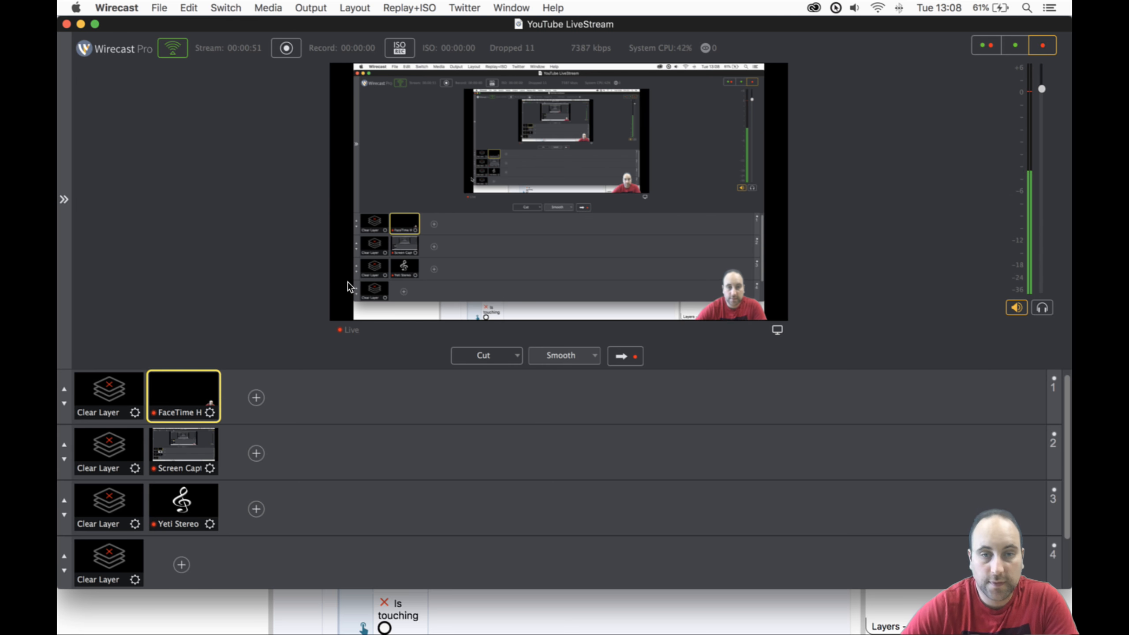
Switch to Chrome and look over the title and screenshots on the App Store page for Remember, Lights Out.
{"action": "left_click", "coordinate": [292, 620]}
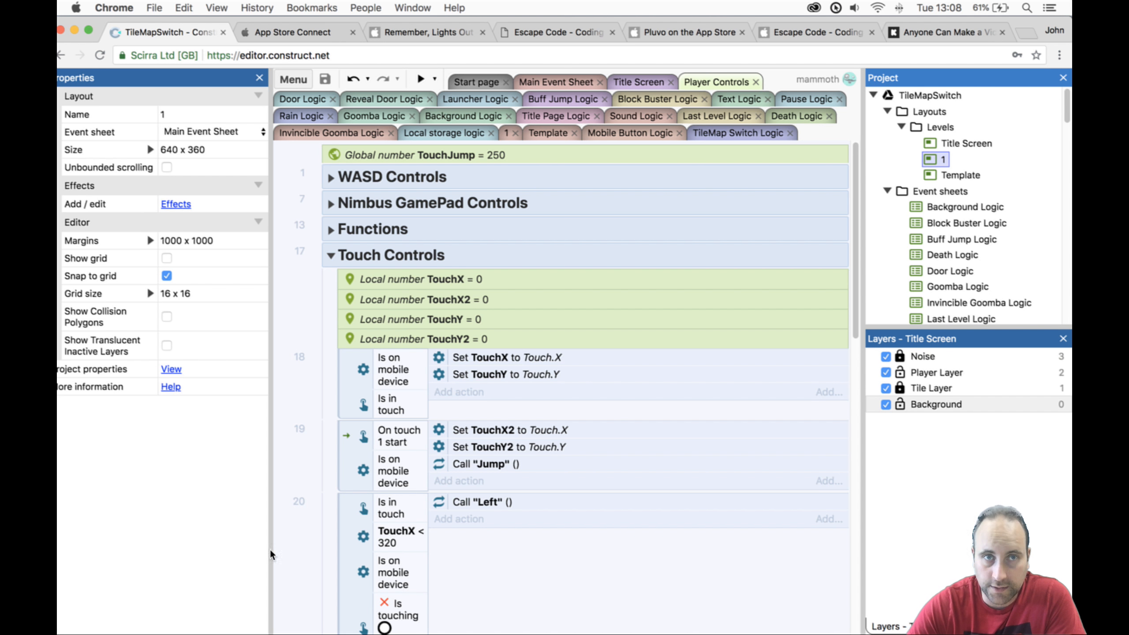
{"action": "left_click", "coordinate": [447, 31]}
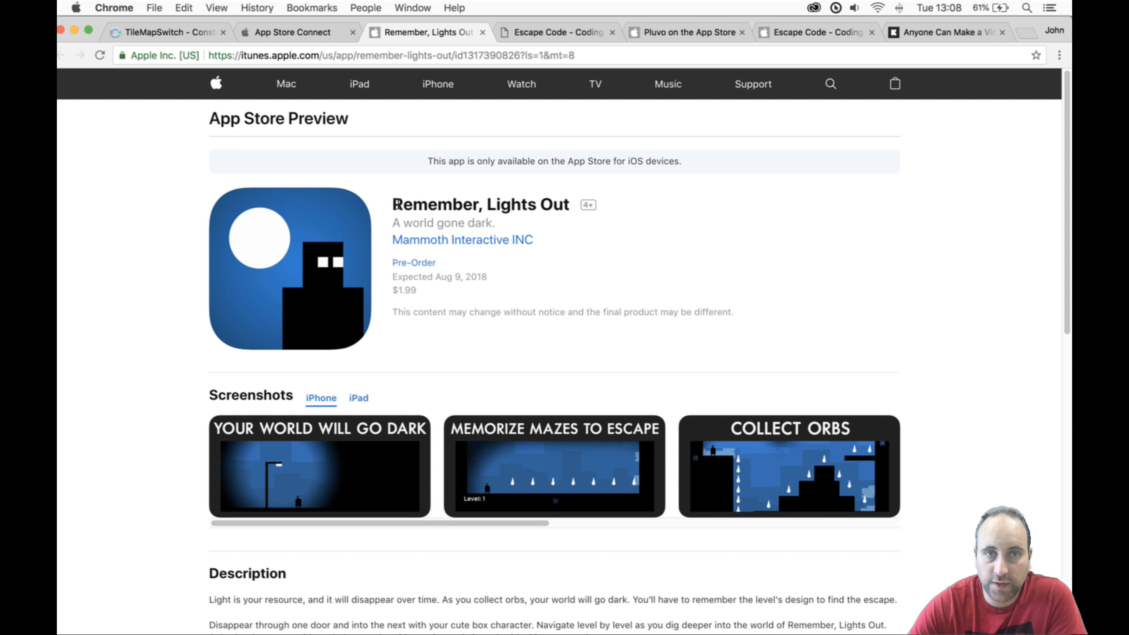
{"action": "left_click_drag", "start_coordinate": [391, 204], "coordinate": [571, 210]}
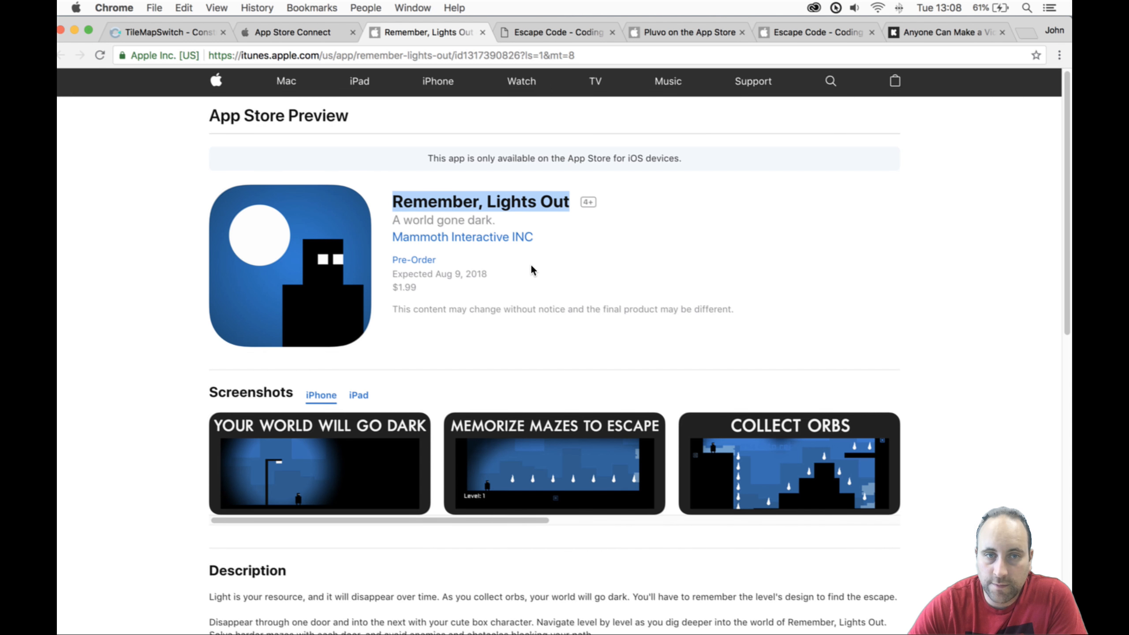
{"action": "scroll", "coordinate": [370, 422], "scroll_direction": "down", "scroll_amount": 3}
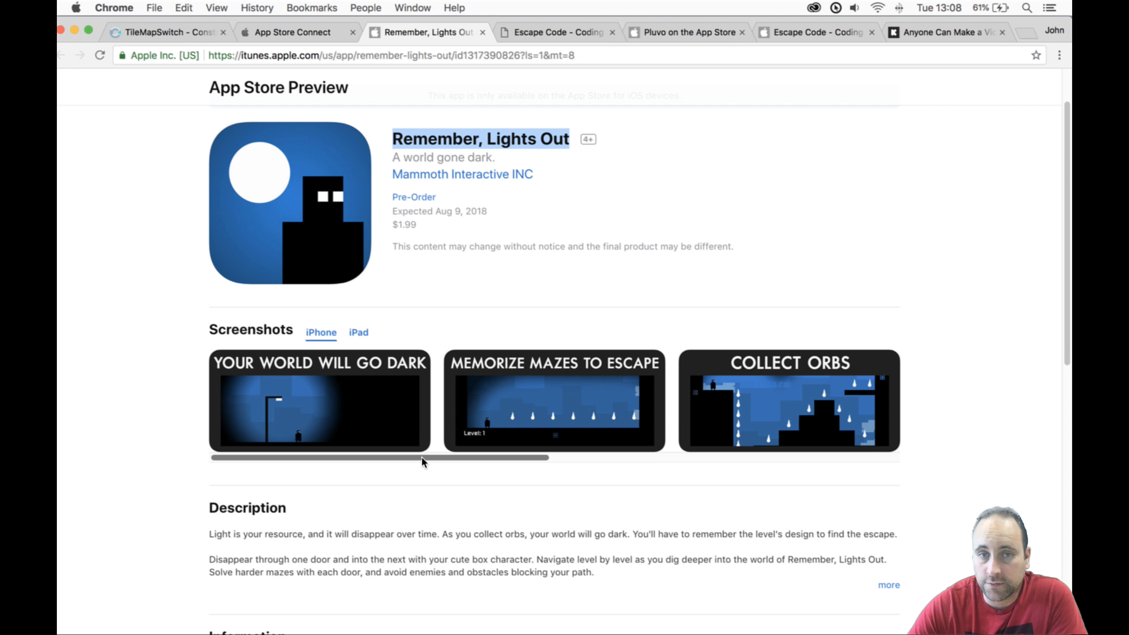
{"action": "left_click_drag", "start_coordinate": [421, 457], "coordinate": [513, 457]}
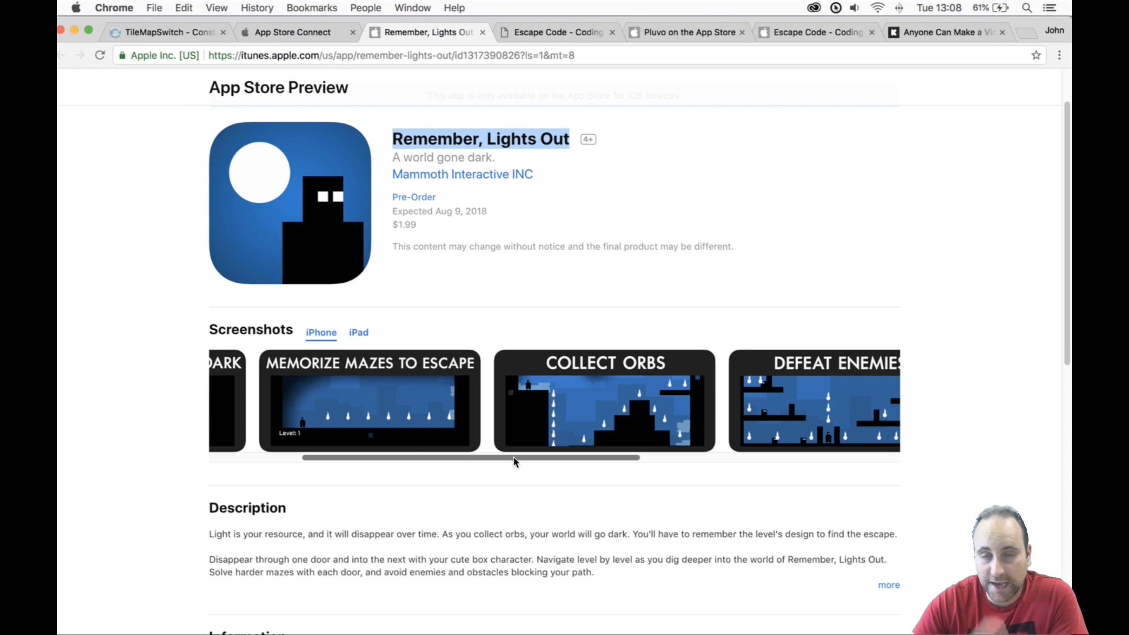
{"action": "left_click_drag", "start_coordinate": [514, 457], "coordinate": [273, 458]}
Examine the Information section of the Remember, Lights Out listing under screen magnification, focusing on the app size.
{"action": "scroll", "coordinate": [455, 247], "scroll_direction": "down", "scroll_amount": 5}
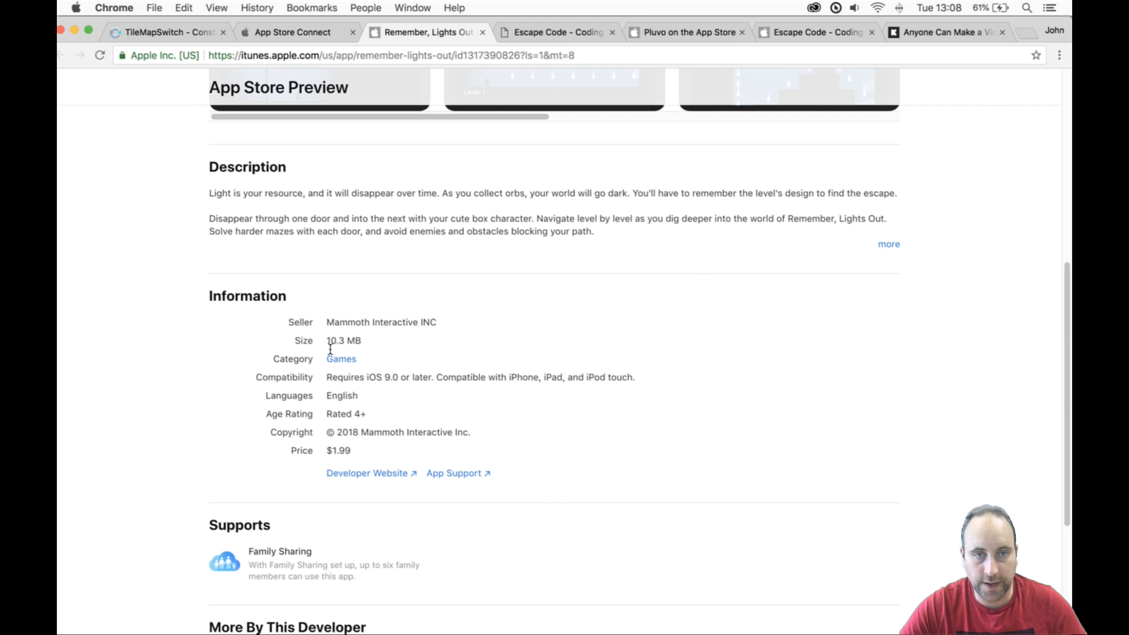
{"action": "key", "text": "alt+super+8"}
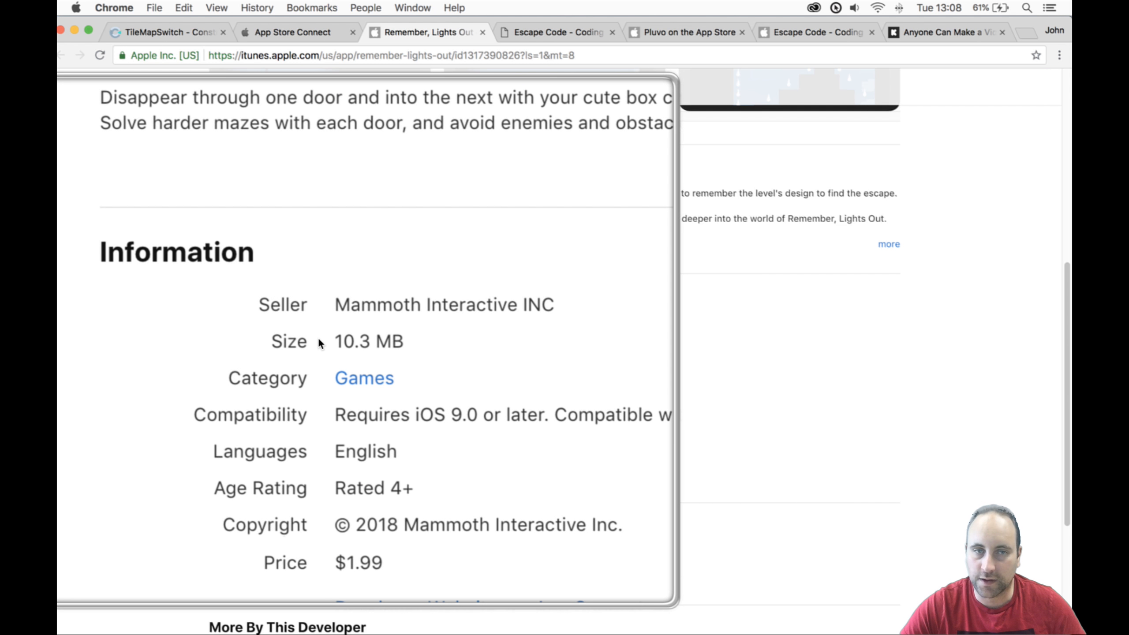
{"action": "key", "text": "alt+super+equal"}
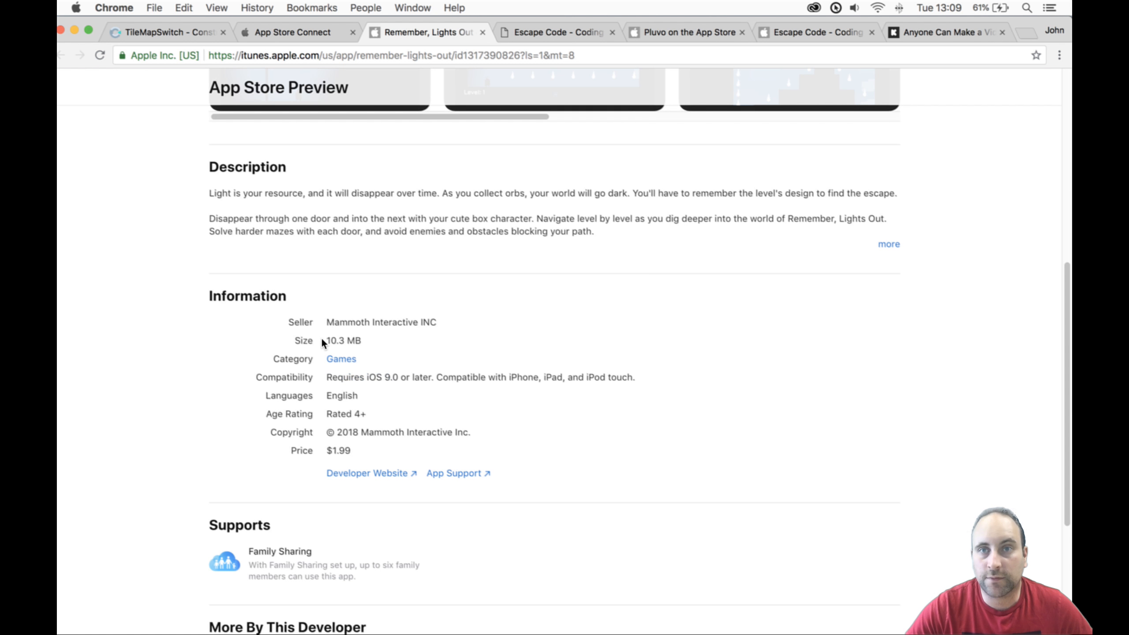
Glance at the Pluvo listing and return to the beginning of the Remember, Lights Out page.
{"action": "left_click", "coordinate": [674, 34]}
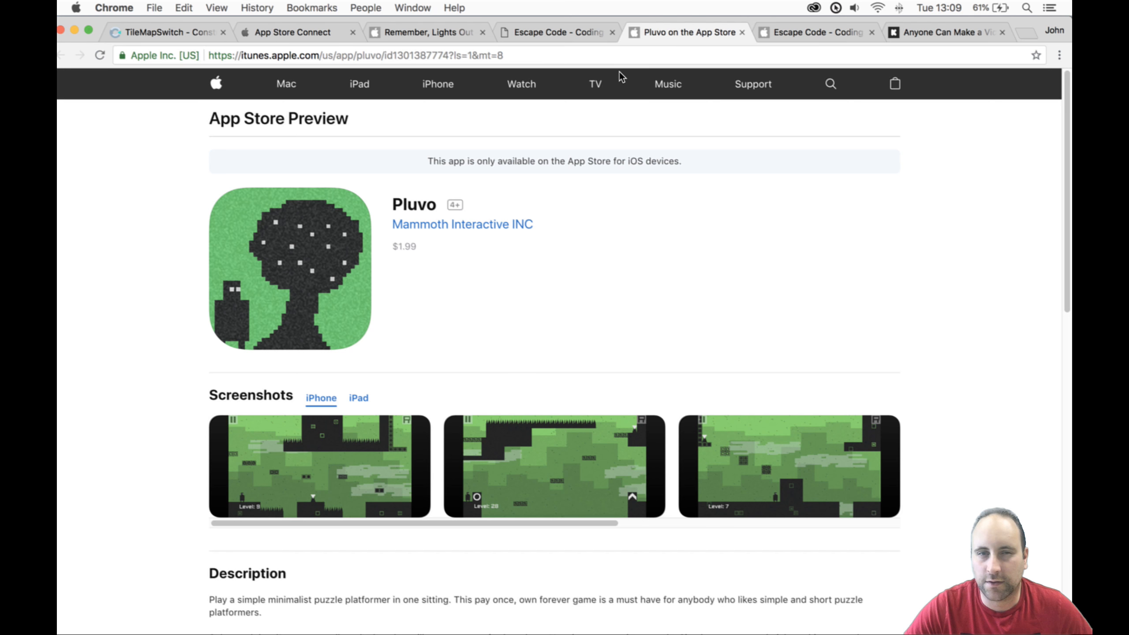
{"action": "left_click", "coordinate": [472, 33]}
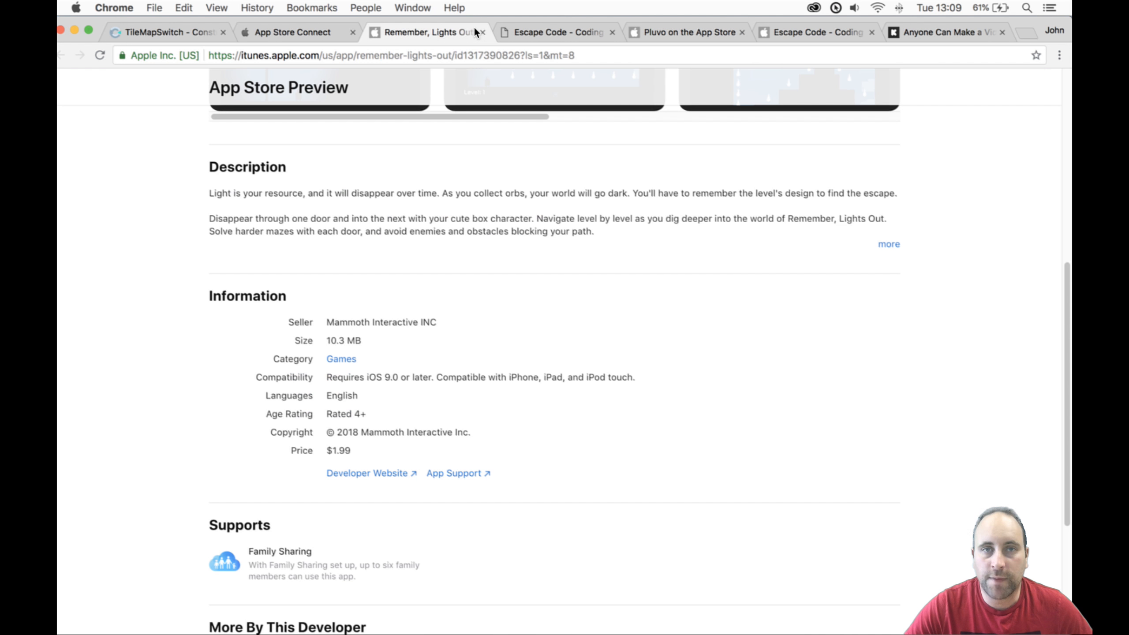
{"action": "scroll", "coordinate": [465, 146], "scroll_direction": "up", "scroll_amount": 10}
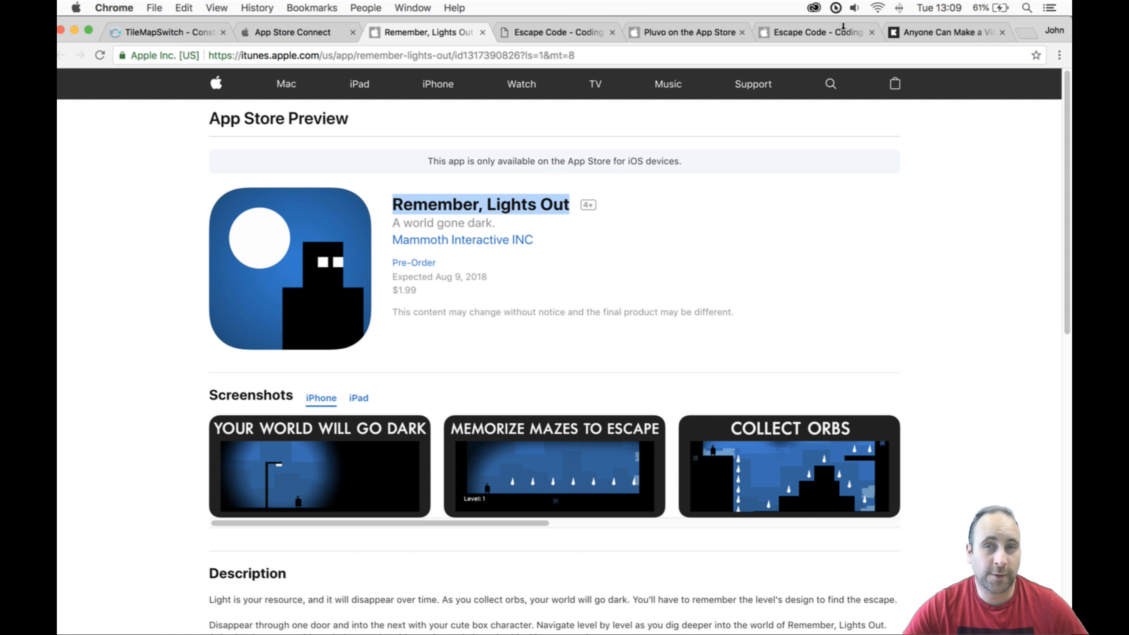
Look through the Mac App Store listing for Escape Code - Coding Adventure, including its description and reviews.
{"action": "left_click", "coordinate": [579, 36]}
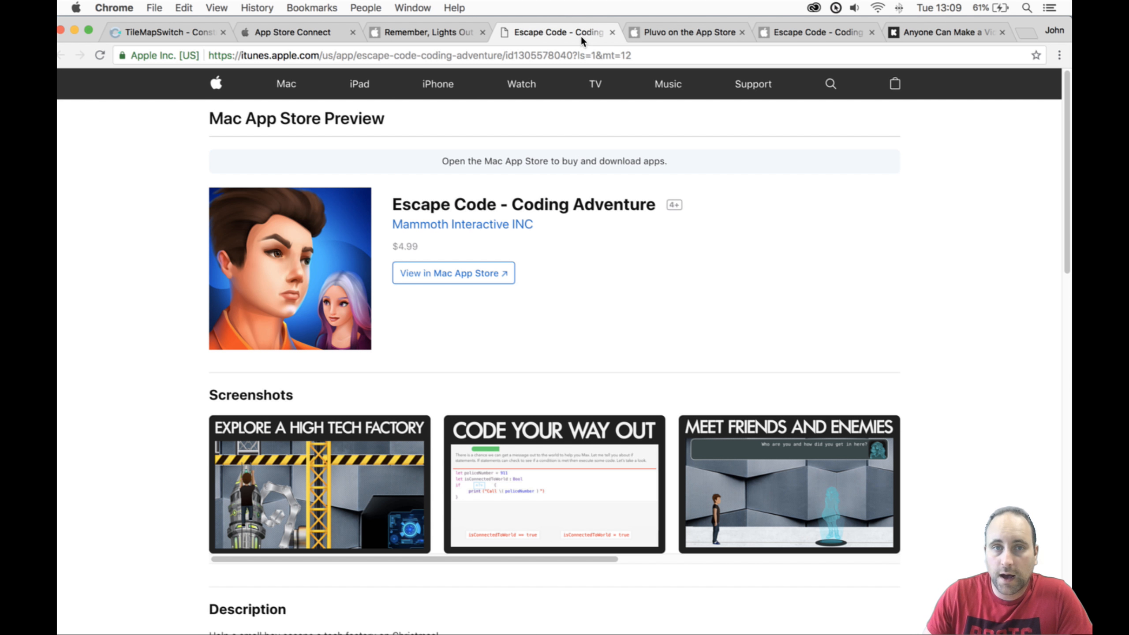
{"action": "scroll", "coordinate": [634, 154], "scroll_direction": "down", "scroll_amount": 10}
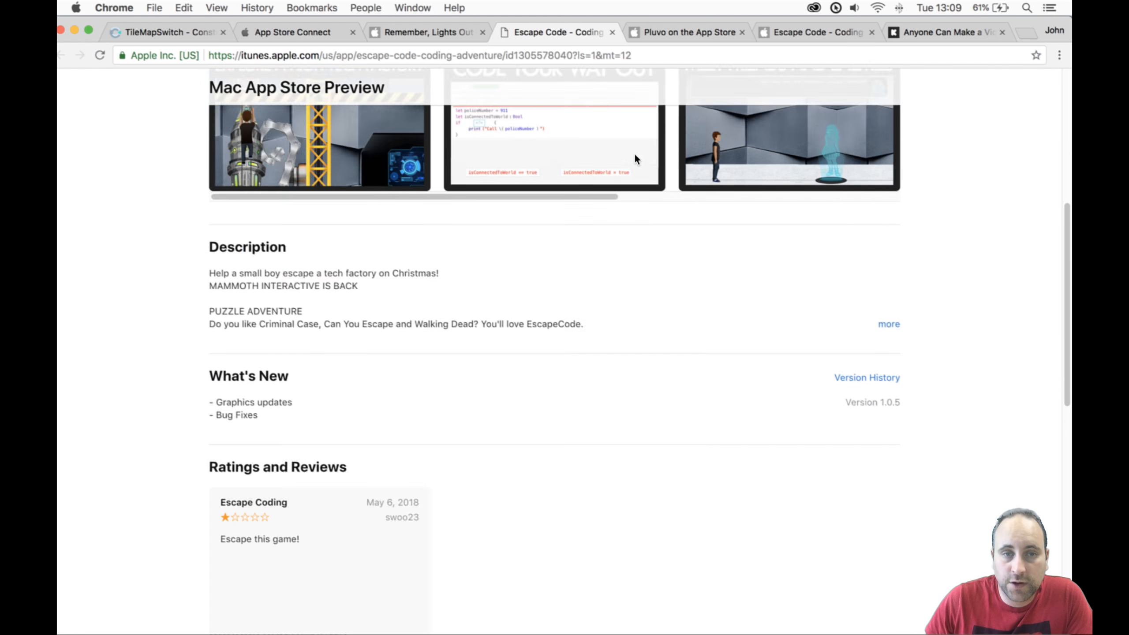
{"action": "scroll", "coordinate": [633, 153], "scroll_direction": "up", "scroll_amount": 10}
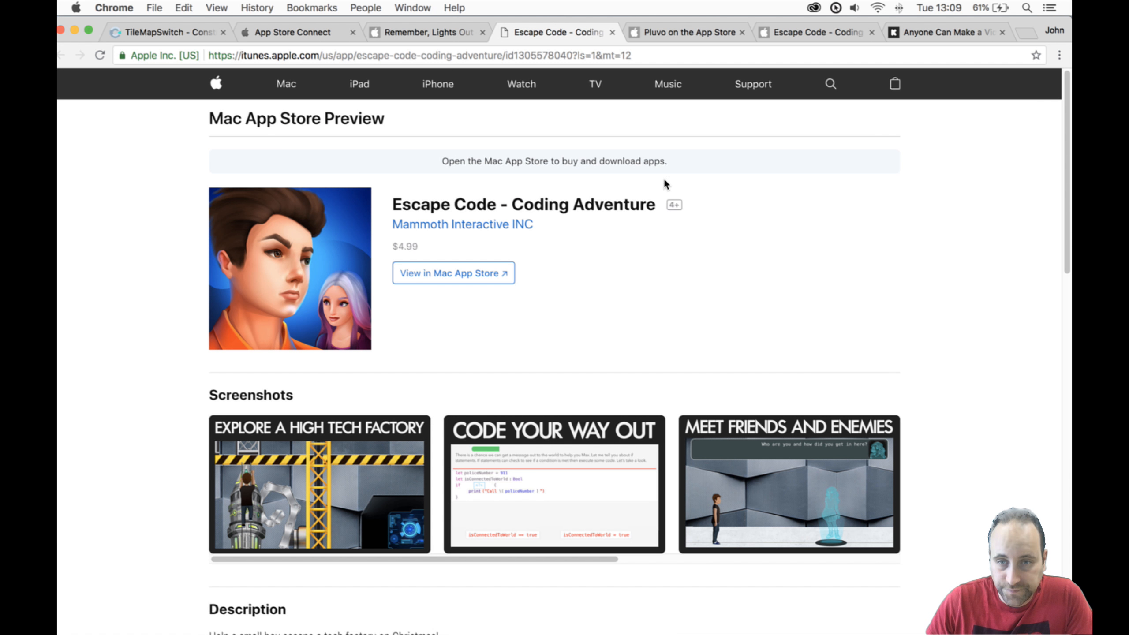
Review the Pluvo App Store listing down to the app size in its Information section.
{"action": "left_click", "coordinate": [700, 33]}
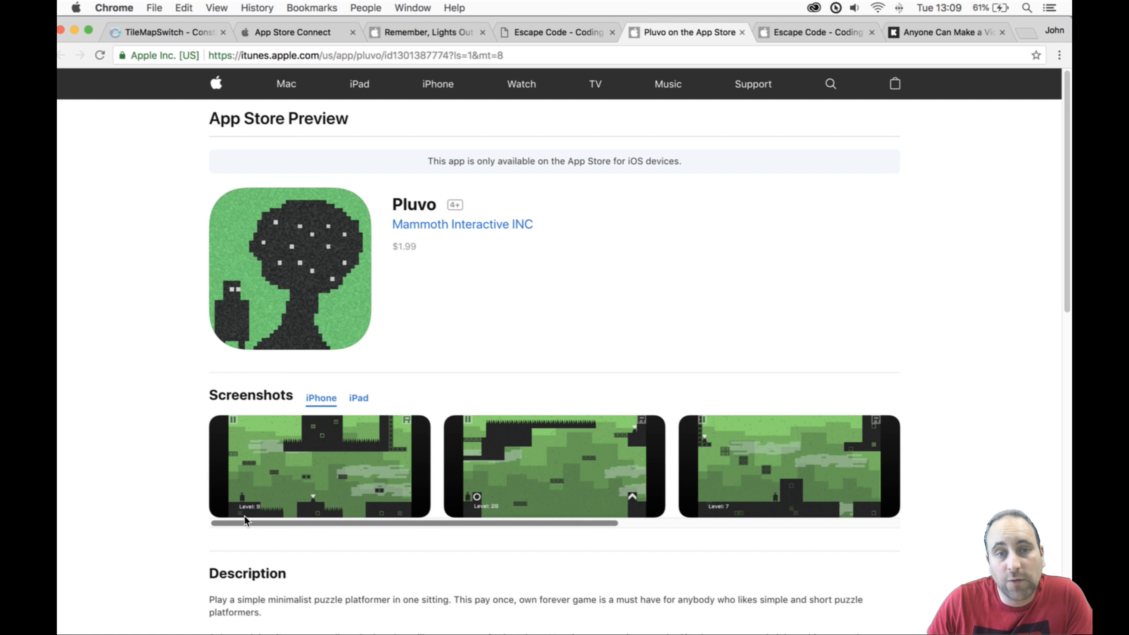
{"action": "scroll", "coordinate": [346, 503], "scroll_direction": "down", "scroll_amount": 1}
{"action": "scroll", "coordinate": [344, 500], "scroll_direction": "down", "scroll_amount": 10}
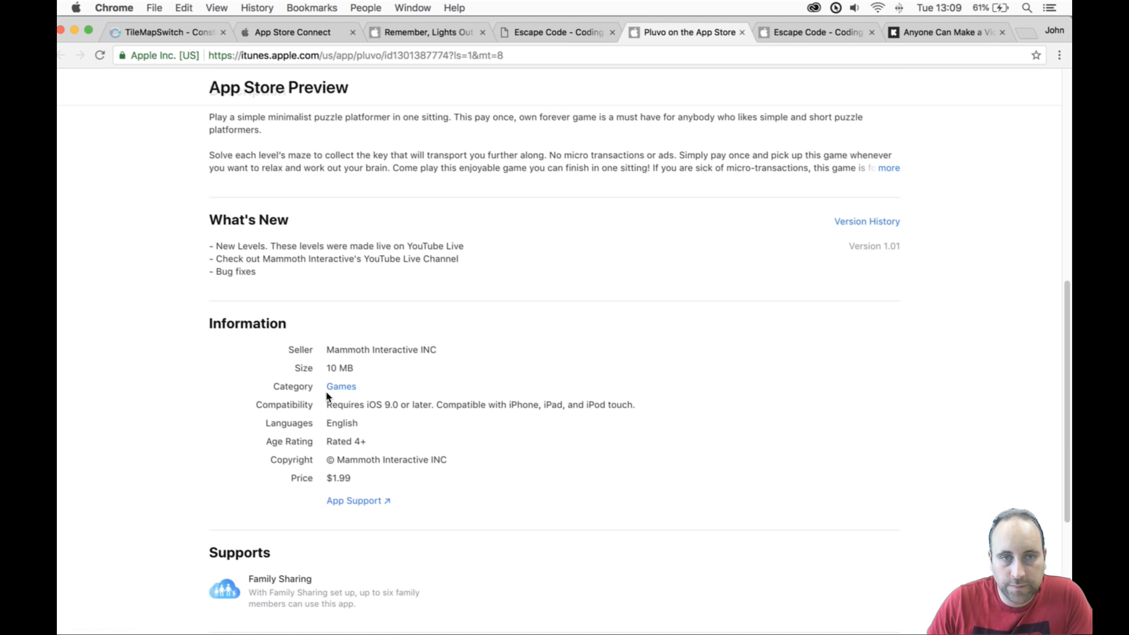
{"action": "left_click_drag", "start_coordinate": [283, 364], "coordinate": [386, 364]}
{"action": "left_click", "coordinate": [386, 364]}
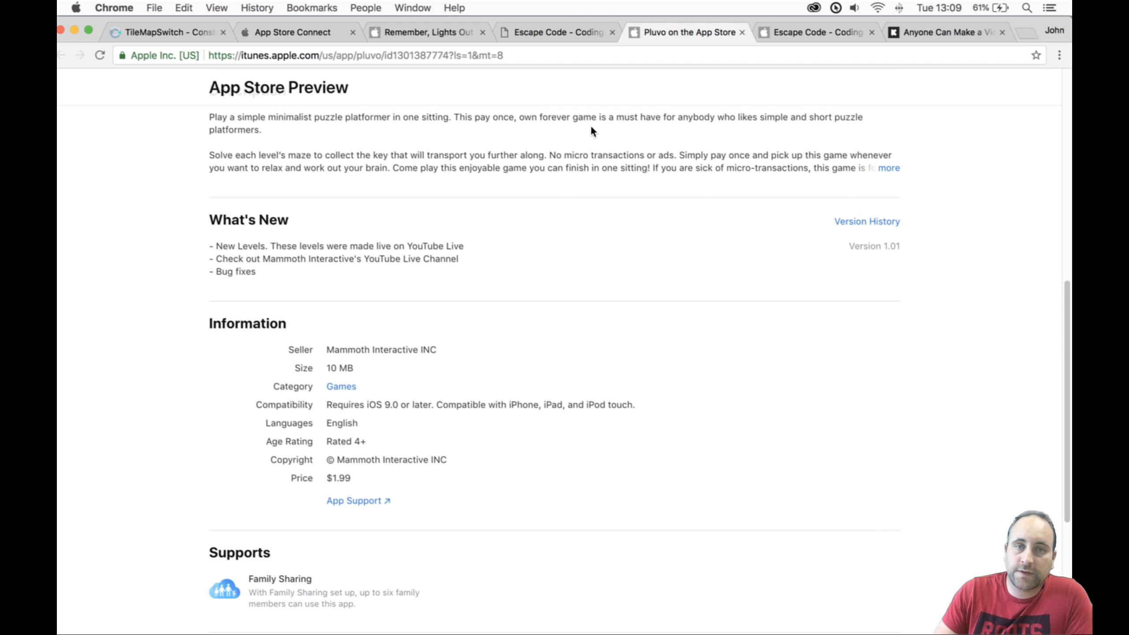
Review the iOS App Store listing for Escape Code down to the app size in its Information section.
{"action": "left_click", "coordinate": [805, 32]}
{"action": "scroll", "coordinate": [544, 313], "scroll_direction": "down", "scroll_amount": 10}
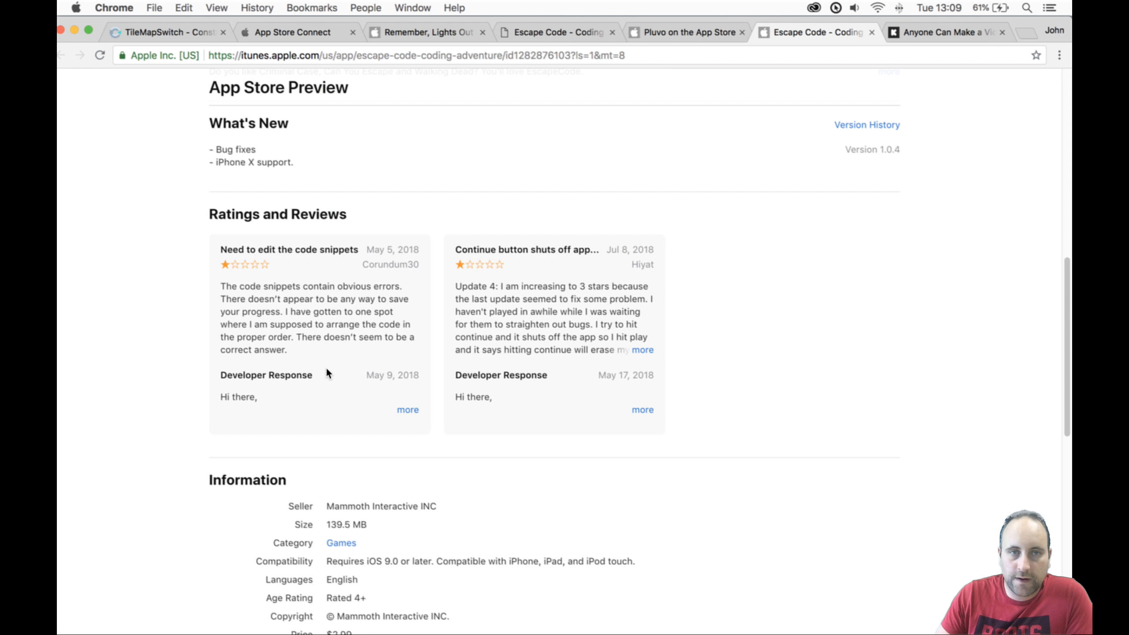
{"action": "scroll", "coordinate": [307, 225], "scroll_direction": "down", "scroll_amount": 5}
{"action": "left_click_drag", "start_coordinate": [324, 297], "coordinate": [369, 296]}
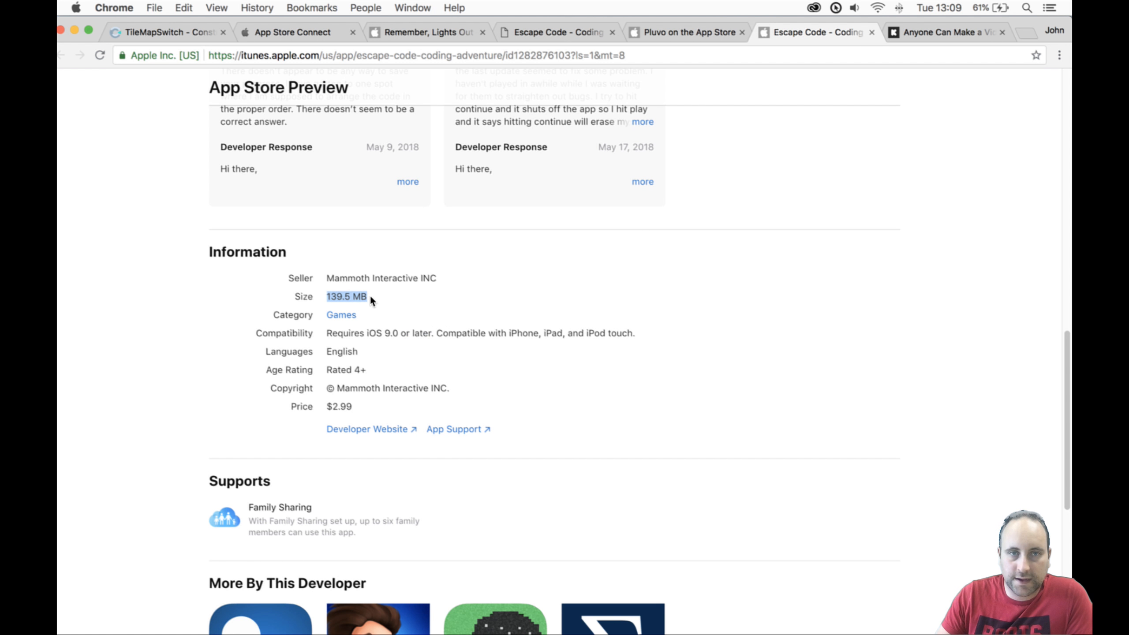
{"action": "left_click", "coordinate": [384, 297]}
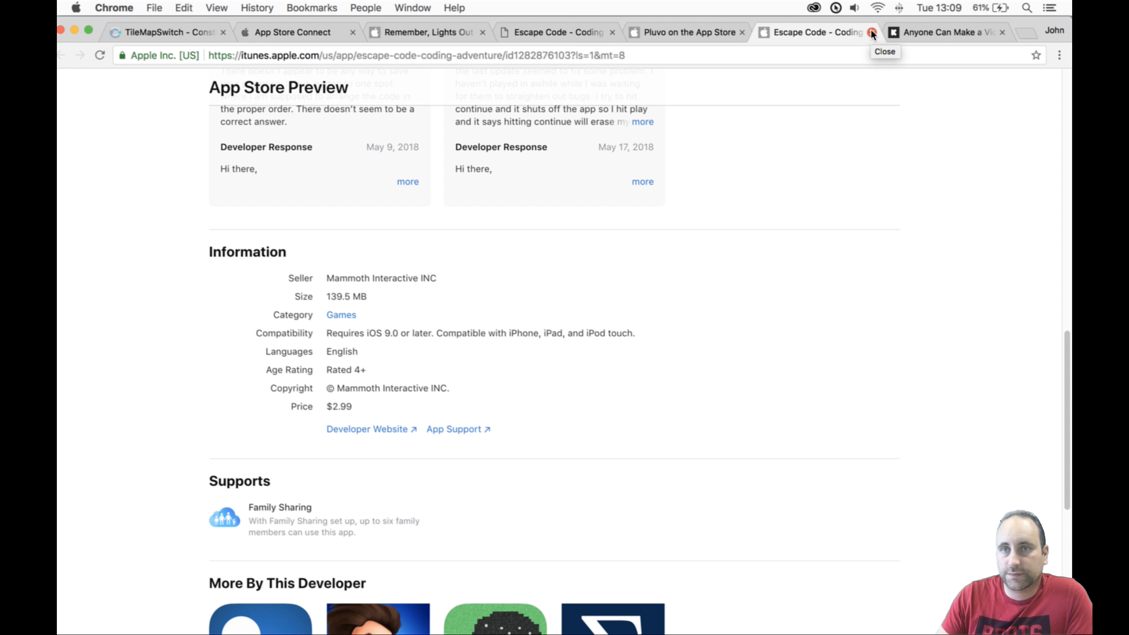
Read through the Kickstarter campaign for building a Battle Royale in Unity, covering its stretch goals, instructors and course levels.
{"action": "left_click", "coordinate": [902, 31]}
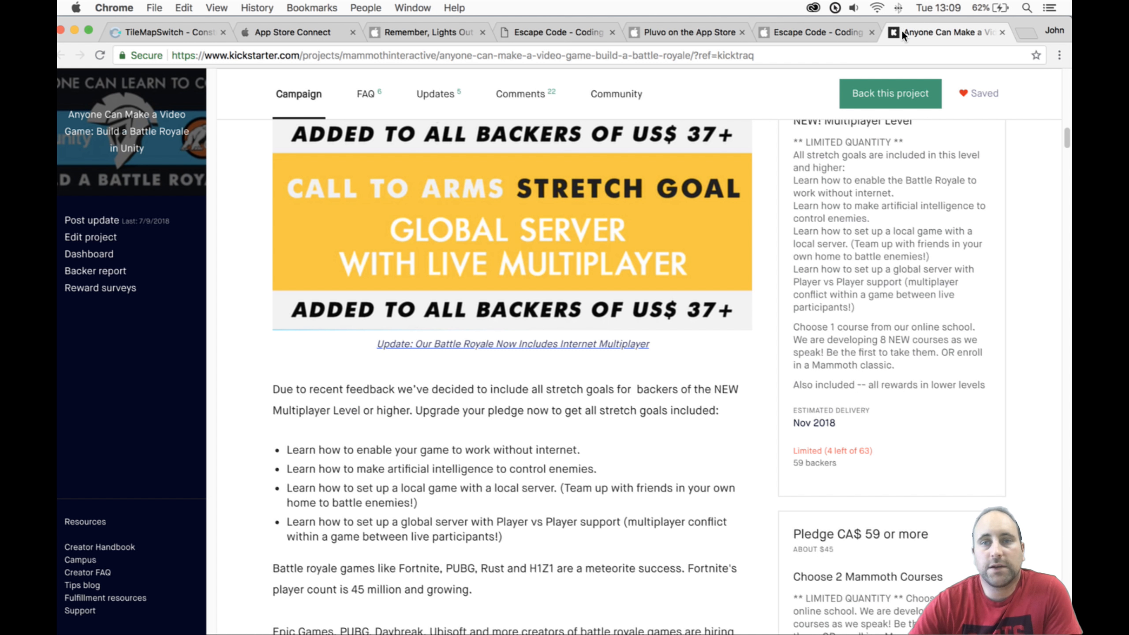
{"action": "scroll", "coordinate": [761, 246], "scroll_direction": "up", "scroll_amount": 15}
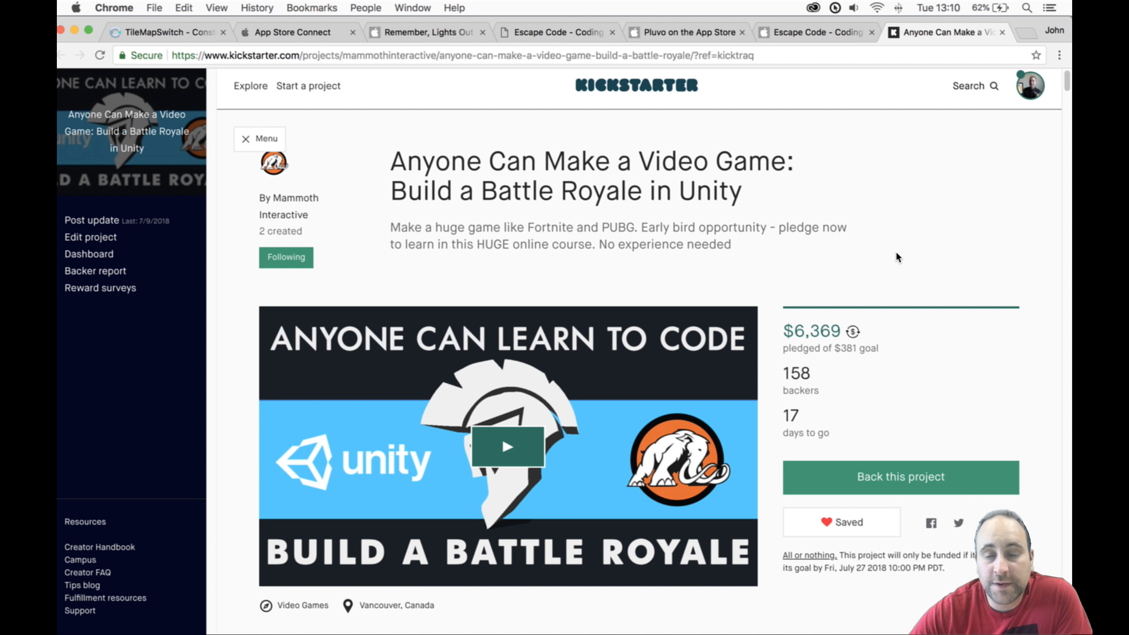
{"action": "scroll", "coordinate": [894, 274], "scroll_direction": "down", "scroll_amount": 15}
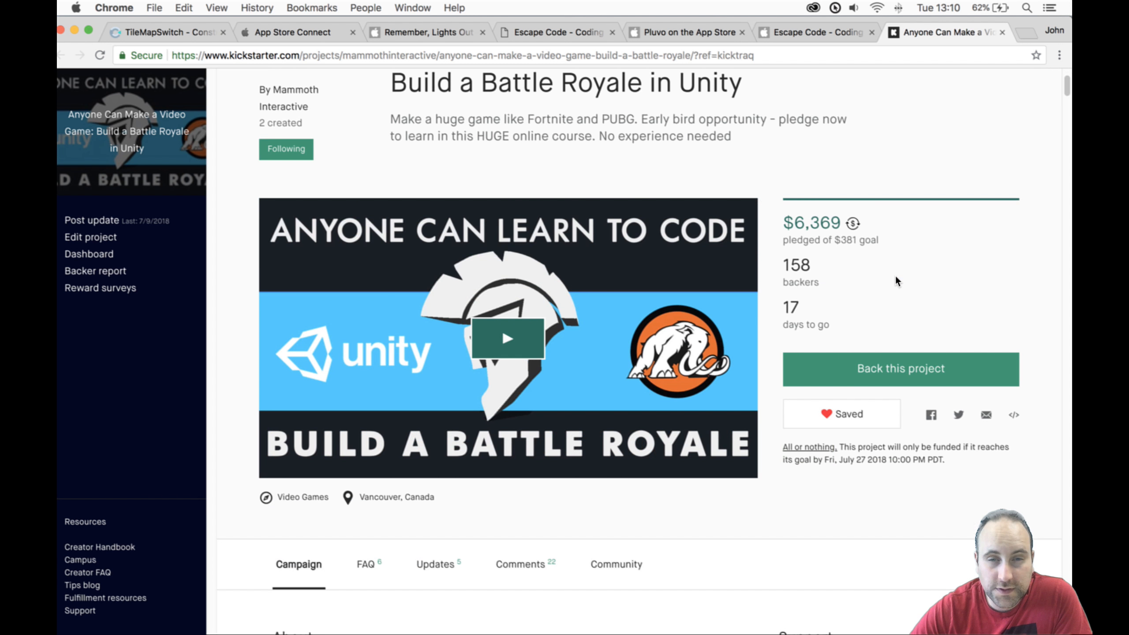
{"action": "scroll", "coordinate": [897, 284], "scroll_direction": "down", "scroll_amount": 3}
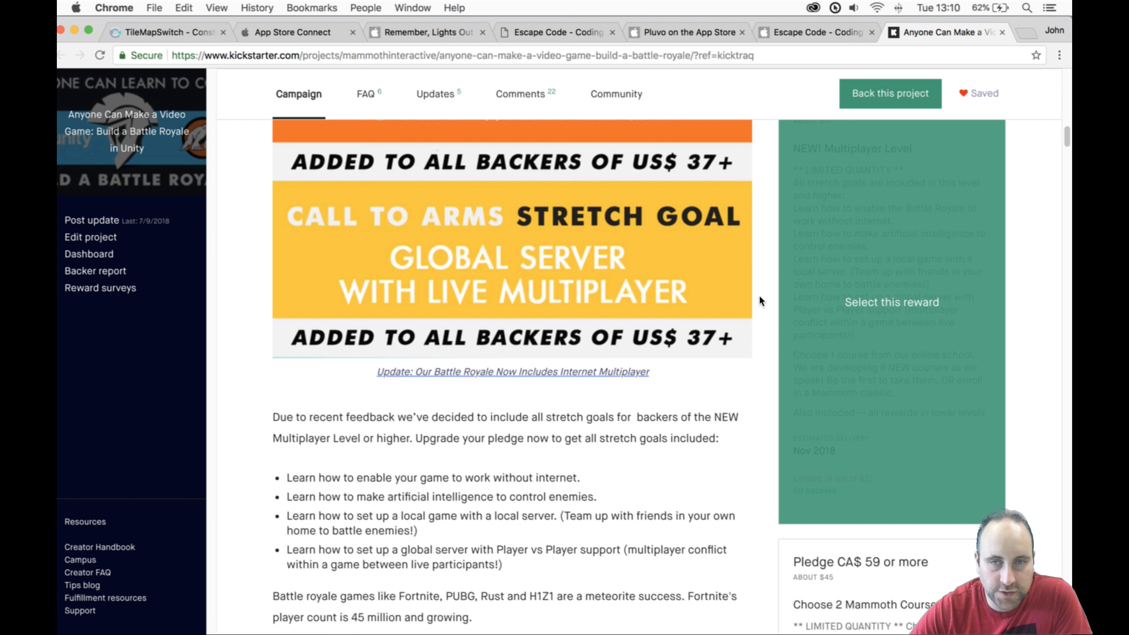
{"action": "scroll", "coordinate": [567, 313], "scroll_direction": "down", "scroll_amount": 10}
{"action": "scroll", "coordinate": [566, 310], "scroll_direction": "down", "scroll_amount": 10}
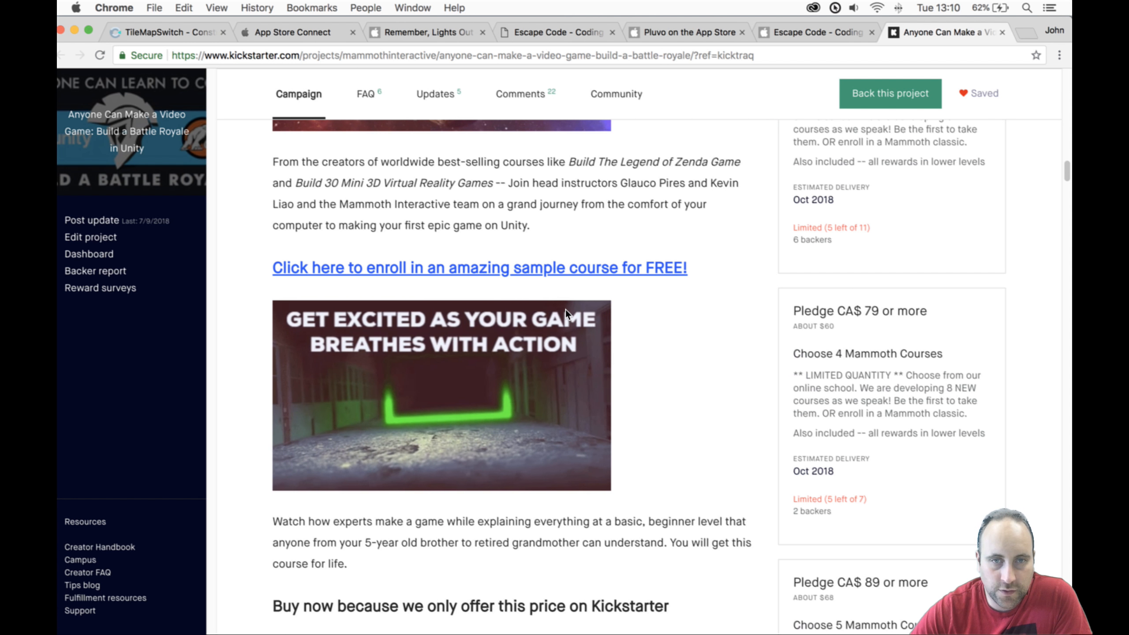
{"action": "scroll", "coordinate": [566, 310], "scroll_direction": "down", "scroll_amount": 12}
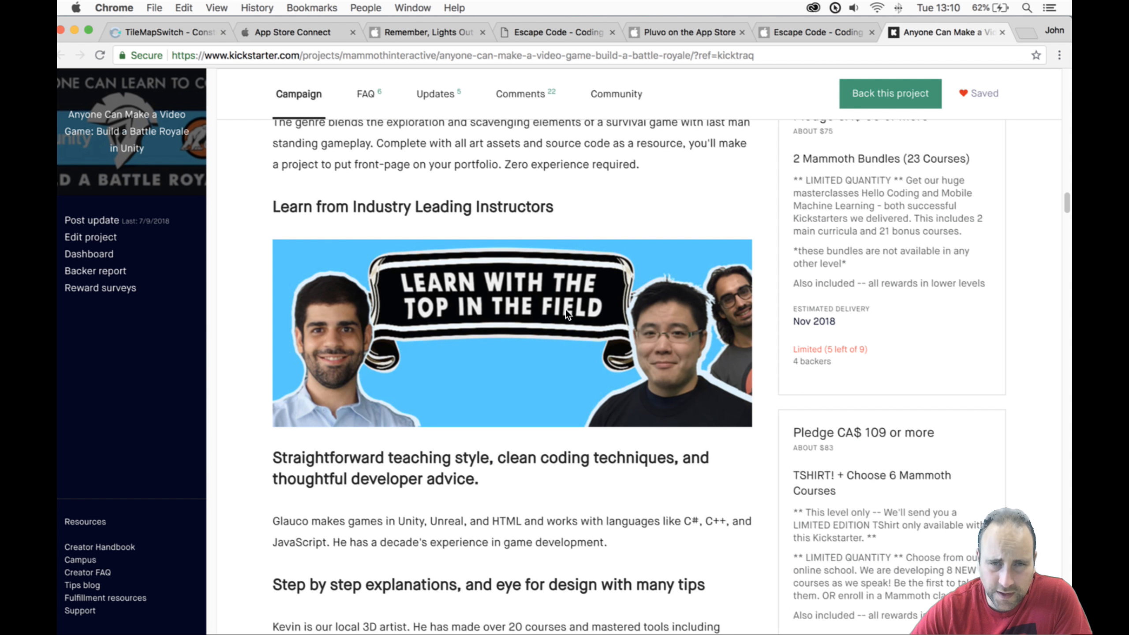
{"action": "scroll", "coordinate": [565, 309], "scroll_direction": "down", "scroll_amount": 2}
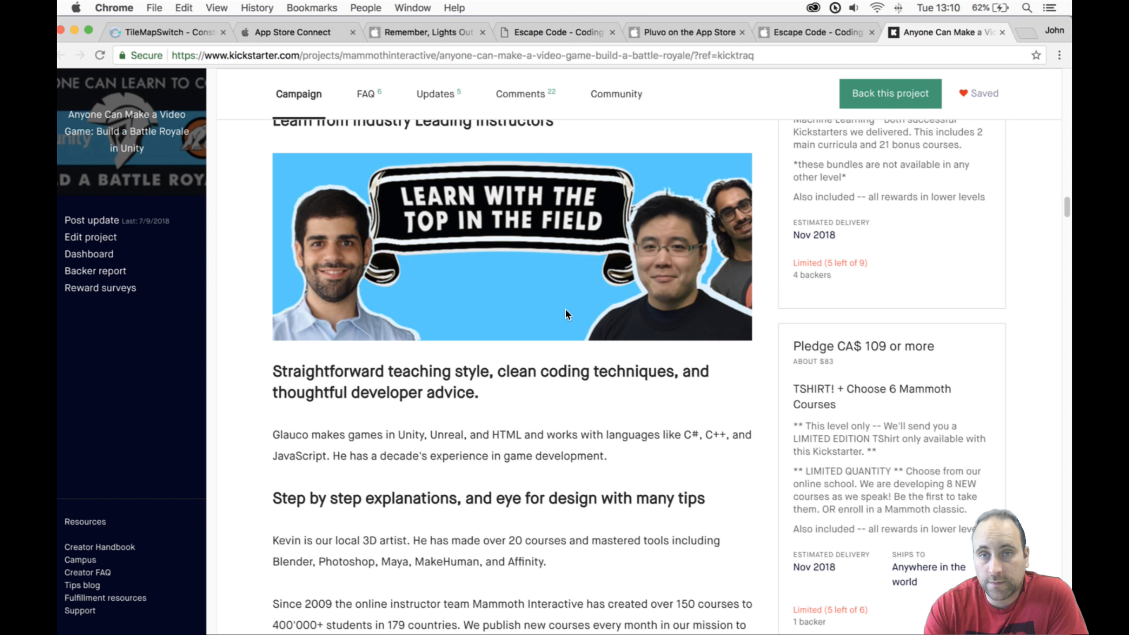
{"action": "scroll", "coordinate": [533, 387], "scroll_direction": "down", "scroll_amount": 8}
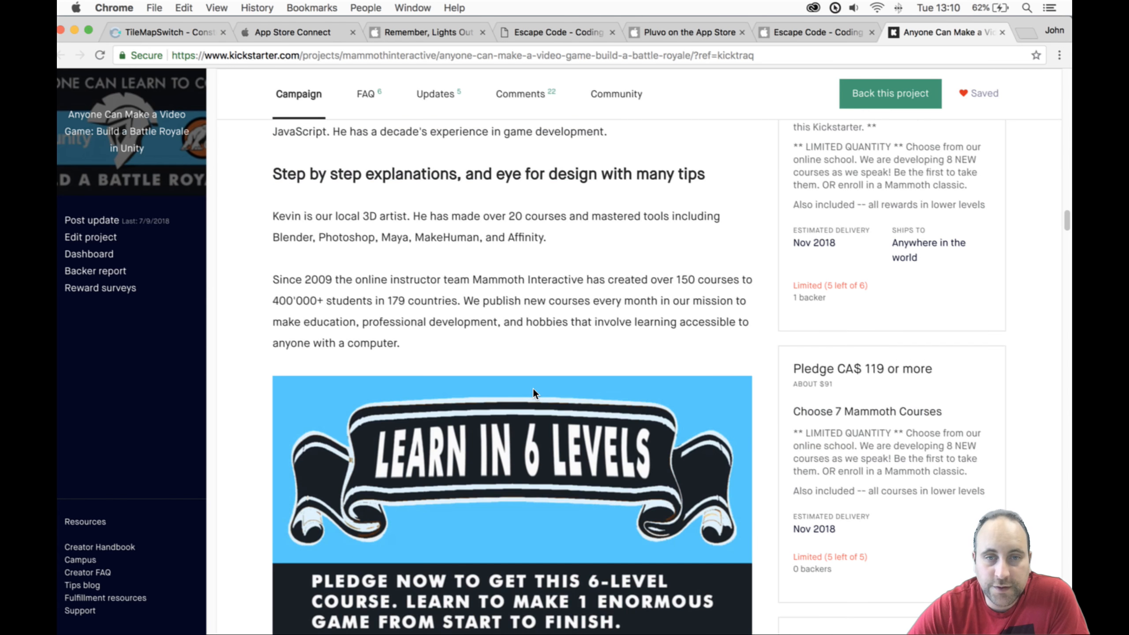
{"action": "scroll", "coordinate": [532, 388], "scroll_direction": "down", "scroll_amount": 20}
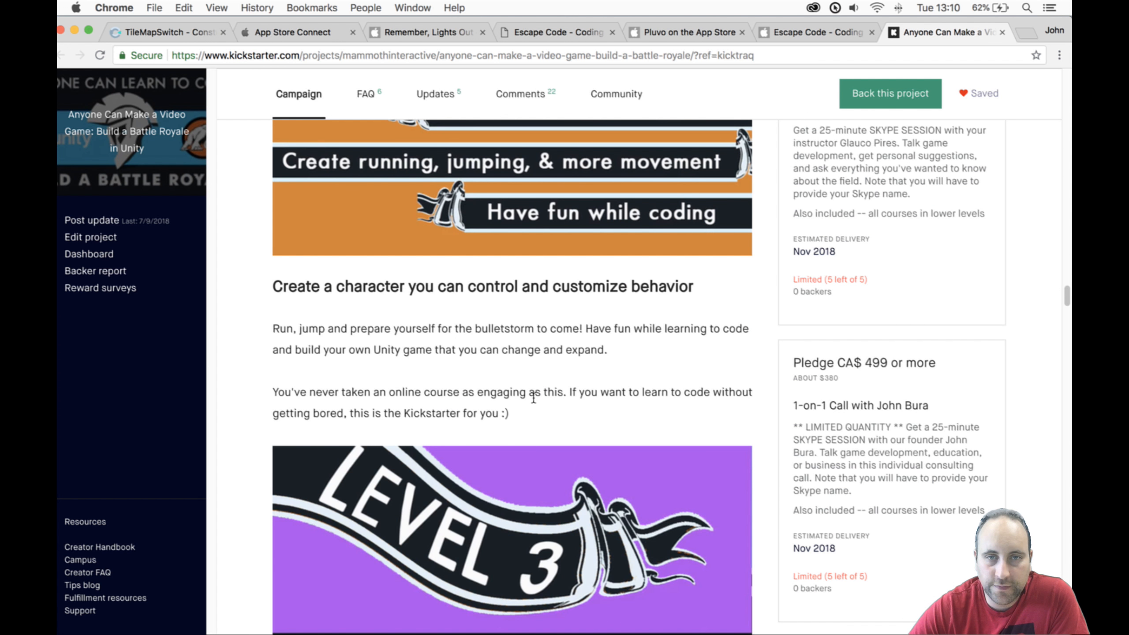
Revisit the Kickstarter campaign's stretch goals and go back to its title and funding summary.
{"action": "scroll", "coordinate": [533, 388], "scroll_direction": "up", "scroll_amount": 20}
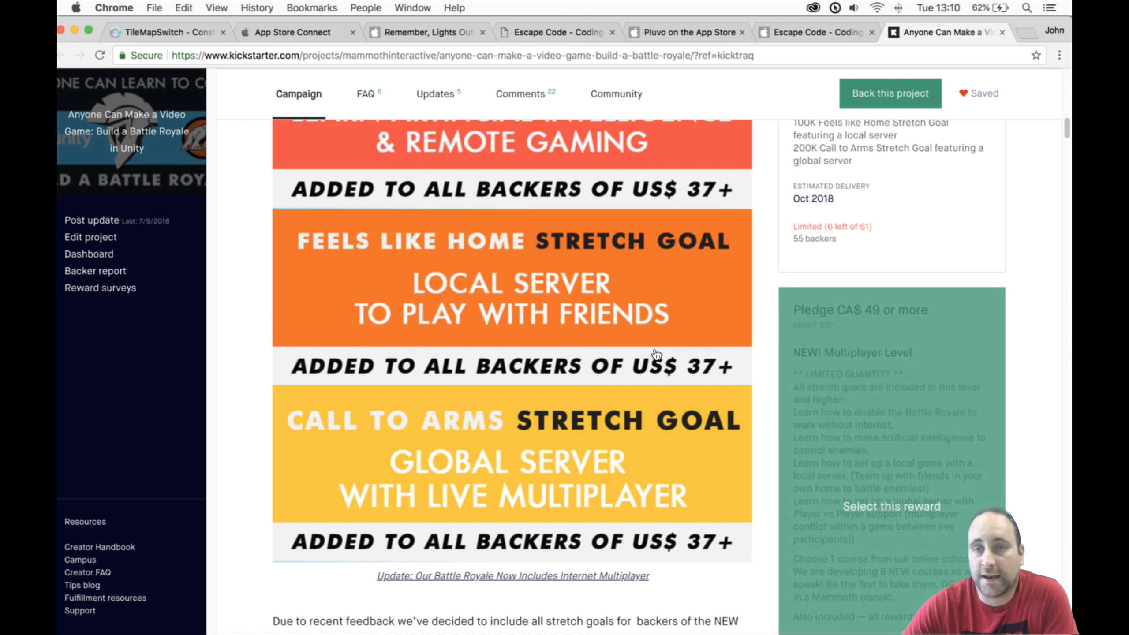
{"action": "scroll", "coordinate": [641, 351], "scroll_direction": "up", "scroll_amount": 10}
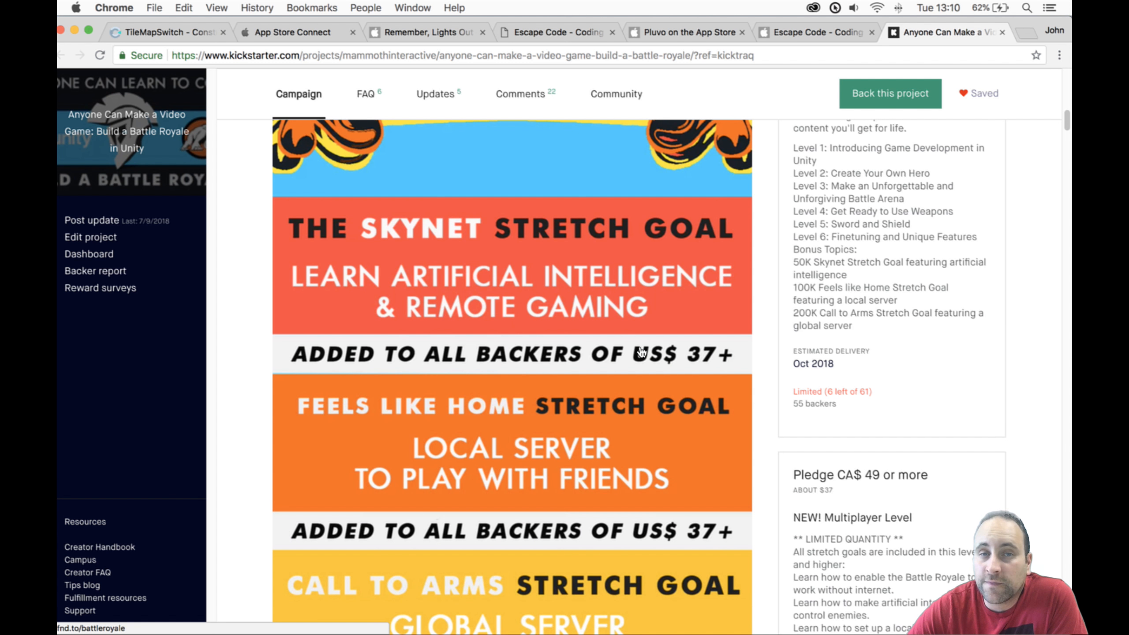
{"action": "scroll", "coordinate": [641, 351], "scroll_direction": "up", "scroll_amount": 10}
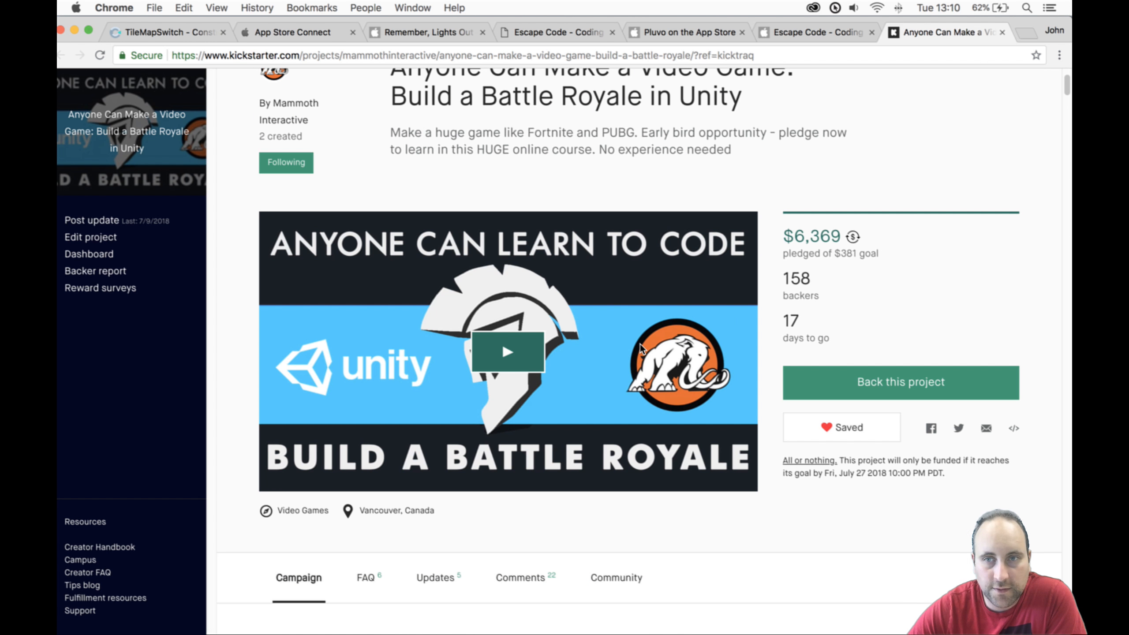
{"action": "scroll", "coordinate": [641, 351], "scroll_direction": "up", "scroll_amount": 3}
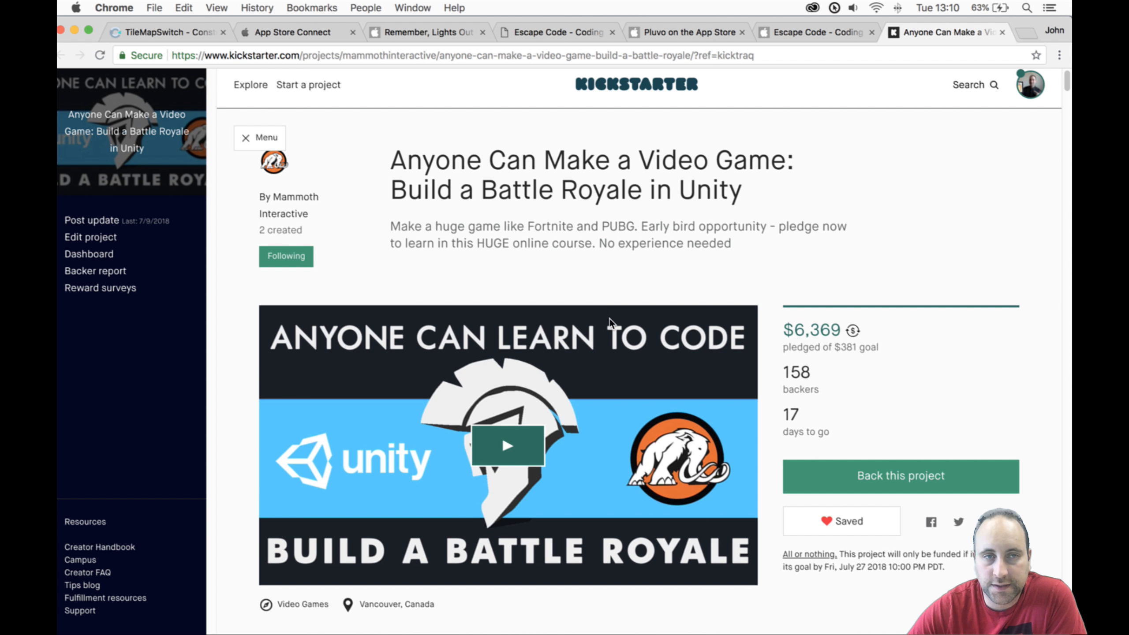
Show the TileMapSwitch project's Player Controls event sheet and return to the Kickstarter campaign page.
{"action": "left_click", "coordinate": [150, 32]}
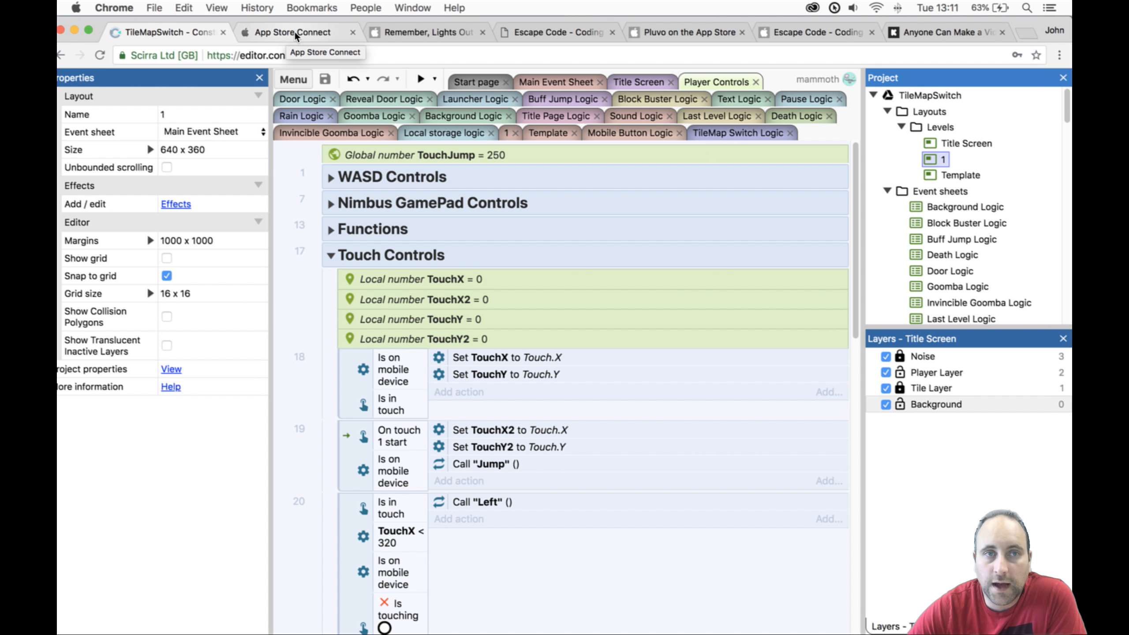
{"action": "left_click", "coordinate": [947, 32]}
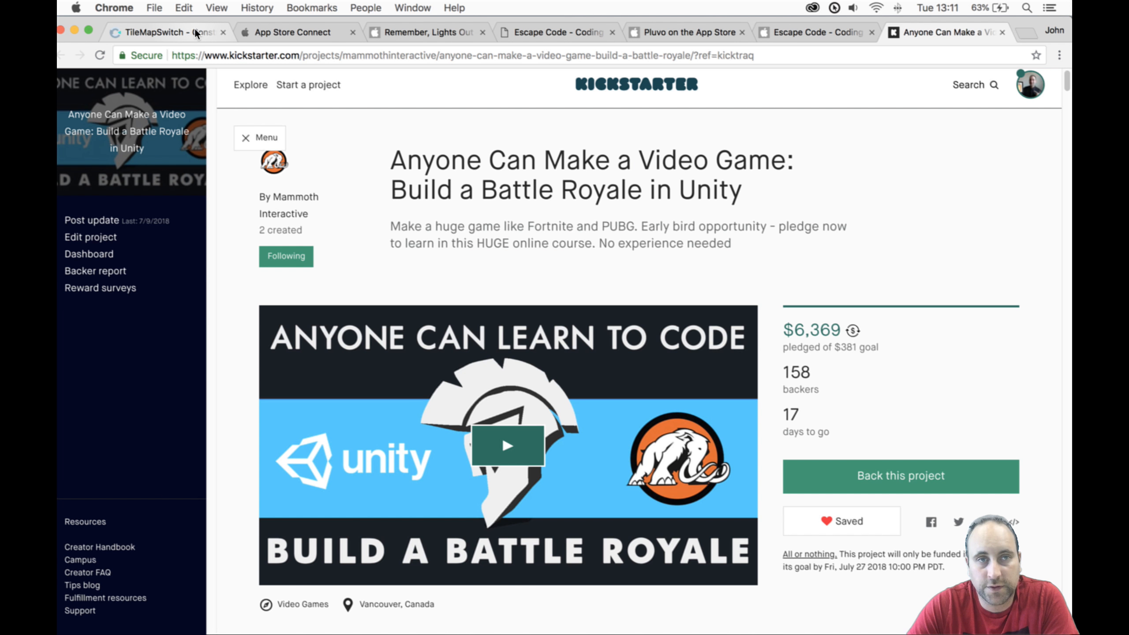
Skim the Kickstarter campaign from its stretch goals through the Unity weapons section to the grid of courses.
{"action": "scroll", "coordinate": [535, 233], "scroll_direction": "down", "scroll_amount": 15}
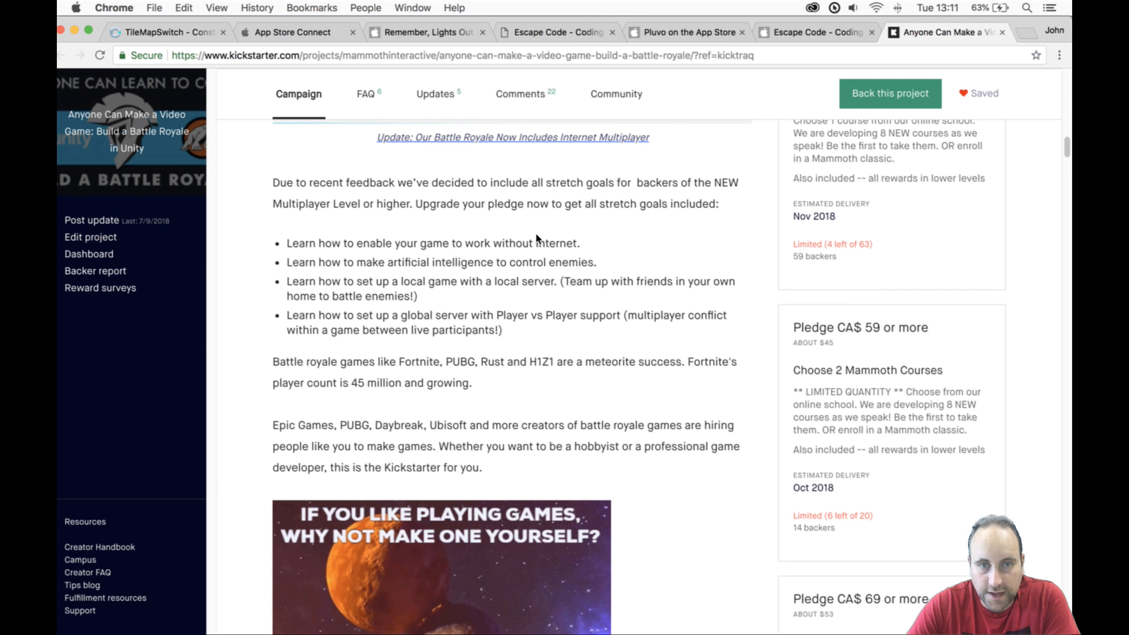
{"action": "scroll", "coordinate": [537, 242], "scroll_direction": "down", "scroll_amount": 20}
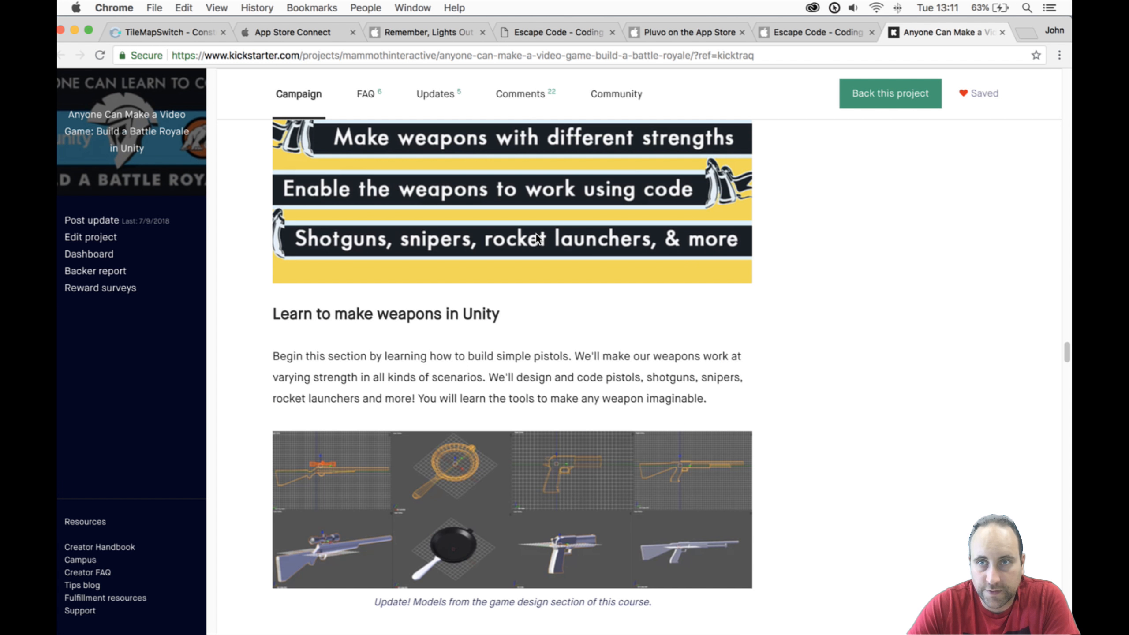
{"action": "scroll", "coordinate": [536, 243], "scroll_direction": "down", "scroll_amount": 20}
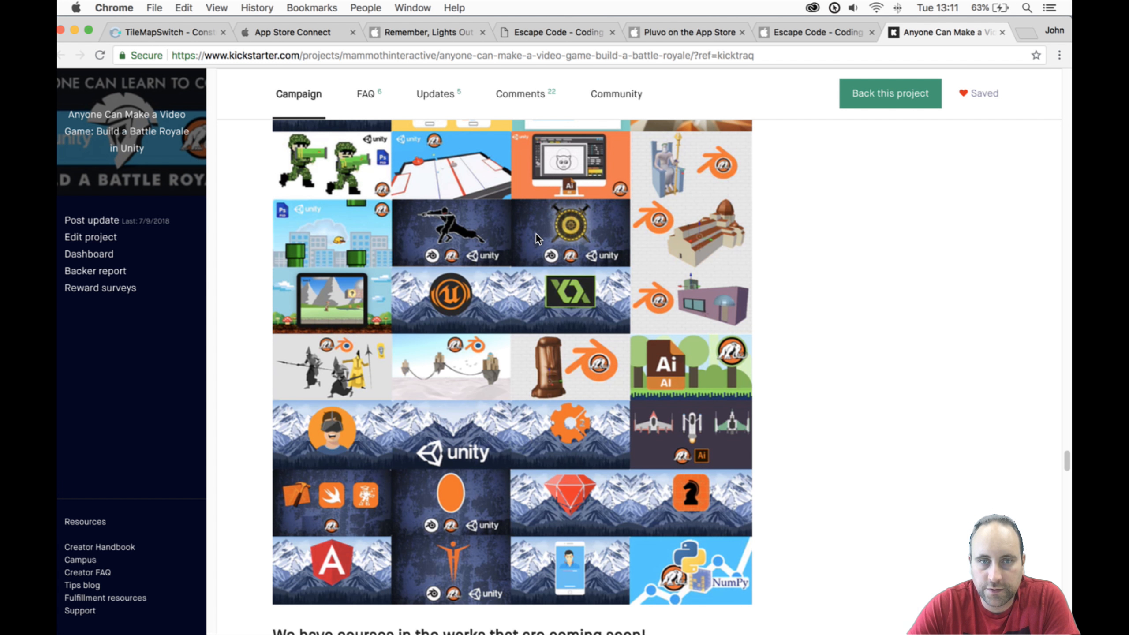
{"action": "scroll", "coordinate": [370, 85], "scroll_direction": "up", "scroll_amount": 10}
Switch to the TileMapSwitch project in Construct, preview it in an enlarged window and start playing the game.
{"action": "left_click", "coordinate": [121, 30]}
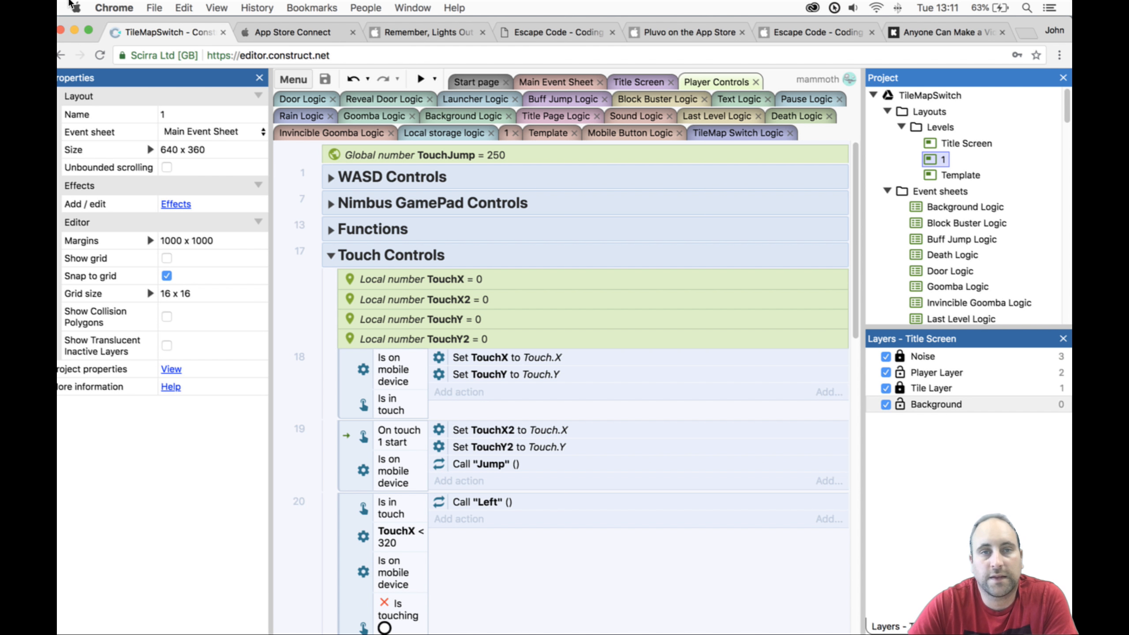
{"action": "left_click", "coordinate": [422, 79]}
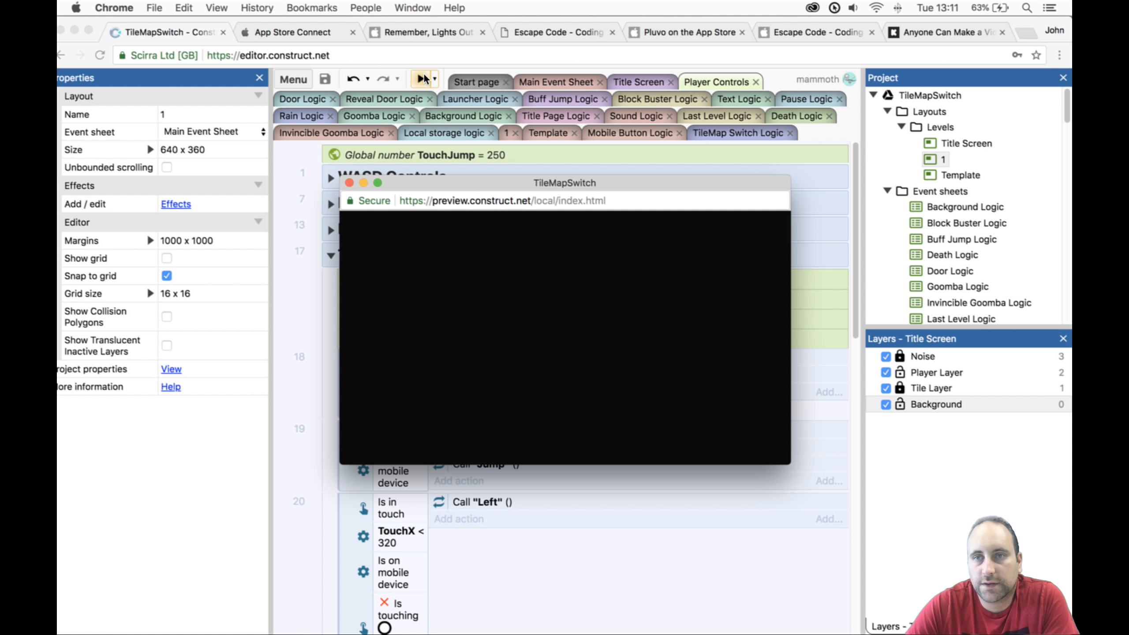
{"action": "left_click_drag", "start_coordinate": [515, 181], "coordinate": [304, 68]}
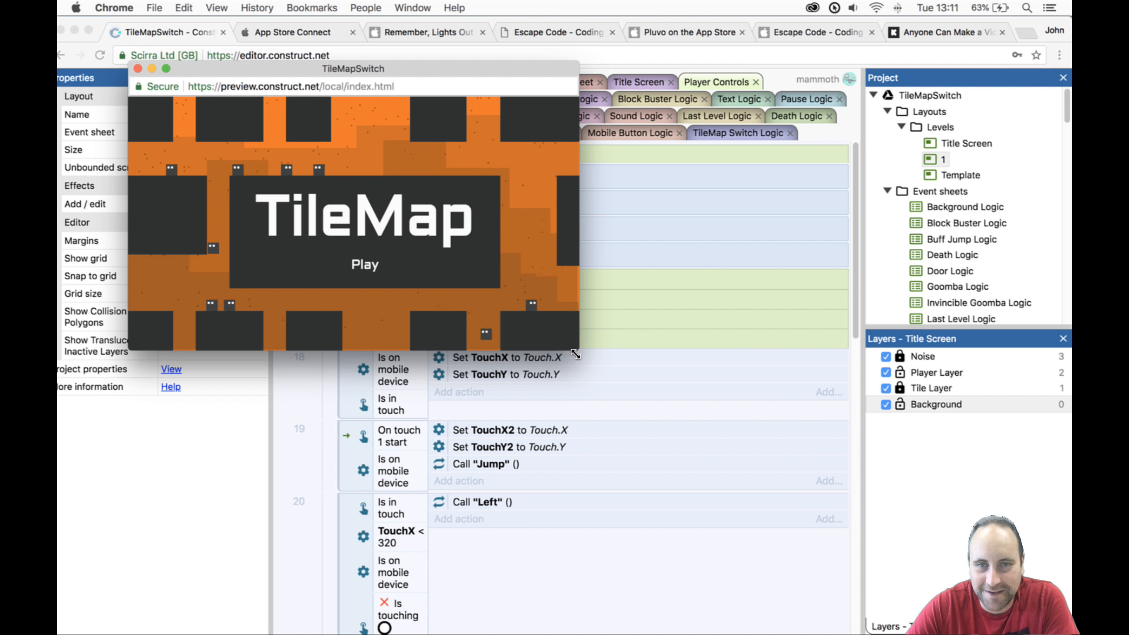
{"action": "left_click_drag", "start_coordinate": [579, 350], "coordinate": [1019, 552]}
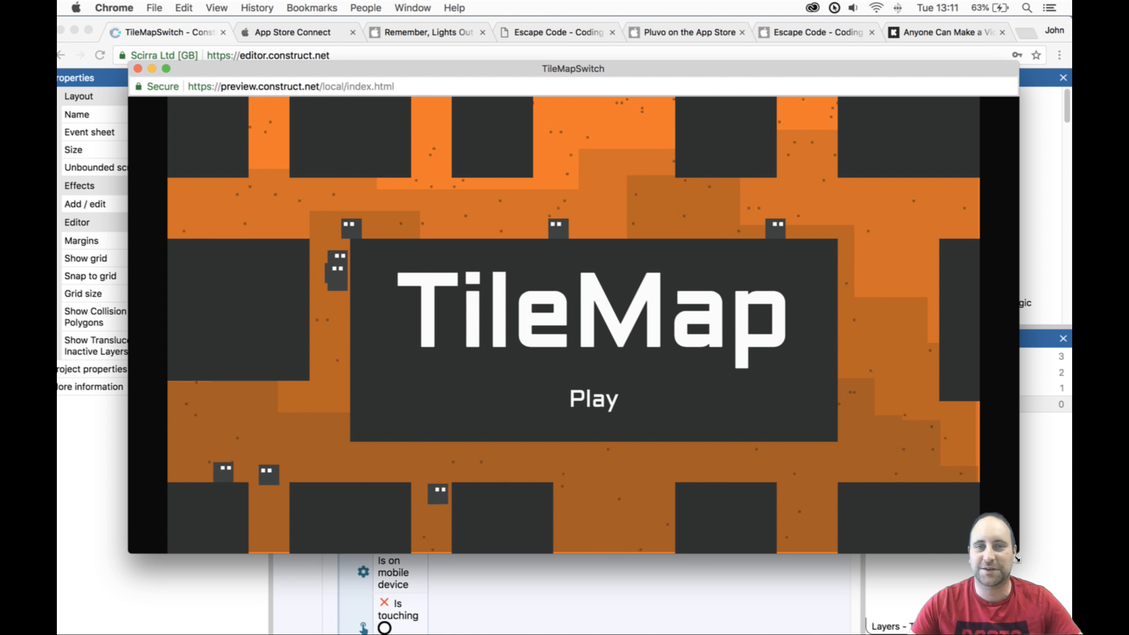
{"action": "left_click", "coordinate": [586, 399]}
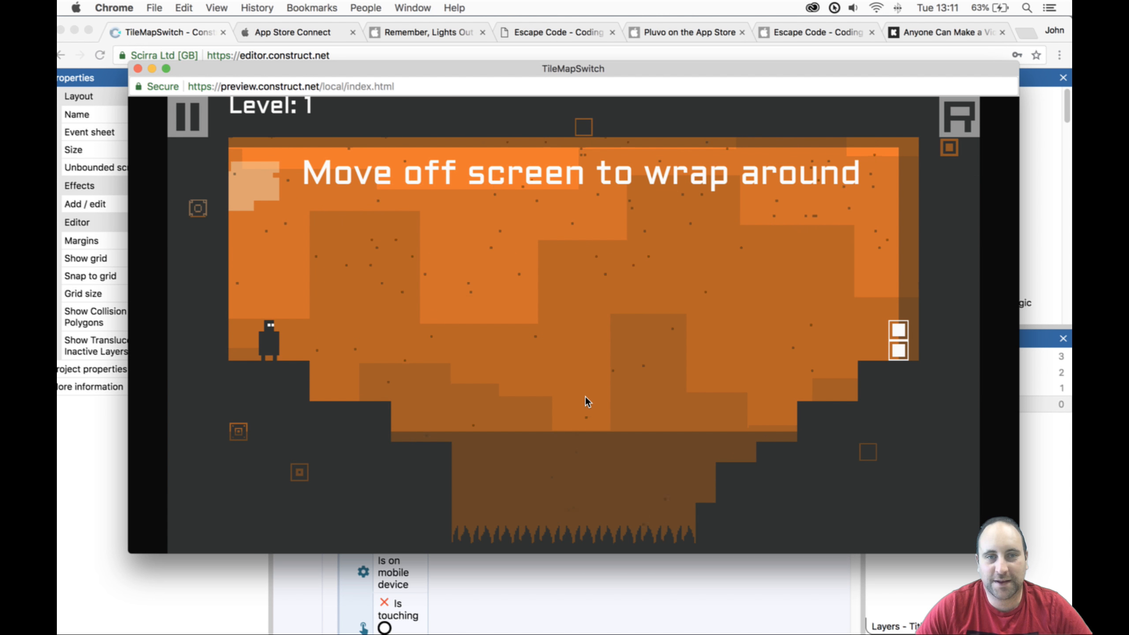
Test the character's movement in level 1 by crossing to the ledge near the door and returning to the starting ledge.
{"action": "key", "text": "Right"}
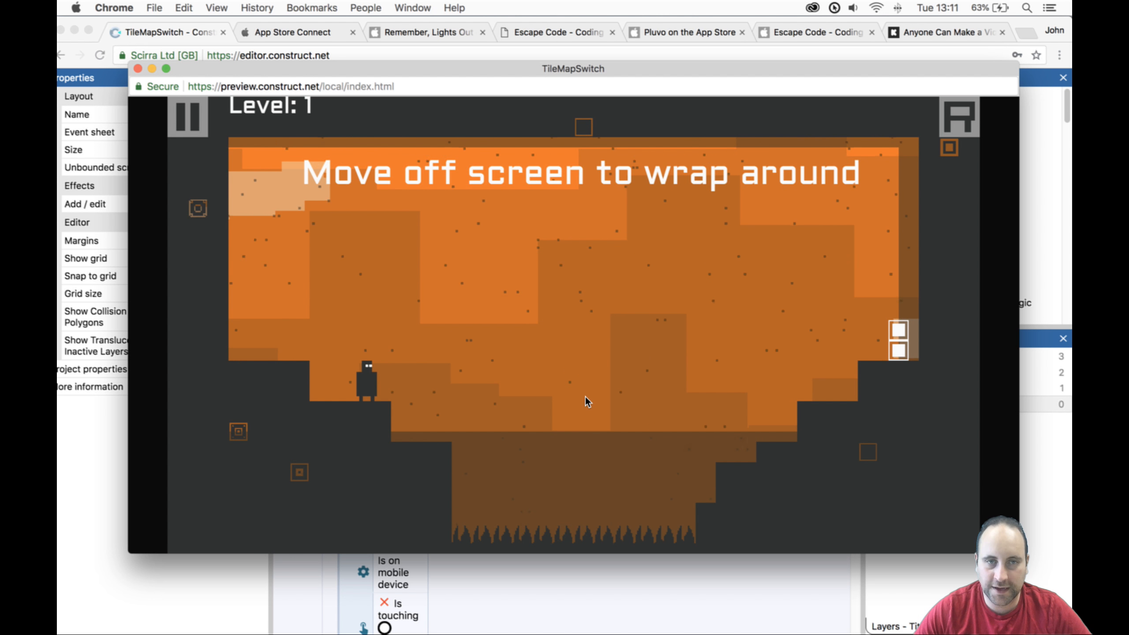
{"action": "key", "text": "Up"}
{"action": "key", "text": "Up"}
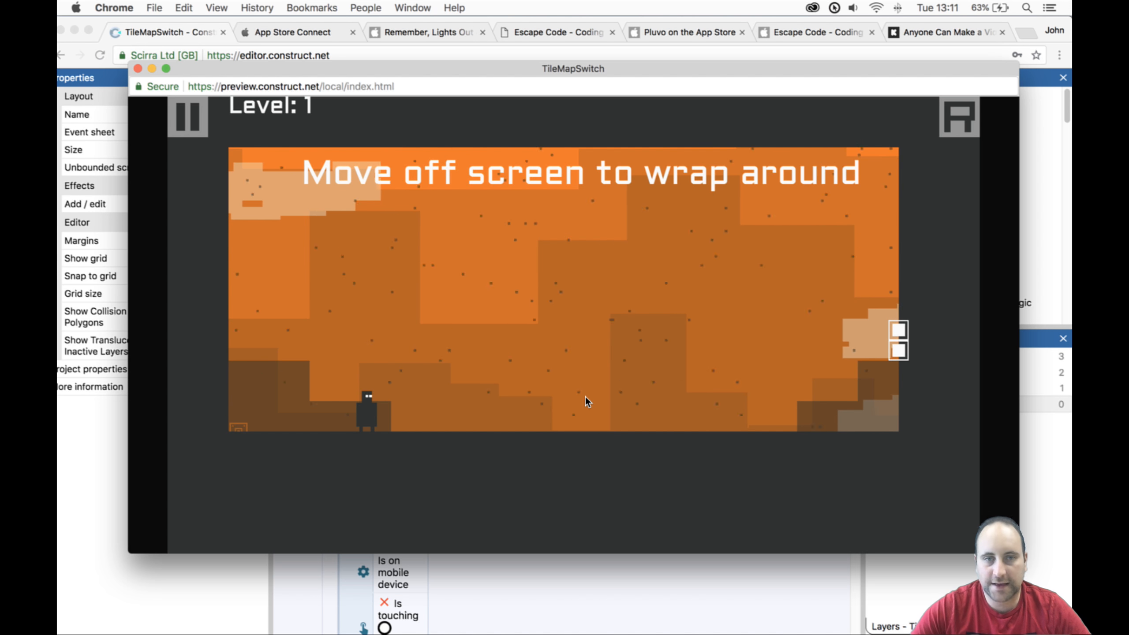
{"action": "key", "text": "Right"}
{"action": "key", "text": "Up"}
{"action": "key", "text": "Up"}
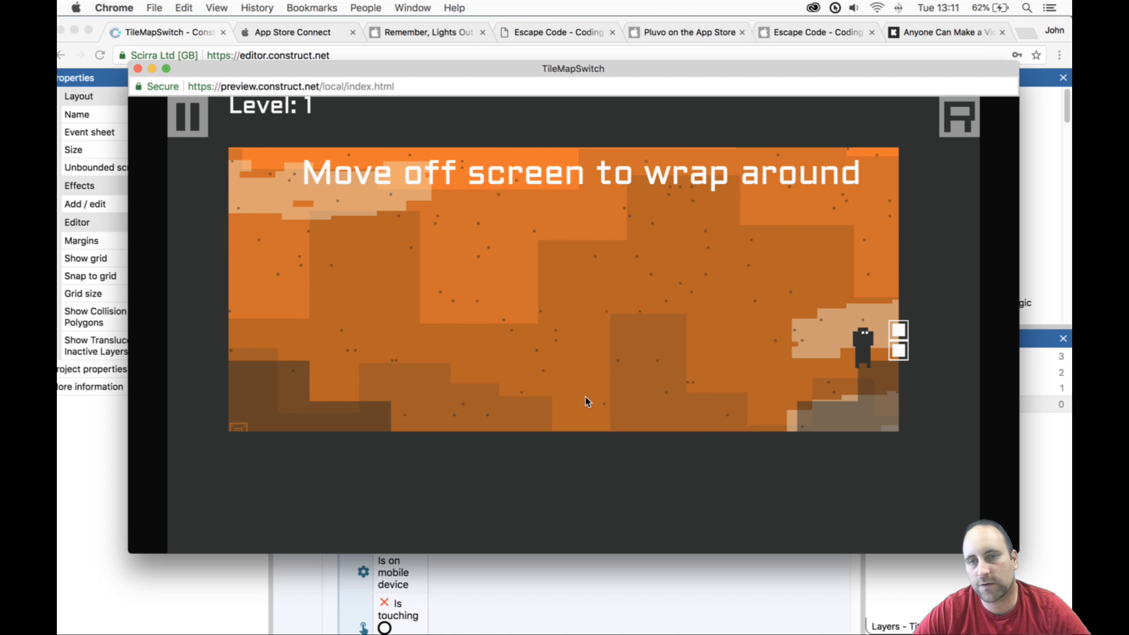
{"action": "key", "text": "Left"}
{"action": "key", "text": "Up"}
{"action": "key", "text": "Up"}
{"action": "key", "text": "Up"}
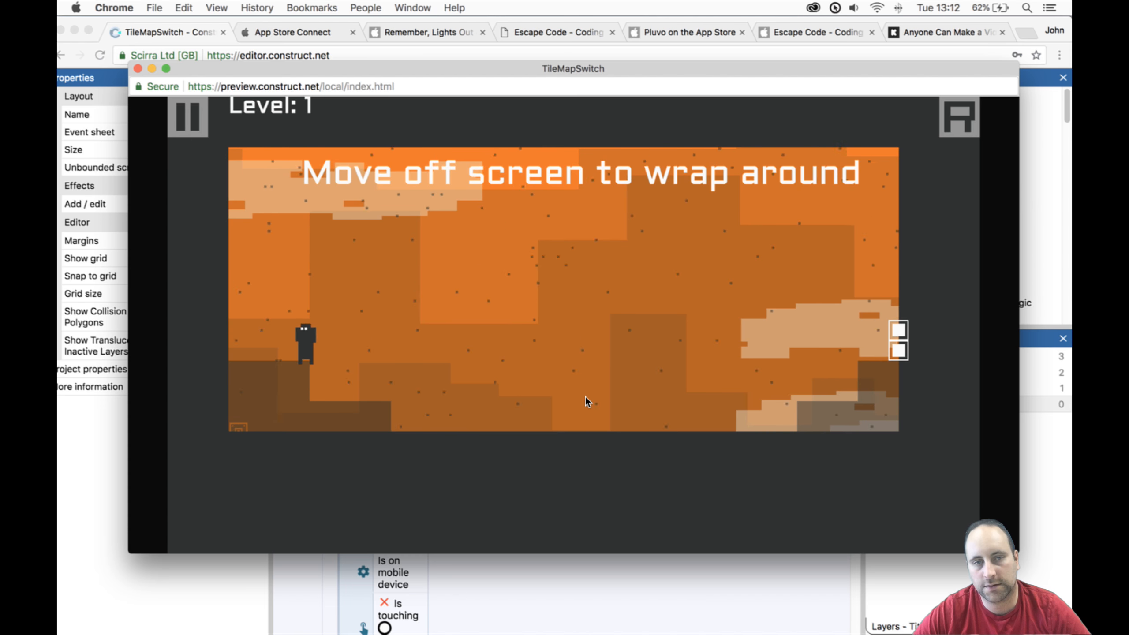
Take the character down into the spike pit of level 1 and up onto the ledges below the door.
{"action": "key", "text": "Right"}
{"action": "key", "text": "Up"}
{"action": "key", "text": "Right"}
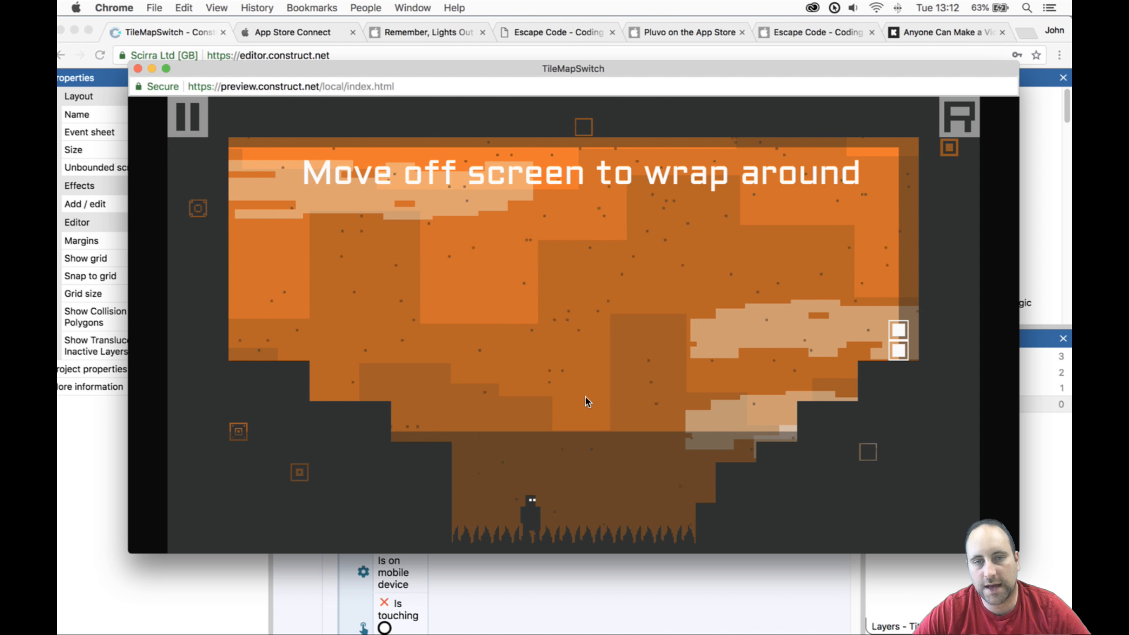
{"action": "key", "text": "Up"}
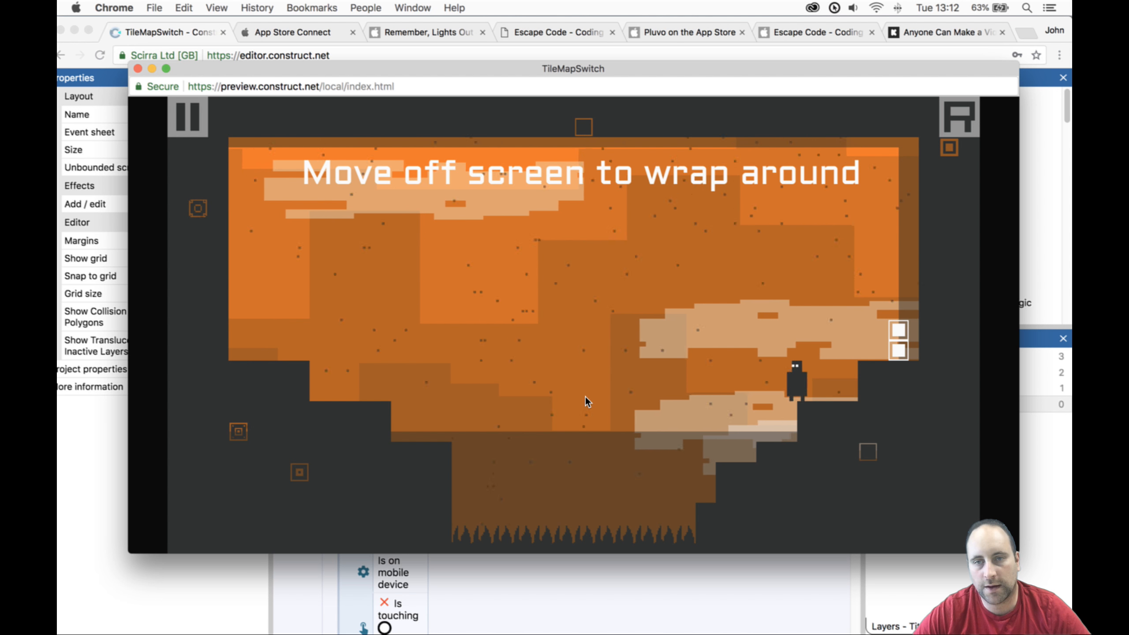
{"action": "key", "text": "Left"}
{"action": "key", "text": "Right"}
{"action": "key", "text": "space"}
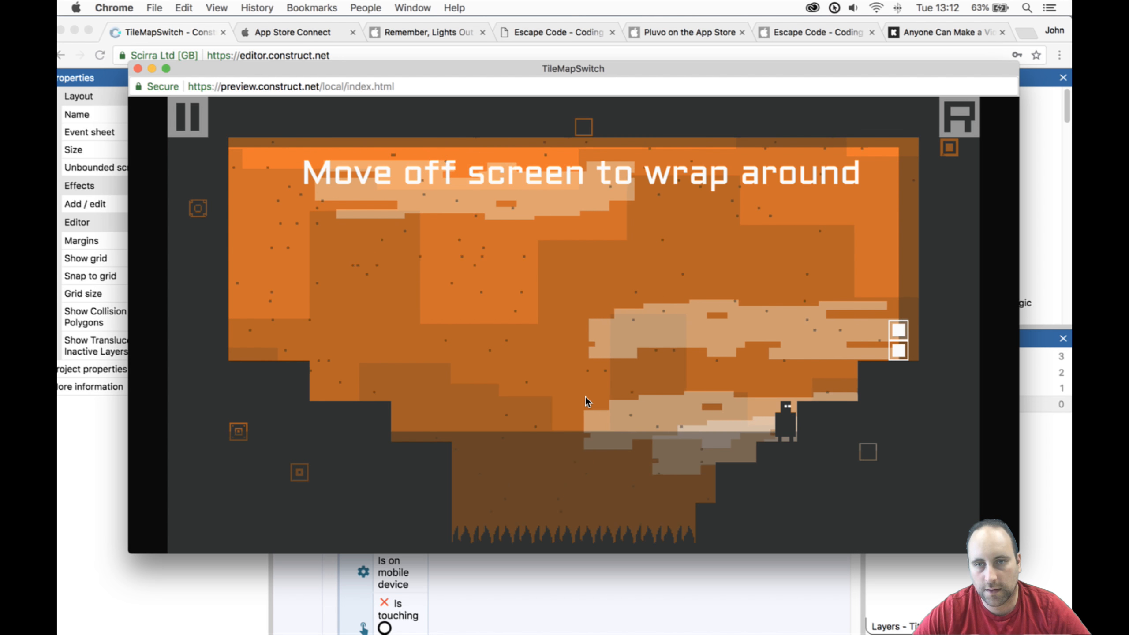
Demonstrate the tile map switch by toggling level 1 back and forth between its two layouts.
{"action": "key", "text": "space"}
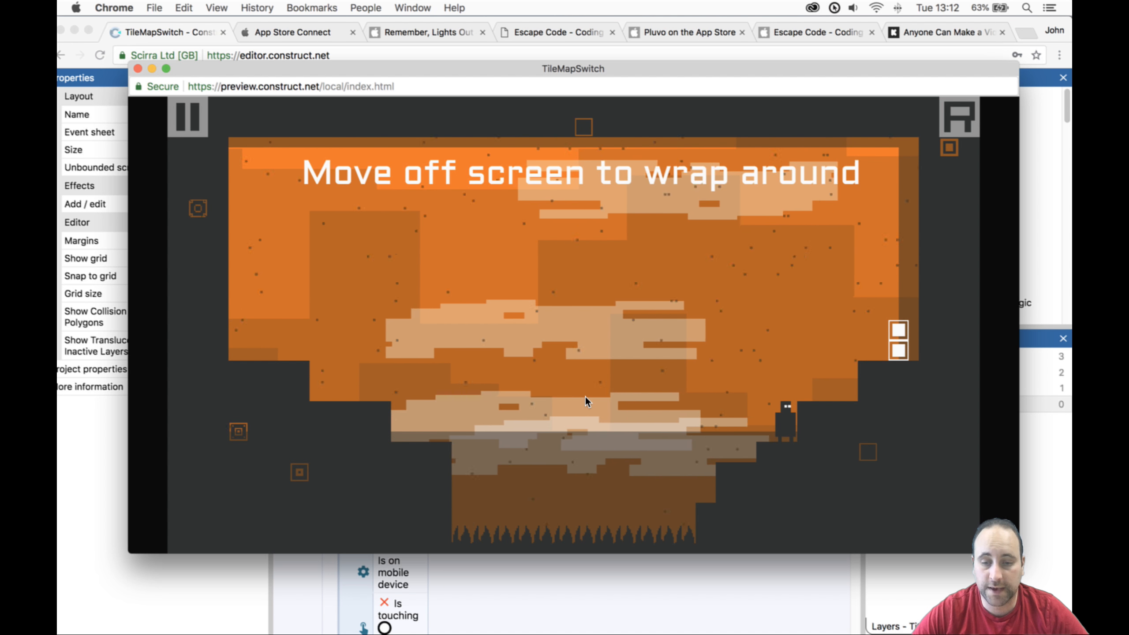
{"action": "key", "text": "space"}
{"action": "key", "text": "space"}
{"action": "key", "text": "space"}
{"action": "key", "text": "space"}
{"action": "key", "text": "space"}
{"action": "key", "text": "space"}
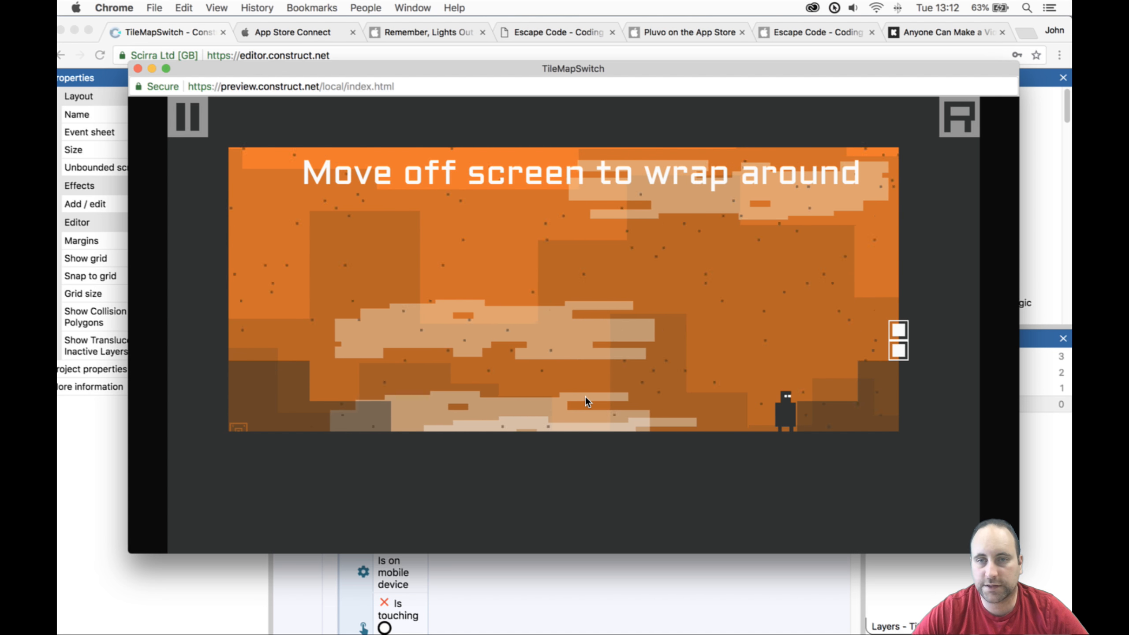
{"action": "key", "text": "space"}
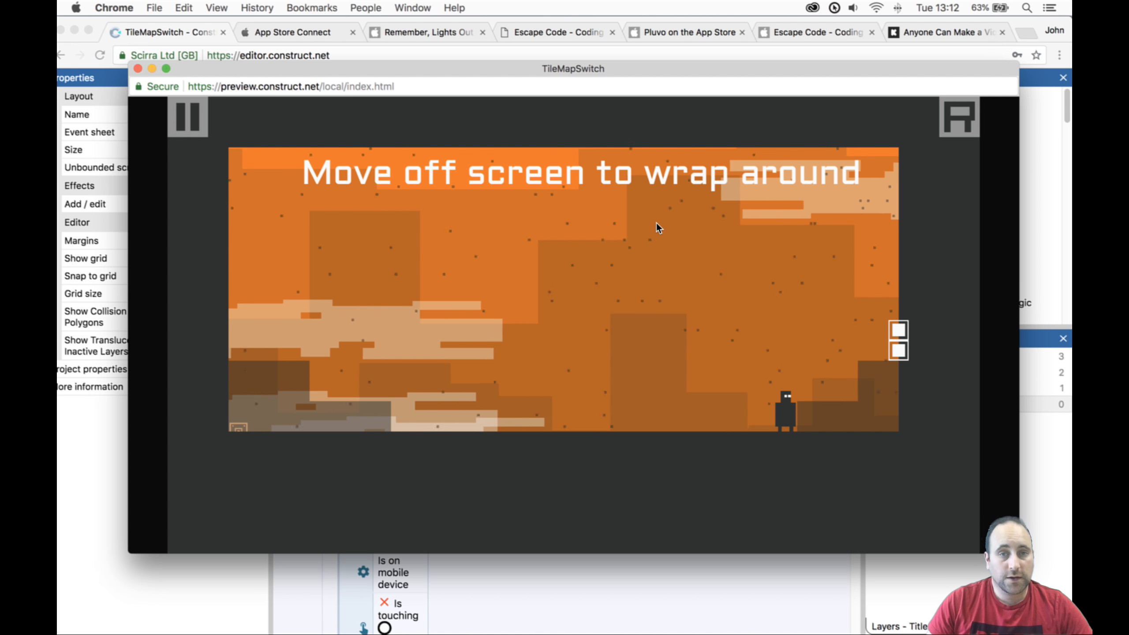
{"action": "key", "text": "space"}
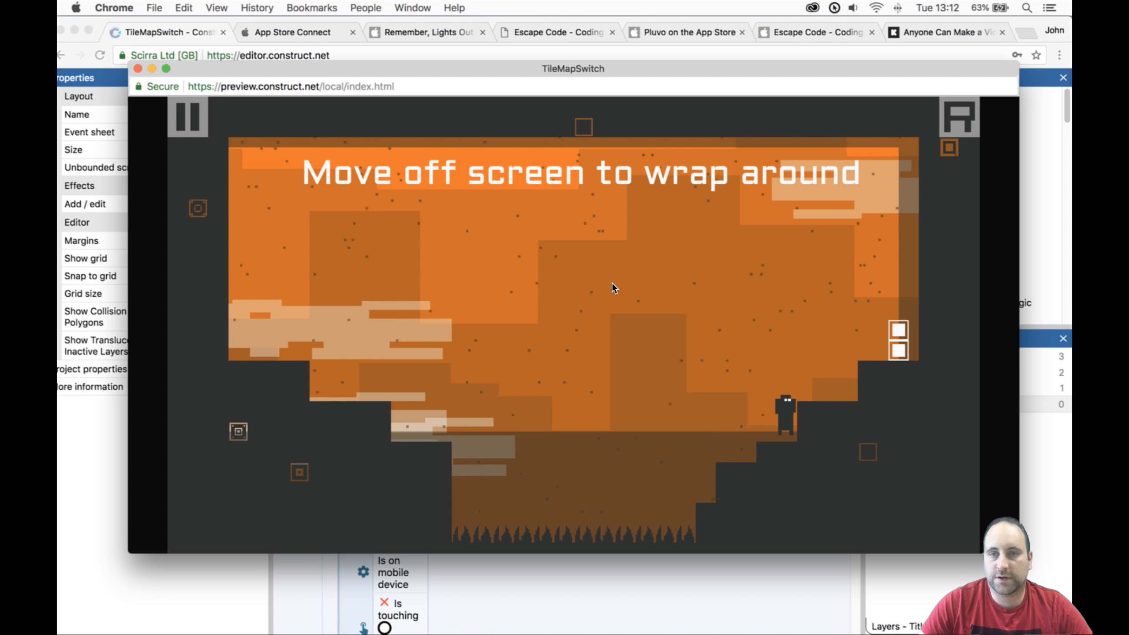
Cross level 1 back to the starting ledge and return toward the door, switching tile maps along the way.
{"action": "key", "text": "Left"}
{"action": "key", "text": "Up"}
{"action": "key", "text": "space"}
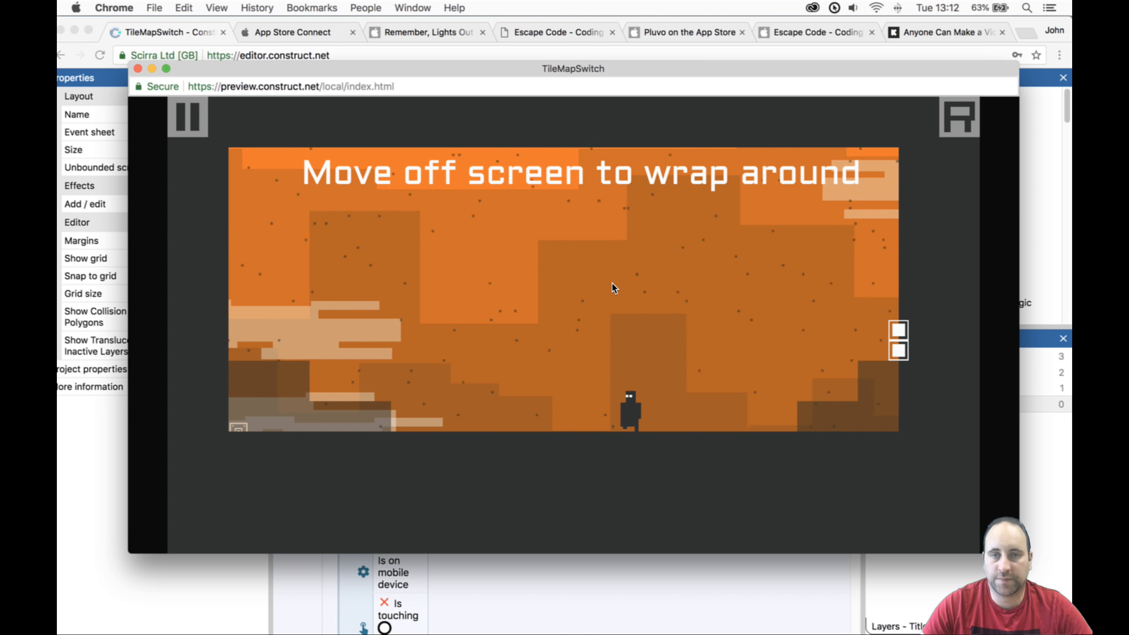
{"action": "key", "text": "Left"}
{"action": "key", "text": "Up"}
{"action": "key", "text": "space"}
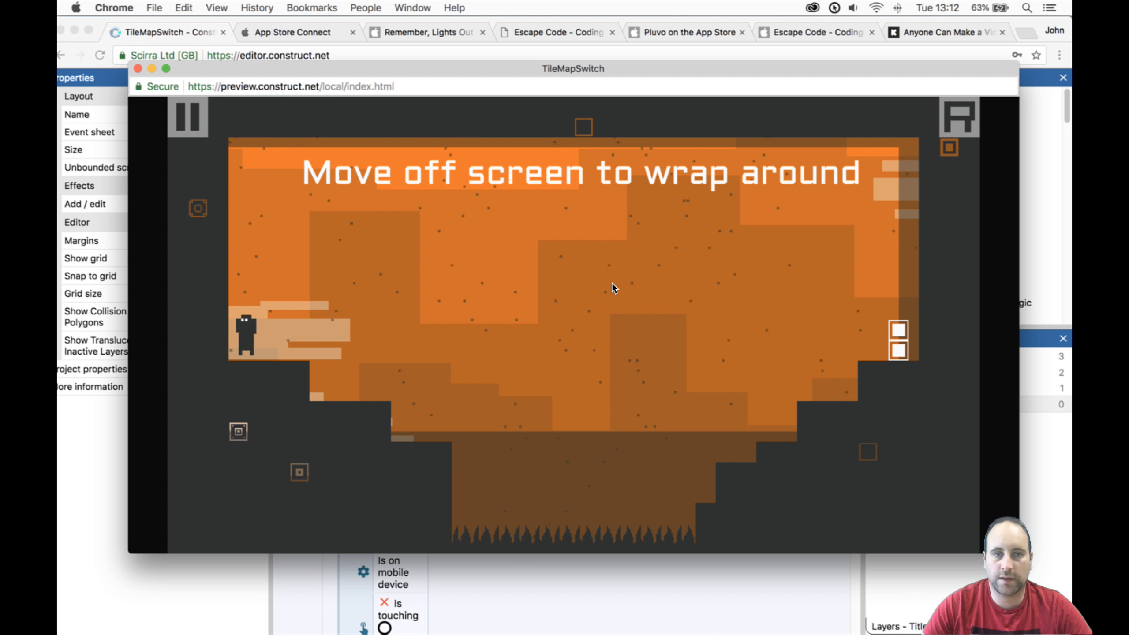
{"action": "key", "text": "space"}
{"action": "key", "text": "Right"}
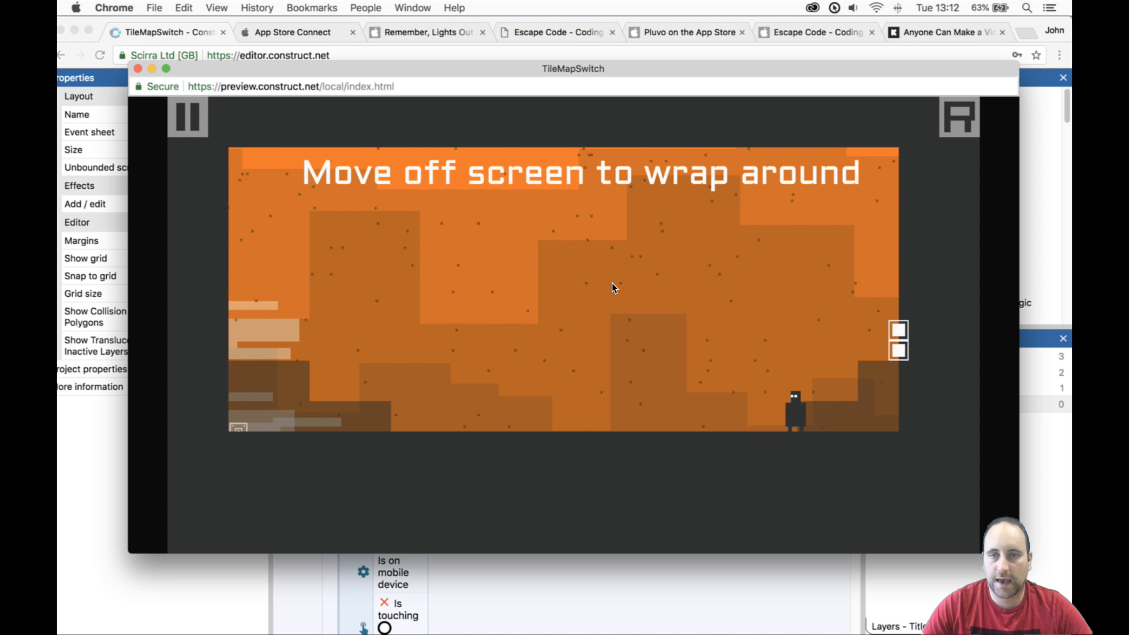
Switch tile maps around the character, and play level 1 through the exit door into the Template level.
{"action": "key", "text": "Left"}
{"action": "key", "text": "space"}
{"action": "key", "text": "space"}
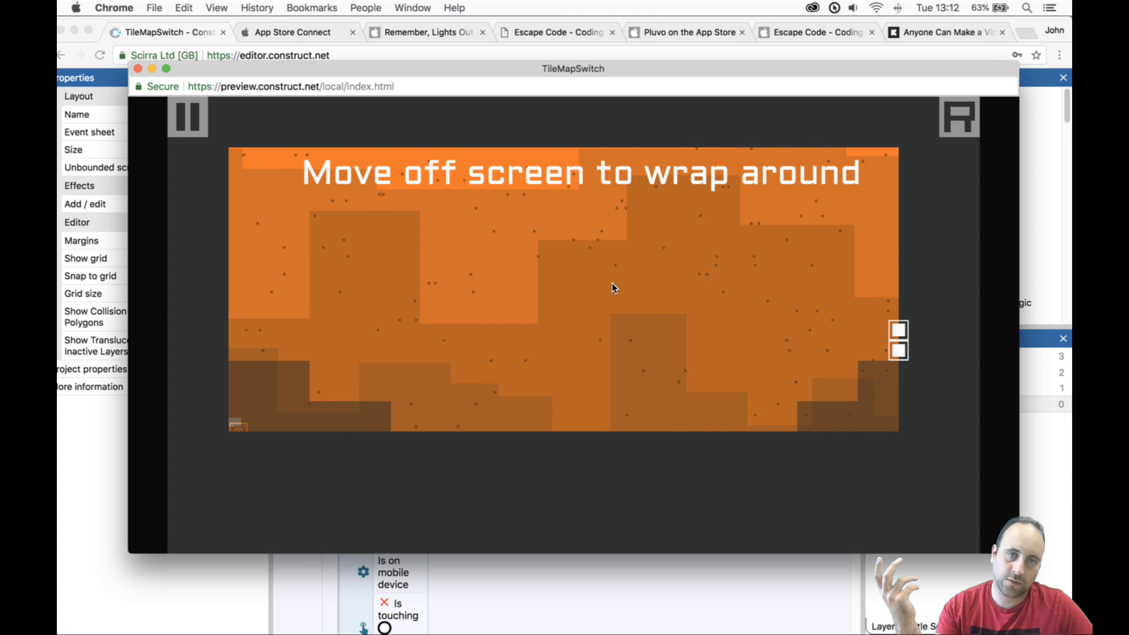
{"action": "key", "text": "Right"}
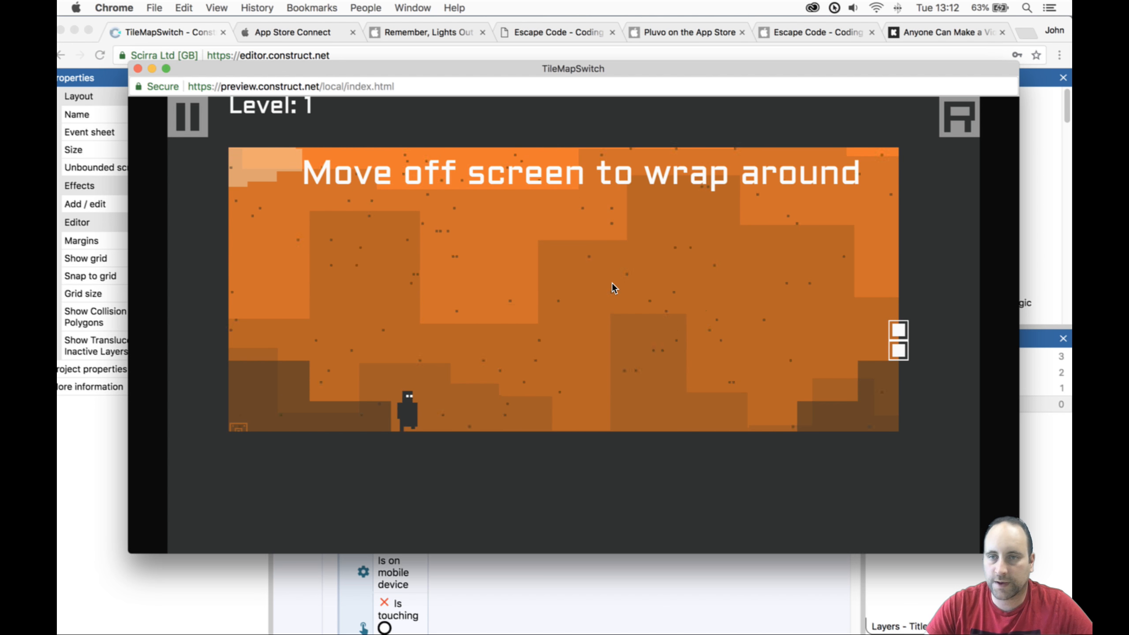
{"action": "key", "text": "Up"}
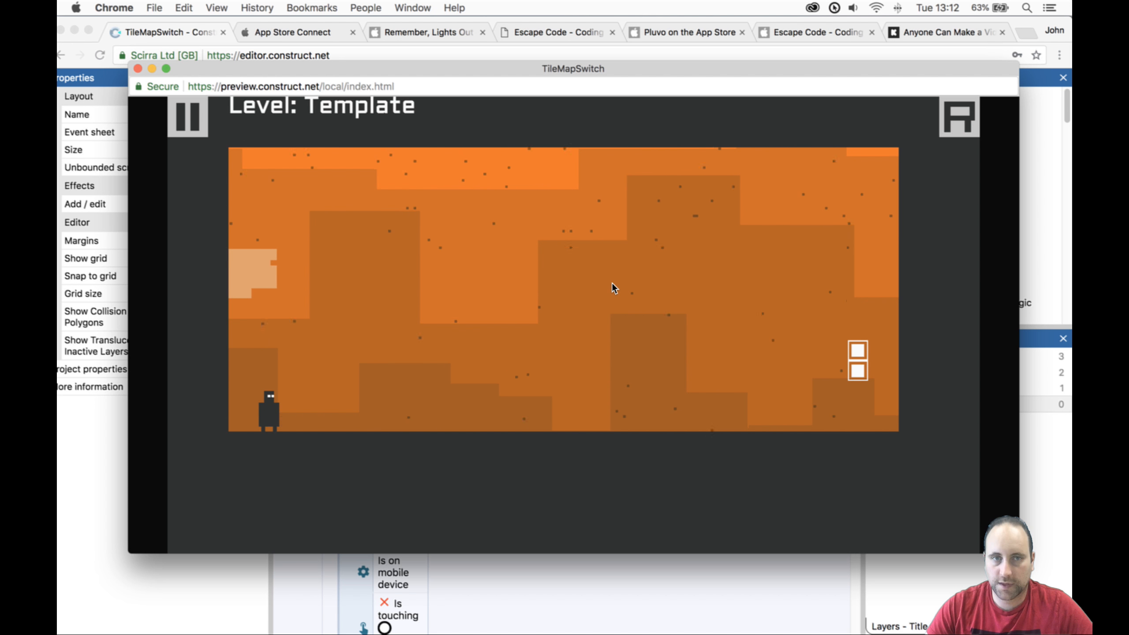
Run the character toward the door in the Template level while switching tile maps to reach the lower floor.
{"action": "key", "text": "Right"}
{"action": "key", "text": "Up"}
{"action": "key", "text": "space"}
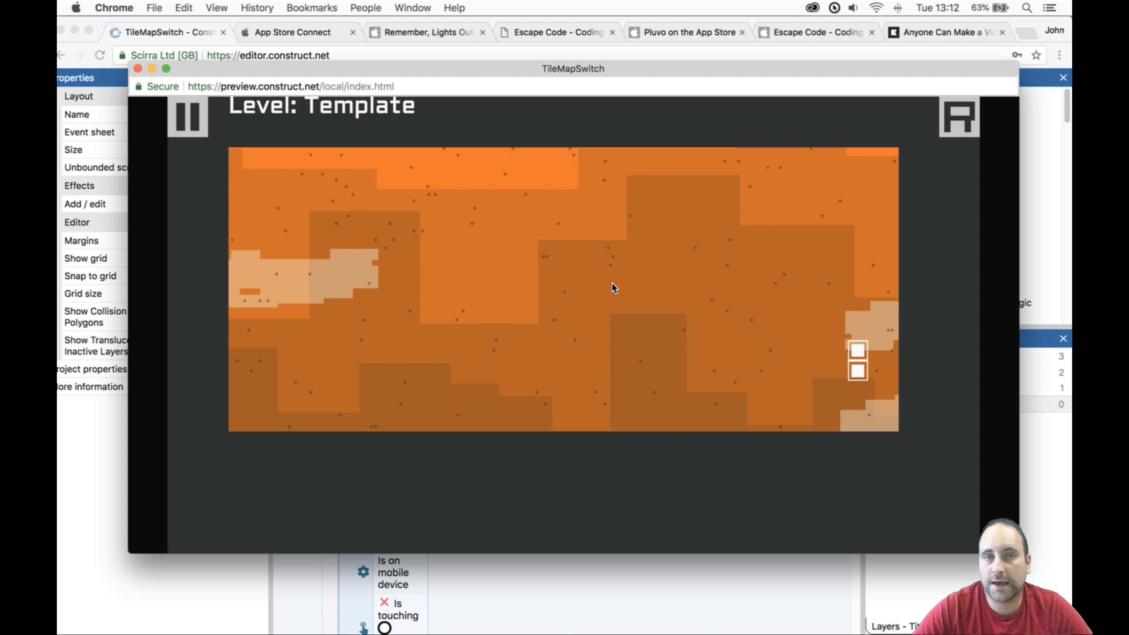
{"action": "key", "text": "Right"}
{"action": "key", "text": "space"}
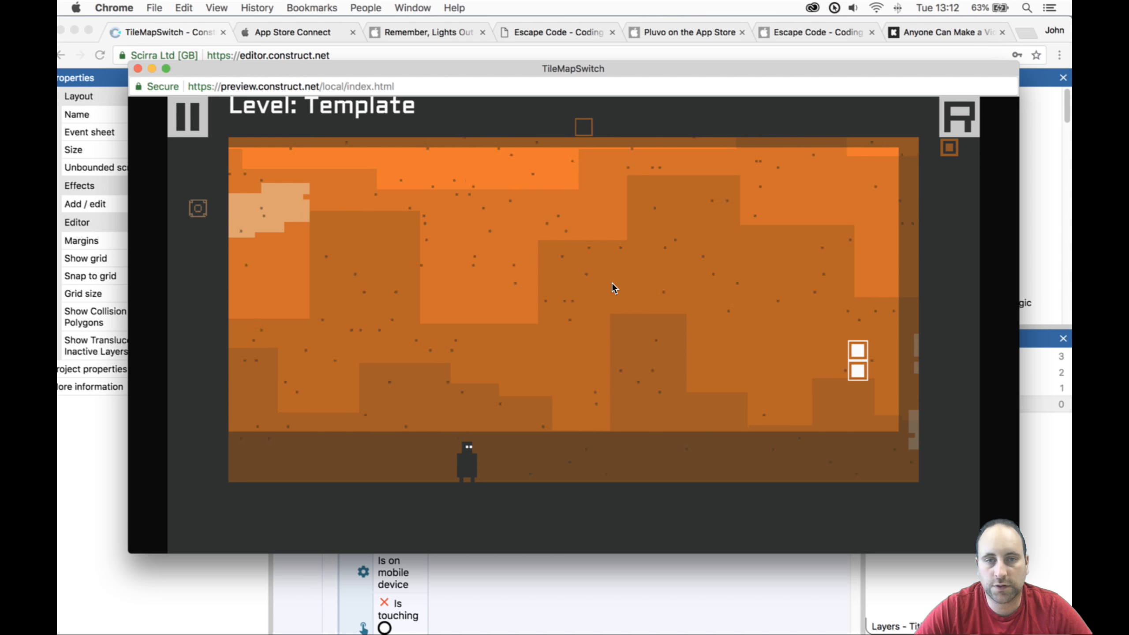
Jump clear of the floor during a tile map switch in the Template level and advance to the level's middle.
{"action": "key", "text": "space"}
{"action": "key", "text": "Up"}
{"action": "key", "text": "Up"}
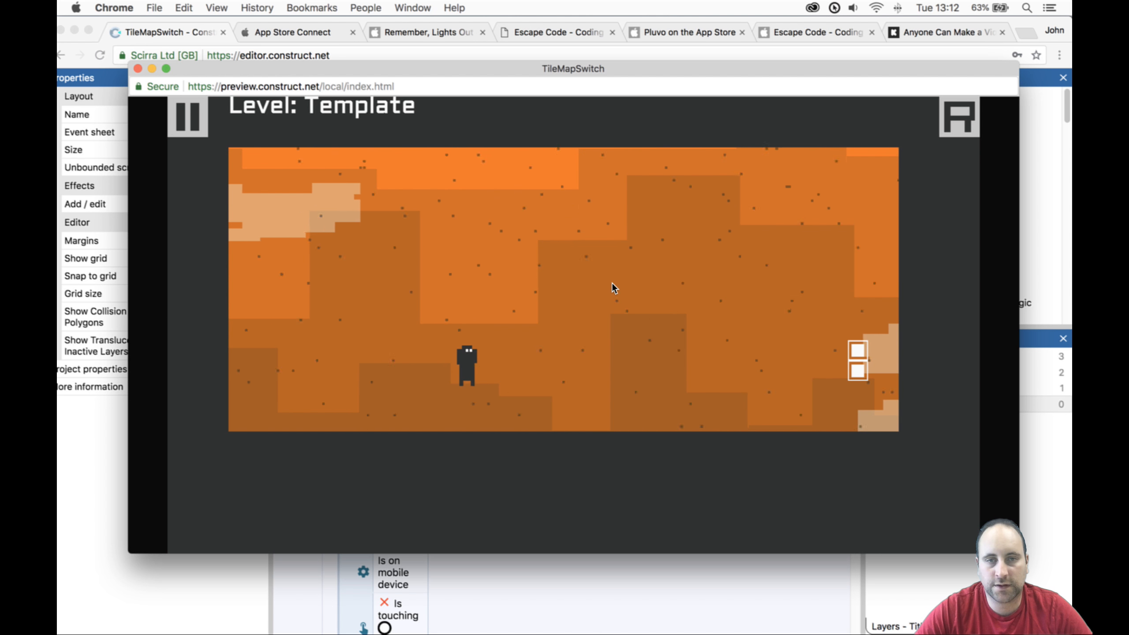
{"action": "key", "text": "space"}
{"action": "key", "text": "Right"}
{"action": "key", "text": "Up"}
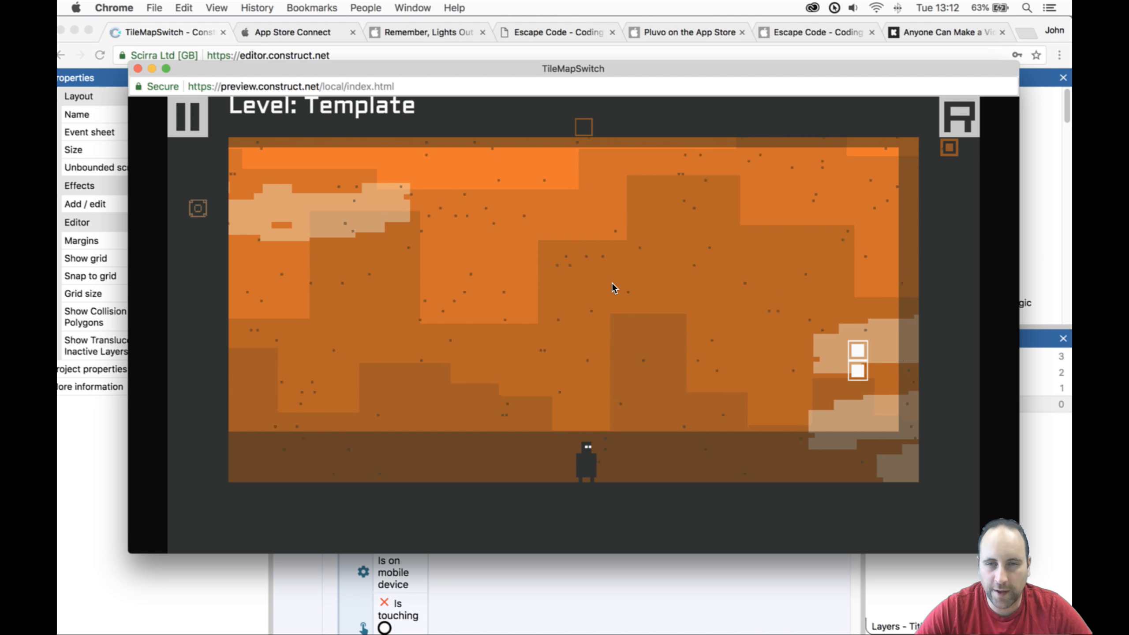
{"action": "key", "text": "space"}
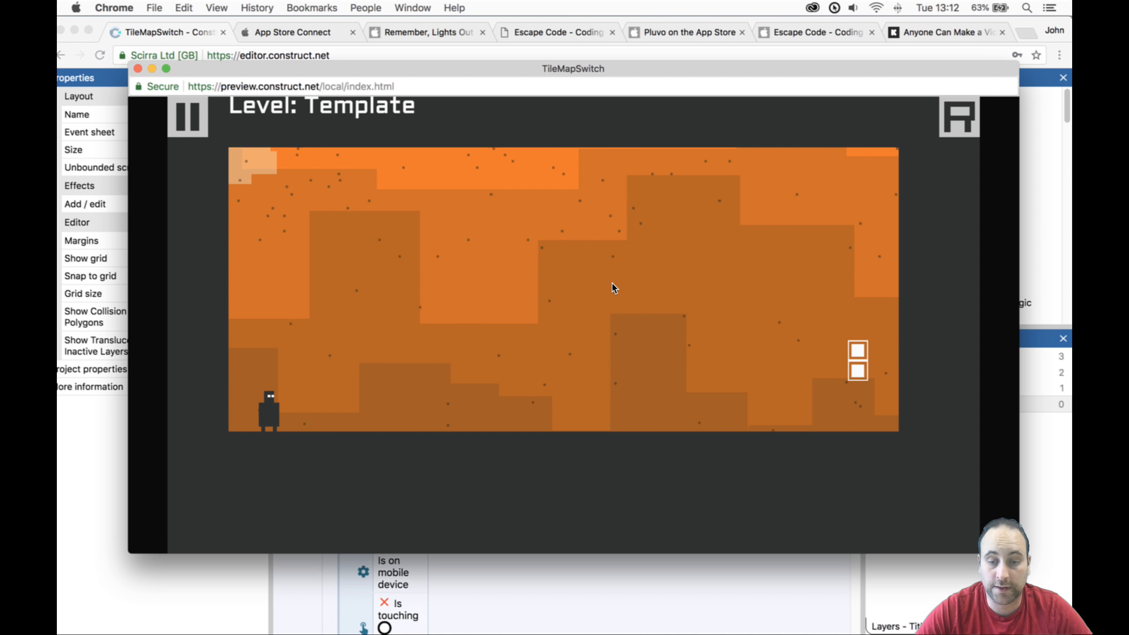
Jump and switch tile maps at the Template level's starting point, and move the character toward the door.
{"action": "key", "text": "space"}
{"action": "key", "text": "Up"}
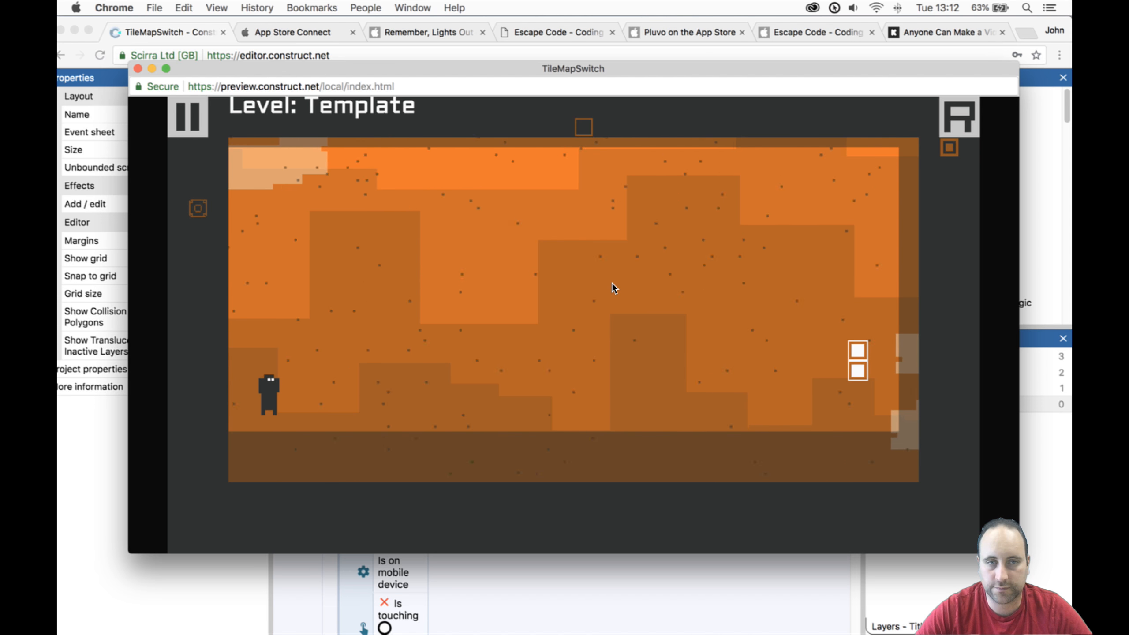
{"action": "key", "text": "space"}
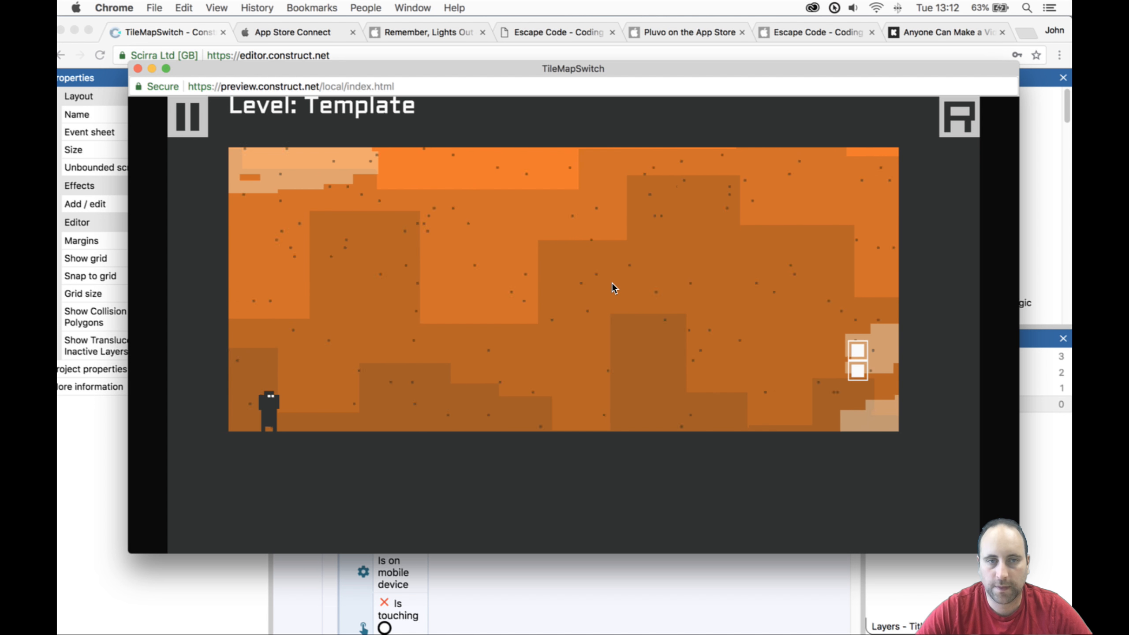
{"action": "key", "text": "Right"}
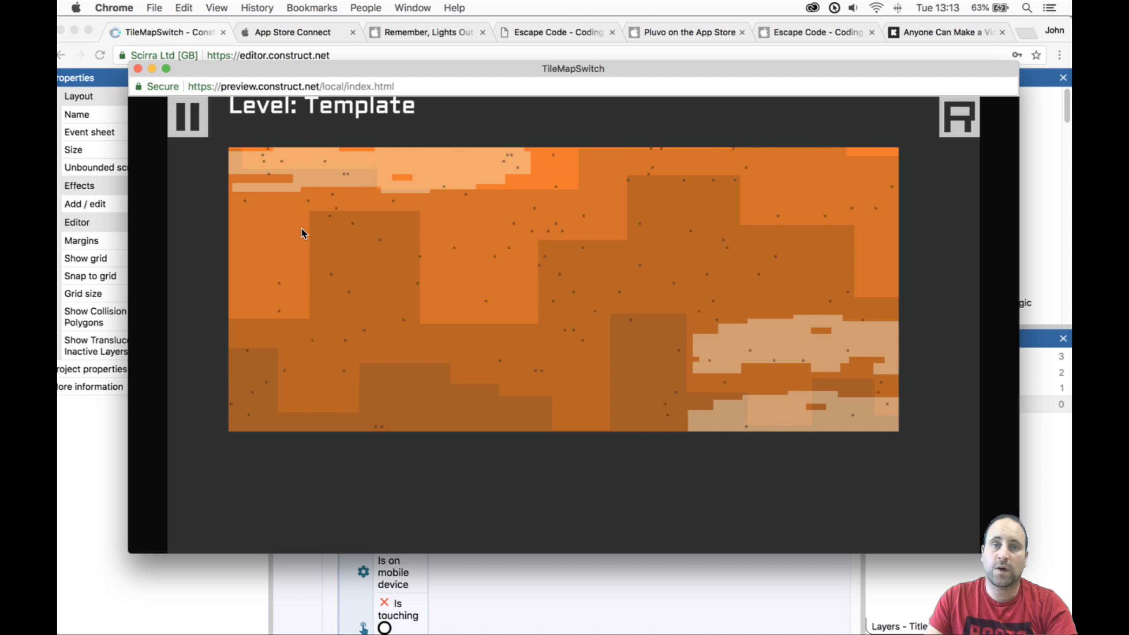
Close the running game preview and launch a fresh preview of TileMapSwitch.
{"action": "left_click", "coordinate": [138, 68]}
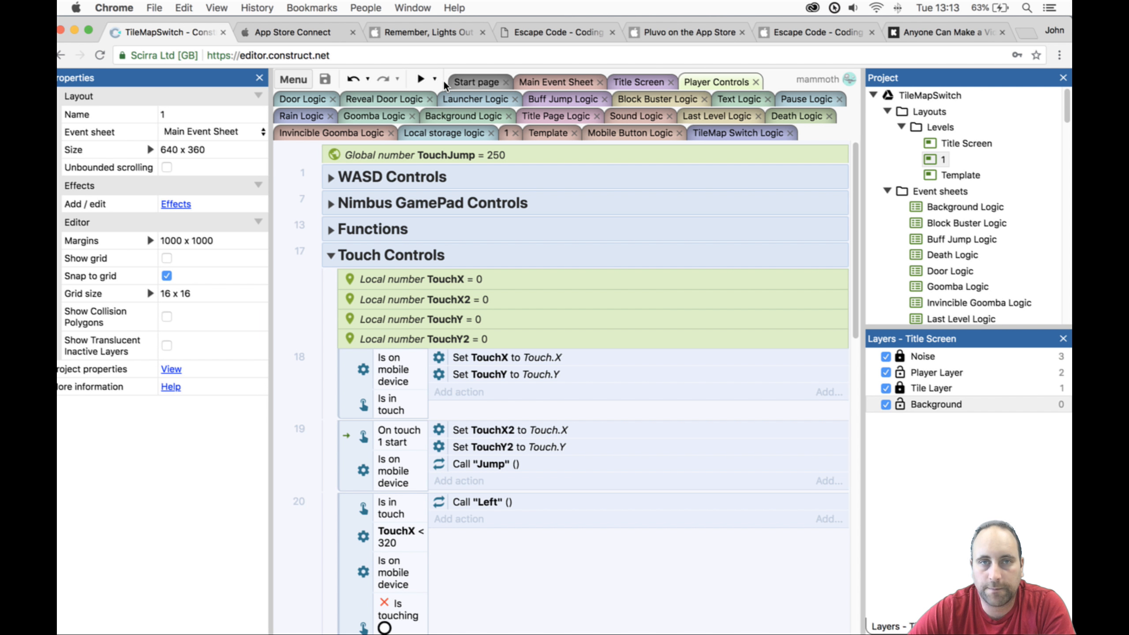
{"action": "left_click", "coordinate": [420, 80]}
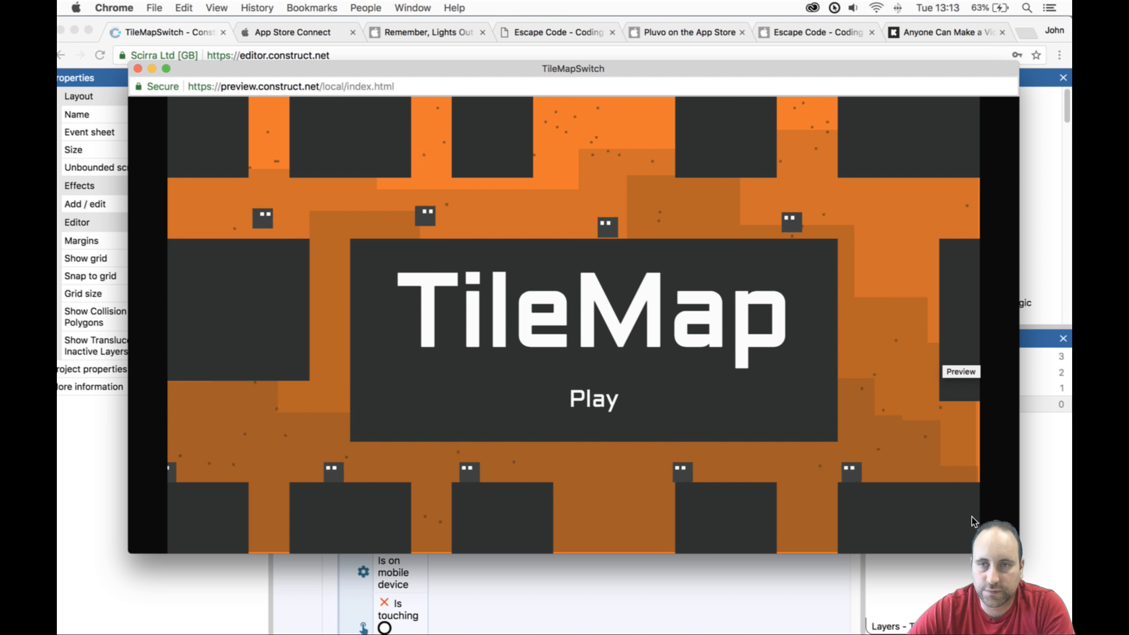
Start the game from the title screen, shrink the preview window to inspect the black side borders, and close the preview.
{"action": "left_click", "coordinate": [614, 393]}
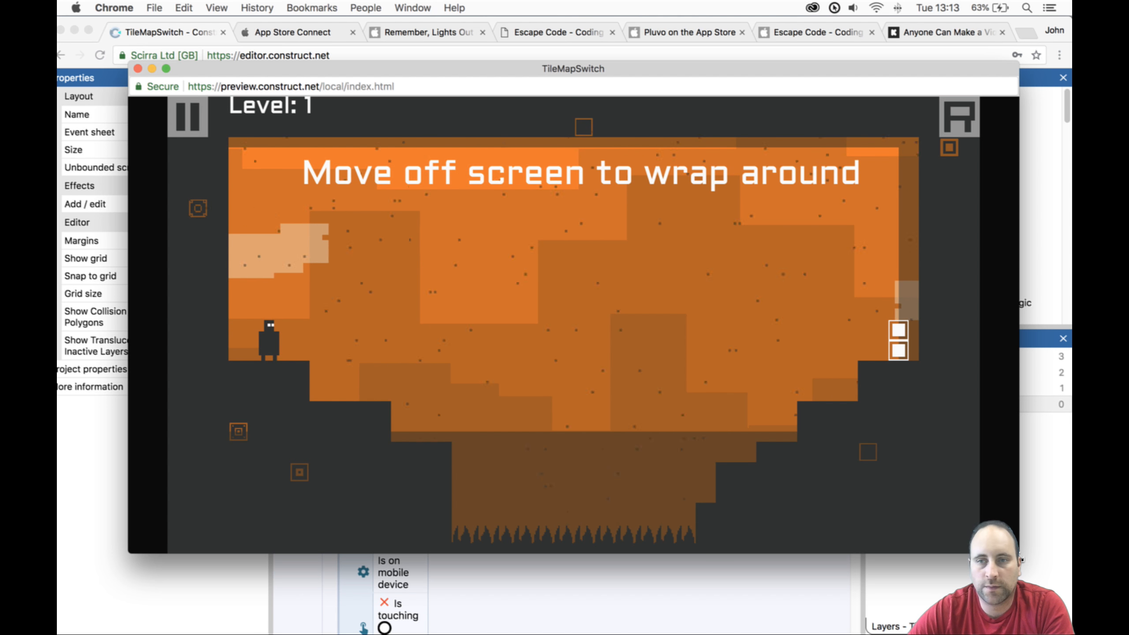
{"action": "left_click_drag", "start_coordinate": [1018, 552], "coordinate": [939, 477]}
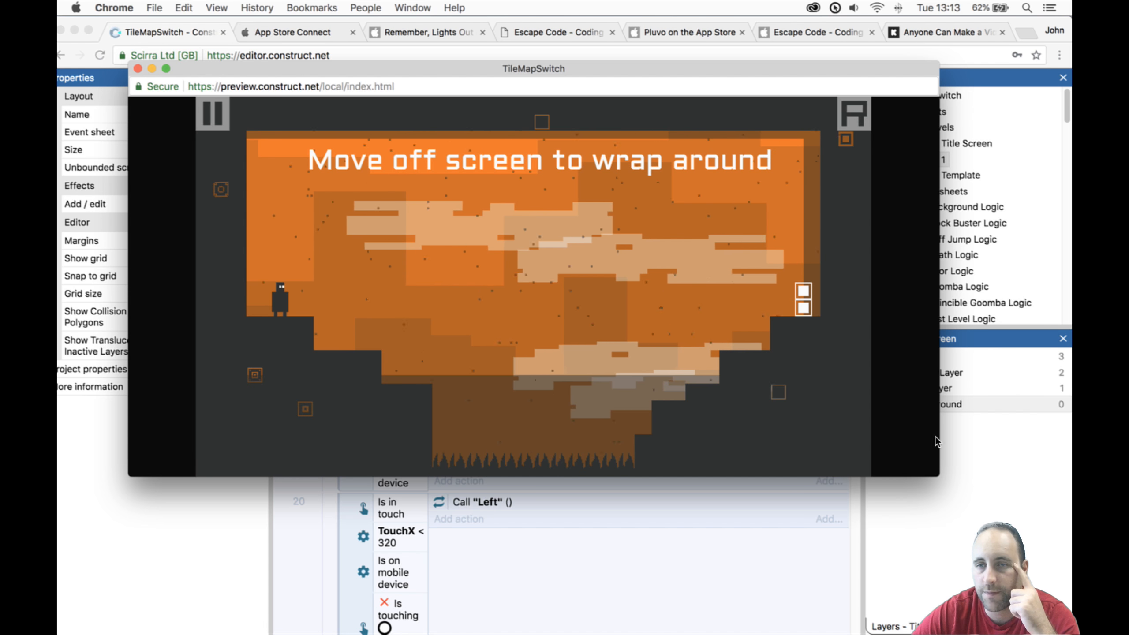
{"action": "mouse_move", "coordinate": [936, 478]}
{"action": "left_mouse_down"}
{"action": "mouse_move", "coordinate": [947, 411]}
{"action": "mouse_move", "coordinate": [946, 451]}
{"action": "mouse_move", "coordinate": [753, 541]}
{"action": "mouse_move", "coordinate": [733, 486]}
{"action": "mouse_move", "coordinate": [826, 416]}
{"action": "mouse_move", "coordinate": [489, 303]}
{"action": "mouse_move", "coordinate": [769, 533]}
{"action": "mouse_move", "coordinate": [940, 477]}
{"action": "left_mouse_up"}
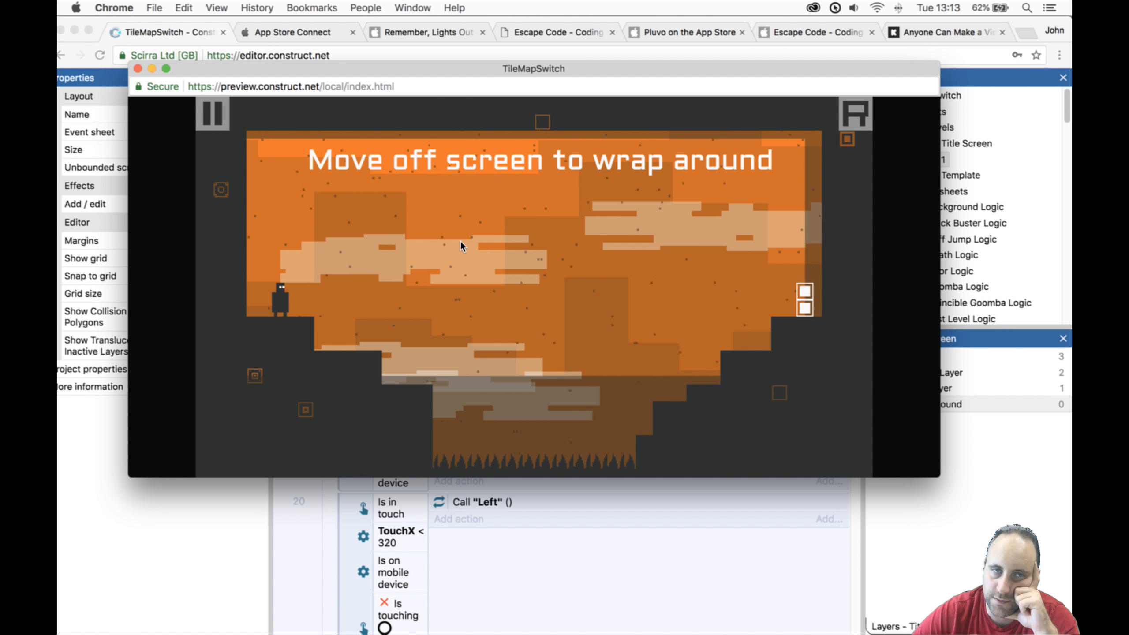
{"action": "left_click", "coordinate": [136, 69]}
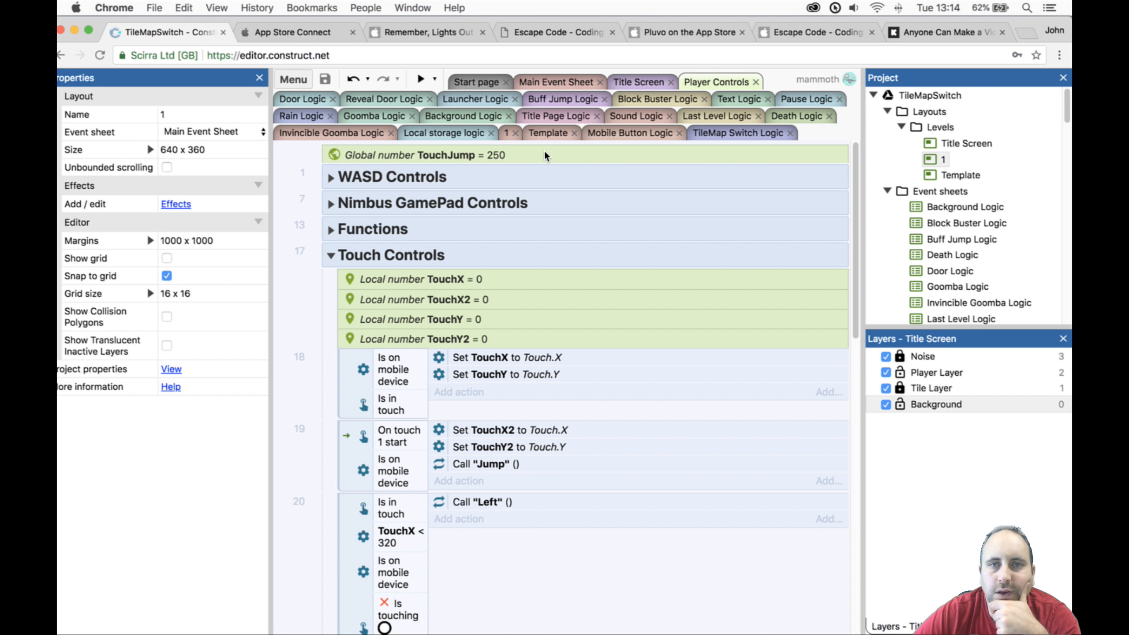
Sample the dark tile's color in the source image of layout 1's Tilemap0.
{"action": "left_click", "coordinate": [503, 134]}
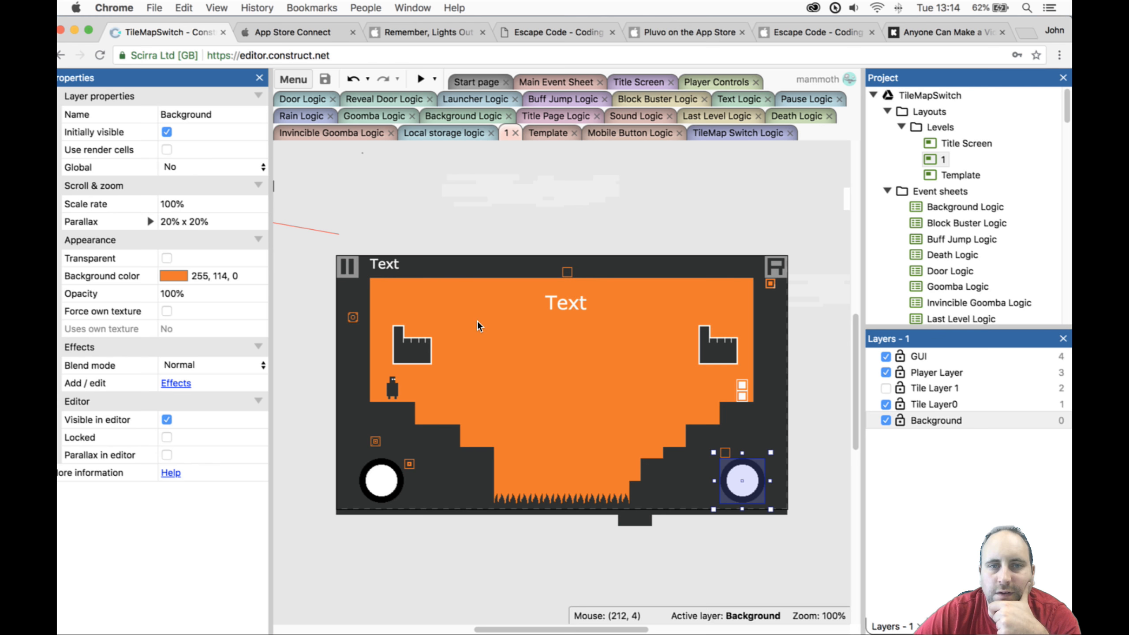
{"action": "left_click", "coordinate": [412, 423]}
{"action": "double_click", "coordinate": [748, 436]}
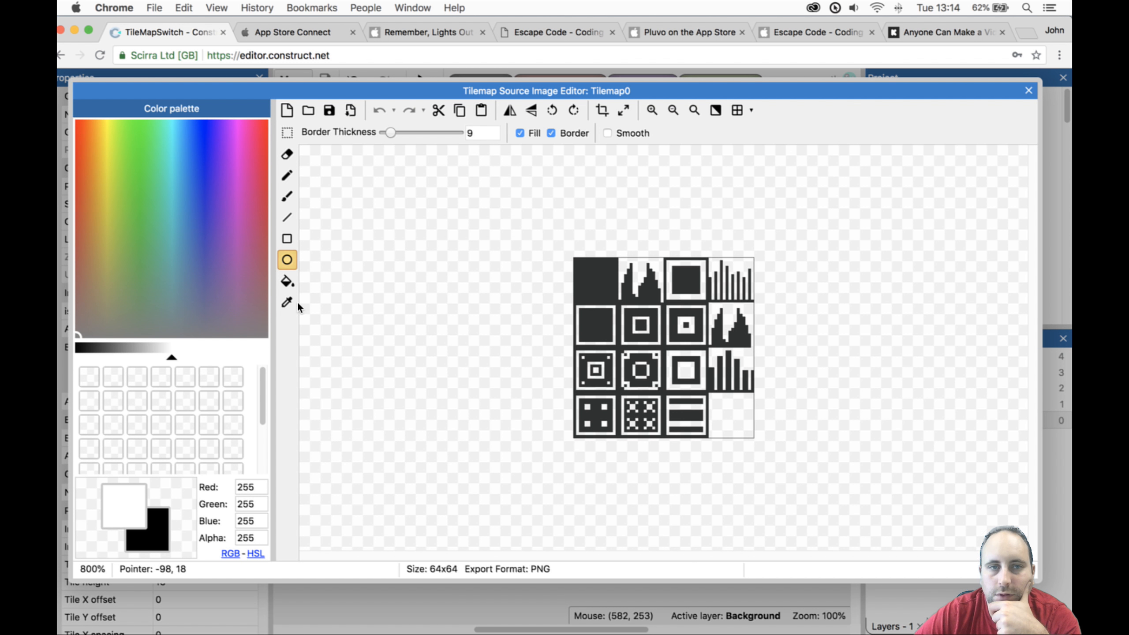
{"action": "left_click", "coordinate": [287, 302]}
{"action": "left_click", "coordinate": [586, 274]}
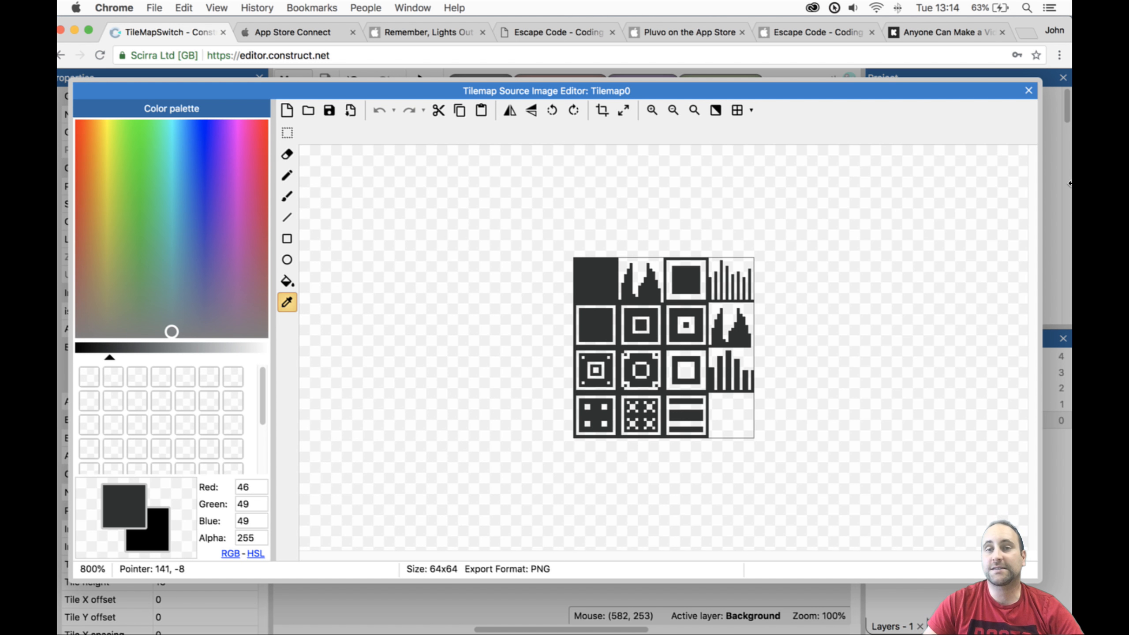
{"action": "left_click", "coordinate": [1029, 90]}
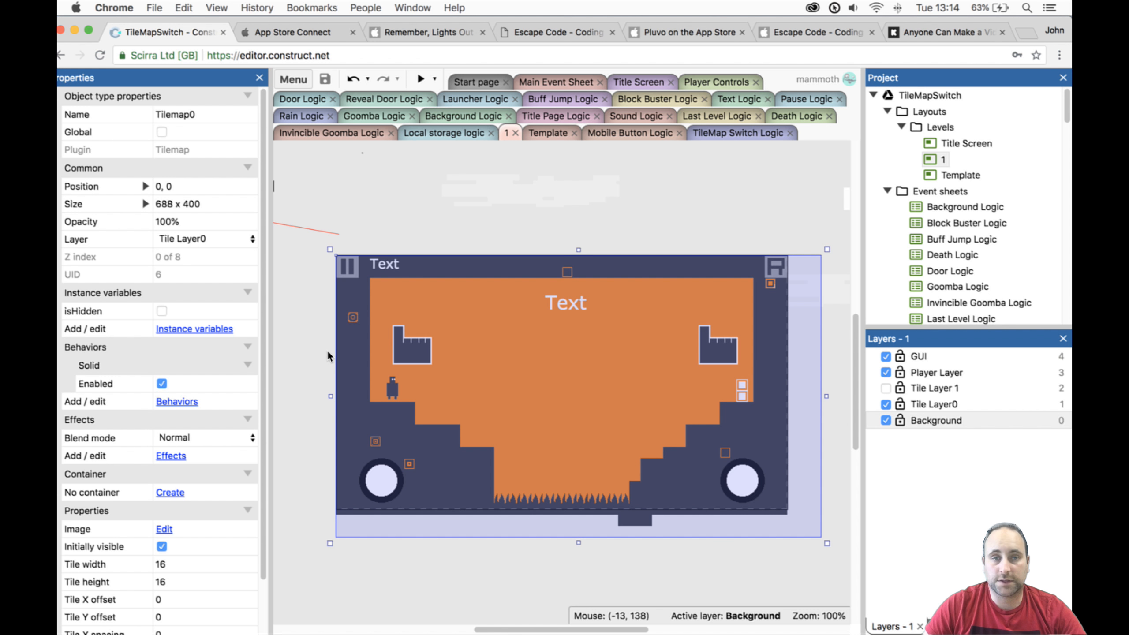
{"action": "left_click", "coordinate": [923, 96]}
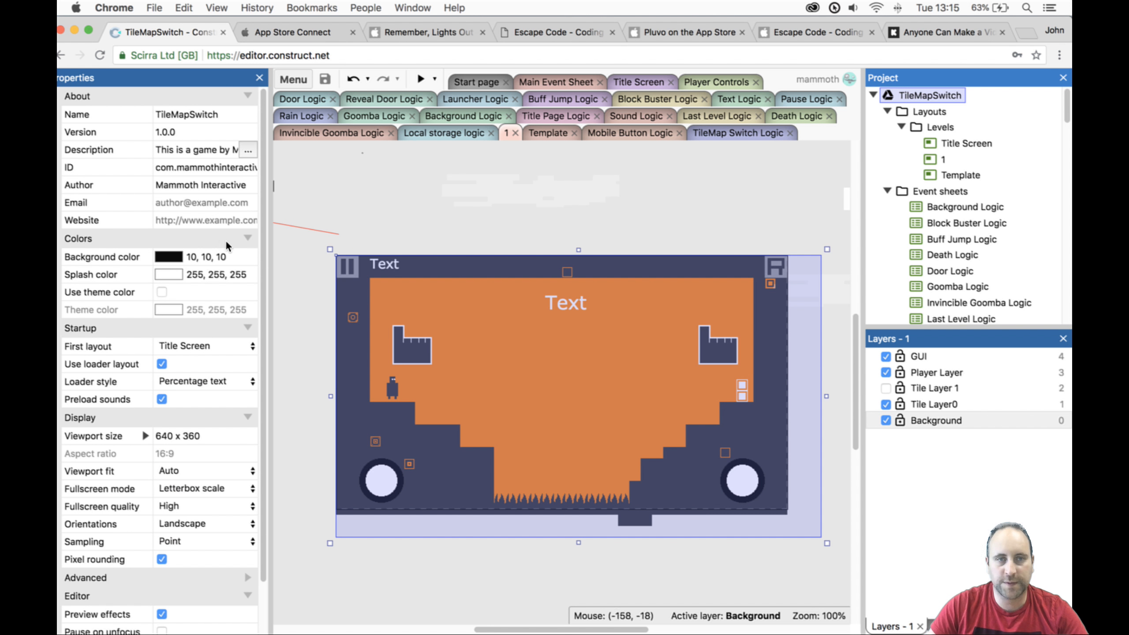
{"action": "left_click", "coordinate": [226, 256]}
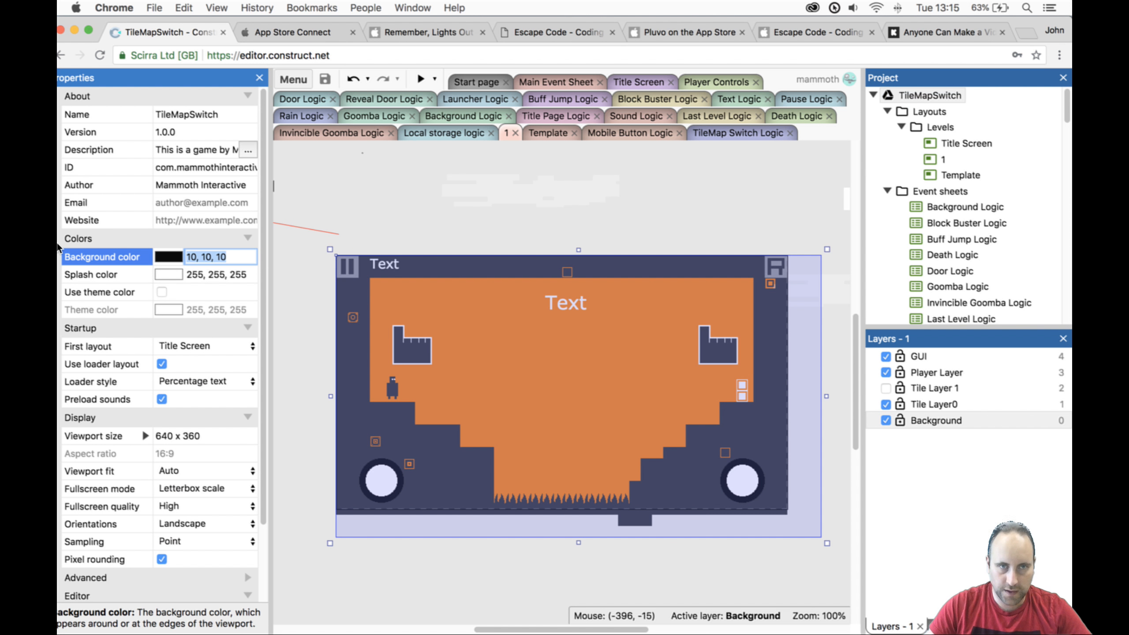
{"action": "key", "text": "super+v"}
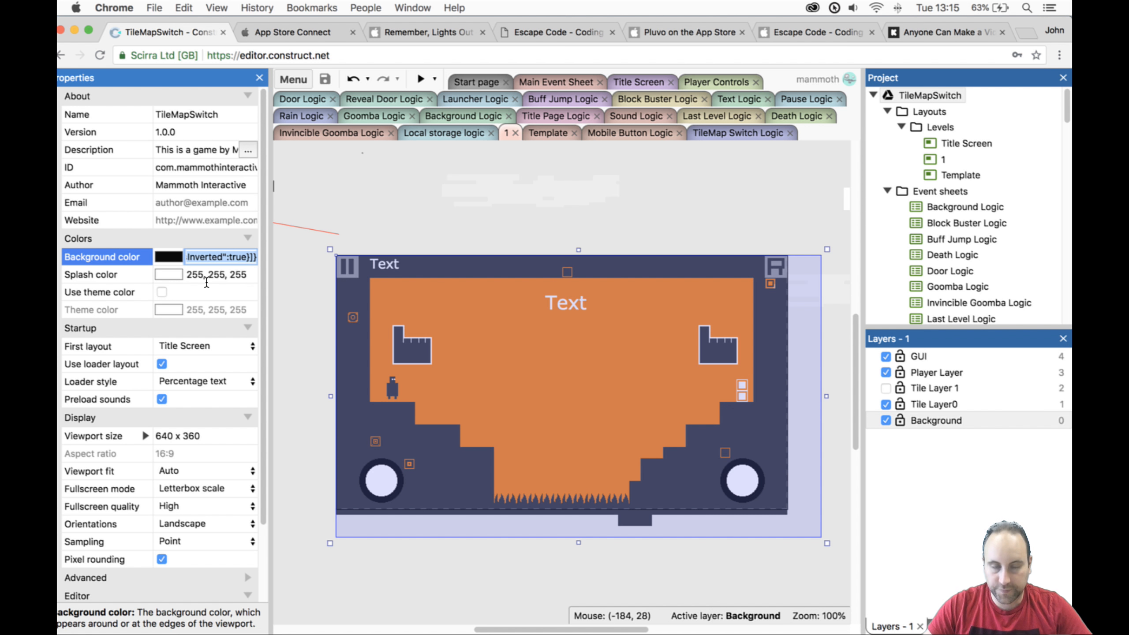
{"action": "key", "text": "BackSpace"}
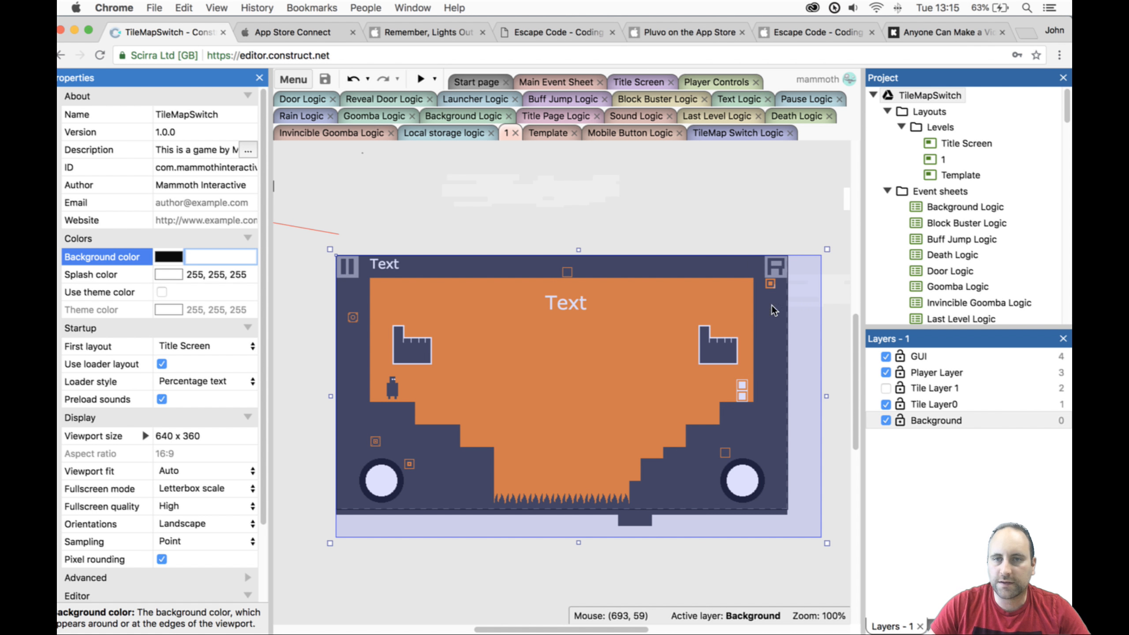
Check the sampled tile color's RGB values in Tilemap0's source image and close the image editor.
{"action": "left_click", "coordinate": [792, 367]}
{"action": "double_click", "coordinate": [755, 368]}
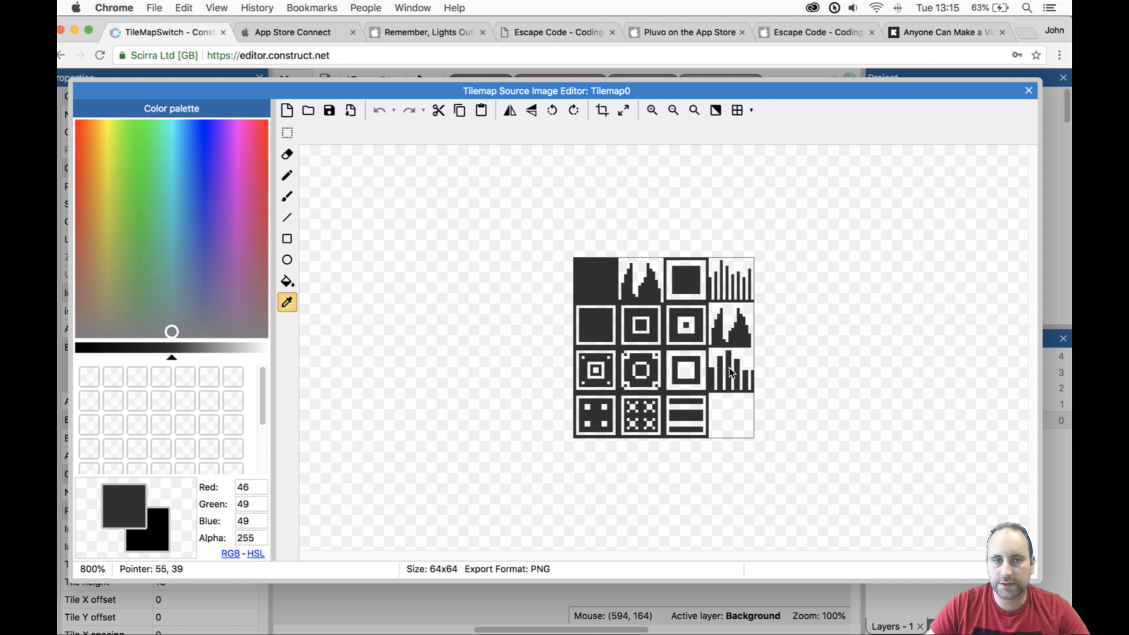
{"action": "left_click", "coordinate": [253, 488]}
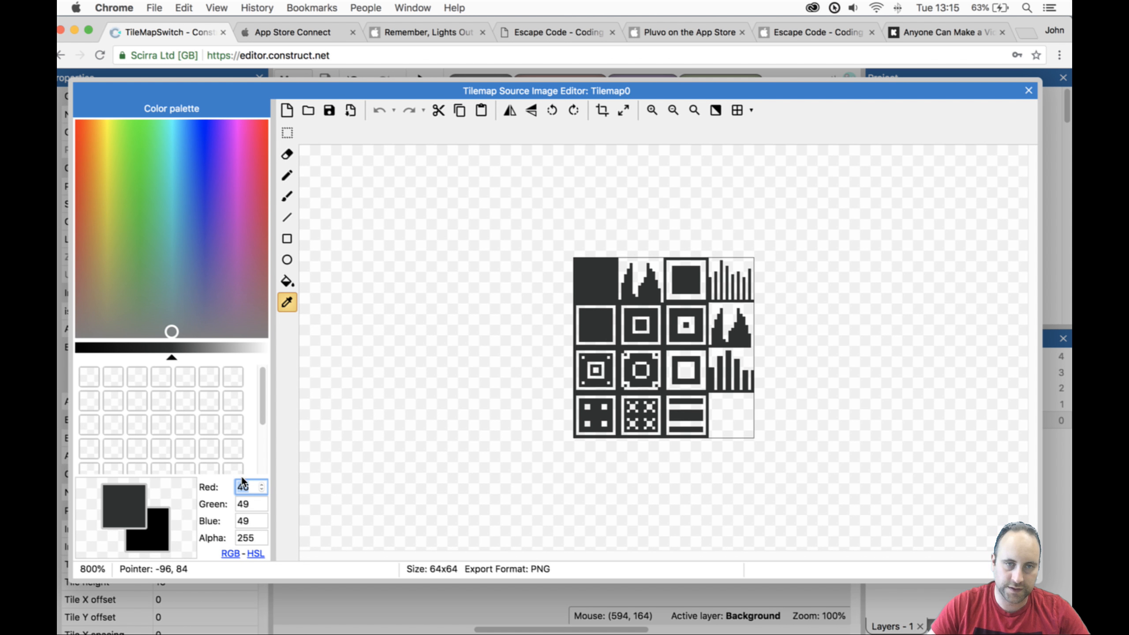
{"action": "left_click", "coordinate": [1028, 91]}
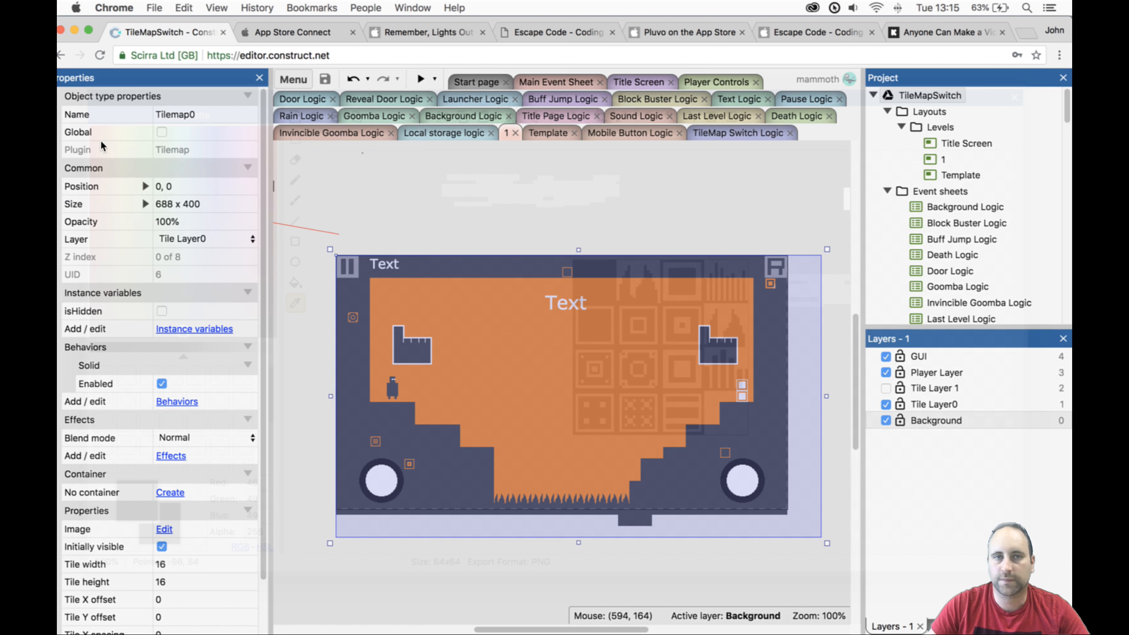
Set the TileMapSwitch project's background color to 46, 49, 49.
{"action": "left_click", "coordinate": [911, 95]}
{"action": "left_click", "coordinate": [178, 257]}
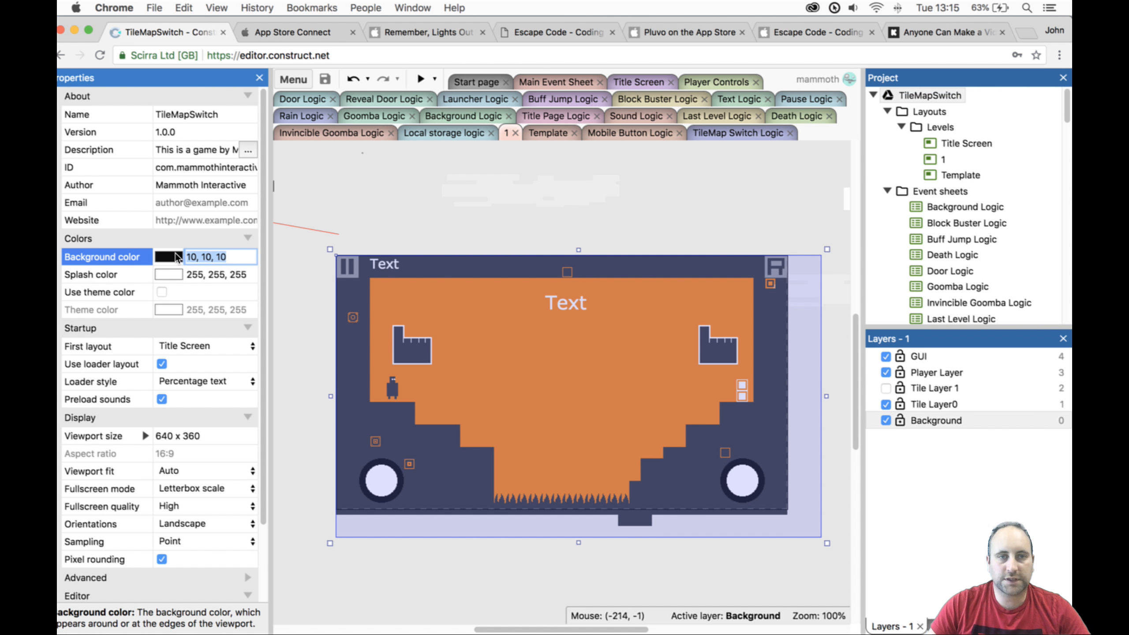
{"action": "type", "text": "46,49,49"}
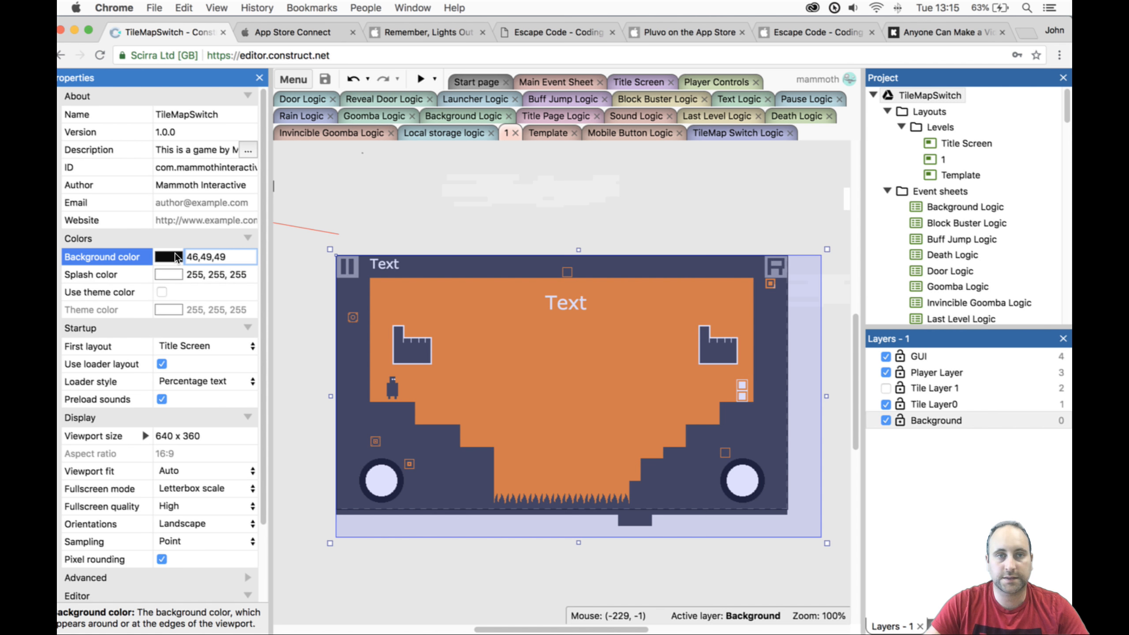
{"action": "key", "text": "Return"}
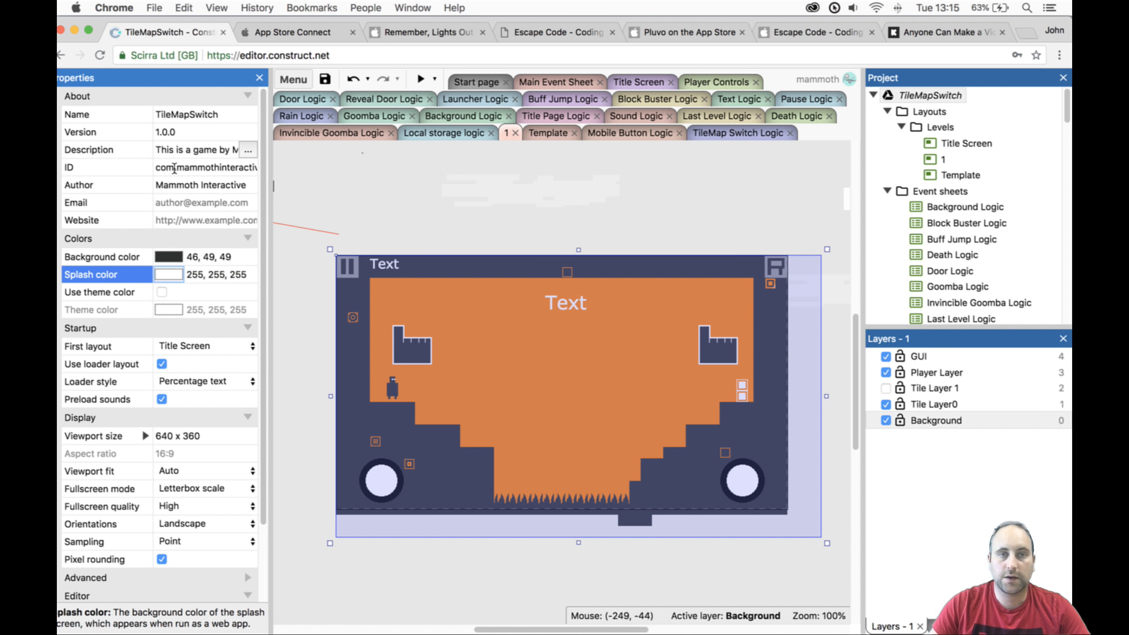
Preview layout 1, resize the preview window to check the border color around the level, and close it.
{"action": "left_click", "coordinate": [421, 81]}
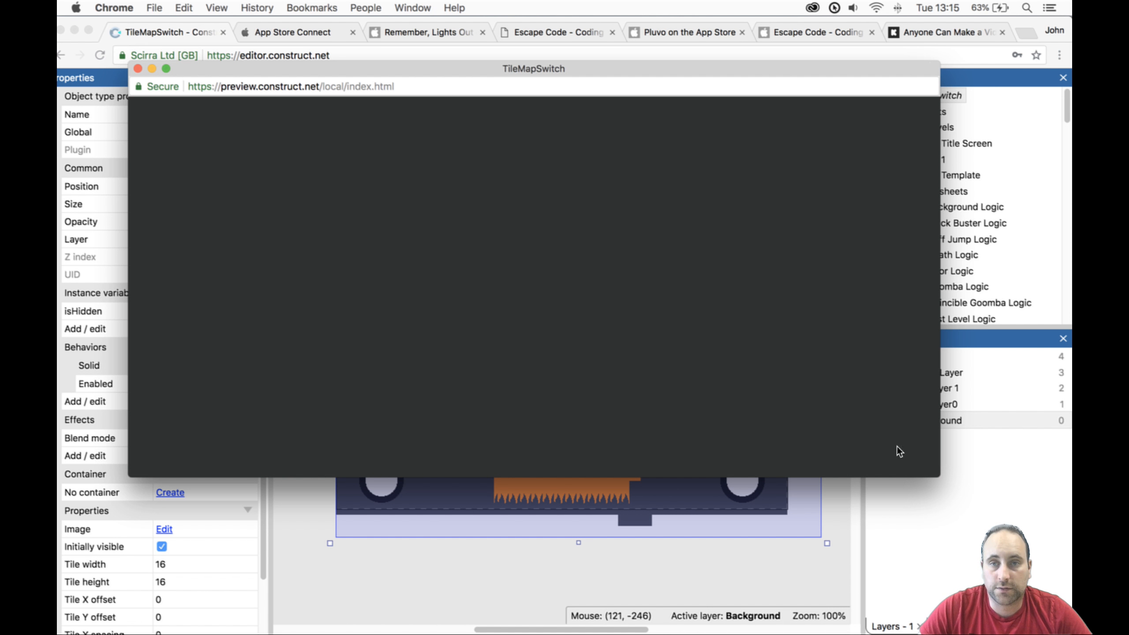
{"action": "left_click_drag", "start_coordinate": [942, 483], "coordinate": [954, 537]}
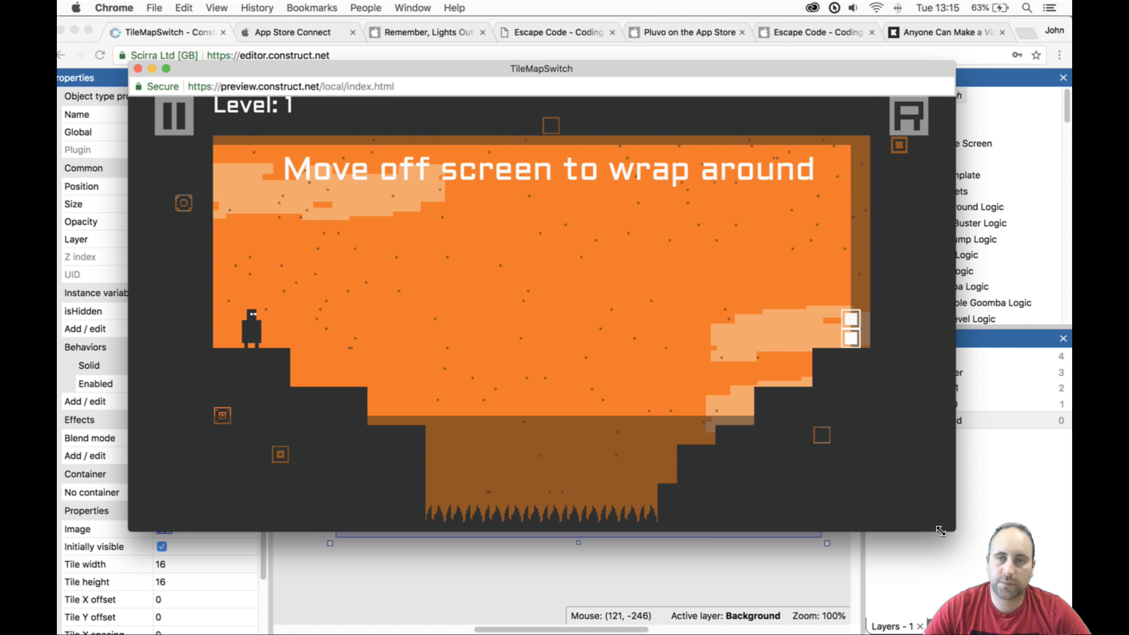
{"action": "left_click_drag", "start_coordinate": [954, 537], "coordinate": [970, 586]}
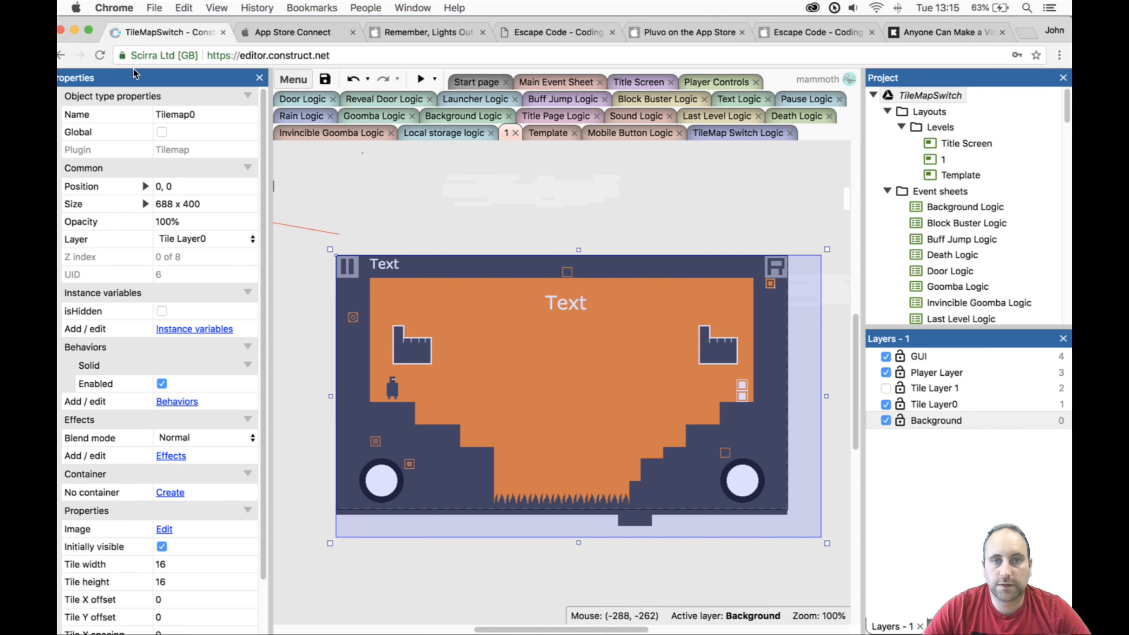
{"action": "left_click", "coordinate": [137, 68]}
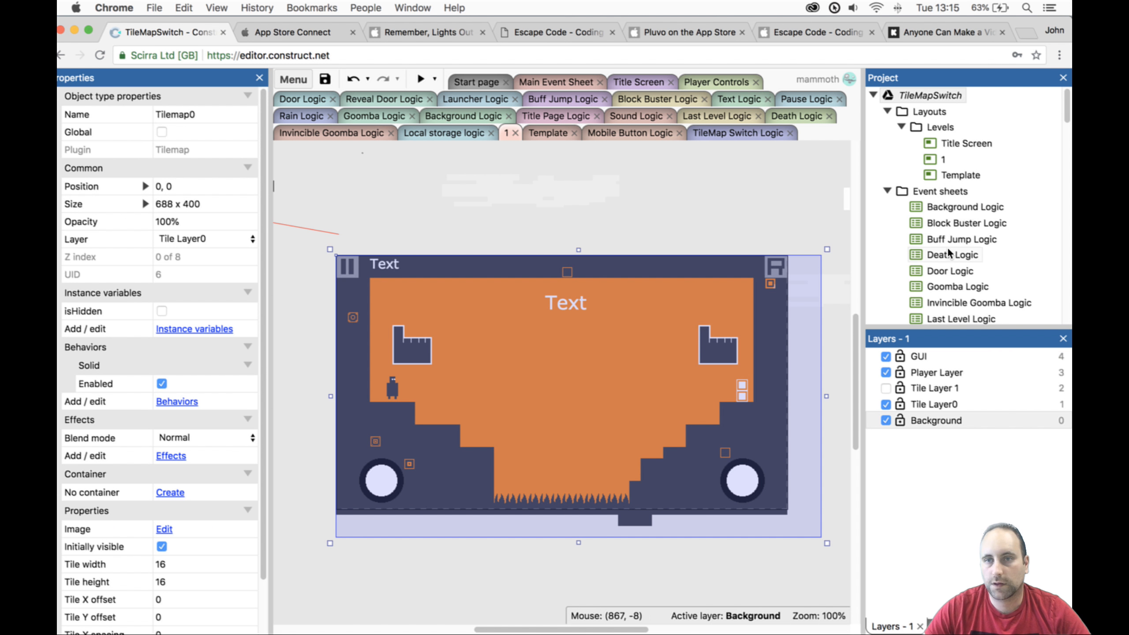
Review the Rain Logic event sheet and delete it from the project.
{"action": "scroll", "coordinate": [947, 247], "scroll_direction": "down", "scroll_amount": 5}
{"action": "scroll", "coordinate": [947, 248], "scroll_direction": "up", "scroll_amount": 5}
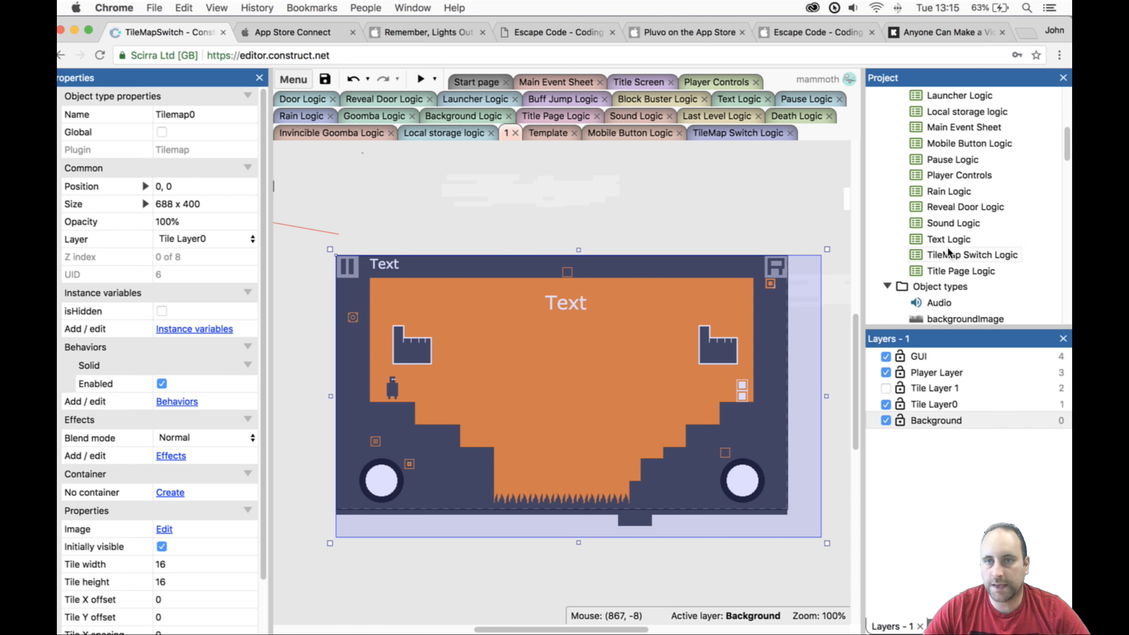
{"action": "left_click", "coordinate": [955, 205]}
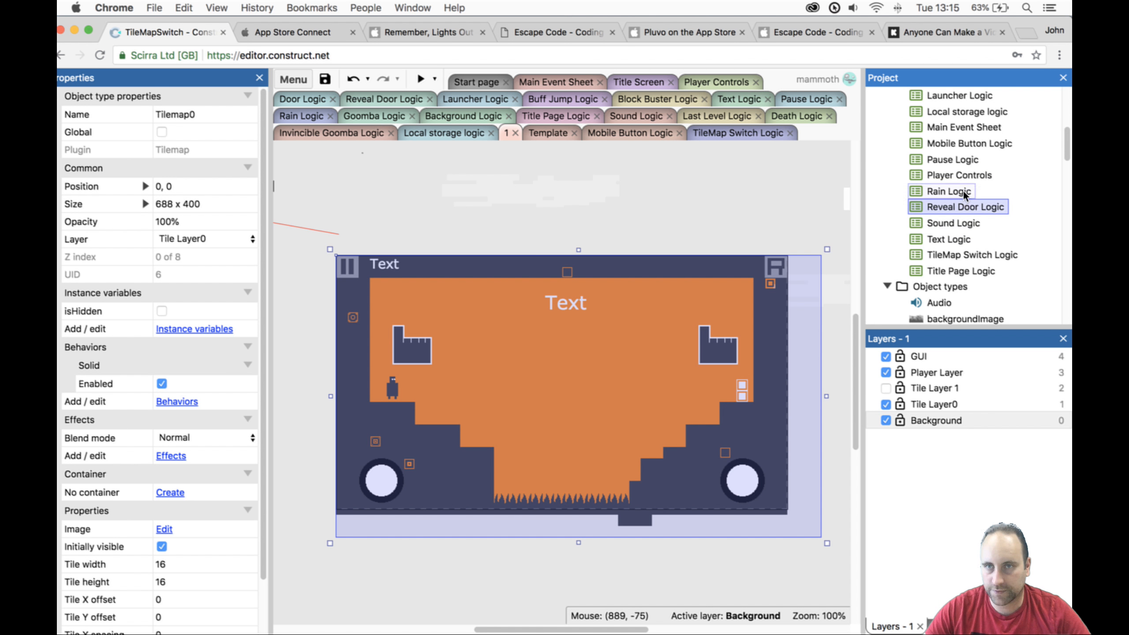
{"action": "left_click", "coordinate": [958, 192]}
{"action": "double_click", "coordinate": [958, 193]}
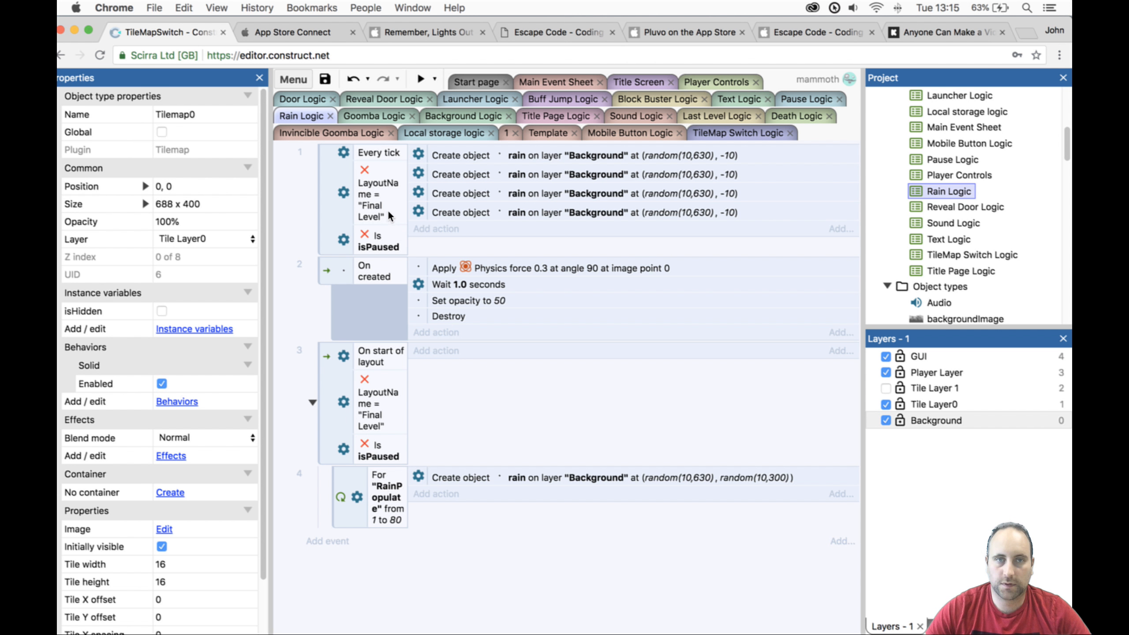
{"action": "right_click", "coordinate": [945, 190]}
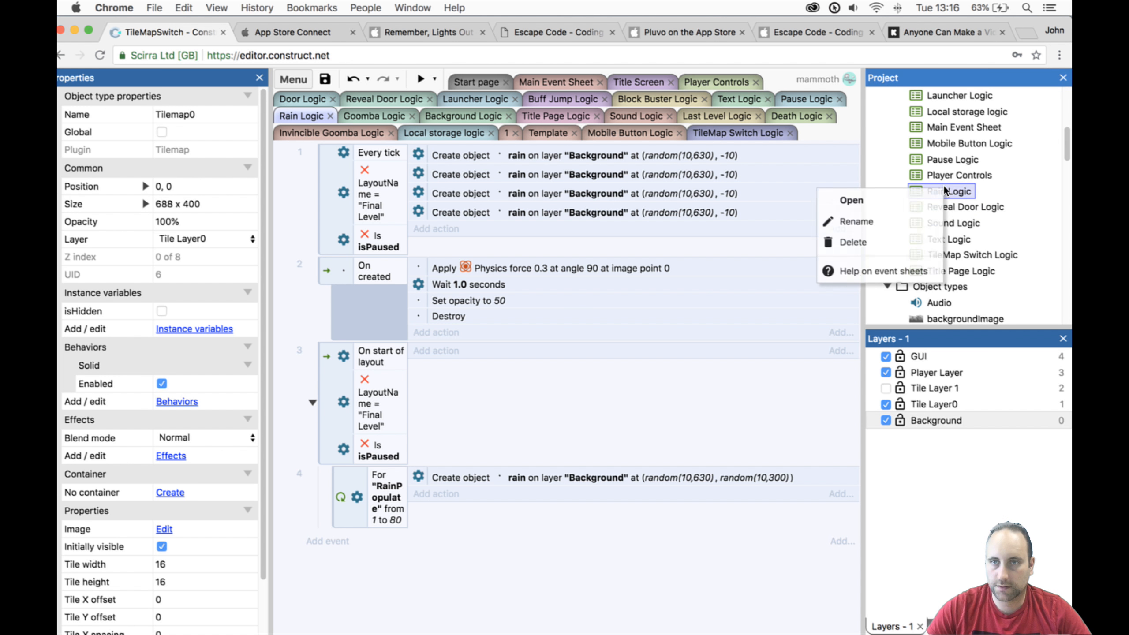
{"action": "left_click", "coordinate": [926, 238]}
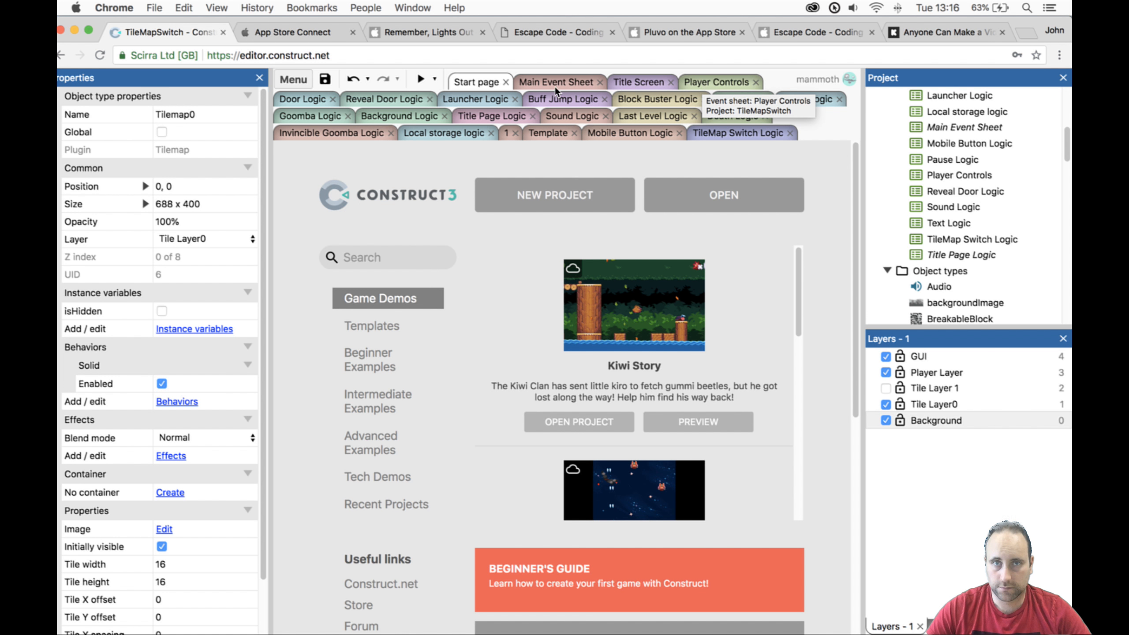
Test layout 1 in a preview by running and jumping the character over the spike pit, and close the preview.
{"action": "left_click", "coordinate": [505, 131]}
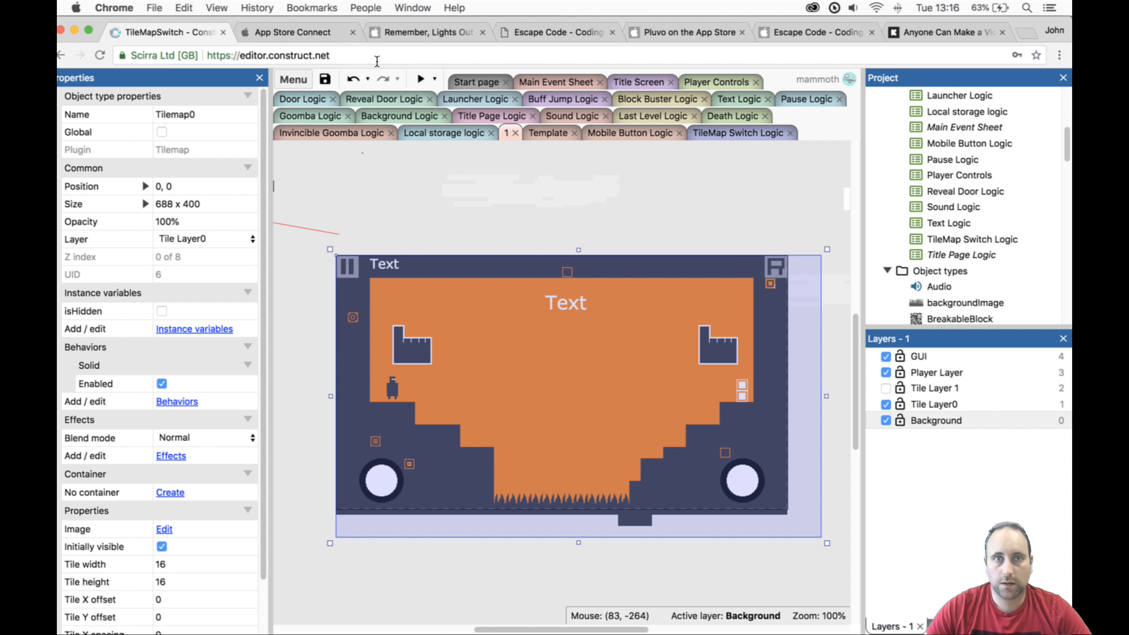
{"action": "left_click", "coordinate": [420, 80]}
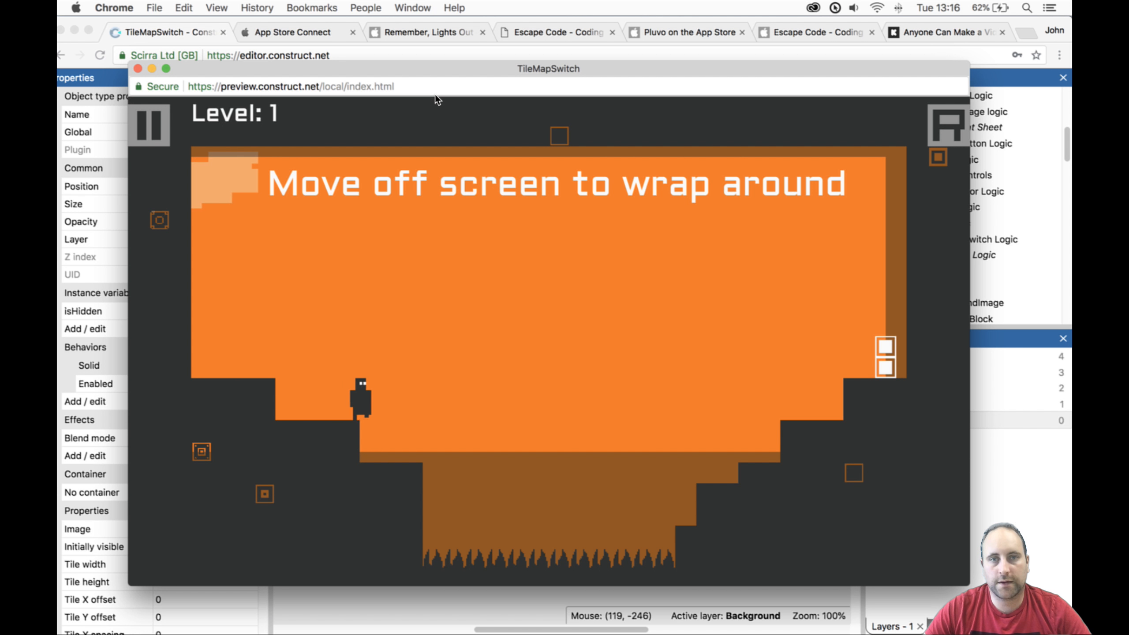
{"action": "key", "text": "Right"}
{"action": "key", "text": "Left"}
{"action": "key", "text": "Right"}
{"action": "key", "text": "Up"}
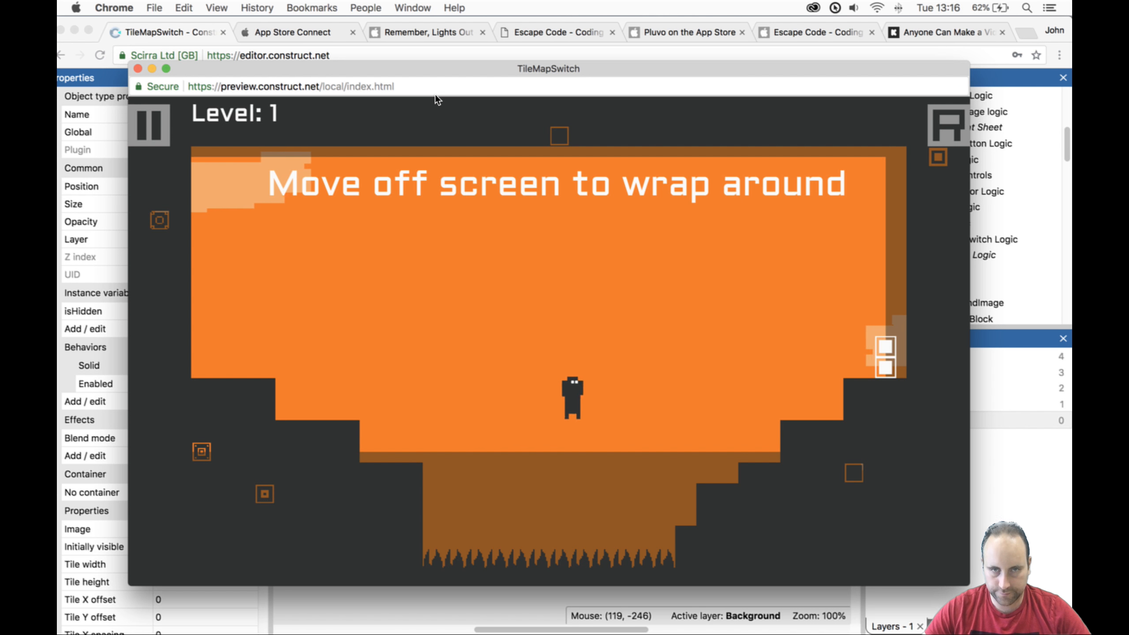
{"action": "key", "text": "space"}
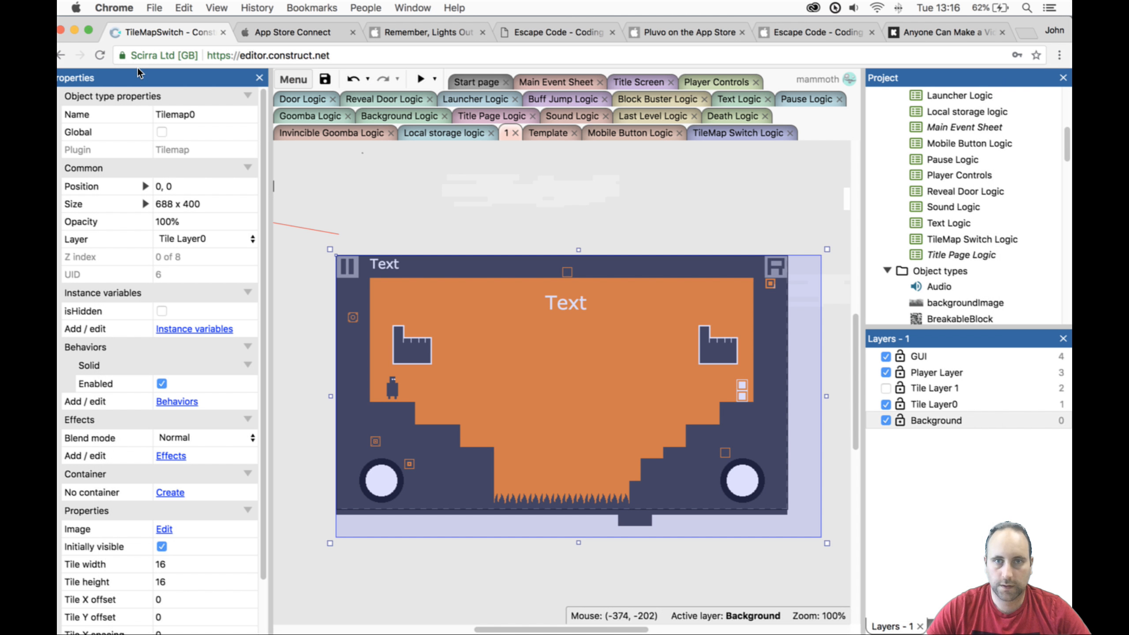
{"action": "left_click", "coordinate": [138, 69]}
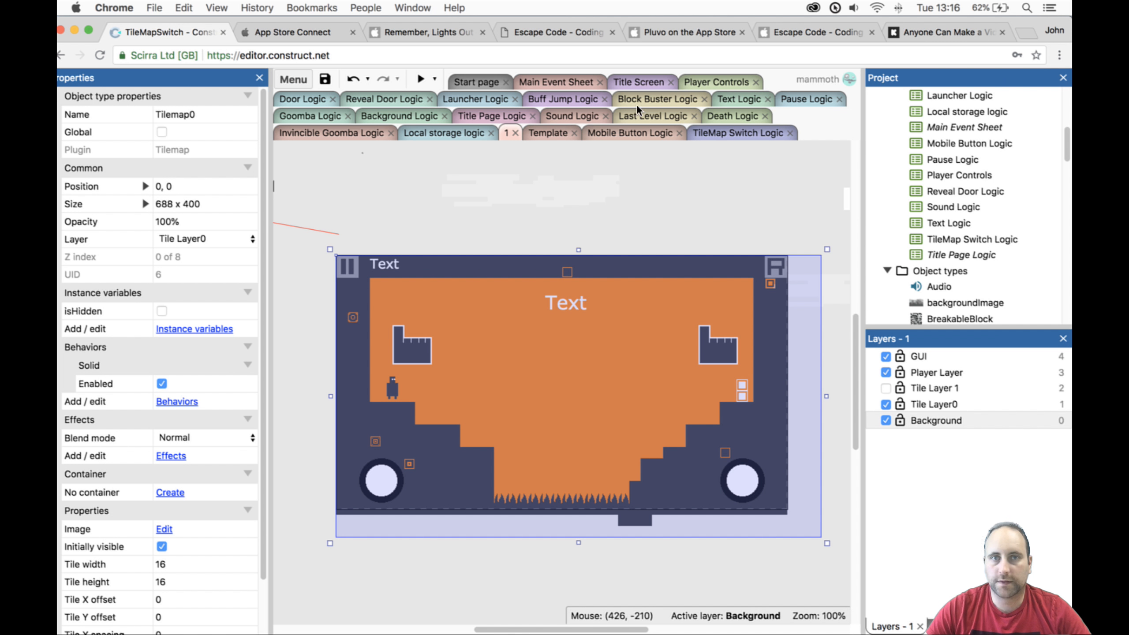
Look through the project's object types and sound files.
{"action": "scroll", "coordinate": [978, 178], "scroll_direction": "down", "scroll_amount": 10}
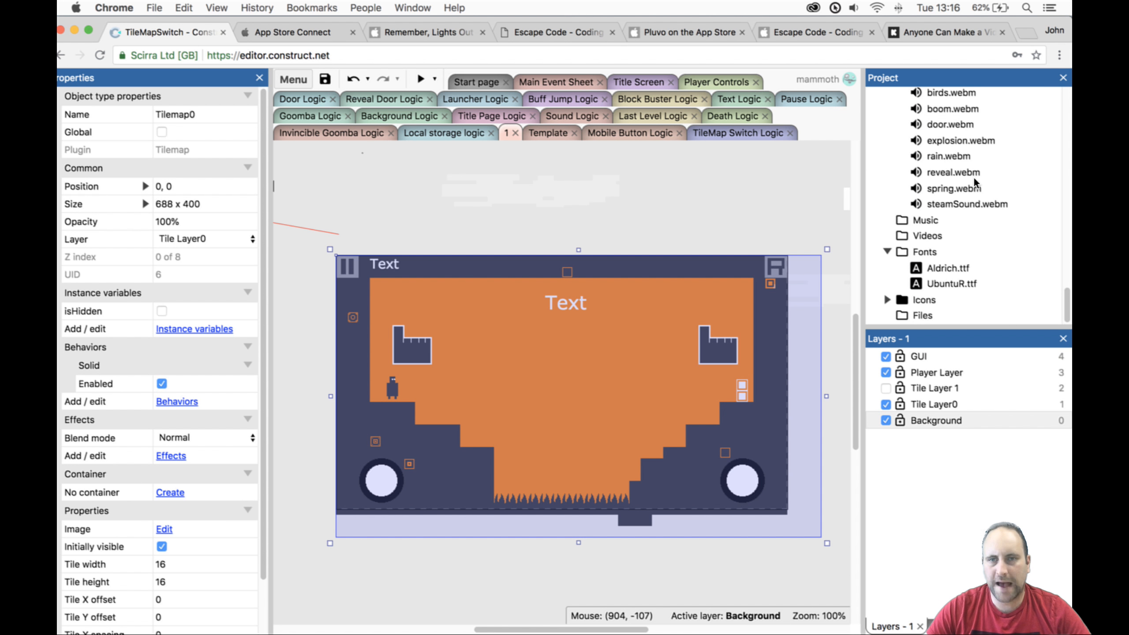
{"action": "scroll", "coordinate": [974, 180], "scroll_direction": "up", "scroll_amount": 15}
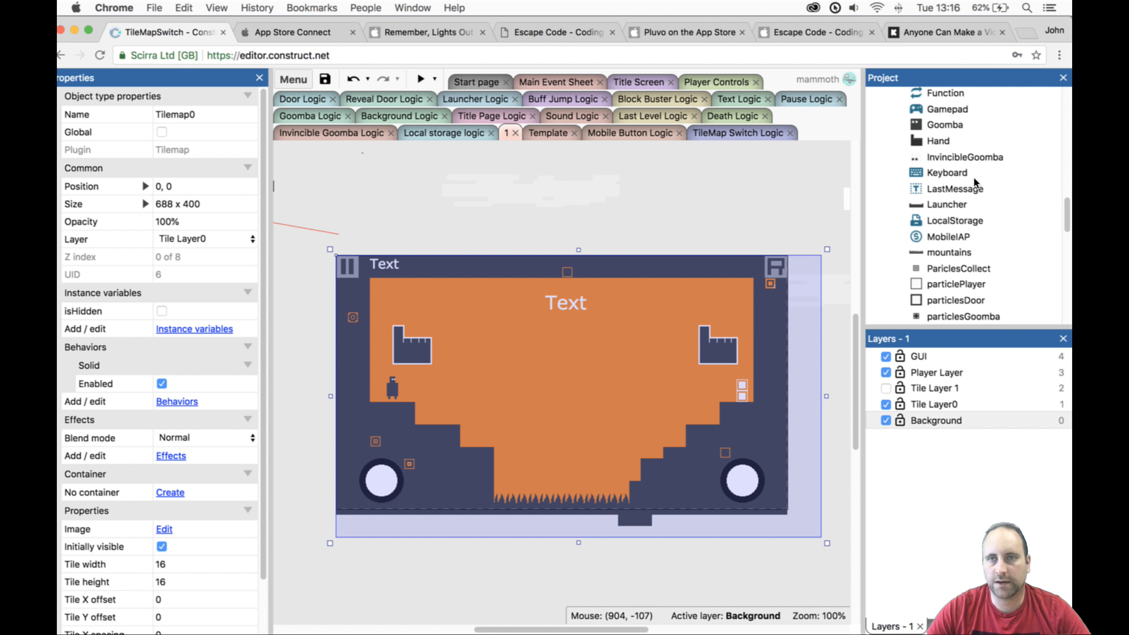
{"action": "scroll", "coordinate": [974, 180], "scroll_direction": "down", "scroll_amount": 10}
{"action": "scroll", "coordinate": [974, 180], "scroll_direction": "down", "scroll_amount": 2}
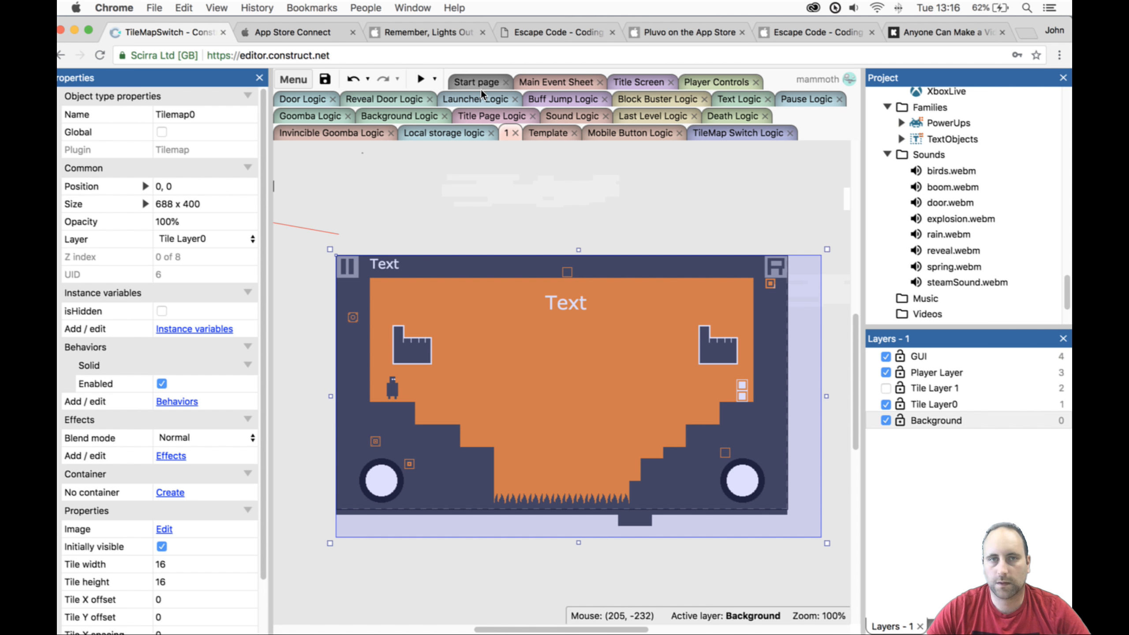
Rename layout 1 in the Levels folder to 5.
{"action": "scroll", "coordinate": [970, 152], "scroll_direction": "up", "scroll_amount": 20}
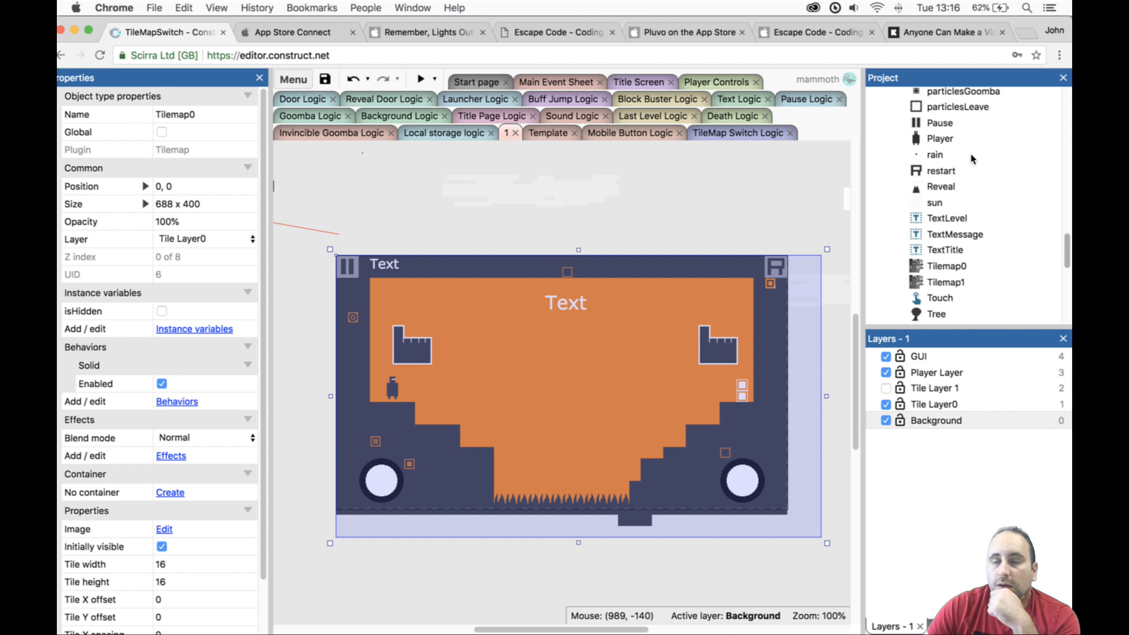
{"action": "left_click", "coordinate": [953, 143]}
{"action": "left_click", "coordinate": [942, 160]}
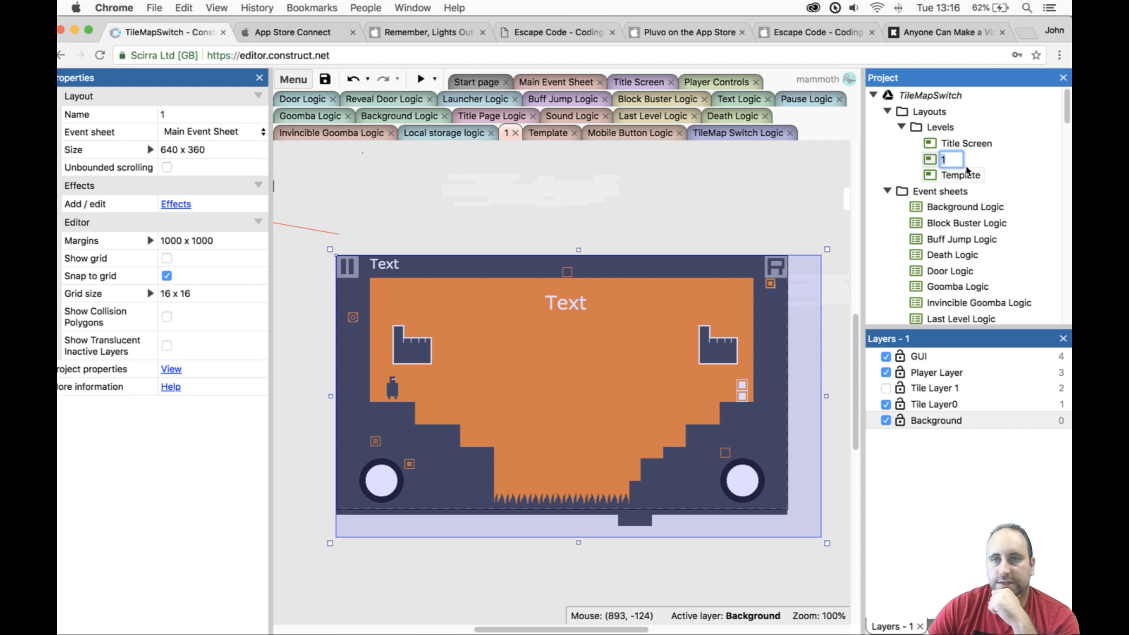
{"action": "left_click", "coordinate": [943, 161]}
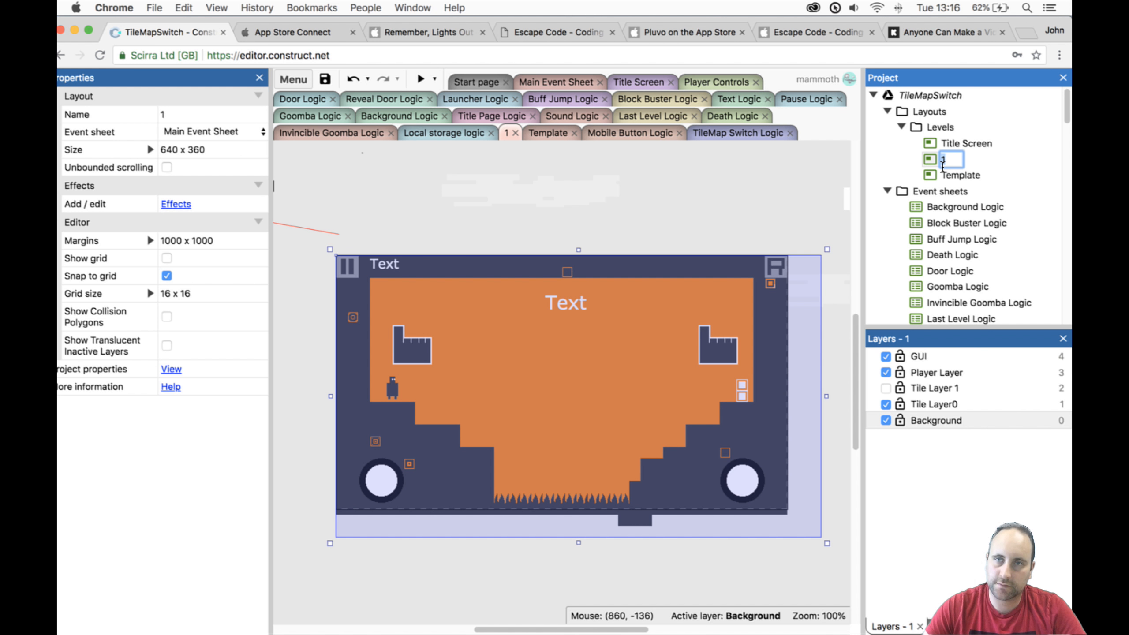
{"action": "type", "text": "5"}
{"action": "key", "text": "Return"}
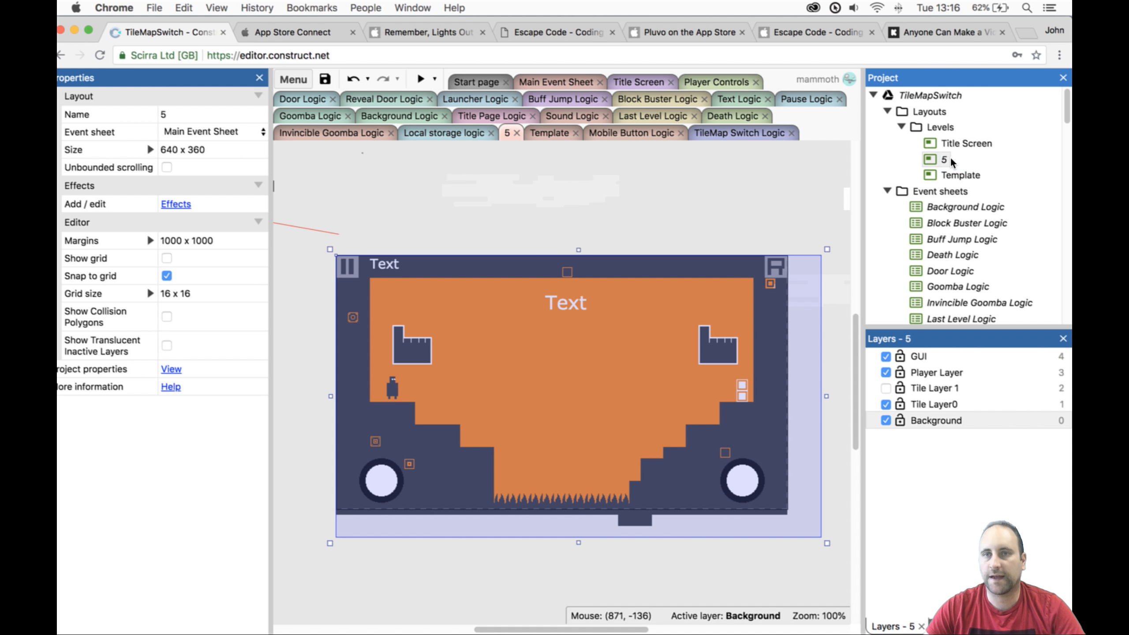
Open the Template layout and select its left round switch button to inspect its properties.
{"action": "left_click", "coordinate": [951, 173]}
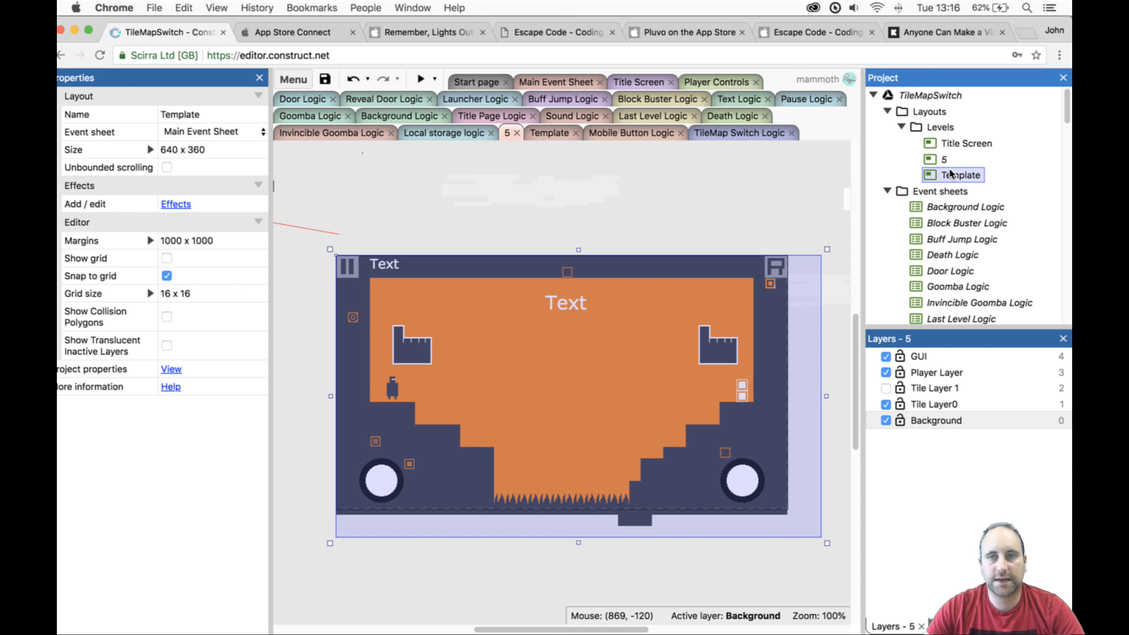
{"action": "double_click", "coordinate": [950, 175]}
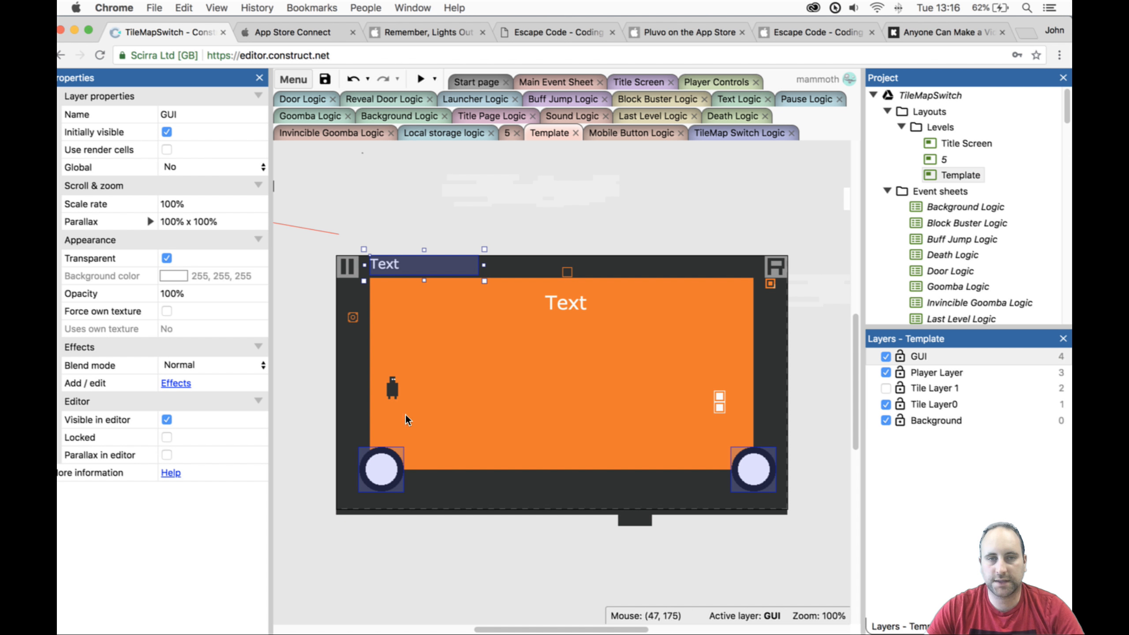
{"action": "left_click", "coordinate": [387, 479]}
{"action": "left_click", "coordinate": [382, 556]}
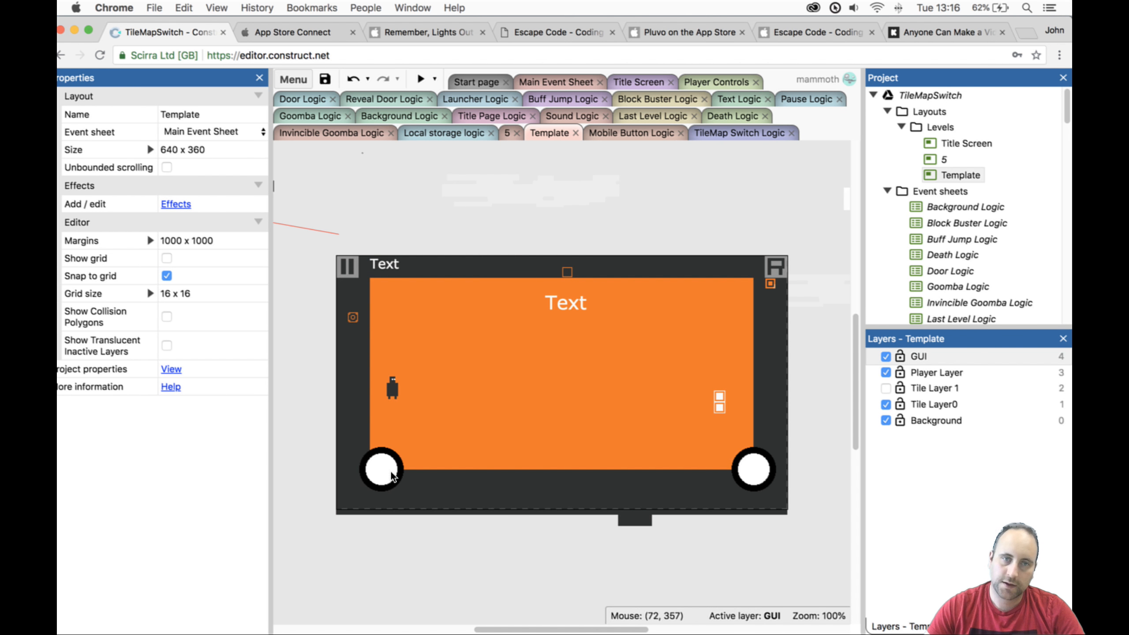
{"action": "left_click", "coordinate": [391, 475]}
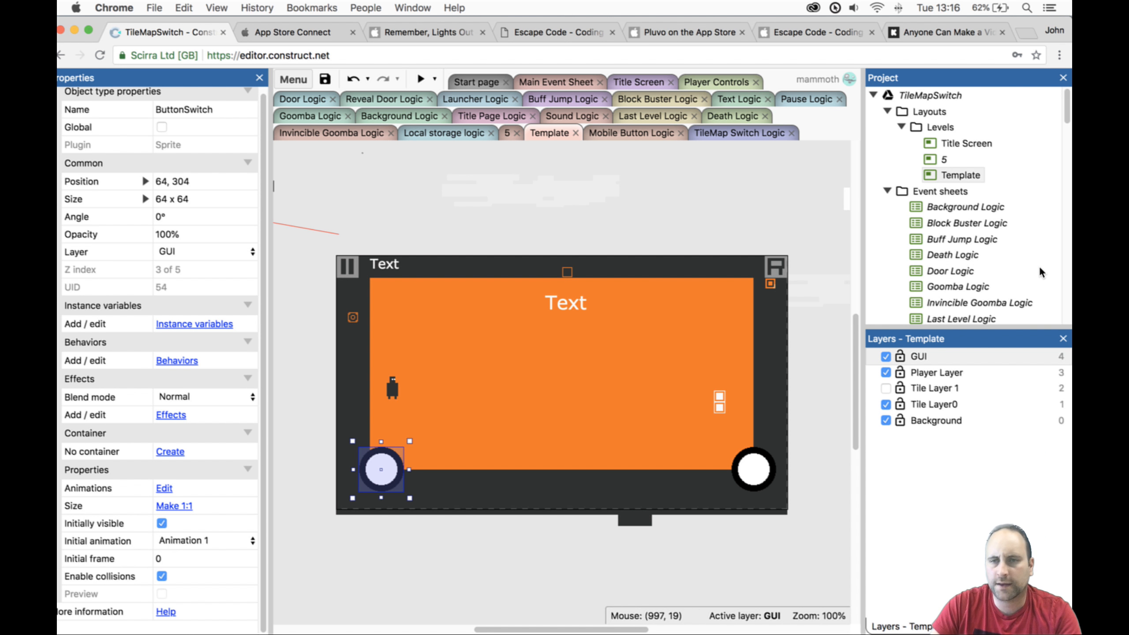
Hide the GUI layer and assign the text object left visible in the level's upper border to the GUI layer.
{"action": "left_click", "coordinate": [885, 357]}
{"action": "left_click", "coordinate": [886, 357]}
{"action": "left_click", "coordinate": [886, 357]}
{"action": "left_click", "coordinate": [886, 357]}
{"action": "left_click", "coordinate": [886, 357]}
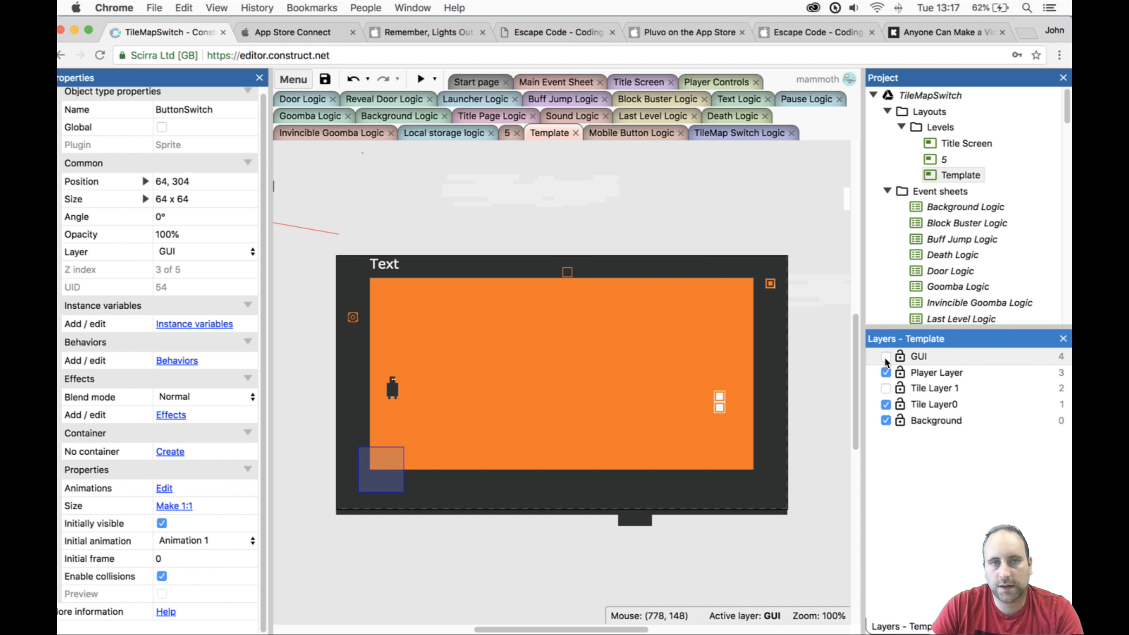
{"action": "left_click", "coordinate": [391, 265]}
{"action": "right_click", "coordinate": [393, 267]}
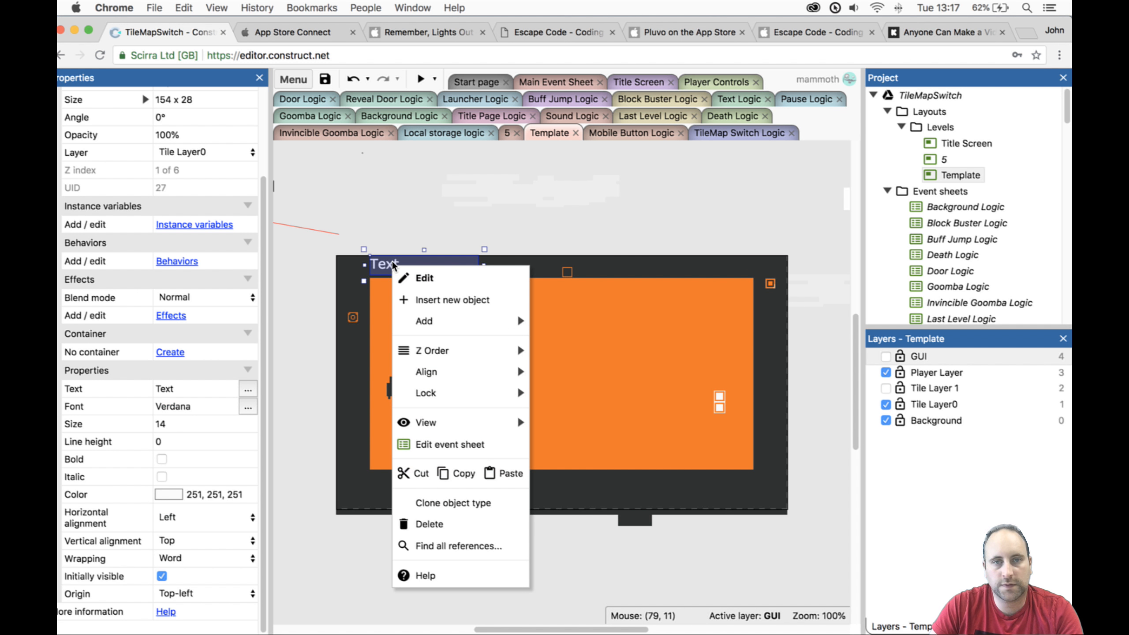
{"action": "left_click", "coordinate": [205, 152]}
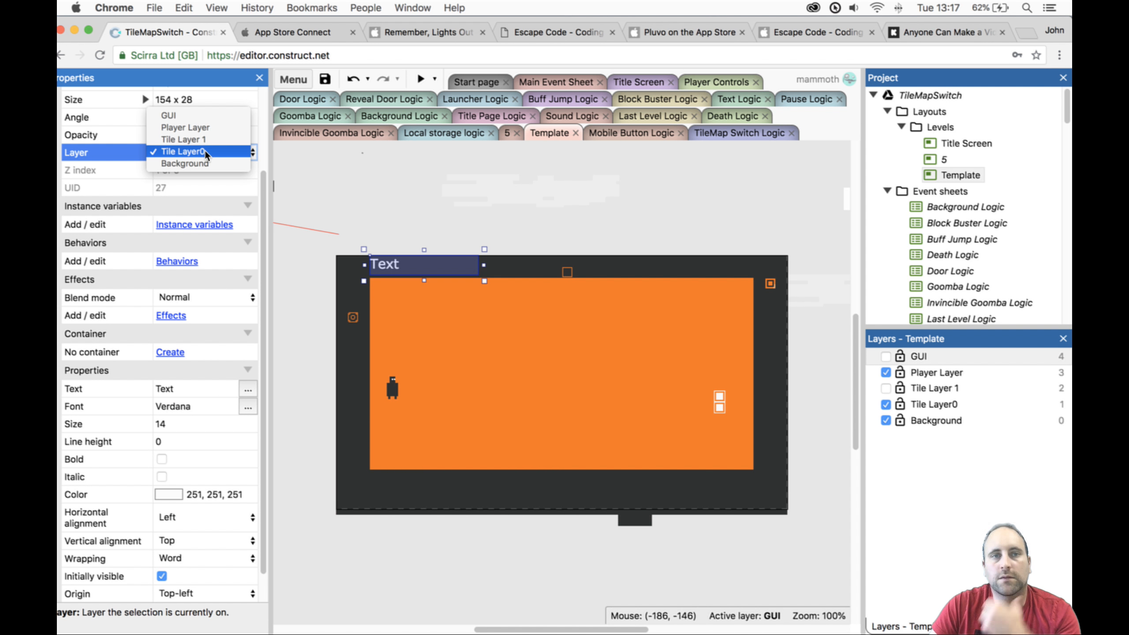
{"action": "left_click", "coordinate": [209, 116]}
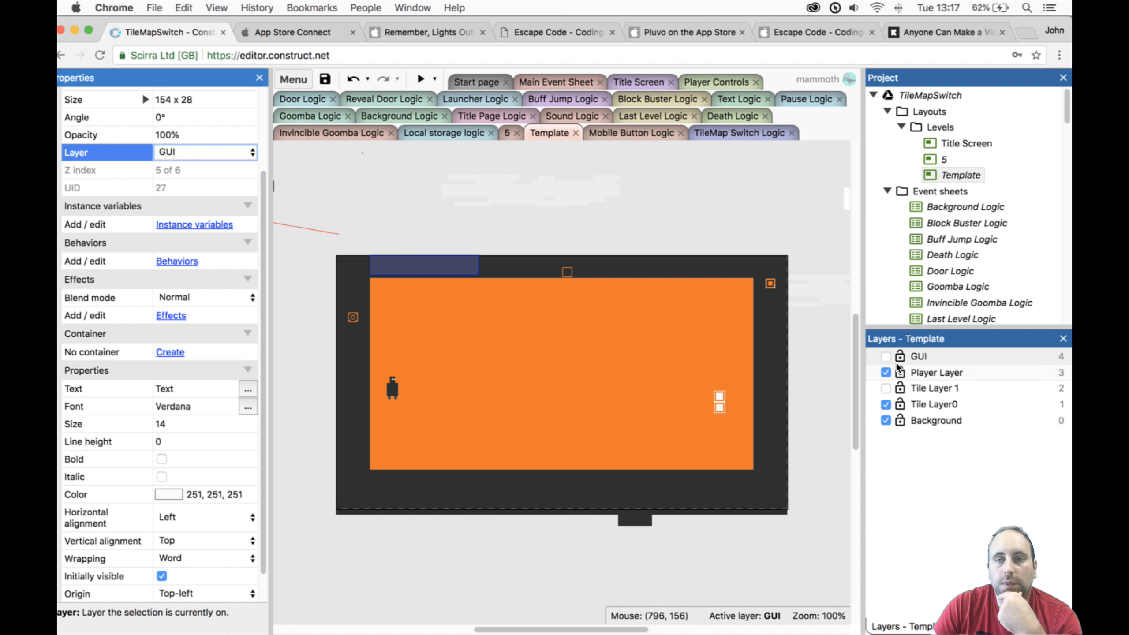
Check Tile Layer 1 by toggling its visibility, then hide and lock the GUI layer.
{"action": "left_click", "coordinate": [886, 357]}
{"action": "left_click", "coordinate": [886, 388]}
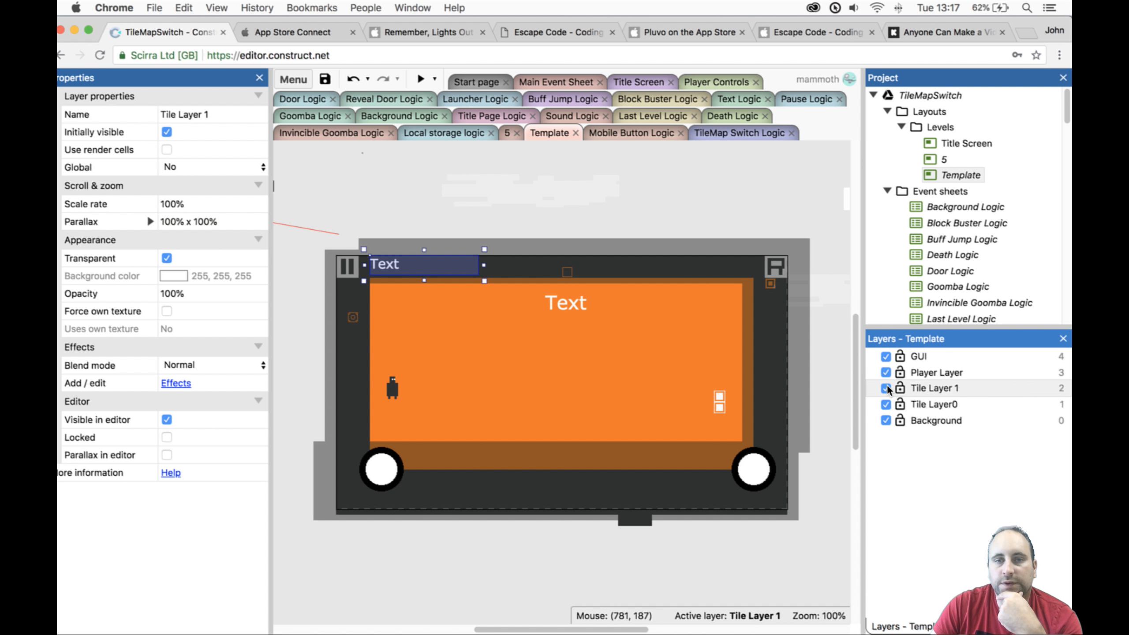
{"action": "left_click", "coordinate": [886, 388]}
{"action": "left_click", "coordinate": [887, 388]}
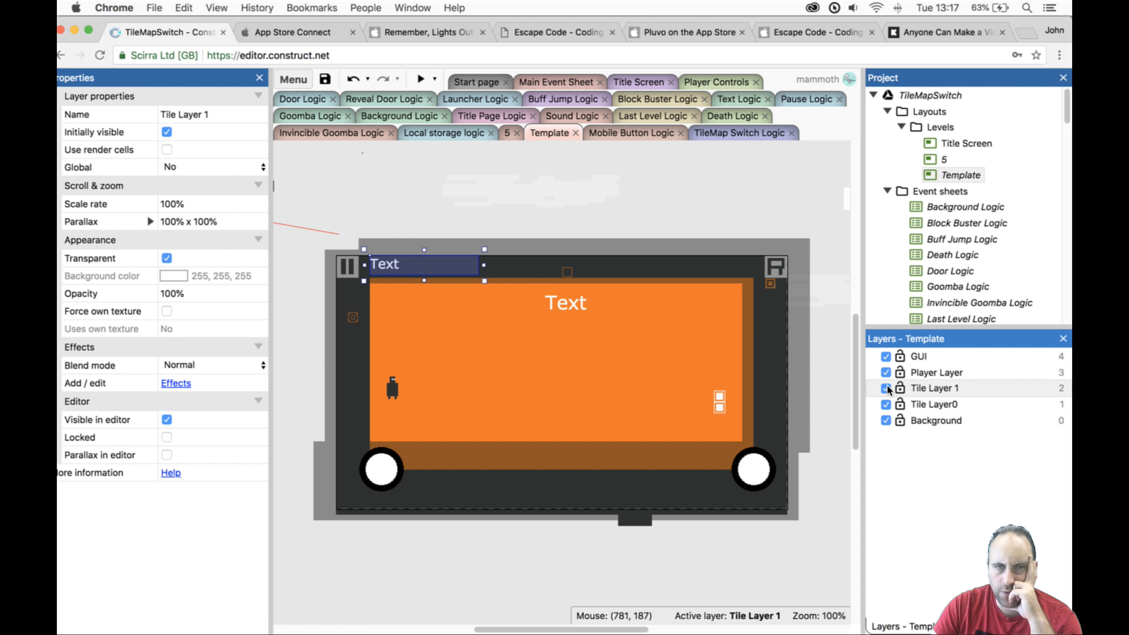
{"action": "left_click", "coordinate": [886, 388]}
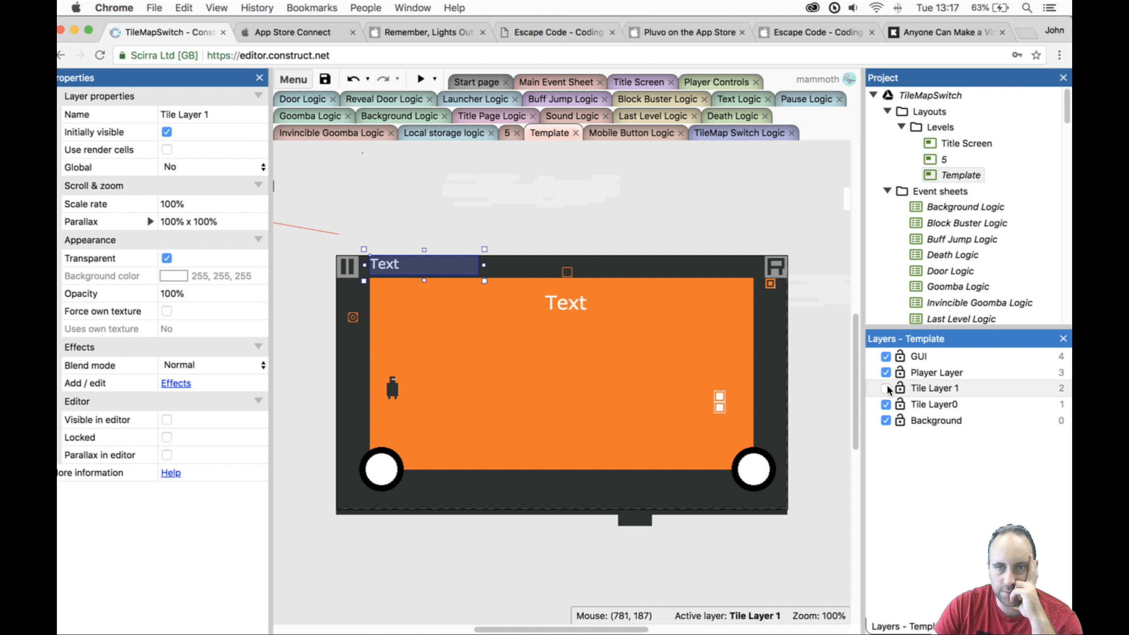
{"action": "left_click", "coordinate": [886, 356]}
{"action": "left_click", "coordinate": [900, 356]}
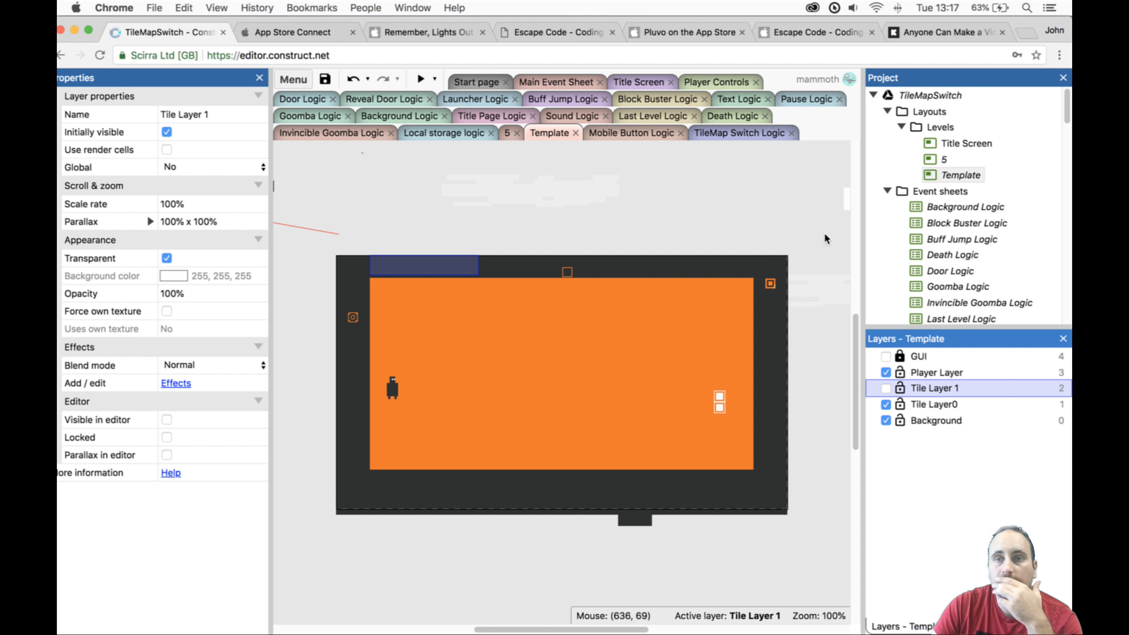
Duplicate the Template layout and open the copy.
{"action": "right_click", "coordinate": [960, 178]}
{"action": "left_click", "coordinate": [1004, 251]}
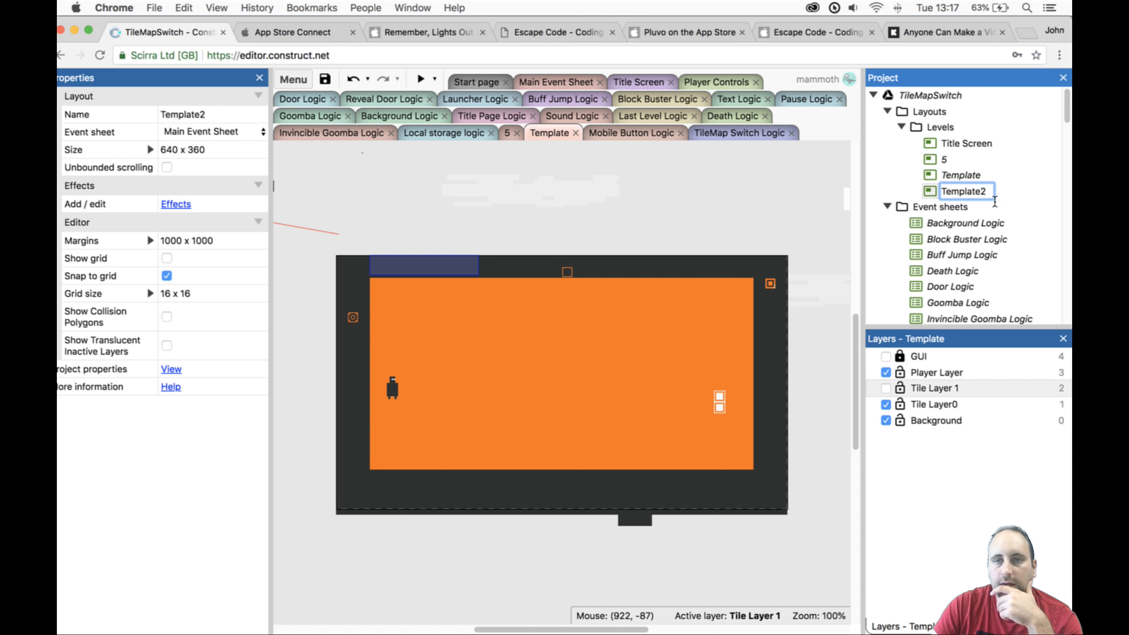
{"action": "key", "text": "Return"}
{"action": "double_click", "coordinate": [962, 192]}
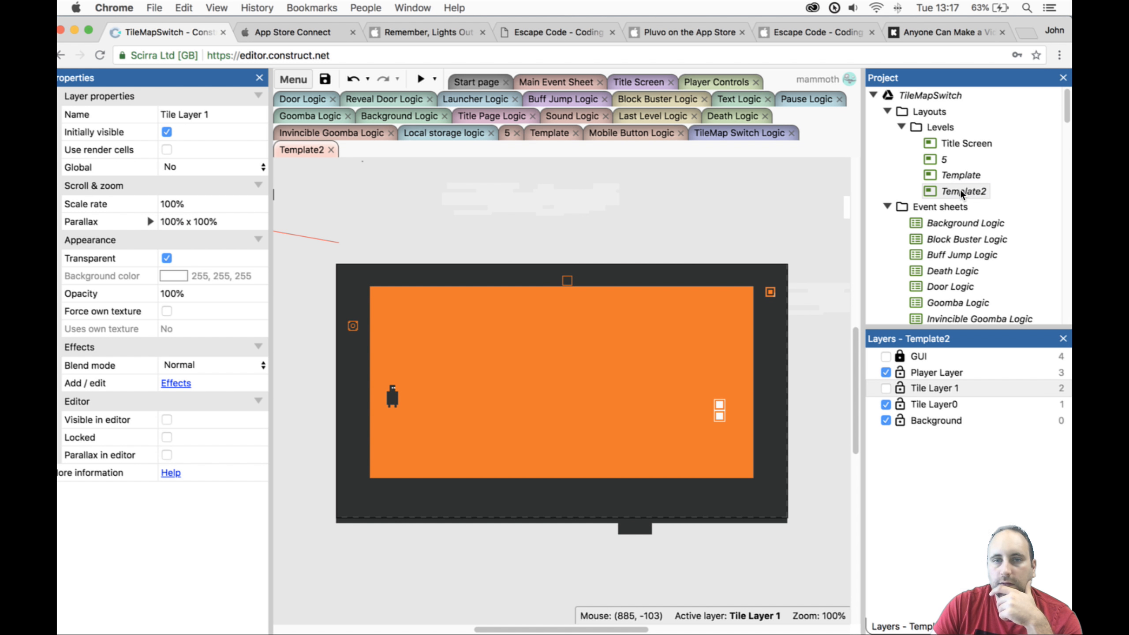
Rename the copied layout to 0 and place it directly above layout 5 in the Levels folder.
{"action": "left_click", "coordinate": [960, 193]}
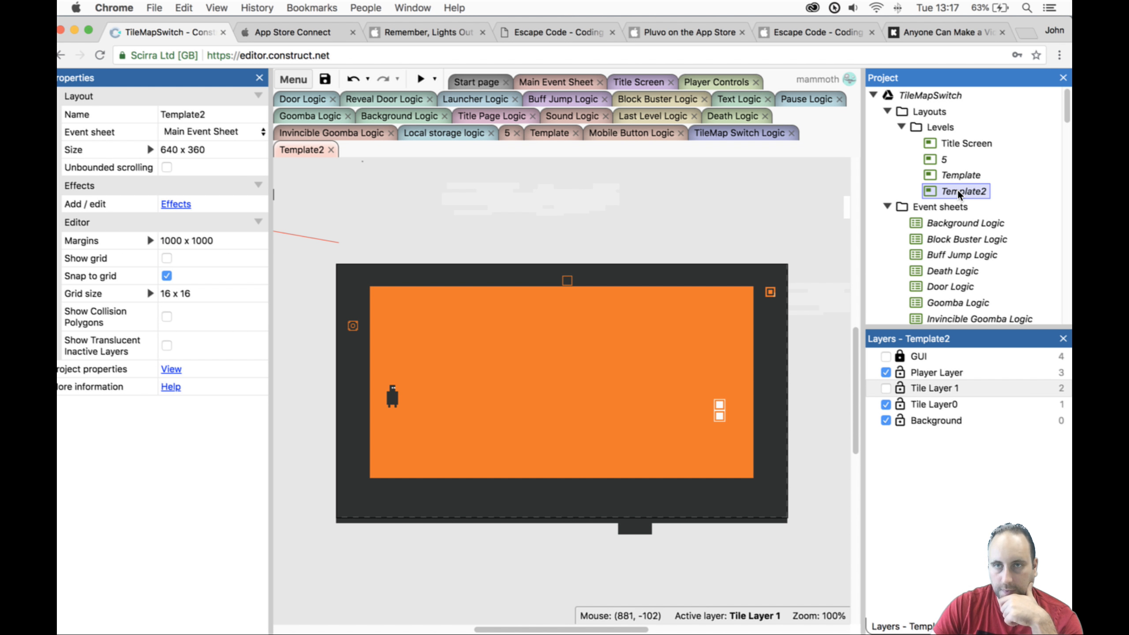
{"action": "left_click", "coordinate": [959, 192]}
{"action": "type", "text": "0"}
{"action": "key", "text": "Return"}
{"action": "left_click_drag", "start_coordinate": [945, 192], "coordinate": [951, 156]}
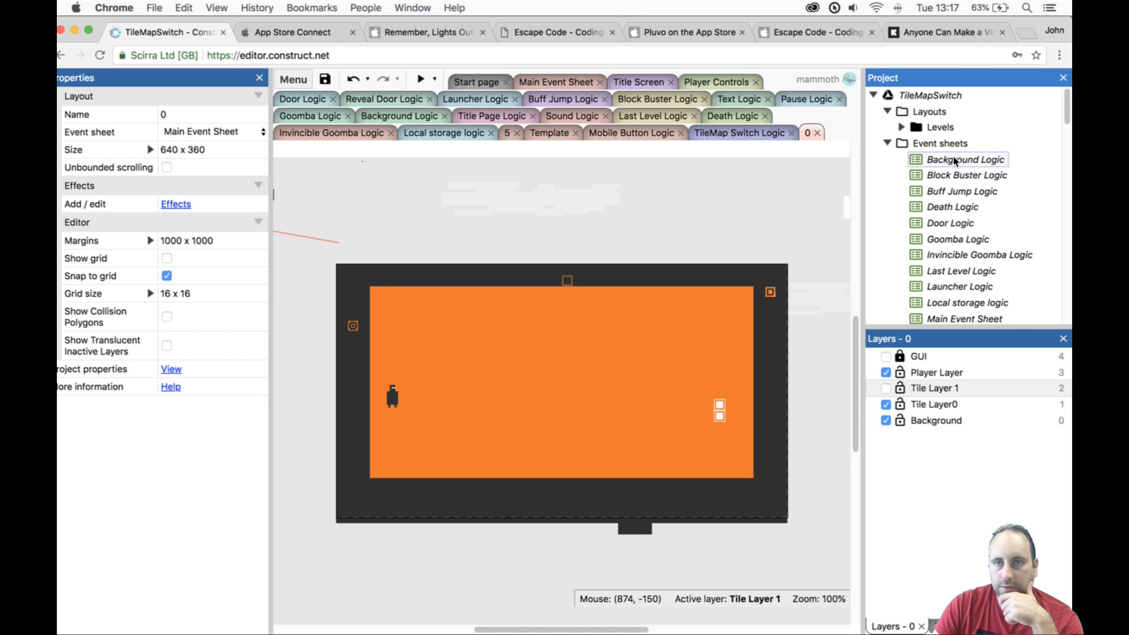
{"action": "left_click", "coordinate": [901, 128]}
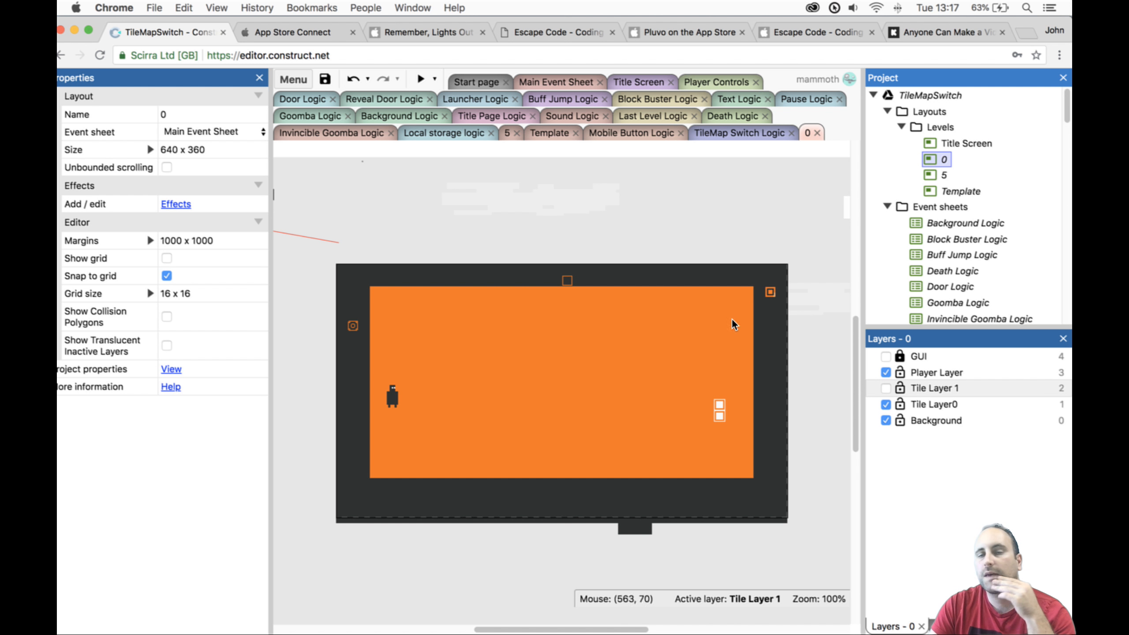
Move the door down to the floor near the right wall, at position 560, 288.
{"action": "left_click", "coordinate": [707, 349]}
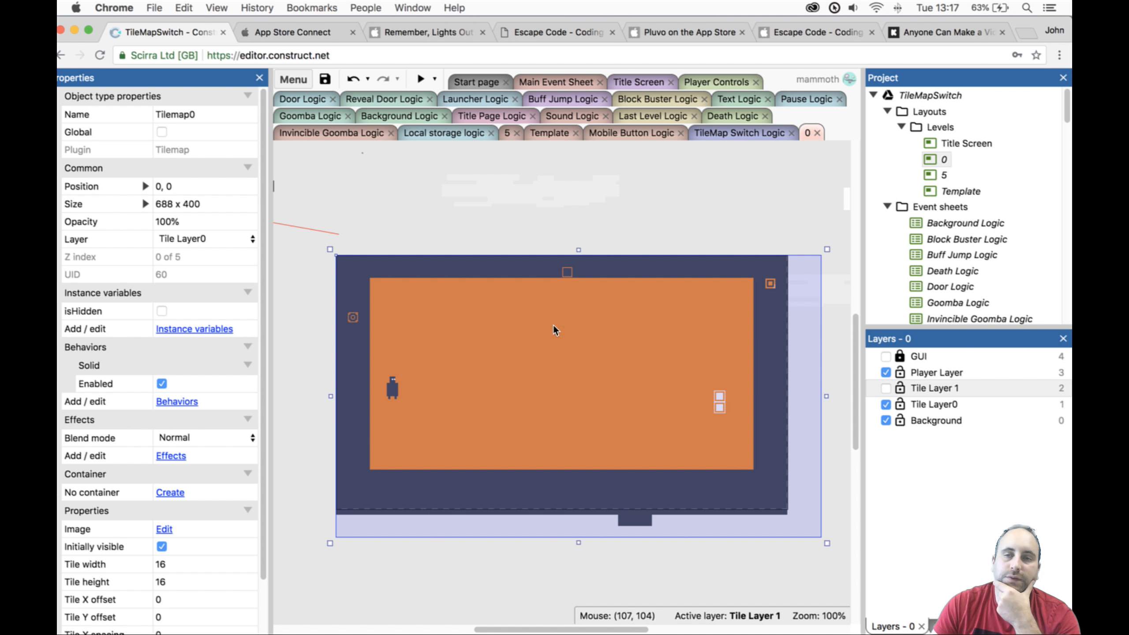
{"action": "scroll", "coordinate": [979, 210], "scroll_direction": "down", "scroll_amount": 6}
{"action": "scroll", "coordinate": [978, 209], "scroll_direction": "down", "scroll_amount": 2}
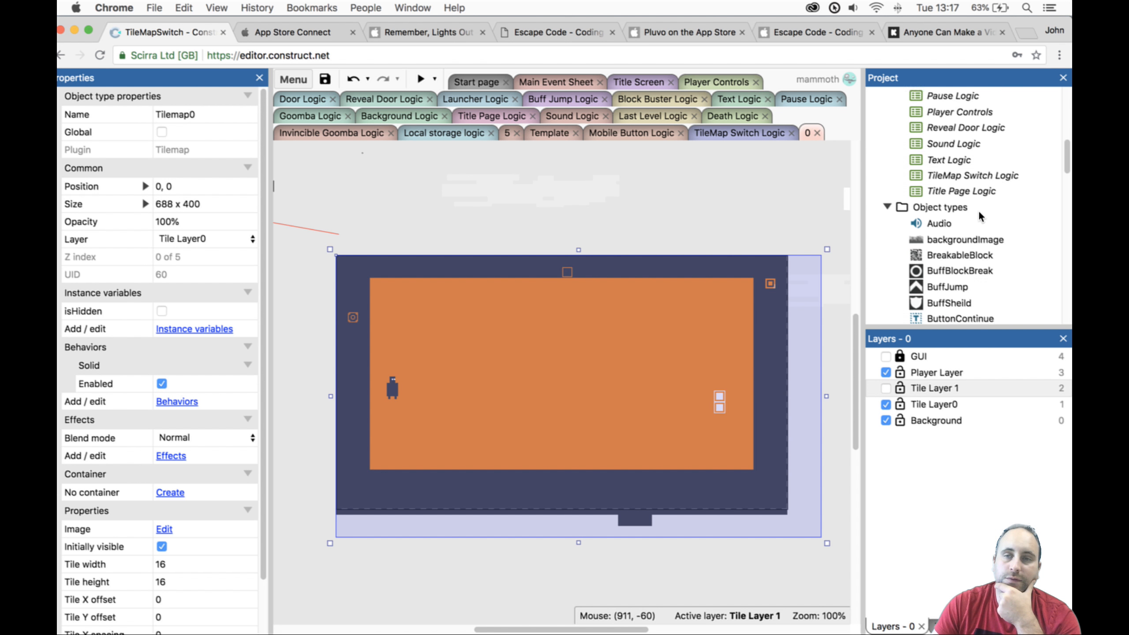
{"action": "left_click_drag", "start_coordinate": [719, 405], "coordinate": [732, 459]}
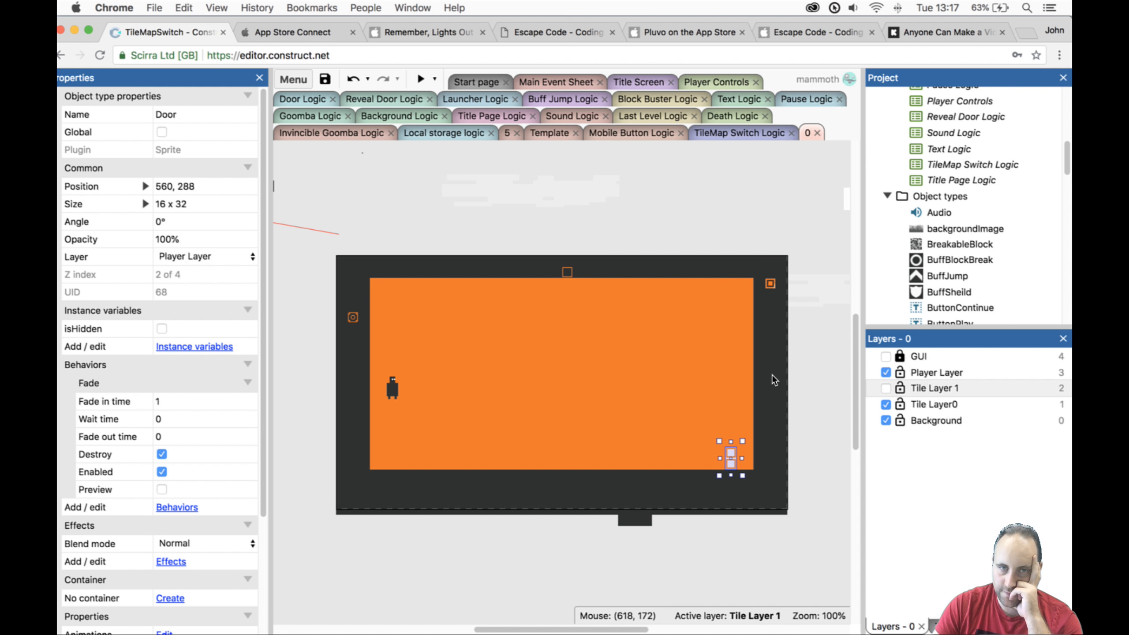
Fill a rectangle of solid tiles in Tilemap0 on Tile Layer0 as a raised platform below the player.
{"action": "left_click", "coordinate": [495, 426]}
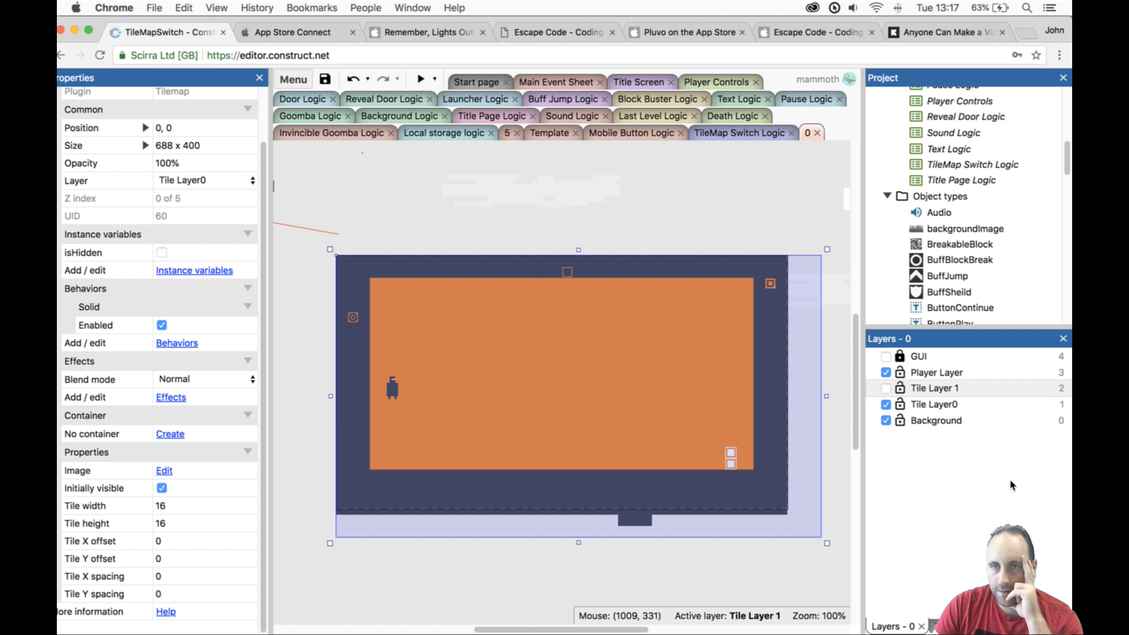
{"action": "left_click", "coordinate": [928, 405]}
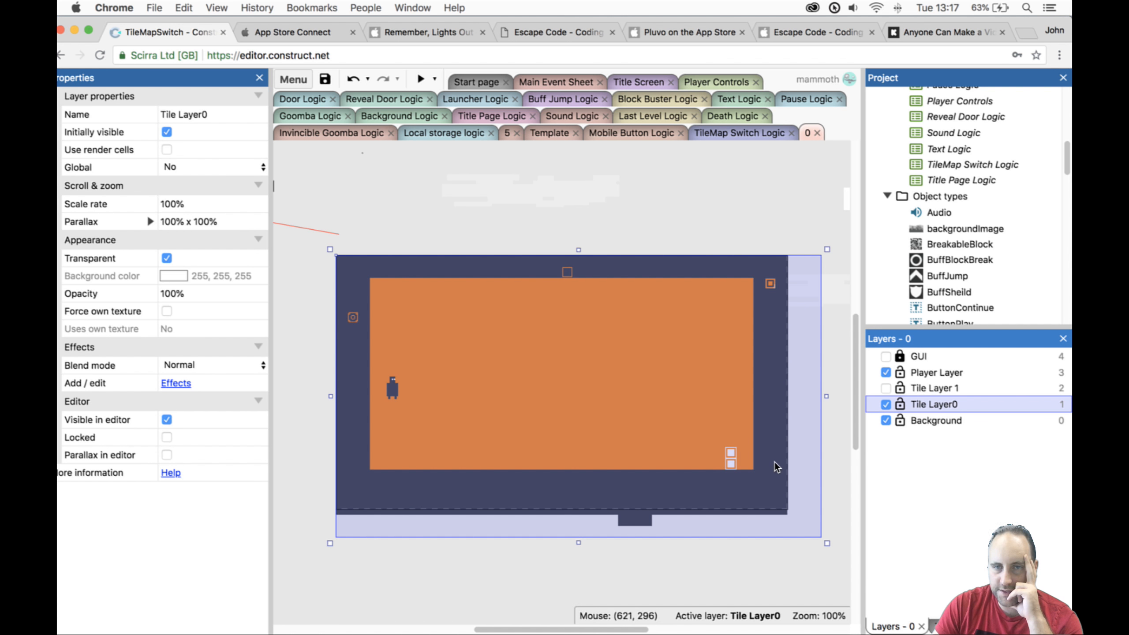
{"action": "left_click", "coordinate": [933, 627]}
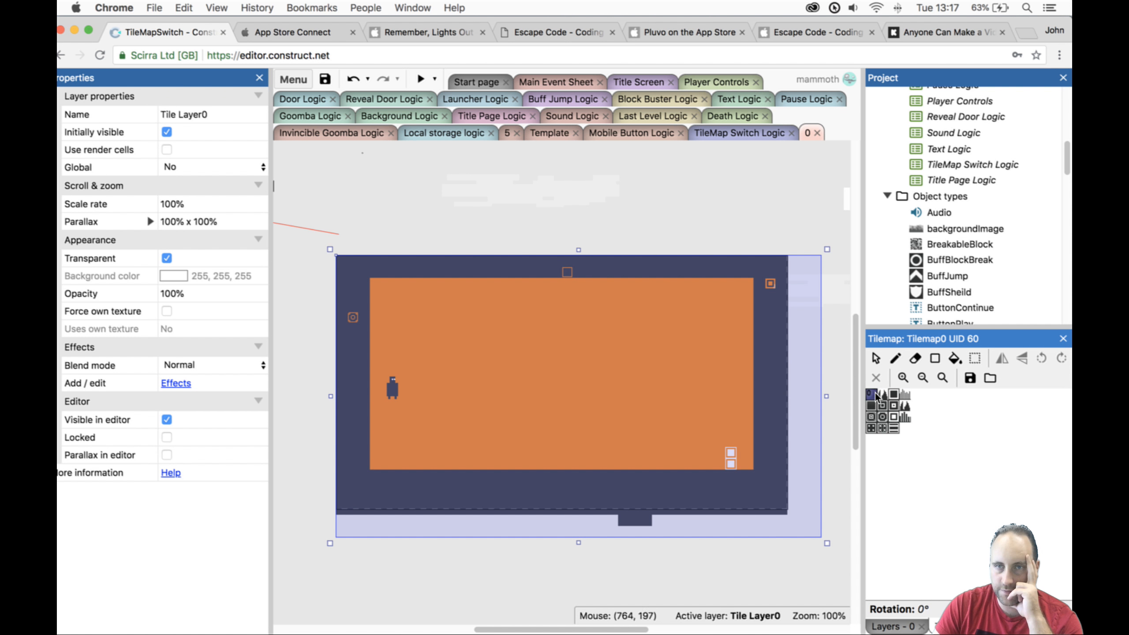
{"action": "left_click", "coordinate": [895, 358]}
{"action": "left_click", "coordinate": [935, 358]}
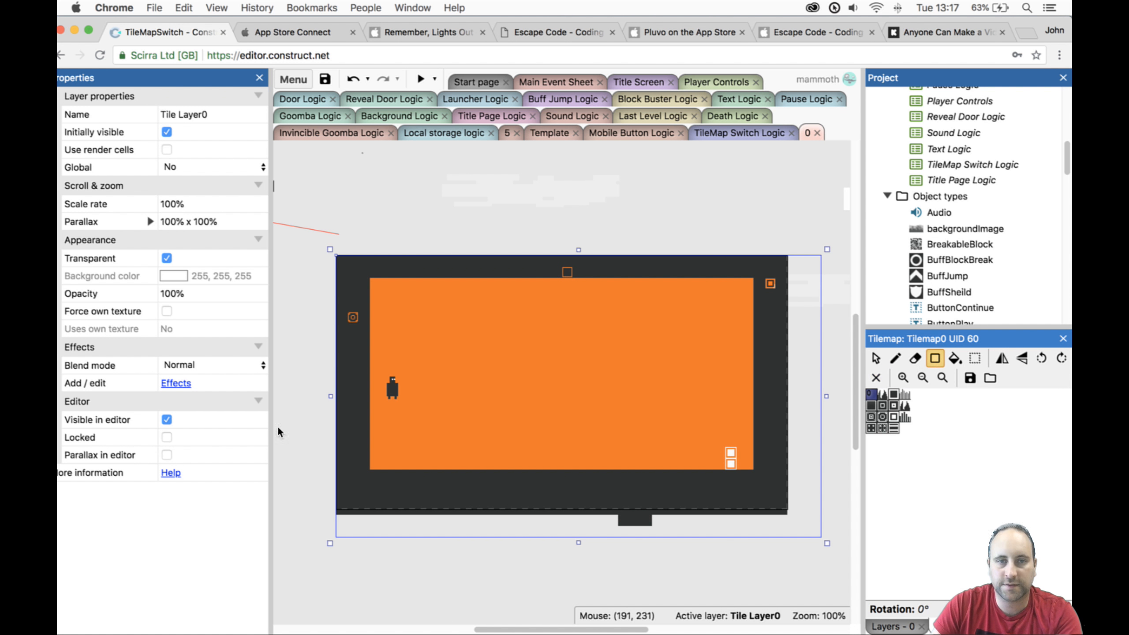
{"action": "left_click_drag", "start_coordinate": [376, 429], "coordinate": [469, 472]}
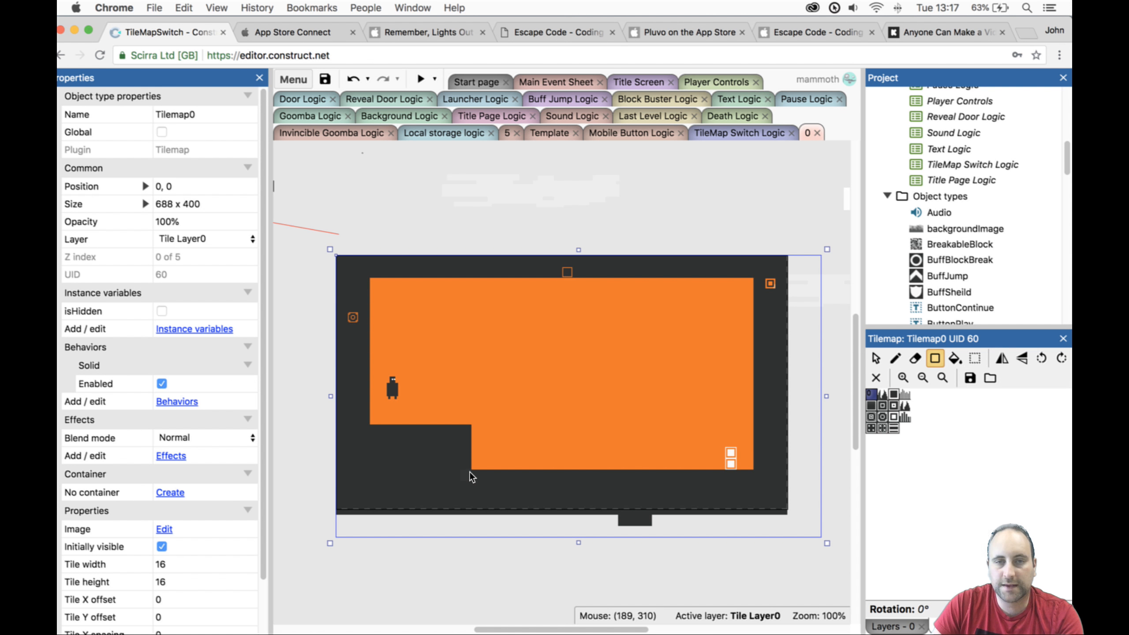
Fill stepped blocks of solid tiles from the middle to the right wall and close the gap beside the player's platform.
{"action": "left_click_drag", "start_coordinate": [487, 423], "coordinate": [548, 453]}
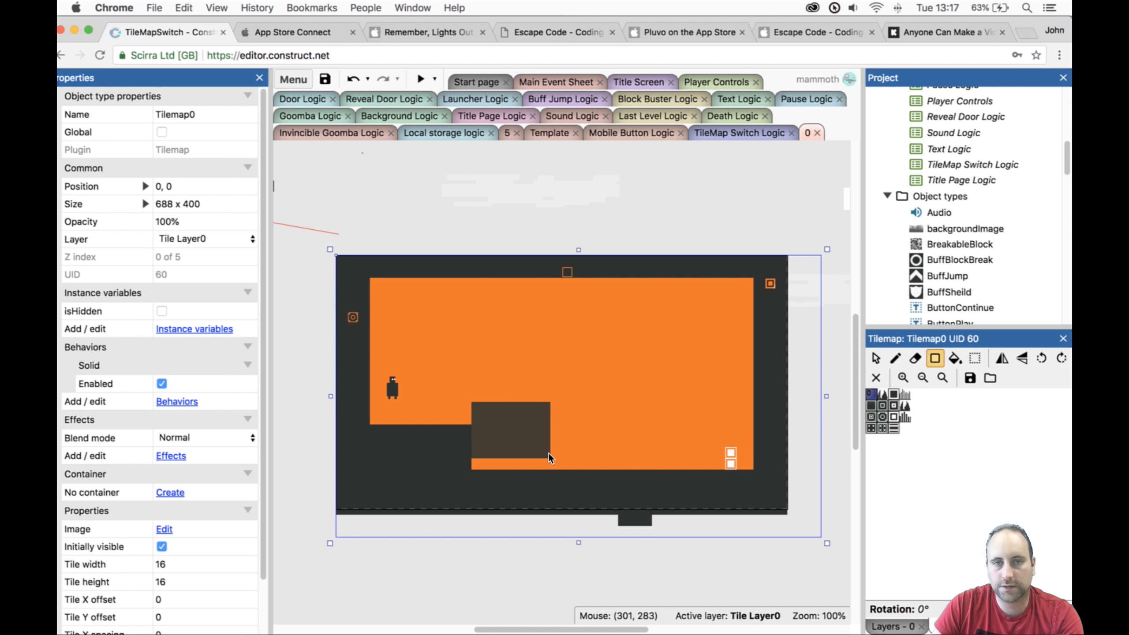
{"action": "key", "text": "super+z"}
{"action": "left_click_drag", "start_coordinate": [559, 399], "coordinate": [619, 459]}
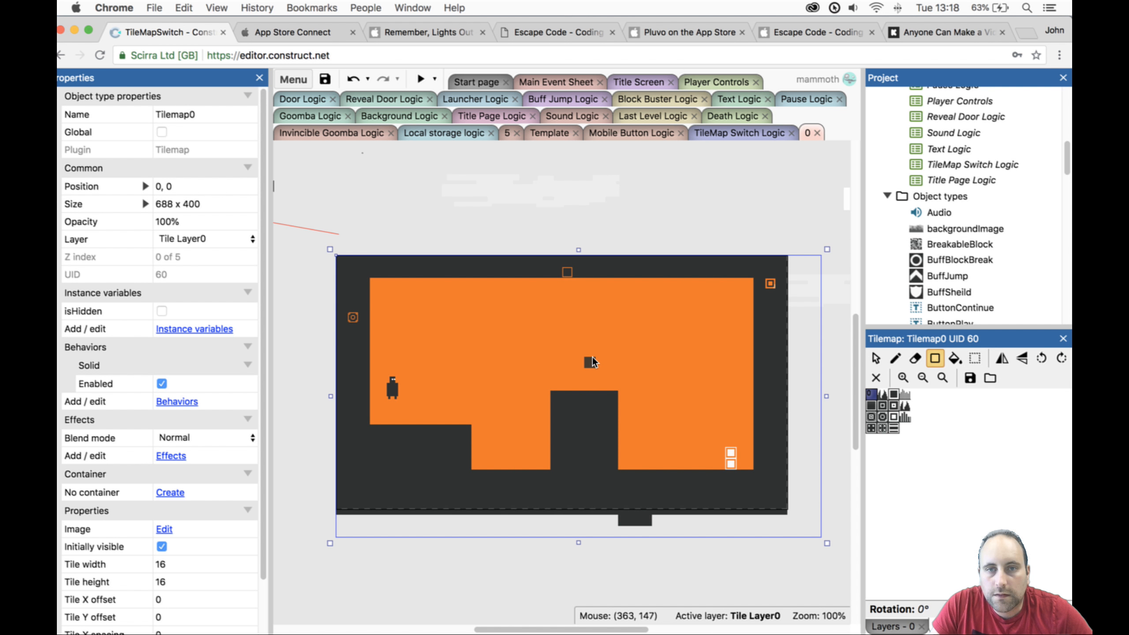
{"action": "left_click_drag", "start_coordinate": [592, 362], "coordinate": [633, 465]}
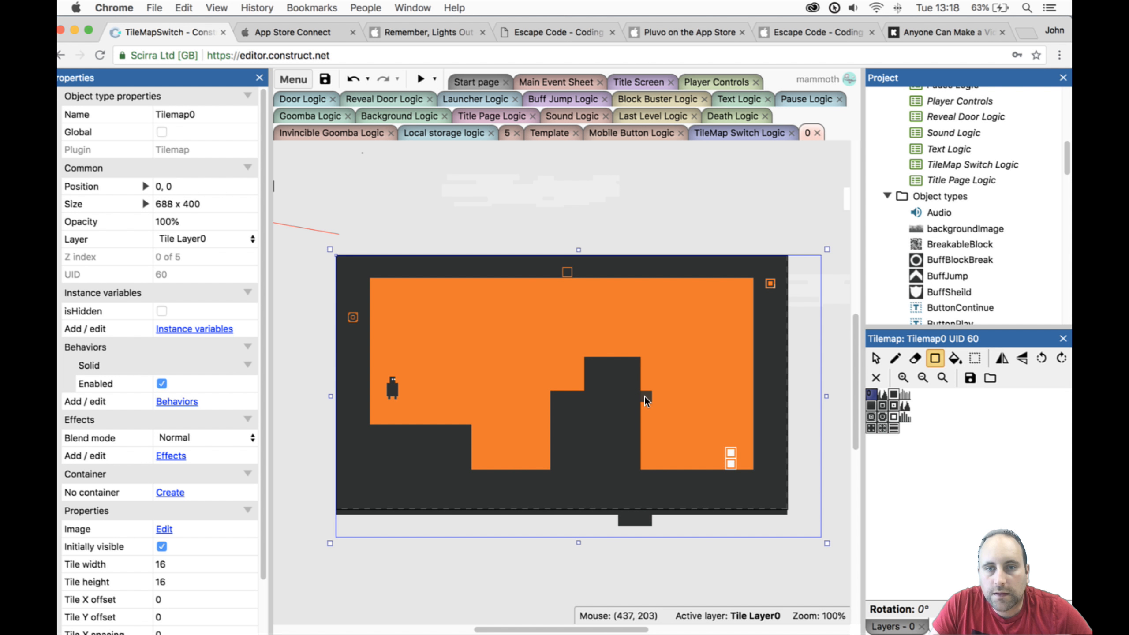
{"action": "left_click_drag", "start_coordinate": [642, 391], "coordinate": [752, 480]}
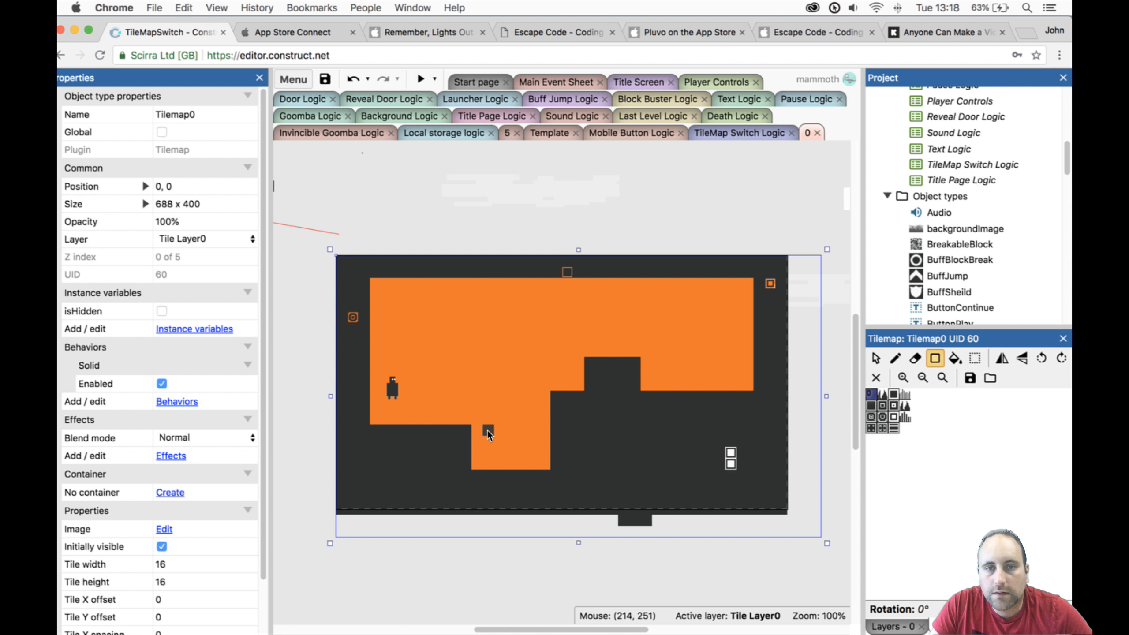
{"action": "left_click_drag", "start_coordinate": [474, 430], "coordinate": [583, 467]}
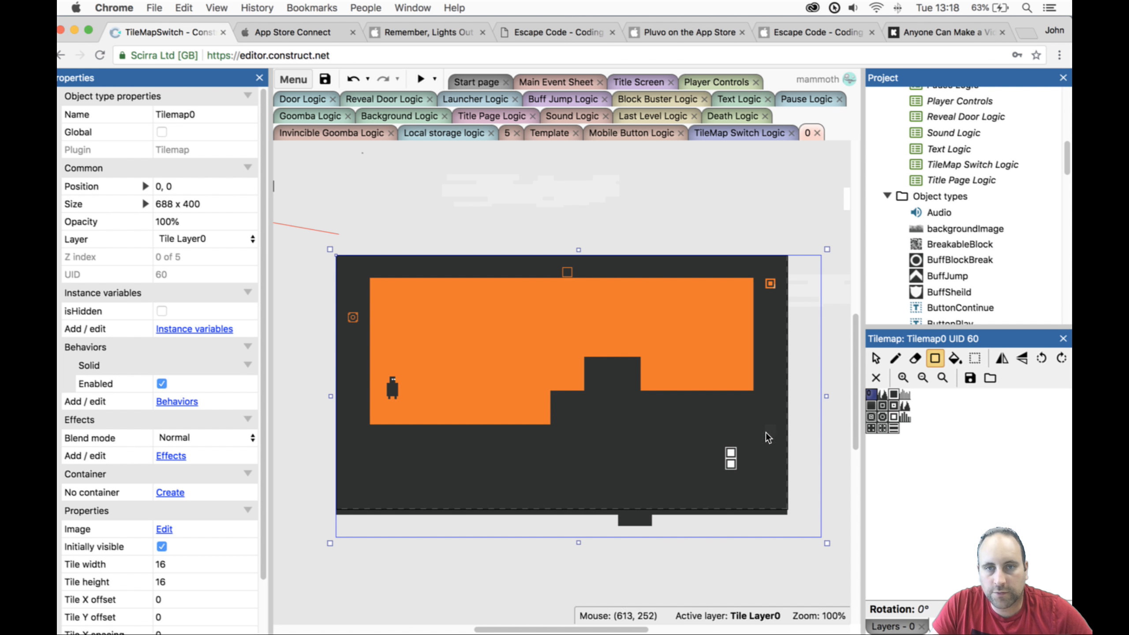
{"action": "left_click", "coordinate": [876, 358]}
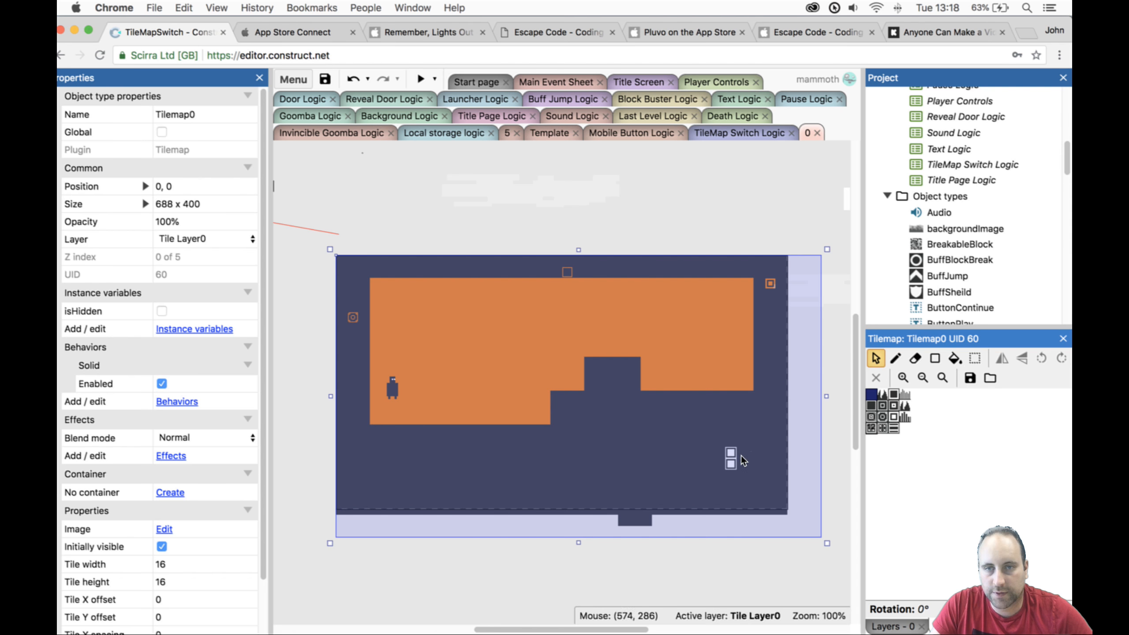
Raise the door onto the ledge by the right wall and place two Hand sprites, at 624, 192 and 208, 192.
{"action": "left_click_drag", "start_coordinate": [731, 462], "coordinate": [731, 381]}
{"action": "scroll", "coordinate": [991, 257], "scroll_direction": "down", "scroll_amount": 10}
{"action": "scroll", "coordinate": [992, 256], "scroll_direction": "up", "scroll_amount": 5}
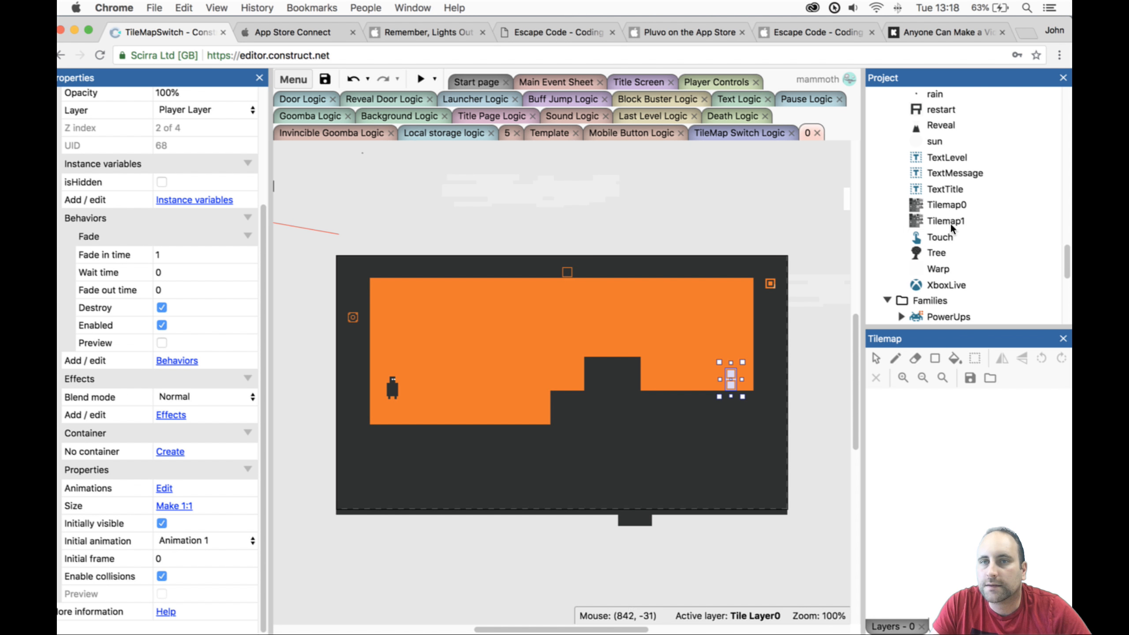
{"action": "scroll", "coordinate": [952, 227], "scroll_direction": "up", "scroll_amount": 3}
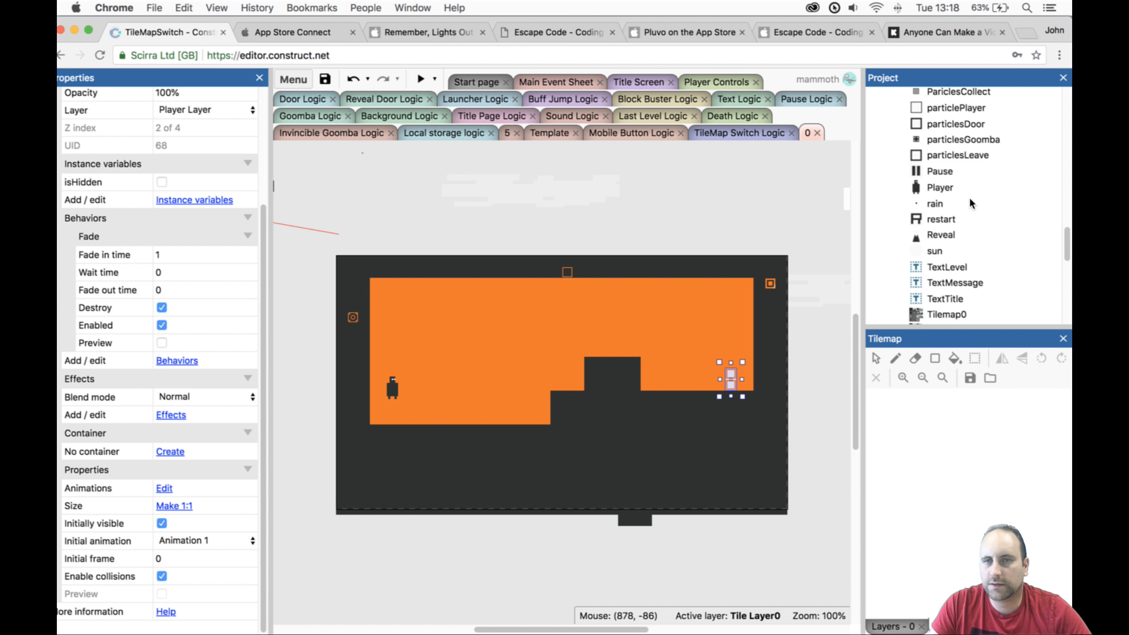
{"action": "scroll", "coordinate": [944, 227], "scroll_direction": "up", "scroll_amount": 2}
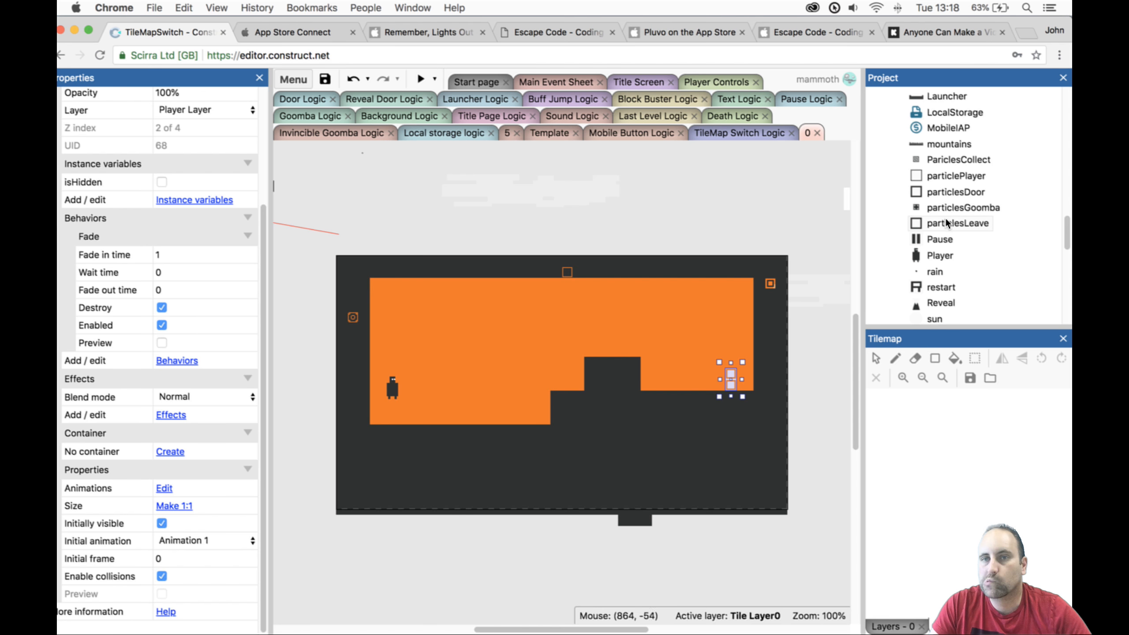
{"action": "scroll", "coordinate": [940, 217], "scroll_direction": "up", "scroll_amount": 3}
{"action": "left_click_drag", "start_coordinate": [934, 117], "coordinate": [720, 333]}
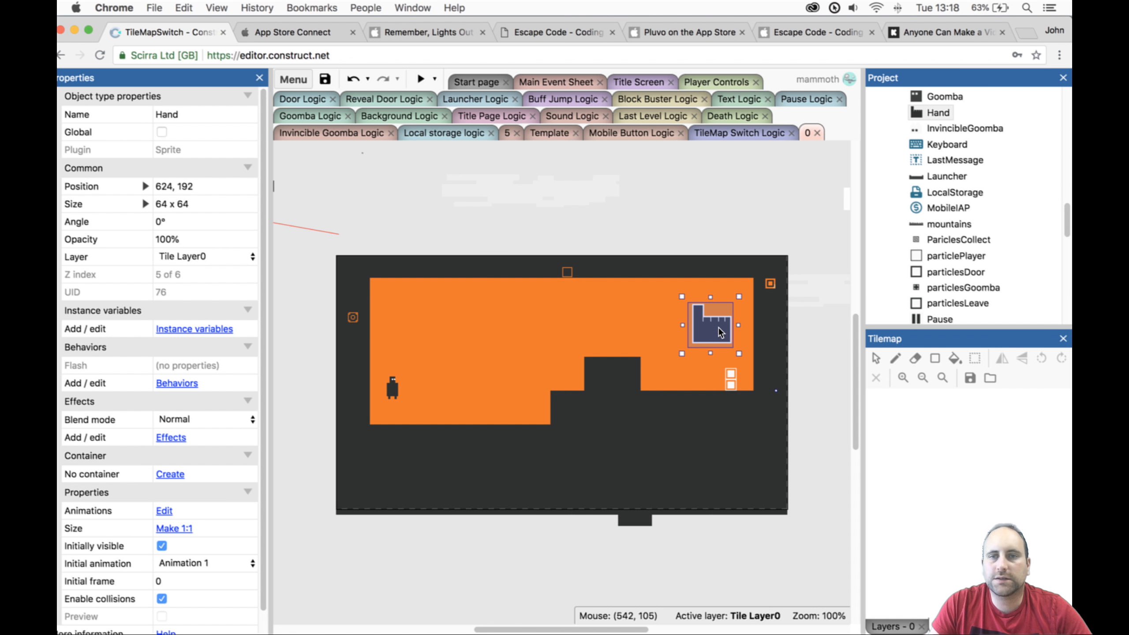
{"action": "left_click_drag", "start_coordinate": [724, 331], "coordinate": [426, 323], "text": "ctrl"}
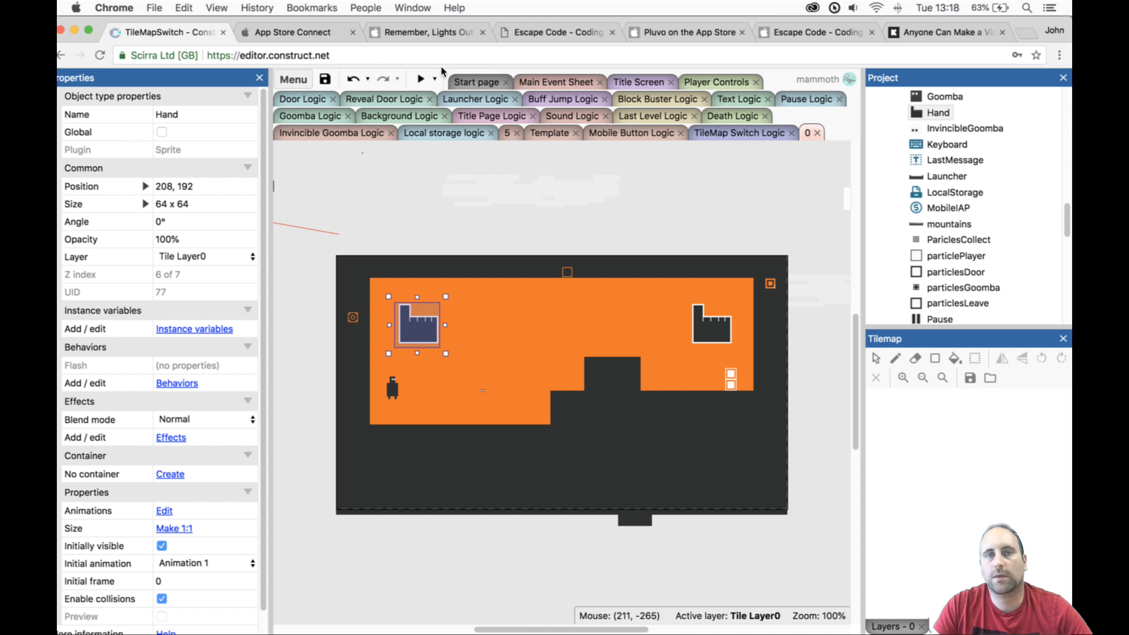
Preview level 0, move and jump the player over the raised blocks to the door, and close the preview.
{"action": "left_click", "coordinate": [420, 79]}
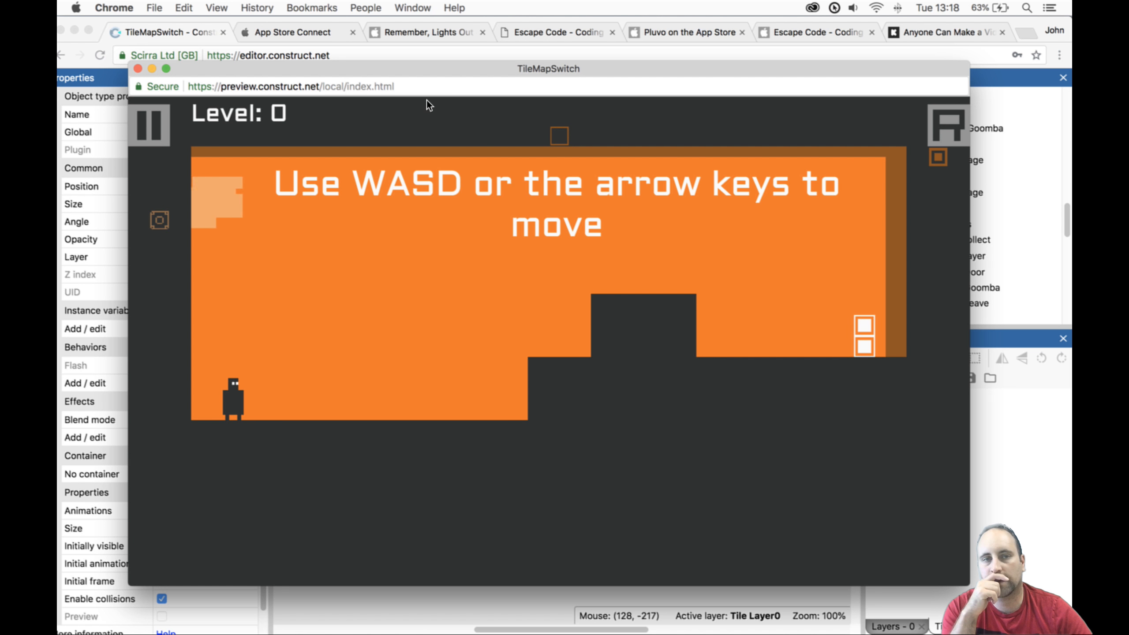
{"action": "key", "text": "Right"}
{"action": "key", "text": "Up"}
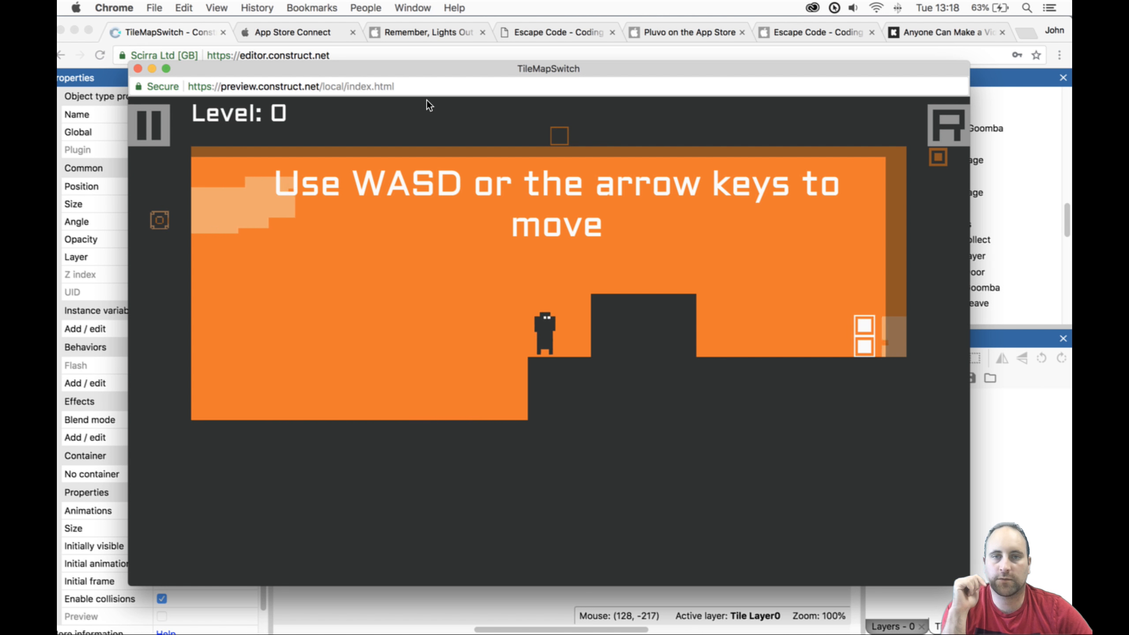
{"action": "key", "text": "Right"}
{"action": "key", "text": "Up"}
{"action": "key", "text": "Left"}
{"action": "key", "text": "Up"}
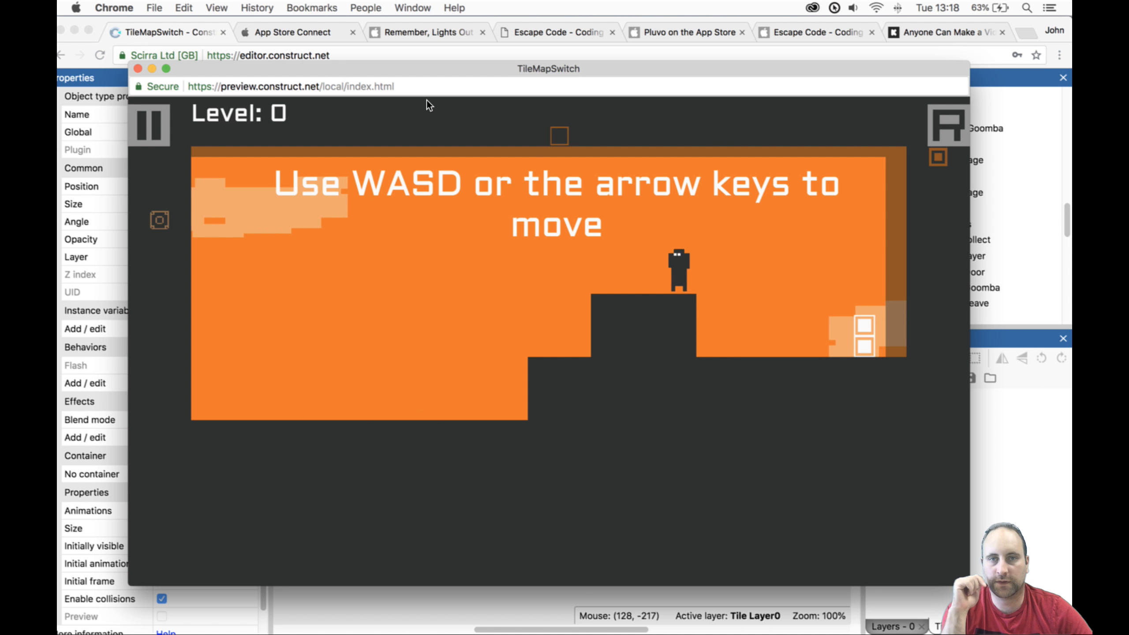
{"action": "key", "text": "Left"}
{"action": "key", "text": "Up"}
{"action": "key", "text": "Right"}
{"action": "key", "text": "Up"}
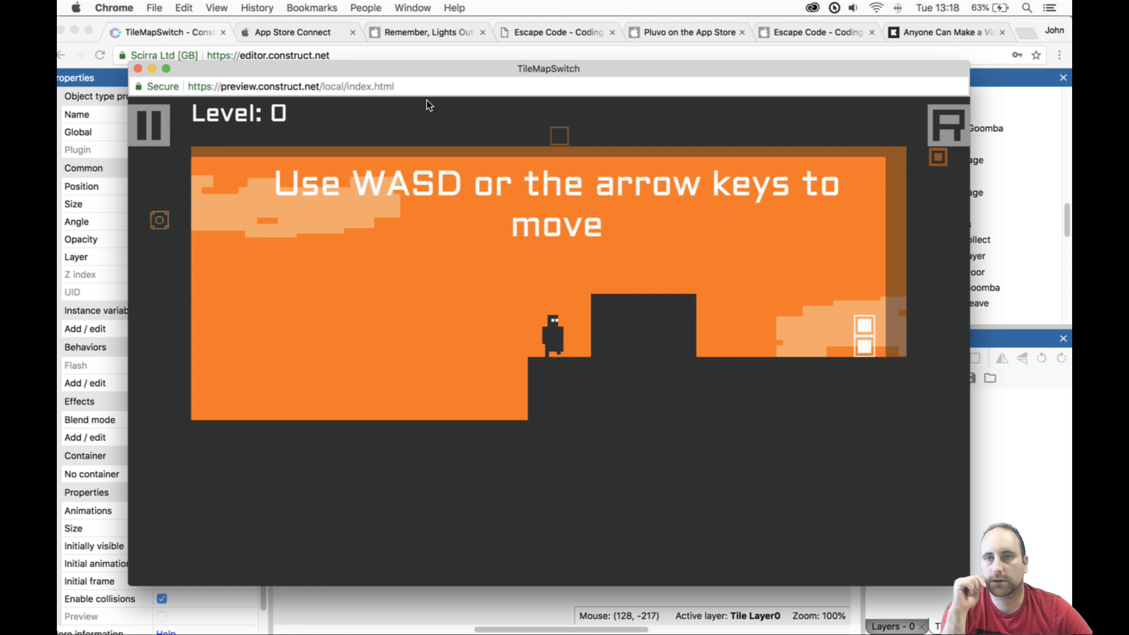
{"action": "key", "text": "Right"}
{"action": "key", "text": "Up"}
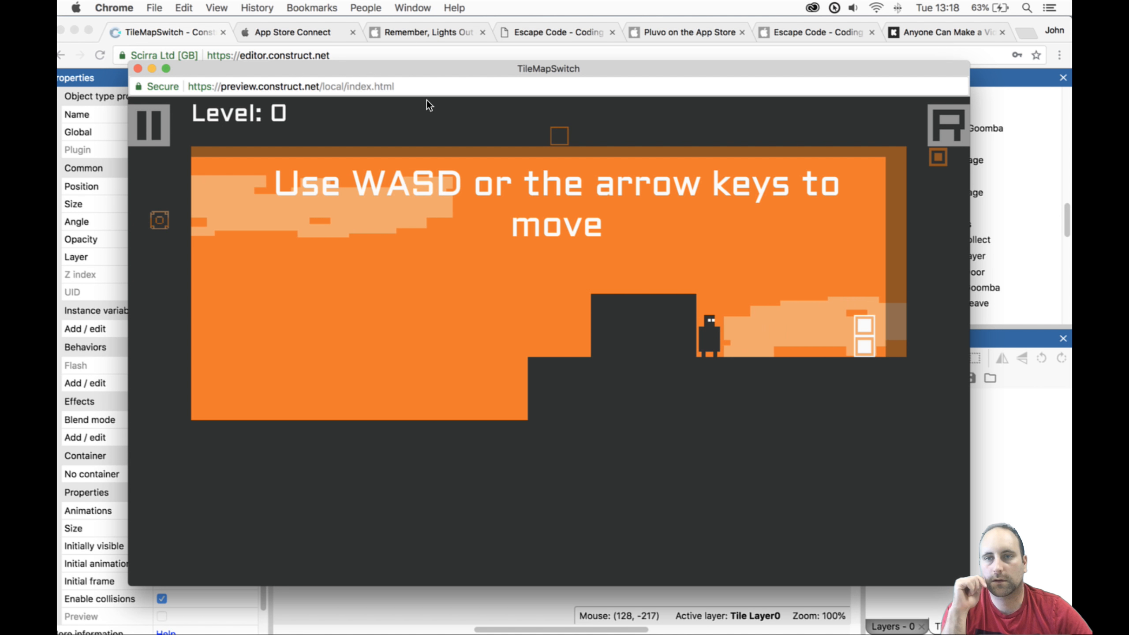
{"action": "key", "text": "Right"}
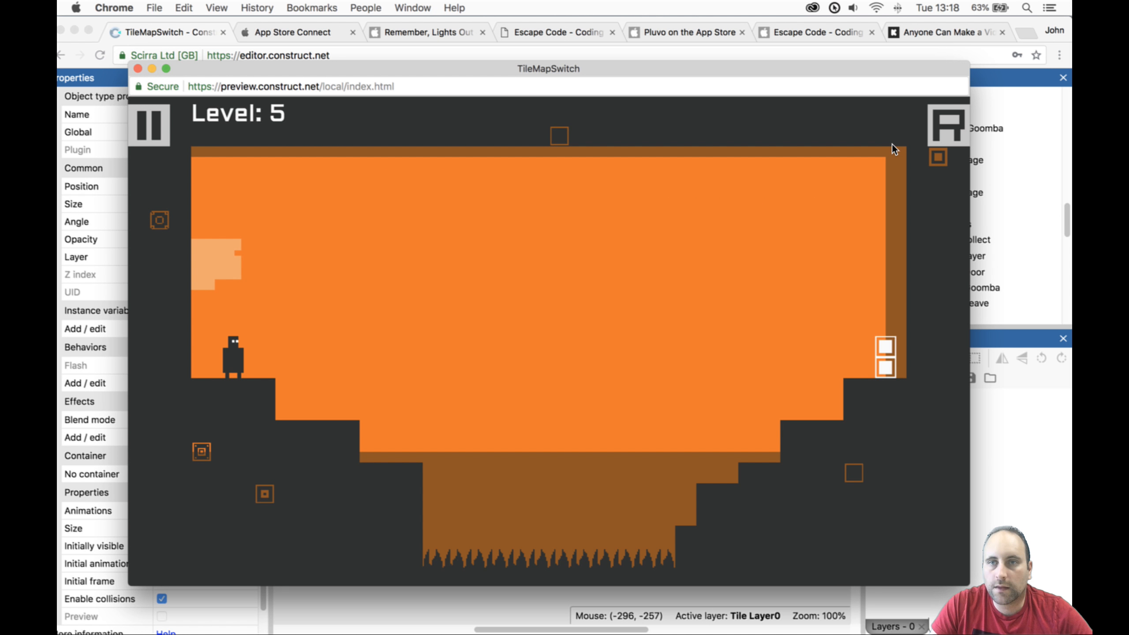
{"action": "left_click", "coordinate": [137, 68]}
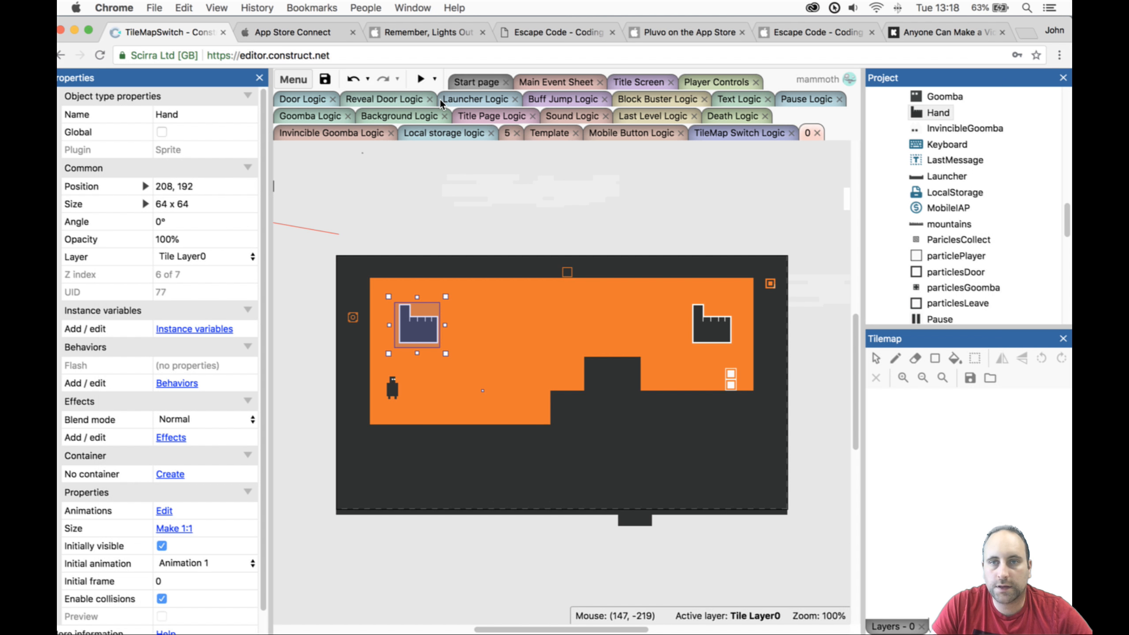
Preview level 0 again, test switching the tilemaps several times while the player is at the raised blocks, and close the preview.
{"action": "left_click", "coordinate": [420, 78]}
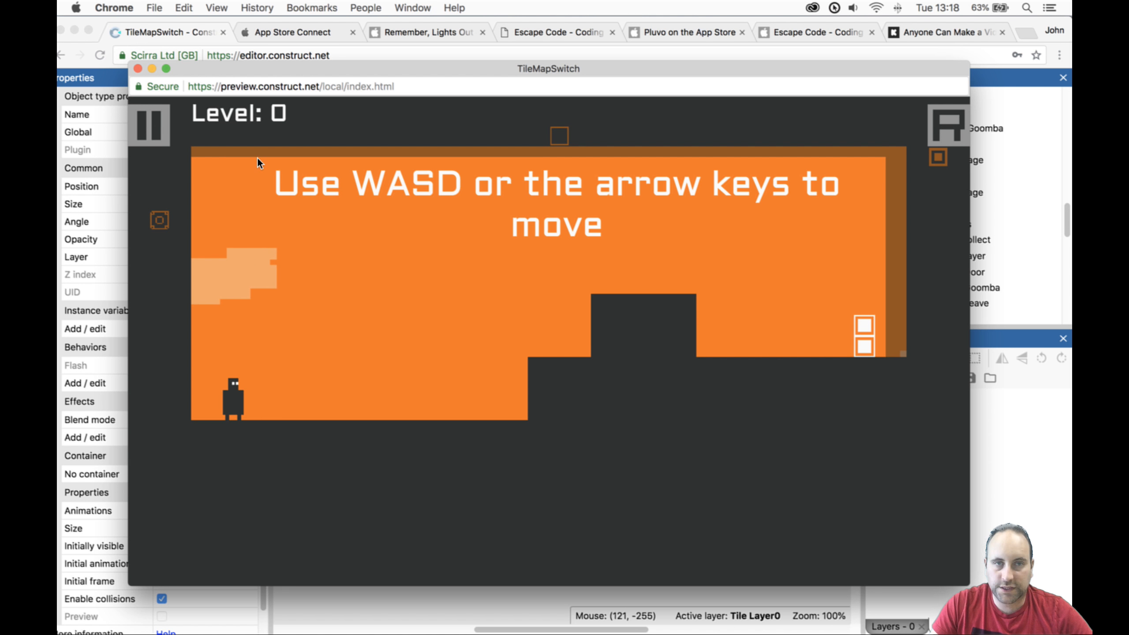
{"action": "key", "text": "Right"}
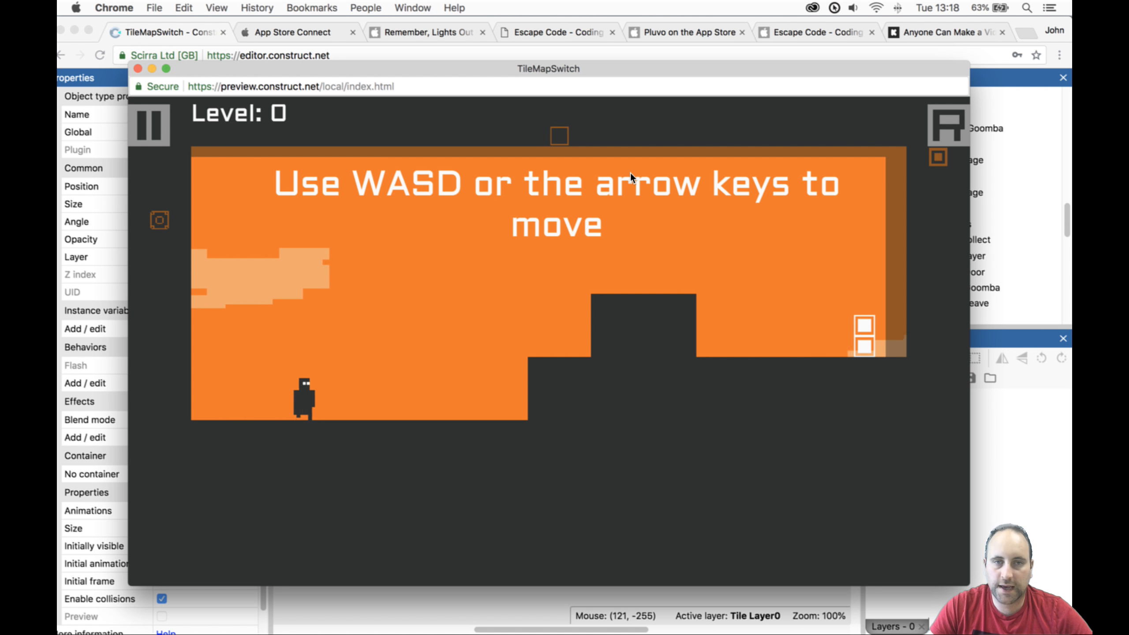
{"action": "key", "text": "Up"}
{"action": "key", "text": "space"}
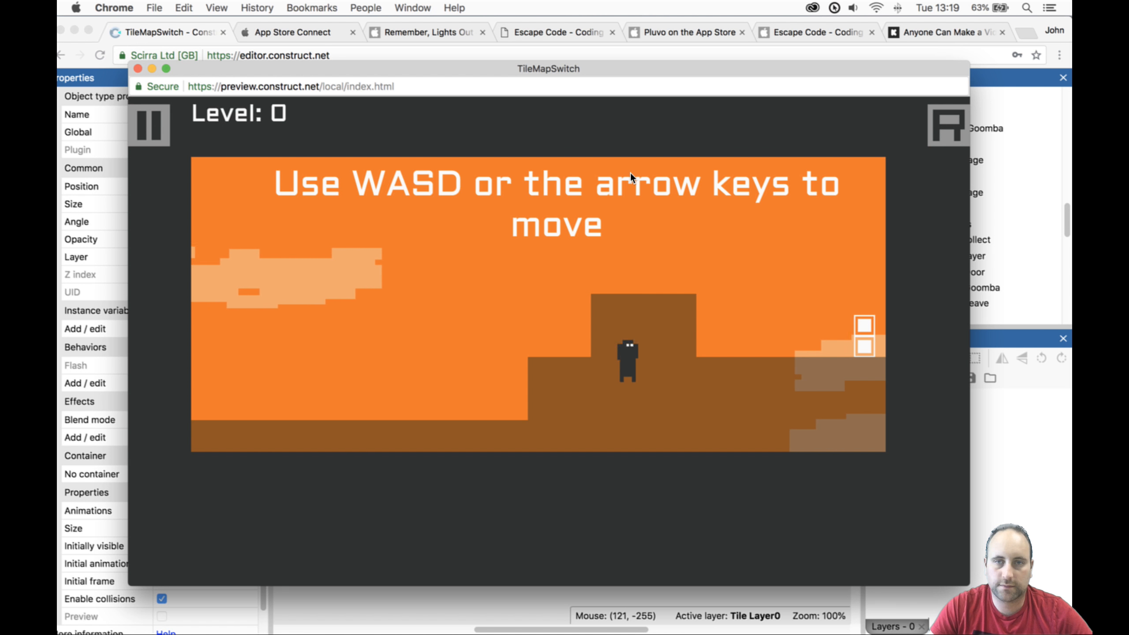
{"action": "key", "text": "space"}
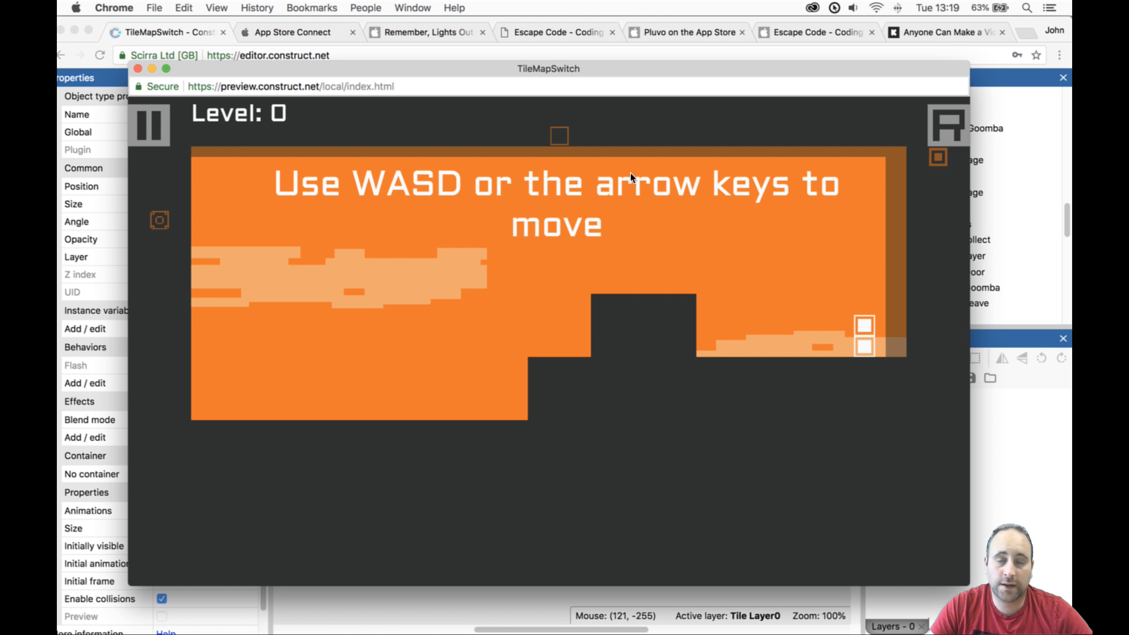
{"action": "key", "text": "space"}
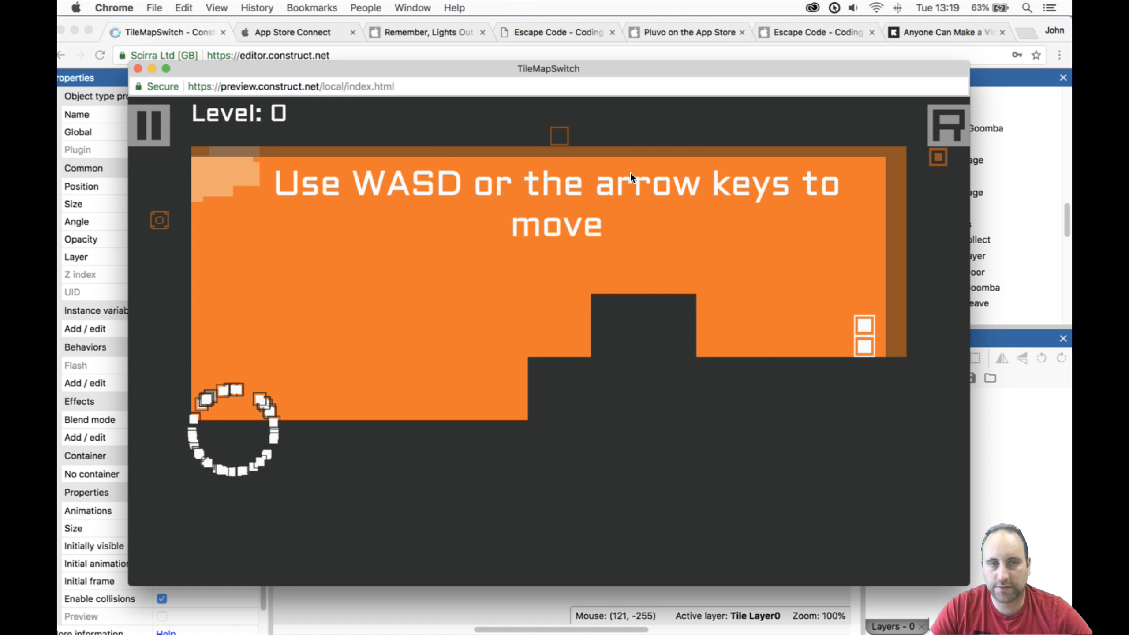
{"action": "left_click", "coordinate": [137, 68]}
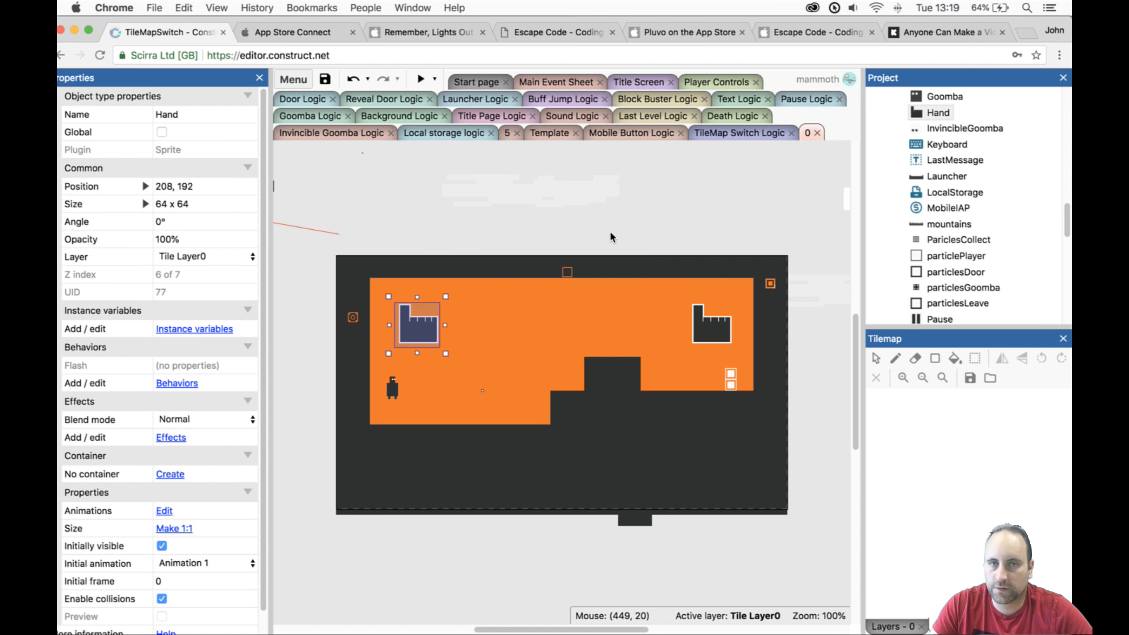
Replay level 0 in a preview by taking the player straight to the door, and close it.
{"action": "left_click", "coordinate": [420, 78]}
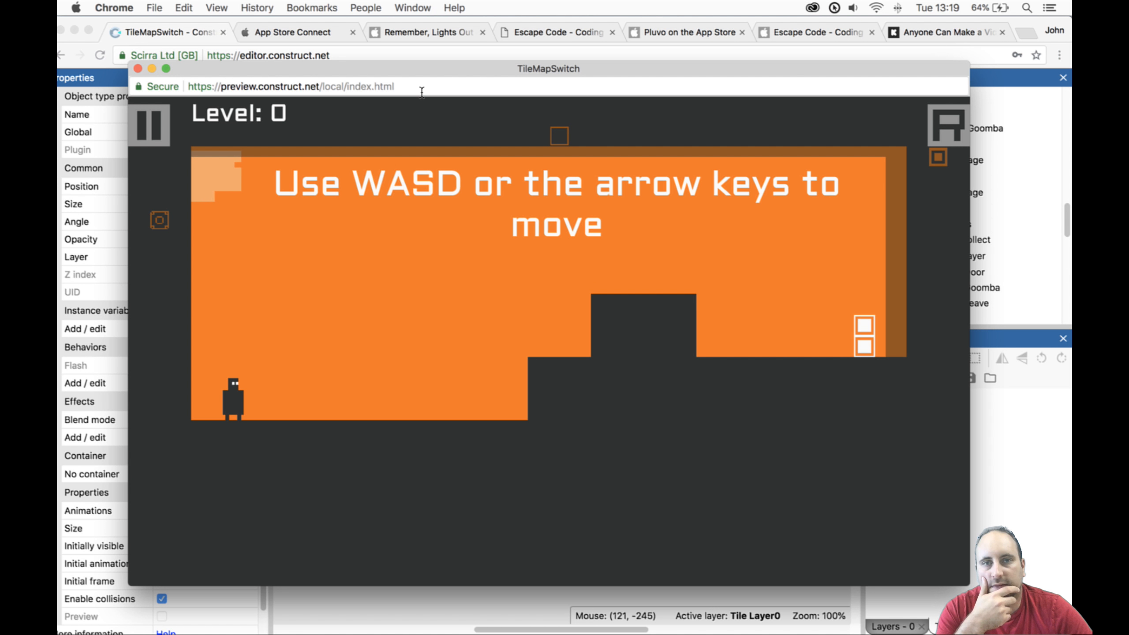
{"action": "key", "text": "Right"}
{"action": "key", "text": "Up"}
{"action": "key", "text": "Right"}
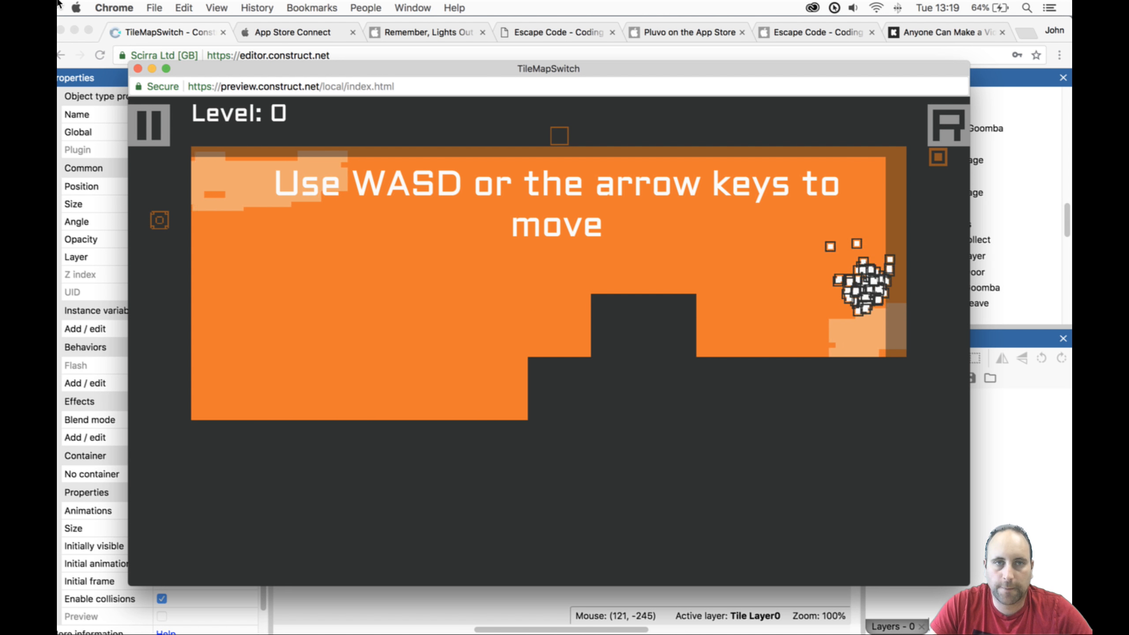
{"action": "left_click", "coordinate": [137, 68]}
Duplicate the Template layout in the Levels folder and duplicate the resulting copy once more.
{"action": "scroll", "coordinate": [966, 231], "scroll_direction": "up", "scroll_amount": 10}
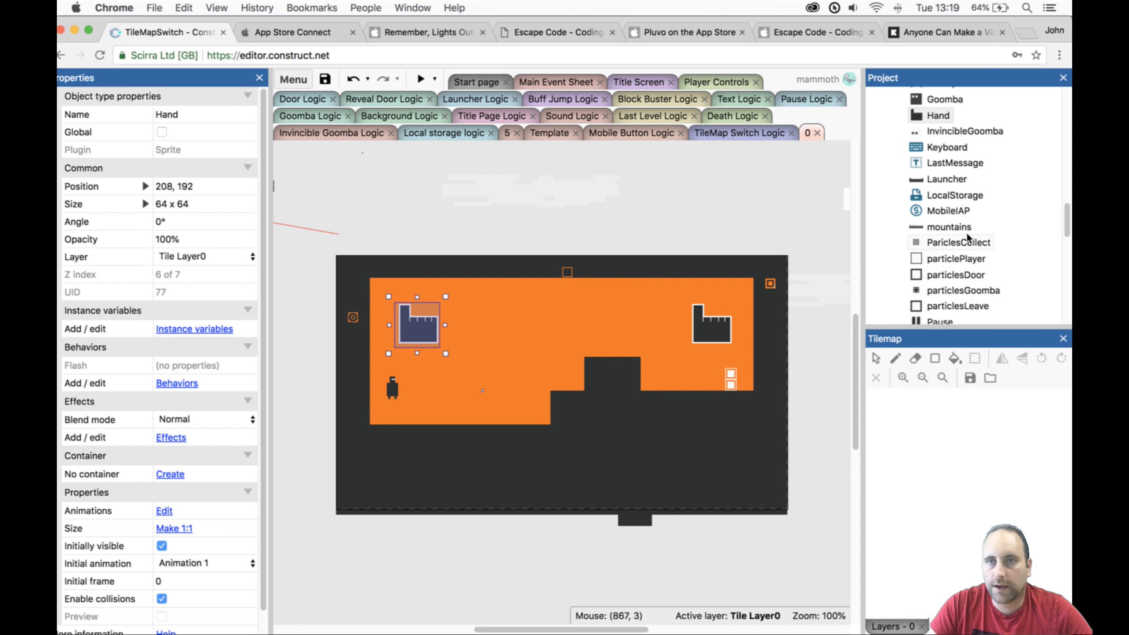
{"action": "right_click", "coordinate": [955, 190]}
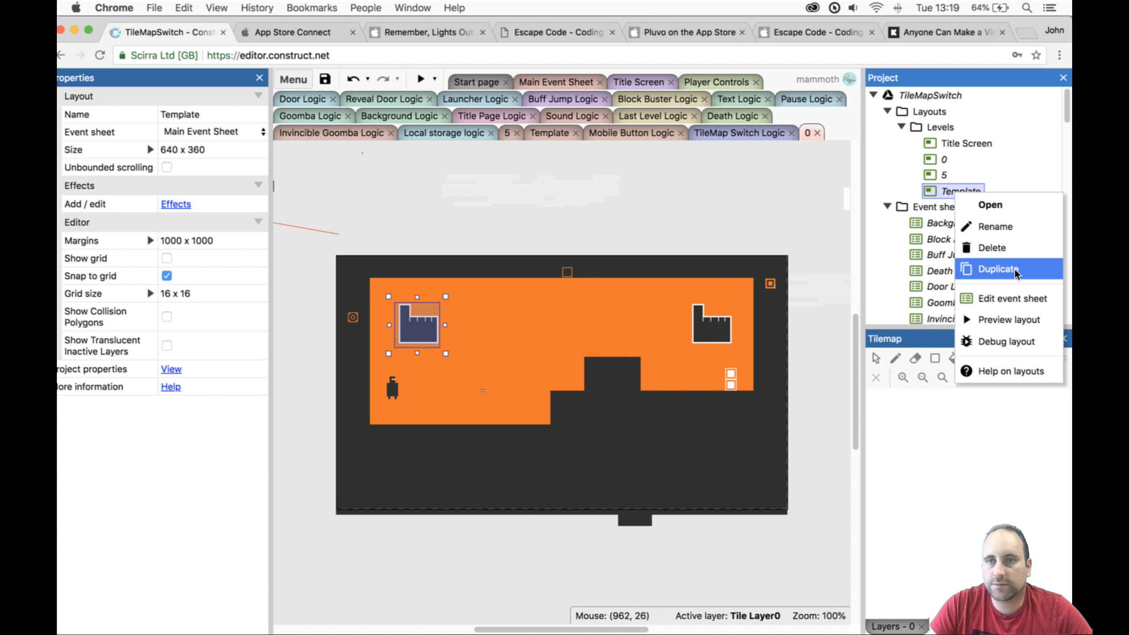
{"action": "left_click", "coordinate": [1000, 269]}
{"action": "right_click", "coordinate": [973, 206]}
{"action": "left_click", "coordinate": [937, 278]}
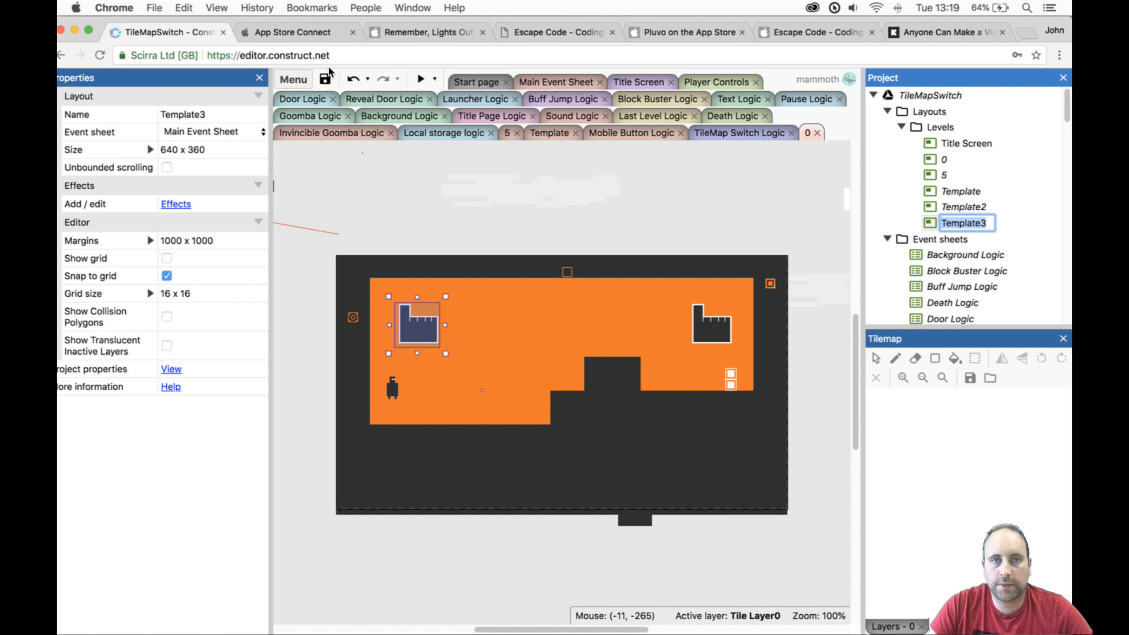
Save the project to Google Drive under the new file name TileMap Switch p05.c3p.
{"action": "left_click", "coordinate": [293, 79]}
{"action": "mouse_move", "coordinate": [335, 116]}
{"action": "mouse_move", "coordinate": [420, 150]}
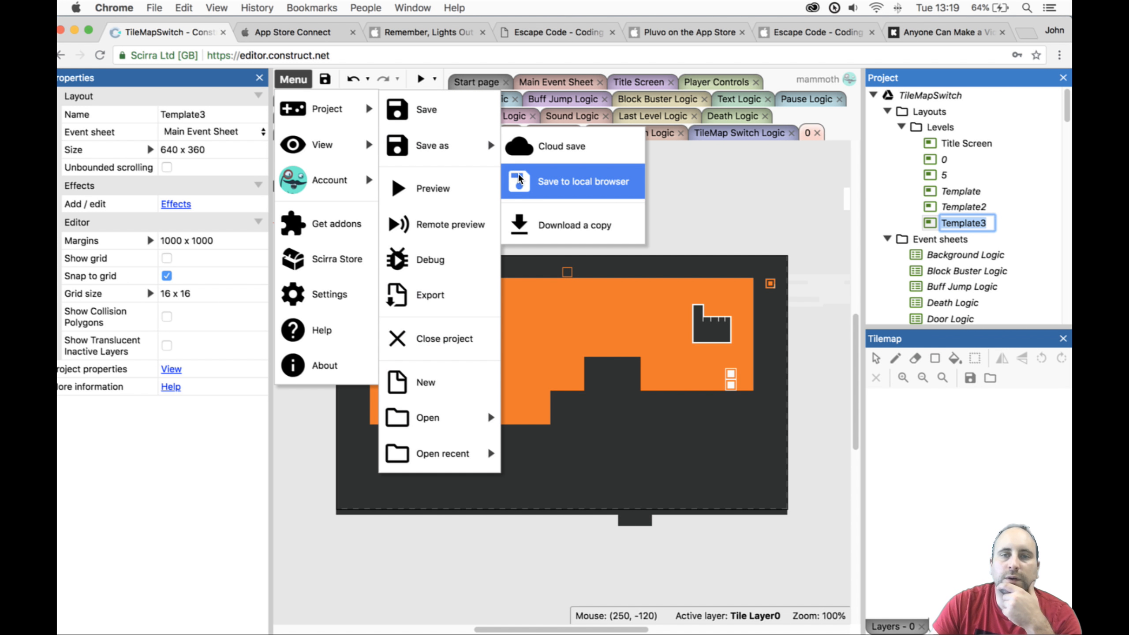
{"action": "left_click", "coordinate": [520, 151]}
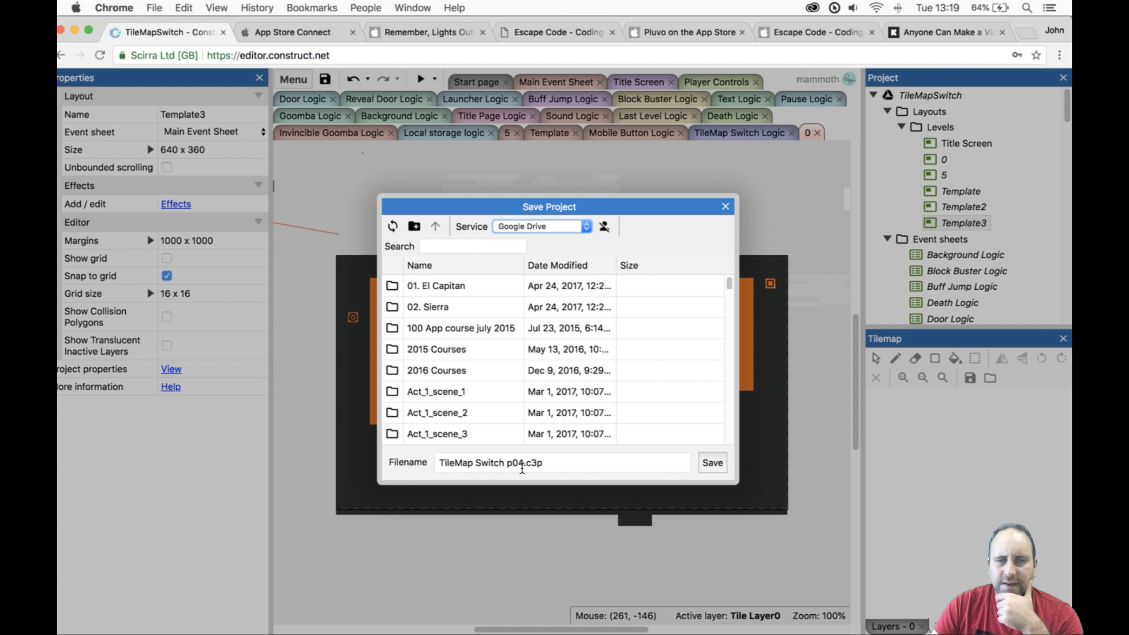
{"action": "left_click", "coordinate": [523, 466]}
{"action": "key", "text": "BackSpace"}
{"action": "type", "text": "5"}
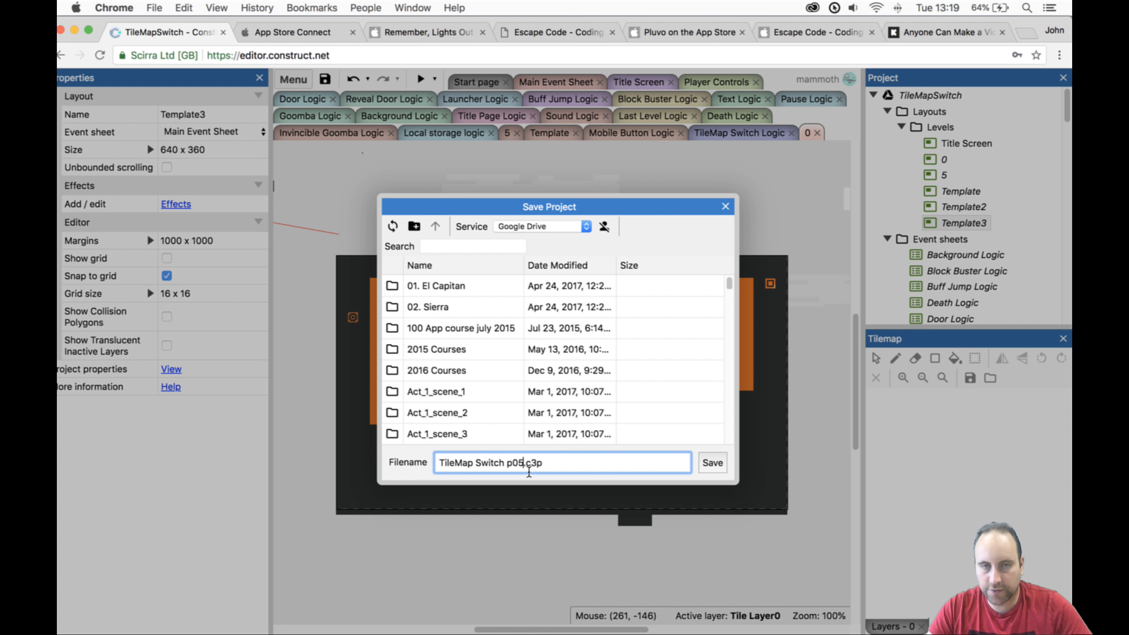
{"action": "key", "text": "Return"}
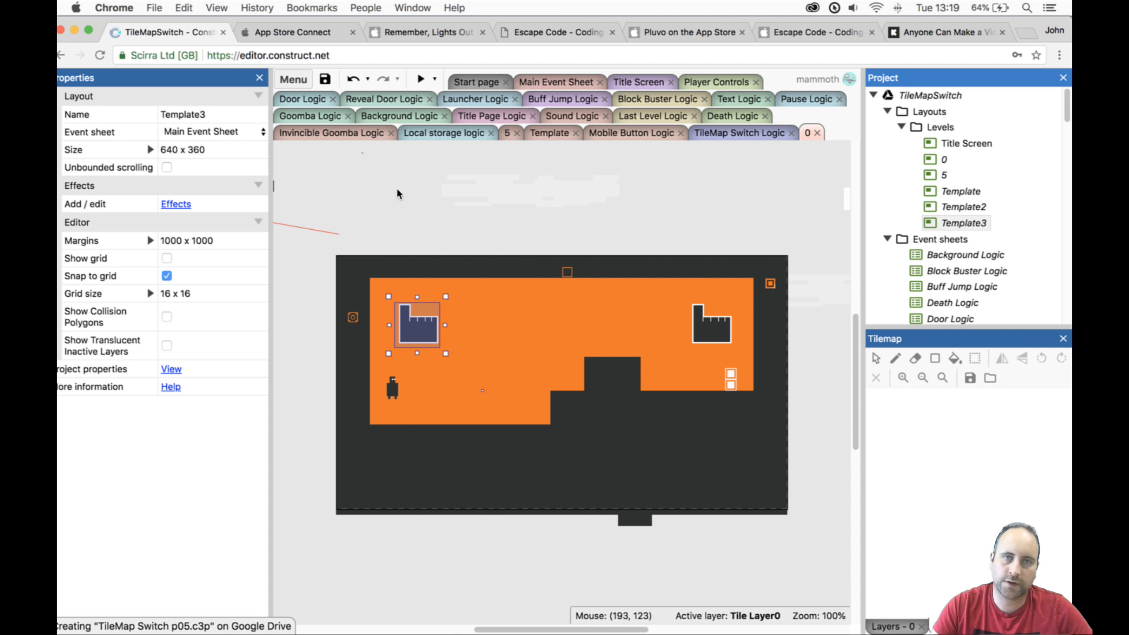
Download a local copy of the project, leaving the file name empty to use the project name.
{"action": "left_click", "coordinate": [293, 79]}
{"action": "mouse_move", "coordinate": [329, 109]}
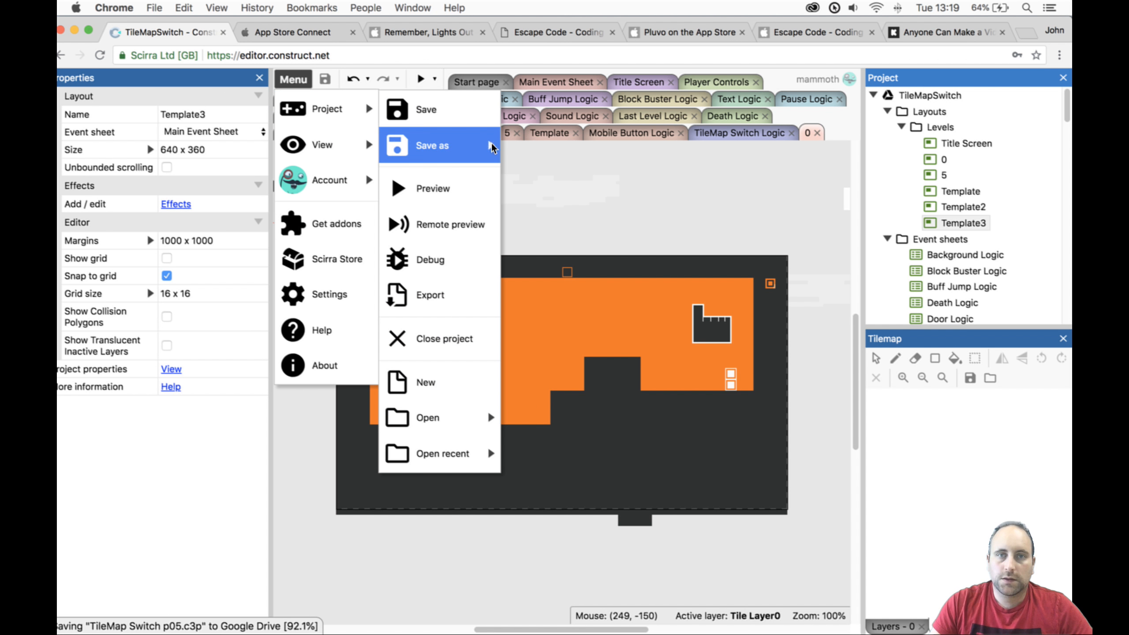
{"action": "mouse_move", "coordinate": [492, 147]}
{"action": "left_click", "coordinate": [551, 225]}
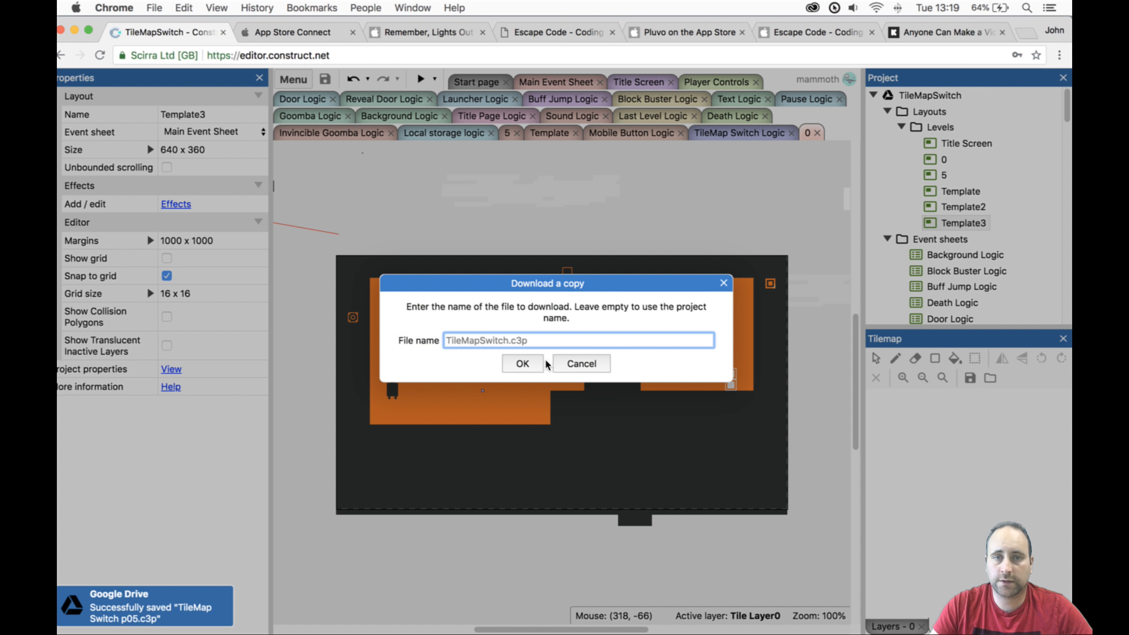
{"action": "left_click", "coordinate": [539, 364]}
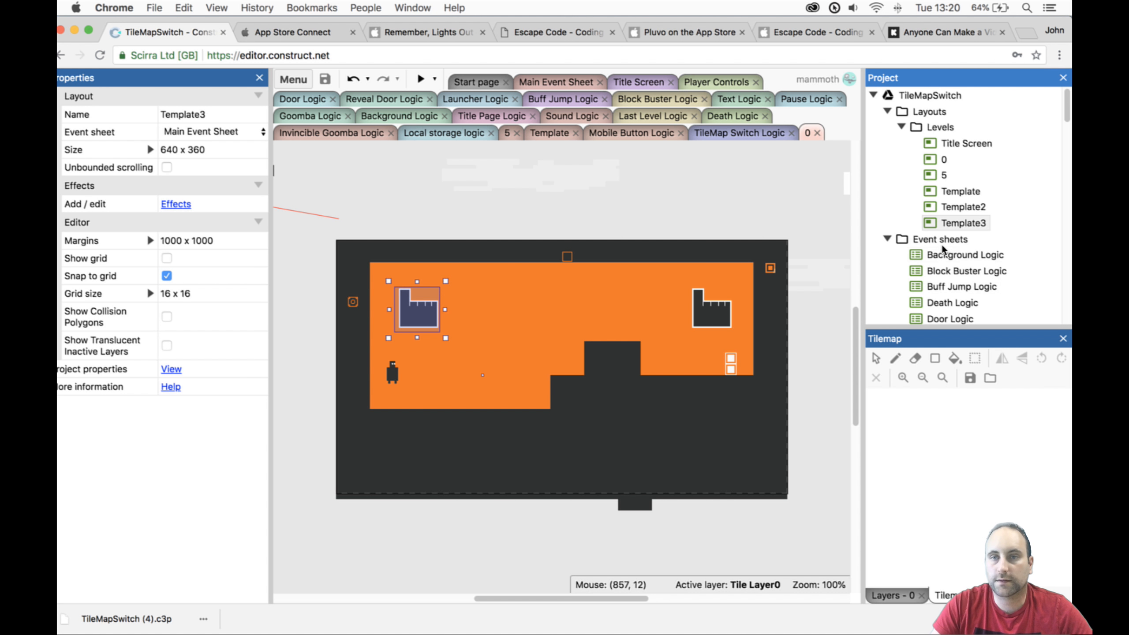
Rename the Template3 layout to 1 and place it between layouts 0 and 5 in the Levels folder.
{"action": "left_click", "coordinate": [946, 225]}
{"action": "left_click", "coordinate": [946, 225]}
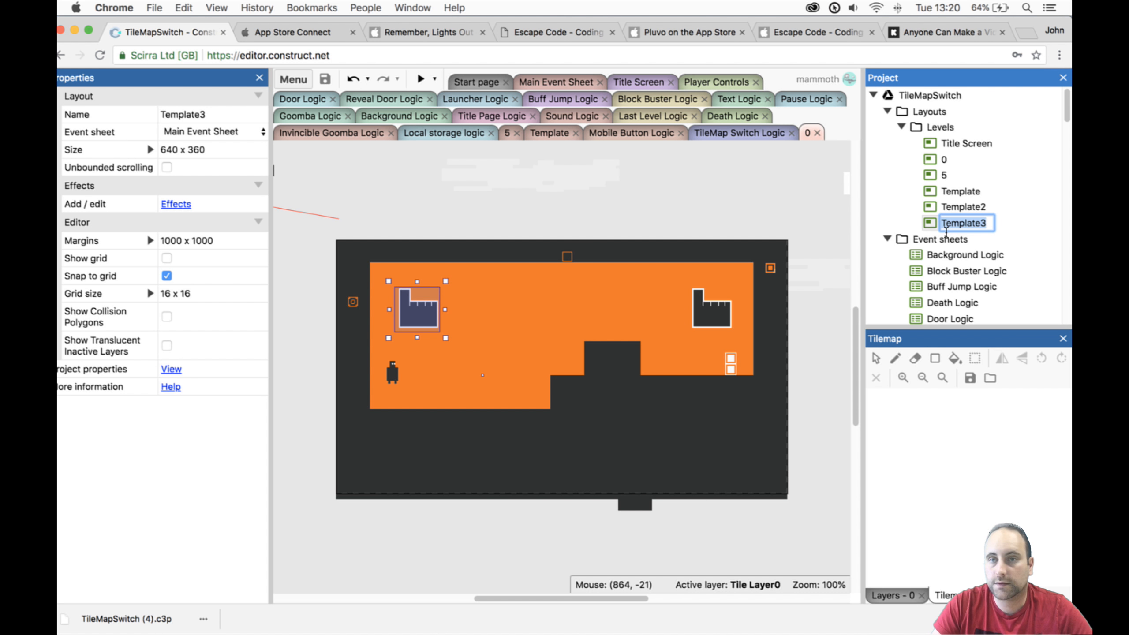
{"action": "type", "text": "1"}
{"action": "key", "text": "Return"}
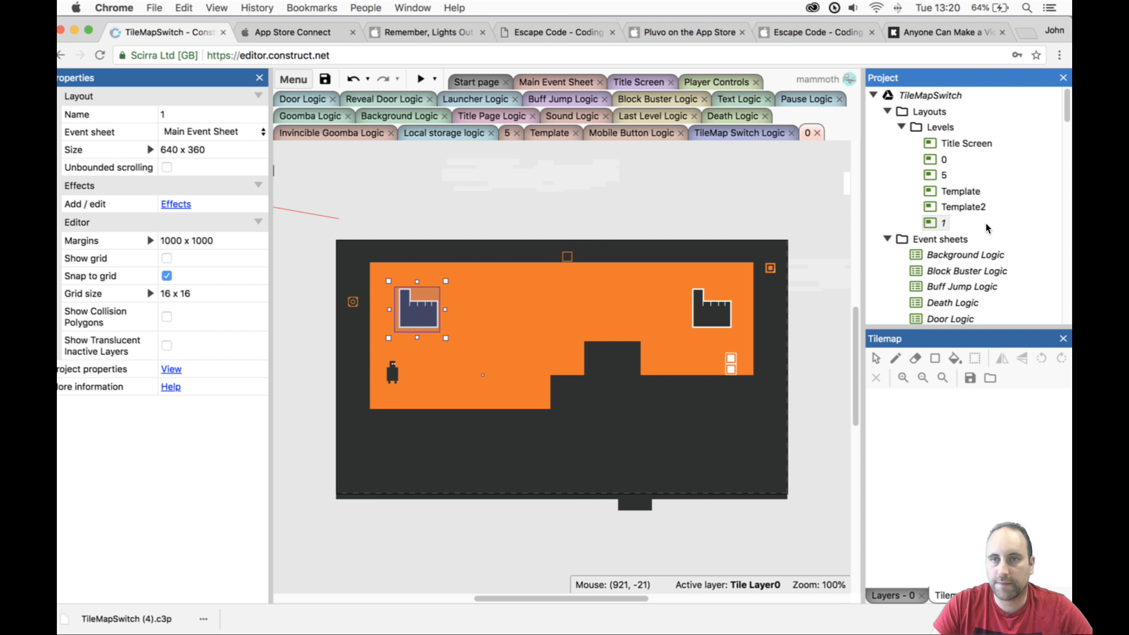
{"action": "left_click_drag", "start_coordinate": [940, 225], "coordinate": [959, 168]}
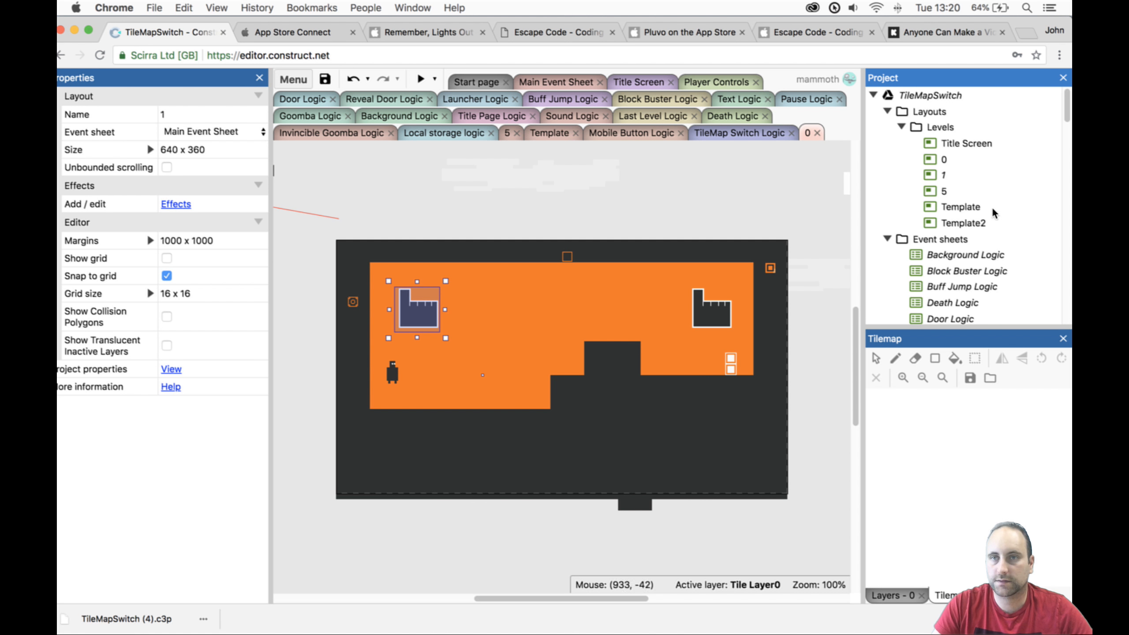
Open layout 1 and make Tile Layer 1 visible in the editor.
{"action": "double_click", "coordinate": [932, 176]}
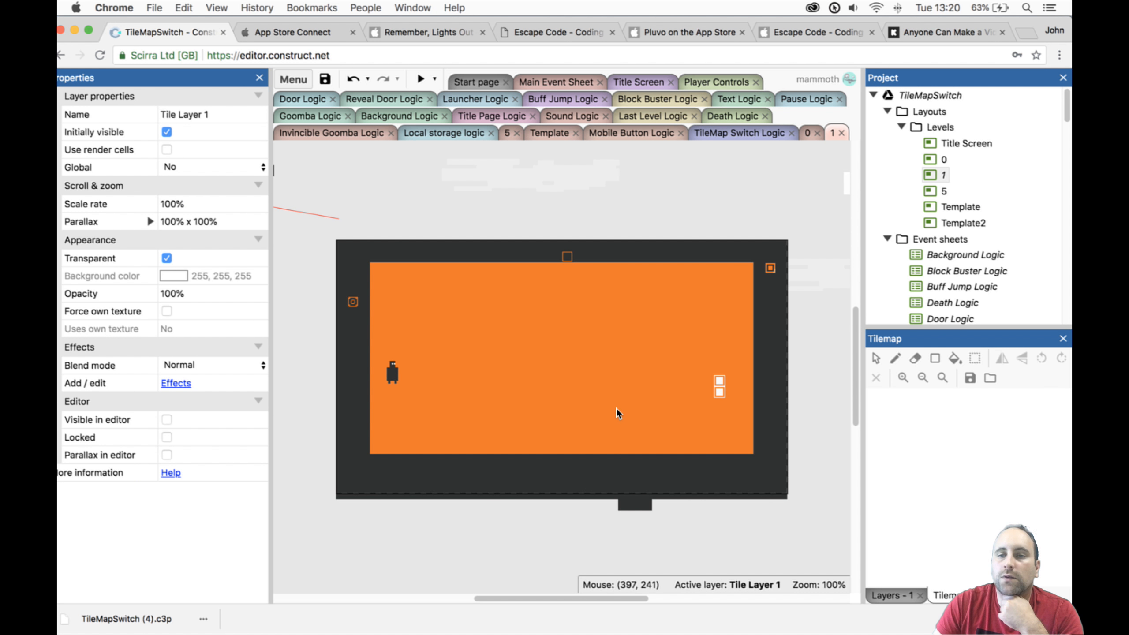
{"action": "left_click", "coordinate": [887, 595]}
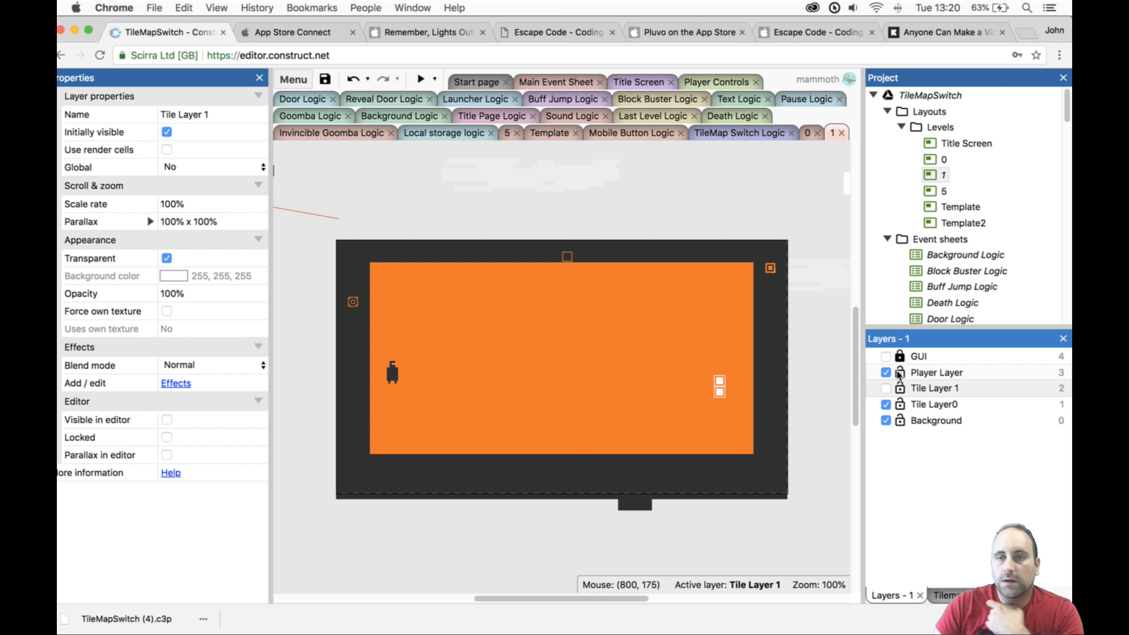
{"action": "left_click", "coordinate": [886, 388]}
{"action": "left_click", "coordinate": [886, 388]}
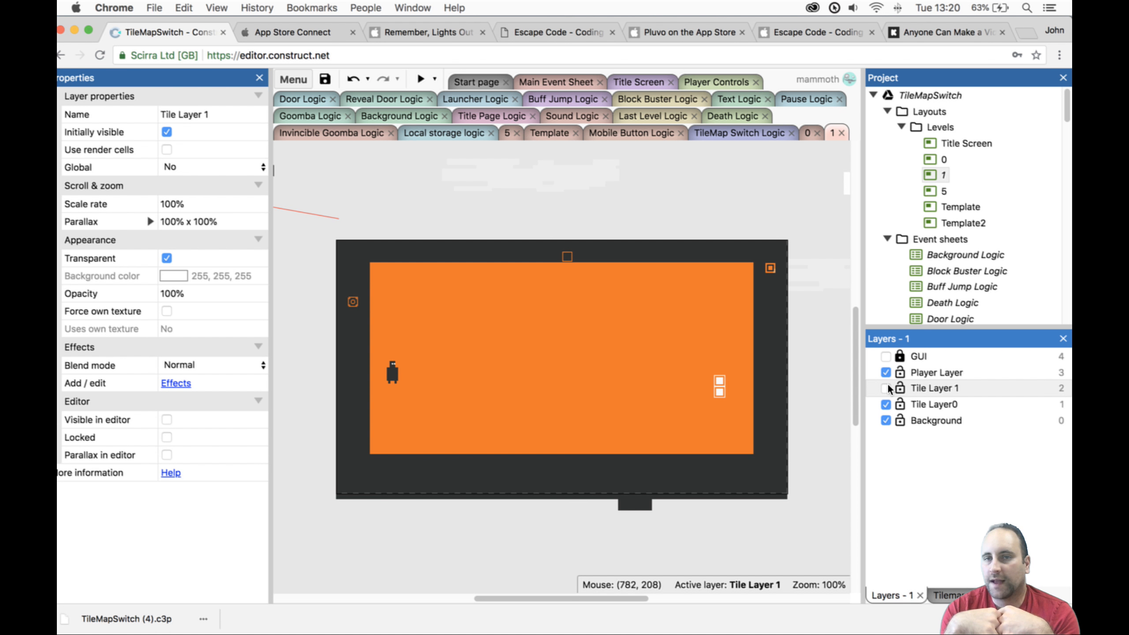
{"action": "left_click", "coordinate": [455, 457]}
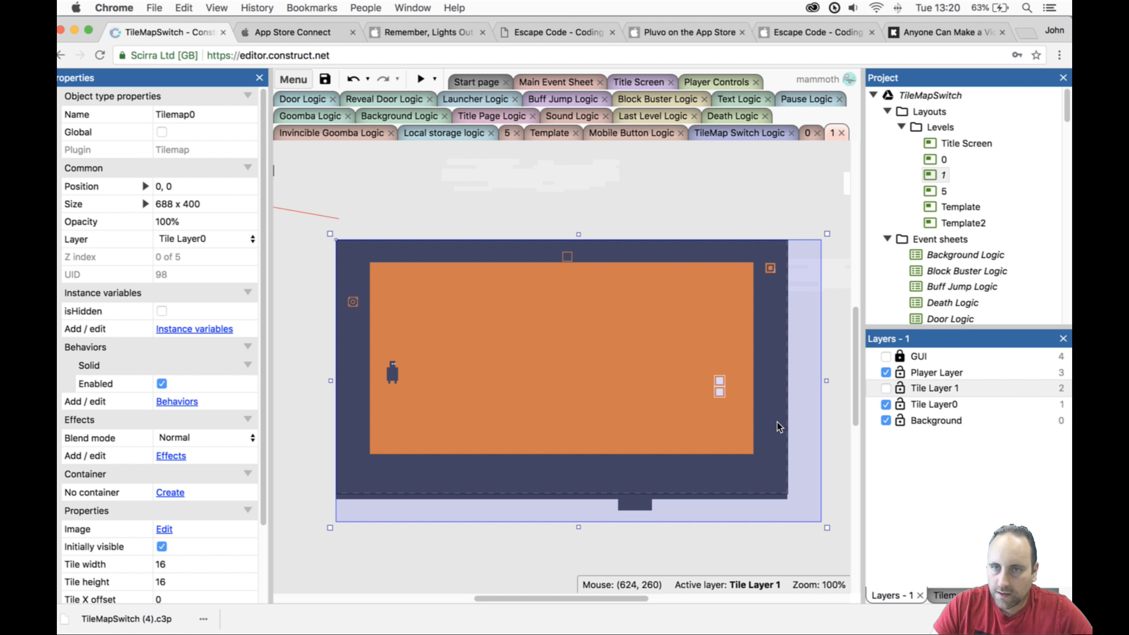
{"action": "left_click", "coordinate": [885, 388]}
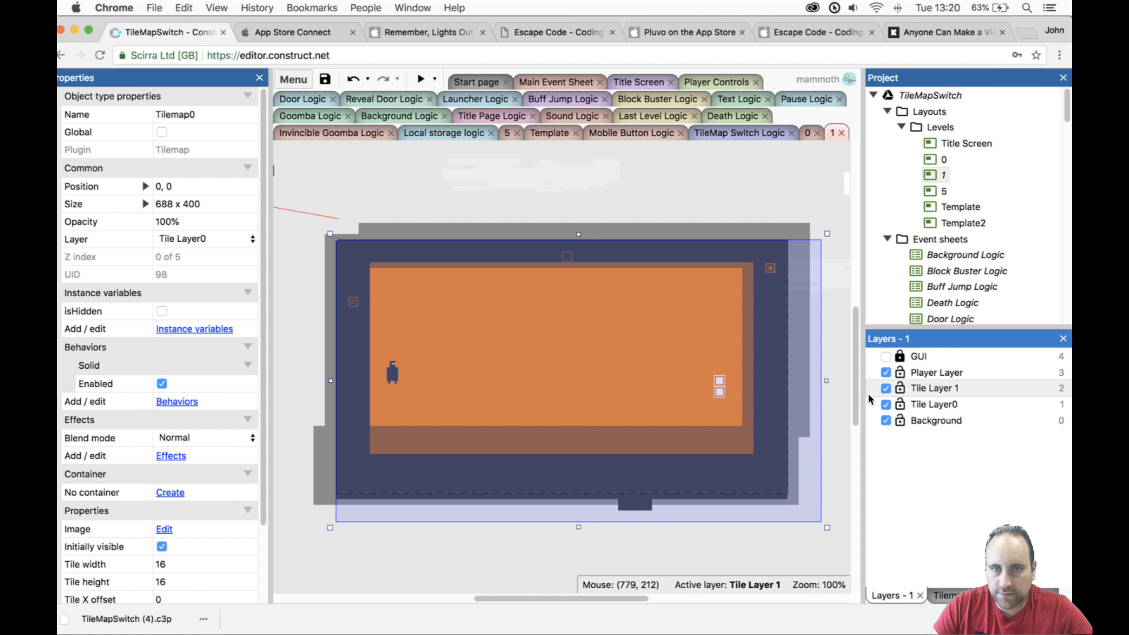
Erase the upper two rows of Tilemap1's floor tiles across the play area of layout 1.
{"action": "left_click", "coordinate": [632, 435]}
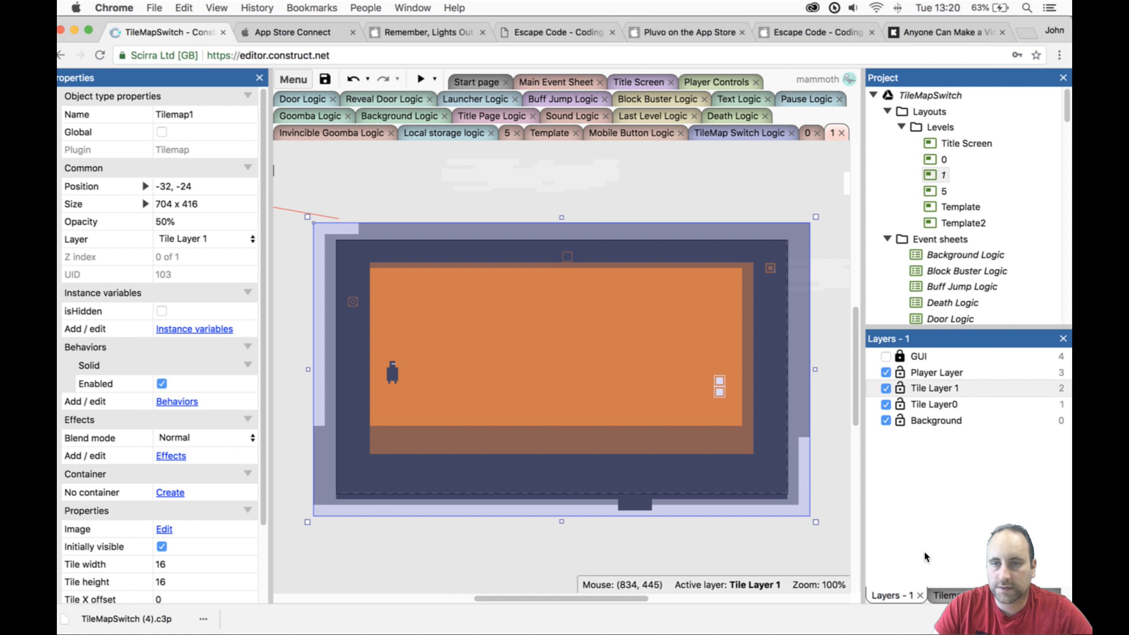
{"action": "left_click", "coordinate": [911, 360]}
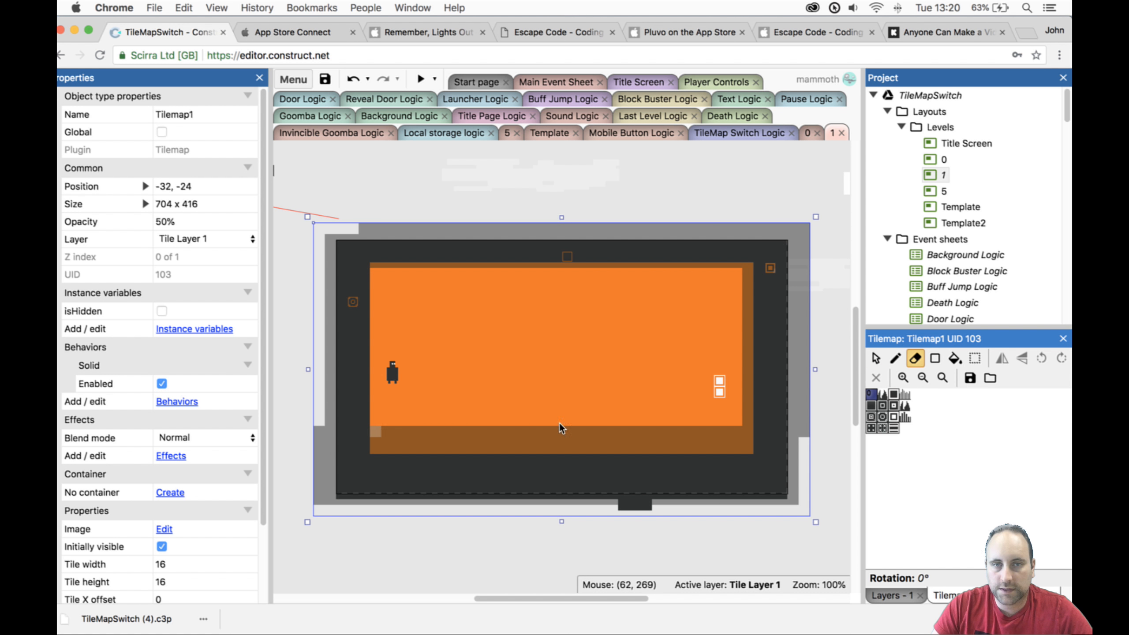
{"action": "left_click_drag", "start_coordinate": [373, 433], "coordinate": [607, 434]}
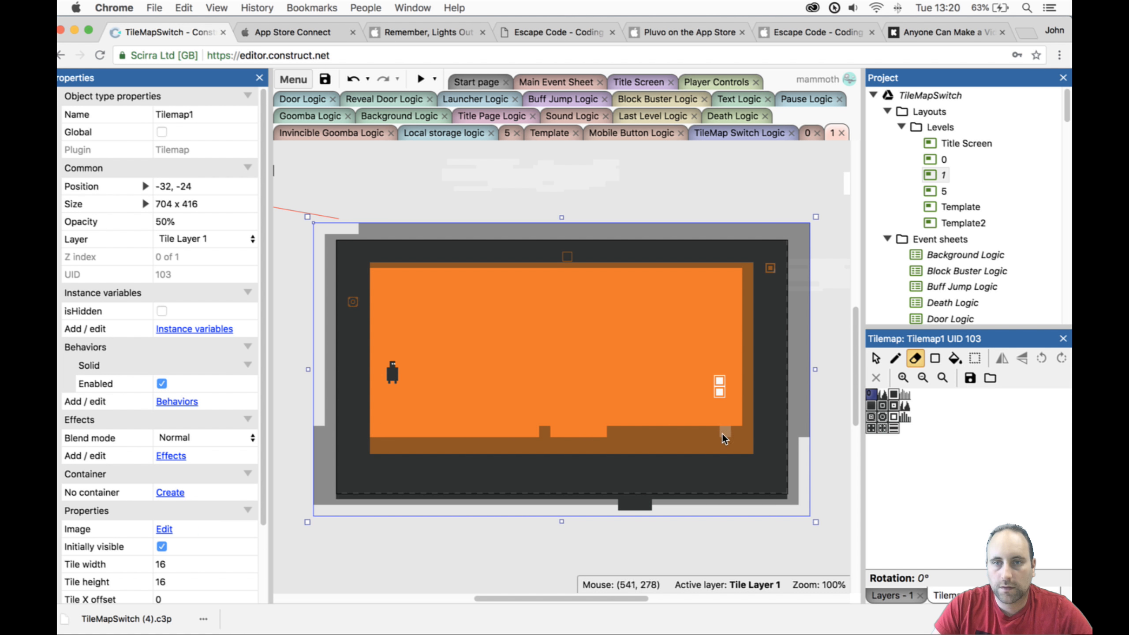
{"action": "mouse_move", "coordinate": [731, 437]}
{"action": "left_mouse_down"}
{"action": "mouse_move", "coordinate": [375, 442]}
{"action": "mouse_move", "coordinate": [703, 445]}
{"action": "left_mouse_up"}
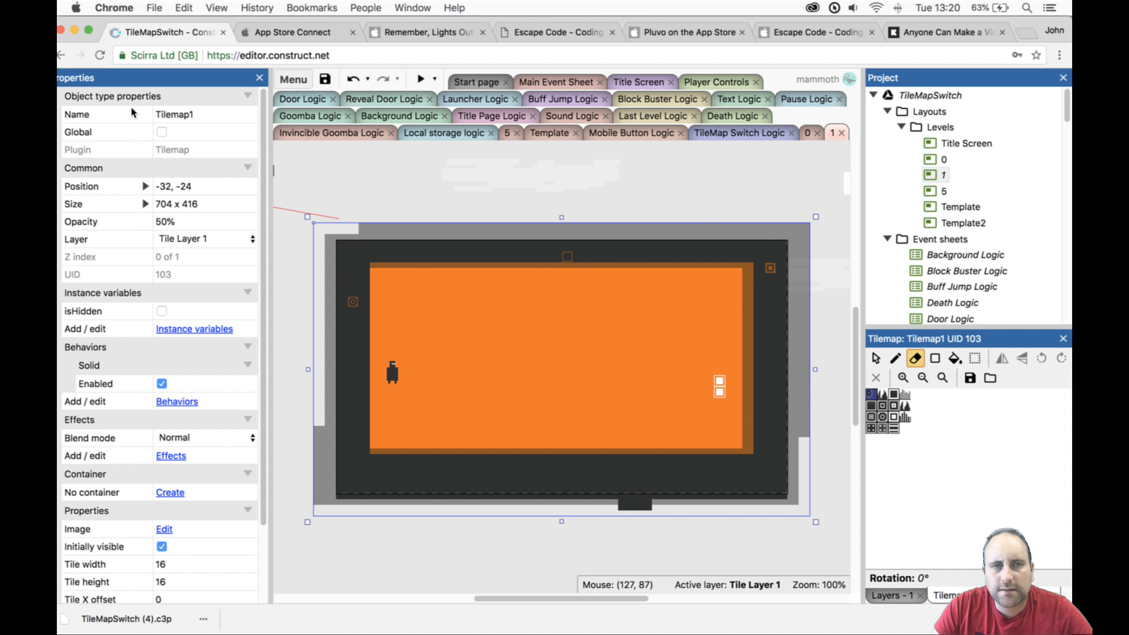
Move Tilemap1 in layout 1 to position -32, -16.
{"action": "left_click", "coordinate": [876, 358]}
{"action": "left_click_drag", "start_coordinate": [700, 330], "coordinate": [696, 324]}
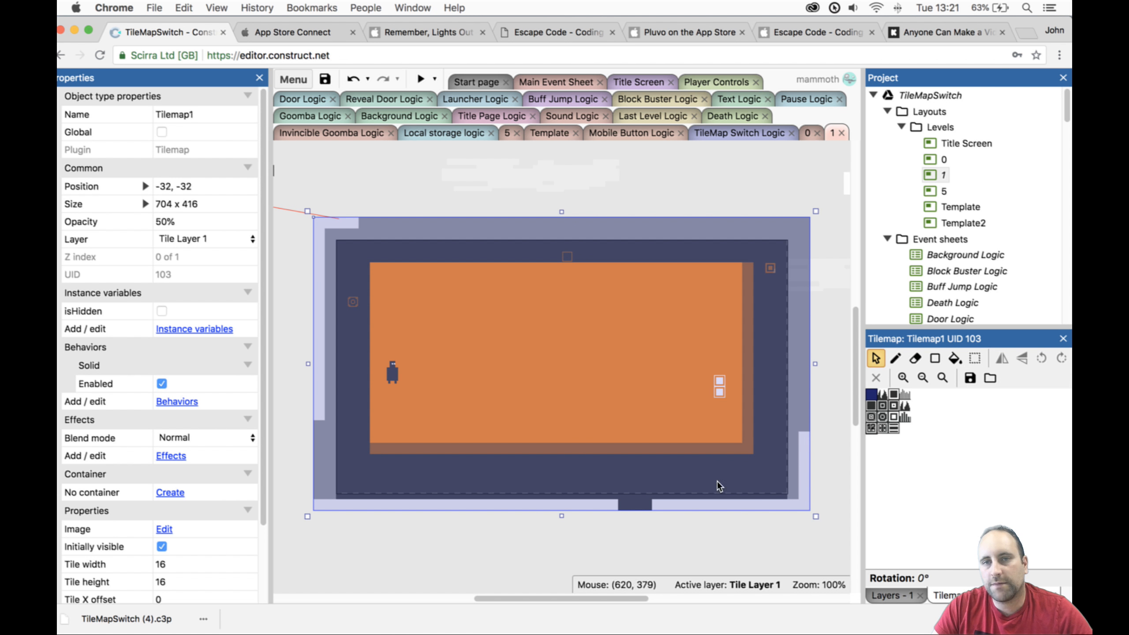
{"action": "key", "text": "Down"}
{"action": "key", "text": "Up"}
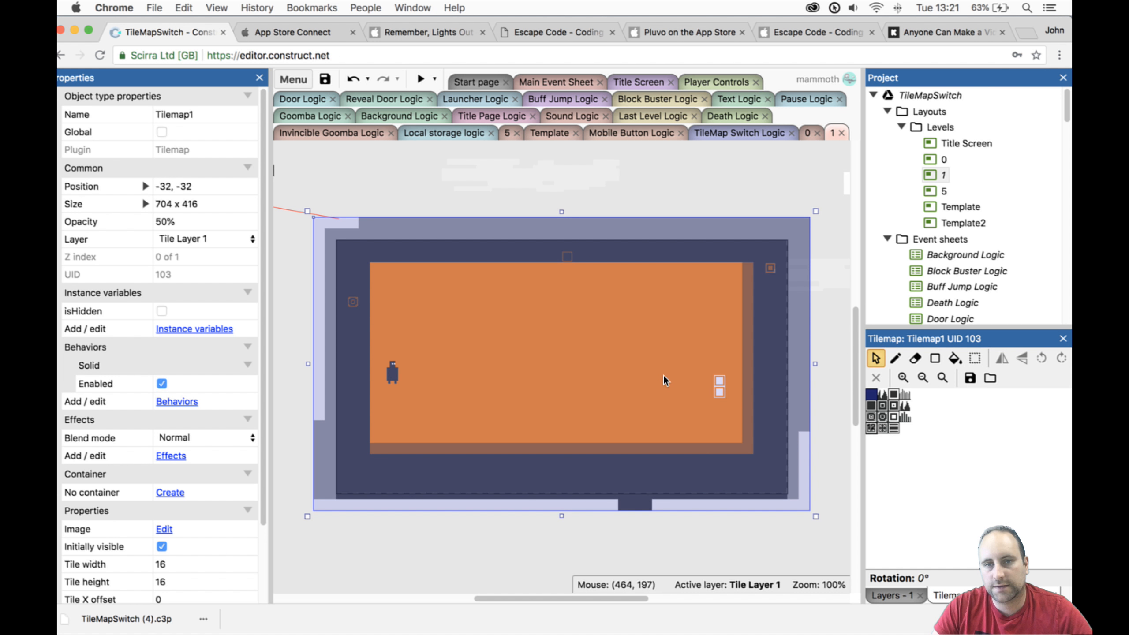
{"action": "key", "text": "Down"}
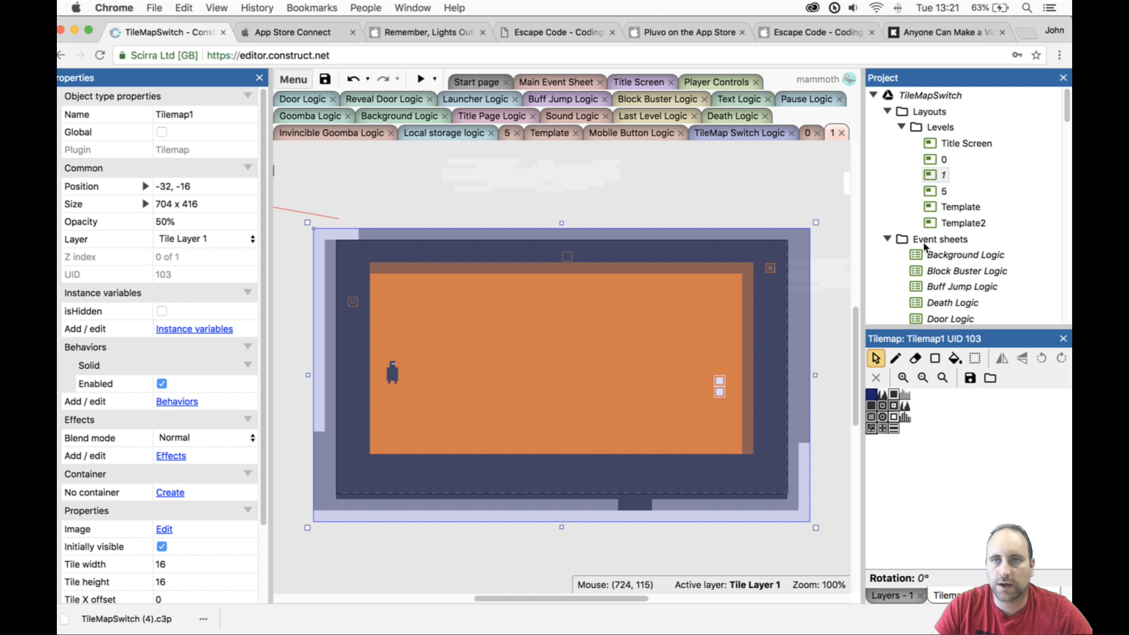
Make Tile Layer 1 visible in layout 0 and check the position of its Tilemap1.
{"action": "left_click", "coordinate": [806, 134]}
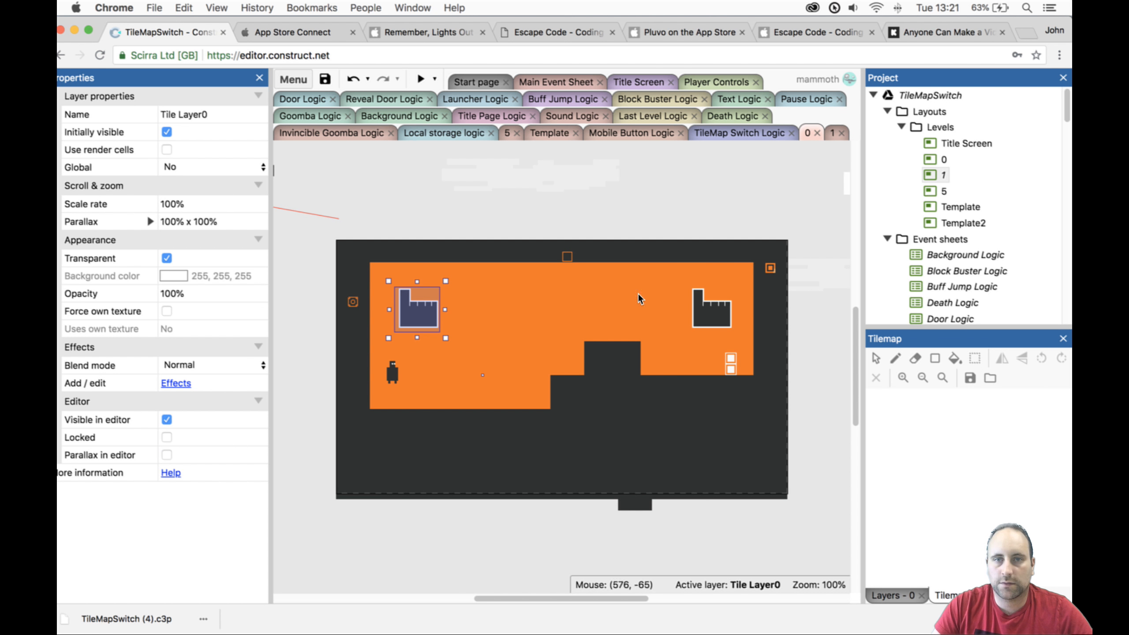
{"action": "left_click", "coordinate": [891, 594]}
{"action": "left_click", "coordinate": [899, 389]}
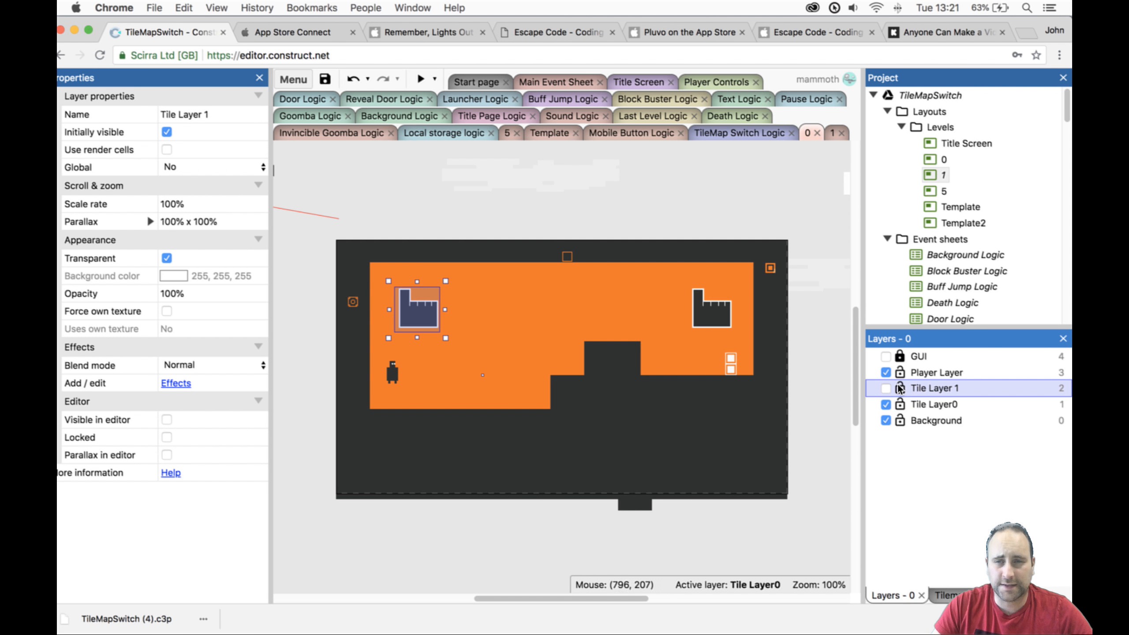
{"action": "left_click", "coordinate": [886, 388]}
{"action": "left_click", "coordinate": [604, 343]}
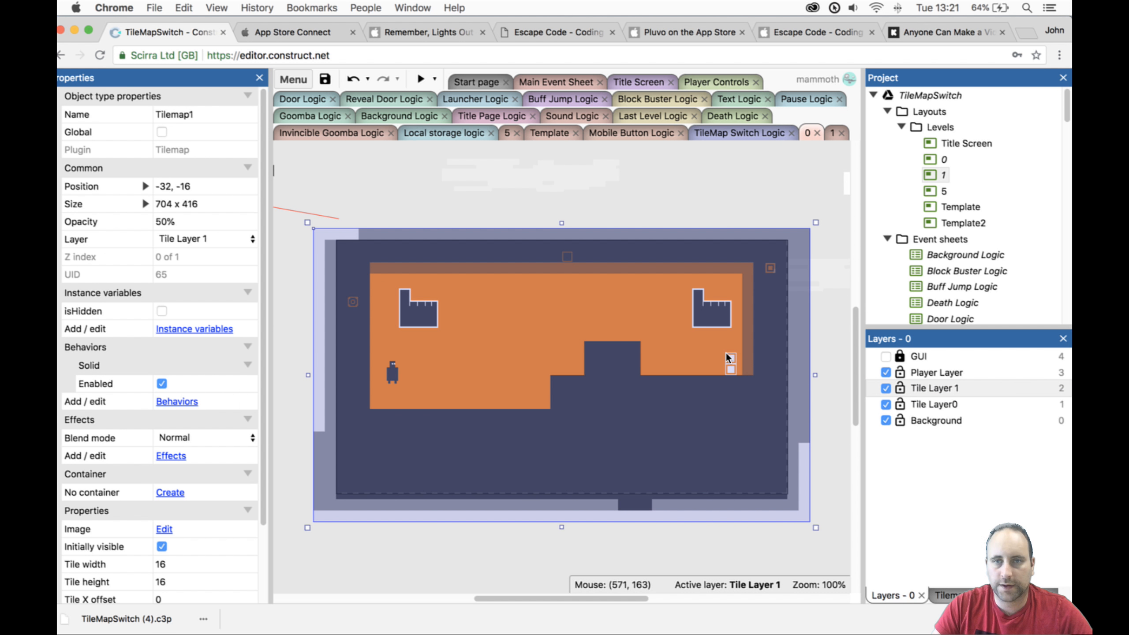
{"action": "left_click", "coordinate": [741, 181]}
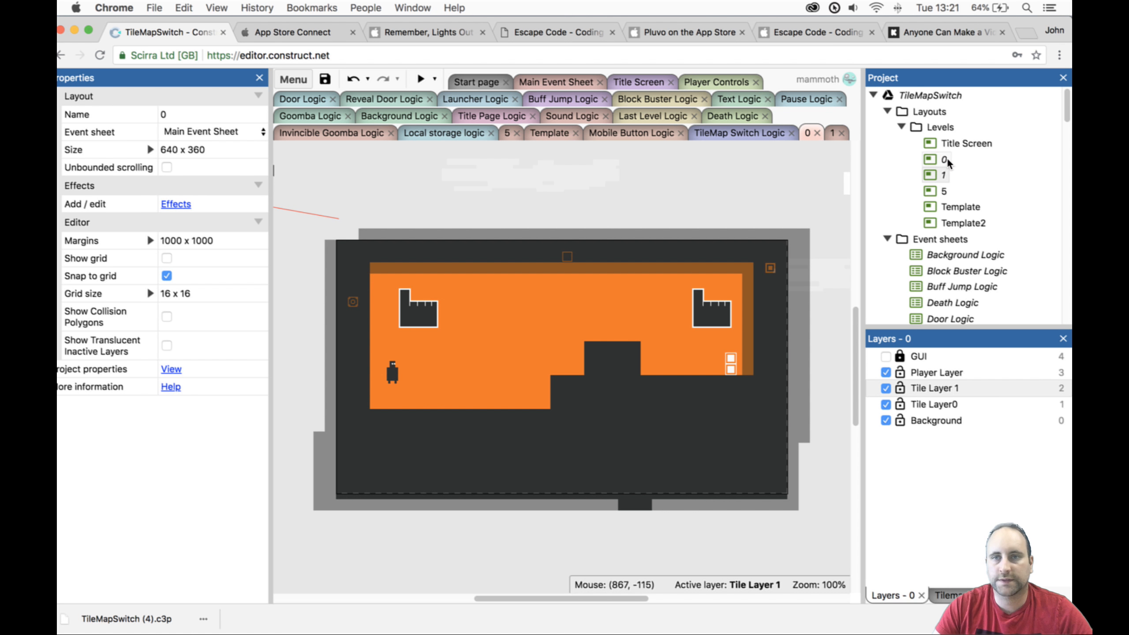
Return to layout 1 and lock and hide Tile Layer 1, with Tile Layer0 as the active layer.
{"action": "left_click", "coordinate": [827, 133]}
{"action": "left_click", "coordinate": [720, 202]}
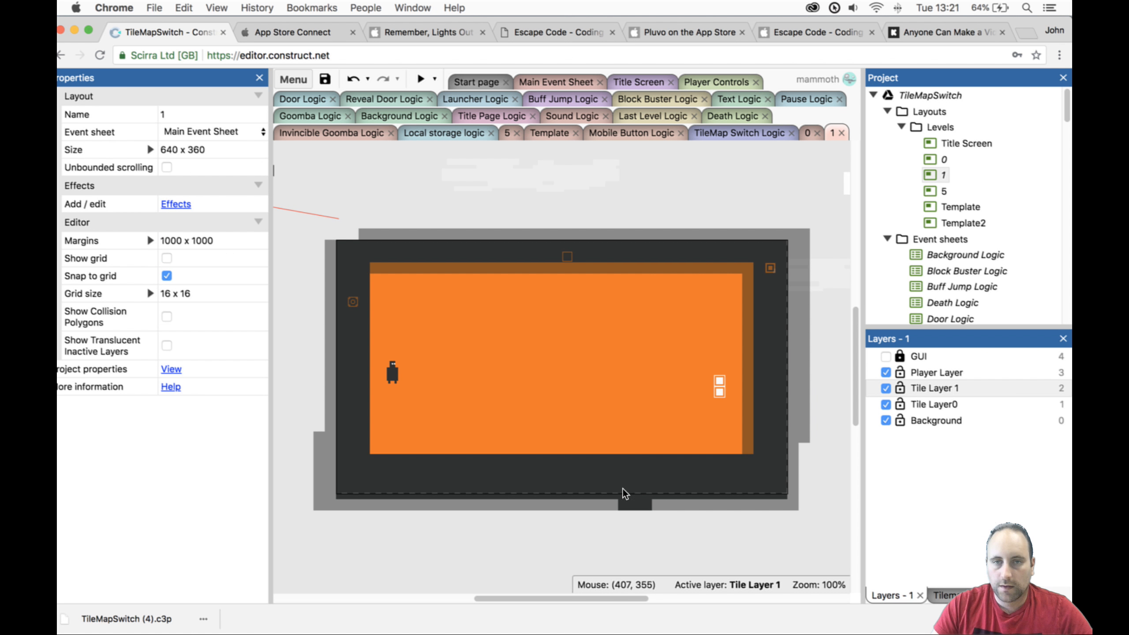
{"action": "left_click", "coordinate": [632, 444]}
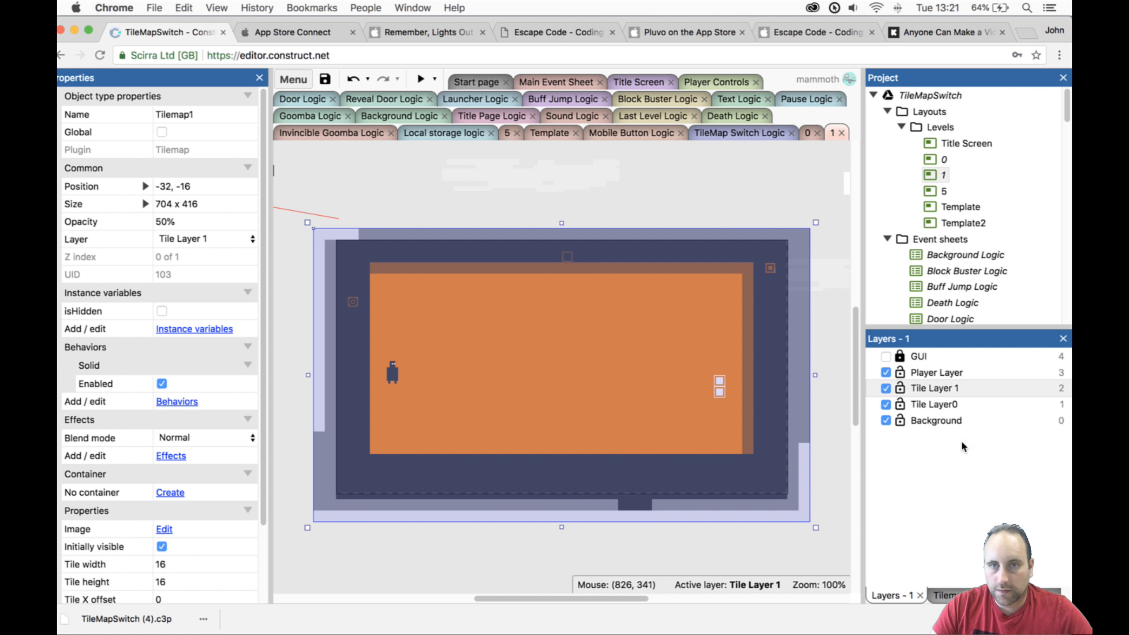
{"action": "left_click", "coordinate": [954, 404]}
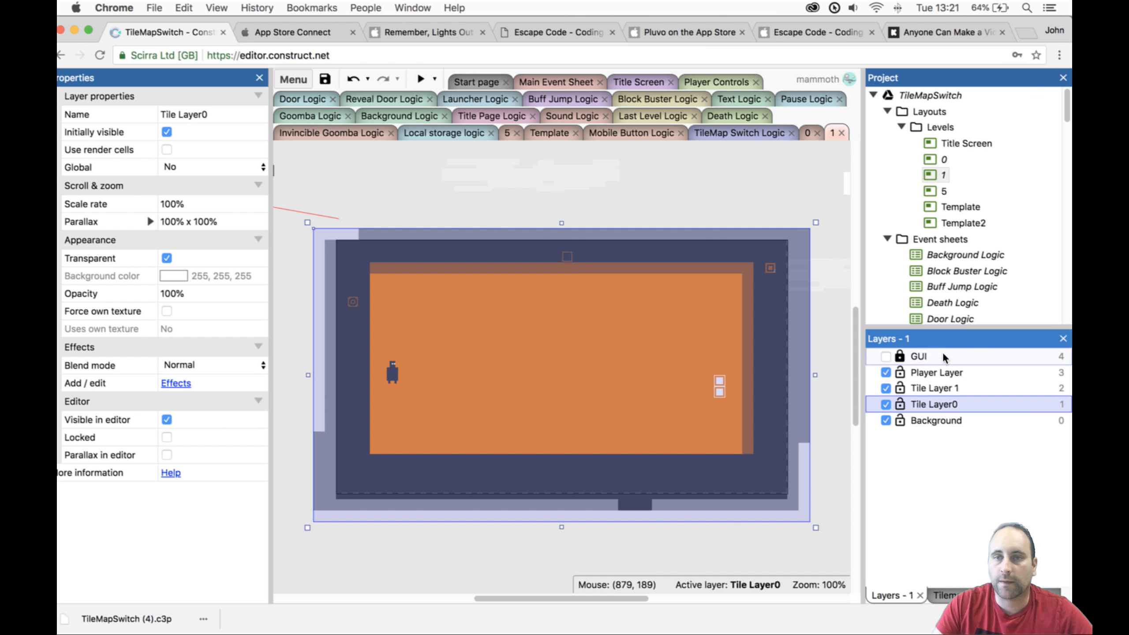
{"action": "scroll", "coordinate": [947, 229], "scroll_direction": "down", "scroll_amount": 10}
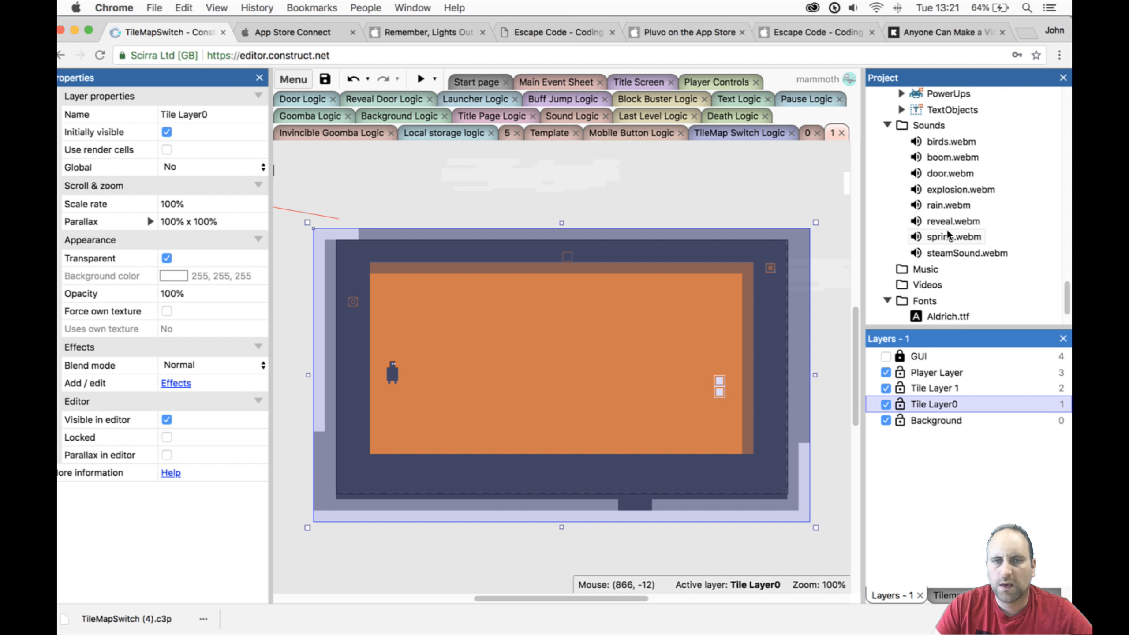
{"action": "left_click", "coordinate": [900, 388]}
{"action": "left_click", "coordinate": [886, 387]}
Draw two solid floor blocks on Tilemap0 under the player and the door, leaving a central pit about eight tiles wide.
{"action": "left_click", "coordinate": [821, 519]}
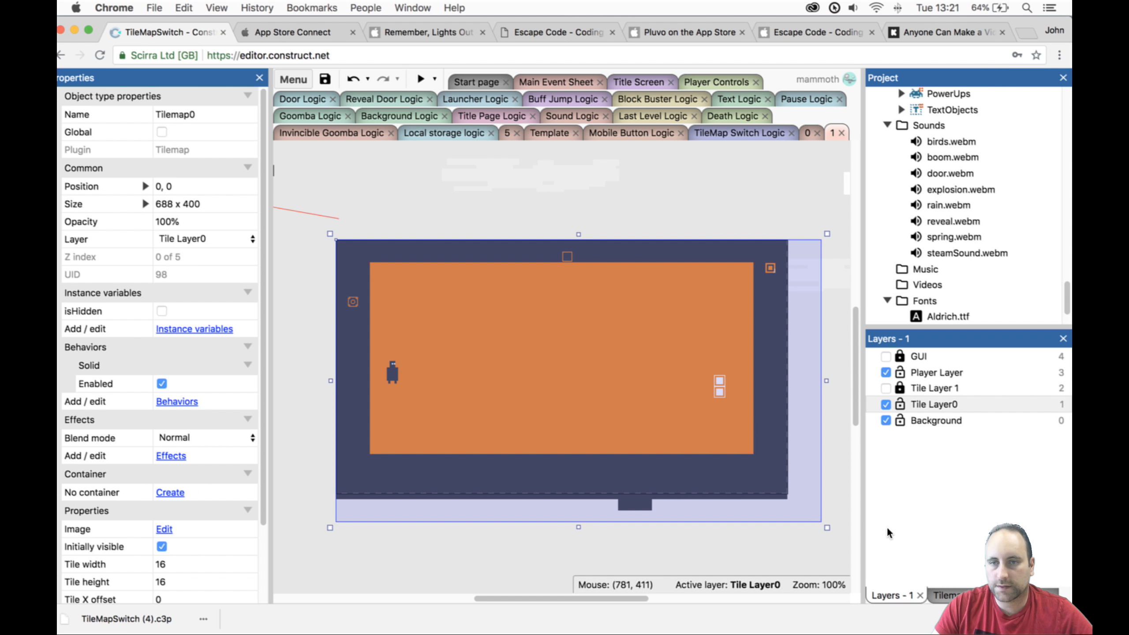
{"action": "left_click", "coordinate": [955, 595]}
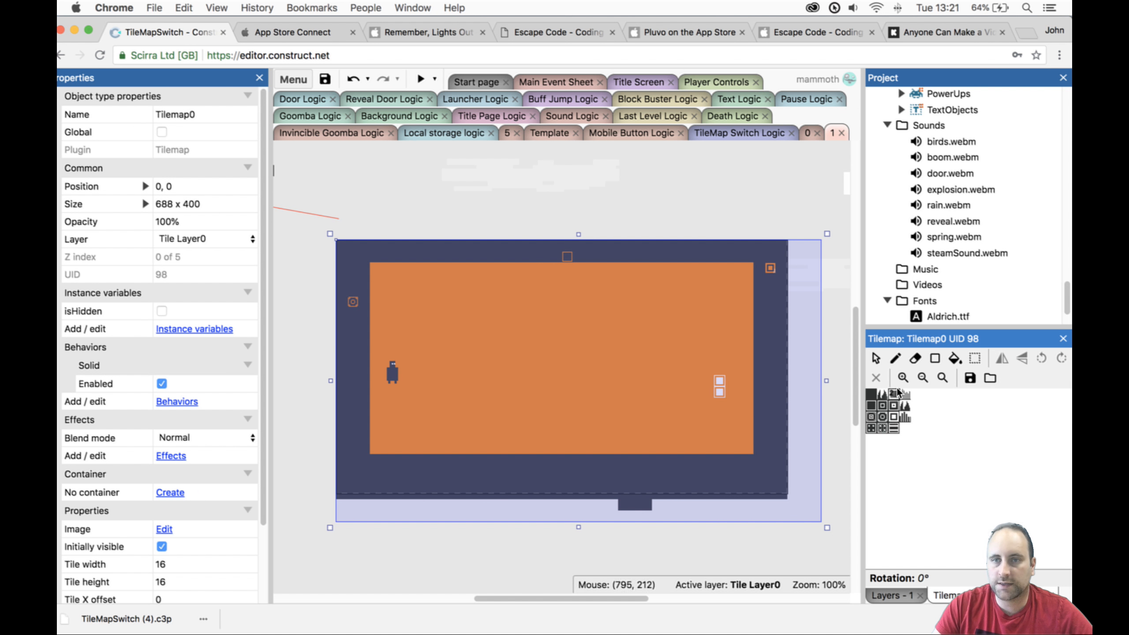
{"action": "left_click", "coordinate": [873, 394]}
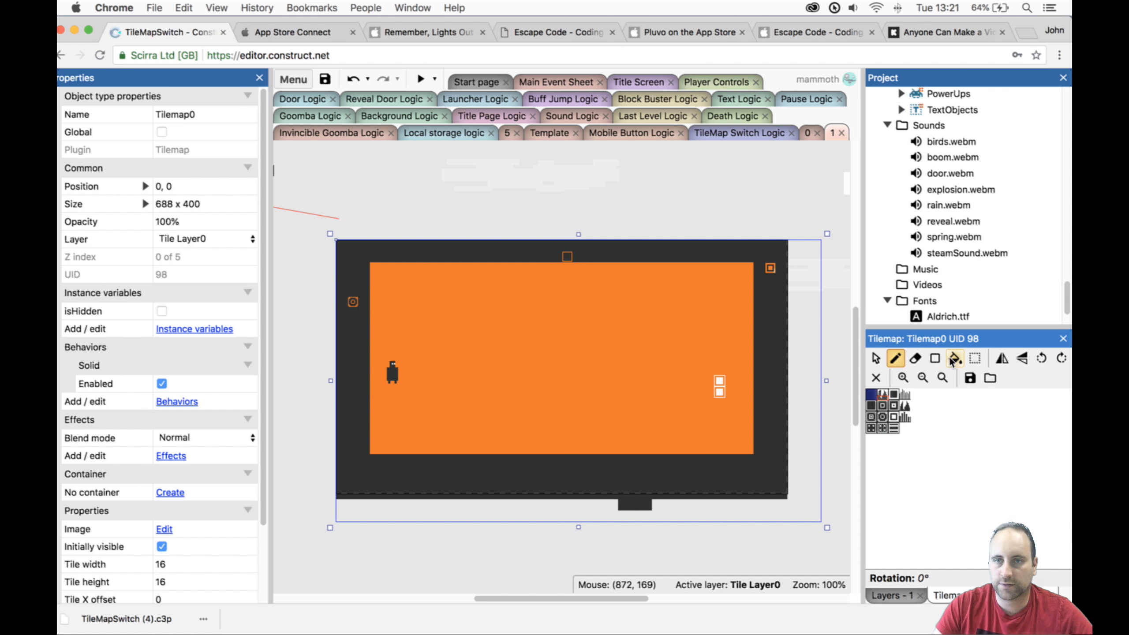
{"action": "left_click", "coordinate": [935, 358]}
{"action": "left_click_drag", "start_coordinate": [376, 399], "coordinate": [516, 451]}
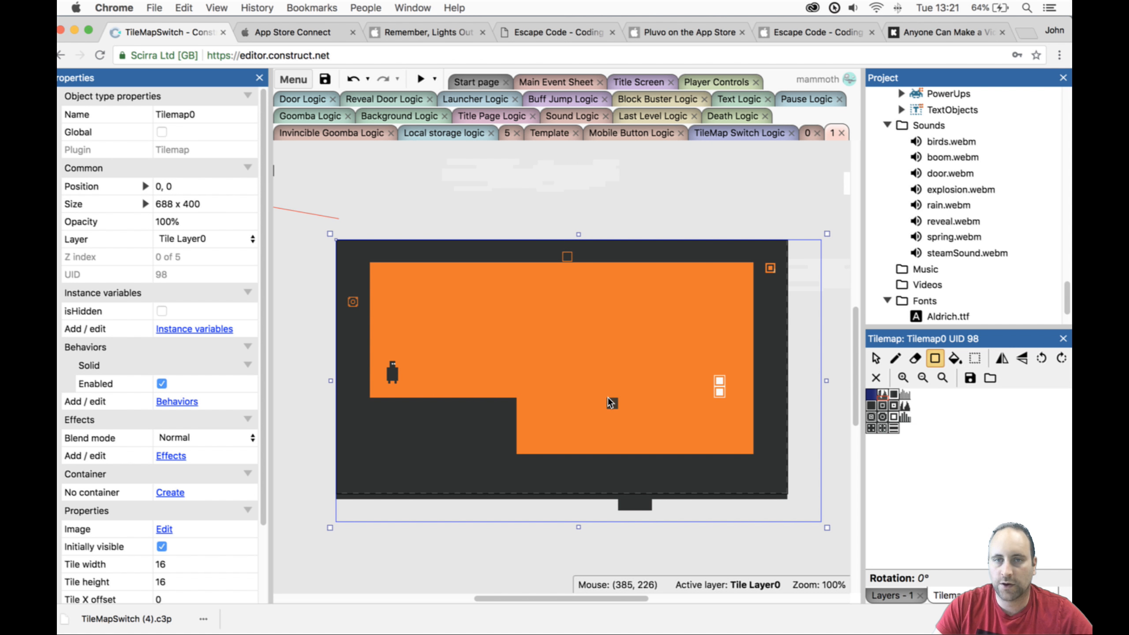
{"action": "left_click_drag", "start_coordinate": [609, 399], "coordinate": [752, 454]}
Draw spike tiles across the full width of the pit's bottom on Tilemap0.
{"action": "left_click", "coordinate": [882, 394]}
{"action": "left_click", "coordinate": [900, 360]}
{"action": "left_click", "coordinate": [914, 358]}
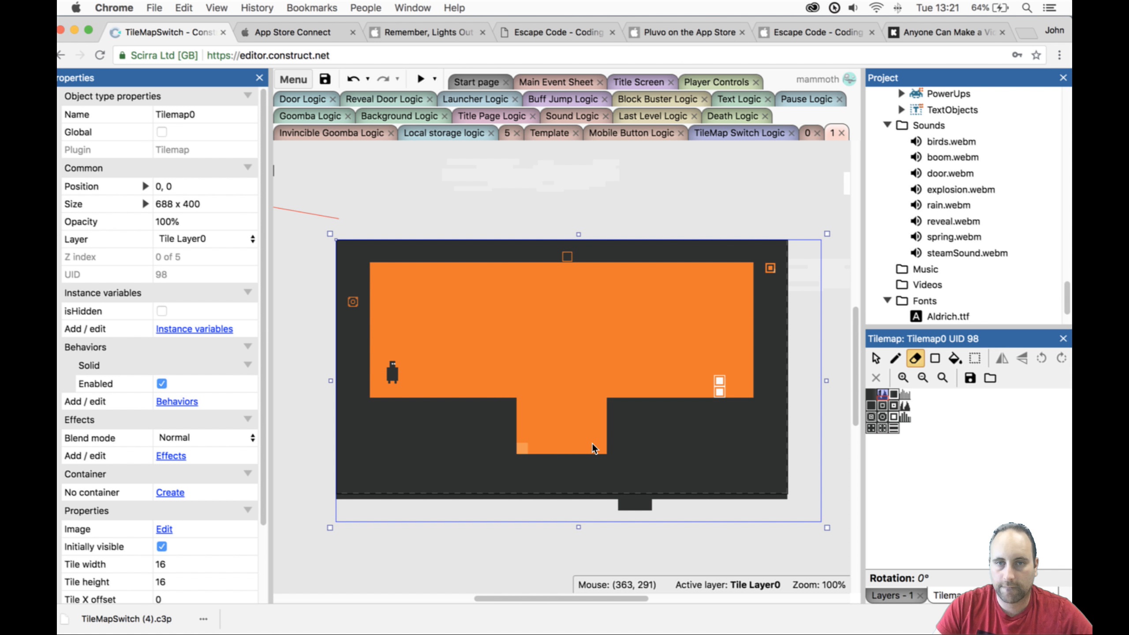
{"action": "left_click", "coordinate": [935, 358]}
{"action": "left_click_drag", "start_coordinate": [526, 447], "coordinate": [600, 453]}
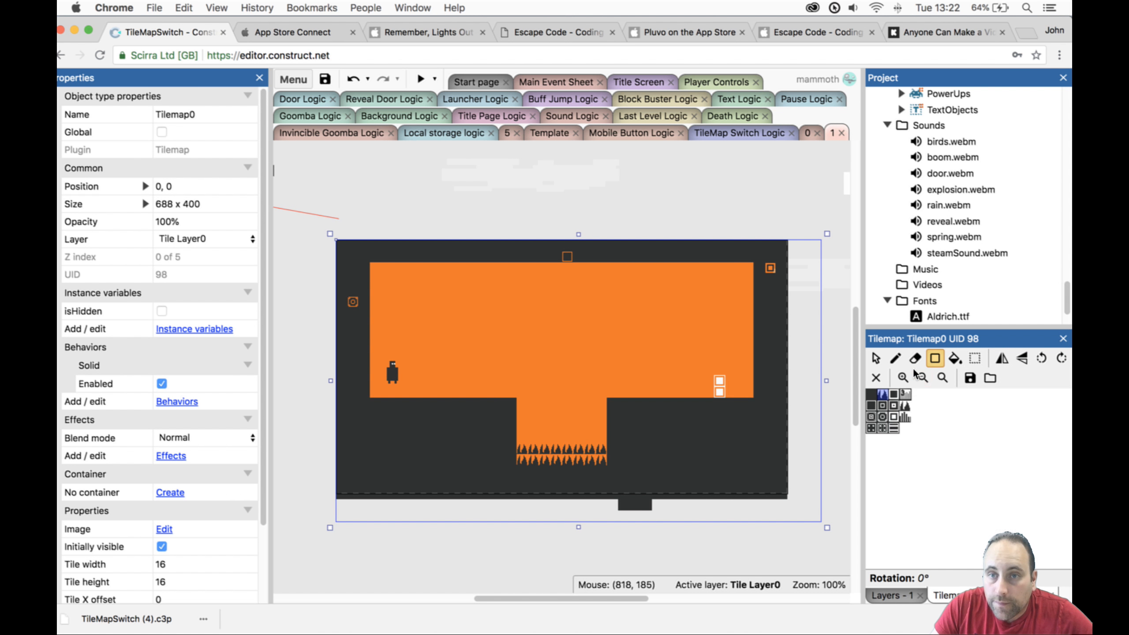
Replace the extra lower row of spikes with solid tiles, keeping a single spike row in the pit.
{"action": "left_click", "coordinate": [895, 358]}
{"action": "left_click", "coordinate": [871, 394]}
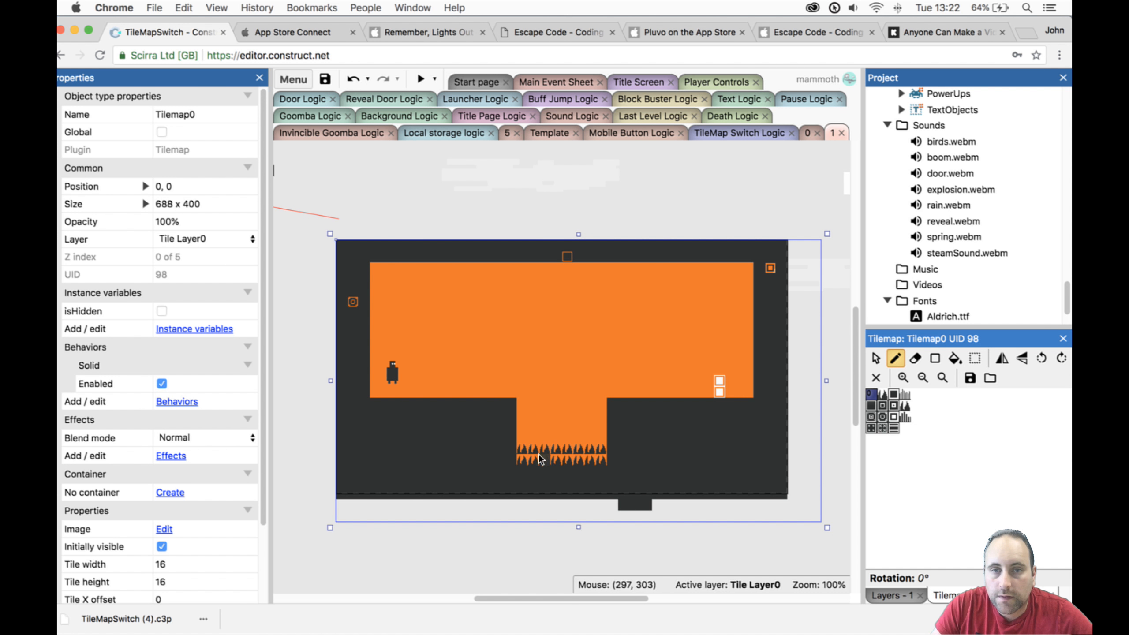
{"action": "left_click", "coordinate": [522, 458]}
{"action": "left_click", "coordinate": [599, 459]}
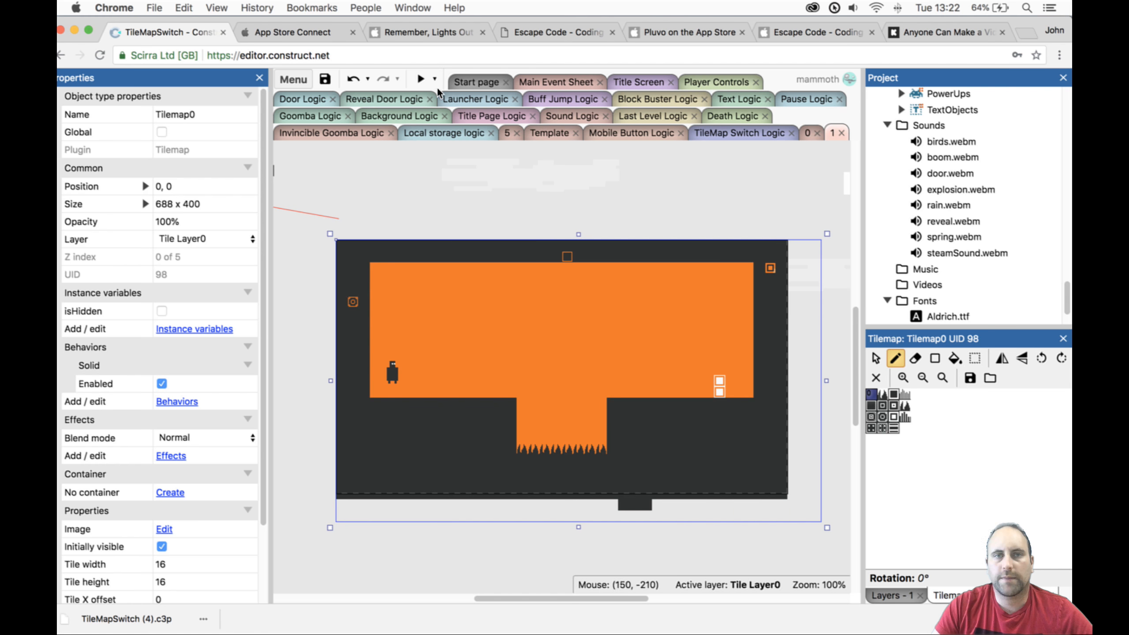
Preview level 1, test moving right and jumping over the pit, and close the preview.
{"action": "left_click", "coordinate": [419, 79]}
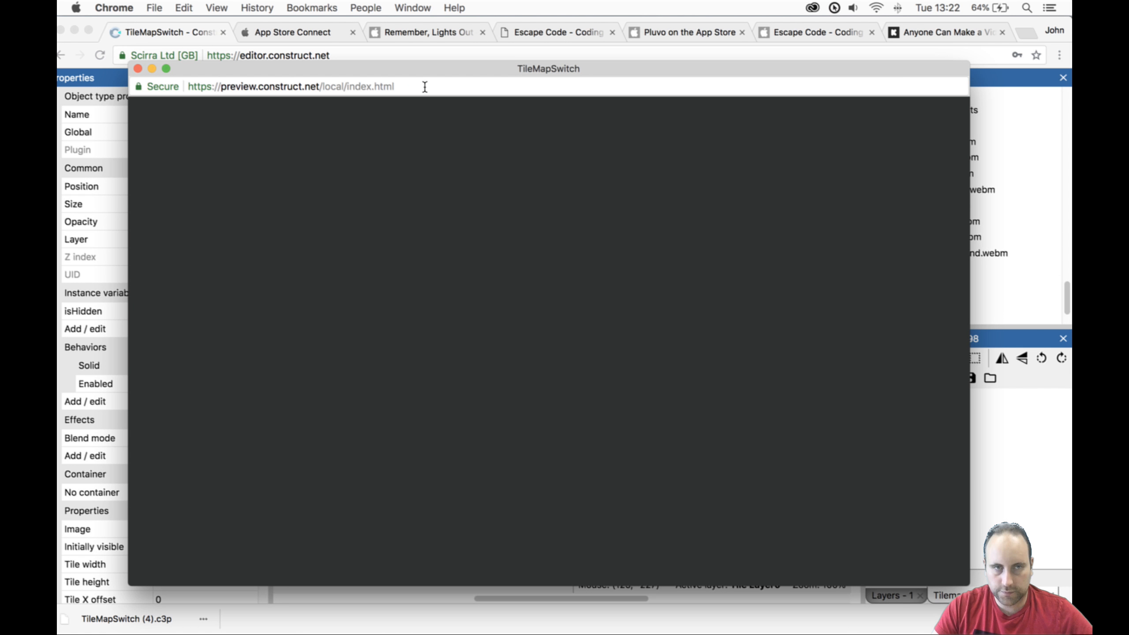
{"action": "key", "text": "Right"}
{"action": "key", "text": "Up"}
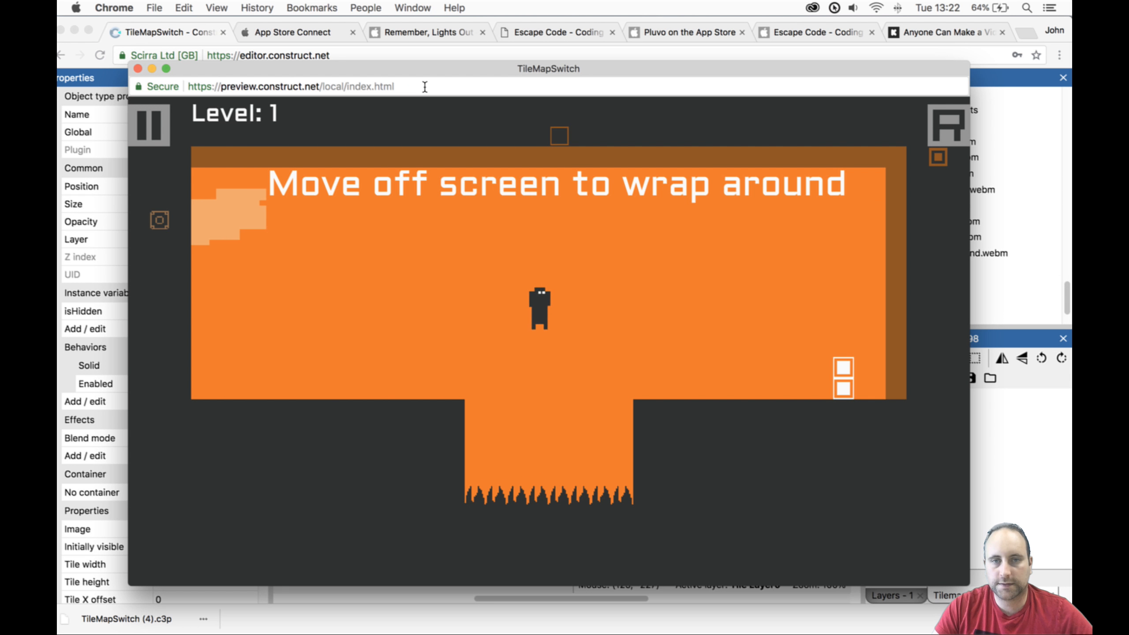
{"action": "left_click", "coordinate": [140, 67]}
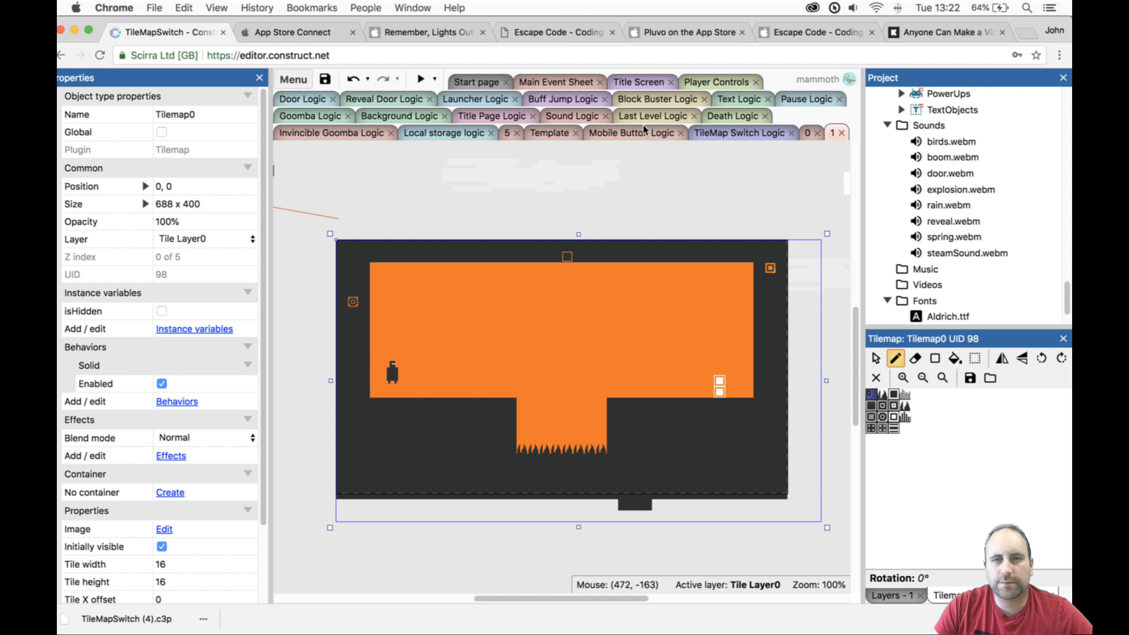
Open the Text Logic event sheet and examine the message events for the individual levels.
{"action": "left_click", "coordinate": [519, 117]}
{"action": "scroll", "coordinate": [992, 187], "scroll_direction": "up", "scroll_amount": 10}
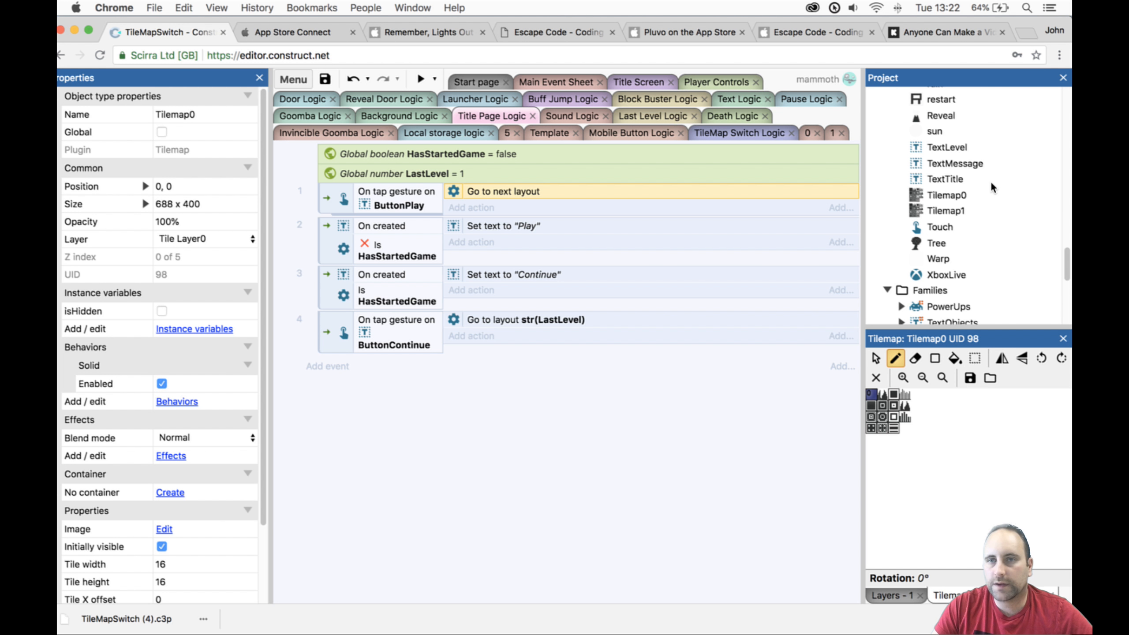
{"action": "scroll", "coordinate": [992, 187], "scroll_direction": "down", "scroll_amount": 10}
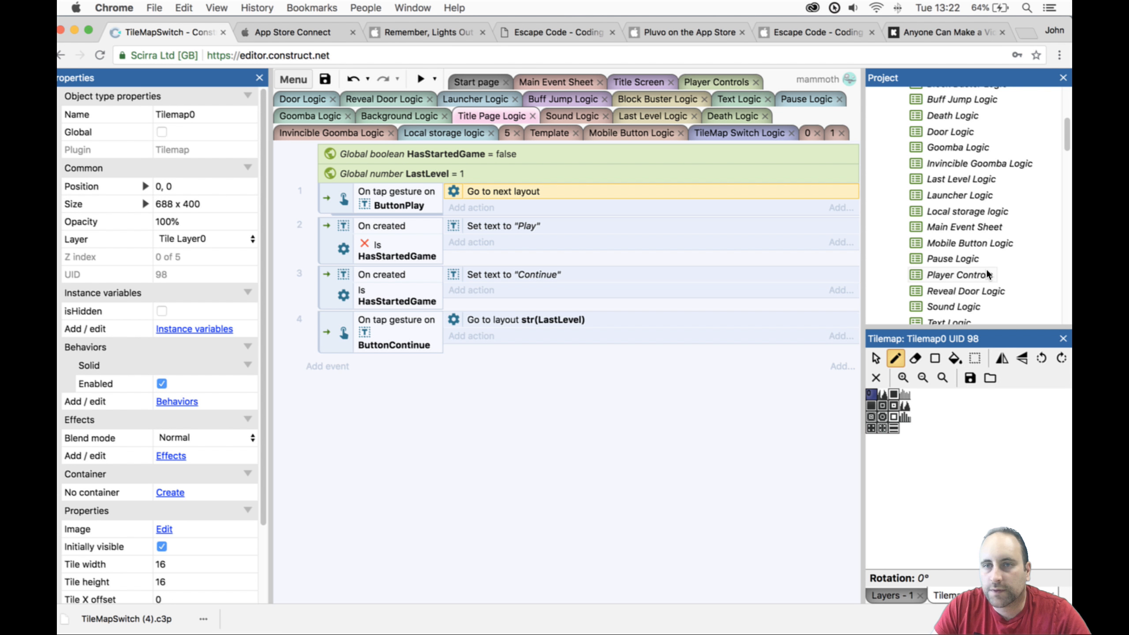
{"action": "scroll", "coordinate": [986, 278], "scroll_direction": "down", "scroll_amount": 1}
{"action": "scroll", "coordinate": [984, 280], "scroll_direction": "down", "scroll_amount": 1}
{"action": "double_click", "coordinate": [959, 311]}
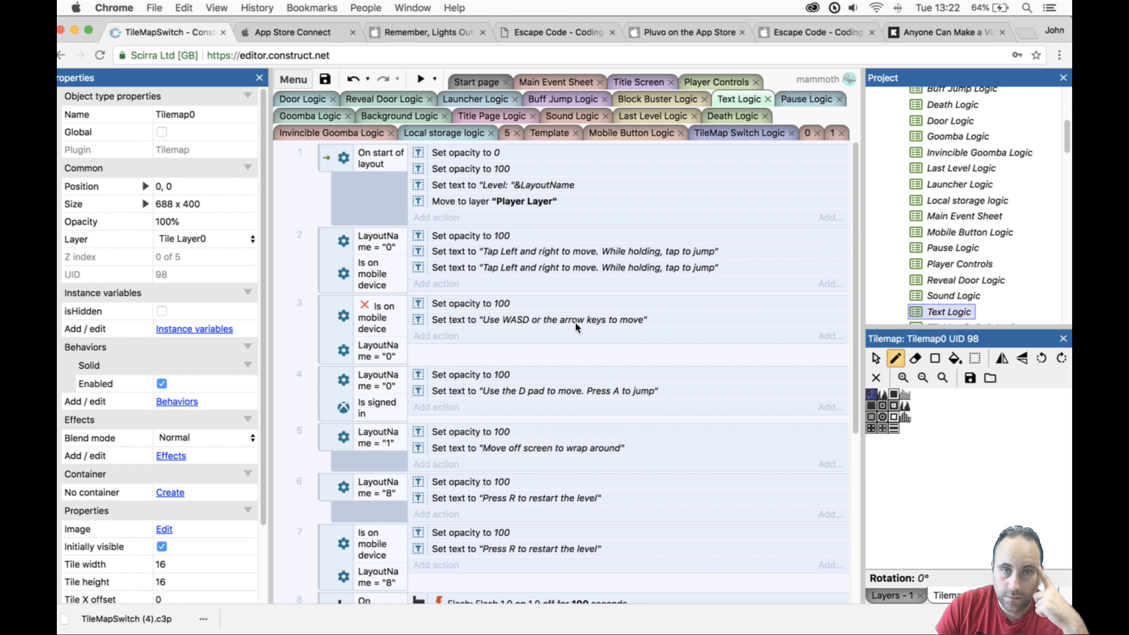
{"action": "scroll", "coordinate": [575, 322], "scroll_direction": "down", "scroll_amount": 1}
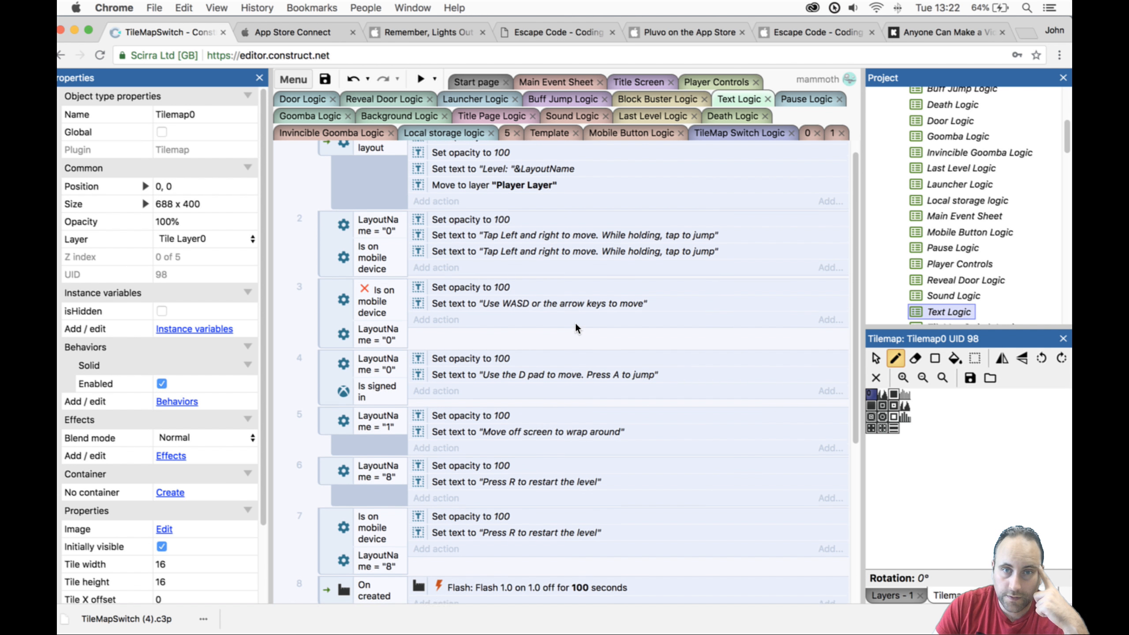
Replace the message text shown for layout "1" with an empty string "".
{"action": "double_click", "coordinate": [566, 423]}
{"action": "key", "text": "BackSpace"}
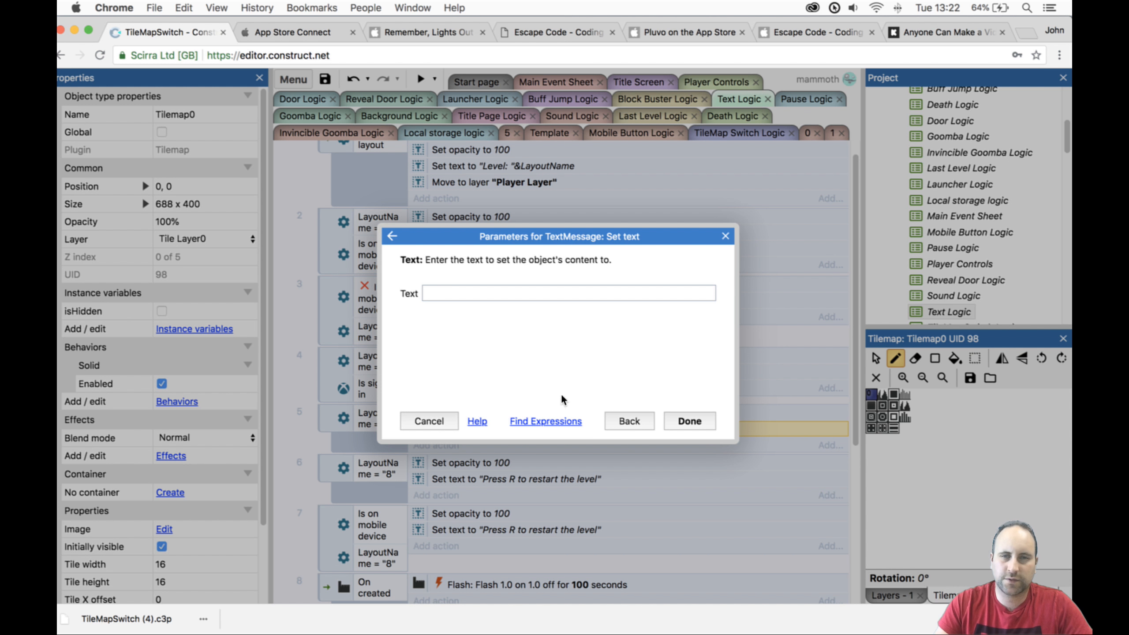
{"action": "type", "text": "\"\""}
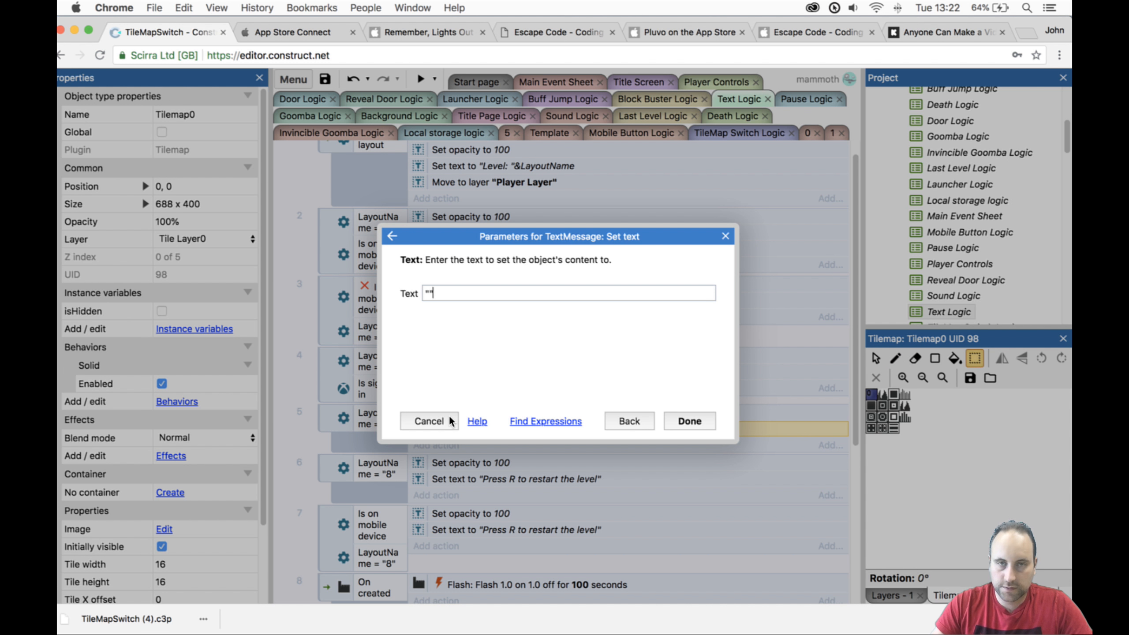
{"action": "key", "text": "Return"}
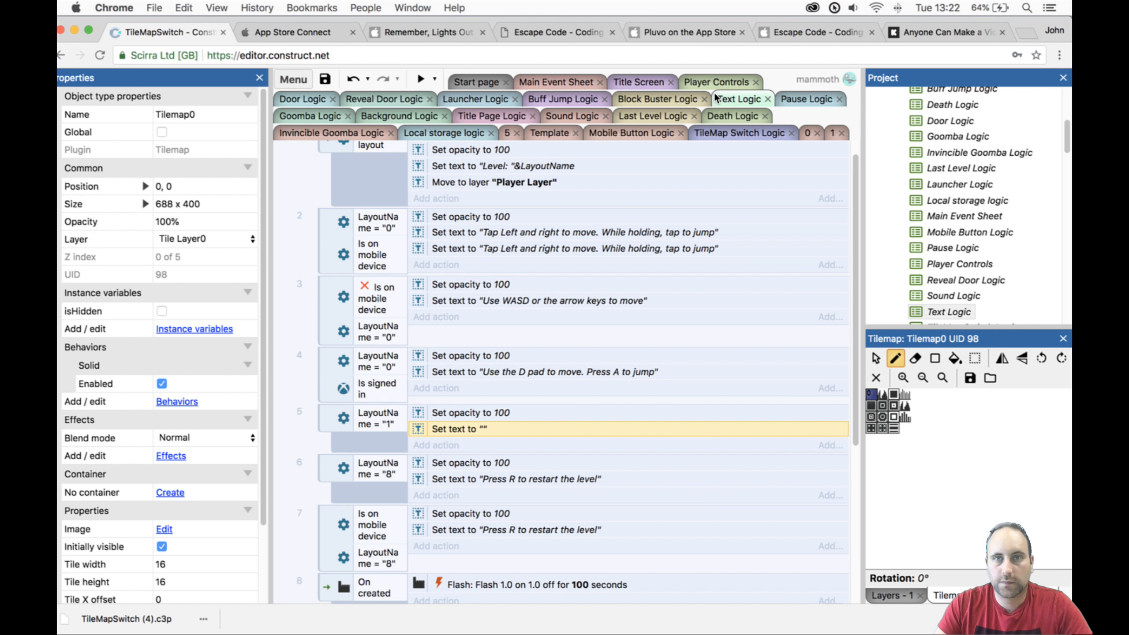
In layout 1, place a death sprite over the base of the pit's spikes, about 176 x 48 at 319, 320.
{"action": "left_click", "coordinate": [711, 133]}
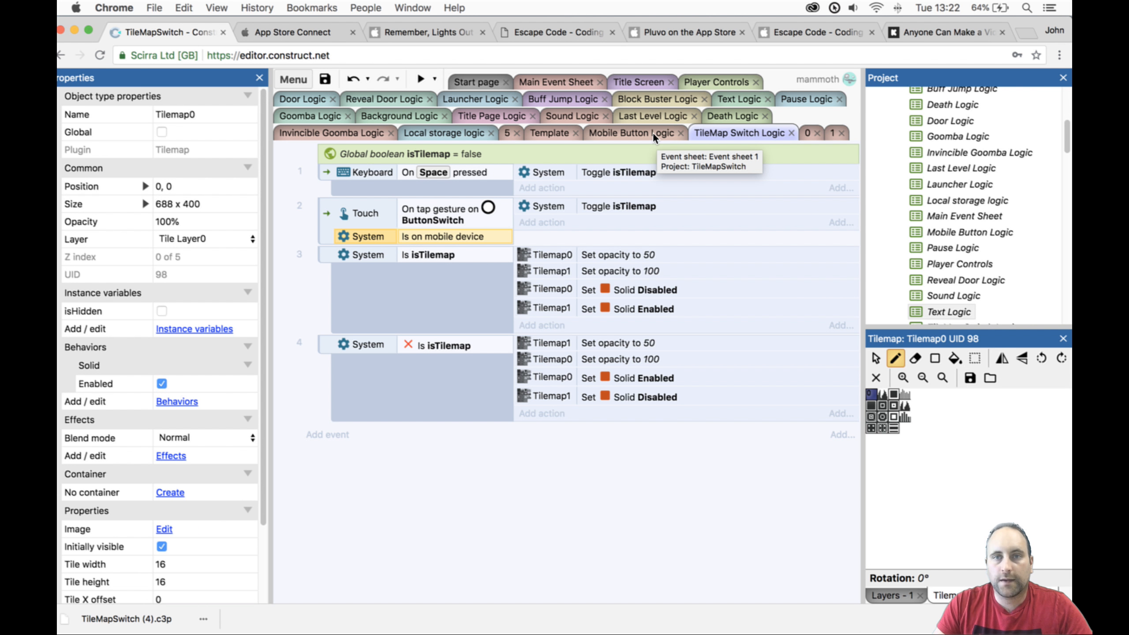
{"action": "left_click", "coordinate": [834, 132]}
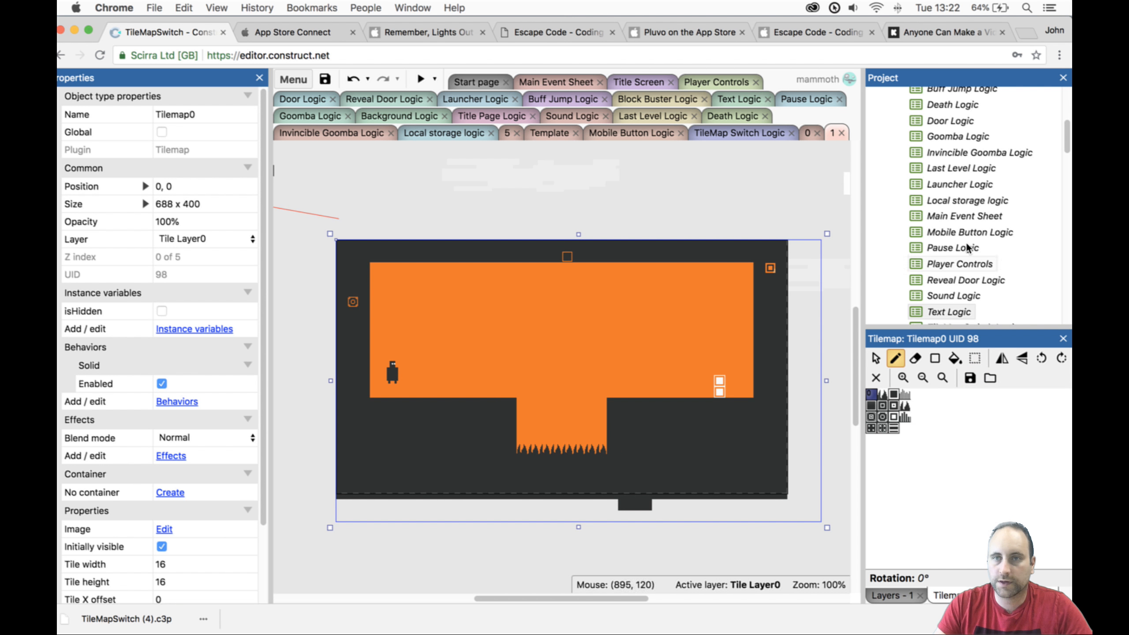
{"action": "scroll", "coordinate": [973, 246], "scroll_direction": "down", "scroll_amount": 10}
{"action": "scroll", "coordinate": [973, 245], "scroll_direction": "up", "scroll_amount": 6}
{"action": "scroll", "coordinate": [971, 249], "scroll_direction": "up", "scroll_amount": 5}
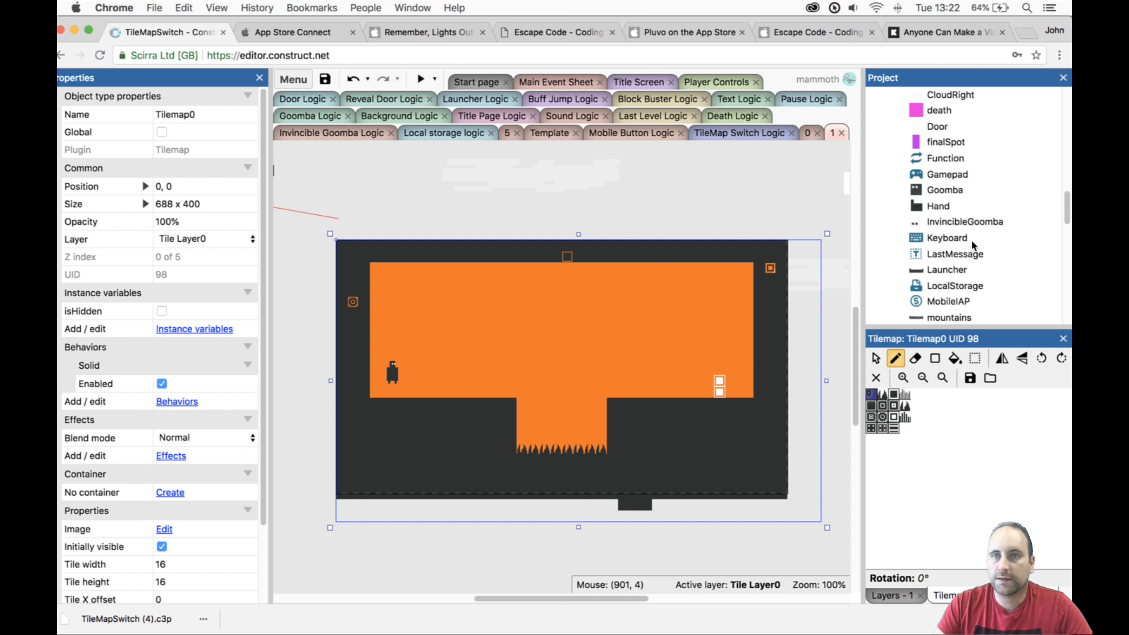
{"action": "left_click_drag", "start_coordinate": [939, 110], "coordinate": [585, 419]}
{"action": "left_click_drag", "start_coordinate": [586, 419], "coordinate": [623, 472]}
{"action": "left_click", "coordinate": [939, 110]}
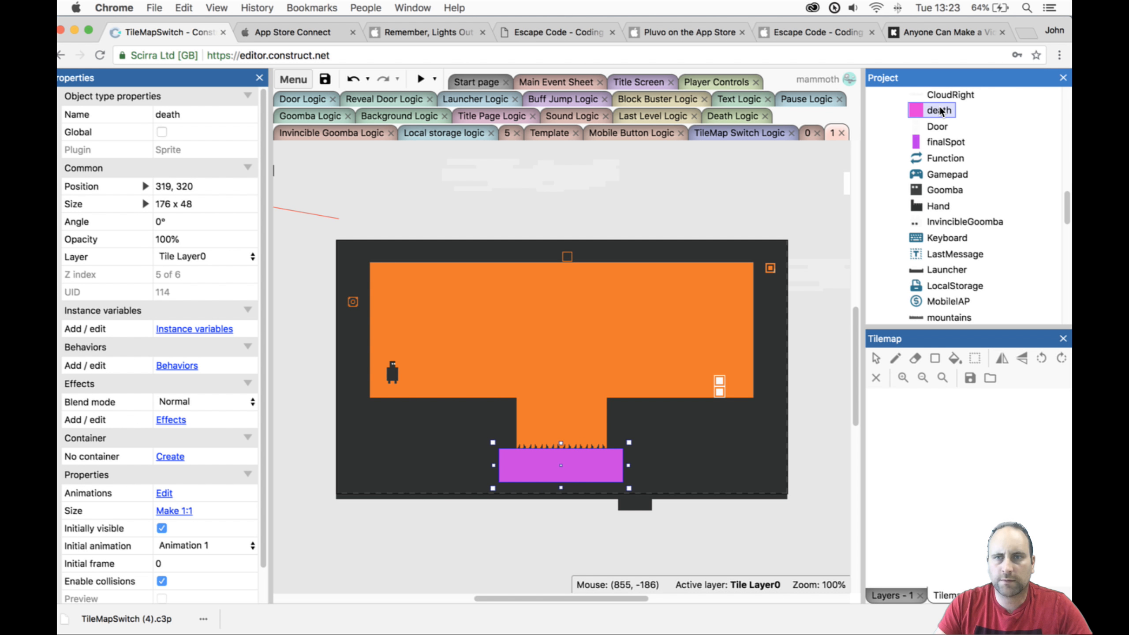
Set the death sprite's opacity to 10%, then preview level 1 and close the preview.
{"action": "left_click", "coordinate": [185, 245]}
{"action": "type", "text": "10"}
{"action": "key", "text": "Tab"}
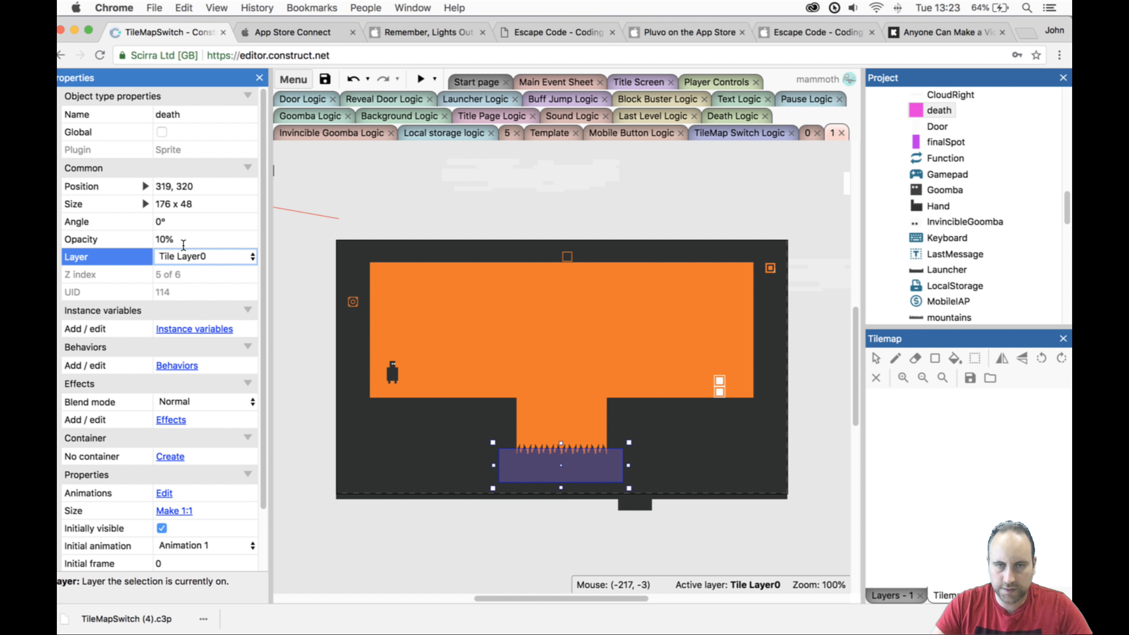
{"action": "left_click", "coordinate": [838, 391]}
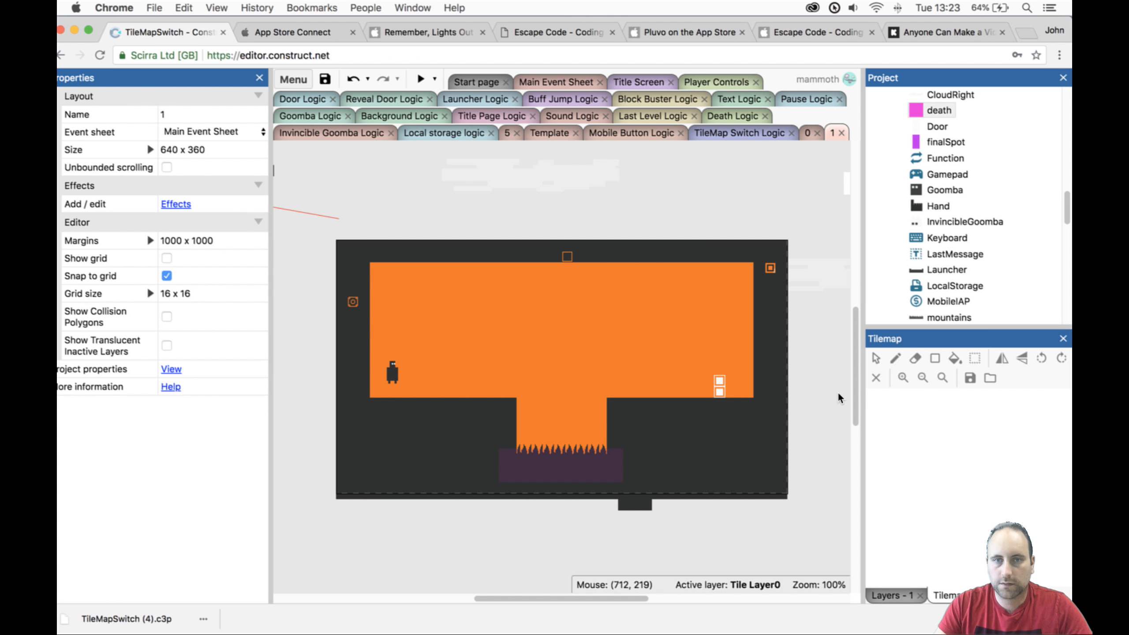
{"action": "left_click", "coordinate": [423, 79]}
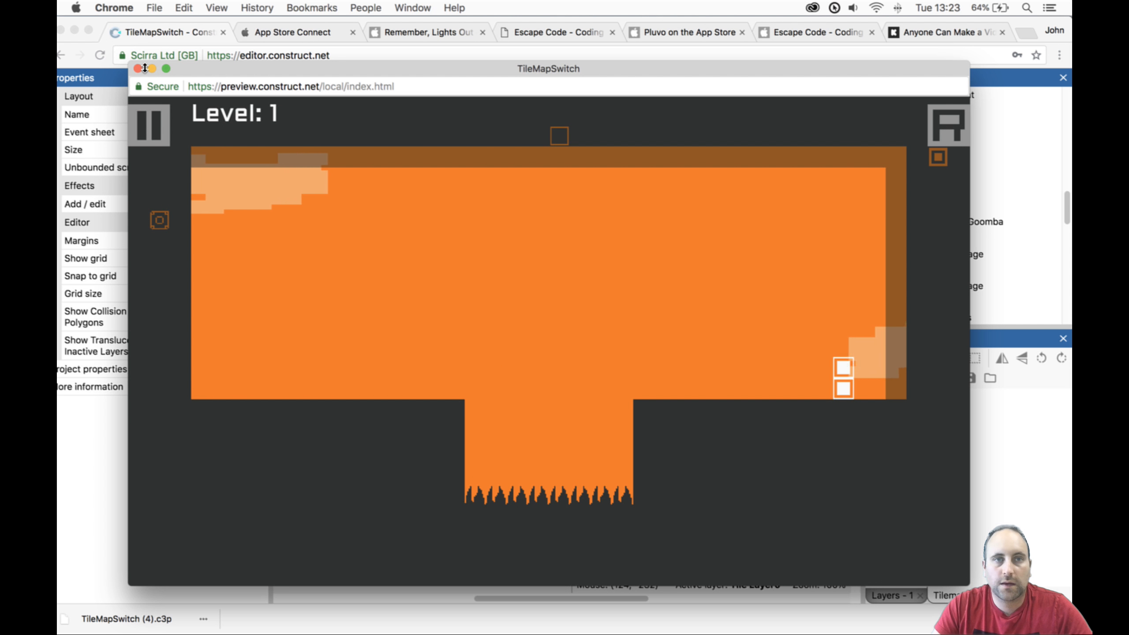
{"action": "left_click", "coordinate": [114, 21]}
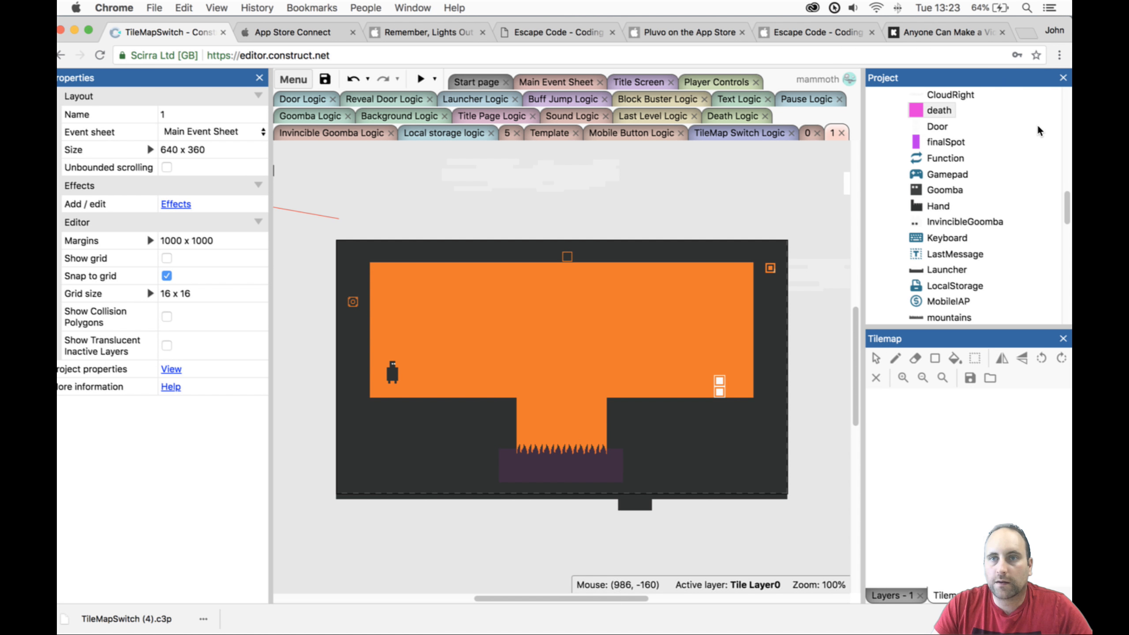
Delete the Template2 layout from the project.
{"action": "scroll", "coordinate": [975, 144], "scroll_direction": "up", "scroll_amount": 15}
{"action": "scroll", "coordinate": [956, 171], "scroll_direction": "down", "scroll_amount": 1}
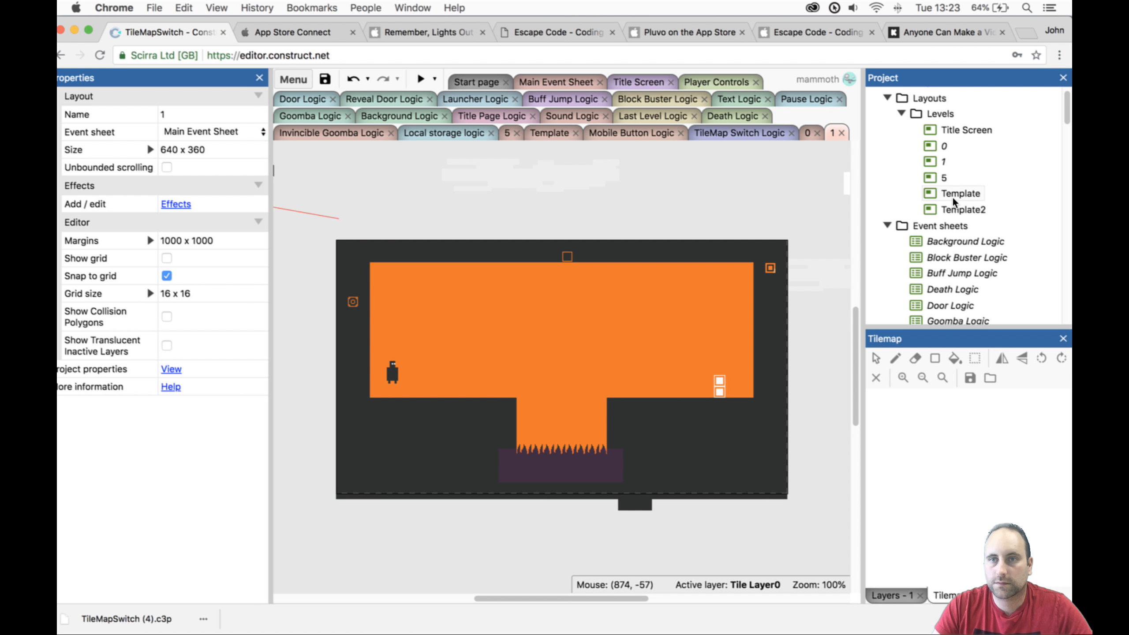
{"action": "left_click", "coordinate": [960, 209]}
{"action": "key", "text": "Delete"}
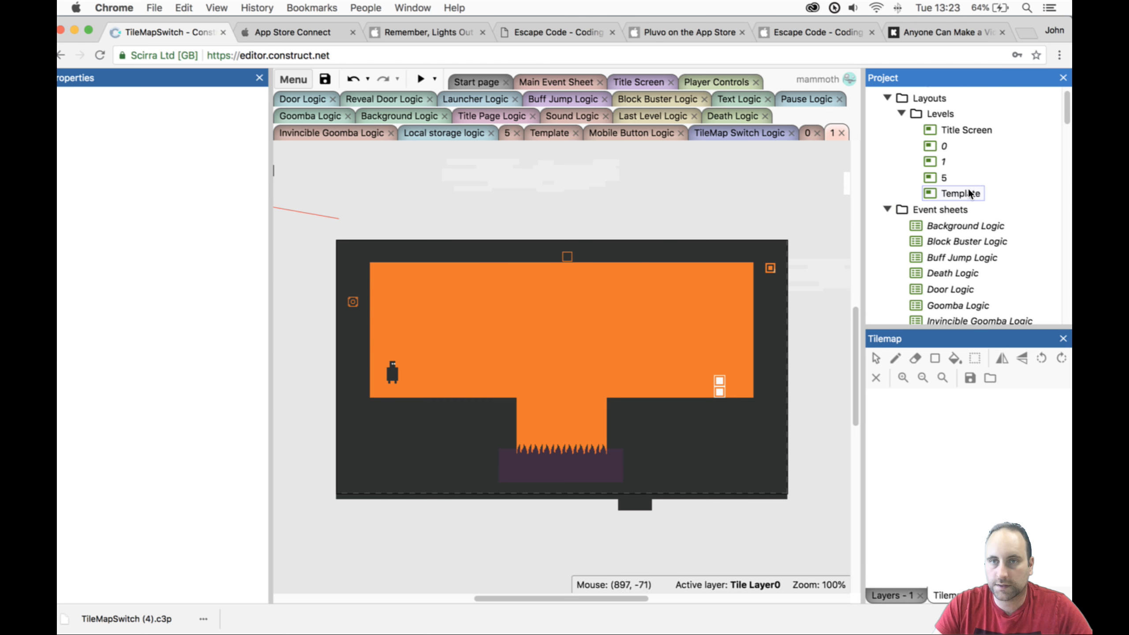
Open the Template layout and check its tile layers, temporarily showing Tile Layer 1 and selecting its tilemap.
{"action": "double_click", "coordinate": [970, 194]}
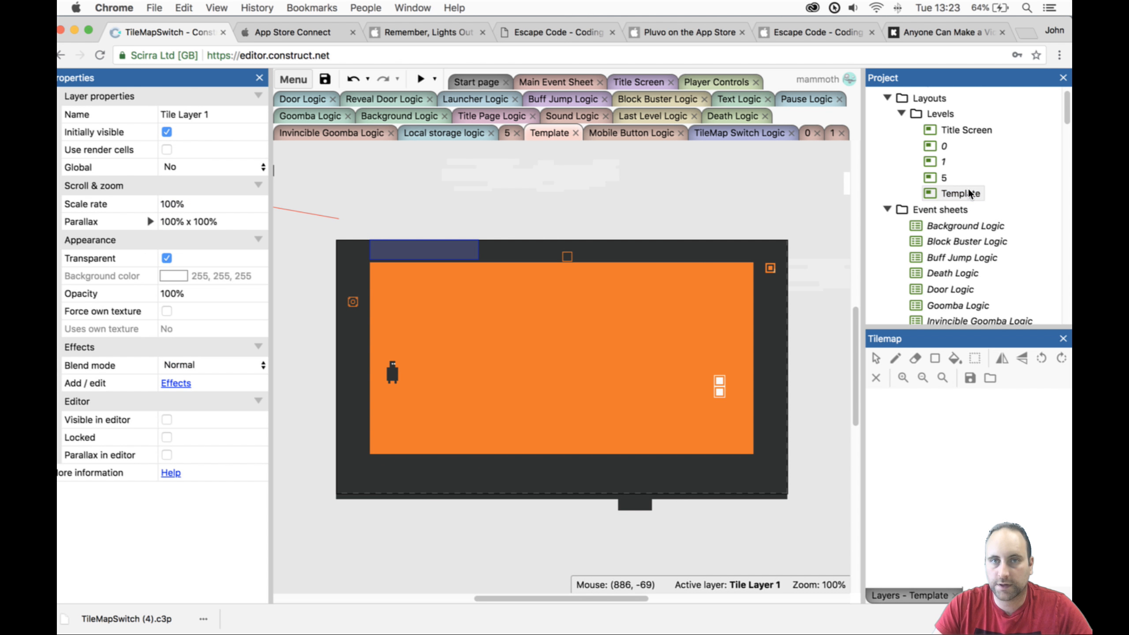
{"action": "left_click", "coordinate": [746, 302]}
{"action": "left_click", "coordinate": [889, 582]}
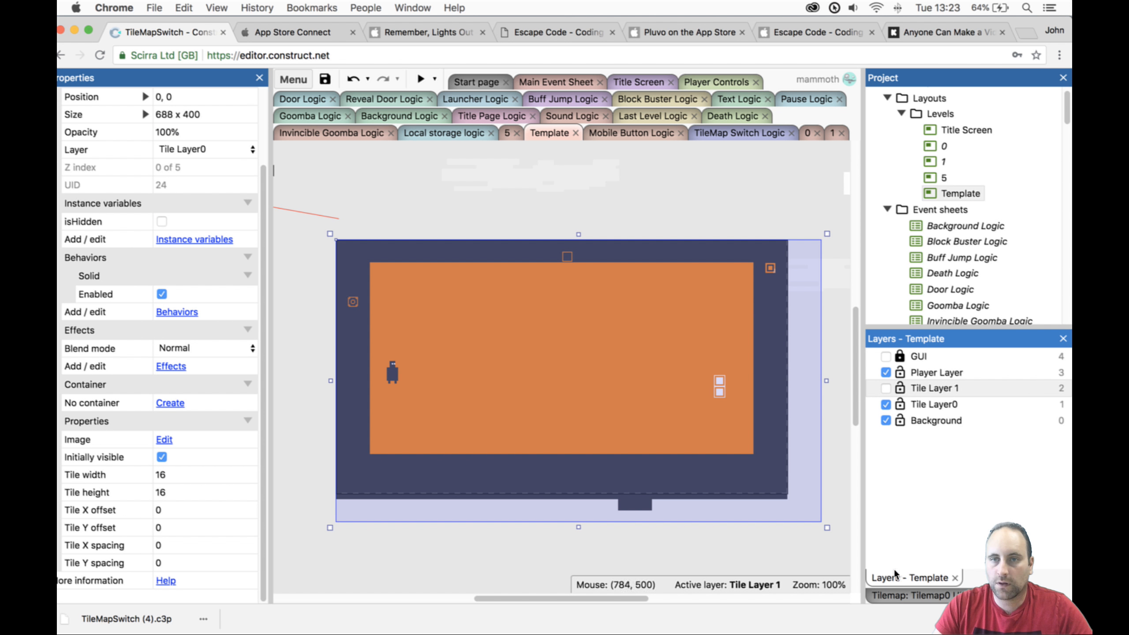
{"action": "left_click", "coordinate": [934, 390]}
{"action": "left_click", "coordinate": [934, 400]}
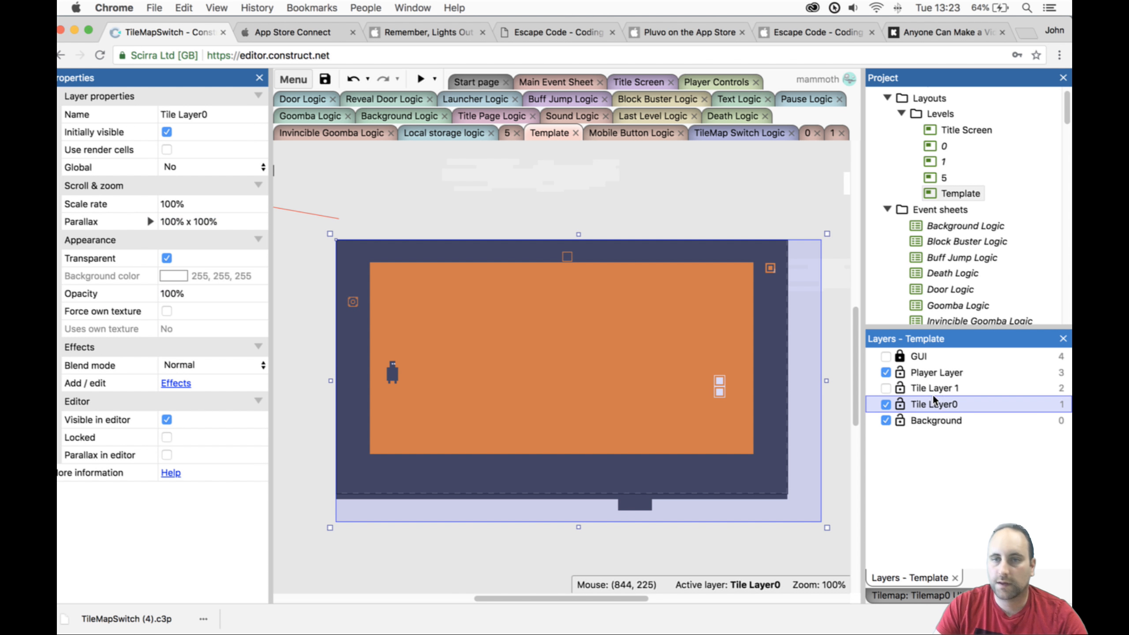
{"action": "left_click", "coordinate": [889, 387]}
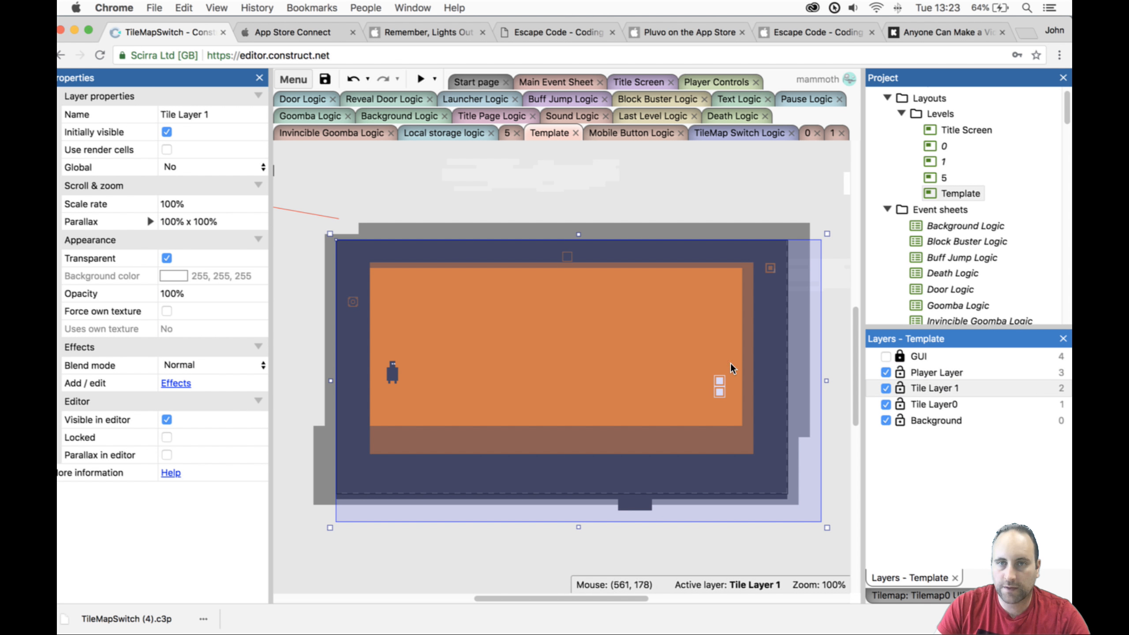
{"action": "left_click", "coordinate": [660, 369]}
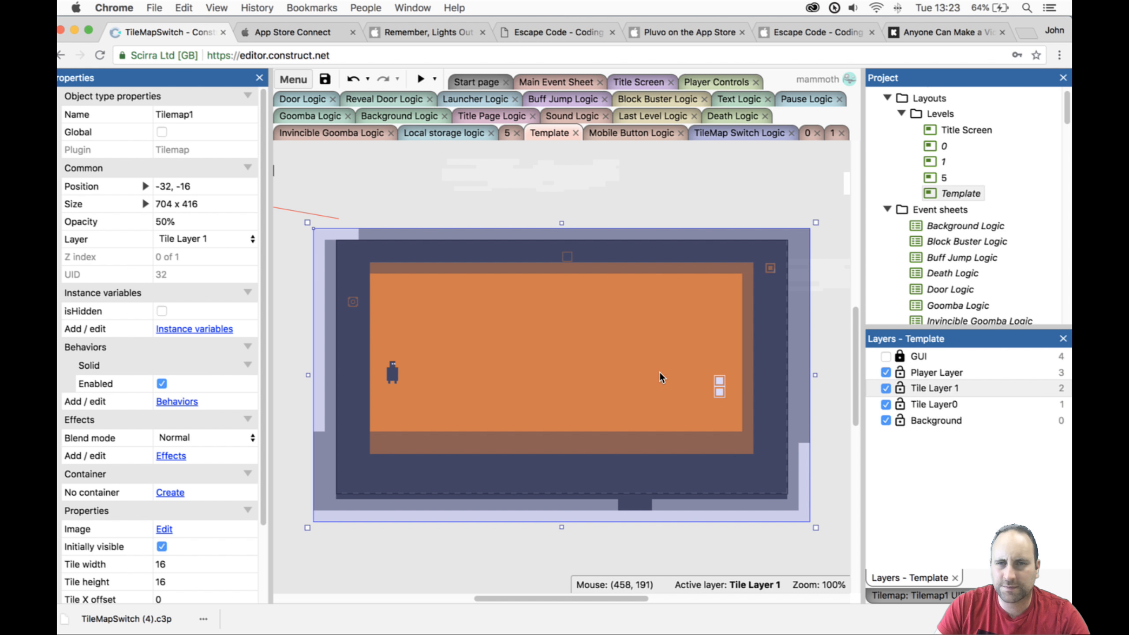
{"action": "left_click", "coordinate": [886, 387]}
Place a death sprite above the Template layout's play area, at about 484, -64.
{"action": "scroll", "coordinate": [957, 294], "scroll_direction": "down", "scroll_amount": 10}
{"action": "scroll", "coordinate": [952, 267], "scroll_direction": "up", "scroll_amount": 4}
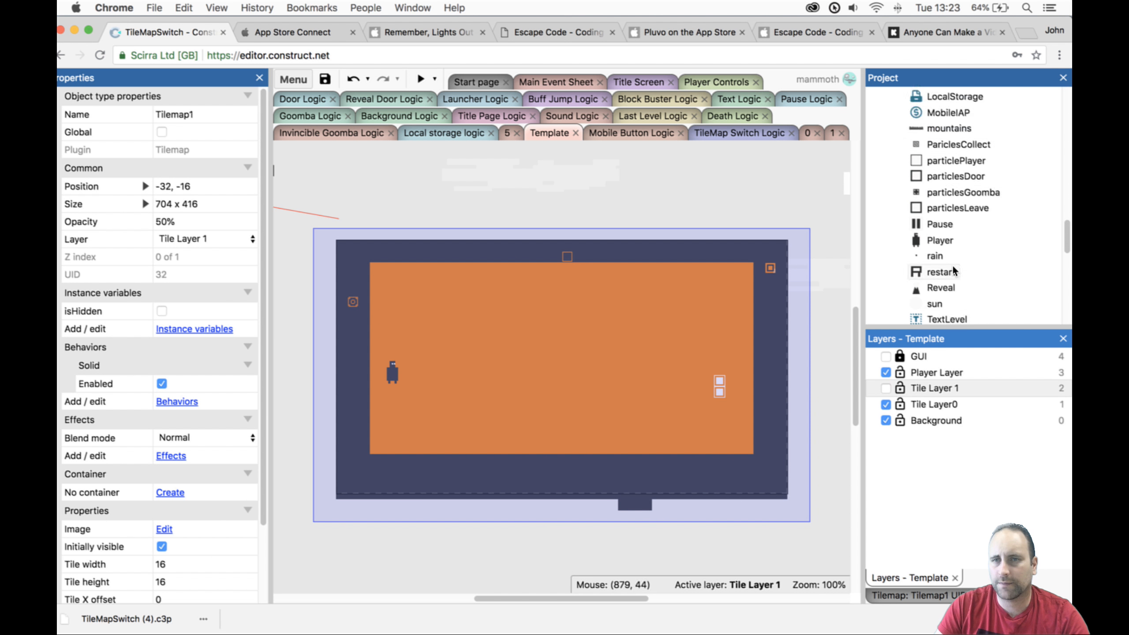
{"action": "scroll", "coordinate": [950, 255], "scroll_direction": "down", "scroll_amount": 10}
{"action": "scroll", "coordinate": [949, 241], "scroll_direction": "up", "scroll_amount": 9}
{"action": "scroll", "coordinate": [947, 234], "scroll_direction": "up", "scroll_amount": 3}
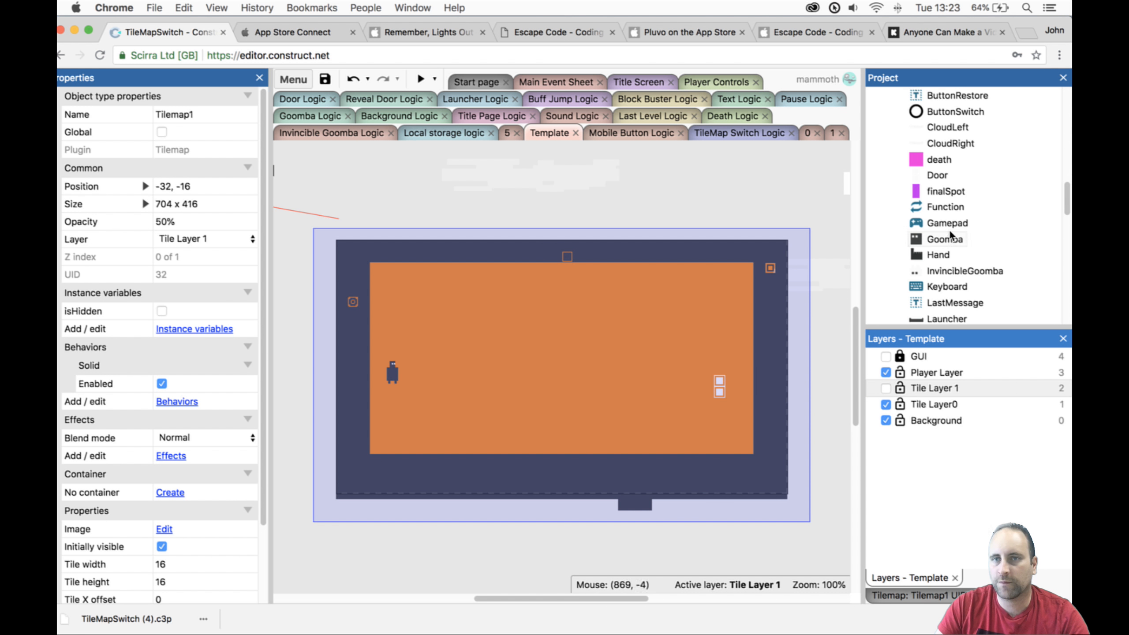
{"action": "left_click", "coordinate": [938, 159]}
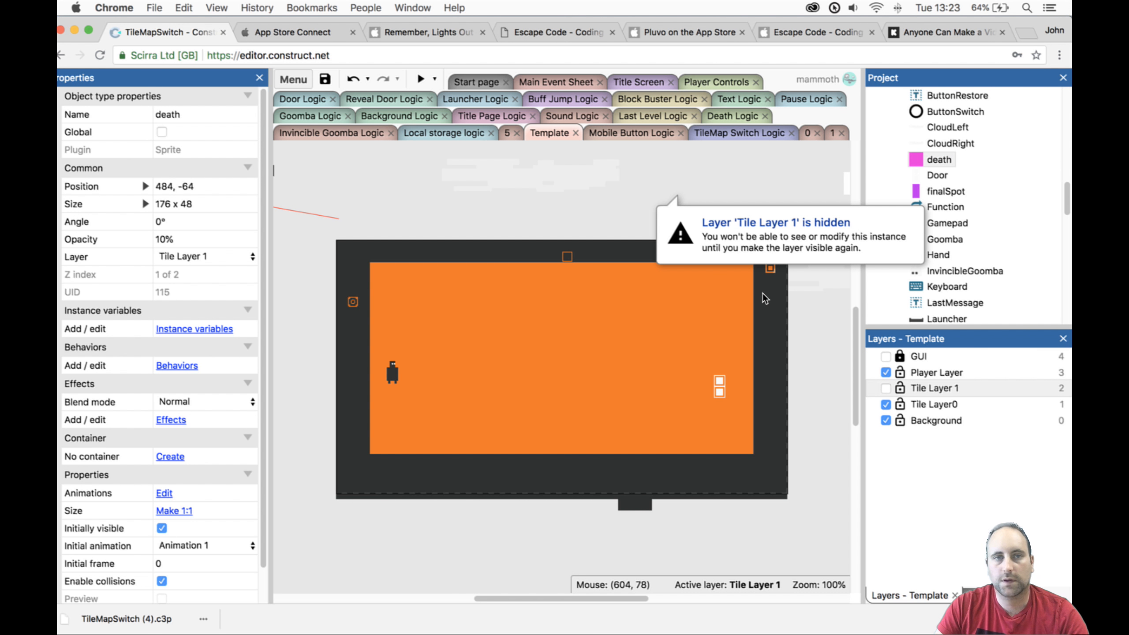
Show Tile Layer 1 in the Template and move the new death sprite to the Player Layer.
{"action": "left_click", "coordinate": [886, 388]}
{"action": "left_click", "coordinate": [774, 170]}
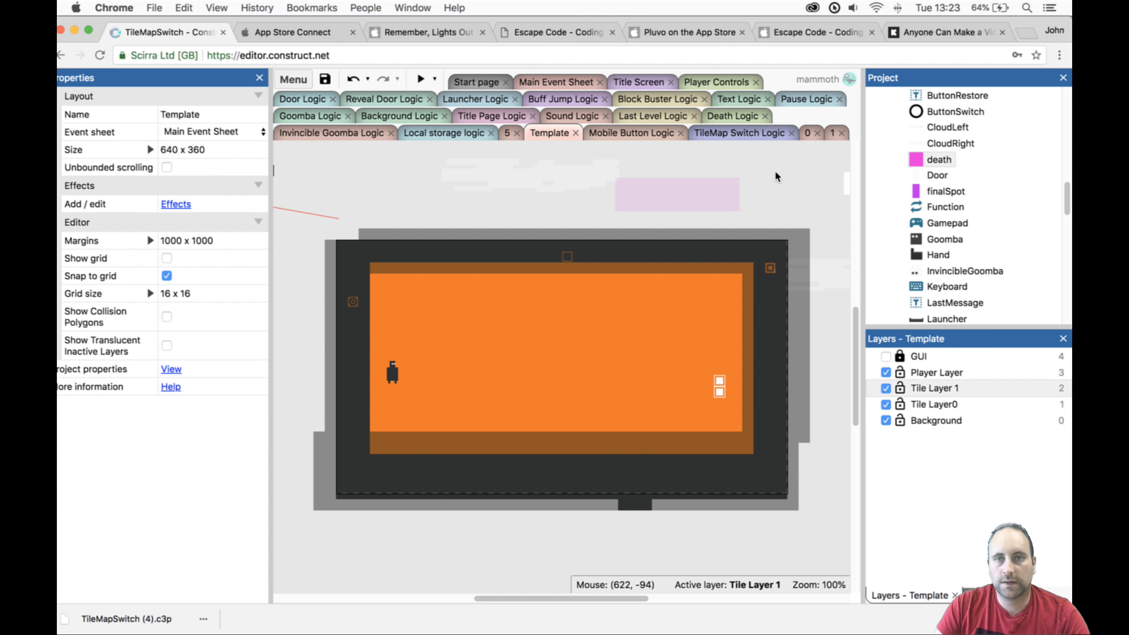
{"action": "left_click", "coordinate": [718, 189]}
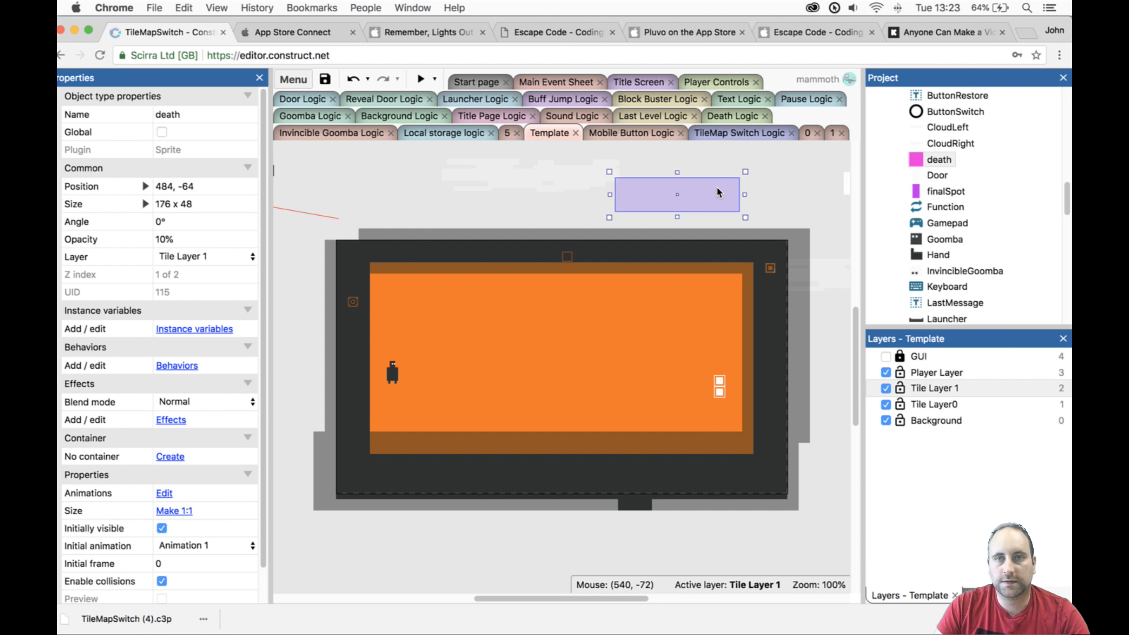
{"action": "left_click", "coordinate": [194, 257]}
{"action": "left_click", "coordinate": [199, 244]}
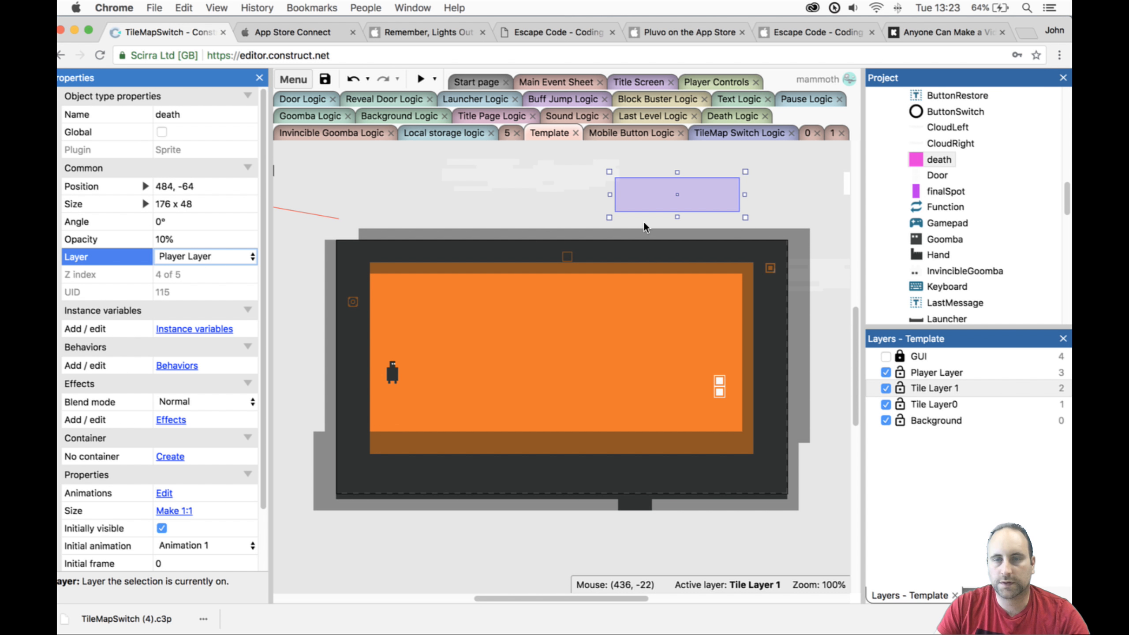
In layout 1, show and unlock the GUI layer and lock Tile Layer0 so the GUI objects can be selected.
{"action": "left_click", "coordinate": [885, 357]}
{"action": "left_click", "coordinate": [885, 356]}
{"action": "scroll", "coordinate": [986, 164], "scroll_direction": "up", "scroll_amount": 10}
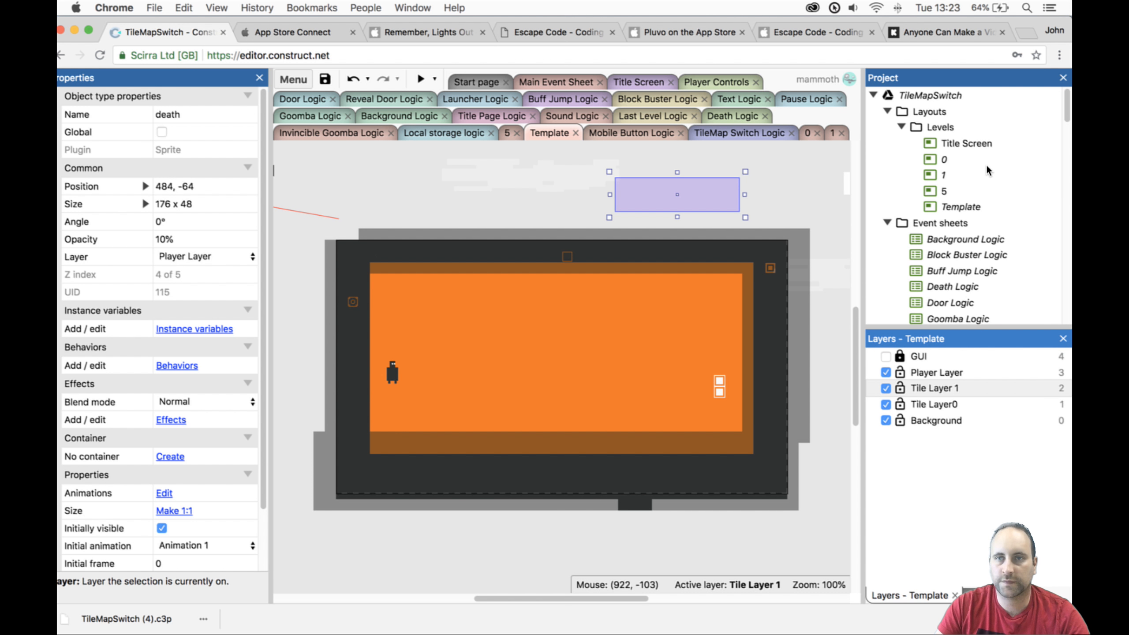
{"action": "left_click", "coordinate": [943, 172]}
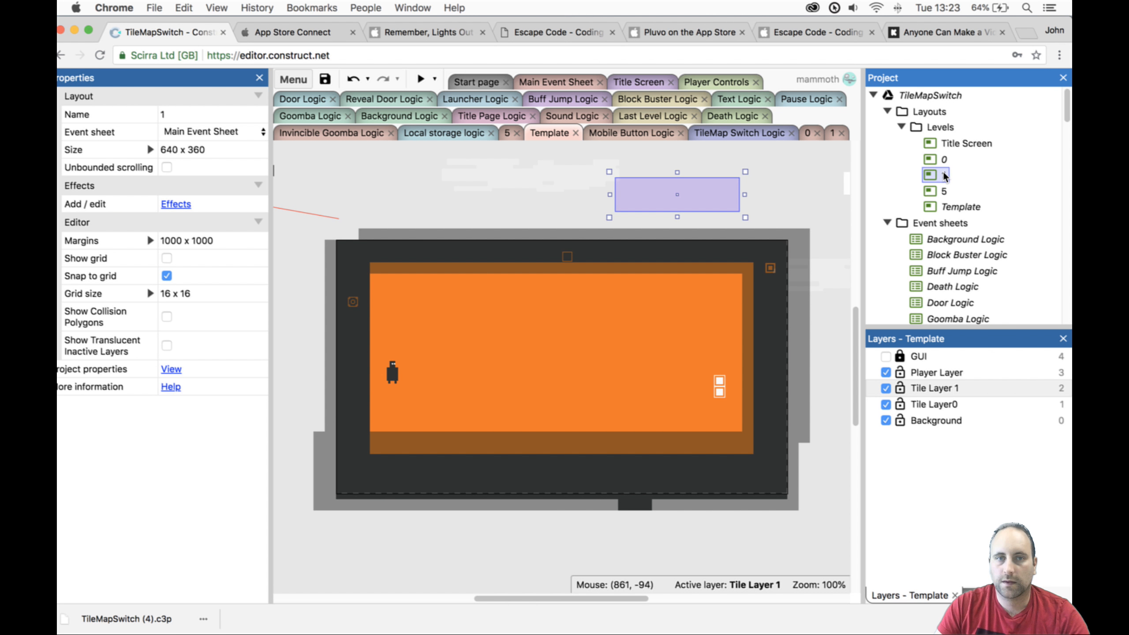
{"action": "double_click", "coordinate": [943, 173]}
{"action": "left_click", "coordinate": [886, 357]}
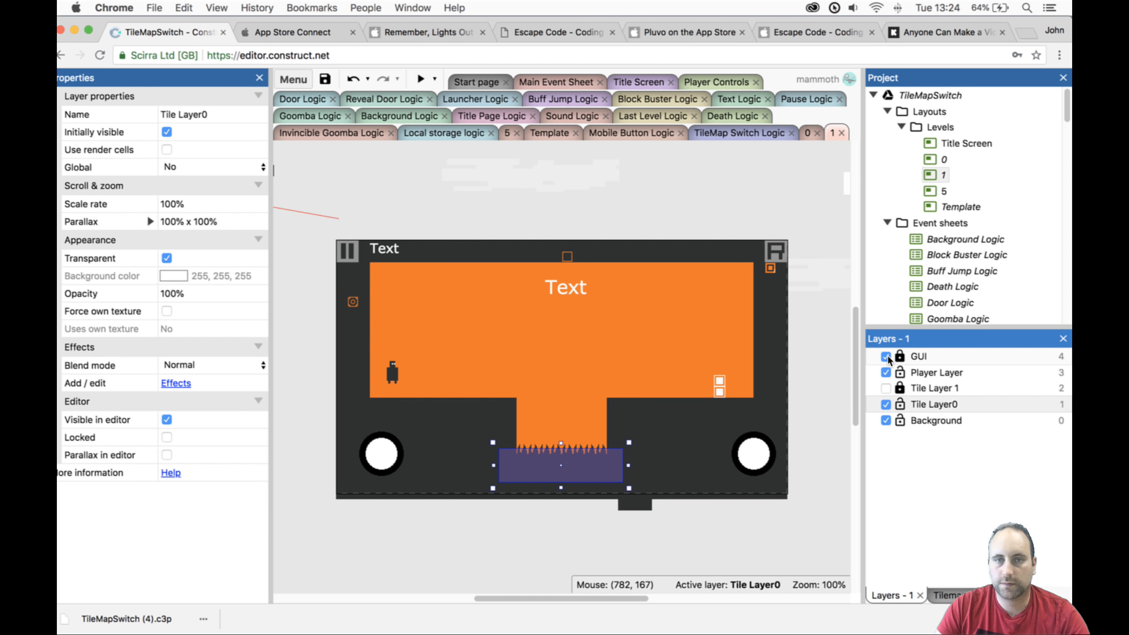
{"action": "left_click", "coordinate": [755, 458]}
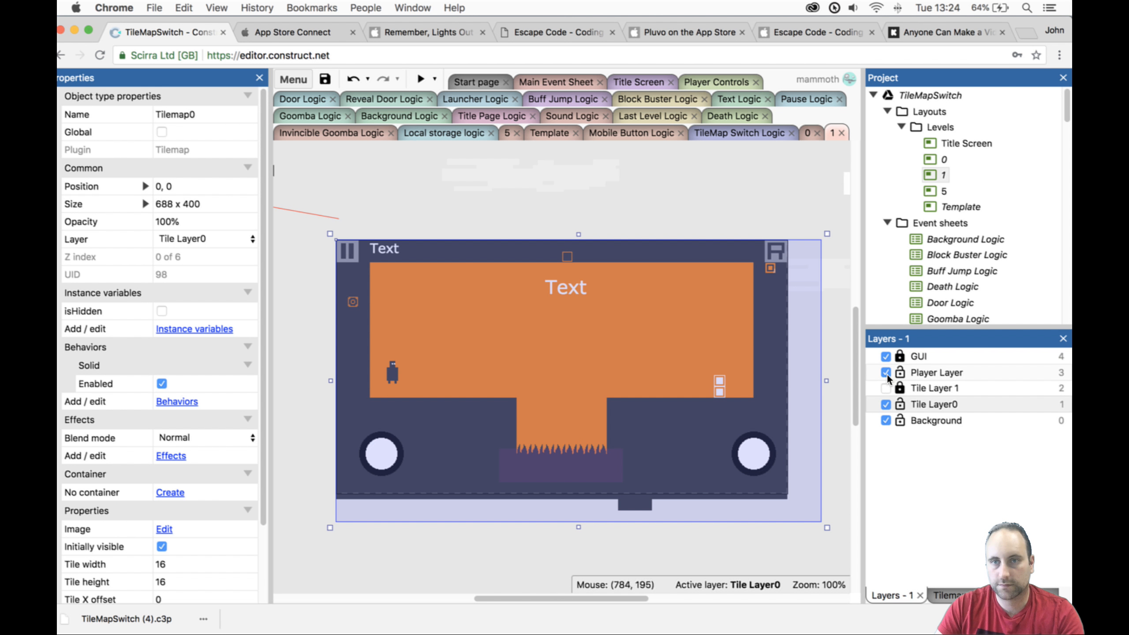
{"action": "left_click", "coordinate": [900, 404]}
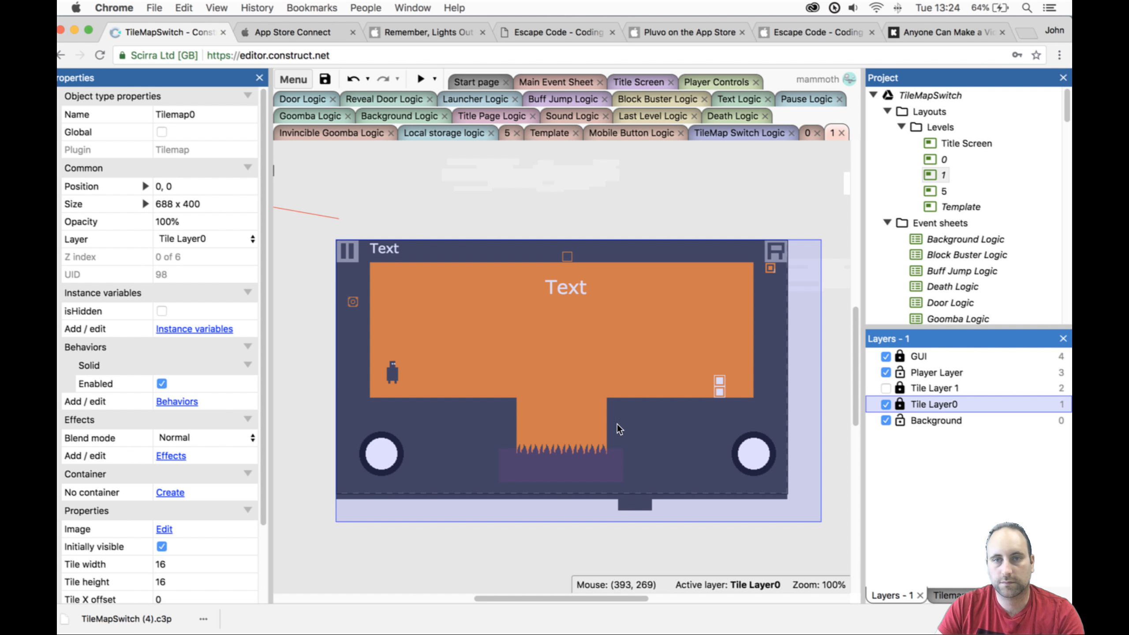
{"action": "left_click", "coordinate": [751, 454]}
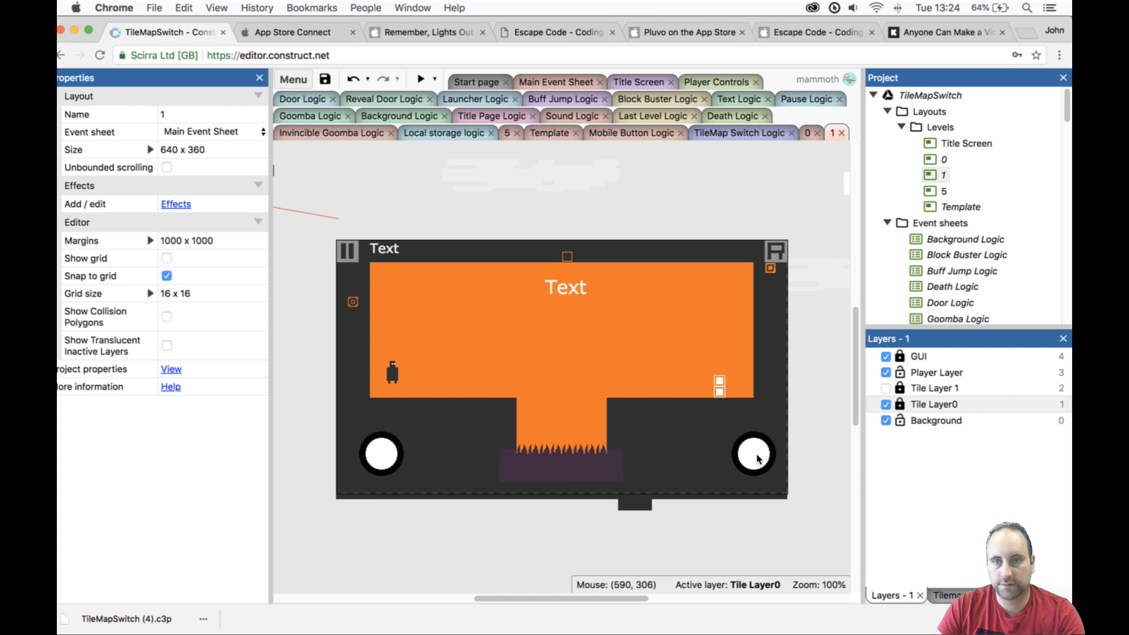
{"action": "left_click", "coordinate": [899, 356]}
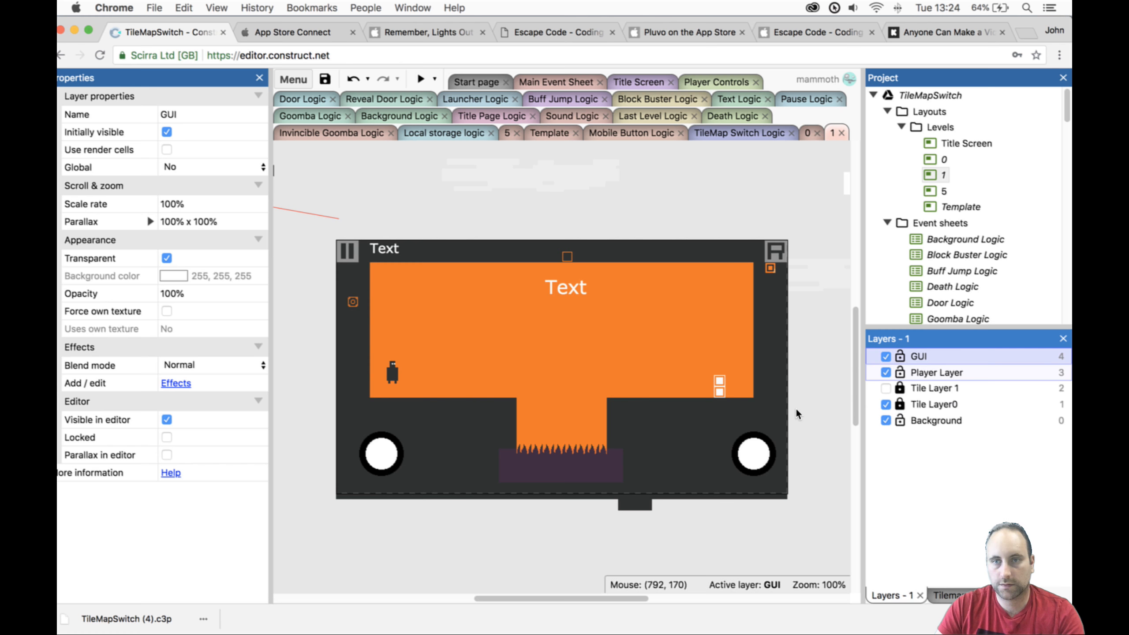
Delete both round white touch buttons from the GUI layer of layout 1.
{"action": "left_click", "coordinate": [743, 458]}
{"action": "key", "text": "Delete"}
{"action": "left_click", "coordinate": [381, 454]}
{"action": "key", "text": "Delete"}
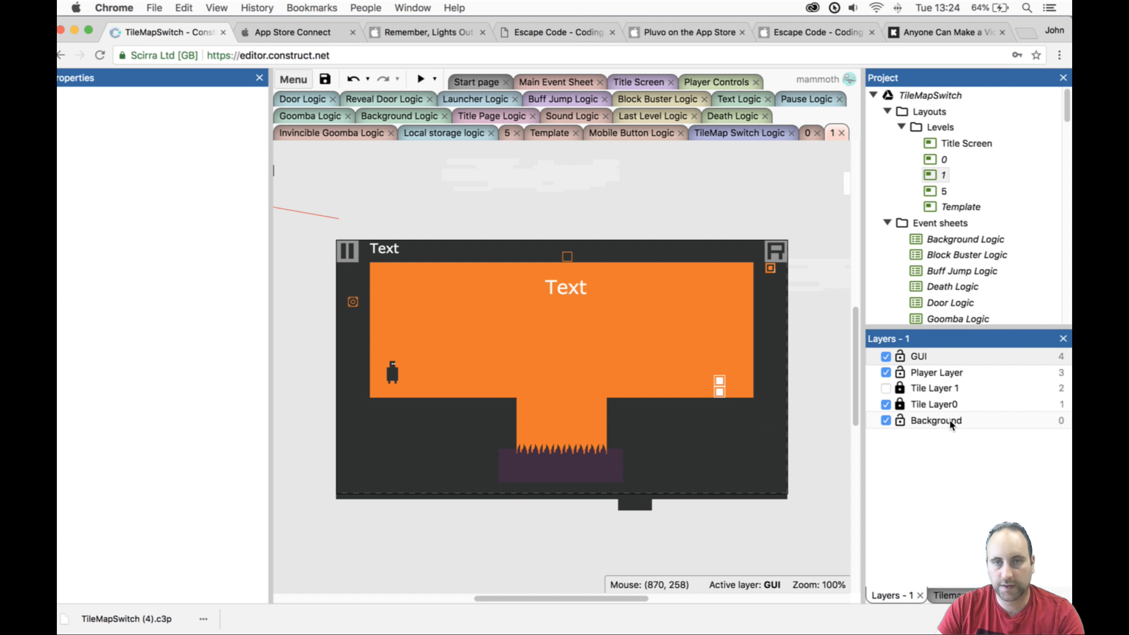
Unlock Tile Layer0, move layout 1's door closer to the right wall at 576, 208, and launch a preview.
{"action": "left_click", "coordinate": [903, 405]}
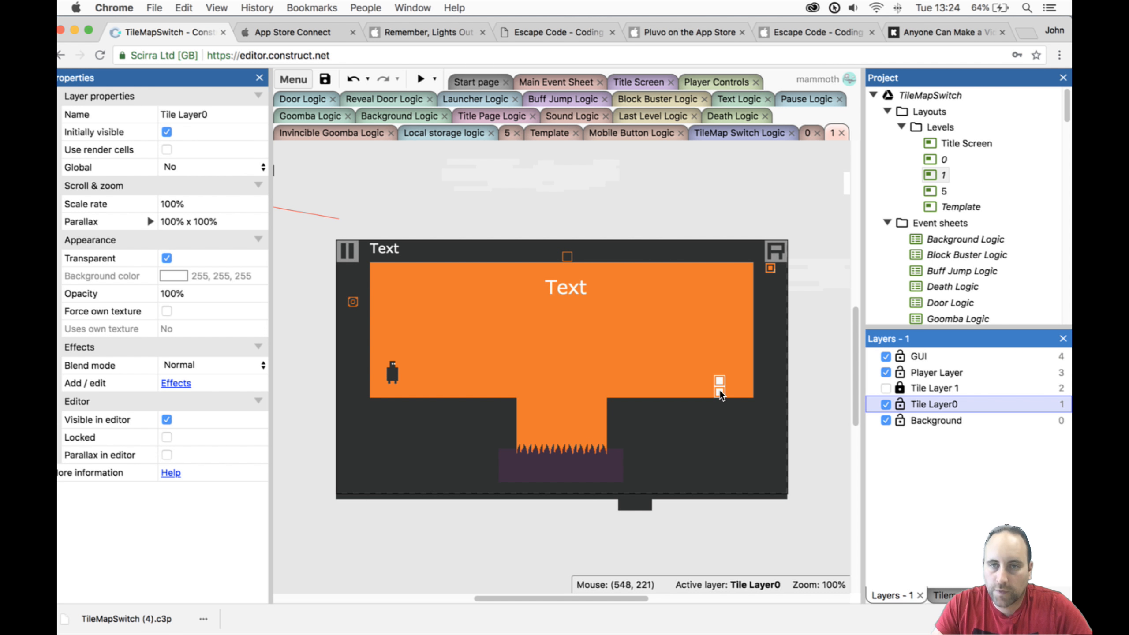
{"action": "left_click_drag", "start_coordinate": [721, 388], "coordinate": [737, 398]}
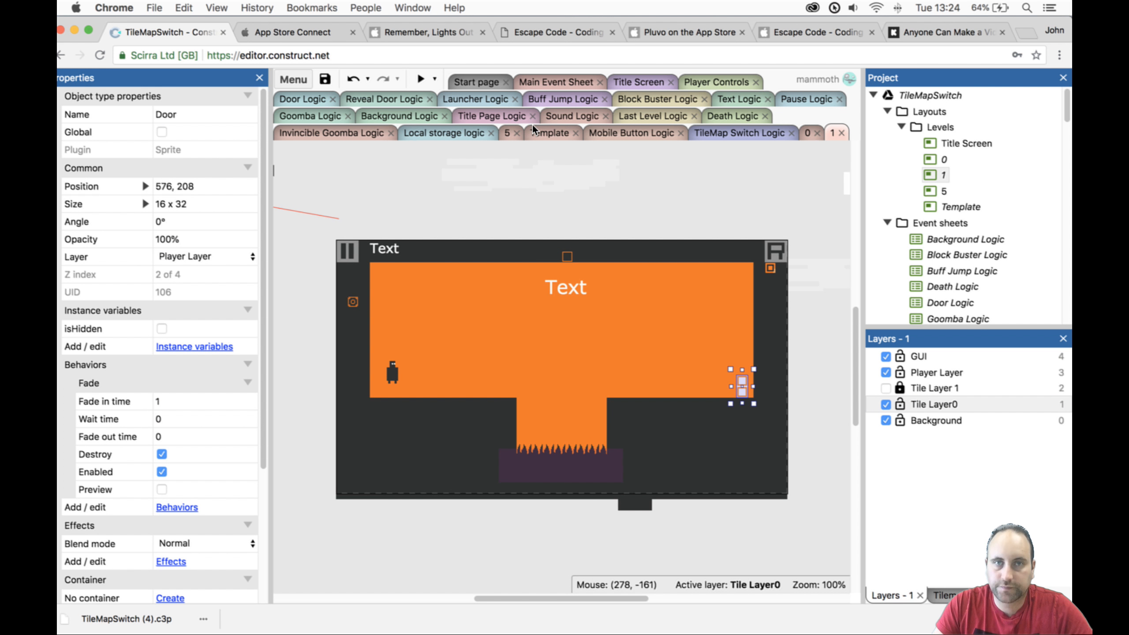
{"action": "left_click", "coordinate": [419, 80]}
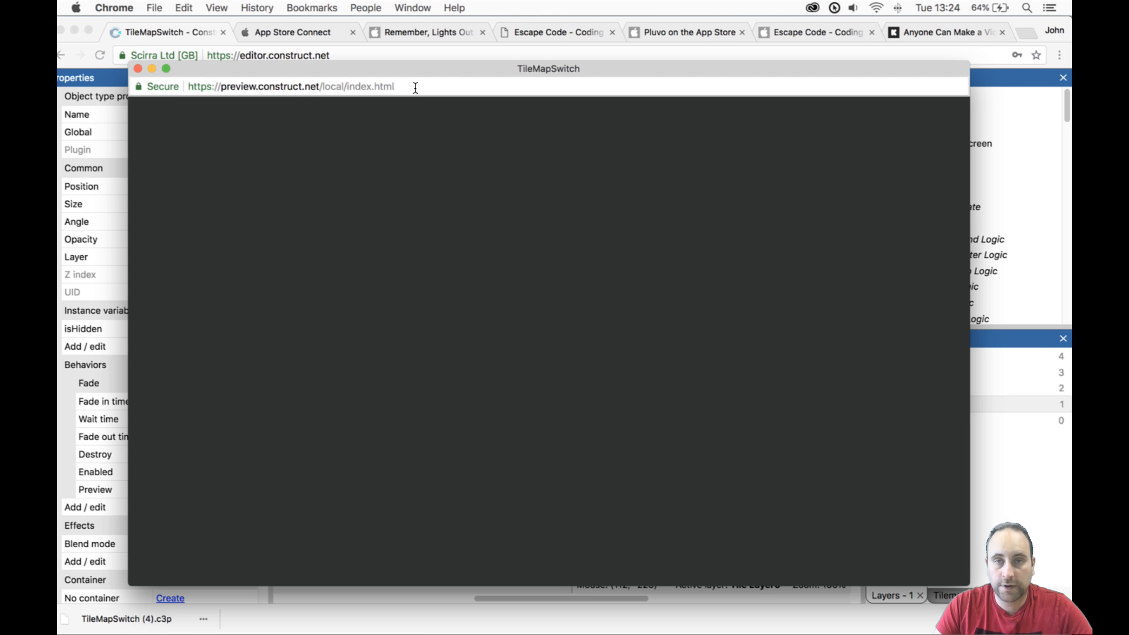
Playtest level 1 by jumping the spike pit and entering the door, try moving in level 5, and close the preview.
{"action": "key", "text": "Right"}
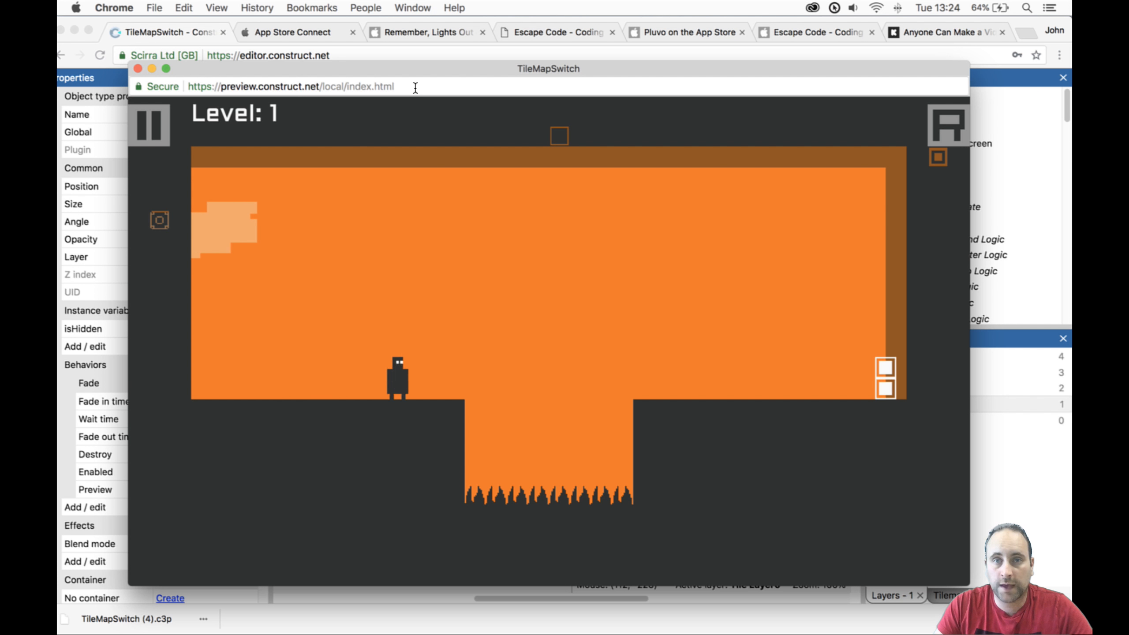
{"action": "key", "text": "Up"}
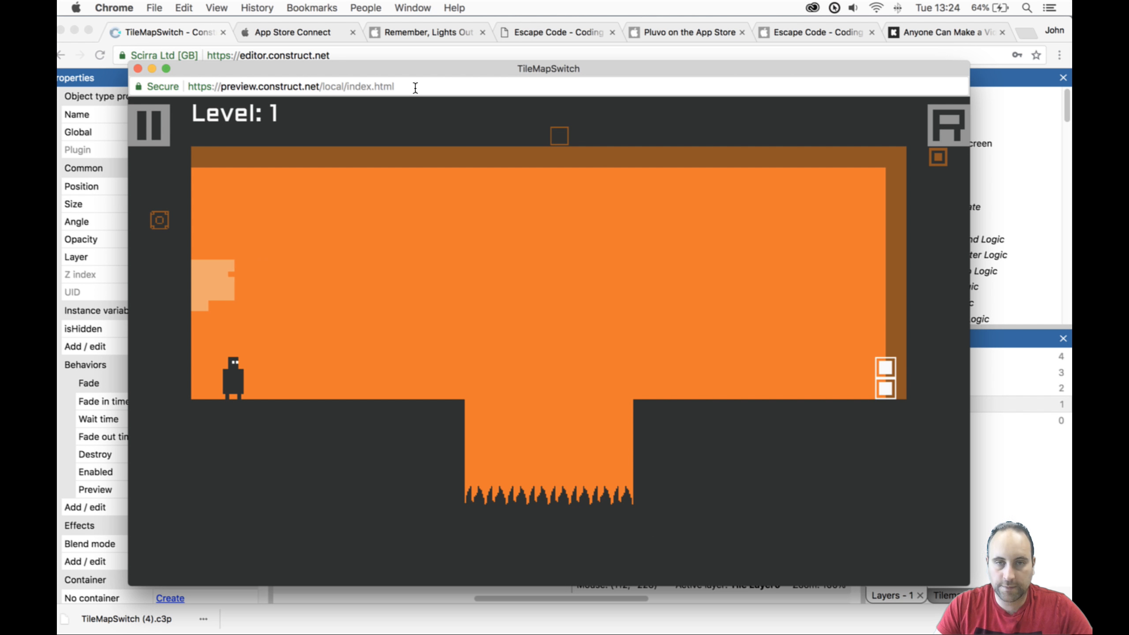
{"action": "key", "text": "Right"}
{"action": "key", "text": "Up"}
{"action": "key", "text": "Right"}
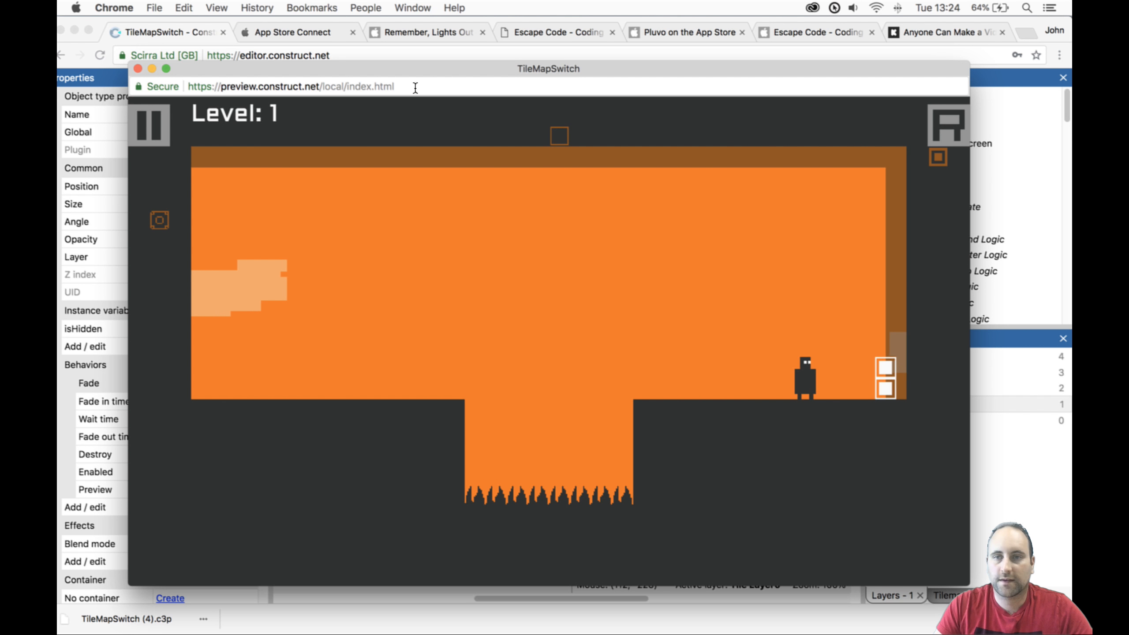
{"action": "key", "text": "Right"}
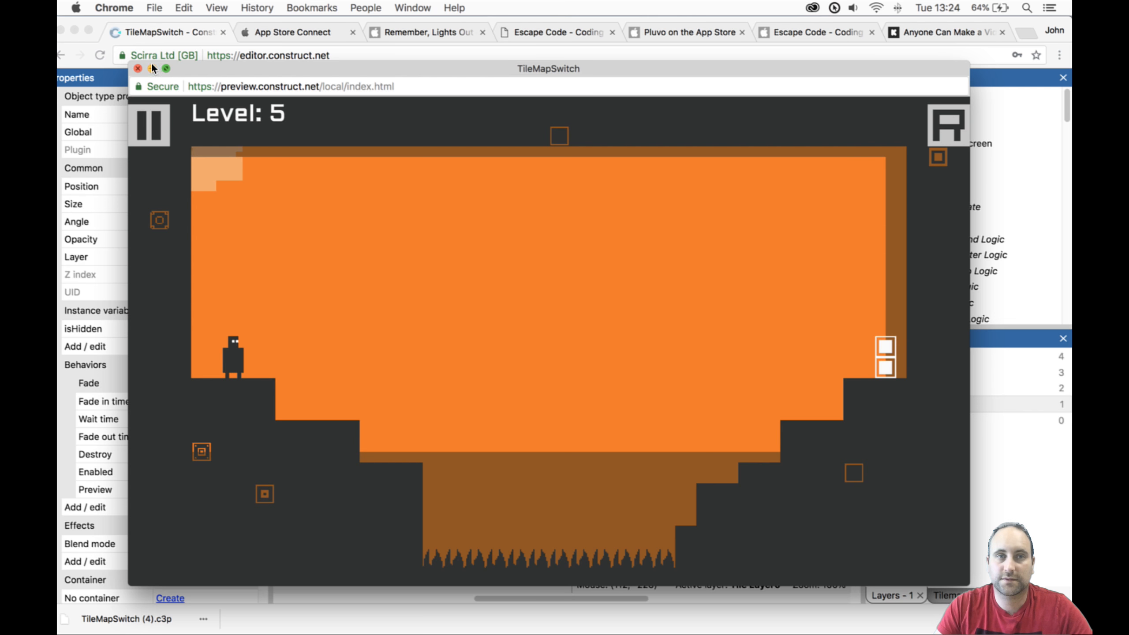
{"action": "key", "text": "Right"}
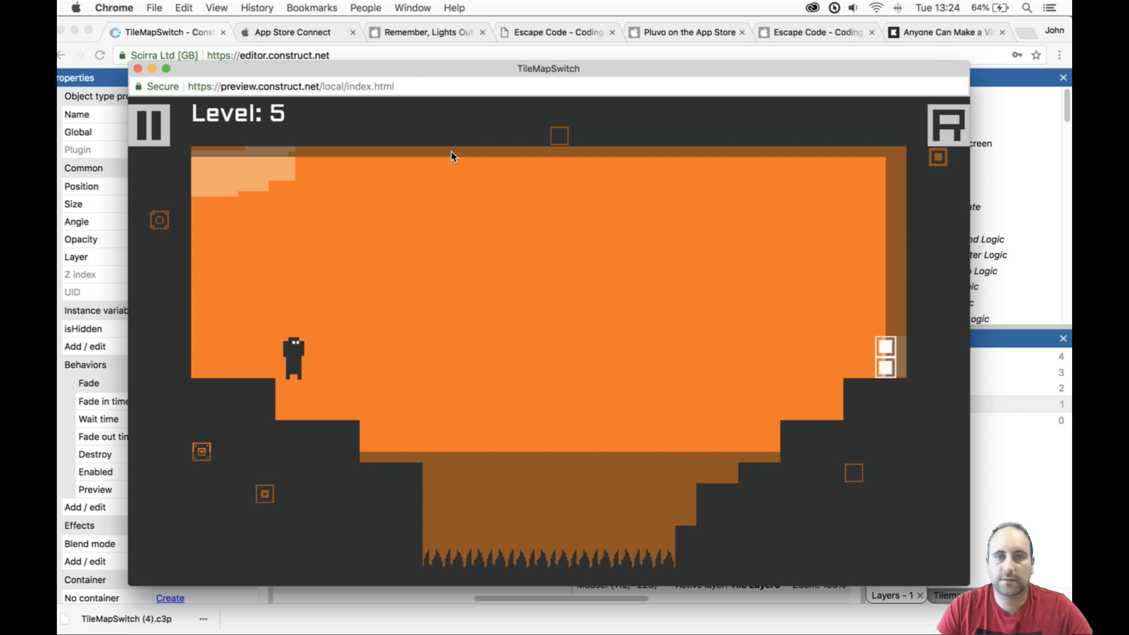
{"action": "key", "text": "Up"}
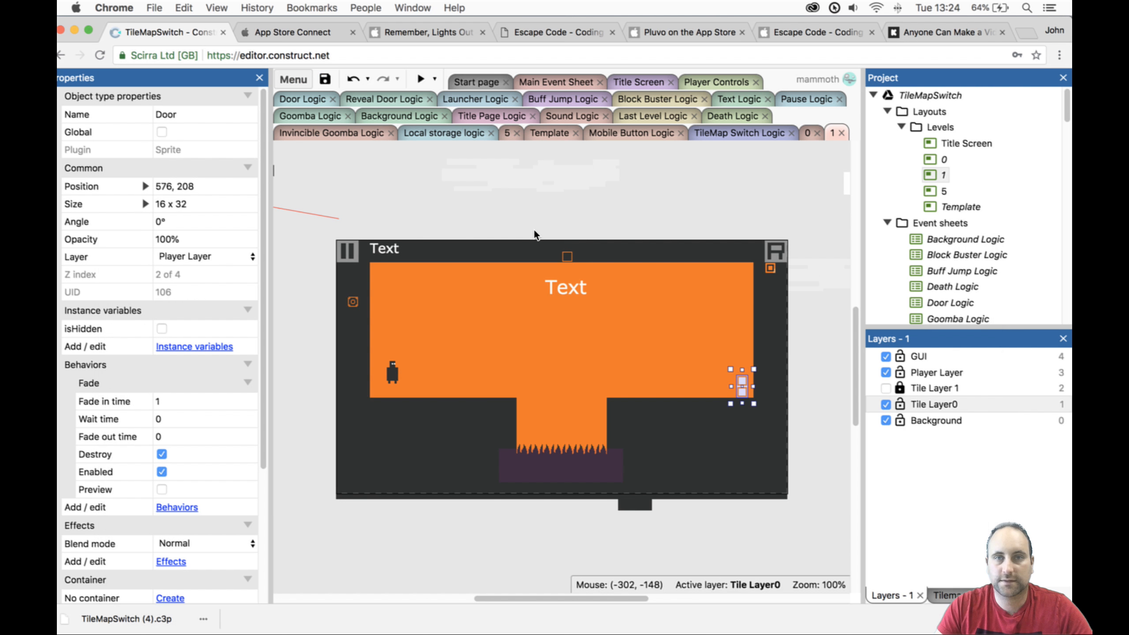
{"action": "left_click", "coordinate": [138, 68]}
Swap the door and player in layout 1, placing the player at 576, 208 and the door near the left wall.
{"action": "scroll", "coordinate": [661, 318], "scroll_direction": "up", "scroll_amount": 5}
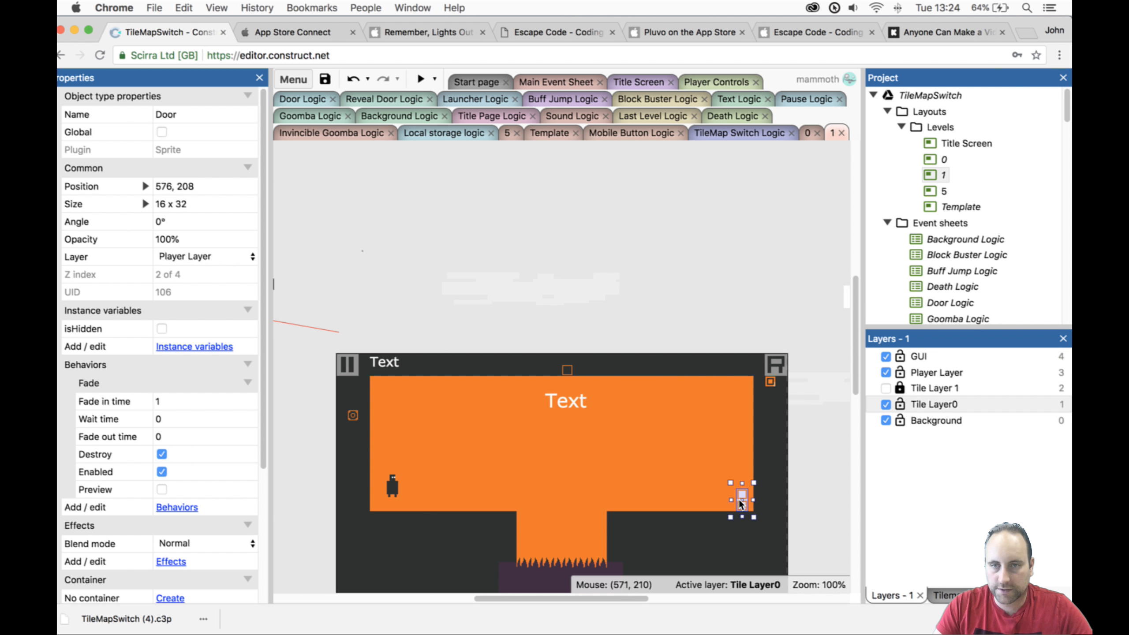
{"action": "left_click_drag", "start_coordinate": [738, 498], "coordinate": [732, 500]}
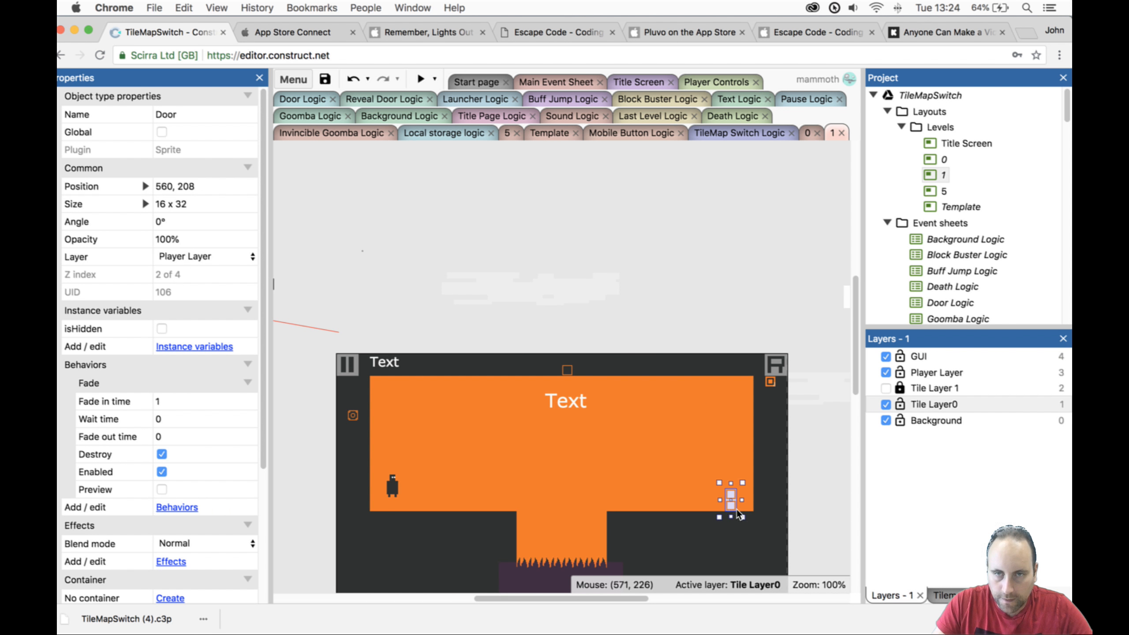
{"action": "mouse_move", "coordinate": [732, 500]}
{"action": "left_mouse_down"}
{"action": "mouse_move", "coordinate": [381, 492]}
{"action": "mouse_move", "coordinate": [744, 503]}
{"action": "left_mouse_up"}
{"action": "left_click", "coordinate": [407, 474]}
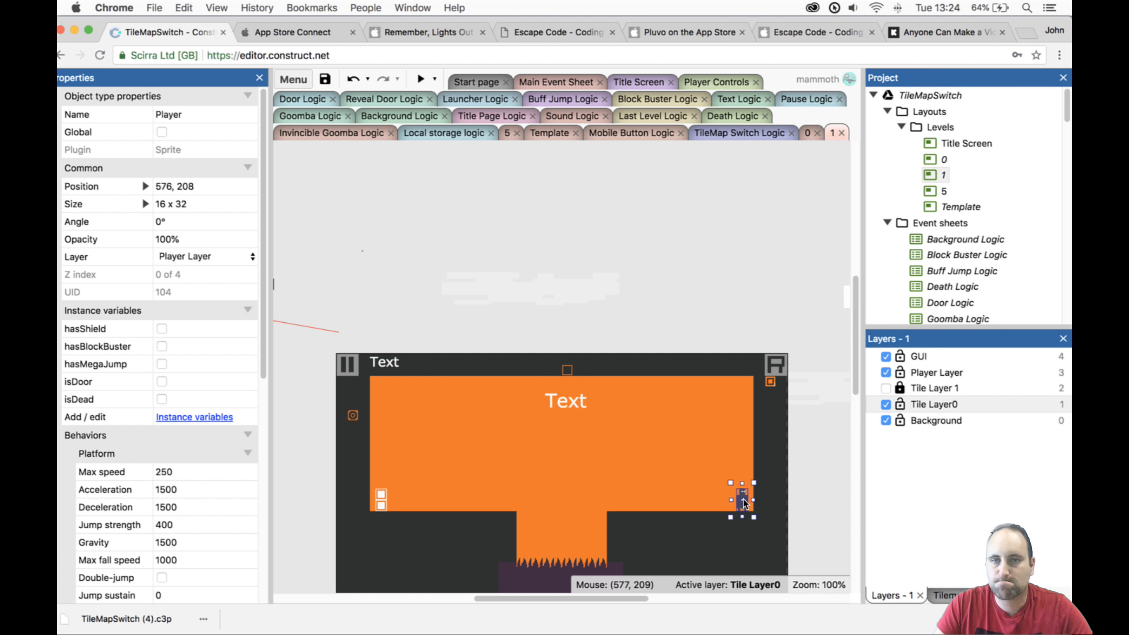
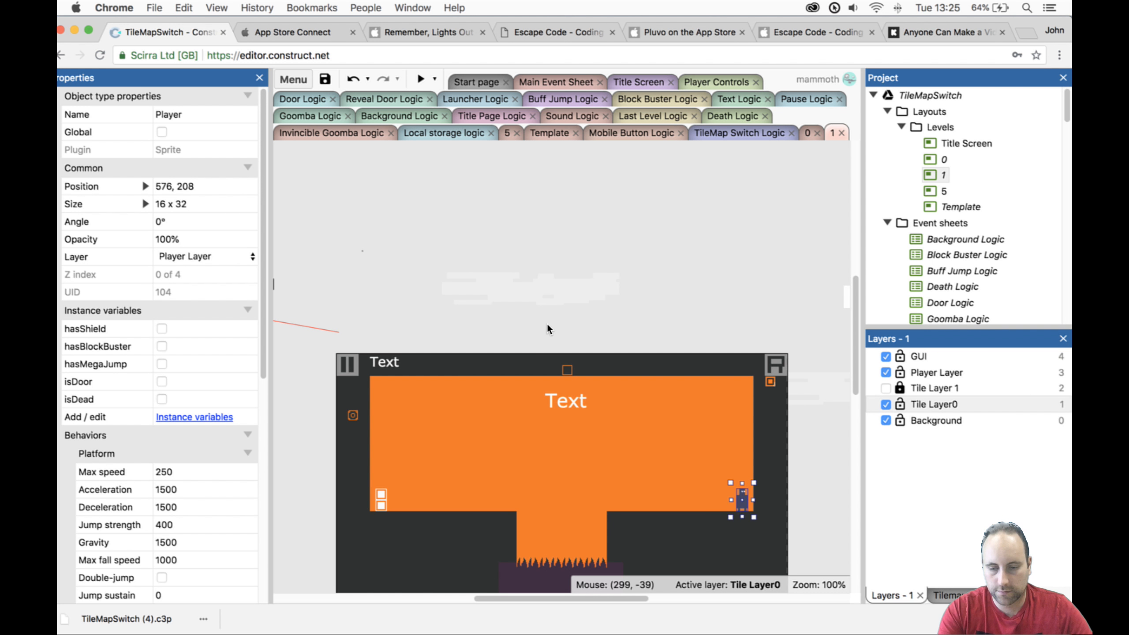
Preview layout 1 to test the player's movement and jumping beside the right wall, and close the preview.
{"action": "left_click", "coordinate": [420, 80]}
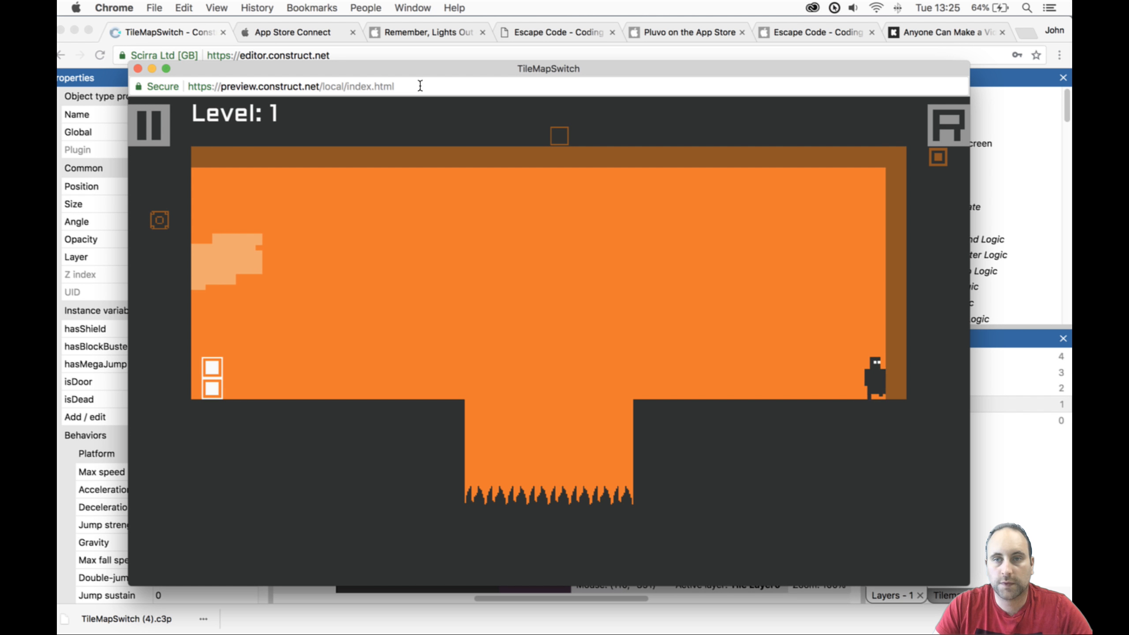
{"action": "key", "text": "Left"}
{"action": "key", "text": "Right"}
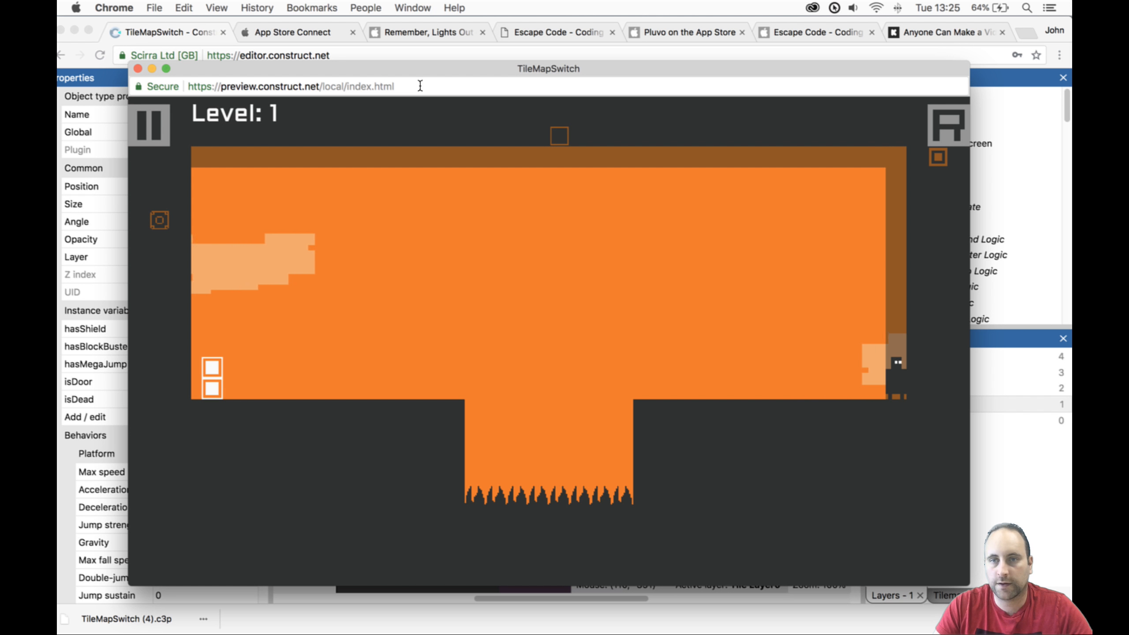
{"action": "key", "text": "space"}
{"action": "key", "text": "space"}
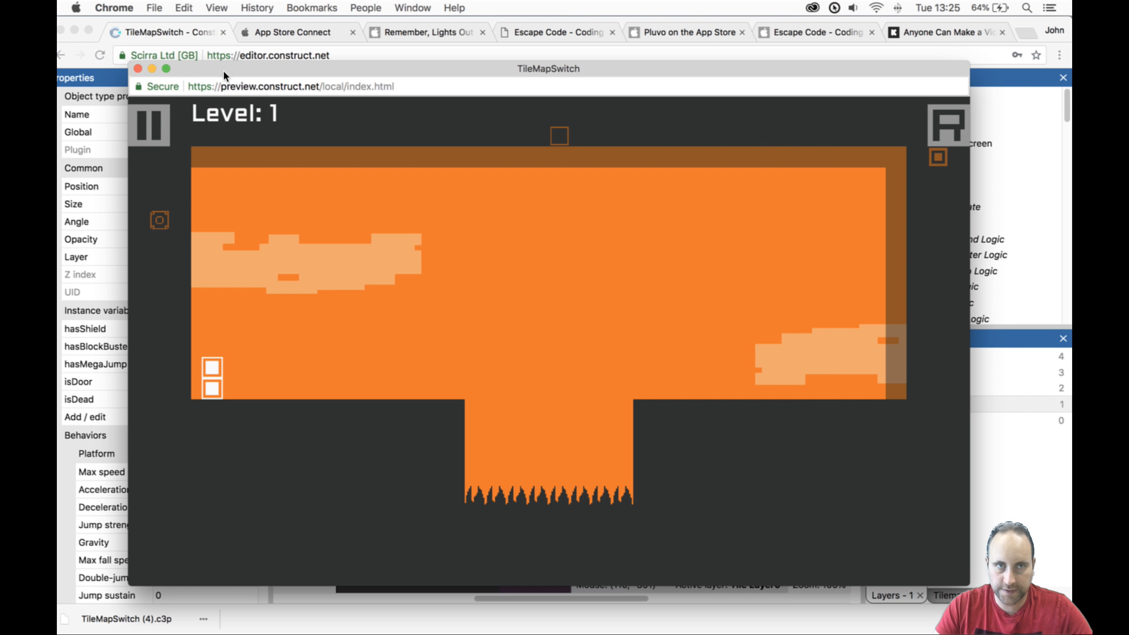
{"action": "left_click", "coordinate": [138, 67]}
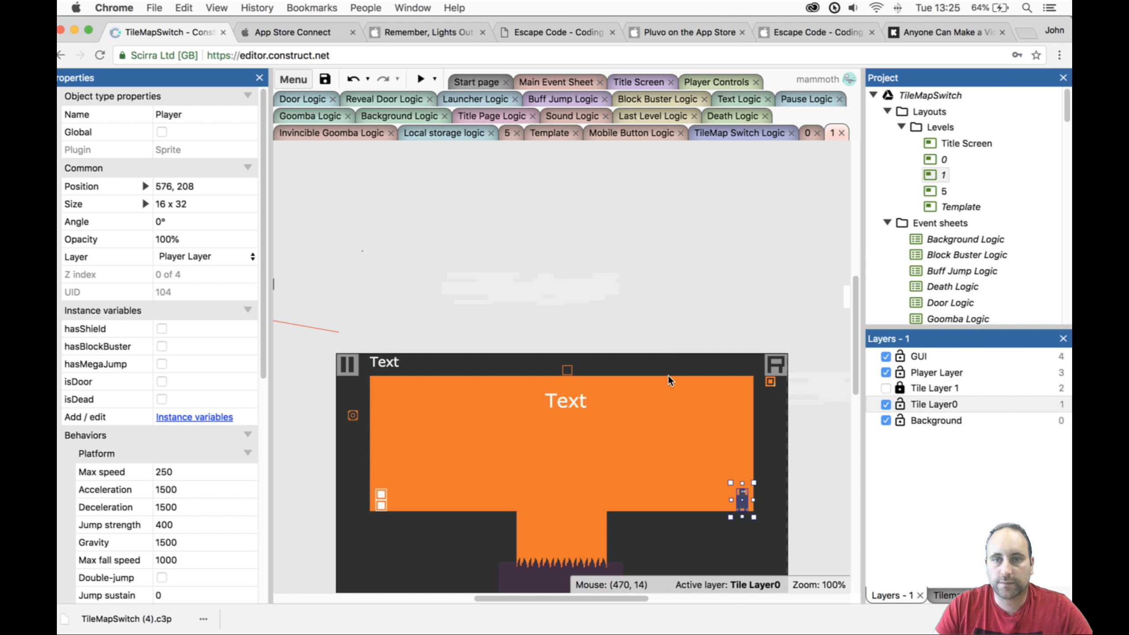
Move layout 1's player away from the right wall to 560, 208 and save the project.
{"action": "left_click_drag", "start_coordinate": [737, 507], "coordinate": [729, 506]}
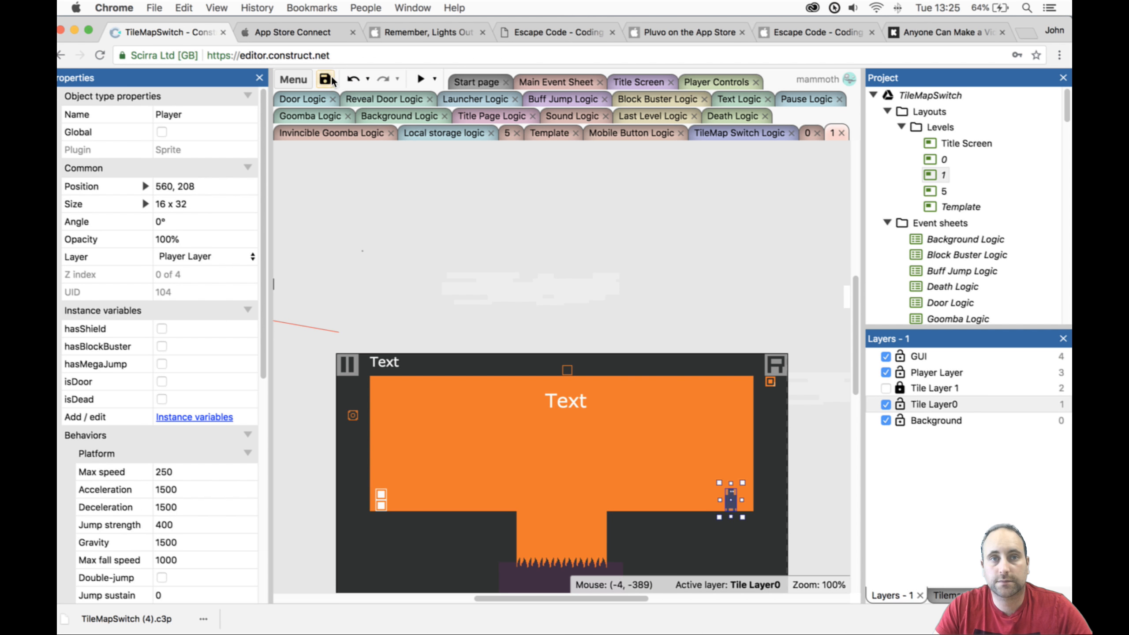
{"action": "key", "text": "super+s"}
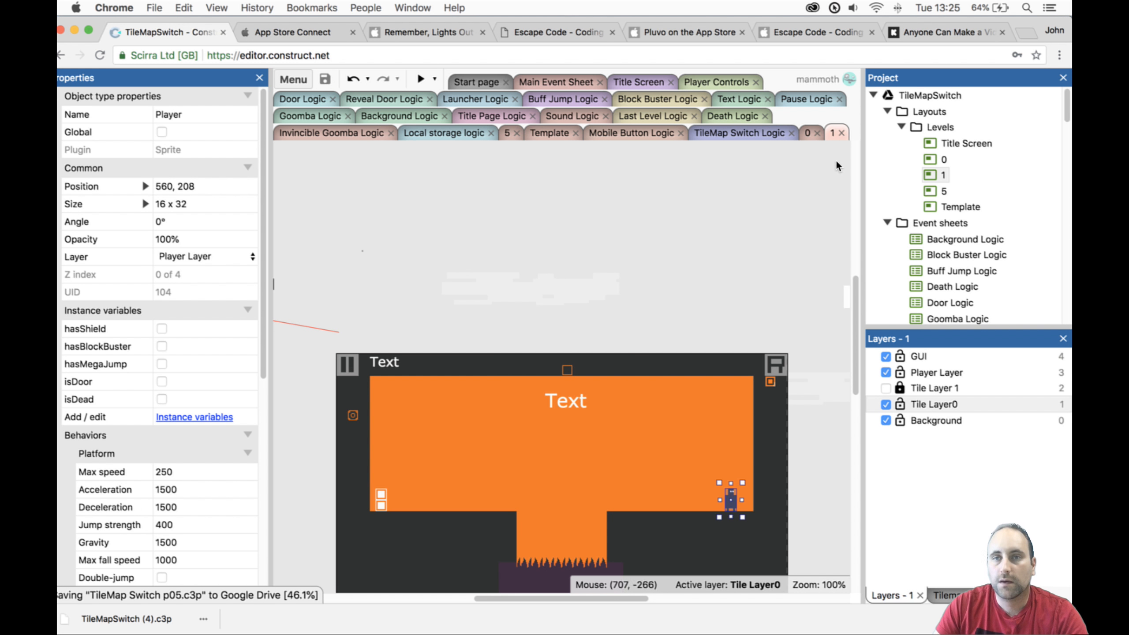
Duplicate the Template layout twice, rename the last copy 2, and open it after placing it between layouts 1 and 5.
{"action": "right_click", "coordinate": [946, 208]}
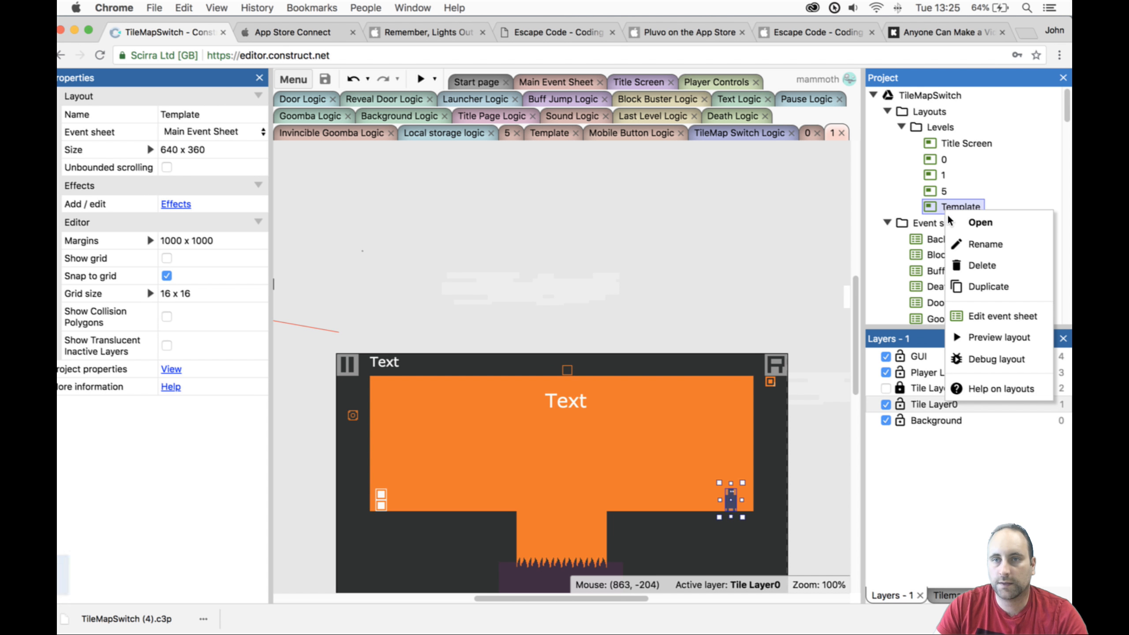
{"action": "left_click", "coordinate": [986, 286]}
{"action": "right_click", "coordinate": [984, 221]}
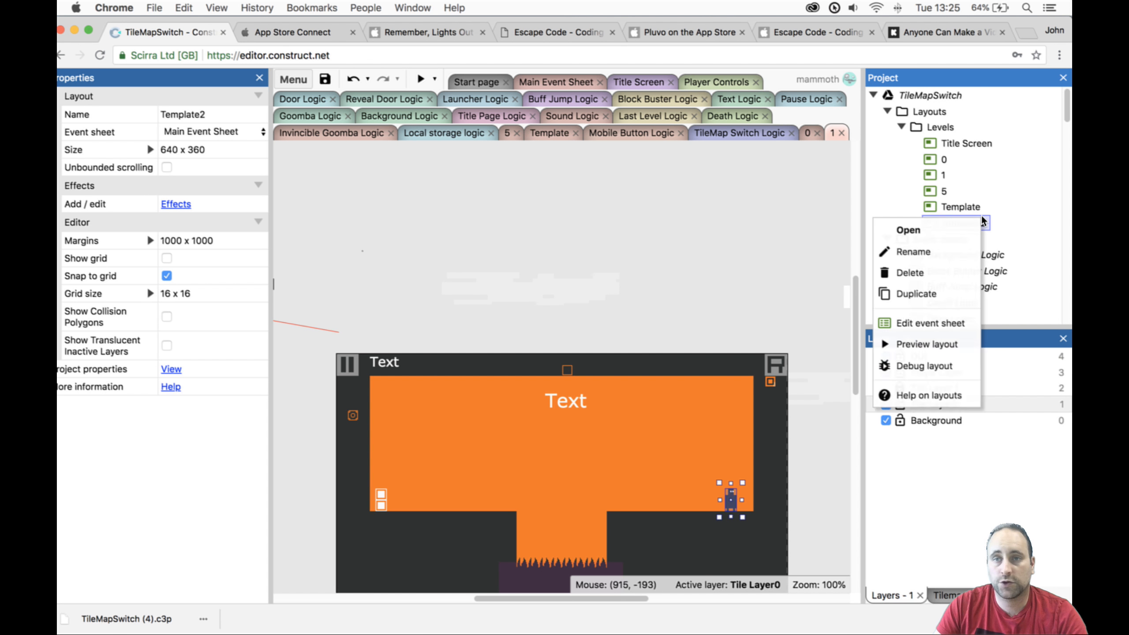
{"action": "left_click", "coordinate": [956, 290]}
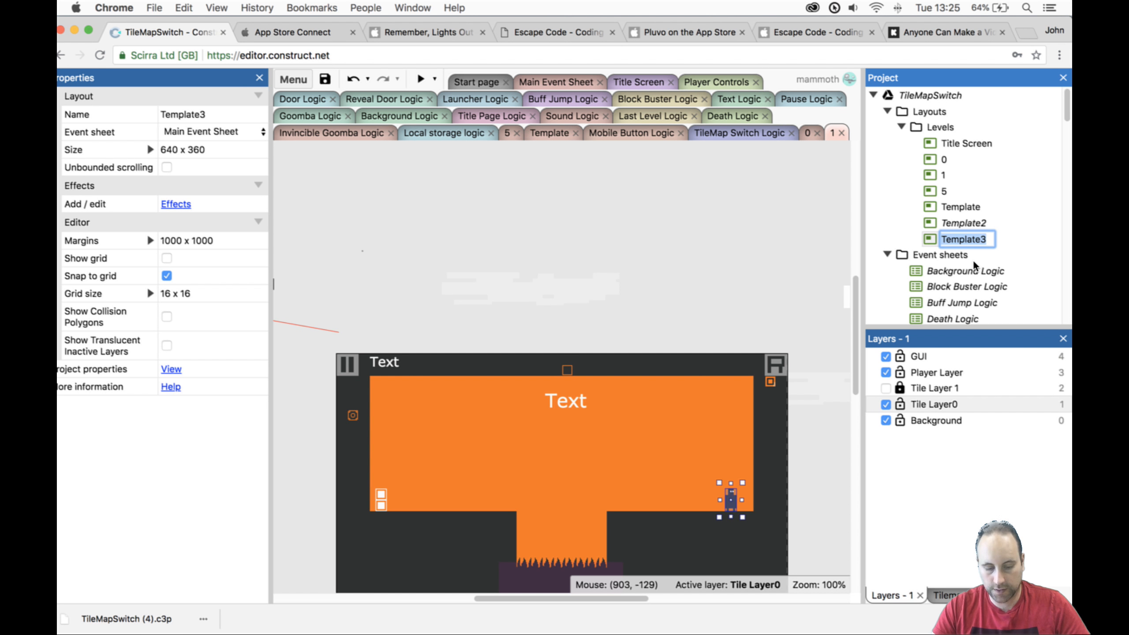
{"action": "type", "text": "2"}
{"action": "key", "text": "Return"}
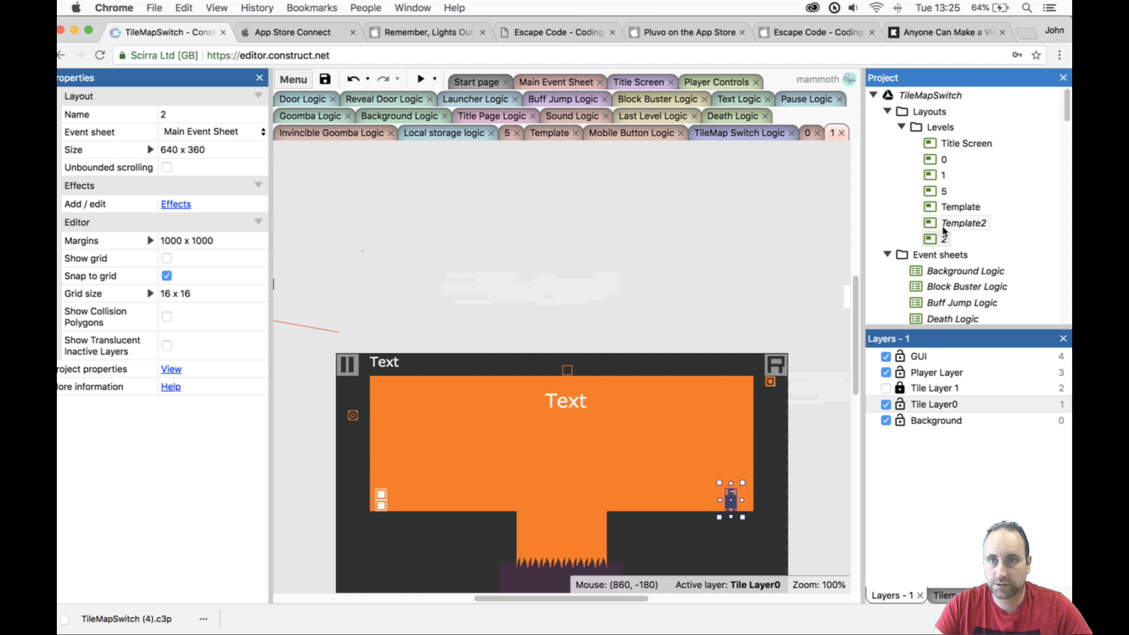
{"action": "left_click_drag", "start_coordinate": [946, 208], "coordinate": [950, 182]}
{"action": "double_click", "coordinate": [941, 192]}
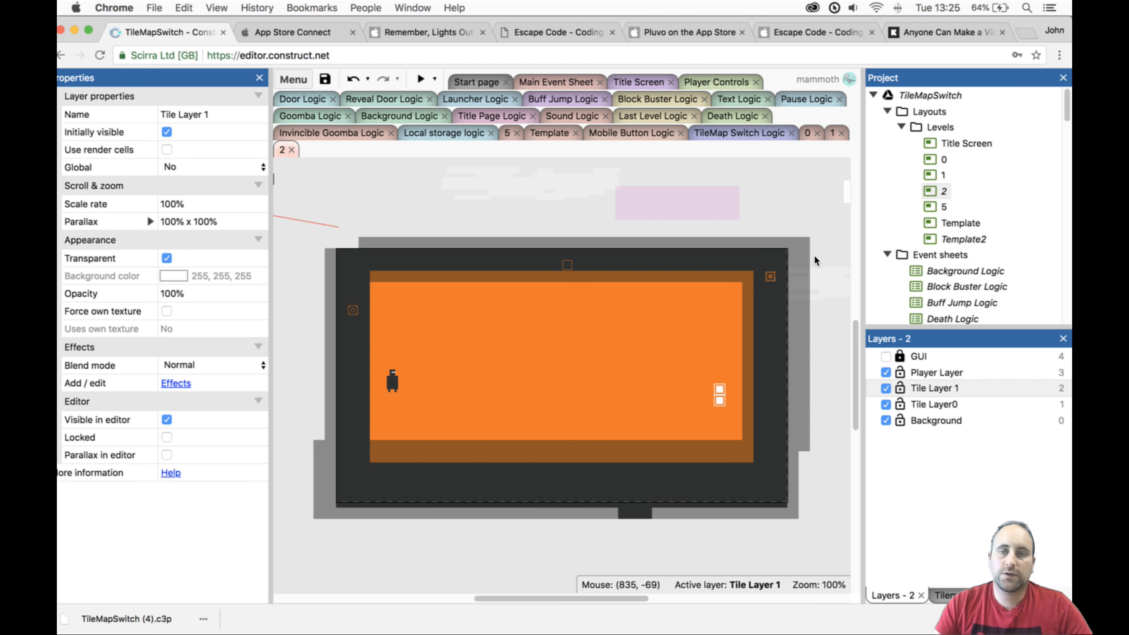
Lock Tile Layer 1 in layout 2 and select Tilemap0 on Tile Layer0 for tile editing.
{"action": "left_click", "coordinate": [614, 391]}
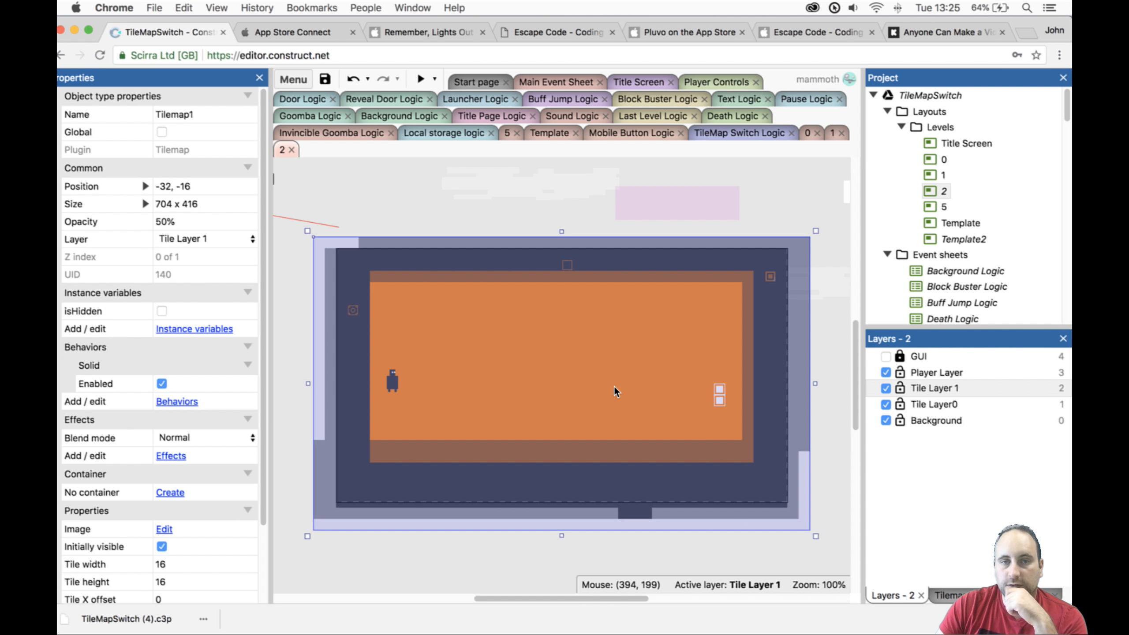
{"action": "left_click", "coordinate": [899, 385]}
{"action": "left_click", "coordinate": [938, 404]}
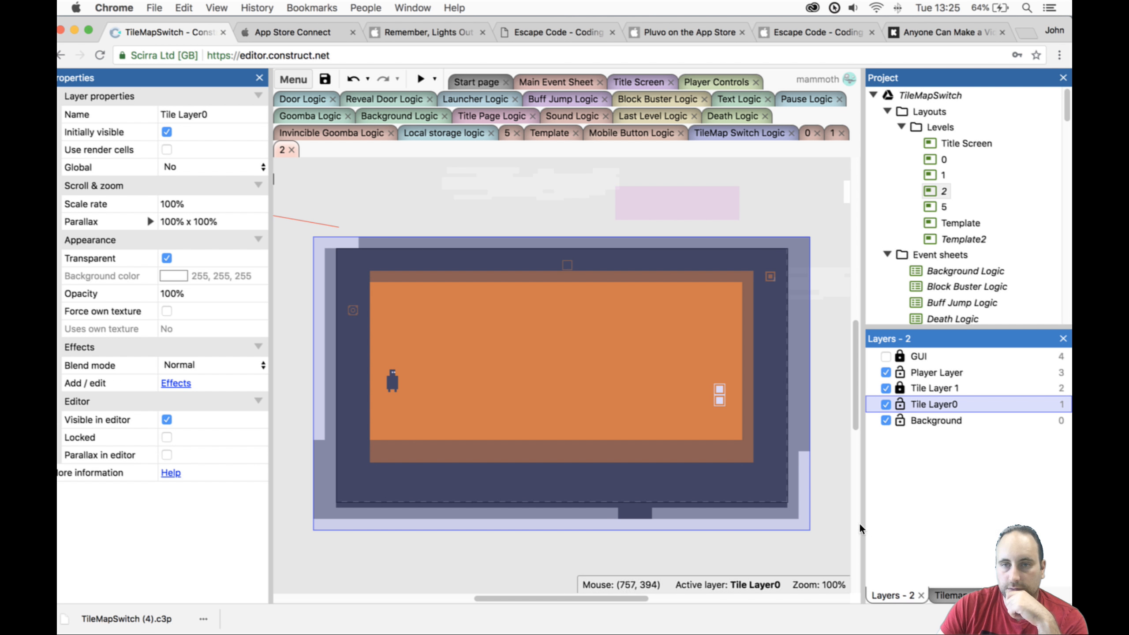
{"action": "left_click", "coordinate": [840, 516]}
{"action": "left_click", "coordinate": [819, 507]}
{"action": "left_click", "coordinate": [948, 595]}
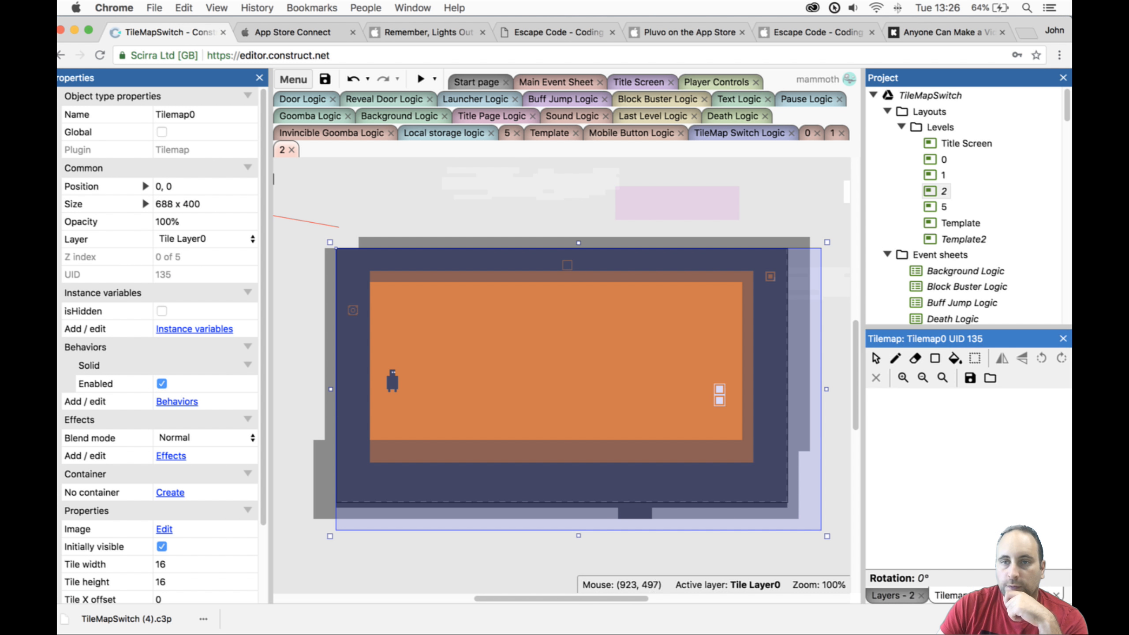
Fill rectangles of solid tiles in Tilemap0 for a raised floor under the player and a higher ledge at the right, leaving a pit between.
{"action": "left_click", "coordinate": [934, 358]}
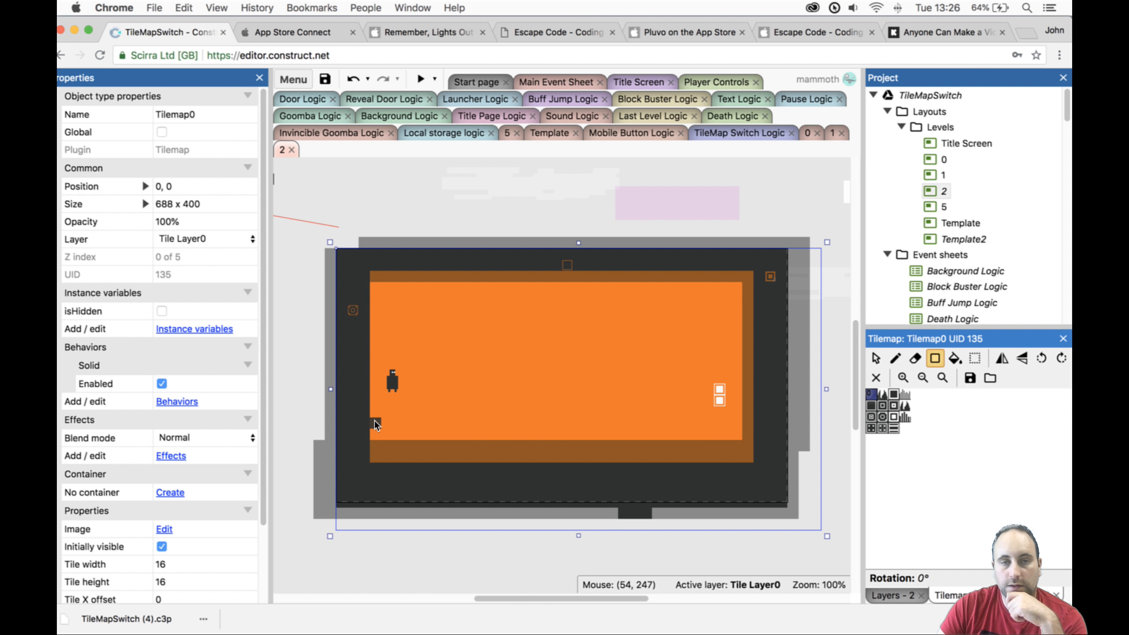
{"action": "left_click_drag", "start_coordinate": [375, 416], "coordinate": [501, 461]}
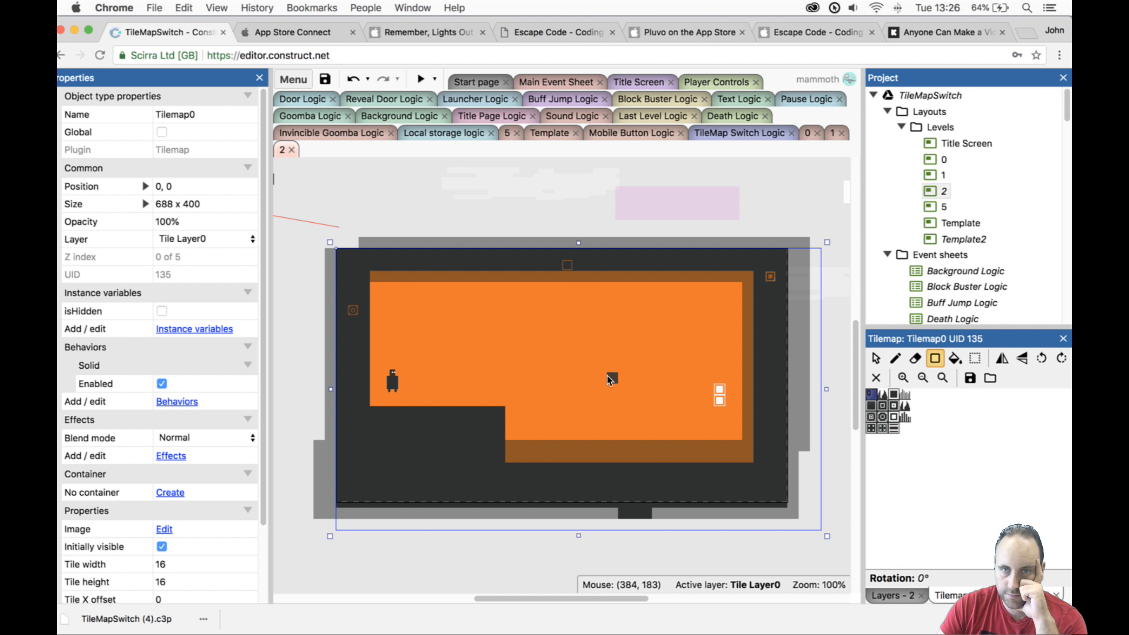
{"action": "left_click_drag", "start_coordinate": [608, 377], "coordinate": [745, 455]}
{"action": "left_click_drag", "start_coordinate": [655, 364], "coordinate": [746, 366]}
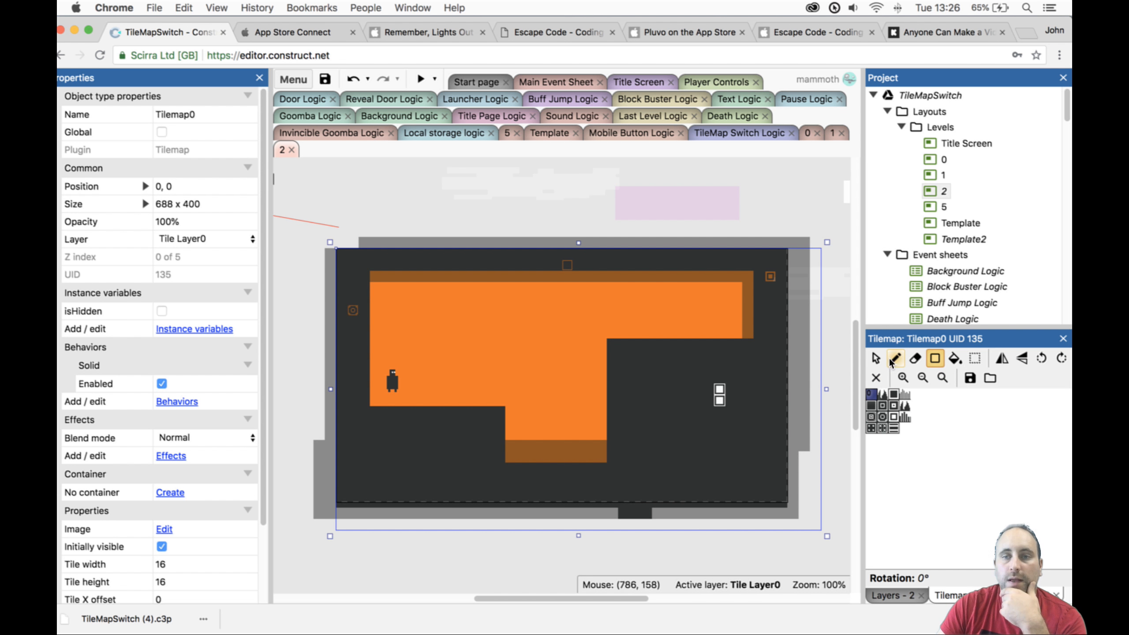
Move layout 2's door up onto the right-hand ledge at 560, 96.
{"action": "left_click", "coordinate": [876, 359]}
{"action": "left_click", "coordinate": [718, 398]}
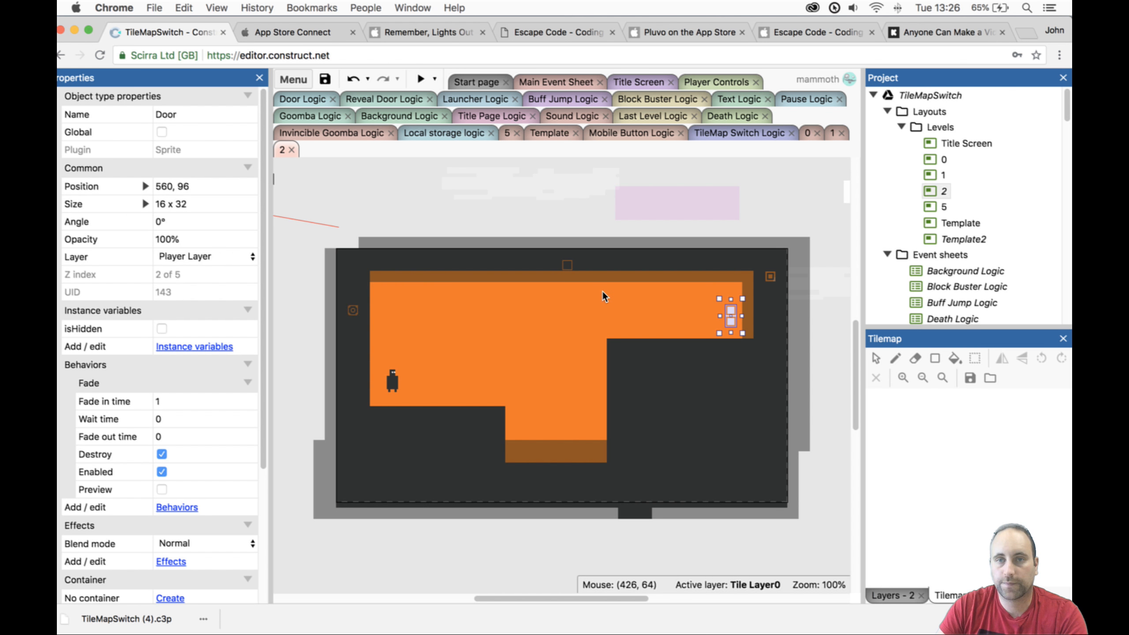
Unlock Tile Layer 1, make it the active layer, and select Tilemap1 for tile editing.
{"action": "left_click", "coordinate": [691, 338]}
{"action": "left_click", "coordinate": [914, 358]}
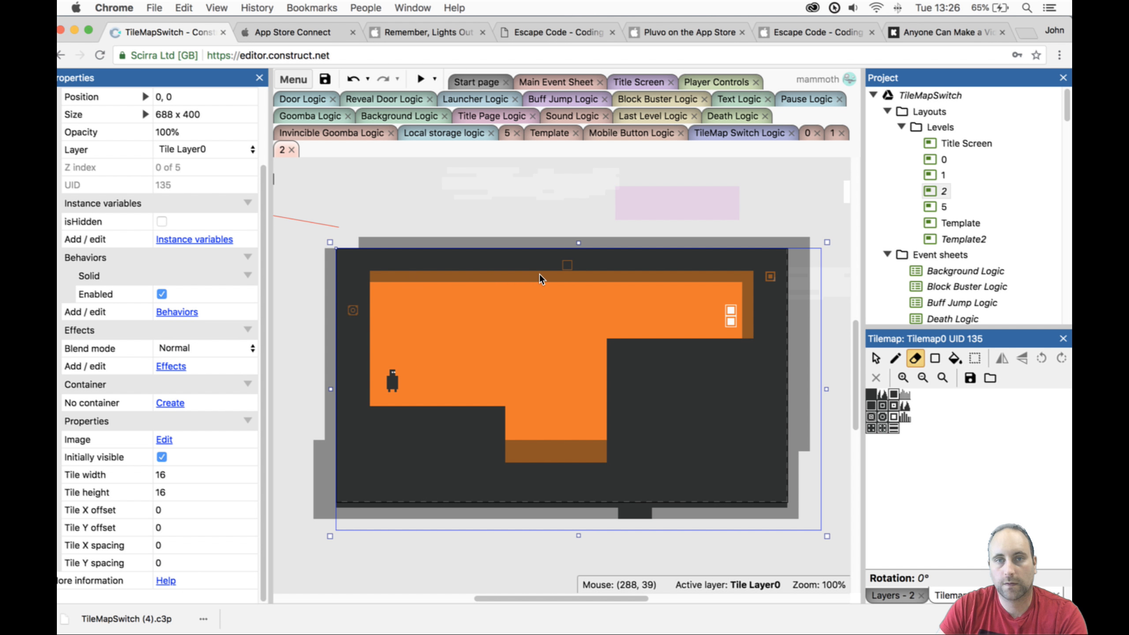
{"action": "left_click", "coordinate": [888, 594]}
{"action": "left_click", "coordinate": [919, 388]}
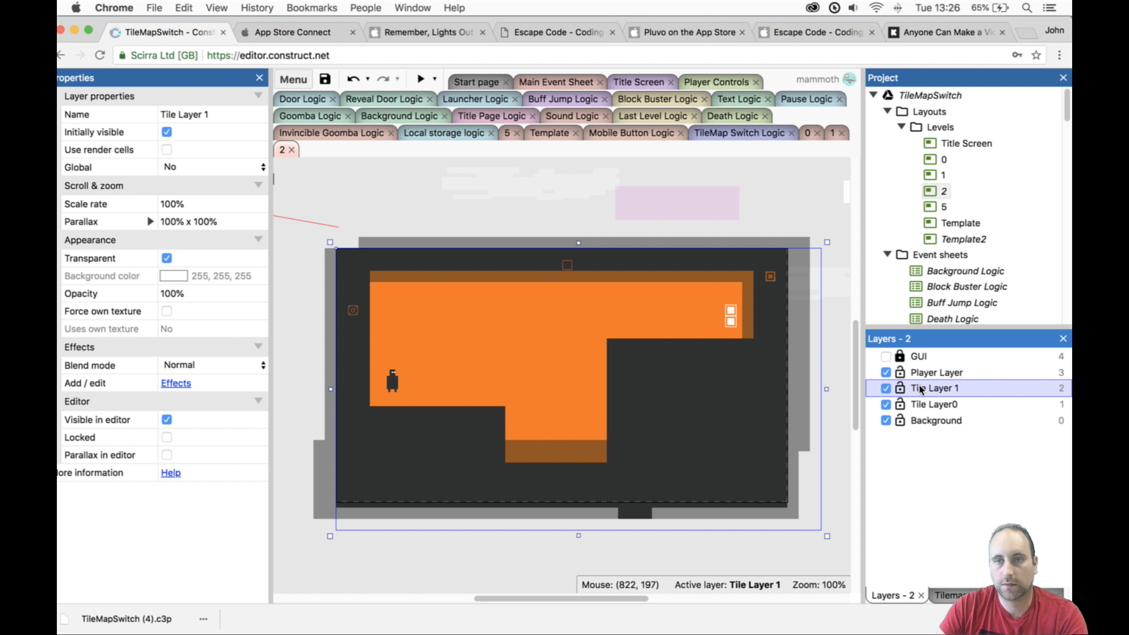
{"action": "left_click", "coordinate": [664, 286]}
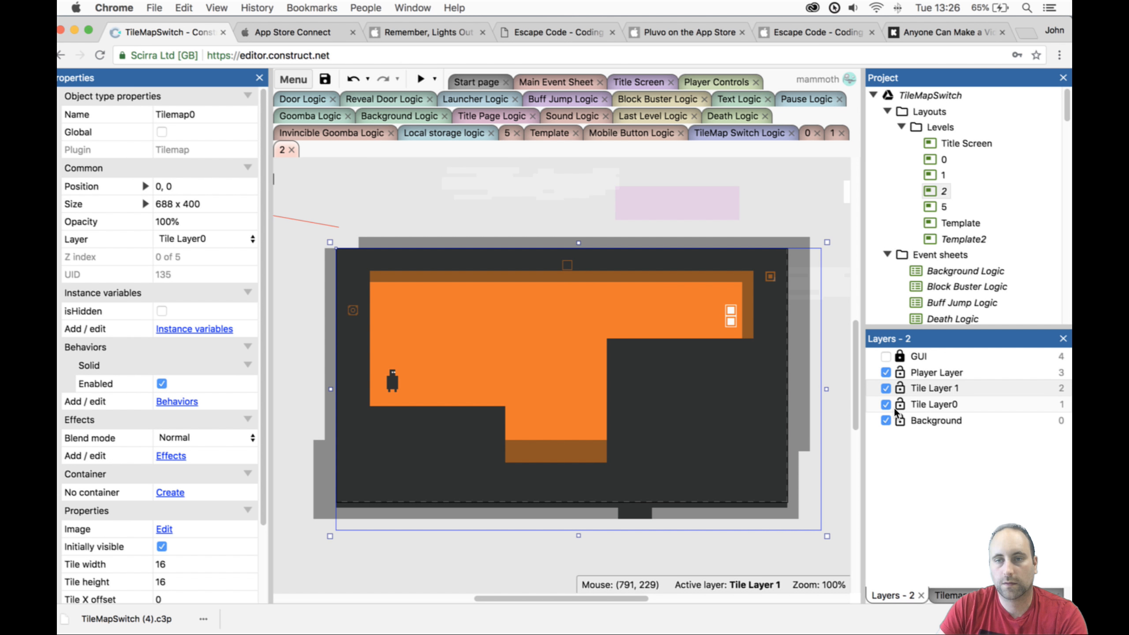
{"action": "left_click", "coordinate": [948, 594]}
{"action": "left_click", "coordinate": [873, 358]}
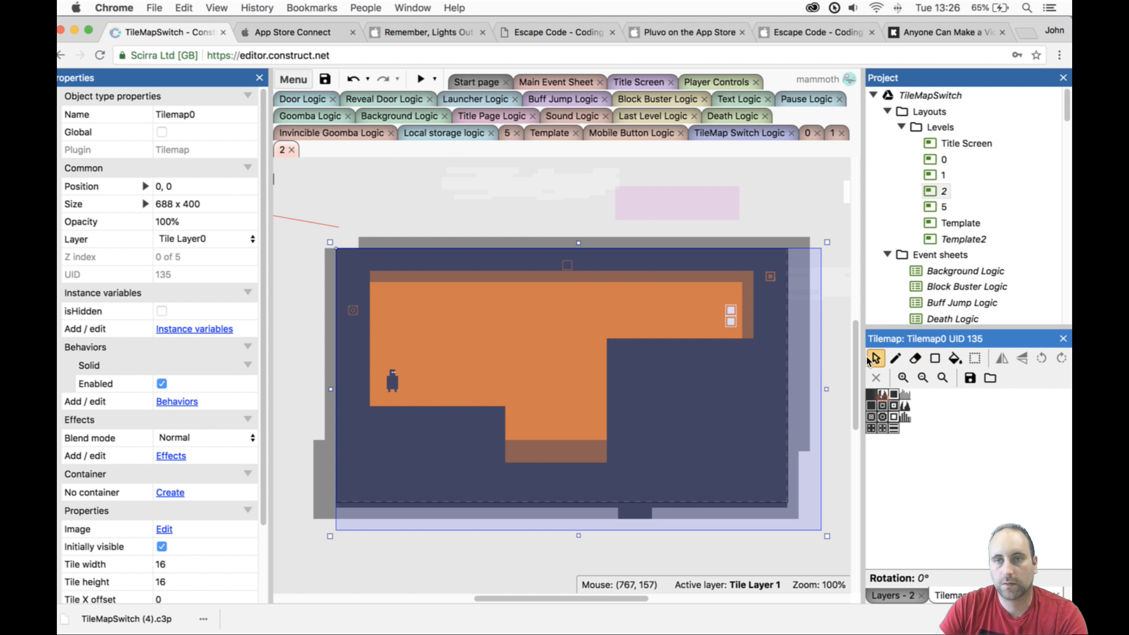
{"action": "left_click", "coordinate": [587, 342]}
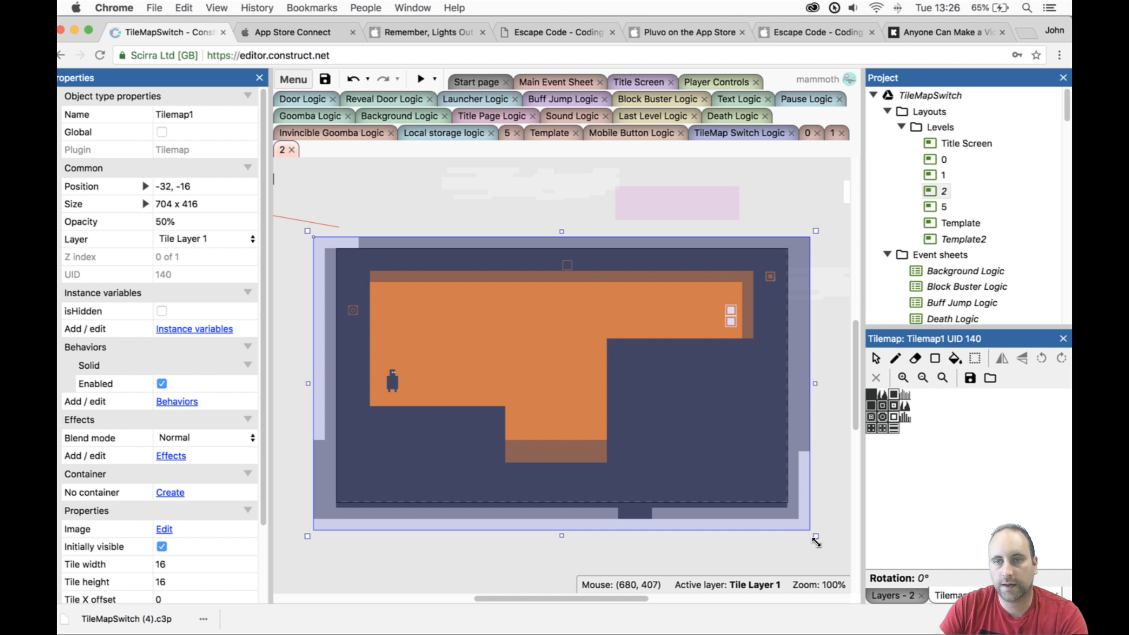
Erase Tilemap1's tile strips along the right and top edges of layout 2's play area.
{"action": "mouse_move", "coordinate": [815, 536]}
{"action": "left_mouse_down"}
{"action": "mouse_move", "coordinate": [780, 528]}
{"action": "mouse_move", "coordinate": [818, 544]}
{"action": "left_mouse_up"}
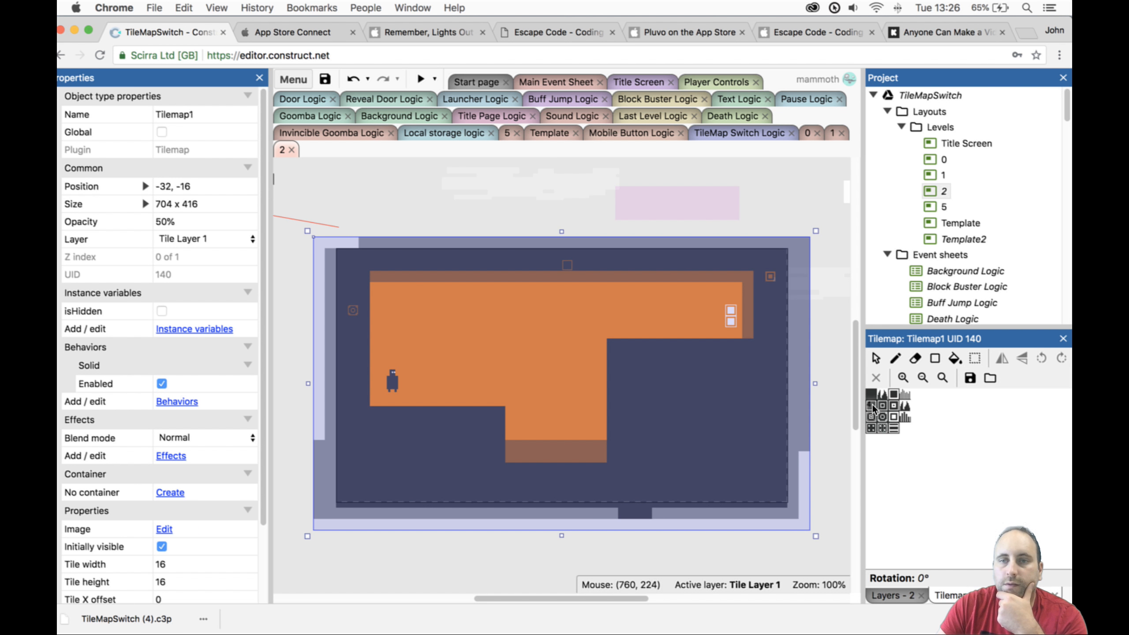
{"action": "left_click", "coordinate": [897, 360]}
{"action": "left_click", "coordinate": [915, 359]}
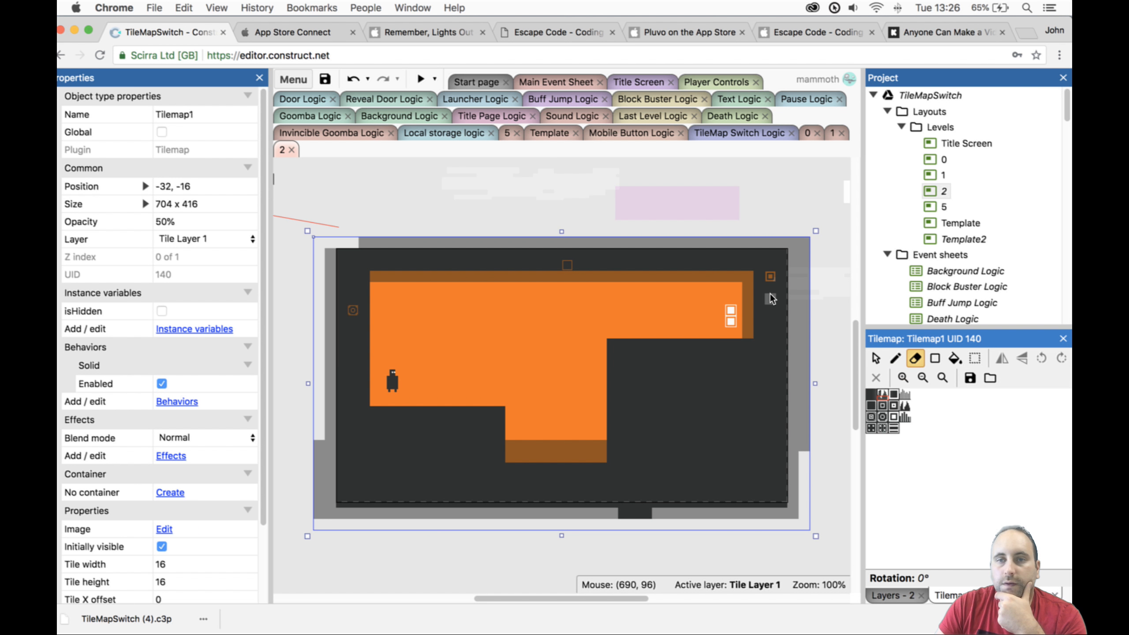
{"action": "left_click", "coordinate": [750, 287]}
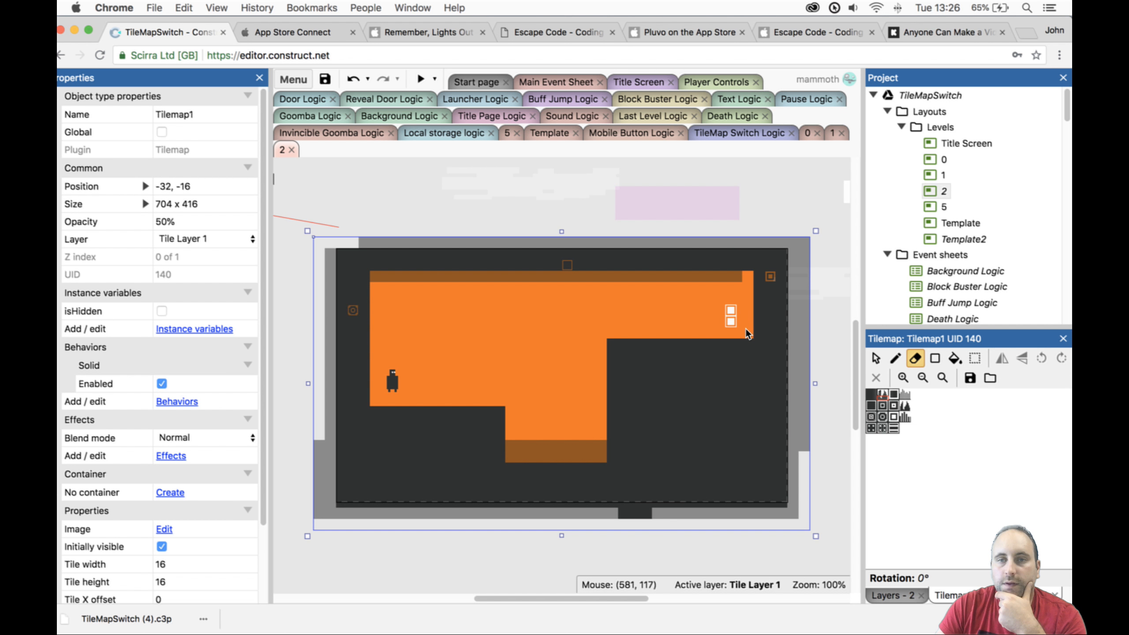
{"action": "left_click_drag", "start_coordinate": [736, 279], "coordinate": [545, 275]}
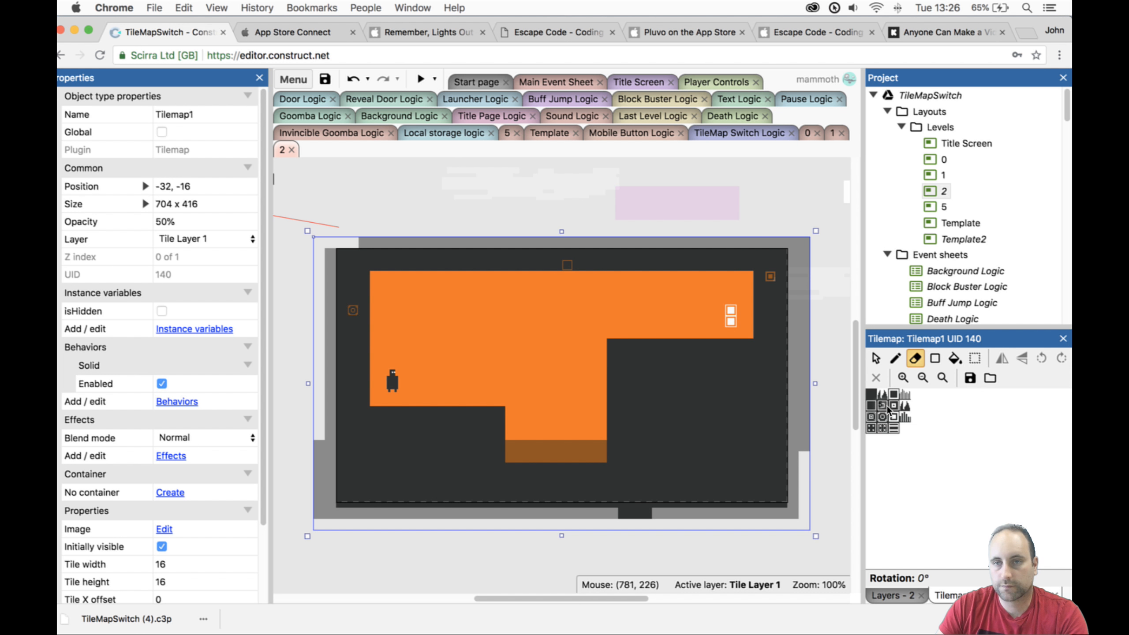
Fill a rectangle of solid tiles in Tilemap1 over the pit, rising above the floor between the player's ground and the right-hand ledge.
{"action": "left_click", "coordinate": [871, 393]}
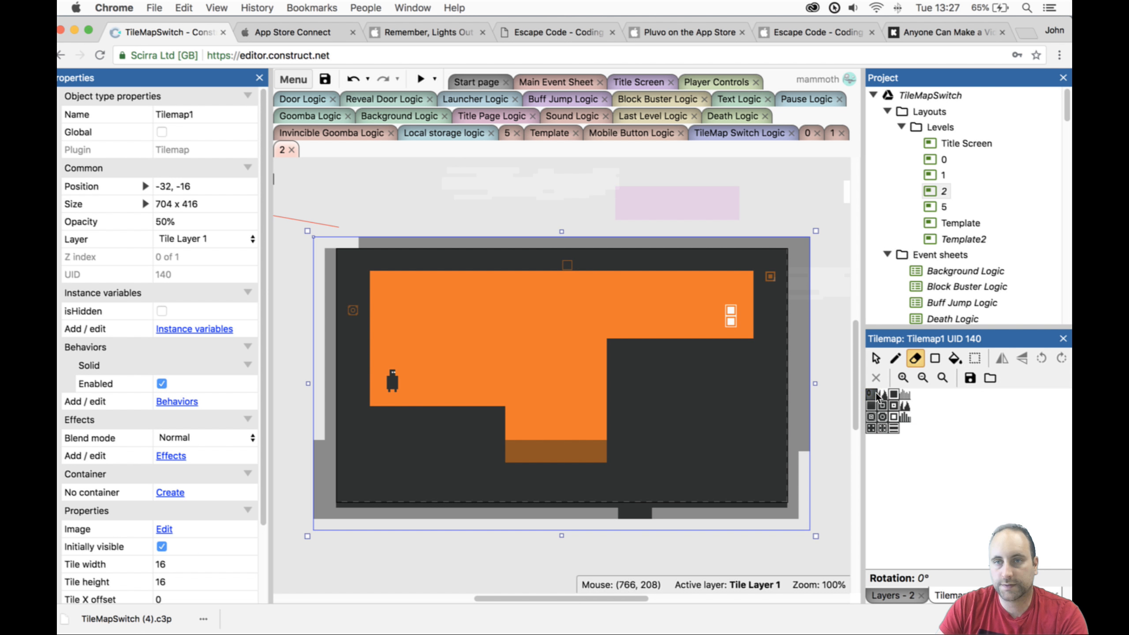
{"action": "left_click", "coordinate": [897, 361]}
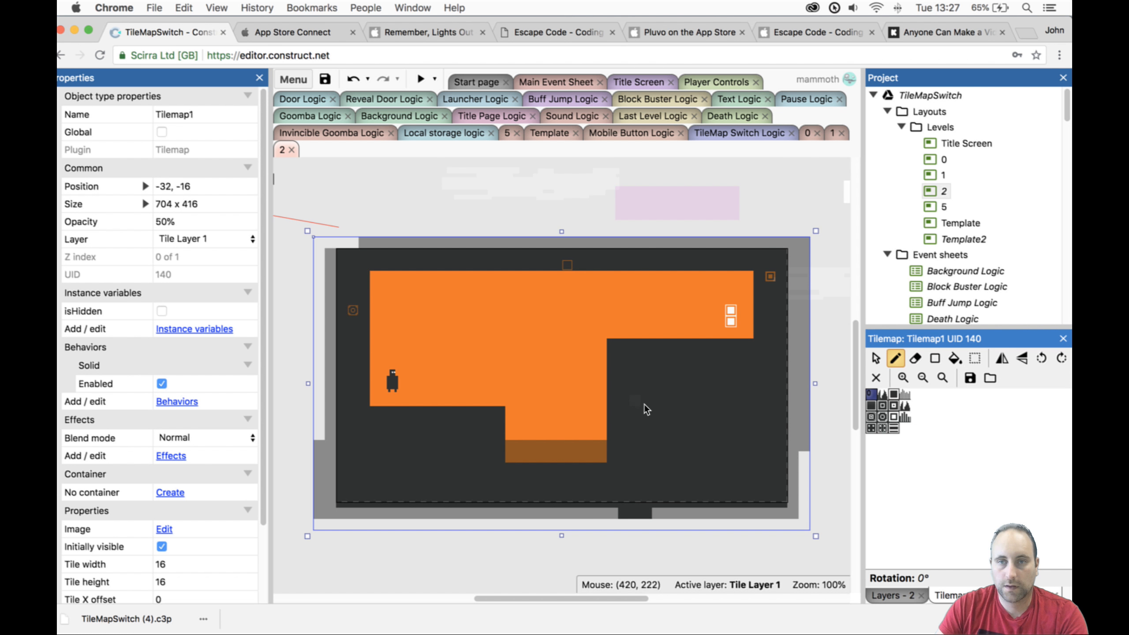
{"action": "left_click", "coordinate": [929, 362]}
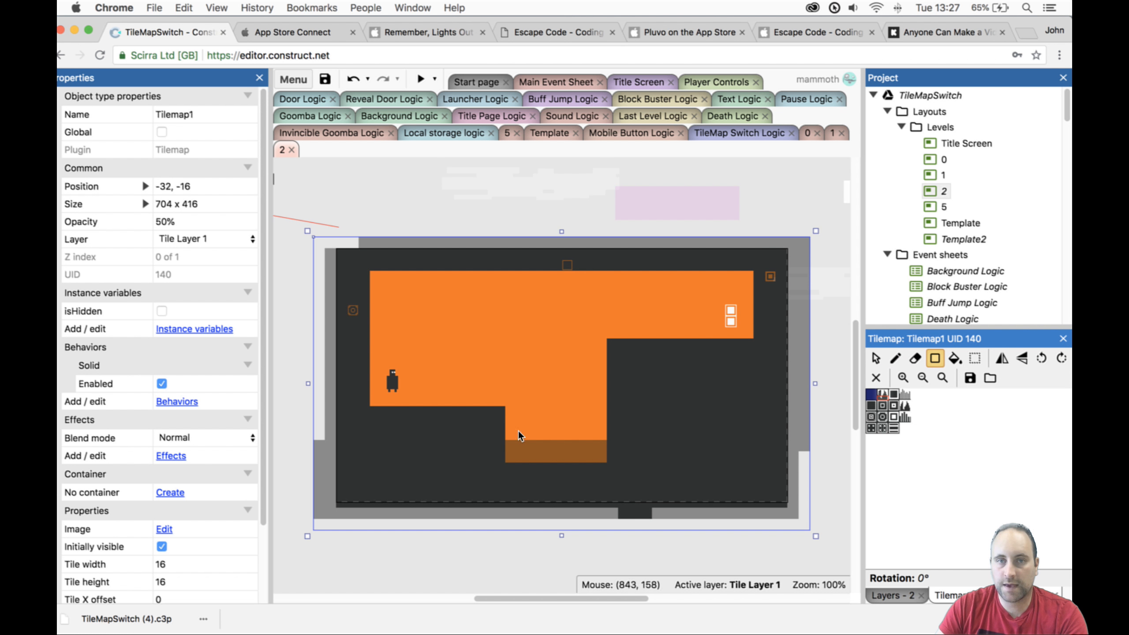
{"action": "left_click_drag", "start_coordinate": [510, 367], "coordinate": [602, 432]}
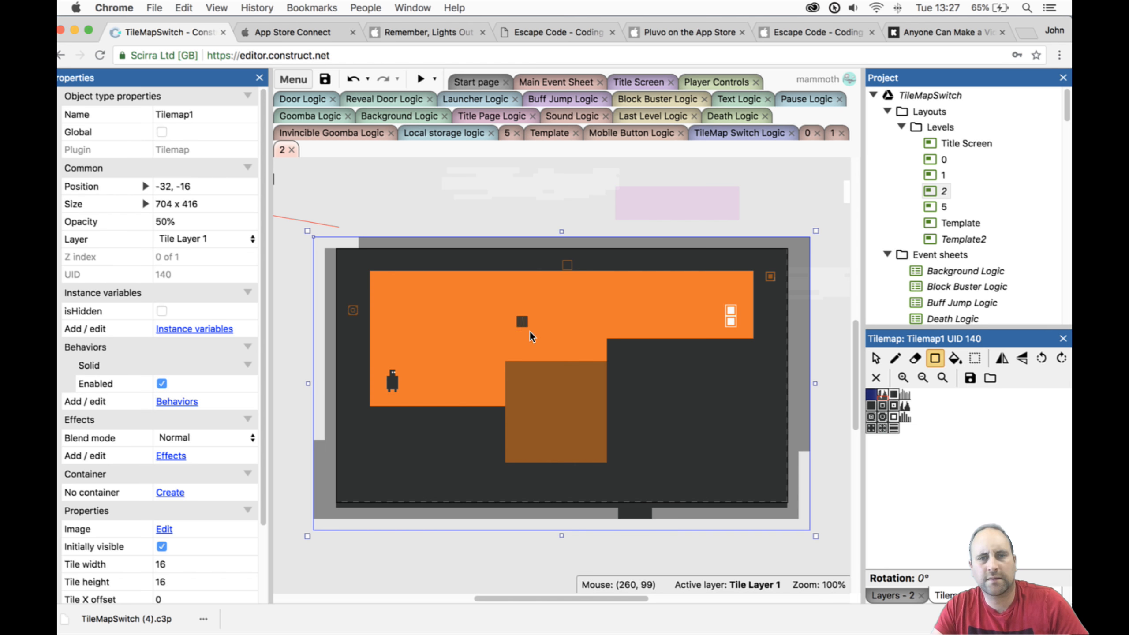
Preview level 2, try jumping onto the middle block, and close the preview.
{"action": "left_click", "coordinate": [419, 79]}
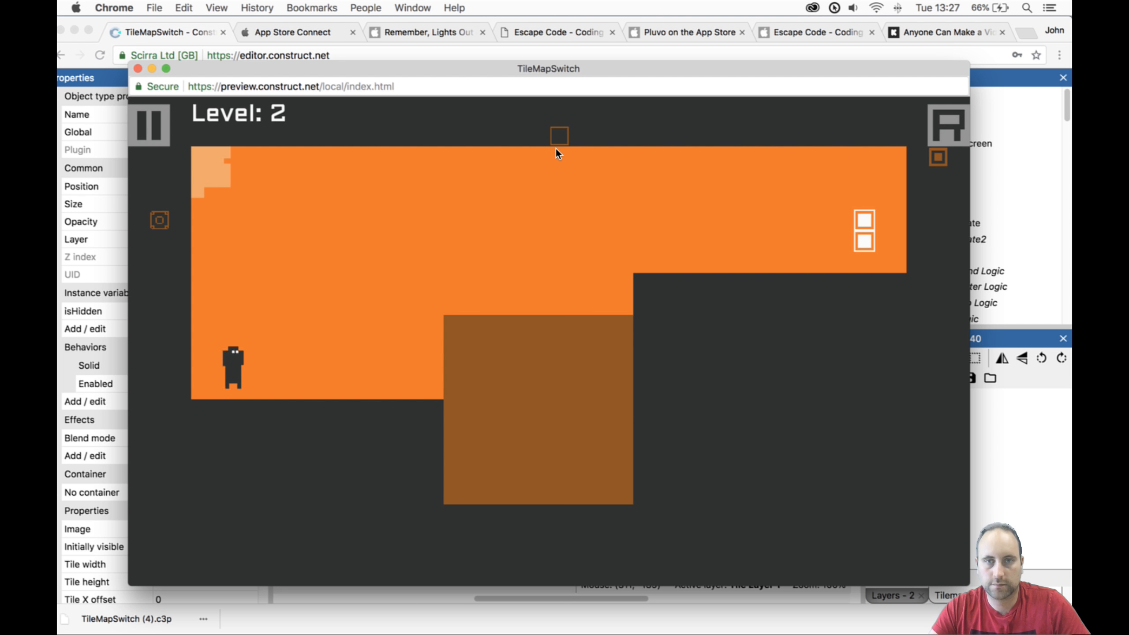
{"action": "key", "text": "Right"}
{"action": "key", "text": "Up"}
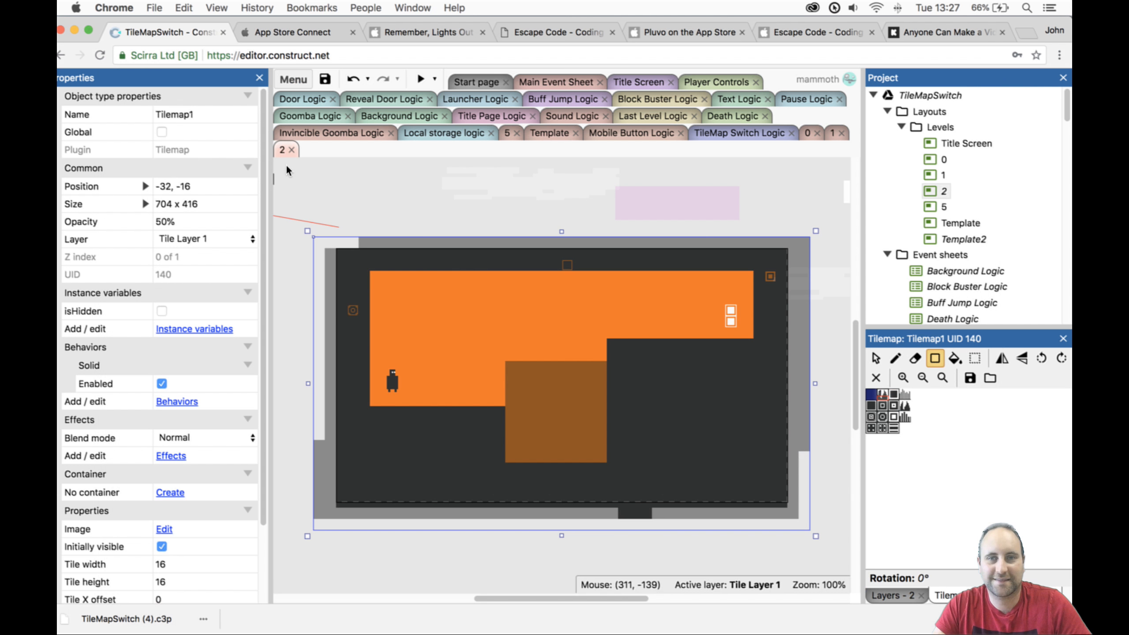
{"action": "left_click", "coordinate": [137, 68]}
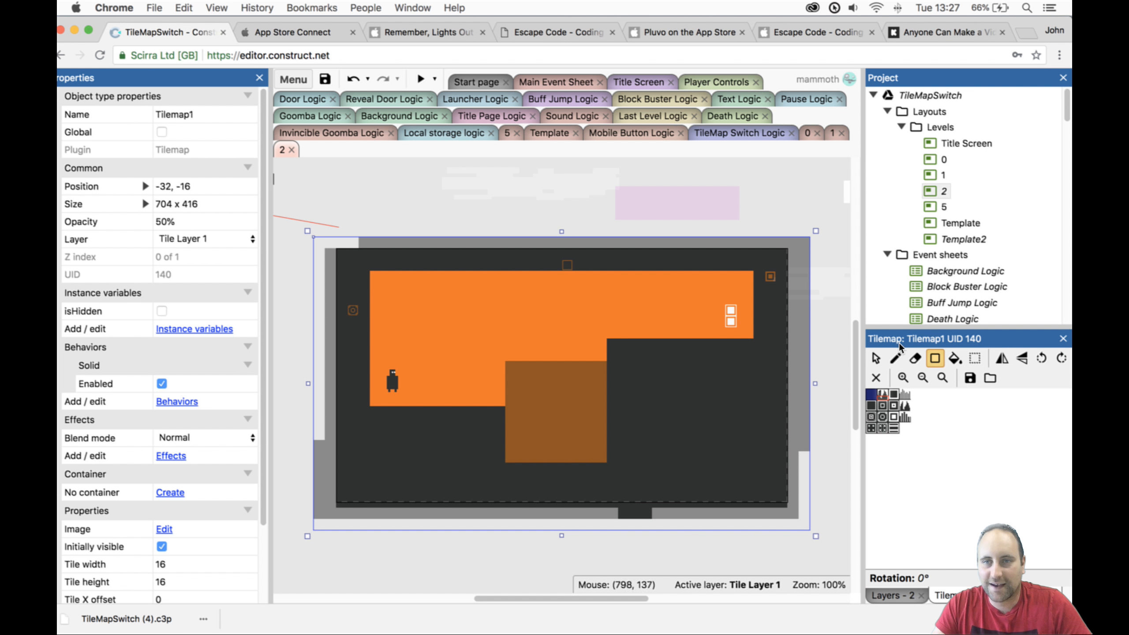
Erase the top row of Tilemap1's block over the pit to lower it by one tile.
{"action": "left_click", "coordinate": [914, 358]}
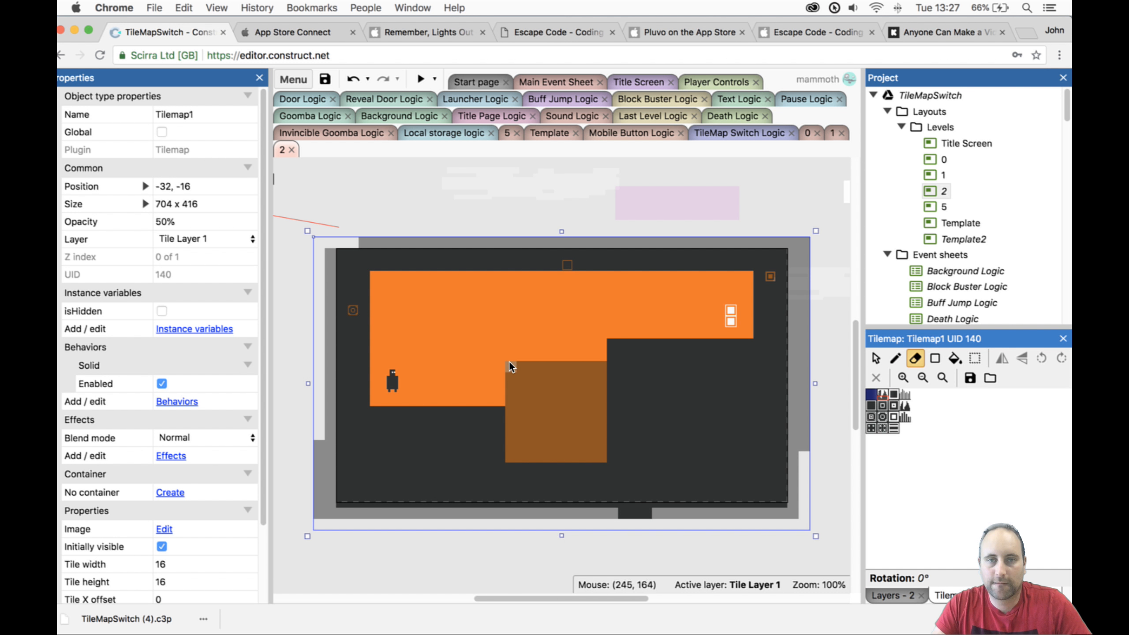
{"action": "left_click_drag", "start_coordinate": [511, 366], "coordinate": [602, 368]}
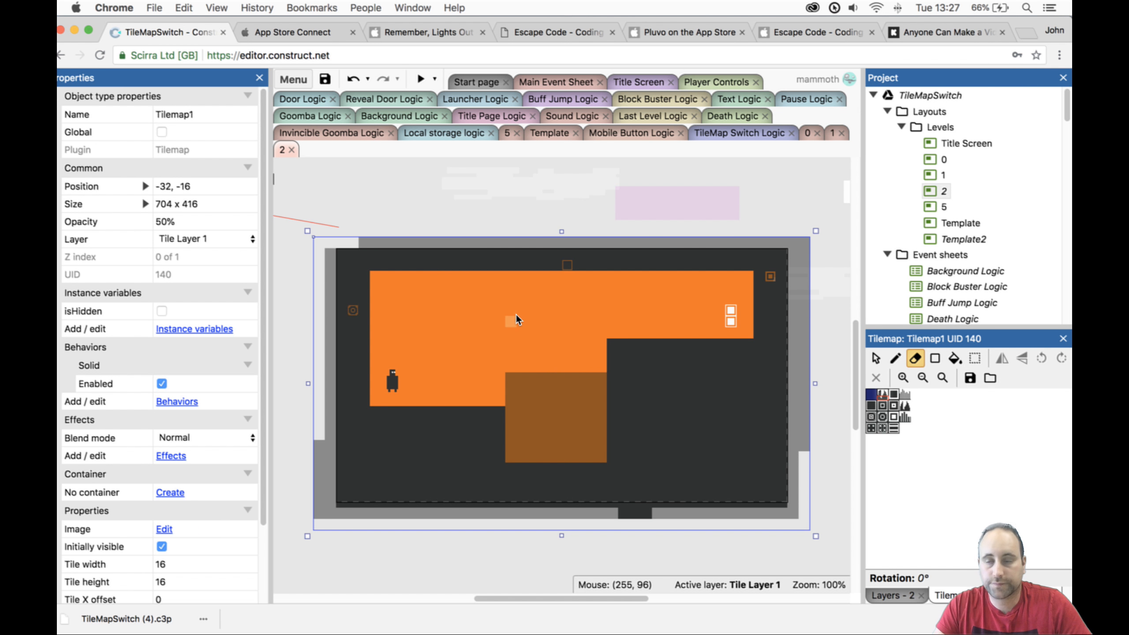
Playtest level 2, switching tilemaps mid-jump to cross the middle block and reach the door, and close the preview.
{"action": "left_click", "coordinate": [425, 76]}
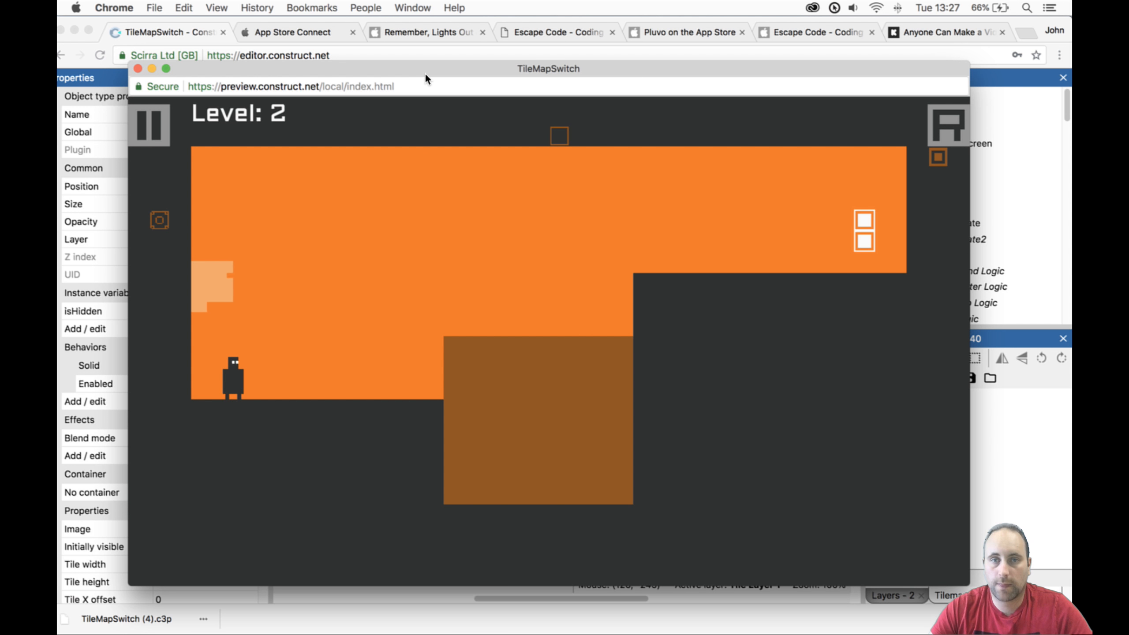
{"action": "key", "text": "Right"}
{"action": "key", "text": "Up"}
{"action": "key", "text": "space"}
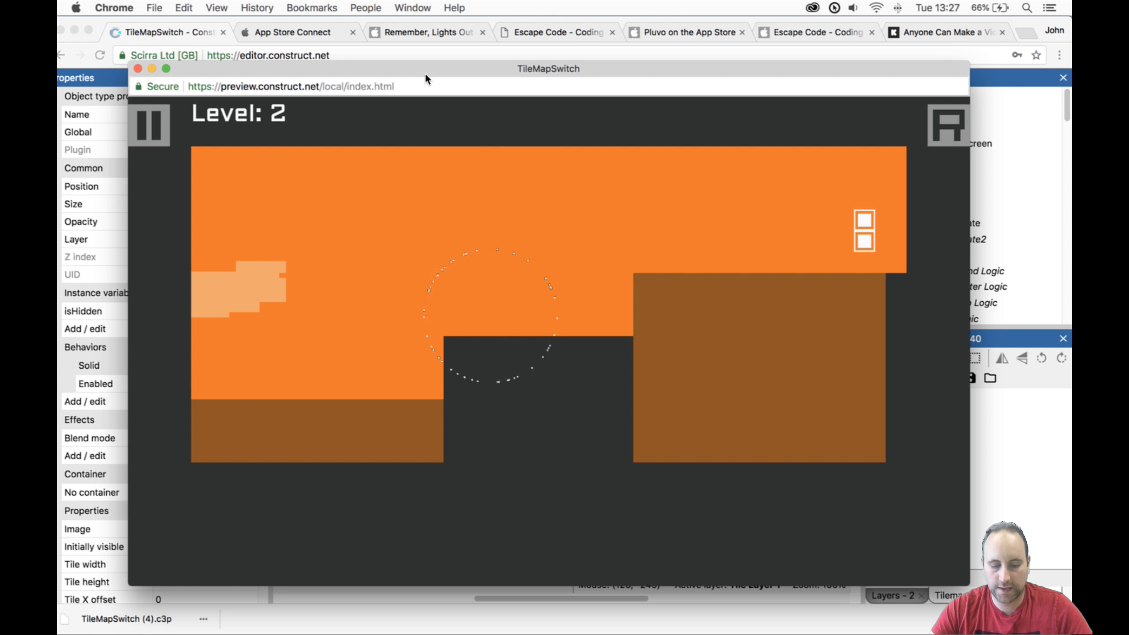
{"action": "key", "text": "Right"}
{"action": "key", "text": "Left"}
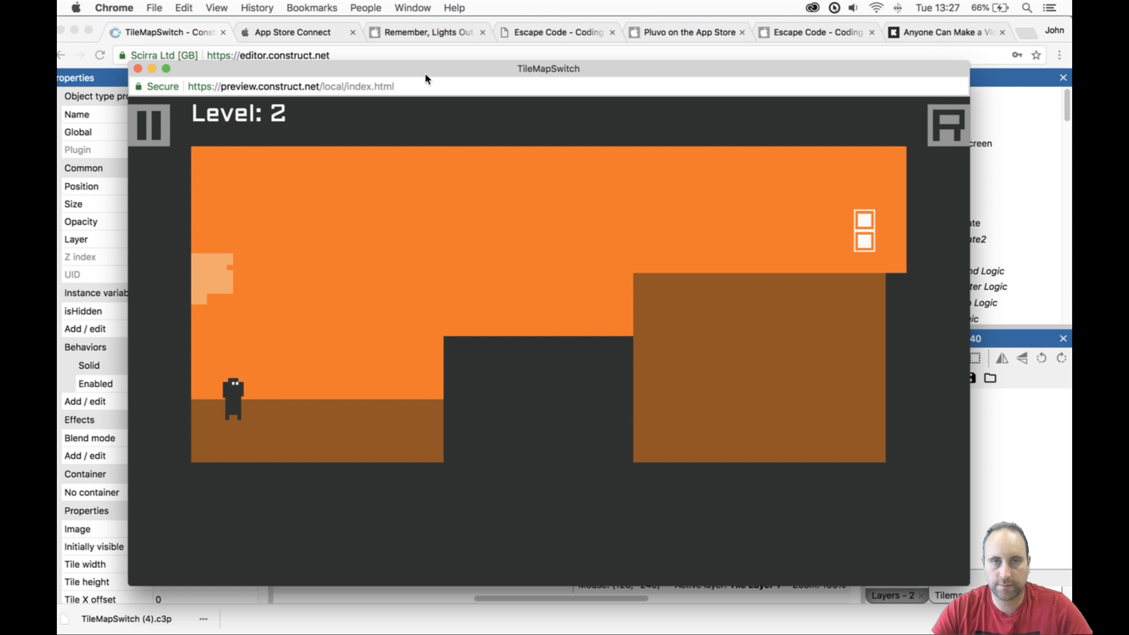
{"action": "key", "text": "space"}
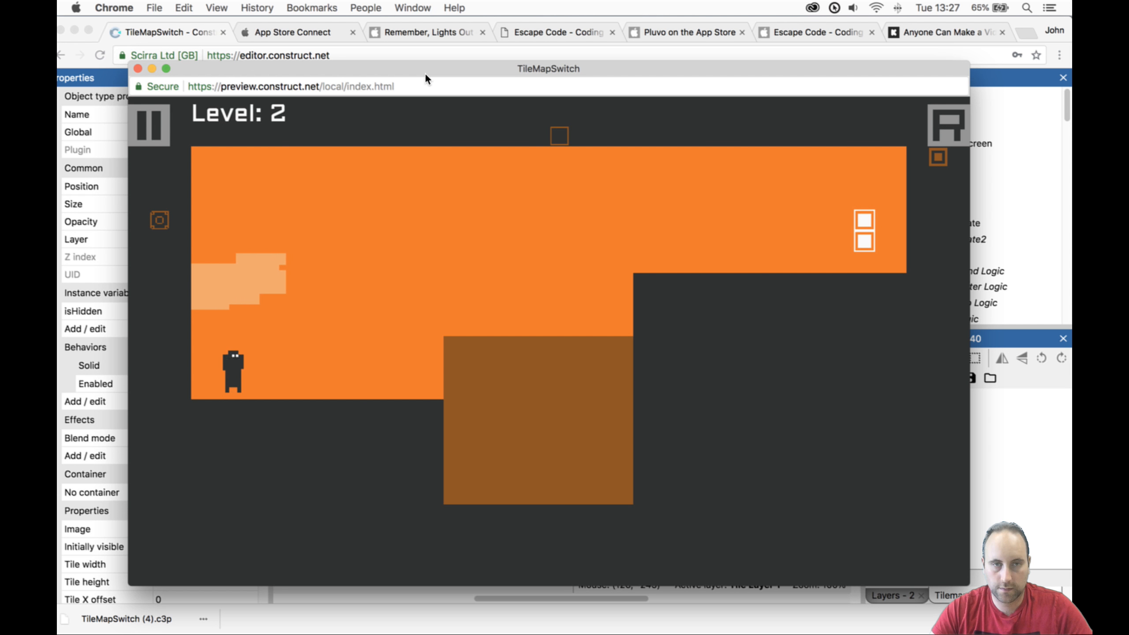
{"action": "key", "text": "Up"}
{"action": "key", "text": "Right"}
{"action": "key", "text": "space"}
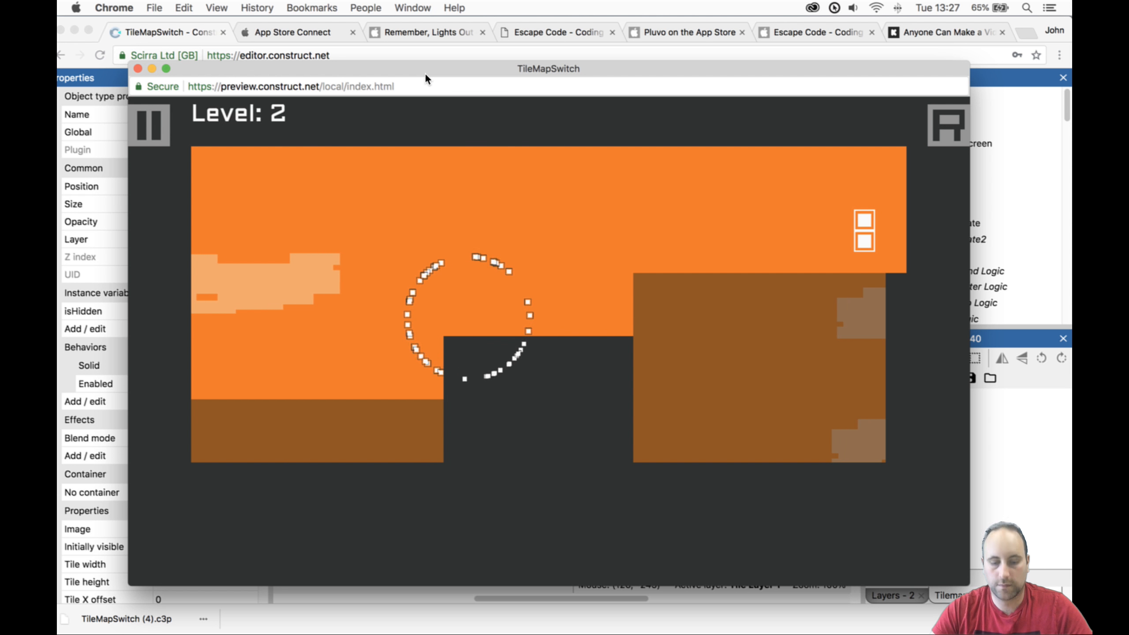
{"action": "key", "text": "space"}
{"action": "key", "text": "Right"}
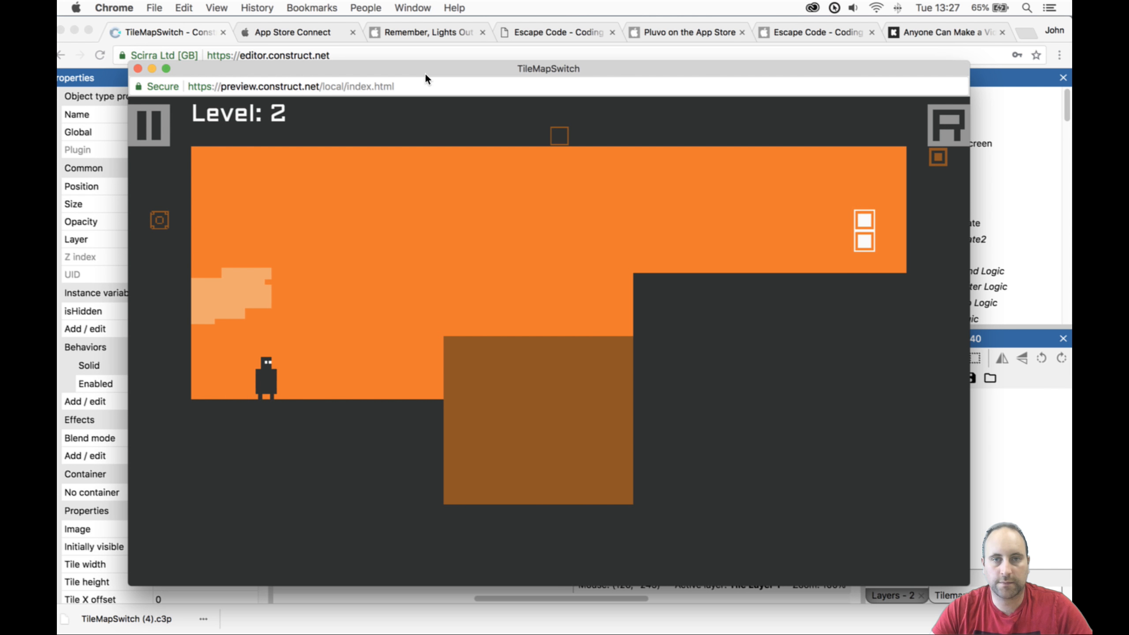
{"action": "key", "text": "Up"}
{"action": "key", "text": "space"}
{"action": "key", "text": "Up"}
{"action": "key", "text": "space"}
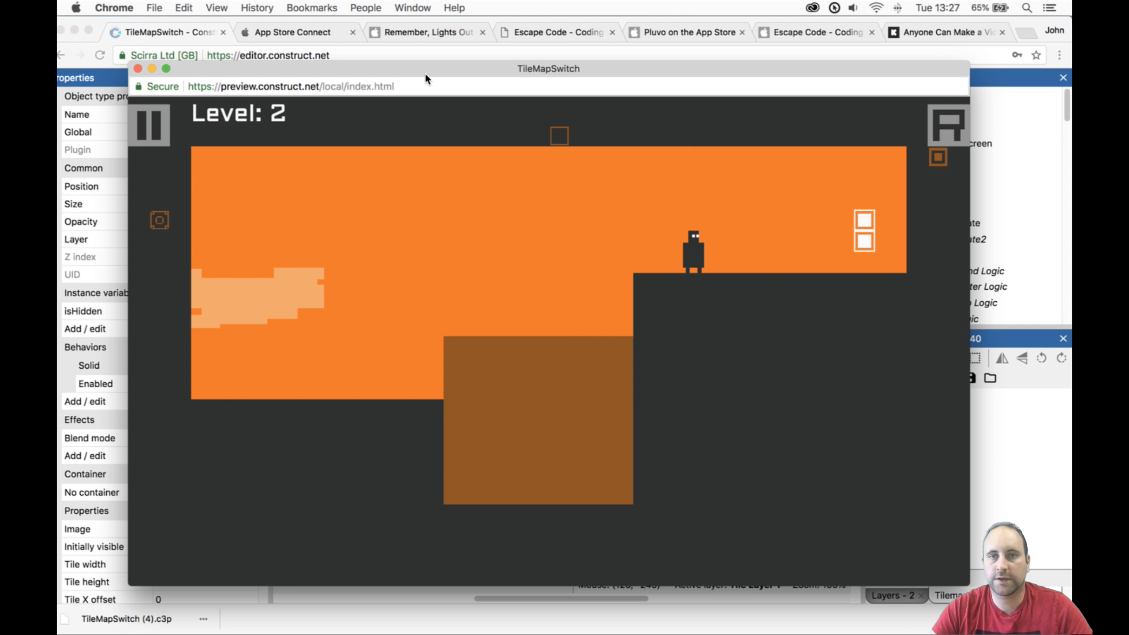
{"action": "key", "text": "Left"}
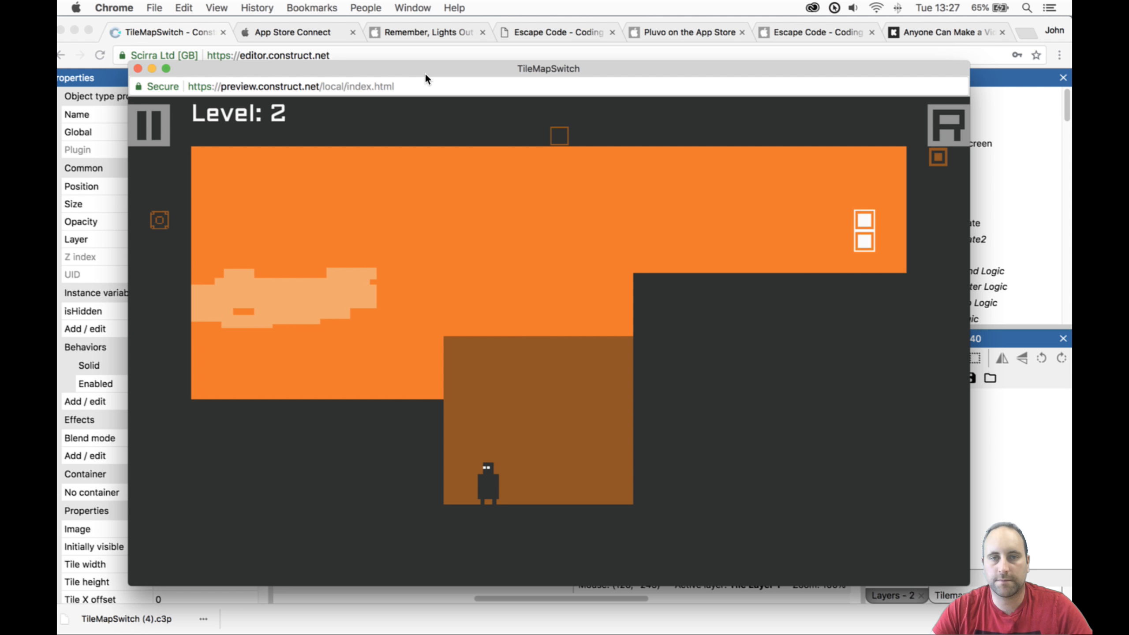
{"action": "key", "text": "Right"}
{"action": "key", "text": "Up"}
{"action": "key", "text": "space"}
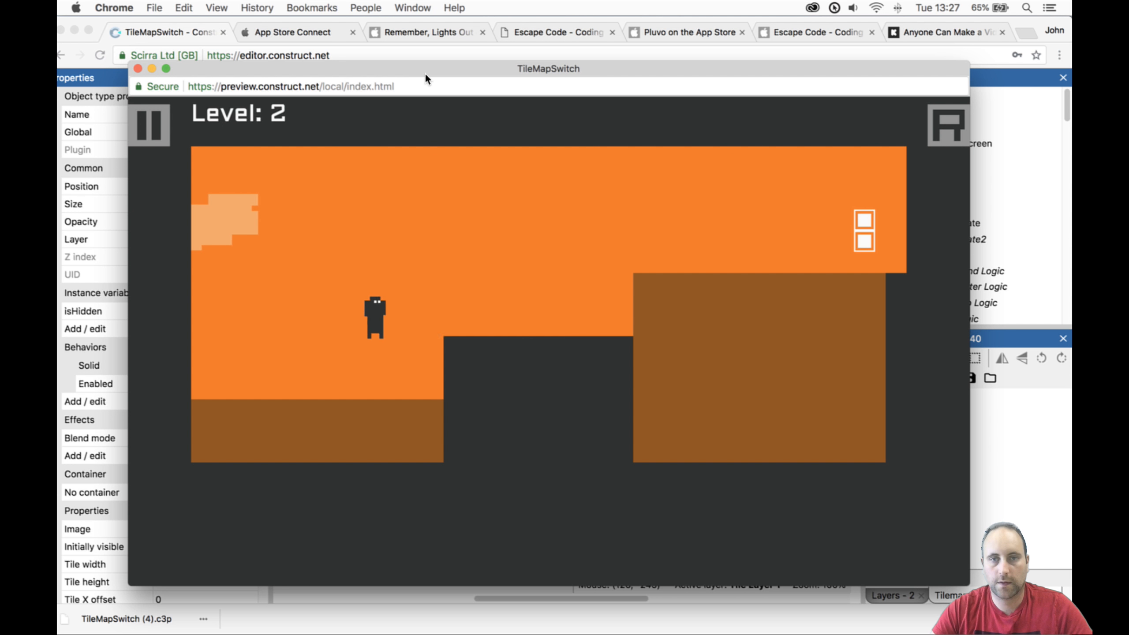
{"action": "key", "text": "Right"}
{"action": "key", "text": "Up"}
{"action": "key", "text": "space"}
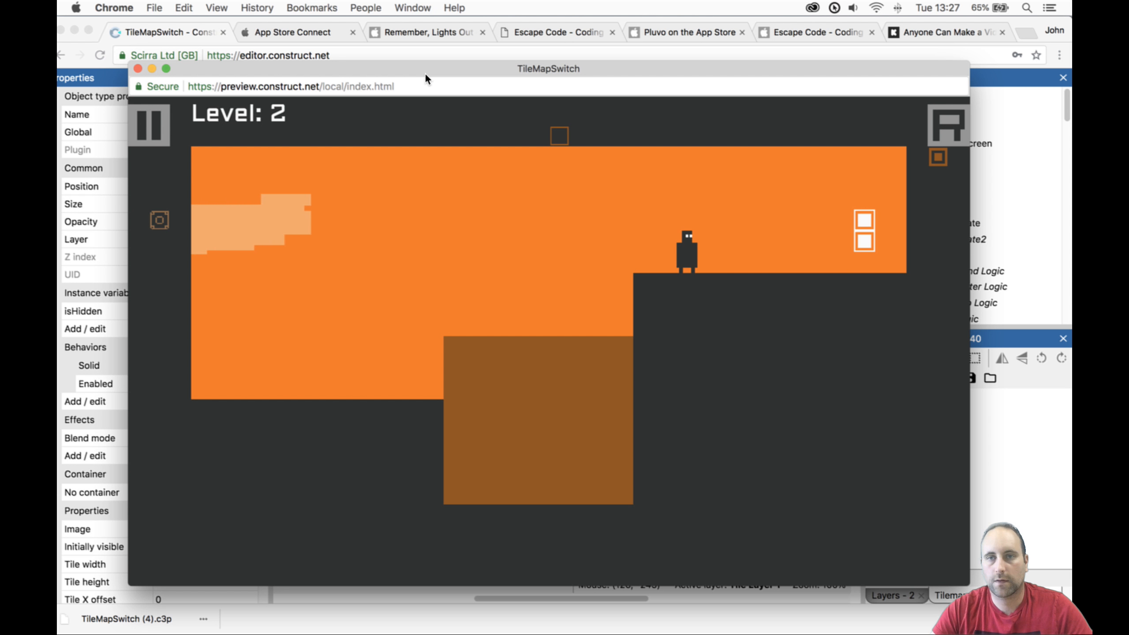
{"action": "key", "text": "Right"}
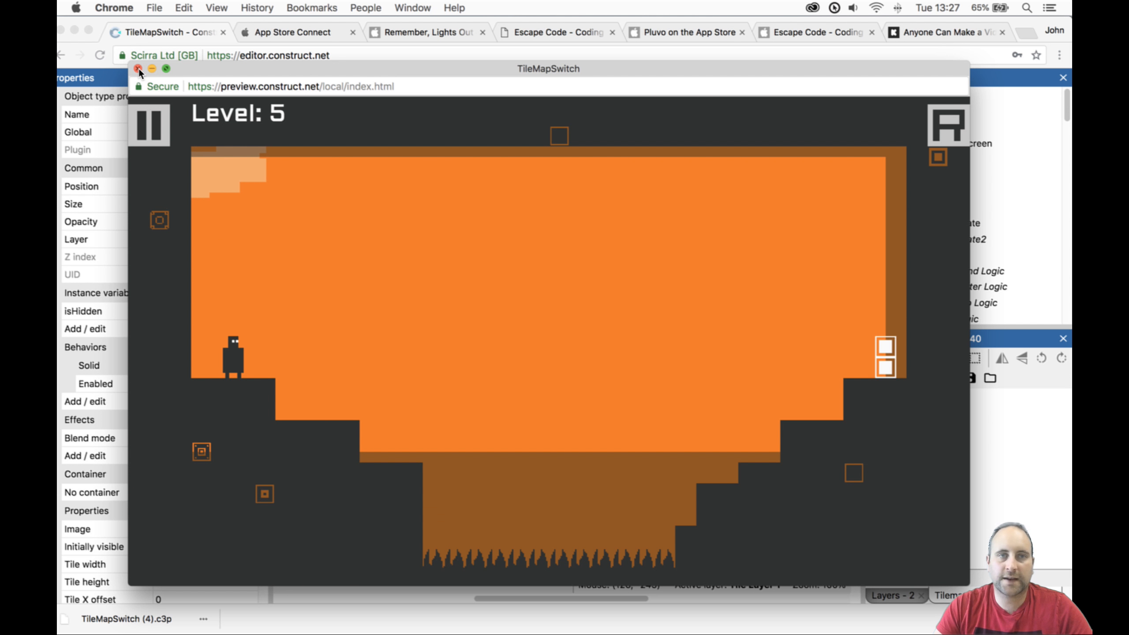
{"action": "left_click", "coordinate": [137, 69]}
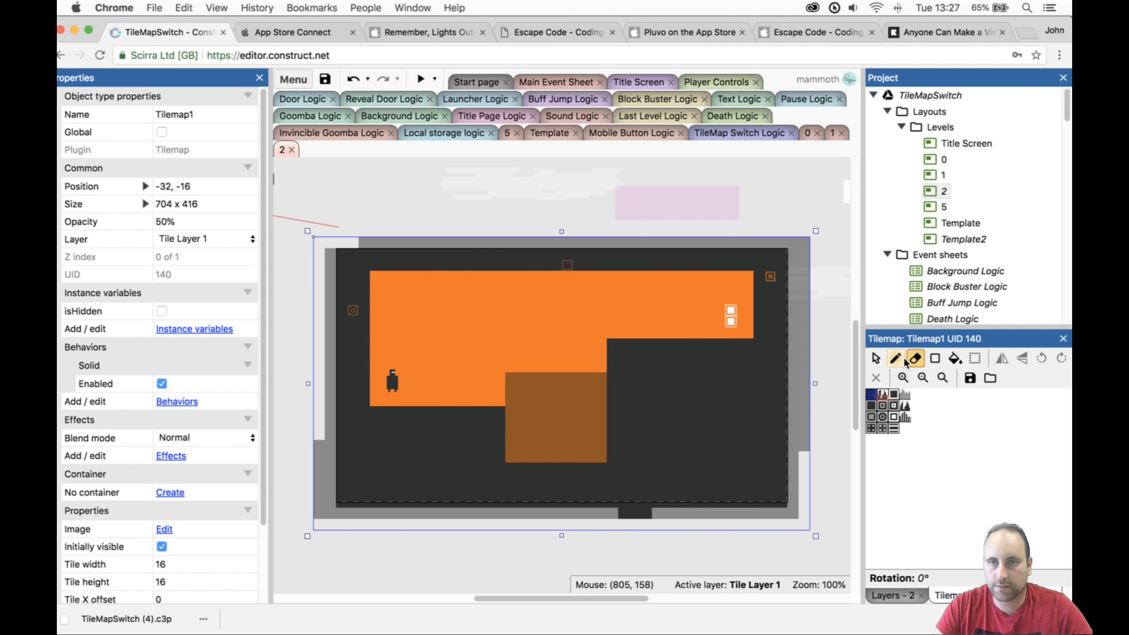
Lower layout 2's door by one tile so that it stands on the right-hand ledge.
{"action": "left_click", "coordinate": [875, 358]}
{"action": "left_click", "coordinate": [732, 318]}
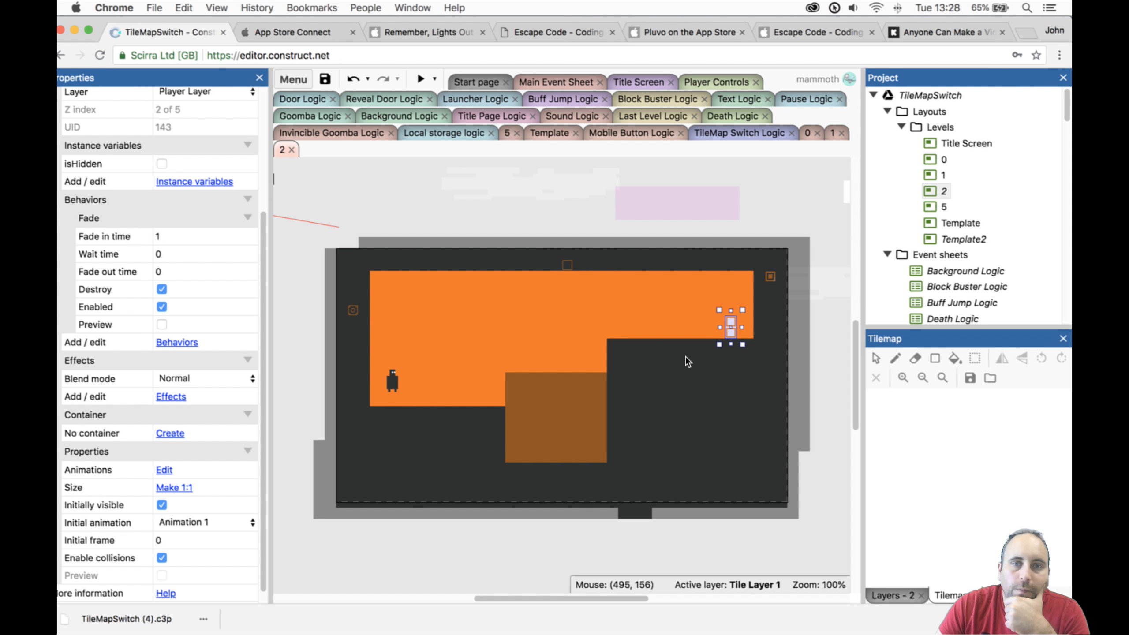
Rename layout 2 as 3 and leave nothing selected in it.
{"action": "left_click", "coordinate": [944, 191]}
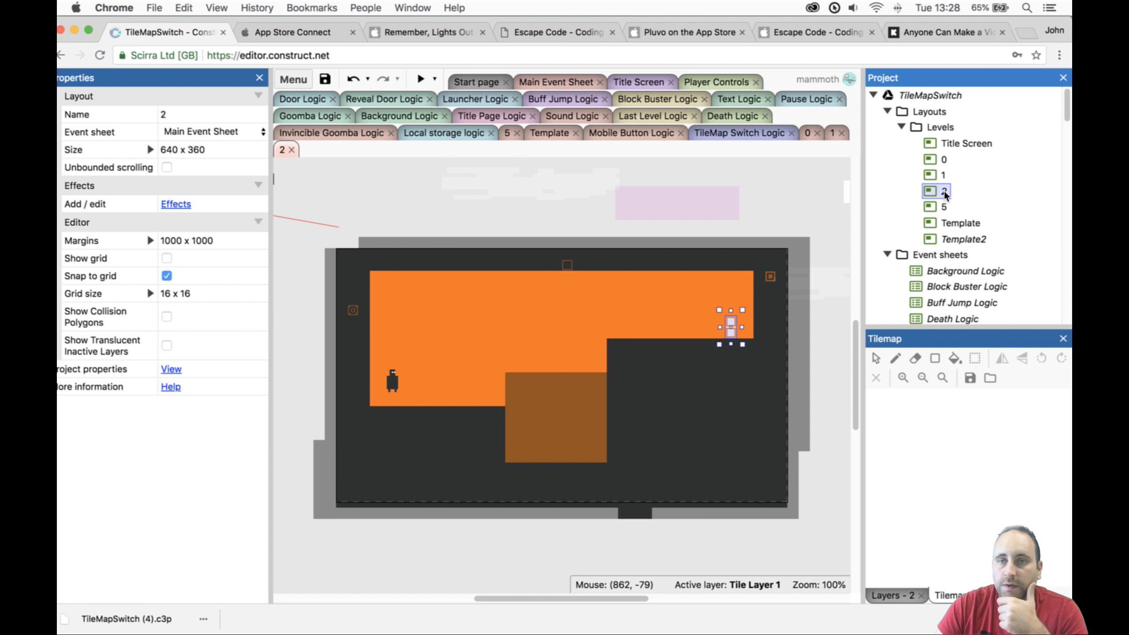
{"action": "left_click", "coordinate": [944, 191]}
{"action": "type", "text": "3"}
{"action": "key", "text": "Return"}
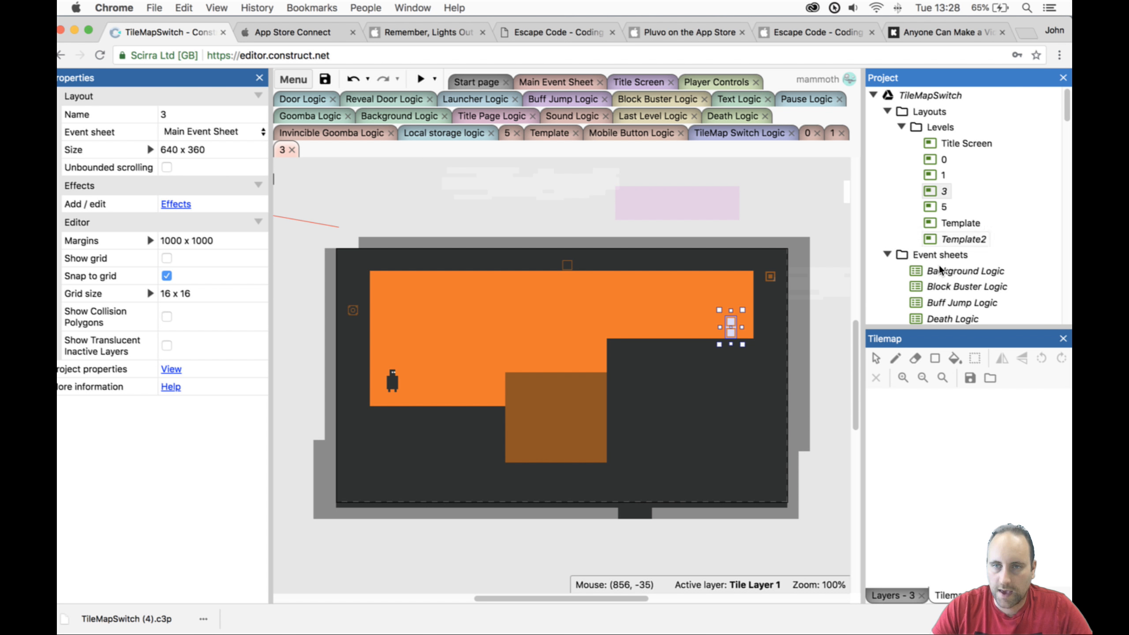
{"action": "left_click", "coordinate": [767, 472]}
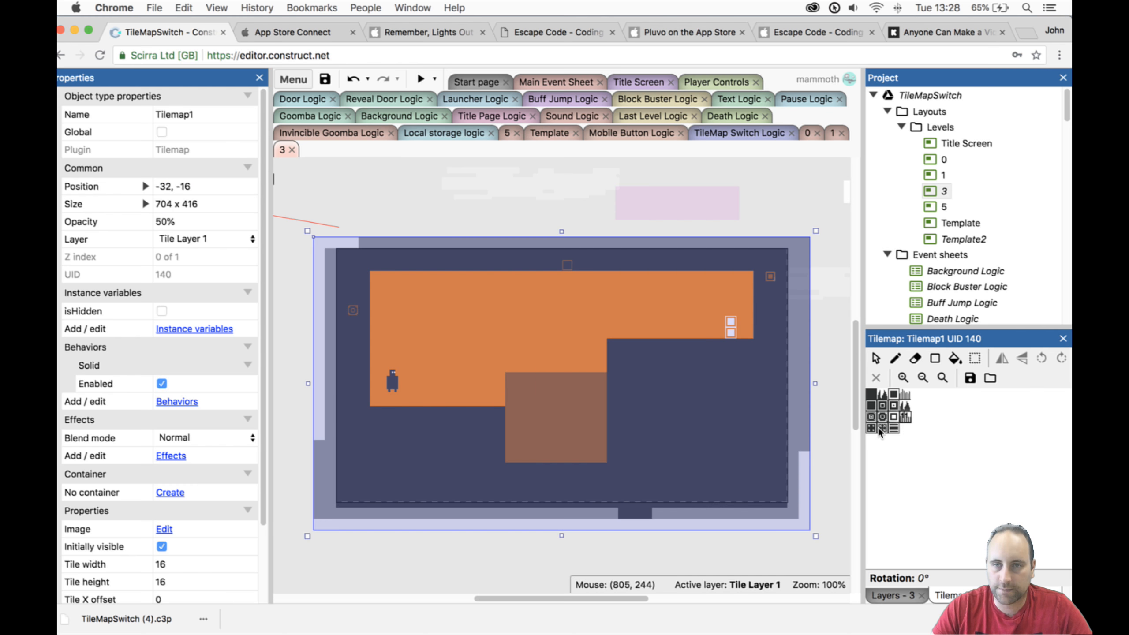
{"action": "left_click", "coordinate": [826, 442]}
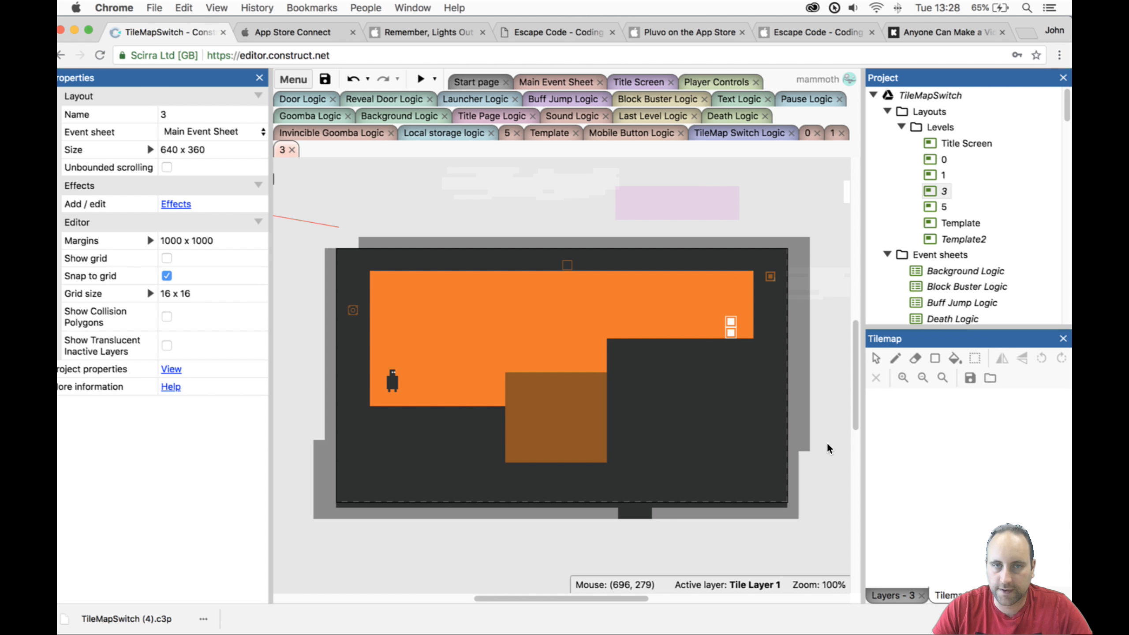
Duplicate the Template2 layout, name the copy 2, and place it between layouts 1 and 3.
{"action": "left_click", "coordinate": [960, 239]}
{"action": "double_click", "coordinate": [960, 238]}
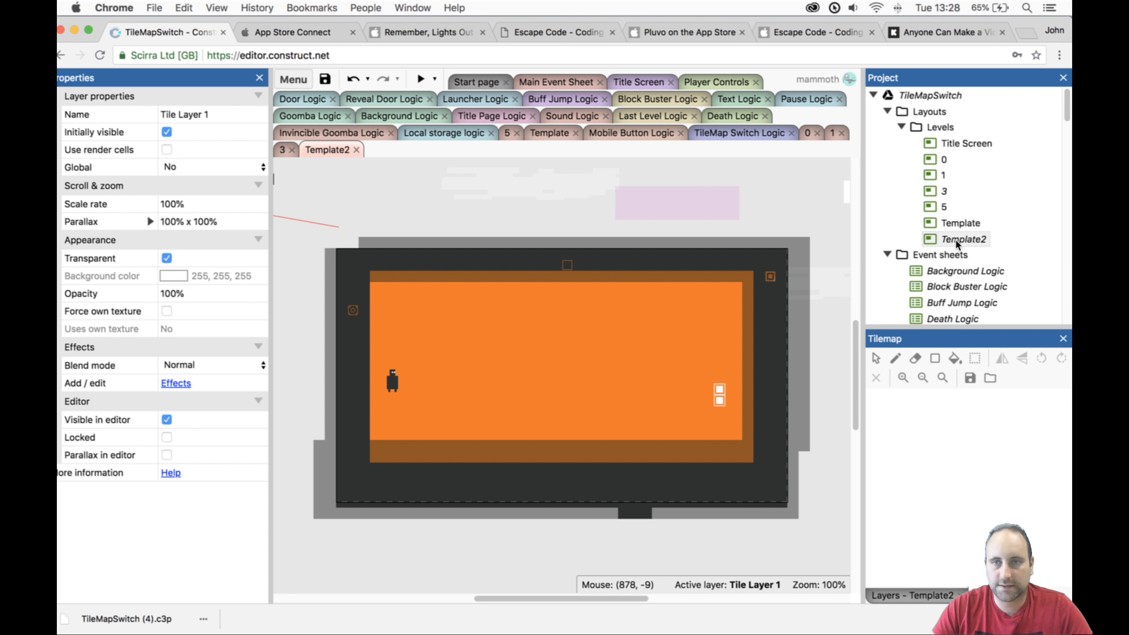
{"action": "right_click", "coordinate": [955, 239]}
{"action": "left_click", "coordinate": [978, 318]}
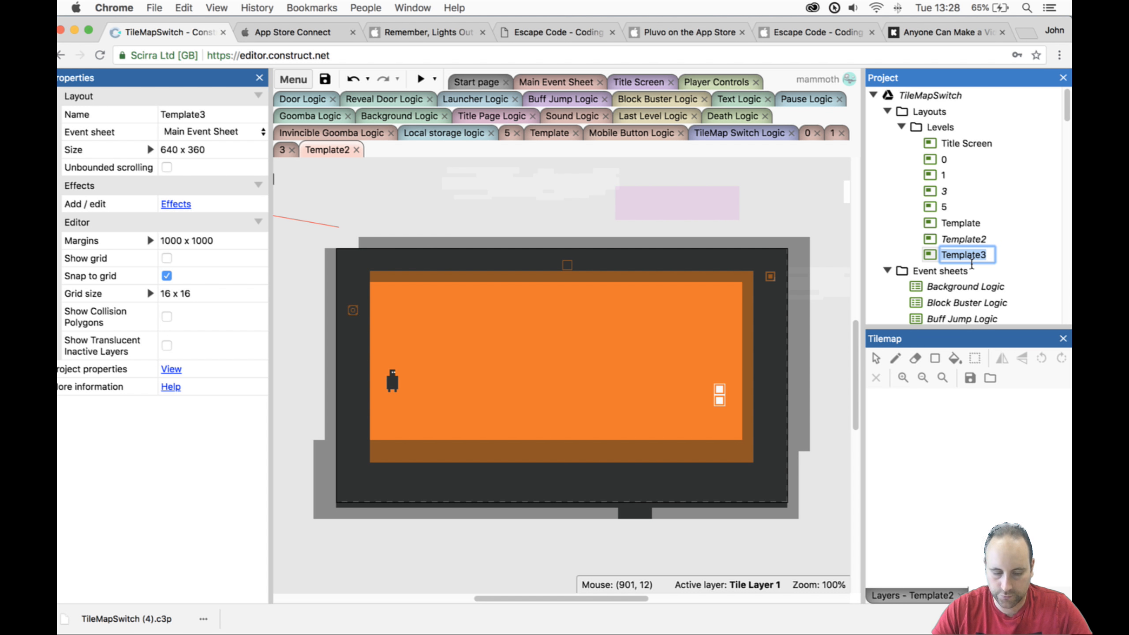
{"action": "type", "text": "2"}
{"action": "key", "text": "Return"}
{"action": "left_click_drag", "start_coordinate": [943, 254], "coordinate": [956, 179]}
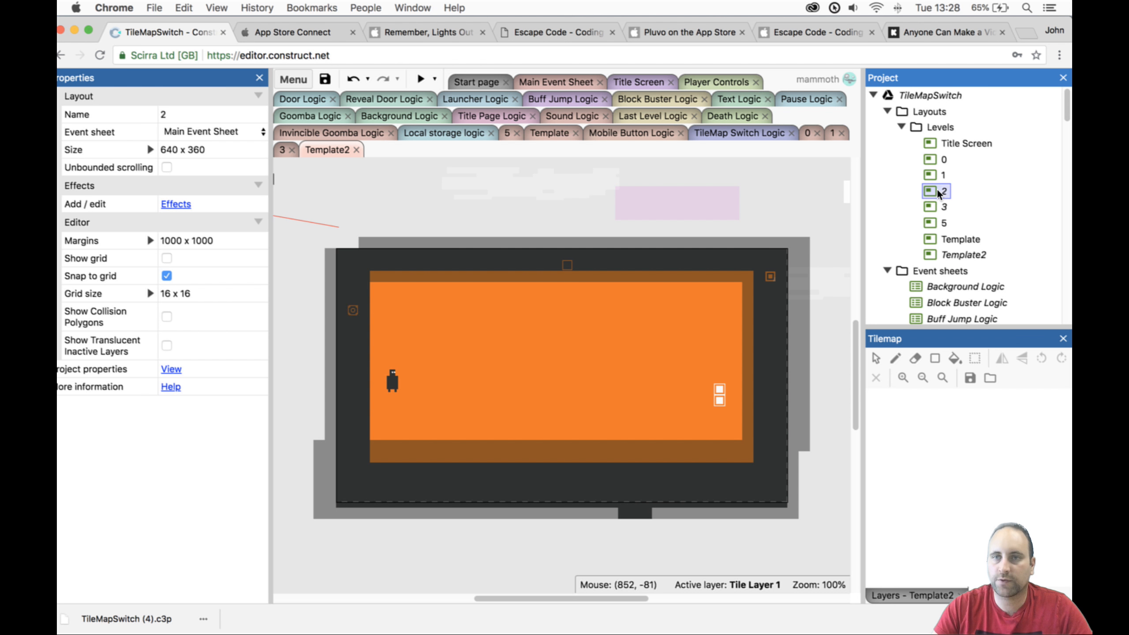
Open the new layout 2 and select Tilemap1 on Tile Layer 1 for tile editing.
{"action": "double_click", "coordinate": [939, 191]}
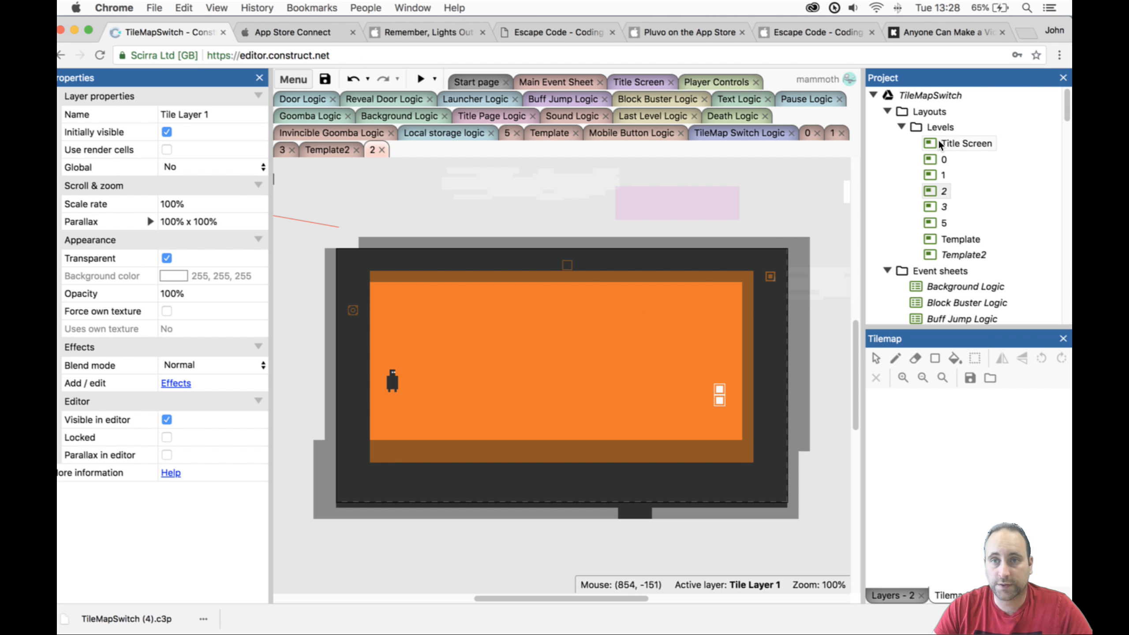
{"action": "left_click", "coordinate": [620, 362]}
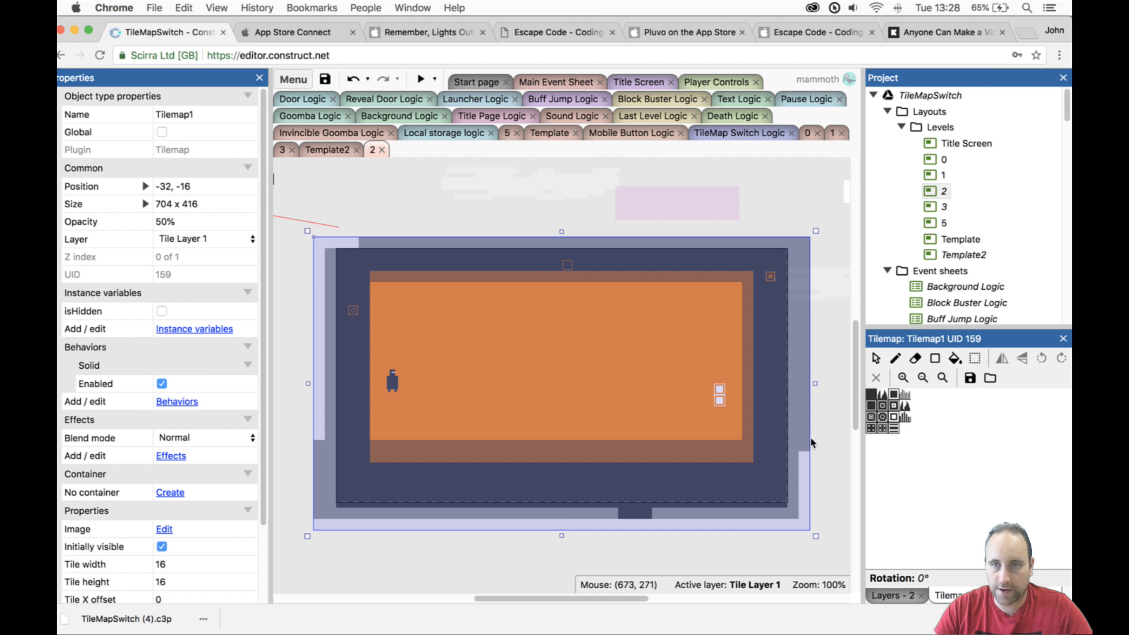
{"action": "left_click", "coordinate": [871, 394]}
{"action": "left_click", "coordinate": [935, 358]}
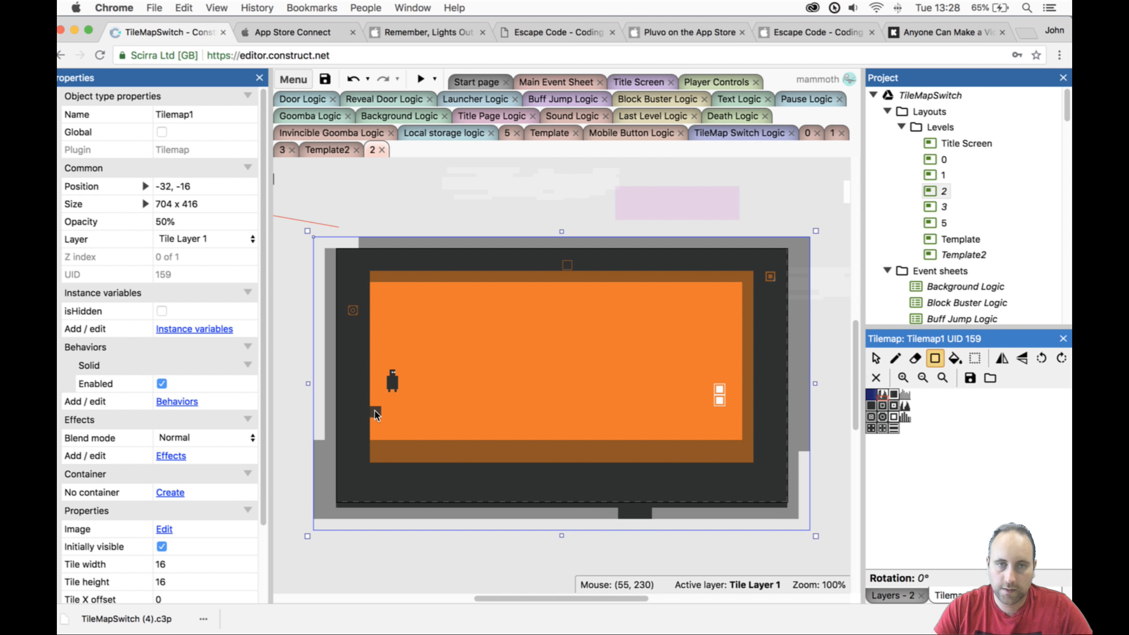
{"action": "left_click_drag", "start_coordinate": [375, 413], "coordinate": [757, 477]}
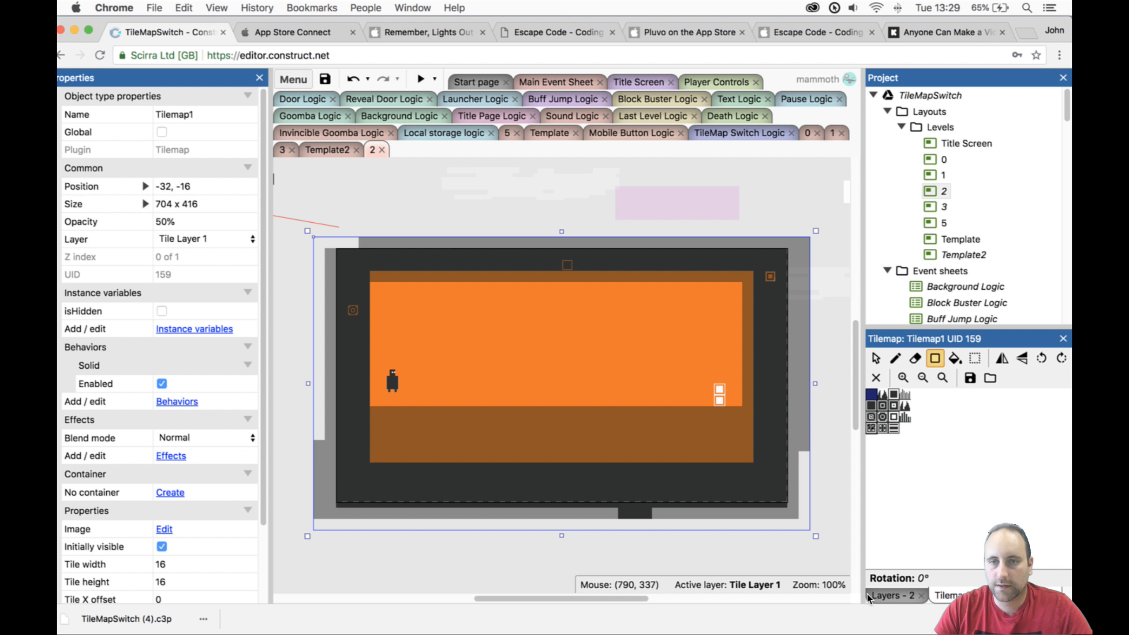
{"action": "left_click", "coordinate": [885, 595]}
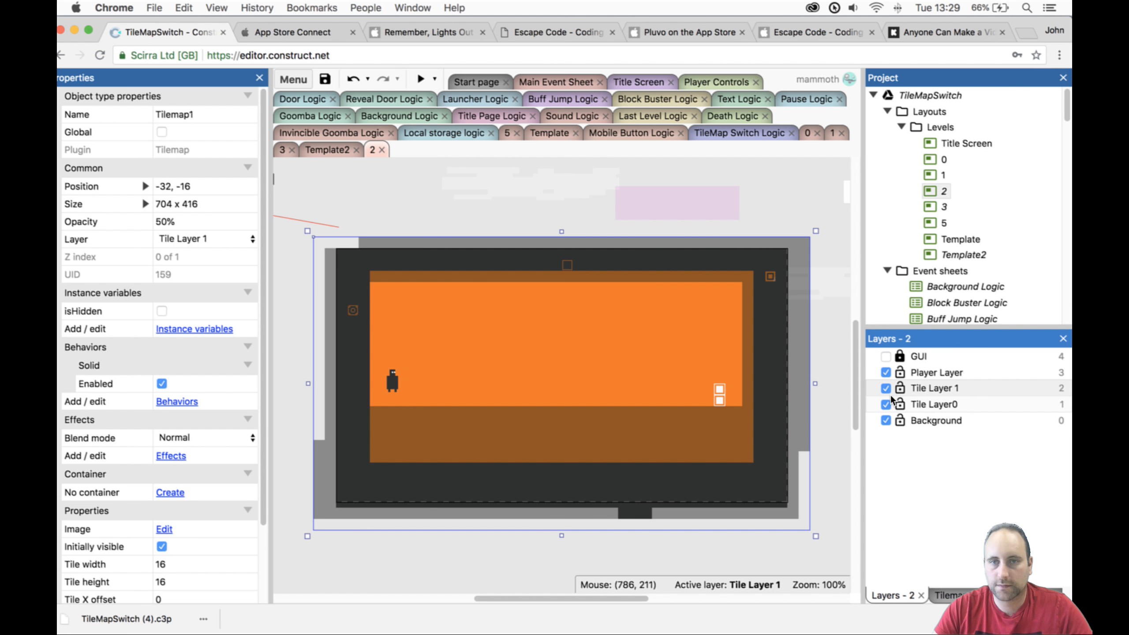
{"action": "key", "text": "super+z"}
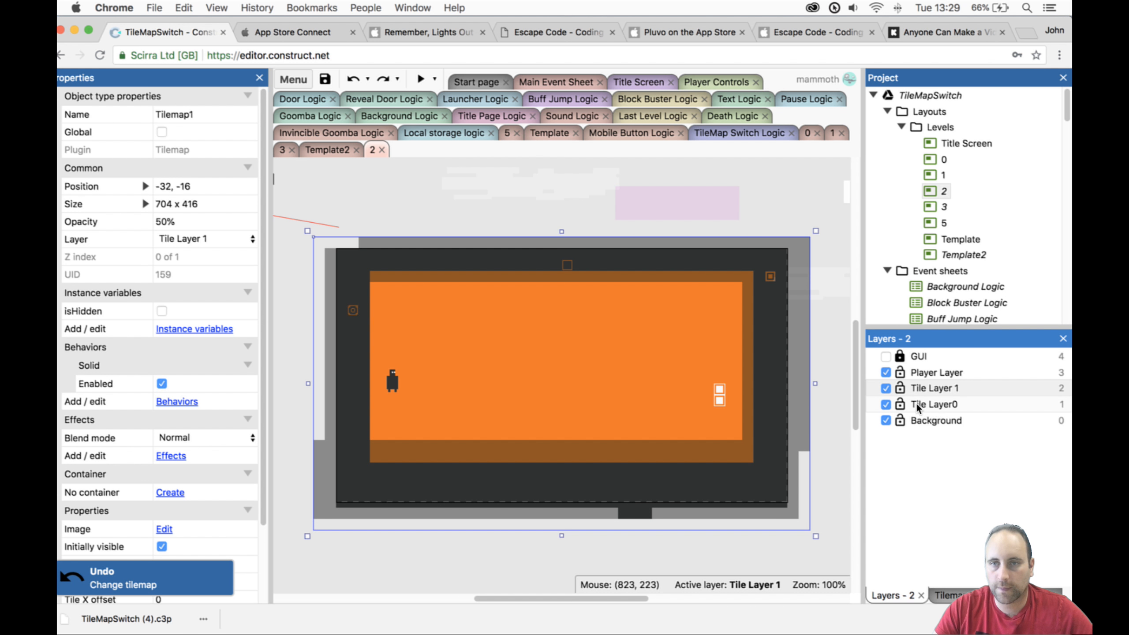
Lock Tile Layer 1 and raise the floor of Tilemap0 by about four tiles with a solid rectangle spanning the room.
{"action": "left_click", "coordinate": [917, 405]}
{"action": "scroll", "coordinate": [940, 296], "scroll_direction": "down", "scroll_amount": 5}
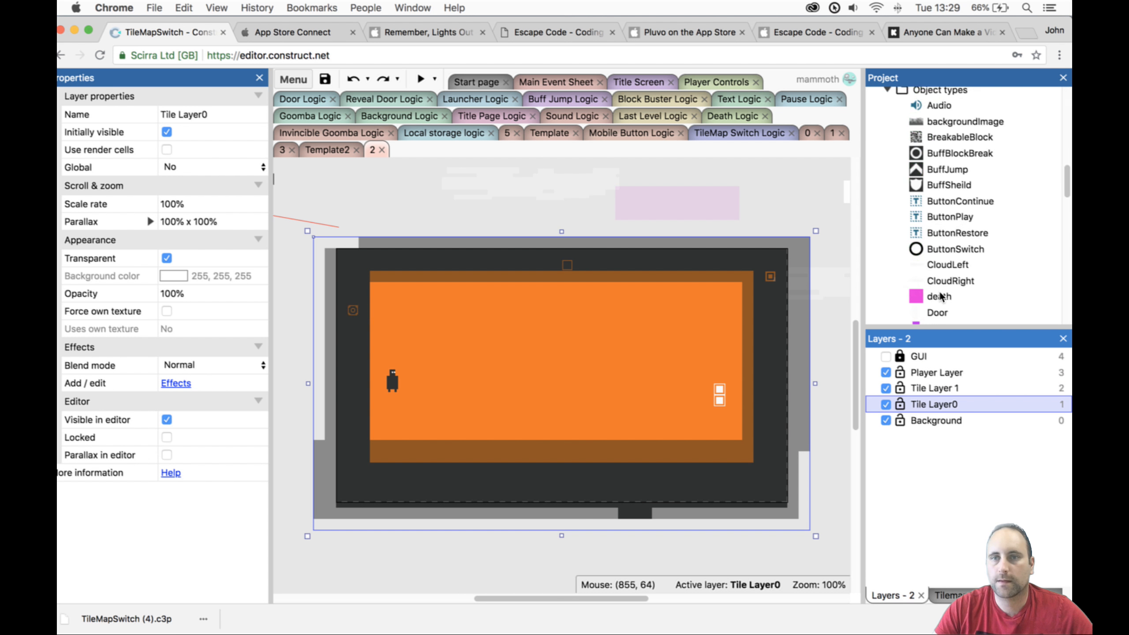
{"action": "scroll", "coordinate": [940, 297], "scroll_direction": "down", "scroll_amount": 5}
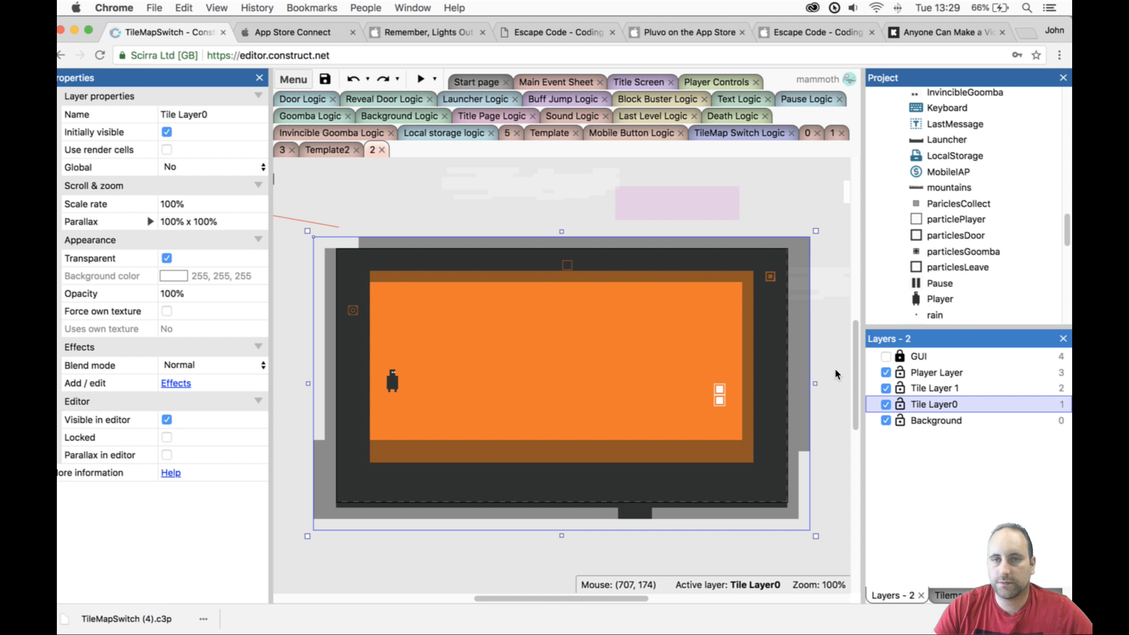
{"action": "left_click", "coordinate": [899, 388]}
{"action": "left_click", "coordinate": [684, 375]}
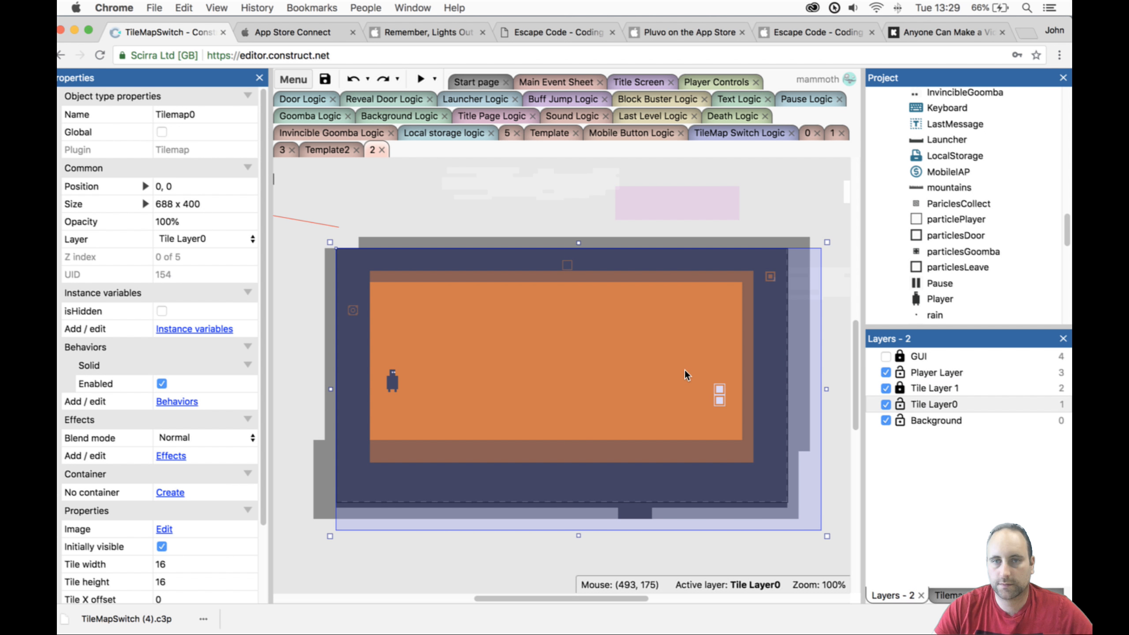
{"action": "left_click", "coordinate": [983, 593]}
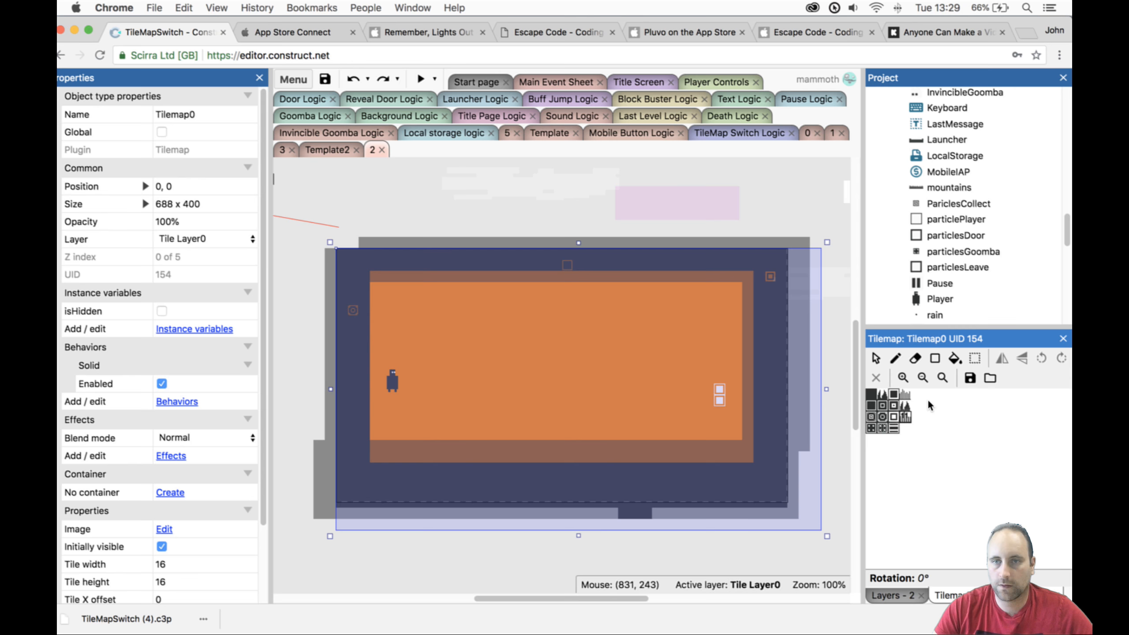
{"action": "left_click", "coordinate": [936, 358]}
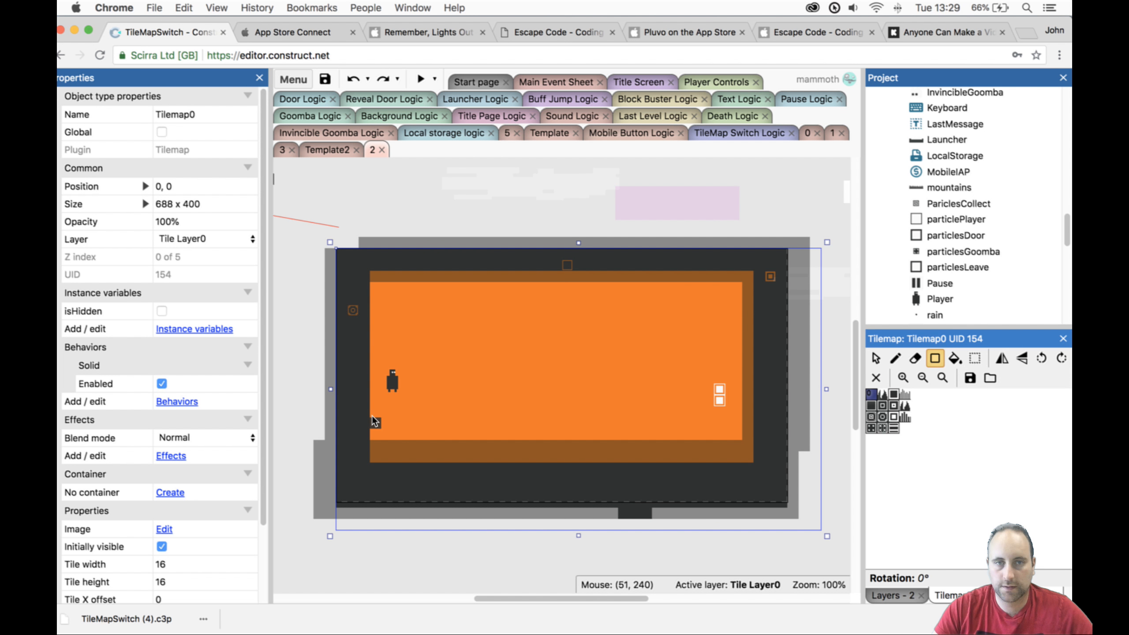
{"action": "left_click_drag", "start_coordinate": [373, 416], "coordinate": [790, 463]}
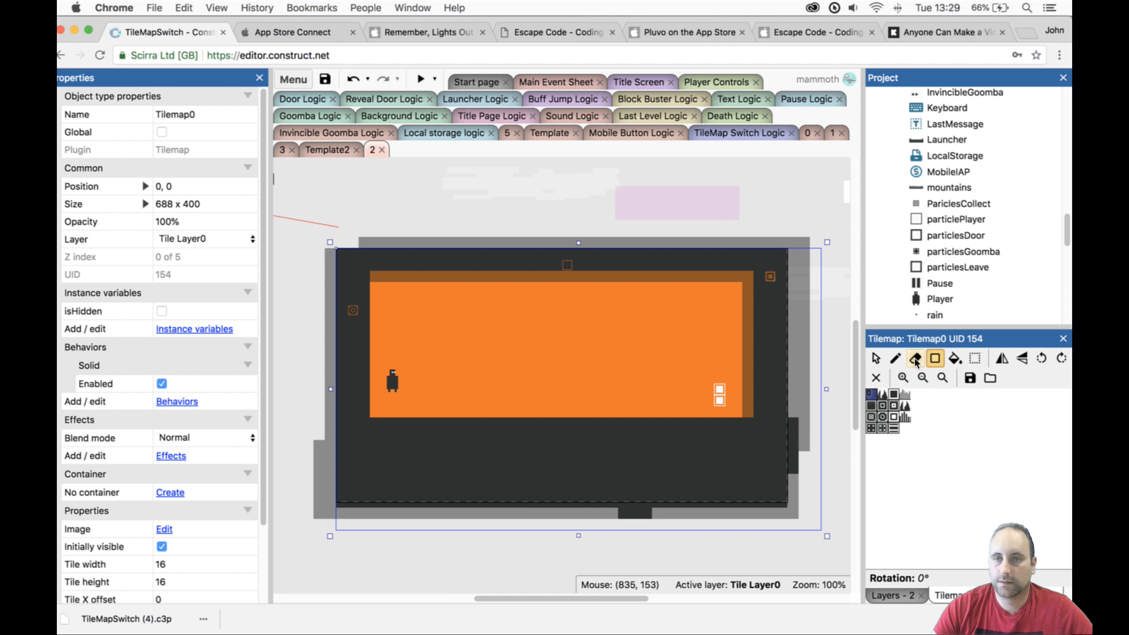
Hide Tile Layer0, unlock Tile Layer 1, and select Tilemap1 for tile editing.
{"action": "left_click", "coordinate": [894, 591]}
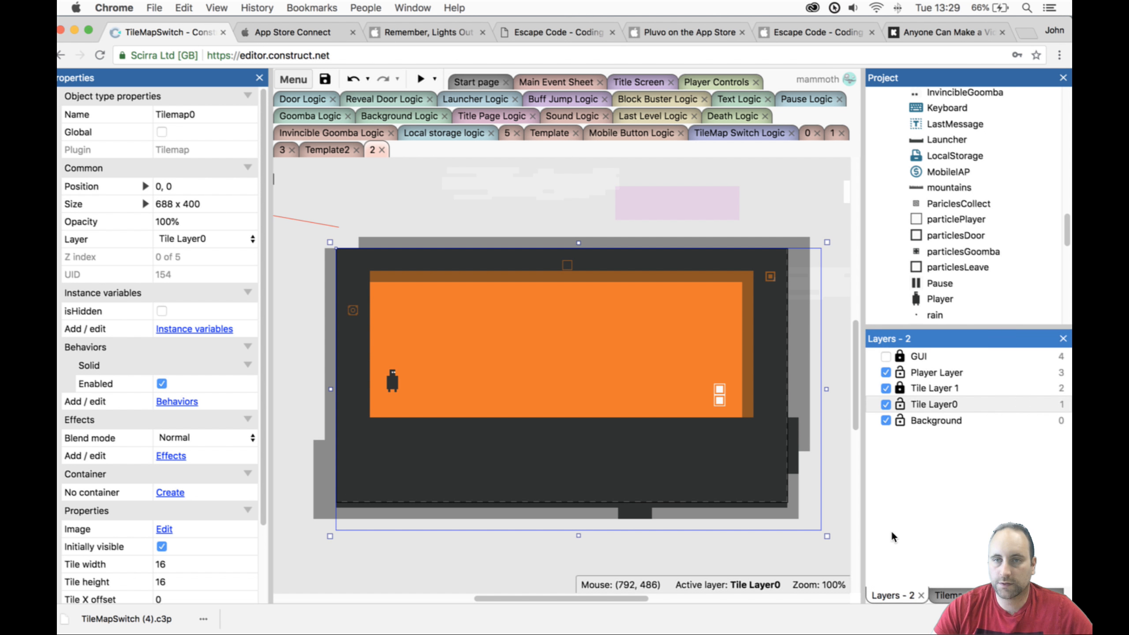
{"action": "left_click", "coordinate": [886, 403]}
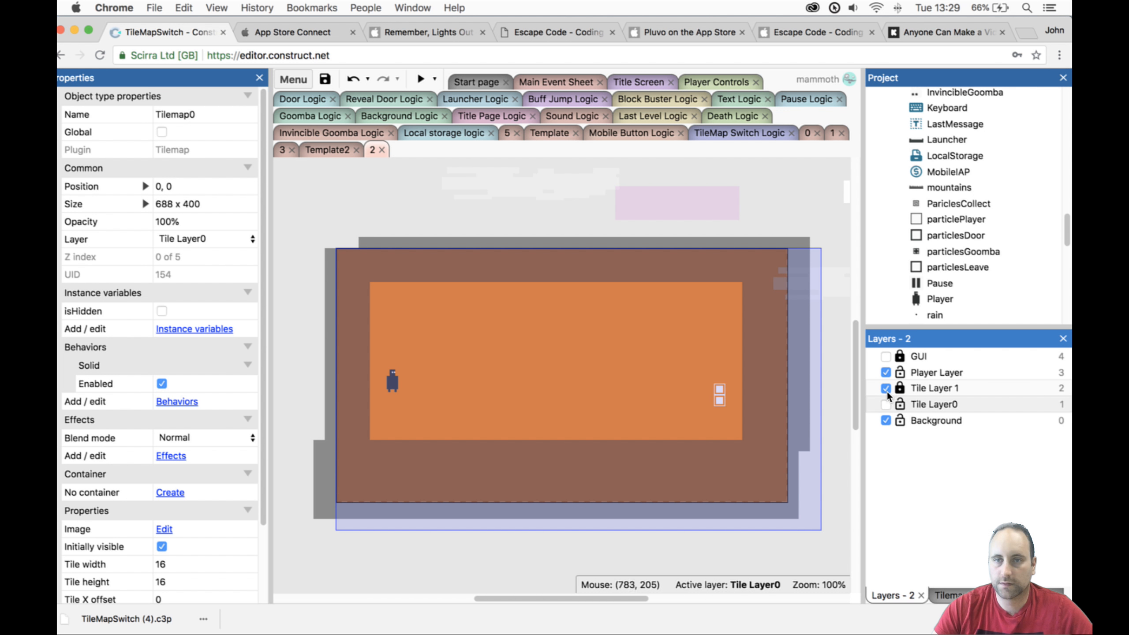
{"action": "left_click", "coordinate": [885, 389]}
{"action": "left_click", "coordinate": [885, 390]}
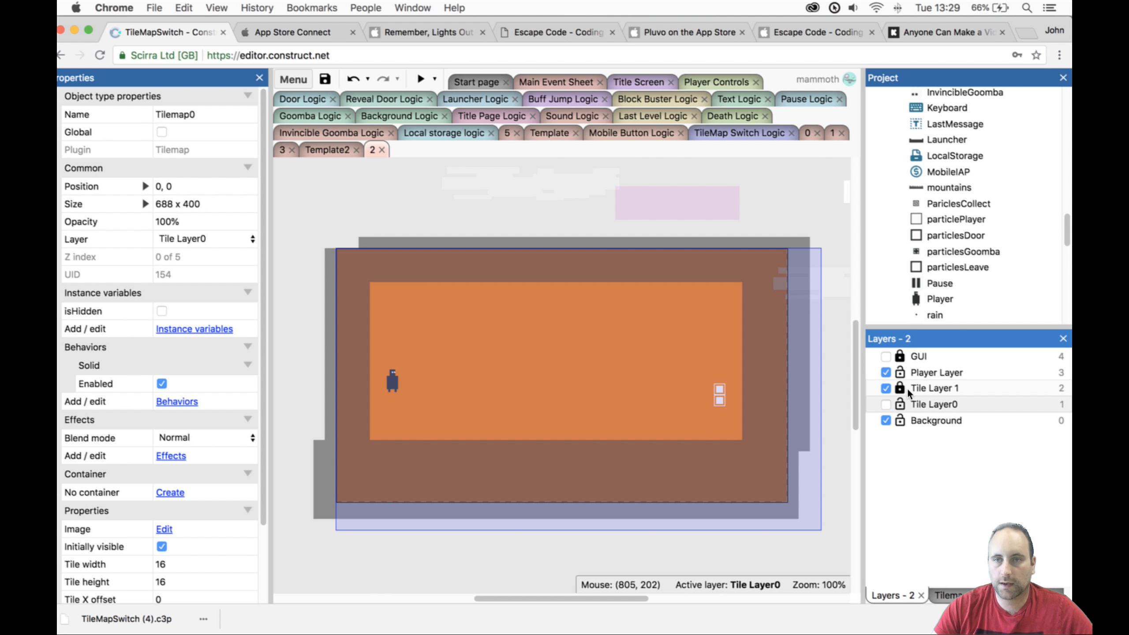
{"action": "left_click", "coordinate": [908, 389]}
{"action": "left_click", "coordinate": [746, 385]}
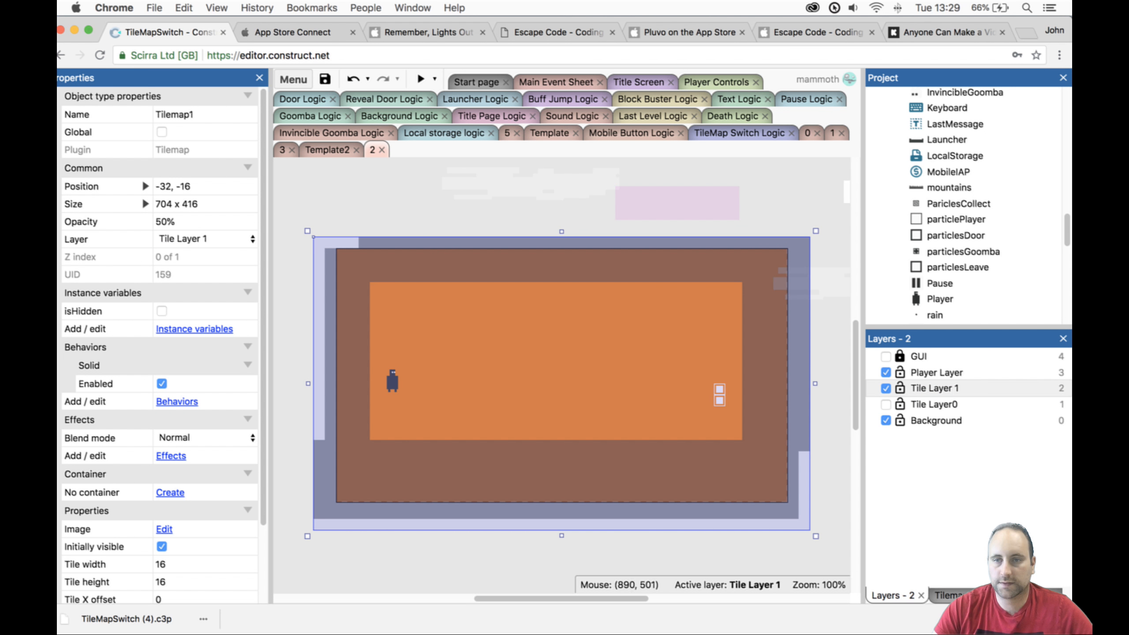
Raise Tilemap1's floor by two tiles and add a solid block about 8 tiles wide and 7 tiles high in mid-room.
{"action": "left_click", "coordinate": [914, 359]}
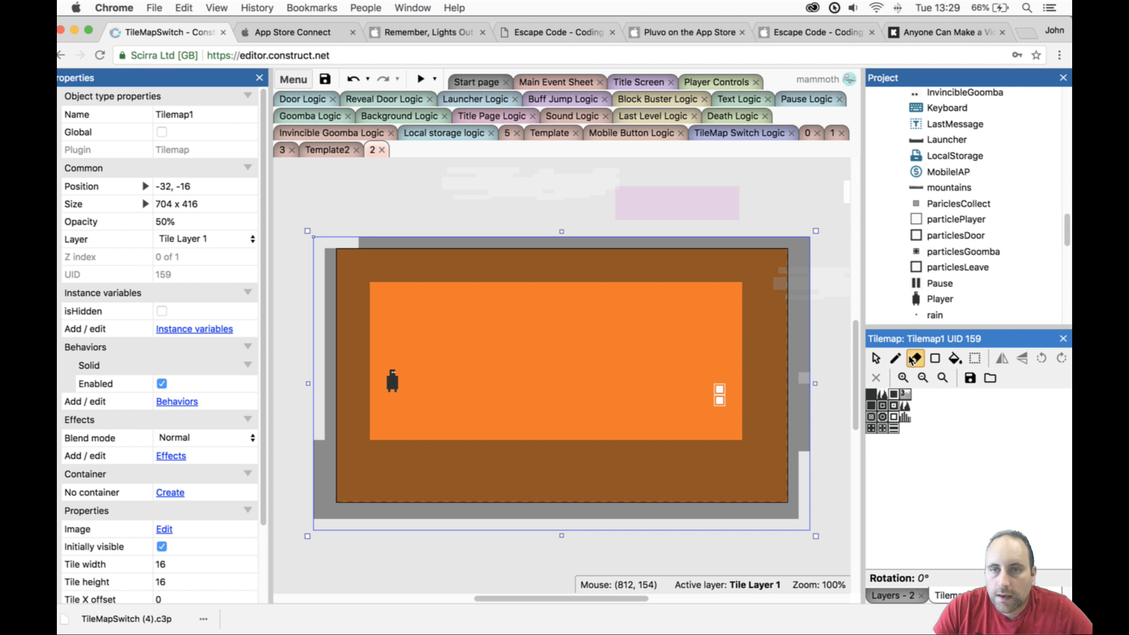
{"action": "left_click", "coordinate": [935, 358]}
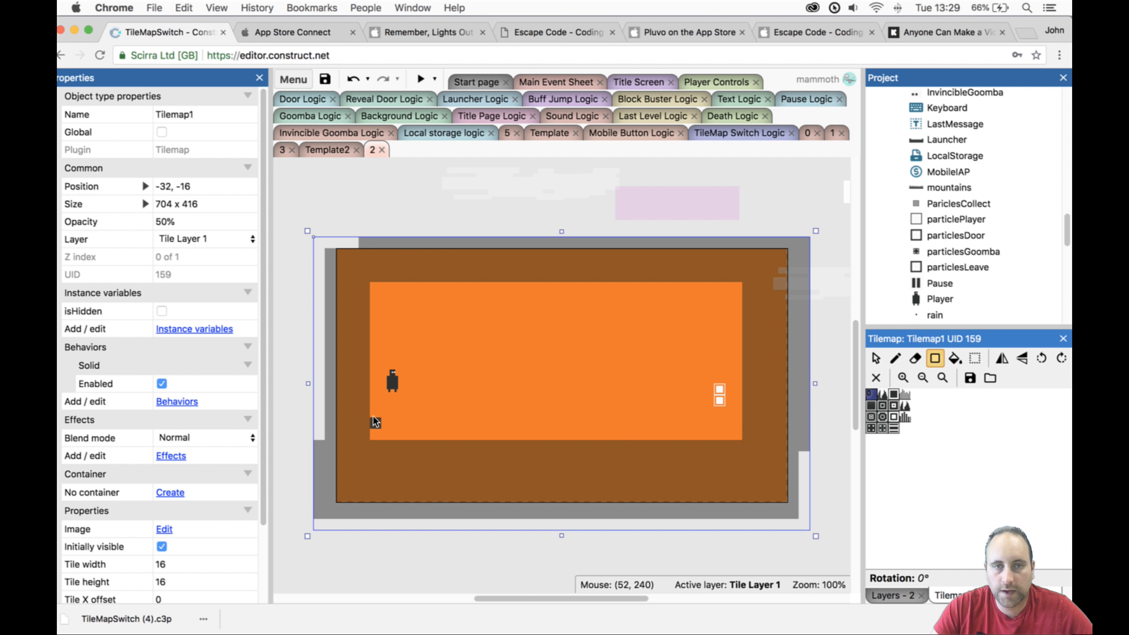
{"action": "left_click_drag", "start_coordinate": [373, 418], "coordinate": [739, 465]}
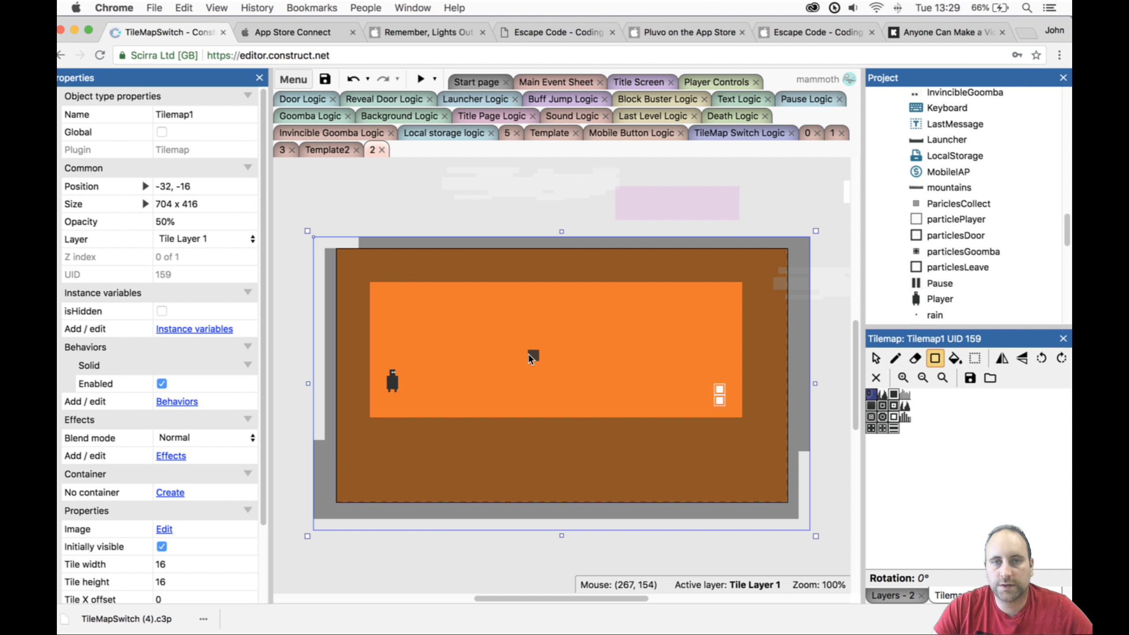
{"action": "left_click_drag", "start_coordinate": [532, 344], "coordinate": [613, 473]}
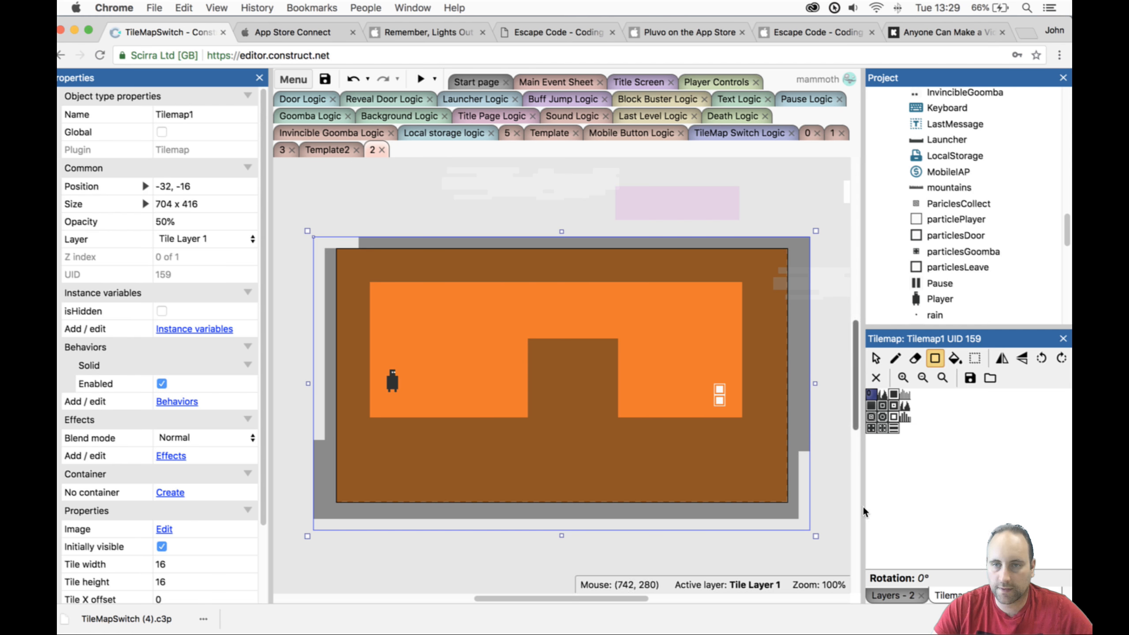
Make Tile Layer0 visible again and toggle it to compare the two tilemaps.
{"action": "left_click", "coordinate": [884, 595]}
{"action": "left_click", "coordinate": [884, 403]}
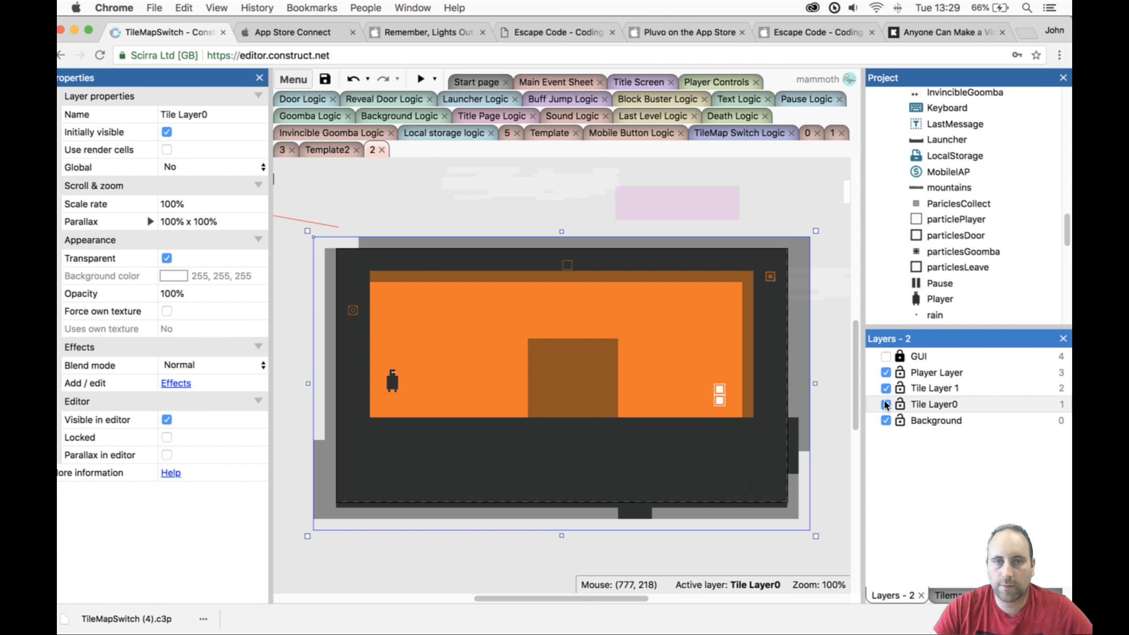
{"action": "left_click", "coordinate": [884, 403]}
{"action": "left_click", "coordinate": [884, 403]}
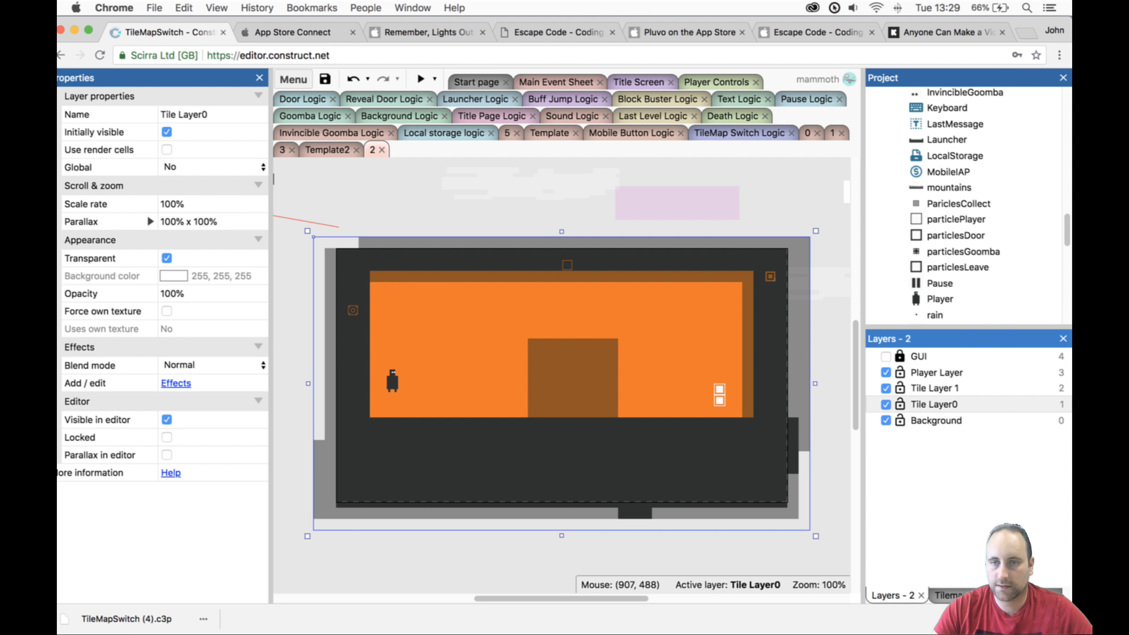
Move the door one tile right and down onto the raised floor at 560, 224, and playtest layout 2.
{"action": "left_click", "coordinate": [947, 595]}
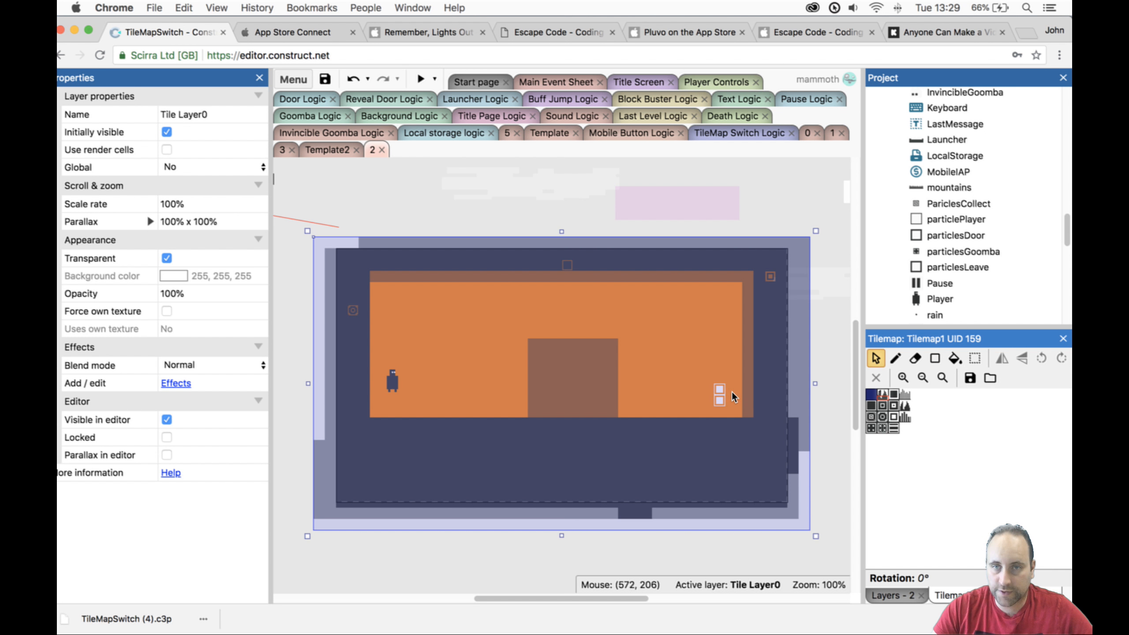
{"action": "left_click_drag", "start_coordinate": [722, 396], "coordinate": [731, 407]}
{"action": "left_click", "coordinate": [420, 79]}
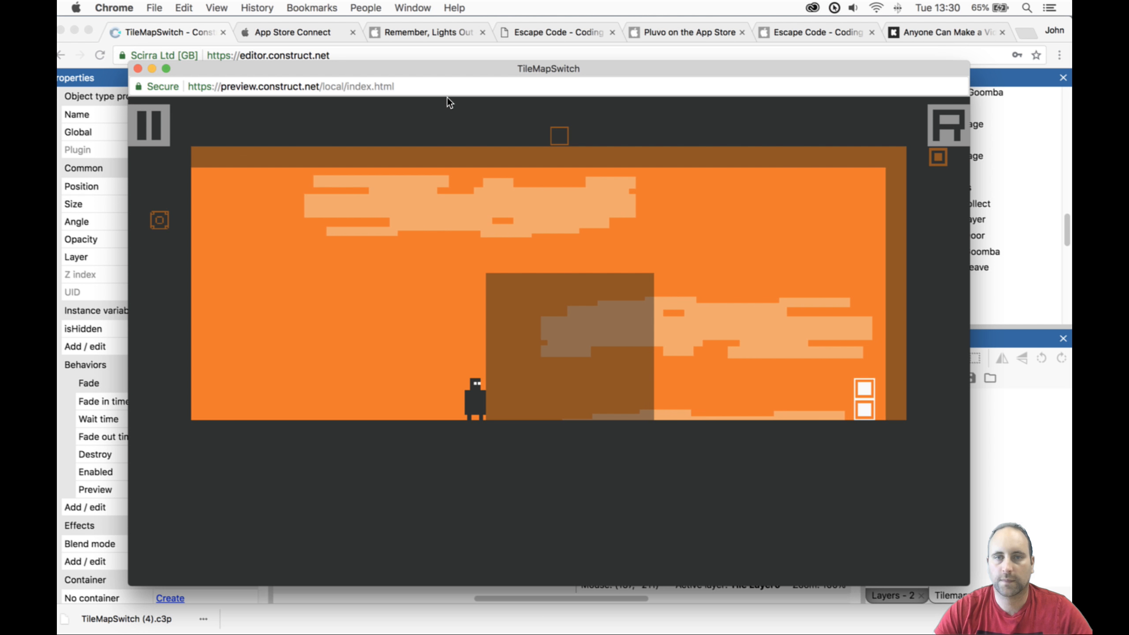
{"action": "left_click", "coordinate": [137, 68]}
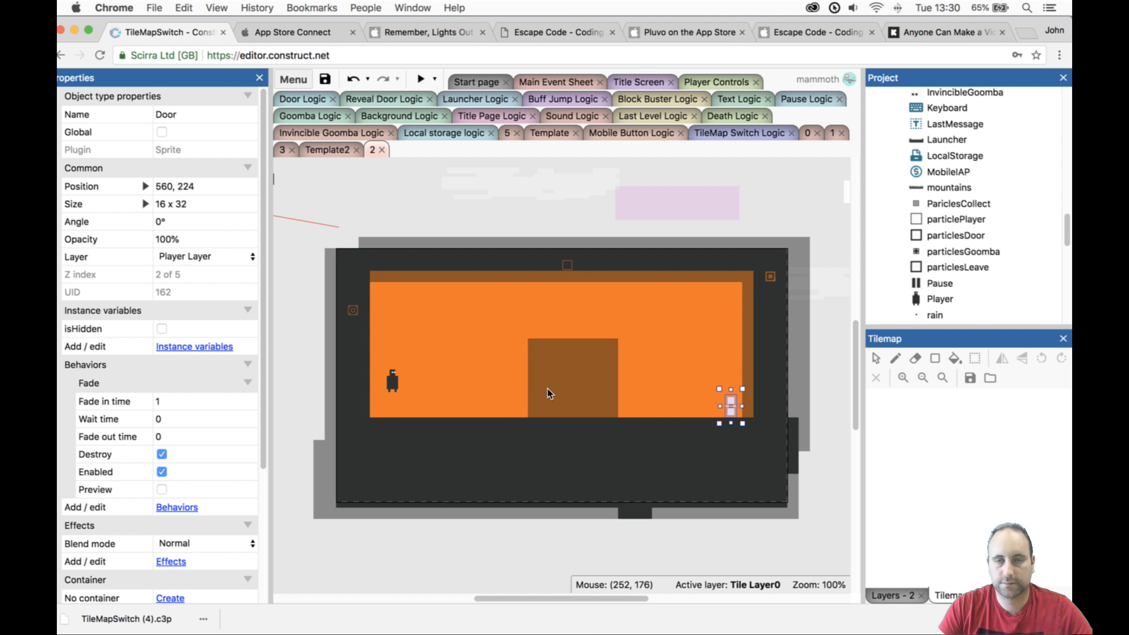
Undo the latest tilemap edits and the door move in layout 2.
{"action": "key", "text": "super+z"}
{"action": "key", "text": "super+z"}
{"action": "key", "text": "super+z"}
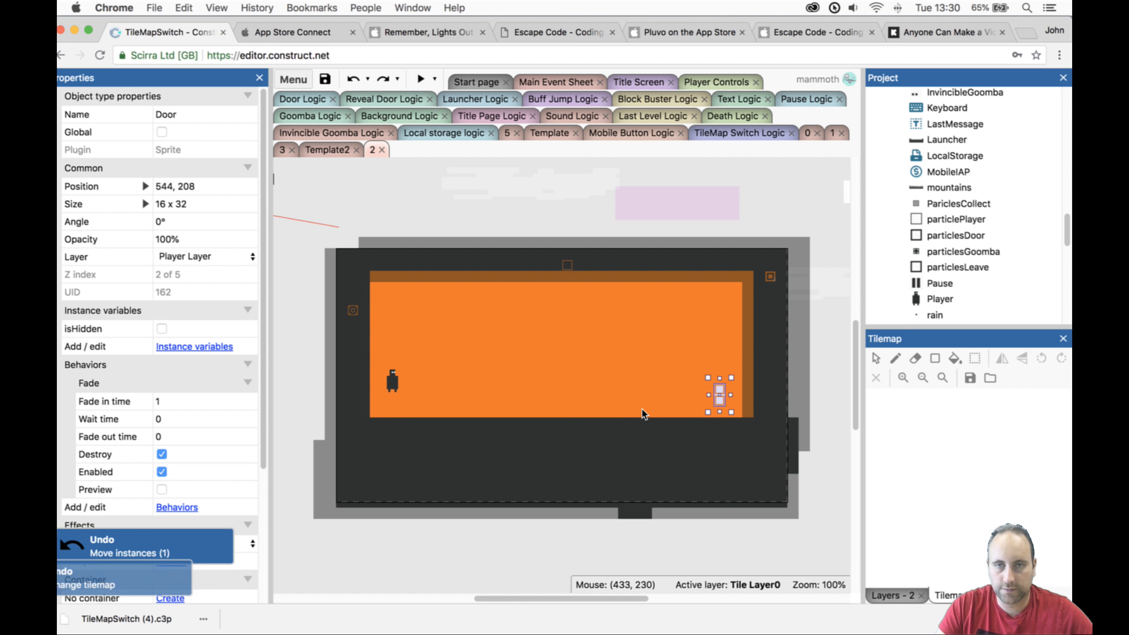
{"action": "key", "text": "super+z"}
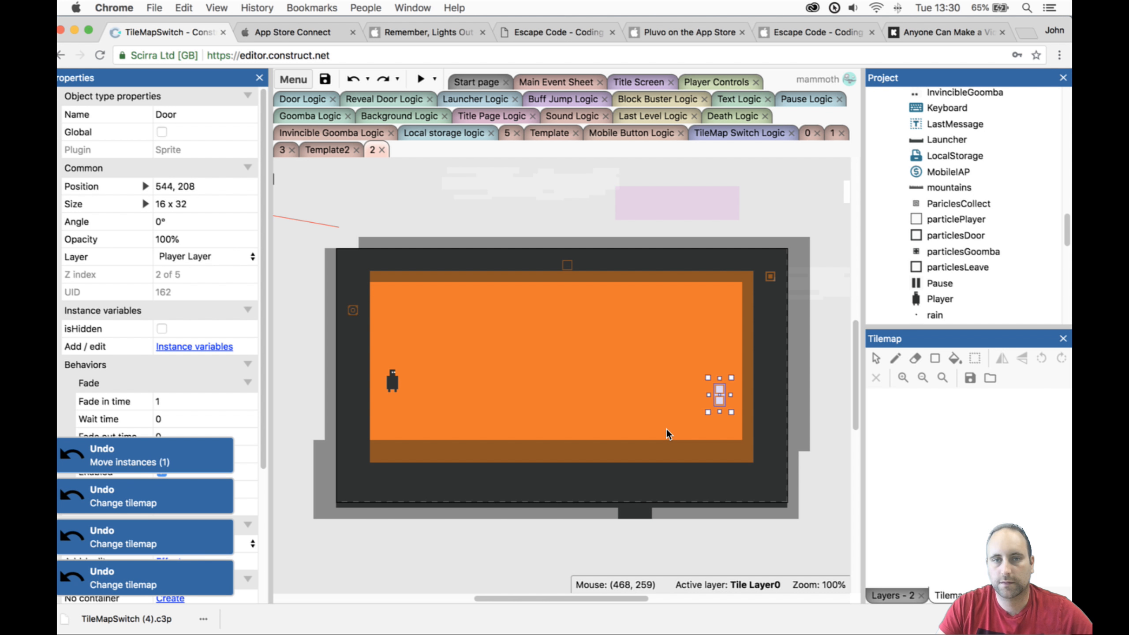
Fill Tilemap1's floor with solid tiles across the room's full width, raising it to the base of the door.
{"action": "left_click", "coordinate": [692, 441]}
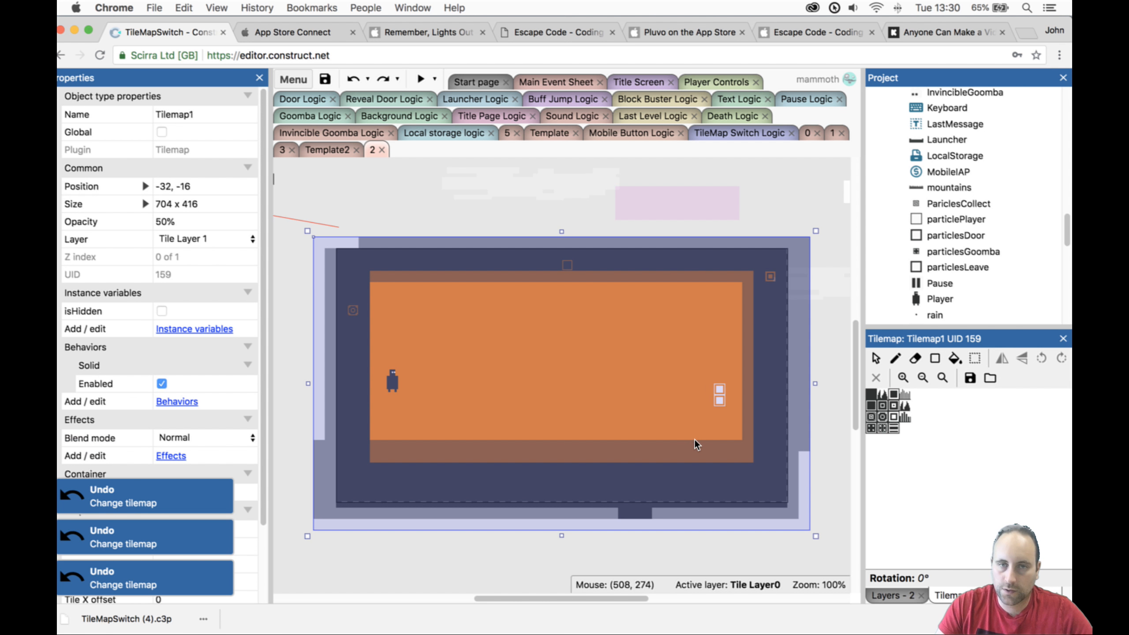
{"action": "left_click", "coordinate": [871, 393]}
{"action": "left_click", "coordinate": [914, 358]}
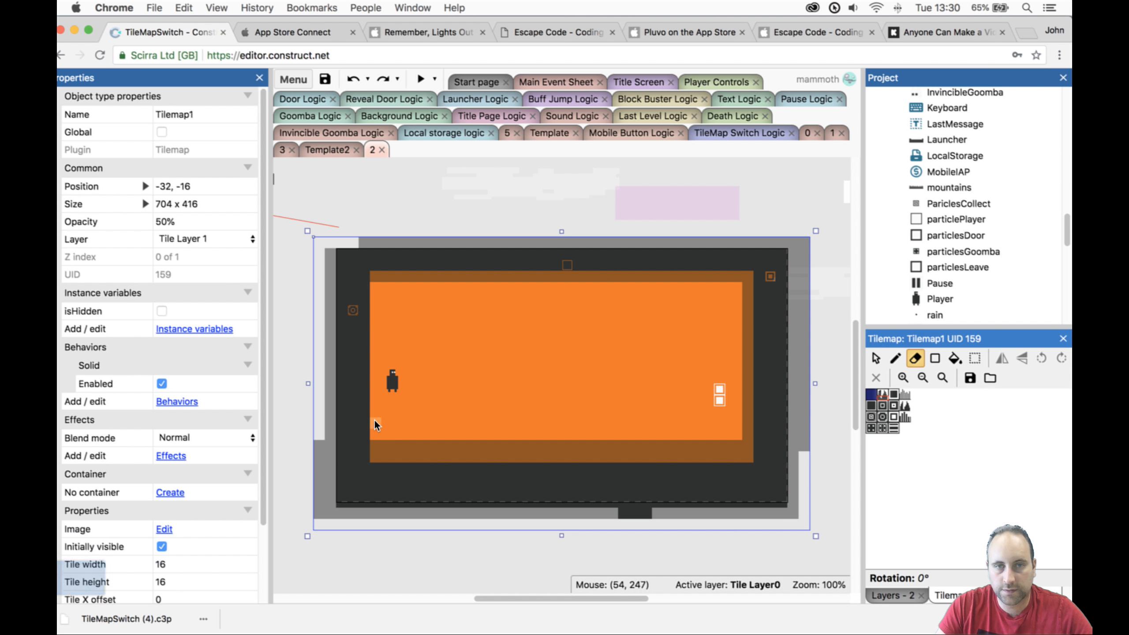
{"action": "left_click_drag", "start_coordinate": [419, 444], "coordinate": [533, 450]}
{"action": "left_click", "coordinate": [935, 359]}
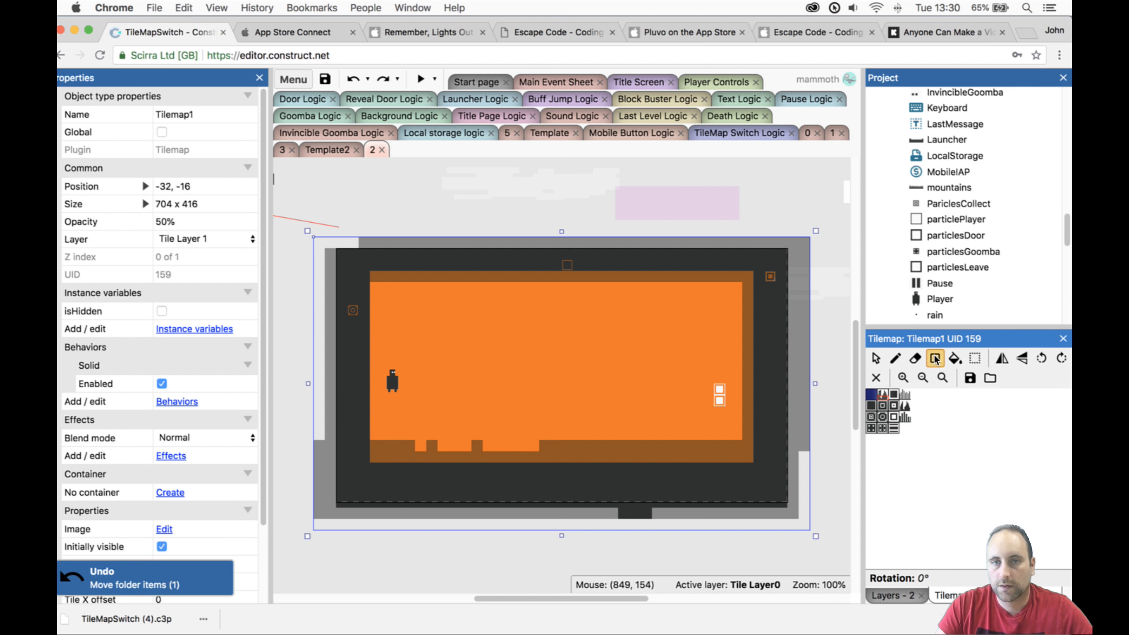
{"action": "left_click_drag", "start_coordinate": [369, 429], "coordinate": [736, 458]}
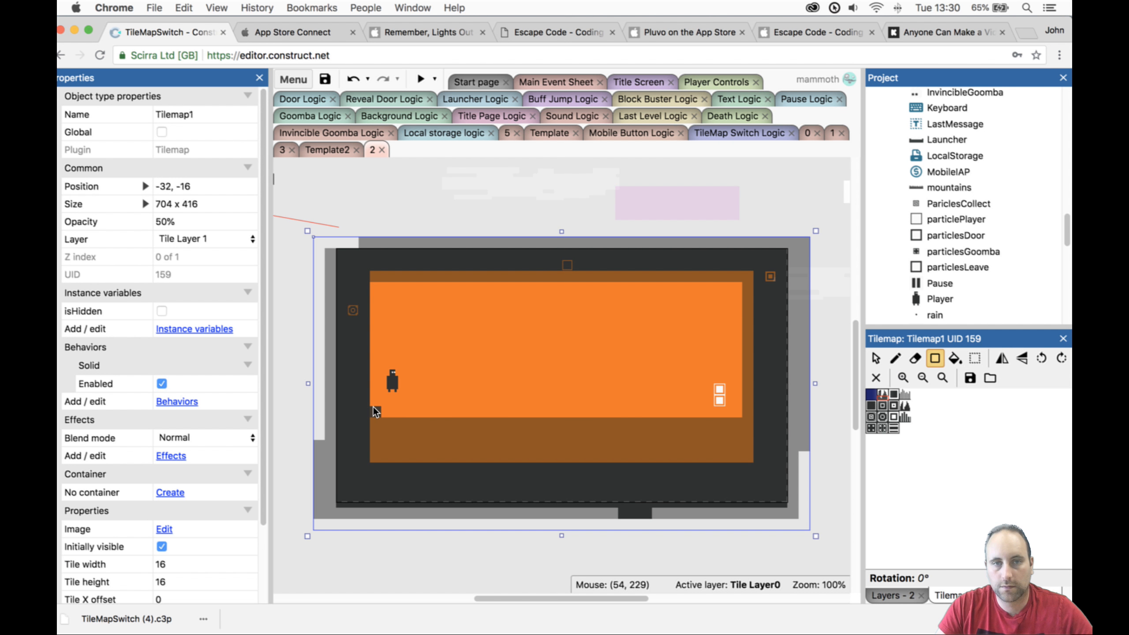
{"action": "left_click_drag", "start_coordinate": [374, 408], "coordinate": [736, 427]}
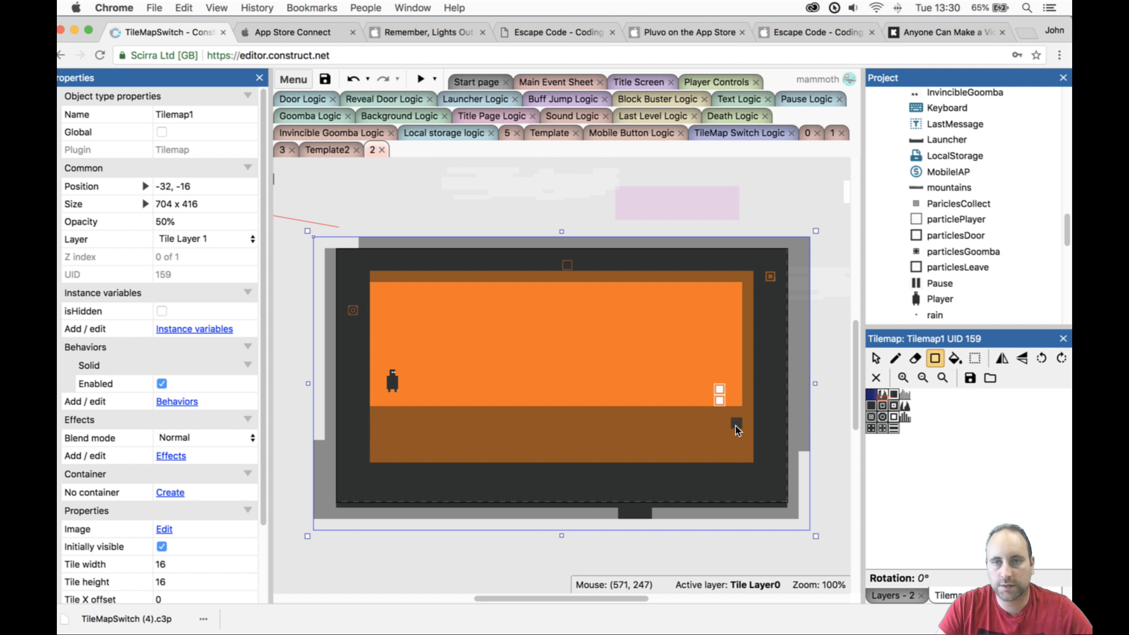
Hide and lock Tile Layer 1, and select Tilemap0 on Tile Layer0 for tile editing.
{"action": "left_click", "coordinate": [911, 596]}
{"action": "left_click", "coordinate": [886, 388]}
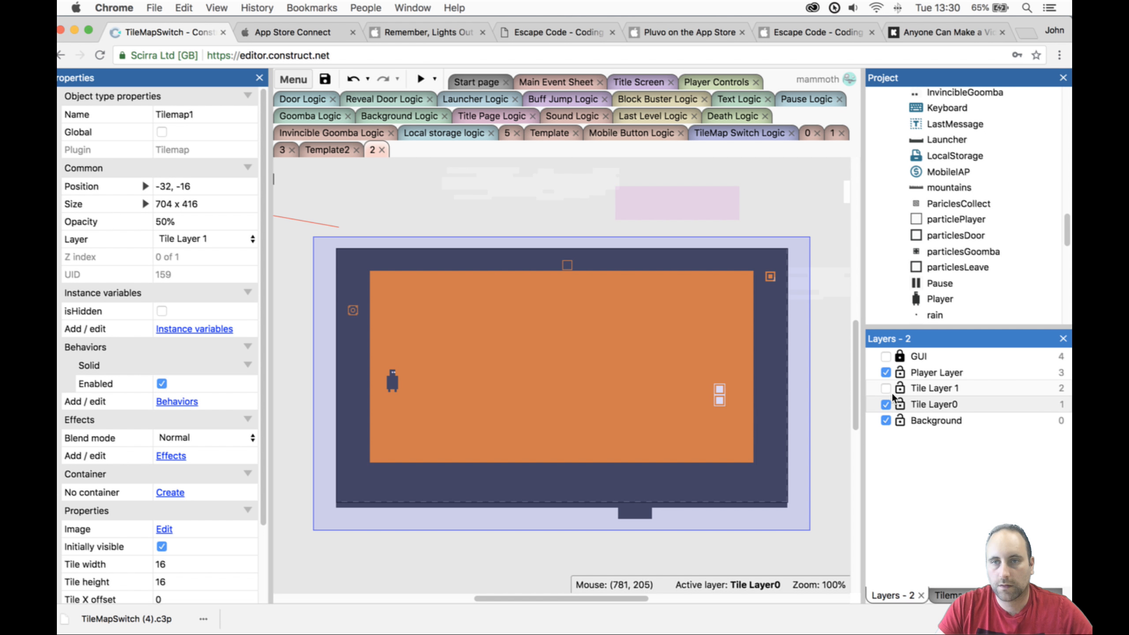
{"action": "left_click", "coordinate": [935, 406]}
{"action": "left_click", "coordinate": [769, 393]}
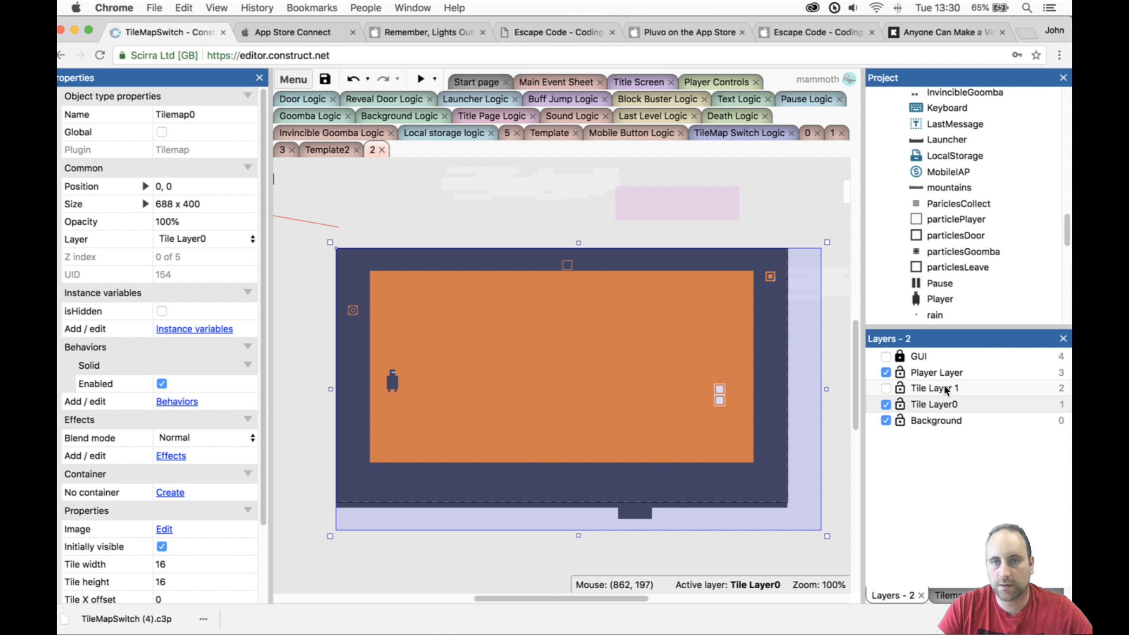
{"action": "left_click", "coordinate": [901, 388]}
{"action": "left_click", "coordinate": [947, 594]}
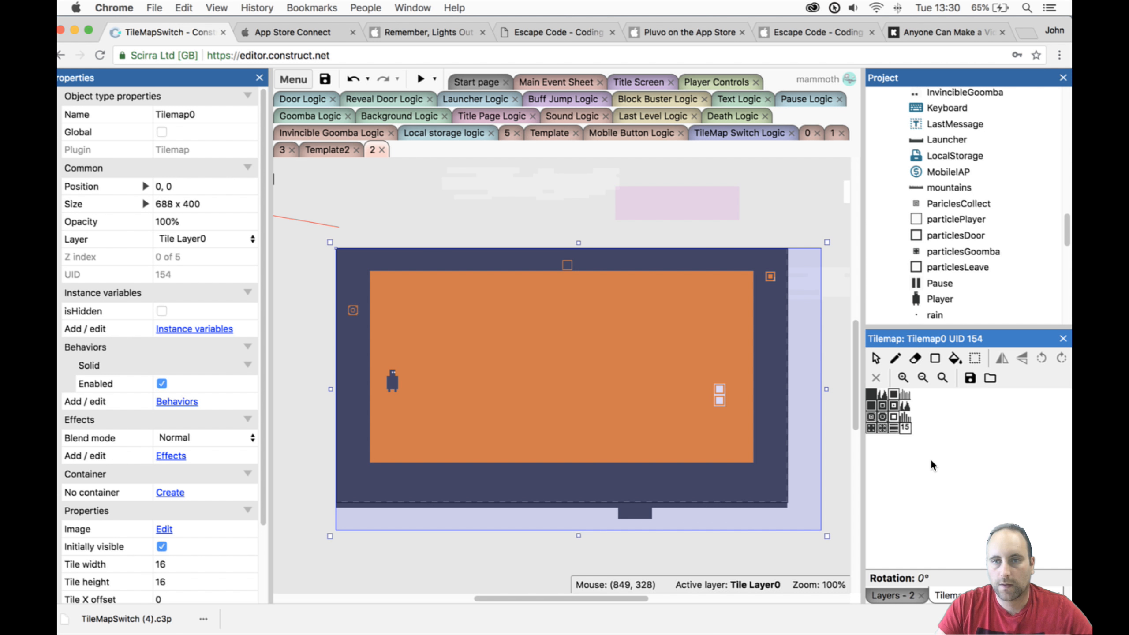
Fill Tilemap0's floor with solid tiles across the room, level with the base of the door.
{"action": "left_click", "coordinate": [916, 359]}
{"action": "left_click", "coordinate": [935, 358]}
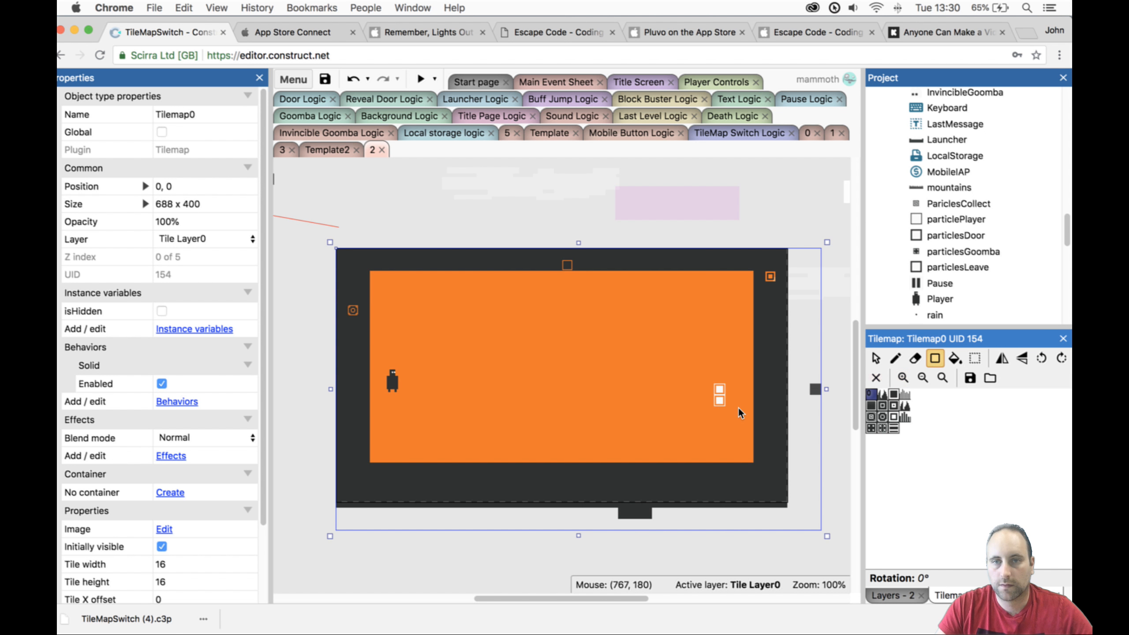
{"action": "left_click_drag", "start_coordinate": [750, 407], "coordinate": [399, 468]}
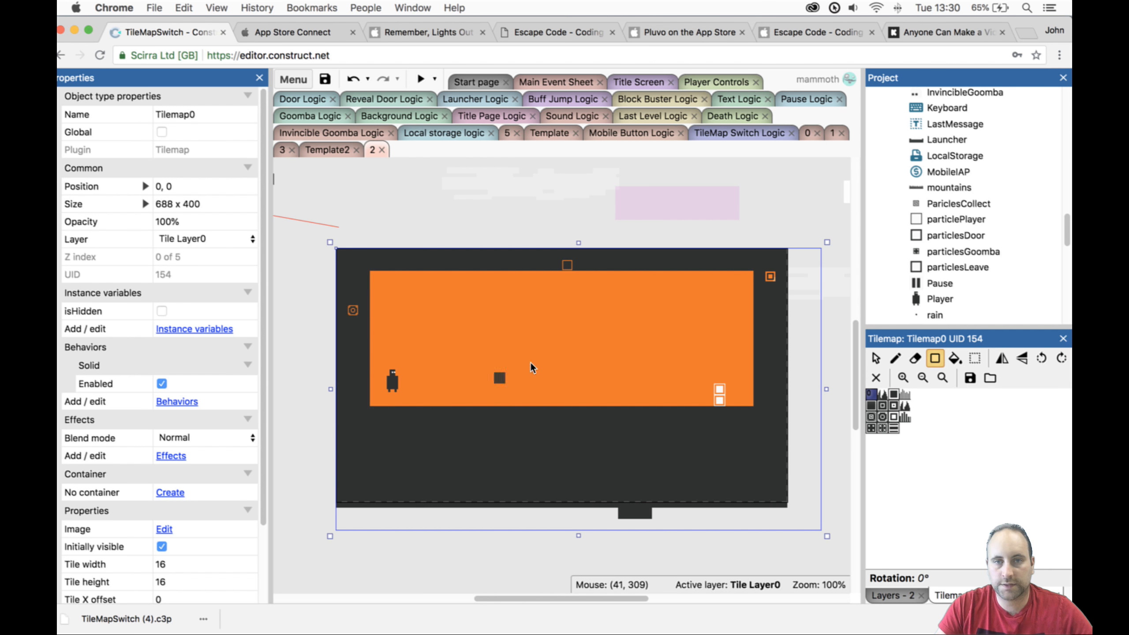
Add a solid block about 10 tiles wide and 6 tiles high on Tilemap0's floor, between the player and the door.
{"action": "left_click_drag", "start_coordinate": [541, 309], "coordinate": [624, 427]}
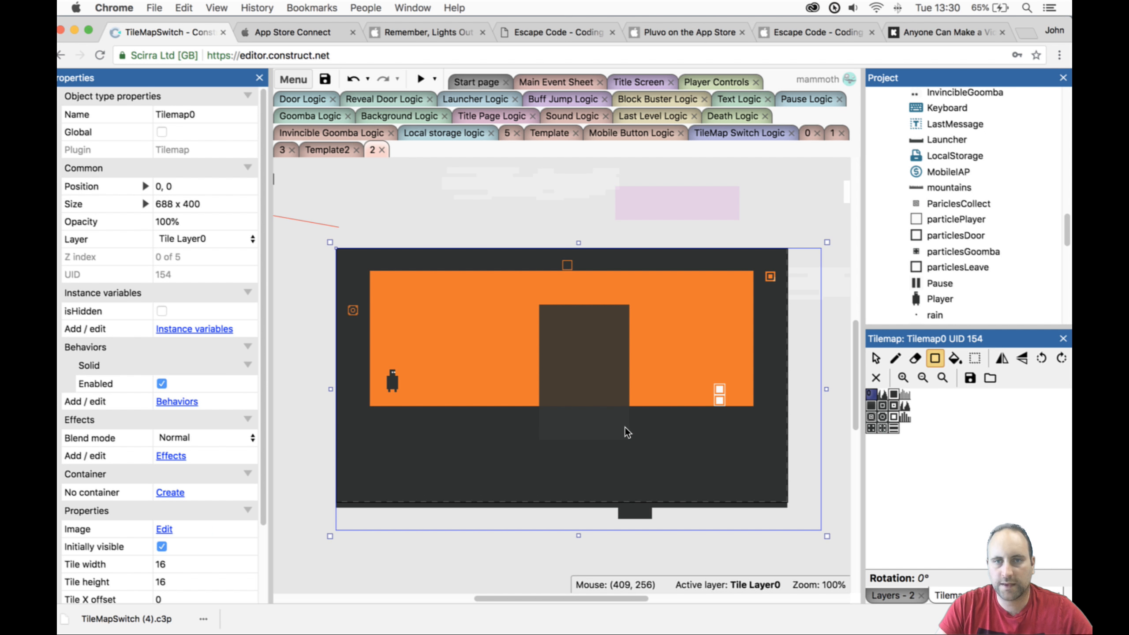
{"action": "key", "text": "ctrl+z"}
{"action": "left_click_drag", "start_coordinate": [544, 341], "coordinate": [644, 428]}
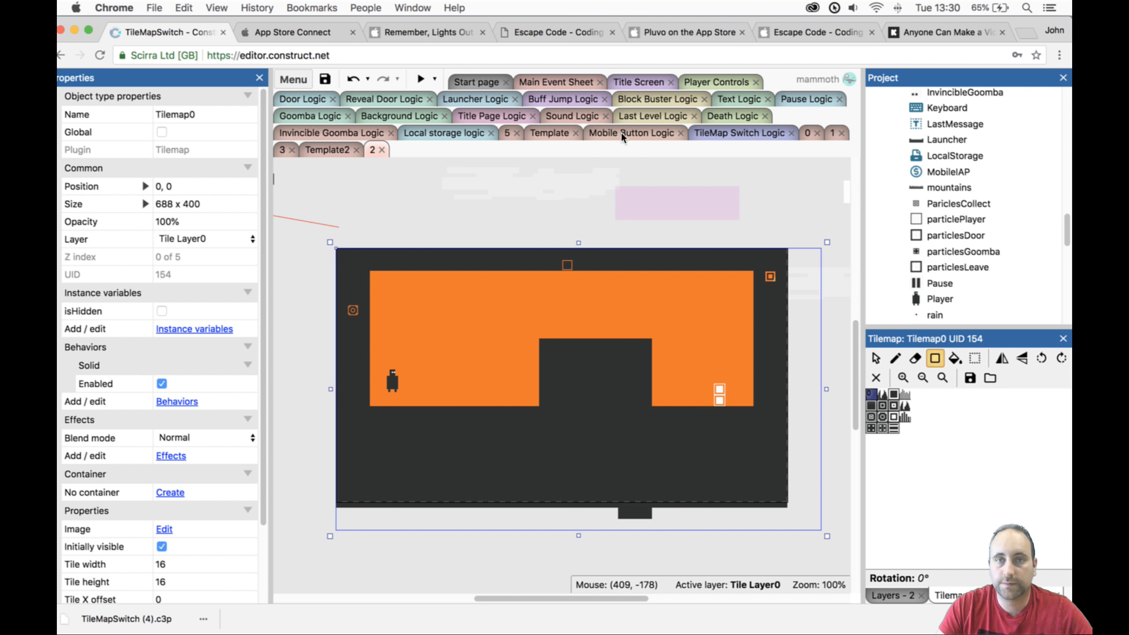
Preview level 2, switching tilemaps while moving the player past the central block to the door, and close the preview.
{"action": "left_click", "coordinate": [421, 80]}
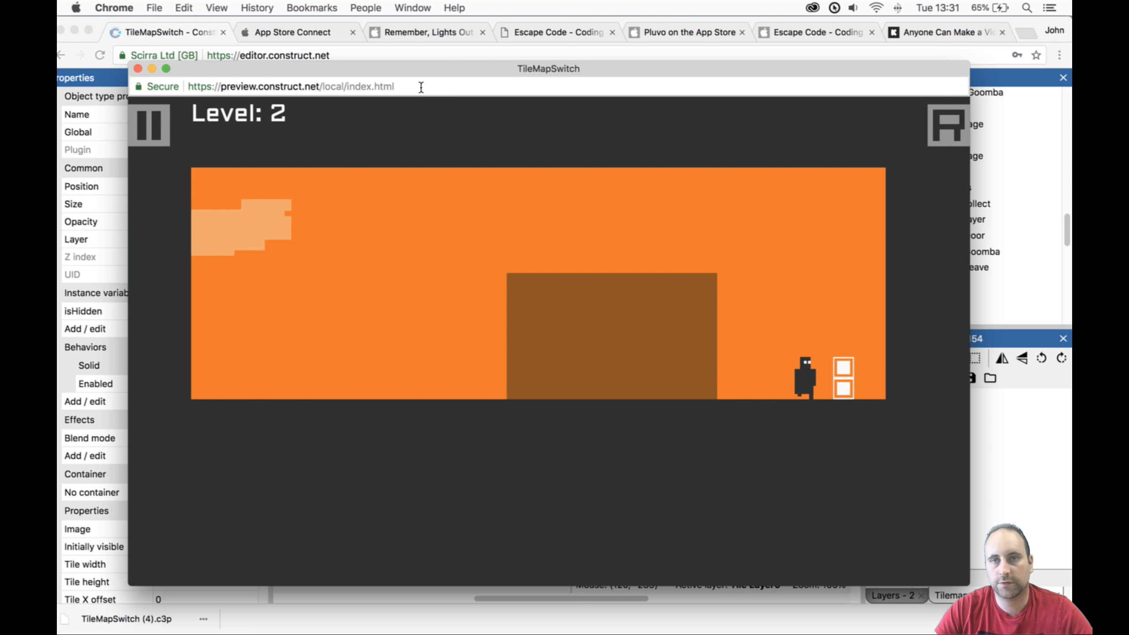
{"action": "key", "text": "Left"}
{"action": "key", "text": "space"}
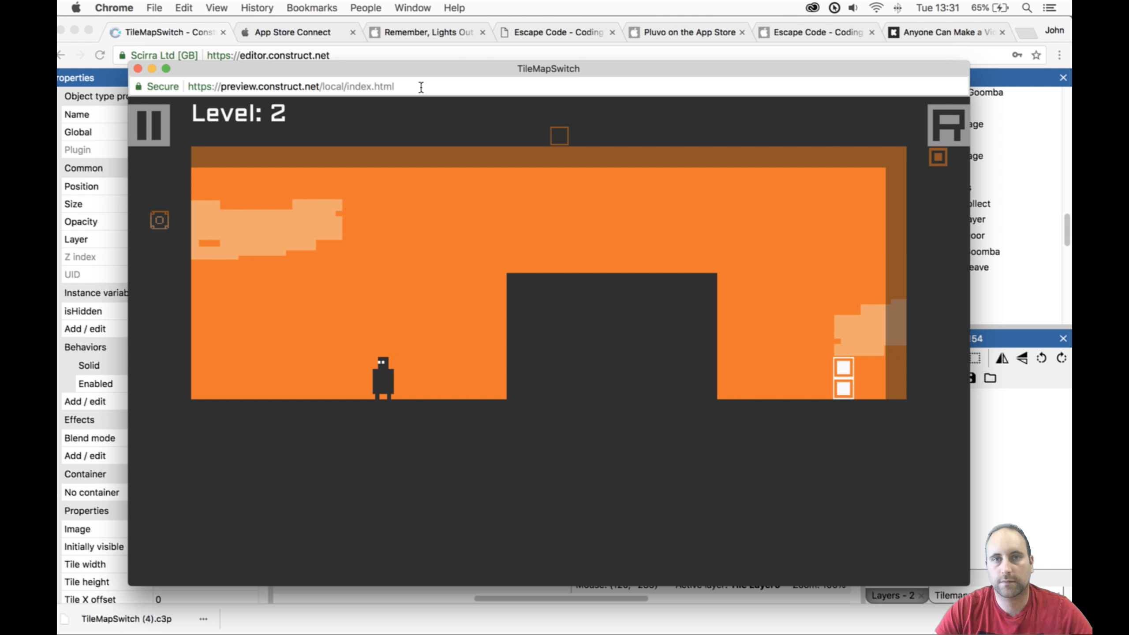
{"action": "key", "text": "Right"}
{"action": "key", "text": "space"}
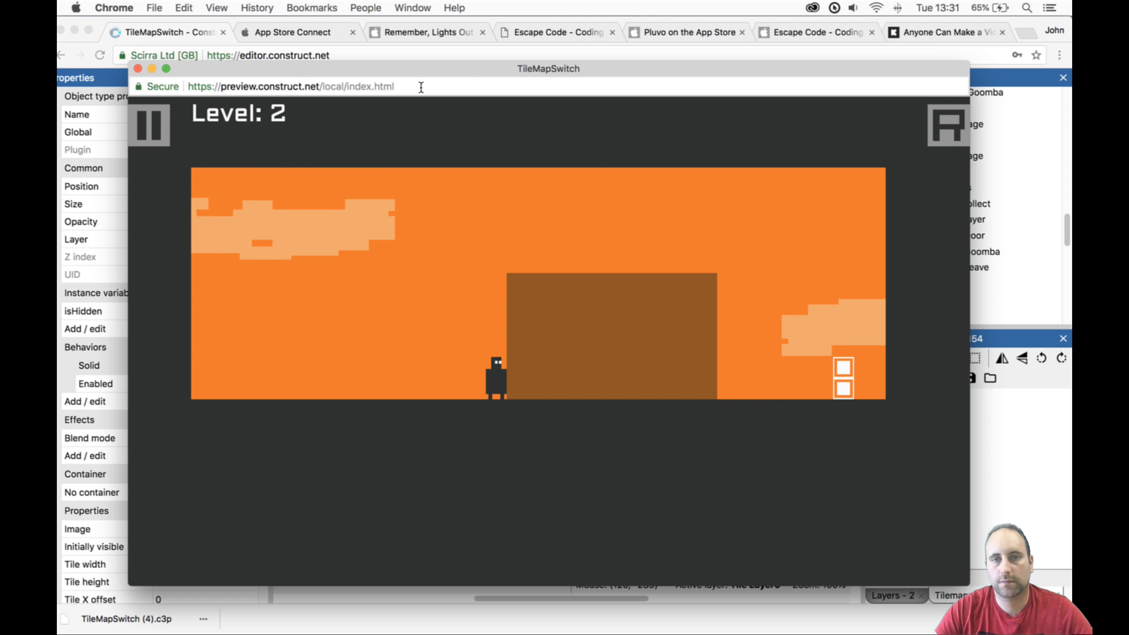
{"action": "key", "text": "Right"}
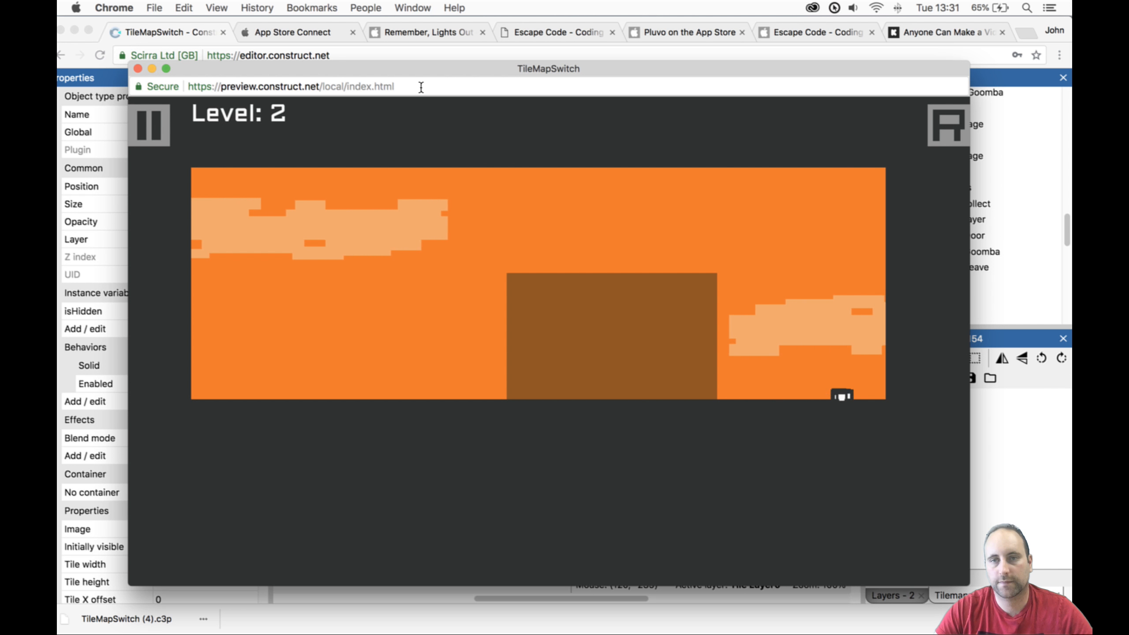
{"action": "left_click", "coordinate": [138, 69]}
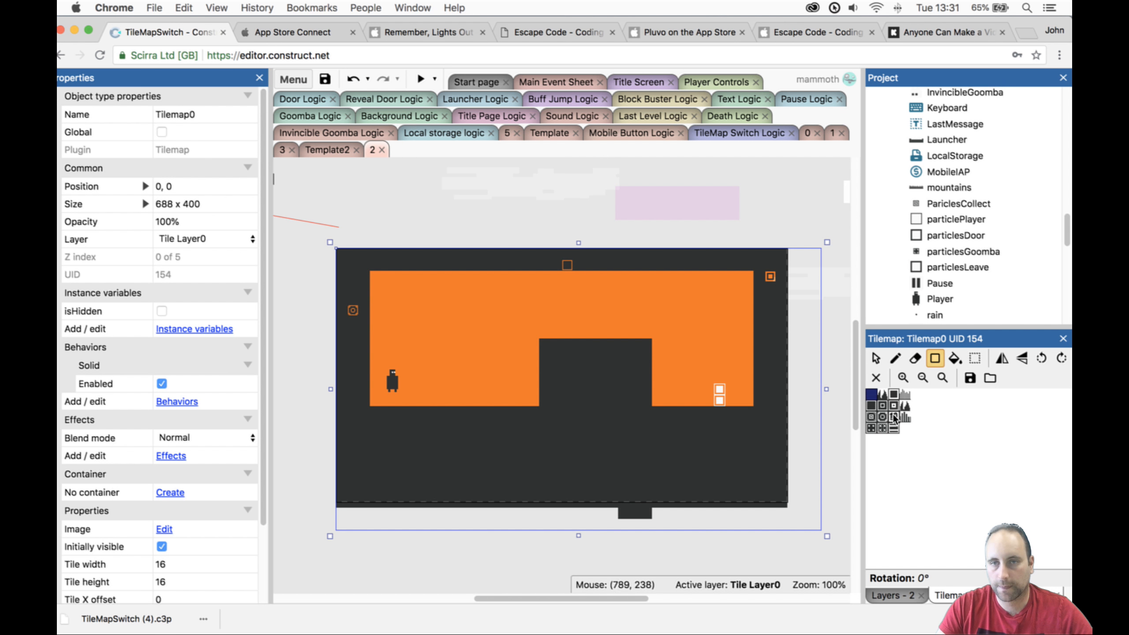
Show Tile Layer 1 and hide Tile Layer0 in the editor.
{"action": "left_click", "coordinate": [894, 595]}
{"action": "left_click", "coordinate": [920, 388]}
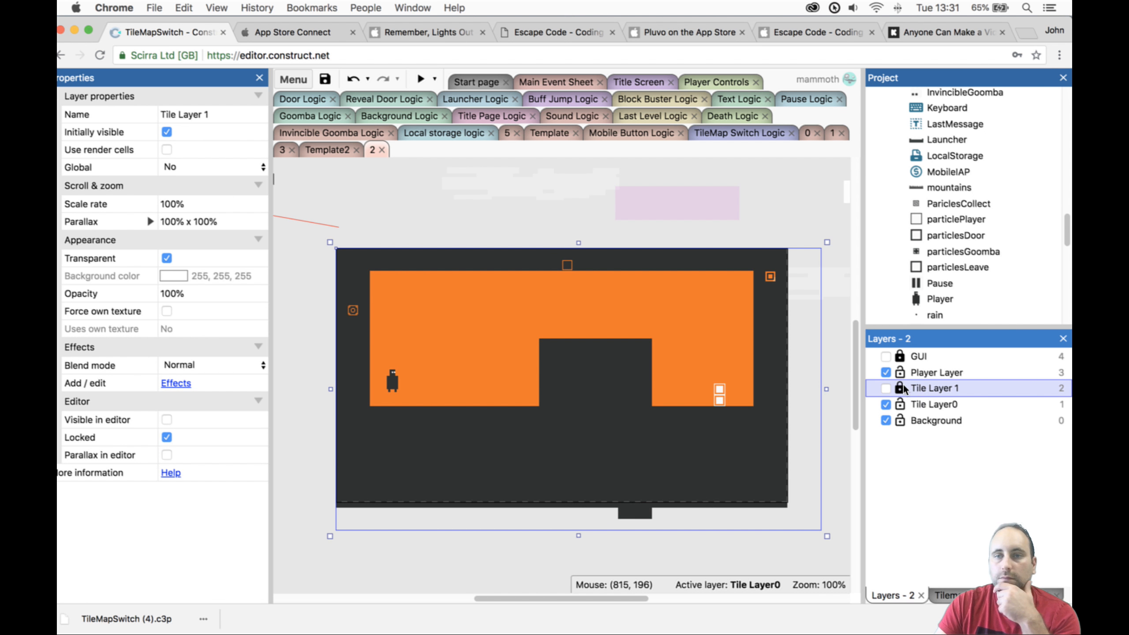
{"action": "left_click", "coordinate": [886, 388]}
{"action": "left_click", "coordinate": [885, 405]}
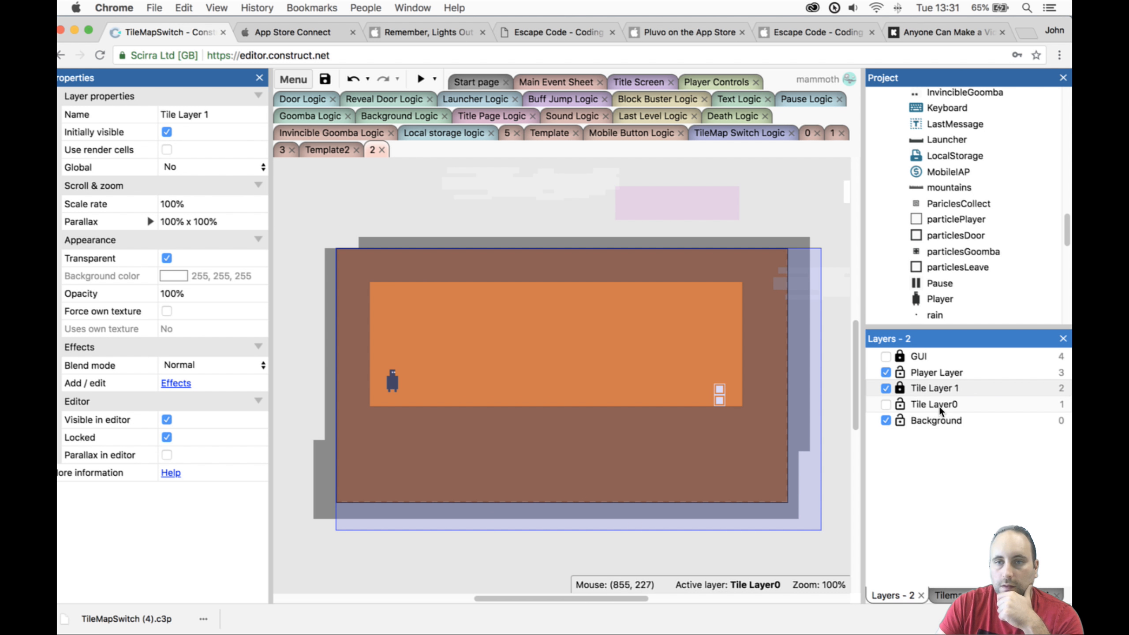
{"action": "left_click", "coordinate": [944, 594]}
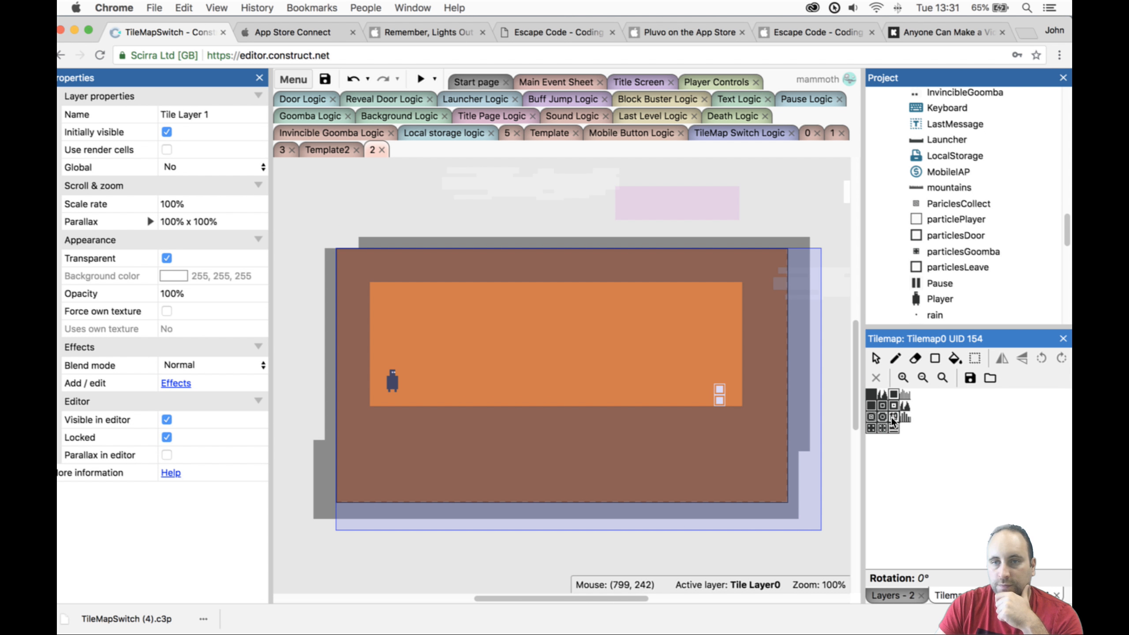
{"action": "left_click", "coordinate": [902, 357]}
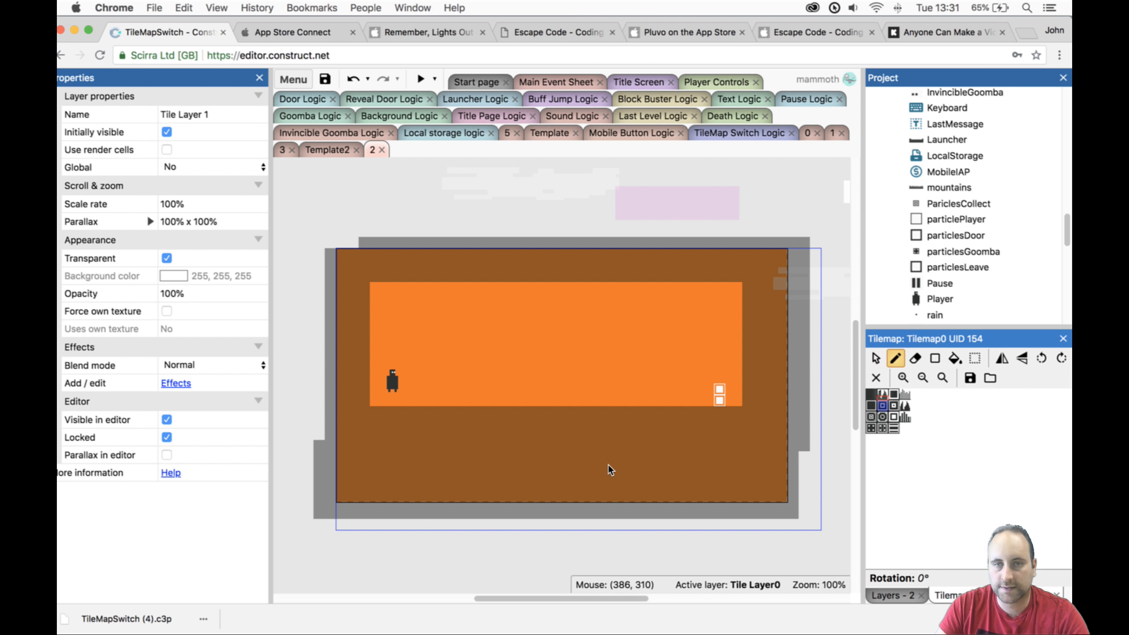
{"action": "left_click", "coordinate": [881, 405]}
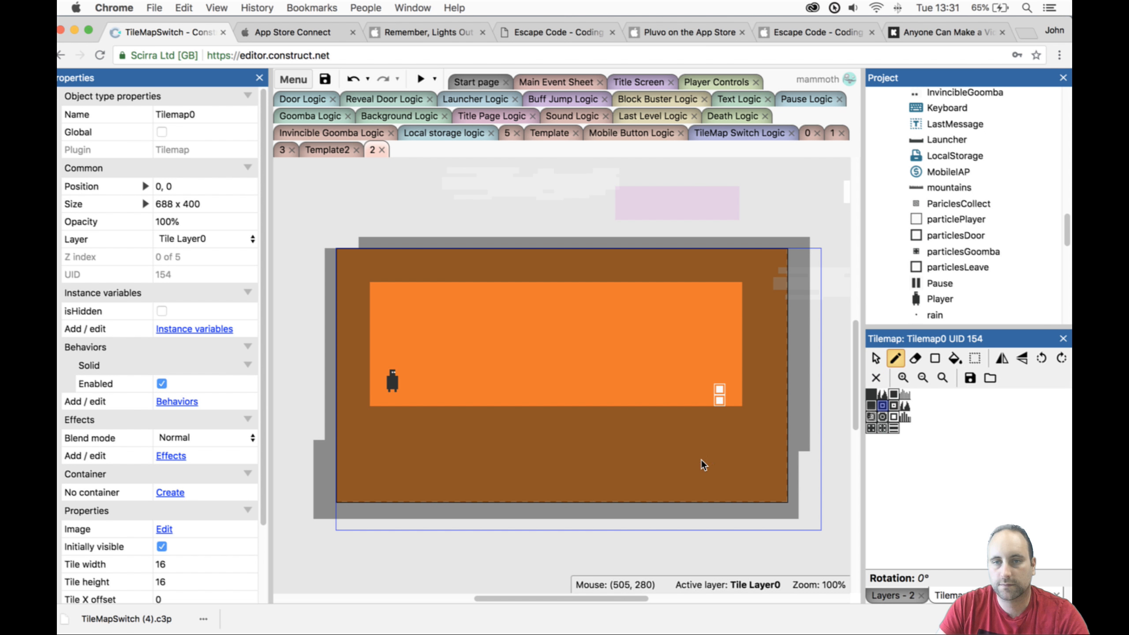
Unlock Tile Layer 1 and make it active, lock Tile Layer0, and select Tilemap1 for tile editing.
{"action": "left_click", "coordinate": [885, 595]}
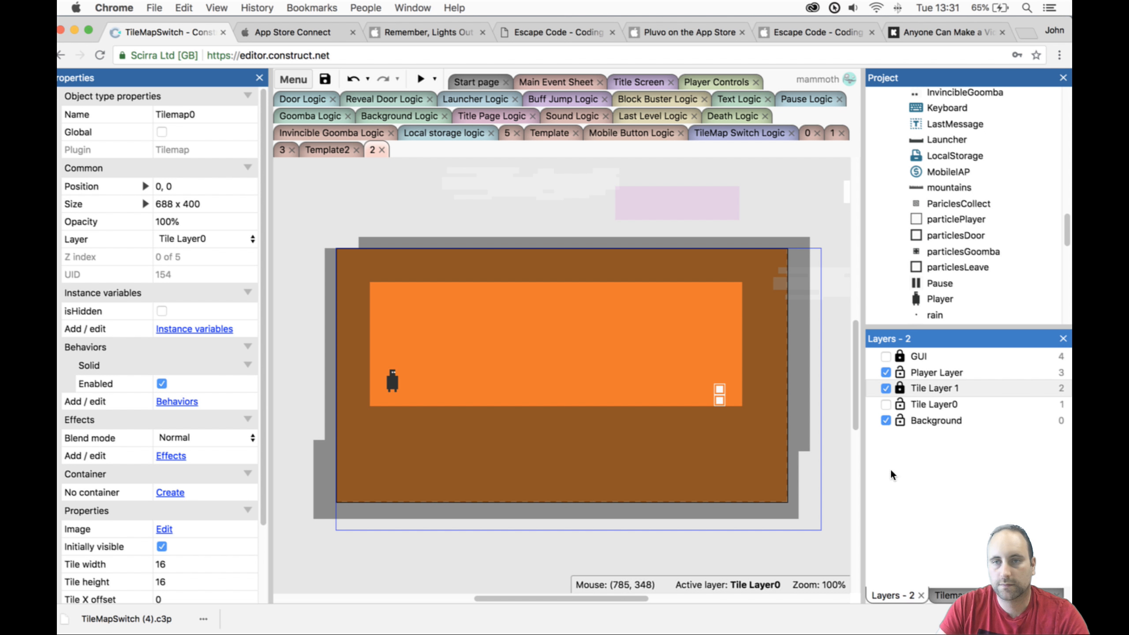
{"action": "left_click", "coordinate": [898, 388]}
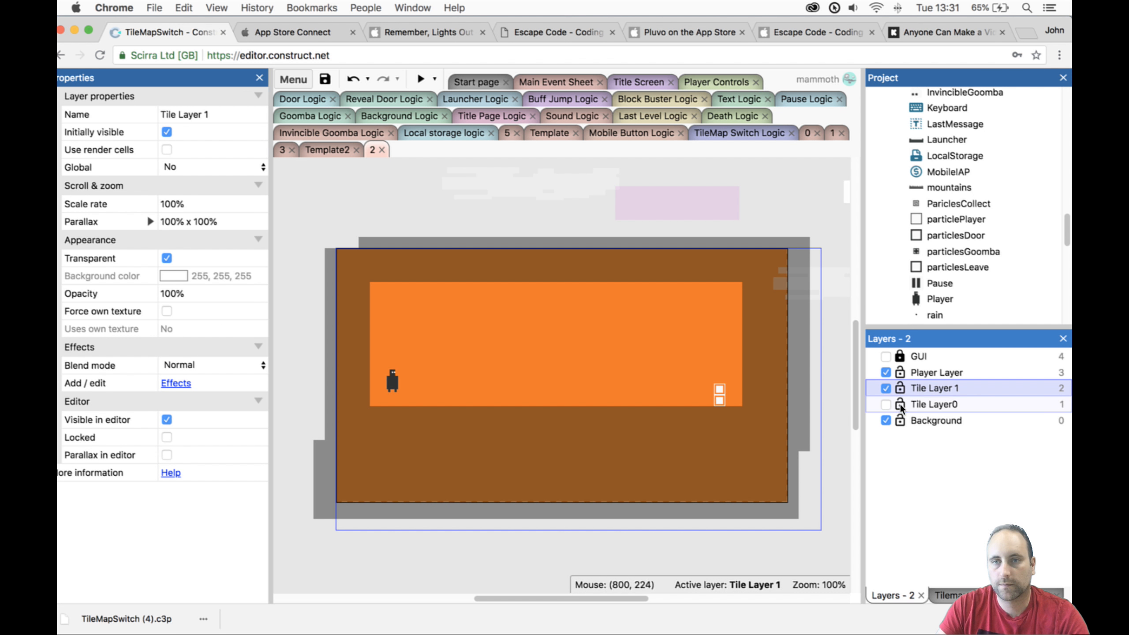
{"action": "left_click", "coordinate": [933, 388]}
{"action": "left_click", "coordinate": [756, 398]}
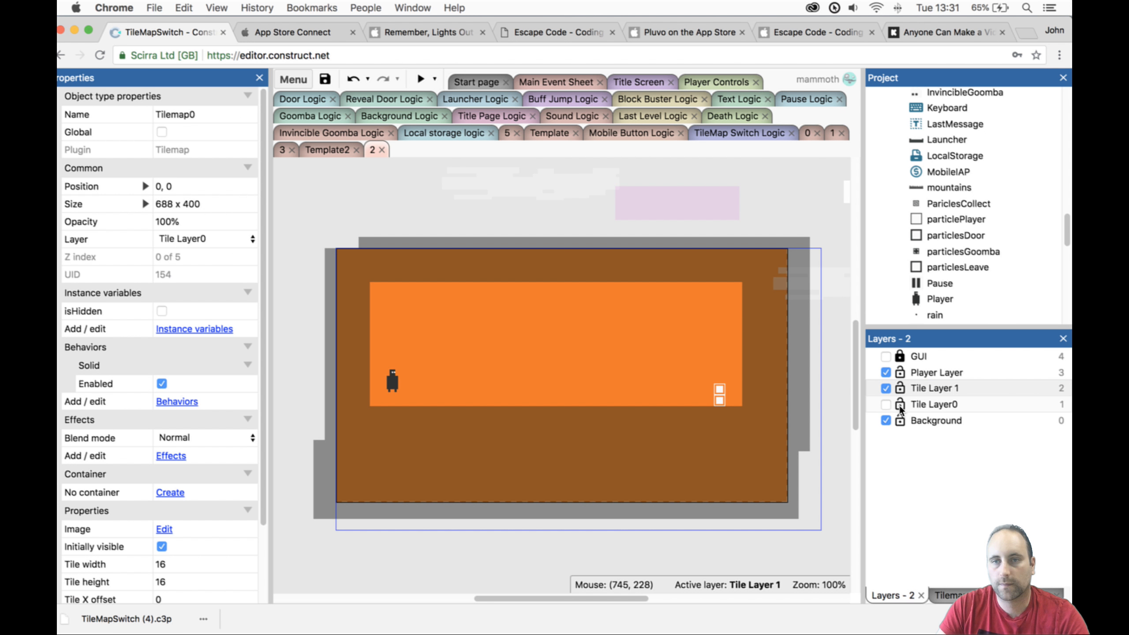
{"action": "left_click", "coordinate": [899, 406]}
{"action": "left_click", "coordinate": [639, 441]}
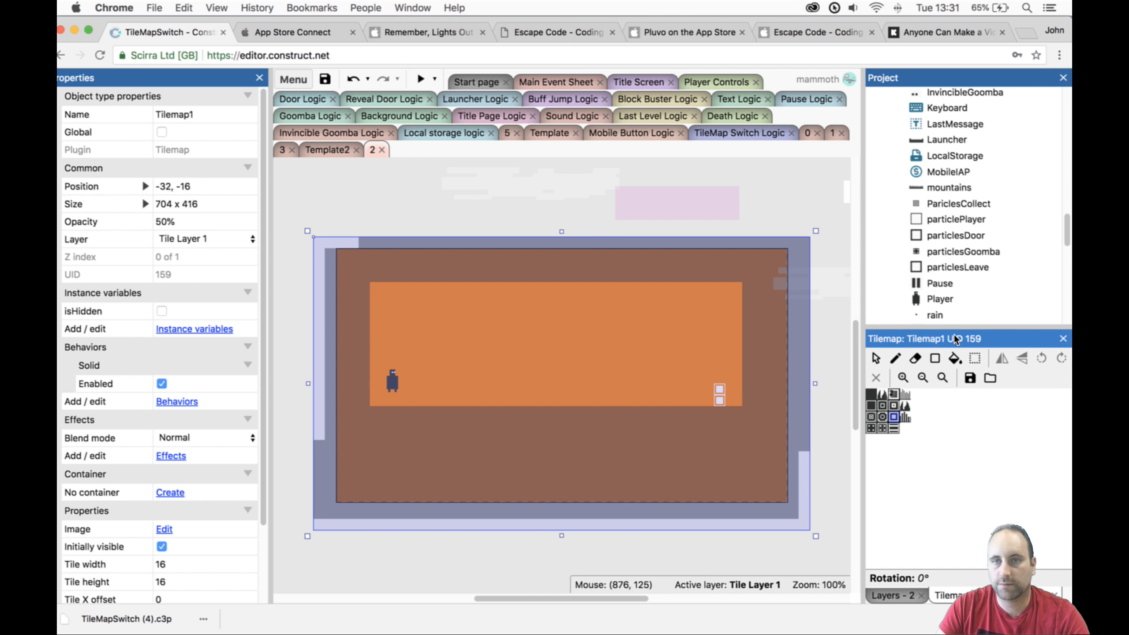
Draw single decorative square tiles on Tilemap1, three scattered below the floor line and one above the ceiling.
{"action": "left_click", "coordinate": [895, 358]}
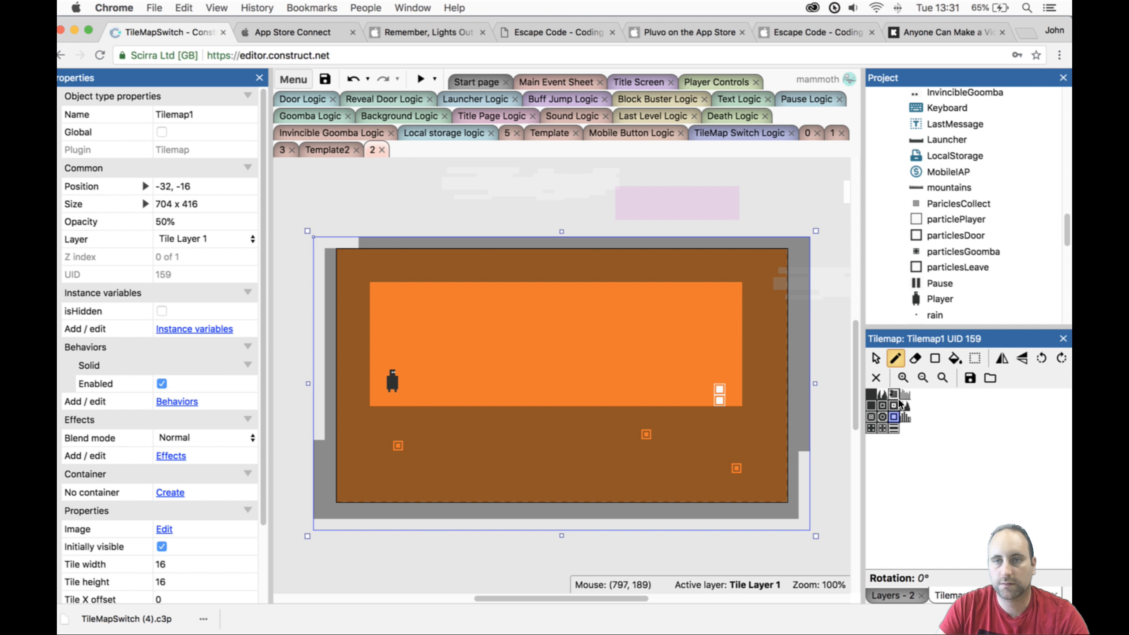
{"action": "left_click", "coordinate": [882, 405]}
{"action": "left_click", "coordinate": [627, 266]}
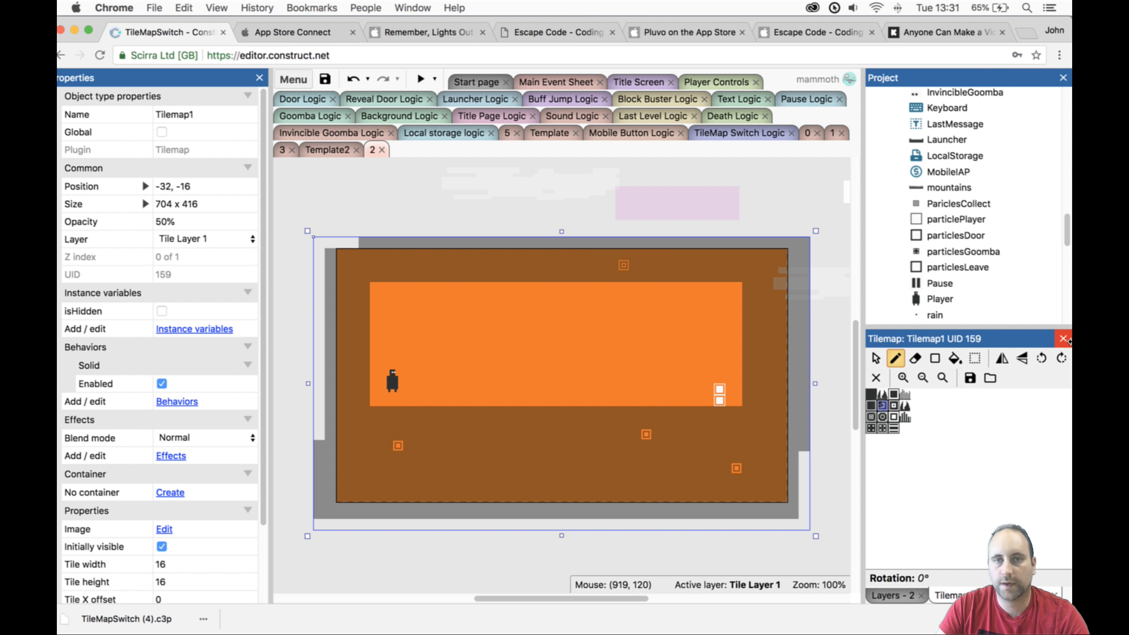
Preview level 2 to check the decorative tiles and the tilemap switching, and close the preview.
{"action": "left_click", "coordinate": [419, 80]}
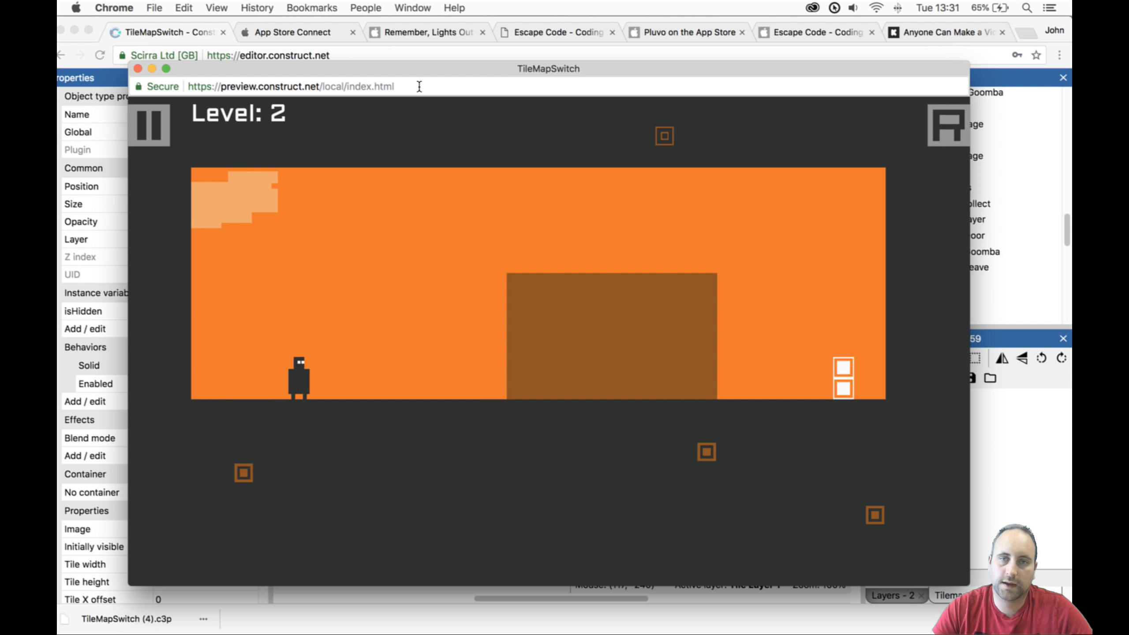
{"action": "key", "text": "space"}
{"action": "key", "text": "Right"}
{"action": "key", "text": "Up"}
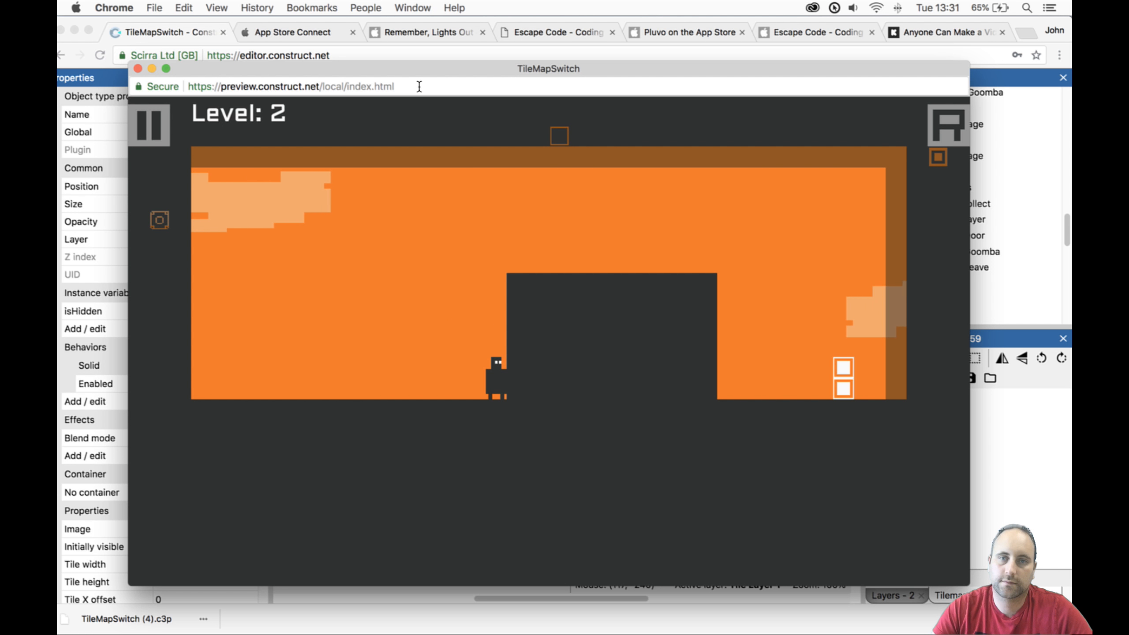
{"action": "key", "text": "space"}
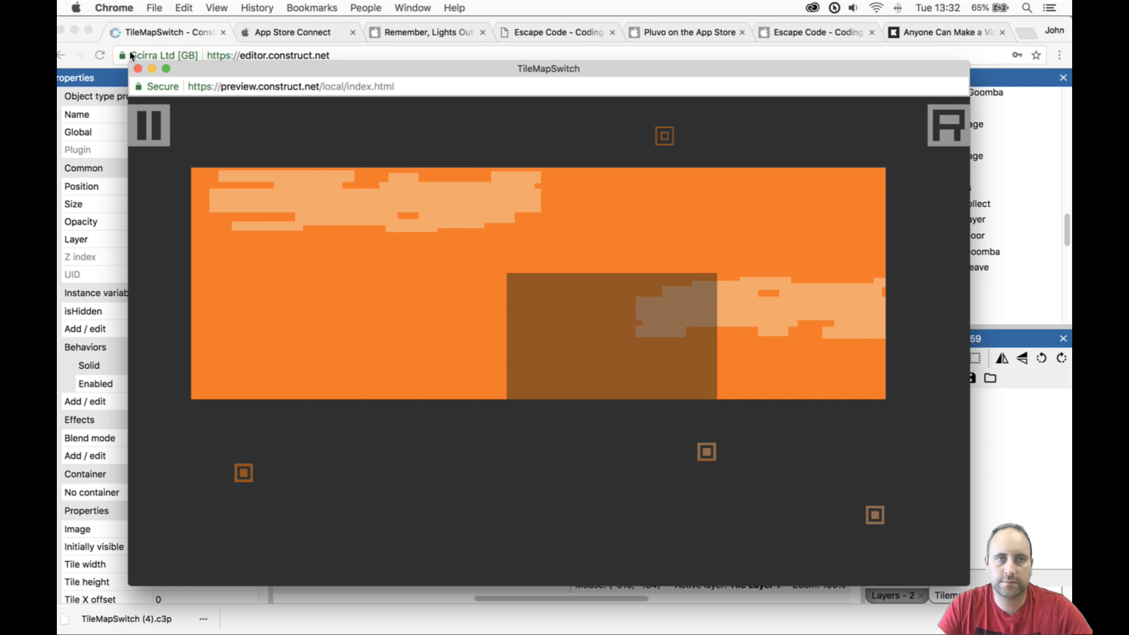
{"action": "left_click", "coordinate": [137, 68]}
Move layout 2 between layouts 1 and 3 in the project's Levels folder.
{"action": "scroll", "coordinate": [933, 227], "scroll_direction": "up", "scroll_amount": 10}
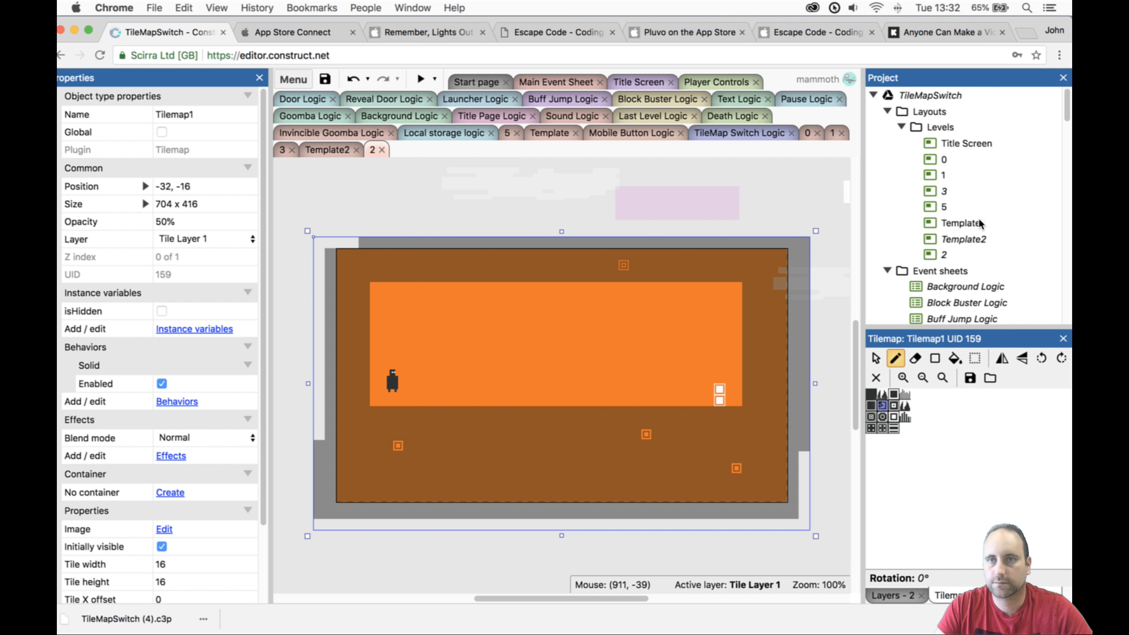
{"action": "left_click_drag", "start_coordinate": [944, 256], "coordinate": [955, 184]}
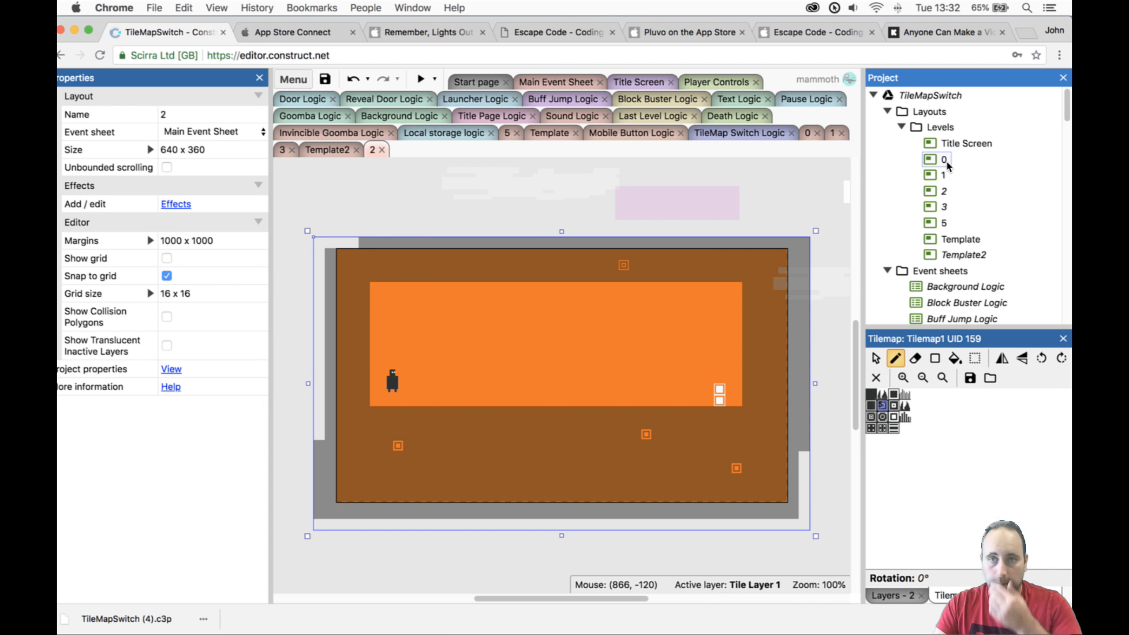
View layouts 0 and 1 in the editor, and close the App Store Connect browser page.
{"action": "left_click", "coordinate": [806, 133]}
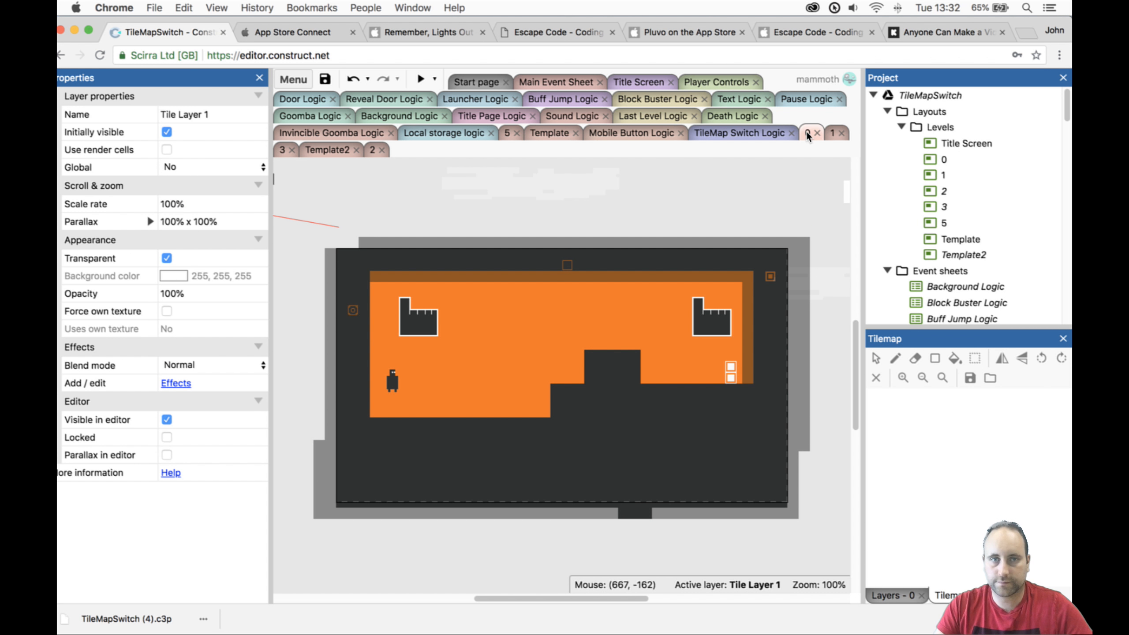
{"action": "key", "text": "ctrl+Tab"}
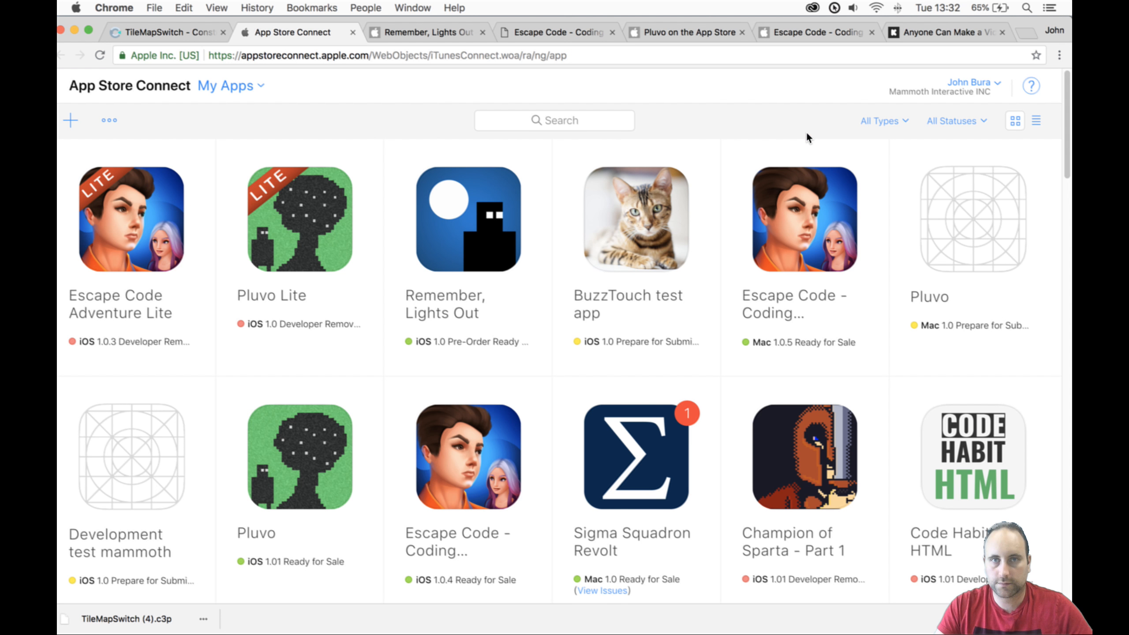
{"action": "left_click", "coordinate": [204, 28]}
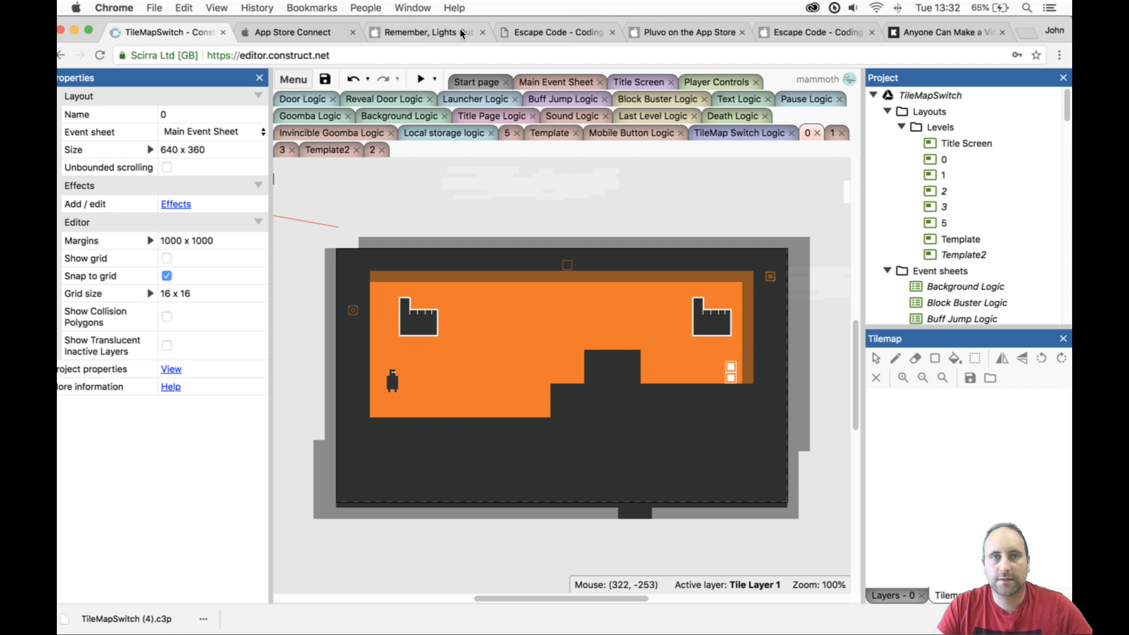
{"action": "left_click", "coordinate": [348, 30]}
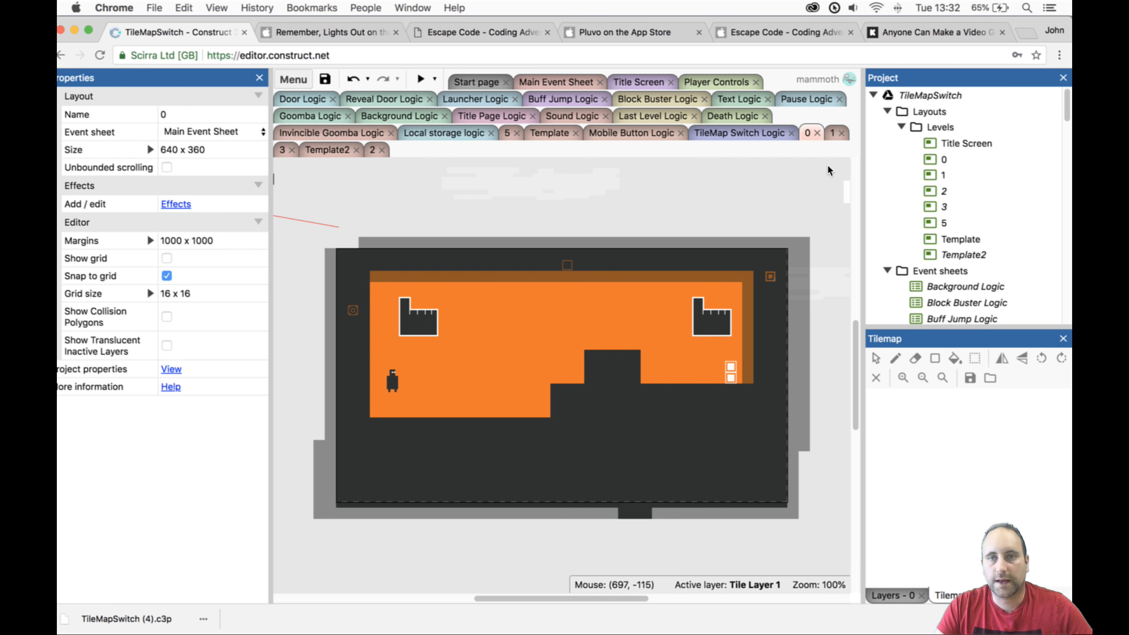
{"action": "left_click", "coordinate": [831, 134]}
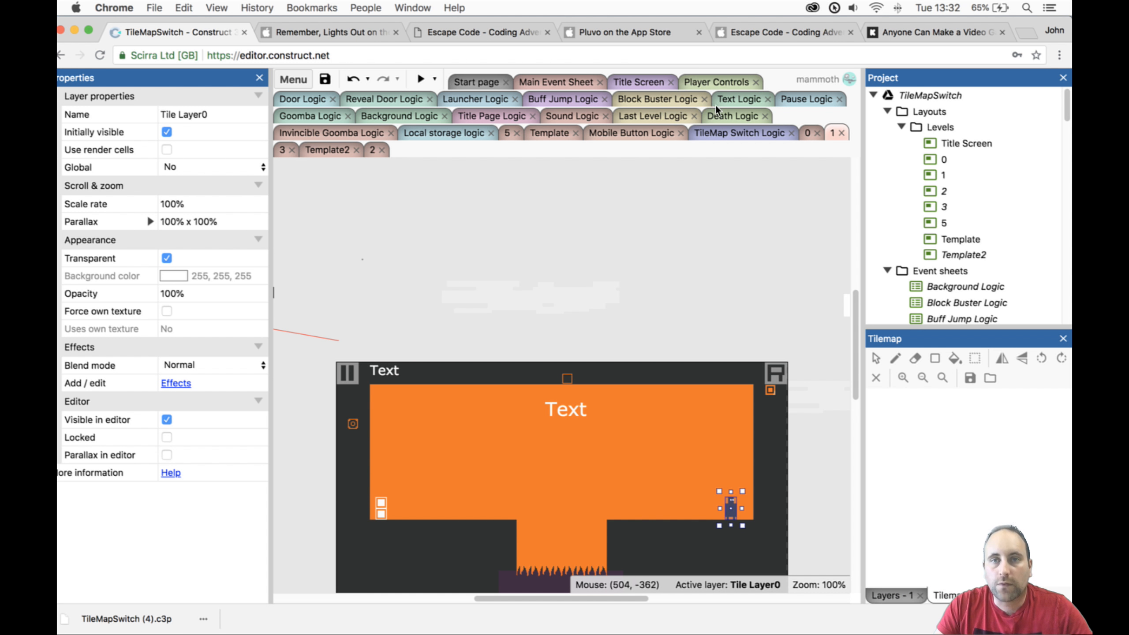
In the Text Logic event sheet, set event 5's LayoutName condition to compare with "2".
{"action": "left_click", "coordinate": [727, 99]}
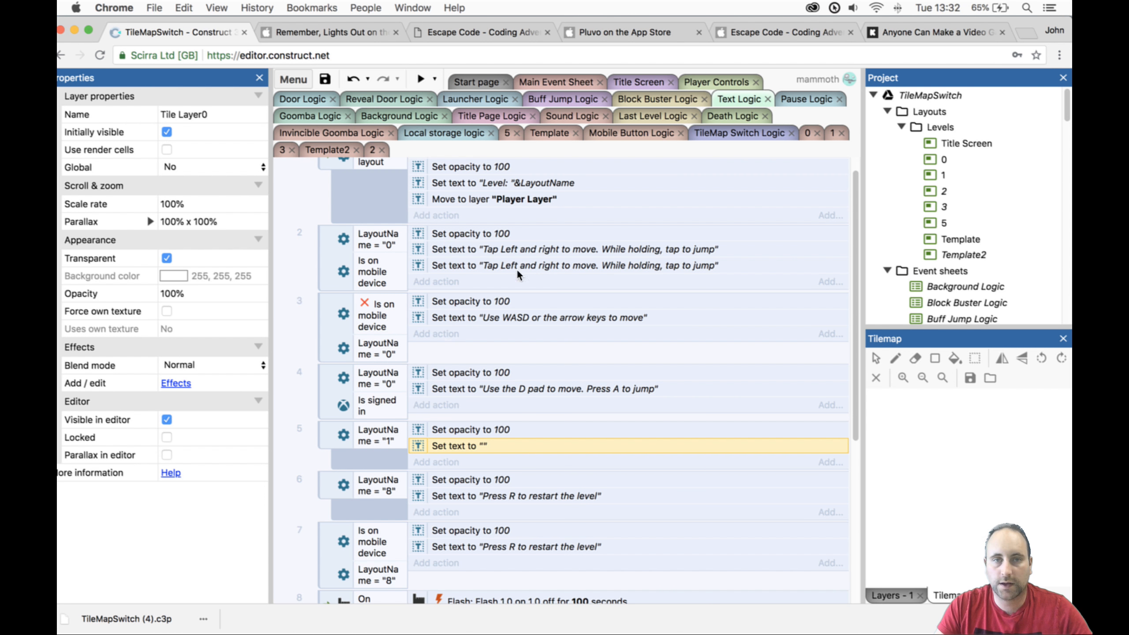
{"action": "double_click", "coordinate": [392, 450]}
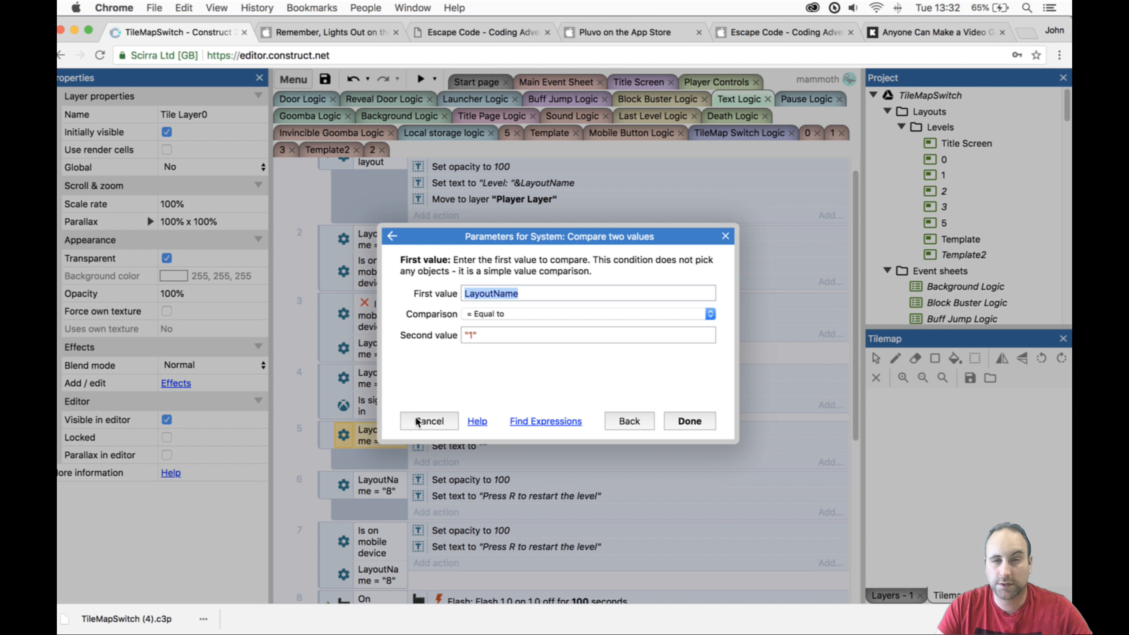
{"action": "left_click", "coordinate": [475, 338]}
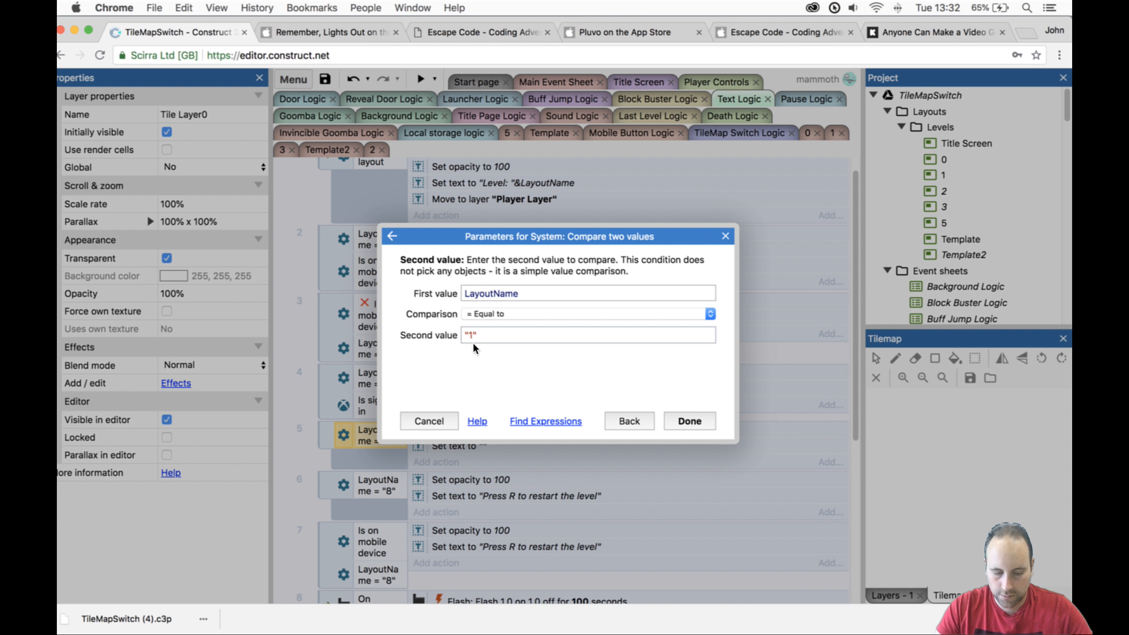
{"action": "left_click", "coordinate": [674, 416]}
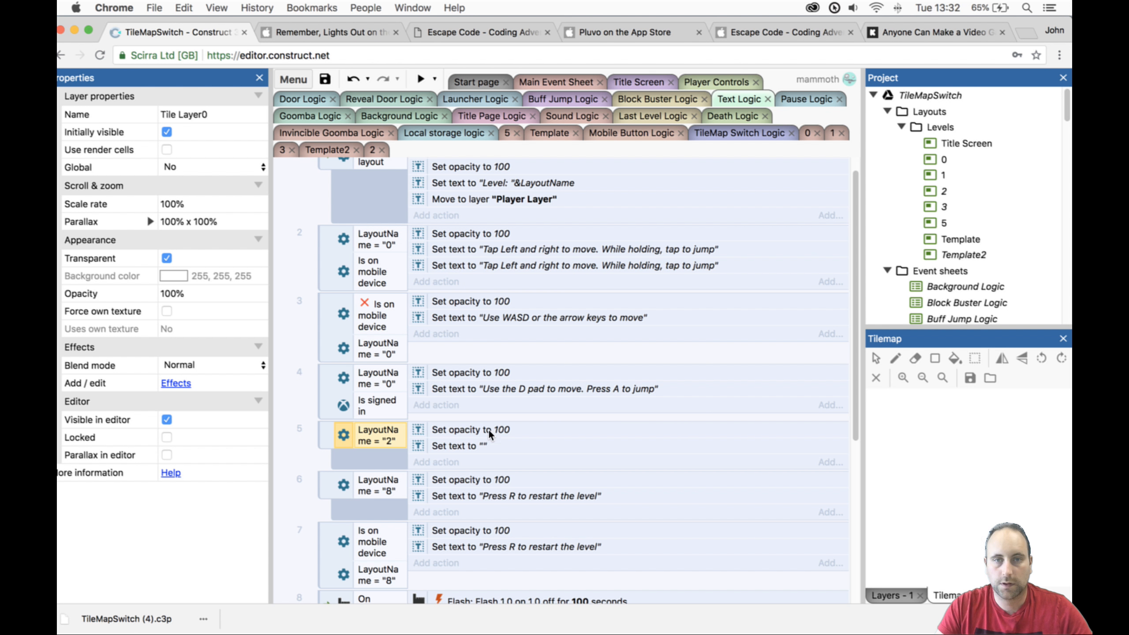
Set the message text in the layout 2 event to "Press SPACE to change platform".
{"action": "double_click", "coordinate": [497, 445]}
{"action": "type", "text": "\"Press Space to"}
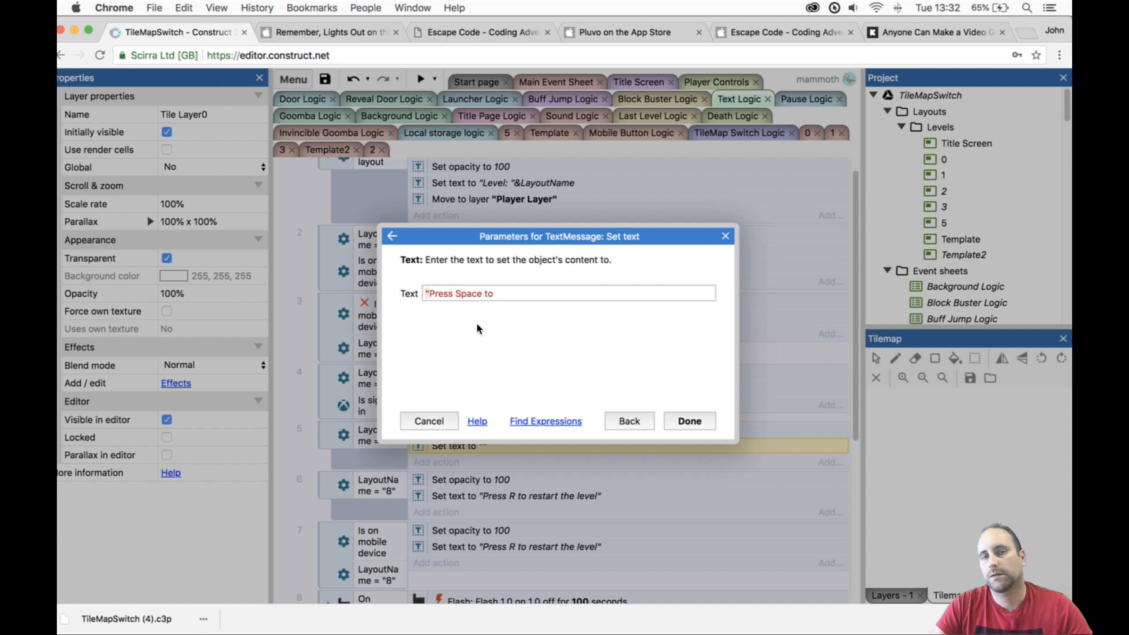
{"action": "type", "text": " hn"}
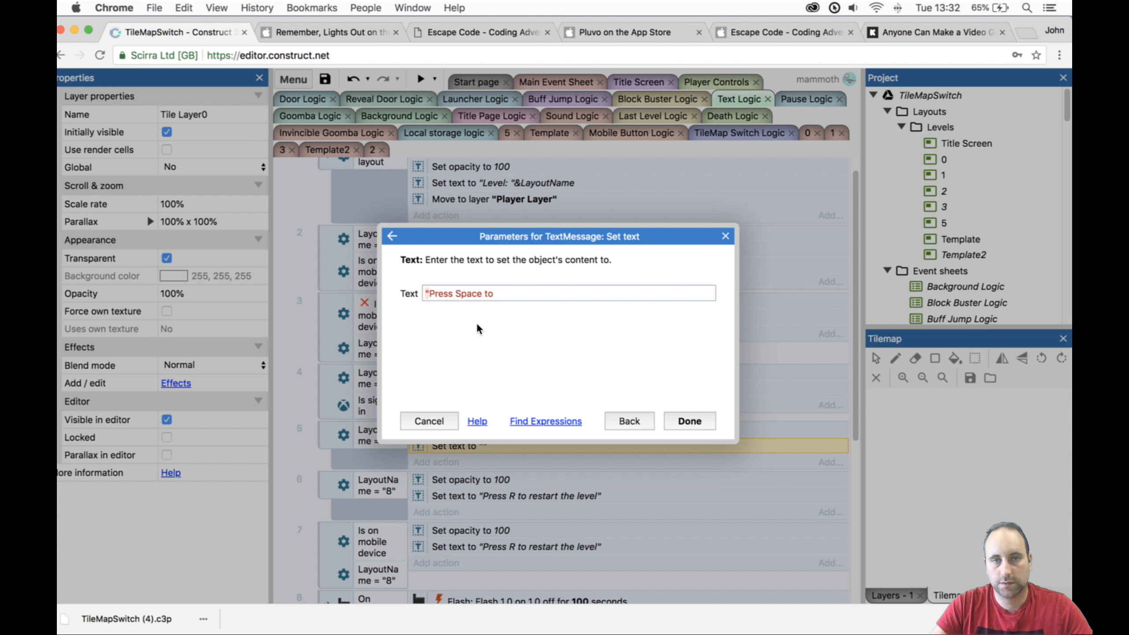
{"action": "type", "text": "Change R"}
{"action": "key", "text": "BackSpace"}
{"action": "key", "text": "BackSpace"}
{"action": "key", "text": "BackSpace"}
{"action": "key", "text": "BackSpace"}
{"action": "key", "text": "BackSpace"}
{"action": "key", "text": "BackSpace"}
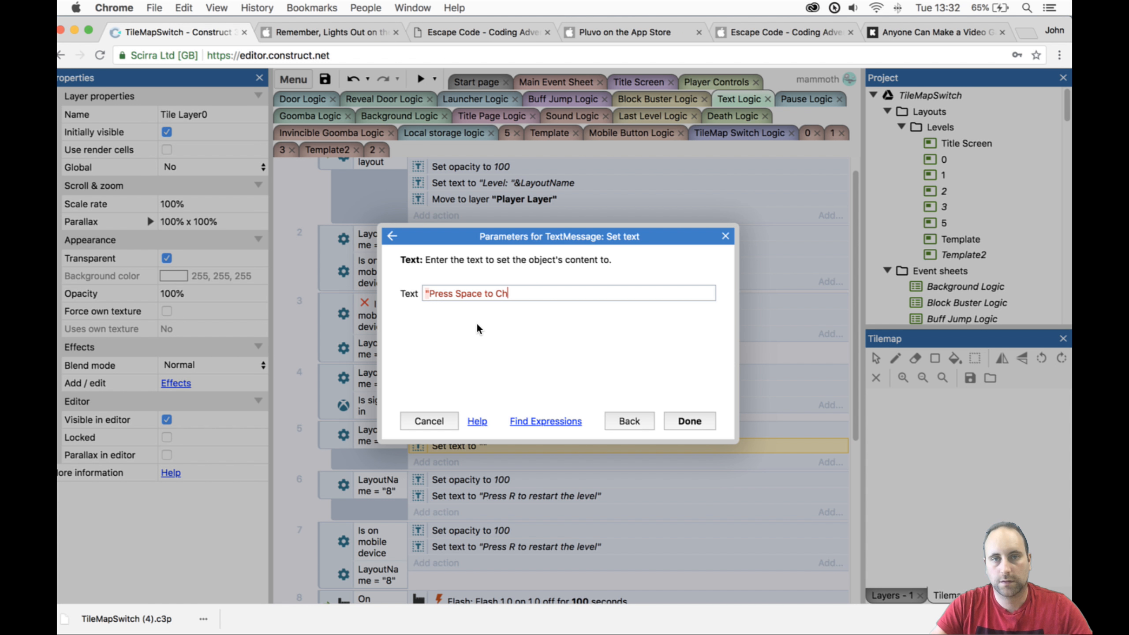
{"action": "type", "text": "hange Play"}
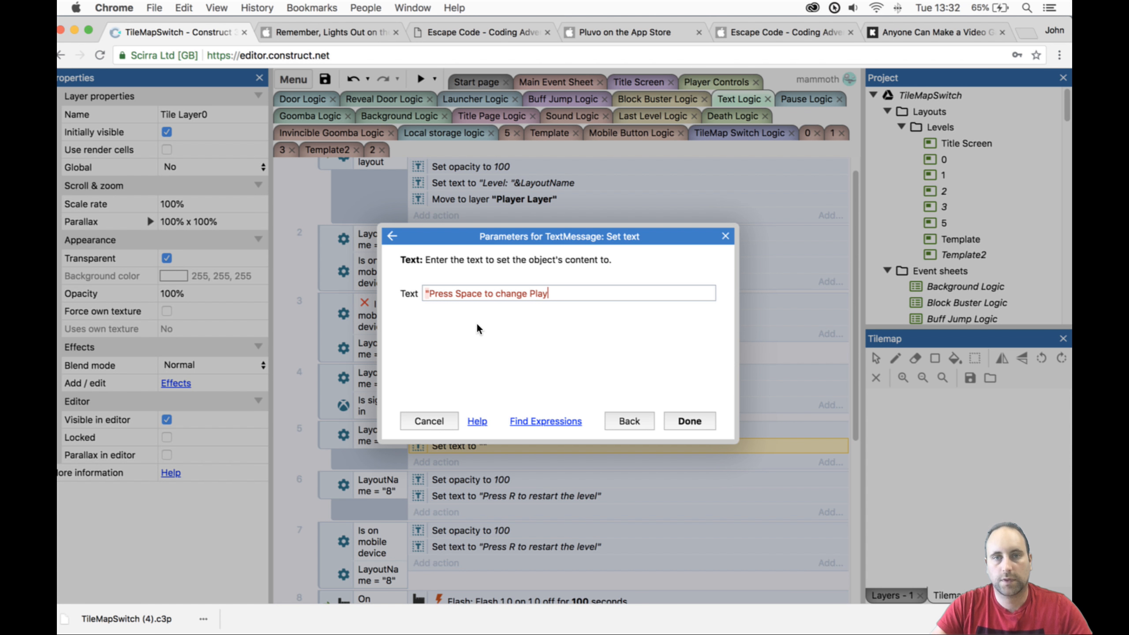
{"action": "key", "text": "BackSpace"}
{"action": "key", "text": "BackSpace"}
{"action": "key", "text": "BackSpace"}
{"action": "key", "text": "BackSpace"}
{"action": "type", "text": "platform\""}
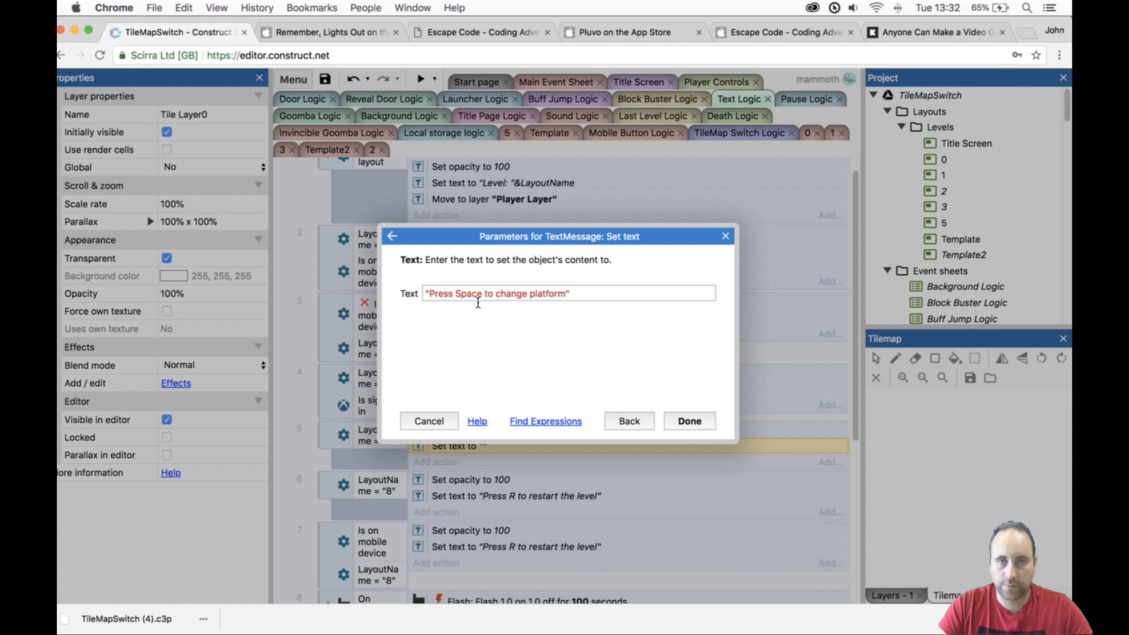
{"action": "type", "text": "SPACE"}
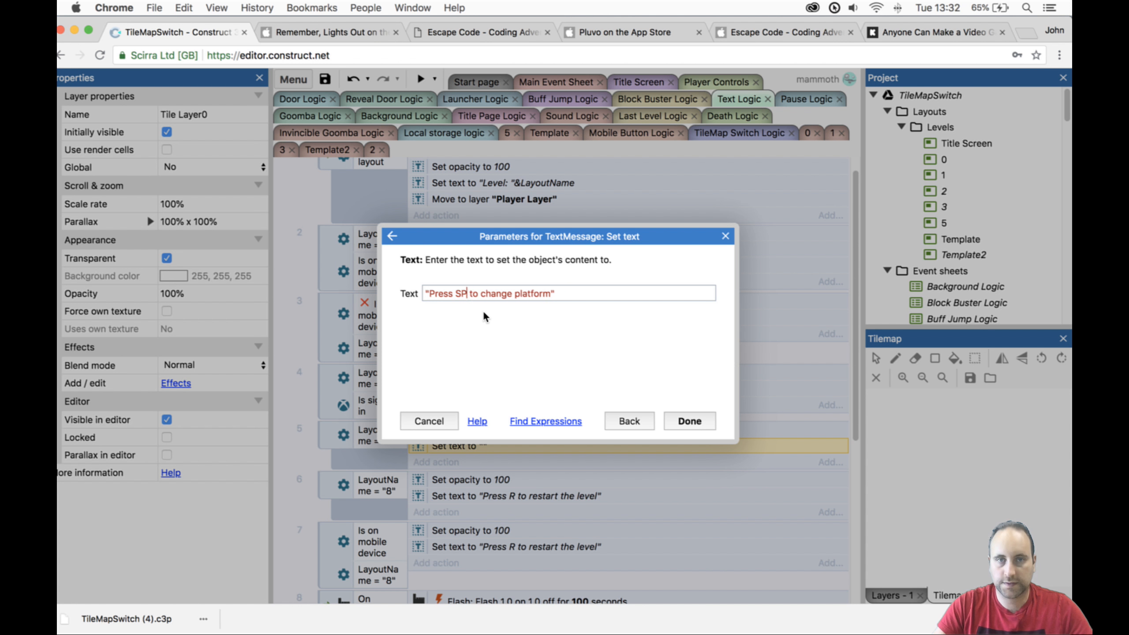
{"action": "left_click", "coordinate": [681, 425]}
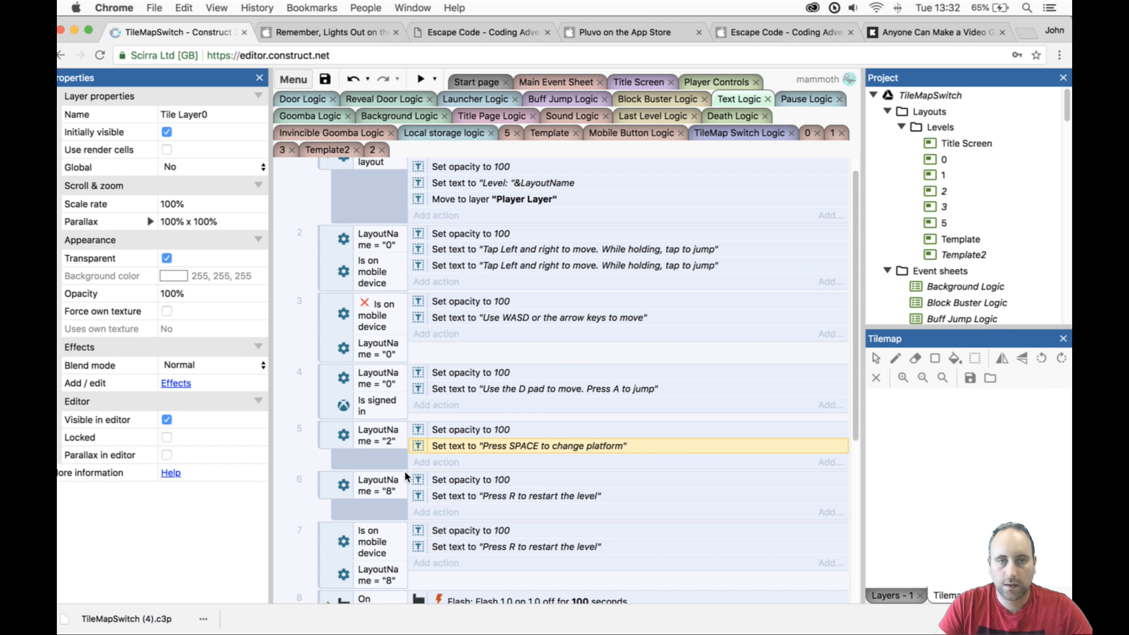
Duplicate the layout 2 message event, and copy the inverted "Is on mobile device" condition from event 3 into the first copy.
{"action": "left_click", "coordinate": [374, 452]}
{"action": "key", "text": "super+c"}
{"action": "key", "text": "super+v"}
{"action": "left_click", "coordinate": [401, 311]}
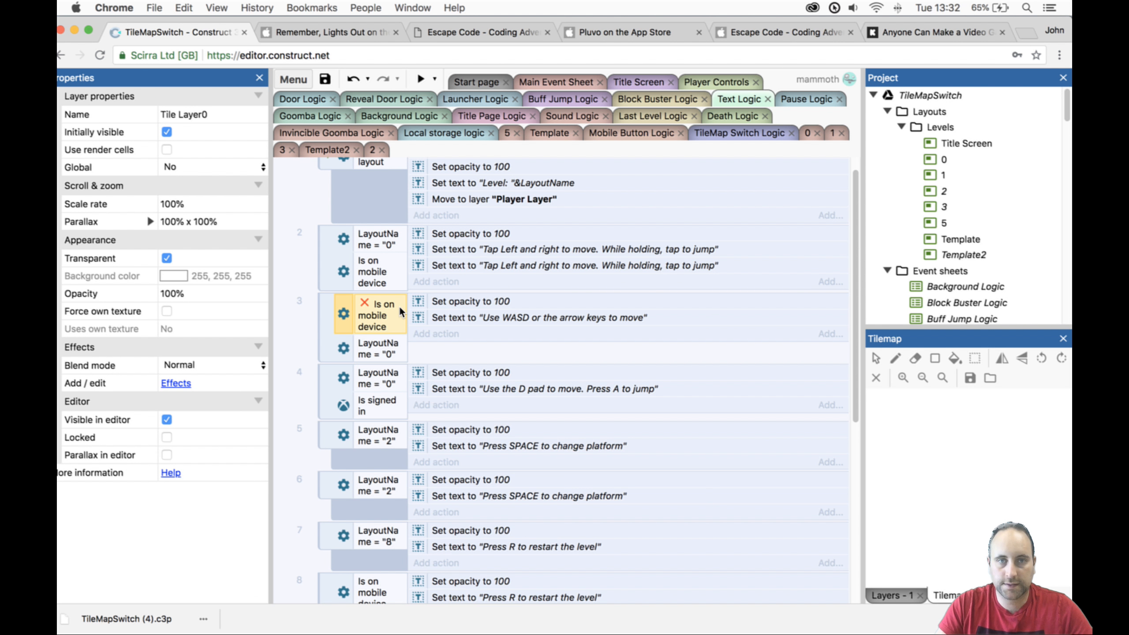
{"action": "left_click", "coordinate": [395, 452]}
{"action": "key", "text": "super+v"}
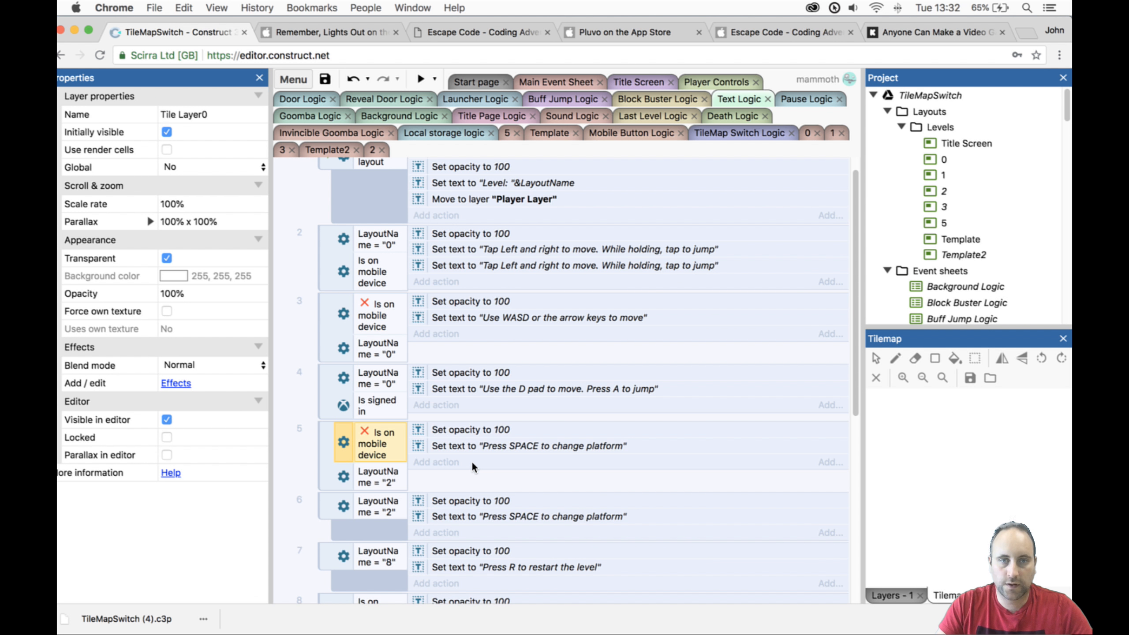
Add the "Is on mobile device" condition to the second layout 2 message event and remove its inversion.
{"action": "scroll", "coordinate": [427, 440], "scroll_direction": "down", "scroll_amount": 3}
{"action": "left_click", "coordinate": [386, 395]}
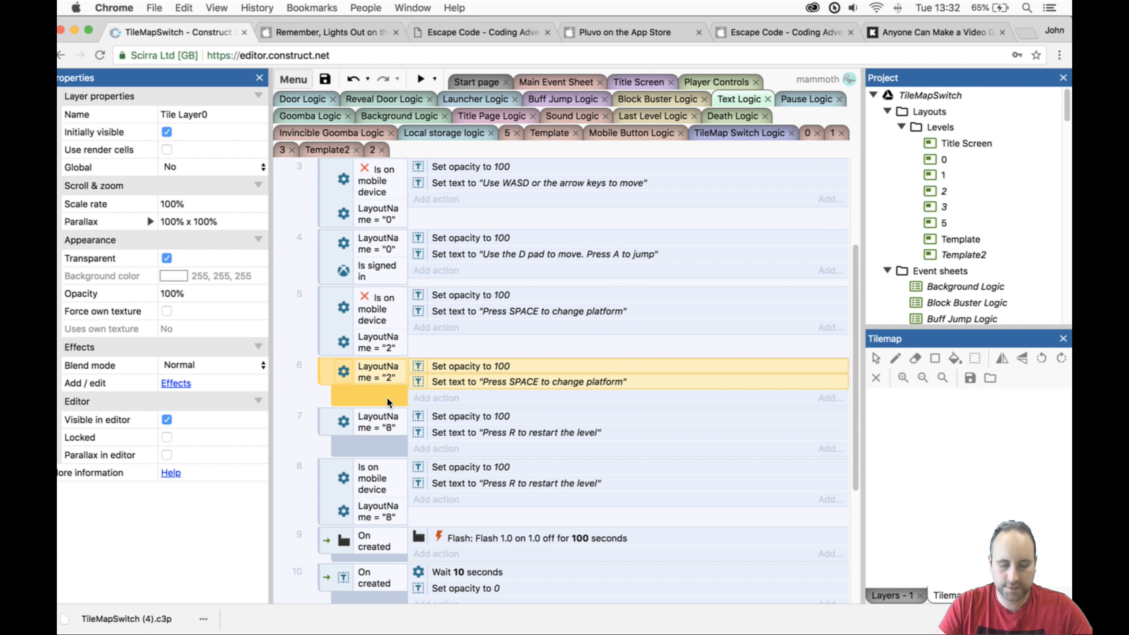
{"action": "key", "text": "super+v"}
{"action": "double_click", "coordinate": [394, 377]}
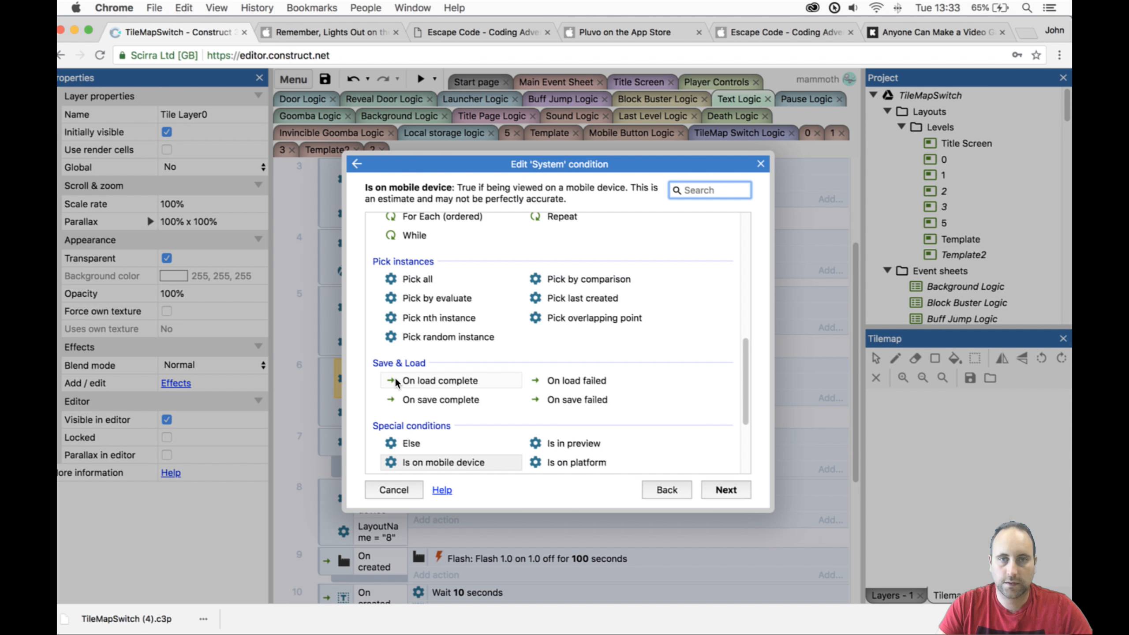
{"action": "key", "text": "Escape"}
{"action": "right_click", "coordinate": [383, 378]}
{"action": "left_click", "coordinate": [453, 186]}
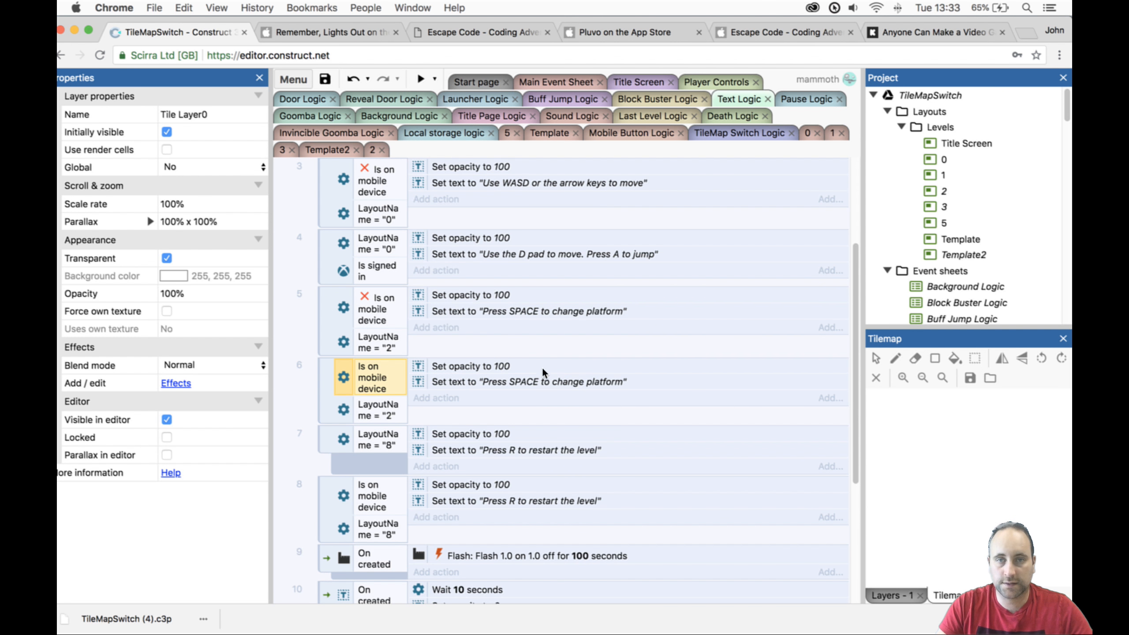
Set the message text in the mobile layout 2 event to "Press Buttons to change platform".
{"action": "double_click", "coordinate": [544, 382]}
{"action": "type", "text": "\"Tap"}
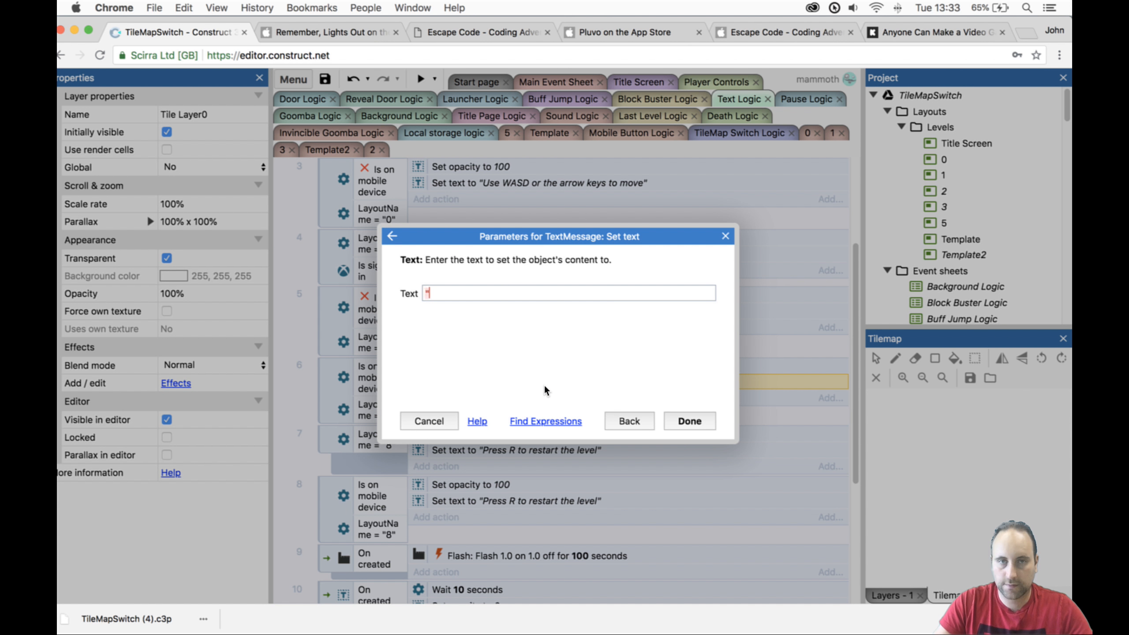
{"action": "key", "text": "BackSpace"}
{"action": "key", "text": "BackSpace"}
{"action": "key", "text": "BackSpace"}
{"action": "type", "text": "{"}
{"action": "key", "text": "BackSpace"}
{"action": "type", "text": "Press"}
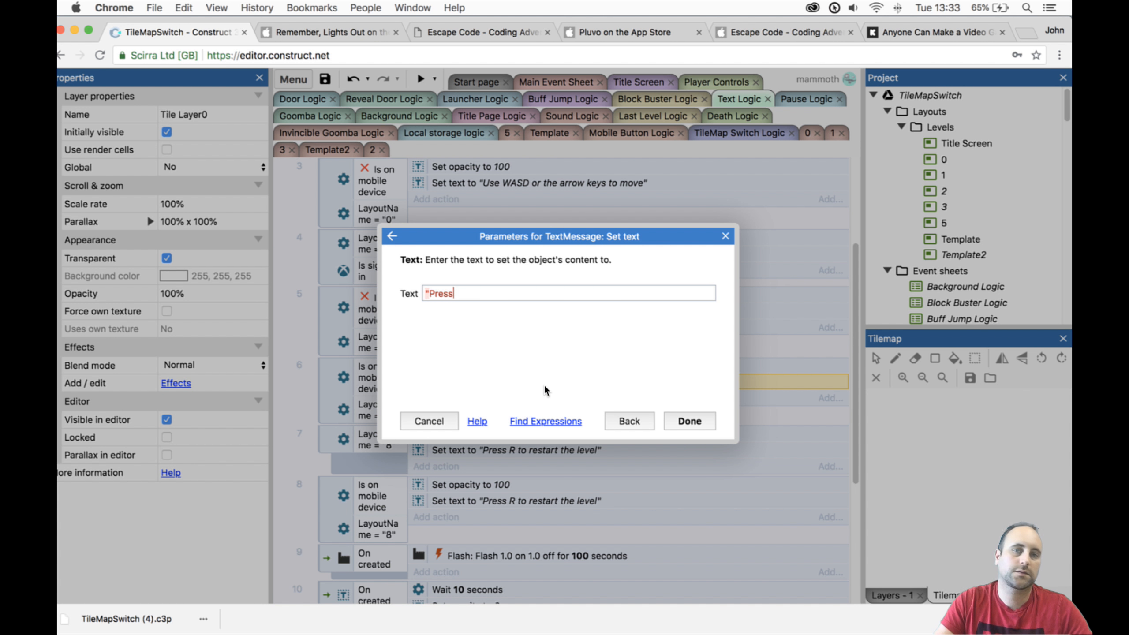
{"action": "type", "text": " Buttons to ch"}
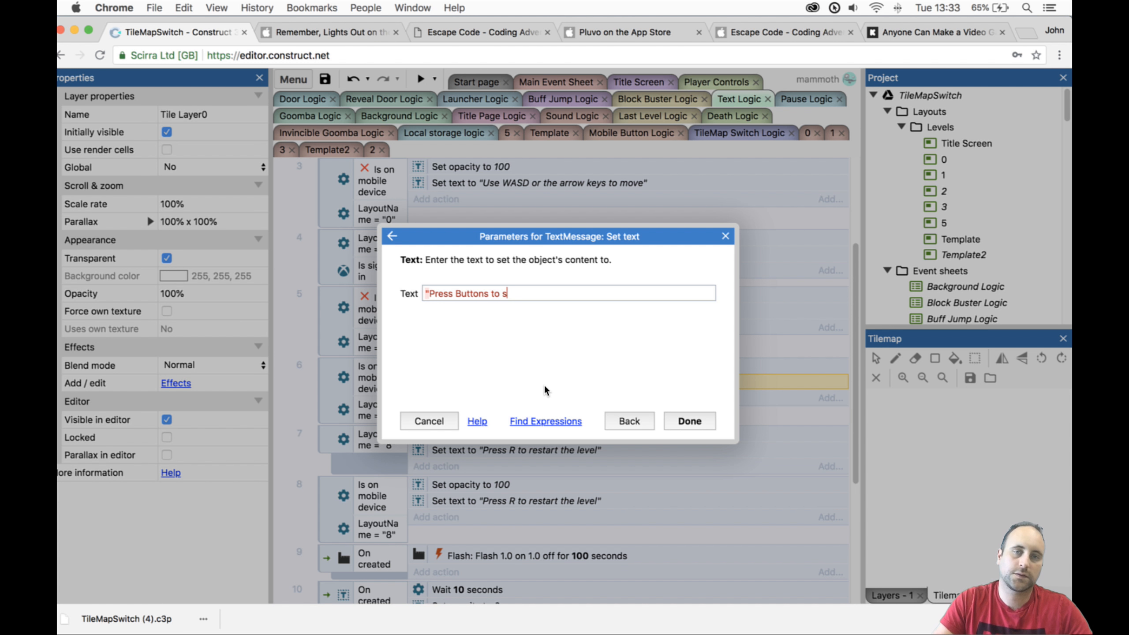
{"action": "type", "text": "ange Pla"}
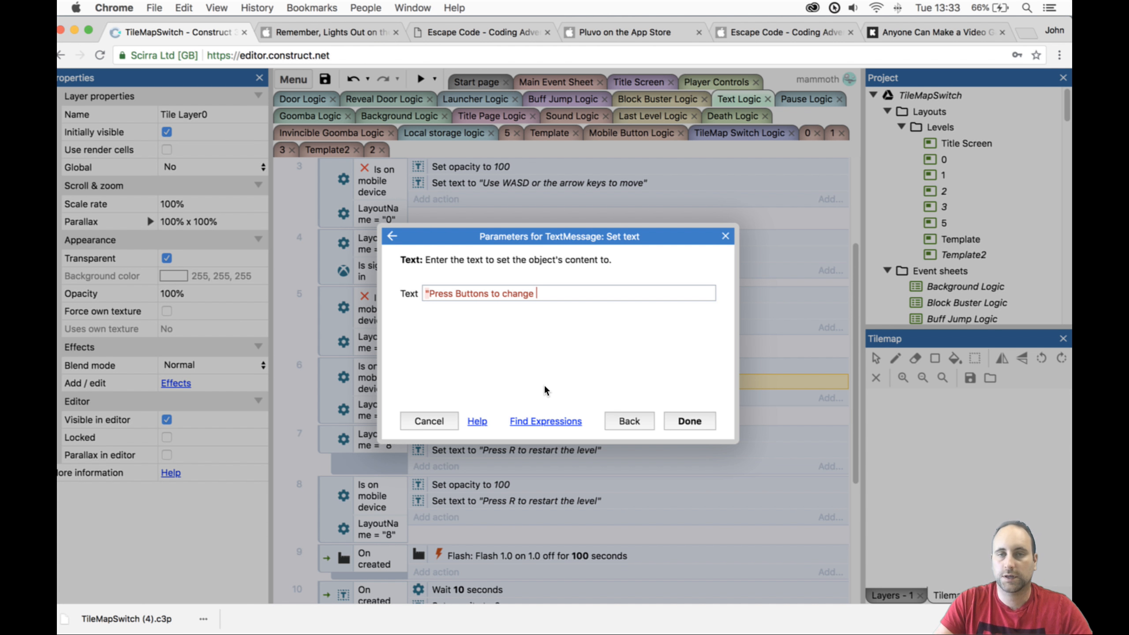
{"action": "key", "text": "BackSpace"}
{"action": "key", "text": "BackSpace"}
{"action": "key", "text": "BackSpace"}
{"action": "type", "text": "plat"}
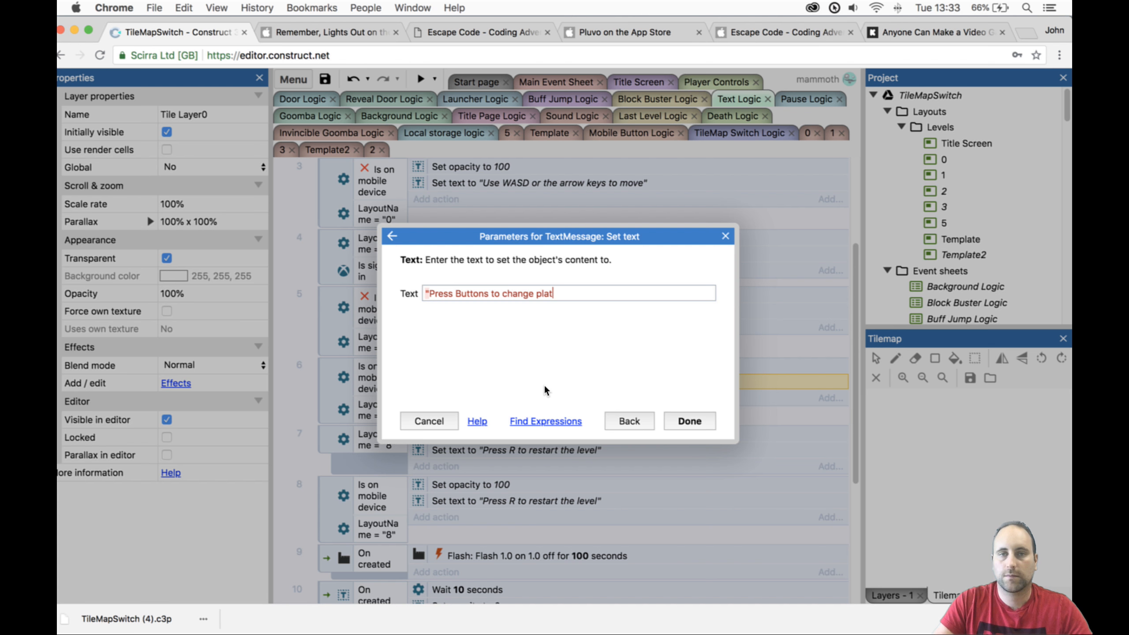
{"action": "type", "text": "form\""}
{"action": "key", "text": "Return"}
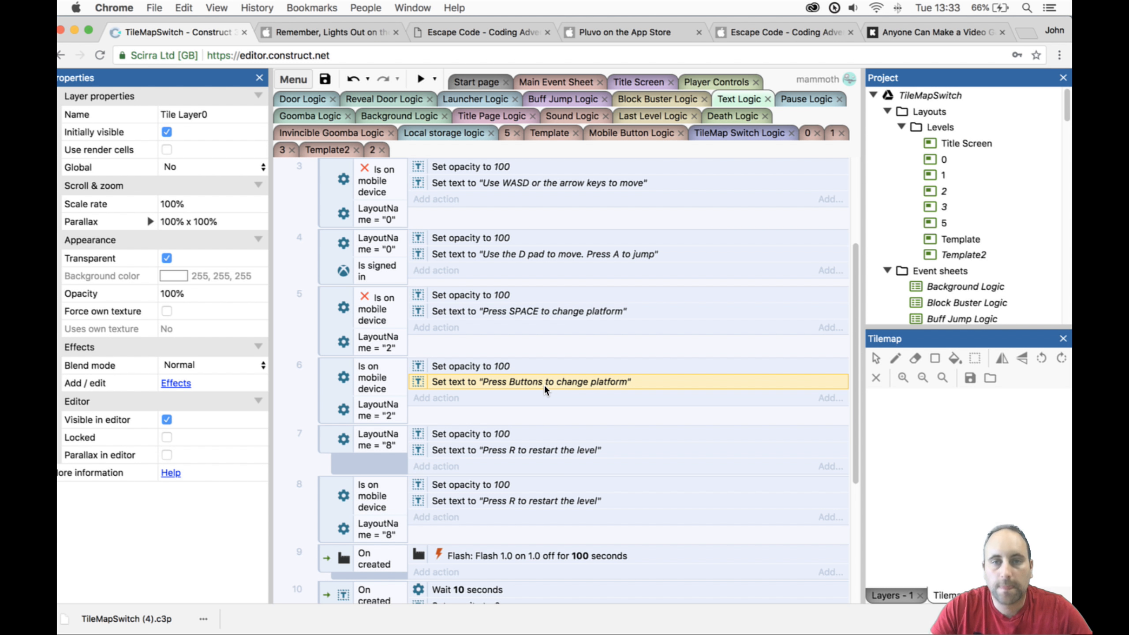
Preview layout 2 and play through level 2, checking the hint message and switching platforms to get past the block to the door.
{"action": "left_click", "coordinate": [370, 150]}
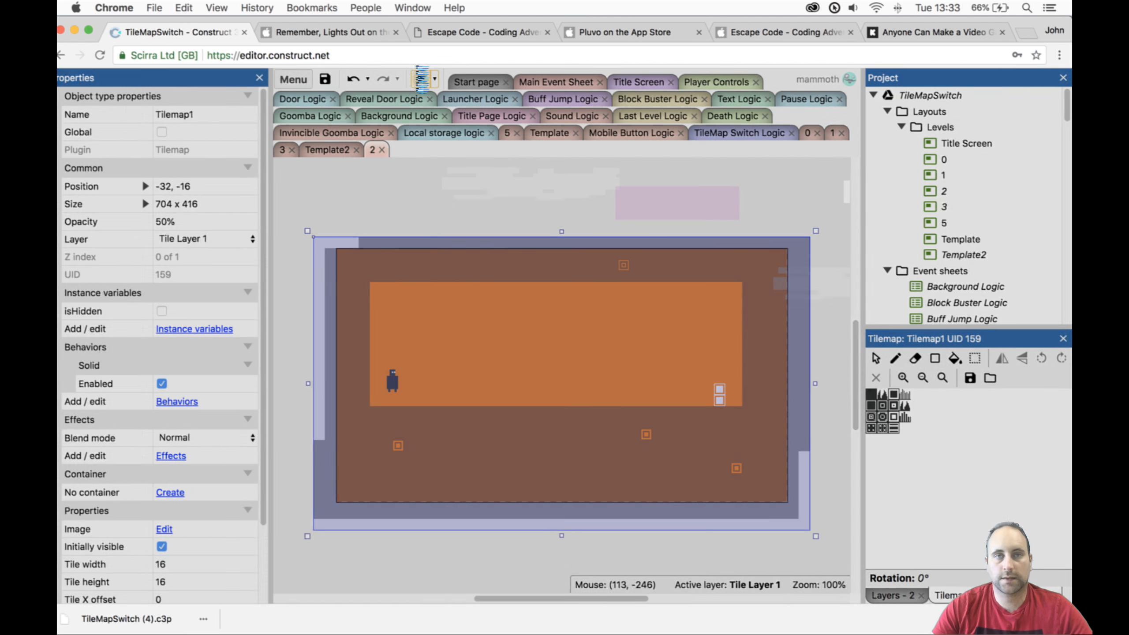
{"action": "left_click", "coordinate": [421, 78]}
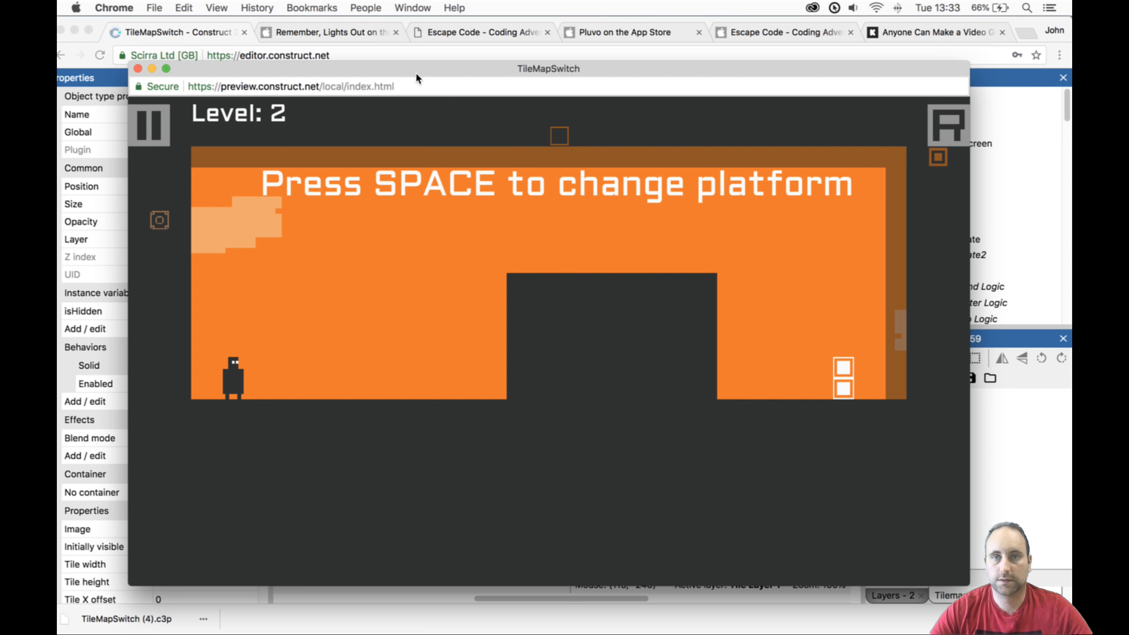
{"action": "key", "text": "space"}
{"action": "key", "text": "Right"}
{"action": "key", "text": "Left"}
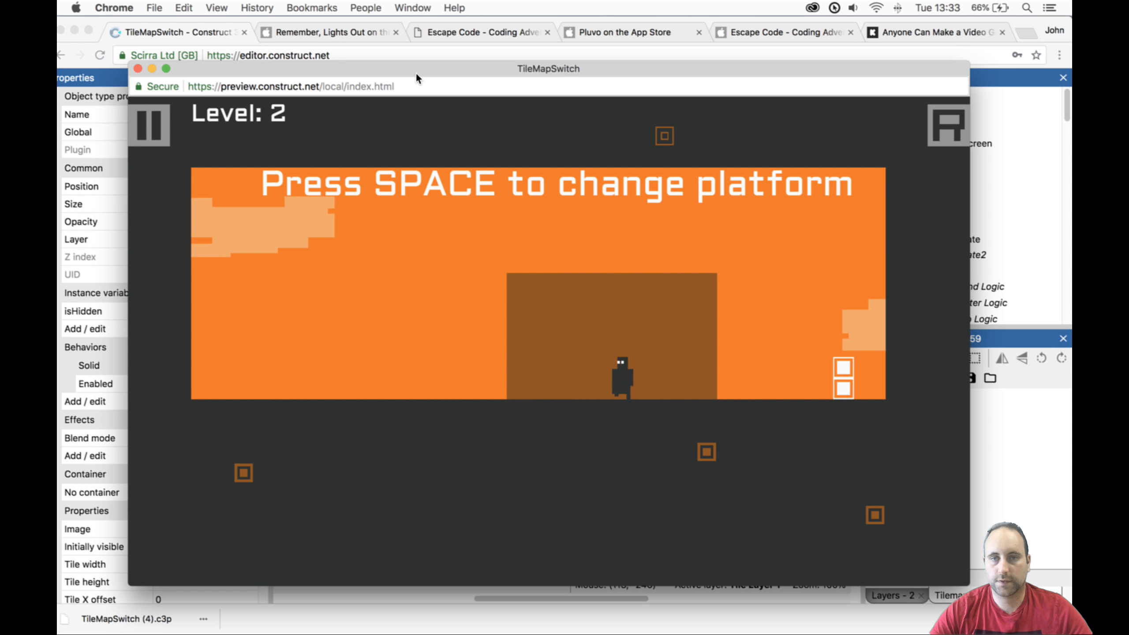
{"action": "key", "text": "space"}
{"action": "key", "text": "Right"}
{"action": "key", "text": "Up"}
{"action": "key", "text": "Left"}
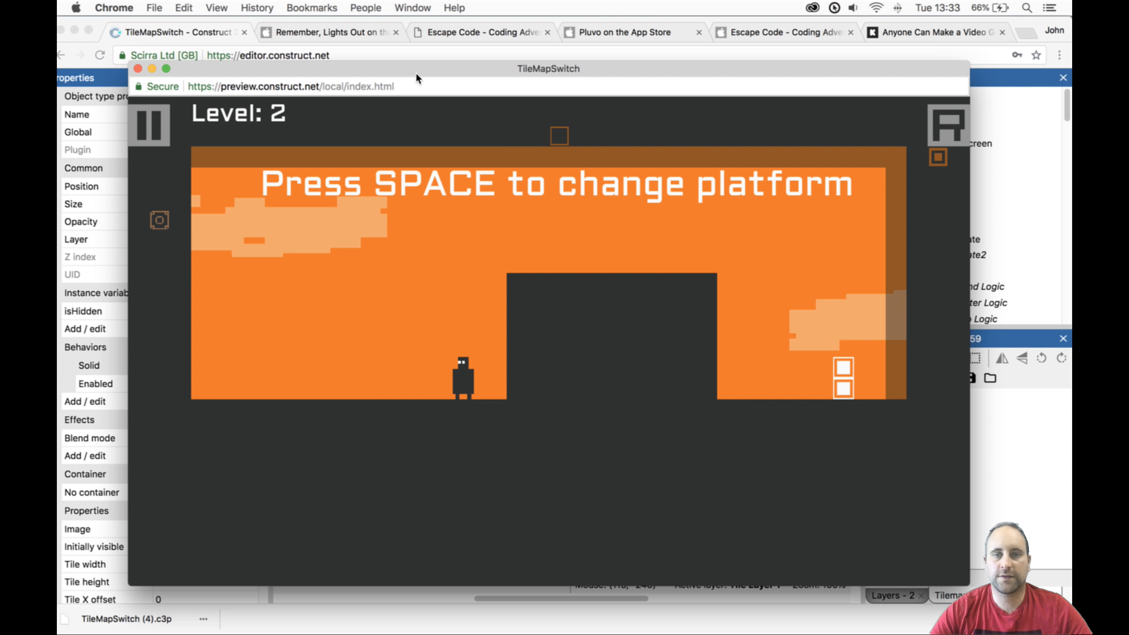
{"action": "key", "text": "Right"}
{"action": "key", "text": "Left"}
{"action": "key", "text": "Right"}
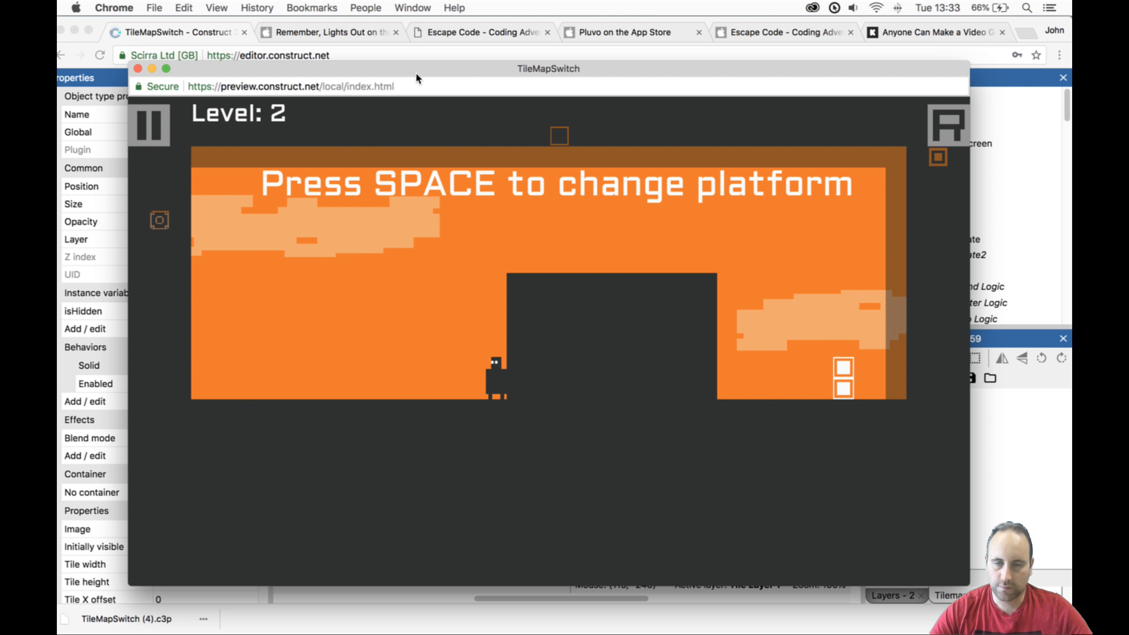
{"action": "key", "text": "Left"}
{"action": "key", "text": "Right"}
{"action": "key", "text": "Left"}
{"action": "key", "text": "Right"}
{"action": "key", "text": "space"}
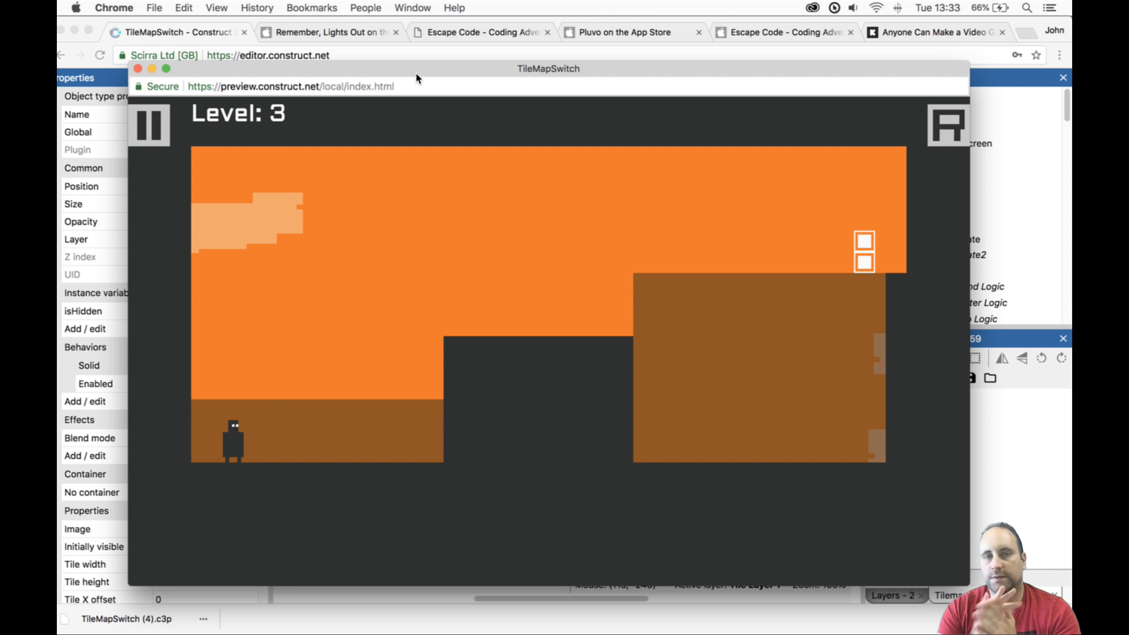
Test moving and switching platforms in level 3, and close the preview.
{"action": "key", "text": "Right"}
{"action": "key", "text": "space"}
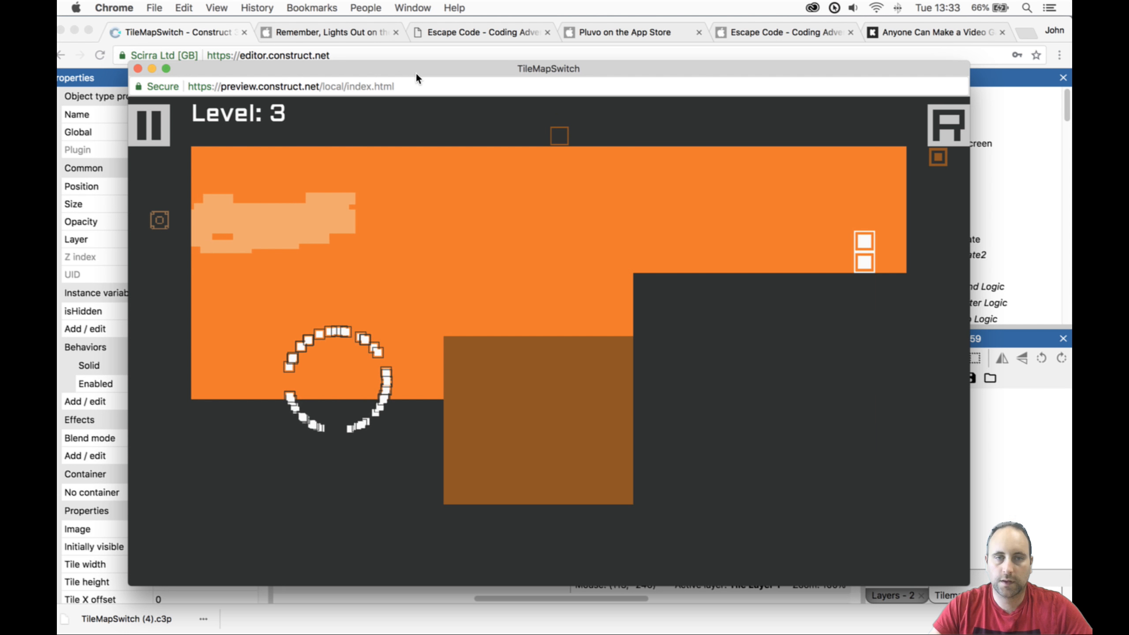
{"action": "left_click", "coordinate": [139, 68]}
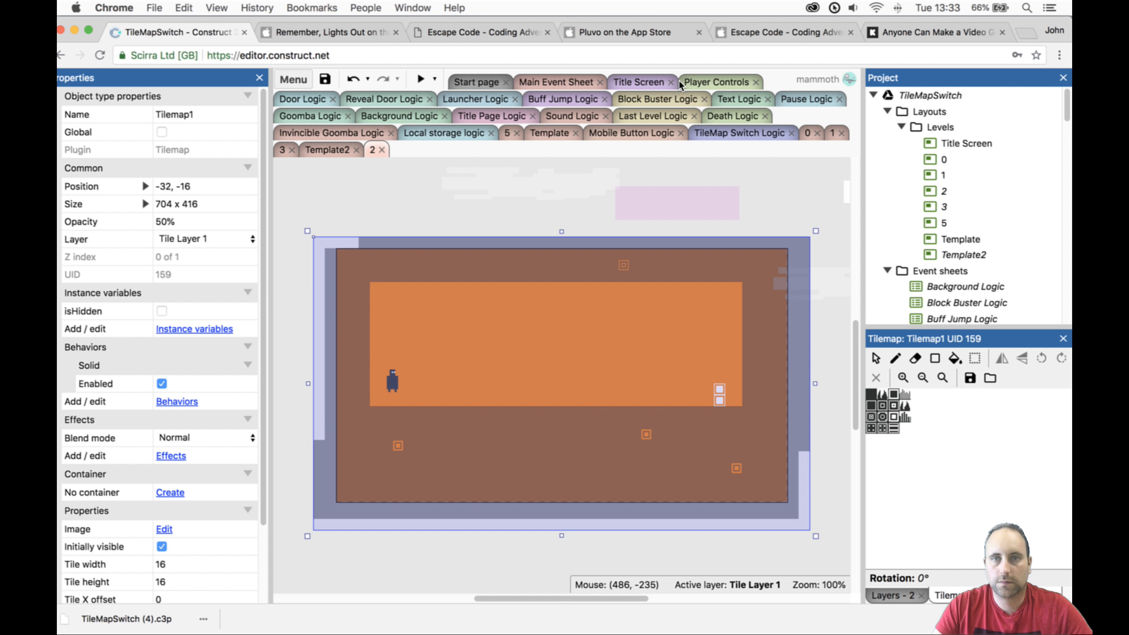
Add a System action to the first "On start of layout" event in the Main Event Sheet that sets the isTilemap boolean to False.
{"action": "left_click", "coordinate": [717, 129]}
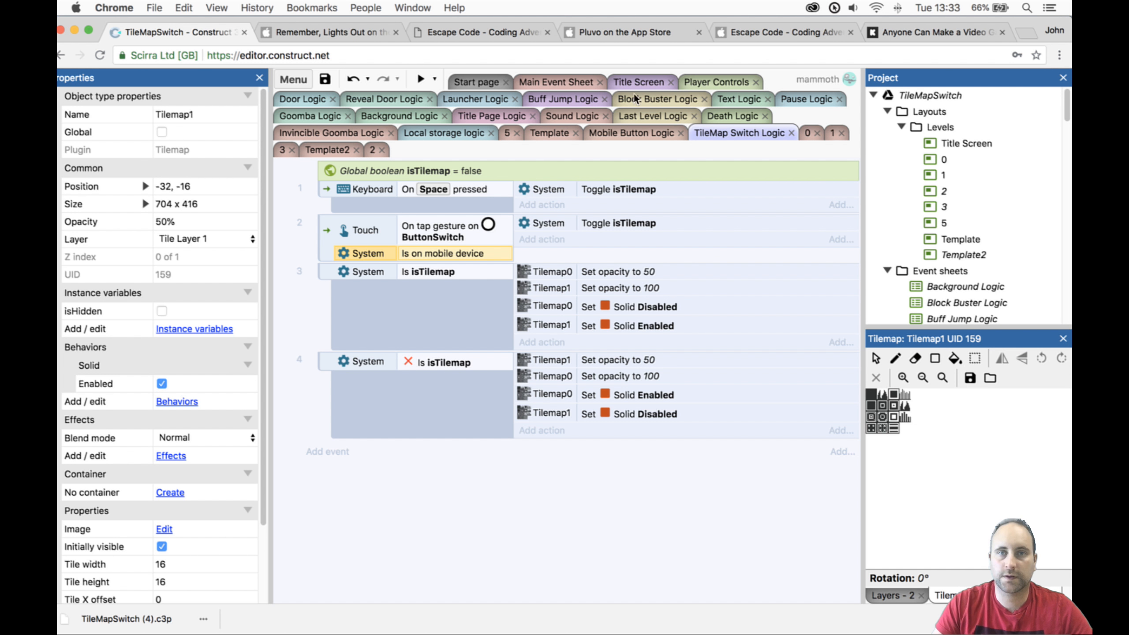
{"action": "left_click", "coordinate": [535, 82]}
{"action": "scroll", "coordinate": [482, 355], "scroll_direction": "down", "scroll_amount": 5}
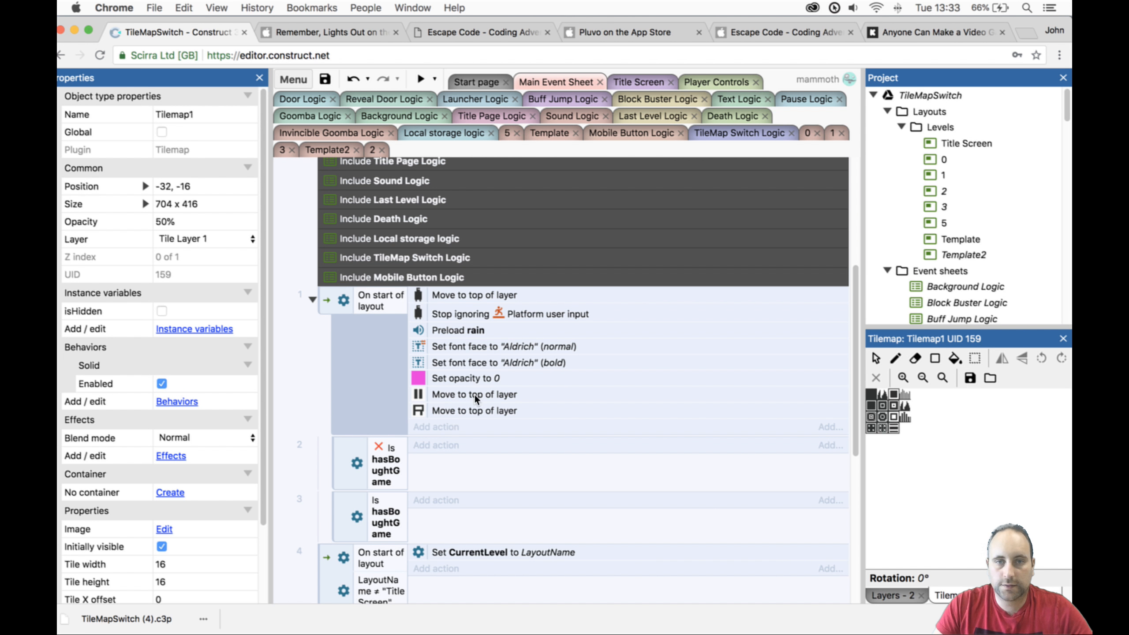
{"action": "left_click", "coordinate": [440, 427]}
{"action": "key", "text": "Return"}
{"action": "type", "text": "boo"}
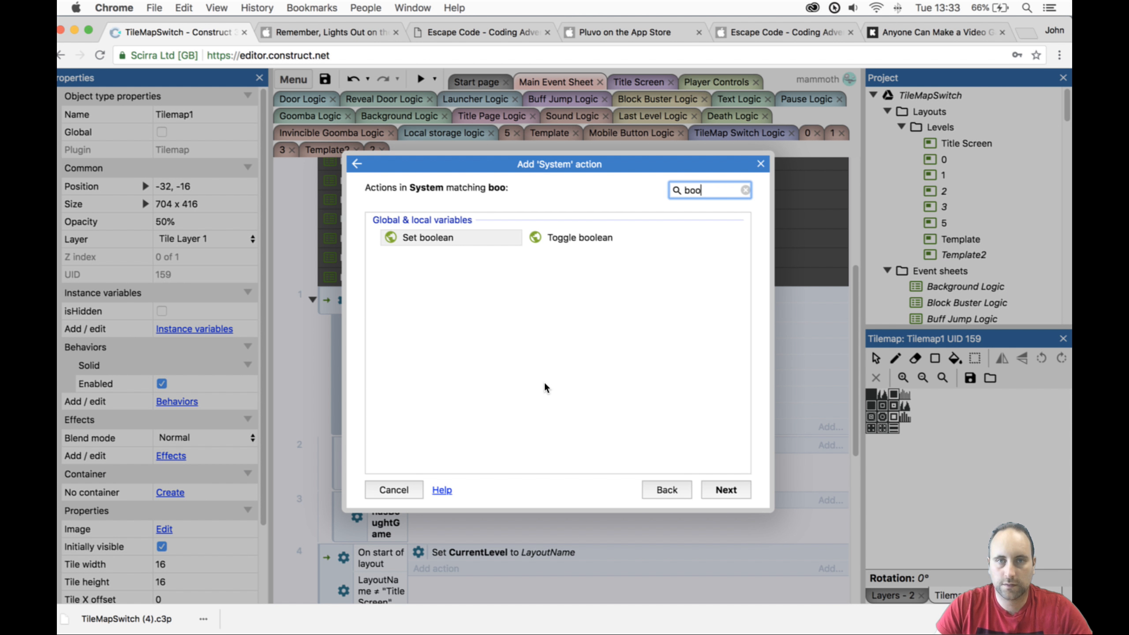
{"action": "key", "text": "Return"}
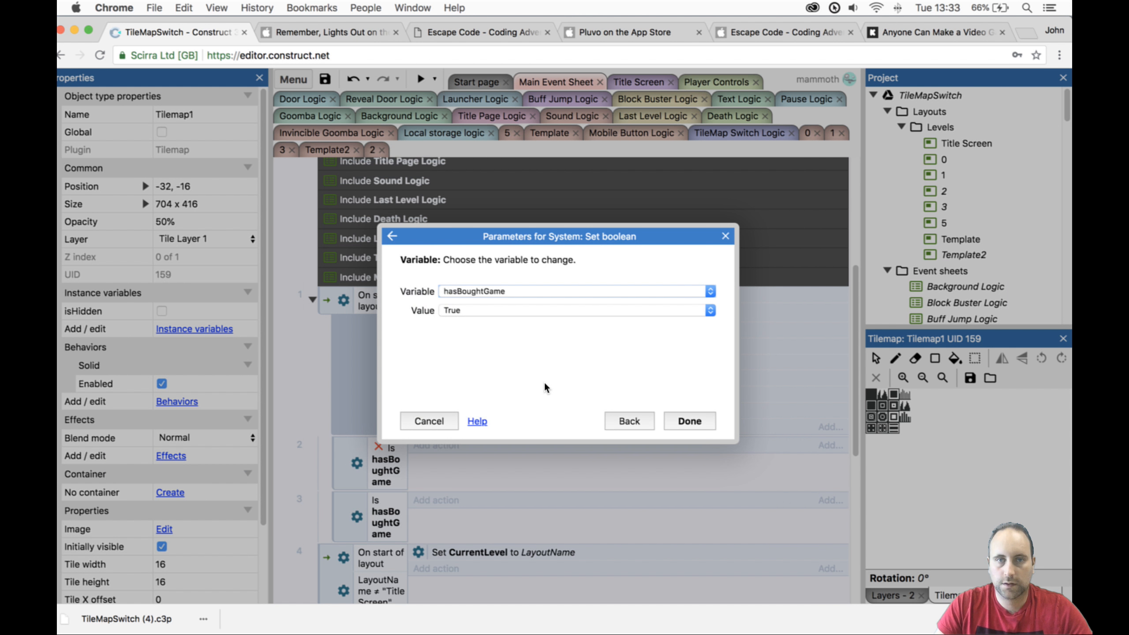
{"action": "left_click", "coordinate": [518, 290]}
{"action": "left_click", "coordinate": [518, 320]}
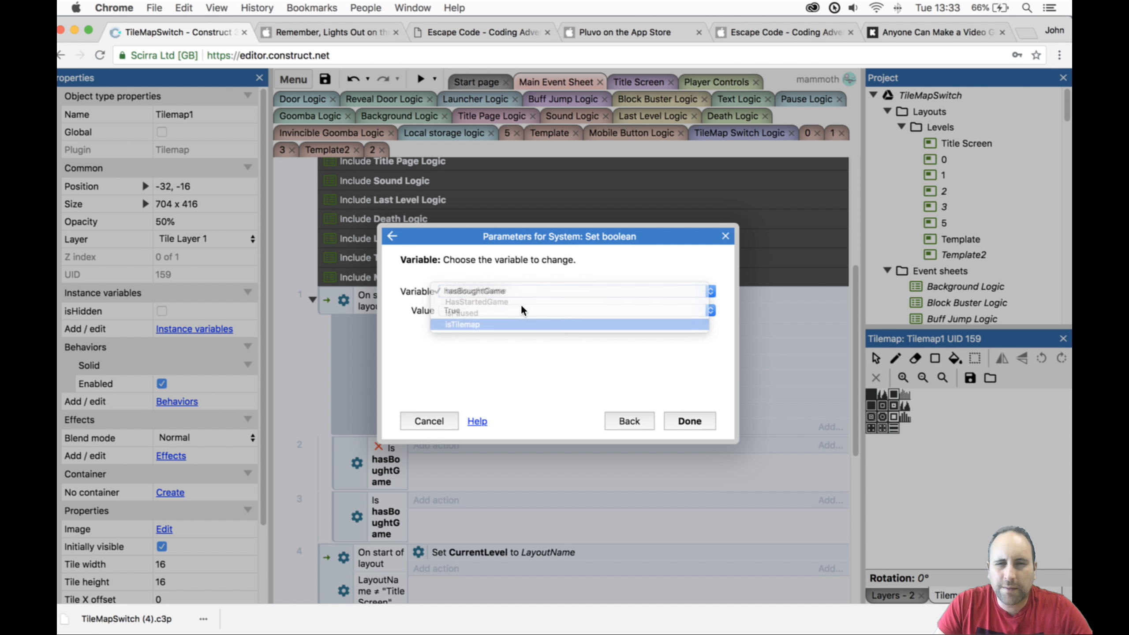
{"action": "left_click", "coordinate": [521, 308]}
{"action": "left_click", "coordinate": [519, 298]}
{"action": "left_click", "coordinate": [688, 421]}
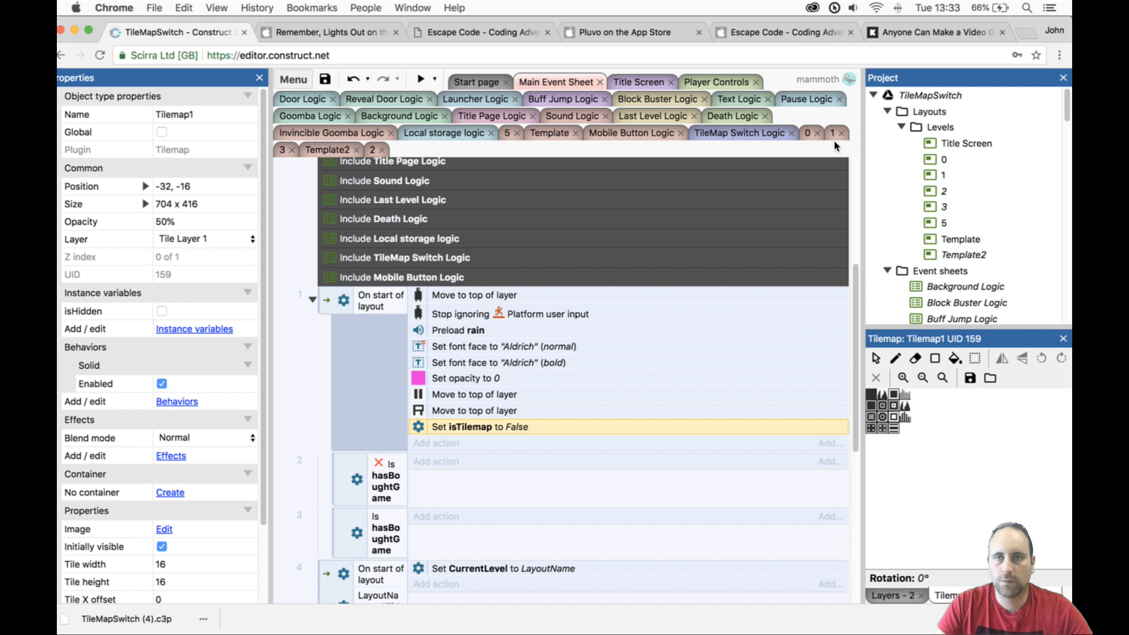
Preview layout 0, play through level 0 into level 1, and close the preview.
{"action": "left_click", "coordinate": [808, 133]}
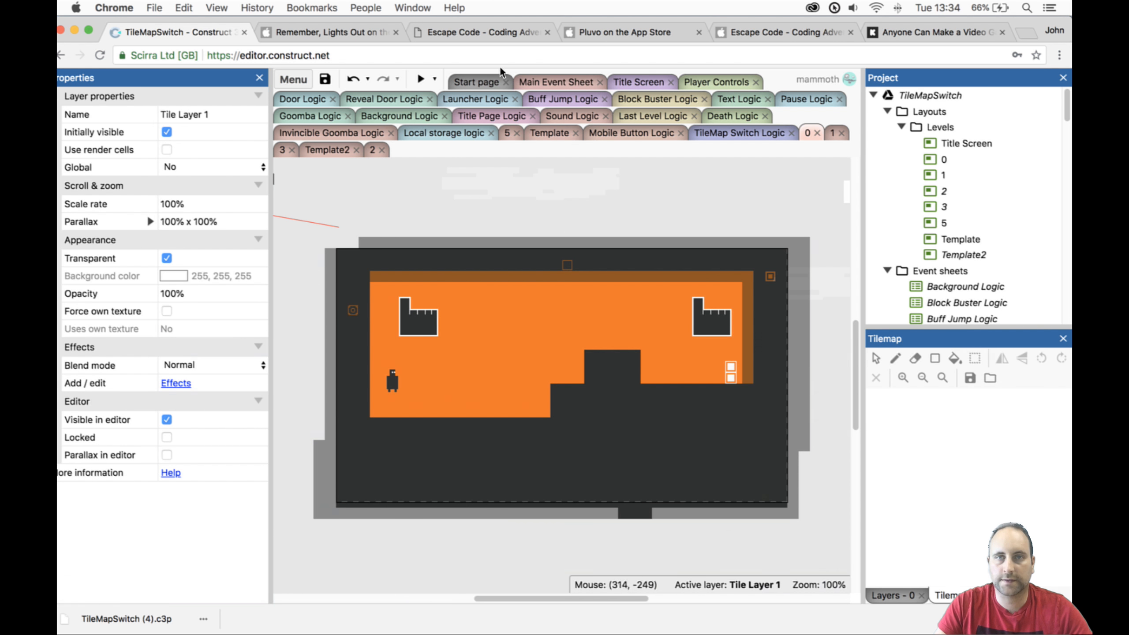
{"action": "left_click", "coordinate": [423, 78]}
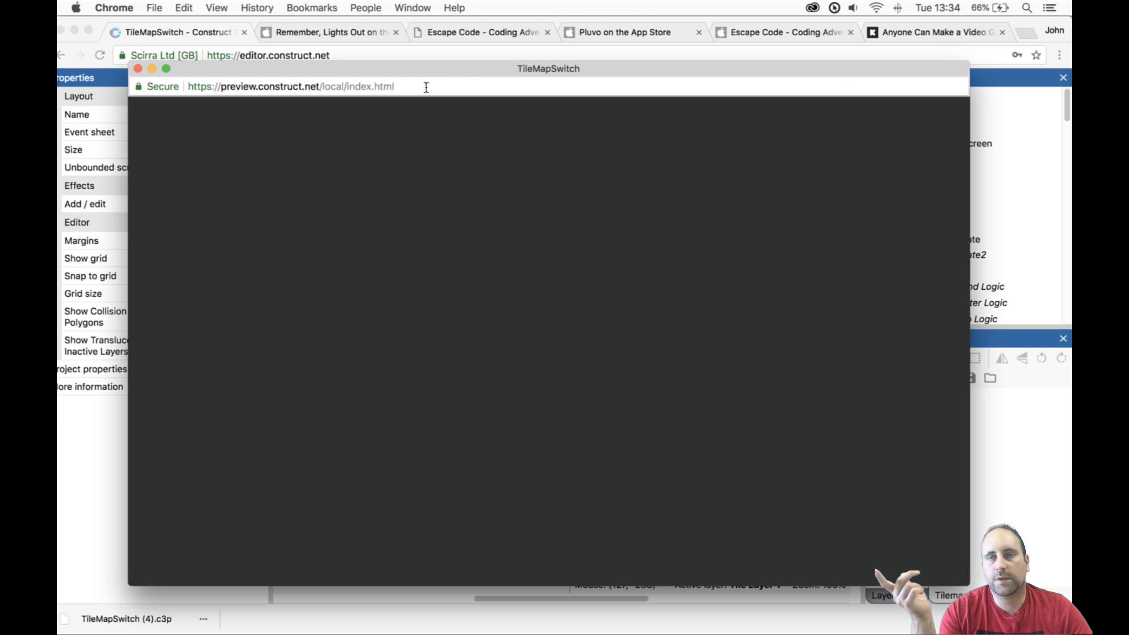
{"action": "key", "text": "Right"}
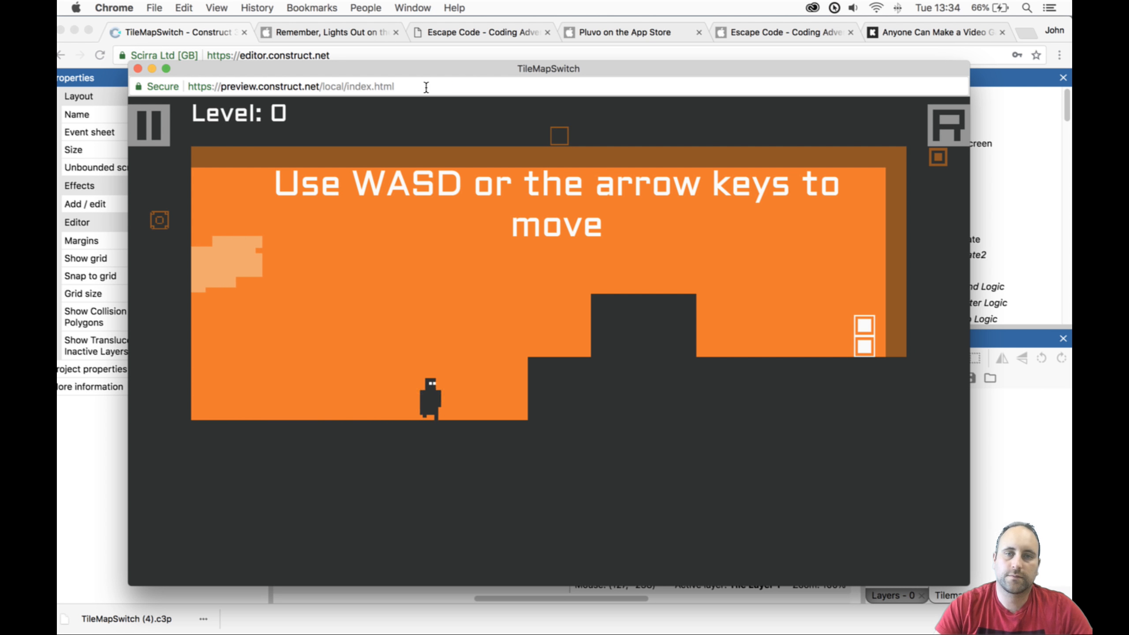
{"action": "key", "text": "Up"}
{"action": "key", "text": "Up"}
{"action": "key", "text": "Right"}
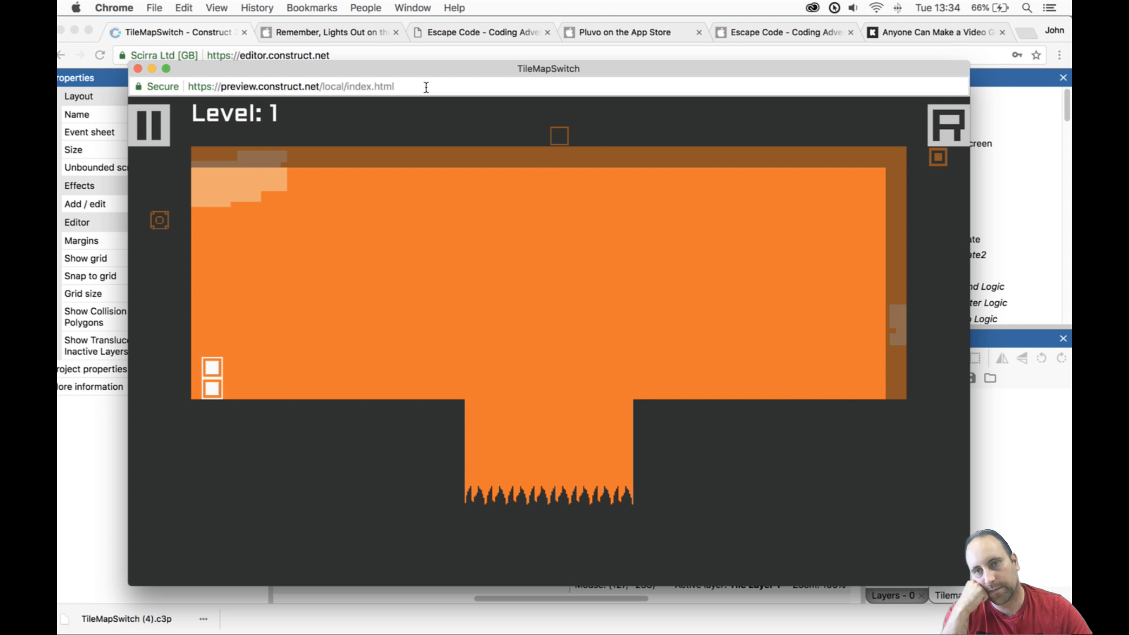
{"action": "left_click", "coordinate": [138, 68]}
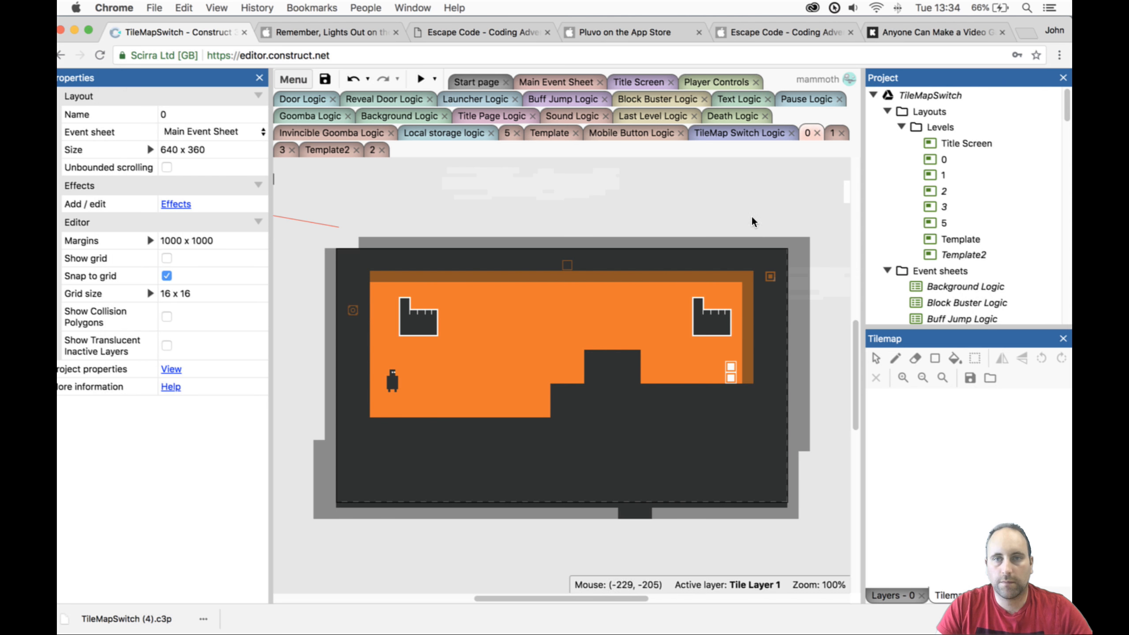
Move the player in layout 1 to position 544, 192 and make Tile Layer 1 visible.
{"action": "left_click", "coordinate": [834, 132]}
{"action": "left_click_drag", "start_coordinate": [731, 509], "coordinate": [720, 496]}
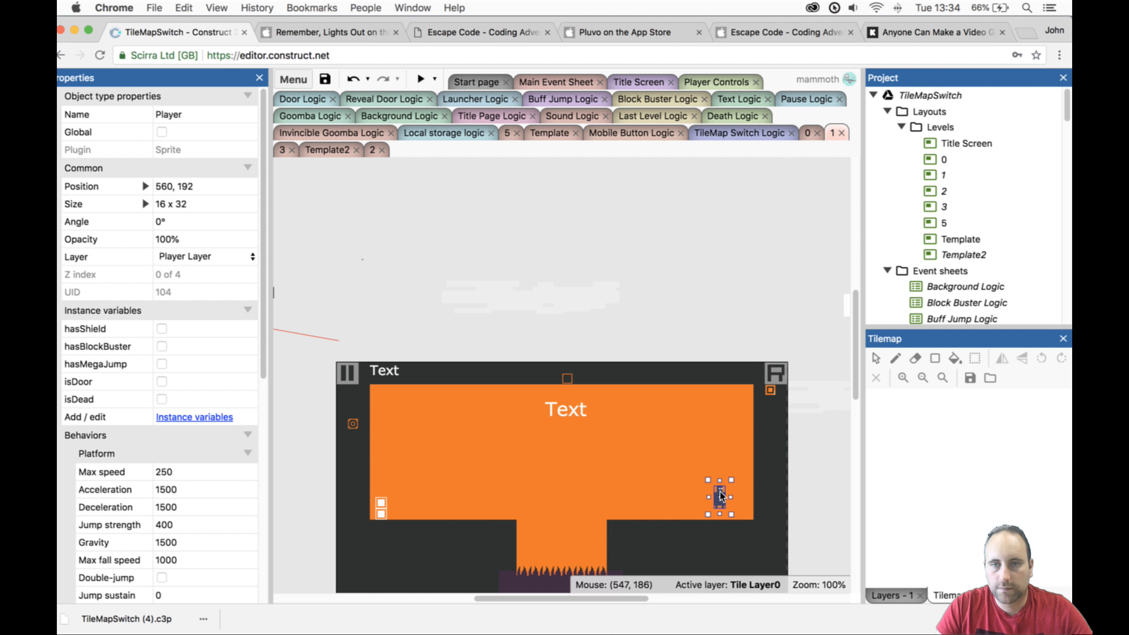
{"action": "scroll", "coordinate": [733, 491], "scroll_direction": "down", "scroll_amount": 5}
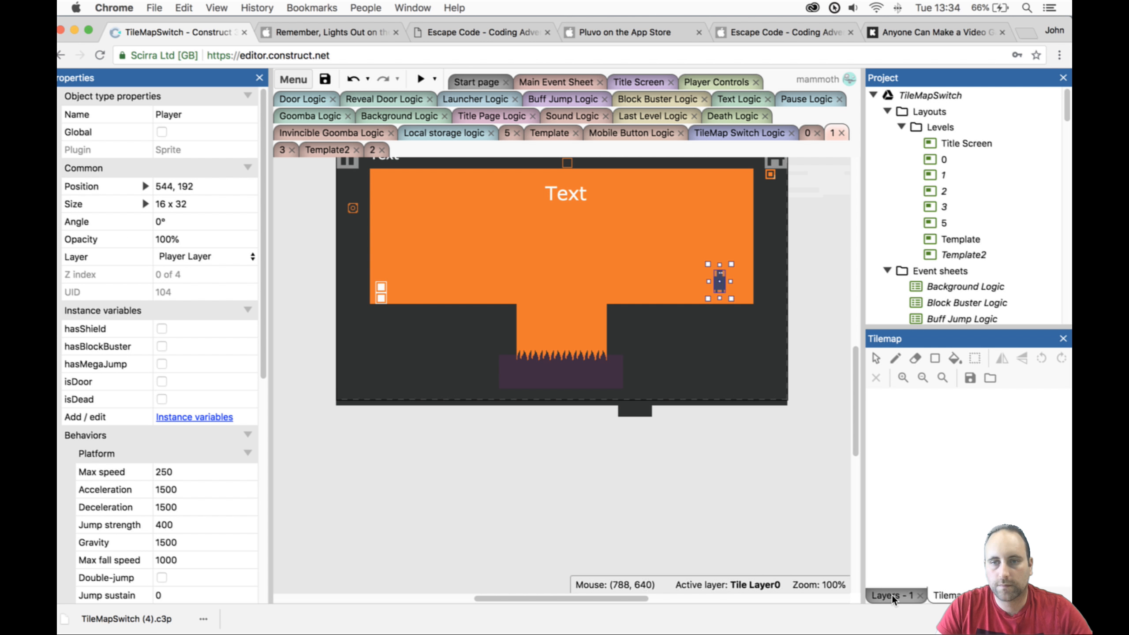
{"action": "left_click", "coordinate": [891, 594]}
{"action": "left_click", "coordinate": [886, 388]}
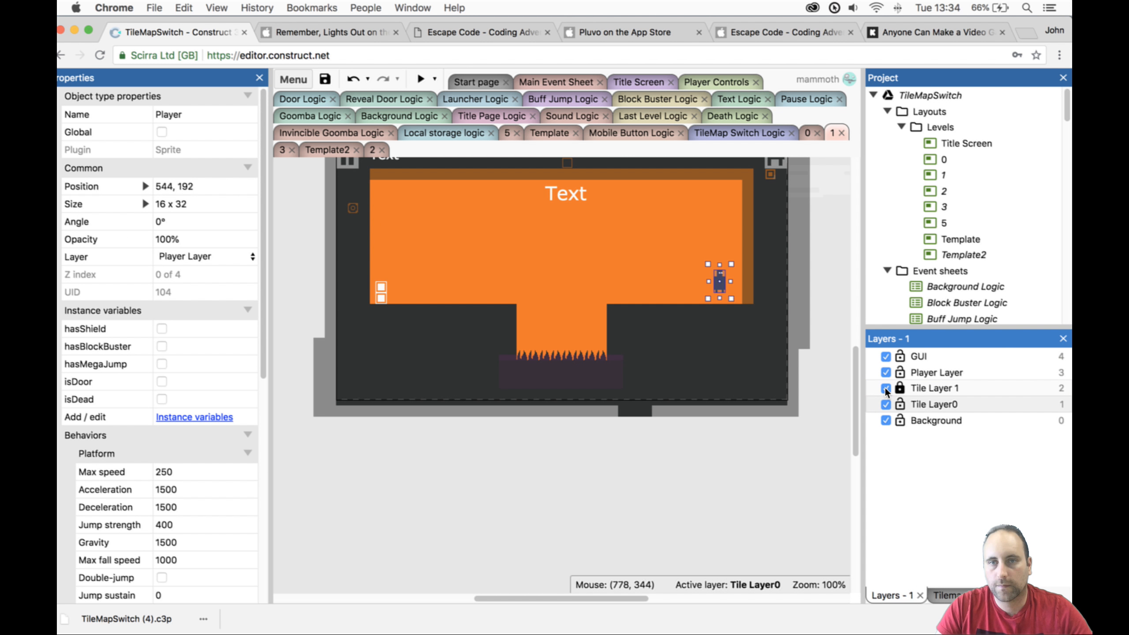
Preview layout 1 and play through level 1, jumping over the spike pit to reach the door.
{"action": "left_click", "coordinate": [427, 82]}
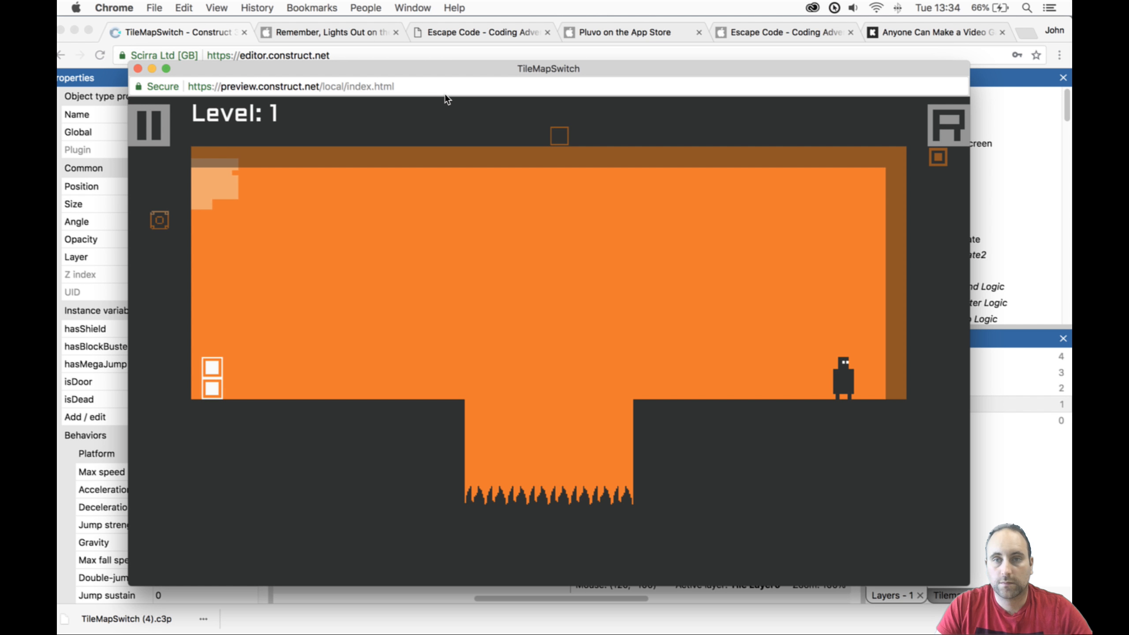
{"action": "key", "text": "Right"}
{"action": "key", "text": "Left"}
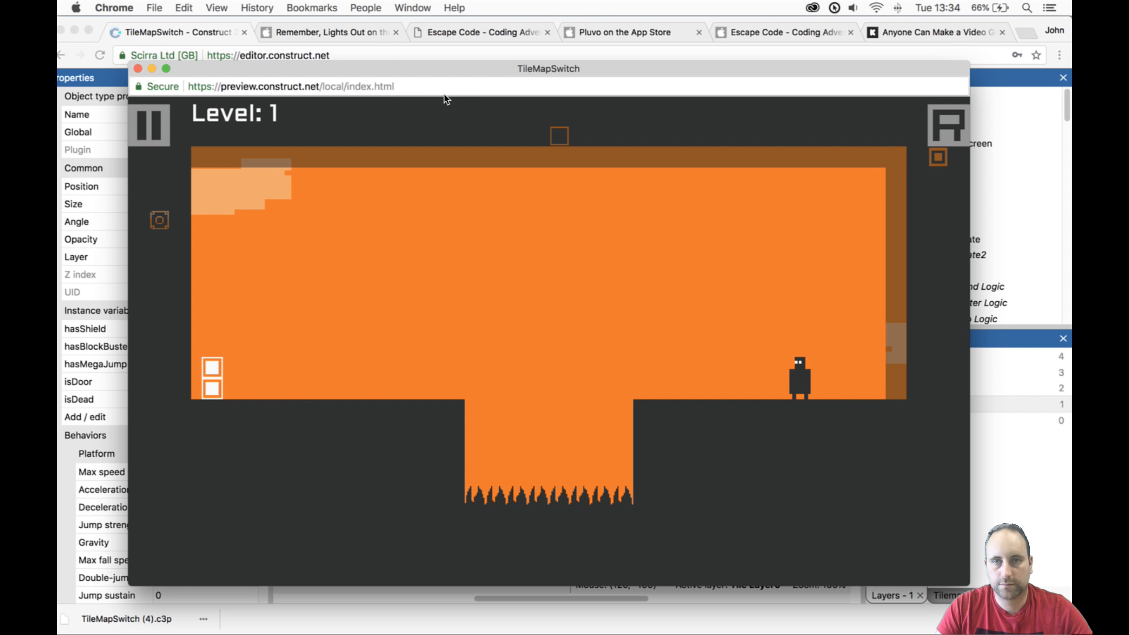
{"action": "key", "text": "Up"}
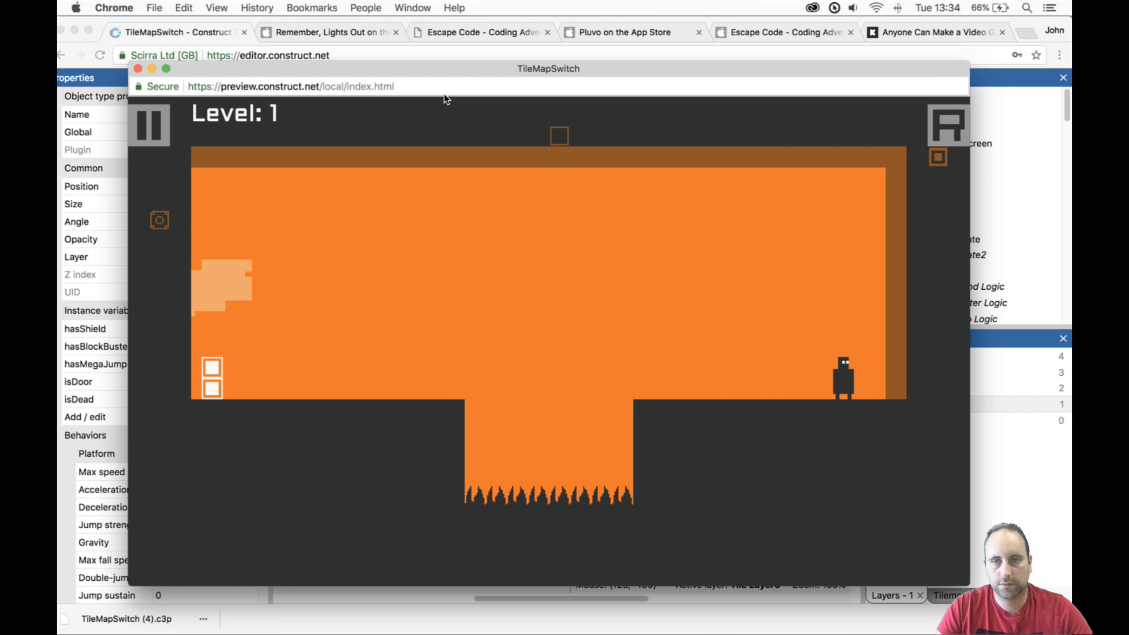
{"action": "key", "text": "Left"}
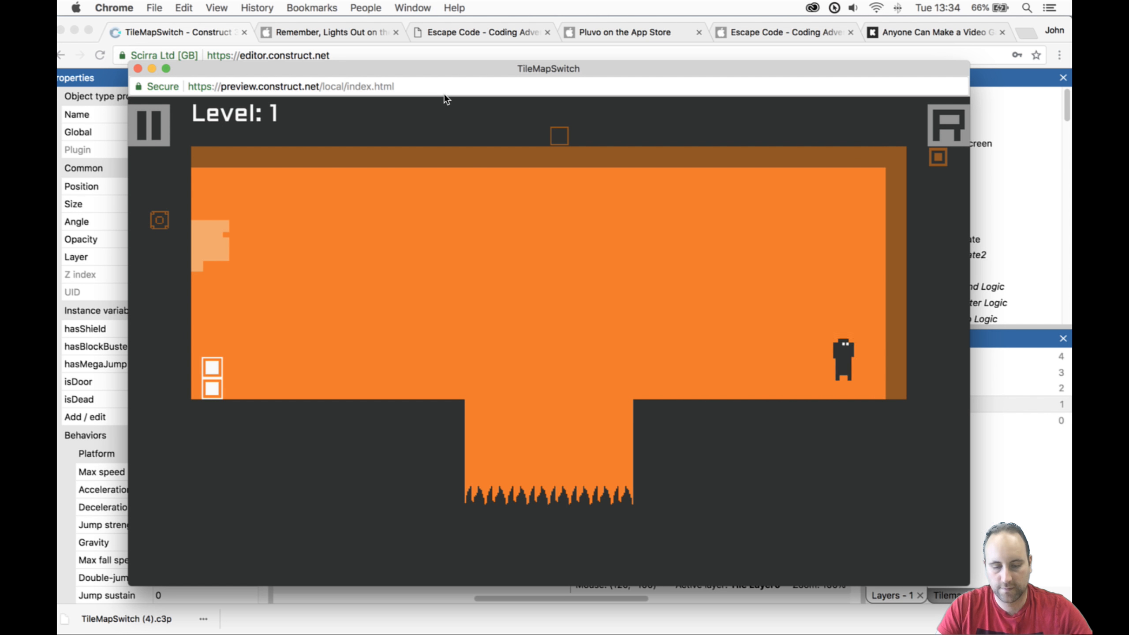
{"action": "key", "text": "Left"}
{"action": "key", "text": "Up"}
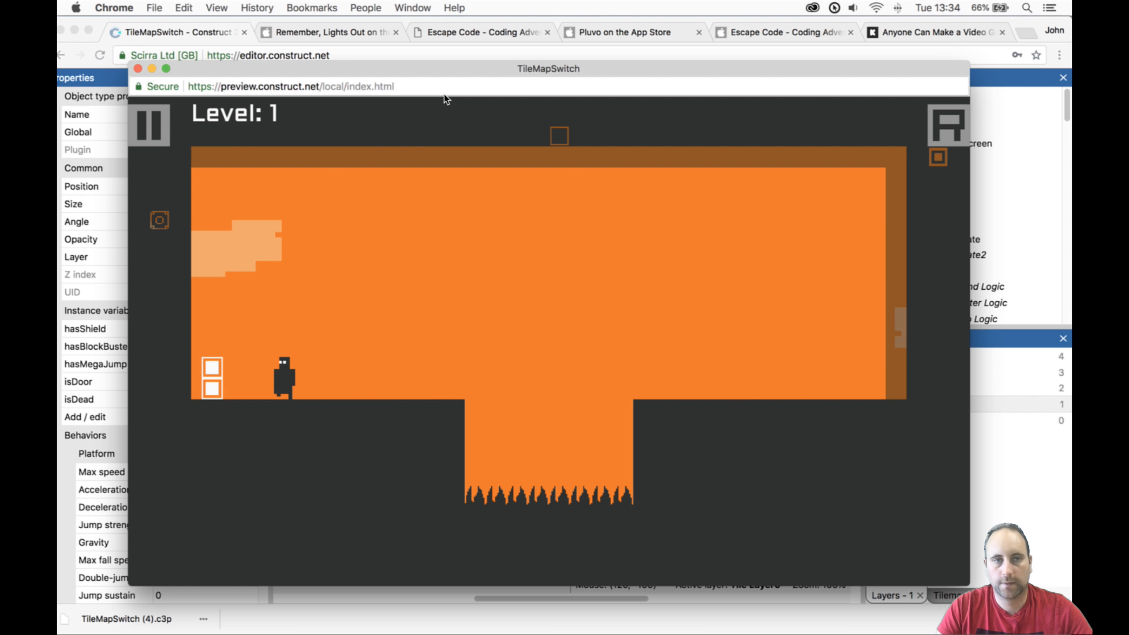
{"action": "key", "text": "Left"}
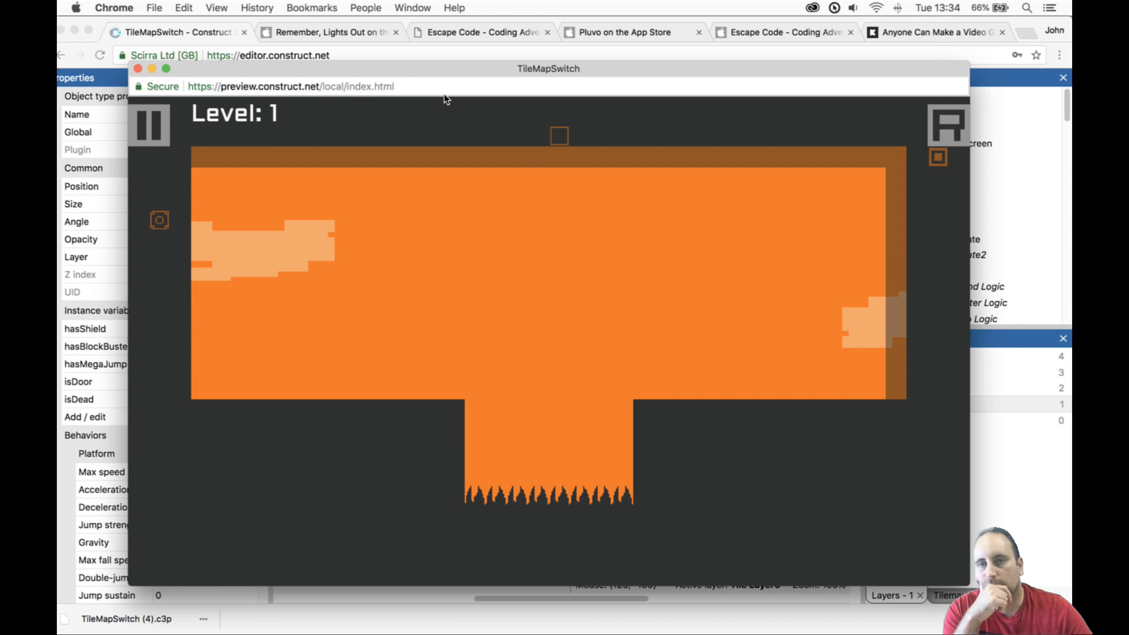
Play through level 2, switching platforms to get past the block to the door.
{"action": "key", "text": "Right"}
{"action": "key", "text": "space"}
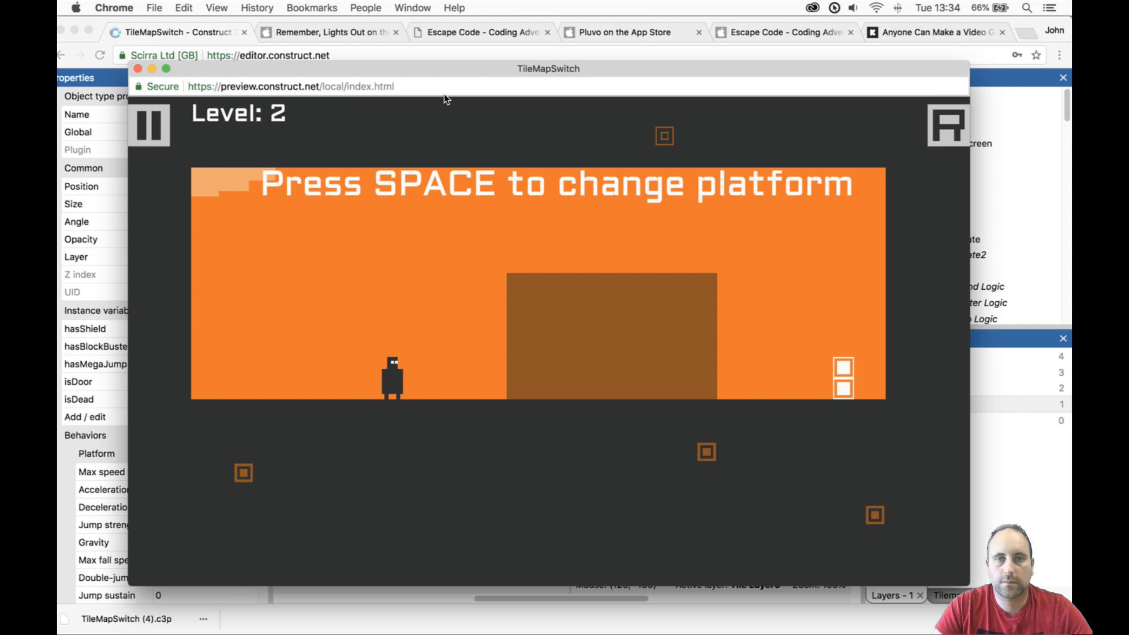
{"action": "key", "text": "Right"}
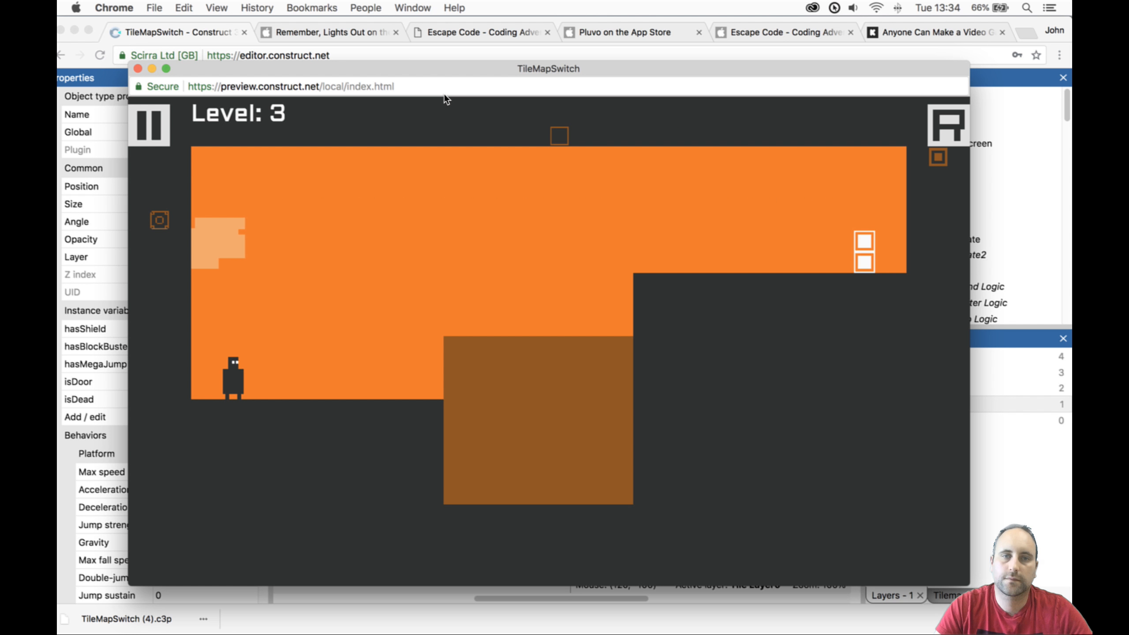
Try repeatedly to cross level 3 by jumping and switching platforms in mid-air, and close the preview.
{"action": "key", "text": "Right"}
{"action": "key", "text": "Up"}
{"action": "key", "text": "space"}
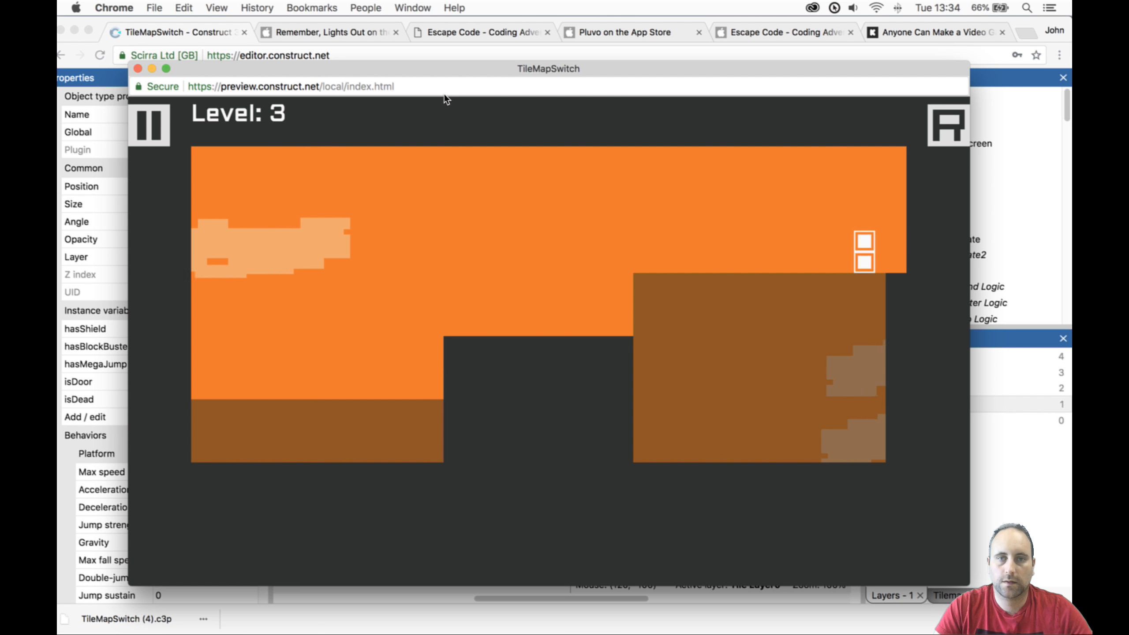
{"action": "key", "text": "Right"}
{"action": "key", "text": "Up"}
{"action": "key", "text": "space"}
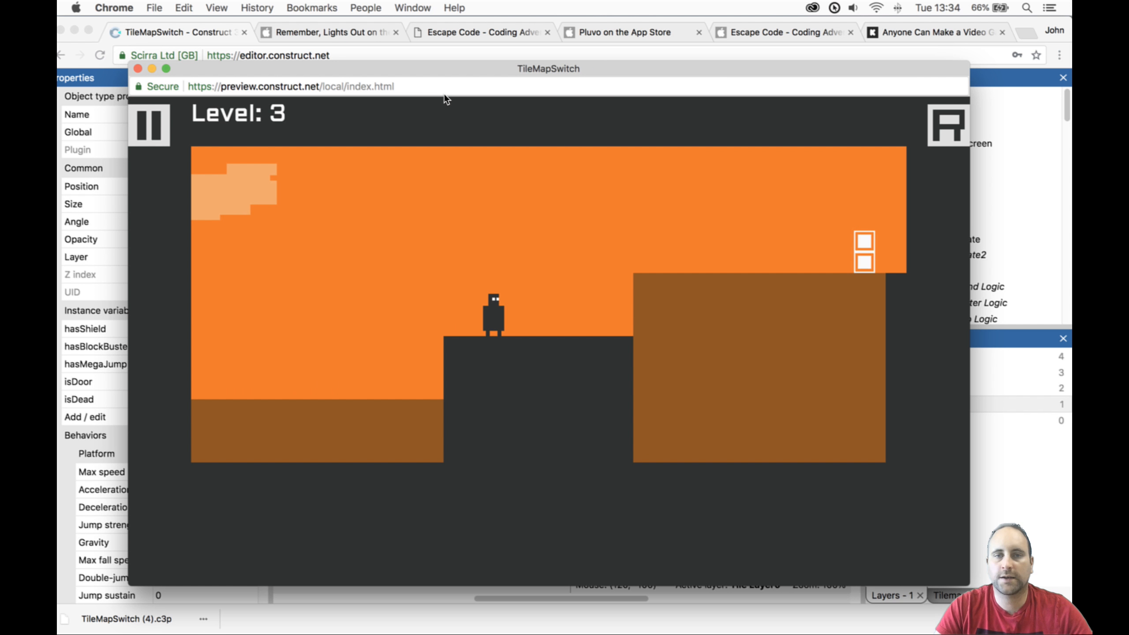
{"action": "key", "text": "Right"}
{"action": "key", "text": "Up"}
{"action": "key", "text": "space"}
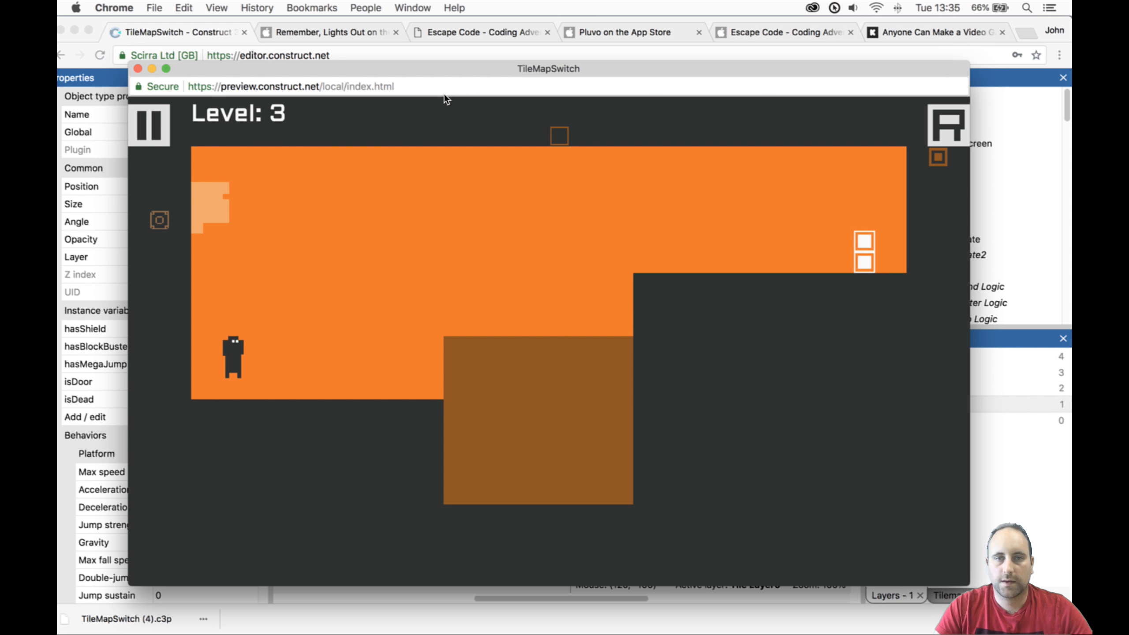
{"action": "key", "text": "Right"}
{"action": "key", "text": "Up"}
{"action": "key", "text": "space"}
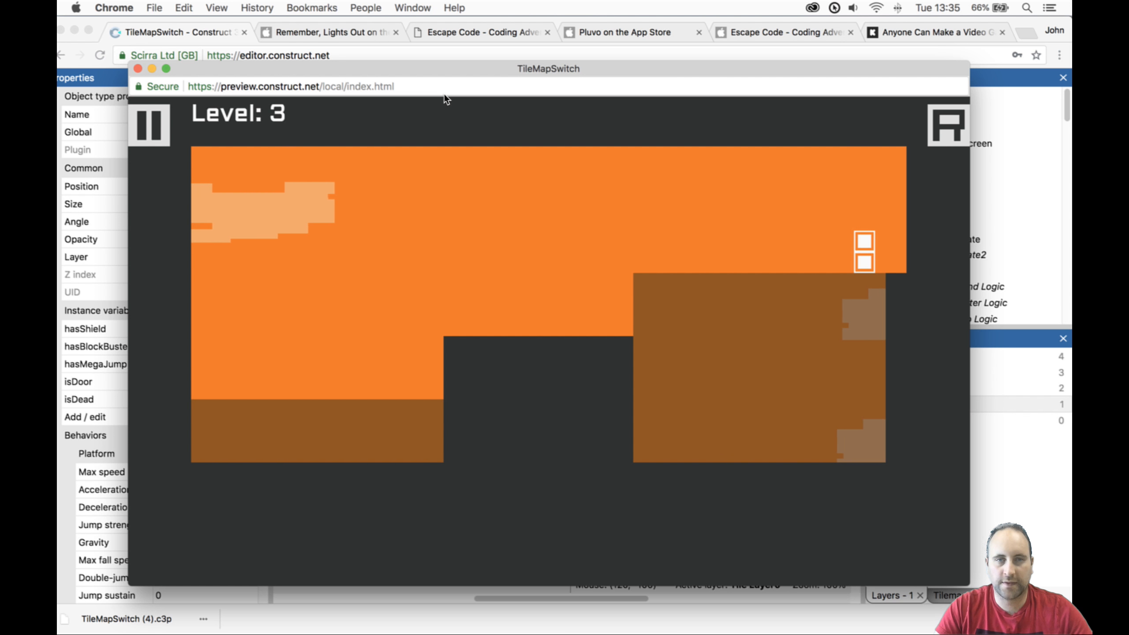
{"action": "key", "text": "Right"}
{"action": "key", "text": "Up"}
{"action": "key", "text": "space"}
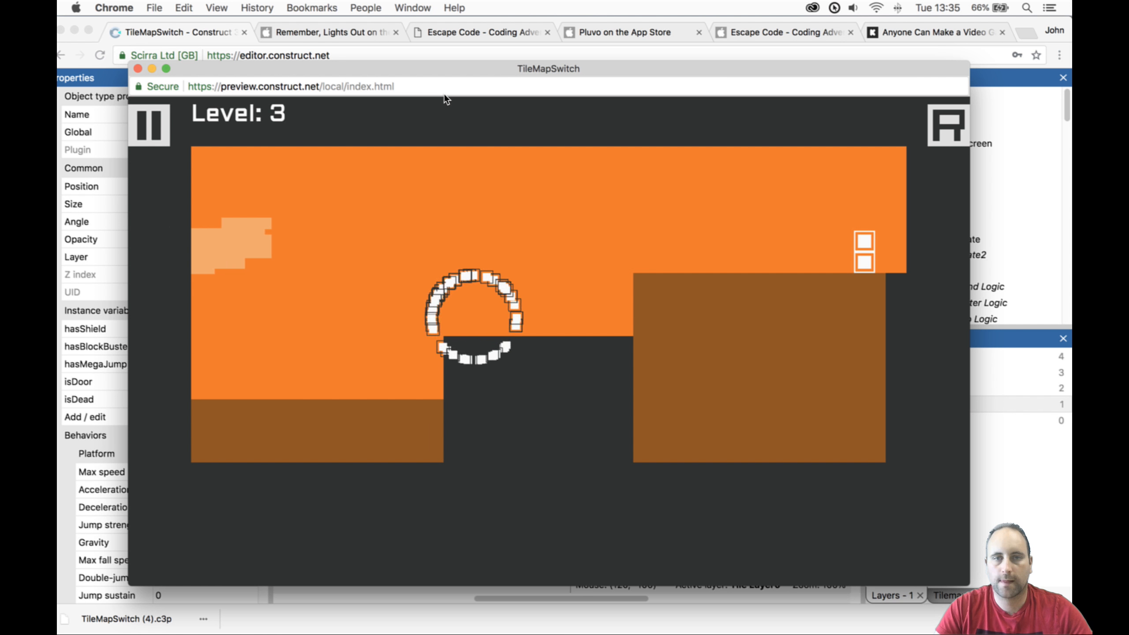
{"action": "left_click", "coordinate": [137, 69]}
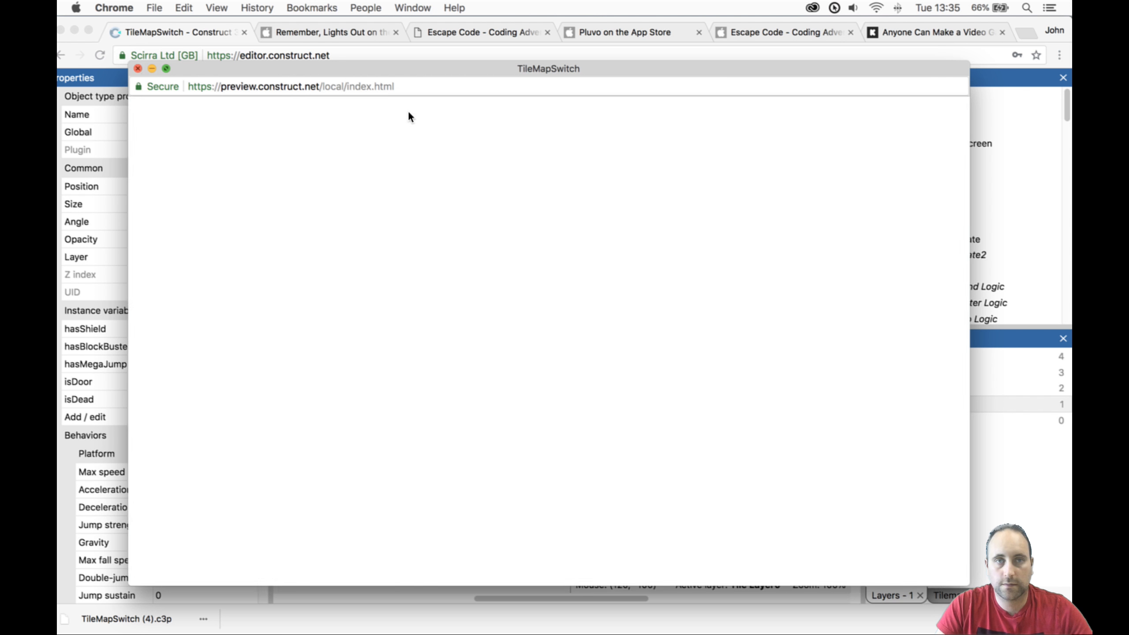
Select the Player object and set its Platform behavior's jump strength to 450.
{"action": "scroll", "coordinate": [1052, 193], "scroll_direction": "down", "scroll_amount": 10}
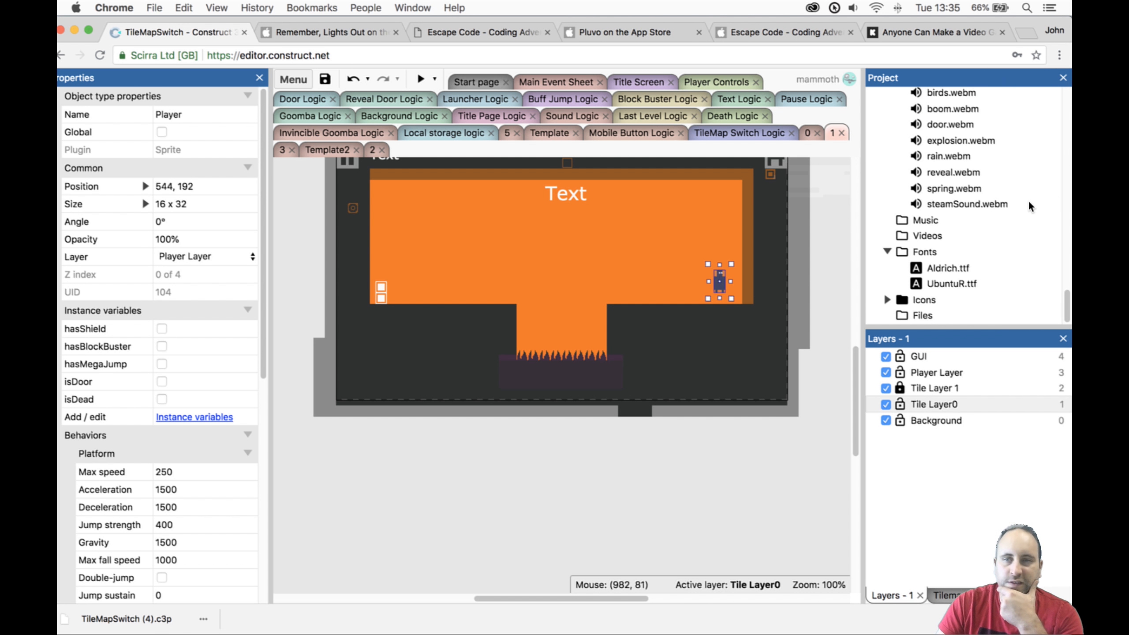
{"action": "scroll", "coordinate": [970, 160], "scroll_direction": "up", "scroll_amount": 10}
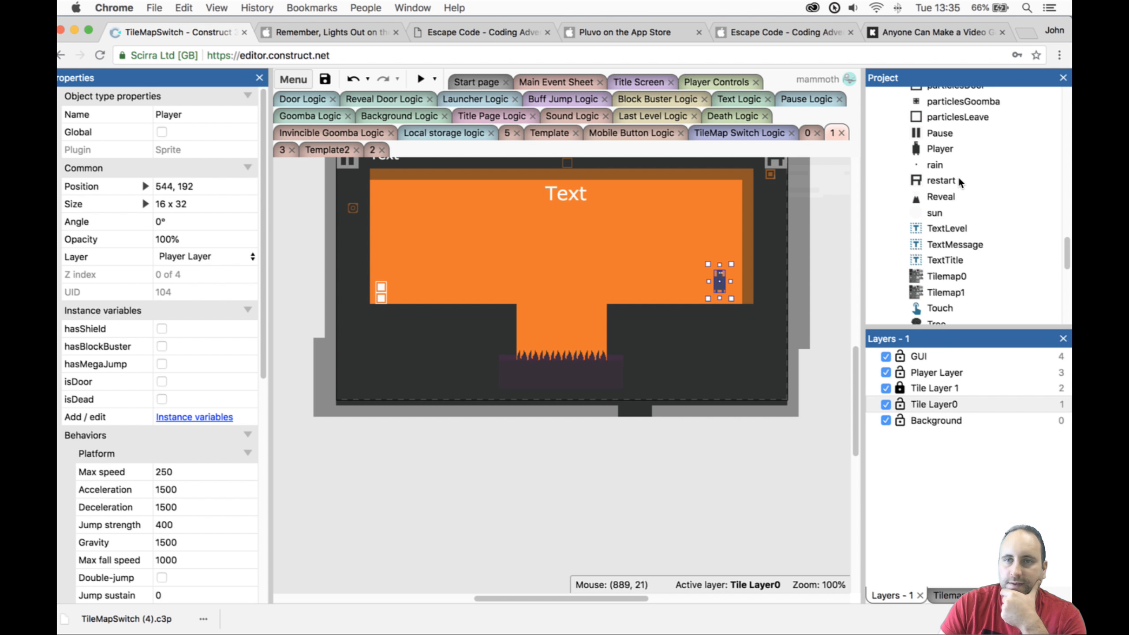
{"action": "left_click", "coordinate": [922, 134]}
{"action": "left_click", "coordinate": [922, 149]}
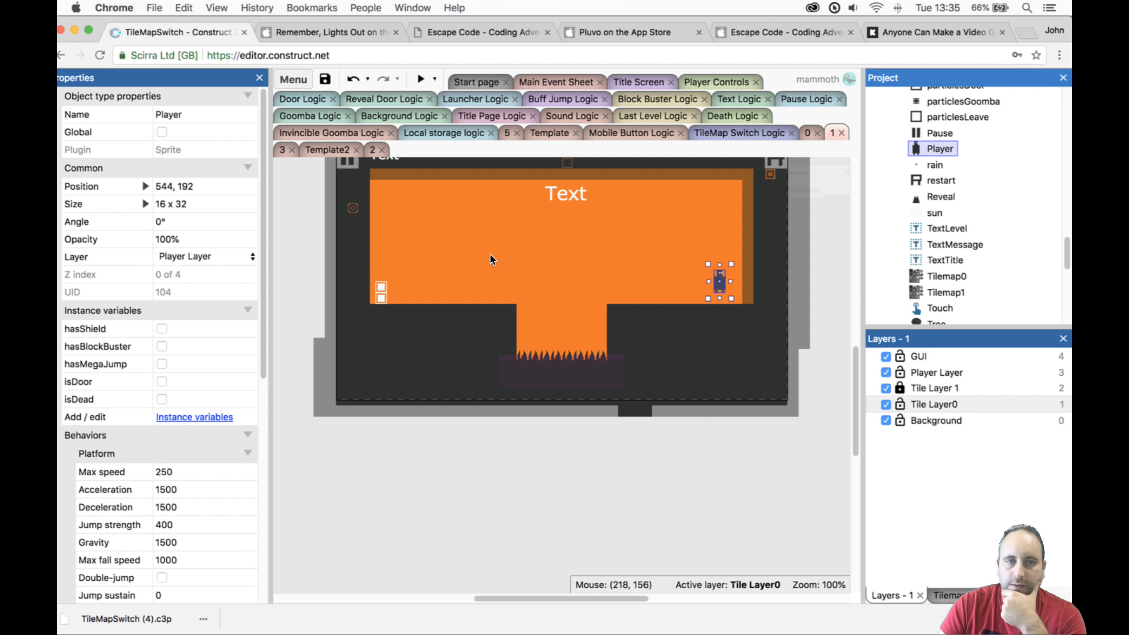
{"action": "left_click", "coordinate": [200, 528]}
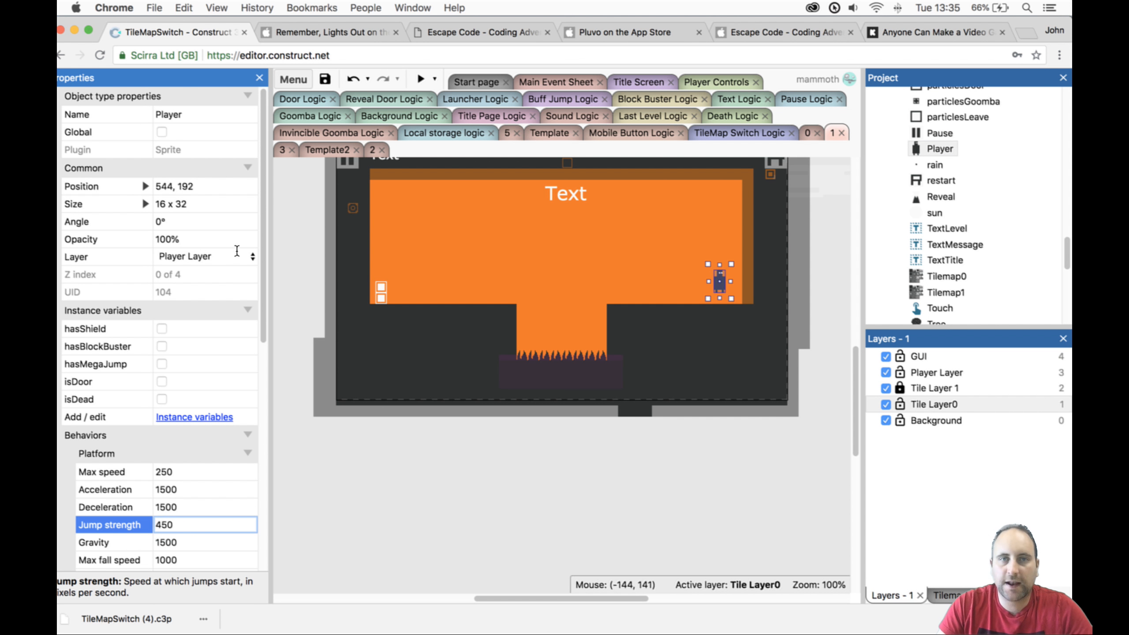
Preview layout 1 again and play on to level 3, switching platforms to jump onto the upper ledge near the door.
{"action": "left_click", "coordinate": [423, 77]}
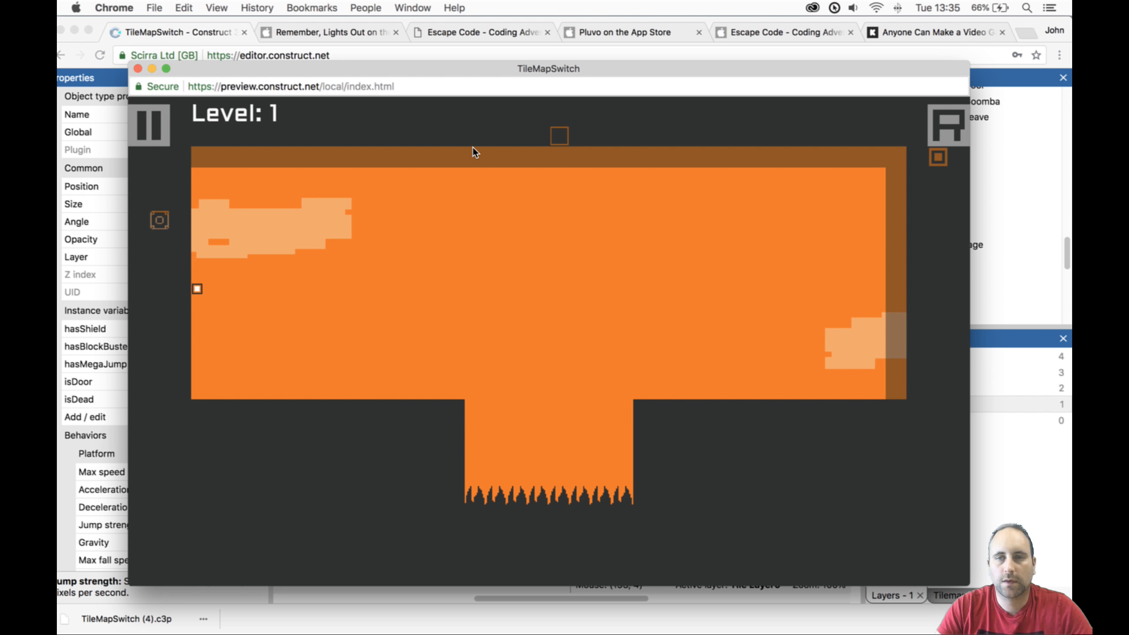
{"action": "key", "text": "space"}
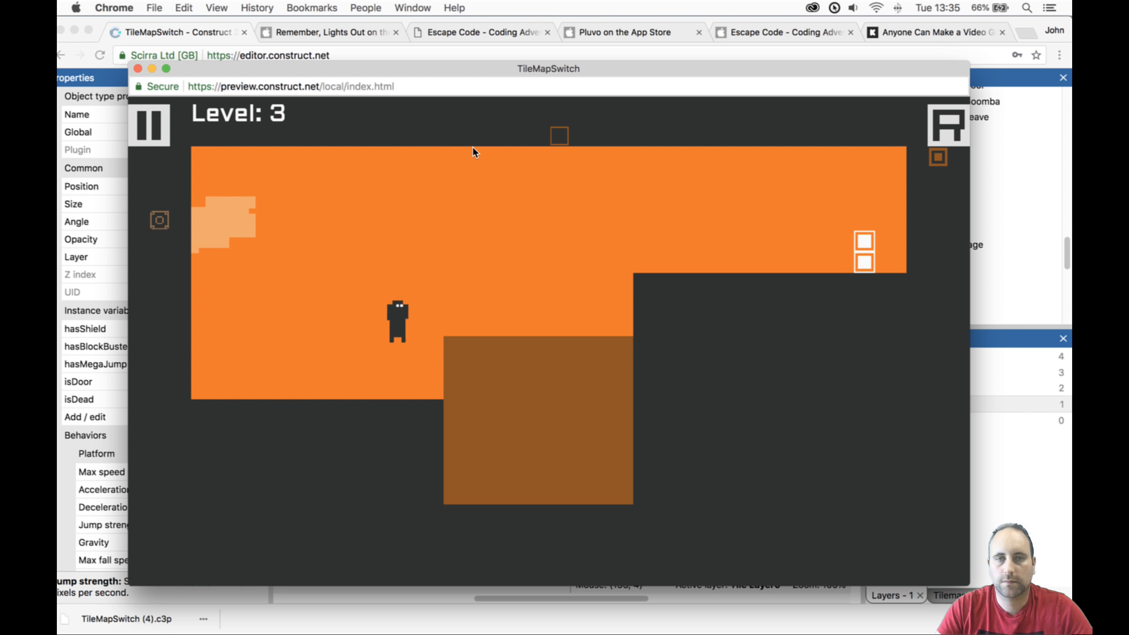
{"action": "key", "text": "space"}
{"action": "key", "text": "space"}
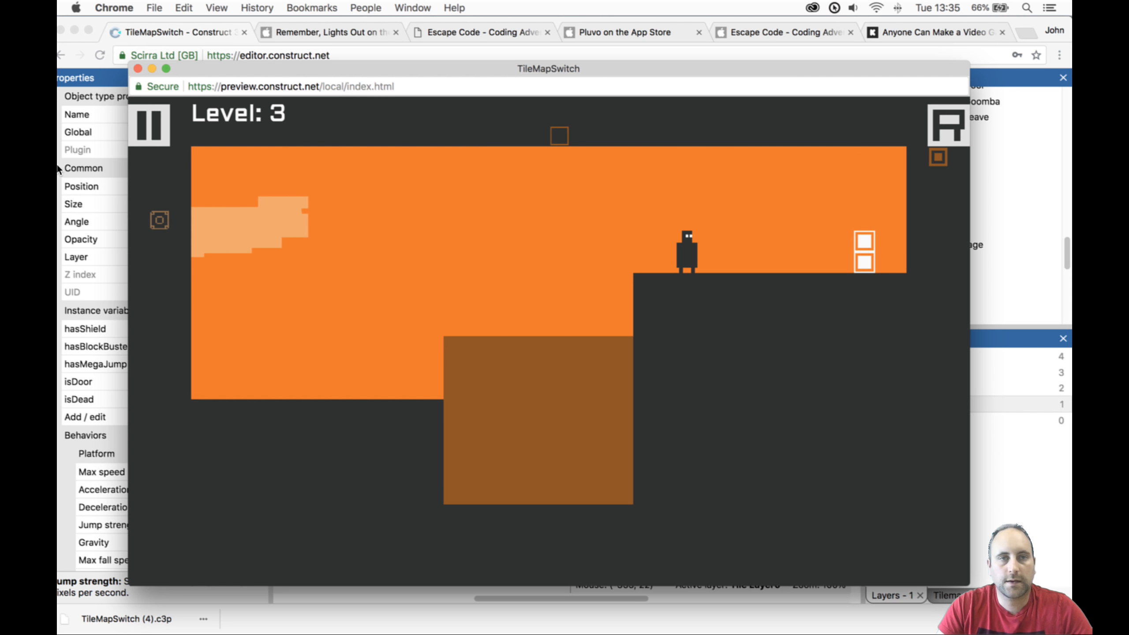
Close the preview and set the Player's Platform jump strength to 430.
{"action": "left_click", "coordinate": [137, 68]}
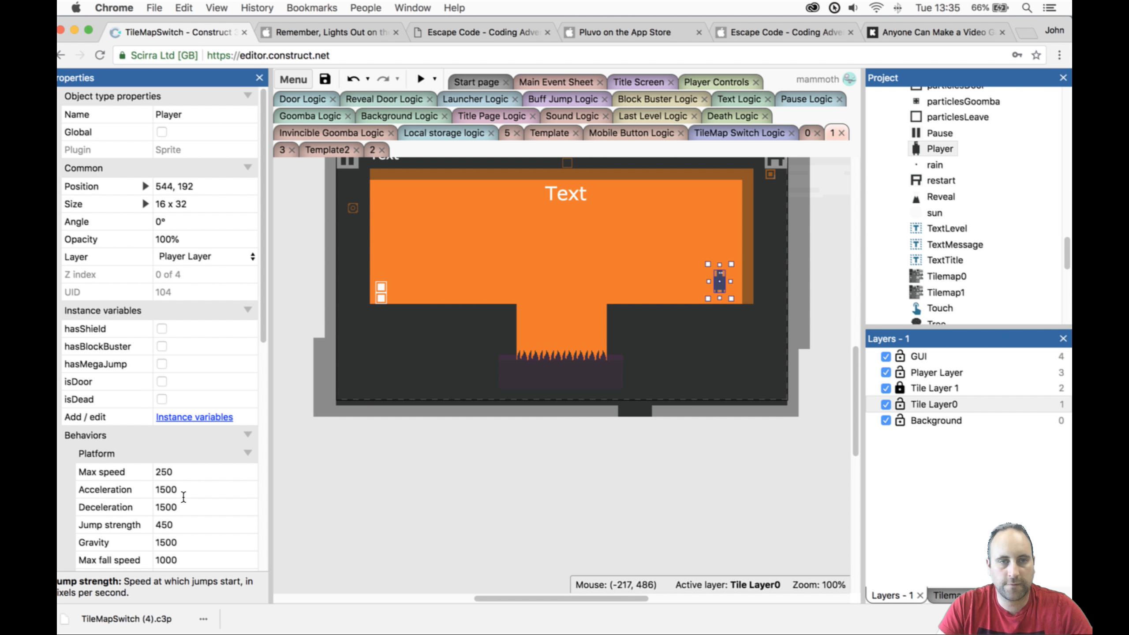
{"action": "left_click", "coordinate": [191, 525]}
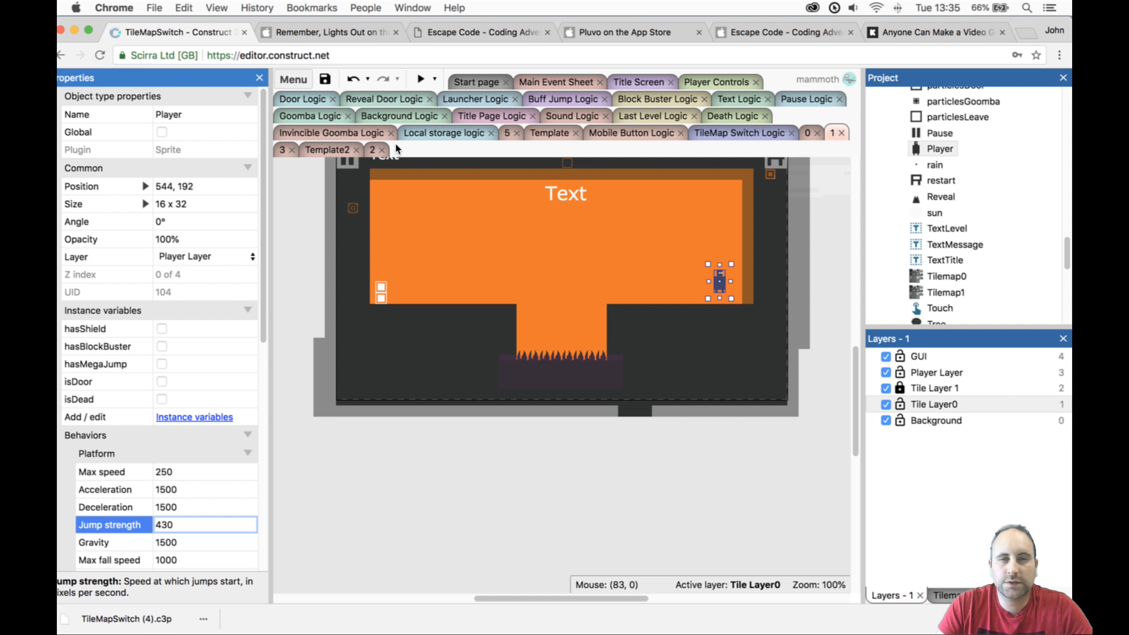
Preview layout 3 and test jumping and switching platforms onto the middle block.
{"action": "left_click", "coordinate": [372, 150]}
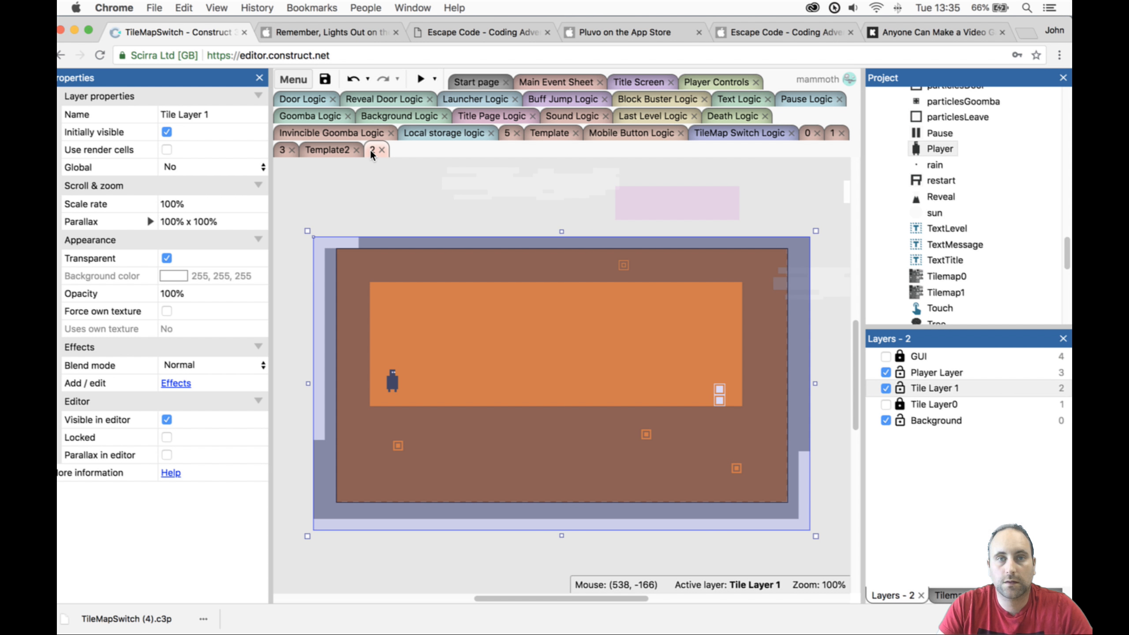
{"action": "left_click", "coordinate": [281, 150]}
{"action": "left_click", "coordinate": [419, 81]}
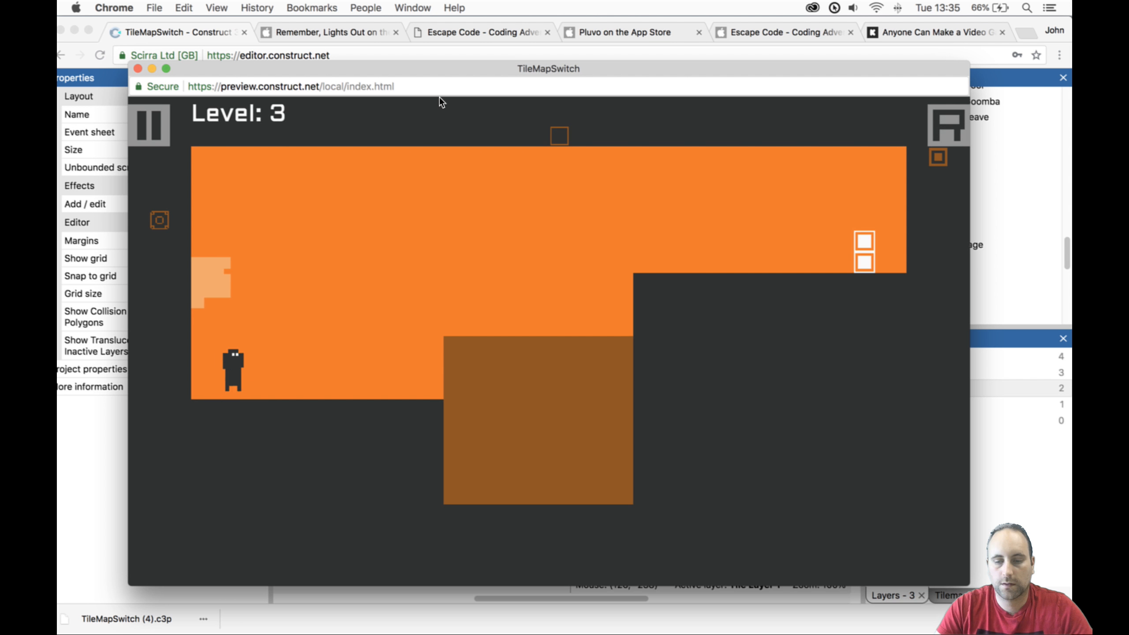
{"action": "key", "text": "Right"}
{"action": "key", "text": "Up"}
{"action": "key", "text": "space"}
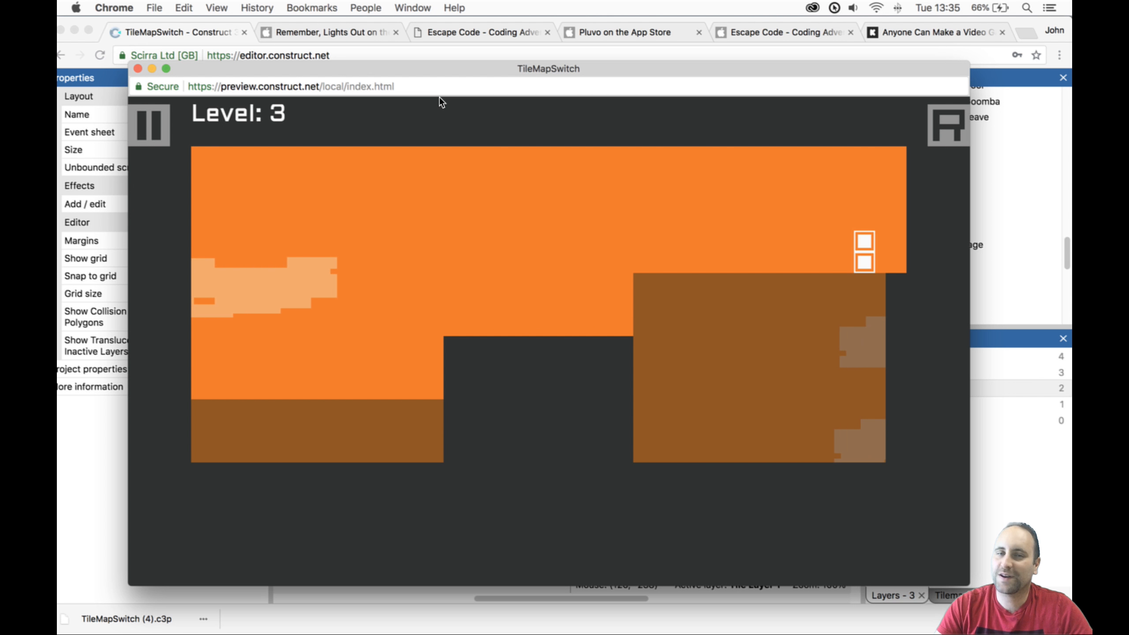
{"action": "key", "text": "Up"}
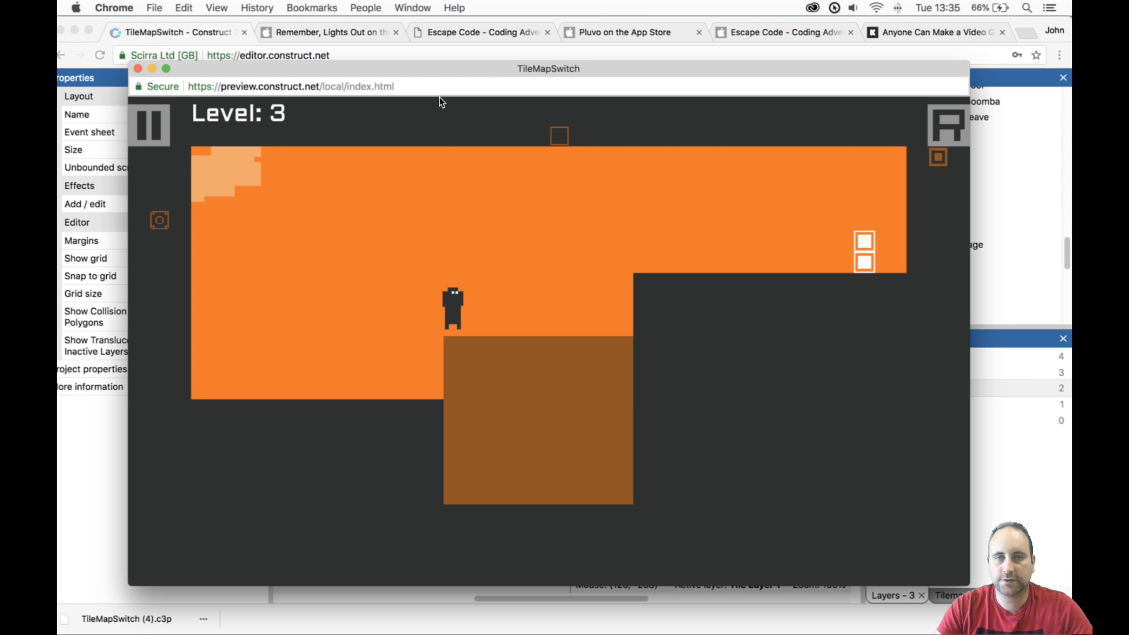
{"action": "key", "text": "space"}
Restart level 3 and retry the jumps, switching platforms in mid-air to get up onto the ledge before the door.
{"action": "key", "text": "r"}
{"action": "key", "text": "Right"}
{"action": "key", "text": "Up"}
{"action": "key", "text": "space"}
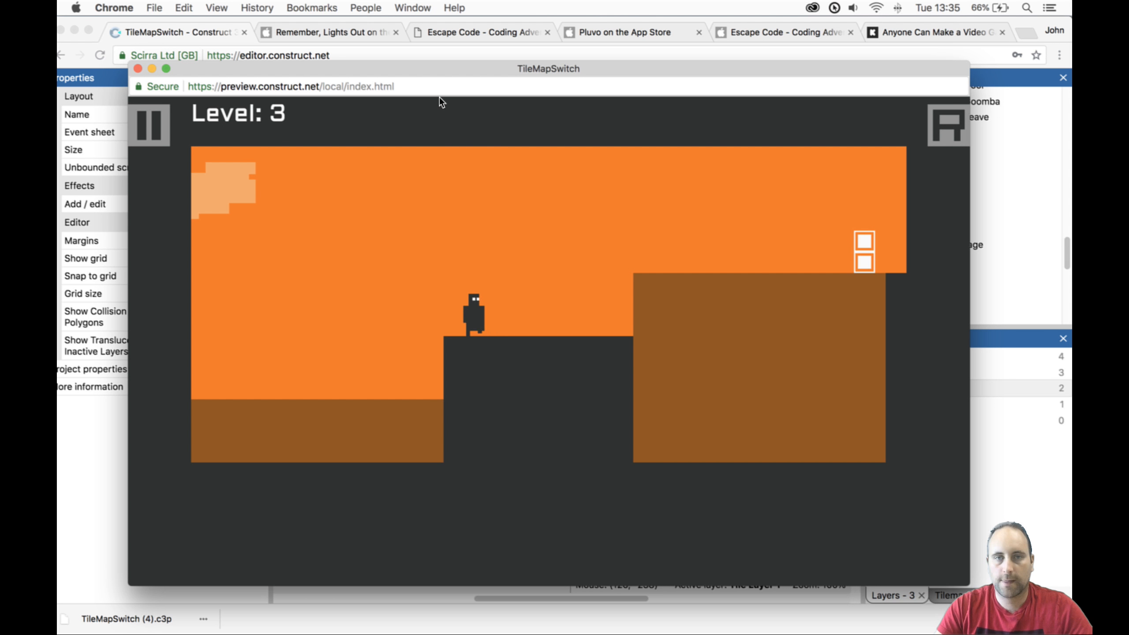
{"action": "key", "text": "Right"}
{"action": "key", "text": "Up"}
{"action": "key", "text": "space"}
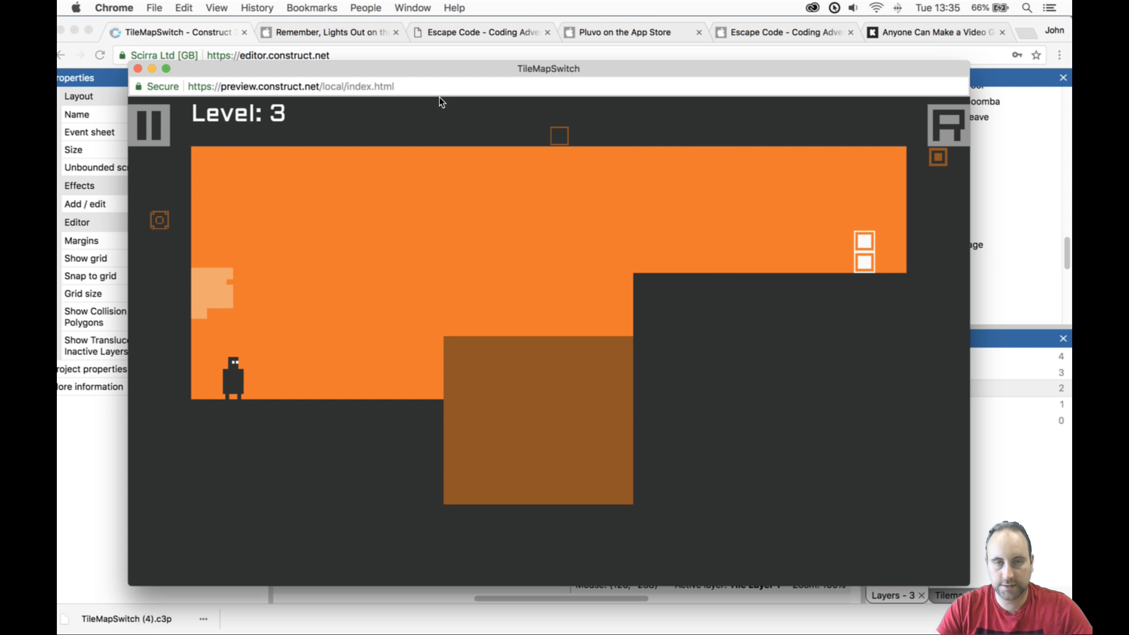
{"action": "key", "text": "Right"}
{"action": "key", "text": "Up"}
{"action": "key", "text": "space"}
{"action": "key", "text": "Up"}
{"action": "key", "text": "space"}
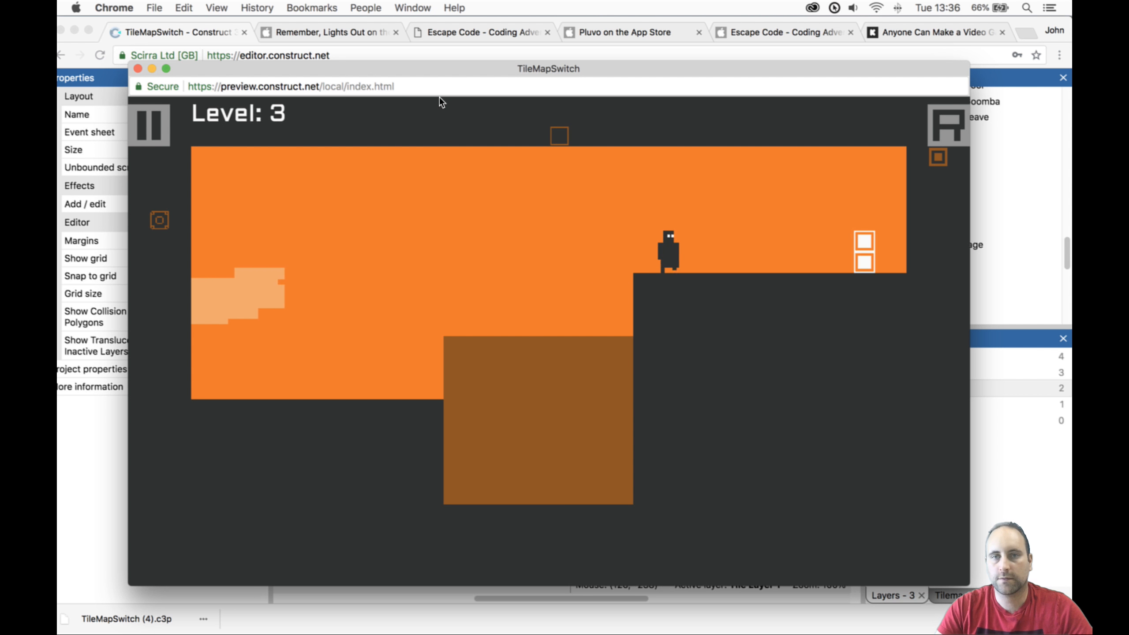
Go back from the ledge to the lower floor near the start and test switching platforms while standing there.
{"action": "key", "text": "Left"}
{"action": "key", "text": "Up"}
{"action": "key", "text": "space"}
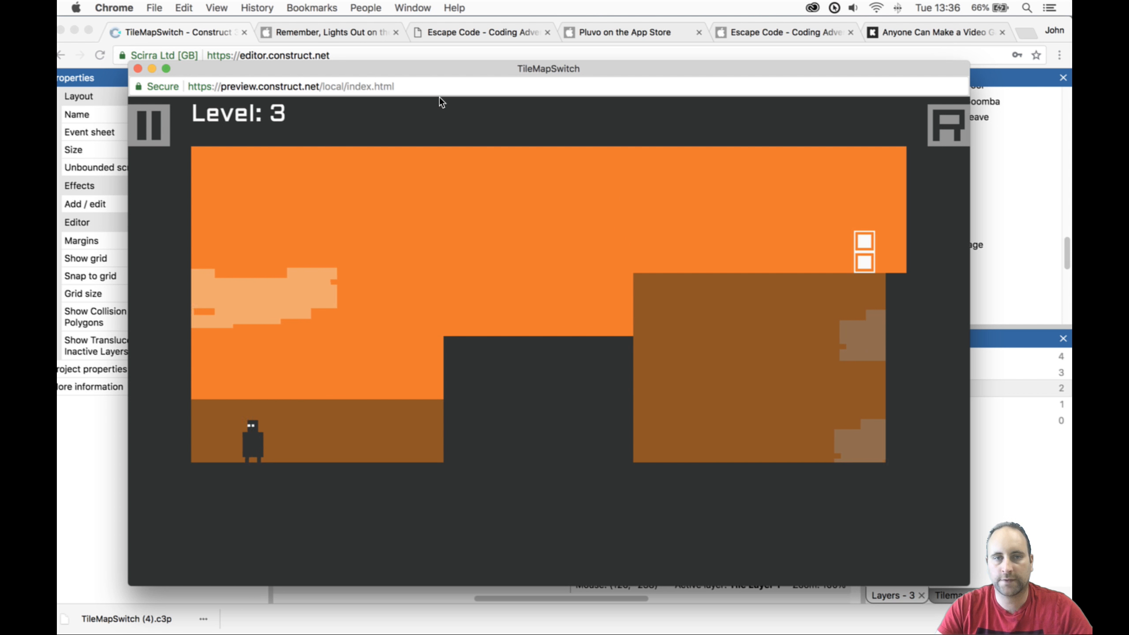
{"action": "key", "text": "space"}
{"action": "key", "text": "Right"}
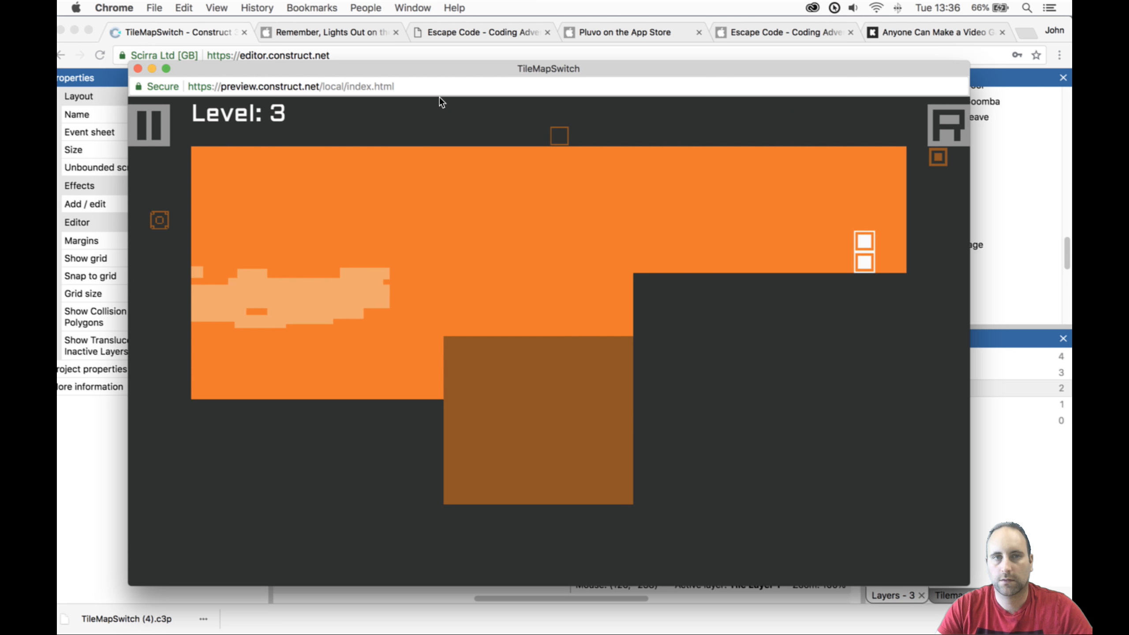
{"action": "key", "text": "Right"}
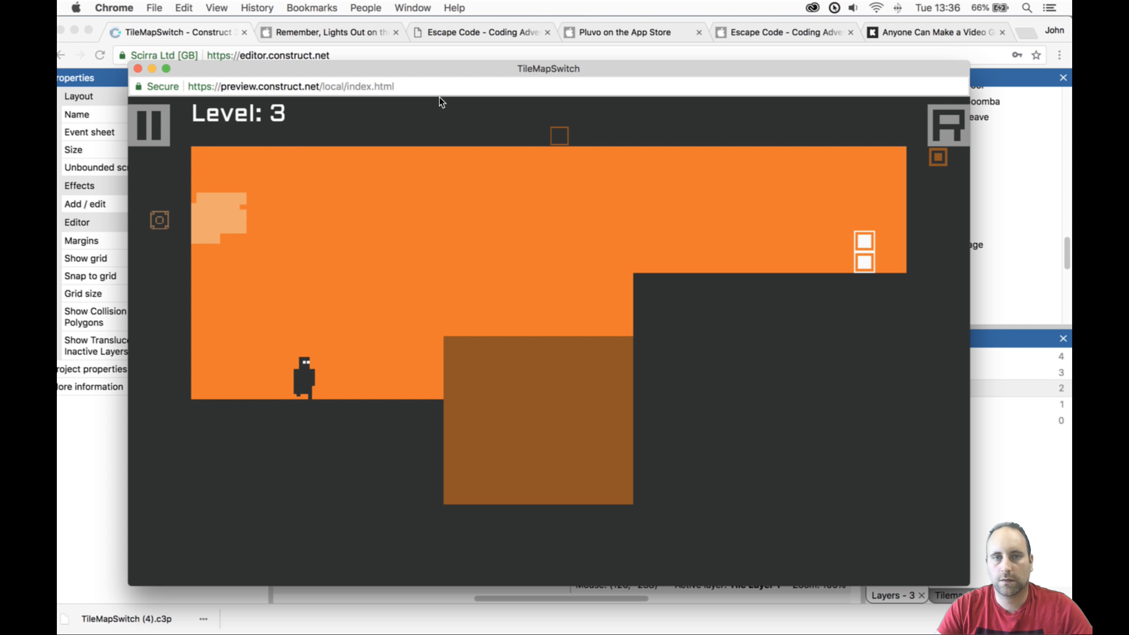
Cross level 3 again from the start, timing jumps and platform switches to reach the upper ledge.
{"action": "key", "text": "Up"}
{"action": "key", "text": "space"}
{"action": "key", "text": "Right"}
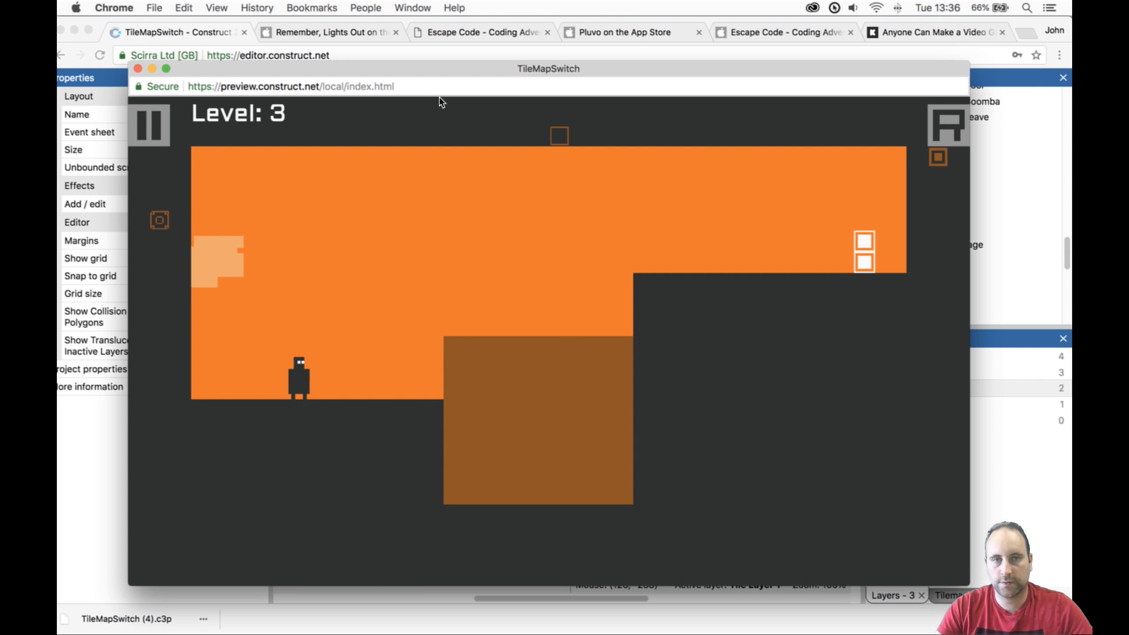
{"action": "key", "text": "Up"}
{"action": "key", "text": "space"}
{"action": "key", "text": "Right"}
{"action": "key", "text": "Left"}
{"action": "key", "text": "Right"}
{"action": "key", "text": "Up"}
{"action": "key", "text": "space"}
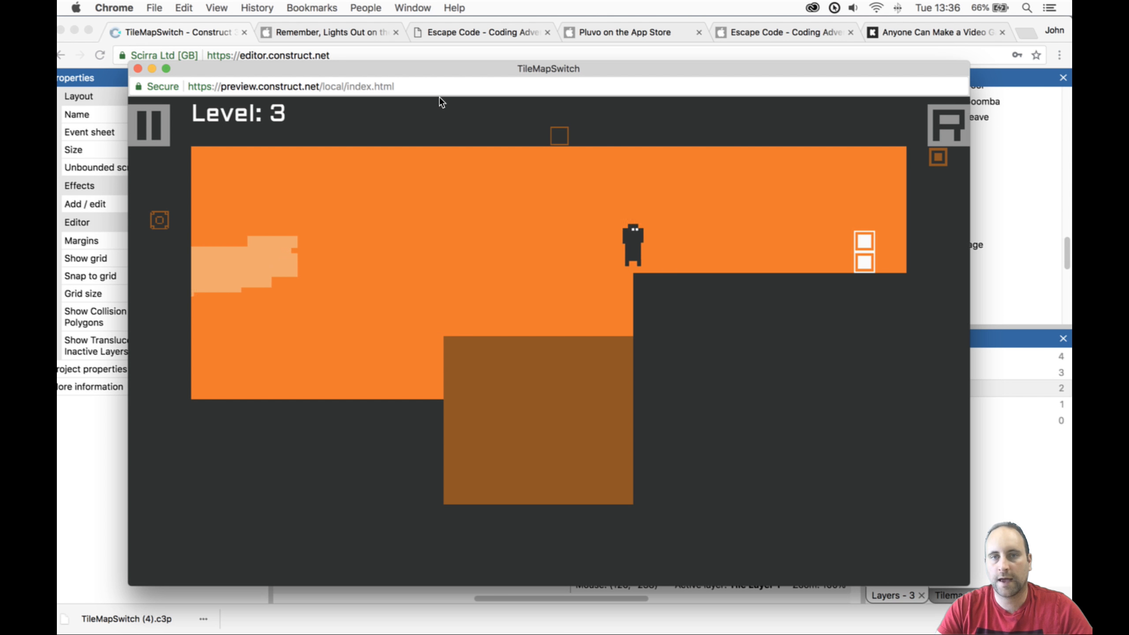
Drop back off the ledge, test jumping and switching platforms over the brown pit, and close the preview.
{"action": "key", "text": "Right"}
{"action": "key", "text": "Left"}
{"action": "key", "text": "Up"}
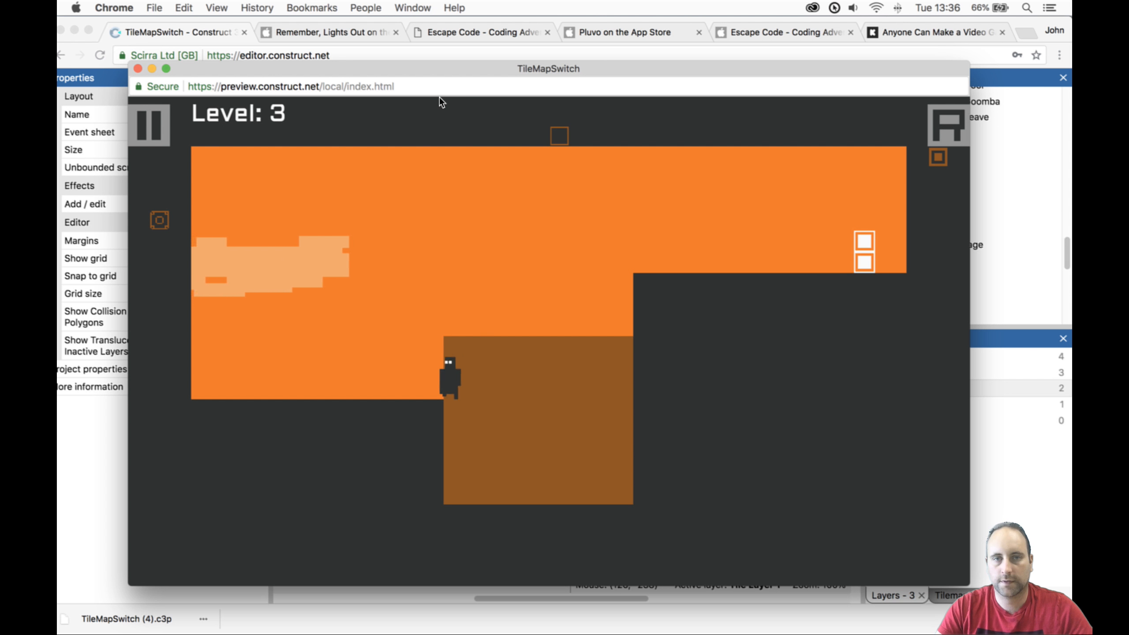
{"action": "key", "text": "Right"}
{"action": "key", "text": "Up"}
{"action": "key", "text": "space"}
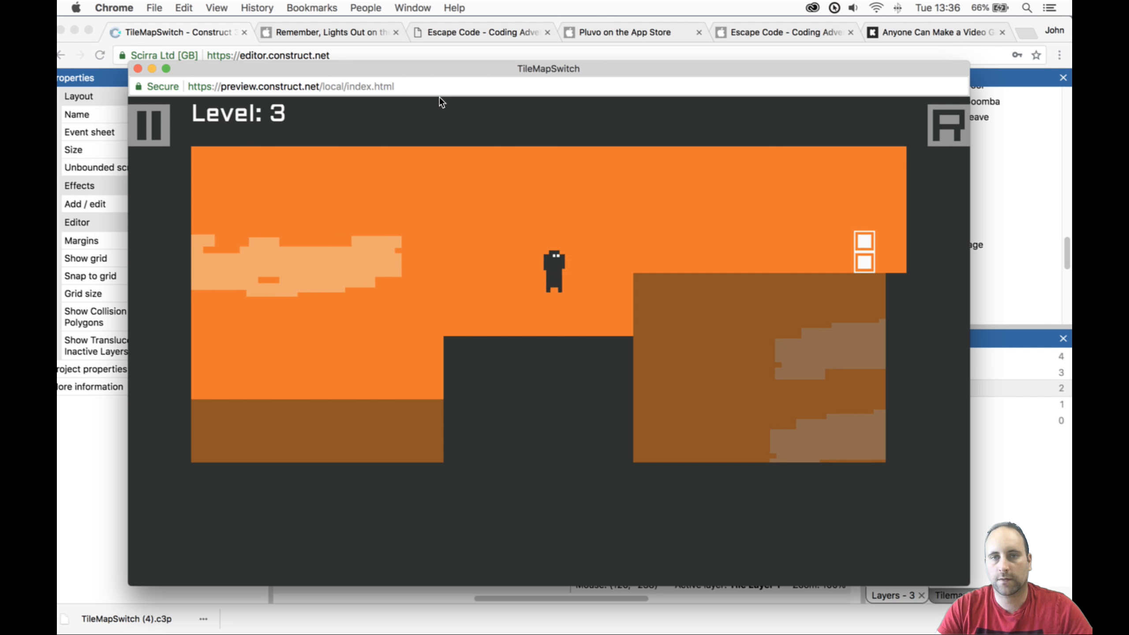
{"action": "key", "text": "space"}
{"action": "key", "text": "Left"}
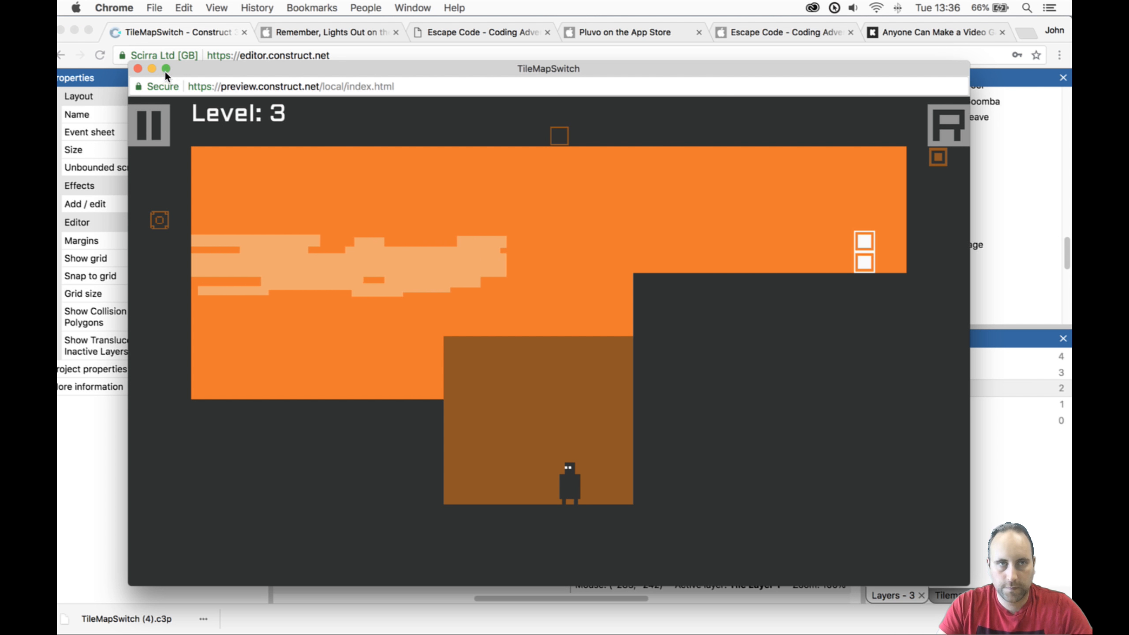
{"action": "left_click", "coordinate": [136, 68]}
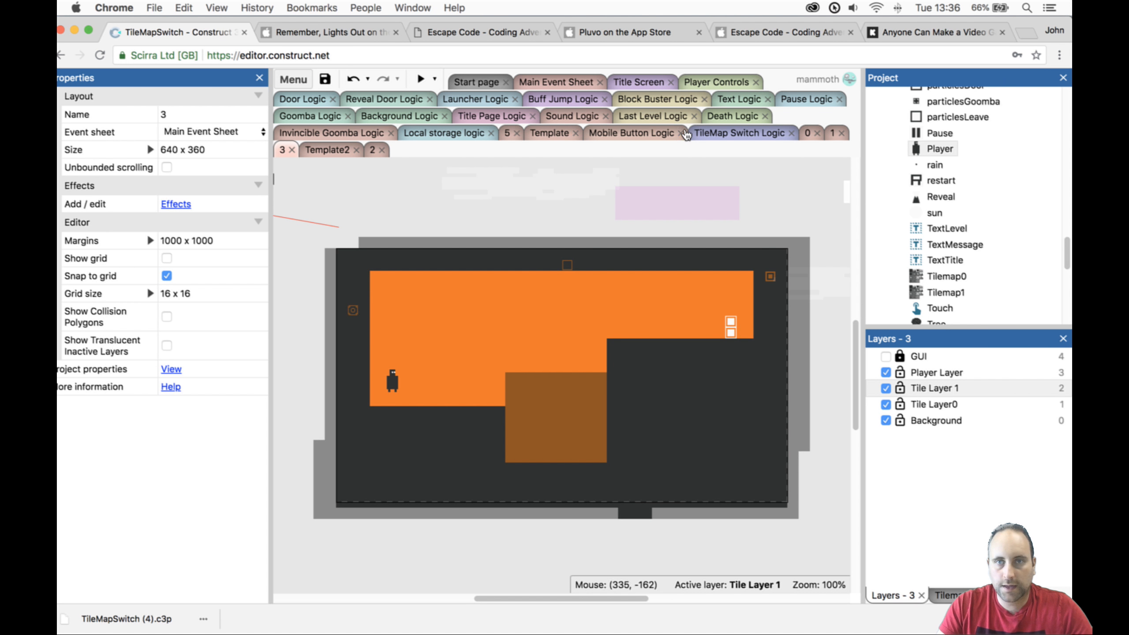
In the Text Logic event sheet, delete the mobile-device event that shows the restart message on layout "8".
{"action": "left_click", "coordinate": [733, 99]}
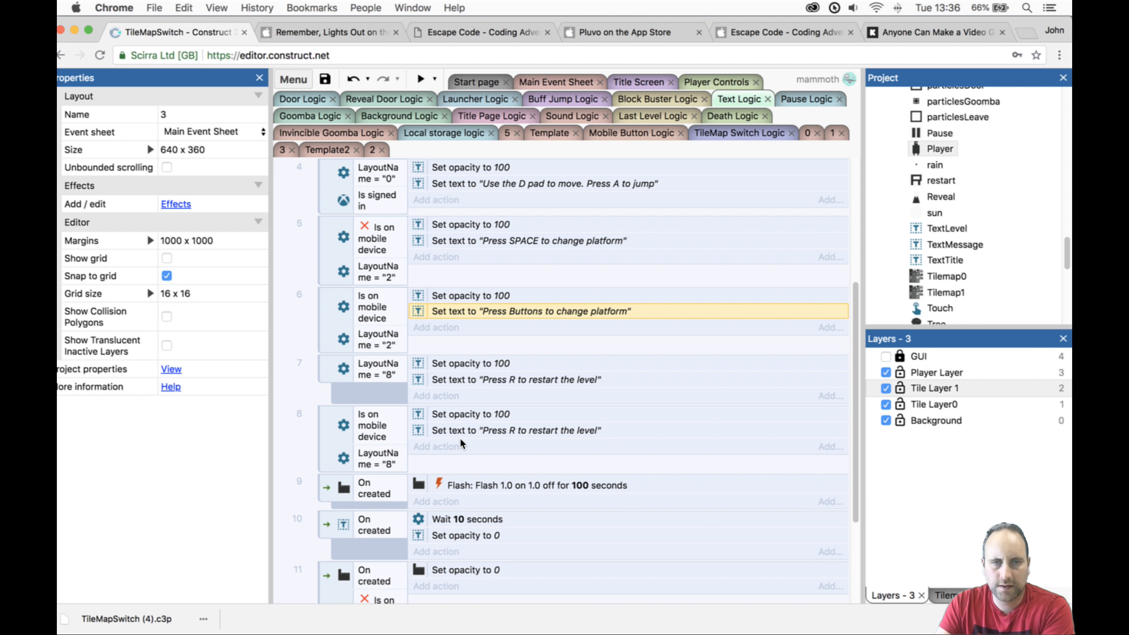
{"action": "scroll", "coordinate": [453, 444], "scroll_direction": "down", "scroll_amount": 1}
{"action": "scroll", "coordinate": [389, 449], "scroll_direction": "down", "scroll_amount": 2}
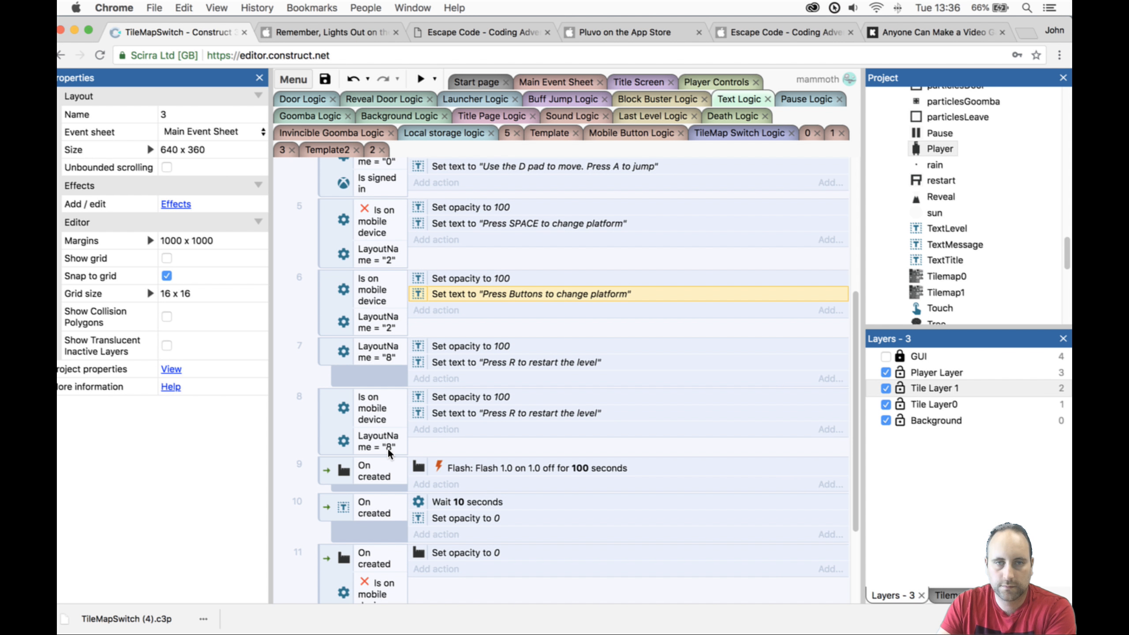
{"action": "left_click", "coordinate": [388, 419]}
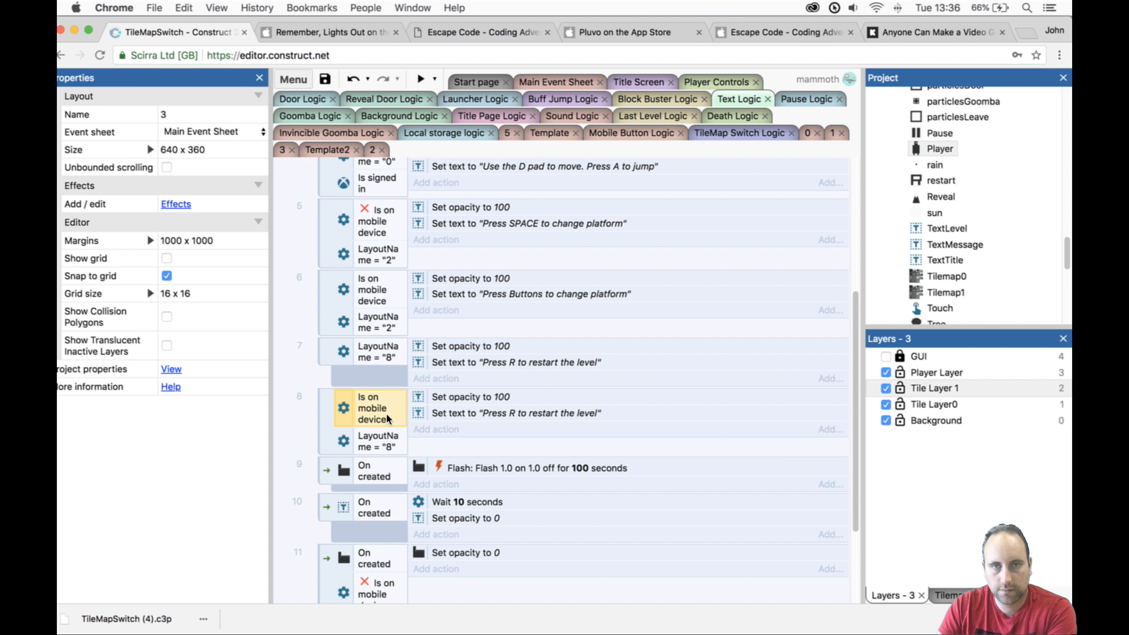
{"action": "key", "text": "Delete"}
{"action": "left_click", "coordinate": [372, 429]}
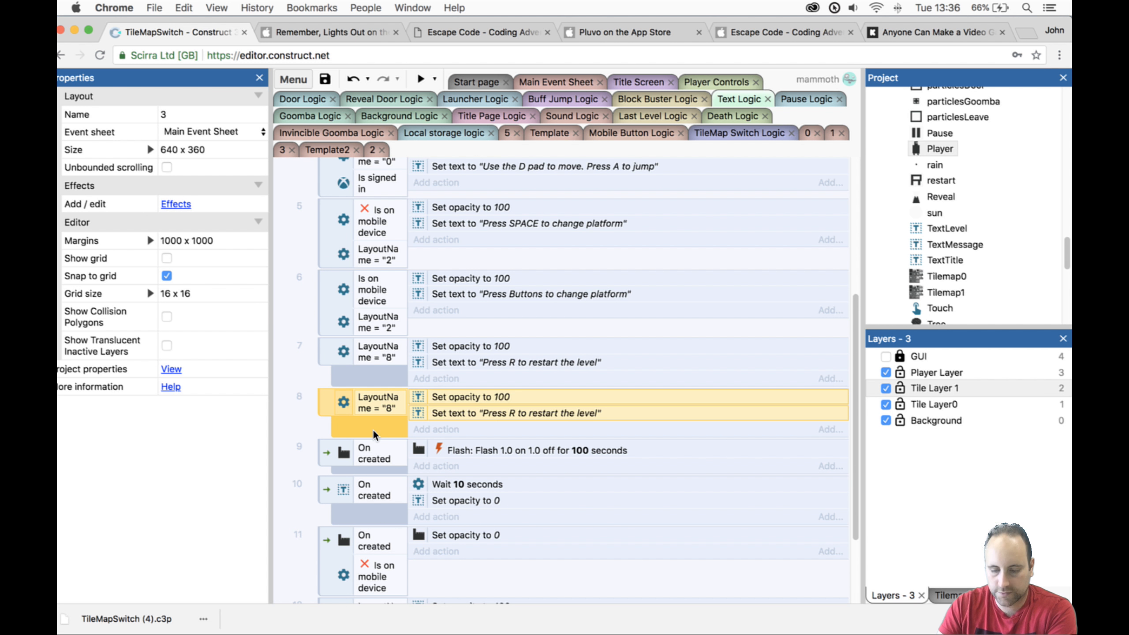
{"action": "key", "text": "Delete"}
Change the remaining "Press R to restart the level" event so its LayoutName condition compares with "3".
{"action": "double_click", "coordinate": [400, 356]}
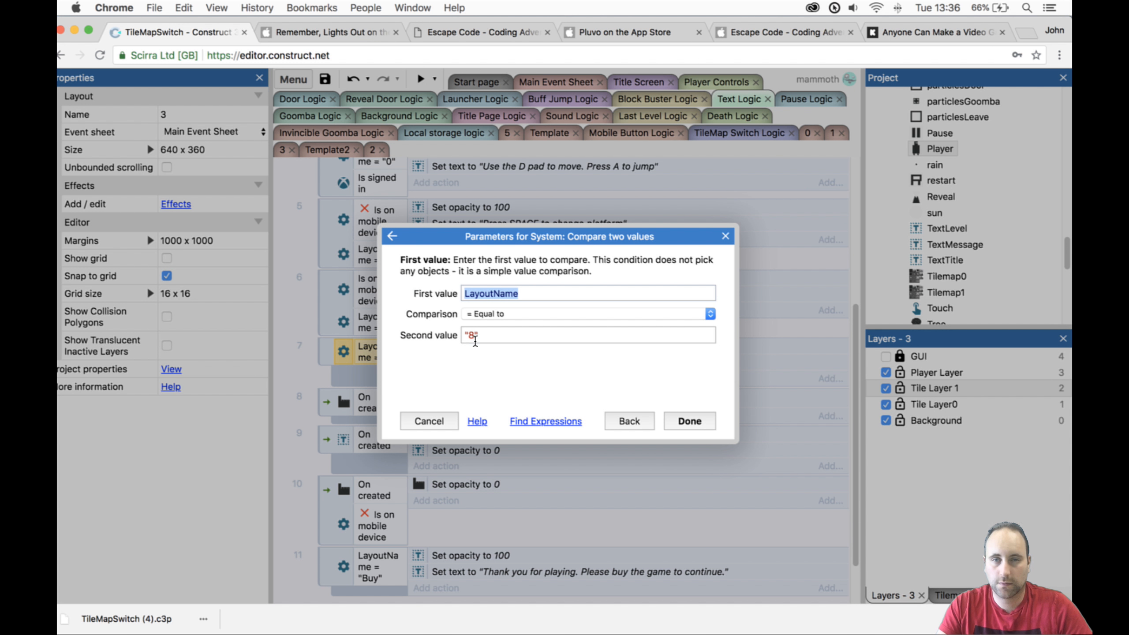
{"action": "left_click", "coordinate": [475, 338]}
{"action": "key", "text": "BackSpace"}
{"action": "type", "text": "3"}
{"action": "key", "text": "Return"}
{"action": "scroll", "coordinate": [965, 183], "scroll_direction": "up", "scroll_amount": 10}
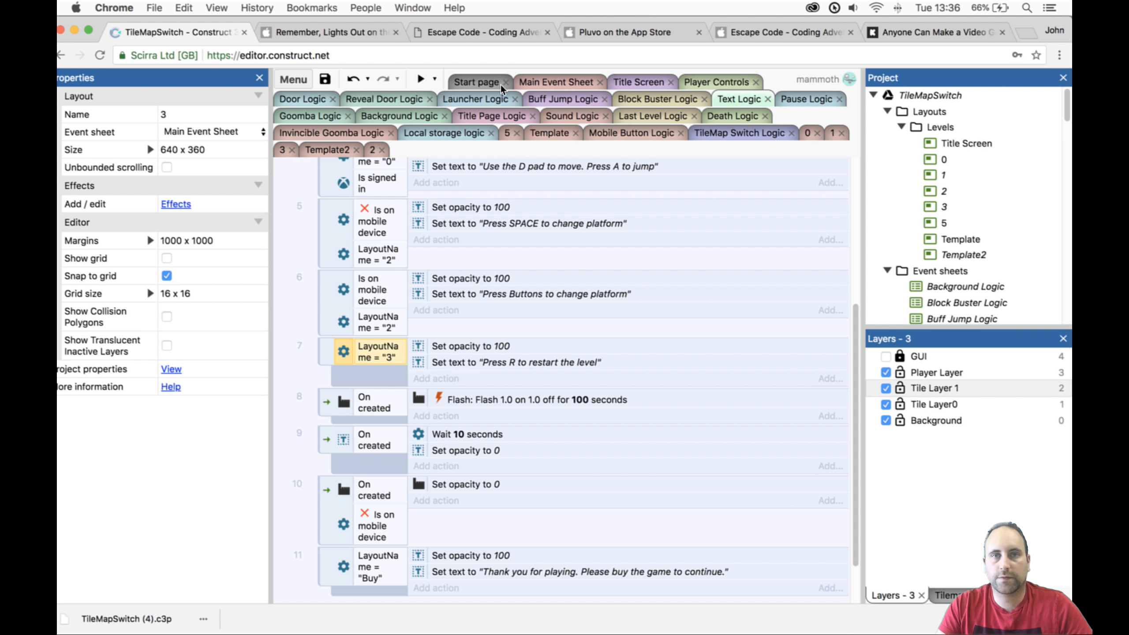
Preview layout 3 to check the restart message, move the player and restart the level.
{"action": "left_click", "coordinate": [282, 150]}
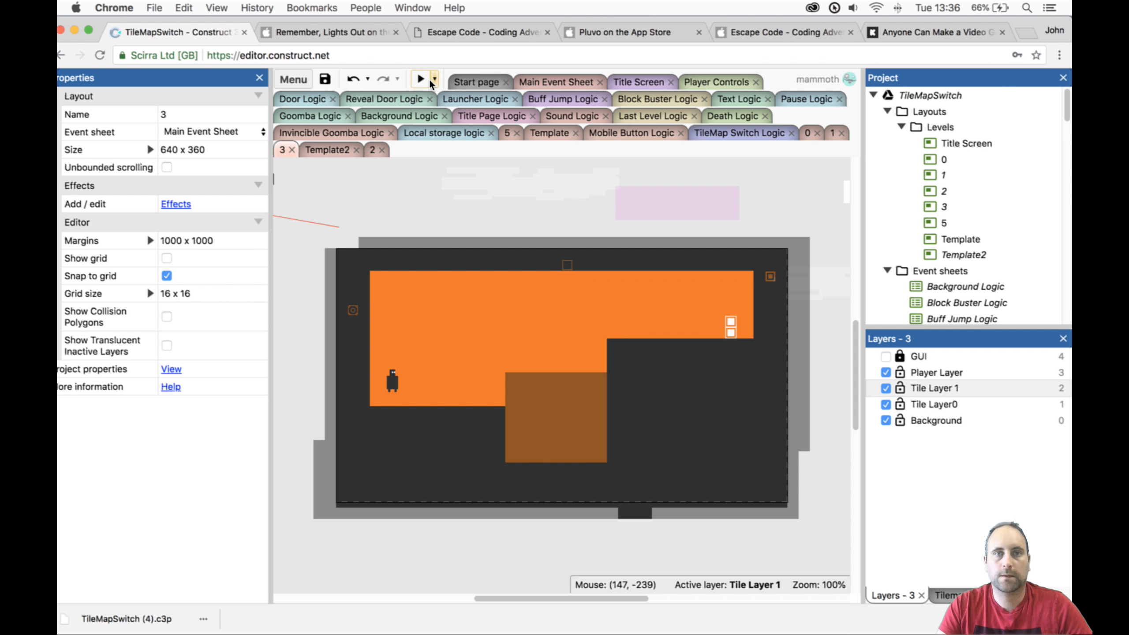
{"action": "left_click", "coordinate": [414, 82]}
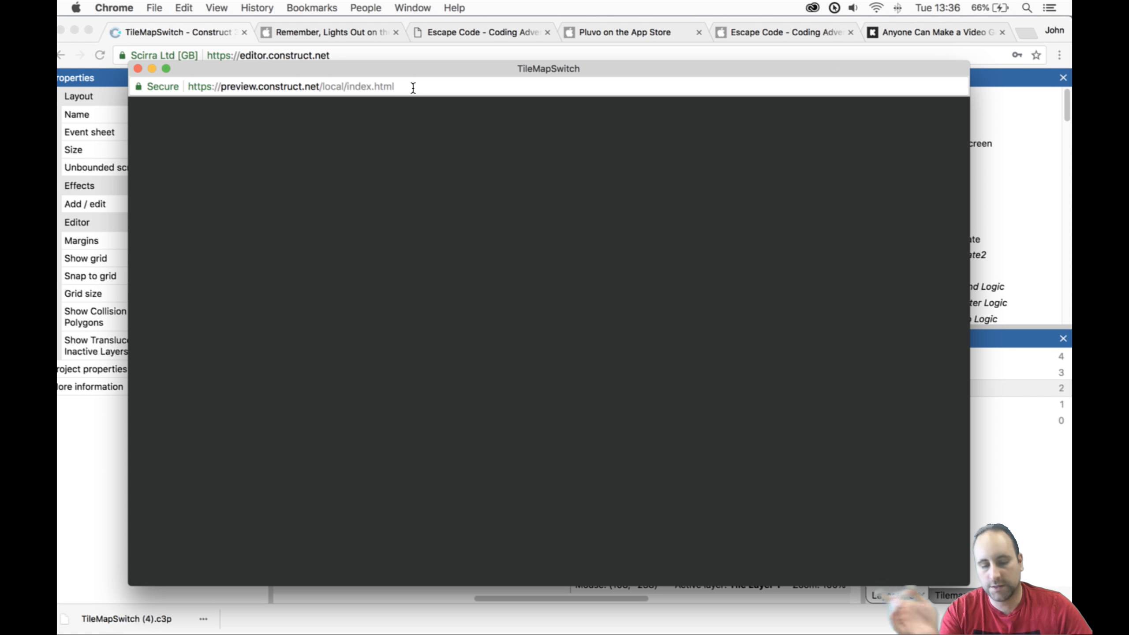
{"action": "key", "text": "Right"}
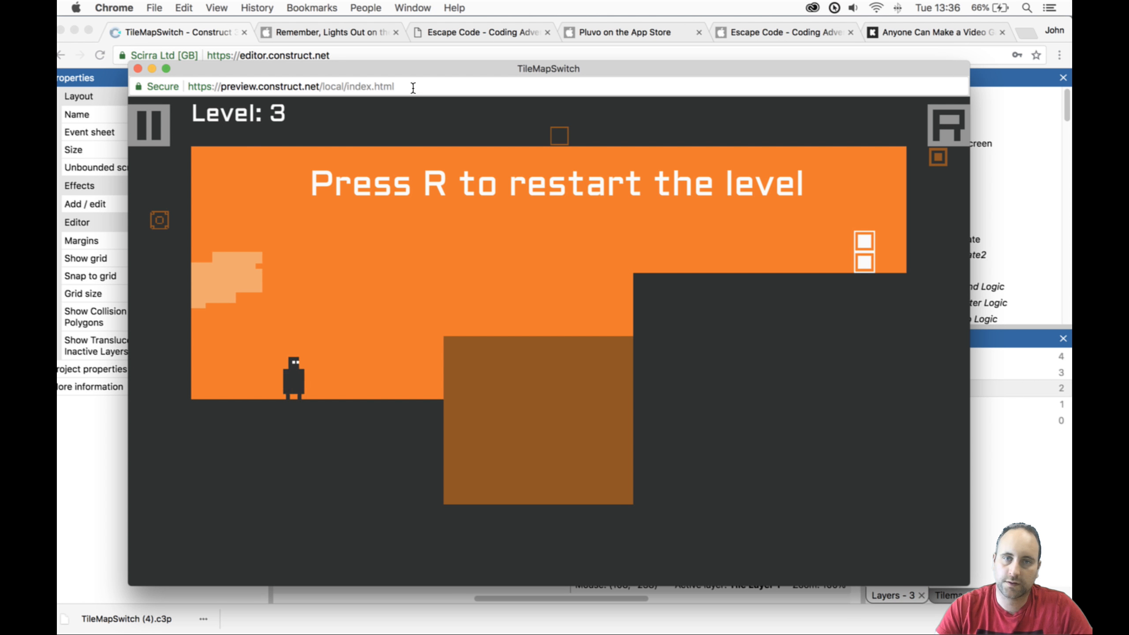
{"action": "key", "text": "Up"}
{"action": "key", "text": "r"}
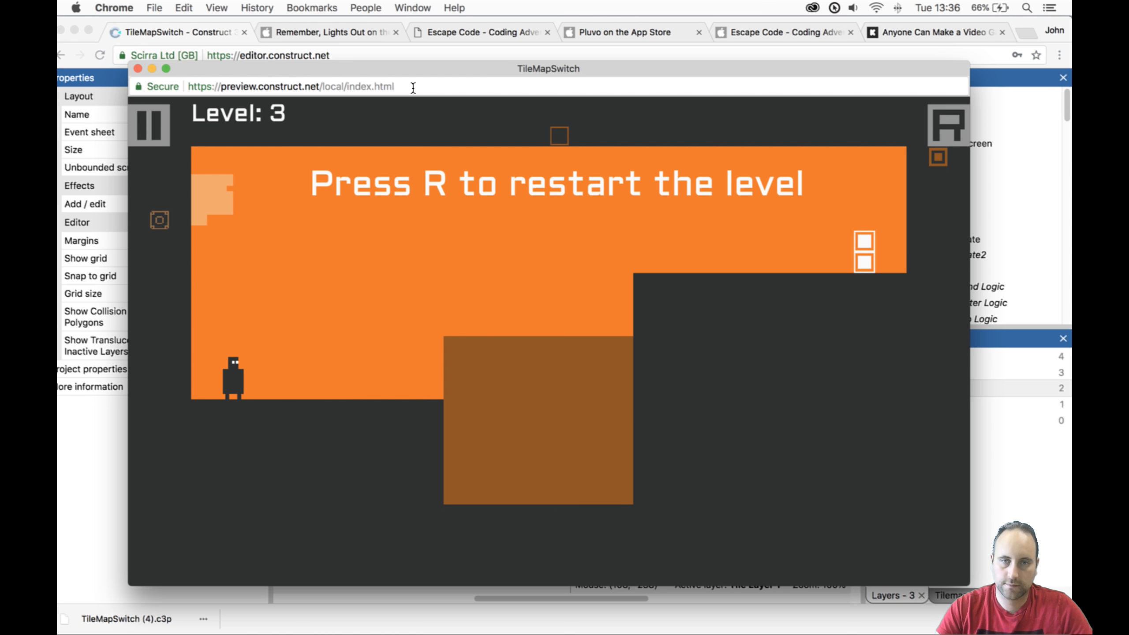
Play through level 3 to the door, jumping and switching platforms to climb to the upper ledge.
{"action": "key", "text": "Right"}
{"action": "key", "text": "Up"}
{"action": "key", "text": "space"}
{"action": "key", "text": "Up"}
{"action": "key", "text": "space"}
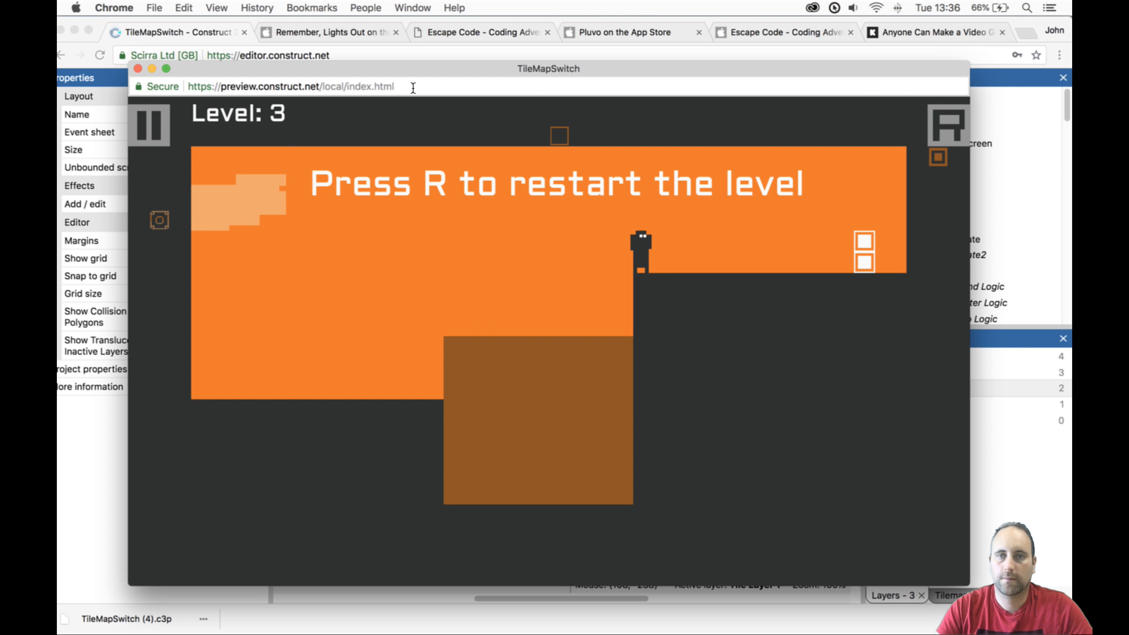
{"action": "key", "text": "Right"}
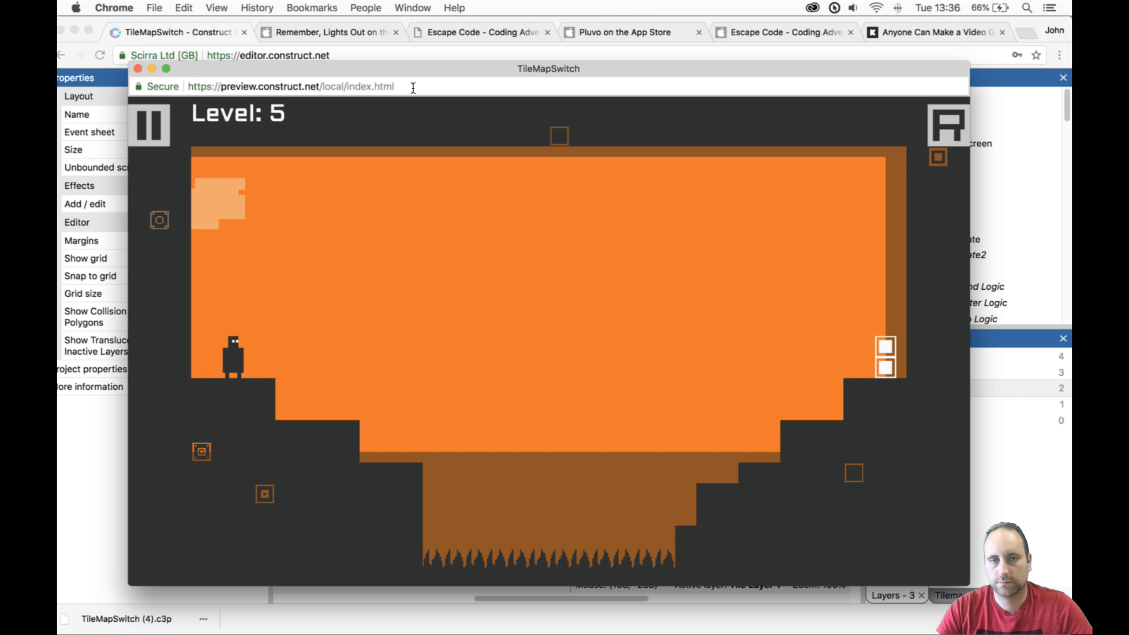
Play level 5 to the door by switching platforms over the spike pit, try it again, and close the preview.
{"action": "key", "text": "Right"}
{"action": "key", "text": "space"}
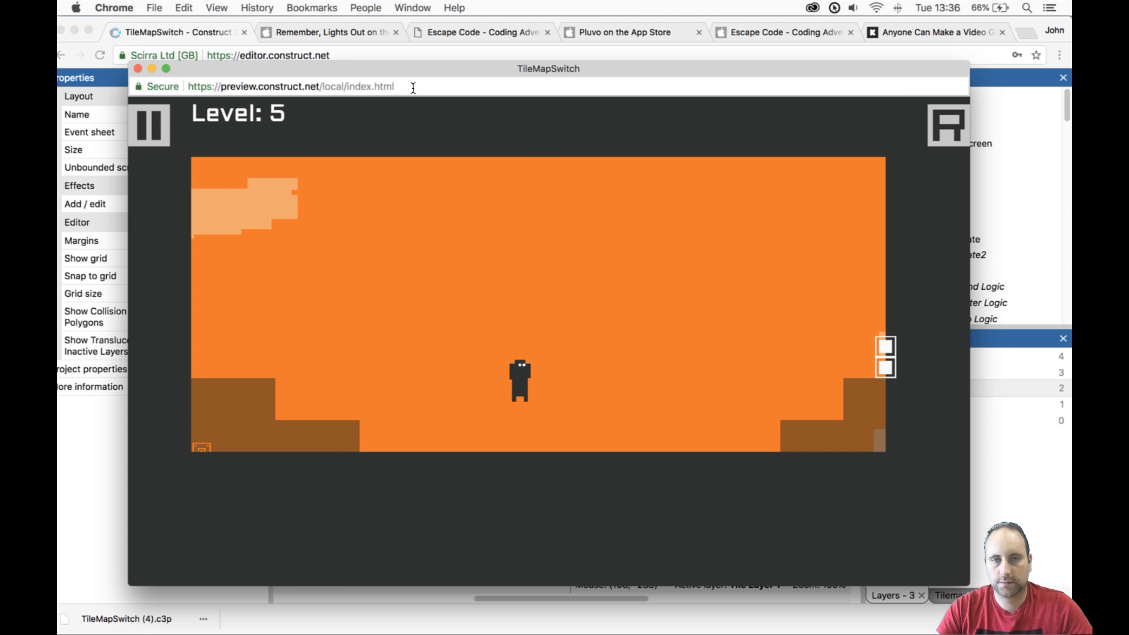
{"action": "key", "text": "space"}
{"action": "key", "text": "Up"}
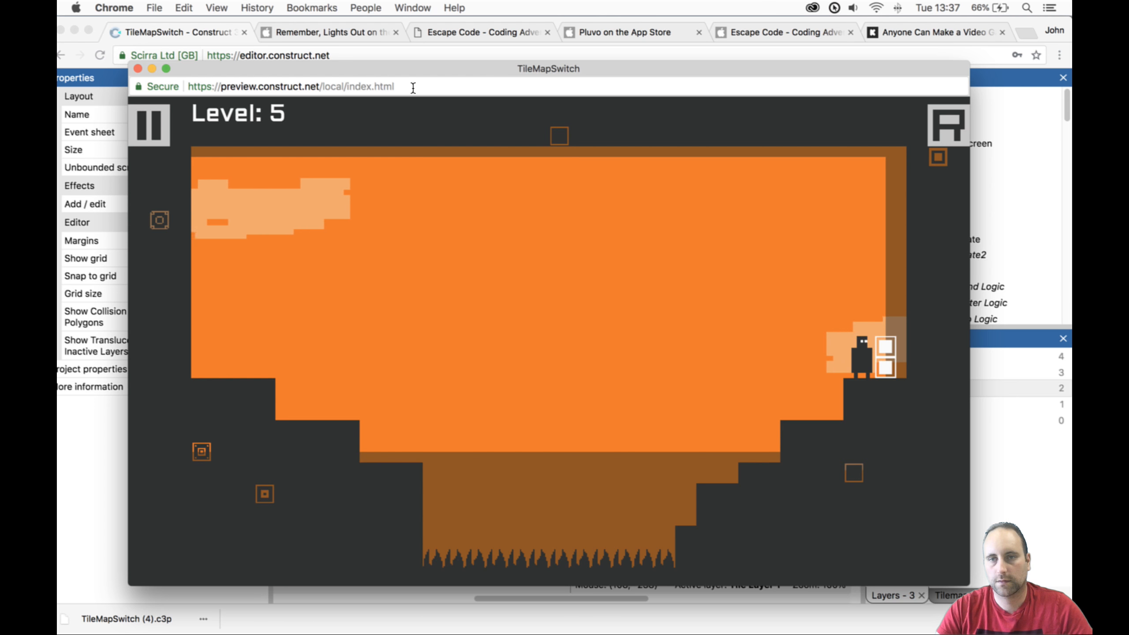
{"action": "key", "text": "Right"}
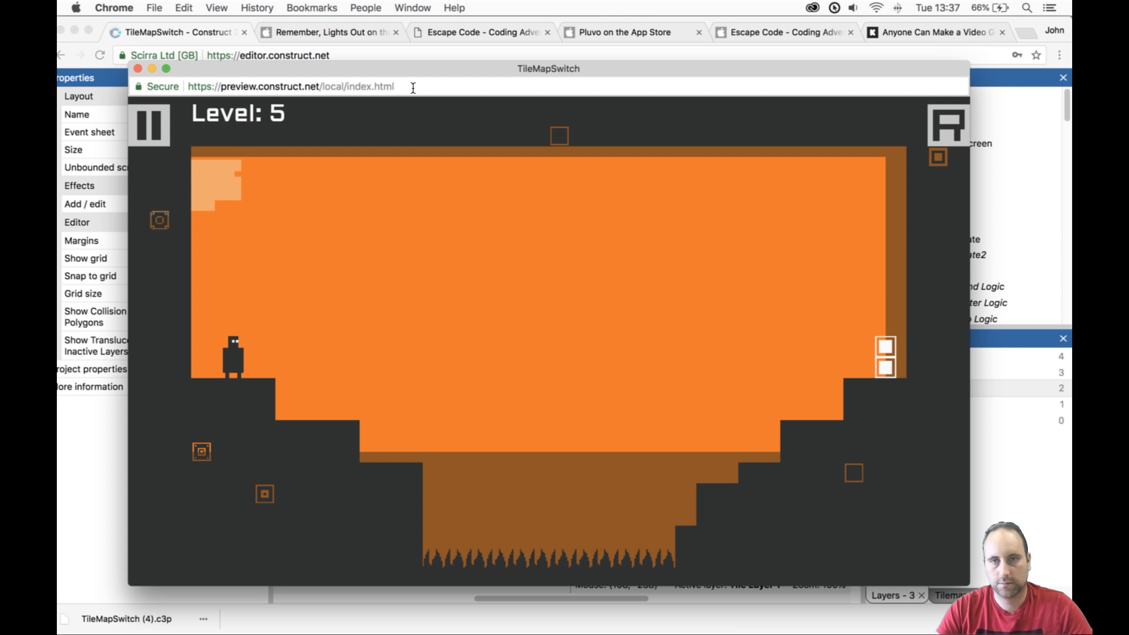
{"action": "key", "text": "Right"}
{"action": "key", "text": "space"}
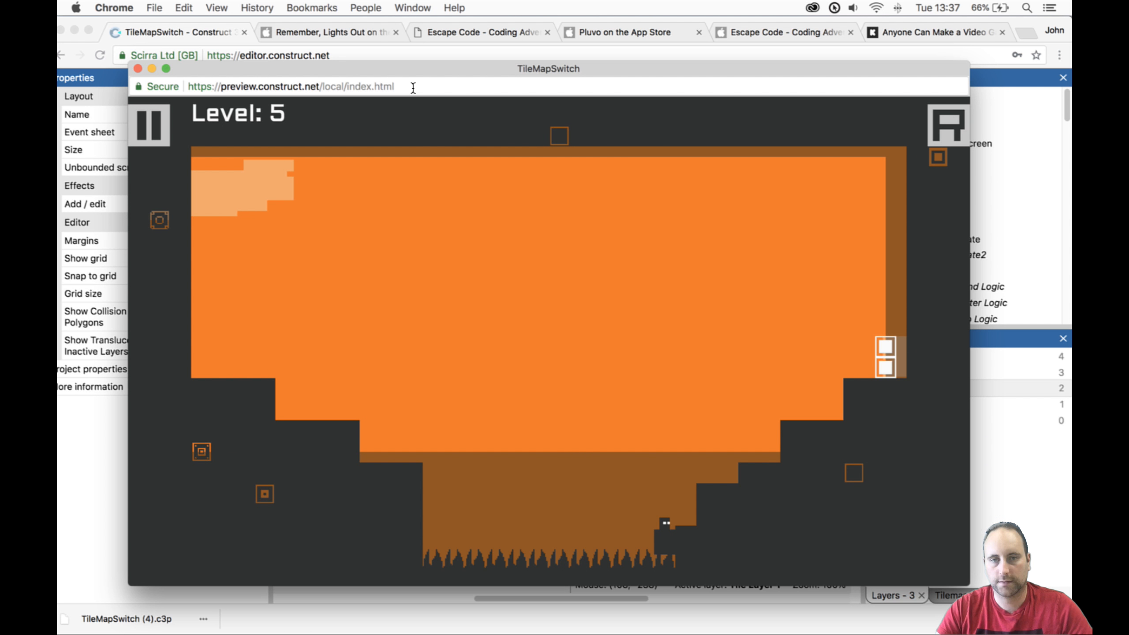
{"action": "left_click", "coordinate": [137, 68]}
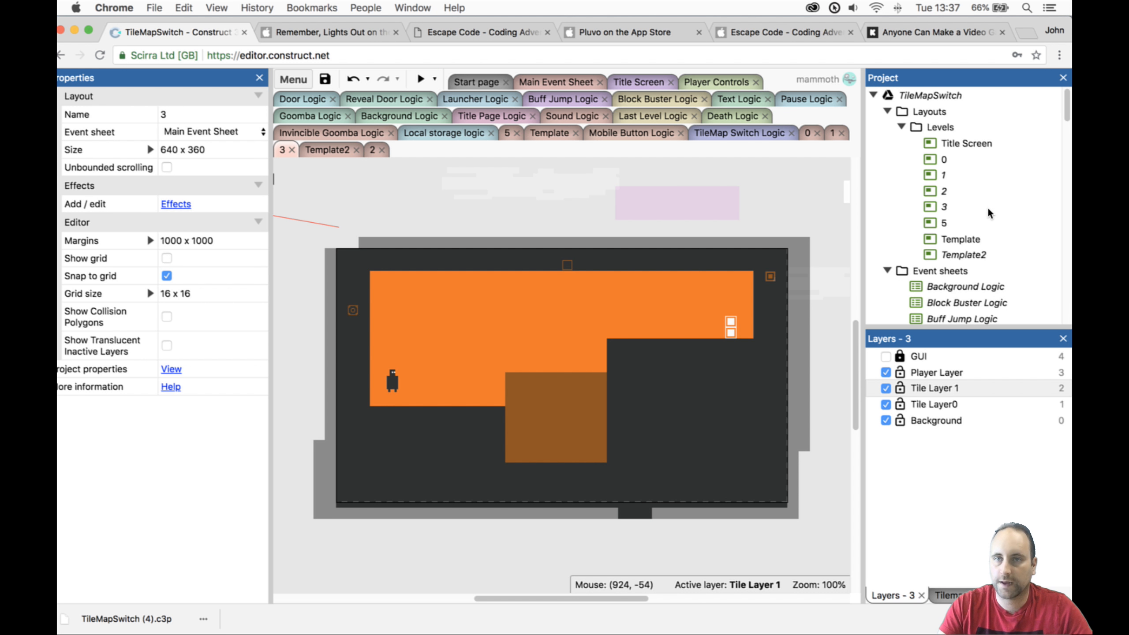
Duplicate the Template2 layout, name the copy 4, place it between layouts 3 and 5, and open it.
{"action": "scroll", "coordinate": [956, 268], "scroll_direction": "down", "scroll_amount": 1}
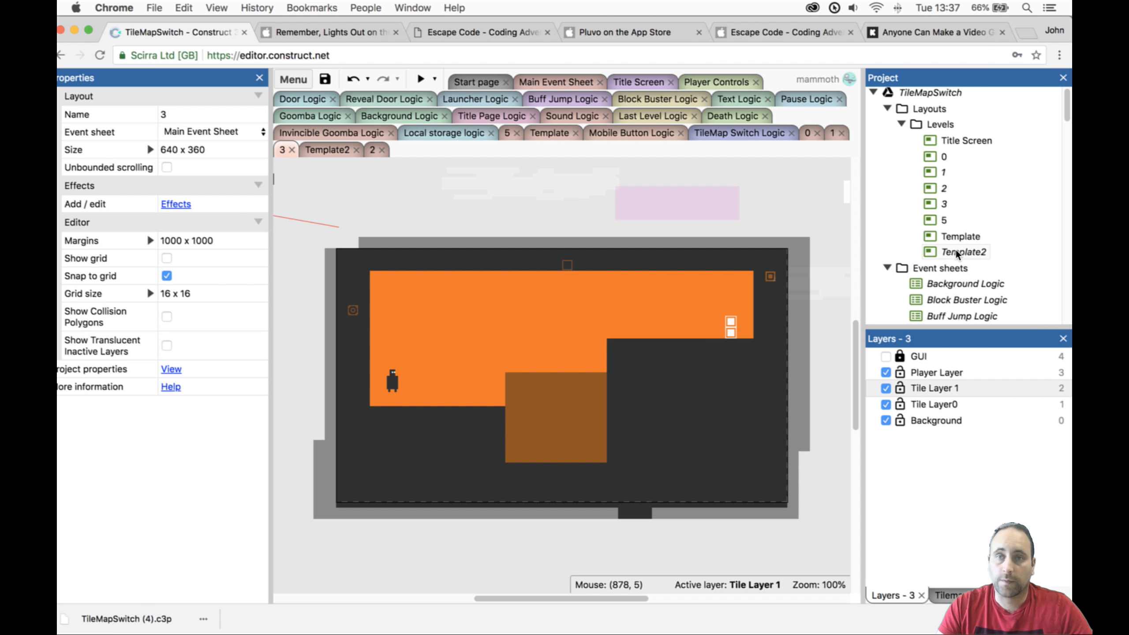
{"action": "right_click", "coordinate": [956, 257]}
{"action": "left_click", "coordinate": [1000, 332]}
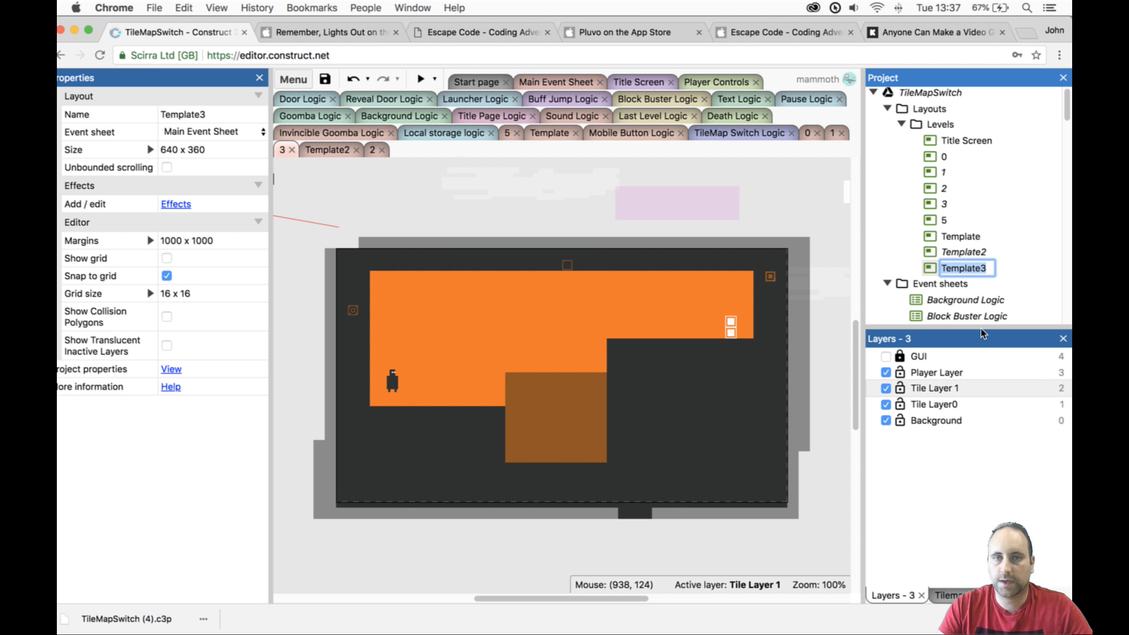
{"action": "type", "text": "4"}
{"action": "key", "text": "Return"}
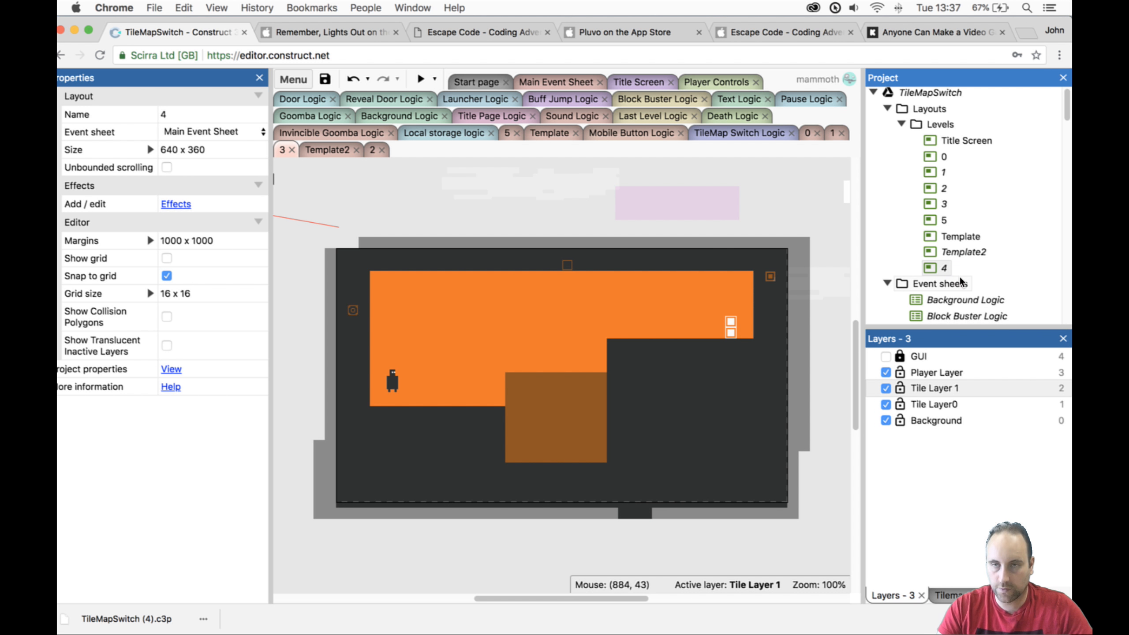
{"action": "left_click_drag", "start_coordinate": [950, 210], "coordinate": [951, 209]}
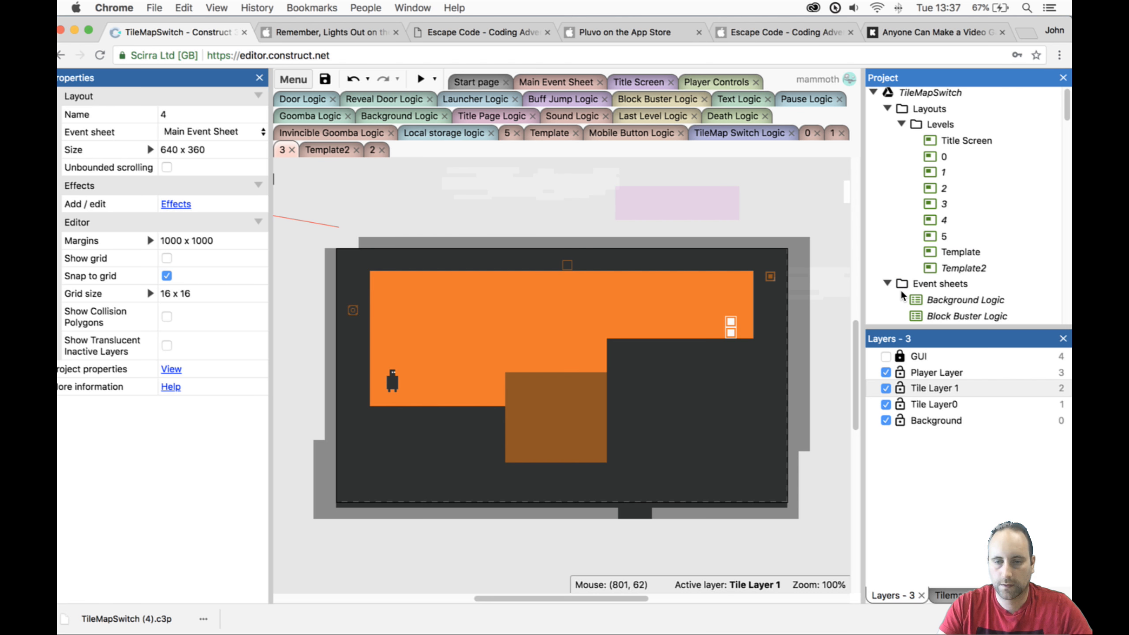
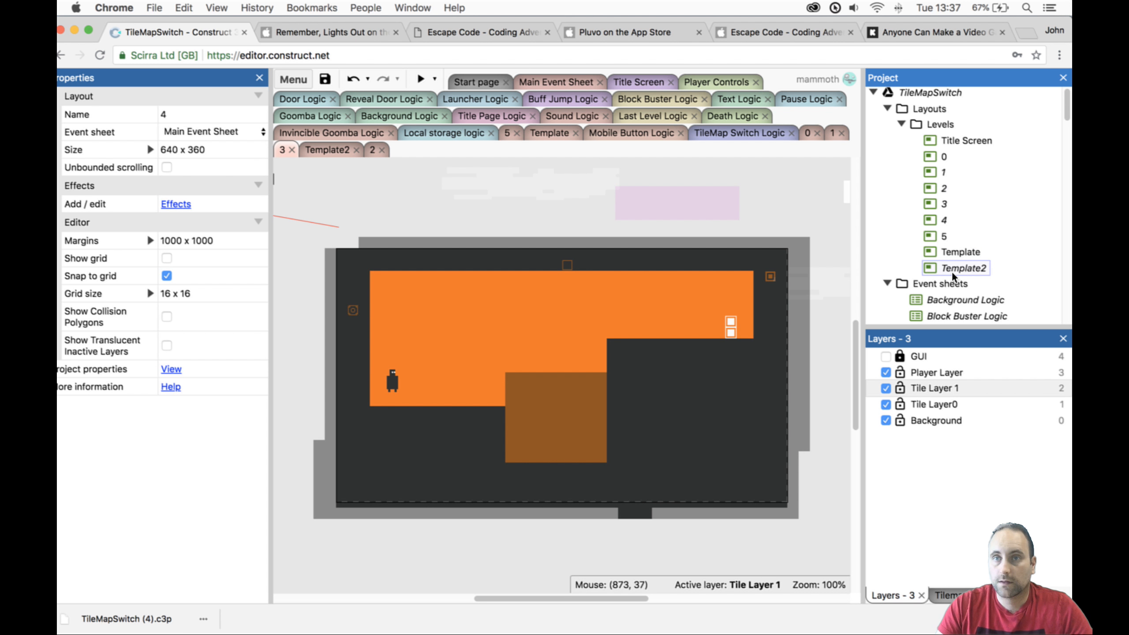
{"action": "double_click", "coordinate": [943, 221]}
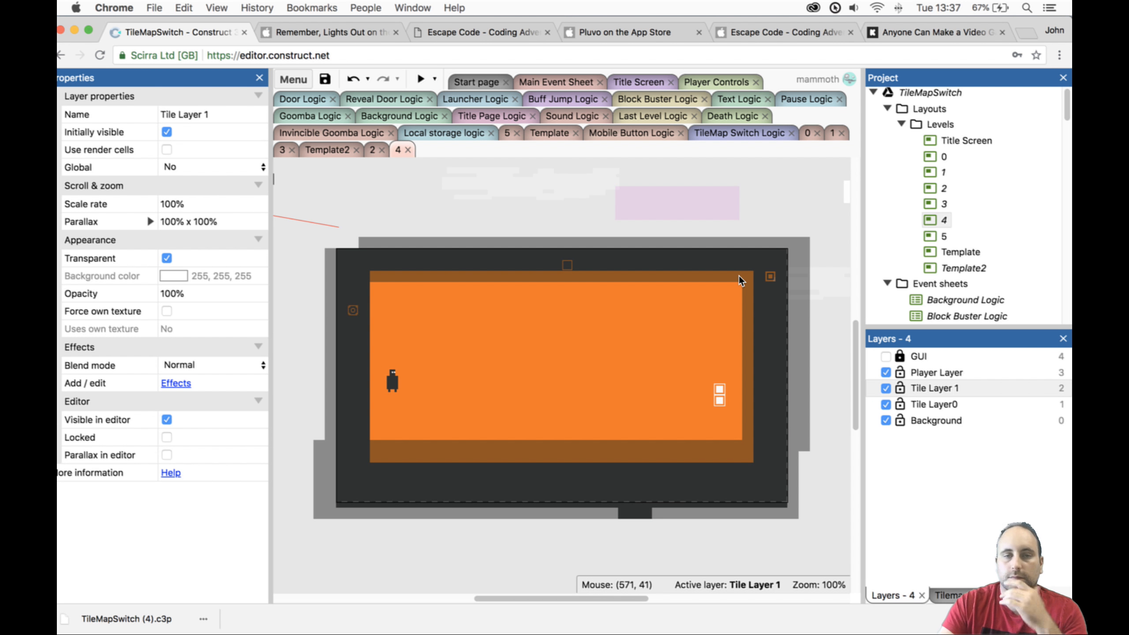
Lock Tile Layer 1, make Tile Layer0 active, and select Tilemap0 with its solid tile for painting.
{"action": "left_click", "coordinate": [617, 369]}
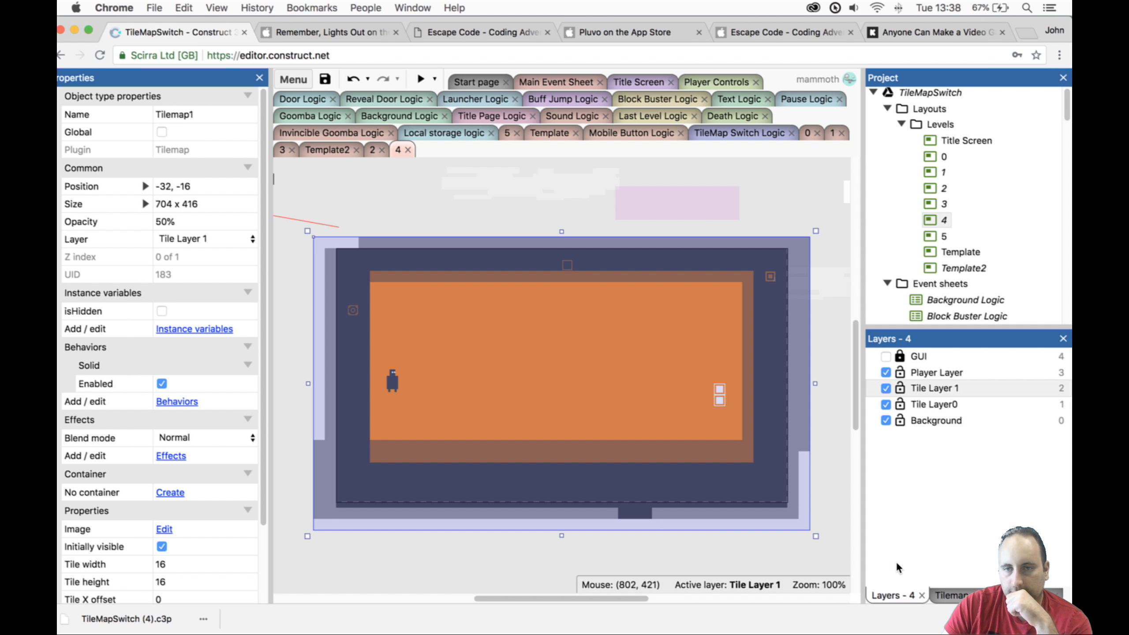
{"action": "left_click", "coordinate": [928, 403]}
{"action": "left_click", "coordinate": [899, 388]}
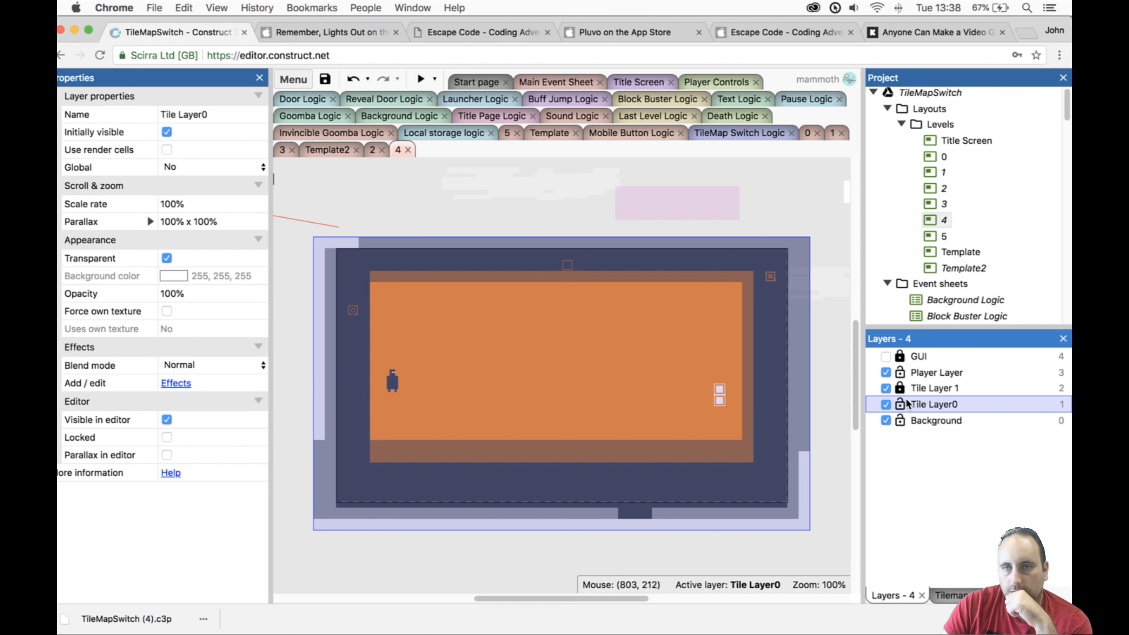
{"action": "left_click", "coordinate": [951, 594]}
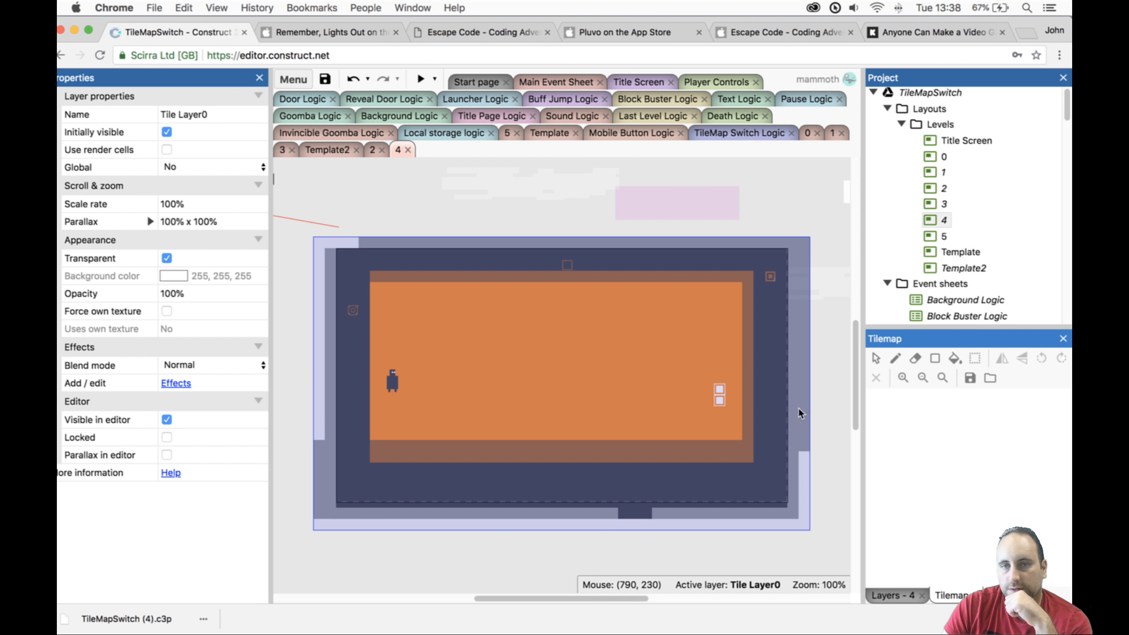
{"action": "left_click", "coordinate": [708, 416]}
{"action": "left_click", "coordinate": [871, 394]}
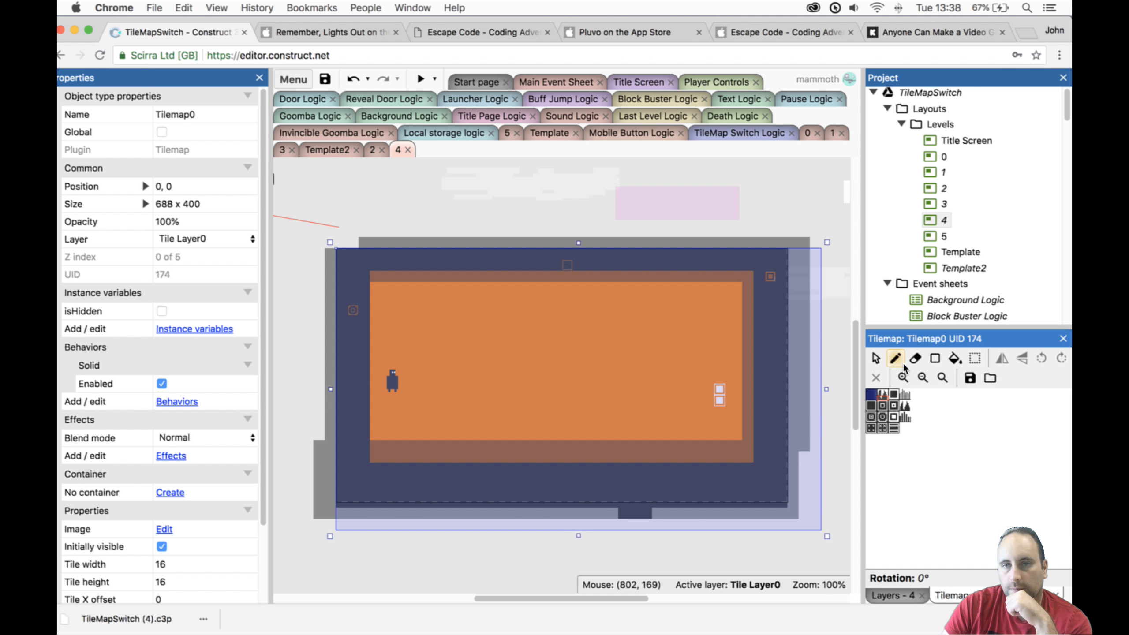
Fill the floor recess with a solid tile rectangle two tiles high, from about a third of its width to the right wall.
{"action": "left_click", "coordinate": [897, 359]}
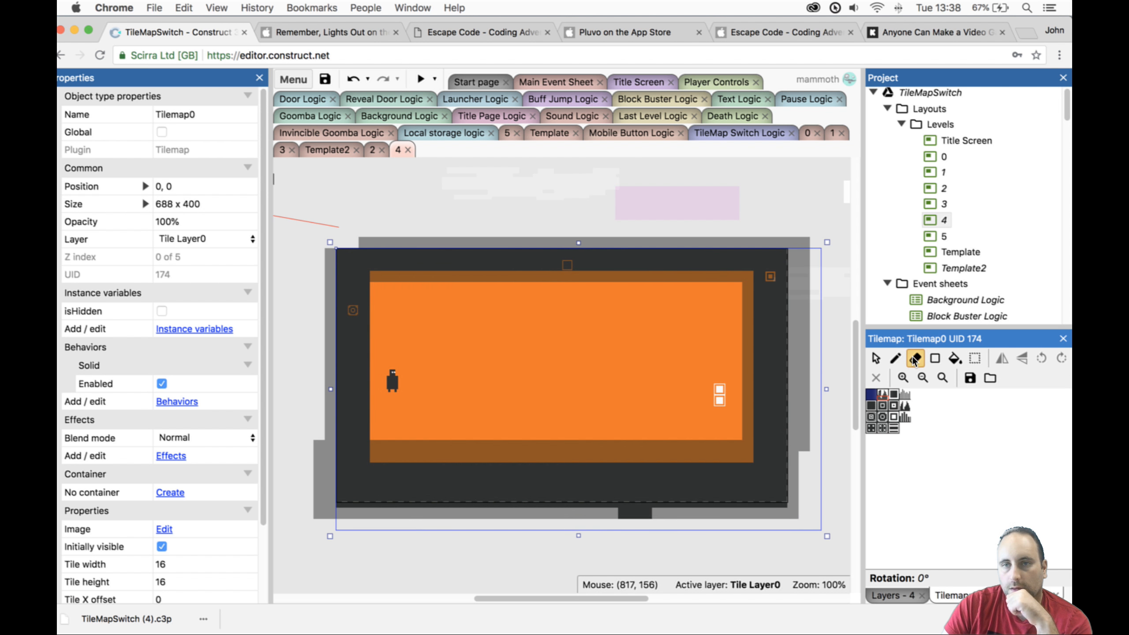
{"action": "left_click", "coordinate": [935, 358]}
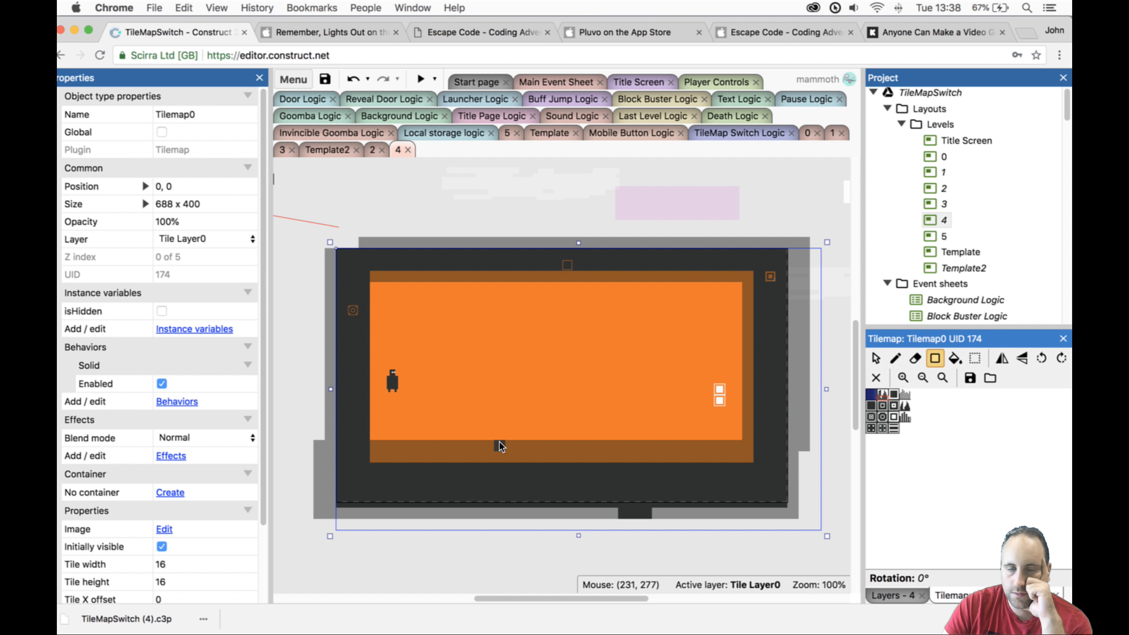
{"action": "left_click_drag", "start_coordinate": [501, 445], "coordinate": [676, 455]}
{"action": "left_click_drag", "start_coordinate": [744, 454], "coordinate": [751, 453]}
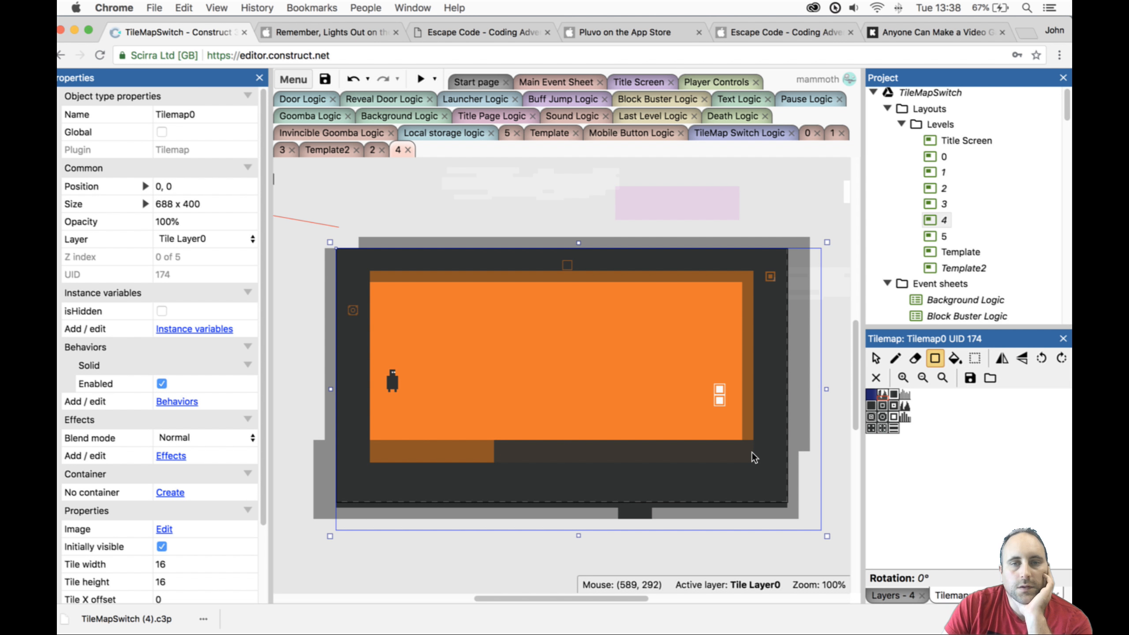
{"action": "left_click_drag", "start_coordinate": [752, 453], "coordinate": [752, 453]}
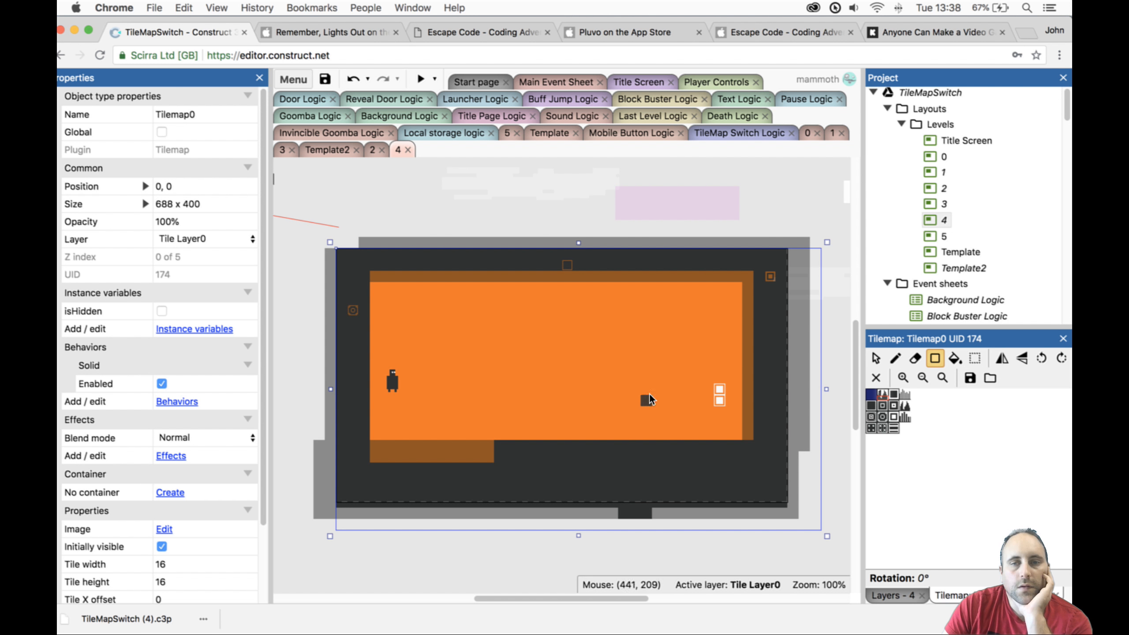
Add a 2 by 2 tile step in the lower right corner and a platform about 27 by 2 tiles above the floor.
{"action": "left_click_drag", "start_coordinate": [702, 410], "coordinate": [626, 395]}
{"action": "key", "text": "ctrl+z"}
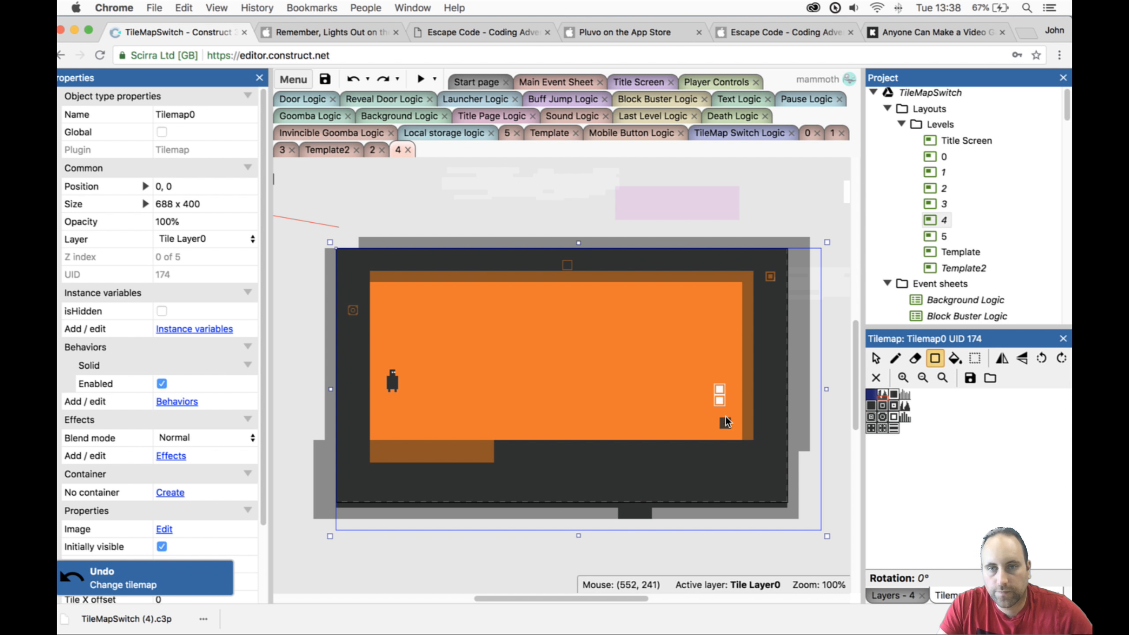
{"action": "key", "text": "ctrl+z"}
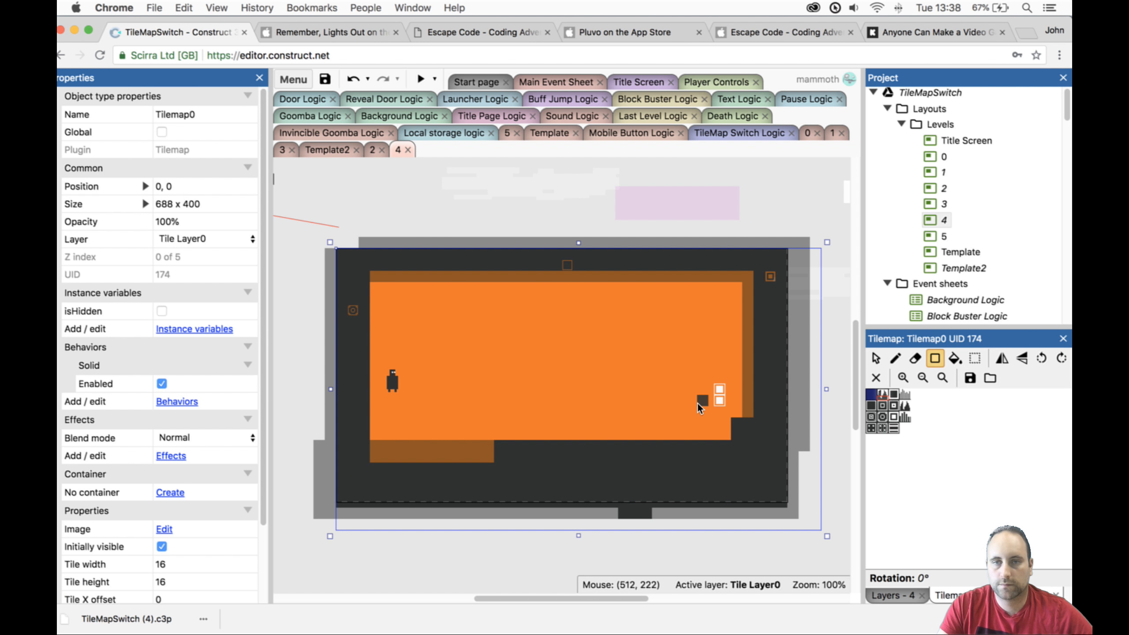
{"action": "left_click_drag", "start_coordinate": [702, 405], "coordinate": [411, 393]}
{"action": "key", "text": "ctrl+z"}
{"action": "left_click_drag", "start_coordinate": [705, 402], "coordinate": [406, 389]}
Move the door to the room's upper right corner and the player to 64, 288 in the lower left recess.
{"action": "left_click", "coordinate": [876, 359]}
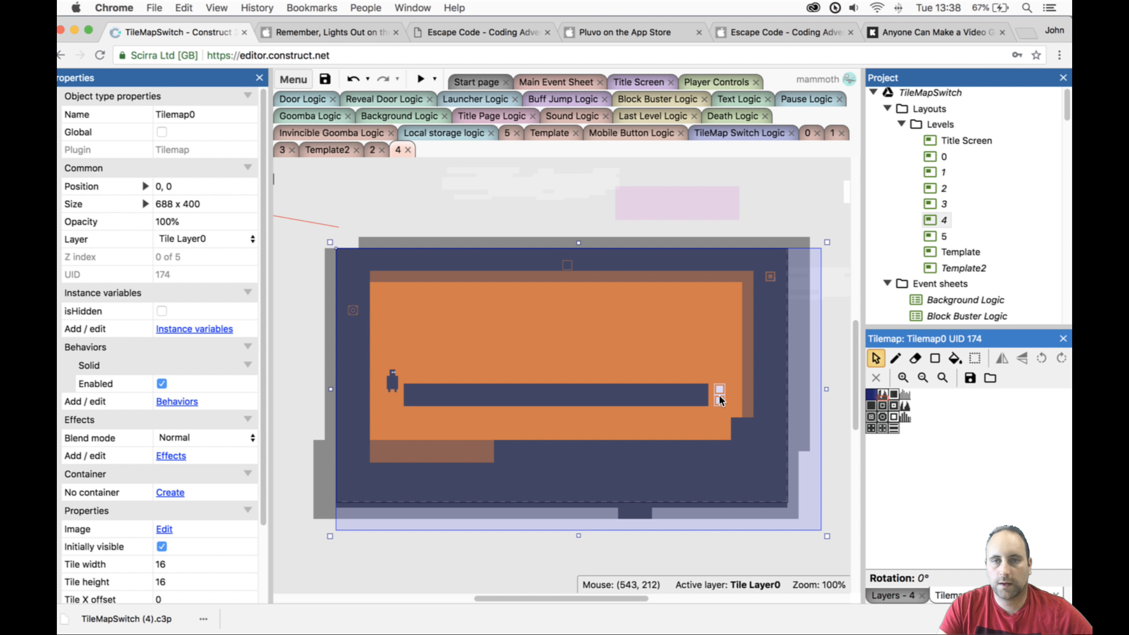
{"action": "left_click_drag", "start_coordinate": [719, 394], "coordinate": [744, 292]}
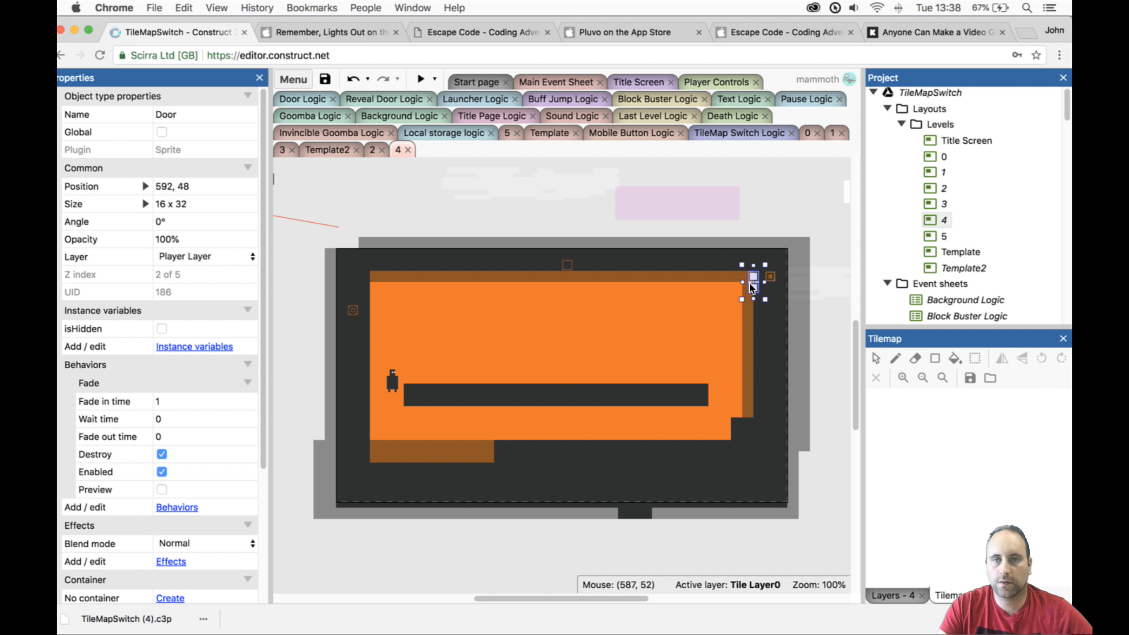
{"action": "double_click", "coordinate": [740, 275]}
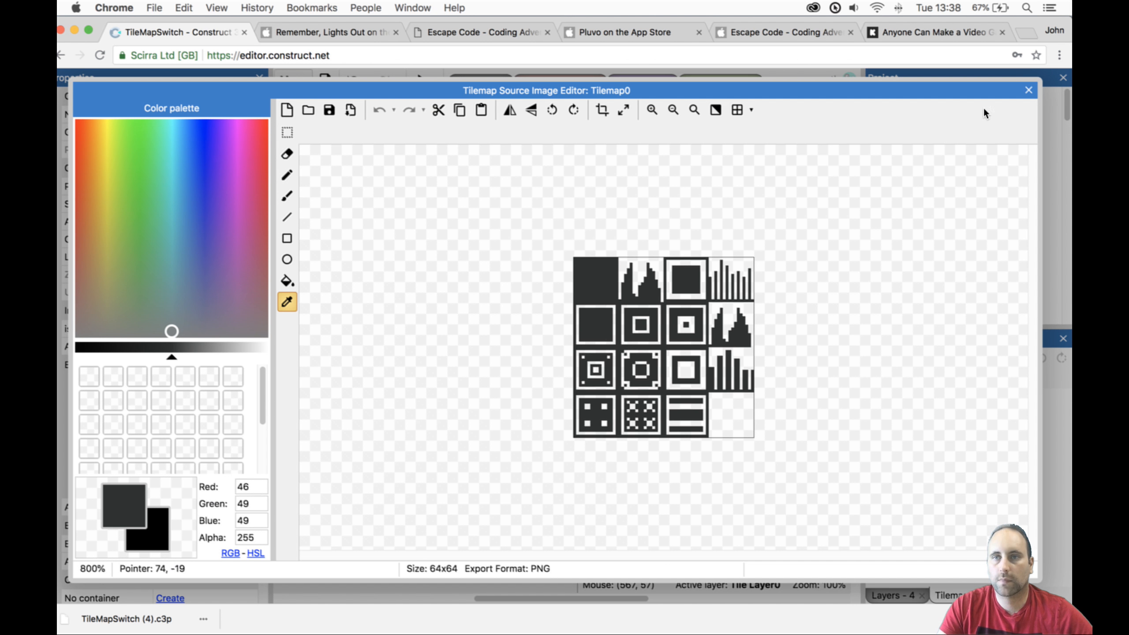
{"action": "left_click", "coordinate": [1028, 90]}
{"action": "left_click", "coordinate": [414, 391]}
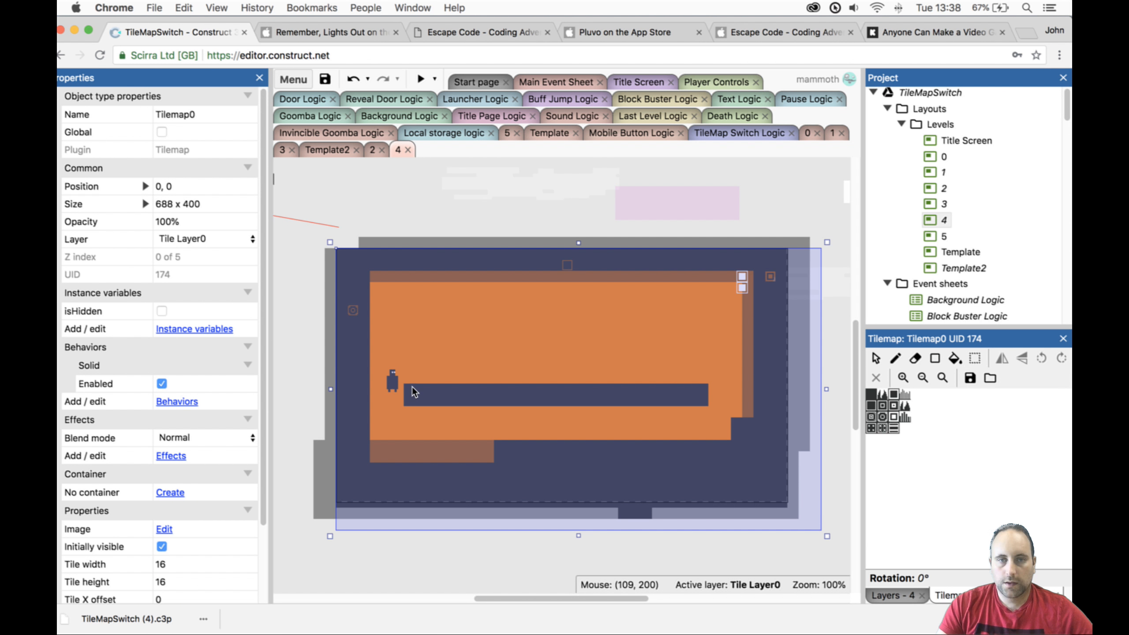
{"action": "left_click_drag", "start_coordinate": [391, 375], "coordinate": [385, 448]}
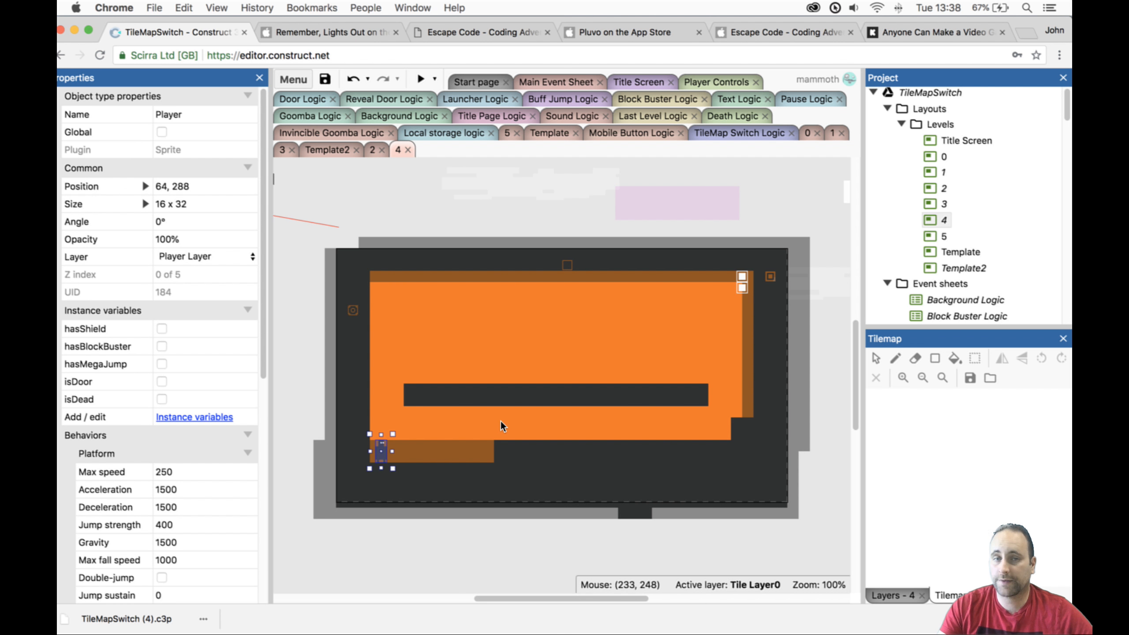
Extend the lower platform to the left wall with solid tiles and add a 2 by 2 tile step on it there.
{"action": "left_click", "coordinate": [596, 379]}
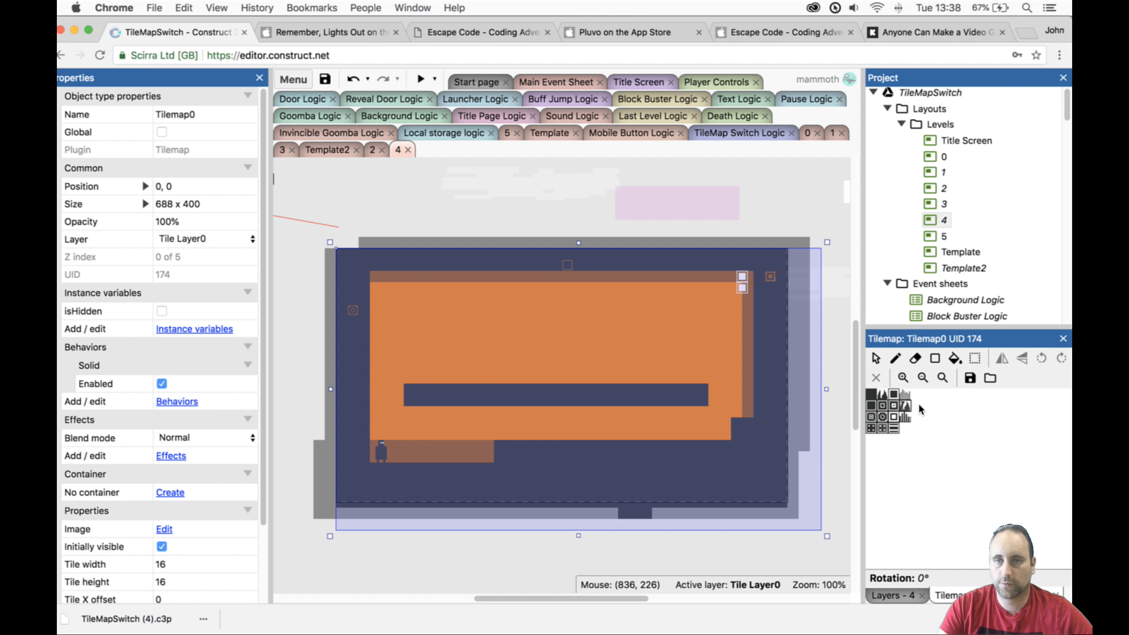
{"action": "left_click", "coordinate": [871, 393]}
{"action": "left_click", "coordinate": [935, 358]}
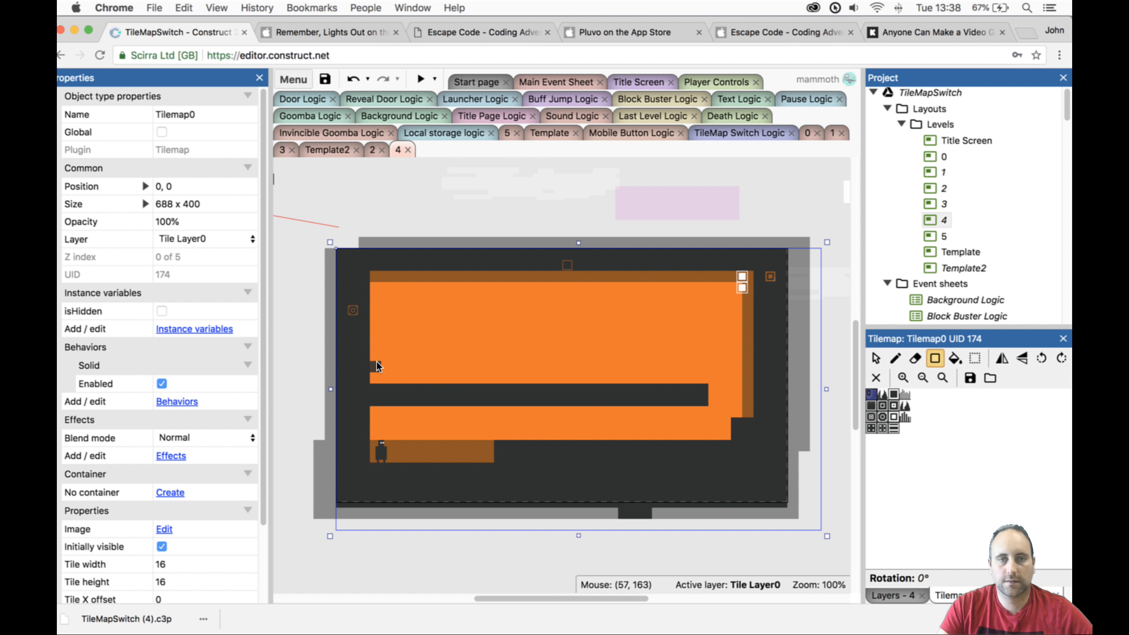
{"action": "left_click_drag", "start_coordinate": [377, 366], "coordinate": [388, 374]}
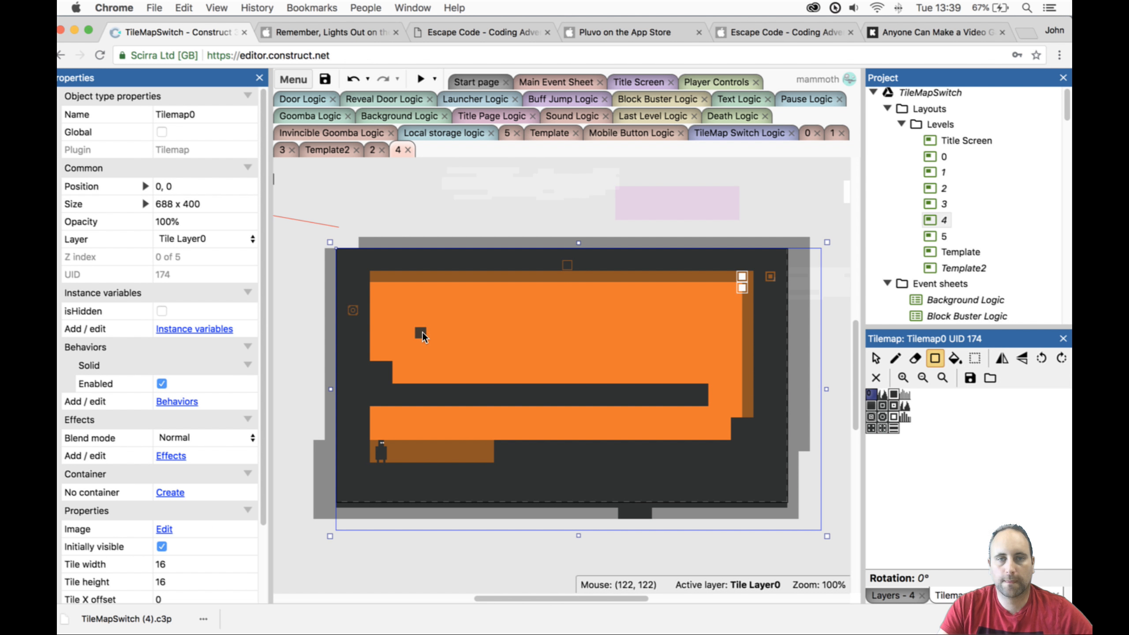
Paint a two-tile-high platform joined to the right wall with a step on it, and a one-tile-high platform above from the left wall.
{"action": "left_click_drag", "start_coordinate": [423, 332], "coordinate": [653, 342]}
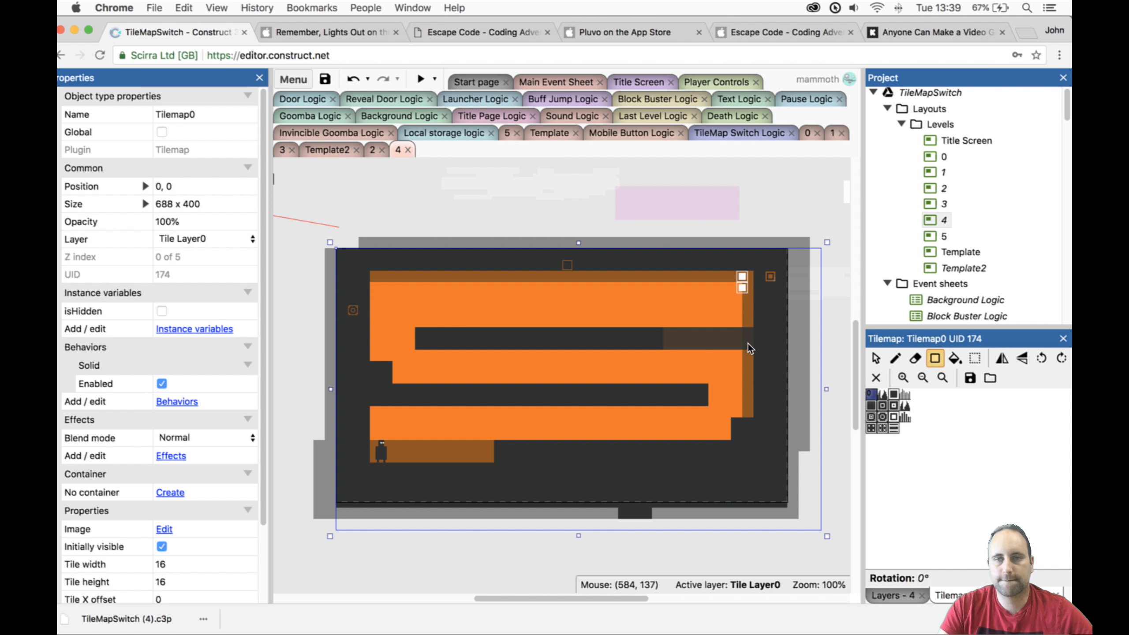
{"action": "left_click_drag", "start_coordinate": [748, 346], "coordinate": [748, 318]}
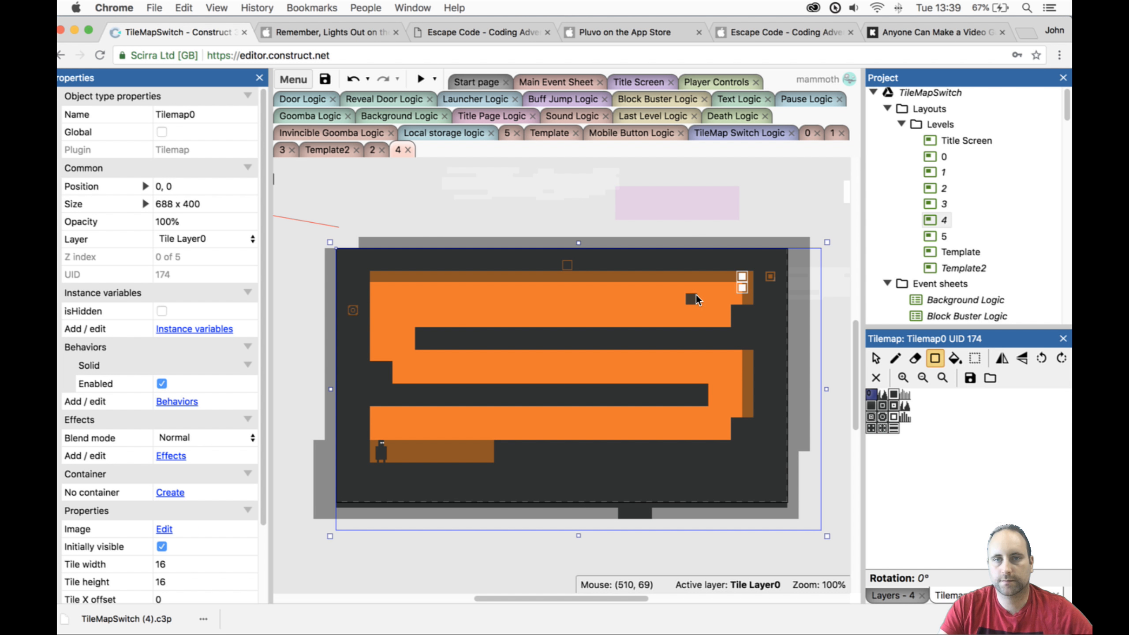
{"action": "left_click_drag", "start_coordinate": [687, 295], "coordinate": [375, 302]}
Move the door to 64, 48 at the left end of the top passage, then preview level 4 and close the preview.
{"action": "left_click", "coordinate": [876, 358]}
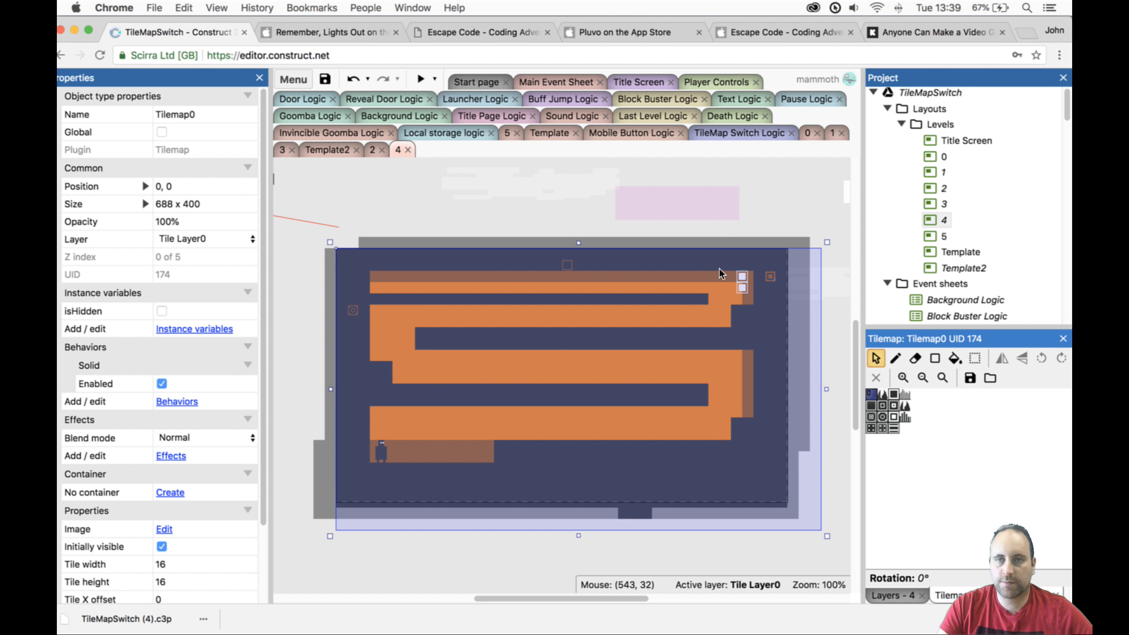
{"action": "left_click_drag", "start_coordinate": [736, 276], "coordinate": [380, 280]}
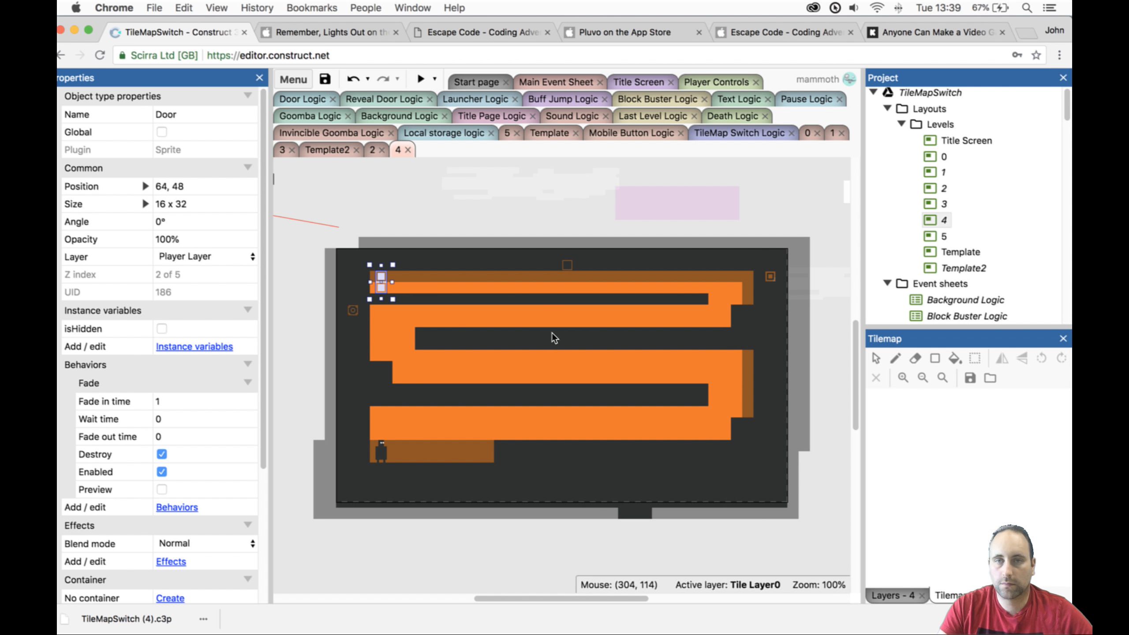
{"action": "left_click", "coordinate": [501, 404]}
{"action": "left_click", "coordinate": [421, 78]}
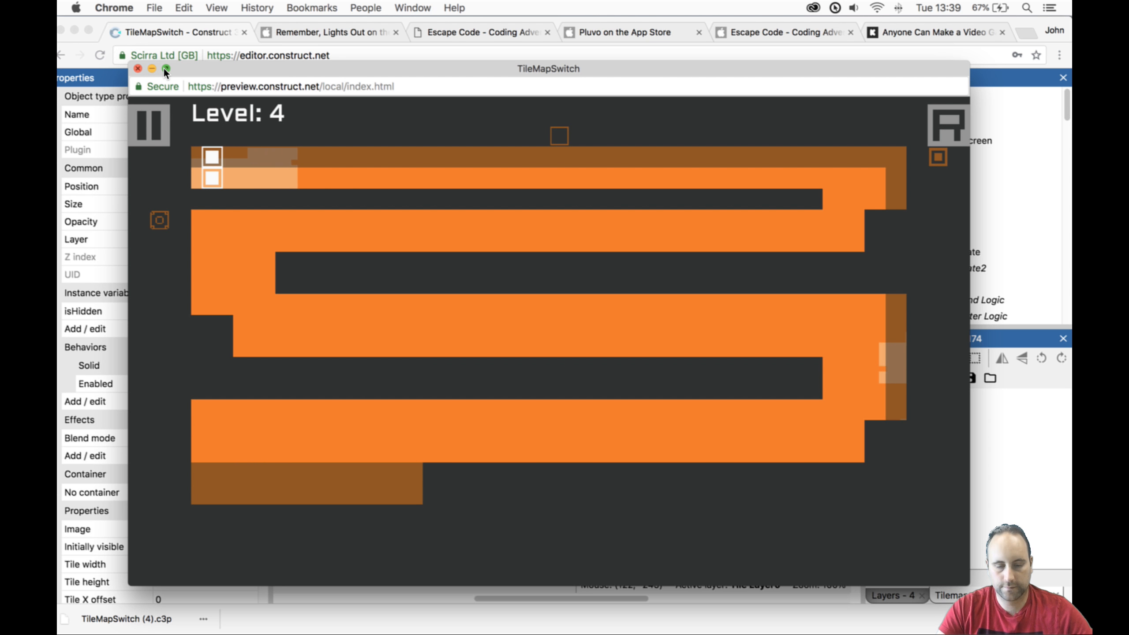
{"action": "left_click", "coordinate": [139, 68]}
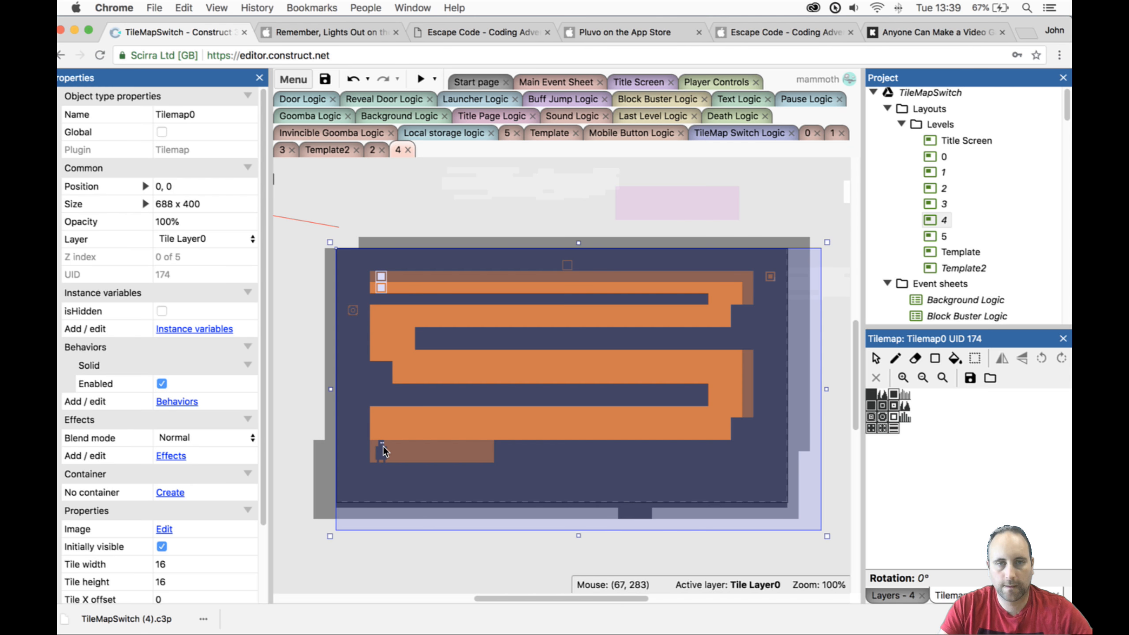
Move the player out of the recess to 96, 240 in the bottom passage of level 4.
{"action": "left_click", "coordinate": [382, 449]}
{"action": "left_click_drag", "start_coordinate": [383, 448], "coordinate": [405, 415]}
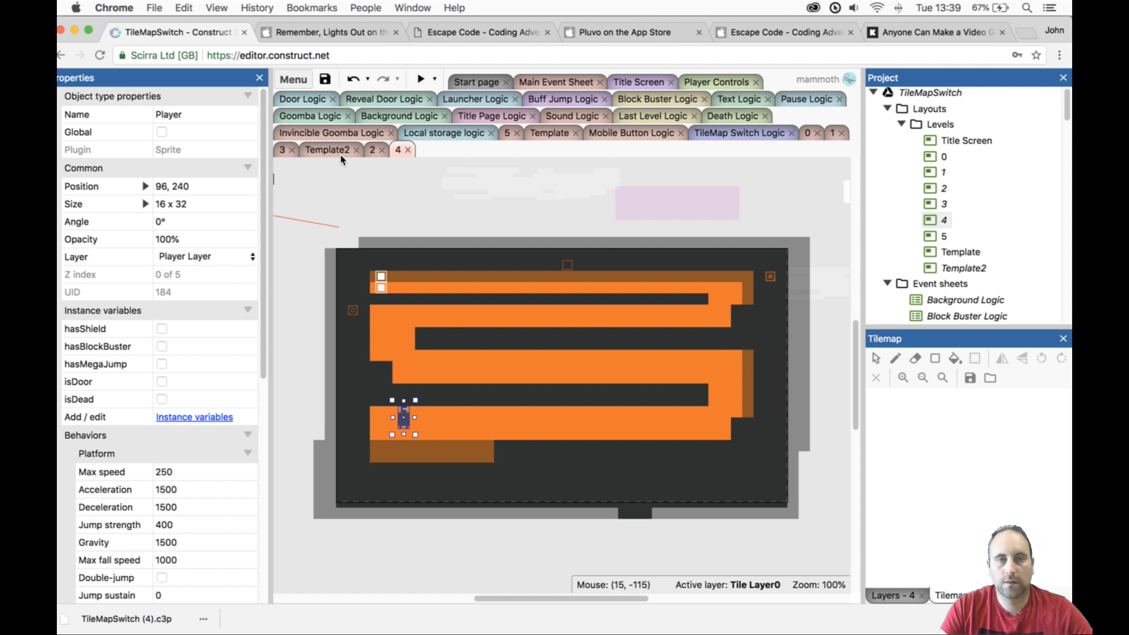
Preview level 4, play through the zigzag passages to the door, and close the preview.
{"action": "left_click", "coordinate": [420, 80]}
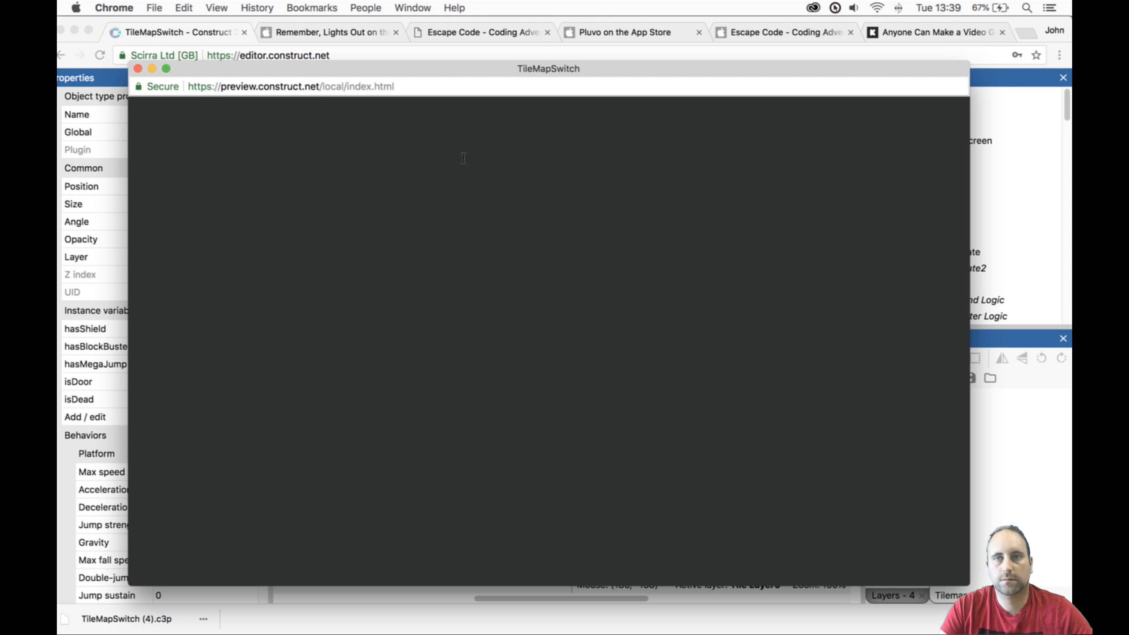
{"action": "key", "text": "Right"}
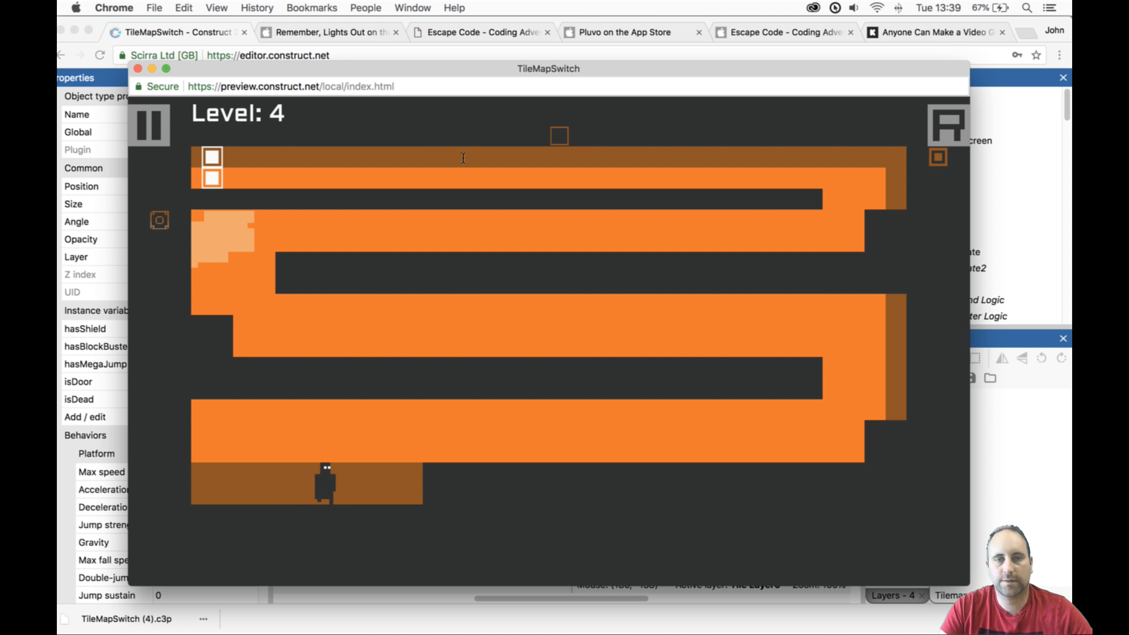
{"action": "key", "text": "Up"}
{"action": "key", "text": "Up"}
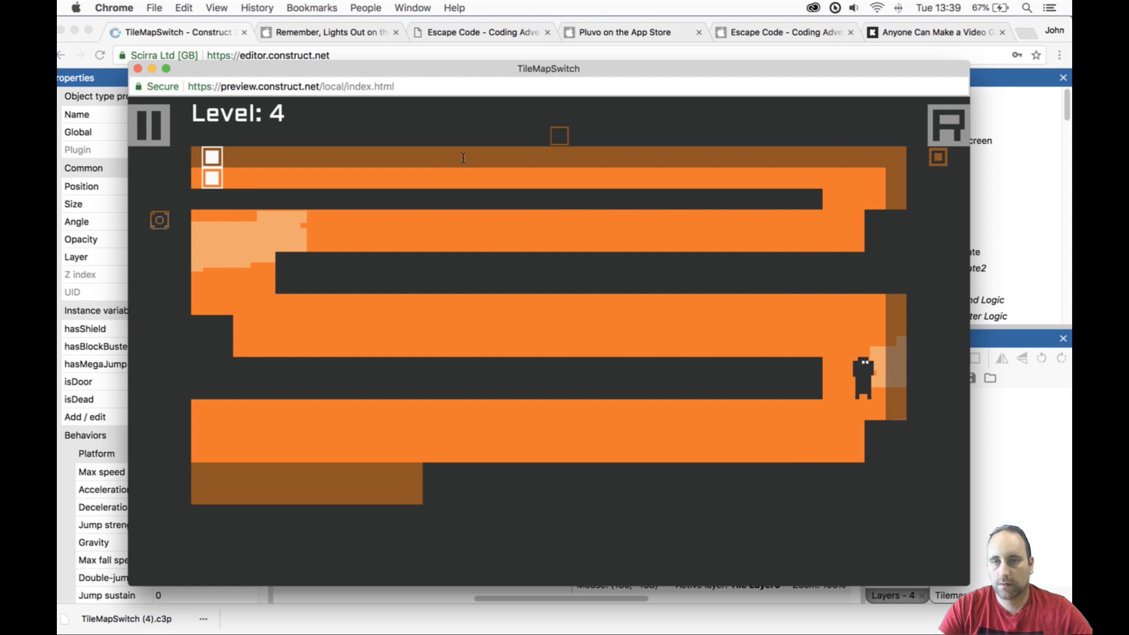
{"action": "key", "text": "Left"}
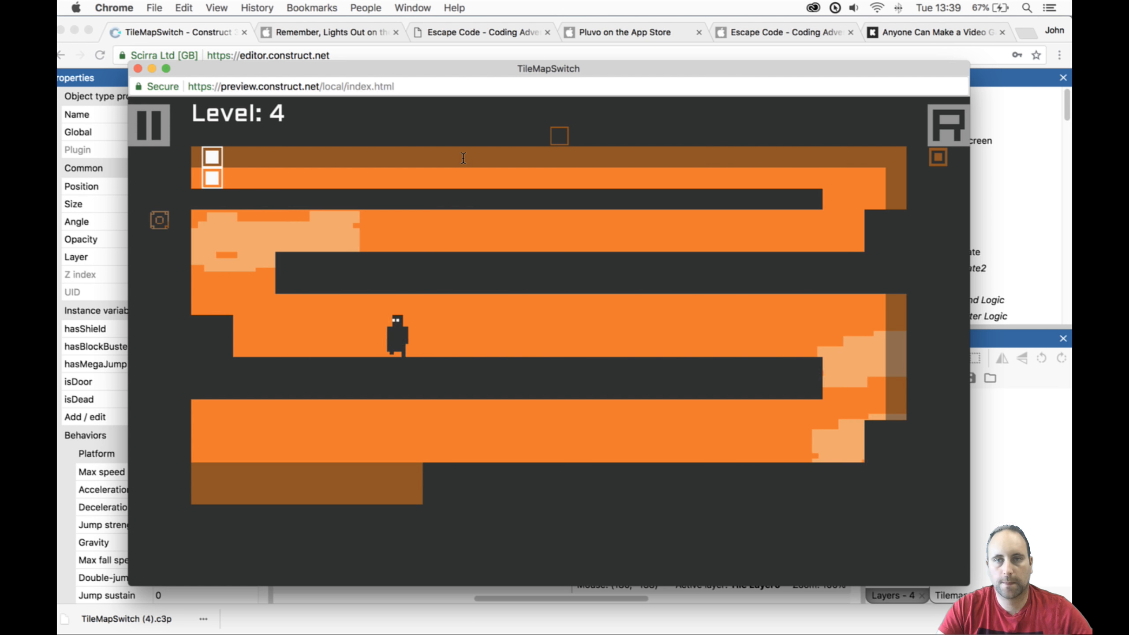
{"action": "key", "text": "Up"}
{"action": "key", "text": "Right"}
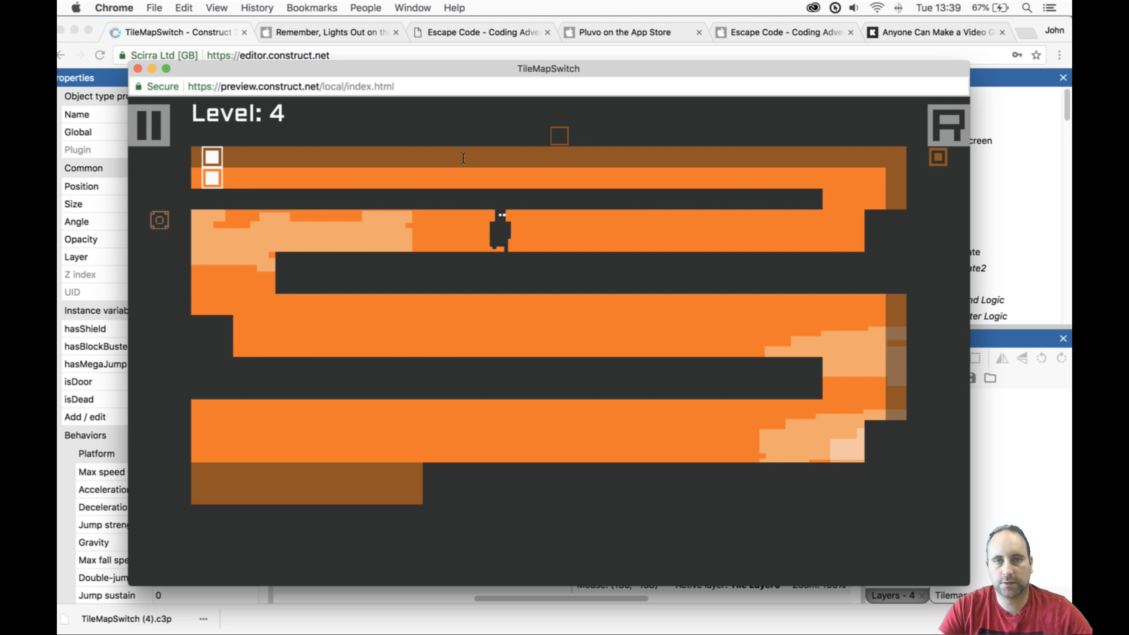
{"action": "key", "text": "Up"}
{"action": "key", "text": "Left"}
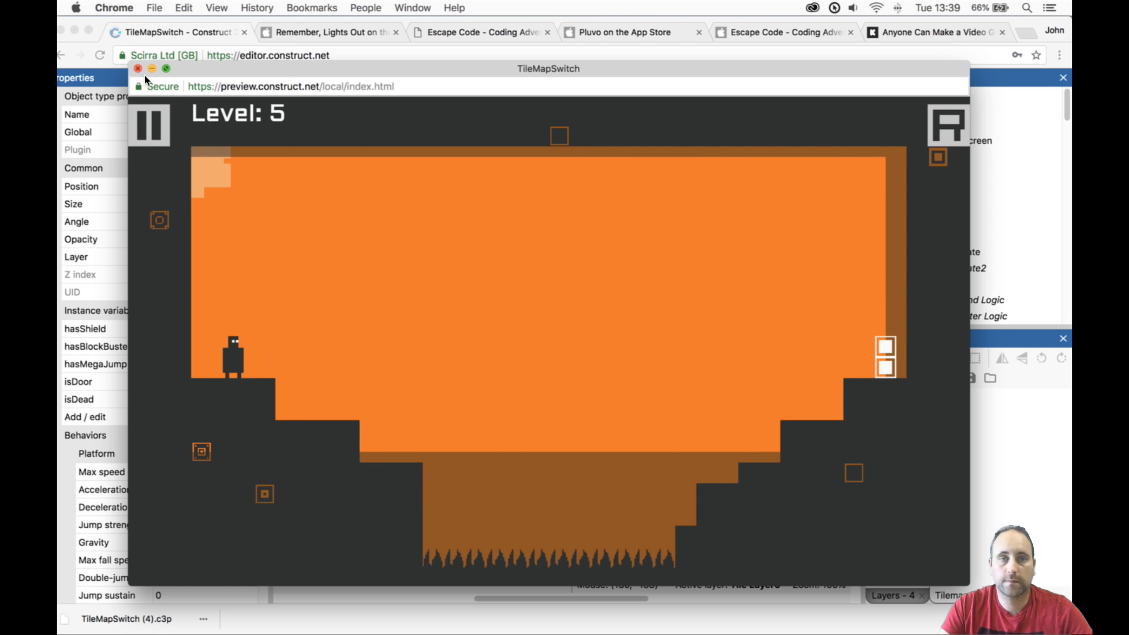
{"action": "left_click", "coordinate": [137, 69]}
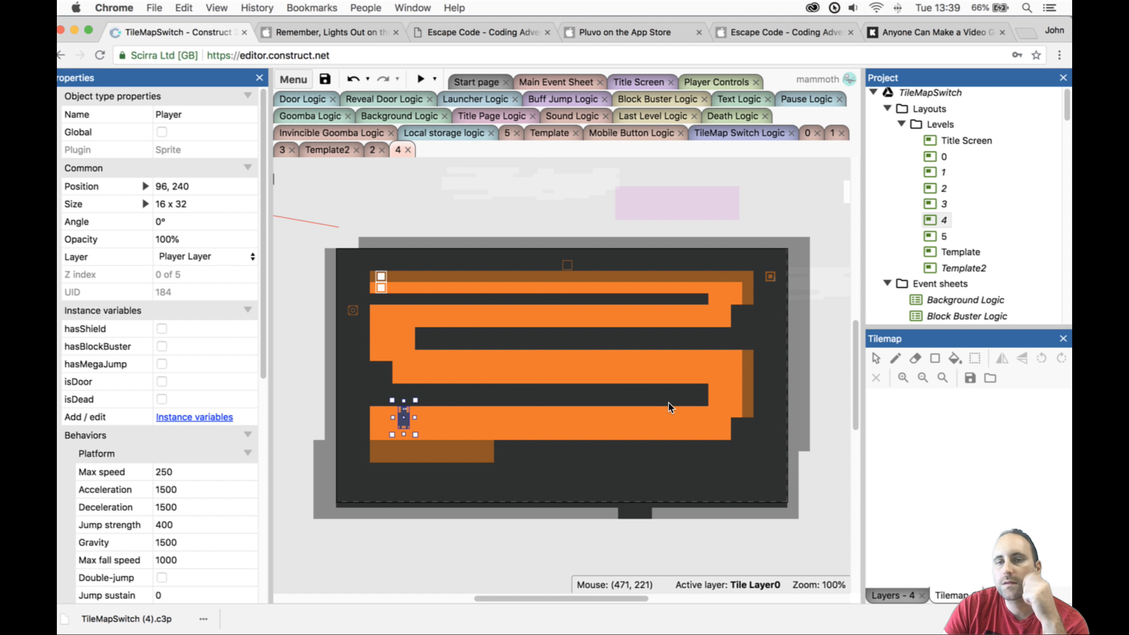
Fill solid Tilemap0 blocks across the passages: two each in the bottom and top ones, three in each of the two middle ones.
{"action": "left_click", "coordinate": [739, 474]}
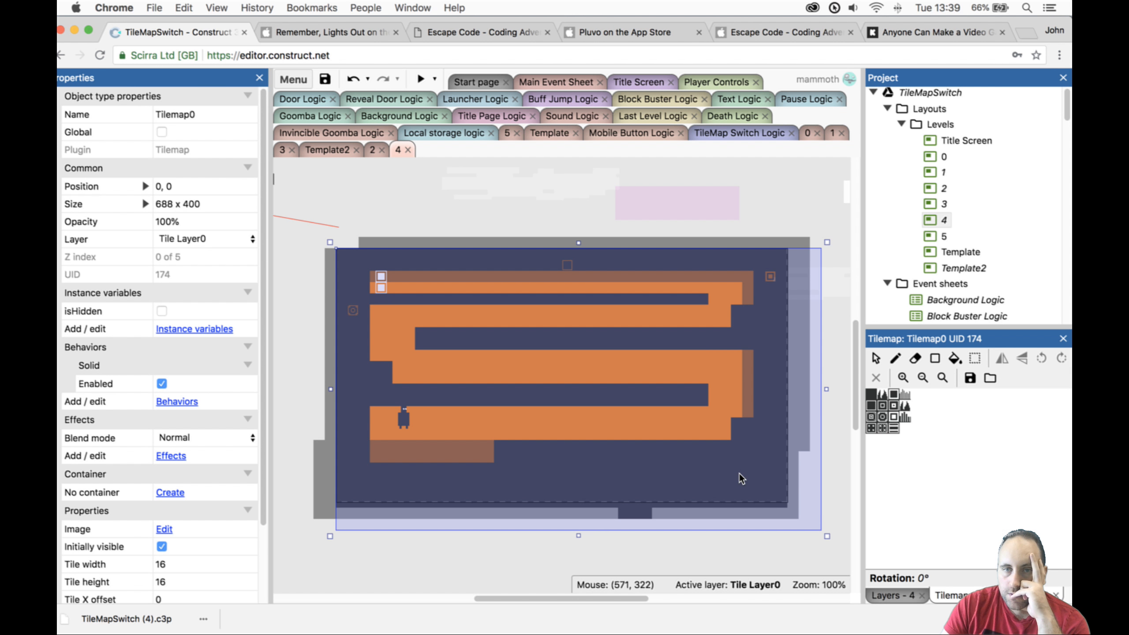
{"action": "left_click", "coordinate": [870, 395]}
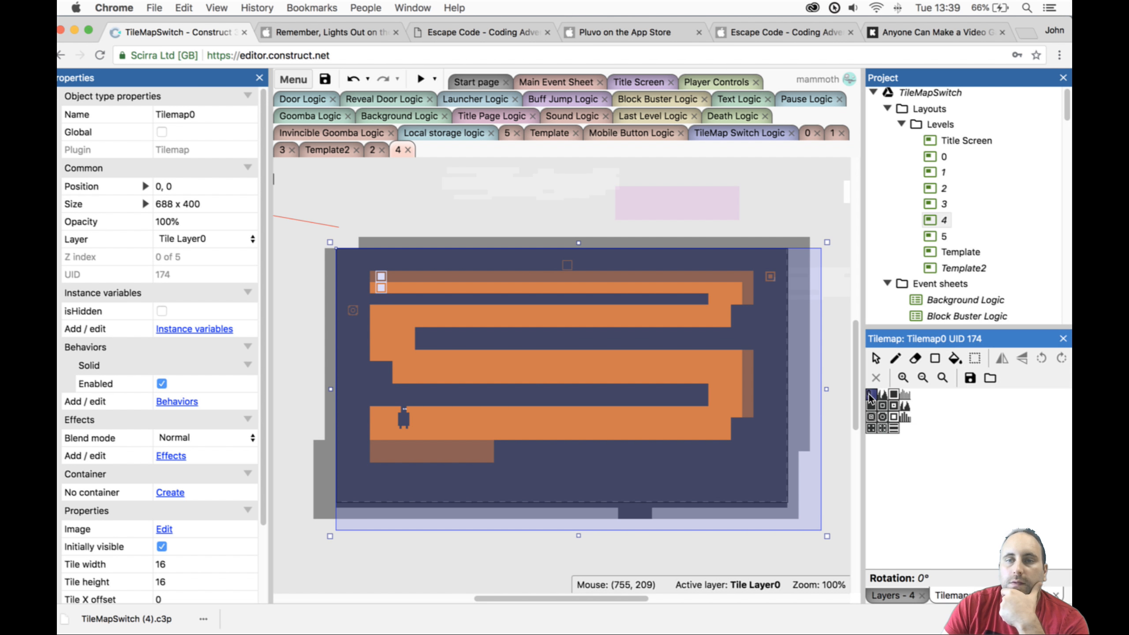
{"action": "left_click", "coordinate": [935, 358]}
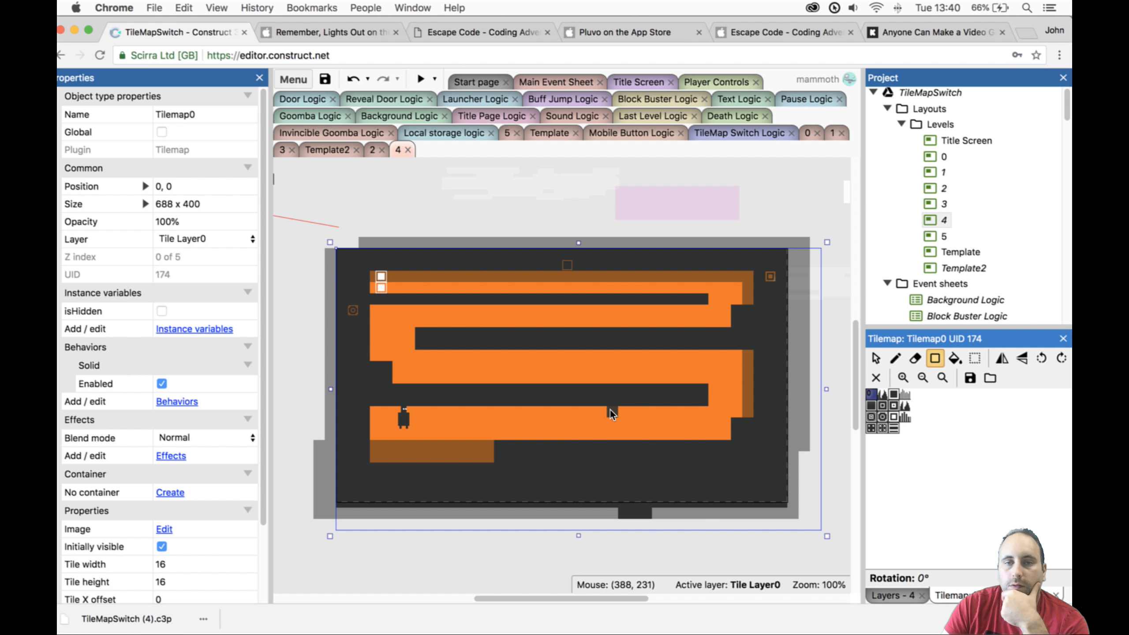
{"action": "left_click_drag", "start_coordinate": [586, 410], "coordinate": [605, 437]}
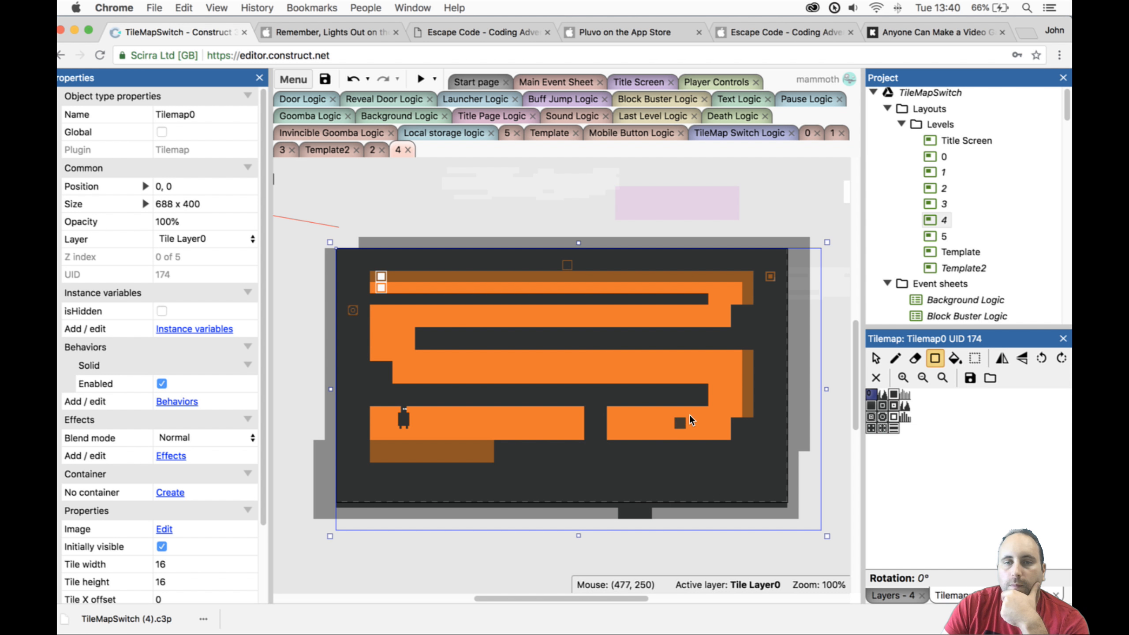
{"action": "left_click_drag", "start_coordinate": [688, 432], "coordinate": [687, 432]}
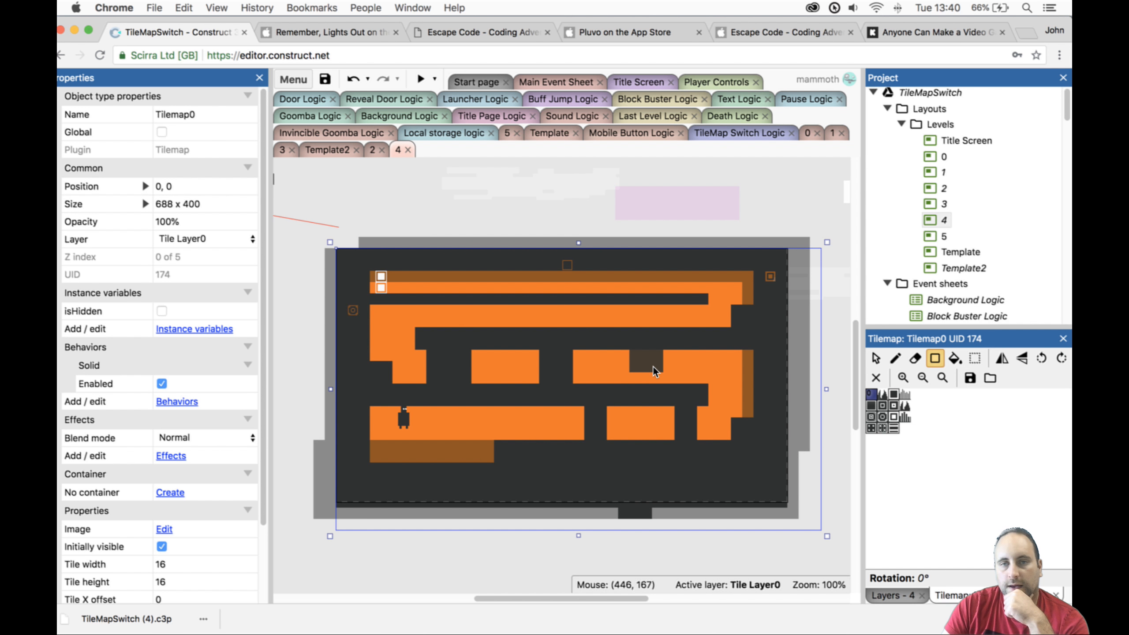
{"action": "left_click_drag", "start_coordinate": [653, 368], "coordinate": [650, 373]}
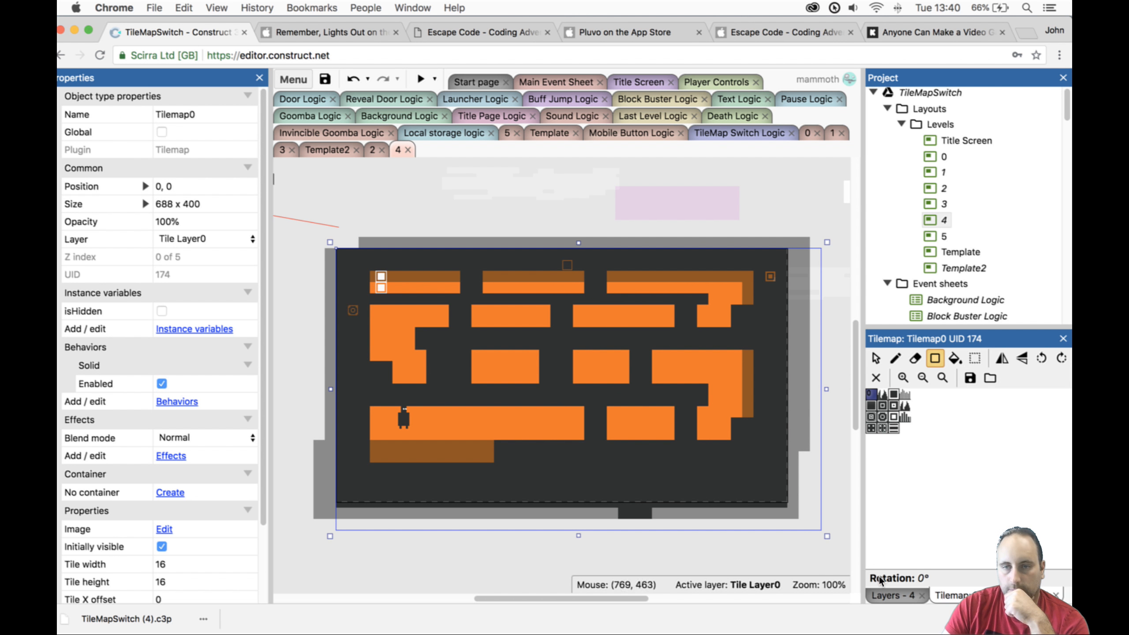
Lock Tile Layer0, unlock Tile Layer 1, and select Tilemap1 for tile editing.
{"action": "left_click", "coordinate": [884, 594]}
{"action": "left_click", "coordinate": [898, 404]}
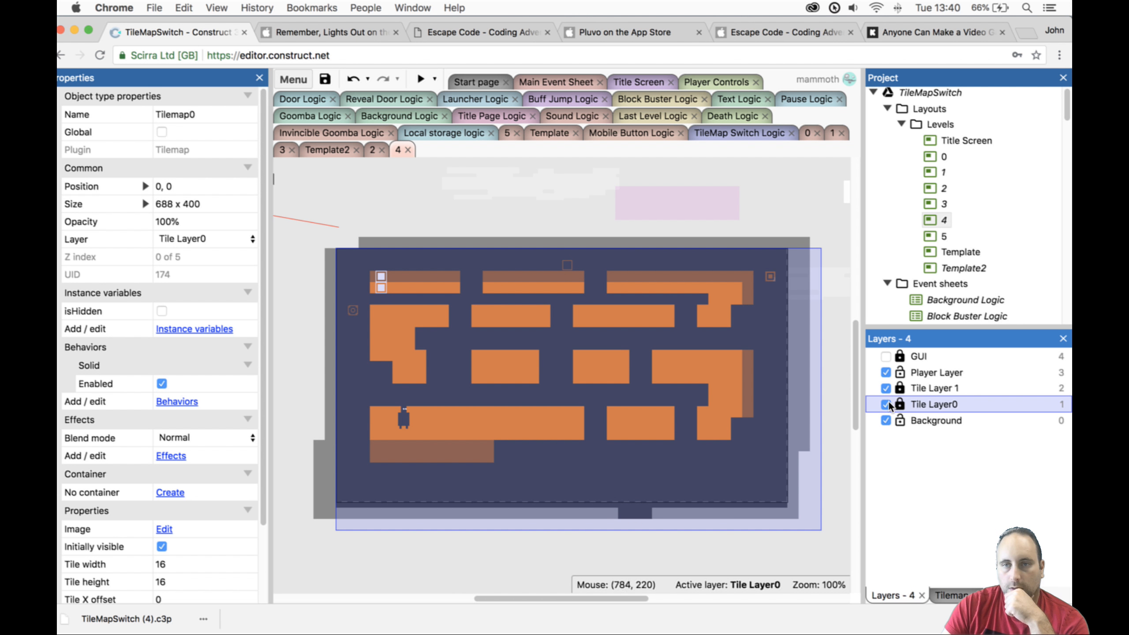
{"action": "left_click", "coordinate": [894, 391]}
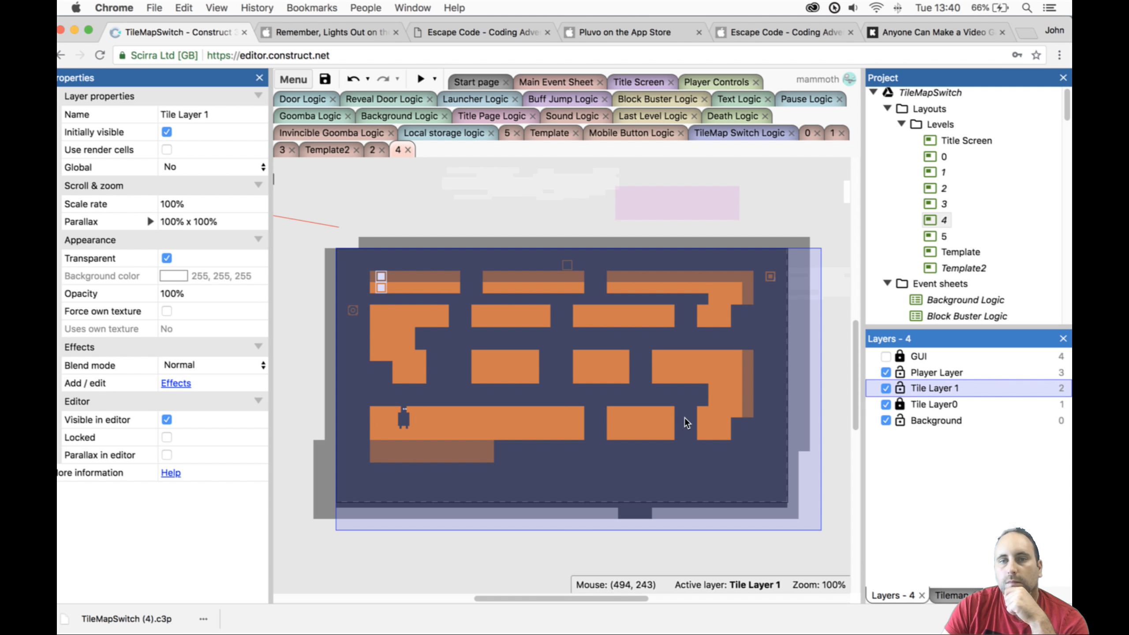
{"action": "left_click", "coordinate": [699, 422]}
{"action": "left_click", "coordinate": [840, 538]}
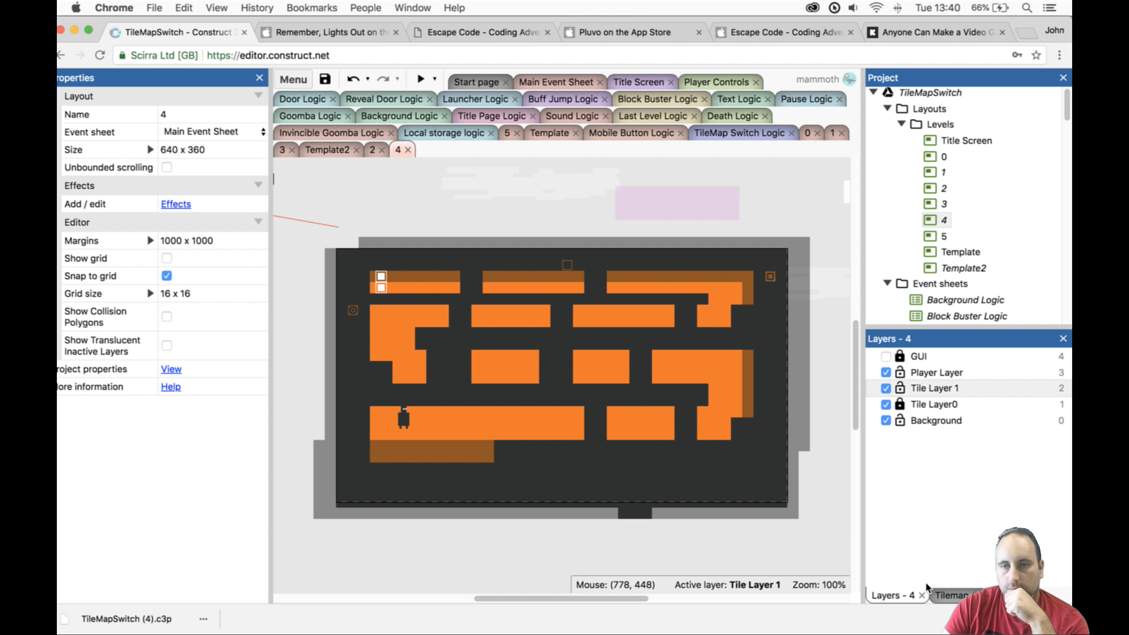
{"action": "left_click", "coordinate": [763, 485]}
{"action": "left_click", "coordinate": [956, 594]}
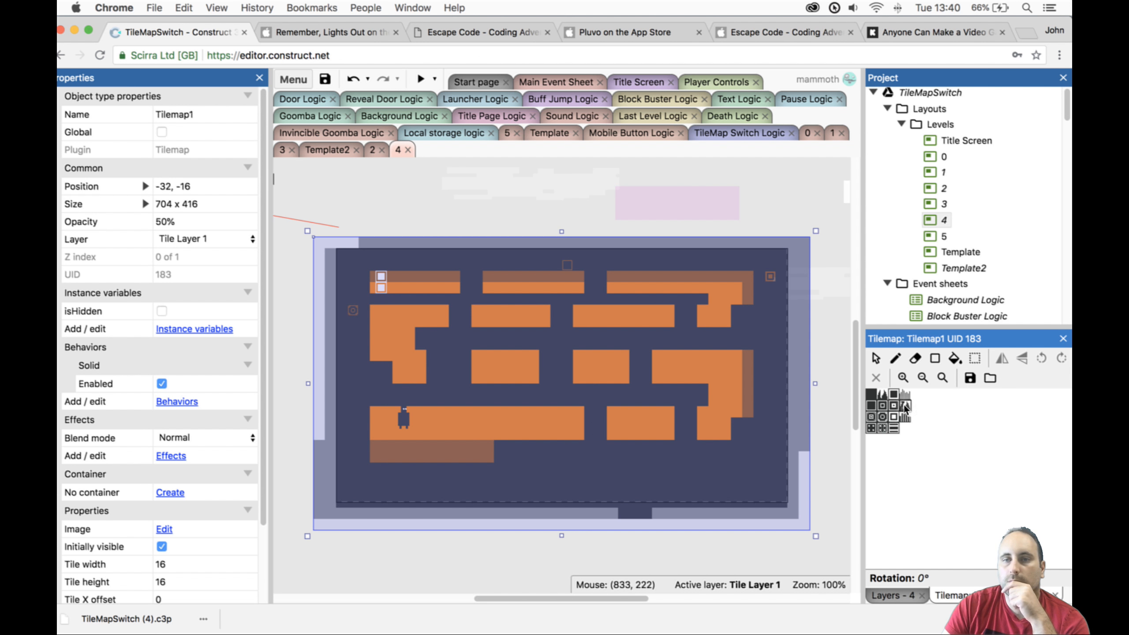
Fill solid Tilemap1 blocks across the open stretches of the lower three passages: two in the bottom one and three in each middle one.
{"action": "left_click", "coordinate": [871, 395]}
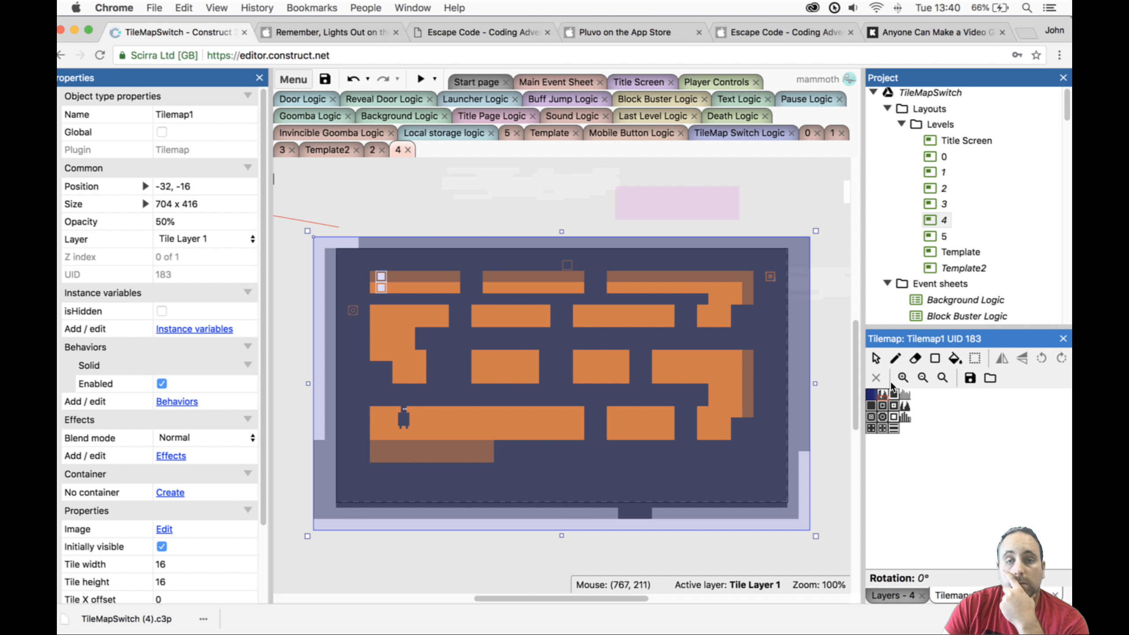
{"action": "left_click", "coordinate": [935, 358]}
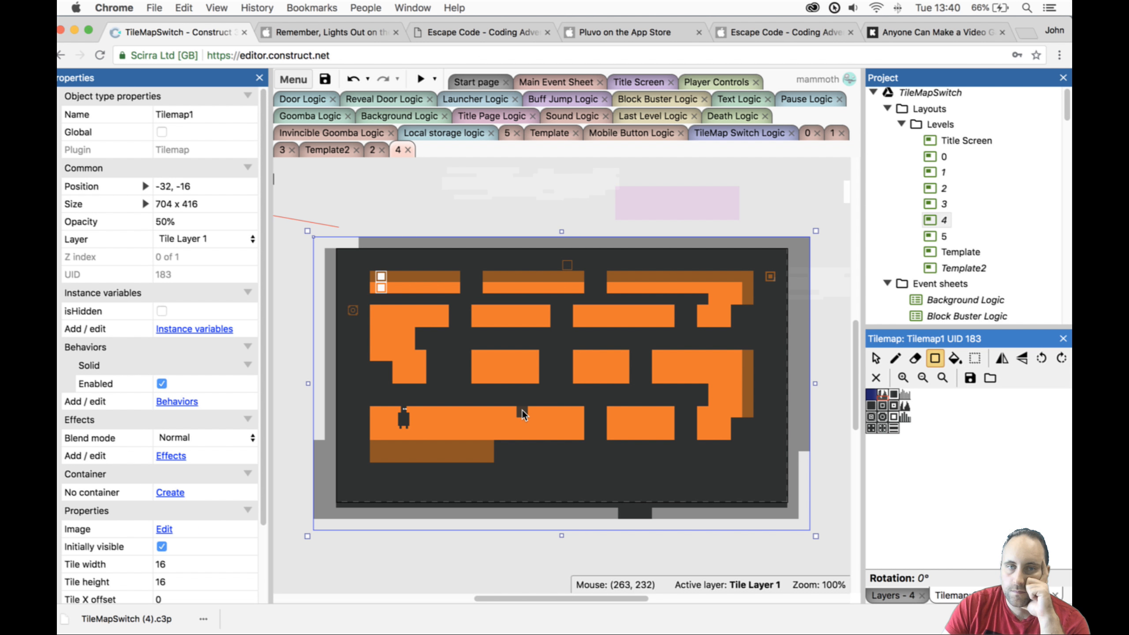
{"action": "left_click_drag", "start_coordinate": [522, 410], "coordinate": [547, 435]}
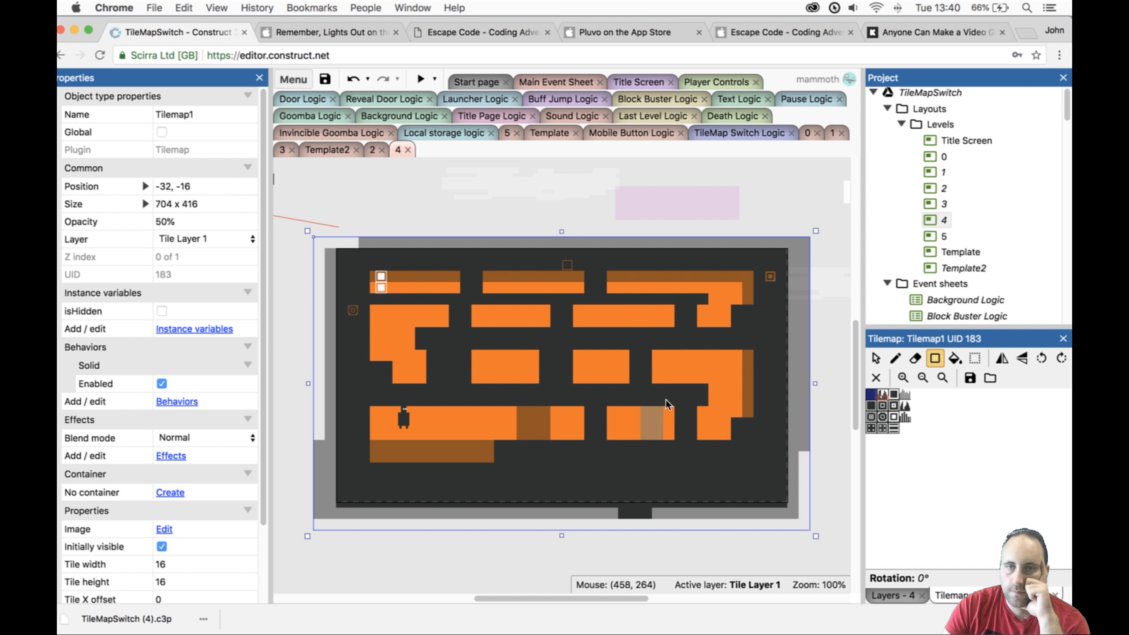
{"action": "left_click_drag", "start_coordinate": [665, 400], "coordinate": [665, 400]}
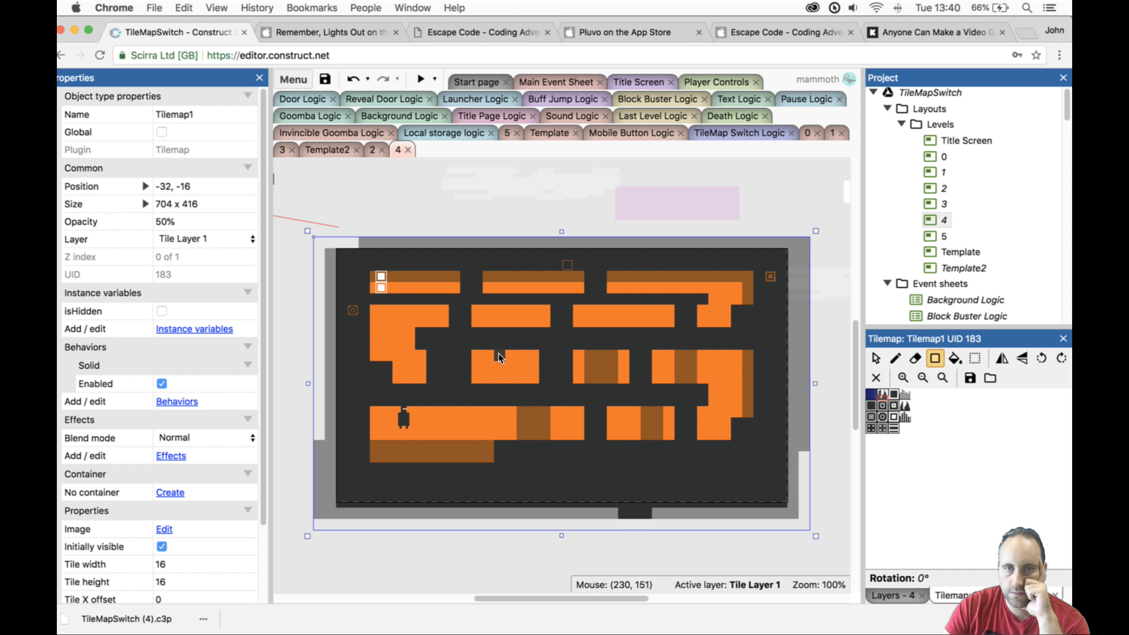
{"action": "left_click_drag", "start_coordinate": [516, 374], "coordinate": [517, 374]}
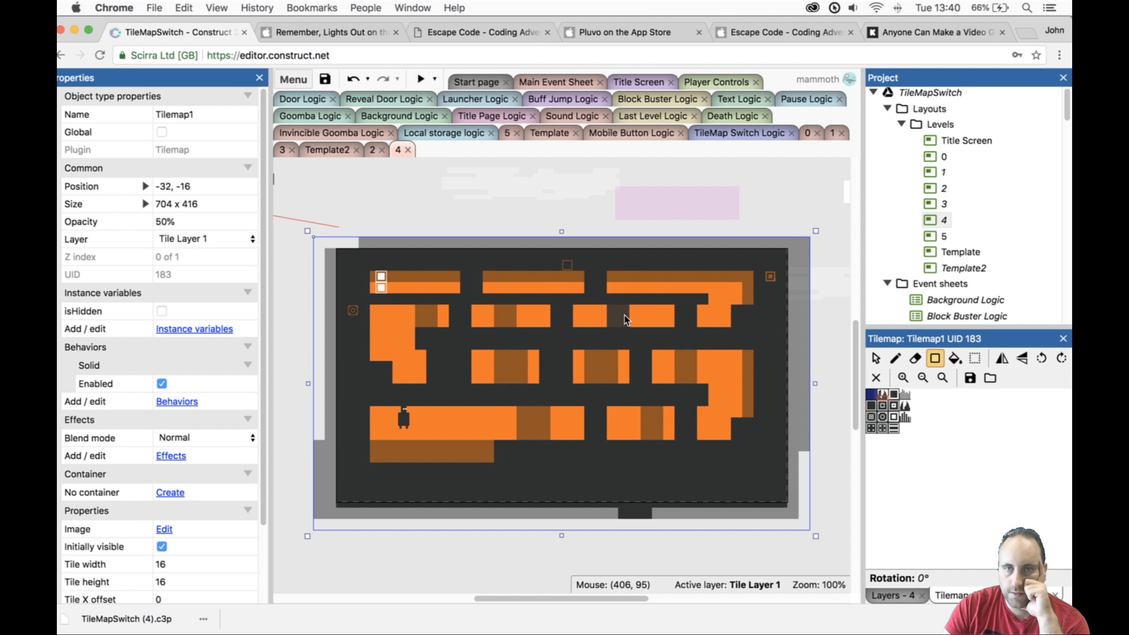
Erase Tilemap1's tiles along the top passage, and fill two three-tile-wide Tilemap1 blocks across its middle and right sections.
{"action": "left_click", "coordinate": [914, 360]}
{"action": "left_click_drag", "start_coordinate": [745, 277], "coordinate": [694, 282]}
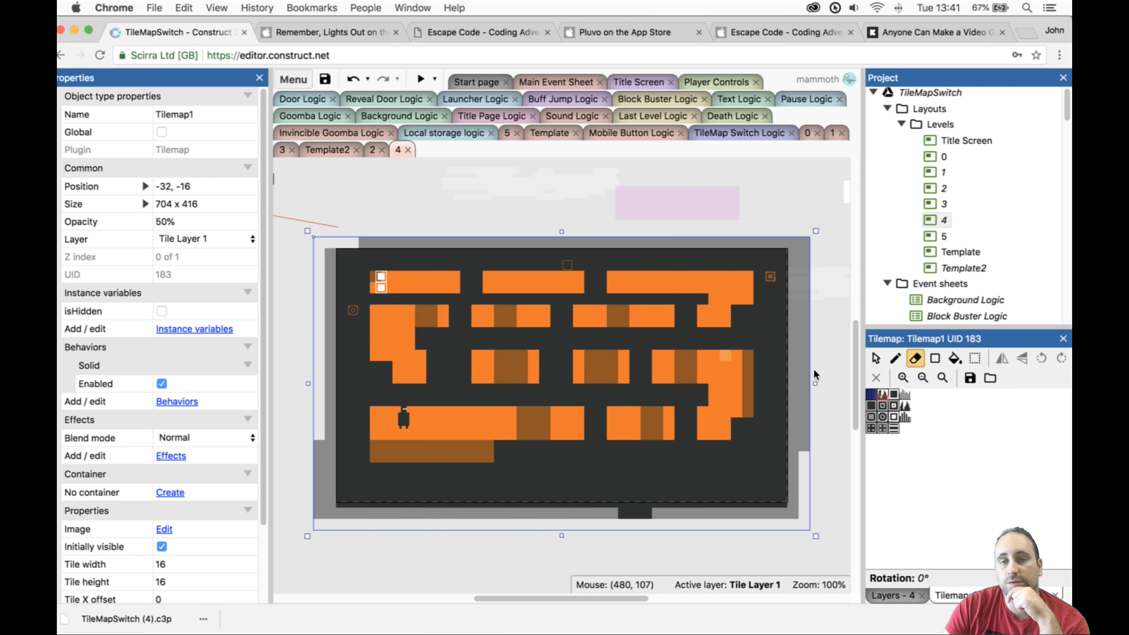
{"action": "left_click", "coordinate": [934, 358]}
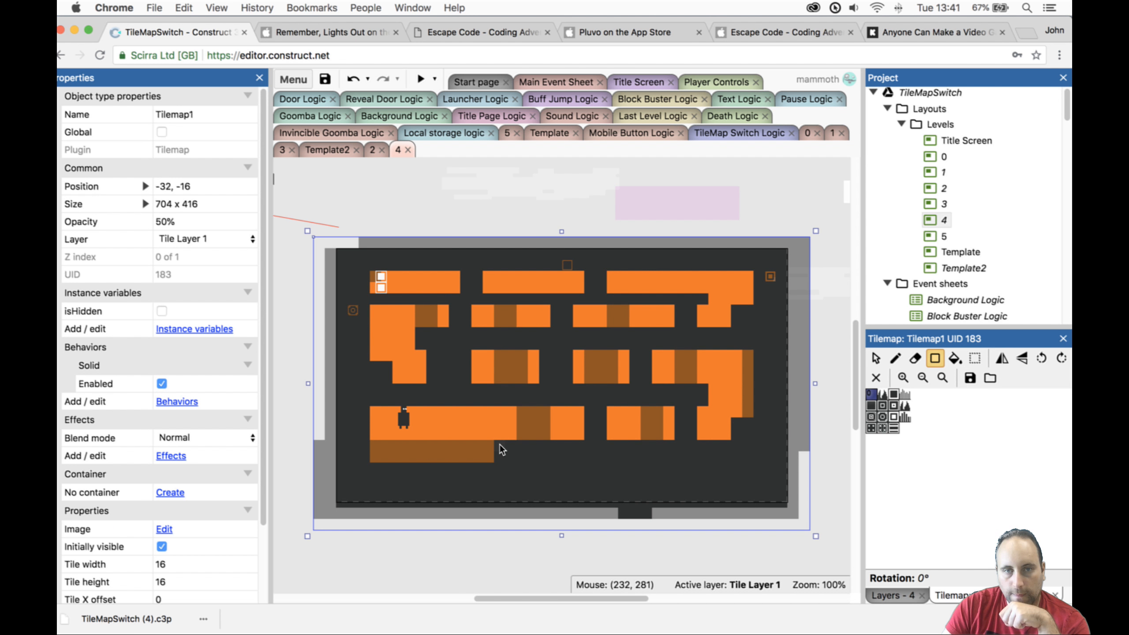
{"action": "left_click_drag", "start_coordinate": [797, 466], "coordinate": [796, 465]}
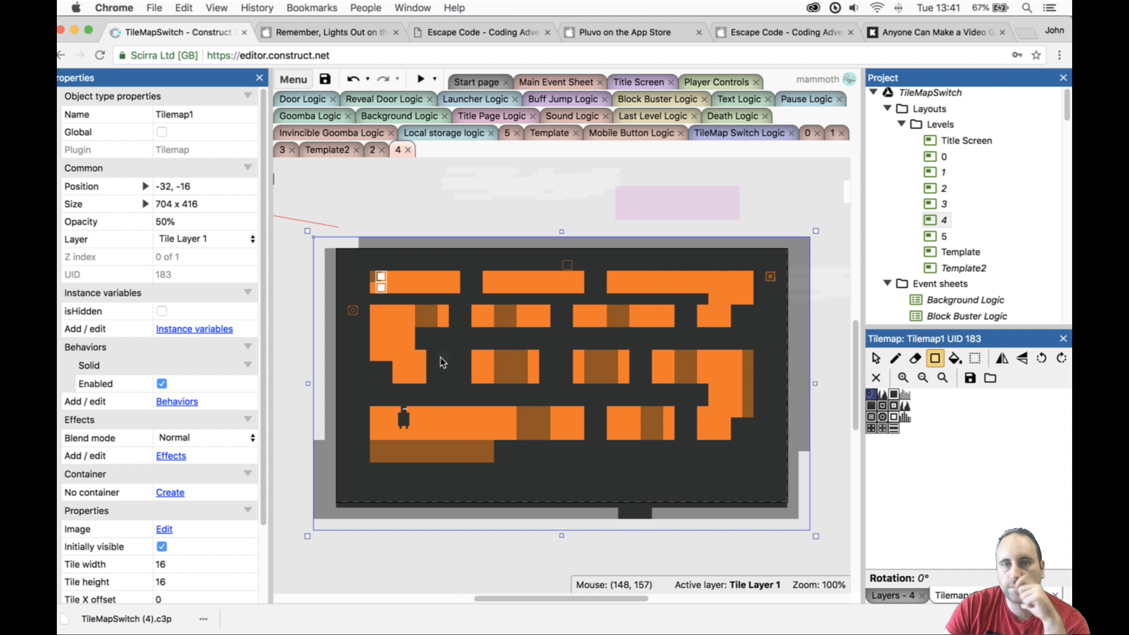
{"action": "left_click_drag", "start_coordinate": [371, 295], "coordinate": [702, 300]}
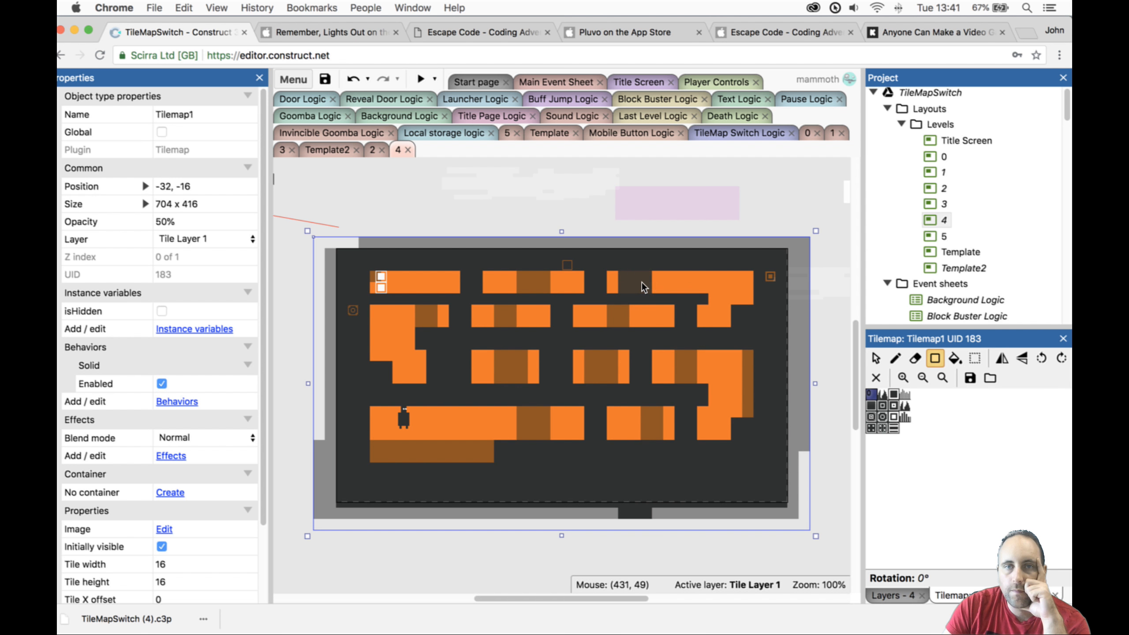
Preview level 4 and run the player right along the bottom passage, switching tilemaps to get past the blocks.
{"action": "left_click", "coordinate": [417, 76]}
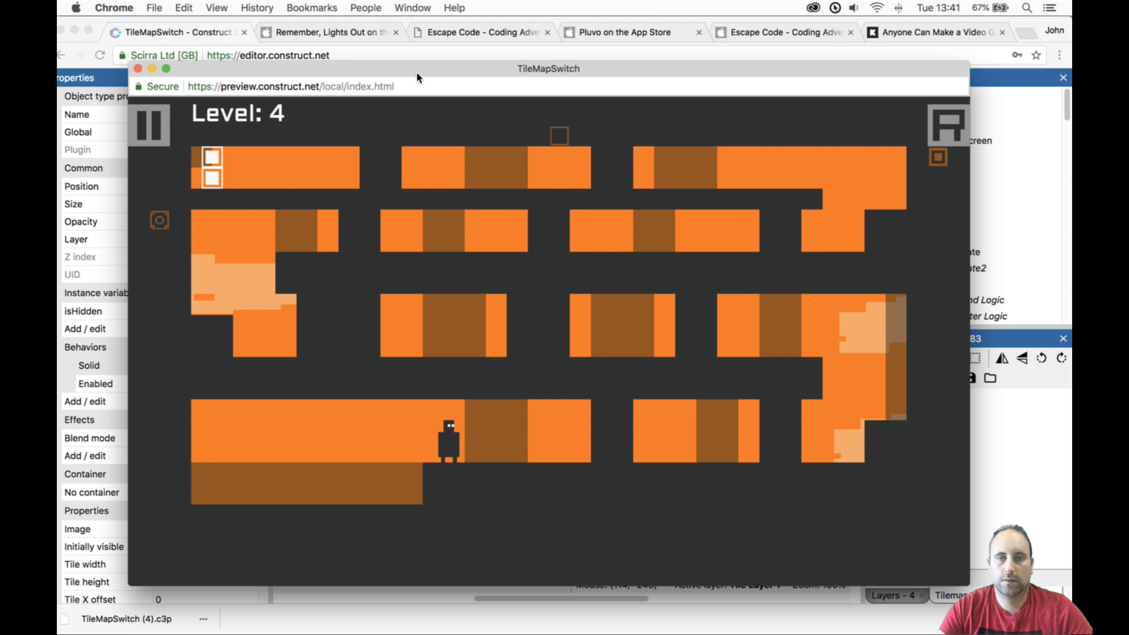
{"action": "key", "text": "Right"}
{"action": "key", "text": "Left"}
{"action": "key", "text": "Right"}
{"action": "key", "text": "space"}
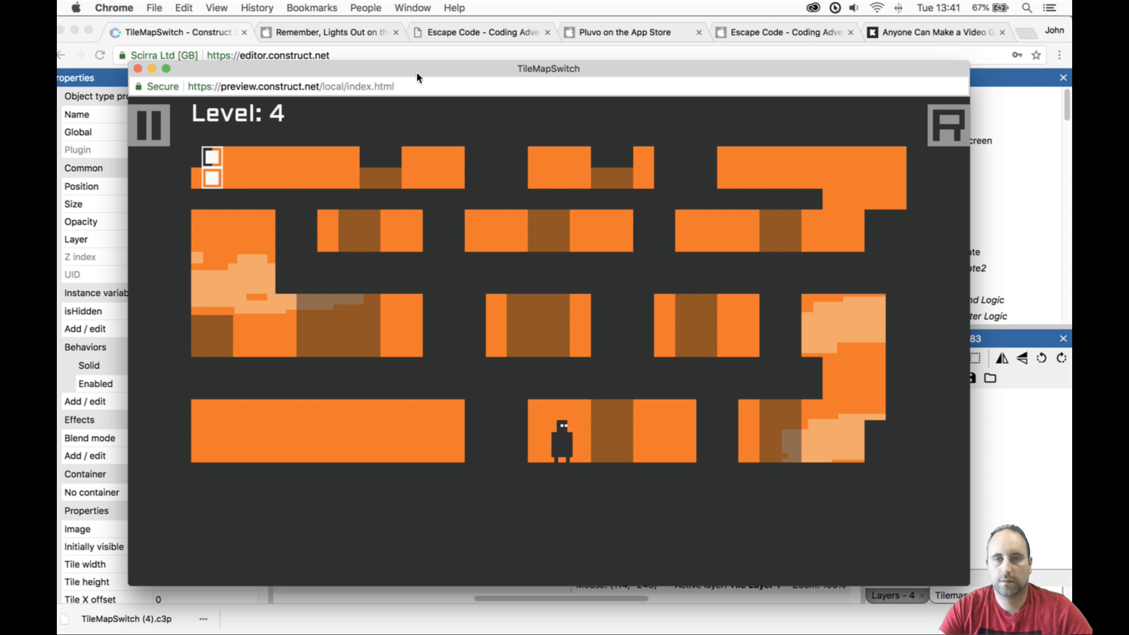
{"action": "key", "text": "Right"}
{"action": "key", "text": "Left"}
{"action": "key", "text": "space"}
{"action": "key", "text": "Right"}
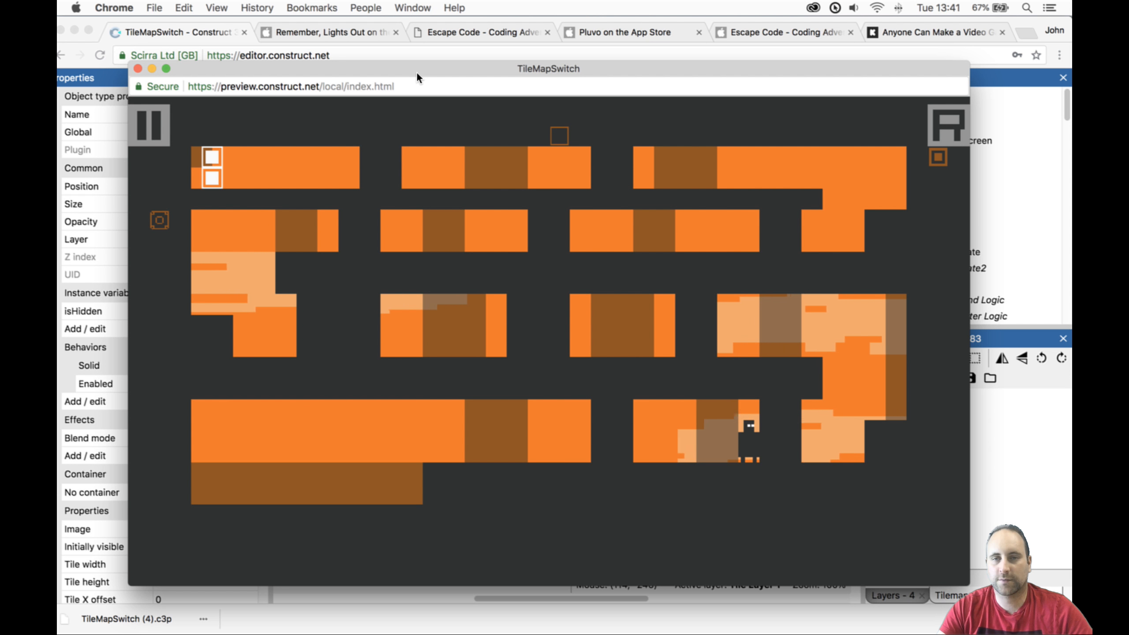
{"action": "key", "text": "space"}
{"action": "key", "text": "Right"}
Climb to the passage above the bottom one and run the player left to its end, switching tilemaps past the blocks.
{"action": "key", "text": "Up"}
{"action": "key", "text": "Left"}
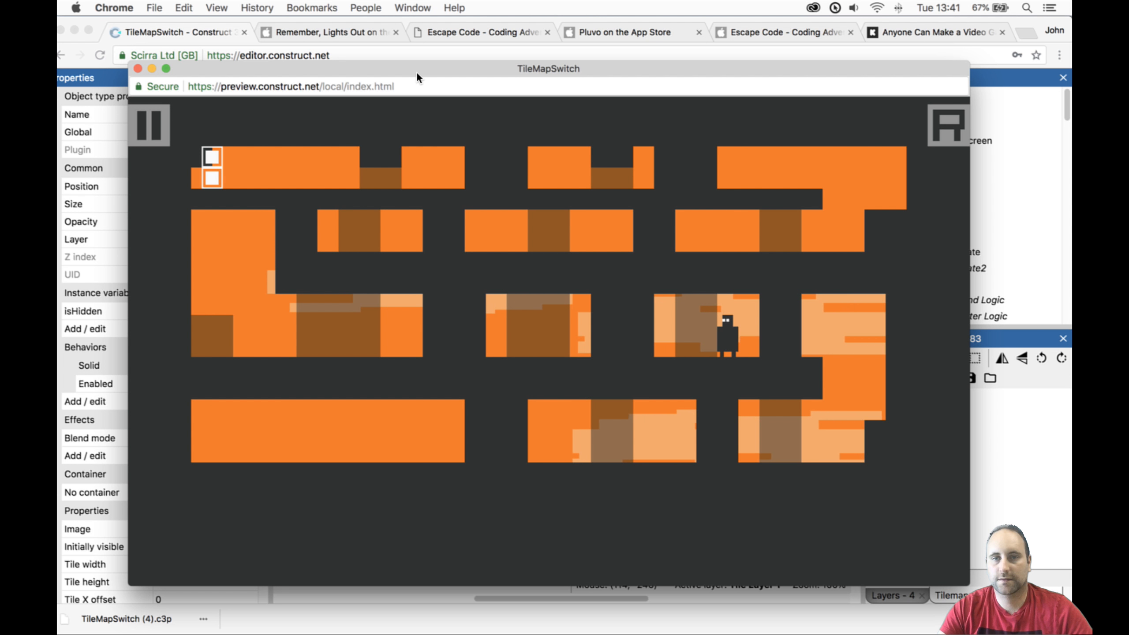
{"action": "key", "text": "Left"}
{"action": "key", "text": "Left"}
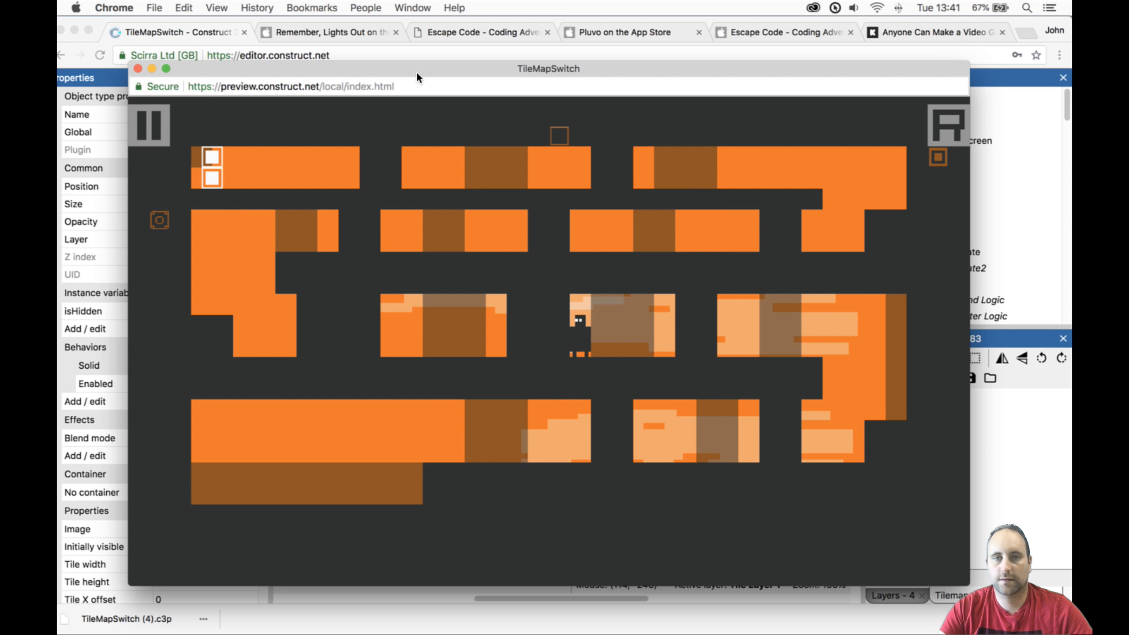
{"action": "key", "text": "Left"}
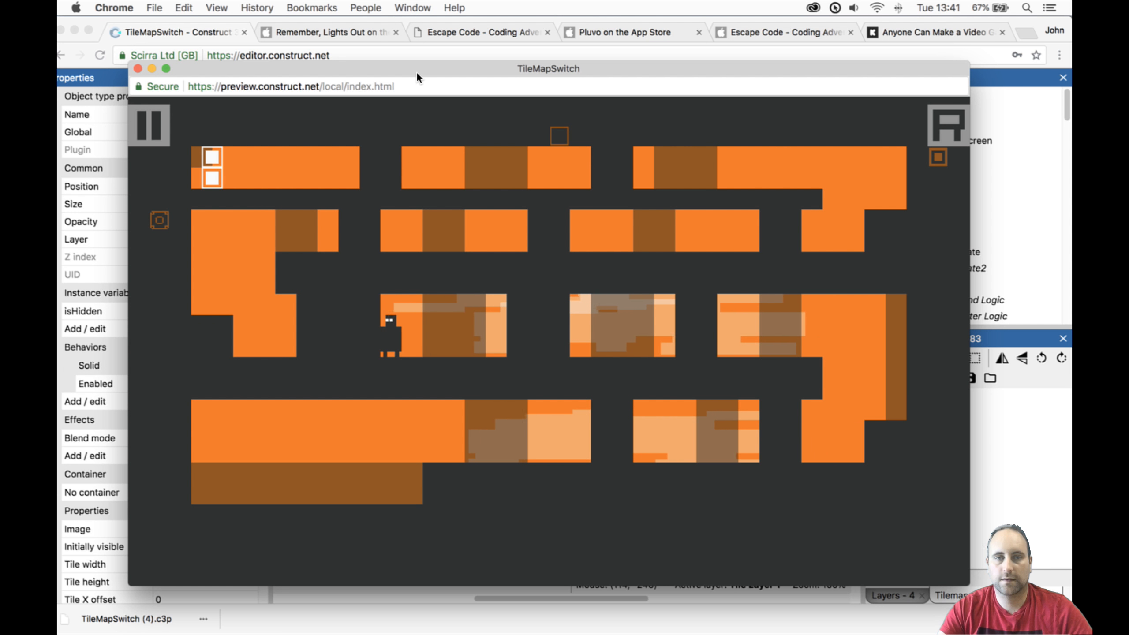
{"action": "key", "text": "Right"}
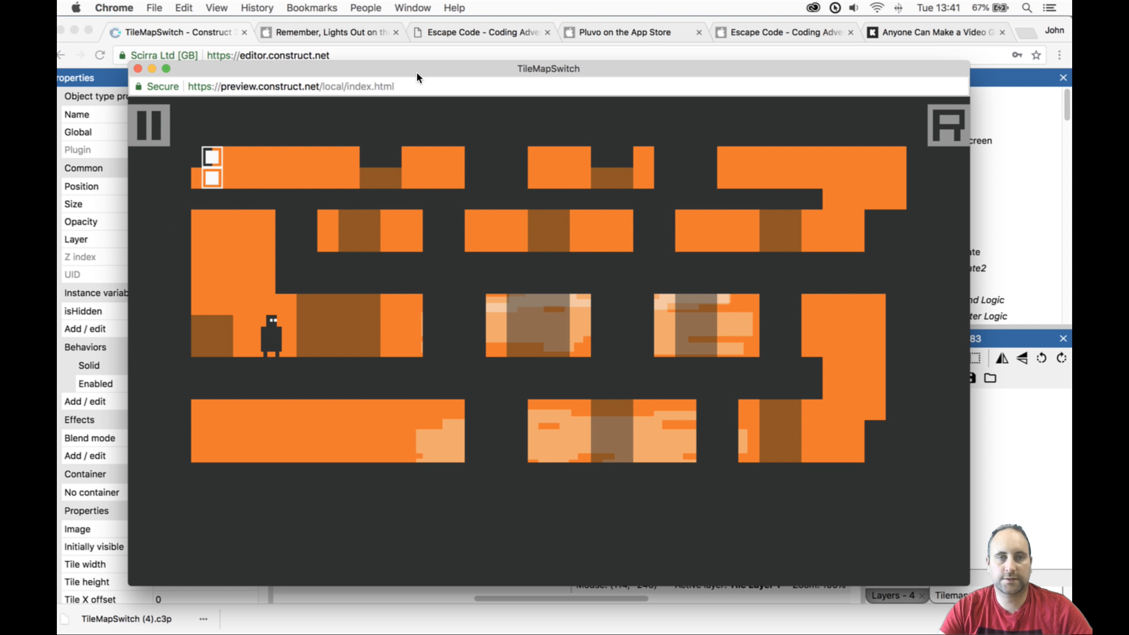
Climb to the second passage from the top and run the player right along it, switching tilemaps past the blocks.
{"action": "key", "text": "space"}
{"action": "key", "text": "Left"}
{"action": "key", "text": "Up"}
{"action": "key", "text": "Right"}
{"action": "key", "text": "Up"}
{"action": "key", "text": "Right"}
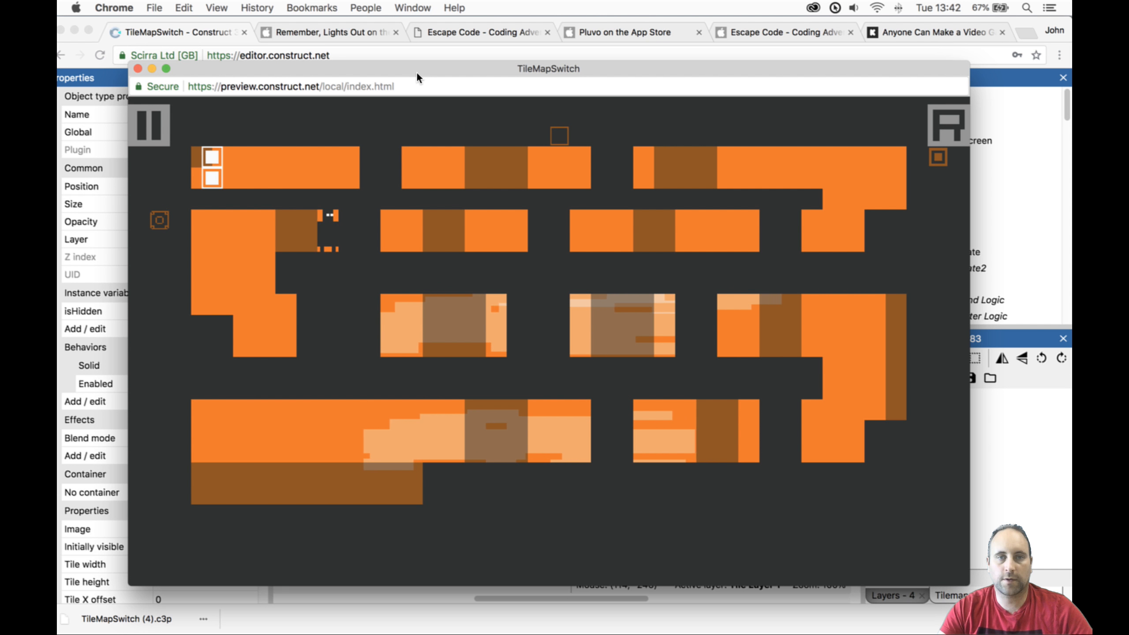
{"action": "key", "text": "space"}
{"action": "key", "text": "Right"}
{"action": "key", "text": "space"}
{"action": "key", "text": "Right"}
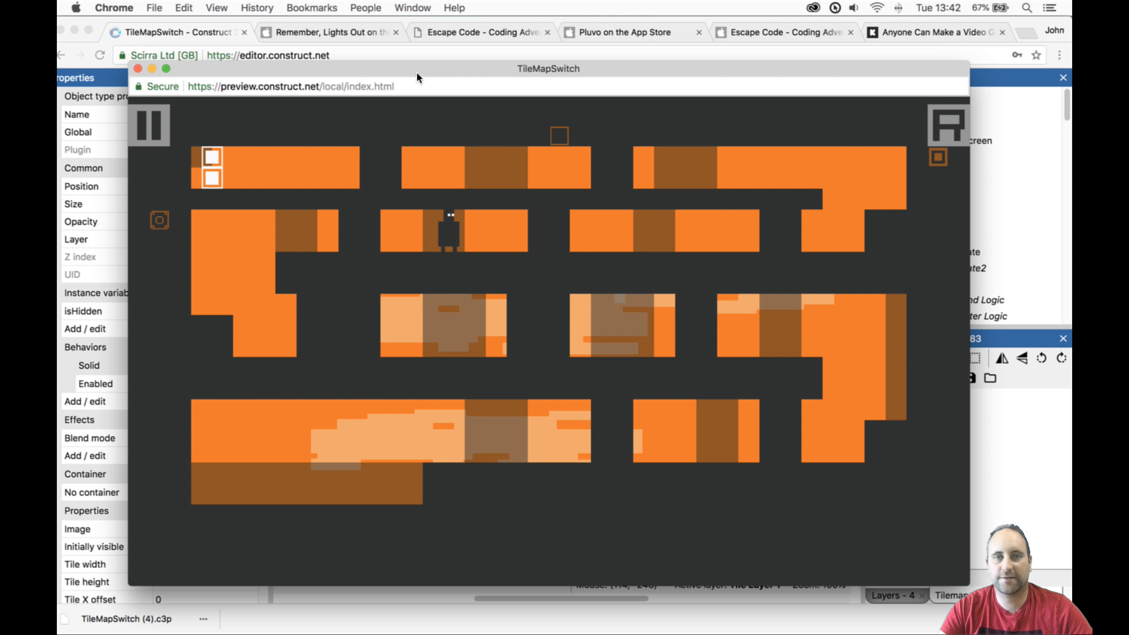
{"action": "key", "text": "Right"}
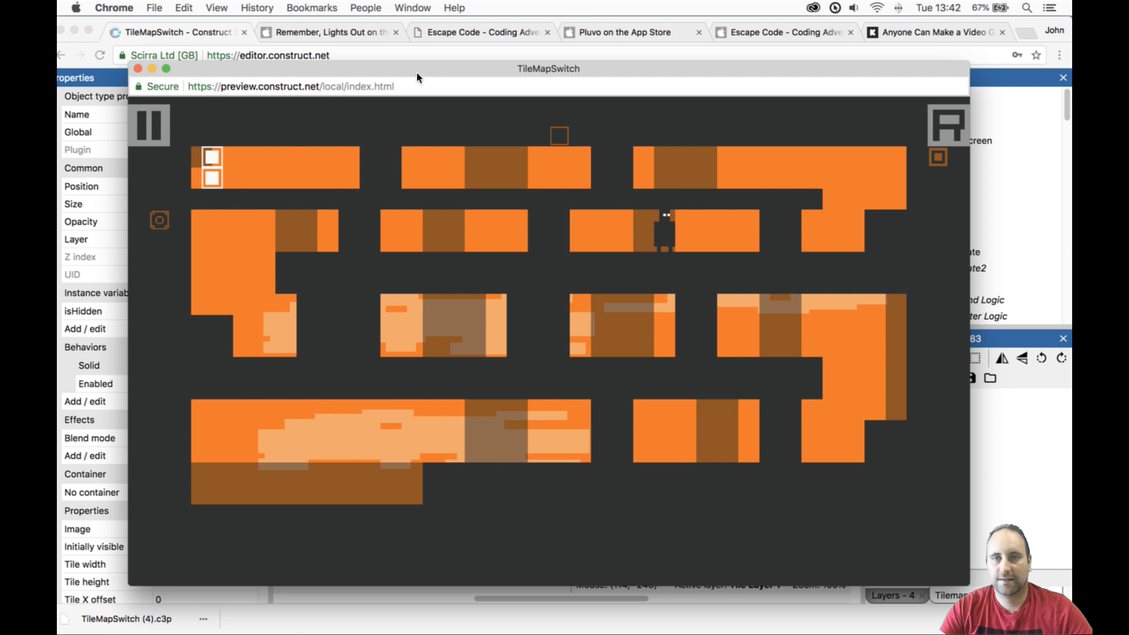
{"action": "key", "text": "Up"}
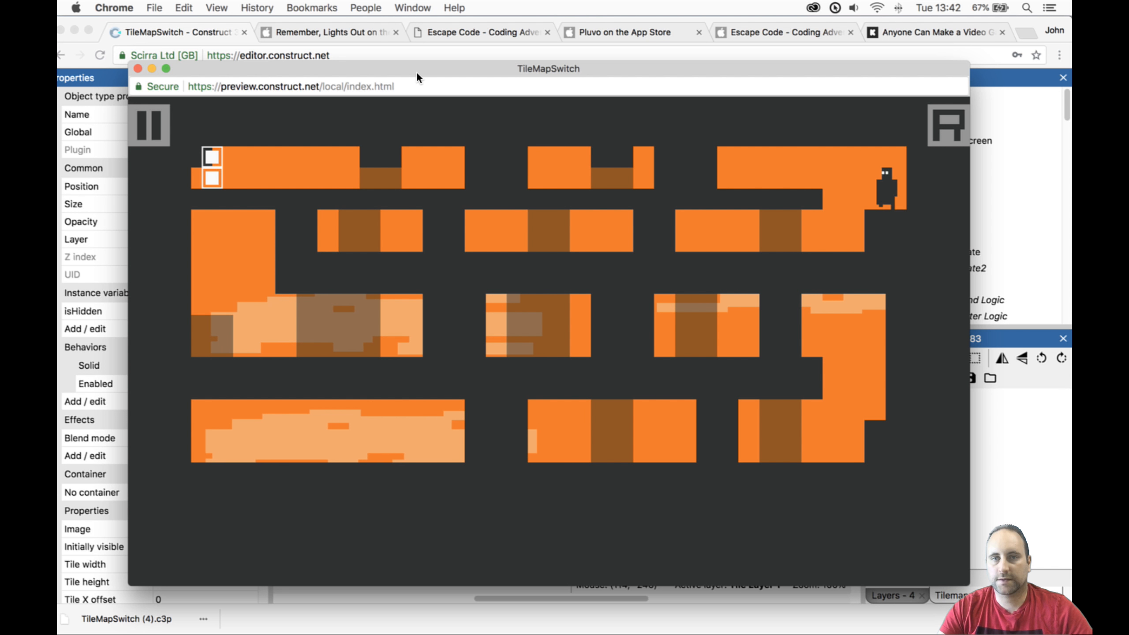
Run the player left along the top passage, switching tilemaps to test its blocks.
{"action": "key", "text": "Left"}
{"action": "key", "text": "space"}
{"action": "key", "text": "Left"}
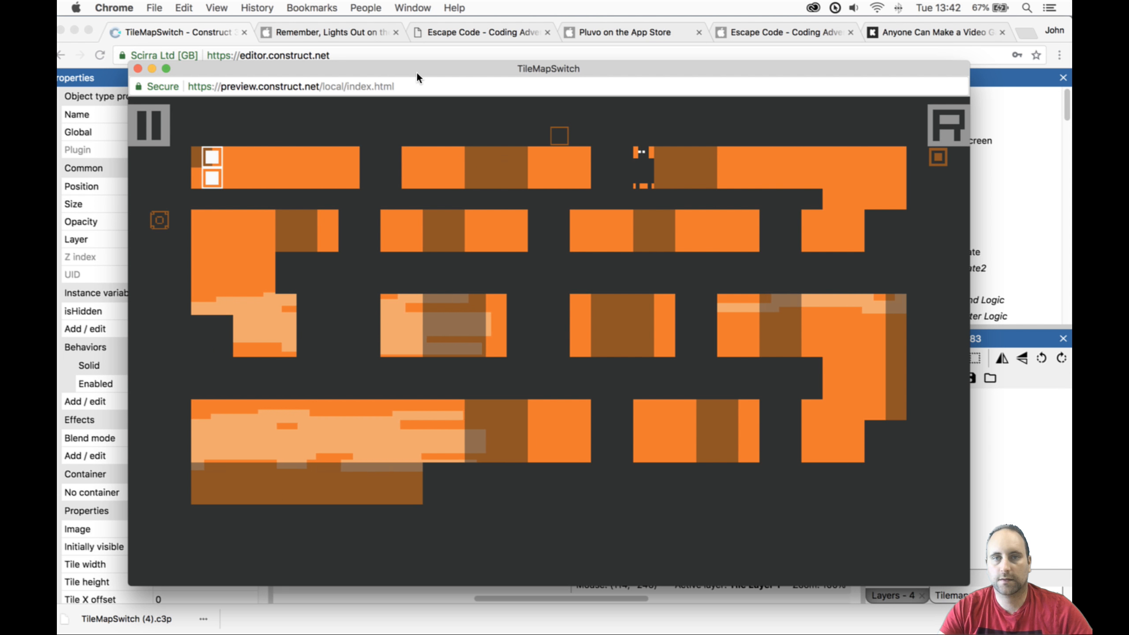
{"action": "key", "text": "space"}
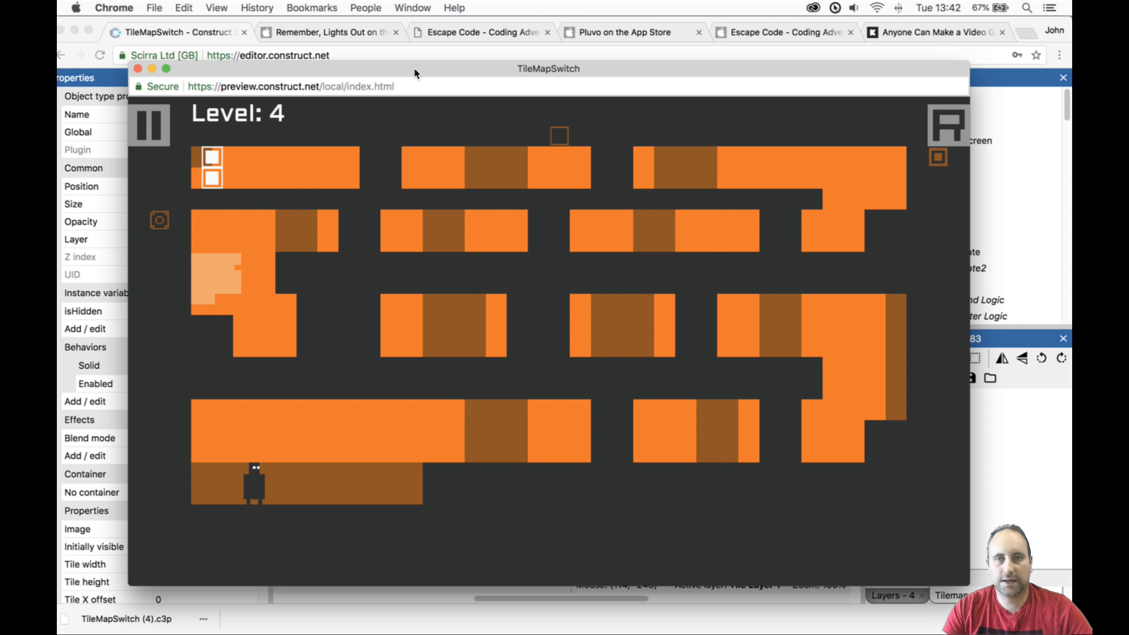
Test jumping and switching tilemaps at the start of level 4, and close the preview.
{"action": "key", "text": "Right"}
{"action": "key", "text": "Up"}
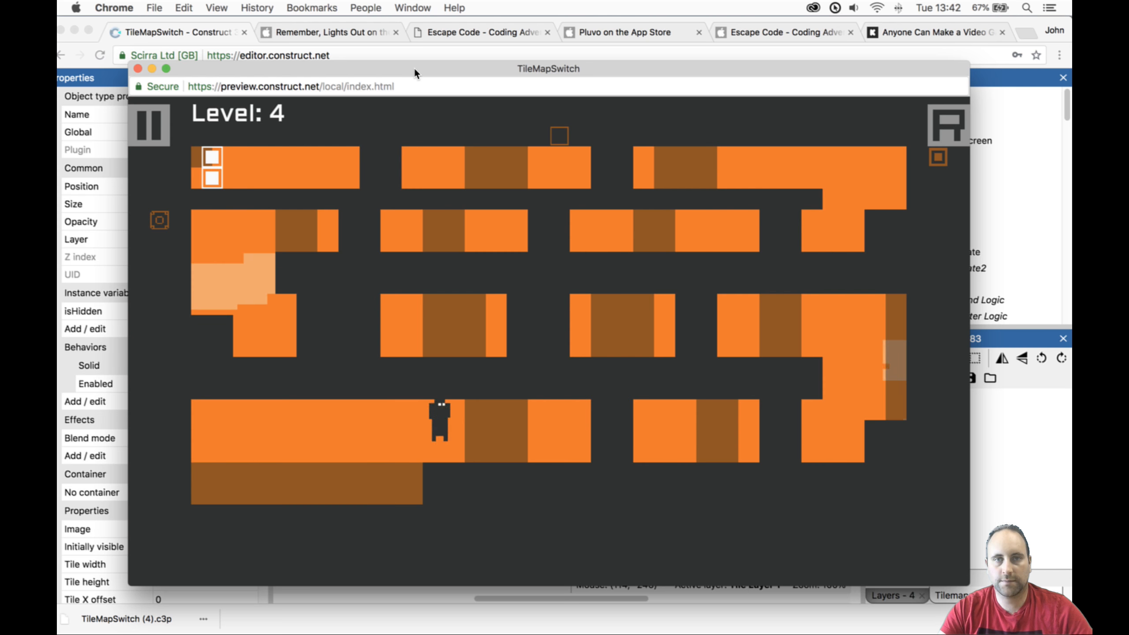
{"action": "key", "text": "space"}
{"action": "key", "text": "space"}
{"action": "key", "text": "space"}
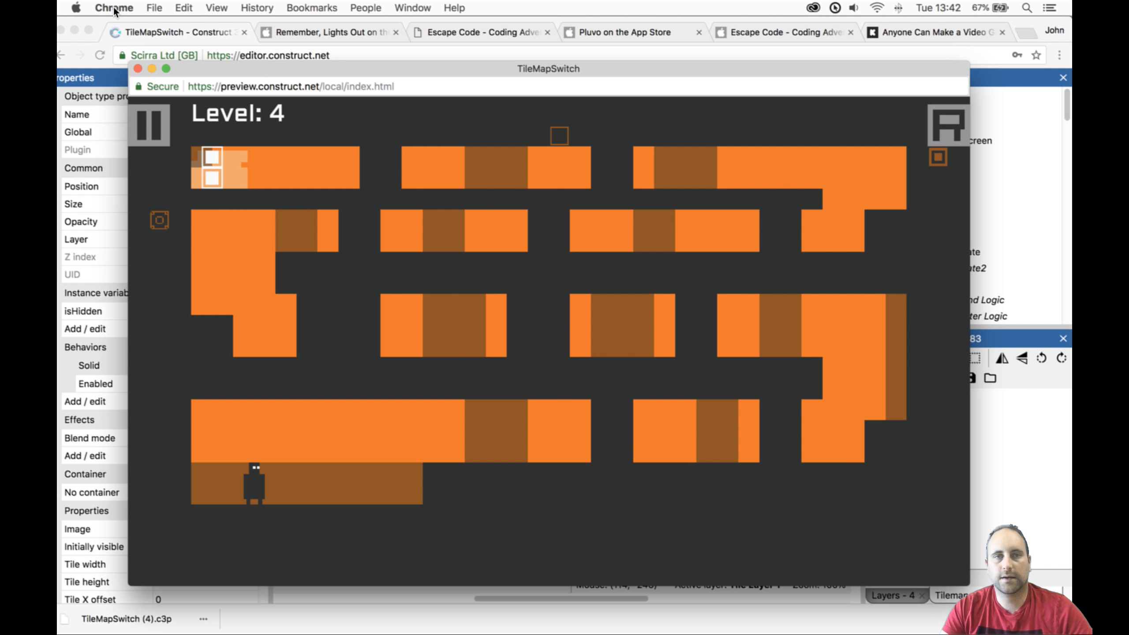
{"action": "left_click", "coordinate": [136, 68]}
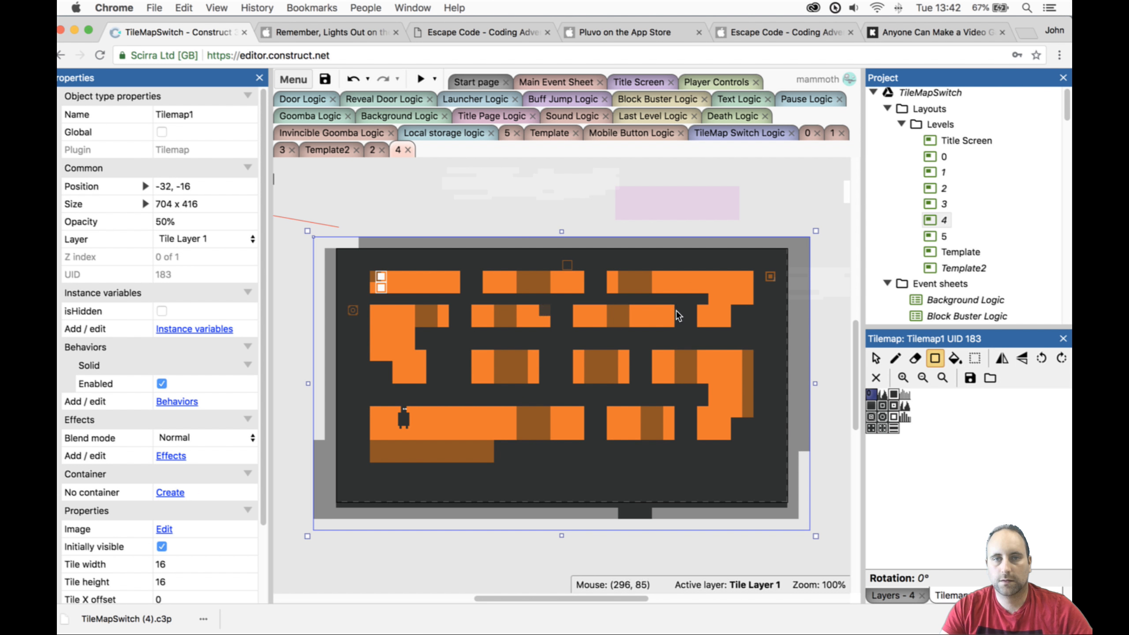
Compare the two tilemaps by hiding and showing Tile Layer0 and Tile Layer 1 in turn, leaving both visible.
{"action": "left_click", "coordinate": [894, 591]}
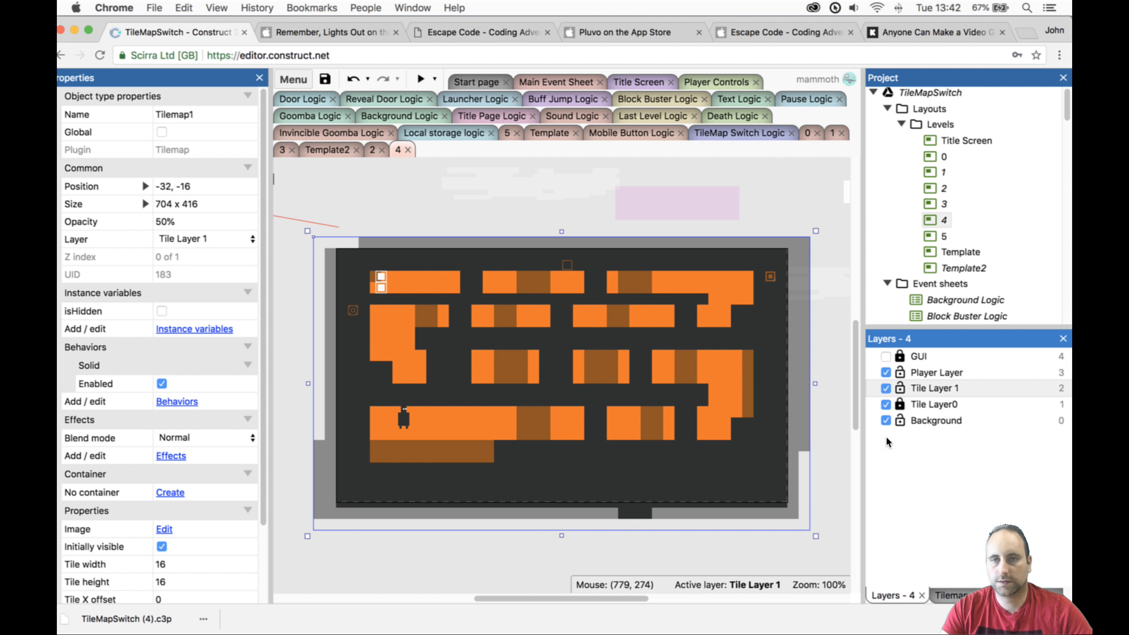
{"action": "left_click", "coordinate": [889, 402]}
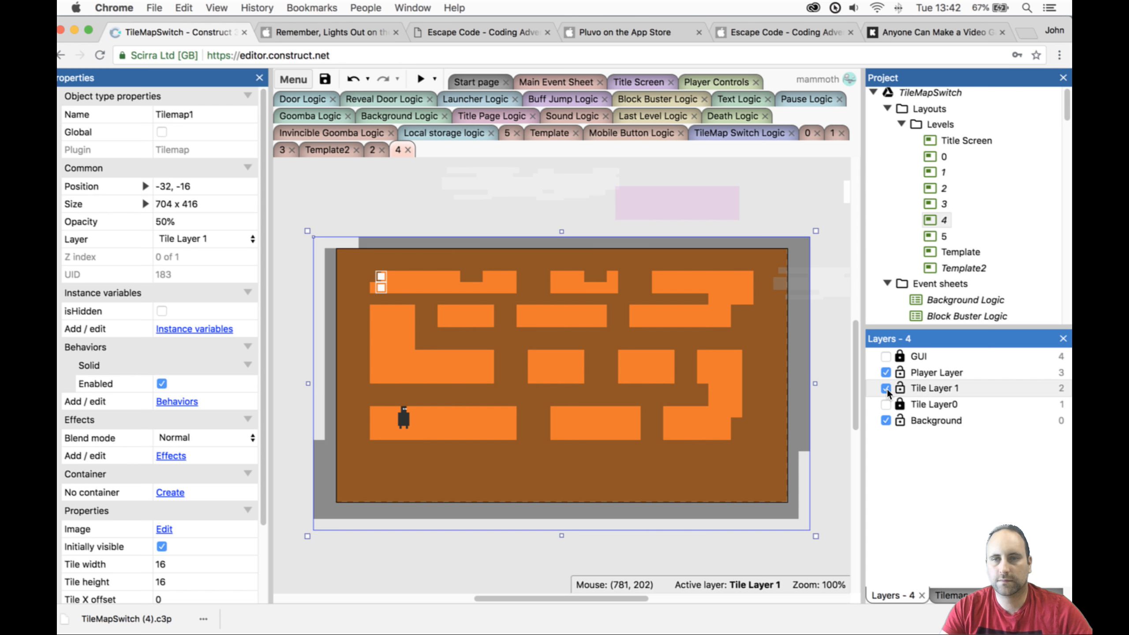
{"action": "left_click", "coordinate": [886, 389]}
{"action": "left_click", "coordinate": [885, 403]}
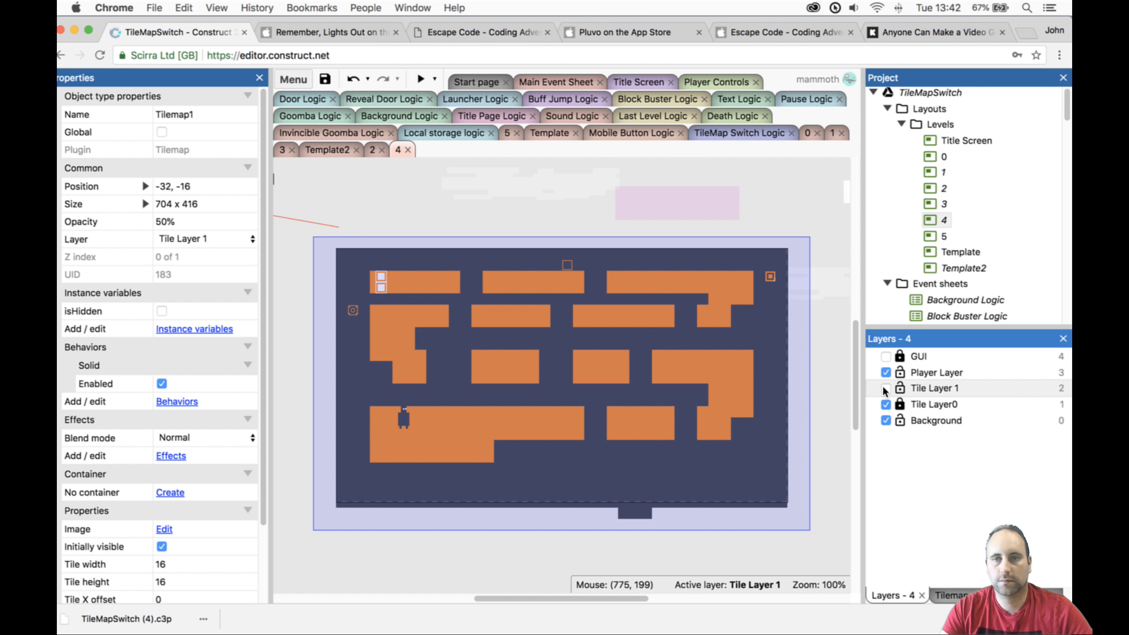
{"action": "left_click", "coordinate": [886, 388]}
{"action": "left_click", "coordinate": [886, 389]}
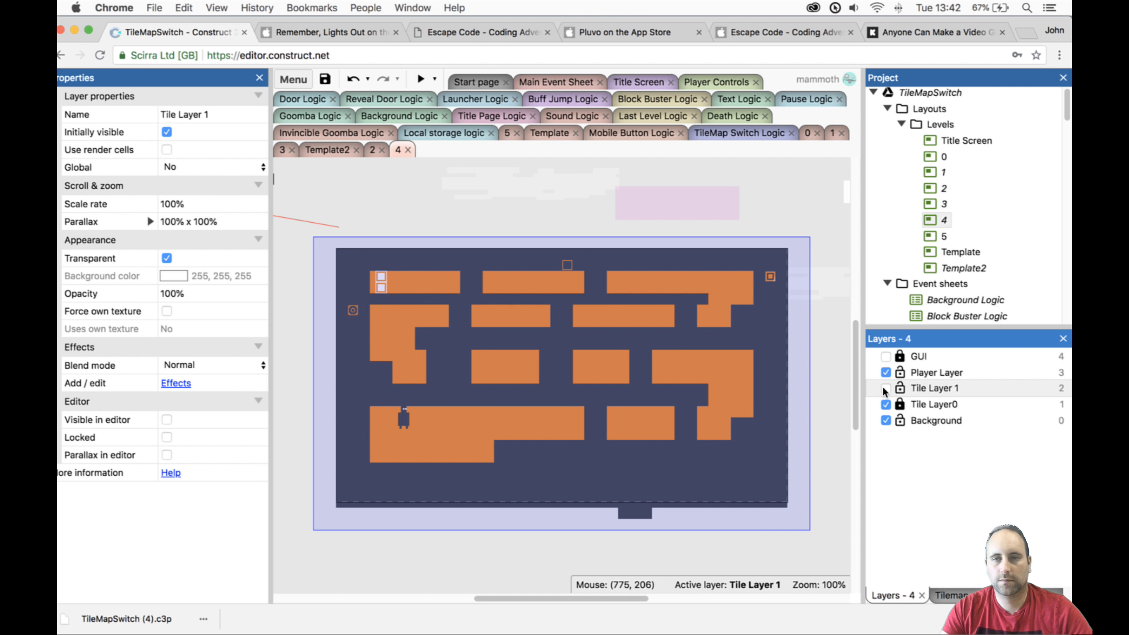
{"action": "left_click", "coordinate": [886, 389]}
{"action": "left_click", "coordinate": [885, 404]}
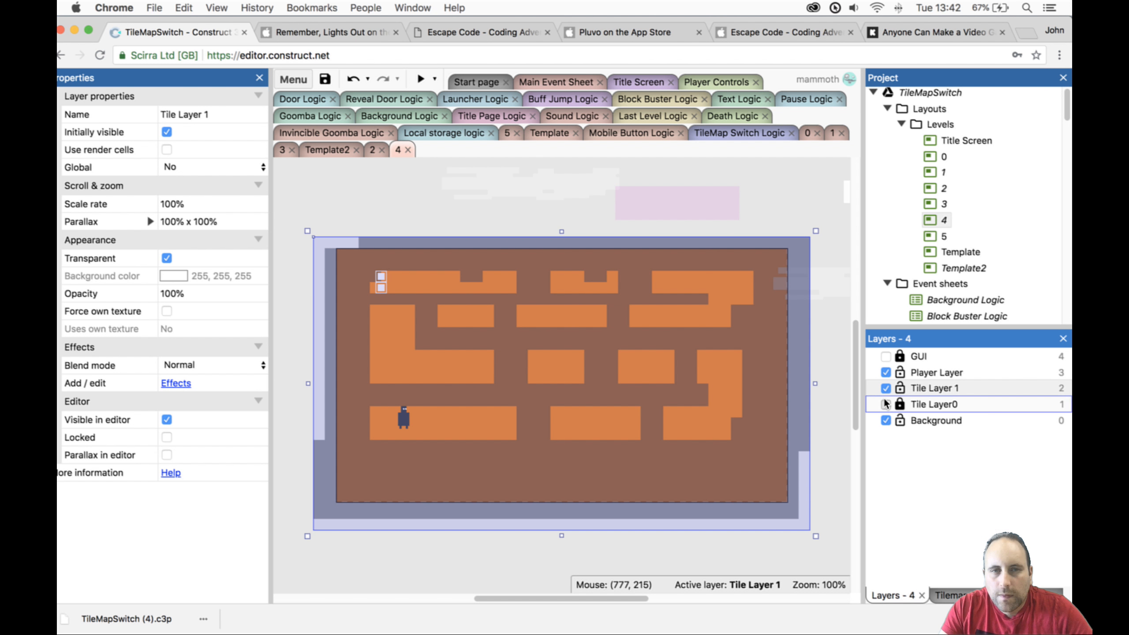
{"action": "left_click", "coordinate": [885, 403]}
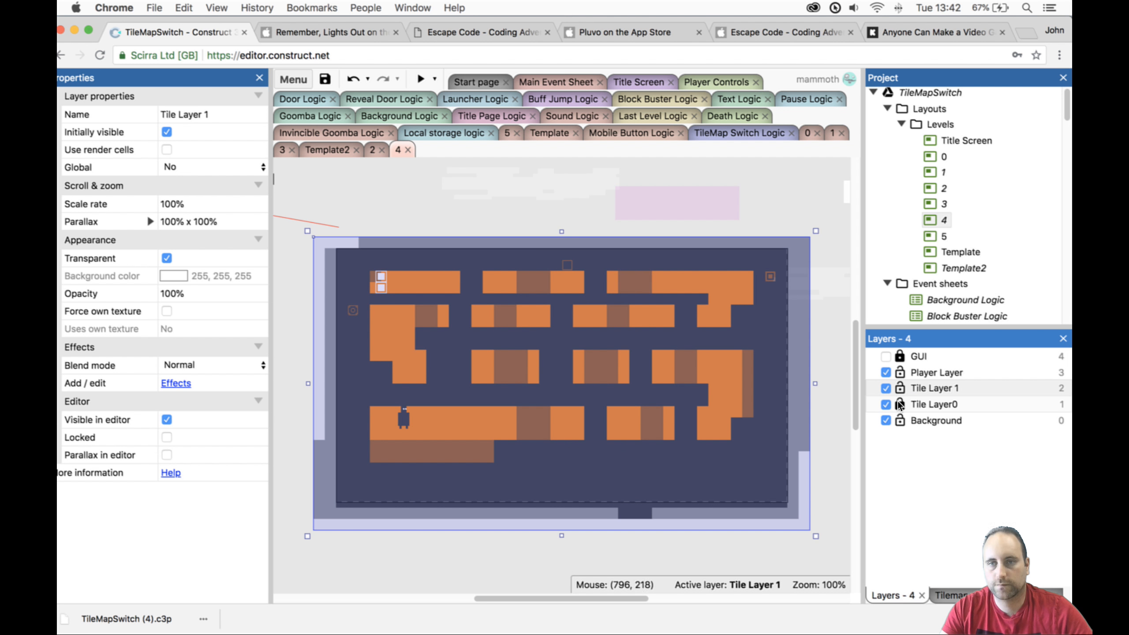
Select Tilemap1 and erase its stray tile behind the door at the left end of the top passage.
{"action": "left_click", "coordinate": [739, 382]}
{"action": "left_click", "coordinate": [964, 597]}
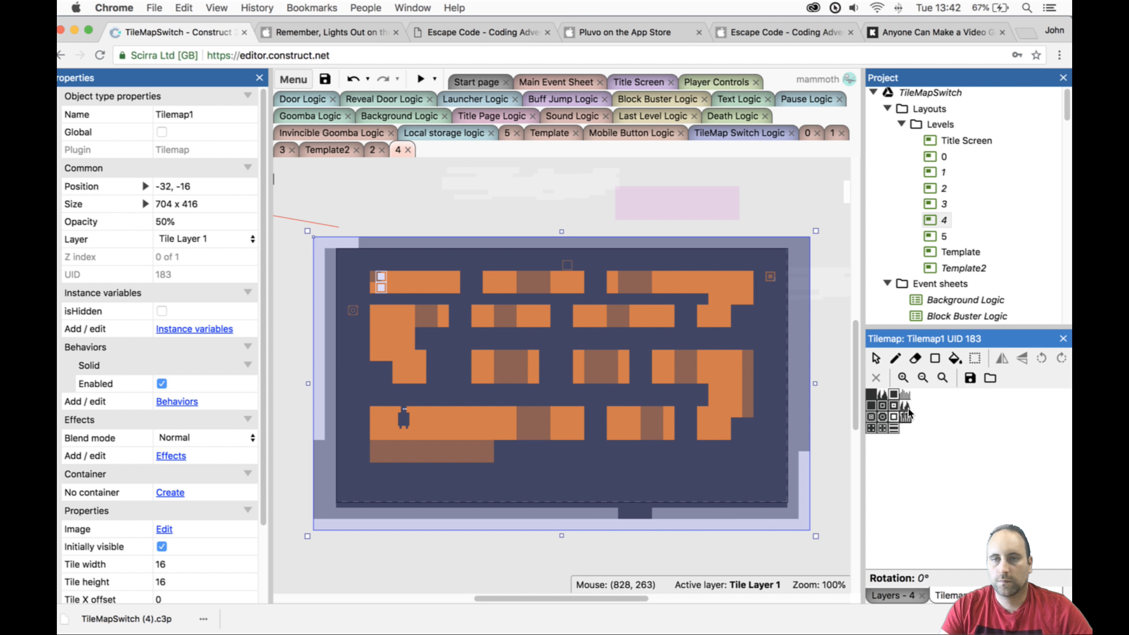
{"action": "left_click", "coordinate": [914, 359]}
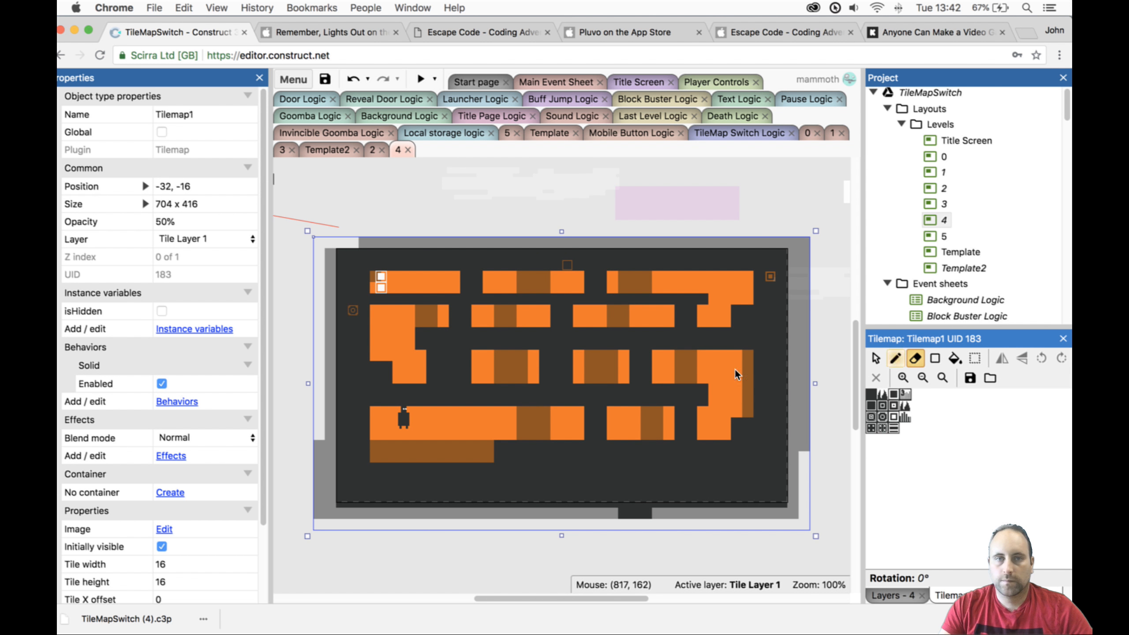
{"action": "left_click", "coordinate": [378, 275]}
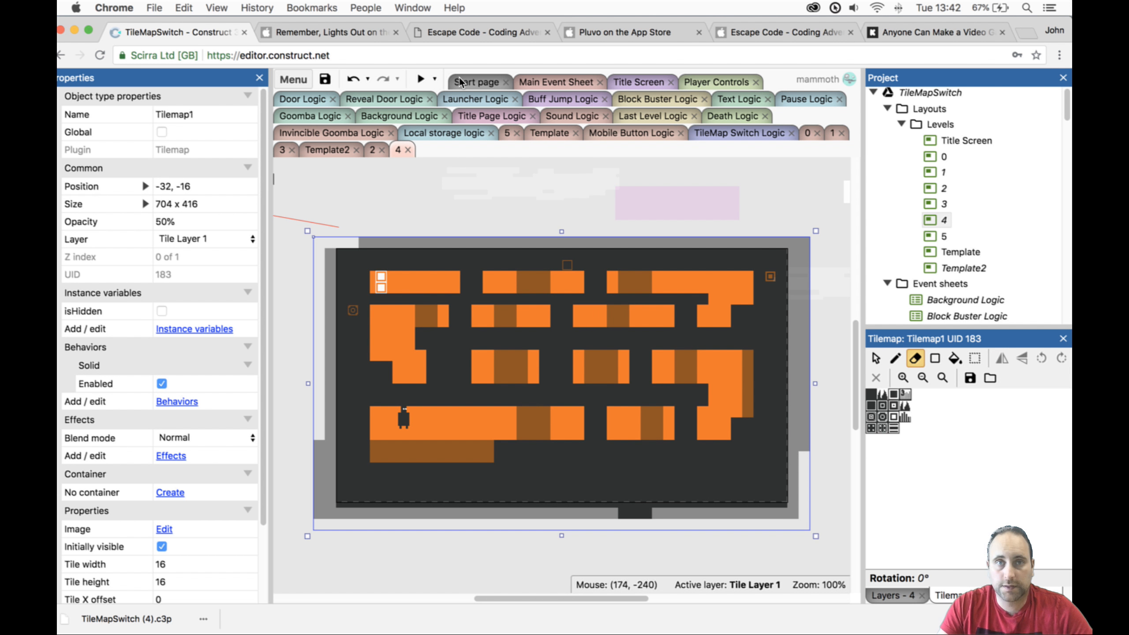
Preview level 4 again and run the player right to the end of the bottom passage, switching tilemaps.
{"action": "left_click", "coordinate": [420, 80]}
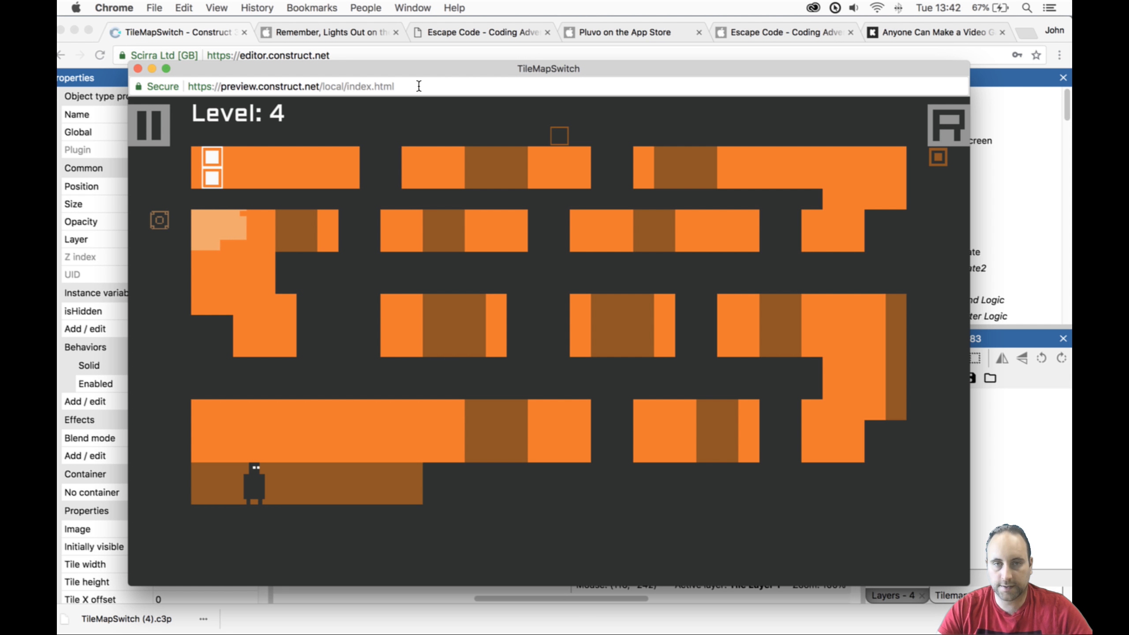
{"action": "key", "text": "Right"}
{"action": "key", "text": "Up"}
{"action": "key", "text": "Left"}
{"action": "key", "text": "space"}
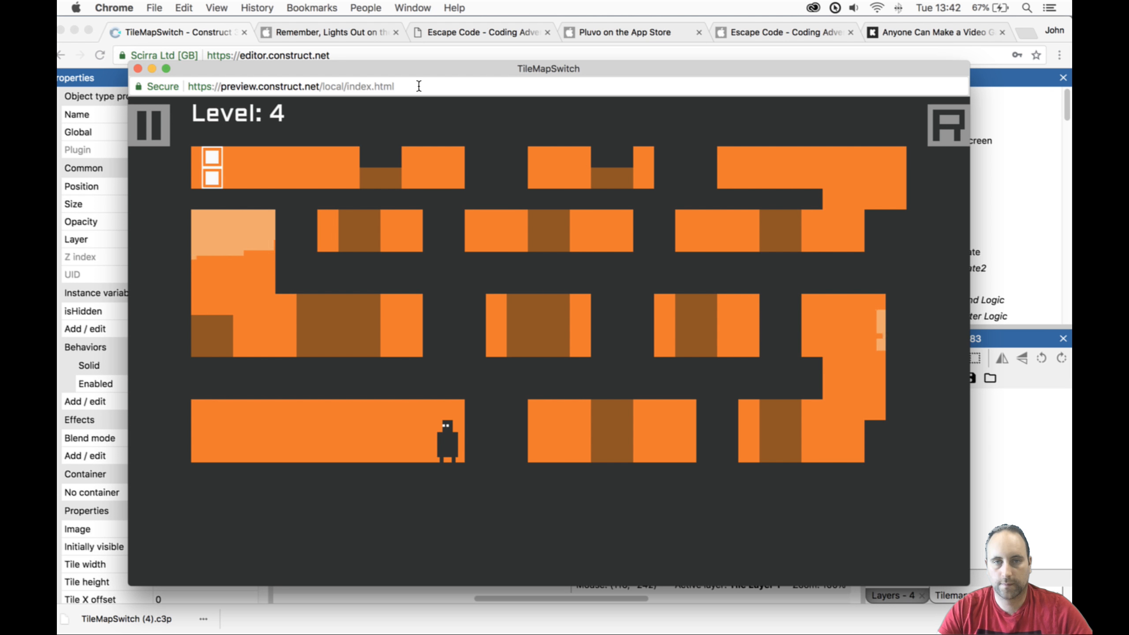
{"action": "key", "text": "Right"}
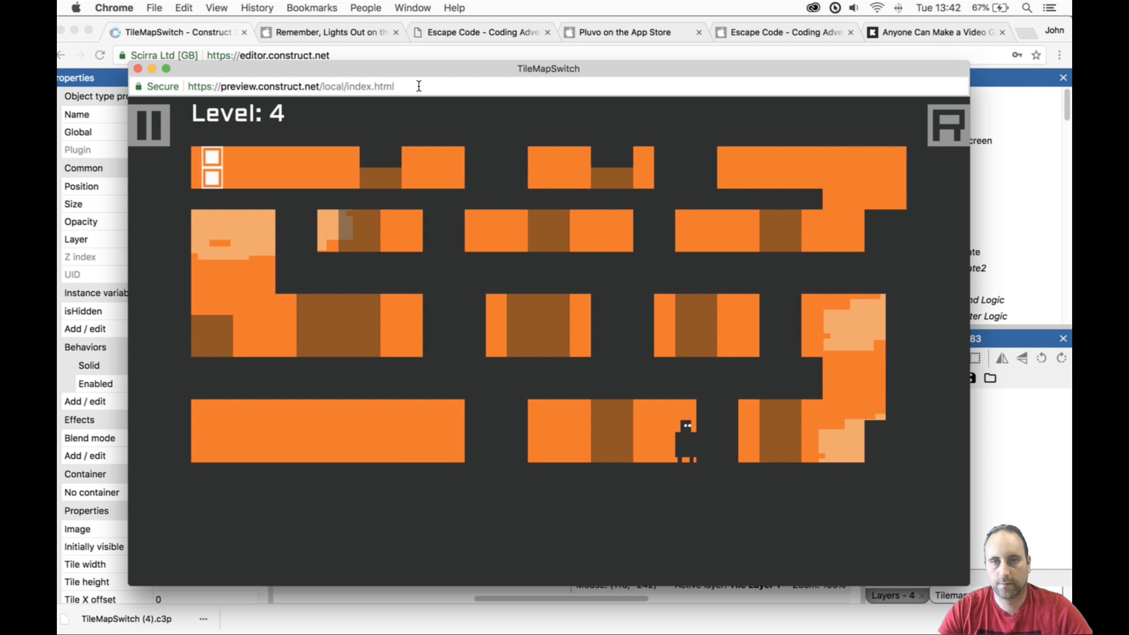
{"action": "key", "text": "Right"}
{"action": "key", "text": "Up"}
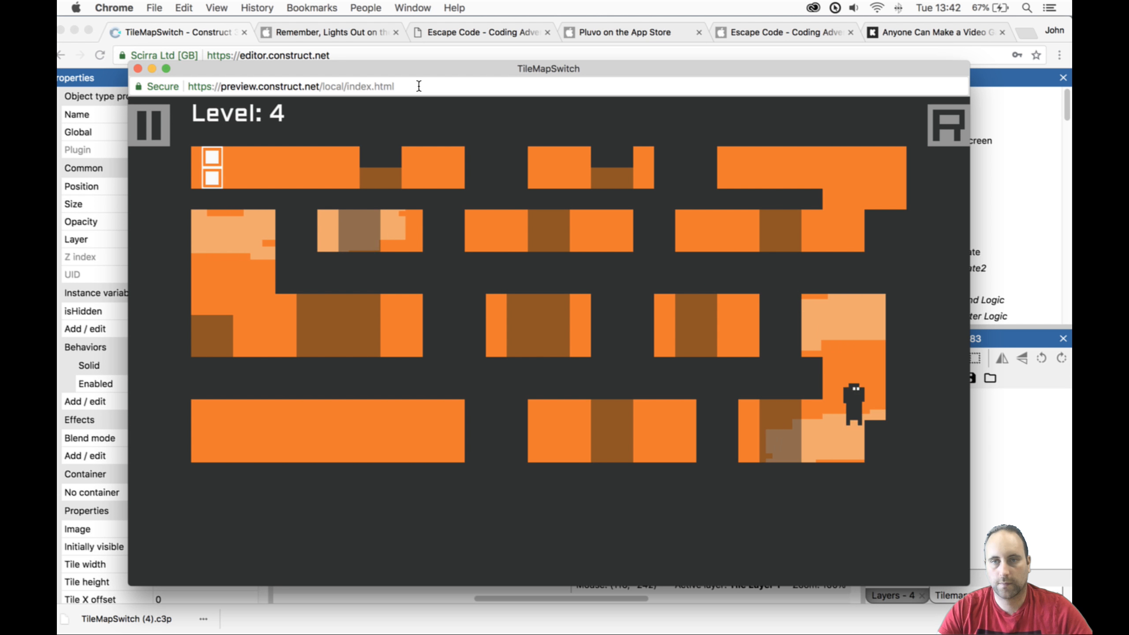
Move the player up to the third passage and left to its far end, passing the alternating blocks.
{"action": "key", "text": "Up"}
{"action": "key", "text": "Left"}
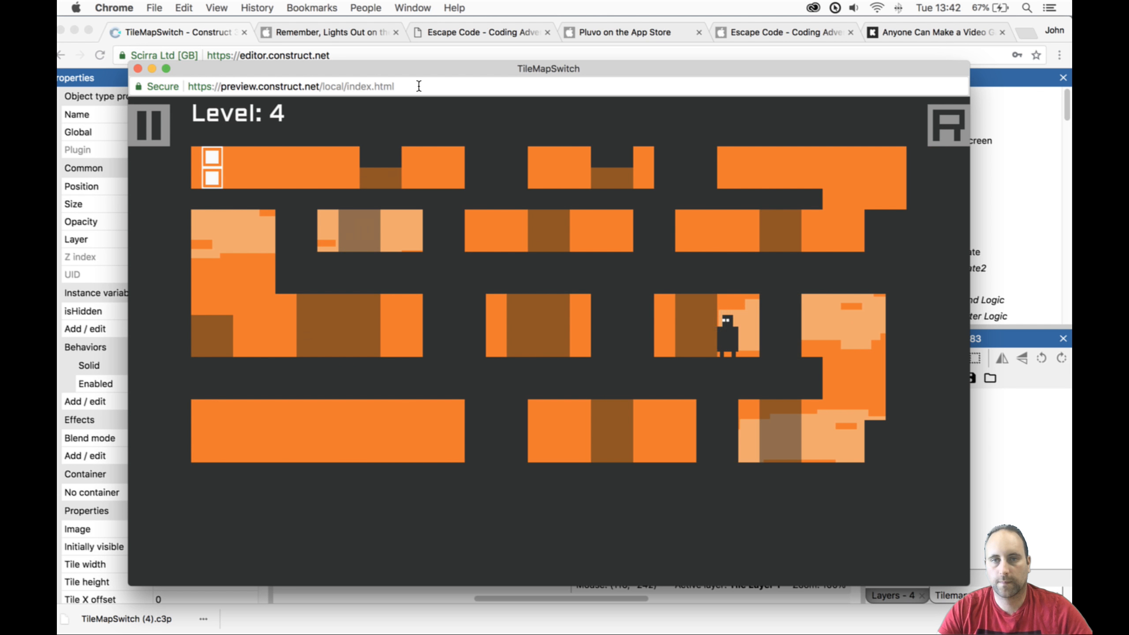
{"action": "key", "text": "Left"}
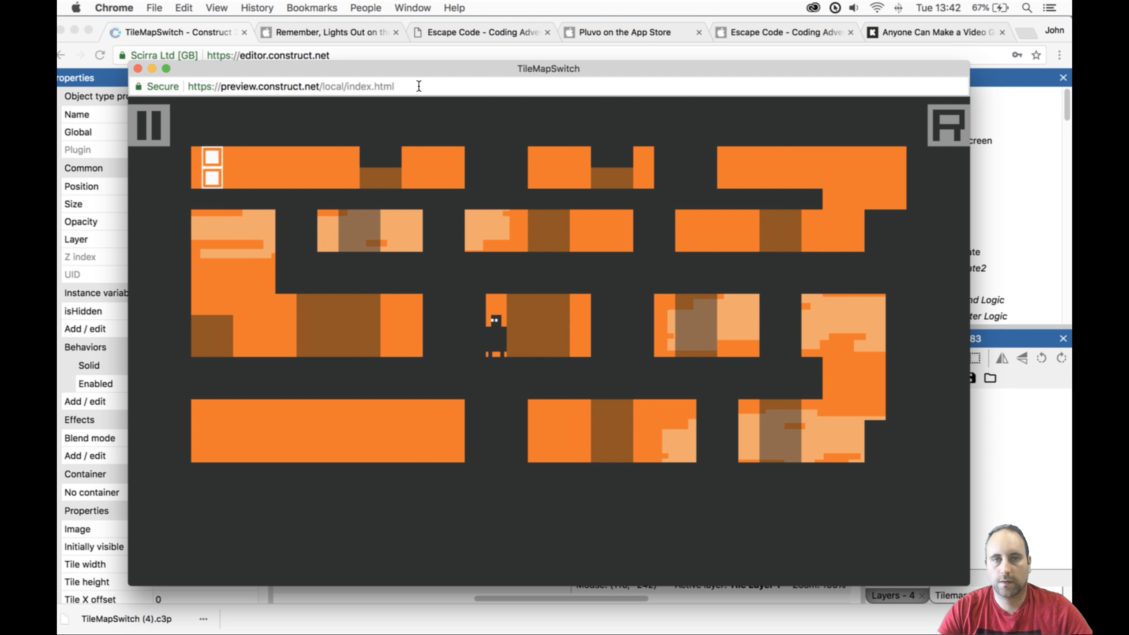
{"action": "key", "text": "Left"}
{"action": "key", "text": "Right"}
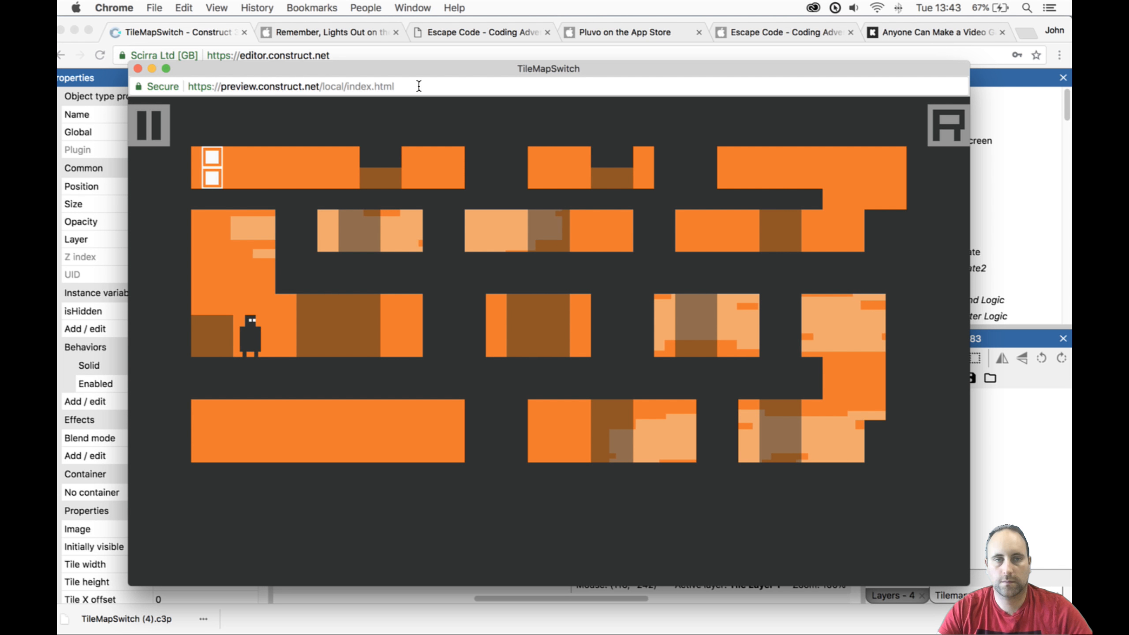
Climb the left-hand ledge to the second passage and take the player right through its alternating blocks.
{"action": "key", "text": "Up"}
{"action": "key", "text": "Left"}
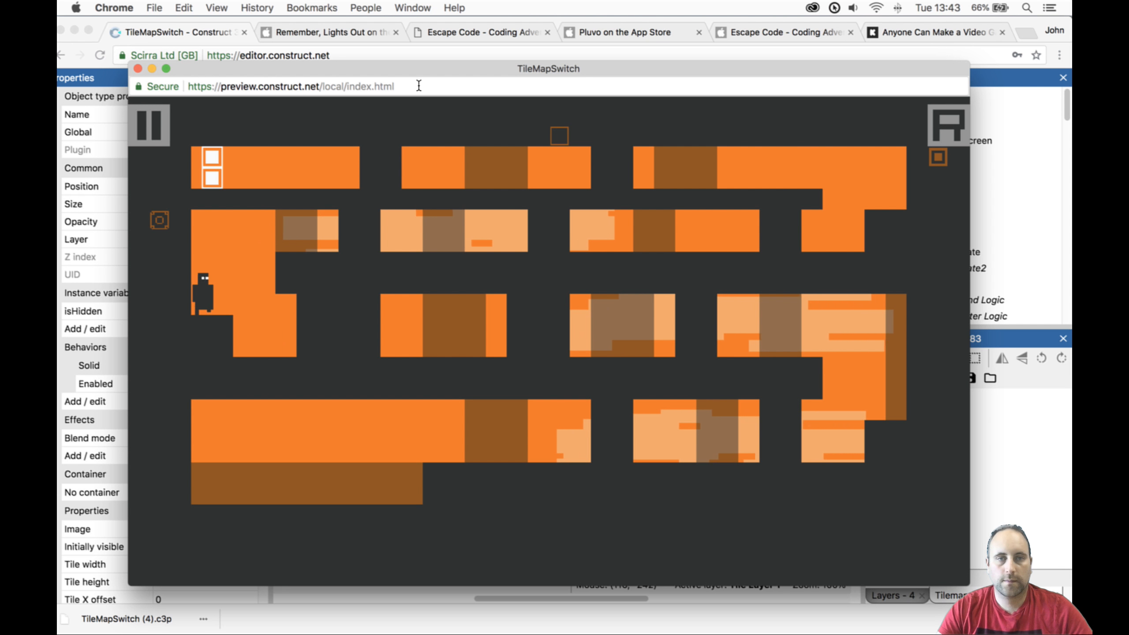
{"action": "key", "text": "Up"}
{"action": "key", "text": "Right"}
{"action": "key", "text": "Right"}
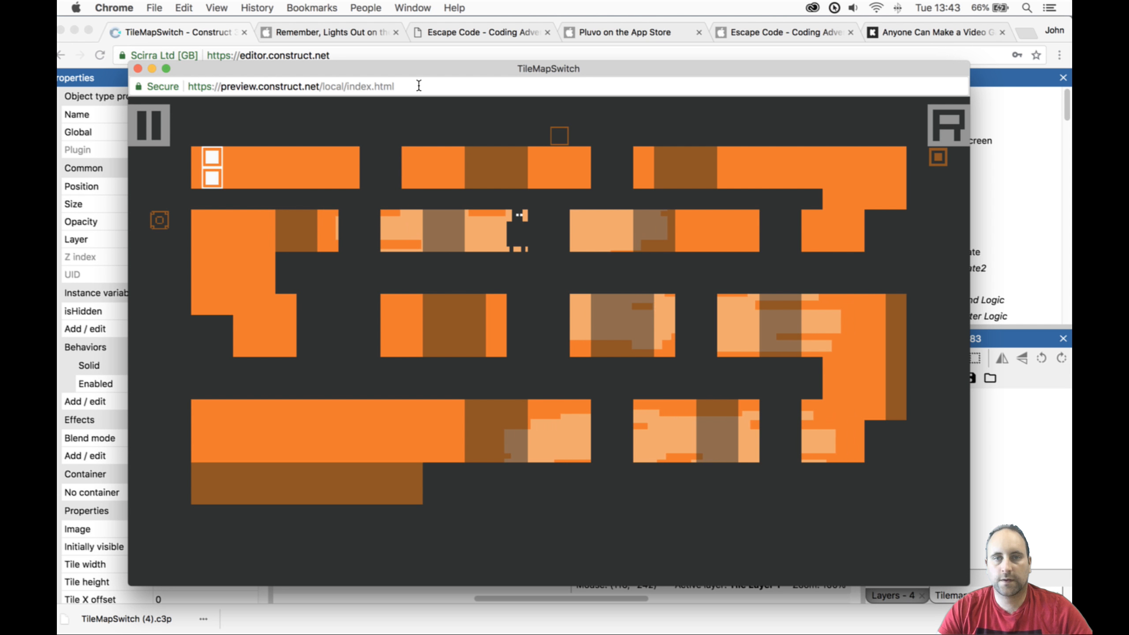
{"action": "key", "text": "Right"}
{"action": "key", "text": "Left"}
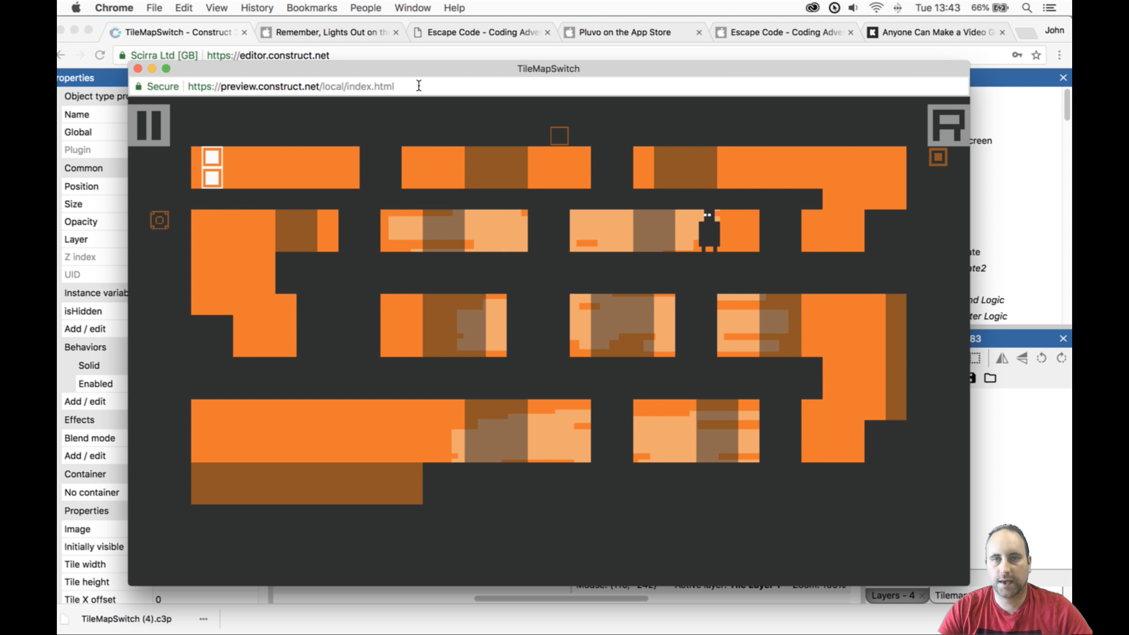
{"action": "key", "text": "Right"}
{"action": "key", "text": "Right"}
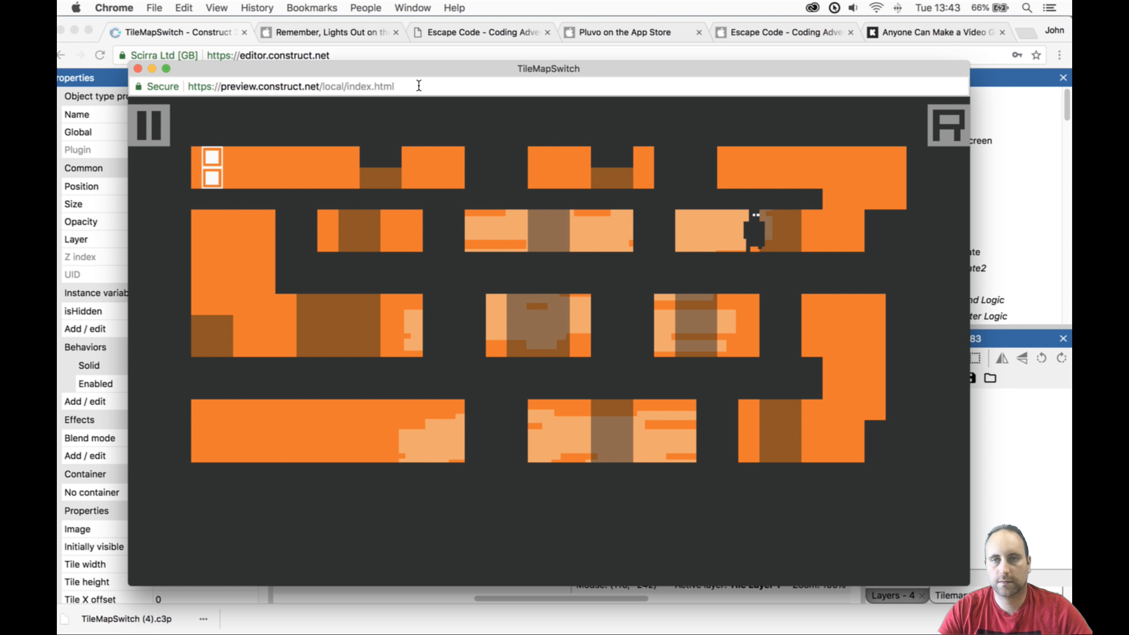
Climb the right-hand ledge to the top passage, move the player left to its first alternating block and switch tilemaps there.
{"action": "key", "text": "Up"}
{"action": "key", "text": "Right"}
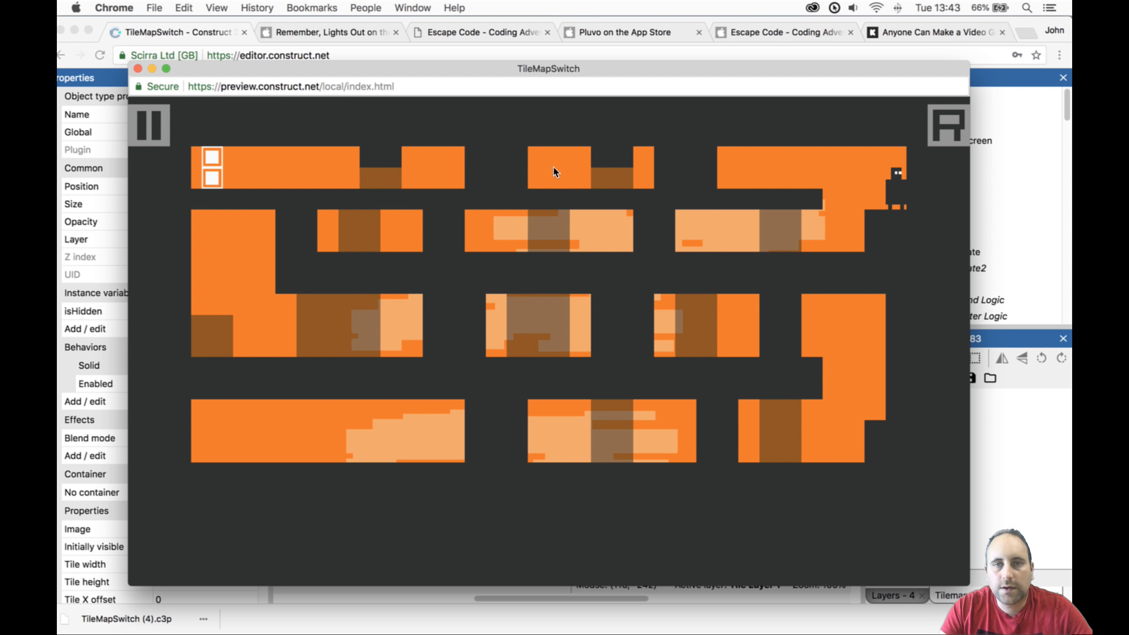
{"action": "key", "text": "Left"}
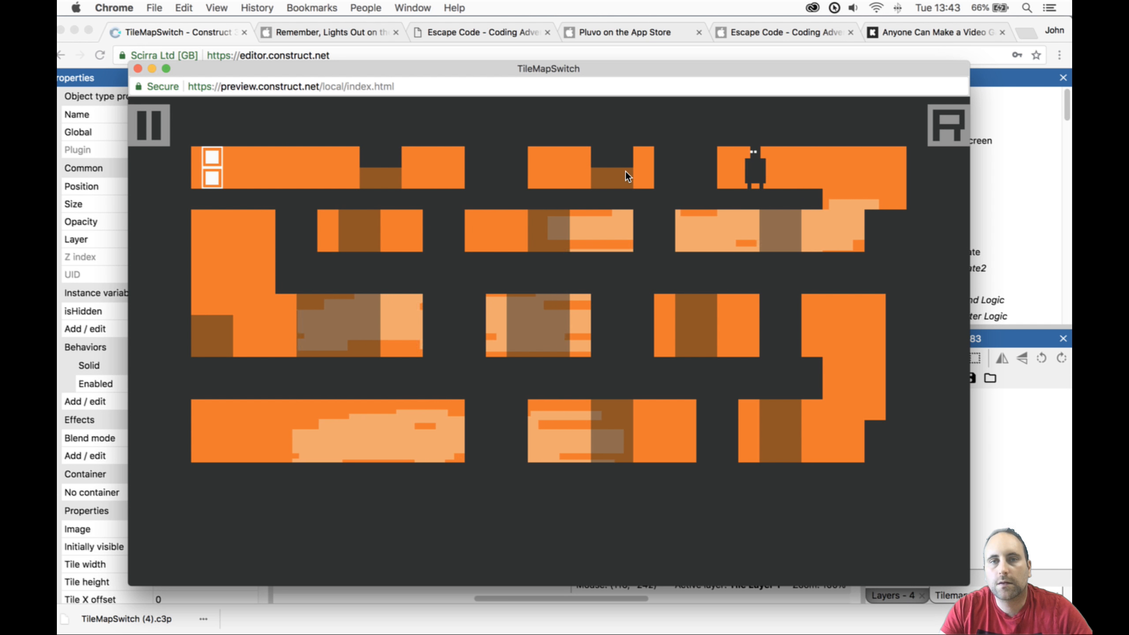
{"action": "key", "text": "Left"}
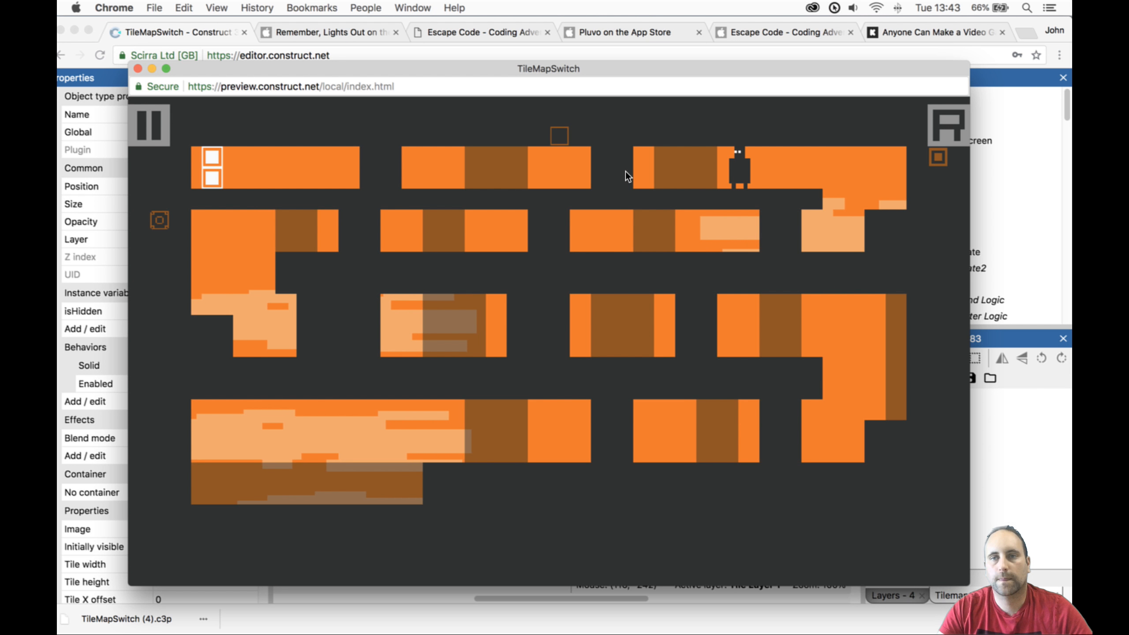
{"action": "key", "text": "Left"}
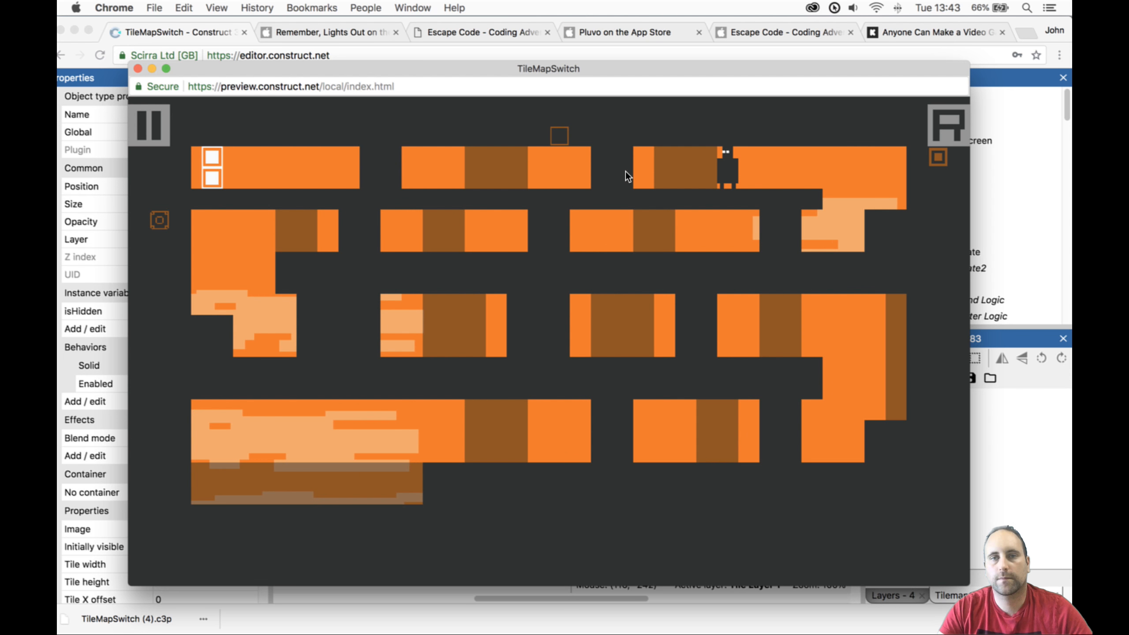
{"action": "key", "text": "space"}
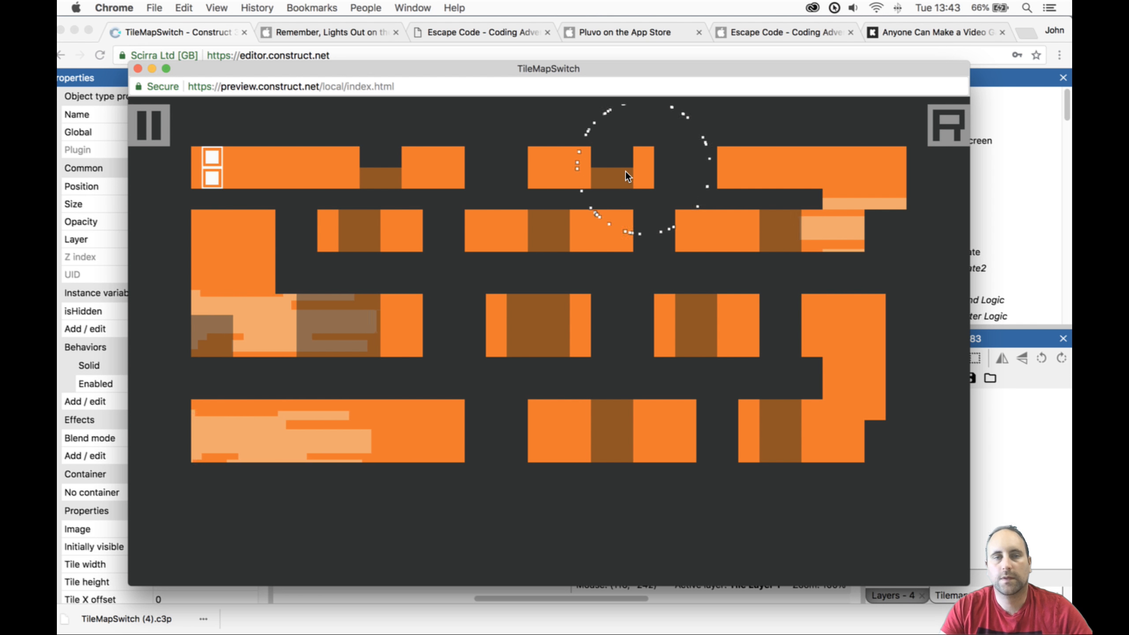
Close the preview, repaint Tilemap1's missing block tiles in the top passage and erase the stray tiles in its two gaps.
{"action": "left_click", "coordinate": [137, 69]}
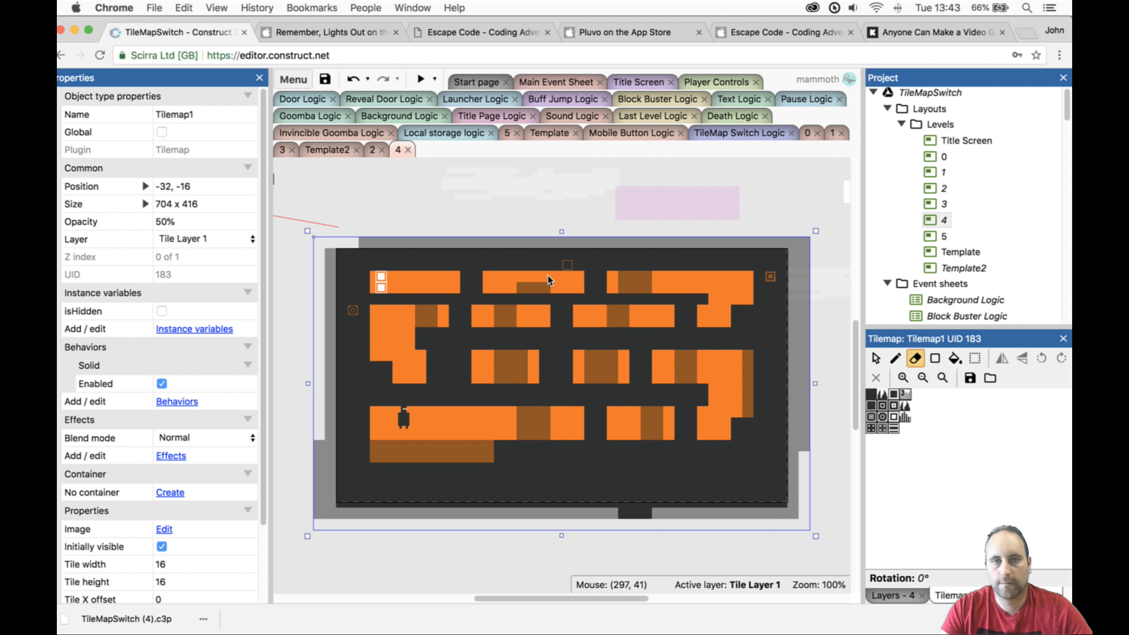
{"action": "left_click", "coordinate": [872, 394]}
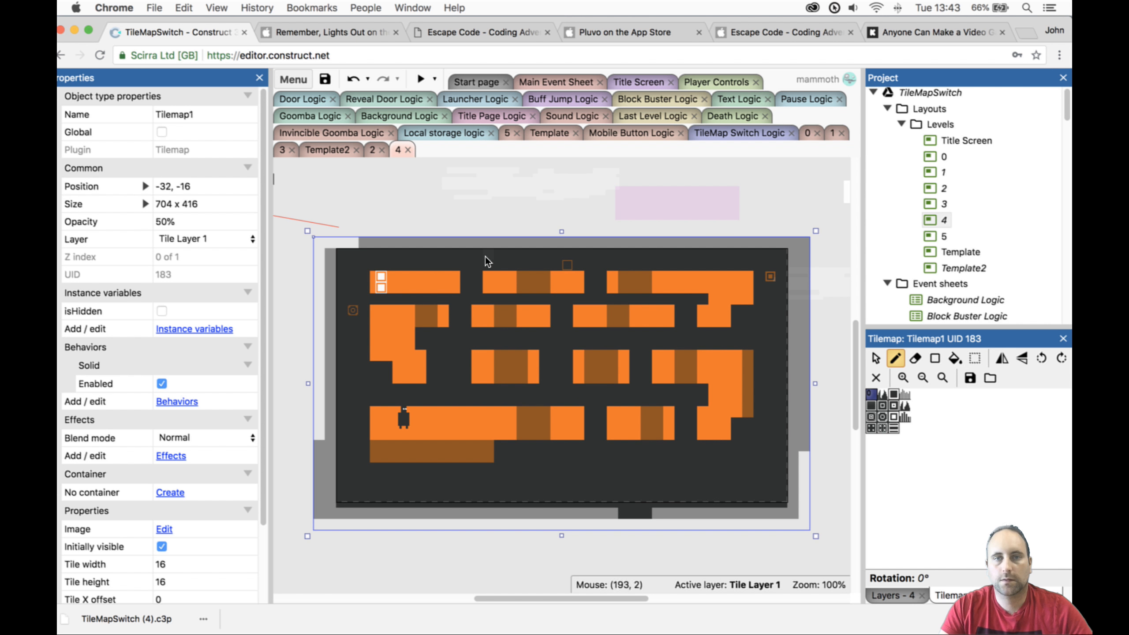
{"action": "left_click", "coordinate": [915, 359]}
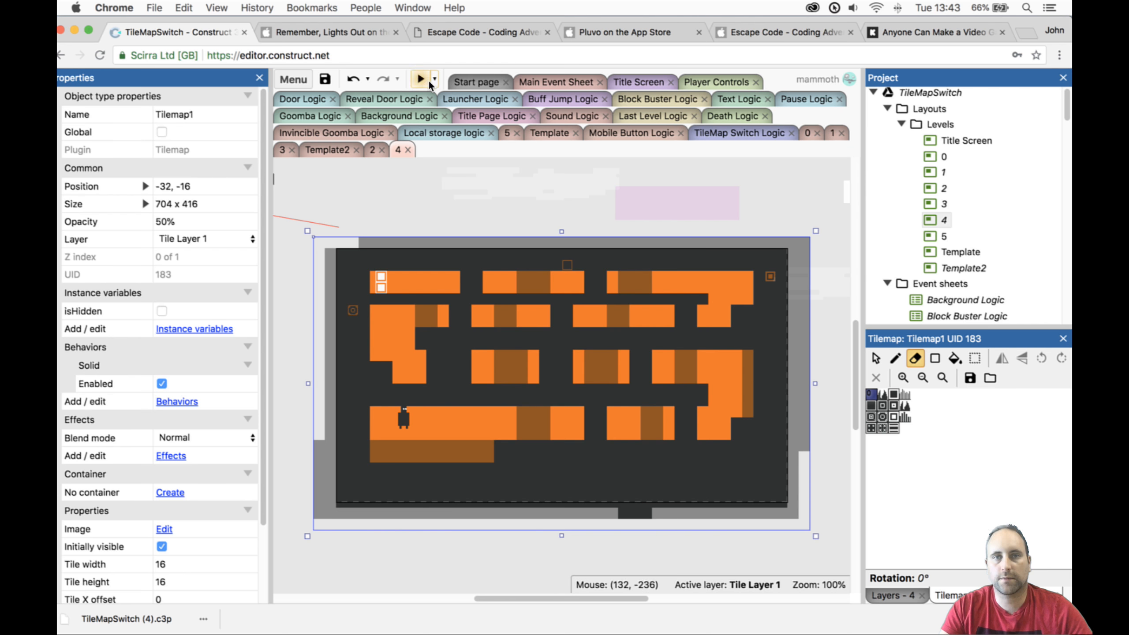
Preview level 4 again and run the player right past the first two alternating blocks of the bottom passage.
{"action": "key", "text": "F5"}
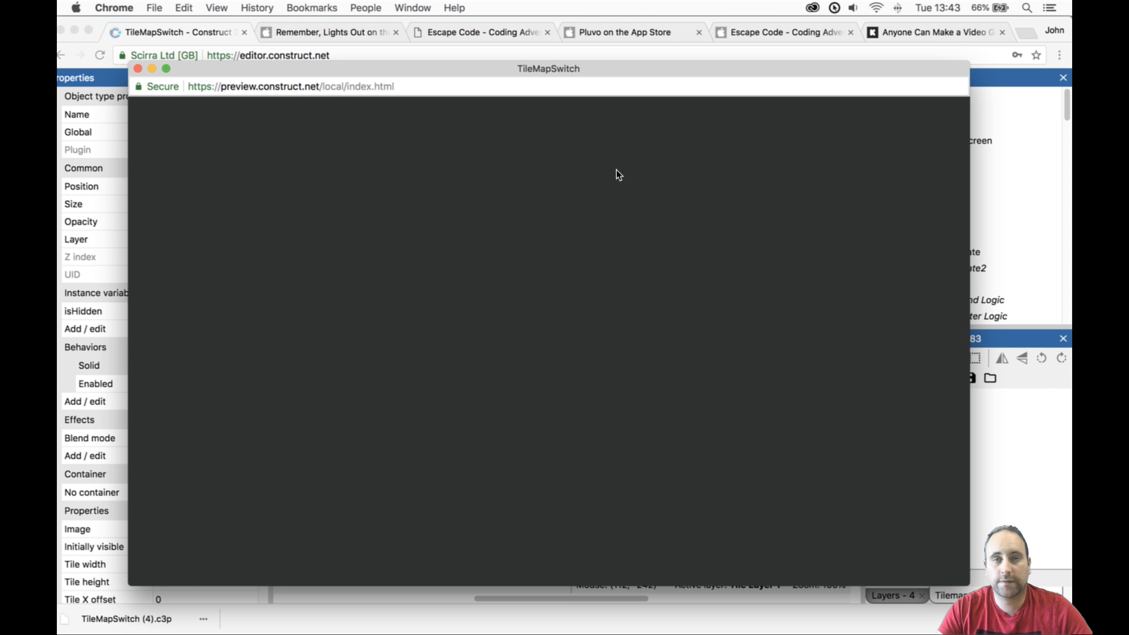
{"action": "key", "text": "Right"}
{"action": "key", "text": "Up"}
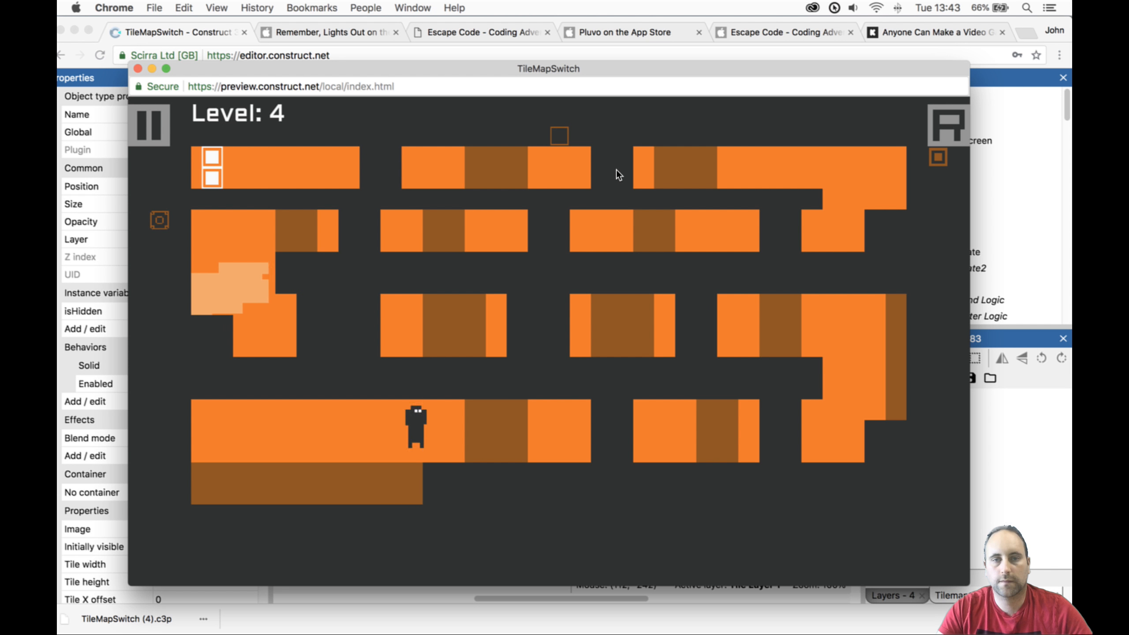
{"action": "key", "text": "space"}
{"action": "key", "text": "space"}
{"action": "key", "text": "space"}
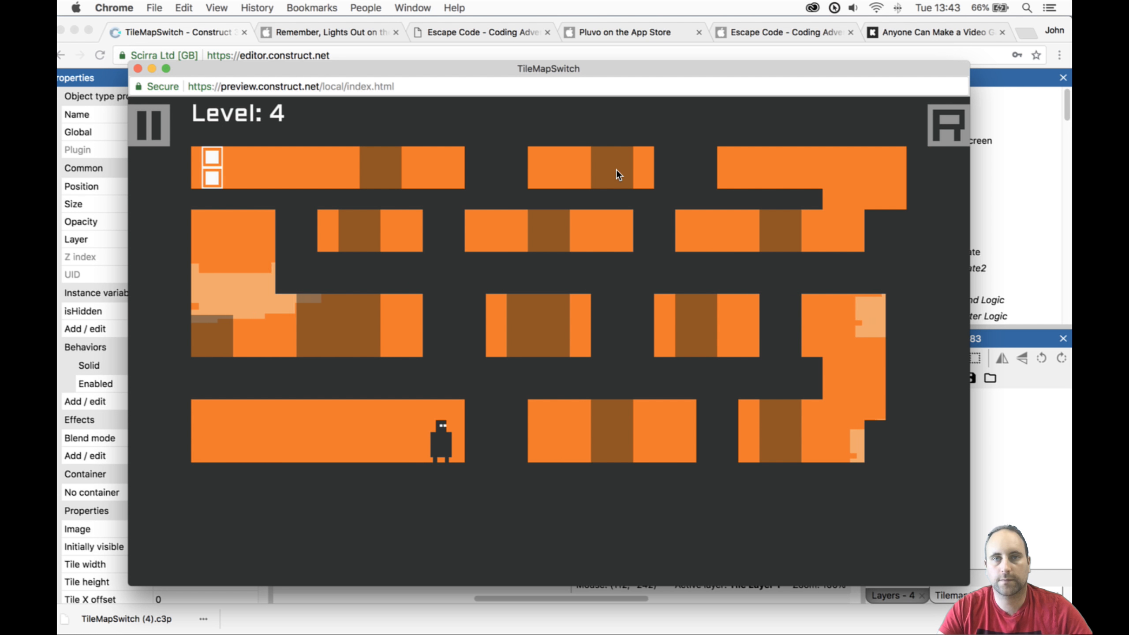
{"action": "key", "text": "space"}
{"action": "key", "text": "Right"}
{"action": "key", "text": "space"}
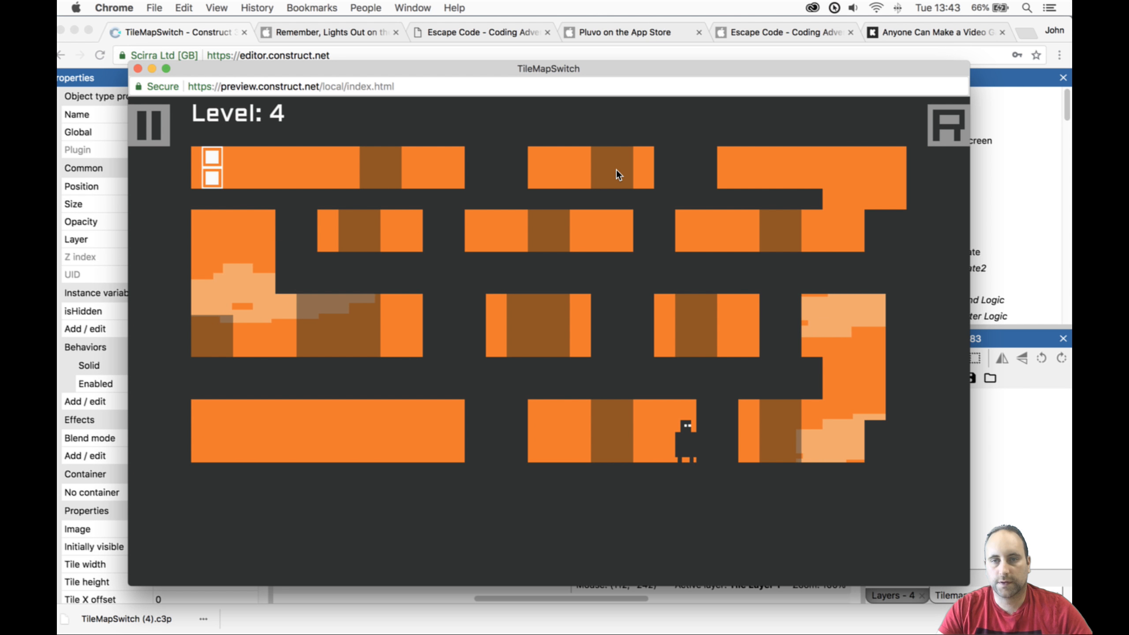
Take the player through the remaining blocks of the bottom passage and jump onto the right-hand ledge.
{"action": "key", "text": "space"}
{"action": "key", "text": "Right"}
{"action": "key", "text": "space"}
{"action": "key", "text": "Up"}
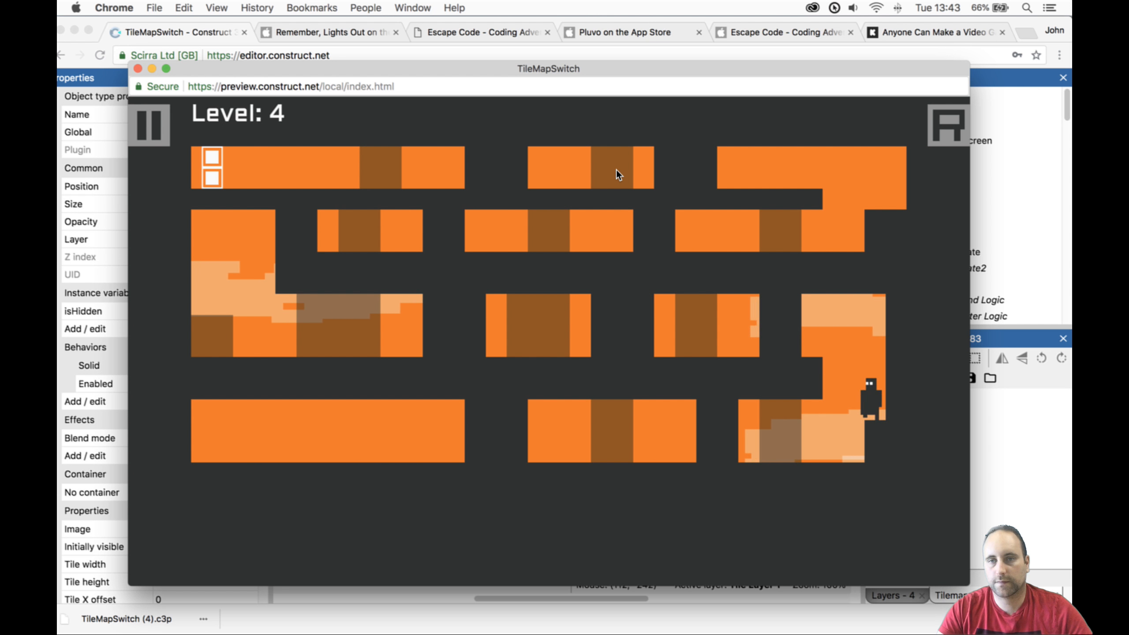
Move the player left along the third passage to its far end, switching tilemaps at each alternating block.
{"action": "key", "text": "Left"}
{"action": "key", "text": "space"}
{"action": "key", "text": "space"}
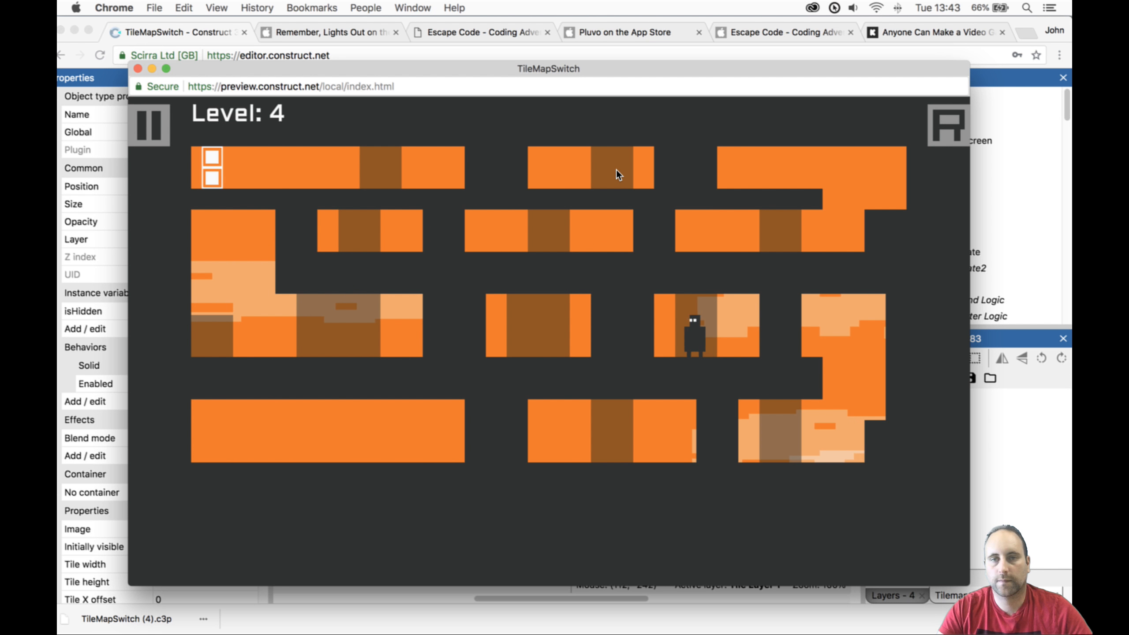
{"action": "key", "text": "Left"}
{"action": "key", "text": "space"}
{"action": "key", "text": "space"}
{"action": "key", "text": "space"}
{"action": "key", "text": "space"}
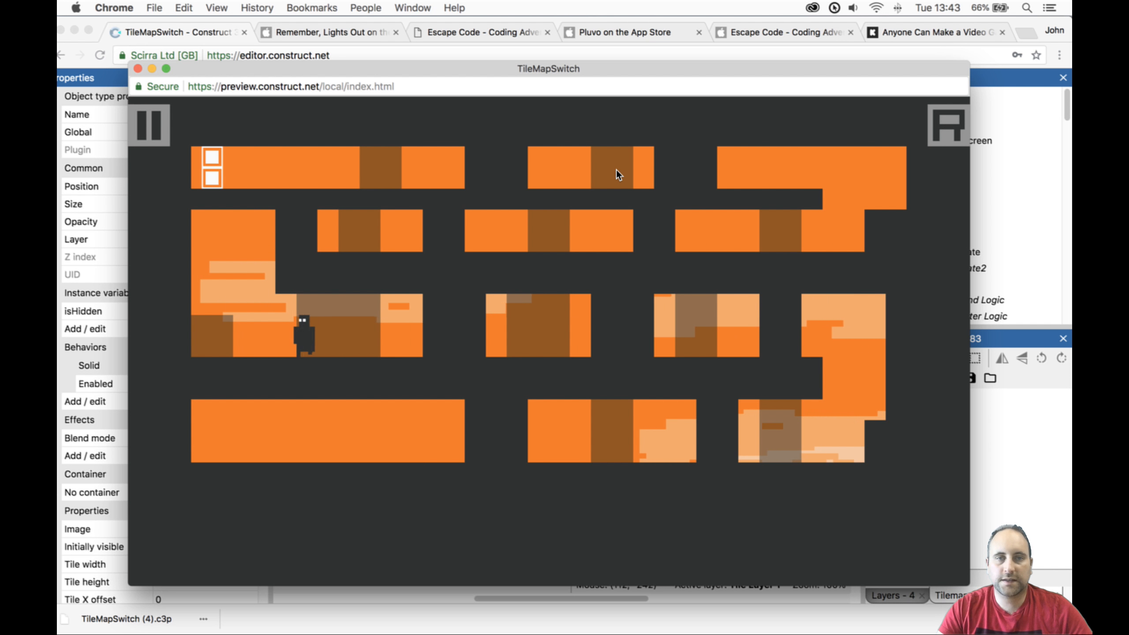
{"action": "key", "text": "Right"}
{"action": "key", "text": "Left"}
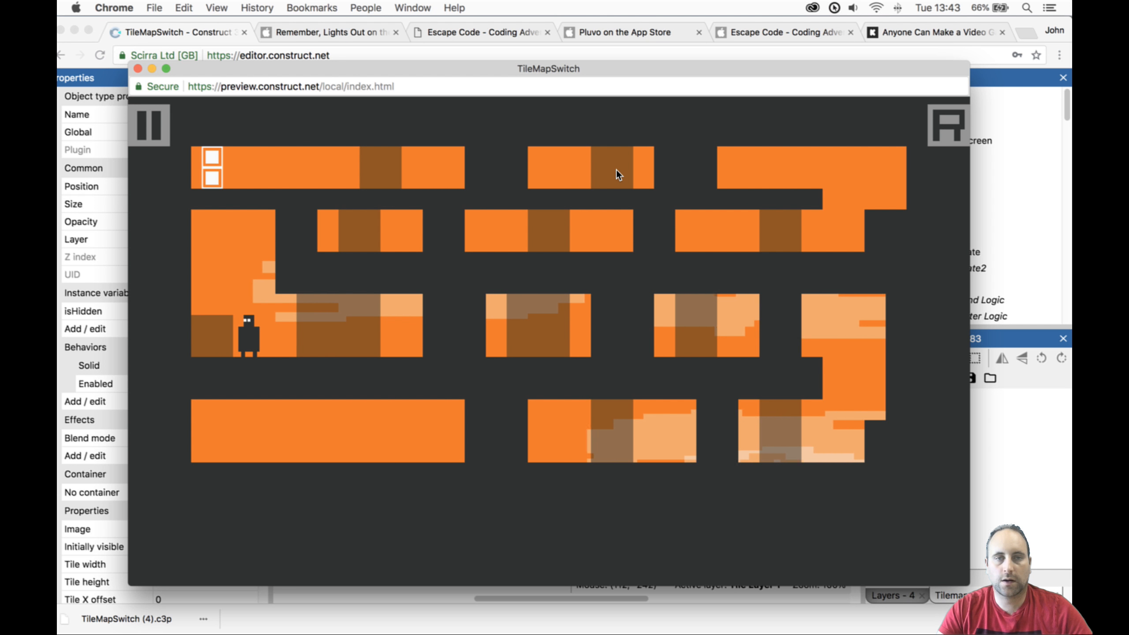
Switch tilemaps and climb the left-hand ledge into the start of the second passage.
{"action": "key", "text": "space"}
{"action": "key", "text": "Up"}
{"action": "key", "text": "Left"}
{"action": "key", "text": "Right"}
{"action": "key", "text": "Up"}
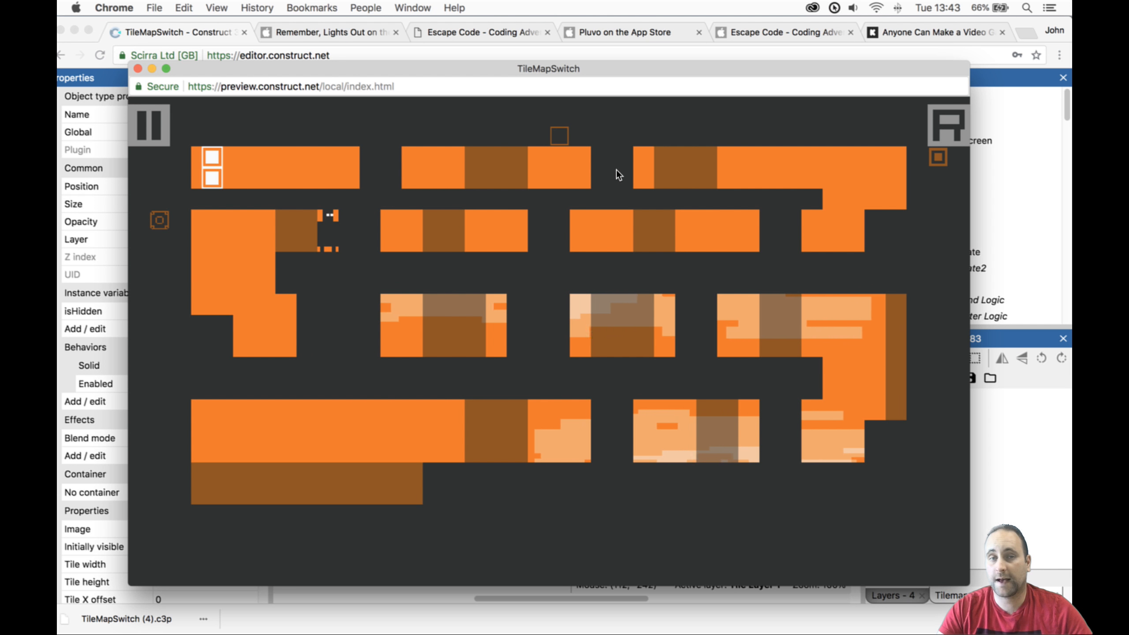
Run the player right through the second passage's alternating blocks and climb up to the top passage.
{"action": "key", "text": "space"}
{"action": "key", "text": "space"}
{"action": "key", "text": "space"}
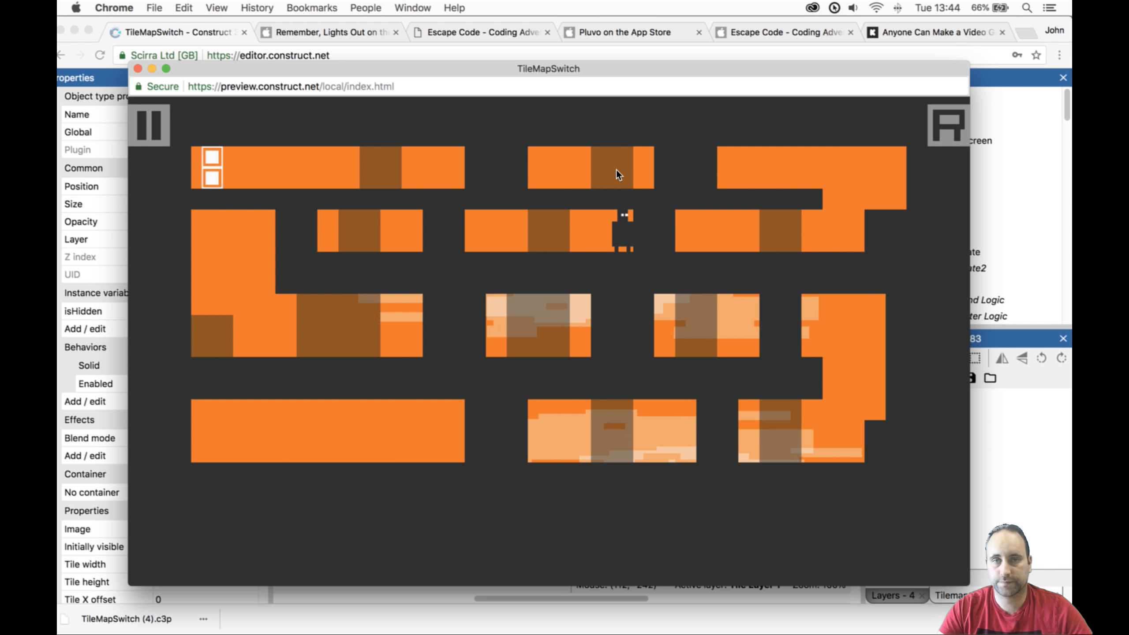
{"action": "key", "text": "space"}
{"action": "key", "text": "Right"}
{"action": "key", "text": "space"}
{"action": "key", "text": "Up"}
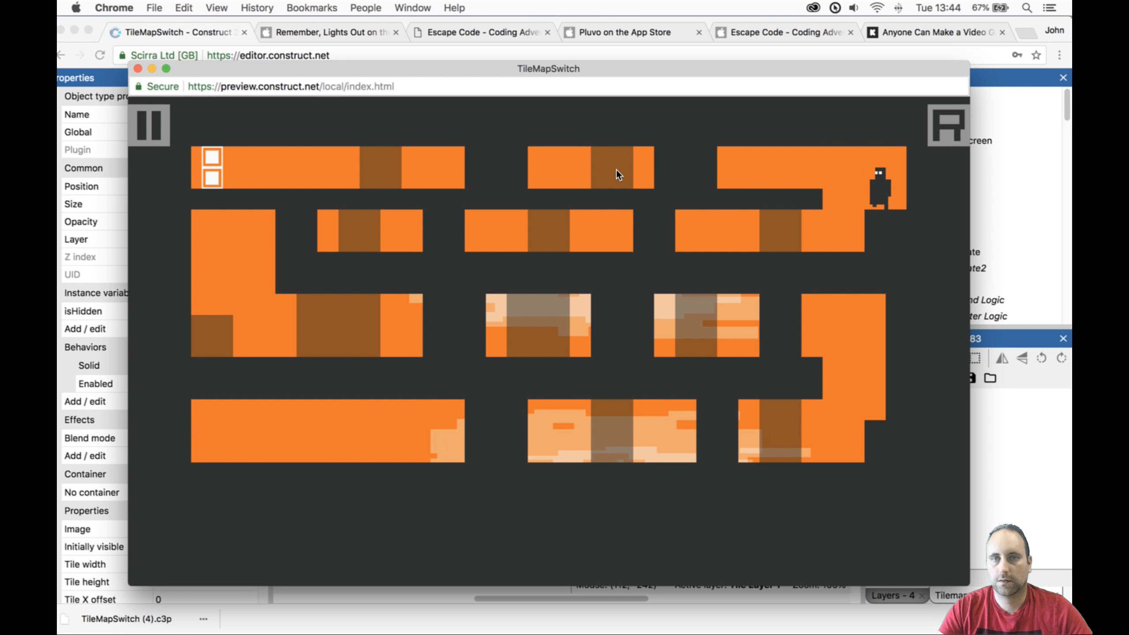
Run the player left along the top passage, switching tilemaps on the way, and close the preview.
{"action": "key", "text": "Left"}
{"action": "key", "text": "space"}
{"action": "key", "text": "space"}
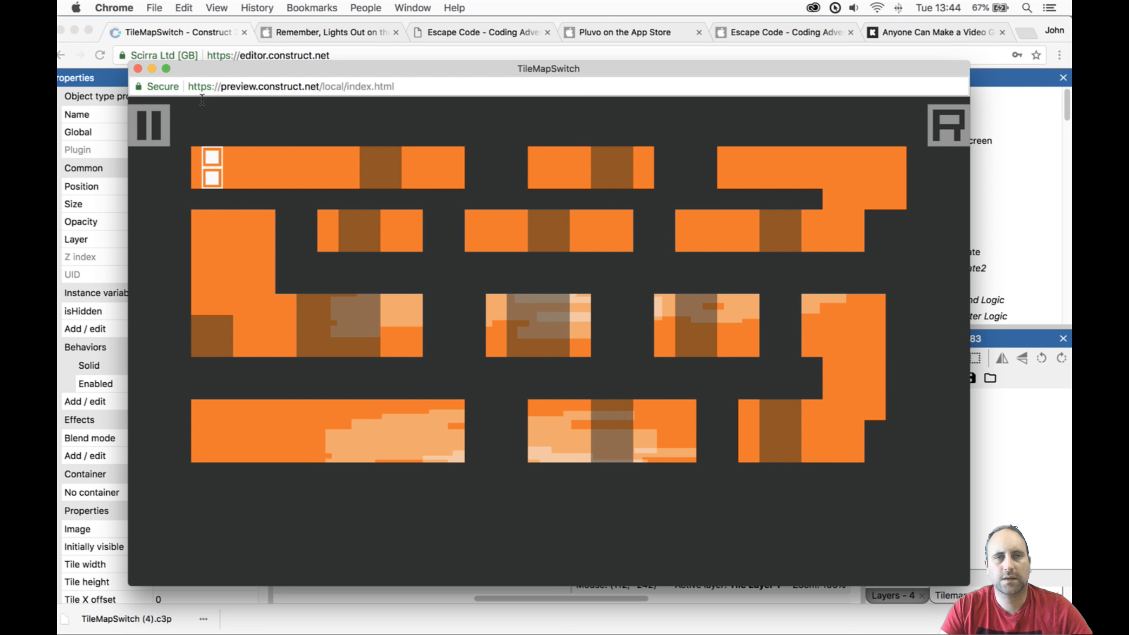
{"action": "left_click", "coordinate": [137, 68]}
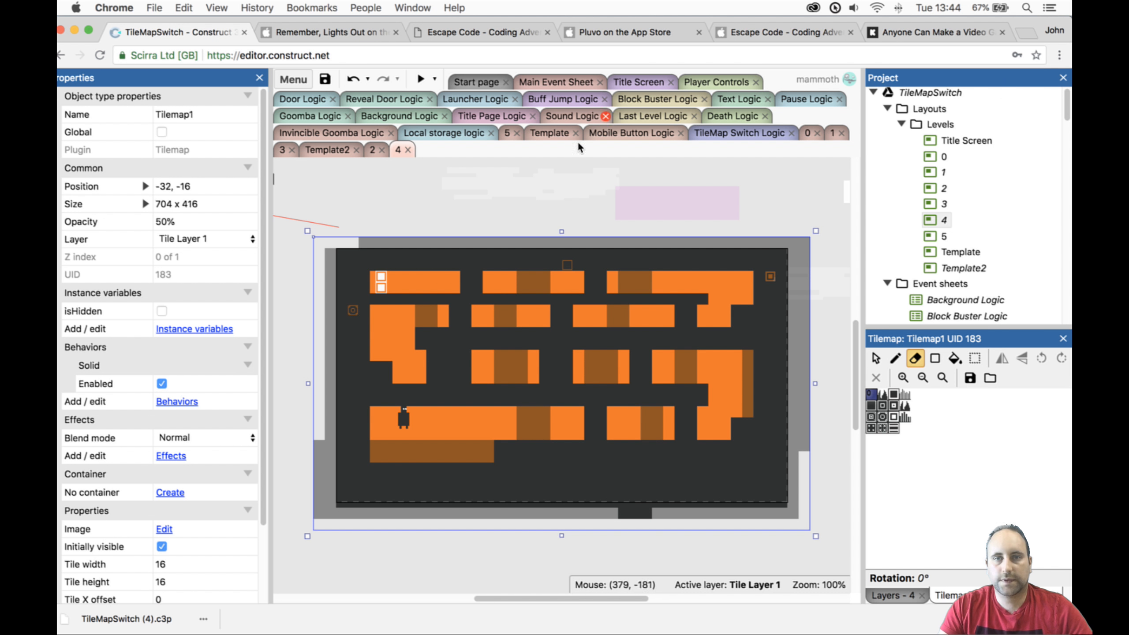
Toggle Tile Layer0's visibility to compare both tilemaps' passages in level 4, leaving the layer hidden.
{"action": "scroll", "coordinate": [609, 273], "scroll_direction": "up", "scroll_amount": 3, "text": "ctrl"}
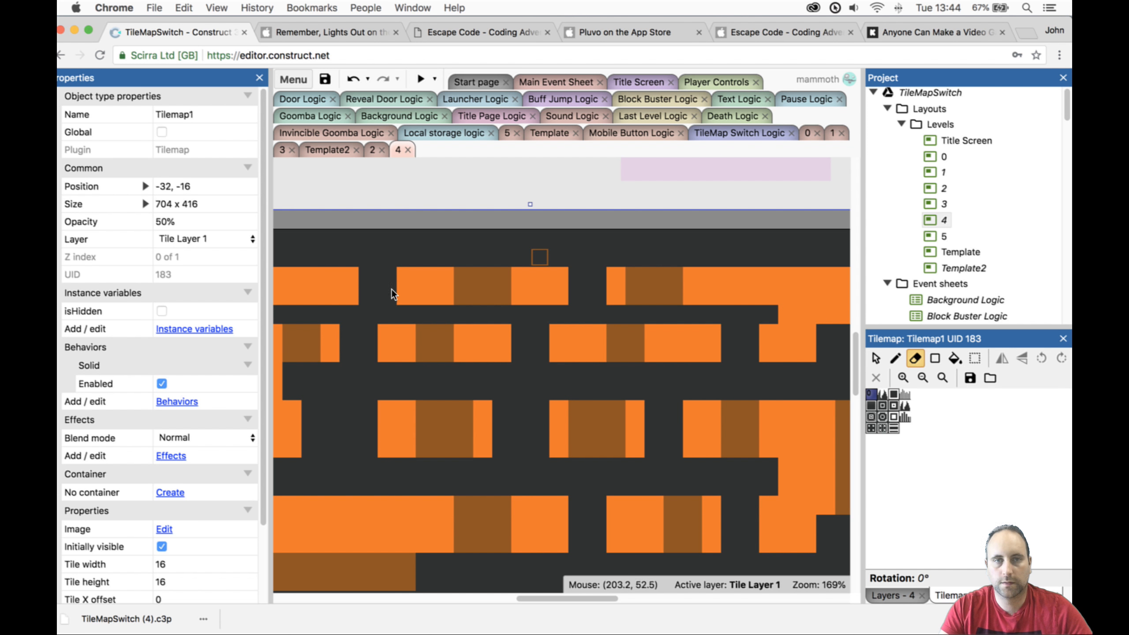
{"action": "left_click", "coordinate": [894, 595]}
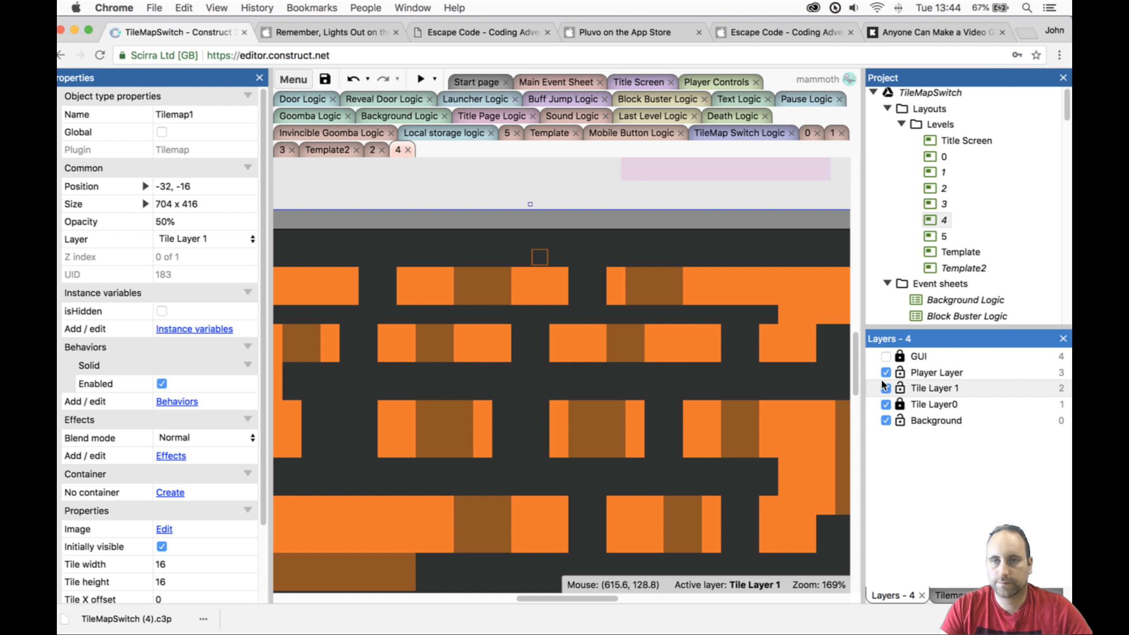
{"action": "left_click", "coordinate": [887, 403]}
{"action": "left_click", "coordinate": [898, 385]}
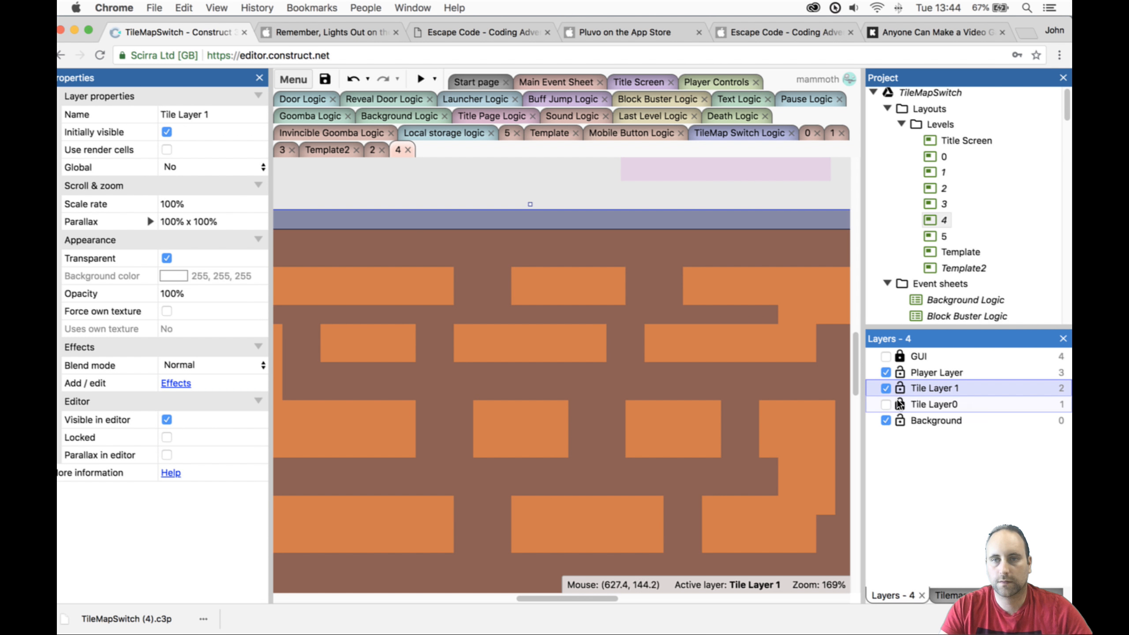
{"action": "left_click", "coordinate": [886, 403]}
{"action": "left_click", "coordinate": [886, 403]}
{"action": "left_click", "coordinate": [889, 401]}
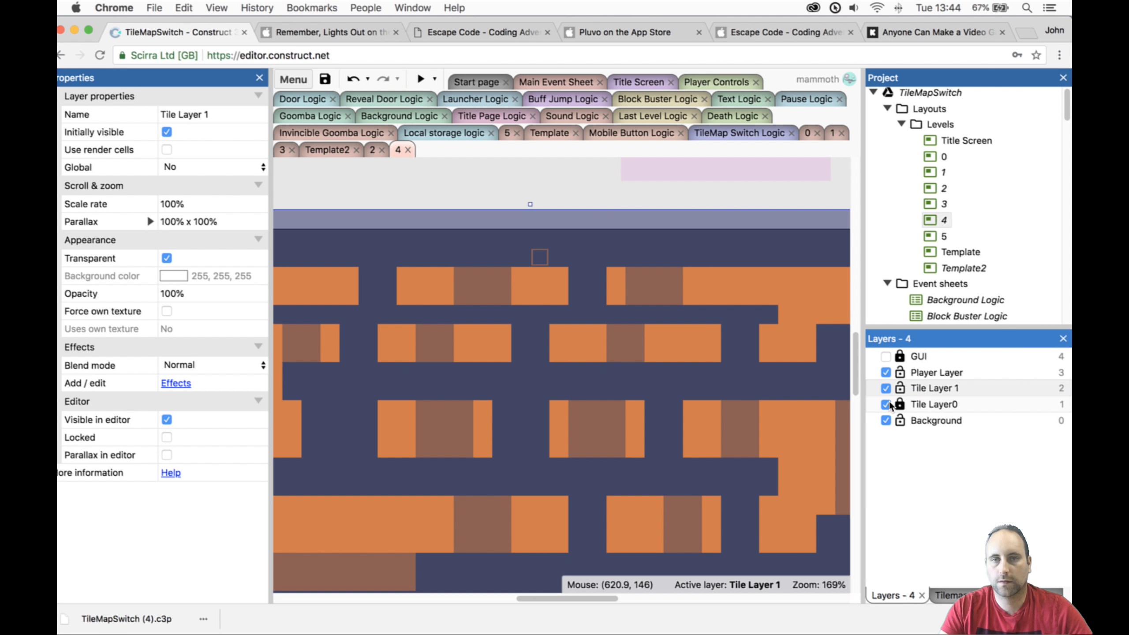
{"action": "left_click", "coordinate": [889, 401]}
{"action": "left_click", "coordinate": [889, 401]}
{"action": "left_click", "coordinate": [889, 401]}
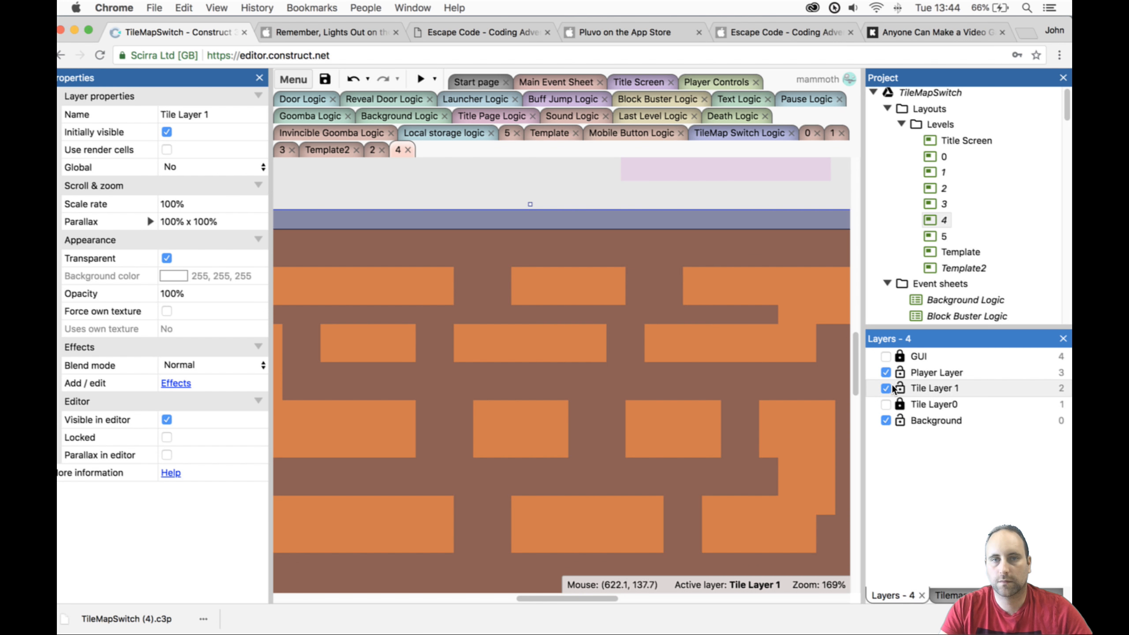
Make Tile Layer 1 active, ready the tilemap eraser on Tilemap1 and inspect its passages for stray tiles.
{"action": "left_click", "coordinate": [930, 389]}
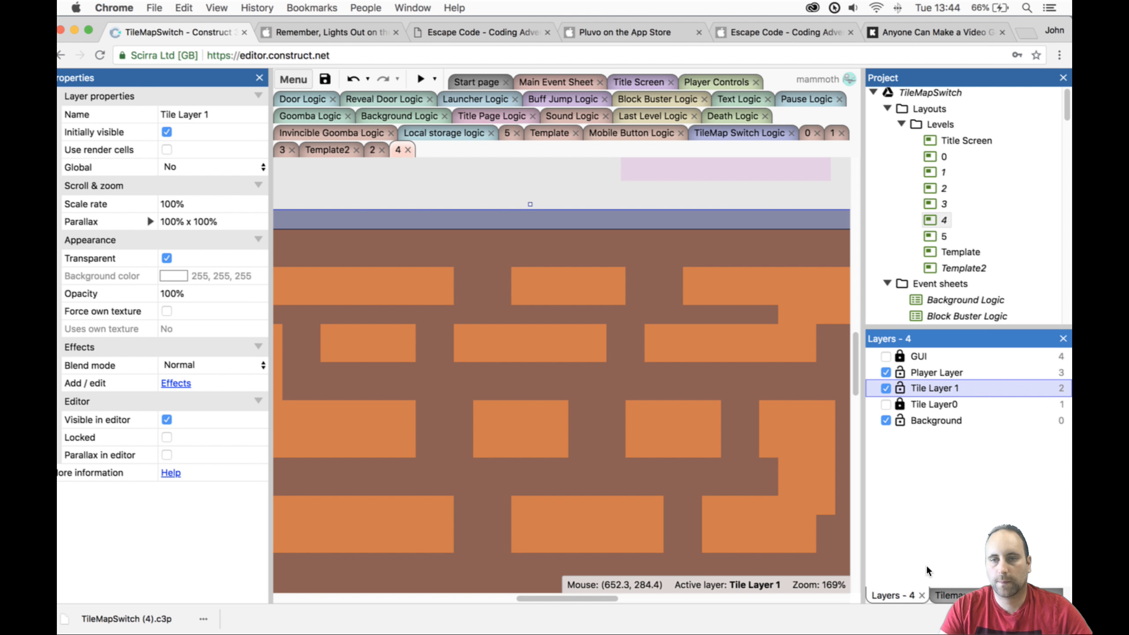
{"action": "left_click", "coordinate": [949, 595]}
{"action": "left_click", "coordinate": [915, 358]}
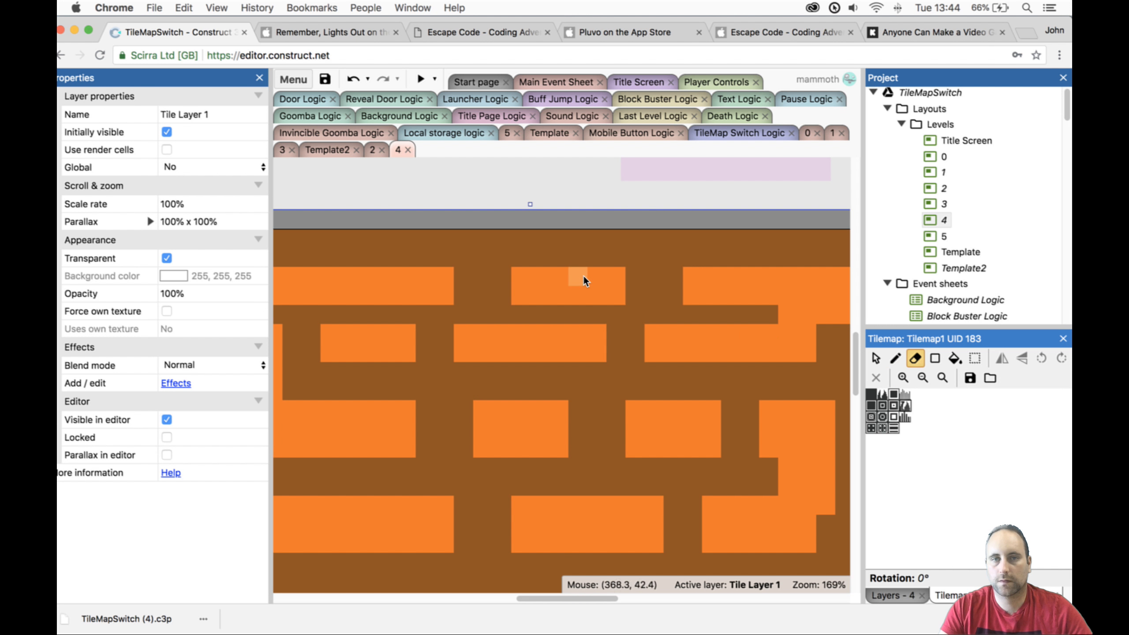
{"action": "left_click", "coordinate": [531, 277]}
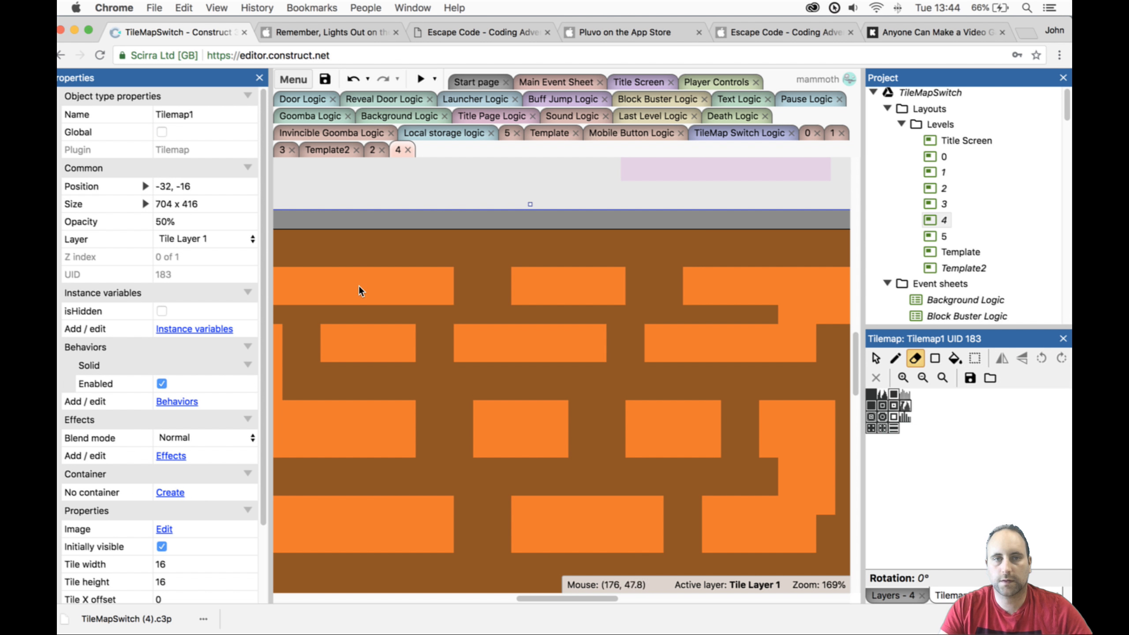
{"action": "scroll", "coordinate": [492, 184], "scroll_direction": "down", "scroll_amount": 4, "text": "ctrl"}
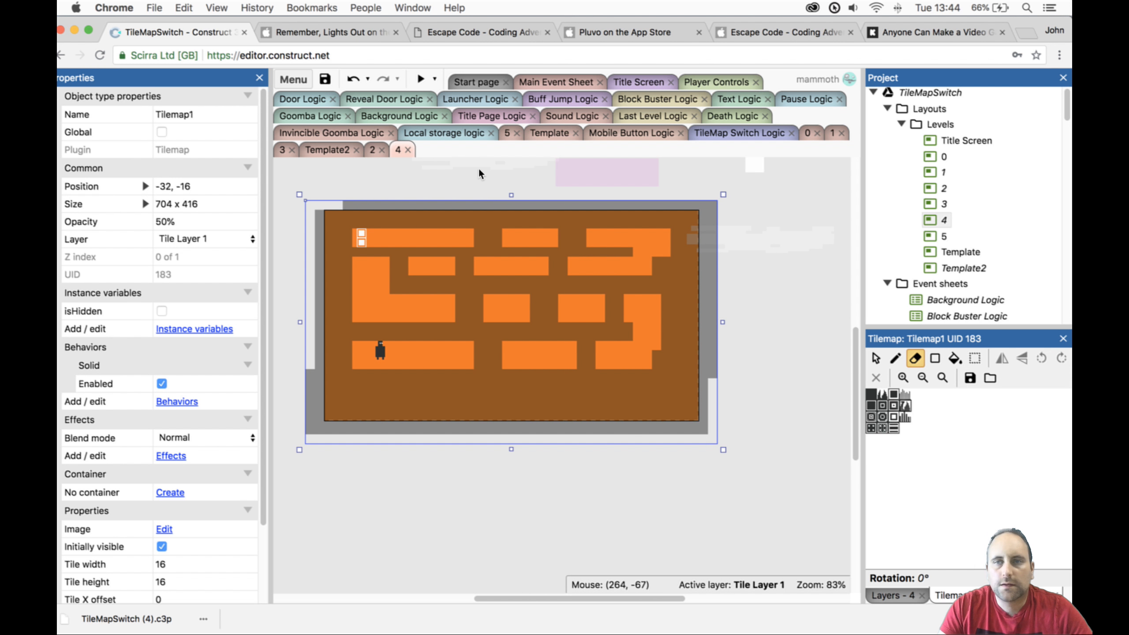
Duplicate the Template2 layout, name the copy 6 and place it directly after layout 5.
{"action": "right_click", "coordinate": [968, 267]}
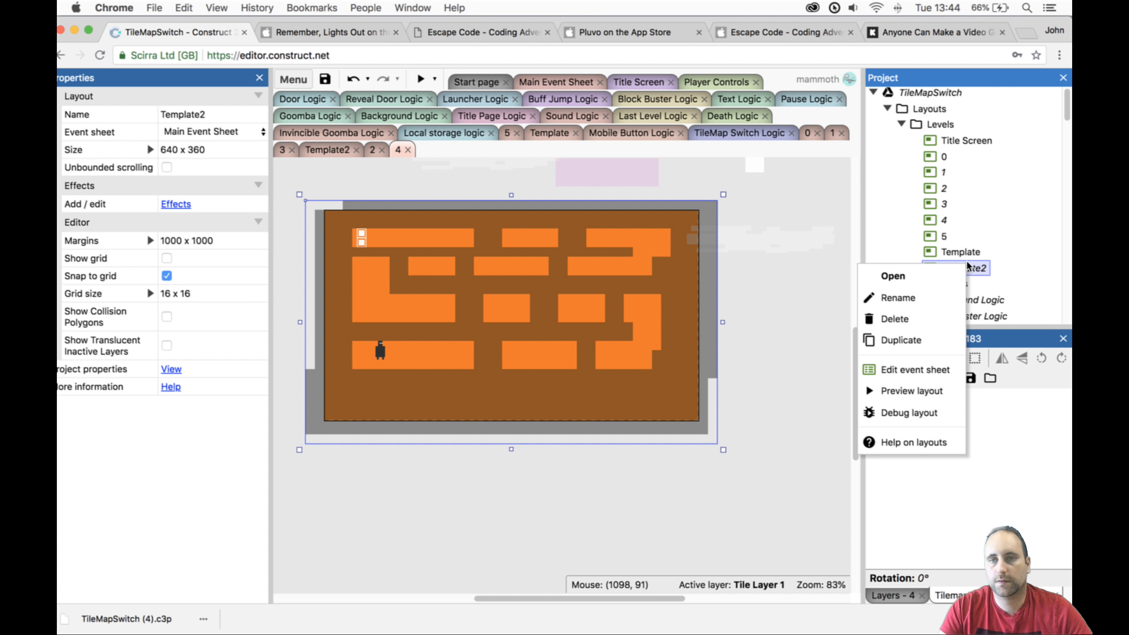
{"action": "left_click", "coordinate": [933, 338]}
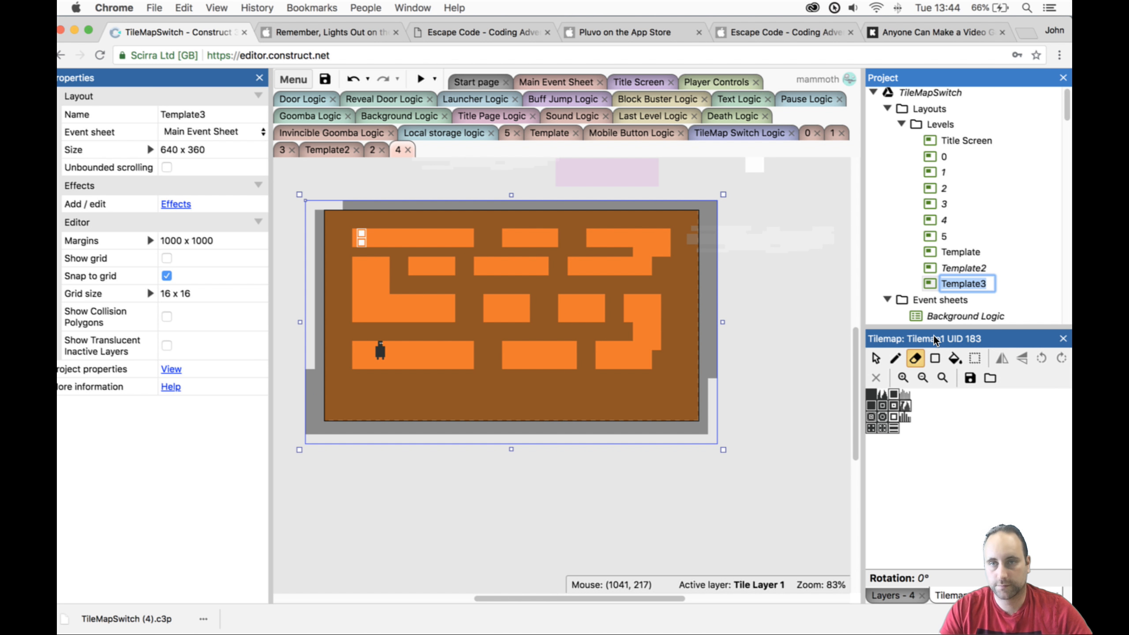
{"action": "type", "text": "6"}
{"action": "key", "text": "Return"}
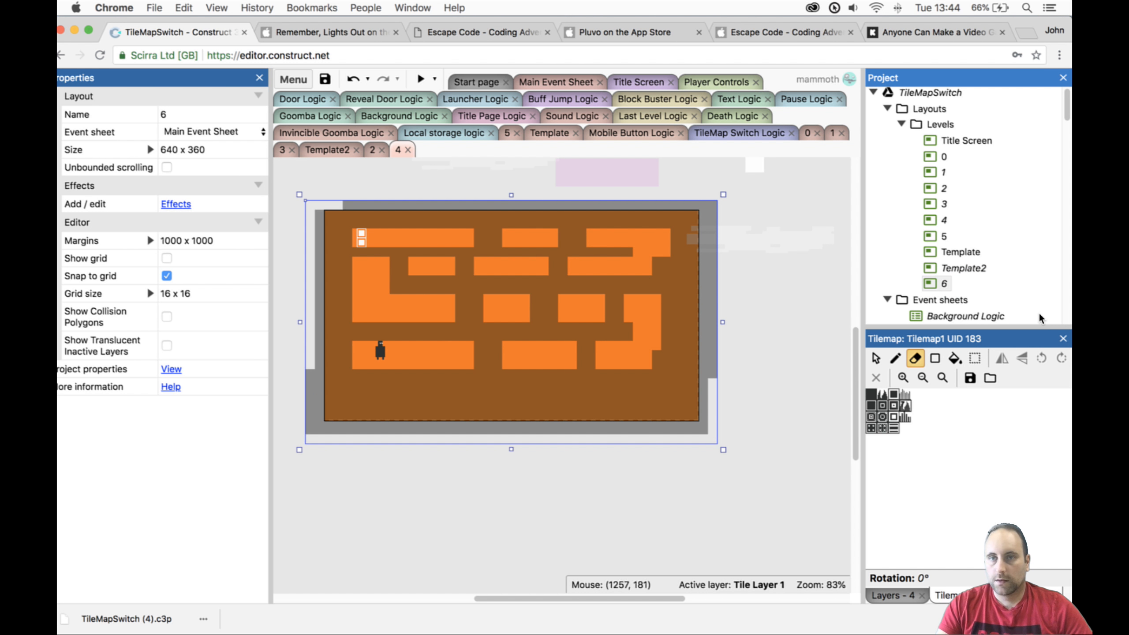
{"action": "left_click_drag", "start_coordinate": [949, 254], "coordinate": [949, 240]}
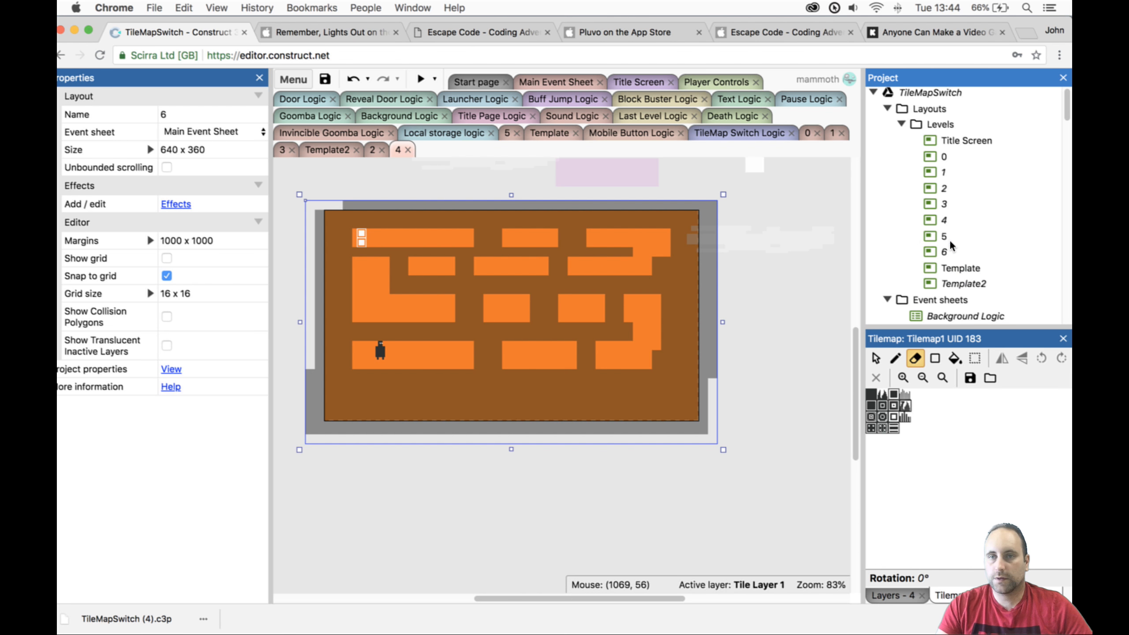
Open the level 5 layout for editing.
{"action": "double_click", "coordinate": [945, 236]}
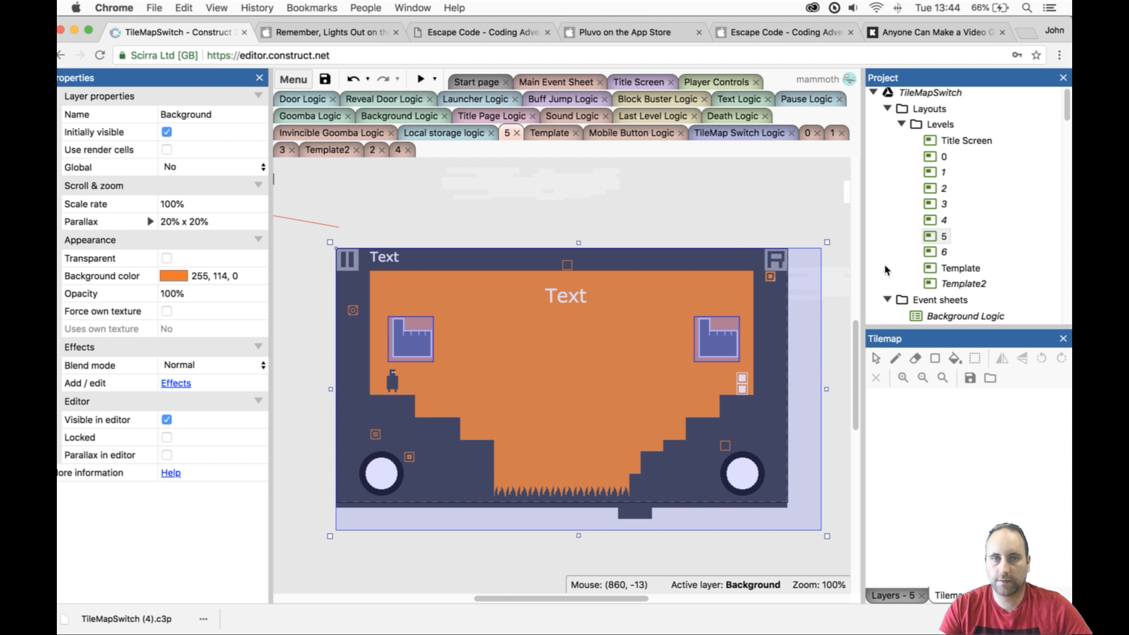
Delete both hand sprites from the level 5 layout.
{"action": "left_click", "coordinate": [727, 284]}
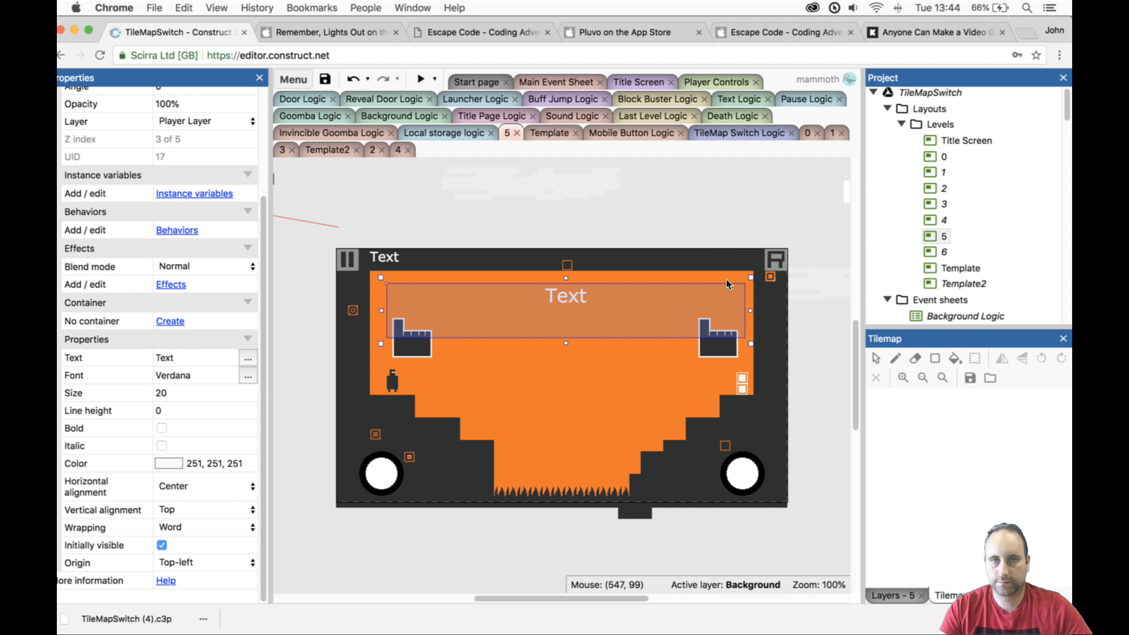
{"action": "left_click", "coordinate": [735, 242]}
{"action": "left_click", "coordinate": [718, 336]}
{"action": "left_click", "coordinate": [722, 350]}
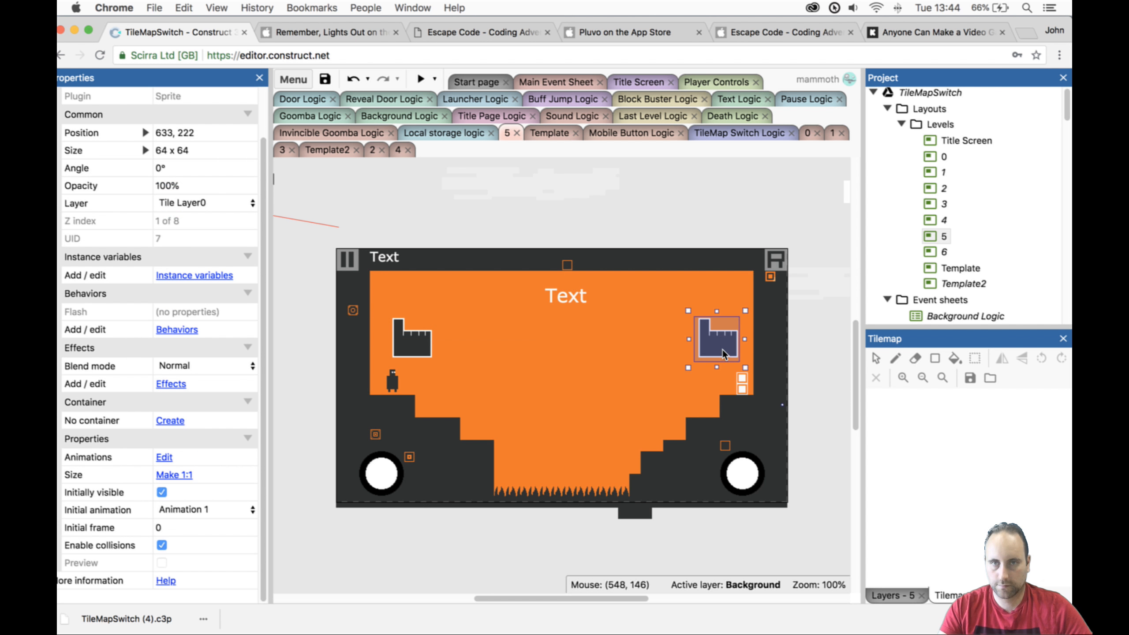
{"action": "key", "text": "Delete"}
{"action": "left_click", "coordinate": [413, 342]}
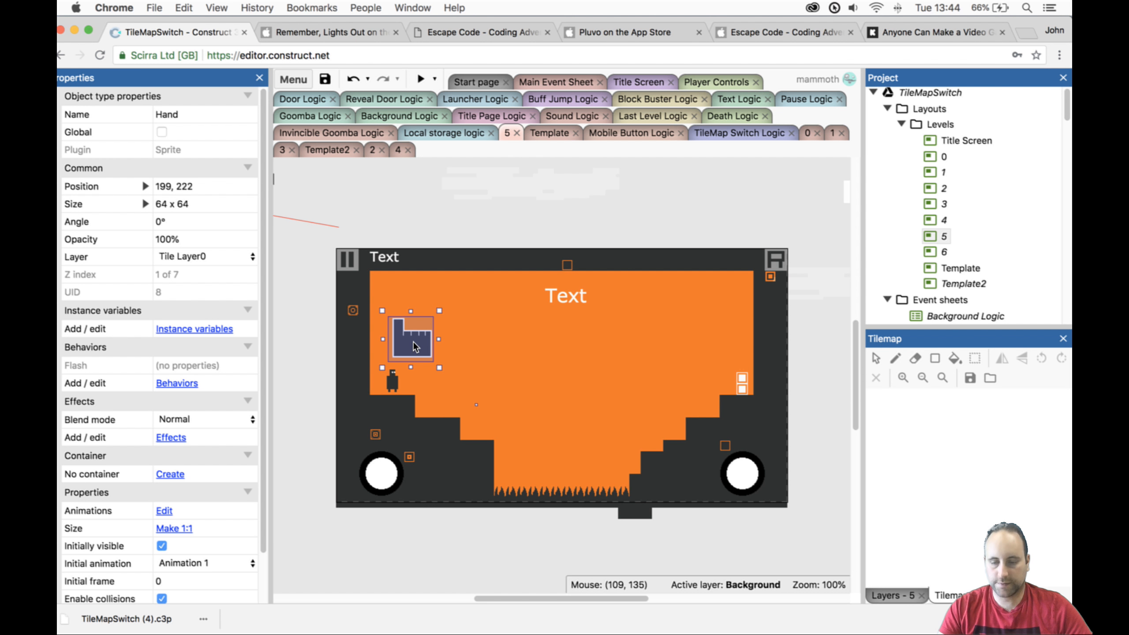
{"action": "key", "text": "Delete"}
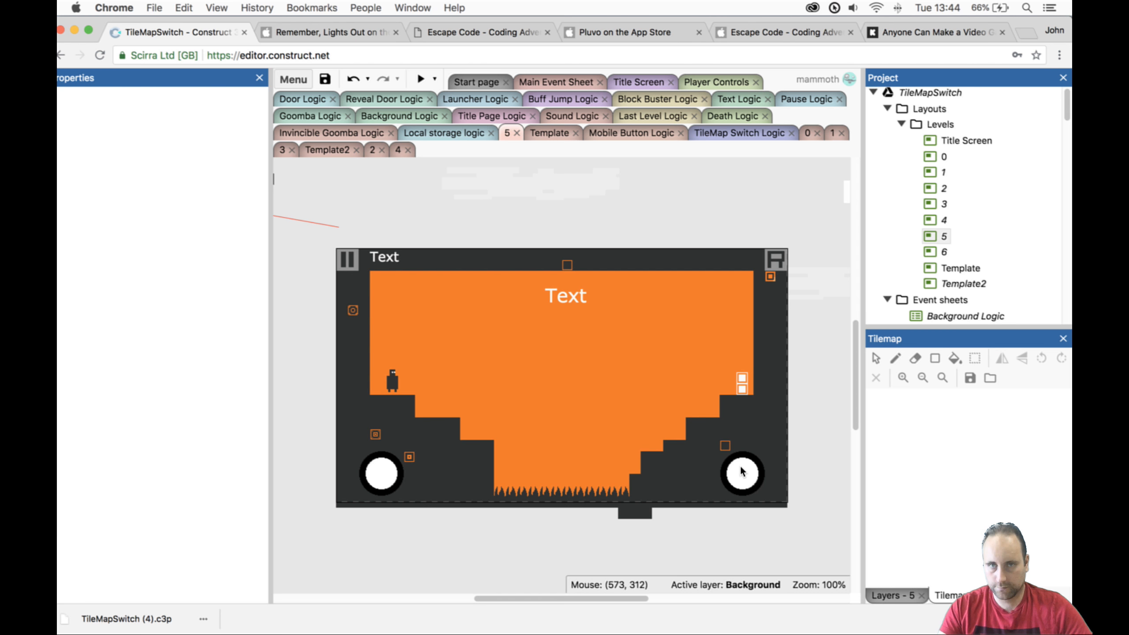
Bring up the layer list for level 5 and hide the GUI layer.
{"action": "left_click", "coordinate": [795, 408]}
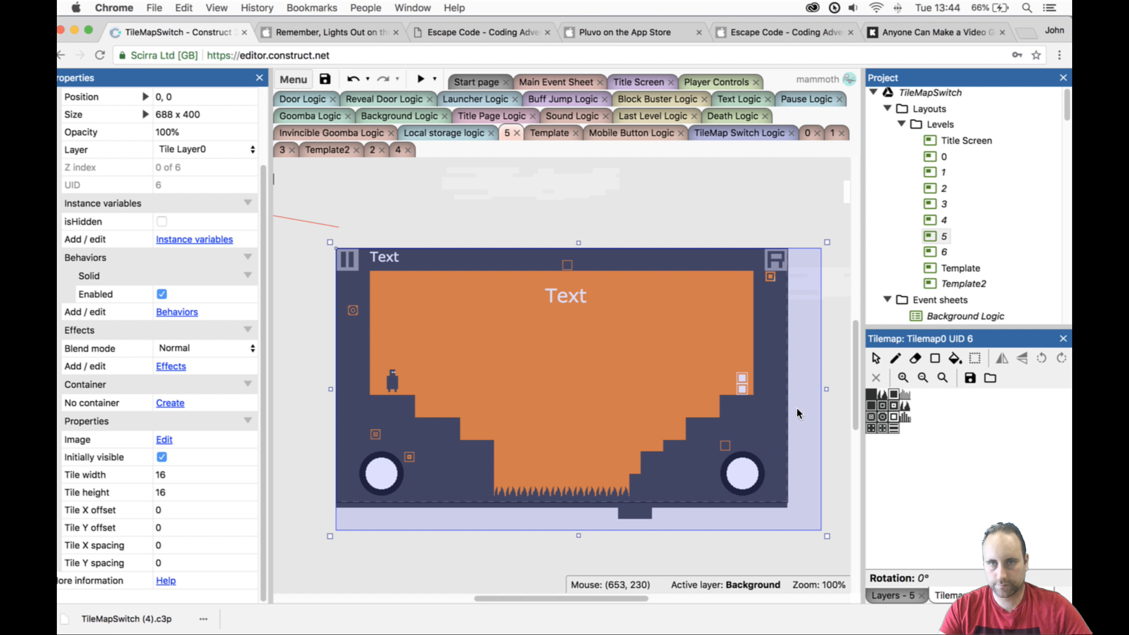
{"action": "left_click", "coordinate": [895, 595]}
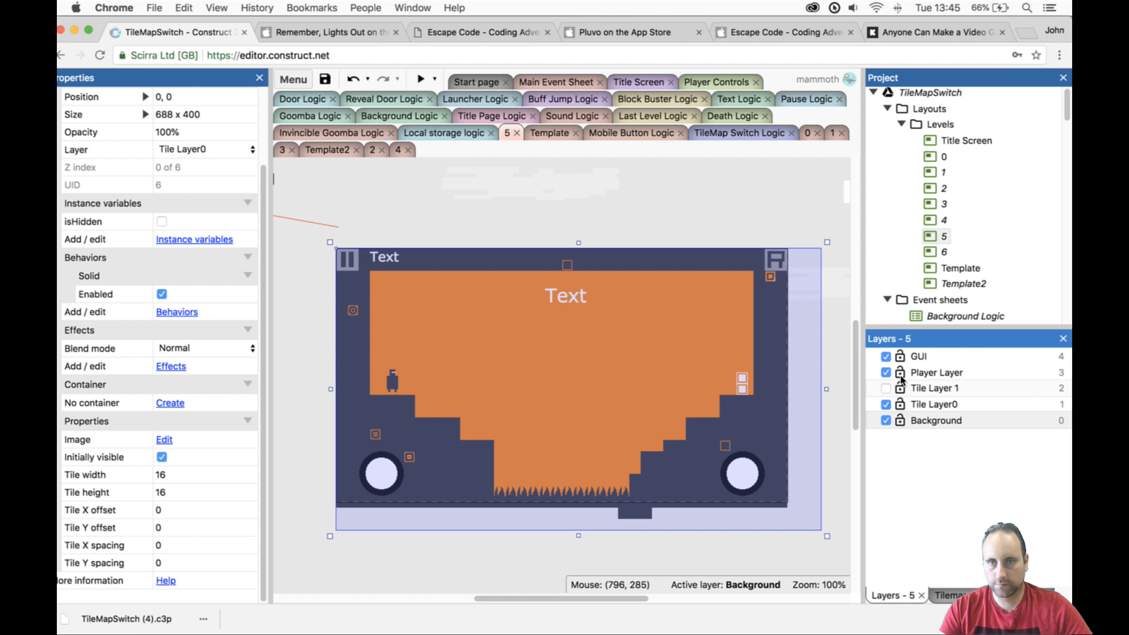
{"action": "left_click", "coordinate": [885, 356]}
{"action": "left_click", "coordinate": [885, 357]}
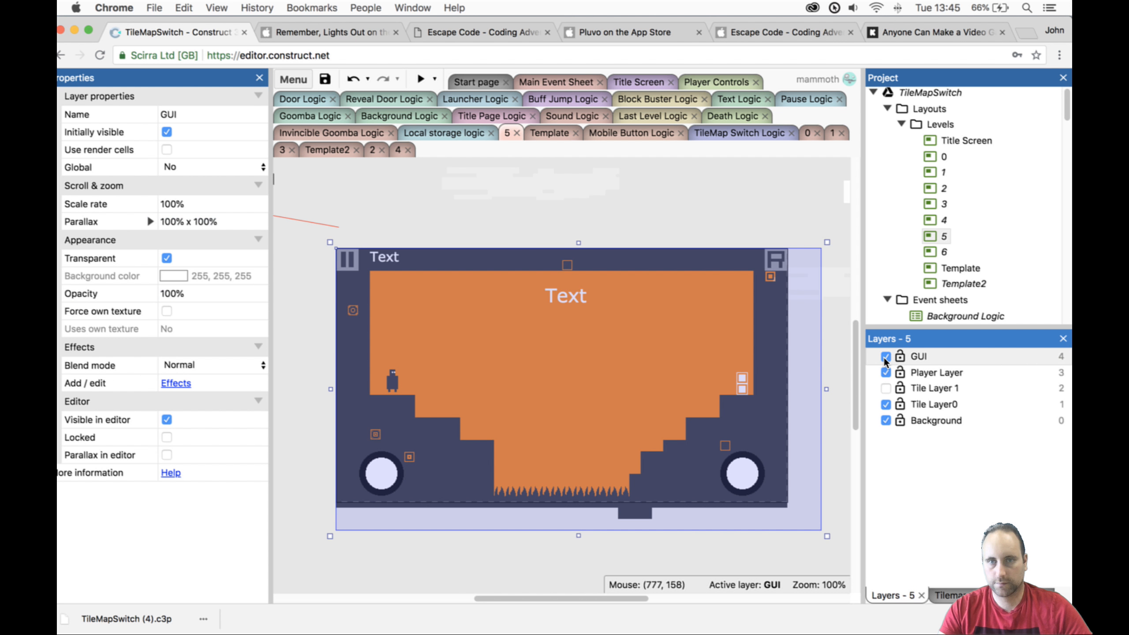
{"action": "left_click", "coordinate": [885, 357]}
{"action": "left_click", "coordinate": [885, 357]}
{"action": "left_click", "coordinate": [885, 357]}
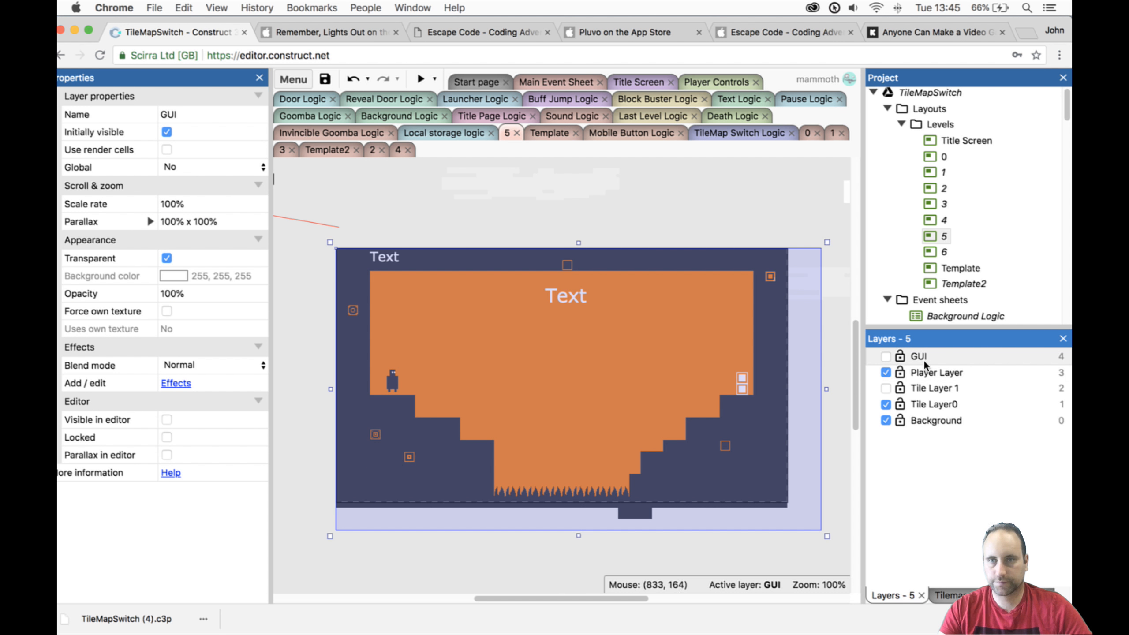
Place a death object over the spike pit in level 5 and stretch it across the pit to 240 x 48.
{"action": "scroll", "coordinate": [989, 298], "scroll_direction": "down", "scroll_amount": 10}
{"action": "scroll", "coordinate": [977, 262], "scroll_direction": "up", "scroll_amount": 5}
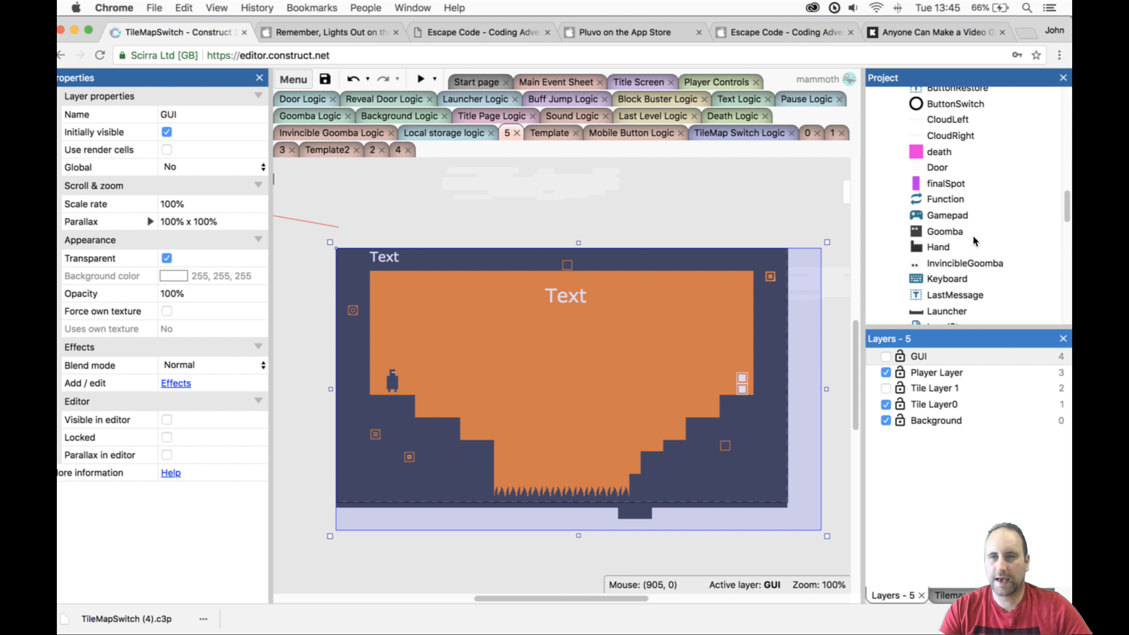
{"action": "left_click_drag", "start_coordinate": [931, 153], "coordinate": [539, 509]}
{"action": "left_click", "coordinate": [885, 356]}
{"action": "left_click_drag", "start_coordinate": [620, 508], "coordinate": [665, 514]}
Assign the death object to Player Layer, and hide and lock the GUI layer.
{"action": "left_click", "coordinate": [173, 254]}
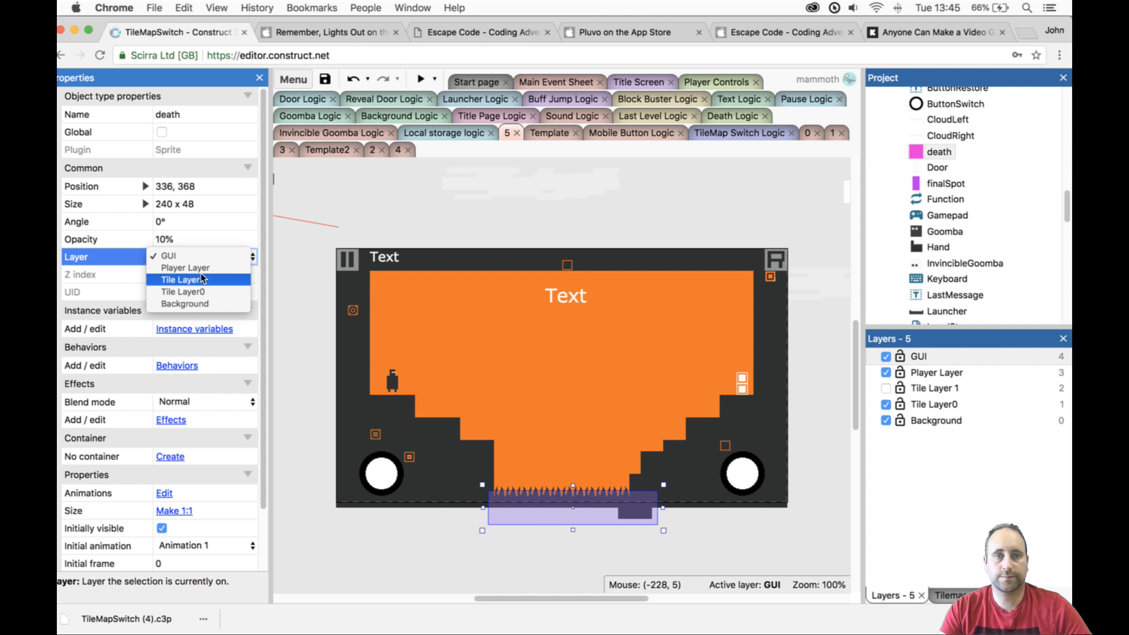
{"action": "key", "text": "Escape"}
{"action": "key", "text": "Down"}
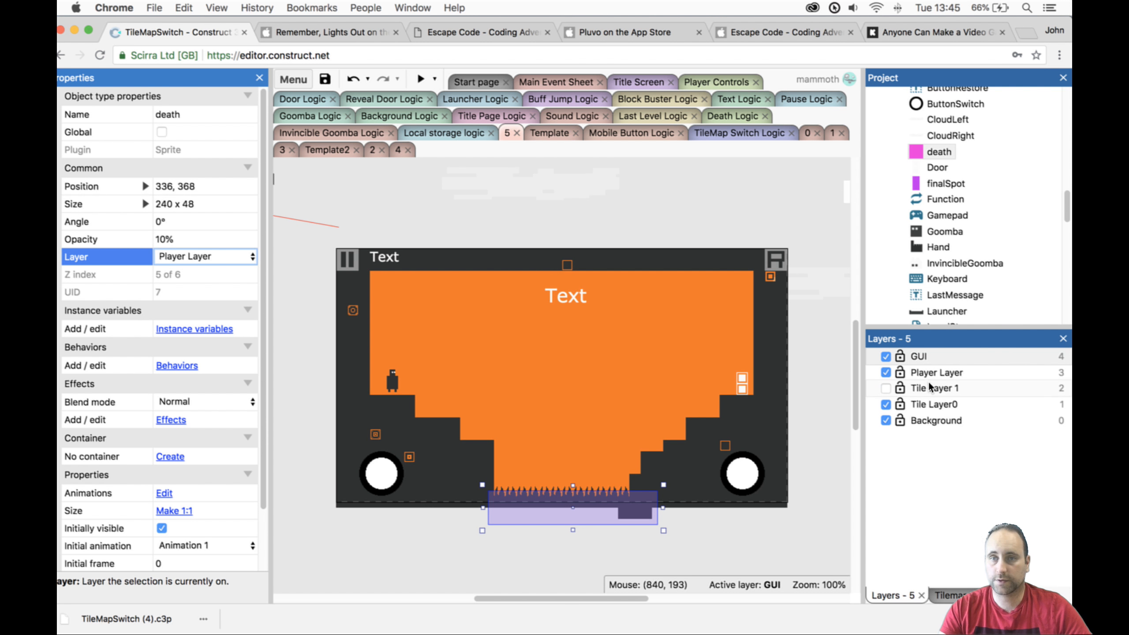
{"action": "left_click", "coordinate": [886, 357]}
{"action": "left_click", "coordinate": [896, 356]}
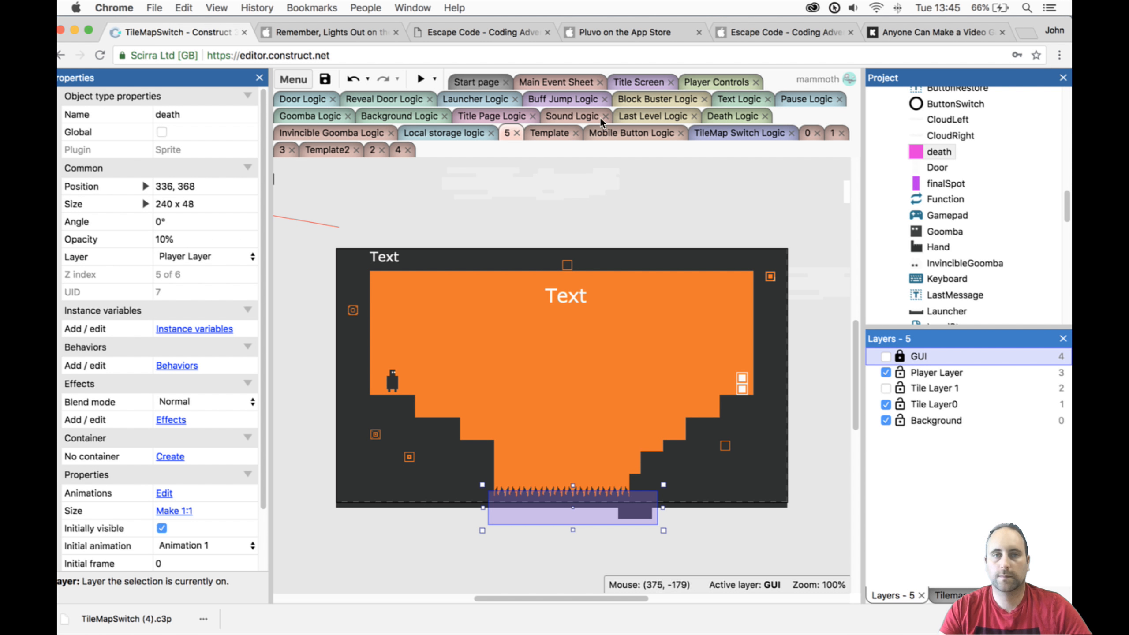
Preview level 5 and play through it, jumping across the spike pit to reach the door.
{"action": "left_click", "coordinate": [416, 78]}
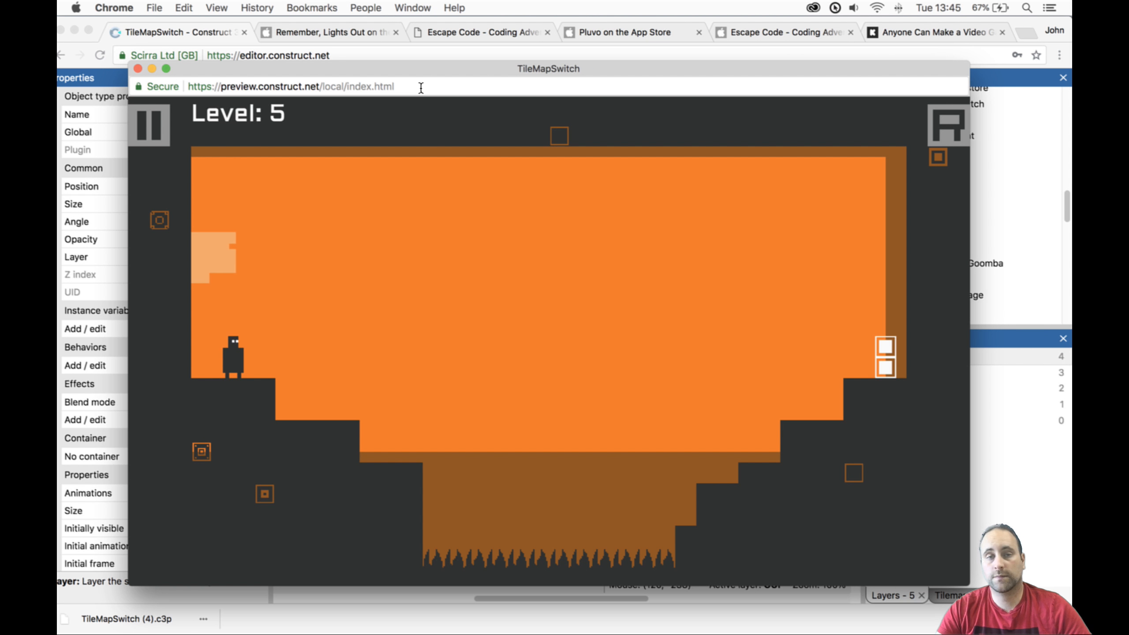
{"action": "key", "text": "Right"}
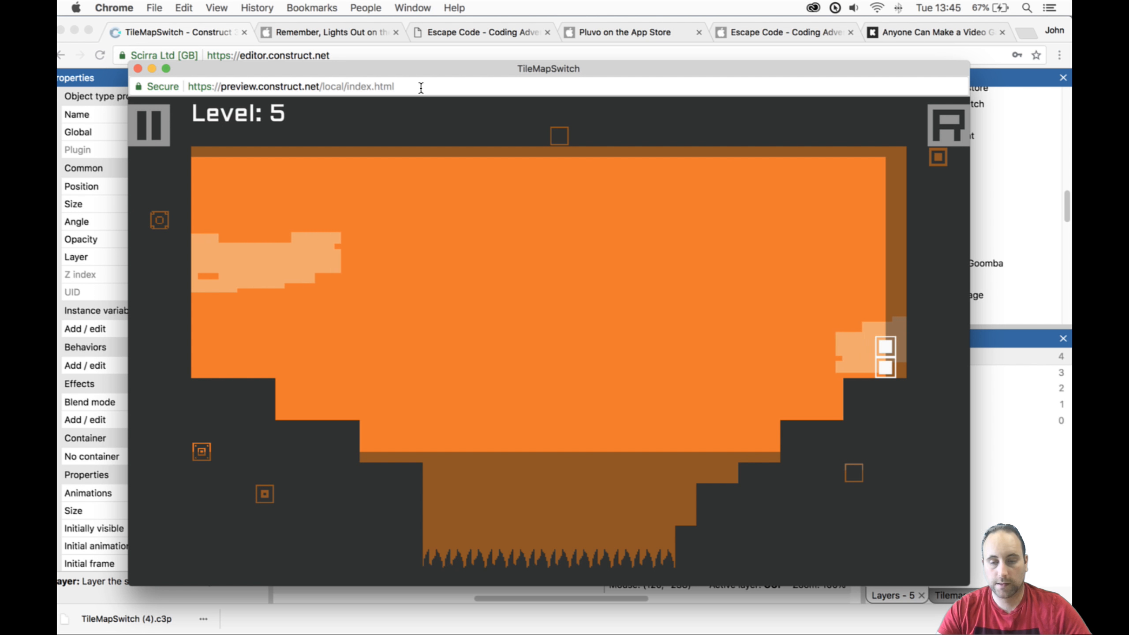
{"action": "key", "text": "Right"}
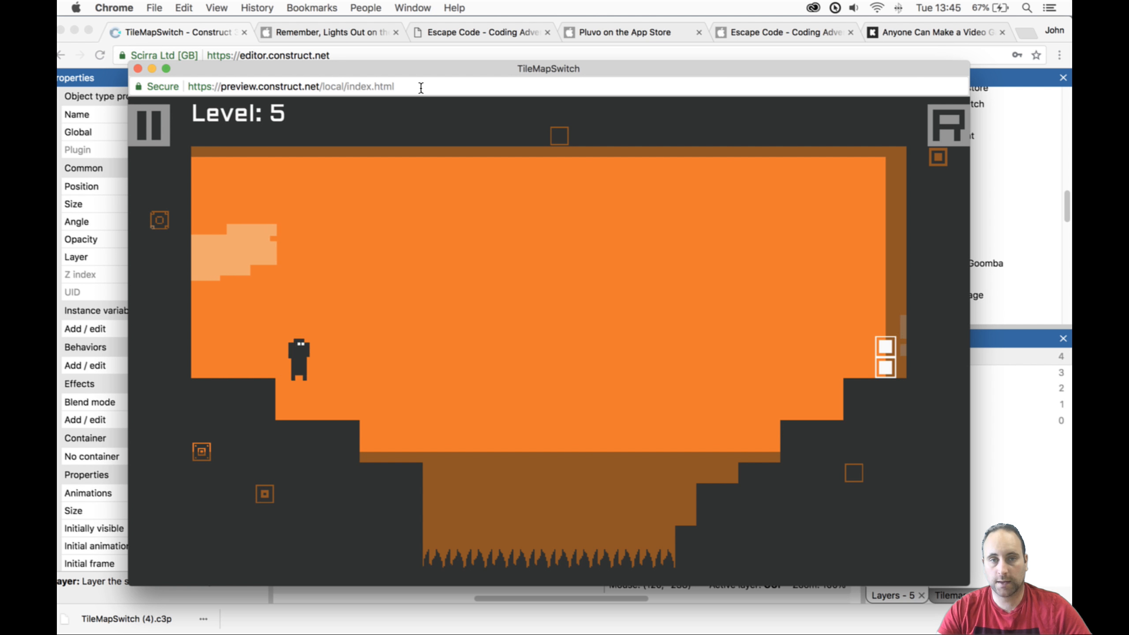
{"action": "key", "text": "Up"}
{"action": "key", "text": "Right"}
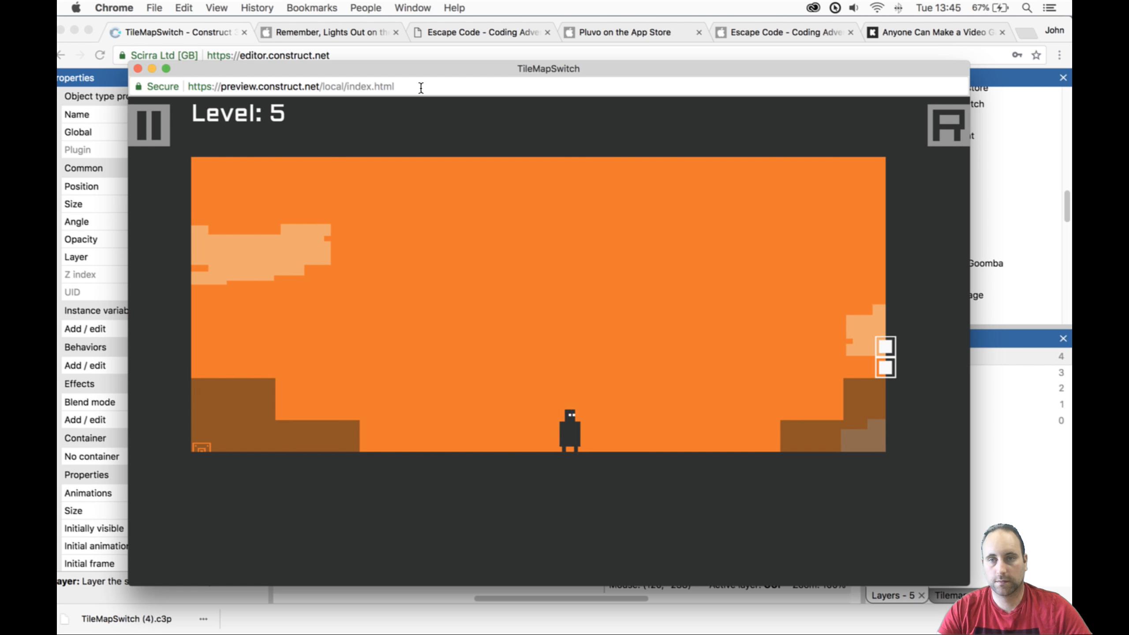
{"action": "key", "text": "Up"}
{"action": "key", "text": "Right"}
{"action": "key", "text": "Up"}
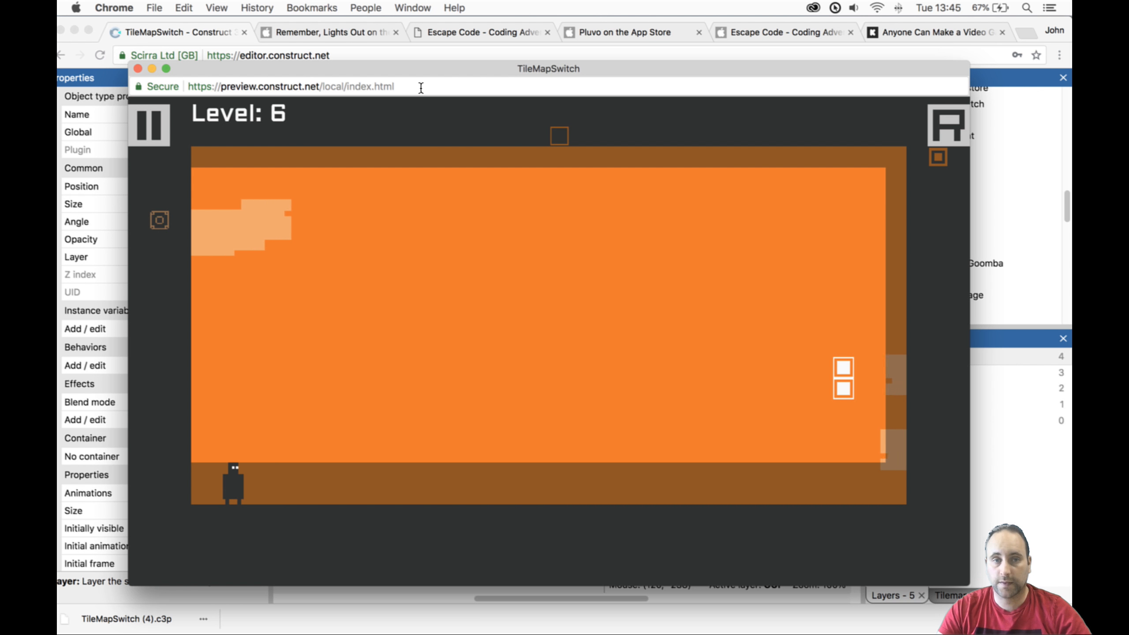
Try running and jumping in level 6 to check its tilemap switching, and close the preview.
{"action": "key", "text": "Right"}
{"action": "key", "text": "Up"}
{"action": "key", "text": "Right"}
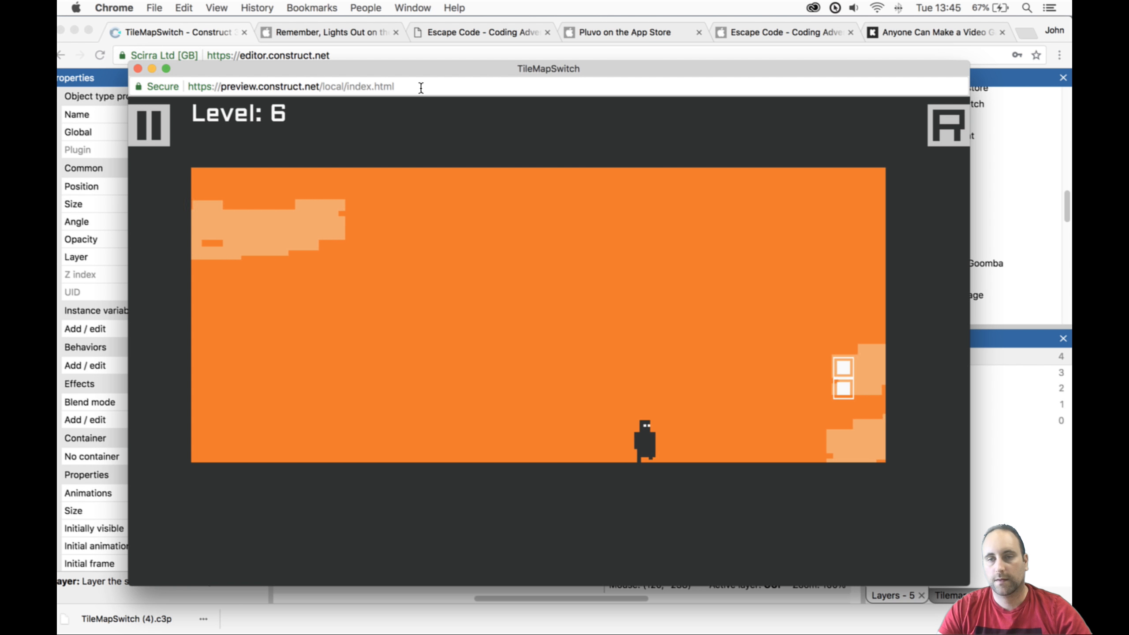
{"action": "key", "text": "Left"}
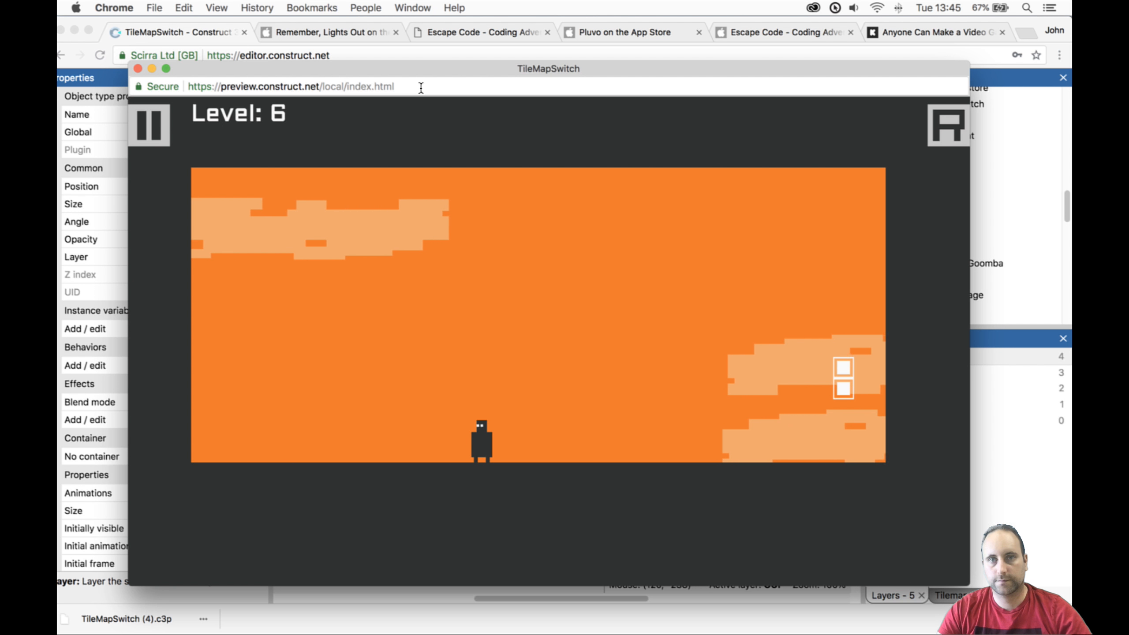
{"action": "left_click", "coordinate": [137, 68]}
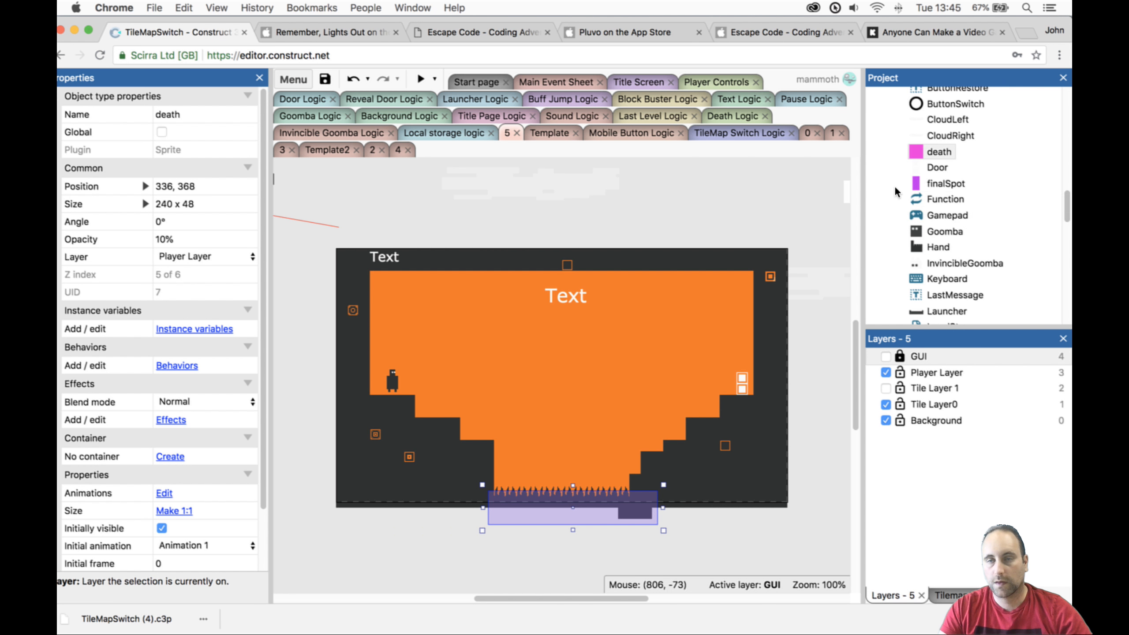
Open the level 6 layout and preview it, jumping repeatedly in place to test how the tilemaps switch.
{"action": "double_click", "coordinate": [928, 255]}
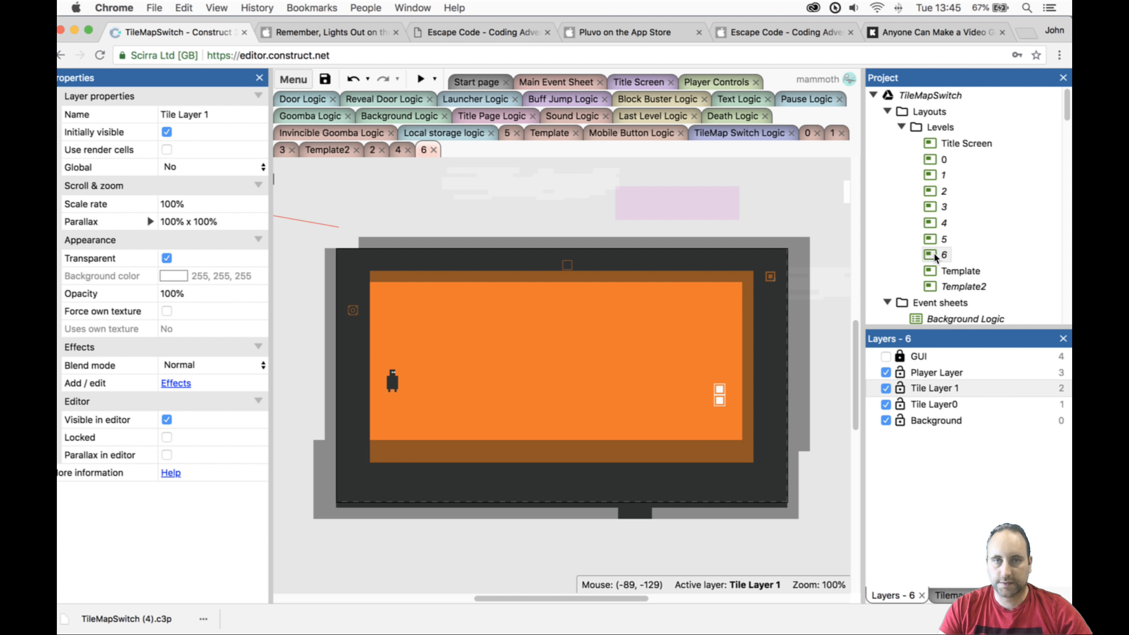
{"action": "left_click", "coordinate": [420, 79]}
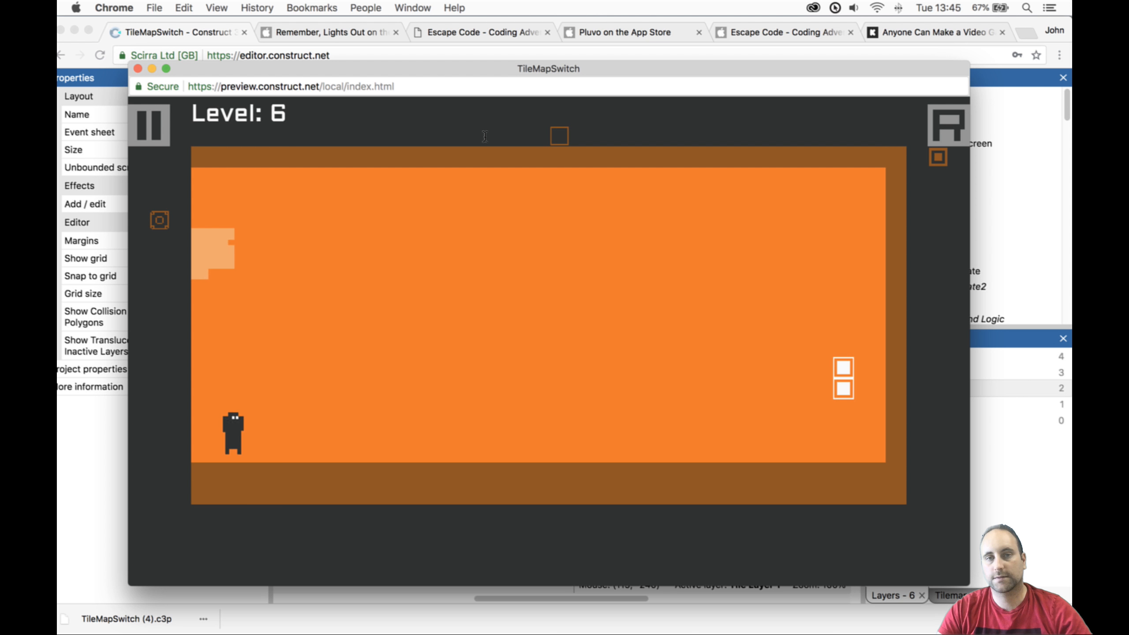
{"action": "key", "text": "Right"}
{"action": "key", "text": "Up"}
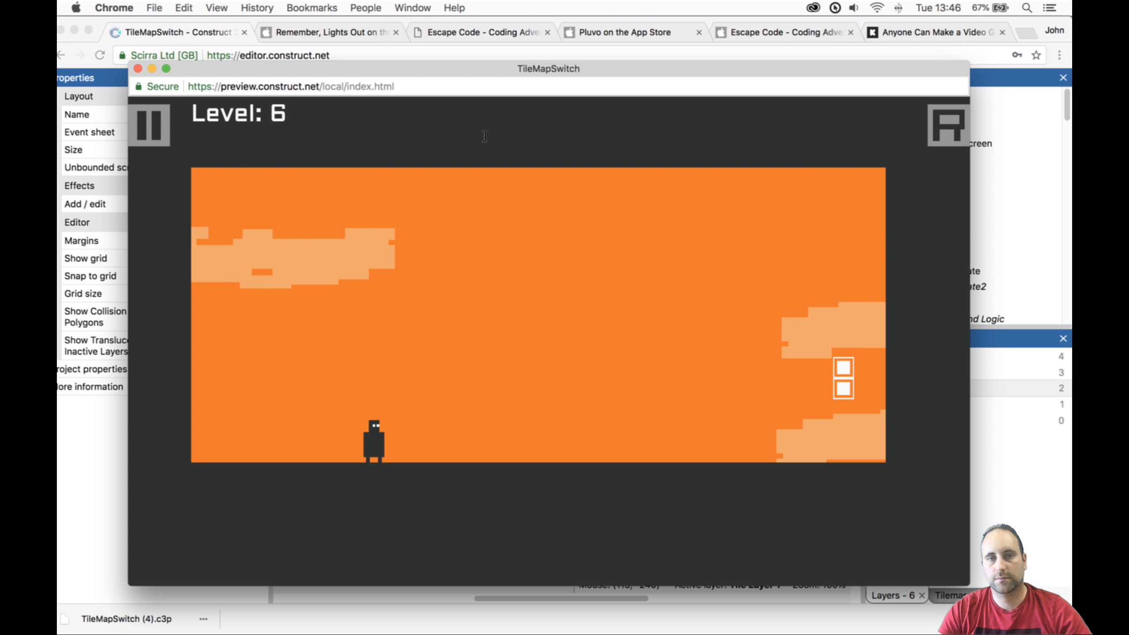
{"action": "key", "text": "Up"}
{"action": "key", "text": "Up"}
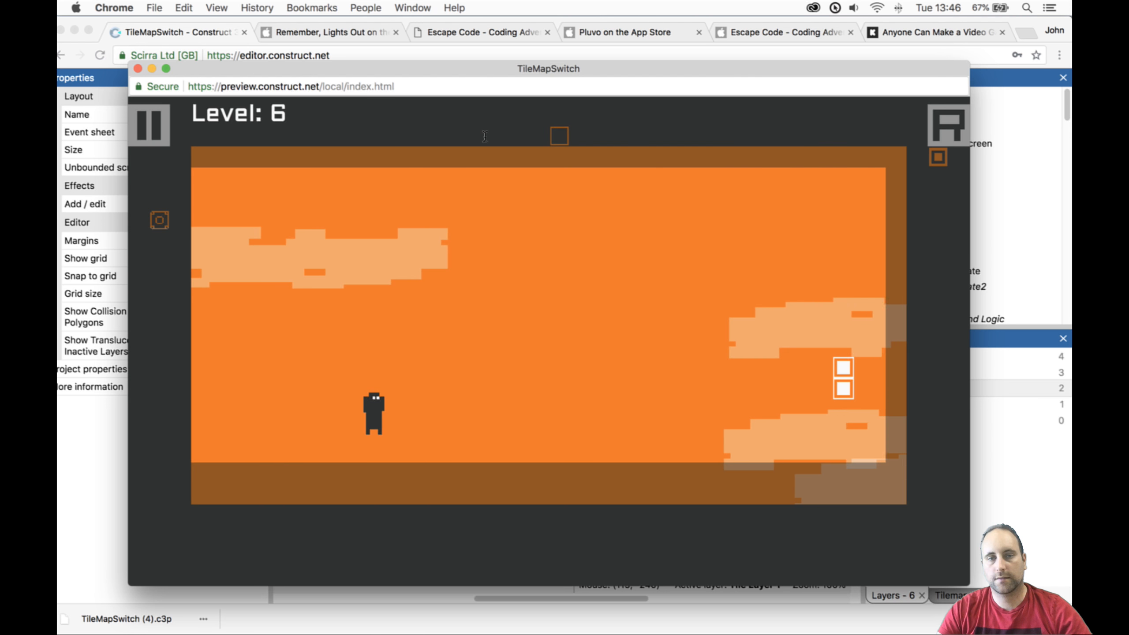
{"action": "key", "text": "Up"}
{"action": "key", "text": "Up"}
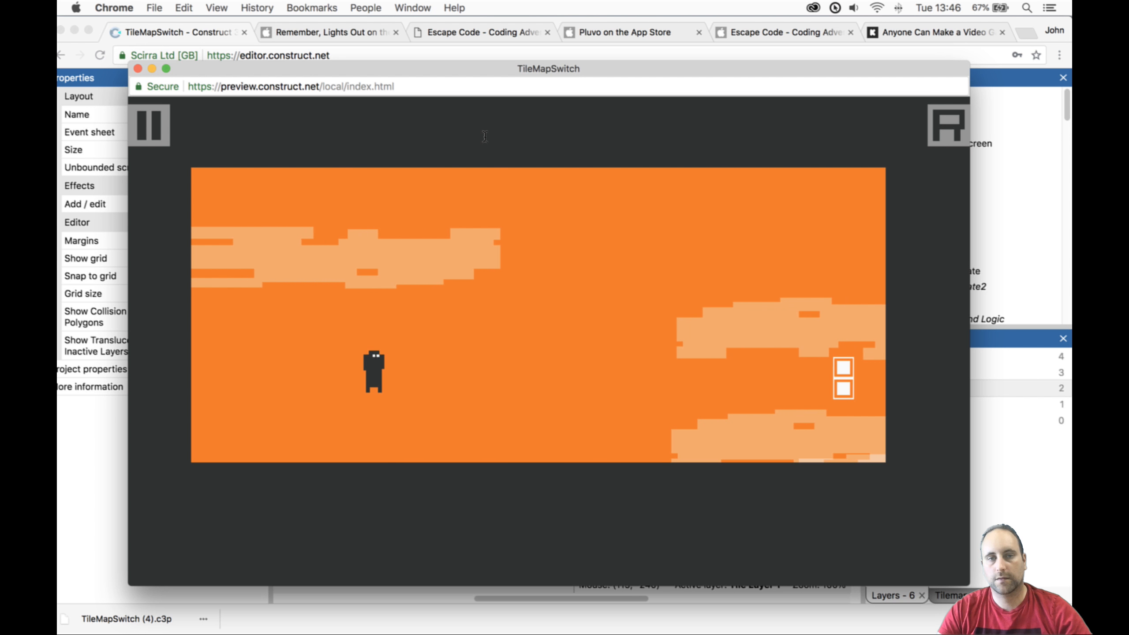
{"action": "key", "text": "Up"}
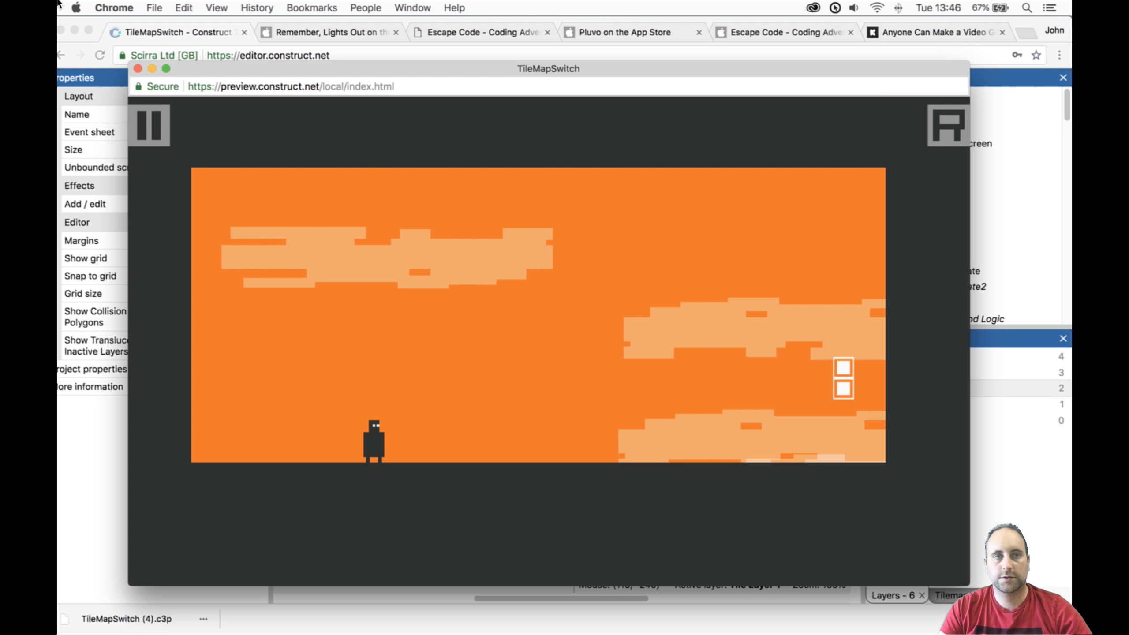
{"action": "left_click", "coordinate": [137, 67]}
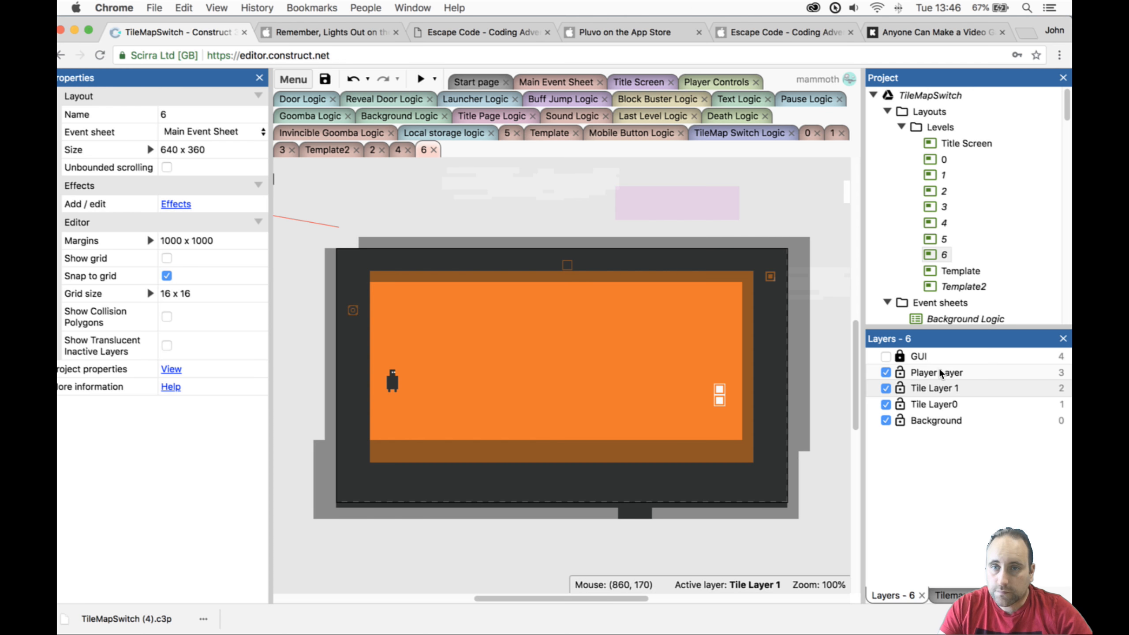
With Tile Layer0 hidden, paint three separate solid tiles on Tilemap1, rising across level 6's open area from the player towards the door.
{"action": "left_click", "coordinate": [634, 418]}
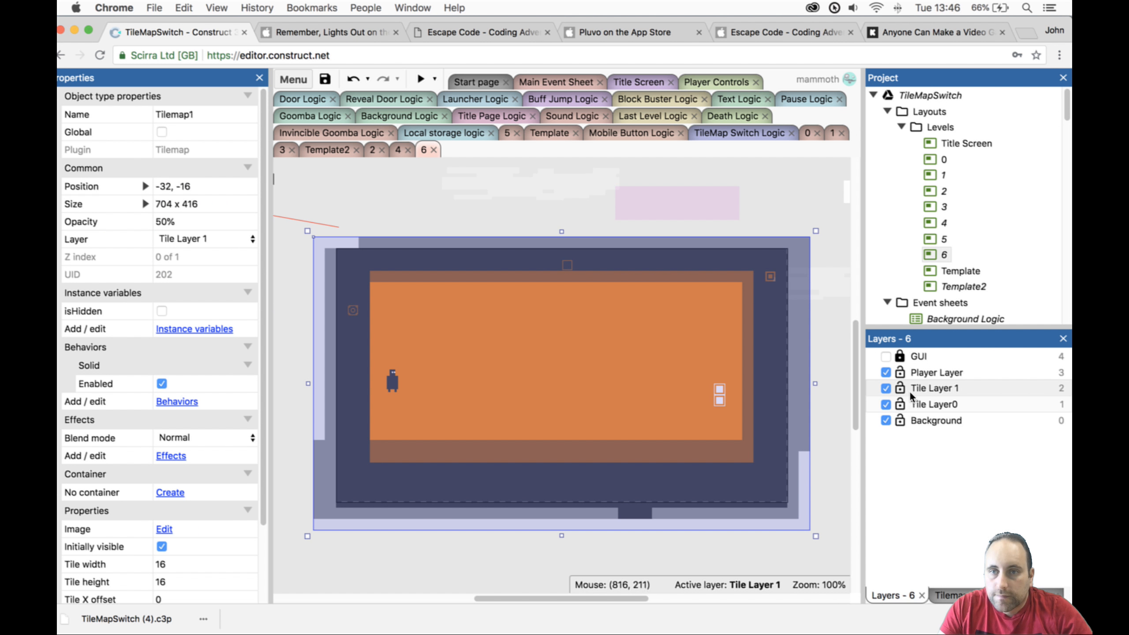
{"action": "left_click", "coordinate": [886, 403]}
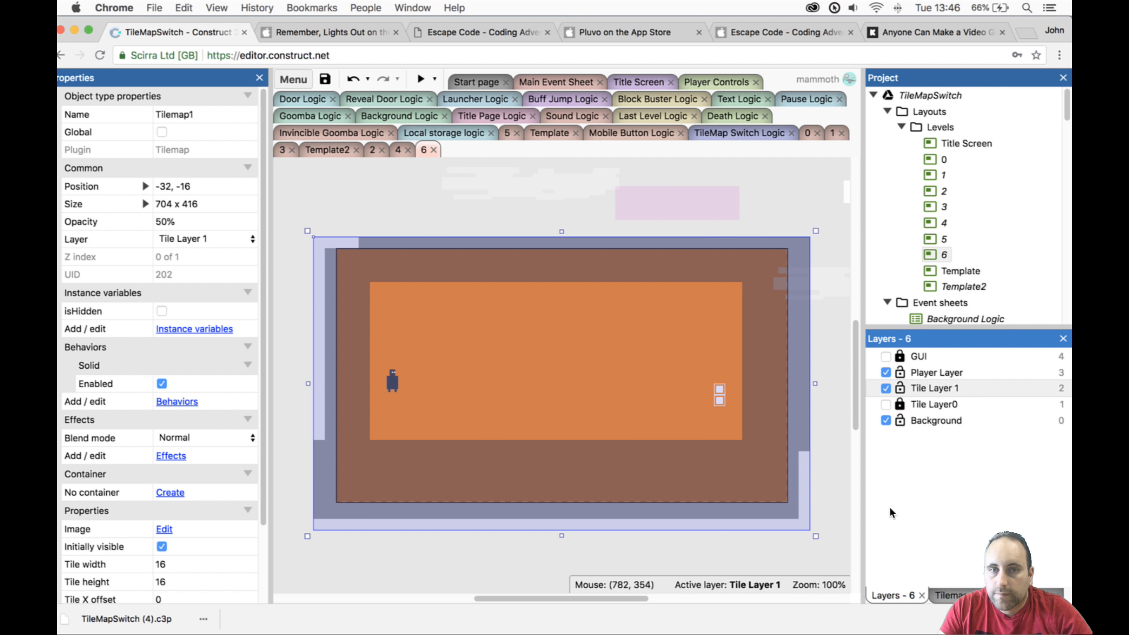
{"action": "left_click", "coordinate": [955, 594]}
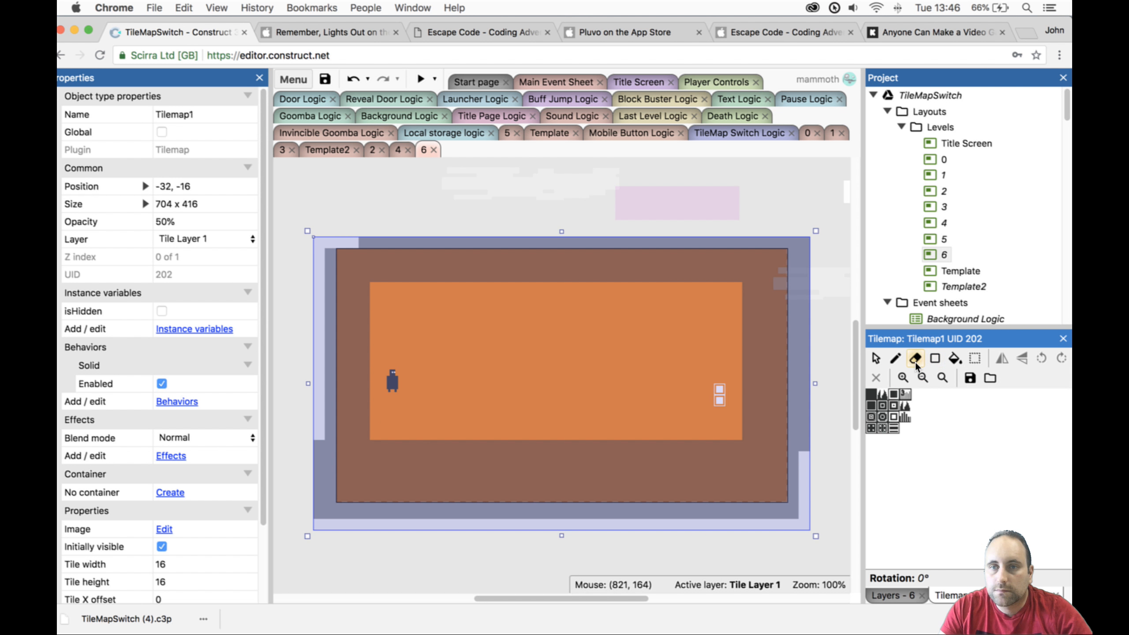
{"action": "left_click", "coordinate": [895, 358]}
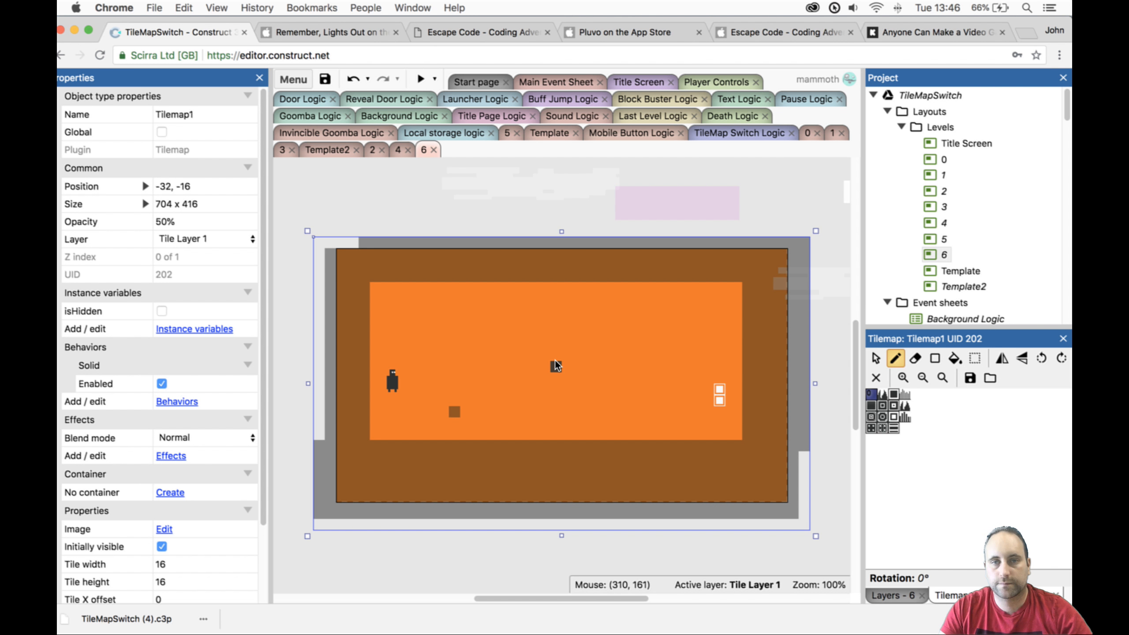
{"action": "left_click", "coordinate": [635, 345]}
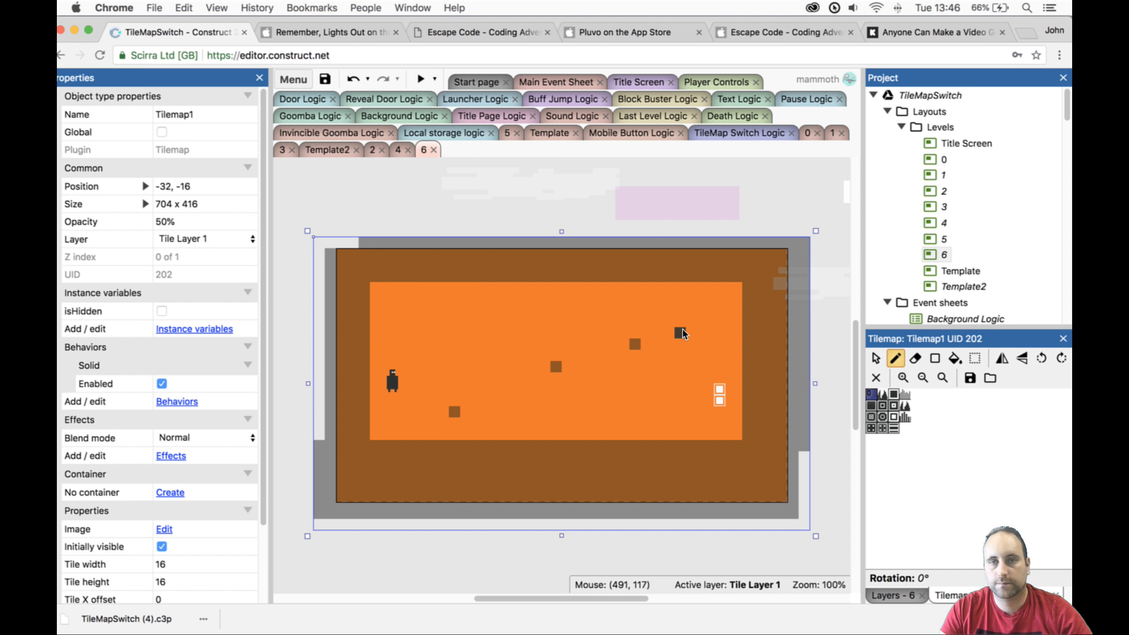
Compare level 6's two tile layers, leaving both visible with Tile Layer0 unlocked and Tile Layer 1 active.
{"action": "left_click", "coordinate": [873, 594]}
{"action": "left_click", "coordinate": [886, 387]}
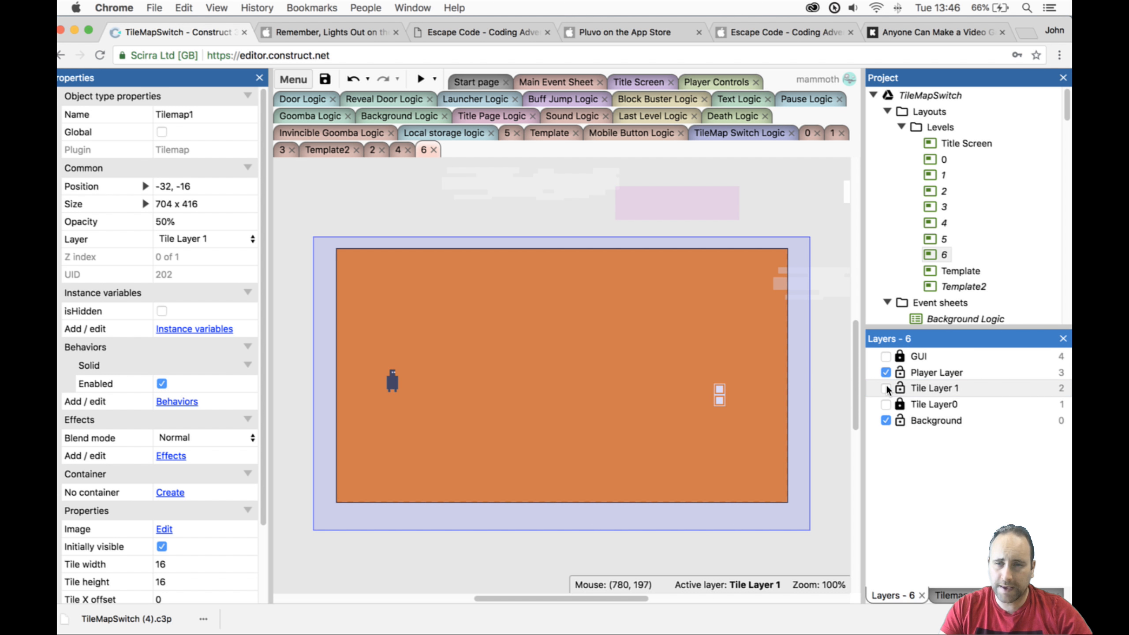
{"action": "left_click", "coordinate": [886, 404]}
{"action": "left_click", "coordinate": [897, 402]}
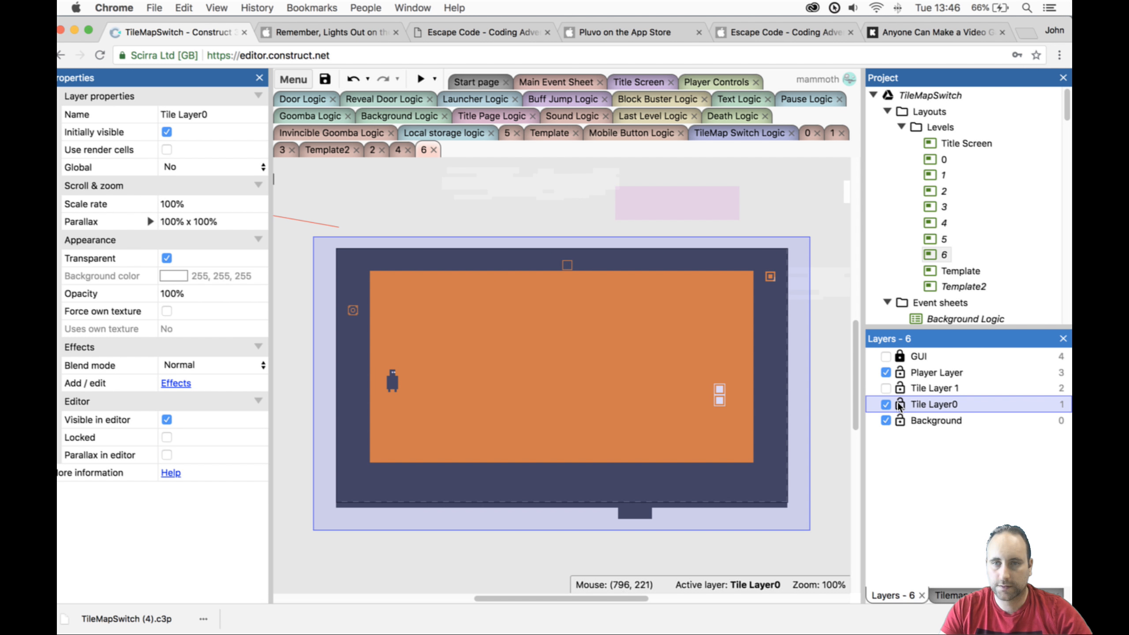
{"action": "left_click", "coordinate": [907, 388]}
{"action": "left_click", "coordinate": [885, 388]}
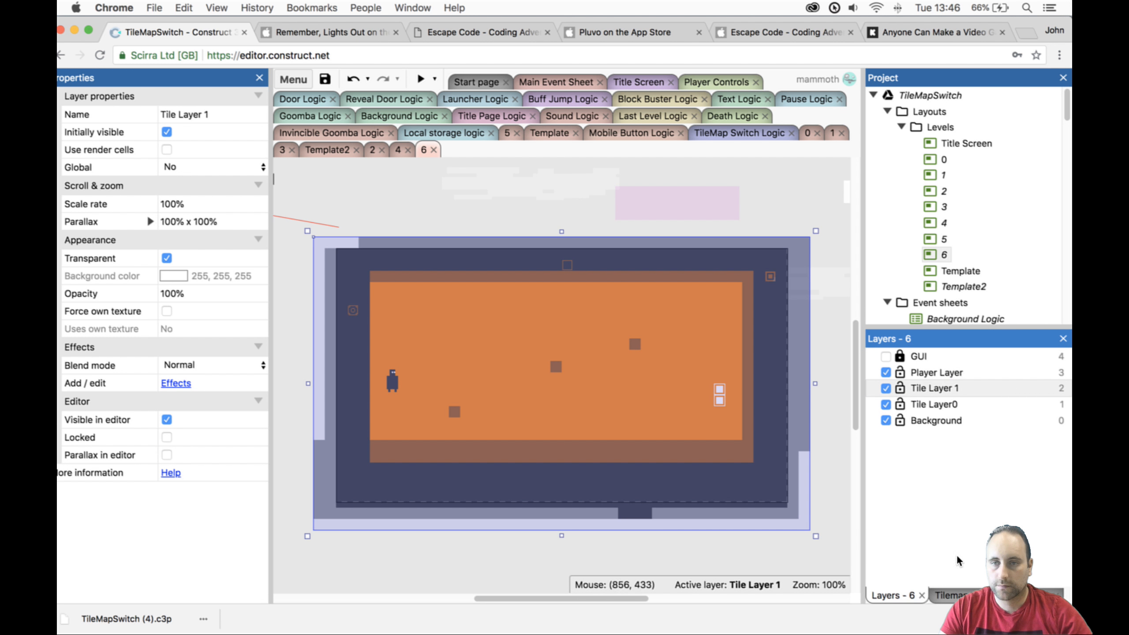
Lock Tile Layer 1 and paint two separate solid tiles on Tilemap0, one in each gap between level 6's three existing floating tiles.
{"action": "left_click", "coordinate": [899, 388]}
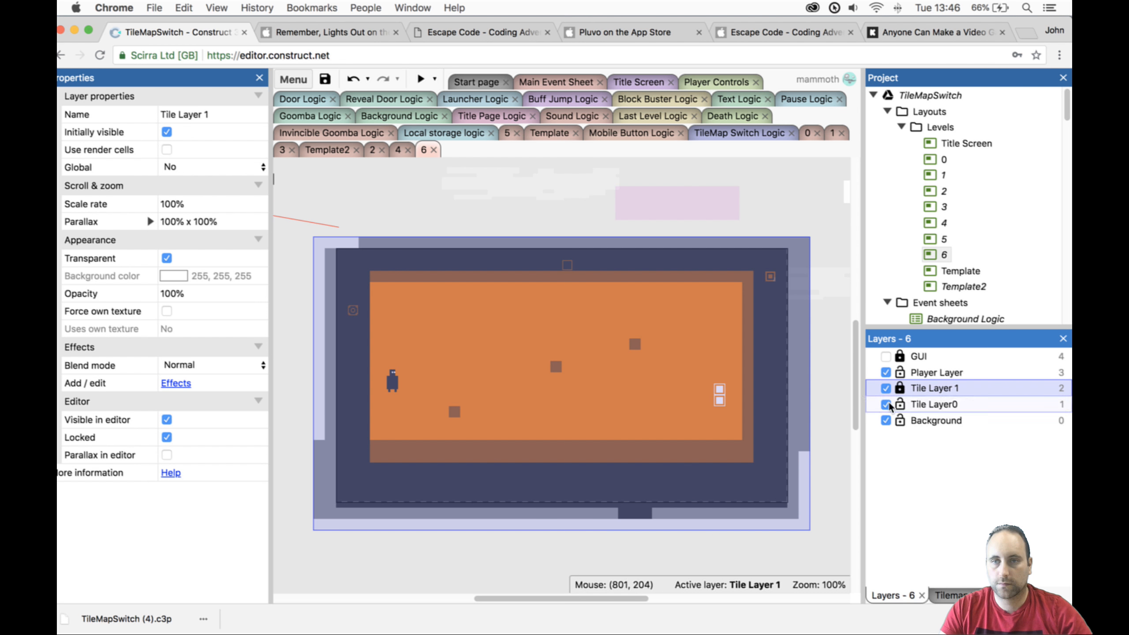
{"action": "left_click", "coordinate": [783, 462]}
{"action": "left_click", "coordinate": [783, 462]}
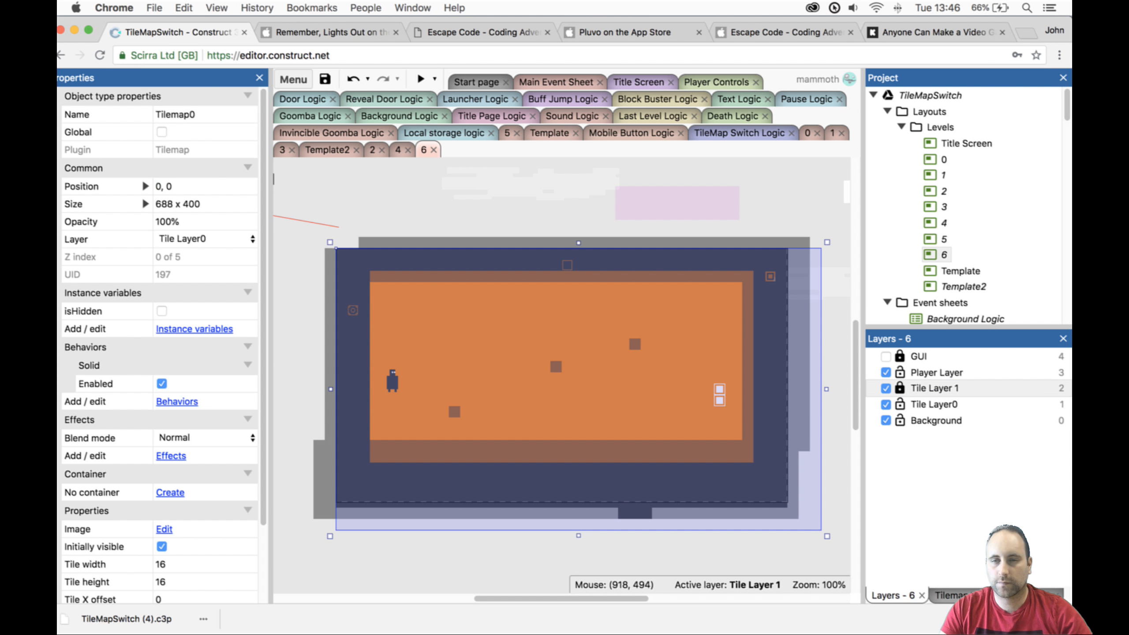
{"action": "left_click", "coordinate": [949, 595]}
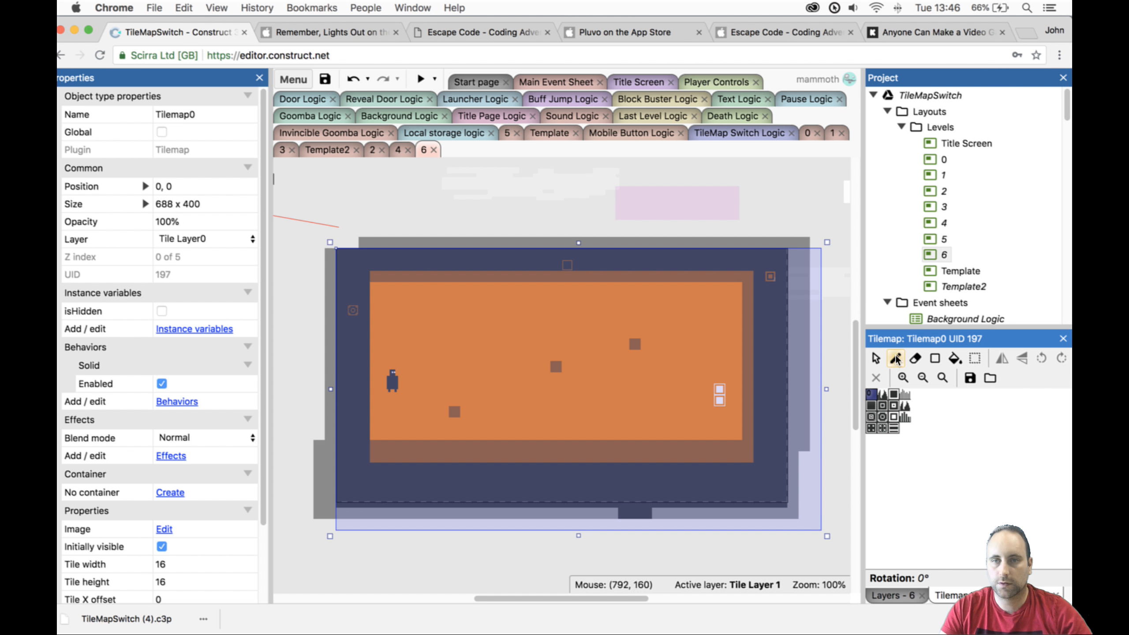
{"action": "left_click", "coordinate": [895, 359]}
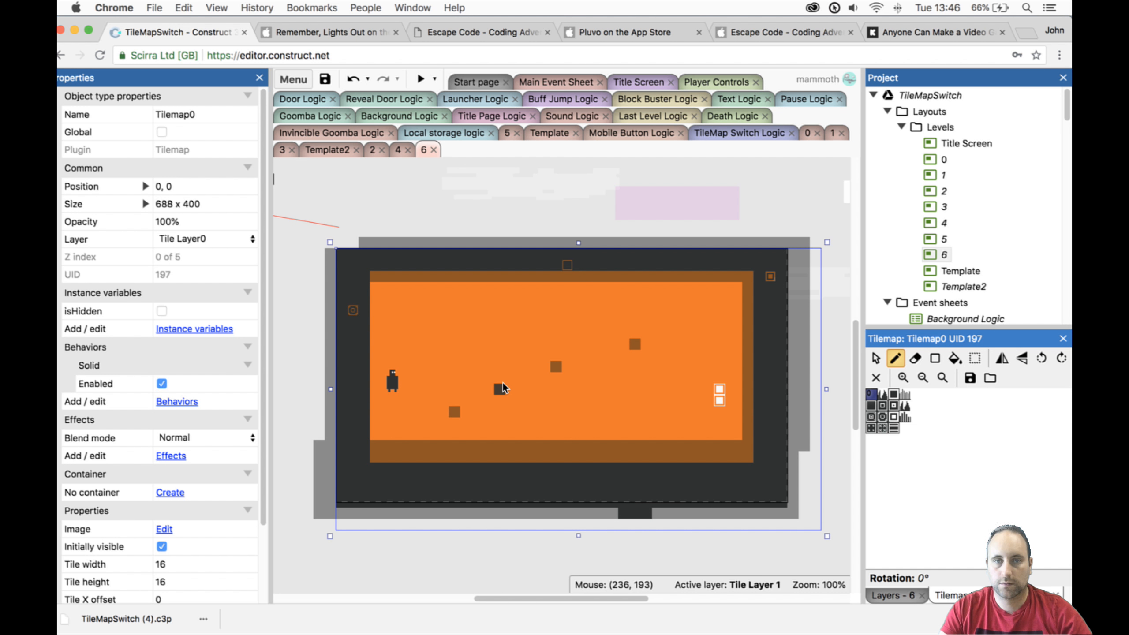
{"action": "left_click", "coordinate": [501, 389]}
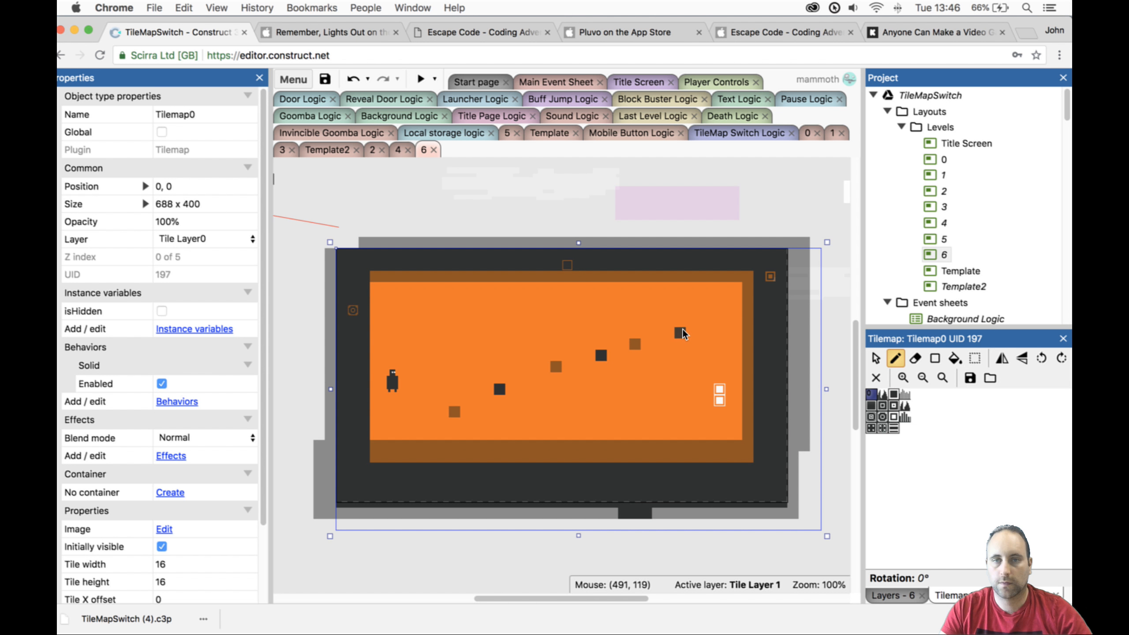
Paint a solid Tilemap0 ledge out from level 6's right wall above the floating tiles, and stand the door on it at 528, 96.
{"action": "left_click_drag", "start_coordinate": [682, 334], "coordinate": [758, 334]}
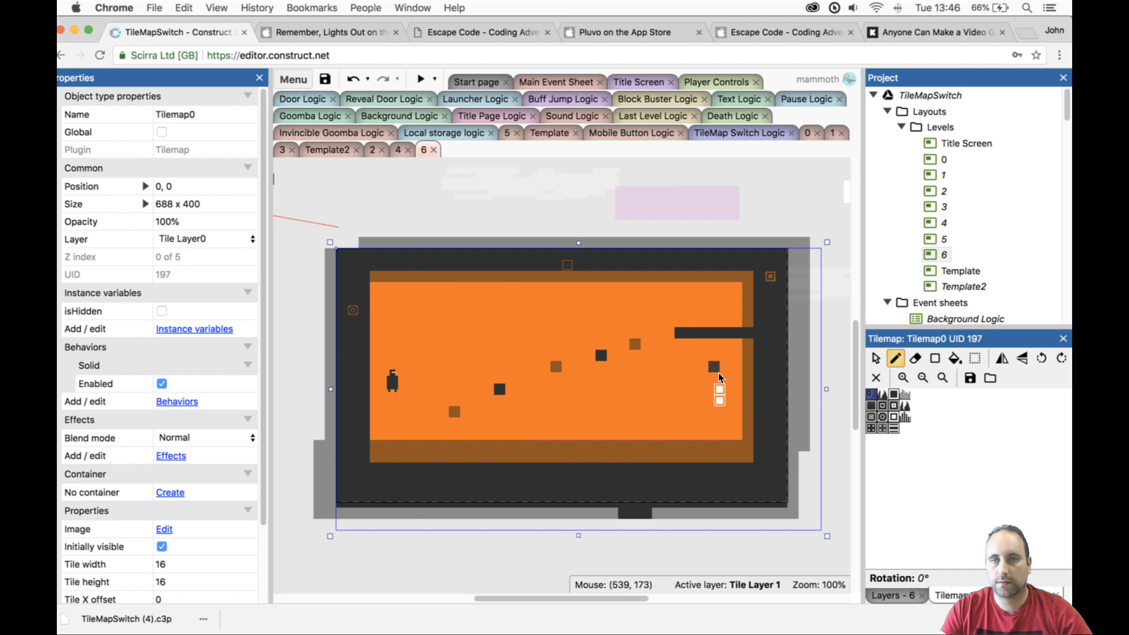
{"action": "left_click", "coordinate": [876, 358]}
{"action": "left_click_drag", "start_coordinate": [720, 400], "coordinate": [712, 316]}
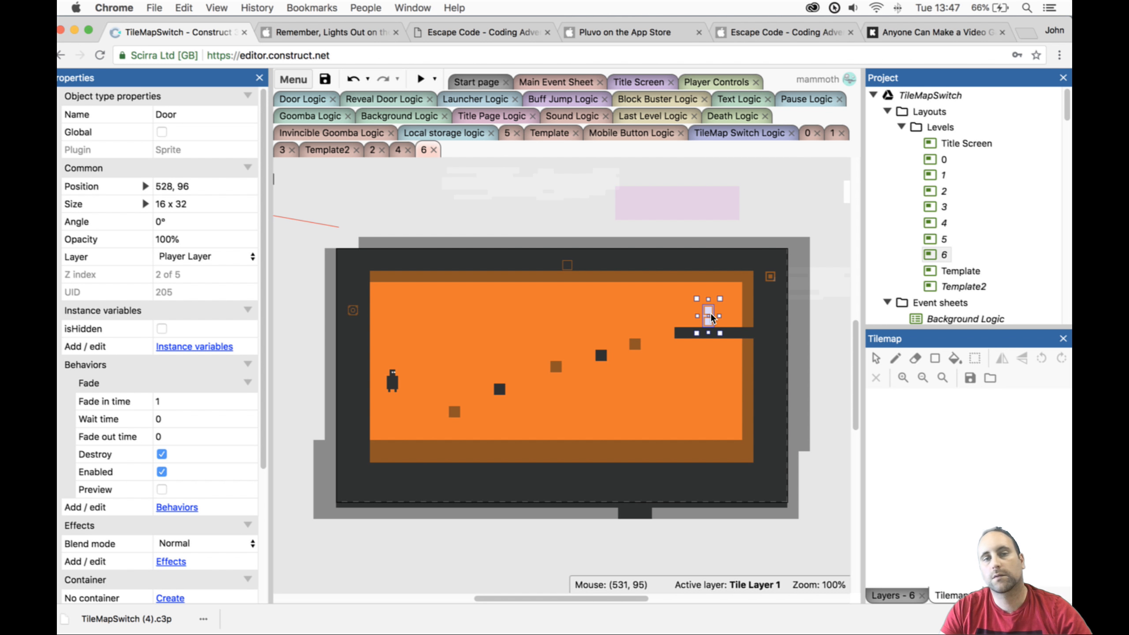
Lock Tile Layer0, unlock Tile Layer 1, and fill a row of spike tiles on Tilemap1 along level 6's floor up to the right wall.
{"action": "left_click", "coordinate": [636, 444]}
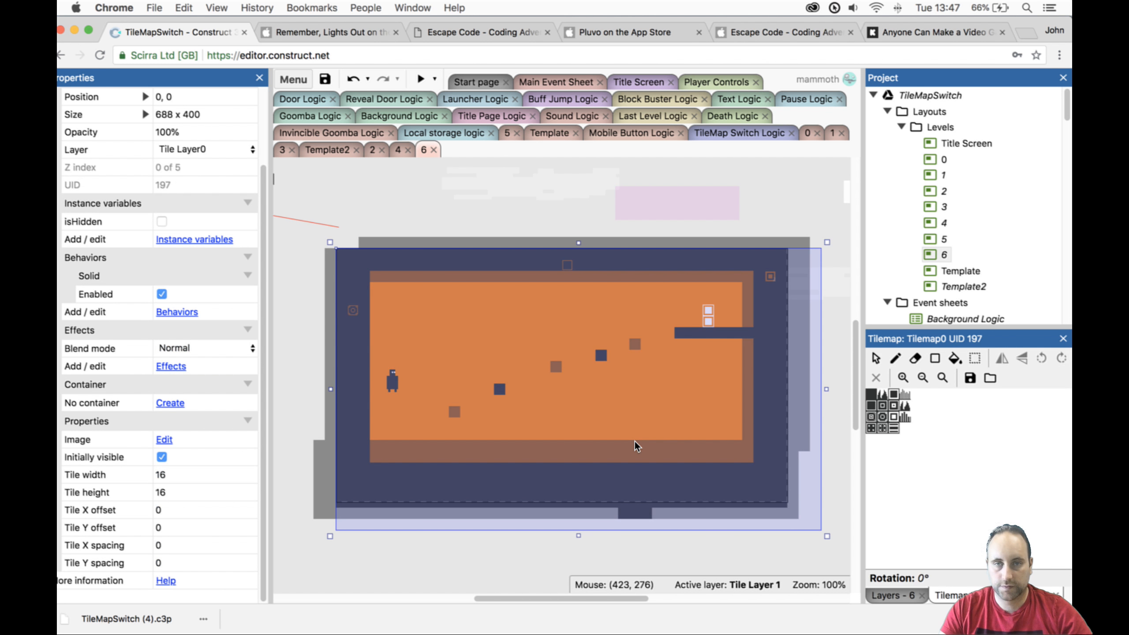
{"action": "left_click", "coordinate": [882, 393]}
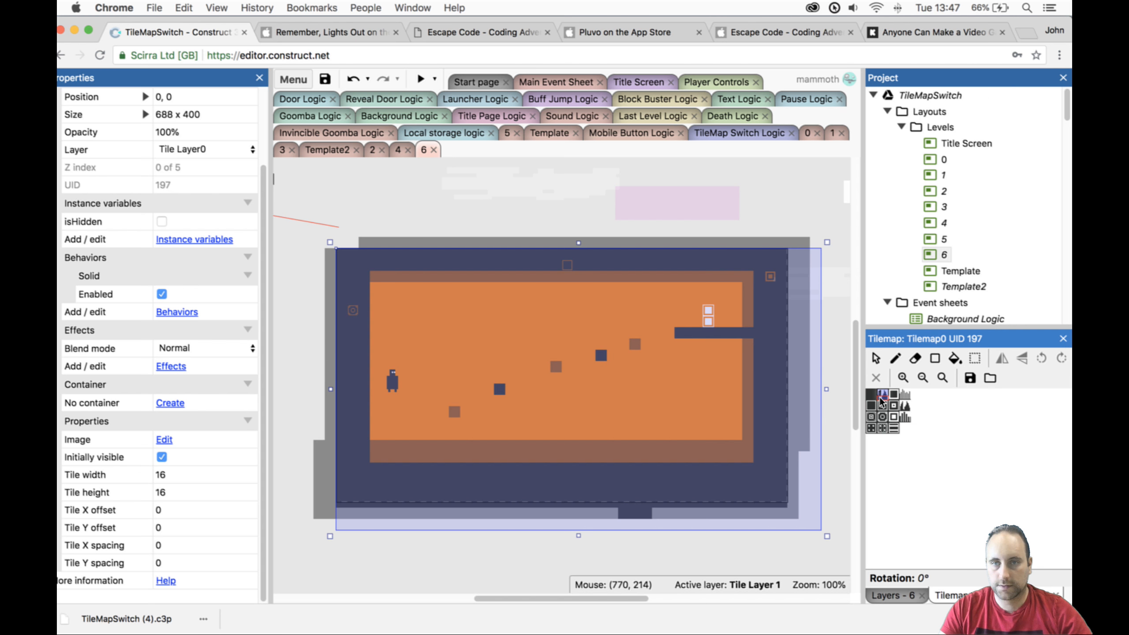
{"action": "left_click", "coordinate": [908, 593]}
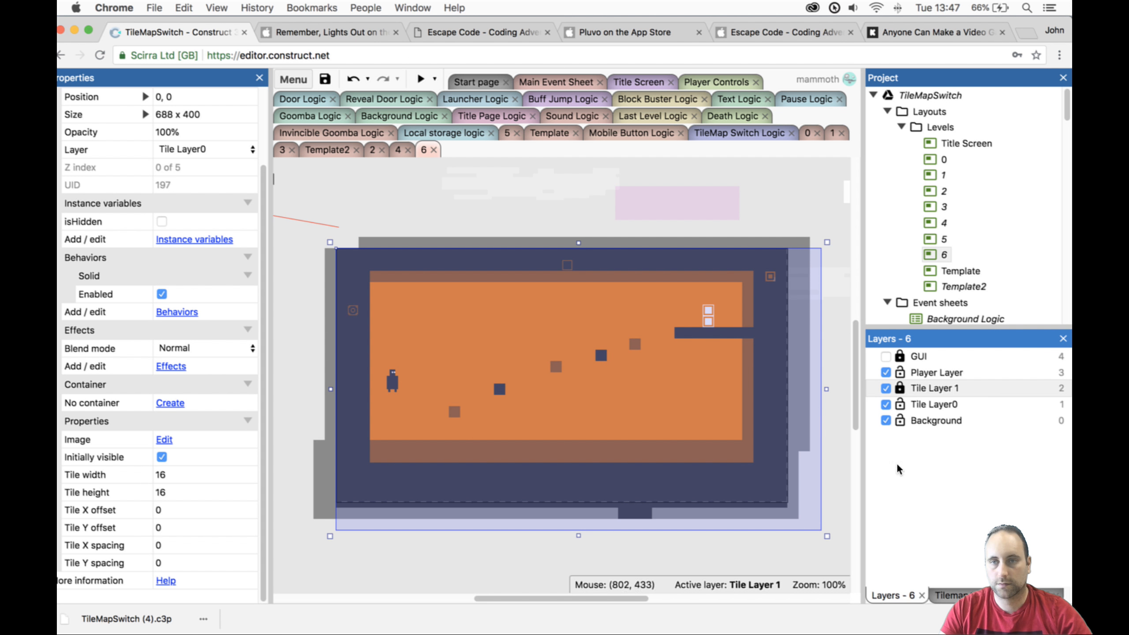
{"action": "left_click", "coordinate": [900, 389]}
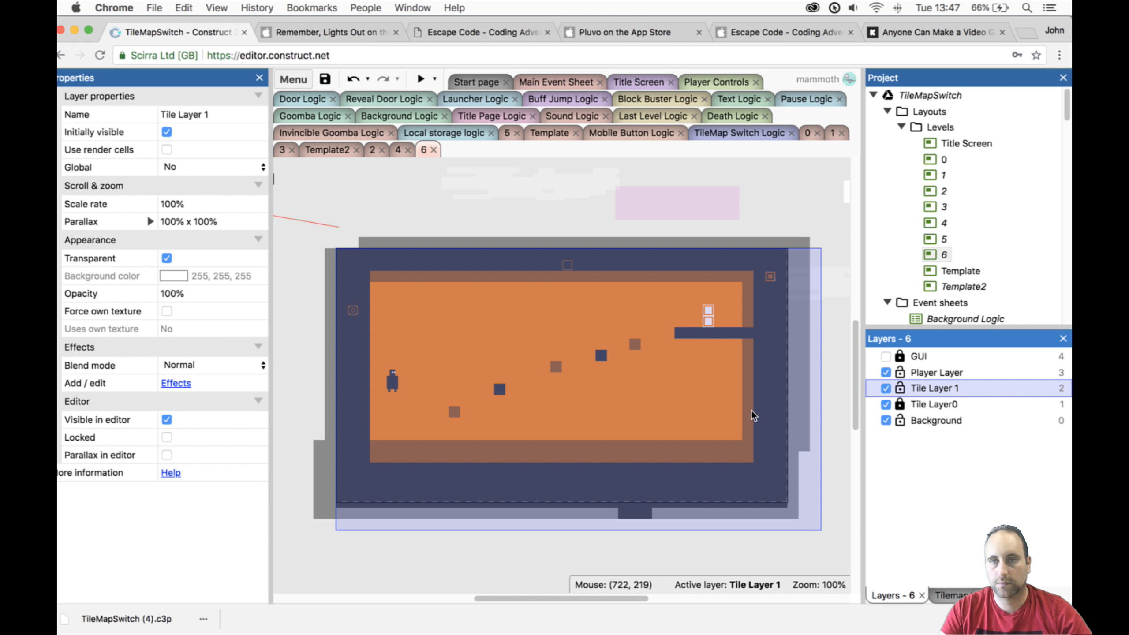
{"action": "left_click", "coordinate": [760, 425]}
{"action": "left_click", "coordinate": [955, 595]}
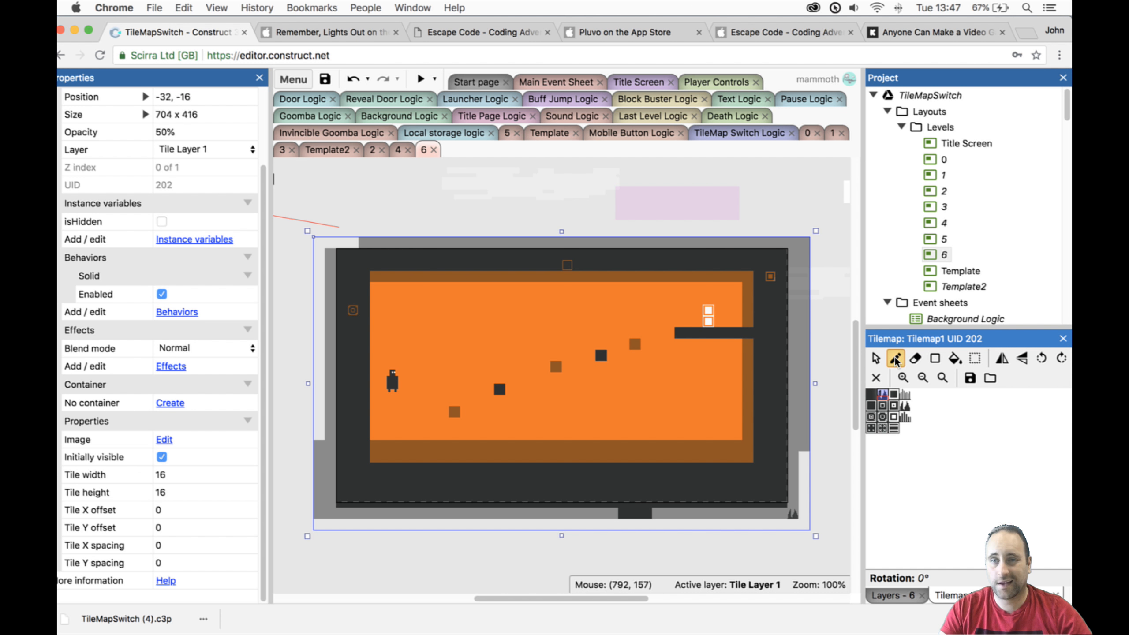
{"action": "left_click", "coordinate": [934, 358]}
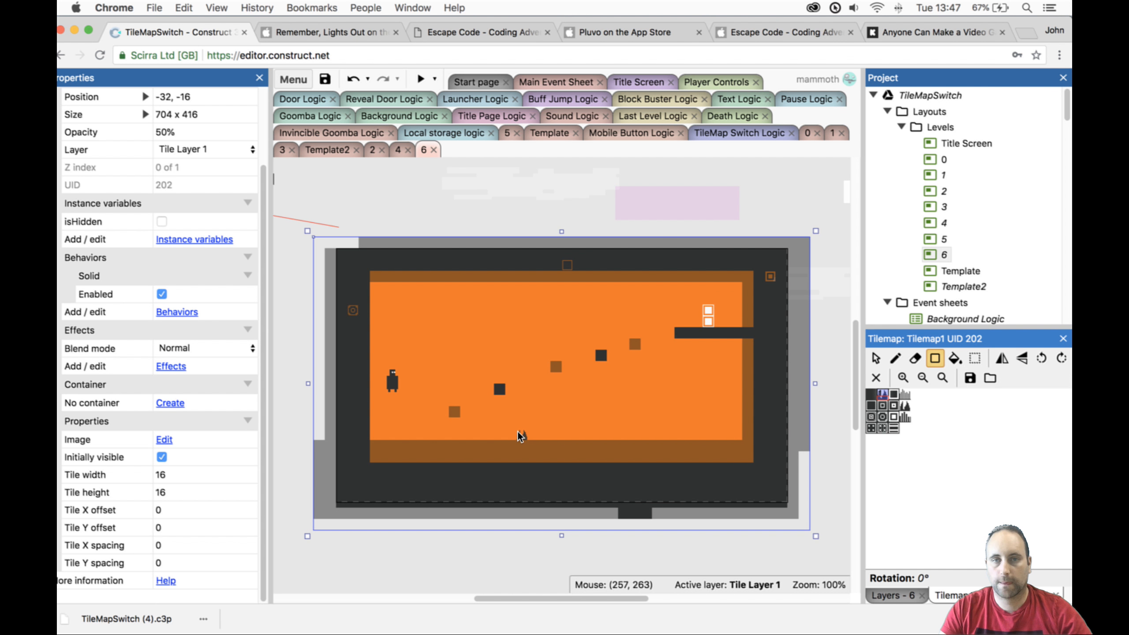
{"action": "left_click_drag", "start_coordinate": [498, 435], "coordinate": [734, 442]}
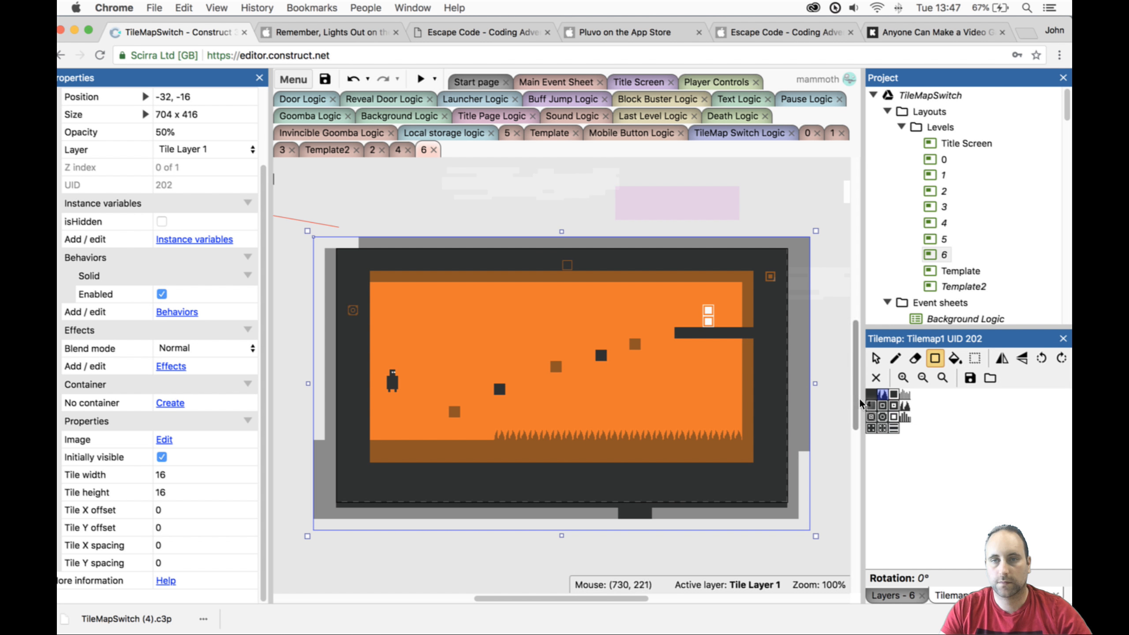
Build a solid Tilemap1 block on the floor before the spikes, replacing the first floating tile, and trim it to two tiles wide and three high.
{"action": "left_click", "coordinate": [871, 393]}
{"action": "left_click", "coordinate": [896, 359]}
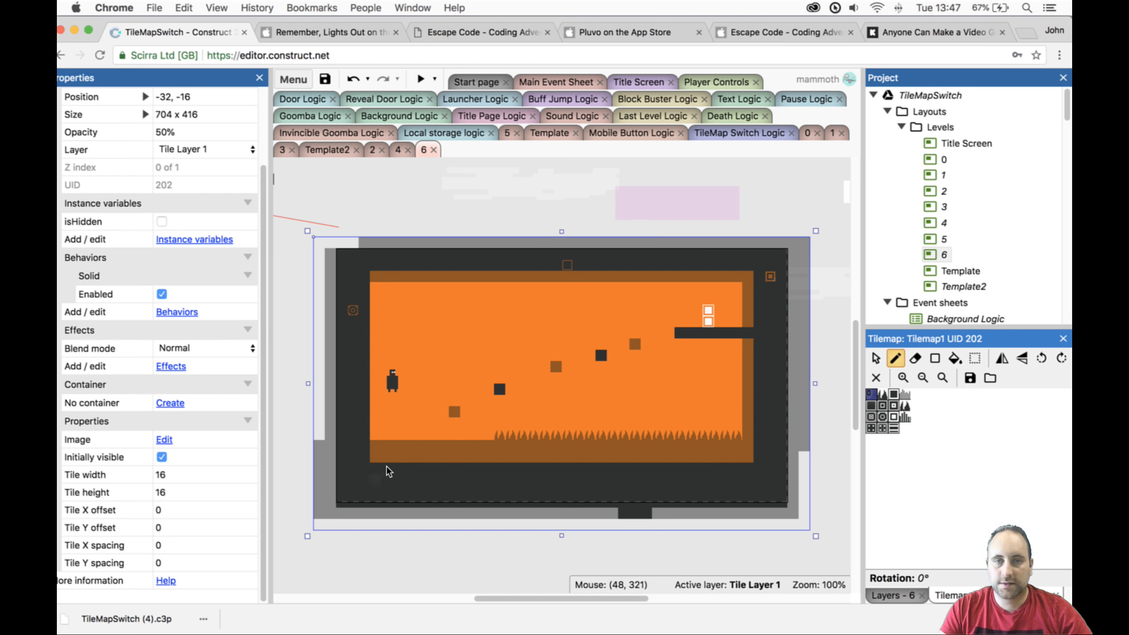
{"action": "left_click", "coordinate": [493, 432]}
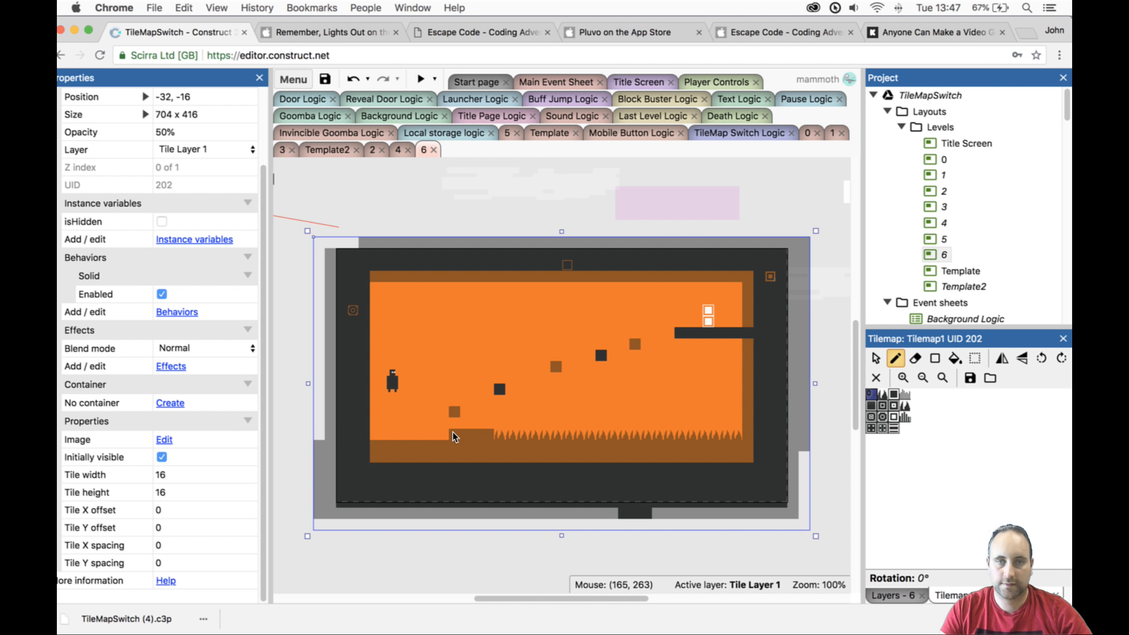
{"action": "left_click", "coordinate": [465, 414]}
{"action": "left_click", "coordinate": [485, 425]}
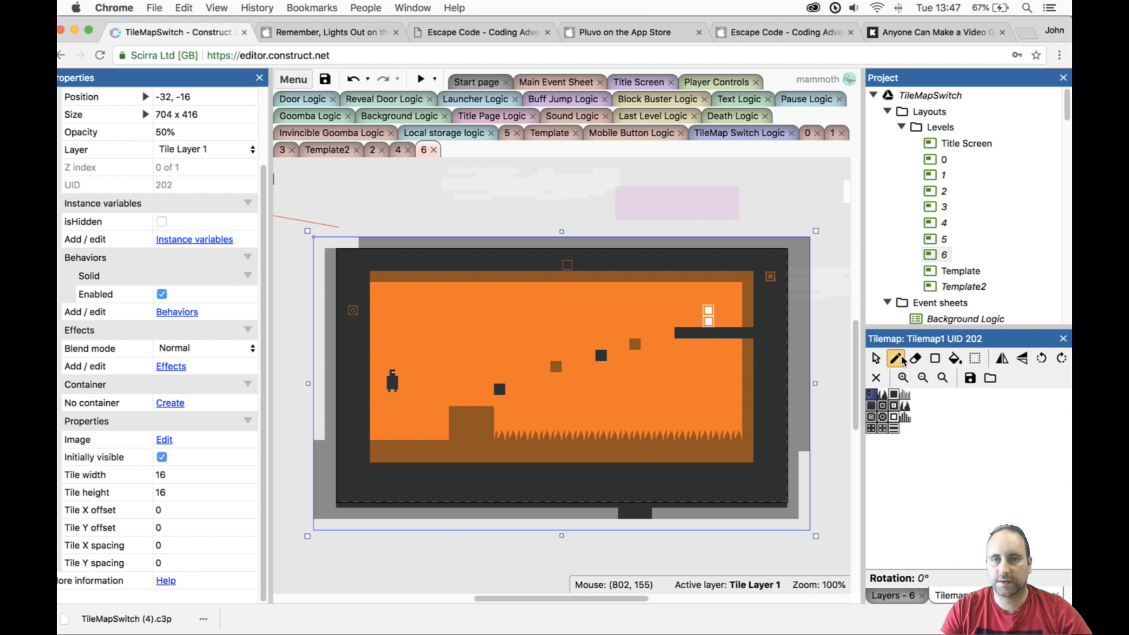
{"action": "left_click", "coordinate": [914, 358]}
{"action": "left_click_drag", "start_coordinate": [489, 411], "coordinate": [488, 429]}
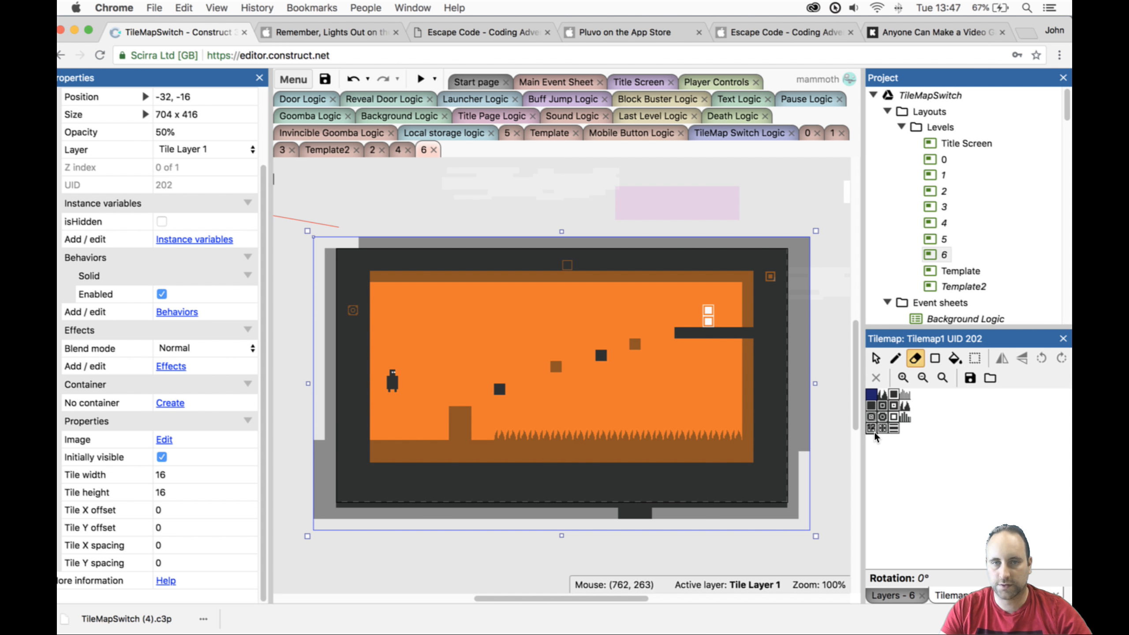
Extend the row of spikes on Tilemap1 back to the solid block, filling the gap left by the erased tiles.
{"action": "left_click", "coordinate": [882, 394]}
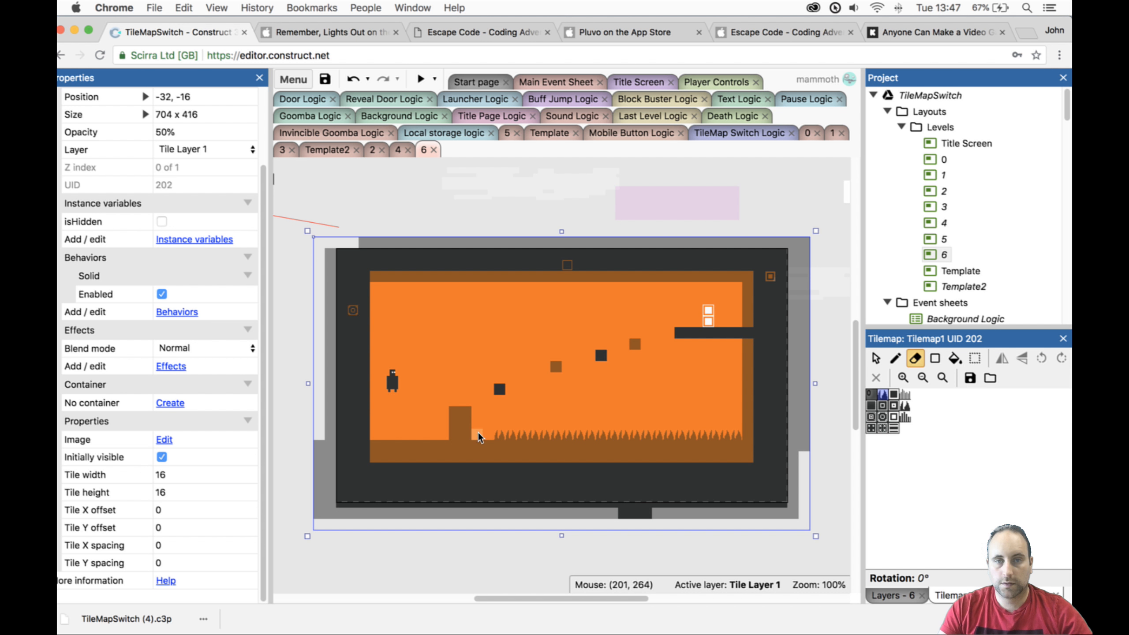
{"action": "left_click", "coordinate": [896, 359]}
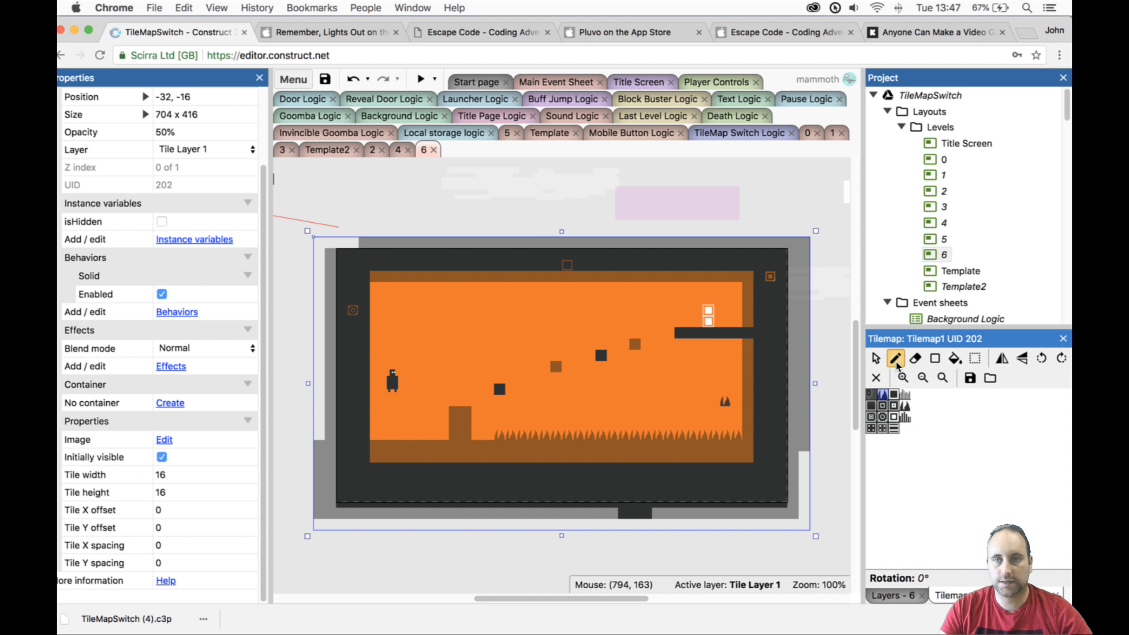
{"action": "mouse_move", "coordinate": [510, 443]}
{"action": "left_mouse_down"}
{"action": "mouse_move", "coordinate": [478, 440]}
{"action": "mouse_move", "coordinate": [488, 441]}
{"action": "left_mouse_up"}
Preview level 6 and jump over the block onto the first floating tiles to test the switching platforms and the spikes.
{"action": "left_click", "coordinate": [420, 79]}
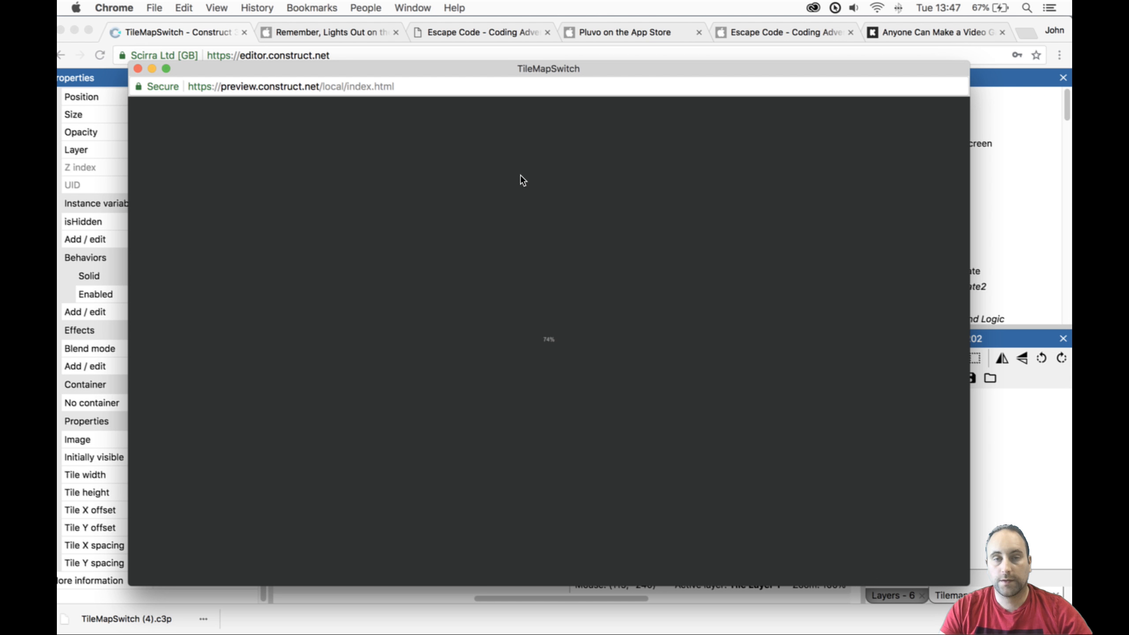
{"action": "key", "text": "Up"}
{"action": "key", "text": "space"}
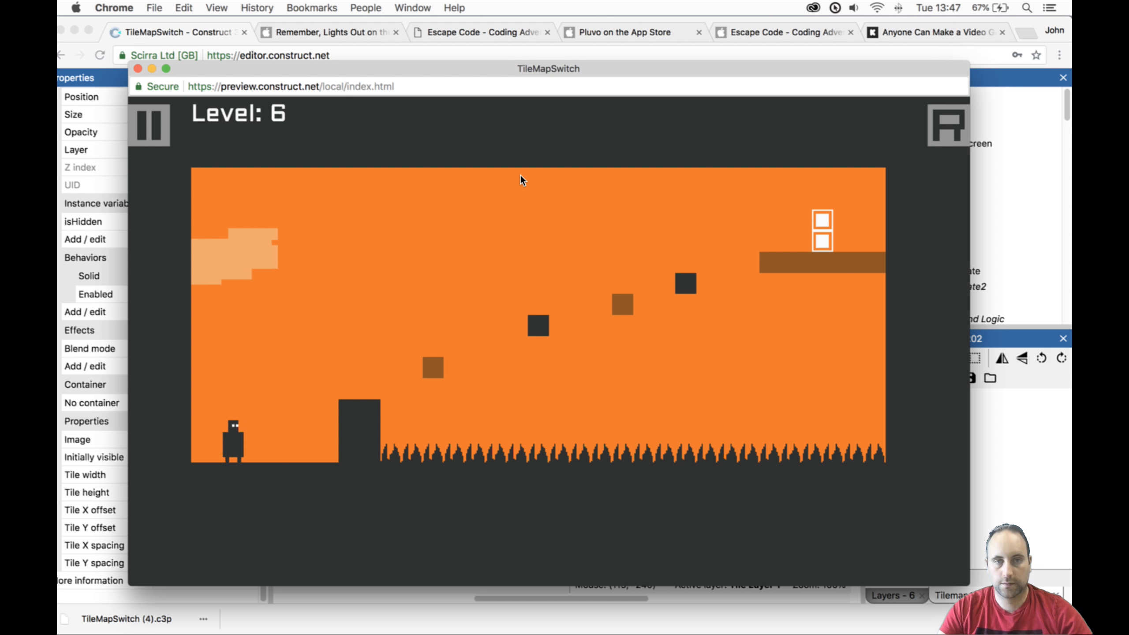
{"action": "key", "text": "Right"}
{"action": "key", "text": "Up"}
{"action": "key", "text": "Right"}
{"action": "key", "text": "Up"}
{"action": "key", "text": "space"}
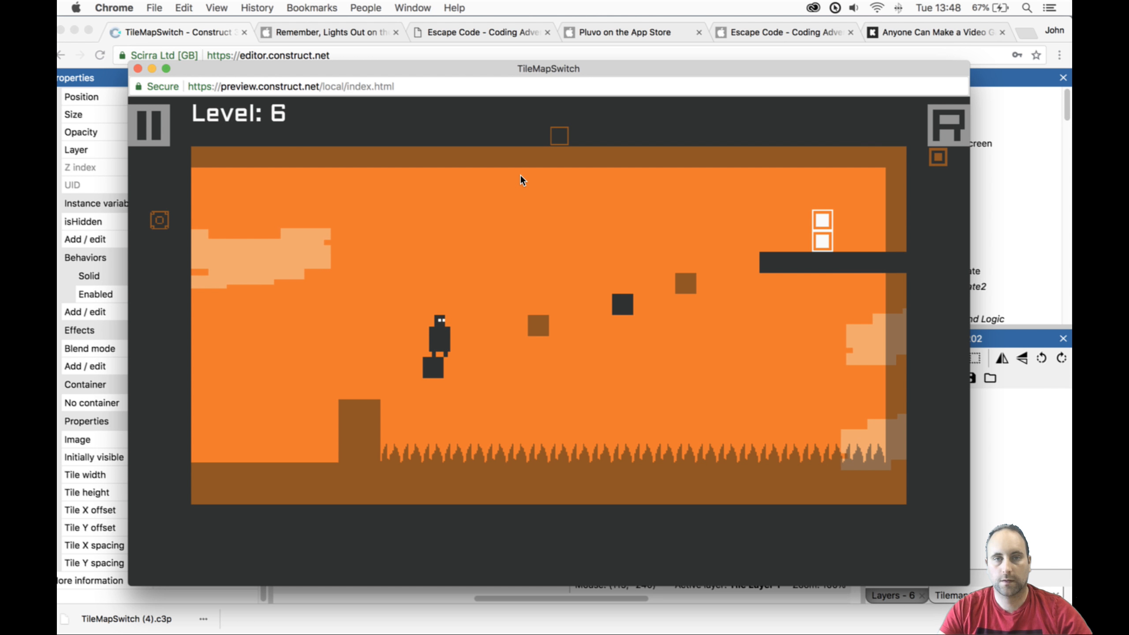
{"action": "key", "text": "Up"}
{"action": "key", "text": "space"}
{"action": "key", "text": "Left"}
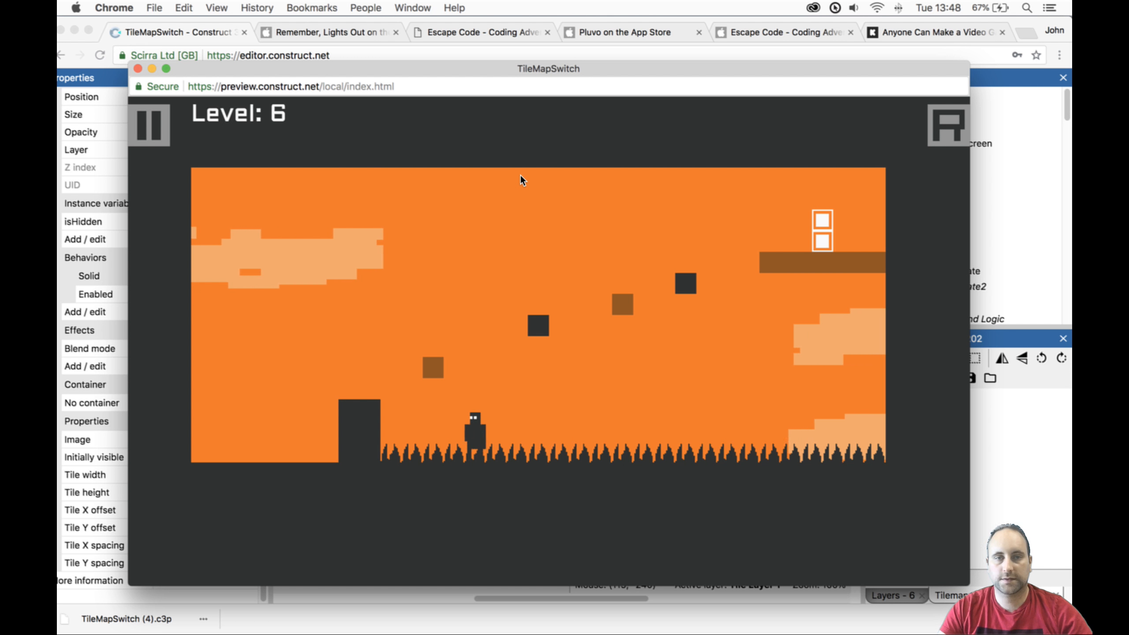
Play on across level 6's alternating floating tiles up to the door on the ledge, and close the preview.
{"action": "key", "text": "Up"}
{"action": "key", "text": "space"}
{"action": "key", "text": "Up"}
{"action": "key", "text": "Right"}
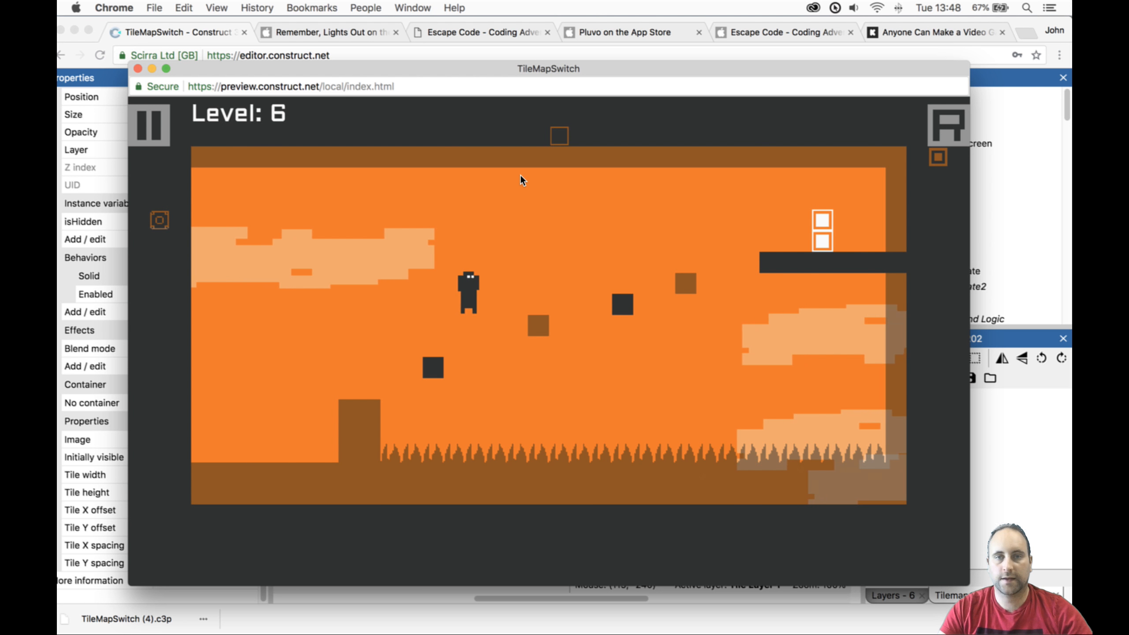
{"action": "key", "text": "space"}
{"action": "key", "text": "Up"}
{"action": "key", "text": "Right"}
{"action": "key", "text": "space"}
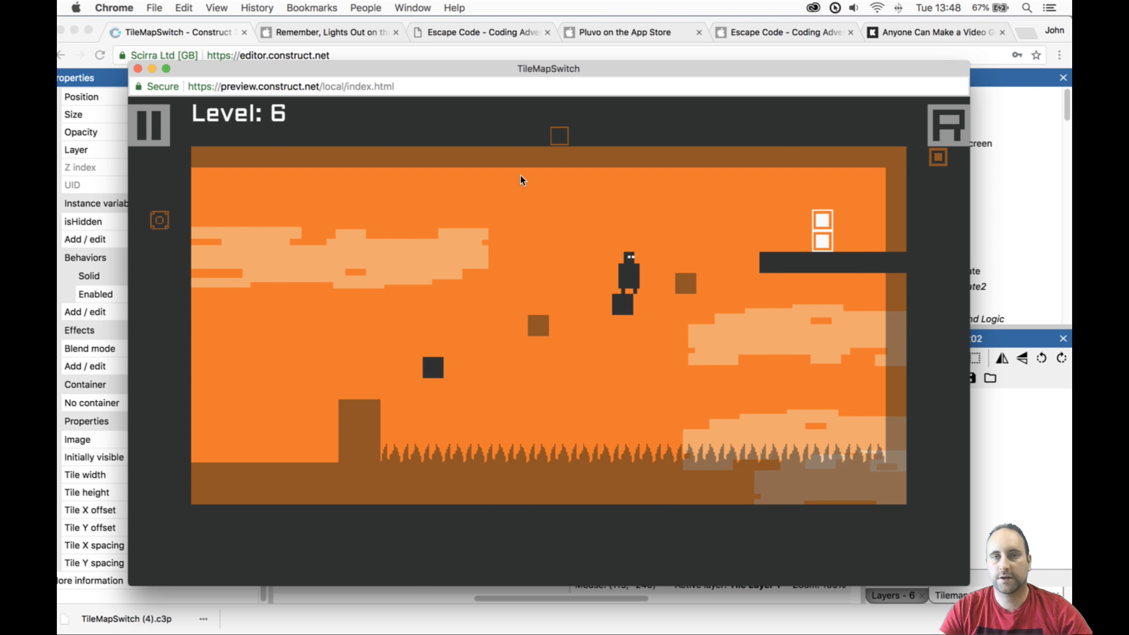
{"action": "key", "text": "space"}
{"action": "key", "text": "Up"}
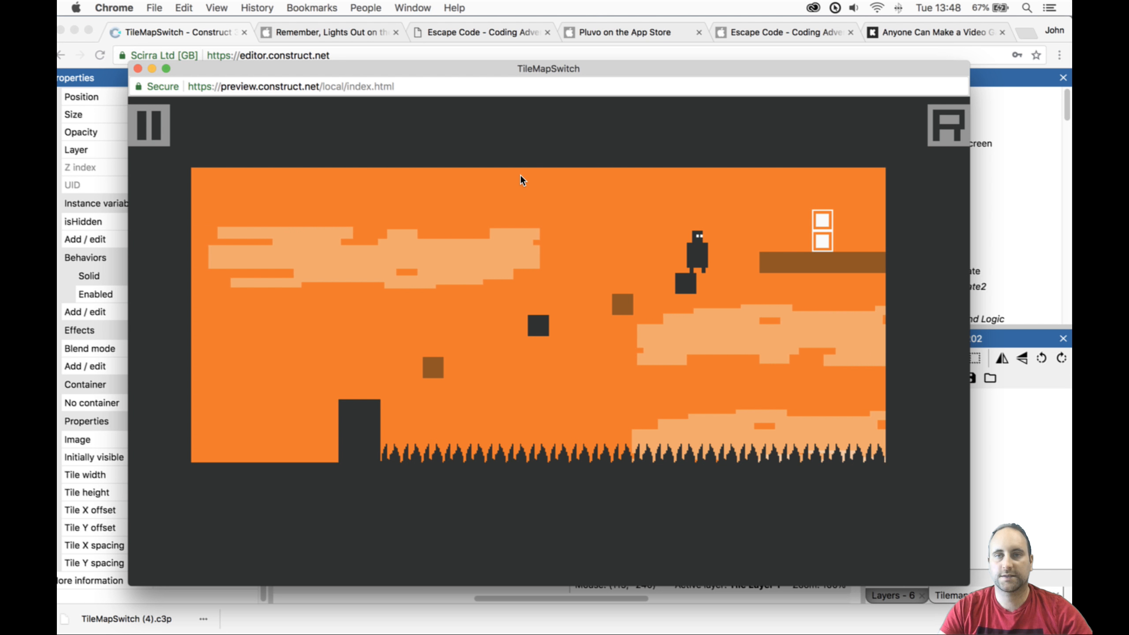
{"action": "key", "text": "Up"}
{"action": "key", "text": "Right"}
{"action": "key", "text": "space"}
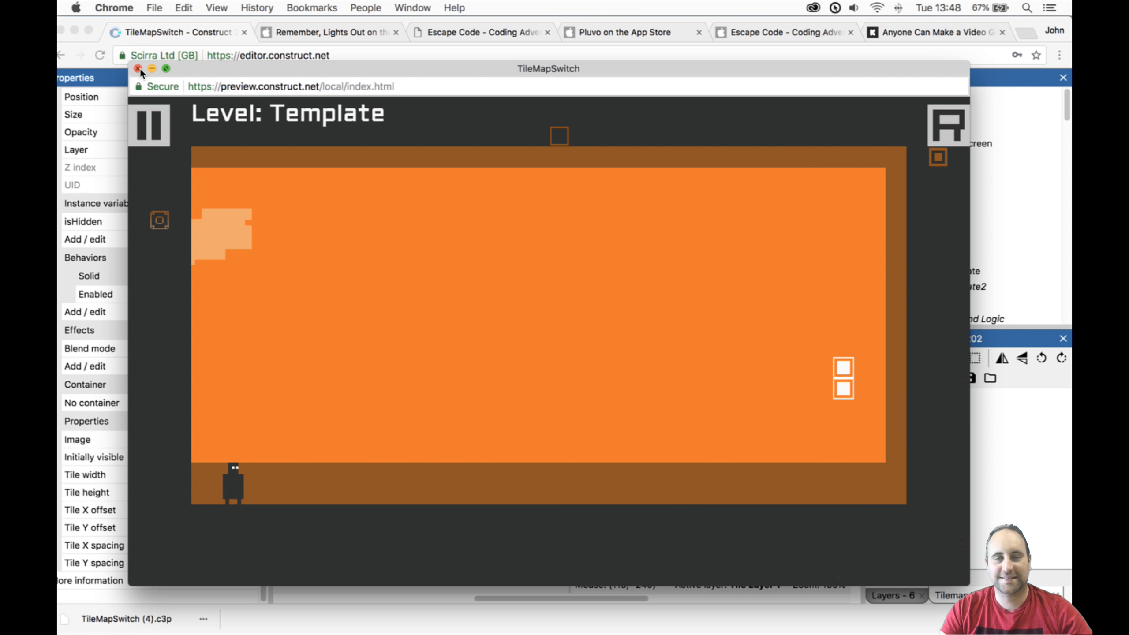
{"action": "left_click", "coordinate": [140, 68]}
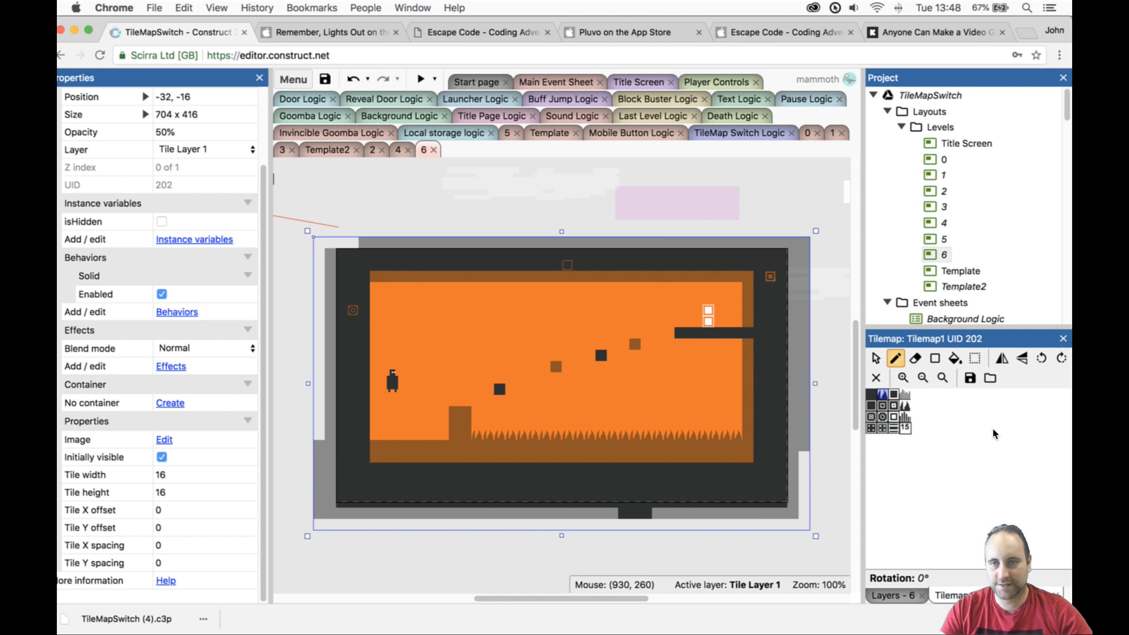
Move the death sprite from above level 6 onto the floor spikes and stretch it to 416 x 48 at 392, 288.
{"action": "left_click", "coordinate": [876, 358]}
{"action": "left_click", "coordinate": [829, 529]}
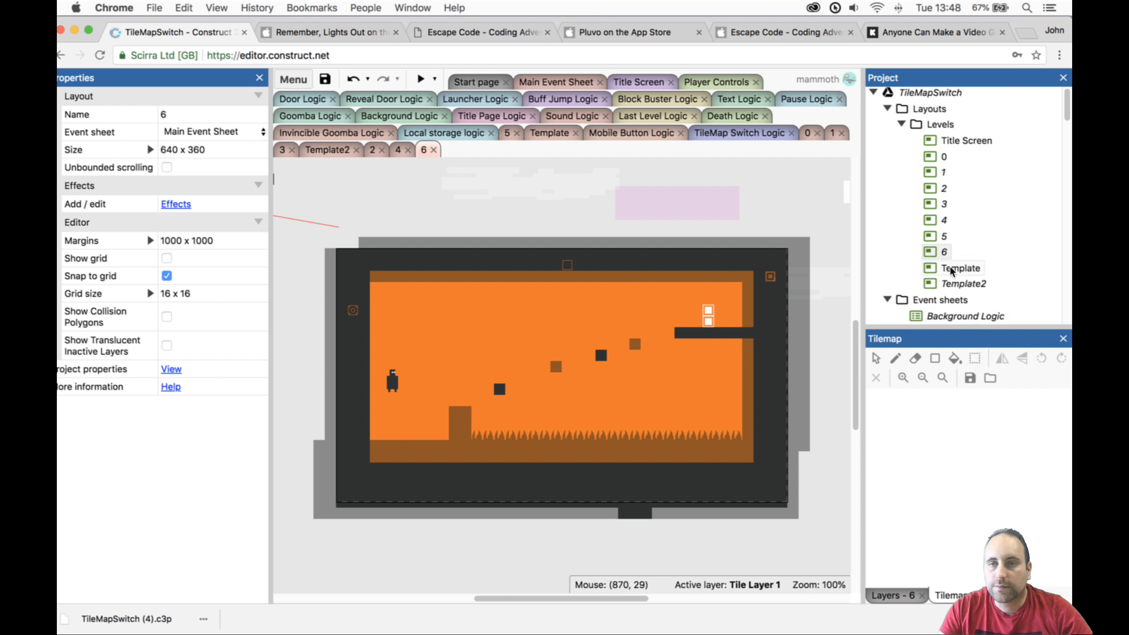
{"action": "scroll", "coordinate": [946, 269], "scroll_direction": "down", "scroll_amount": 10}
{"action": "left_click", "coordinate": [698, 209]}
{"action": "left_click_drag", "start_coordinate": [698, 209], "coordinate": [764, 453]}
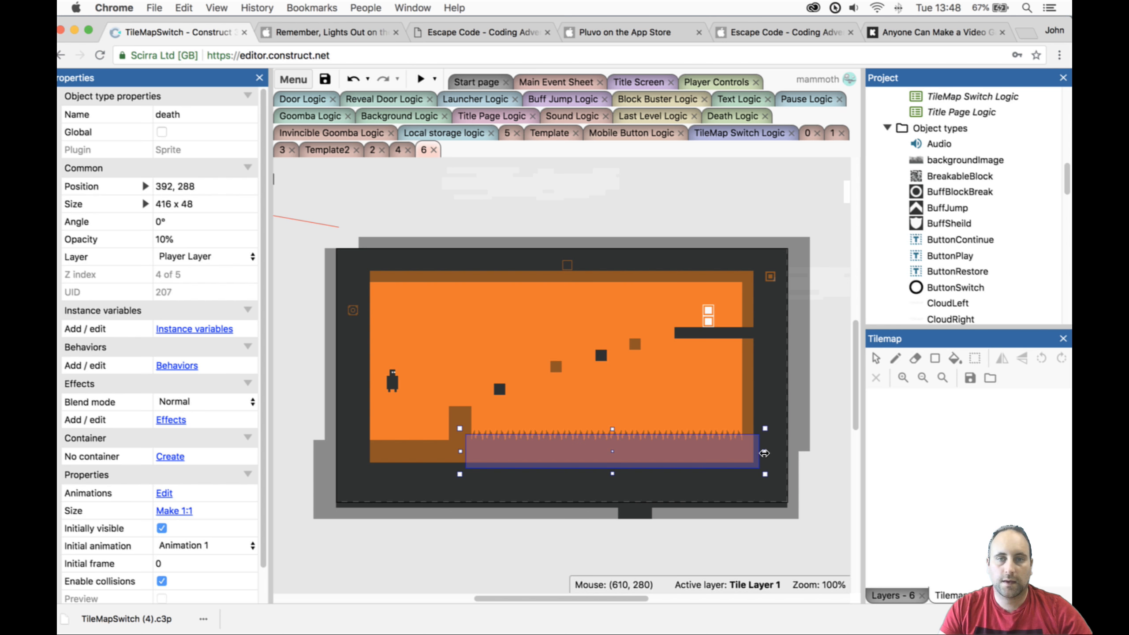
Shrink the death sprite over the spikes to 416 x 16 and preview level 6, toggling the tile switch once.
{"action": "left_click_drag", "start_coordinate": [614, 479], "coordinate": [614, 454]}
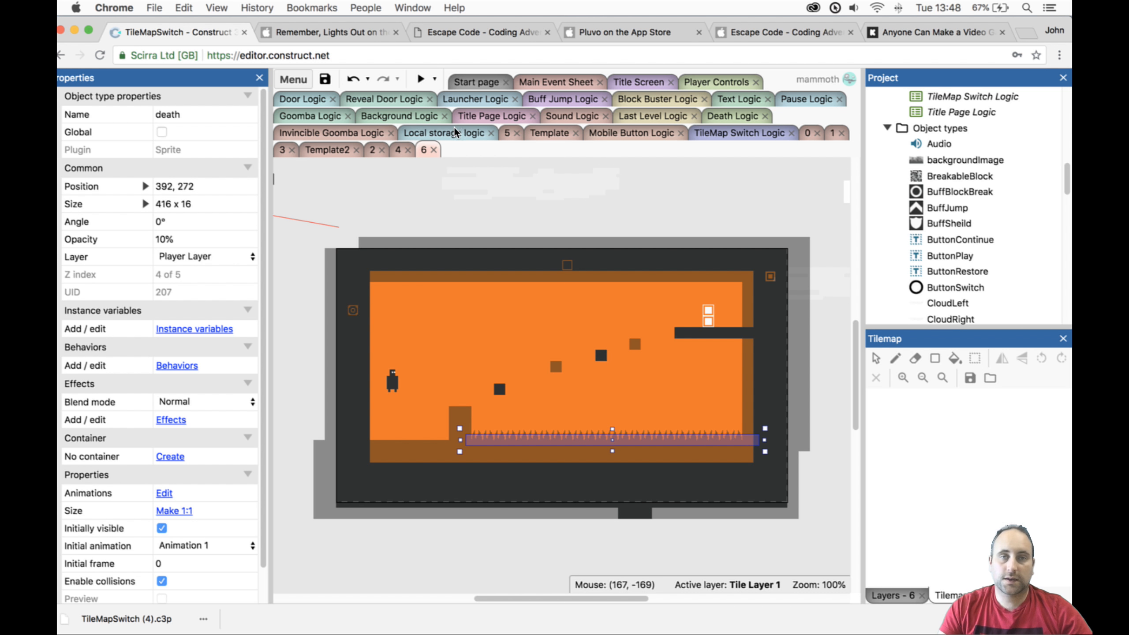
{"action": "left_click", "coordinate": [420, 78]}
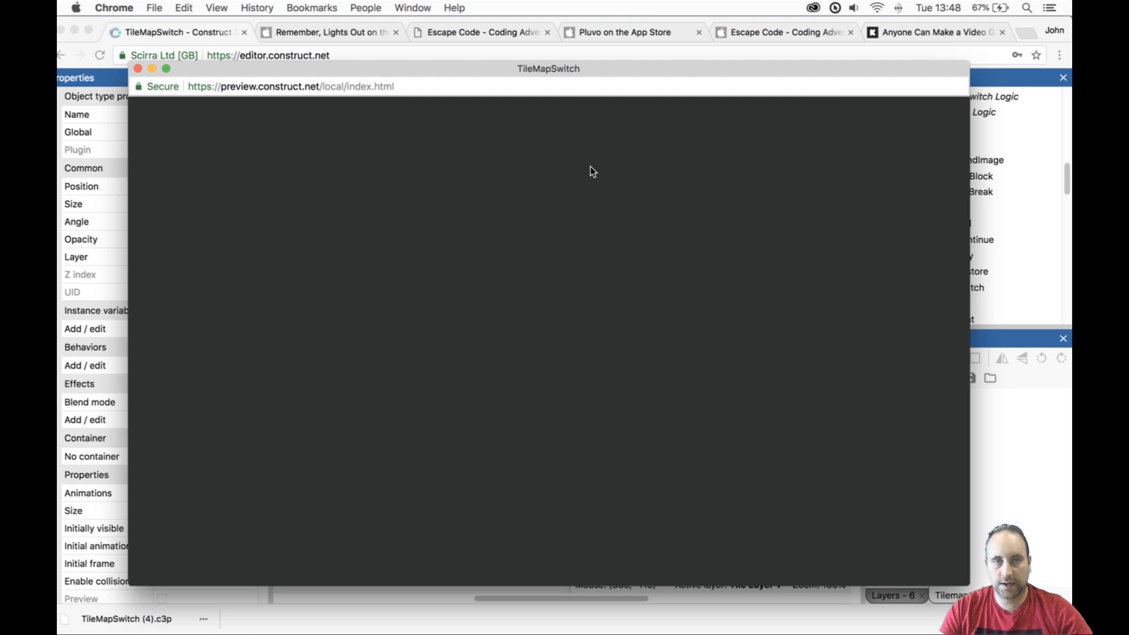
{"action": "key", "text": "Right"}
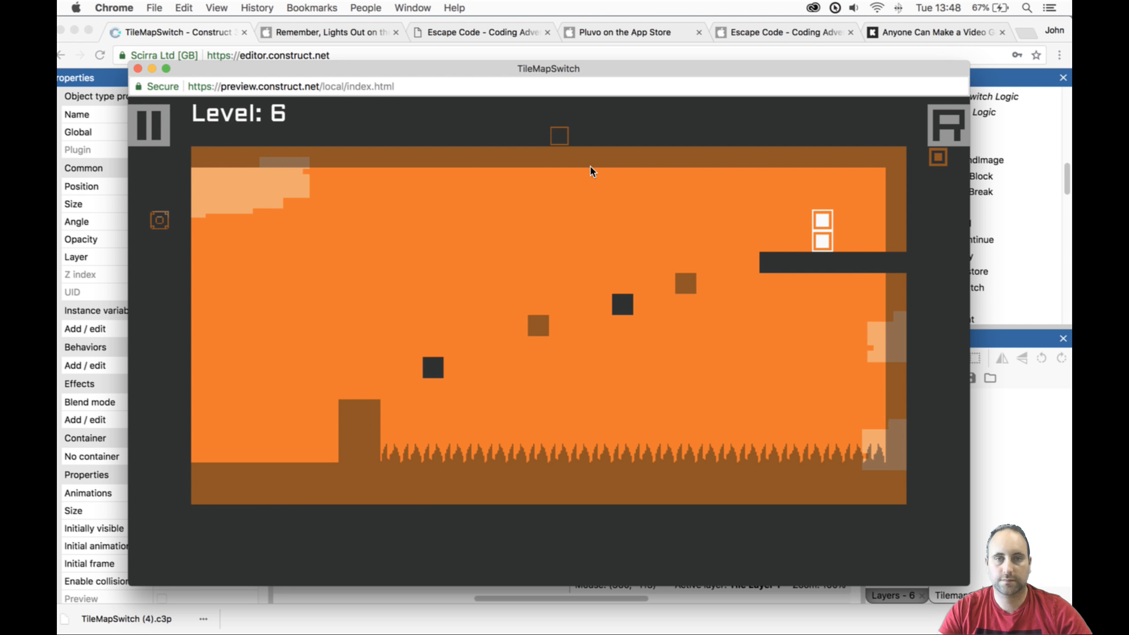
{"action": "key", "text": "Up"}
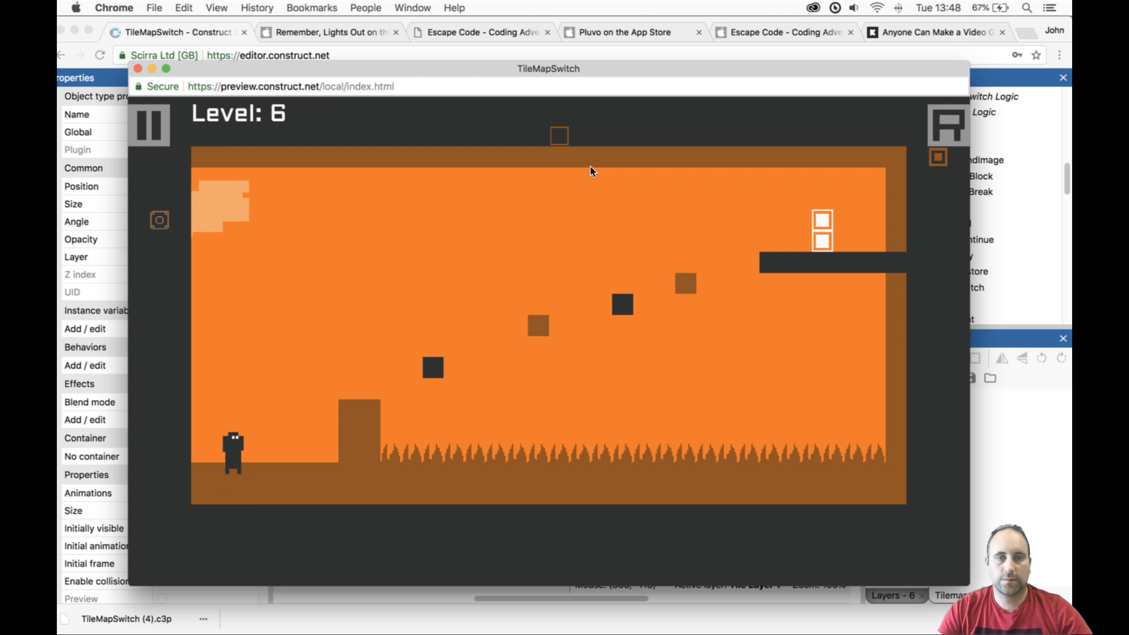
{"action": "key", "text": "space"}
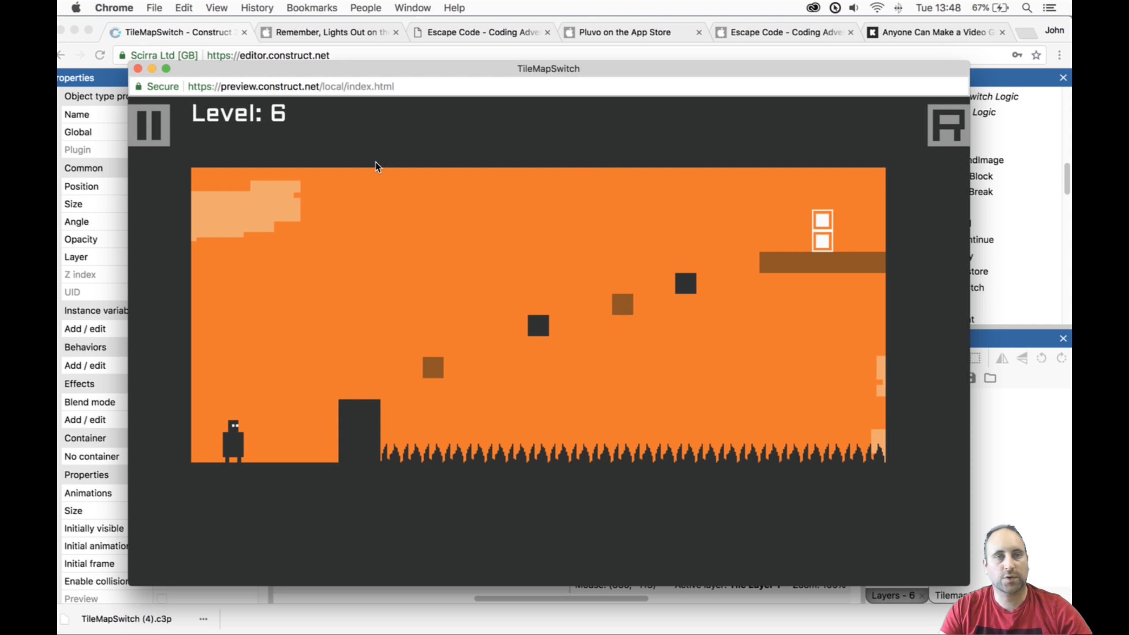
{"action": "left_click", "coordinate": [137, 69]}
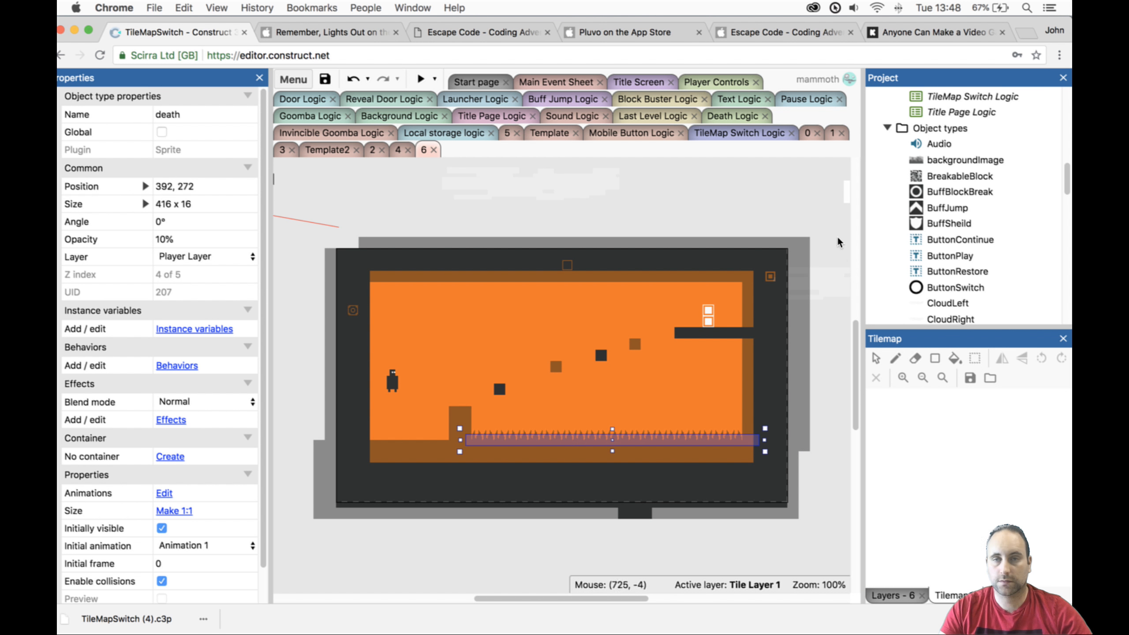
Move the death sprite off the spikes to 416, -80 above the layout and rename it death0.
{"action": "scroll", "coordinate": [835, 241], "scroll_direction": "up", "scroll_amount": 4}
{"action": "scroll", "coordinate": [821, 257], "scroll_direction": "down", "scroll_amount": 2}
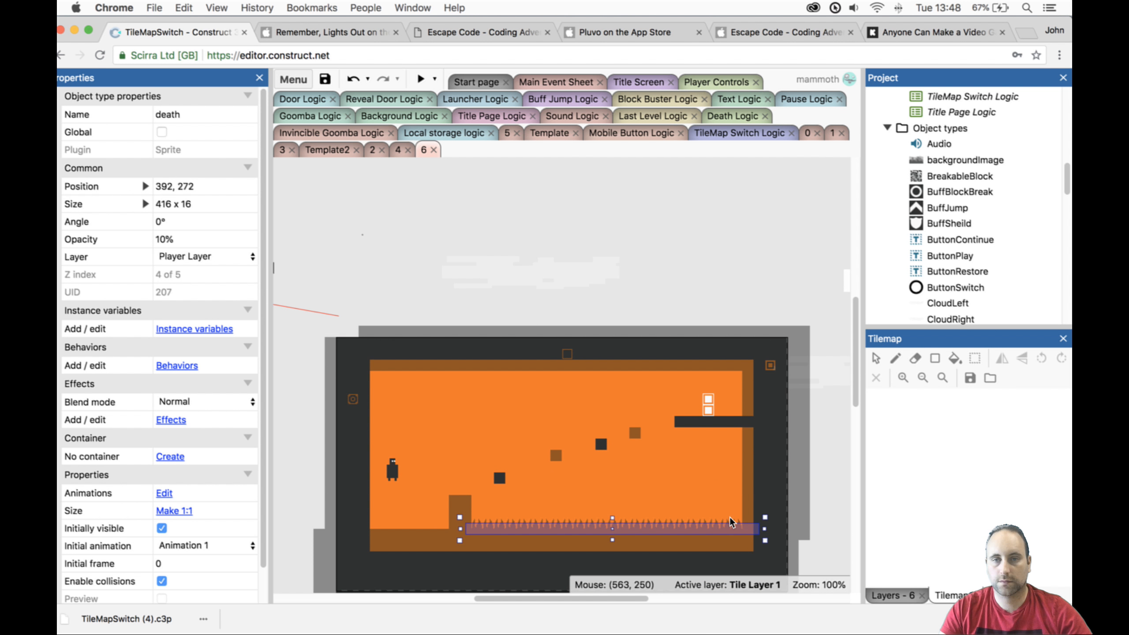
{"action": "left_click_drag", "start_coordinate": [721, 532], "coordinate": [738, 288]}
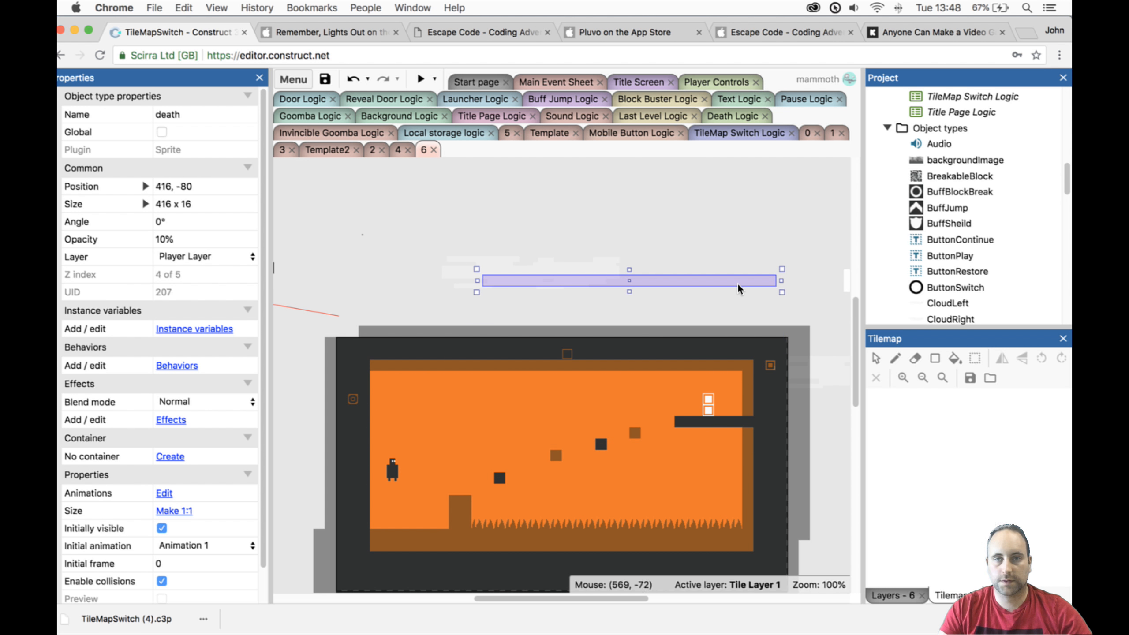
{"action": "right_click", "coordinate": [738, 288]}
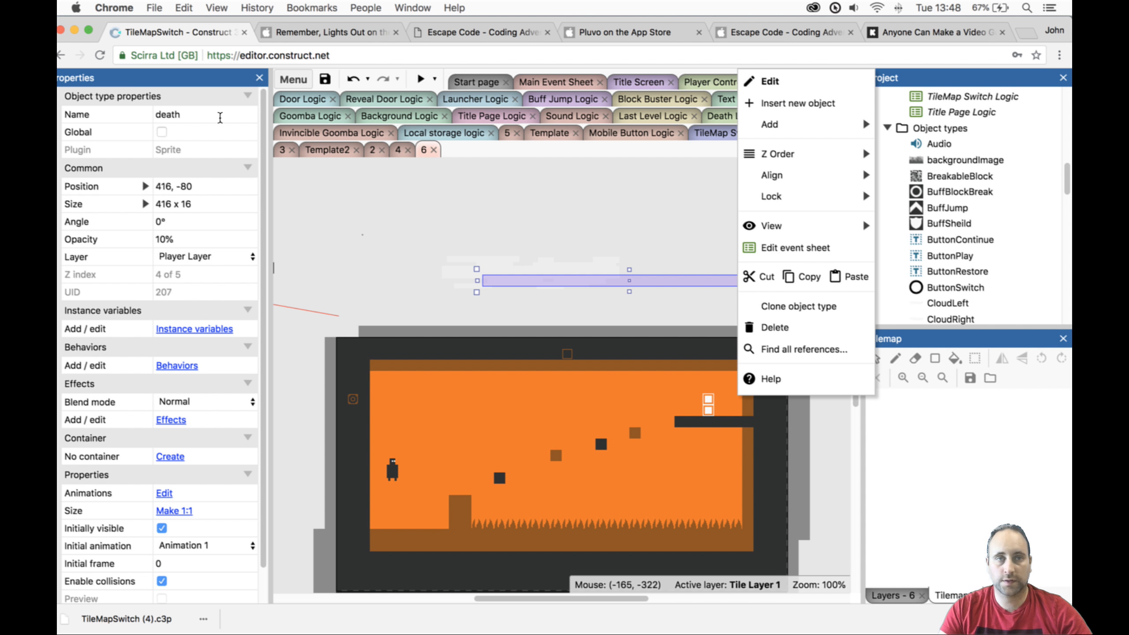
{"action": "left_click", "coordinate": [220, 118]}
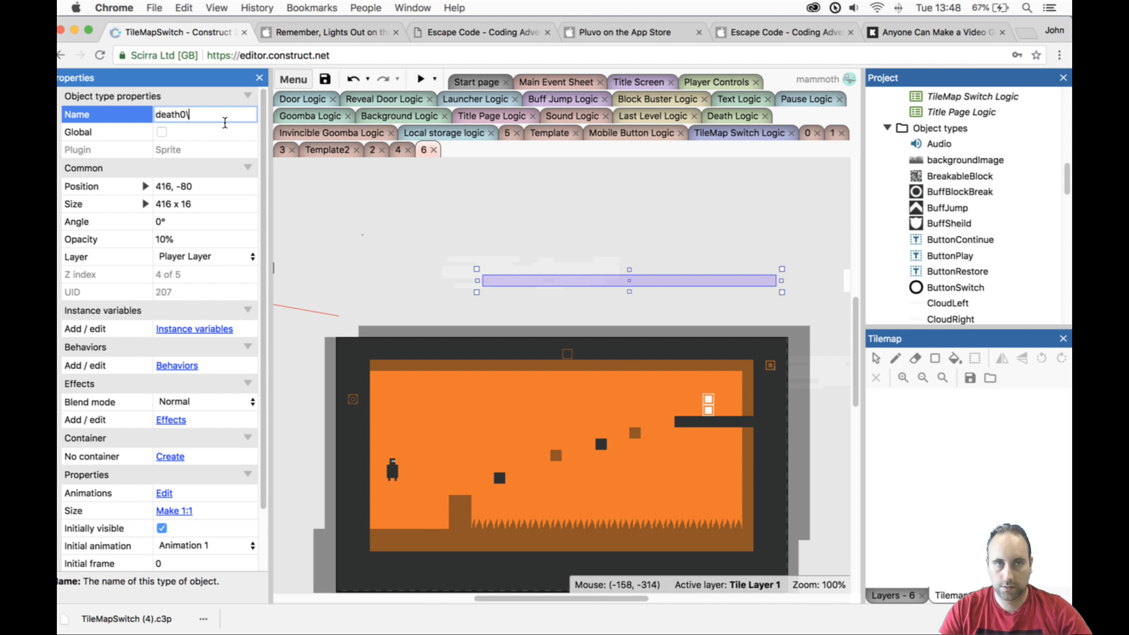
{"action": "key", "text": "Tab"}
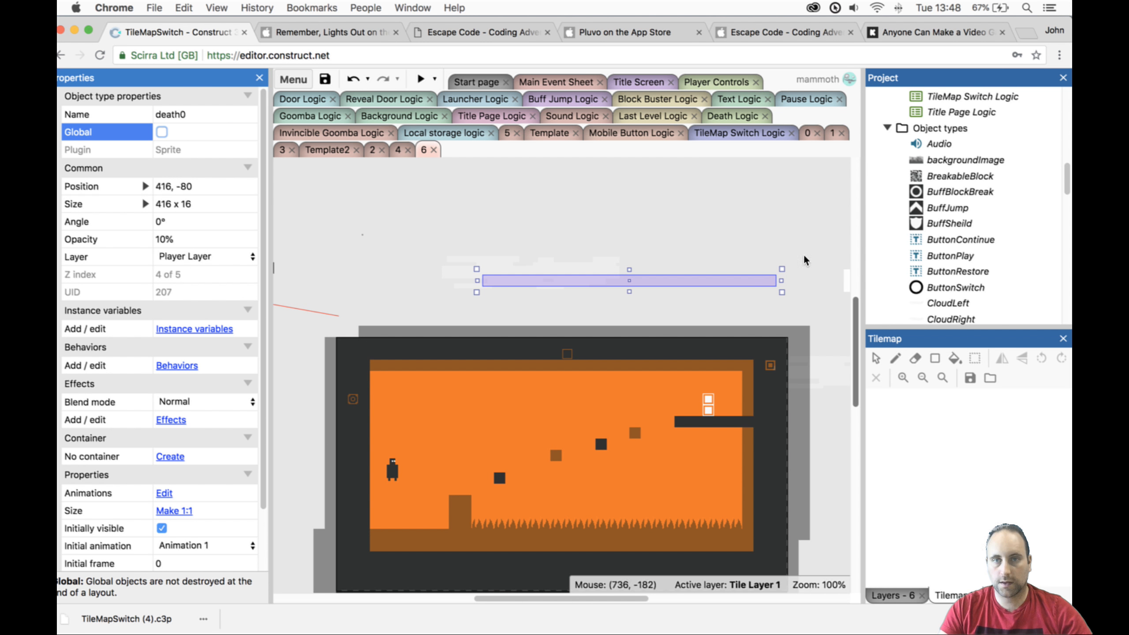
Clone the death0 object type and place the clone over the spikes at 400, 272.
{"action": "right_click", "coordinate": [748, 280]}
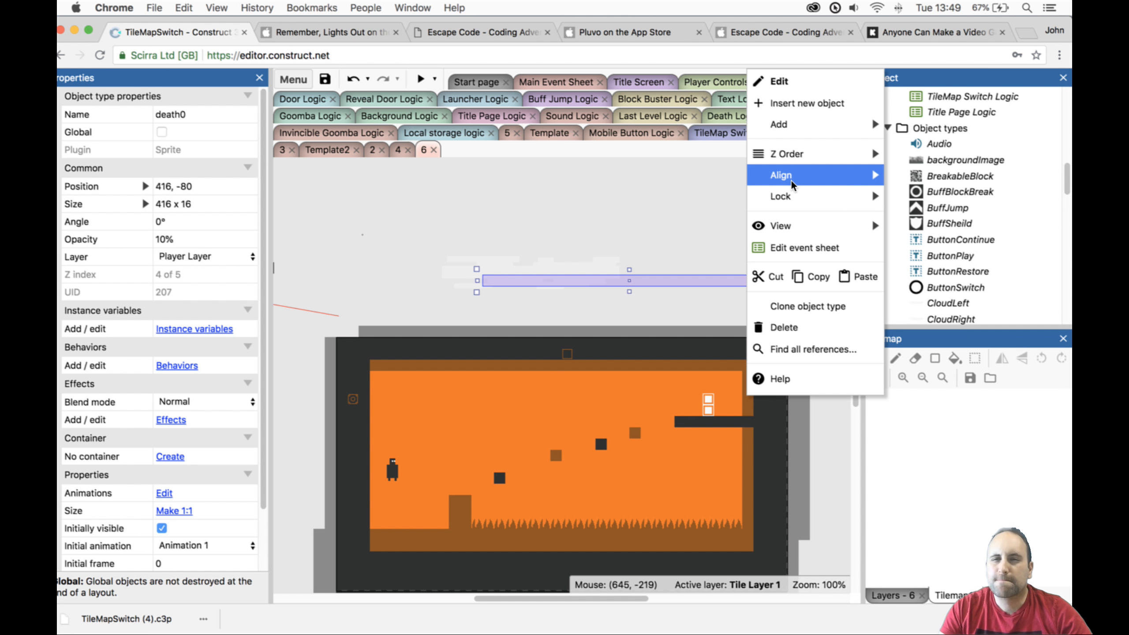
{"action": "left_click", "coordinate": [783, 306]}
{"action": "left_click", "coordinate": [665, 218]}
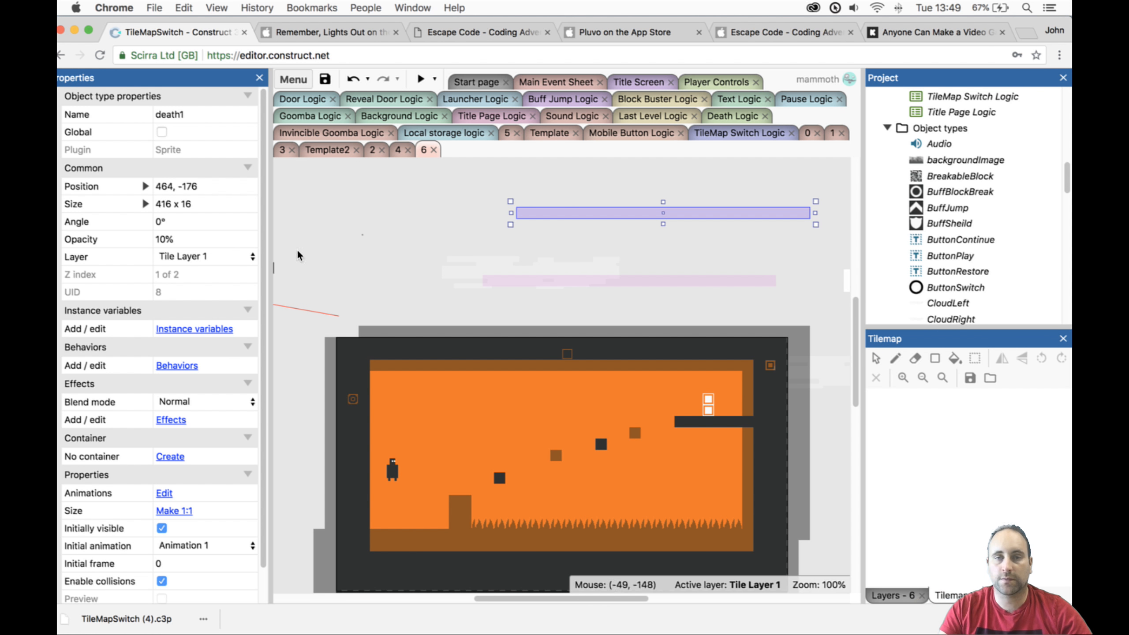
{"action": "mouse_move", "coordinate": [584, 216]}
{"action": "left_mouse_down"}
{"action": "mouse_move", "coordinate": [573, 539]}
{"action": "mouse_move", "coordinate": [544, 538]}
{"action": "left_mouse_up"}
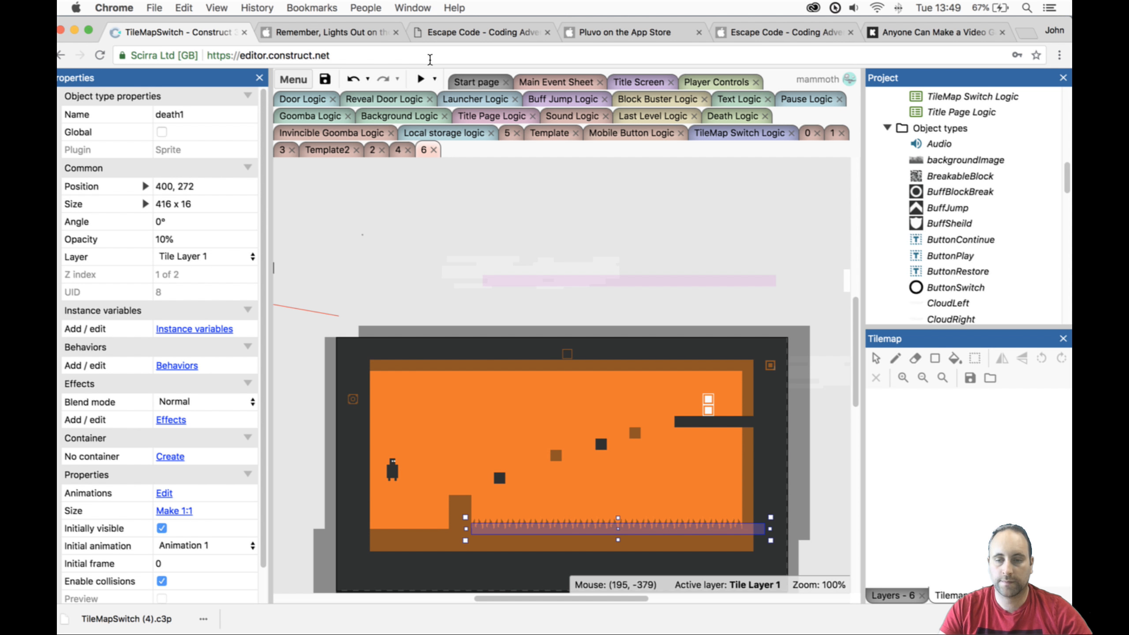
Preview level 6 and playtest jumping across the blocks and landing on the spikes with the cloned death sprite, and close the preview.
{"action": "left_click", "coordinate": [420, 78]}
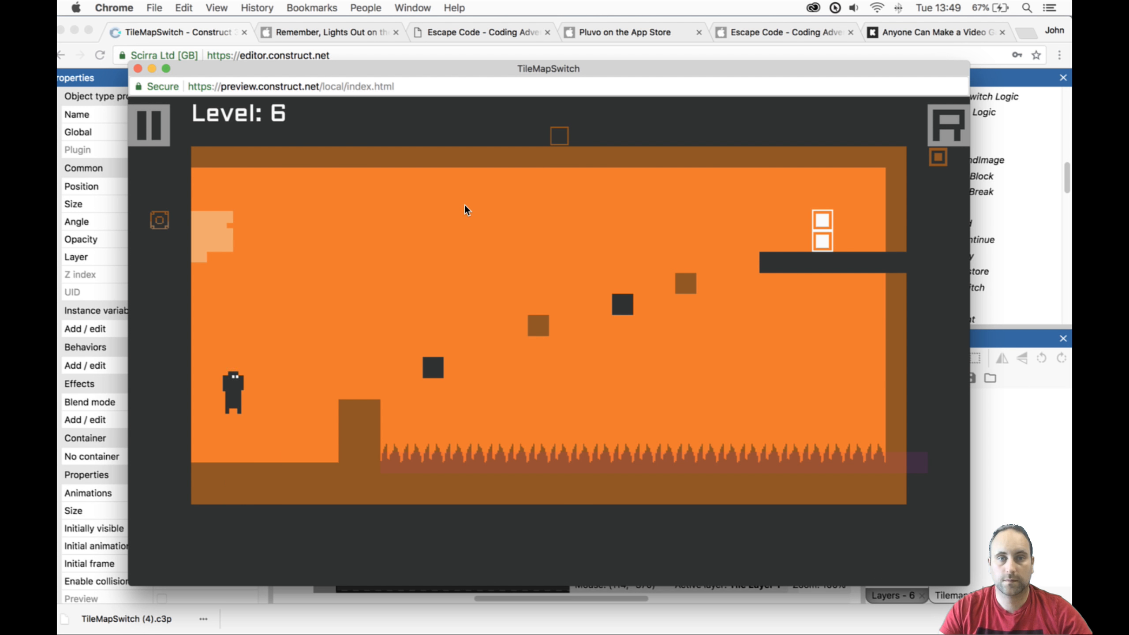
{"action": "key", "text": "Up"}
{"action": "key", "text": "Right"}
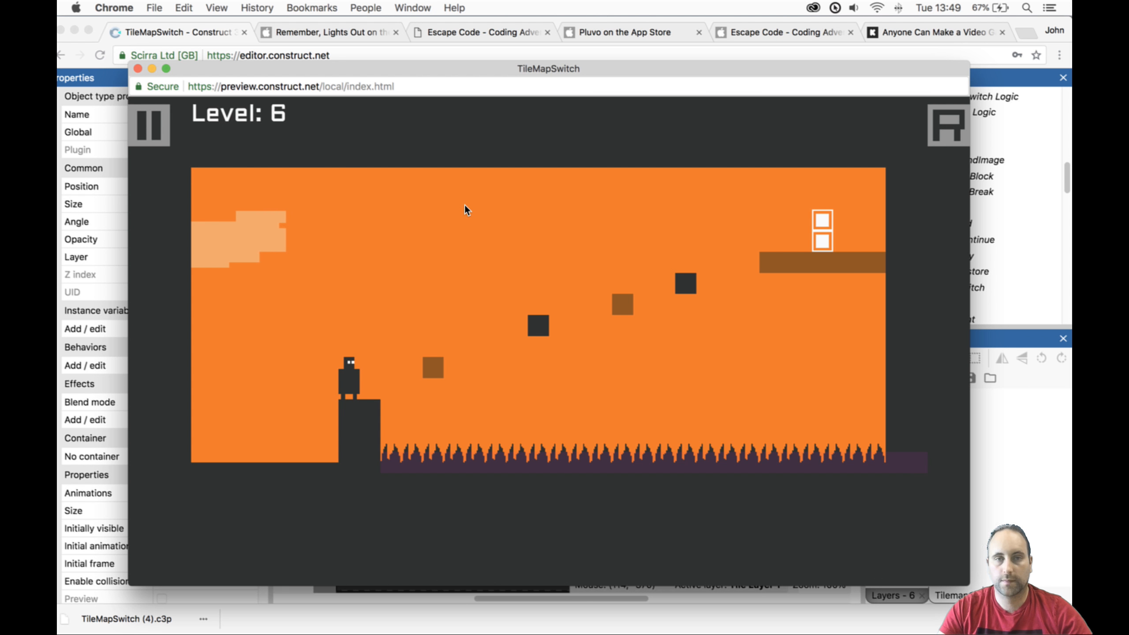
{"action": "key", "text": "Up"}
{"action": "key", "text": "Right"}
{"action": "key", "text": "space"}
{"action": "key", "text": "Left"}
{"action": "key", "text": "Up"}
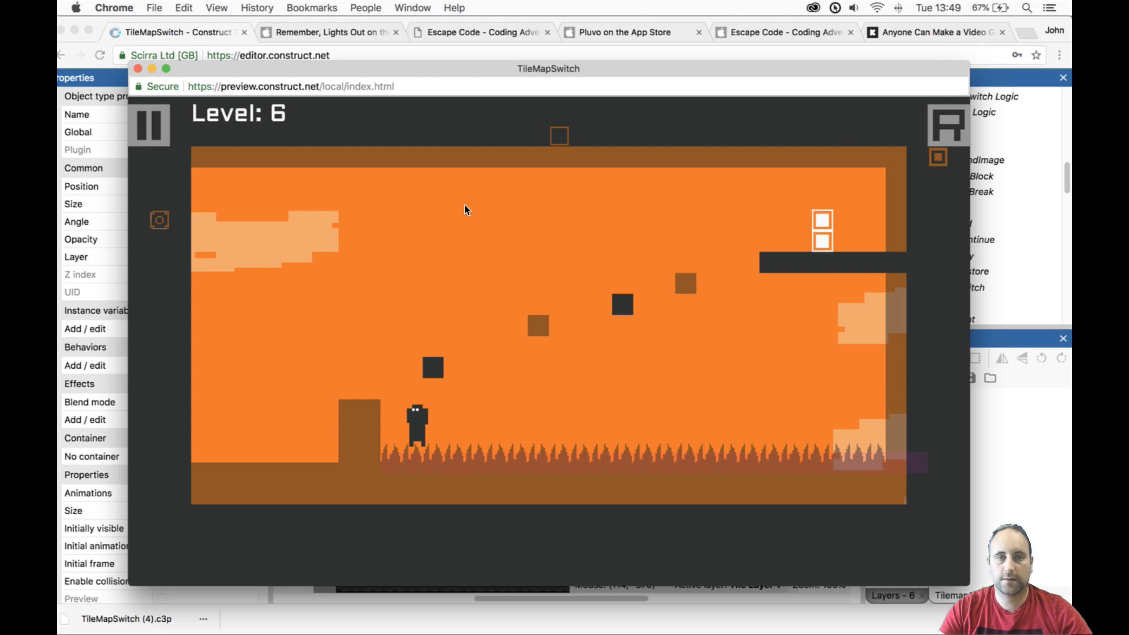
{"action": "key", "text": "space"}
{"action": "key", "text": "Right"}
{"action": "key", "text": "Up"}
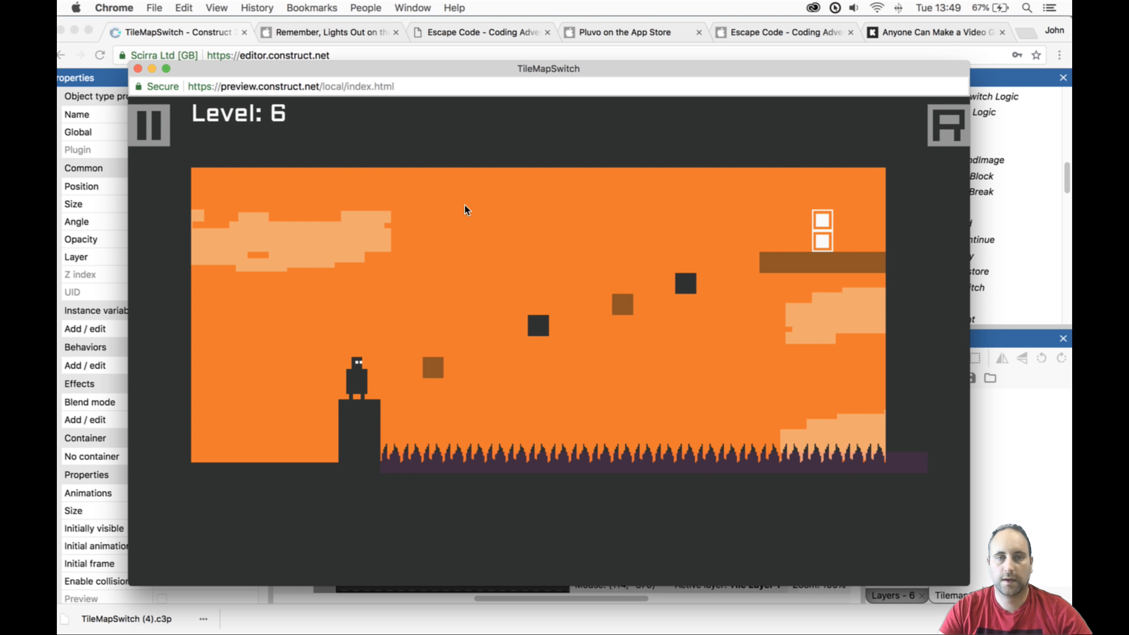
{"action": "key", "text": "Up"}
{"action": "key", "text": "space"}
{"action": "key", "text": "Up"}
{"action": "key", "text": "space"}
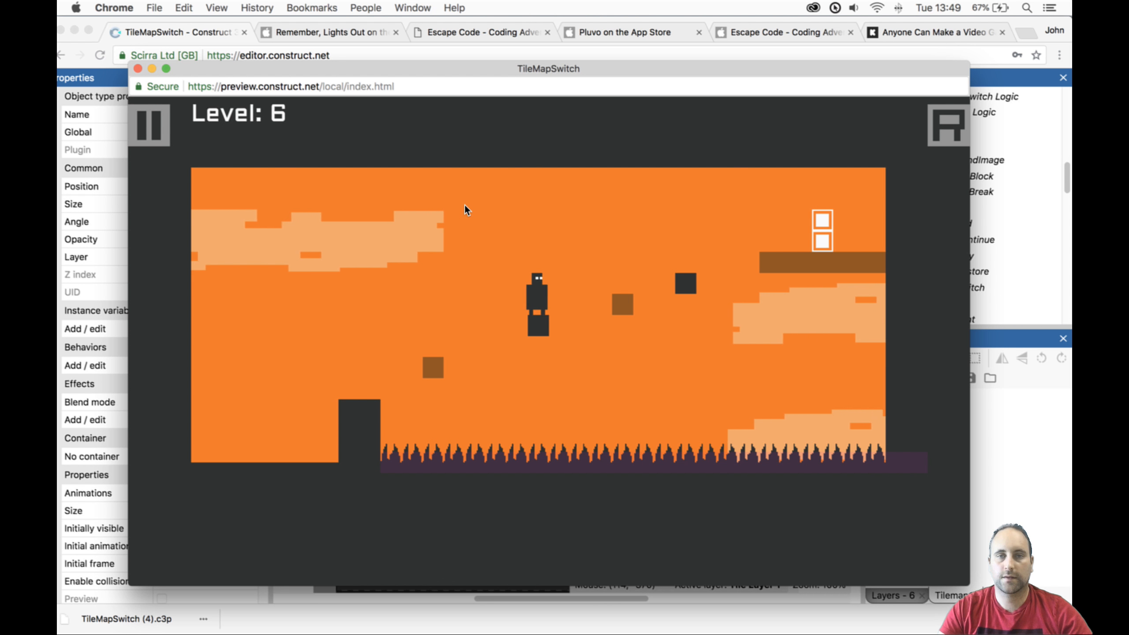
{"action": "key", "text": "Right"}
{"action": "key", "text": "Up"}
{"action": "key", "text": "space"}
{"action": "key", "text": "Right"}
{"action": "key", "text": "Up"}
{"action": "key", "text": "space"}
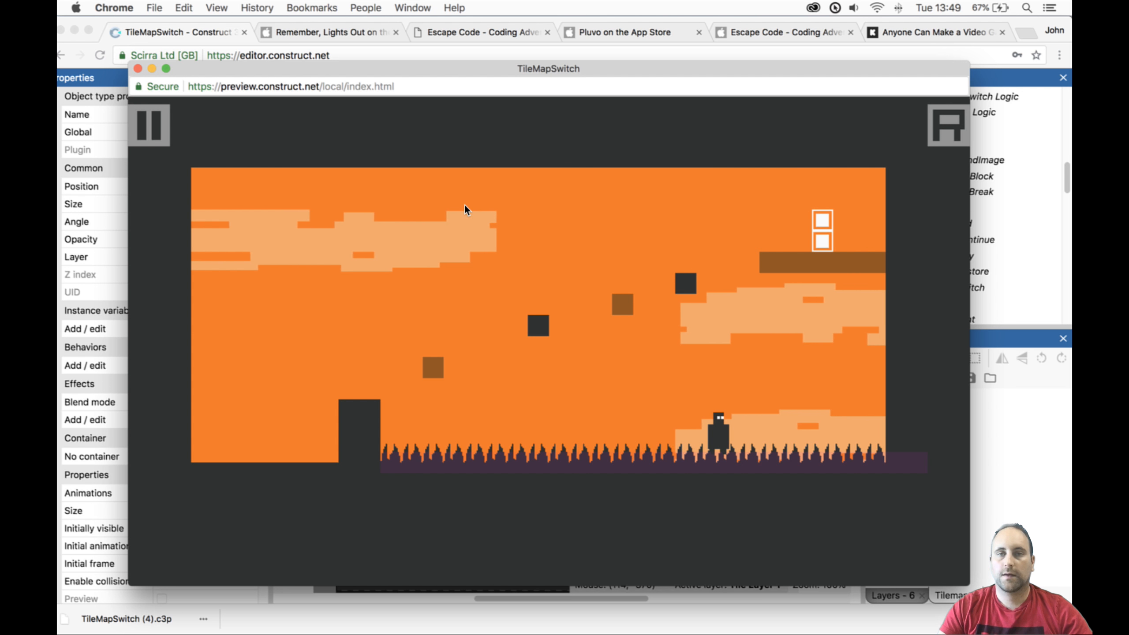
{"action": "key", "text": "Left"}
{"action": "key", "text": "Left"}
{"action": "key", "text": "Up"}
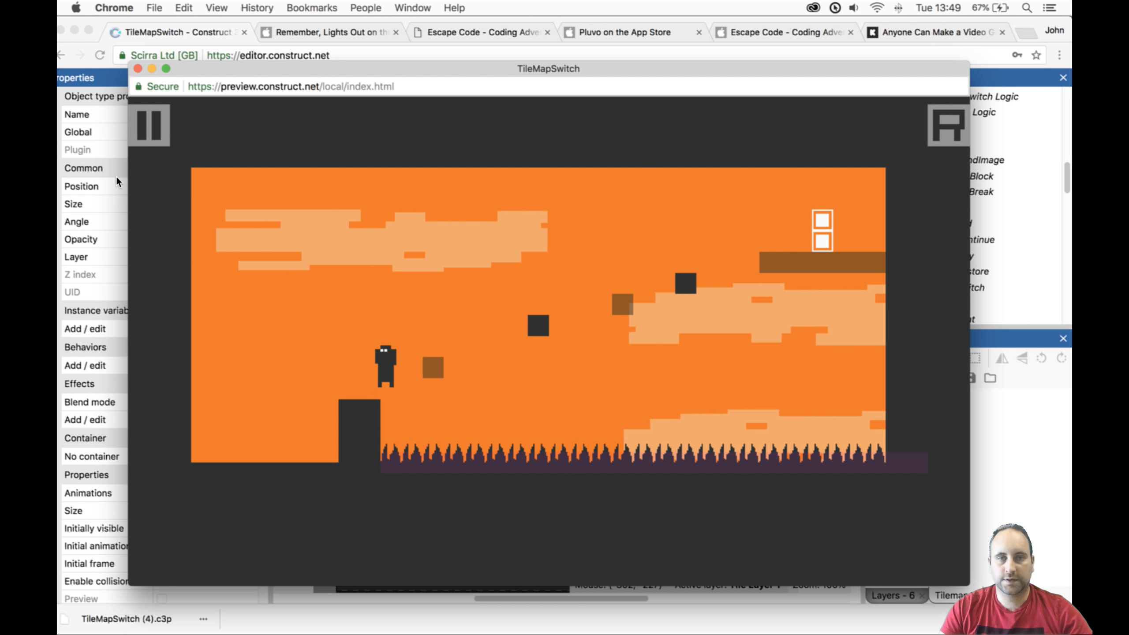
{"action": "key", "text": "Right"}
{"action": "key", "text": "Up"}
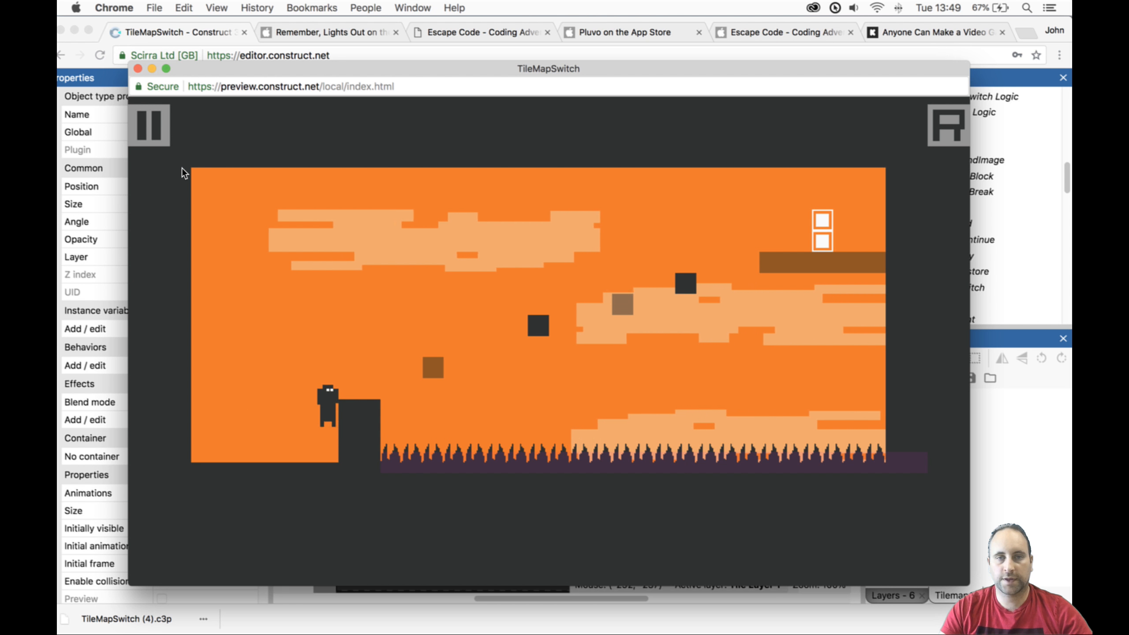
{"action": "key", "text": "Left"}
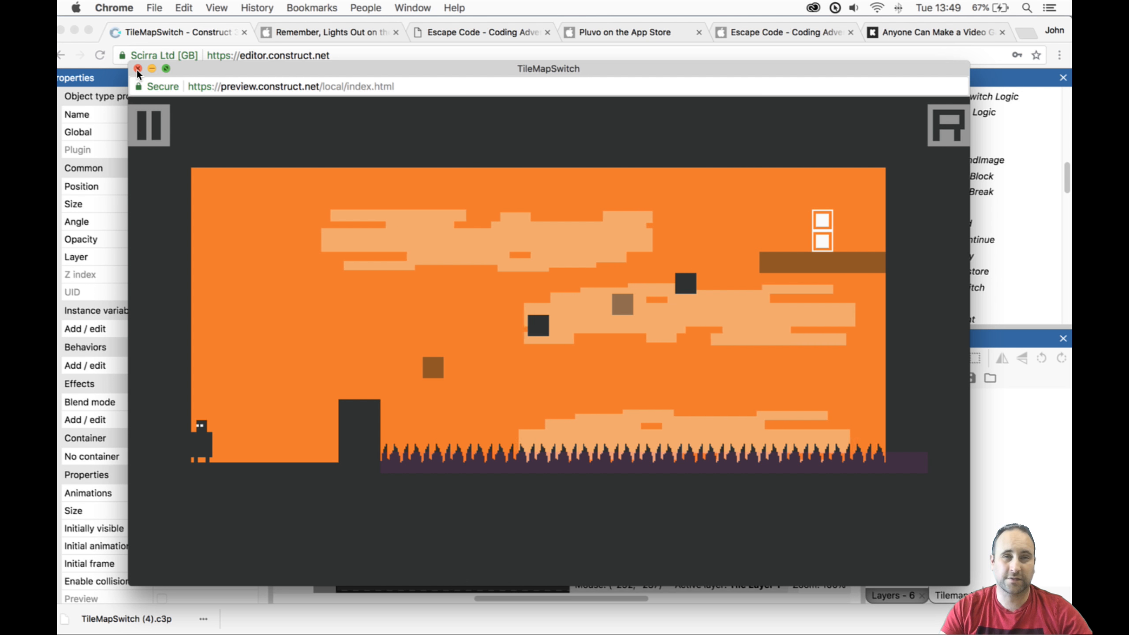
{"action": "left_click", "coordinate": [137, 67]}
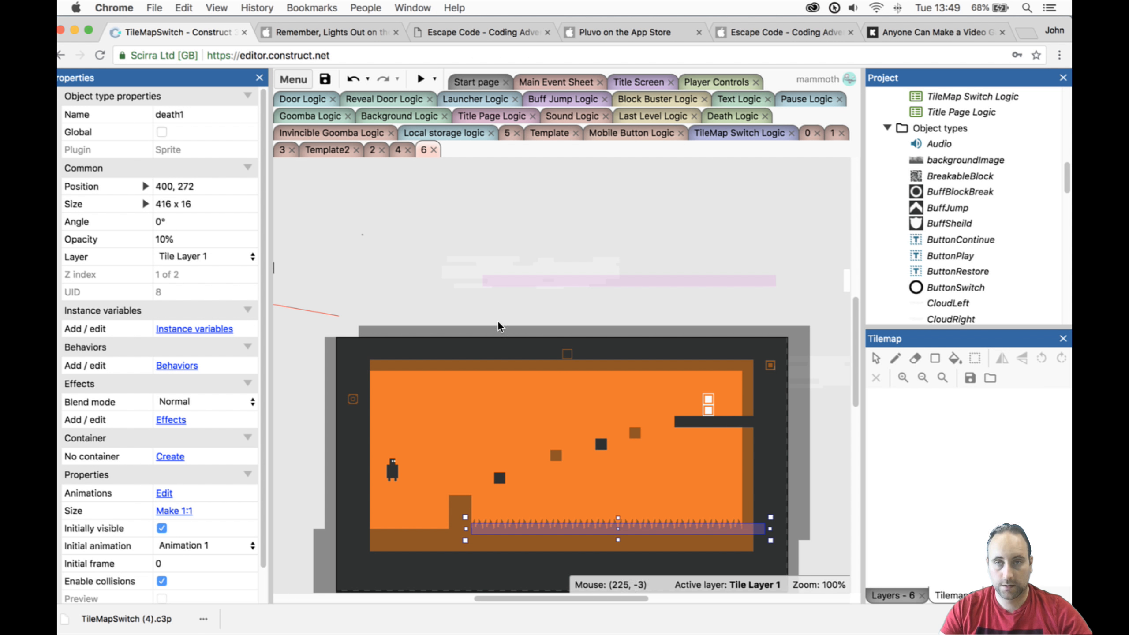
Duplicate the Template2 layout in the project.
{"action": "scroll", "coordinate": [498, 327], "scroll_direction": "down", "scroll_amount": 5}
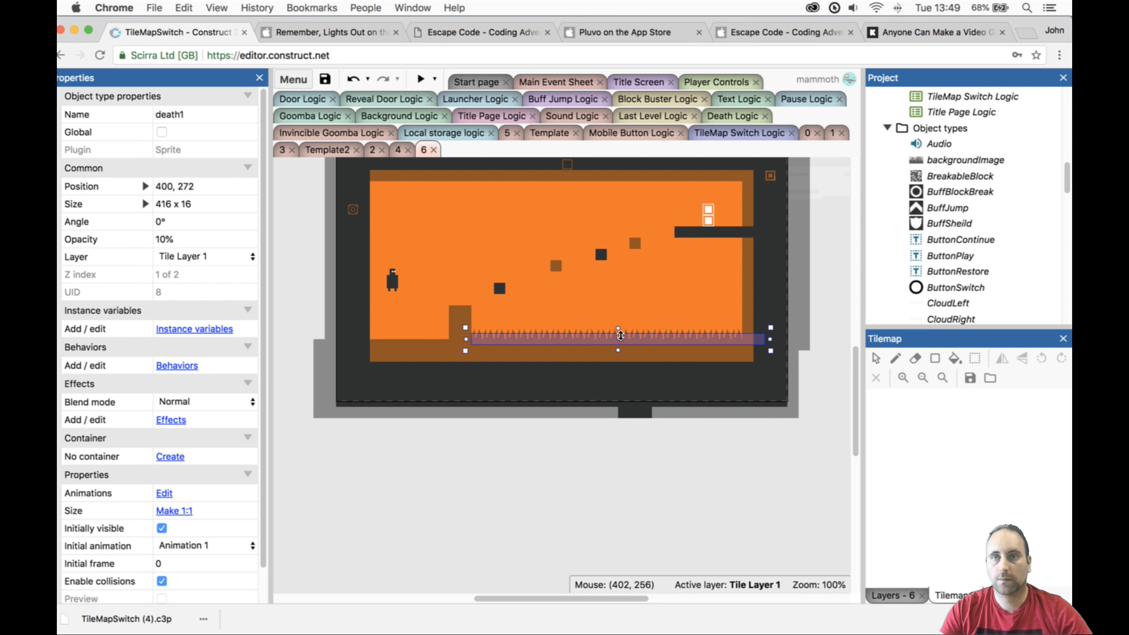
{"action": "scroll", "coordinate": [966, 284], "scroll_direction": "down", "scroll_amount": 4}
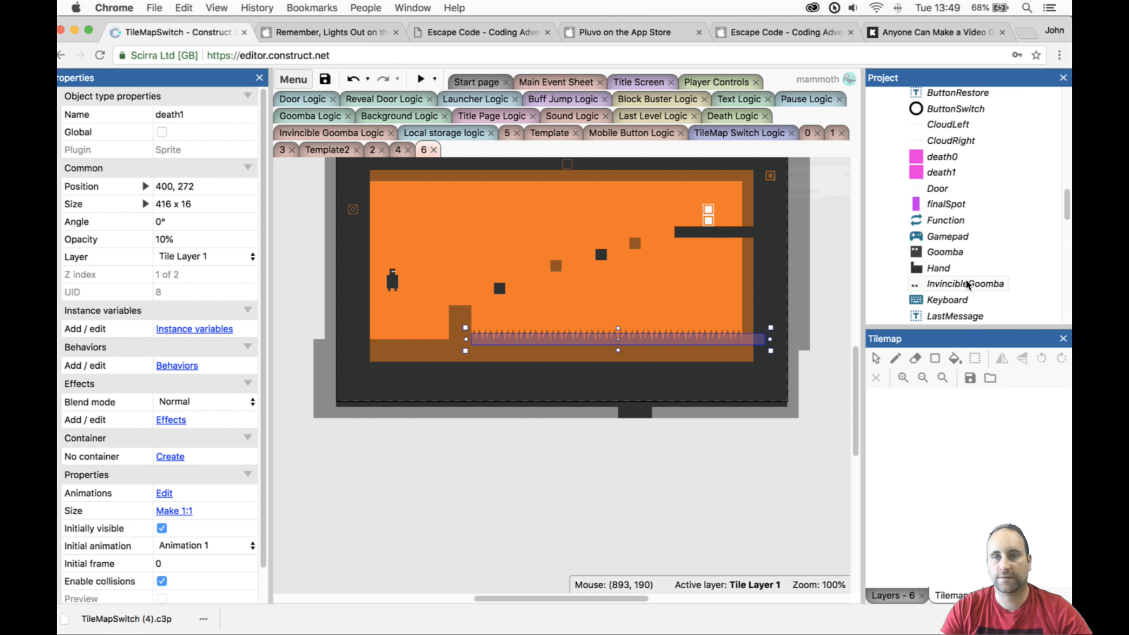
{"action": "scroll", "coordinate": [966, 283], "scroll_direction": "down", "scroll_amount": 1}
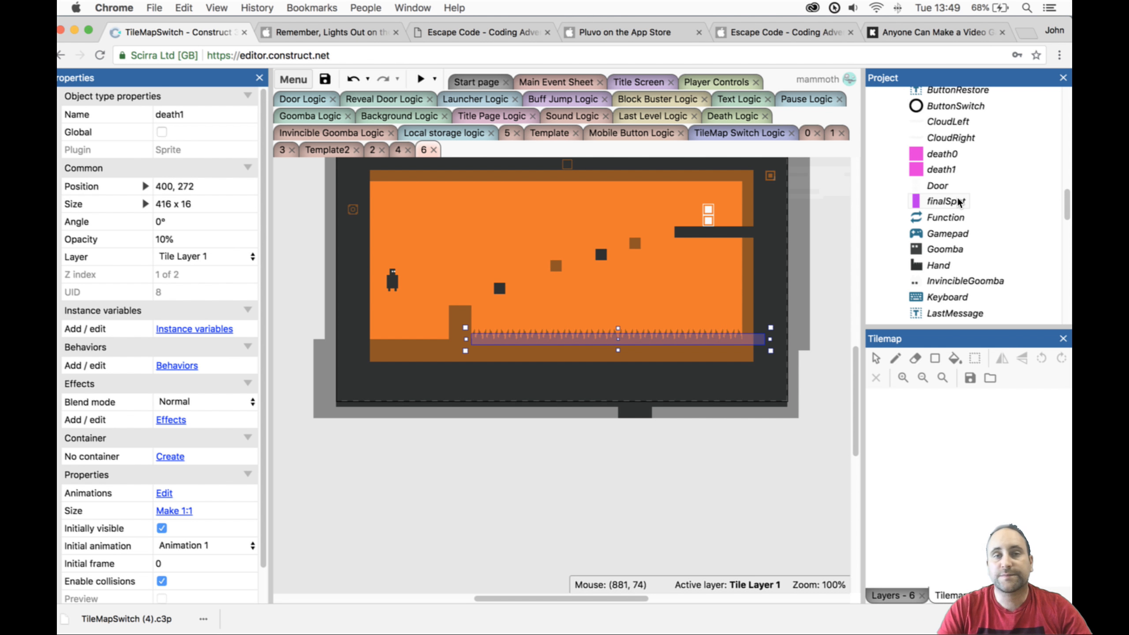
{"action": "scroll", "coordinate": [713, 205], "scroll_direction": "up", "scroll_amount": 3}
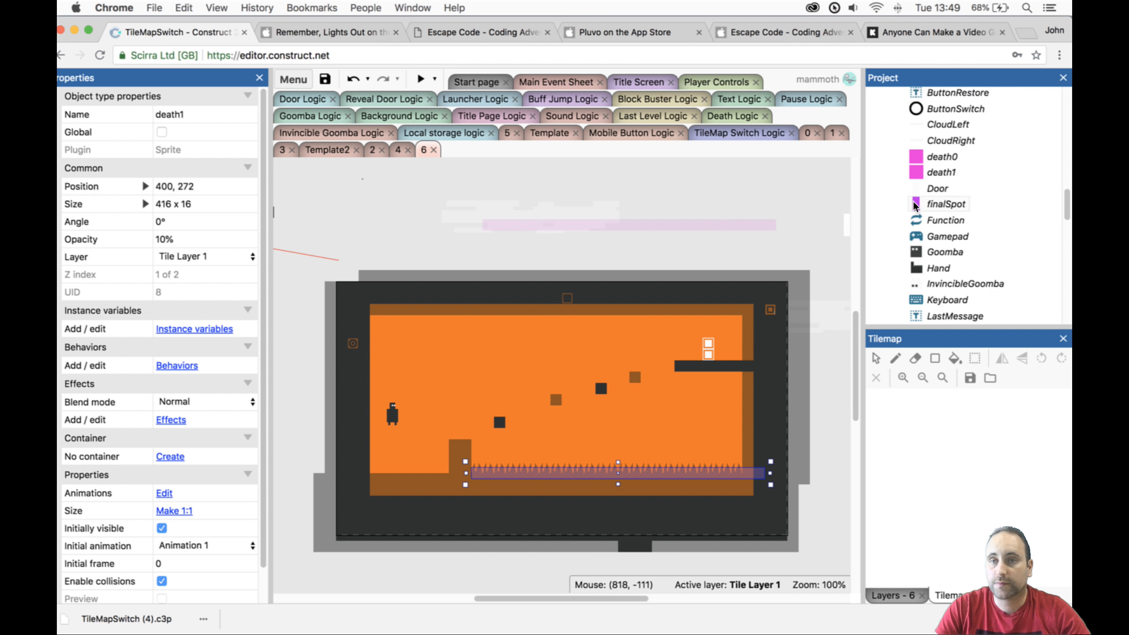
{"action": "scroll", "coordinate": [978, 223], "scroll_direction": "up", "scroll_amount": 10}
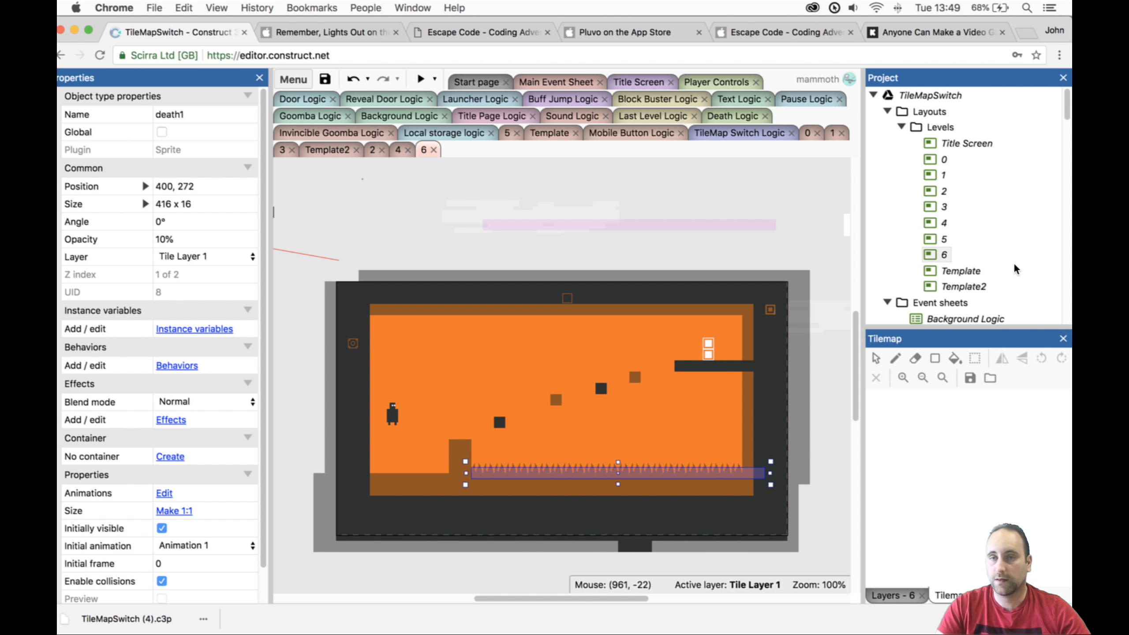
{"action": "left_click", "coordinate": [966, 286]}
{"action": "right_click", "coordinate": [966, 285]}
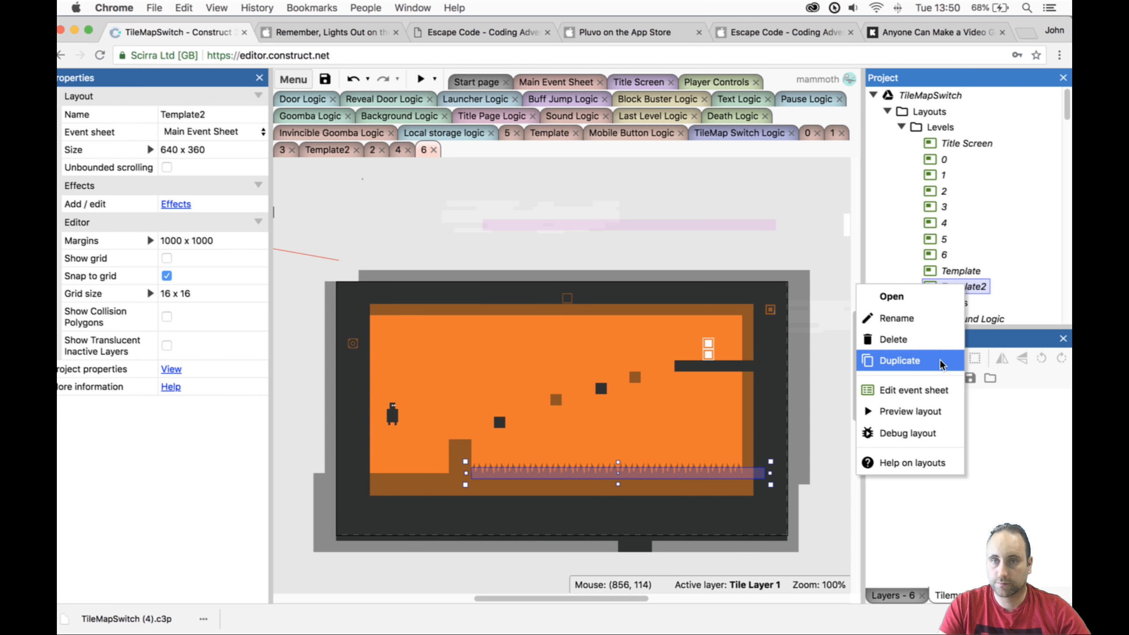
{"action": "left_click", "coordinate": [942, 360]}
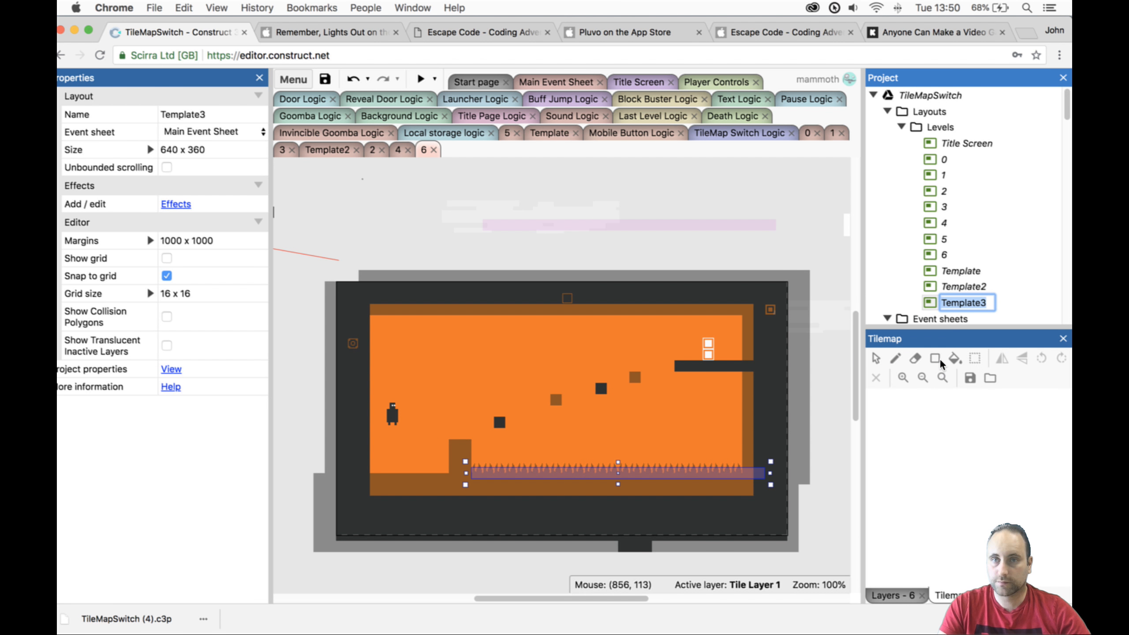
Open the Template2 layout and add an instance of death1 above the level at about 505, -116.
{"action": "double_click", "coordinate": [978, 286]}
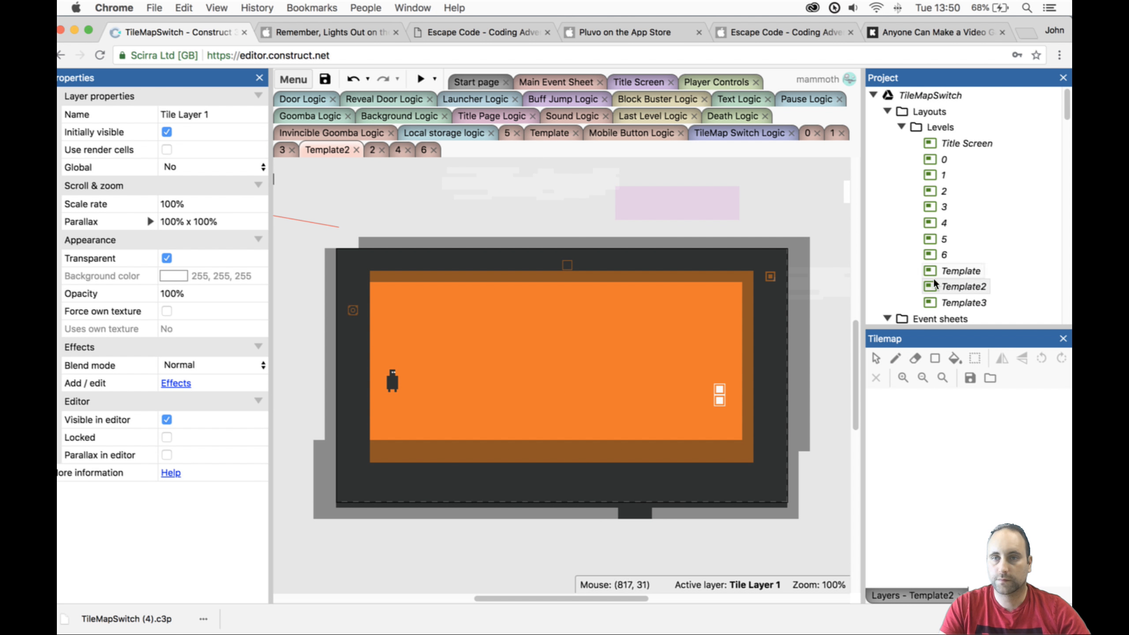
{"action": "scroll", "coordinate": [998, 301], "scroll_direction": "down", "scroll_amount": 10}
{"action": "left_click", "coordinate": [942, 264]}
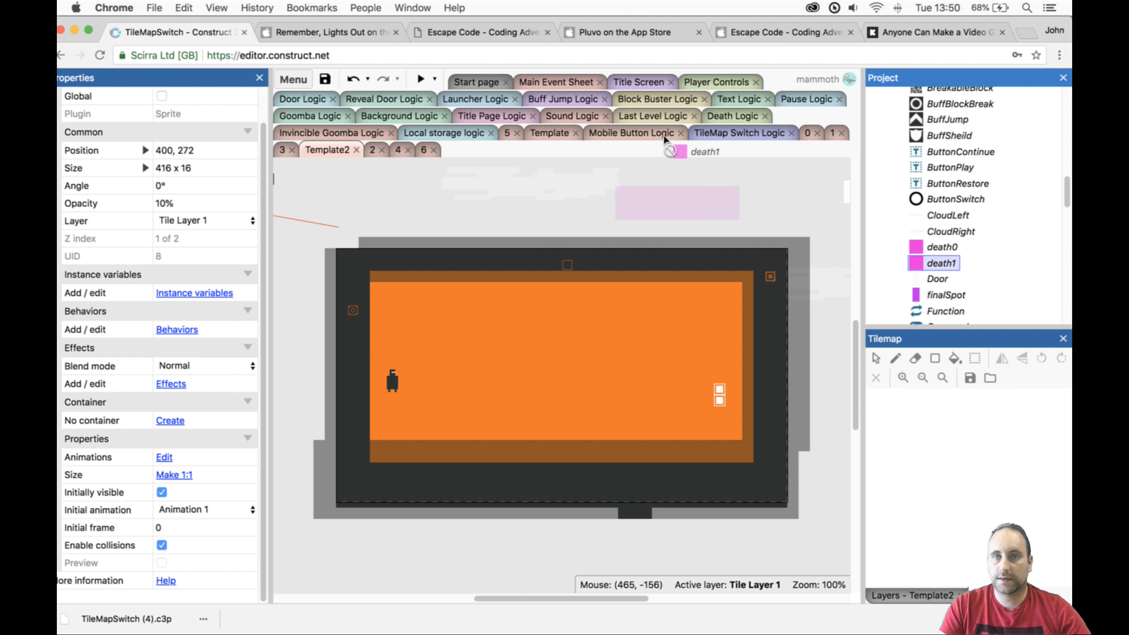
{"action": "left_click_drag", "start_coordinate": [664, 139], "coordinate": [698, 169]}
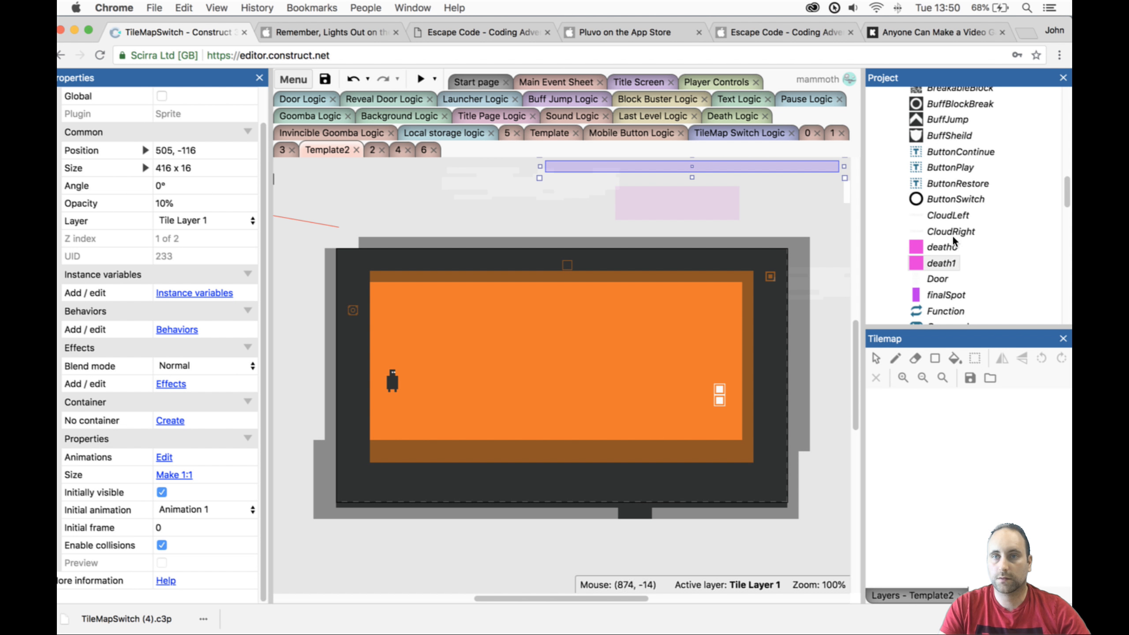
{"action": "scroll", "coordinate": [952, 235], "scroll_direction": "up", "scroll_amount": 10}
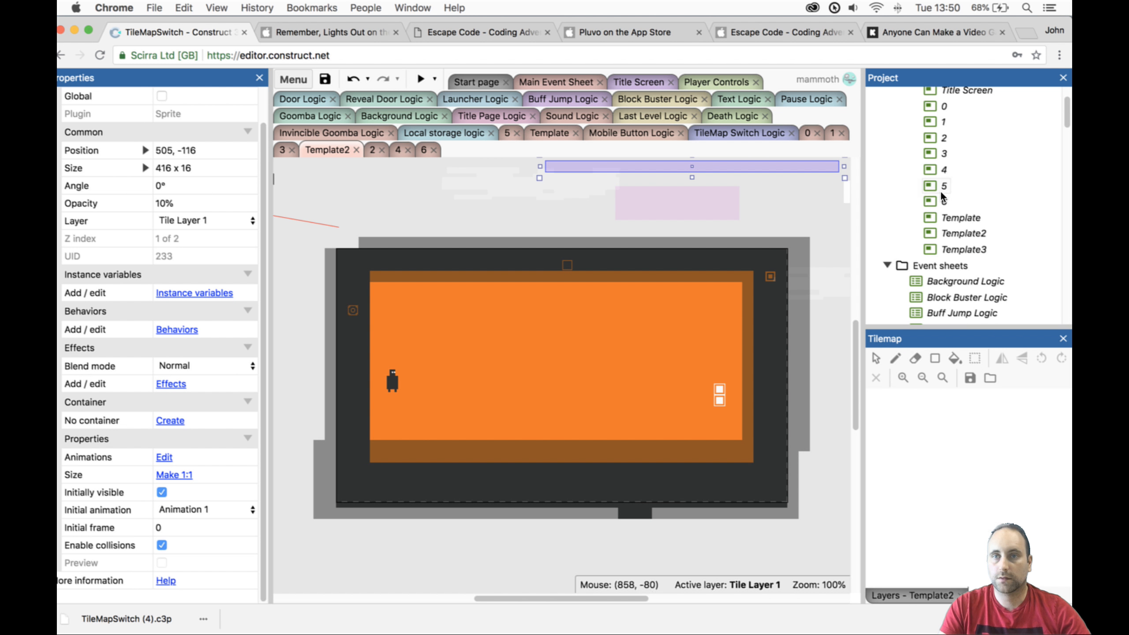
Open the Template layout and add an instance of death1 on Tile Layer 1 above the level at about 480, -176.
{"action": "double_click", "coordinate": [949, 219]}
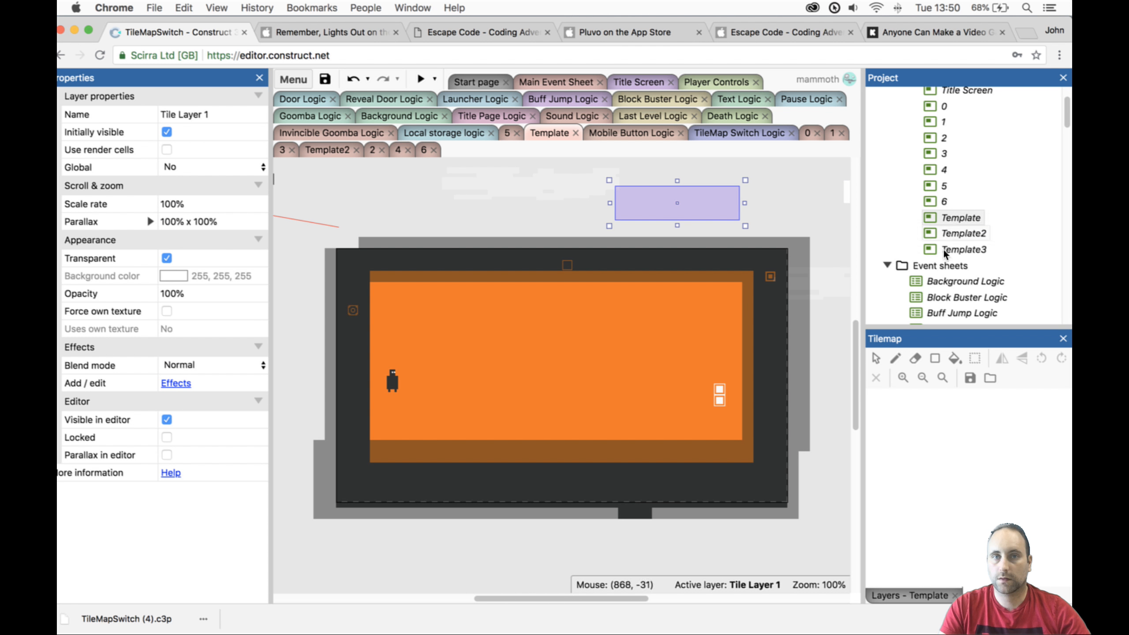
{"action": "scroll", "coordinate": [947, 274], "scroll_direction": "down", "scroll_amount": 10}
{"action": "left_click", "coordinate": [949, 284]}
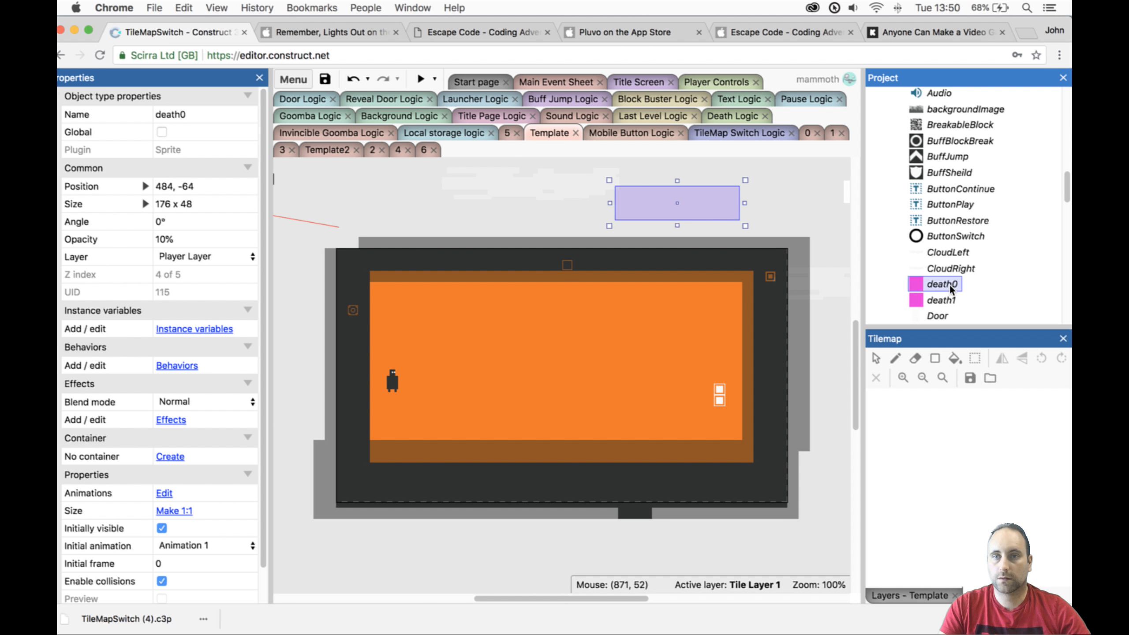
{"action": "left_click", "coordinate": [941, 301]}
{"action": "left_click_drag", "start_coordinate": [750, 186], "coordinate": [676, 329]}
{"action": "scroll", "coordinate": [674, 328], "scroll_direction": "down", "scroll_amount": 10}
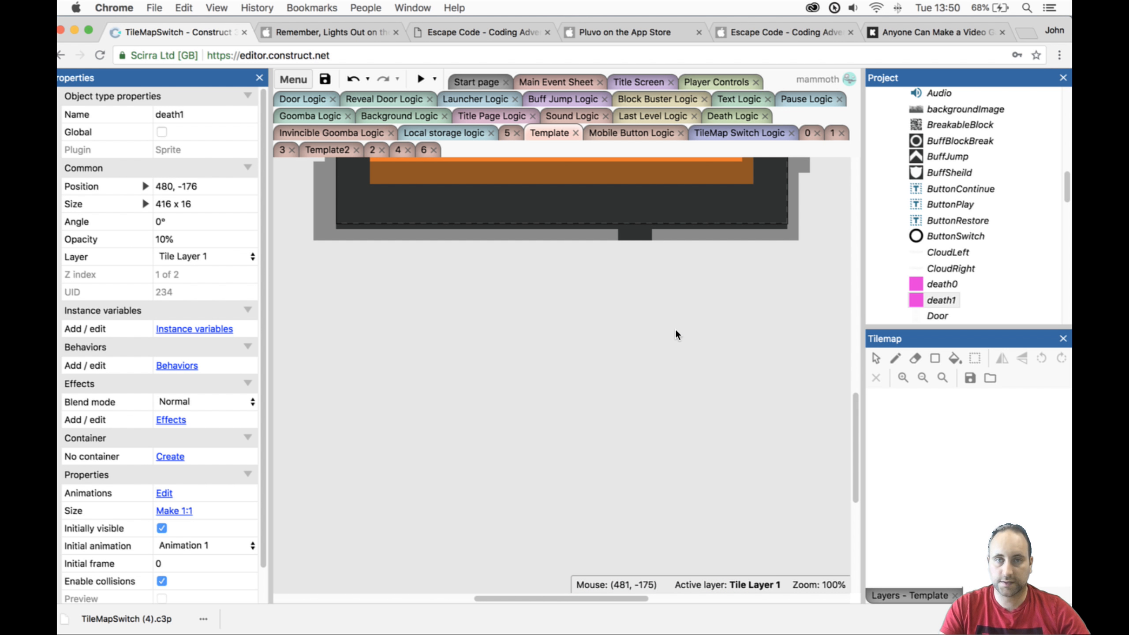
{"action": "scroll", "coordinate": [675, 328], "scroll_direction": "up", "scroll_amount": 4}
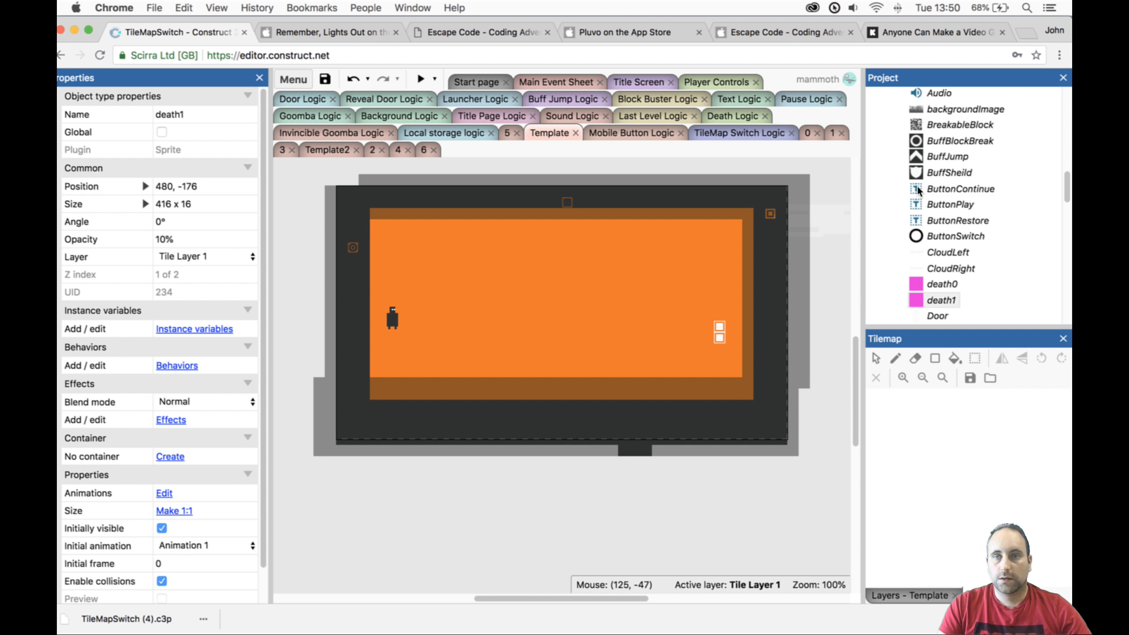
Rename the Template3 layout to 7 and place it directly after layout 6 in the Levels folder.
{"action": "scroll", "coordinate": [1009, 180], "scroll_direction": "up", "scroll_amount": 10}
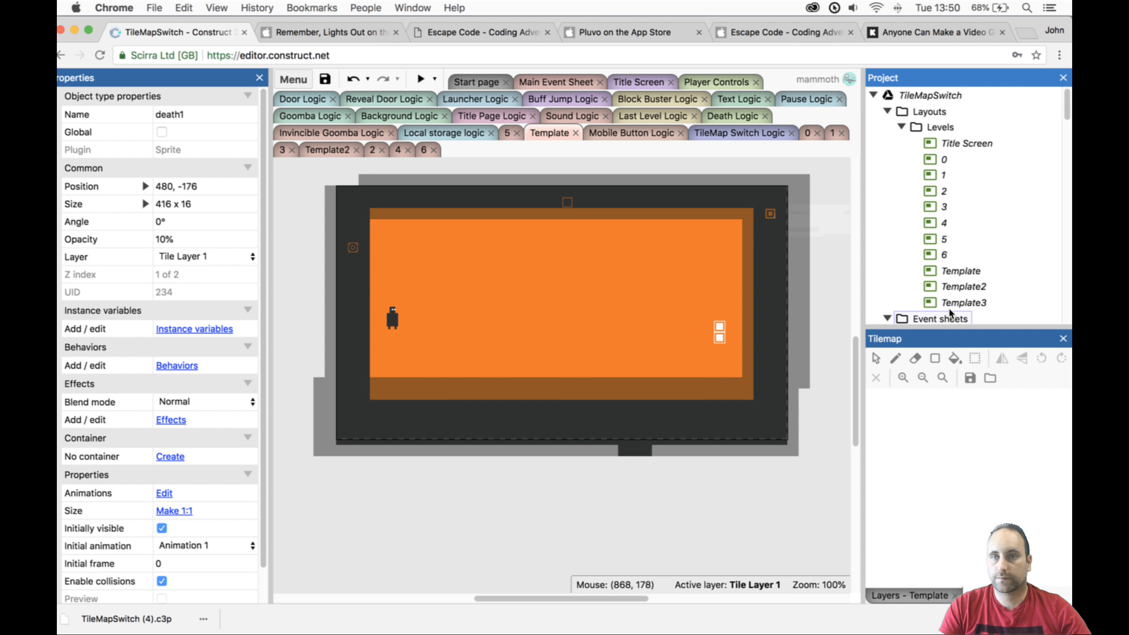
{"action": "left_click", "coordinate": [960, 302]}
{"action": "left_click", "coordinate": [965, 303]}
{"action": "type", "text": "7"}
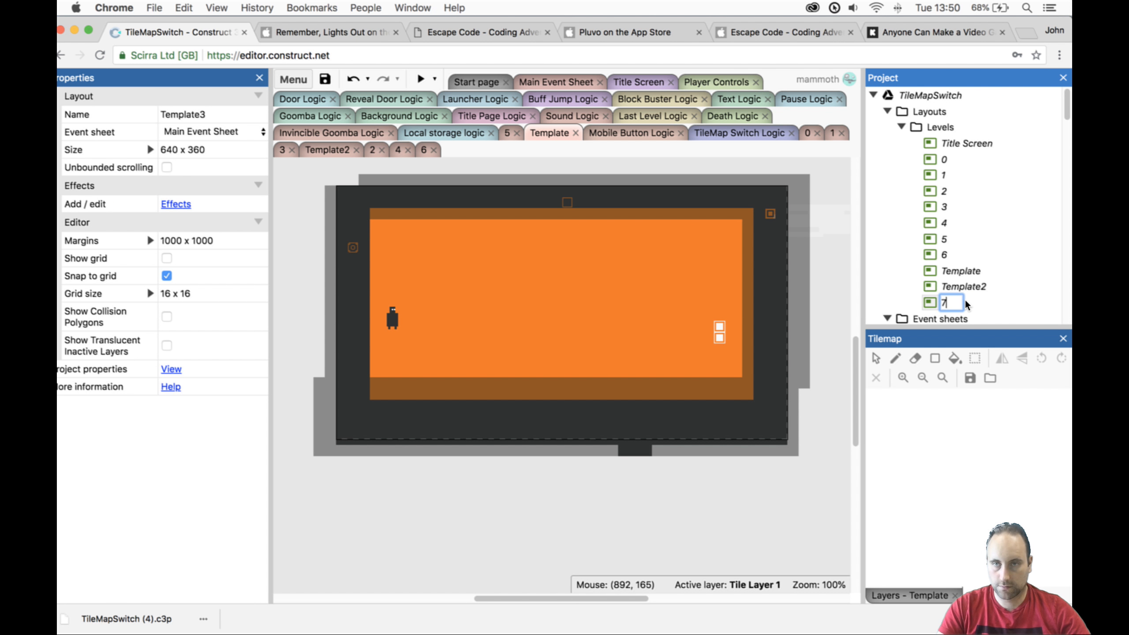
{"action": "key", "text": "Return"}
{"action": "left_click_drag", "start_coordinate": [938, 303], "coordinate": [936, 263]}
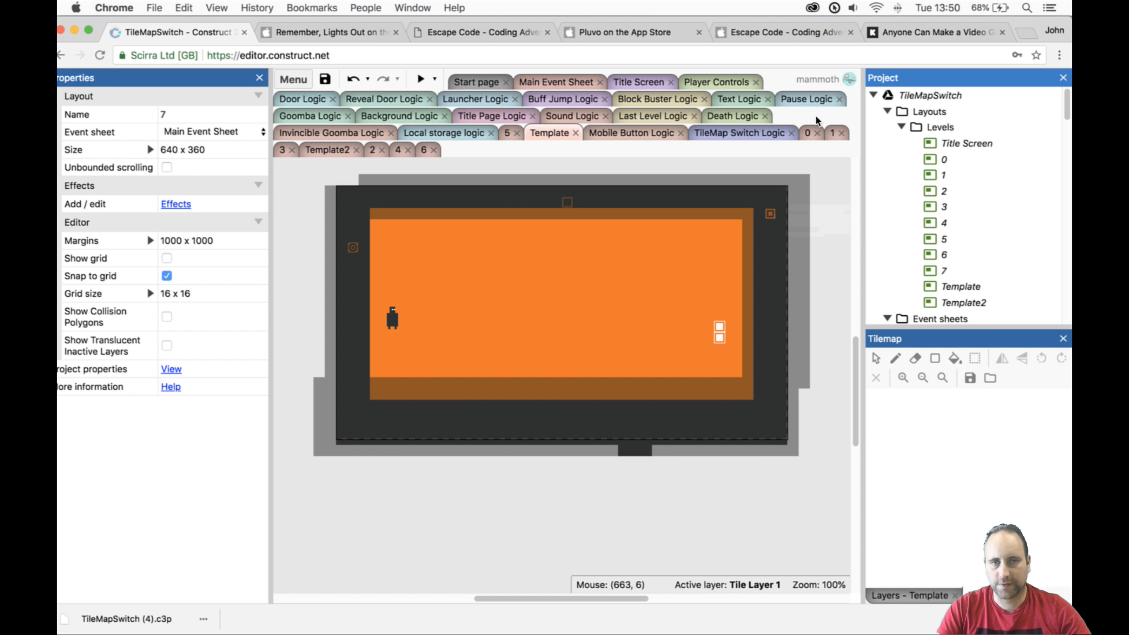
Open the level 7 layout and look through the event sheets and object types available in the project.
{"action": "left_click", "coordinate": [629, 82]}
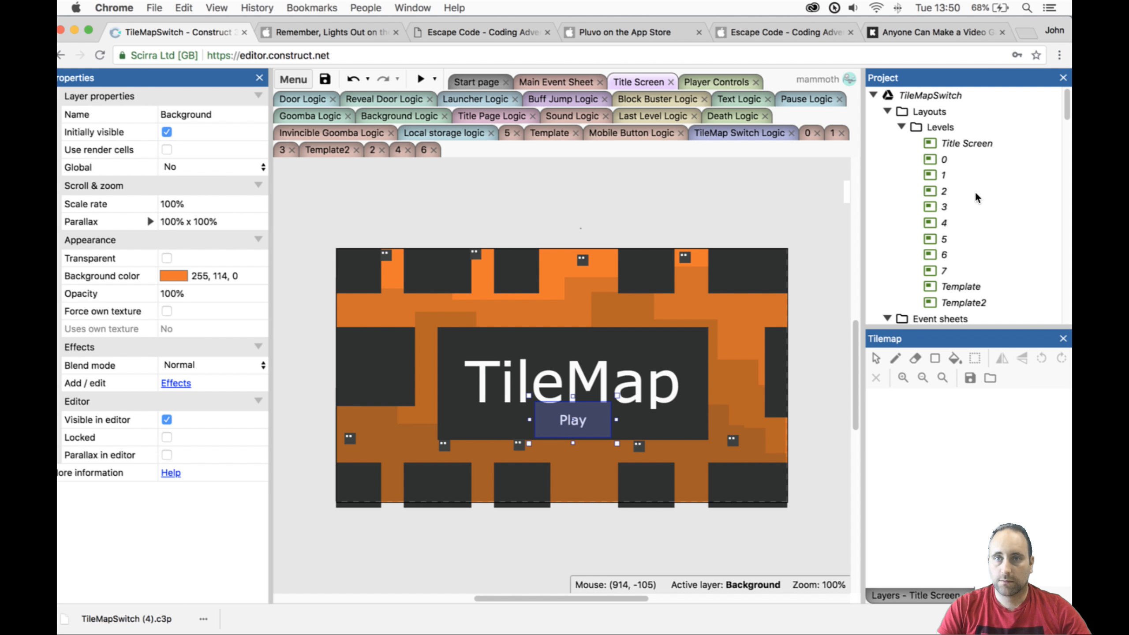
{"action": "double_click", "coordinate": [942, 270]}
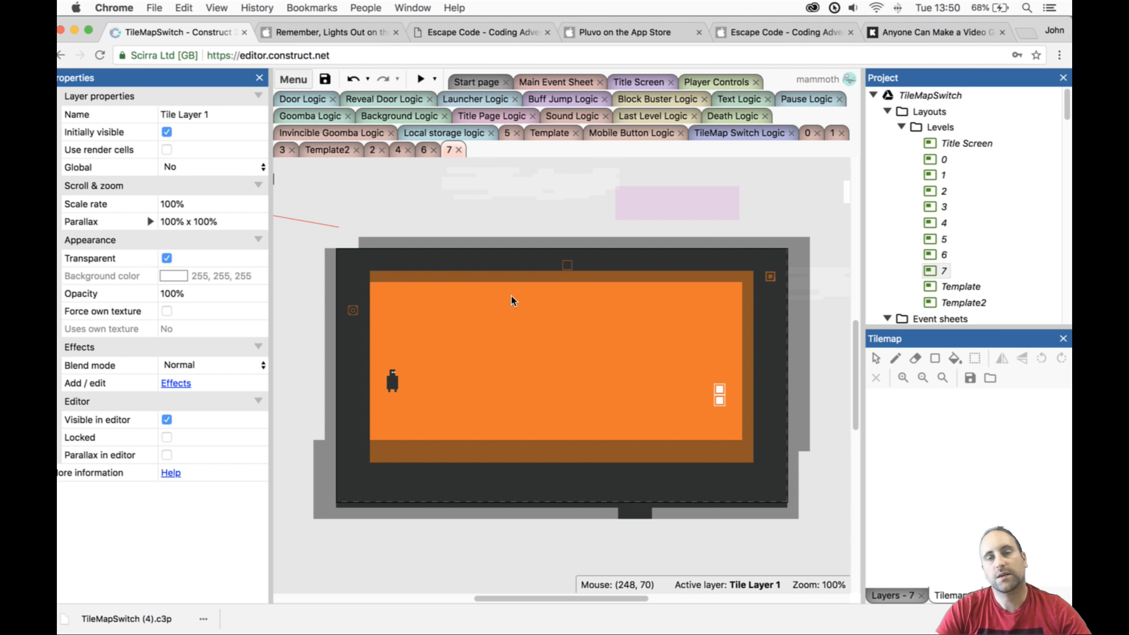
{"action": "scroll", "coordinate": [990, 231], "scroll_direction": "down", "scroll_amount": 5}
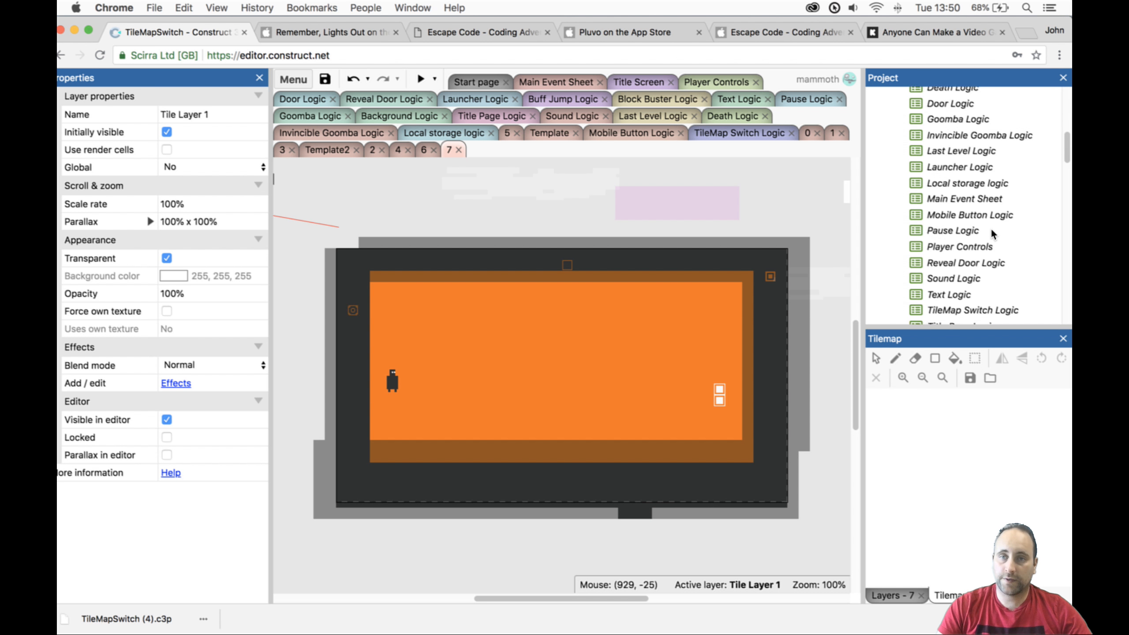
{"action": "scroll", "coordinate": [991, 233], "scroll_direction": "down", "scroll_amount": 5}
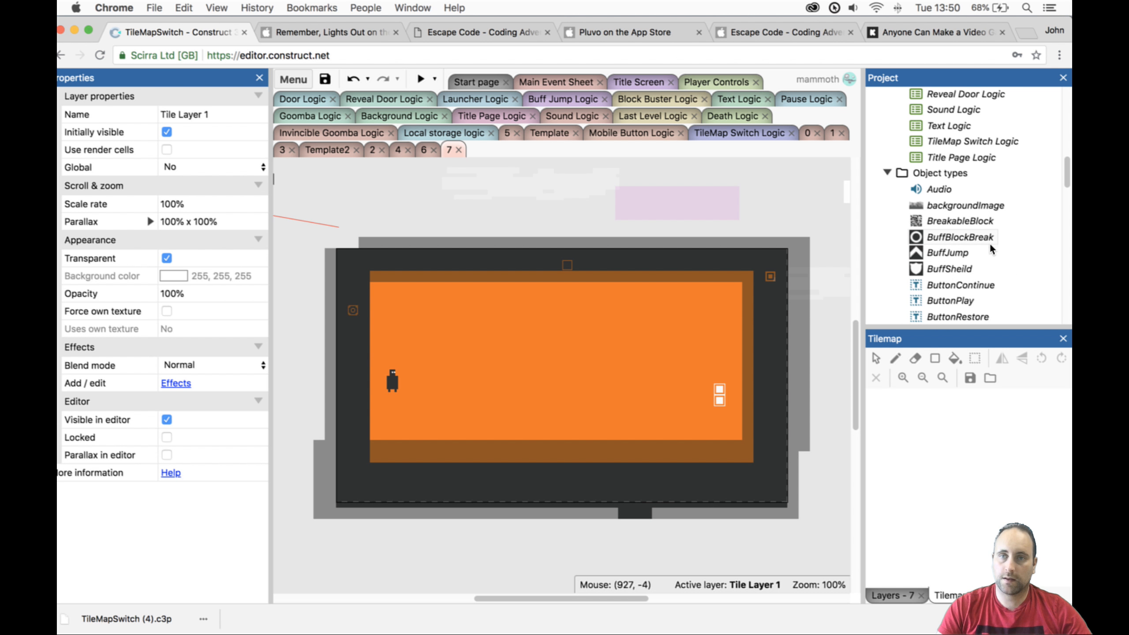
{"action": "scroll", "coordinate": [991, 247], "scroll_direction": "down", "scroll_amount": 4}
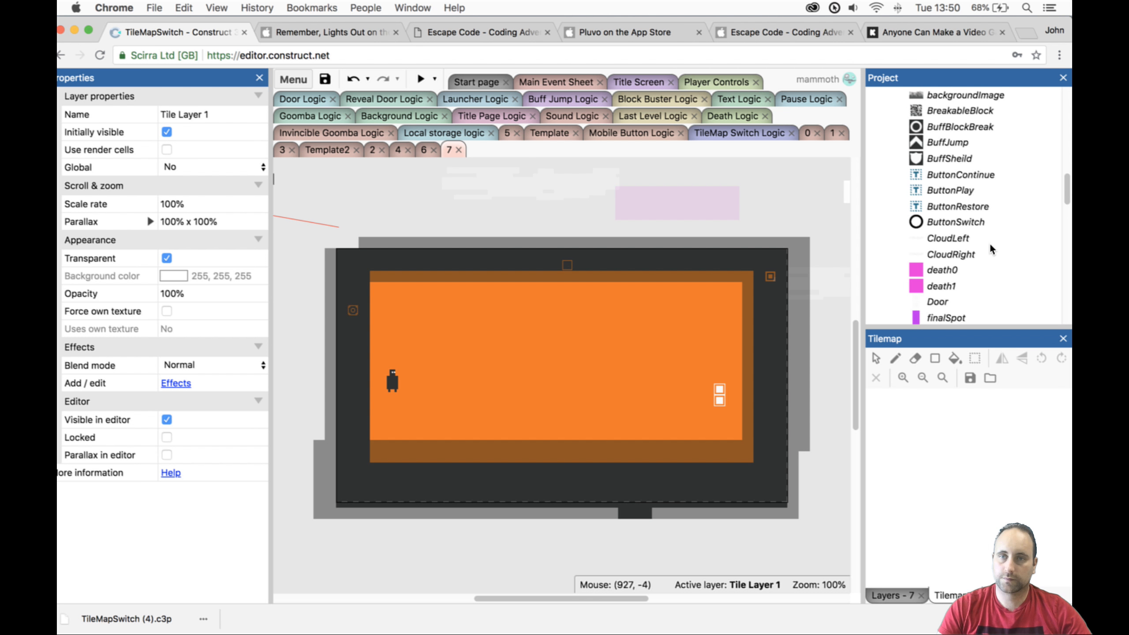
{"action": "scroll", "coordinate": [990, 246], "scroll_direction": "down", "scroll_amount": 4}
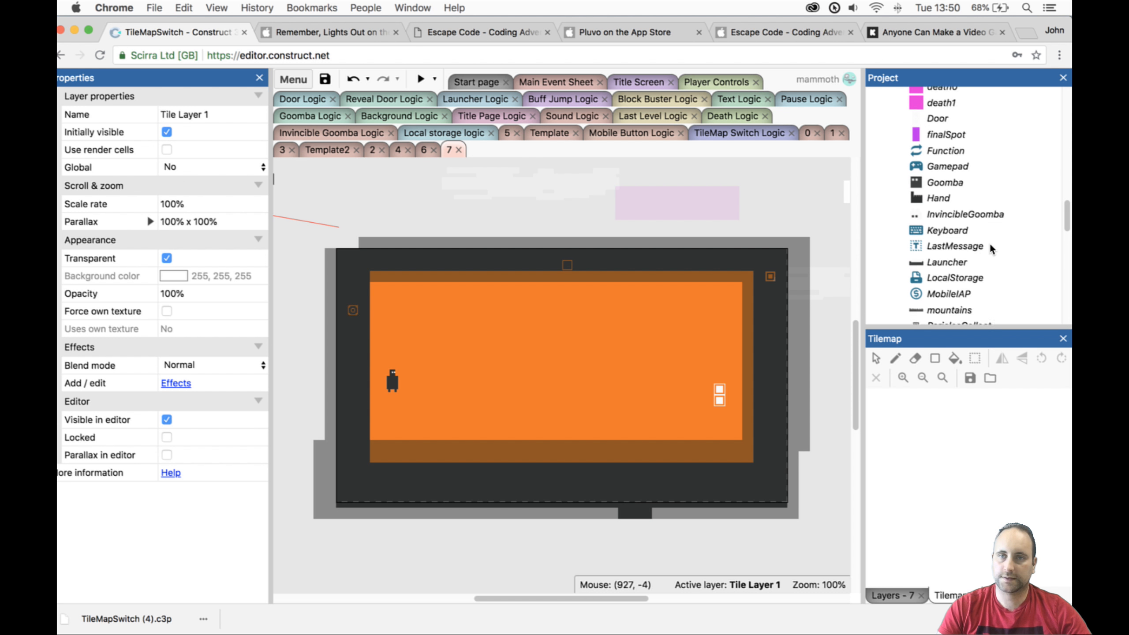
{"action": "scroll", "coordinate": [989, 248], "scroll_direction": "down", "scroll_amount": 5}
{"action": "scroll", "coordinate": [991, 245], "scroll_direction": "down", "scroll_amount": 5}
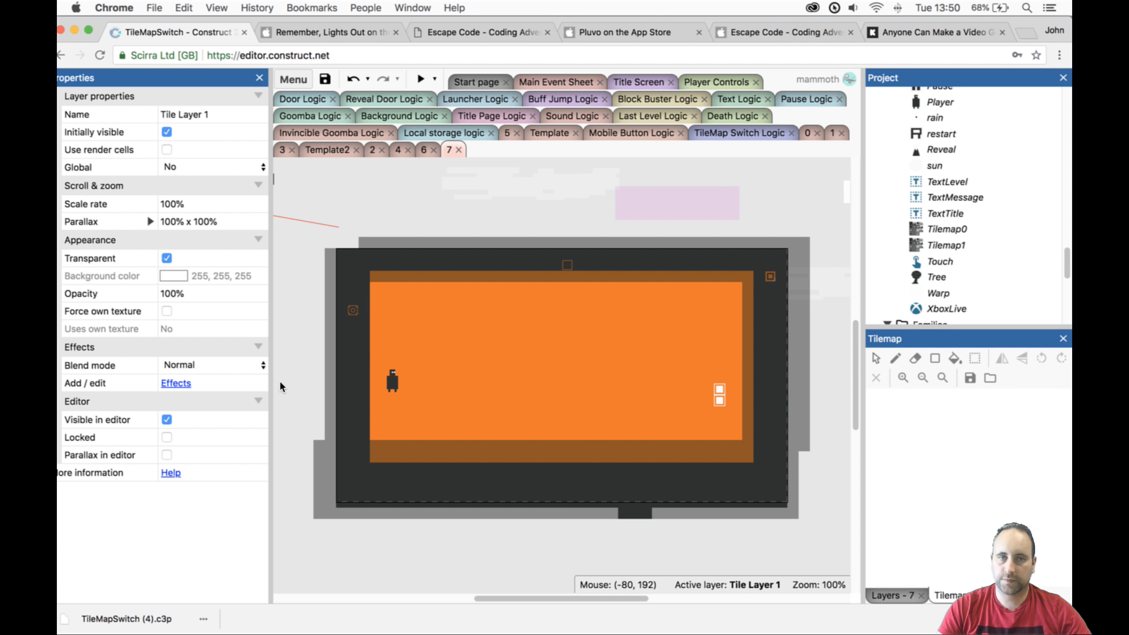
Move the Player to 80, 80 and the Door to 560, 288 in level 7.
{"action": "left_click", "coordinate": [392, 378]}
{"action": "left_click_drag", "start_coordinate": [390, 373], "coordinate": [390, 294]}
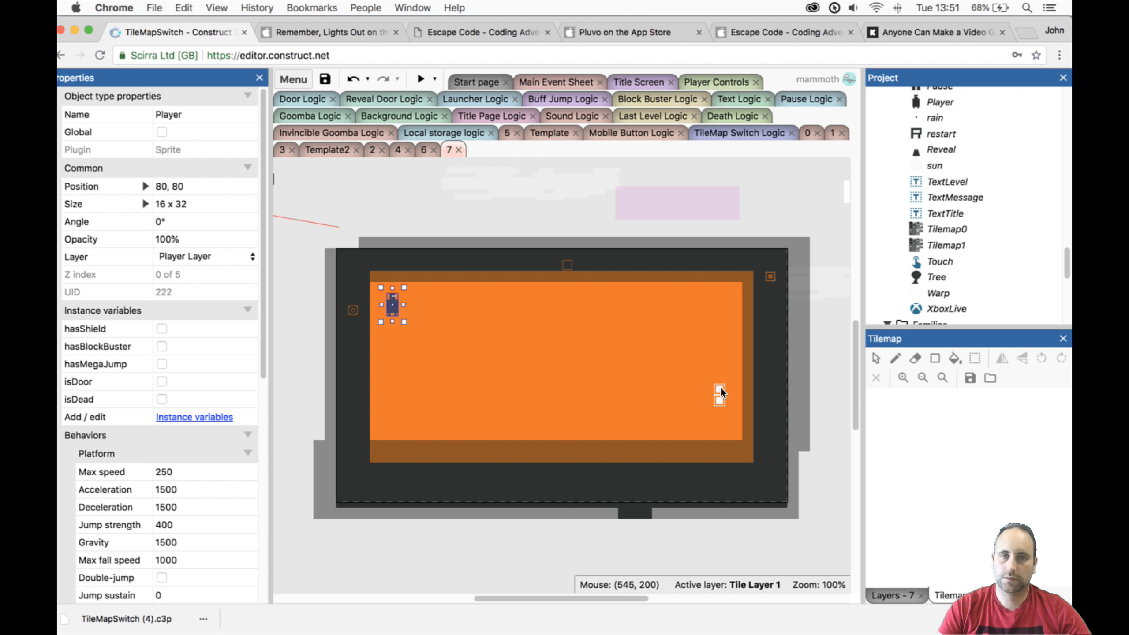
{"action": "left_click_drag", "start_coordinate": [721, 390], "coordinate": [724, 456]}
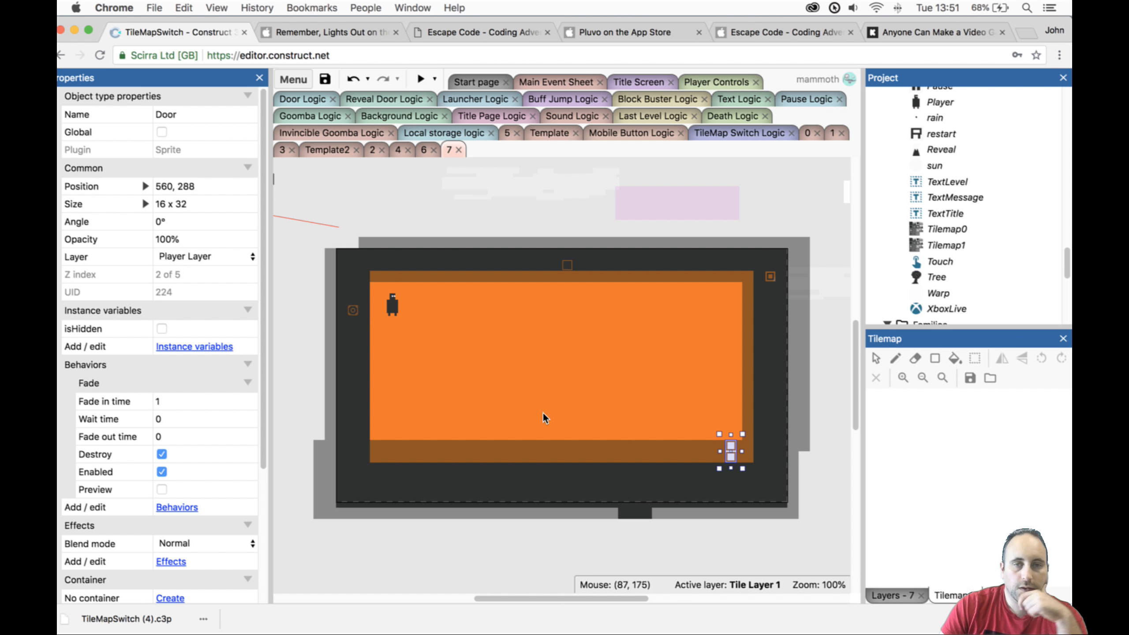
Try to paint a short row of spike tiles on Tilemap1 at the left end of the lower floor.
{"action": "left_click", "coordinate": [629, 426]}
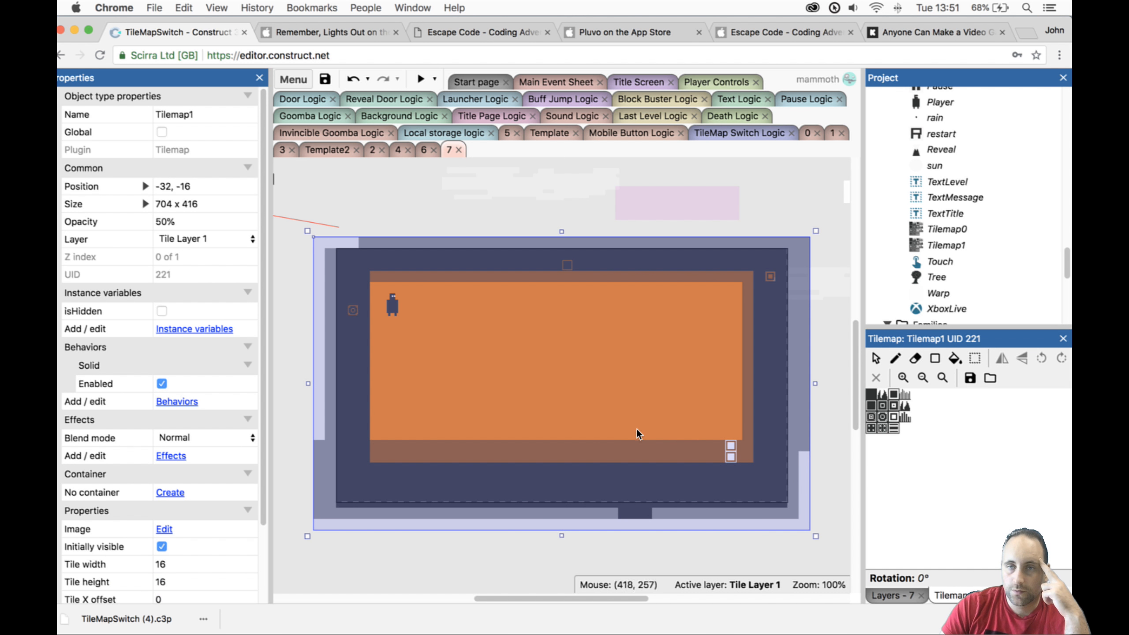
{"action": "left_click", "coordinate": [883, 395]}
{"action": "left_click", "coordinate": [934, 358]}
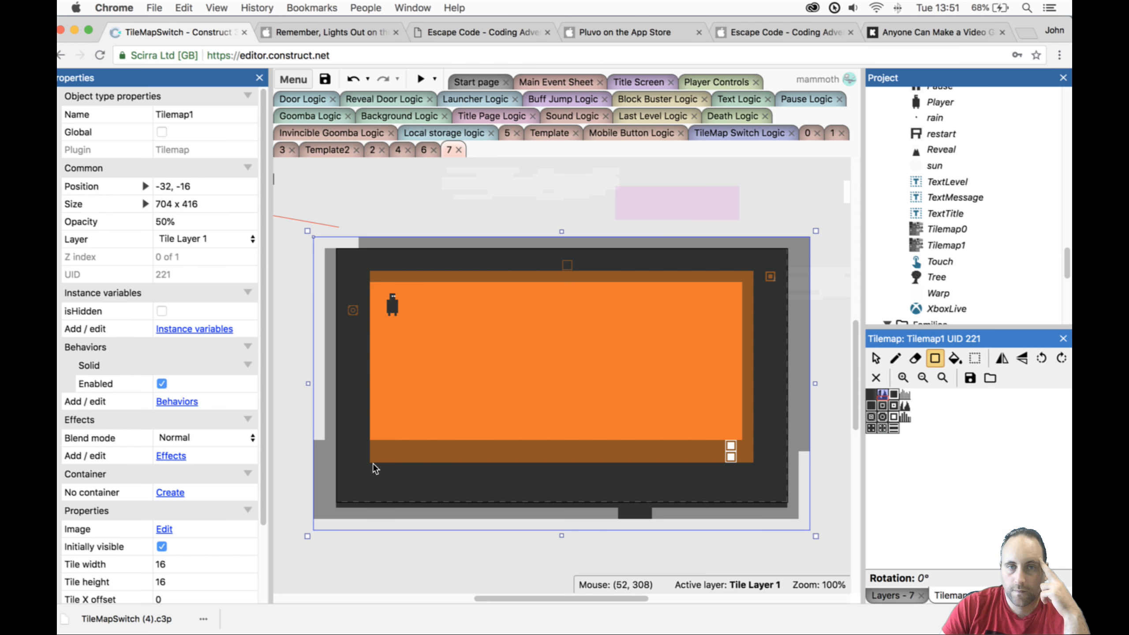
{"action": "left_click_drag", "start_coordinate": [372, 464], "coordinate": [416, 466]}
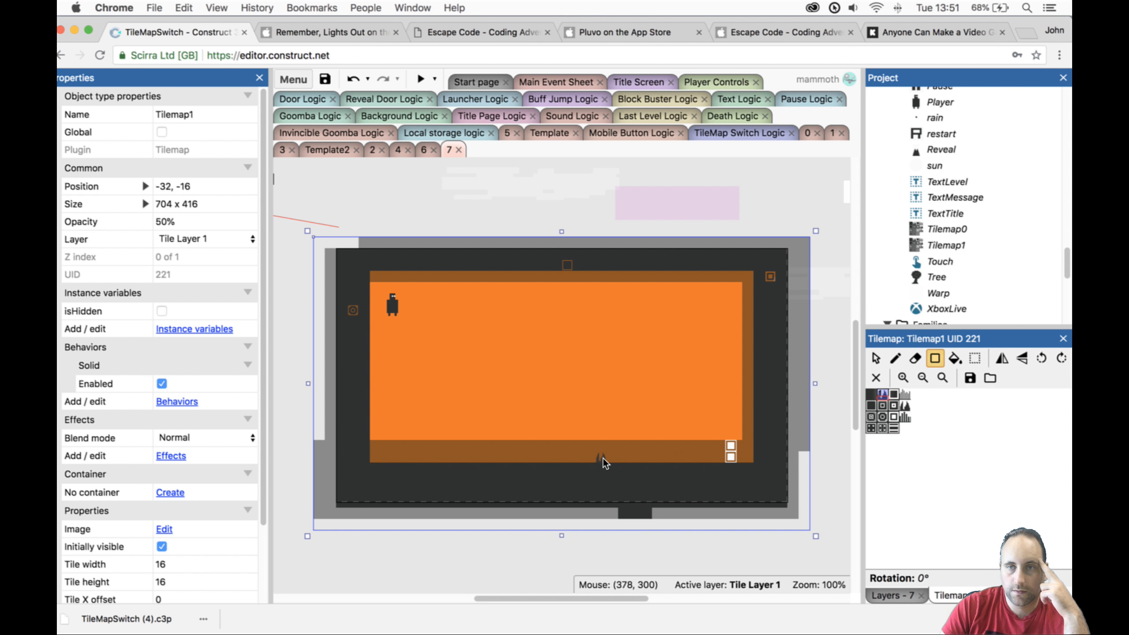
Hide Tile Layer 1 briefly to examine the tiles beneath it, show it again, and lock the layer.
{"action": "left_click", "coordinate": [893, 598]}
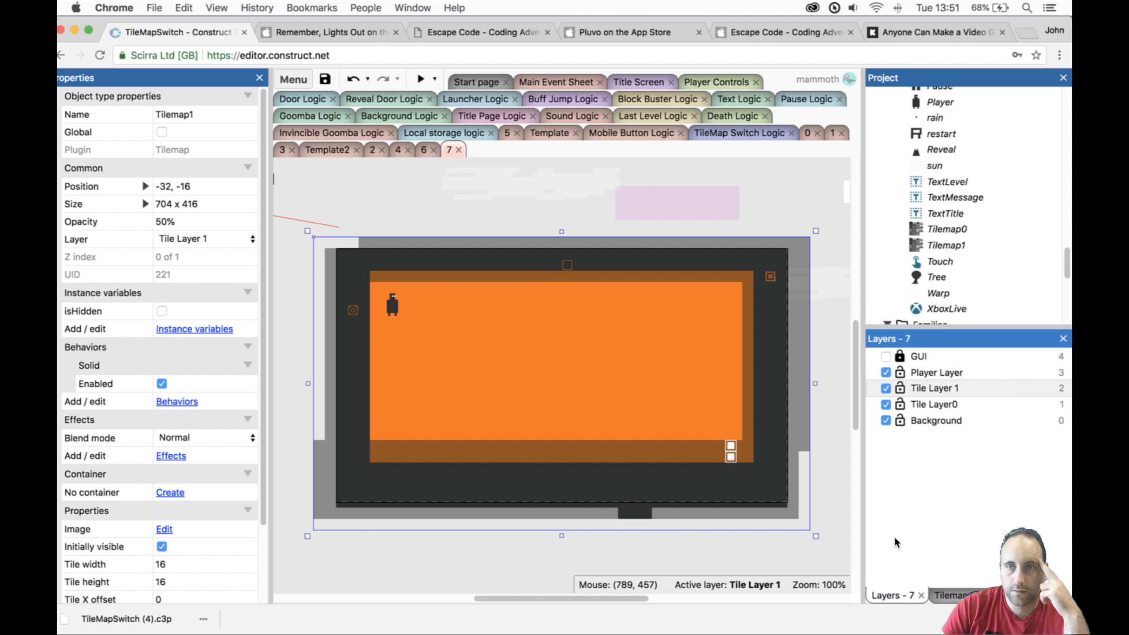
{"action": "left_click", "coordinate": [890, 389]}
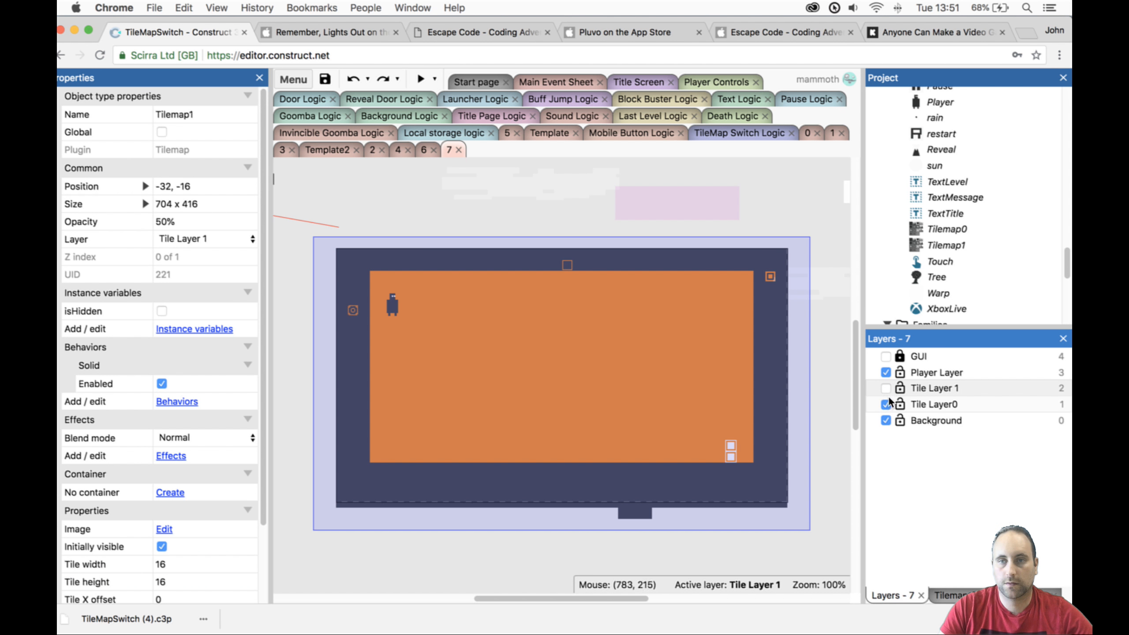
{"action": "left_click", "coordinate": [886, 389]}
{"action": "left_click", "coordinate": [900, 388]}
Paint a row of six spike tiles on Tilemap0 at the left end of the lower floor with the rectangle tool.
{"action": "left_click", "coordinate": [730, 435]}
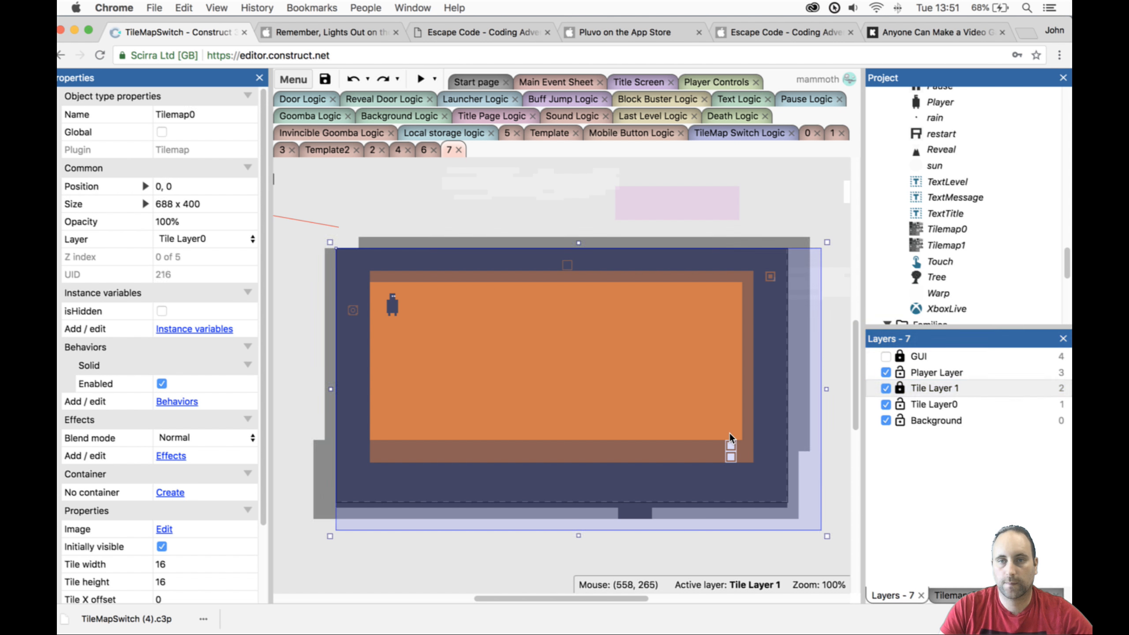
{"action": "left_click", "coordinate": [972, 590]}
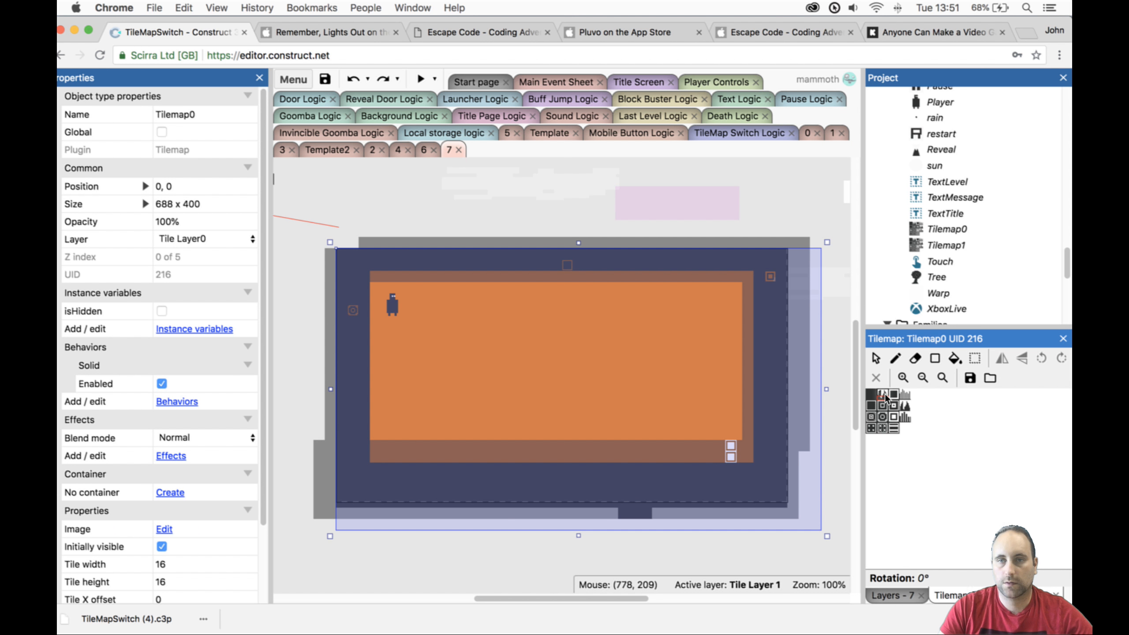
{"action": "left_click", "coordinate": [933, 359]}
{"action": "left_click_drag", "start_coordinate": [375, 466], "coordinate": [436, 466]}
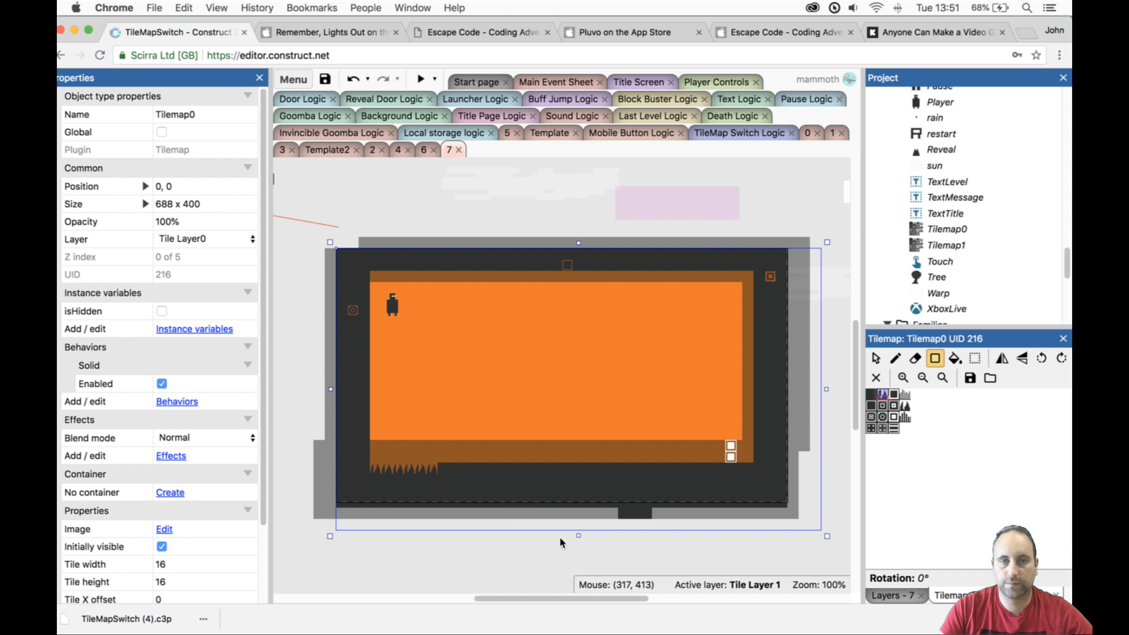
Preview level 7, playtest switching tilemaps while falling and restarting the level repeatedly, and close the preview.
{"action": "left_click", "coordinate": [421, 80]}
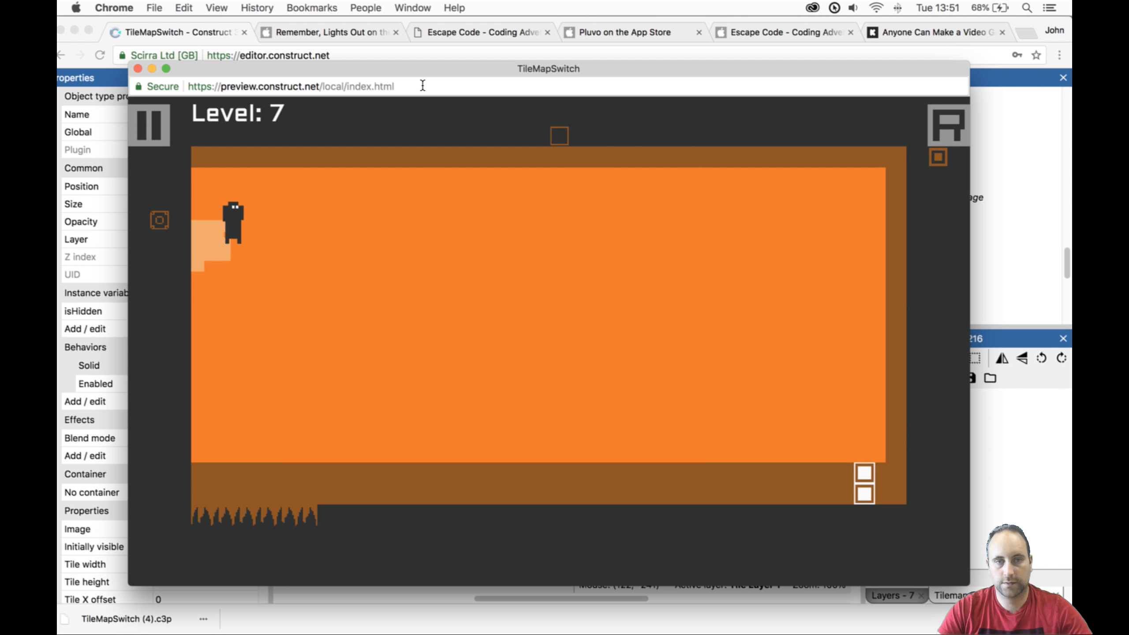
{"action": "key", "text": "space"}
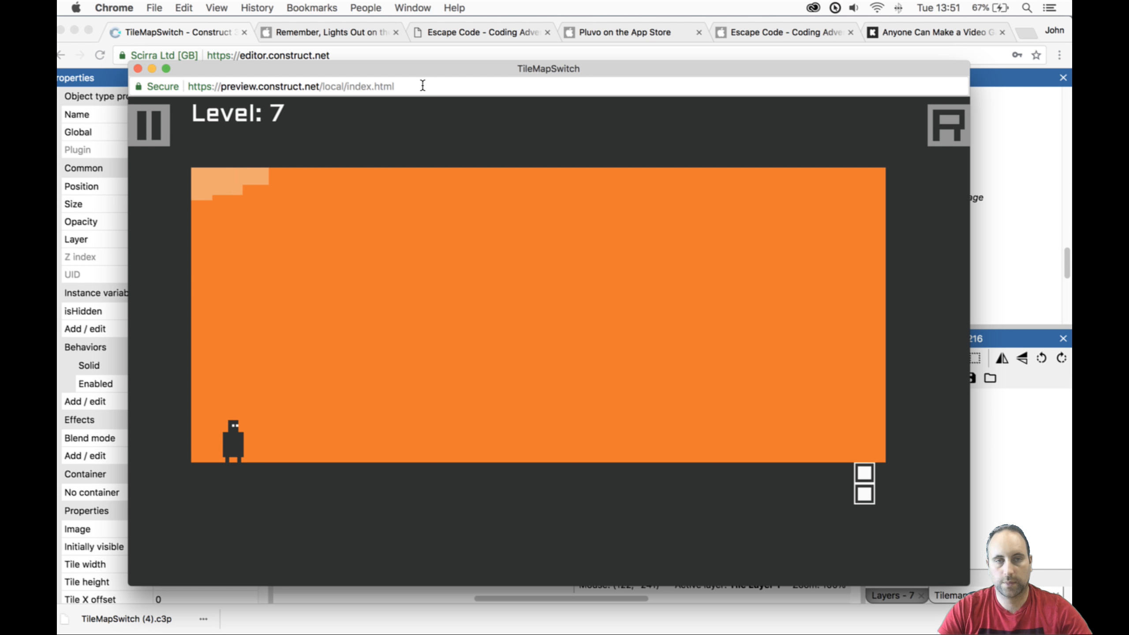
{"action": "key", "text": "r"}
{"action": "key", "text": "space"}
{"action": "key", "text": "r"}
{"action": "key", "text": "space"}
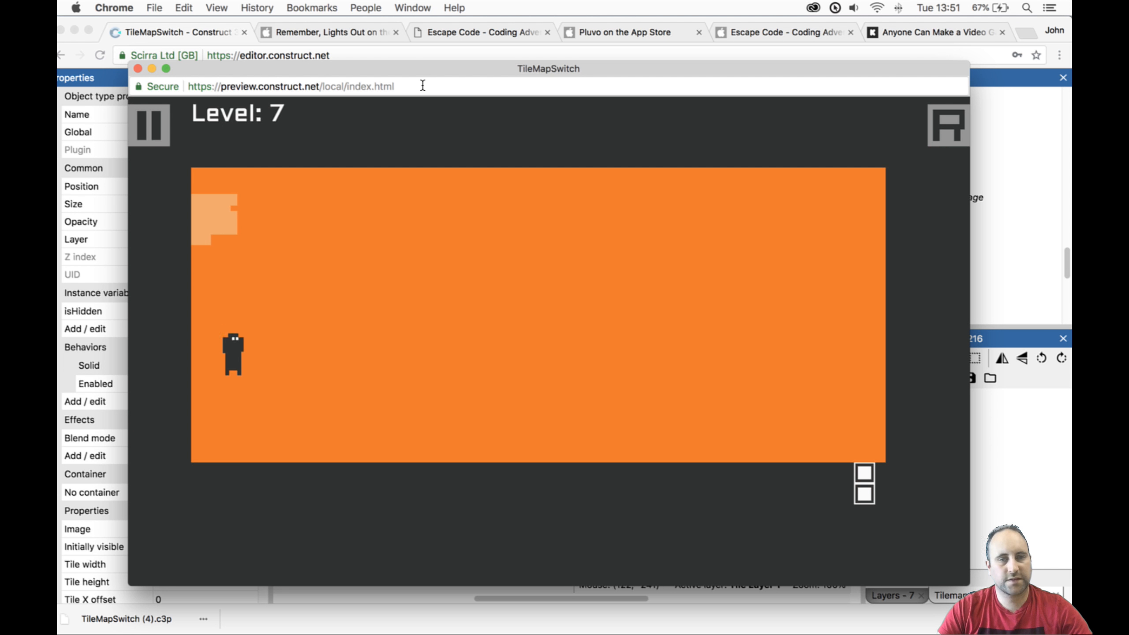
{"action": "key", "text": "r"}
{"action": "key", "text": "space"}
{"action": "key", "text": "r"}
{"action": "key", "text": "space"}
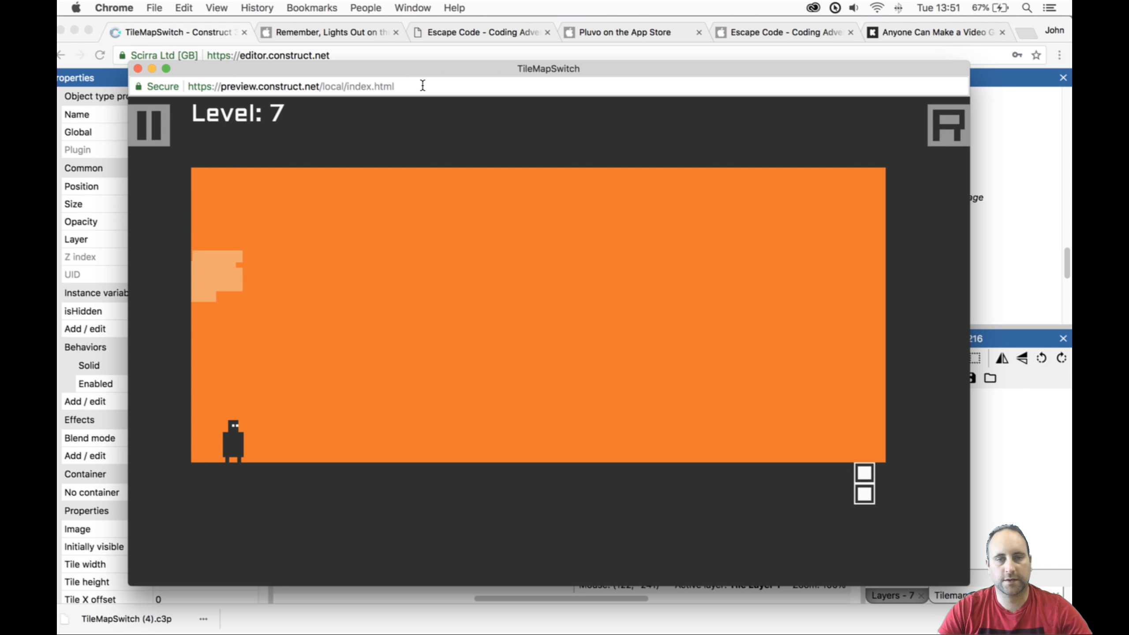
{"action": "key", "text": "r"}
{"action": "key", "text": "space"}
{"action": "key", "text": "r"}
{"action": "key", "text": "space"}
{"action": "key", "text": "r"}
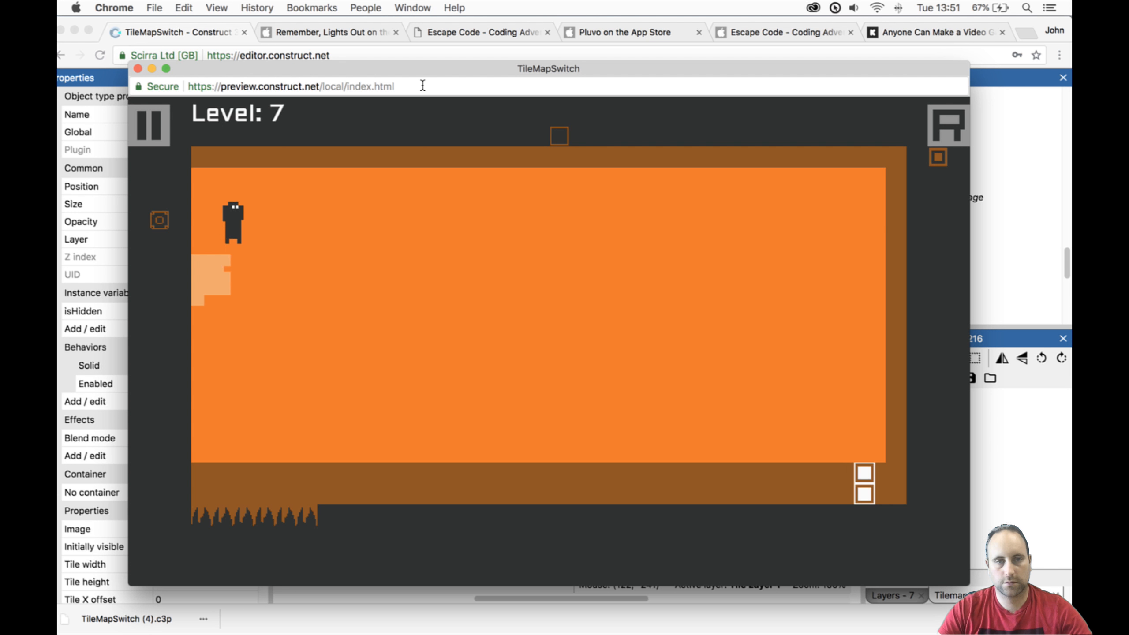
{"action": "key", "text": "space"}
{"action": "key", "text": "r"}
{"action": "key", "text": "space"}
{"action": "key", "text": "r"}
{"action": "key", "text": "space"}
{"action": "key", "text": "r"}
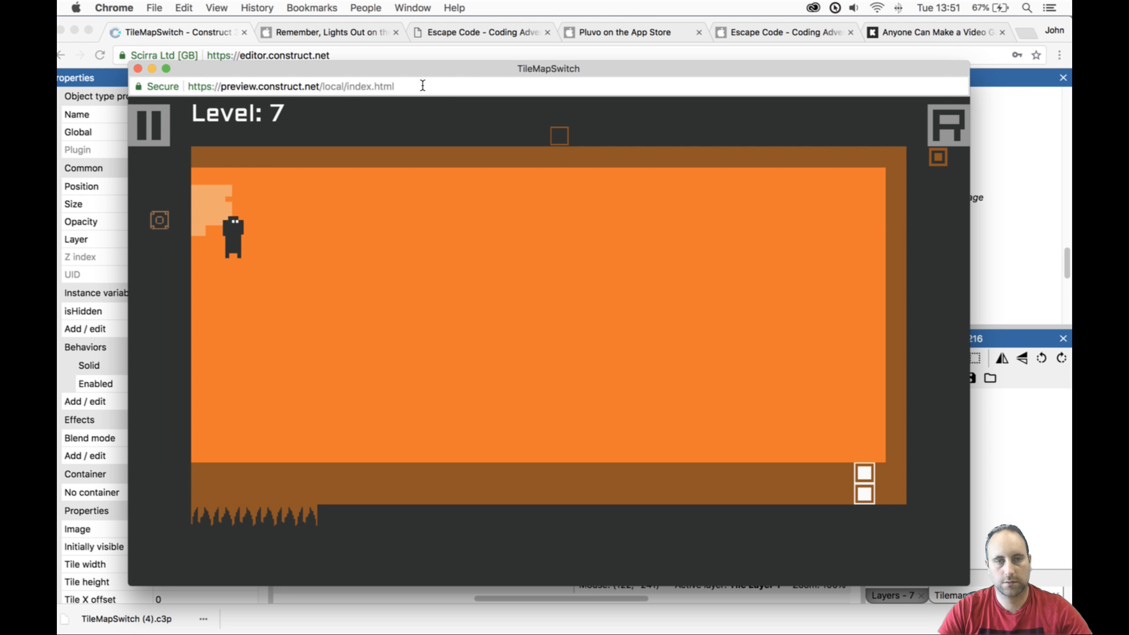
{"action": "key", "text": "space"}
{"action": "key", "text": "r"}
{"action": "key", "text": "space"}
{"action": "key", "text": "r"}
{"action": "key", "text": "space"}
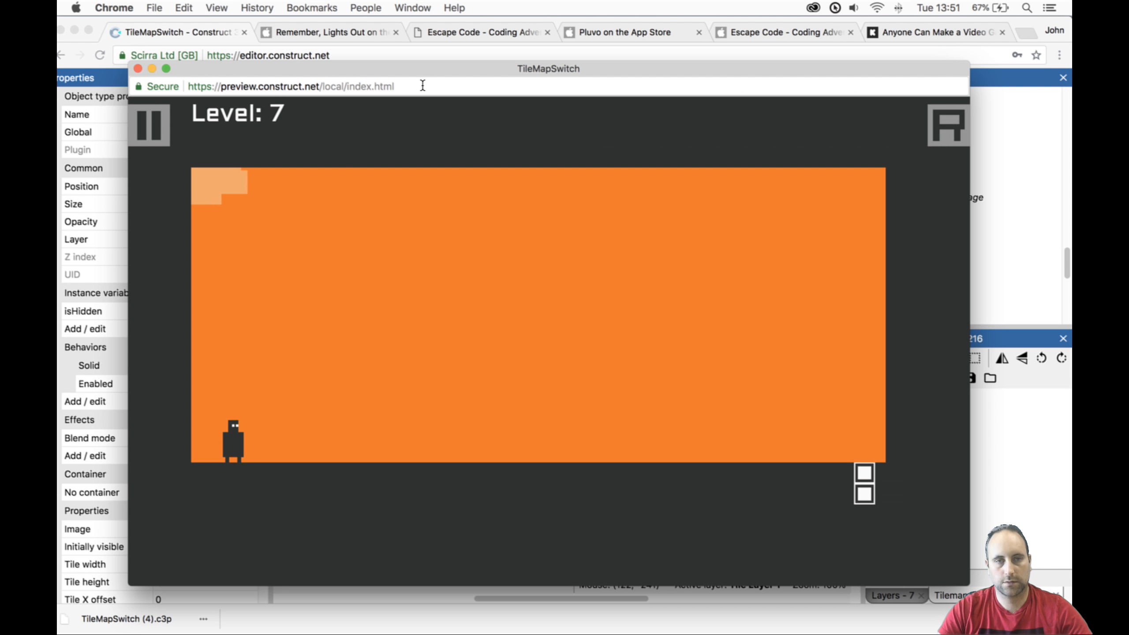
{"action": "key", "text": "r"}
{"action": "key", "text": "space"}
{"action": "key", "text": "r"}
{"action": "key", "text": "space"}
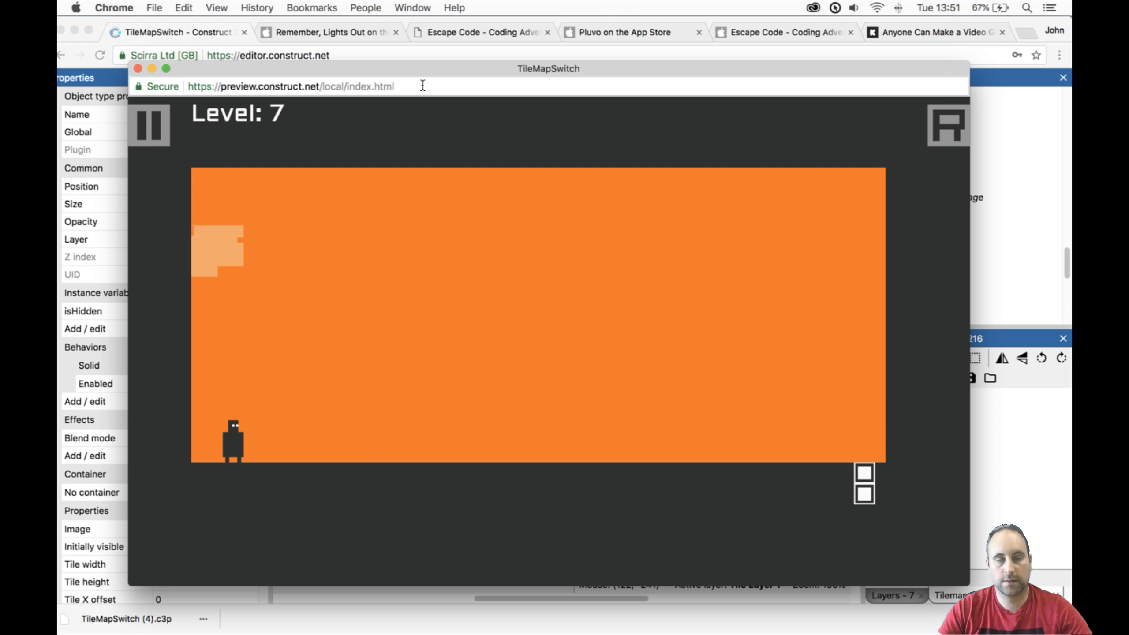
{"action": "left_click", "coordinate": [136, 68]}
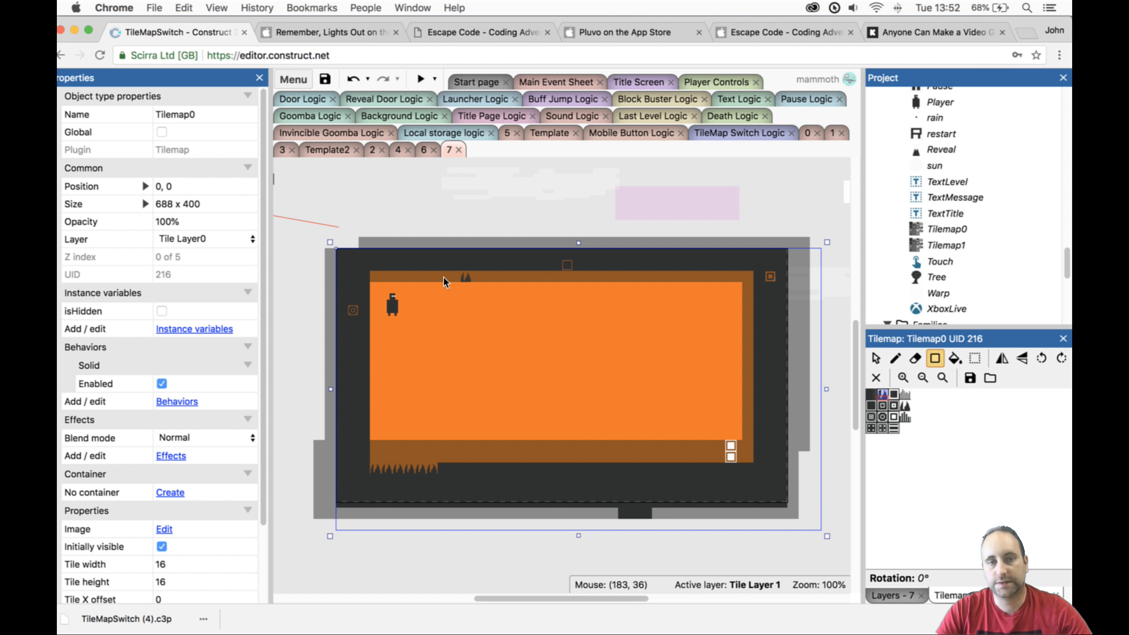
Pencil solid tiles on Tilemap0 just above the lower floor to outline a stepped platform, undoing misplaced strokes.
{"action": "left_click", "coordinate": [871, 393]}
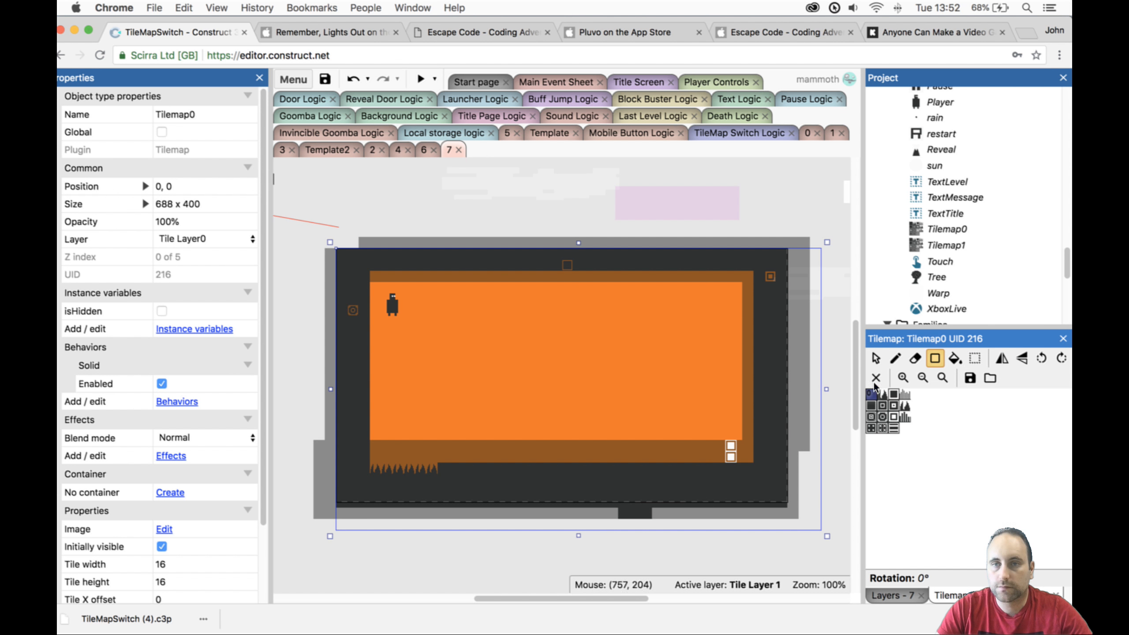
{"action": "left_click", "coordinate": [896, 359]}
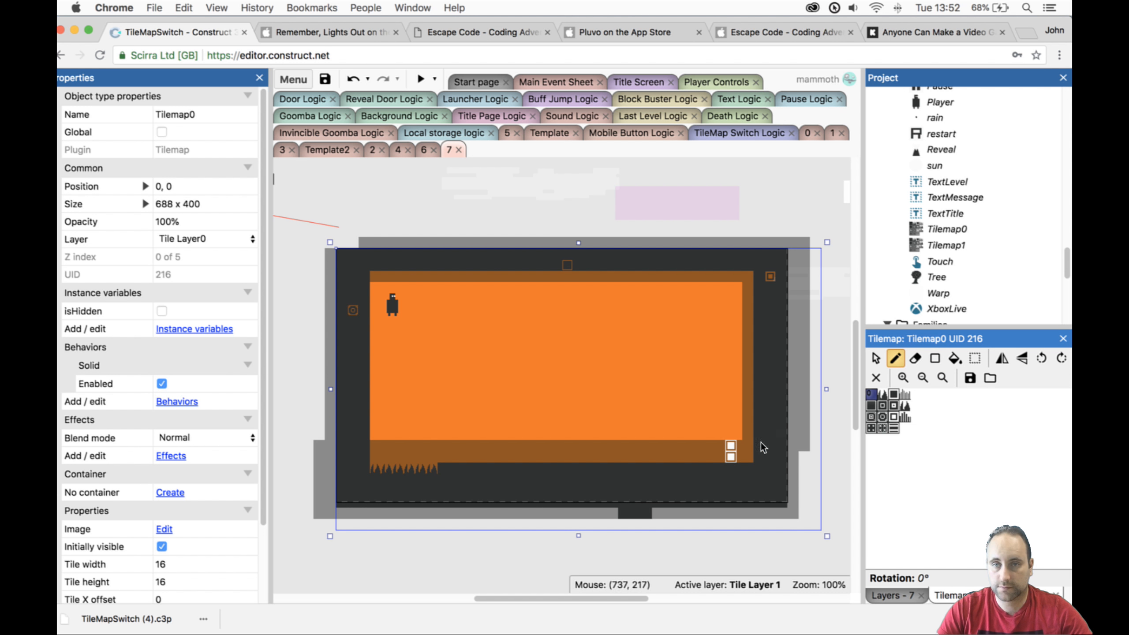
{"action": "left_click", "coordinate": [378, 436]}
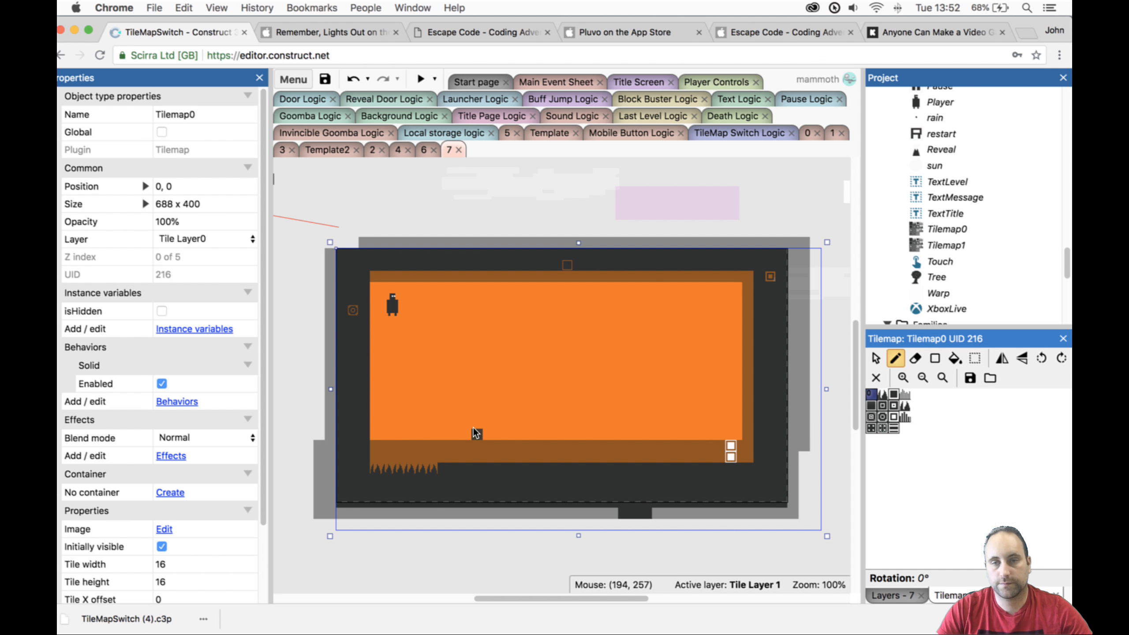
{"action": "left_click_drag", "start_coordinate": [474, 430], "coordinate": [587, 430]}
{"action": "key", "text": "z"}
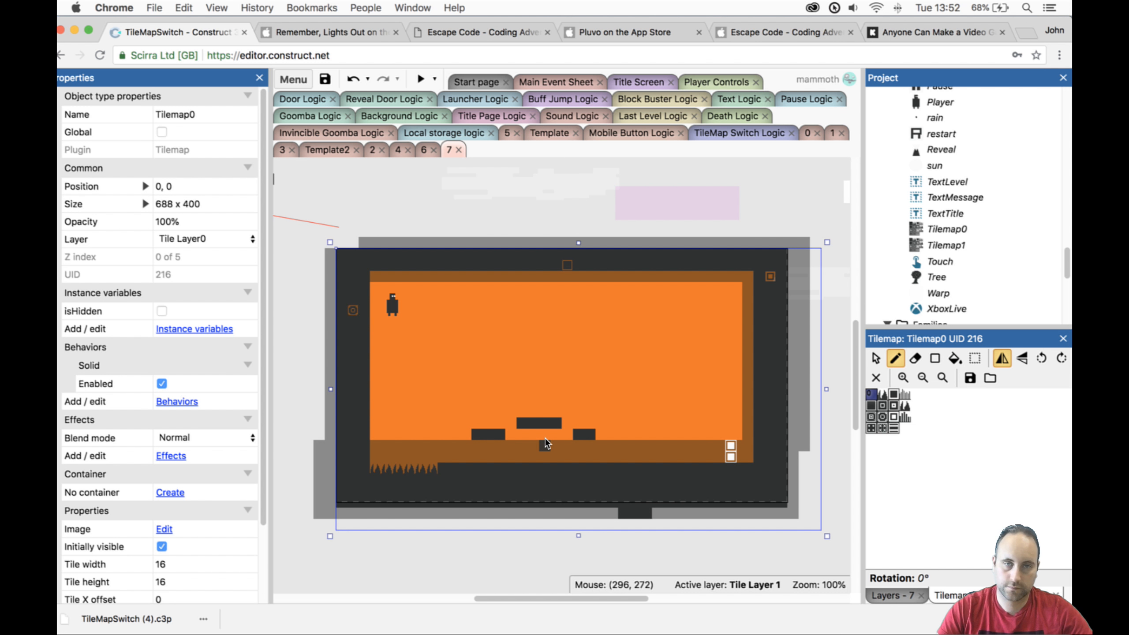
{"action": "key", "text": "super+z"}
{"action": "left_click_drag", "start_coordinate": [473, 434], "coordinate": [518, 433]}
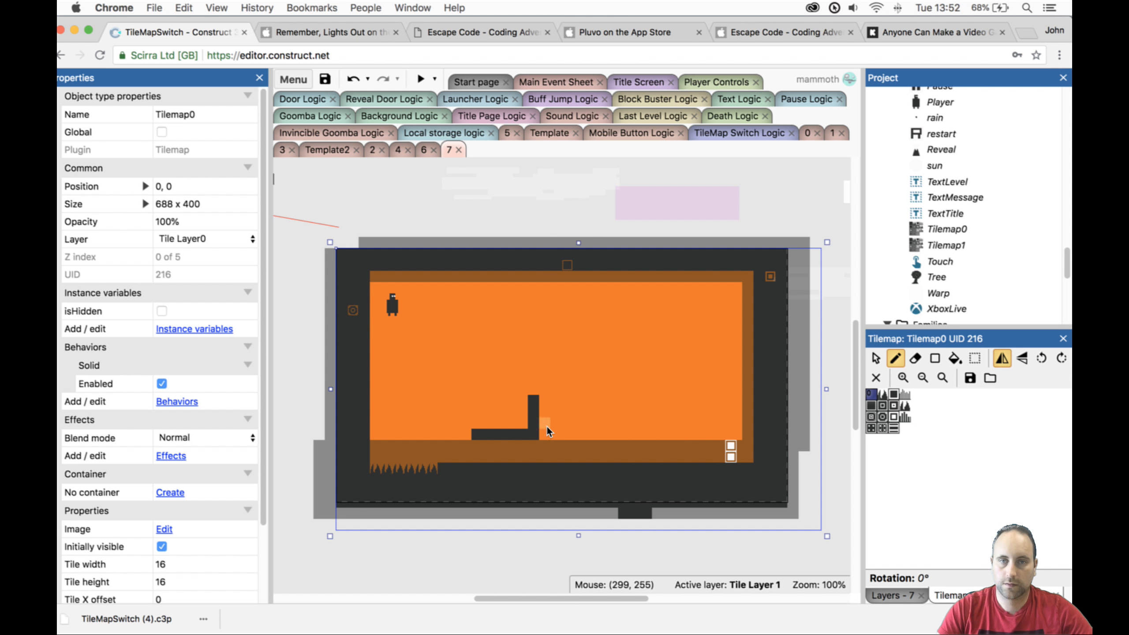
{"action": "key", "text": "super+z"}
{"action": "left_click_drag", "start_coordinate": [533, 412], "coordinate": [648, 433]}
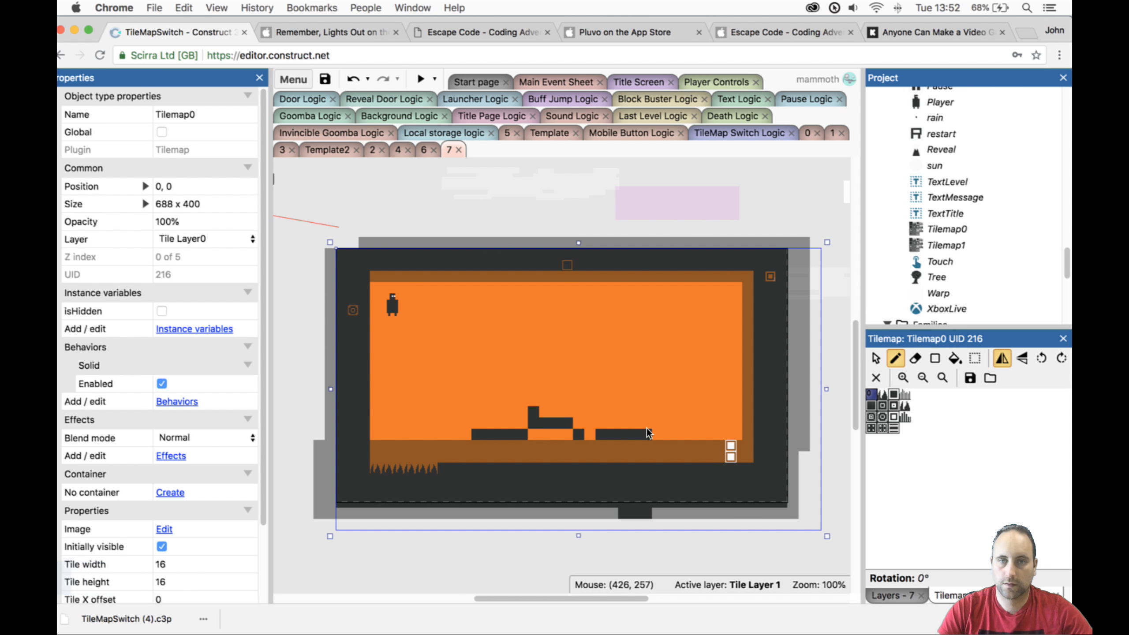
Fill the stepped platform as solid rectangles reaching the right wall, and add a ceiling-hung wall with a stepped ledge above it on Tilemap0.
{"action": "left_click", "coordinate": [943, 356]}
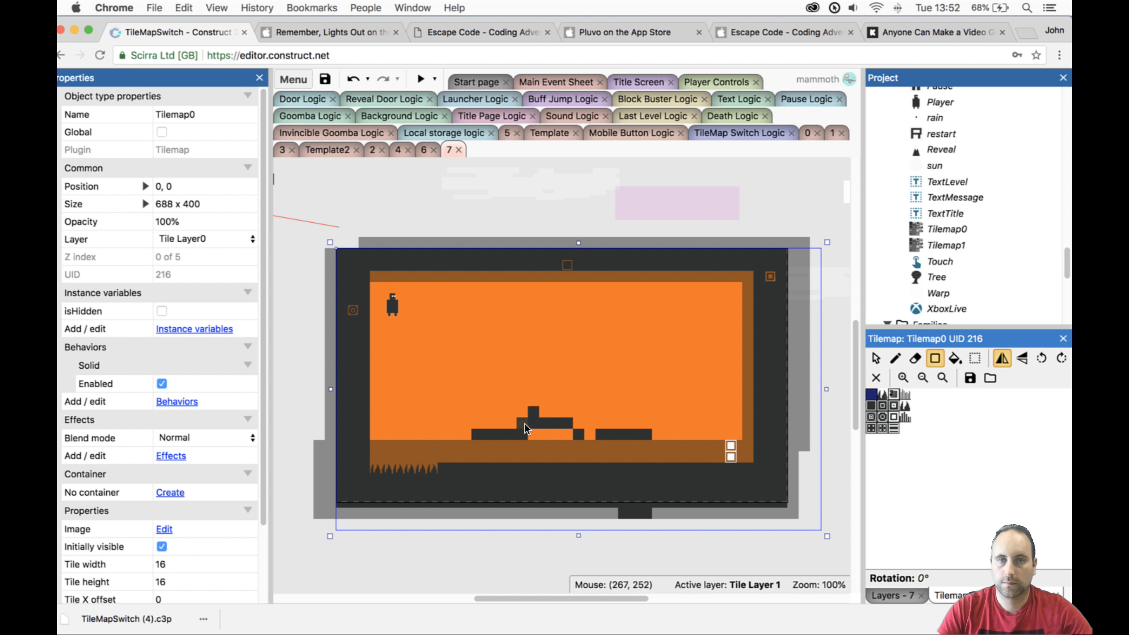
{"action": "left_click_drag", "start_coordinate": [535, 414], "coordinate": [579, 433]}
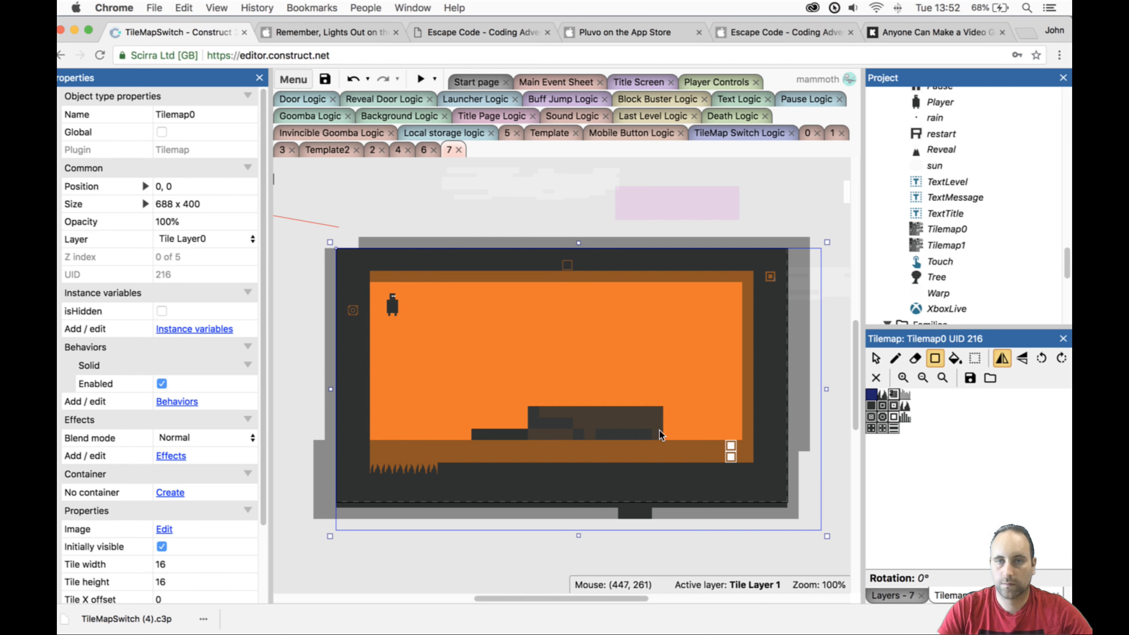
{"action": "left_click_drag", "start_coordinate": [734, 429], "coordinate": [734, 428]}
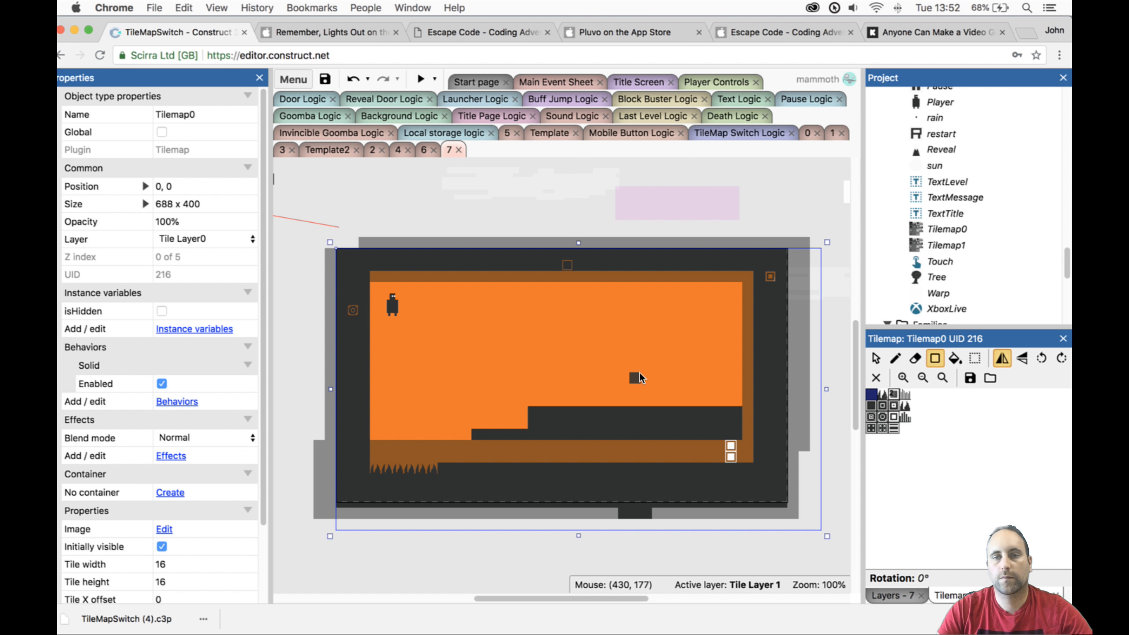
{"action": "left_click_drag", "start_coordinate": [639, 374], "coordinate": [508, 360]}
{"action": "mouse_move", "coordinate": [433, 284]}
{"action": "left_mouse_down"}
{"action": "mouse_move", "coordinate": [443, 341]}
{"action": "mouse_move", "coordinate": [494, 370]}
{"action": "mouse_move", "coordinate": [437, 372]}
{"action": "mouse_move", "coordinate": [500, 372]}
{"action": "mouse_move", "coordinate": [499, 347]}
{"action": "left_mouse_up"}
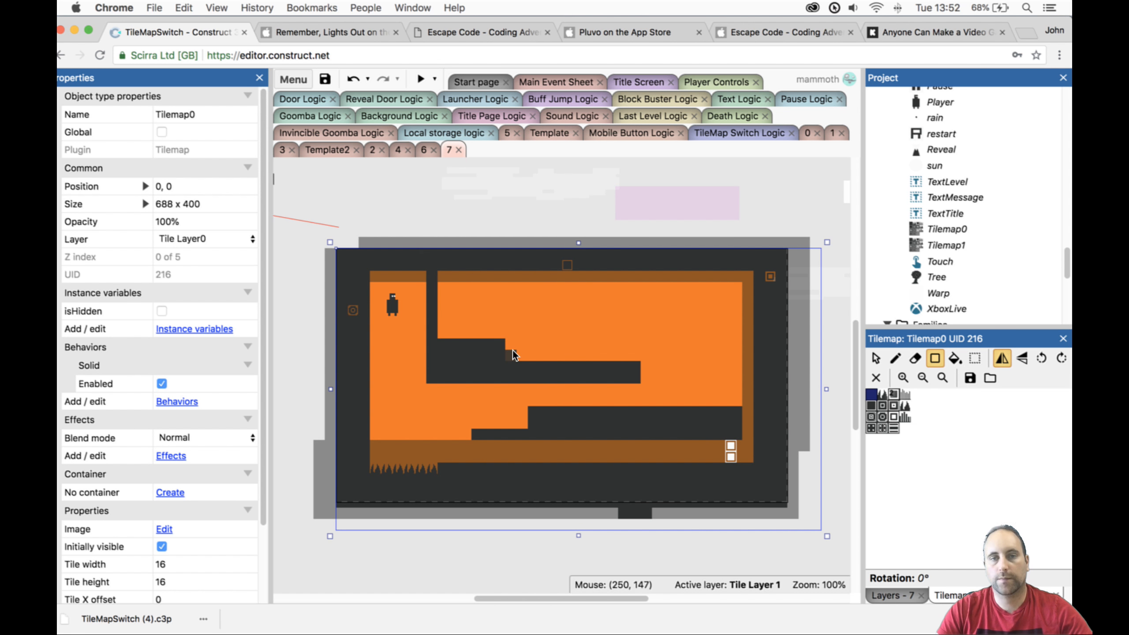
Preview level 7 and playtest moving and jumping between the spikes and the first step, switching tilemaps in mid-air.
{"action": "left_click", "coordinate": [420, 77]}
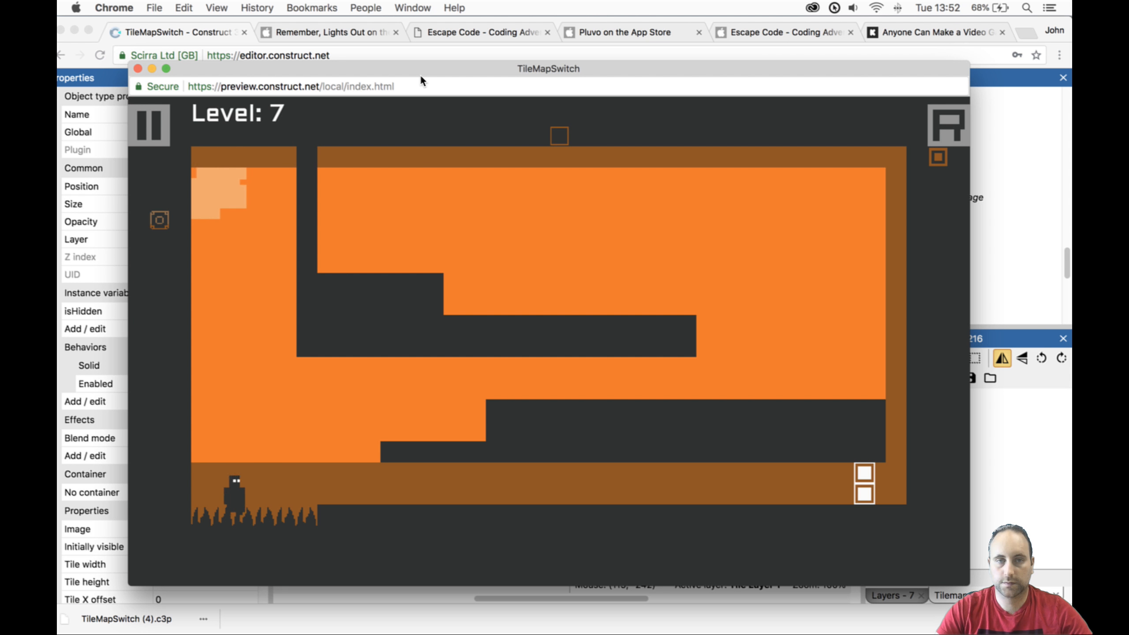
{"action": "key", "text": "Right"}
{"action": "key", "text": "Up"}
{"action": "key", "text": "Up"}
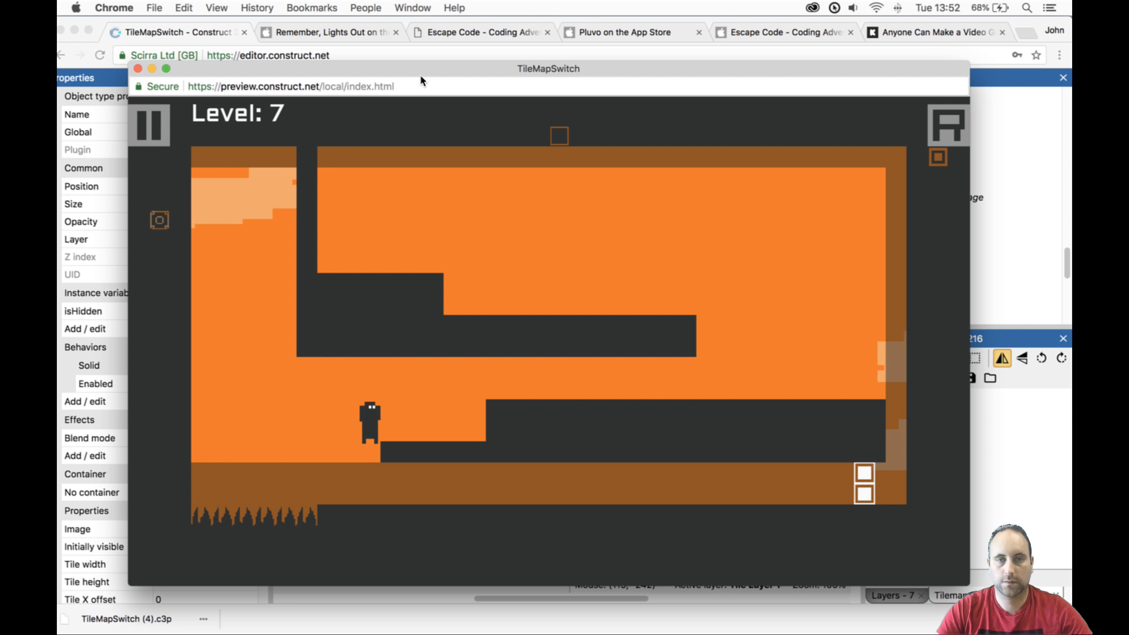
{"action": "key", "text": "Left"}
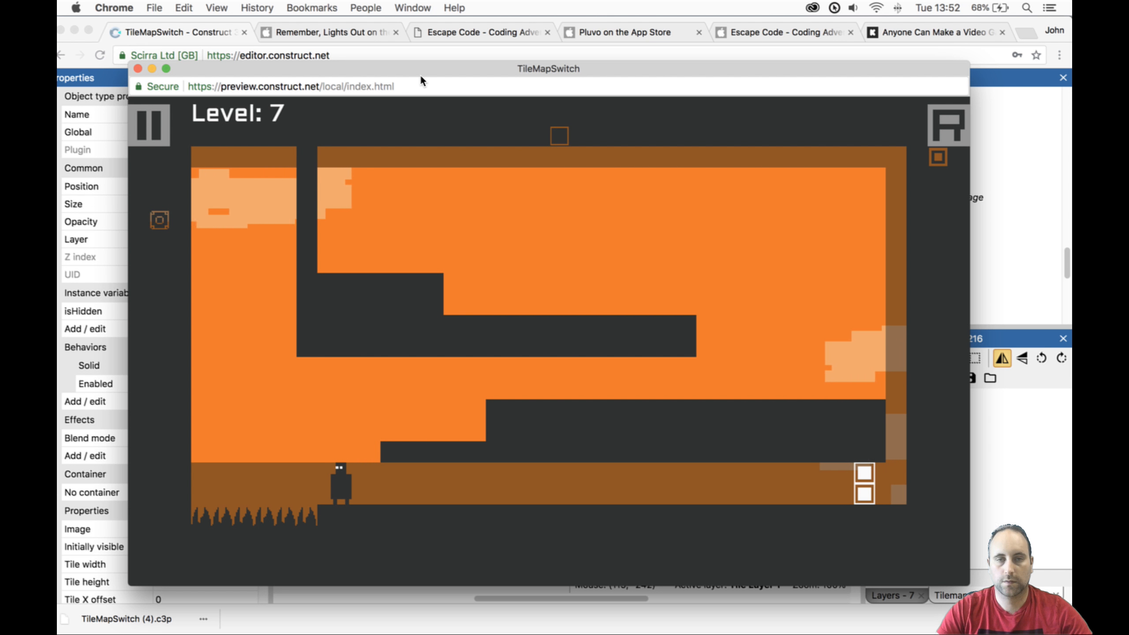
{"action": "key", "text": "Right"}
{"action": "key", "text": "Left"}
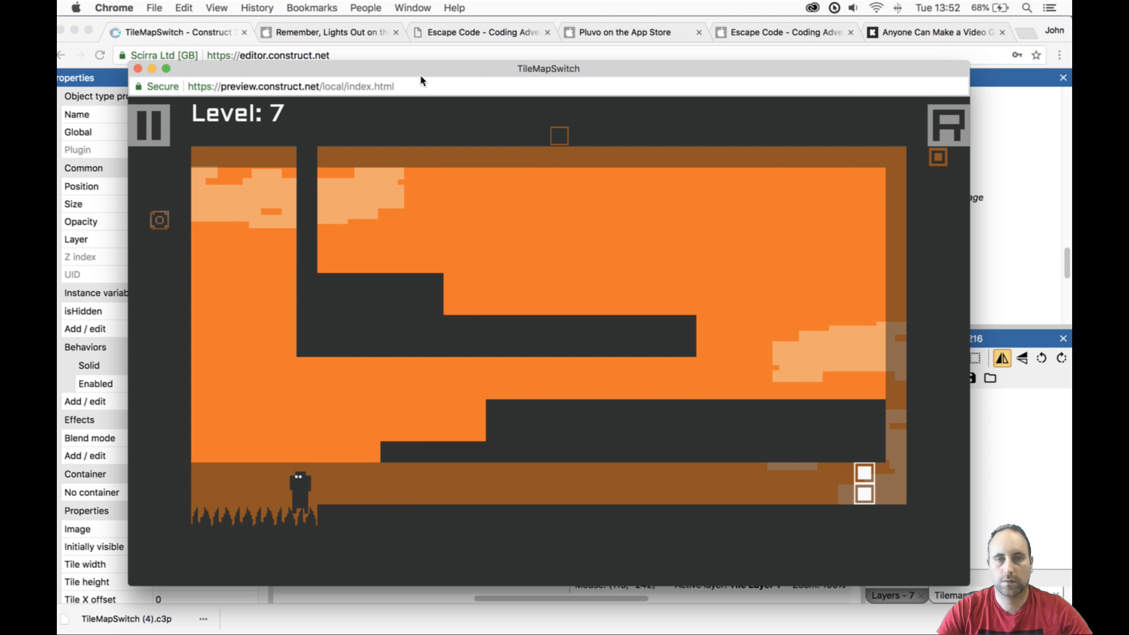
{"action": "key", "text": "Right"}
{"action": "key", "text": "Up"}
{"action": "key", "text": "Up"}
{"action": "key", "text": "space"}
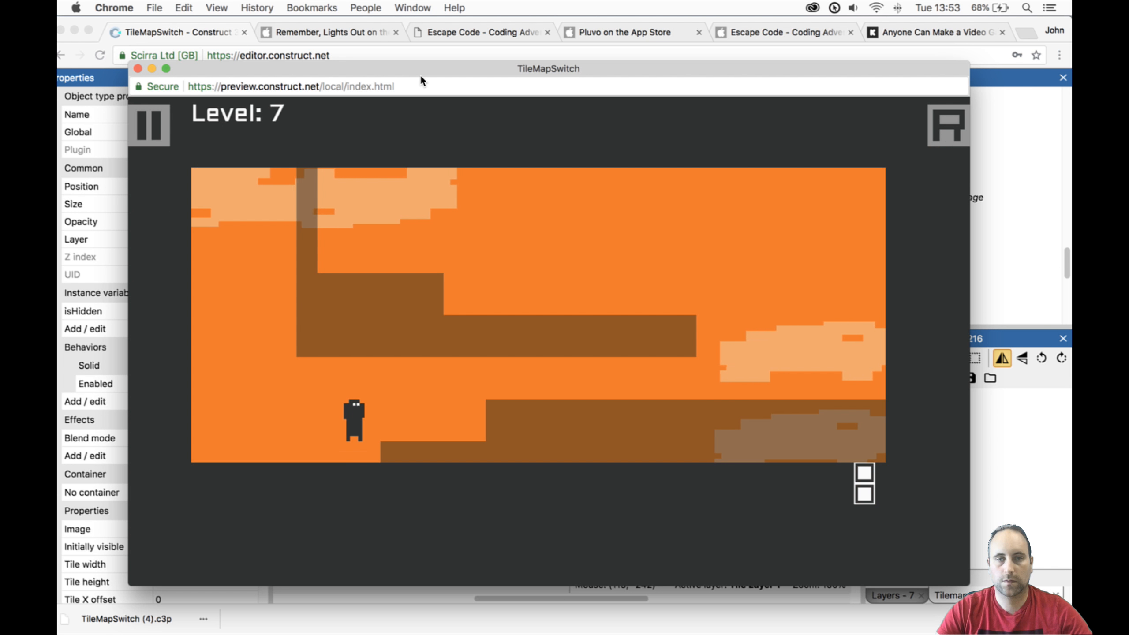
{"action": "key", "text": "Right"}
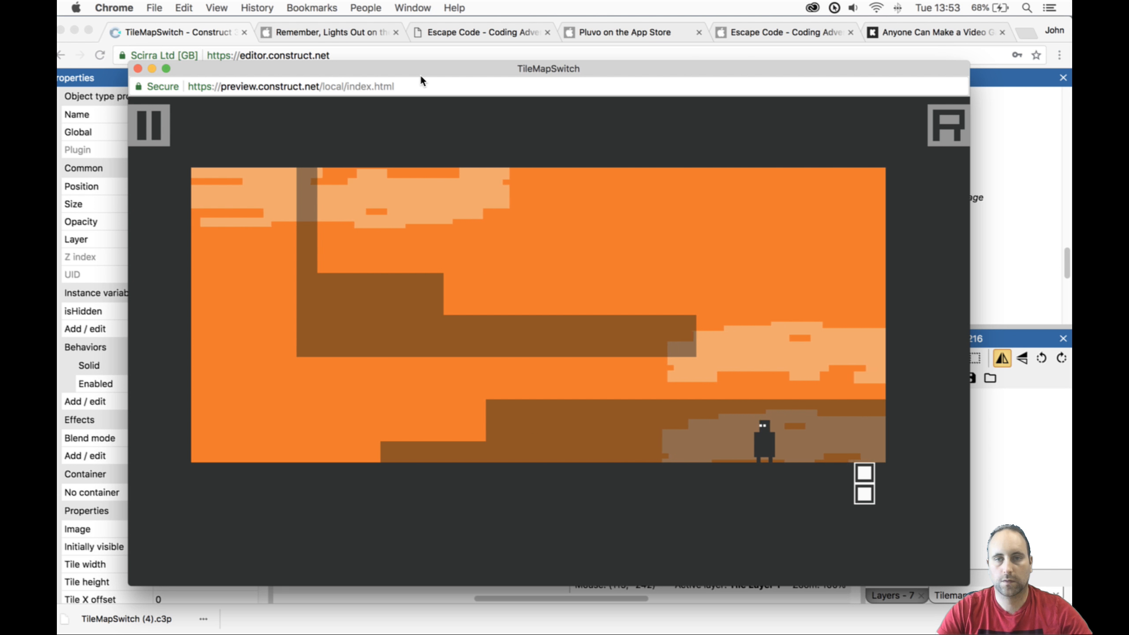
{"action": "key", "text": "Left"}
{"action": "key", "text": "Right"}
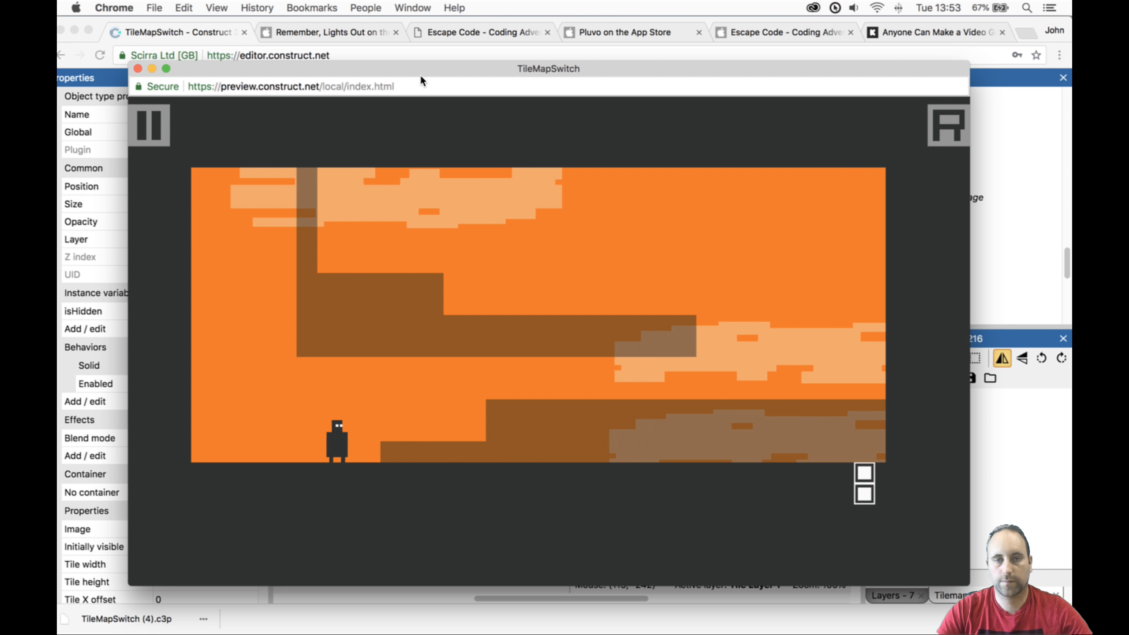
Playtest climbing the steps under the ledge and switching tilemaps on the way to the door, and close the preview.
{"action": "key", "text": "space"}
{"action": "key", "text": "space"}
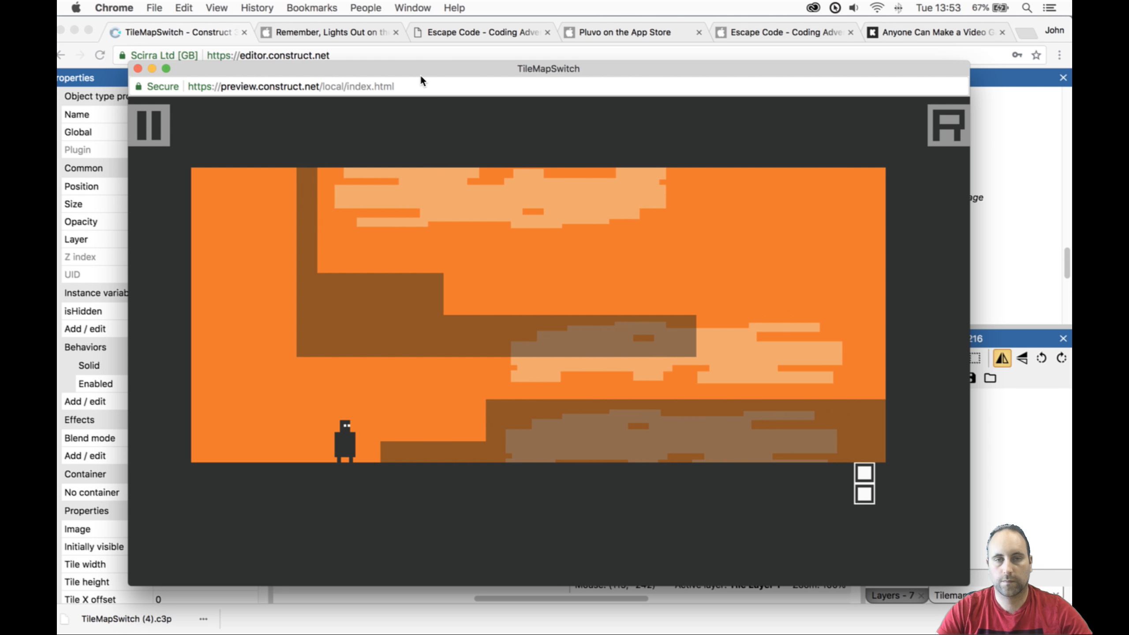
{"action": "key", "text": "space"}
{"action": "key", "text": "Up"}
{"action": "key", "text": "Right"}
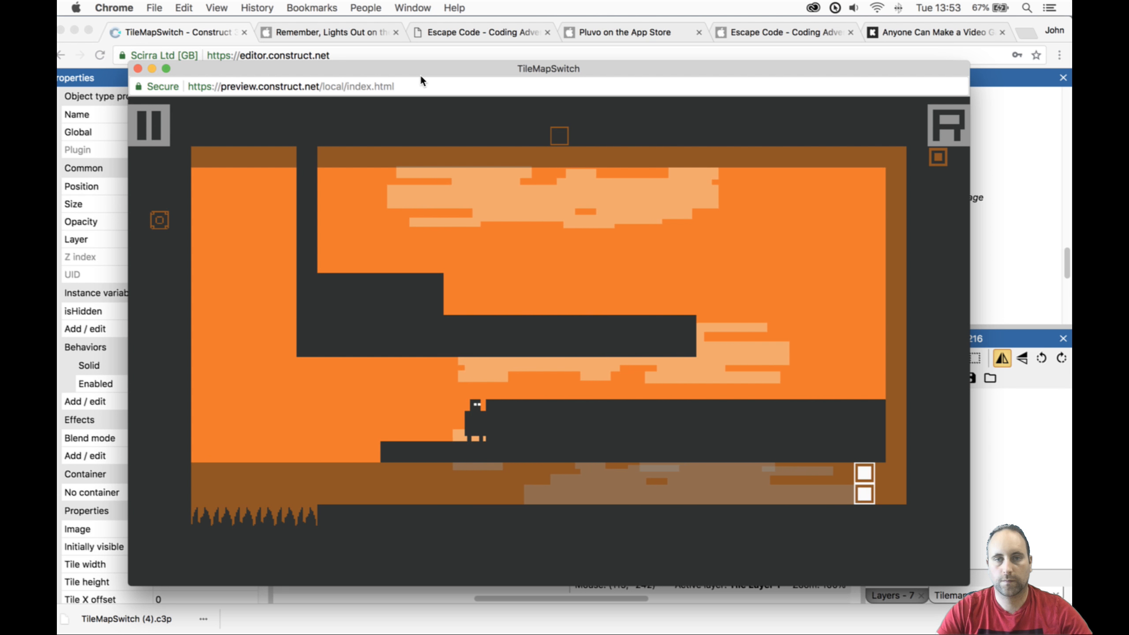
{"action": "key", "text": "Right"}
{"action": "key", "text": "Up"}
{"action": "key", "text": "Left"}
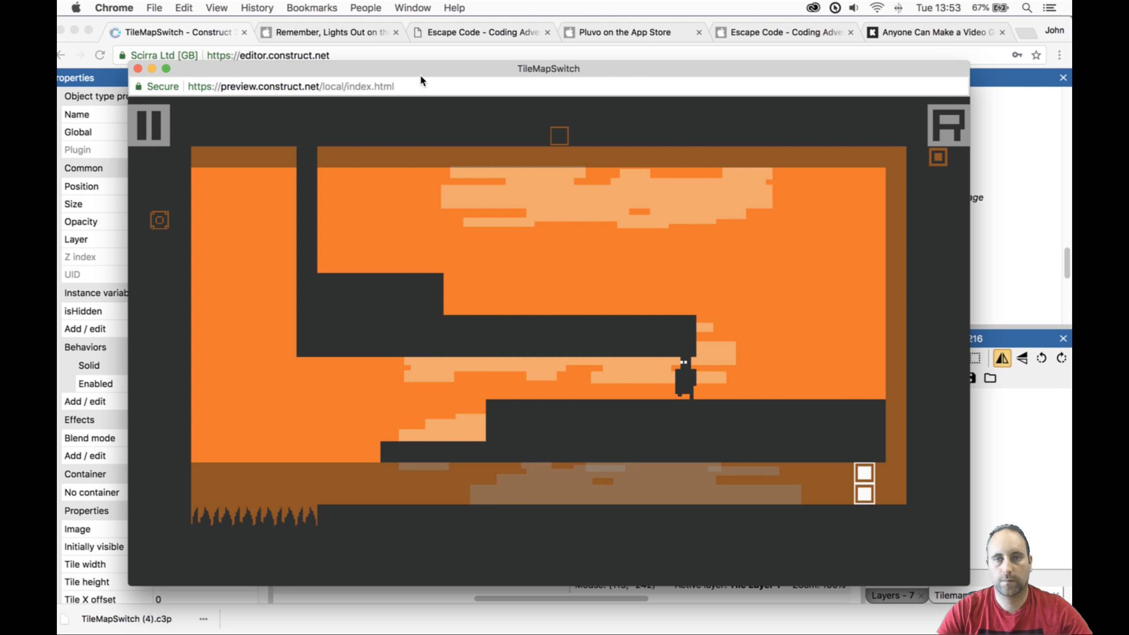
{"action": "key", "text": "Right"}
{"action": "key", "text": "Up"}
{"action": "key", "text": "space"}
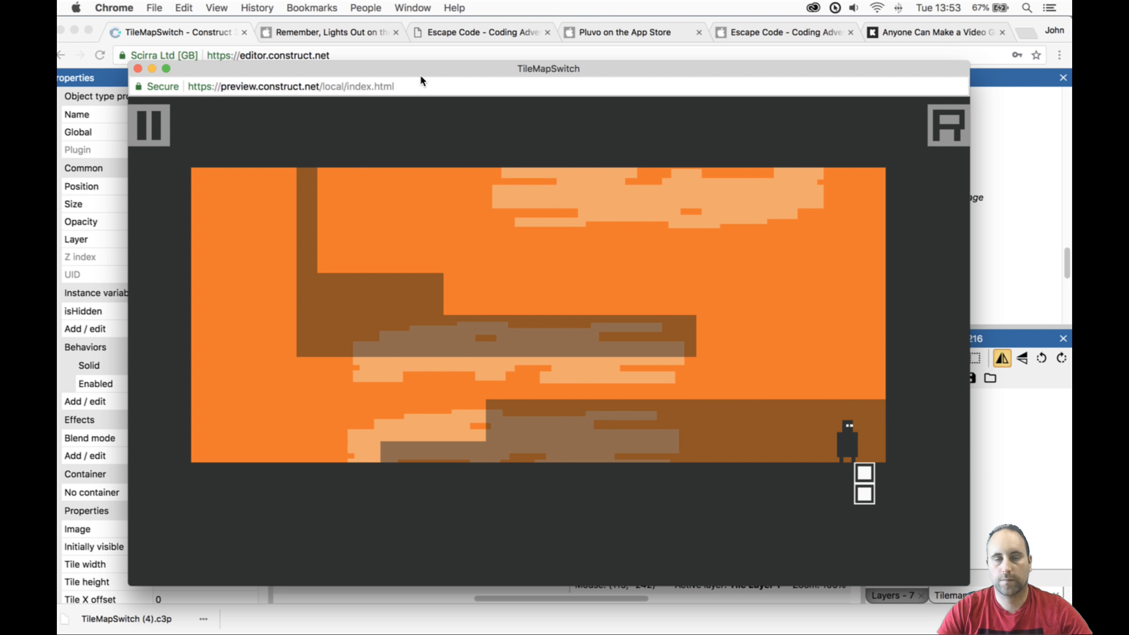
{"action": "left_click", "coordinate": [137, 68]}
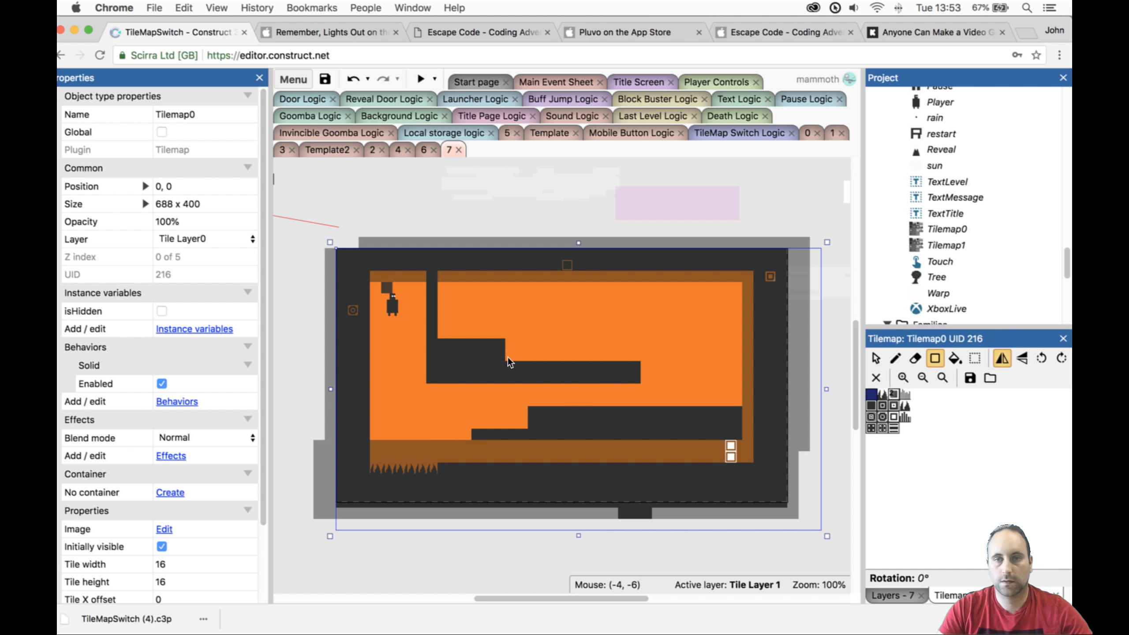
Lock Tile Layer0, unlock Tile Layer 1, and select Tilemap1 in the layout.
{"action": "left_click", "coordinate": [880, 594]}
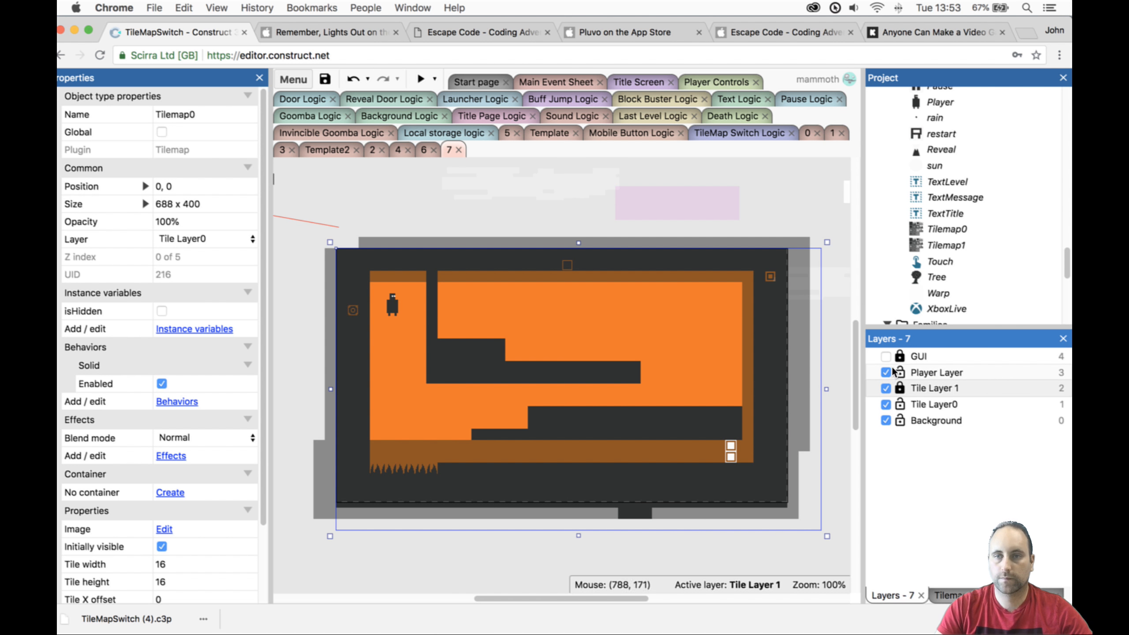
{"action": "left_click", "coordinate": [900, 404]}
{"action": "left_click", "coordinate": [750, 386]}
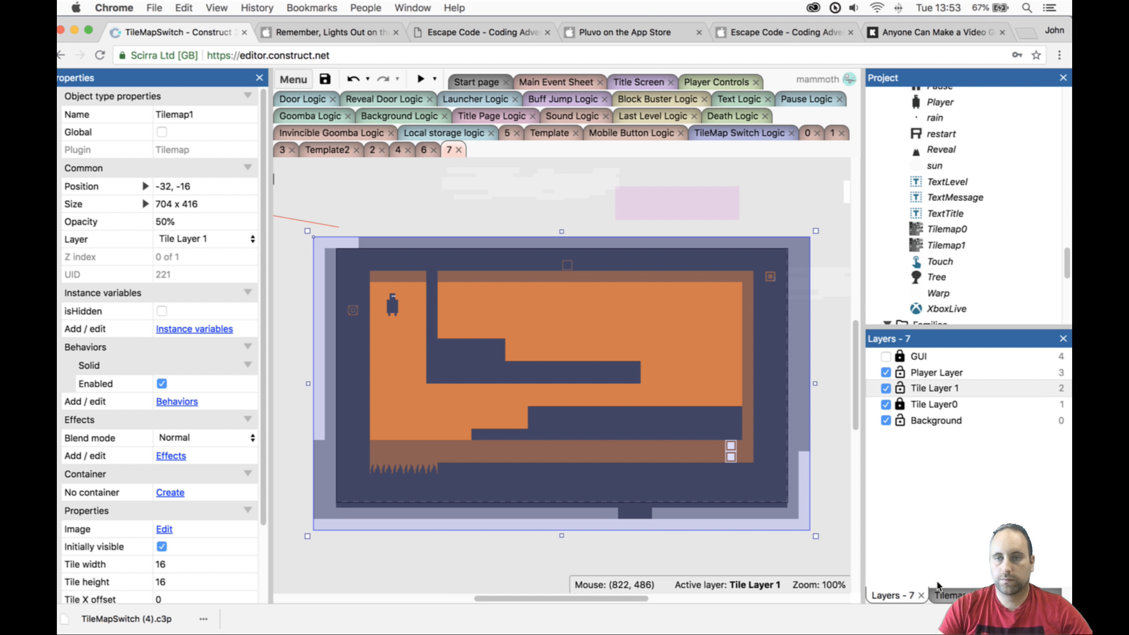
Paint a solid block two tiles high on Tilemap1, filling the gap from the ledge's right end to the right wall.
{"action": "left_click", "coordinate": [942, 594]}
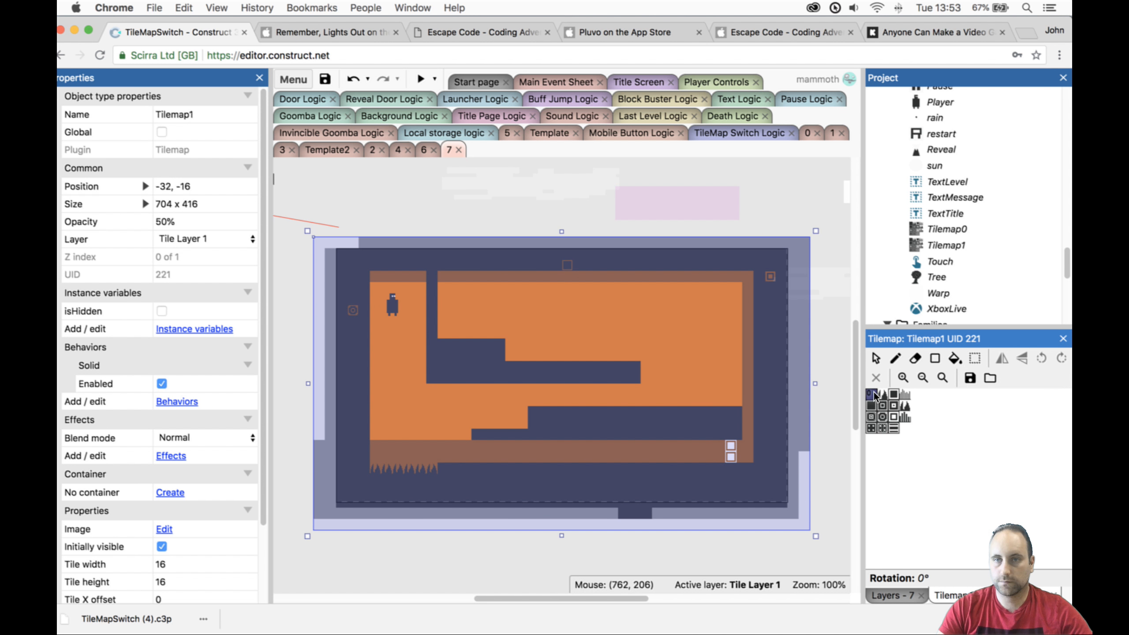
{"action": "left_click", "coordinate": [902, 359]}
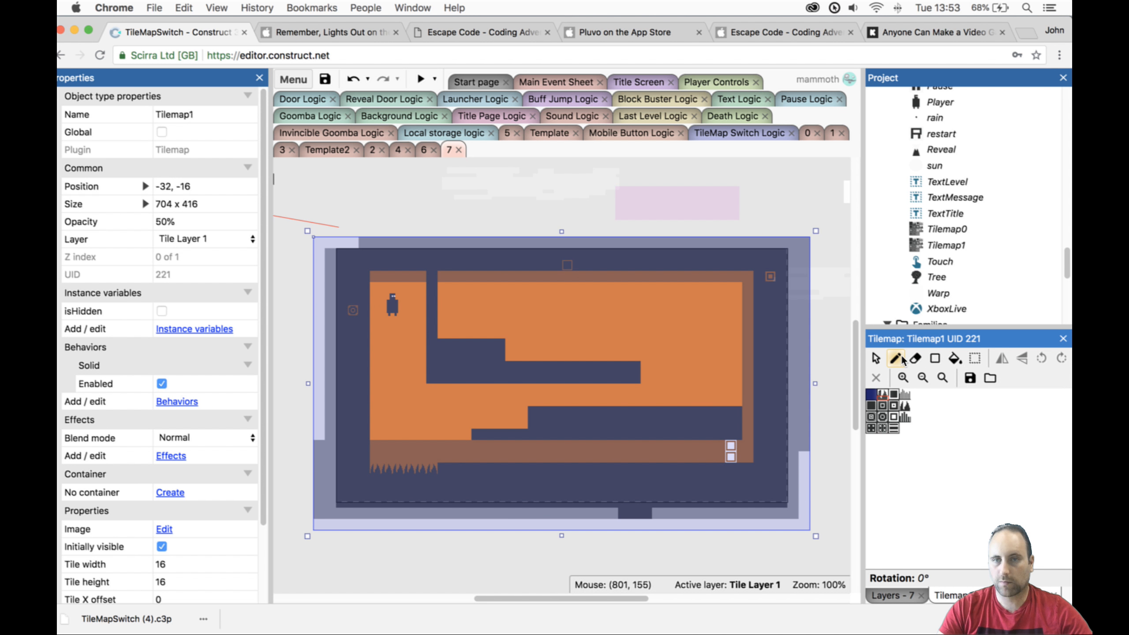
{"action": "left_click", "coordinate": [909, 360]}
{"action": "left_click", "coordinate": [935, 358]}
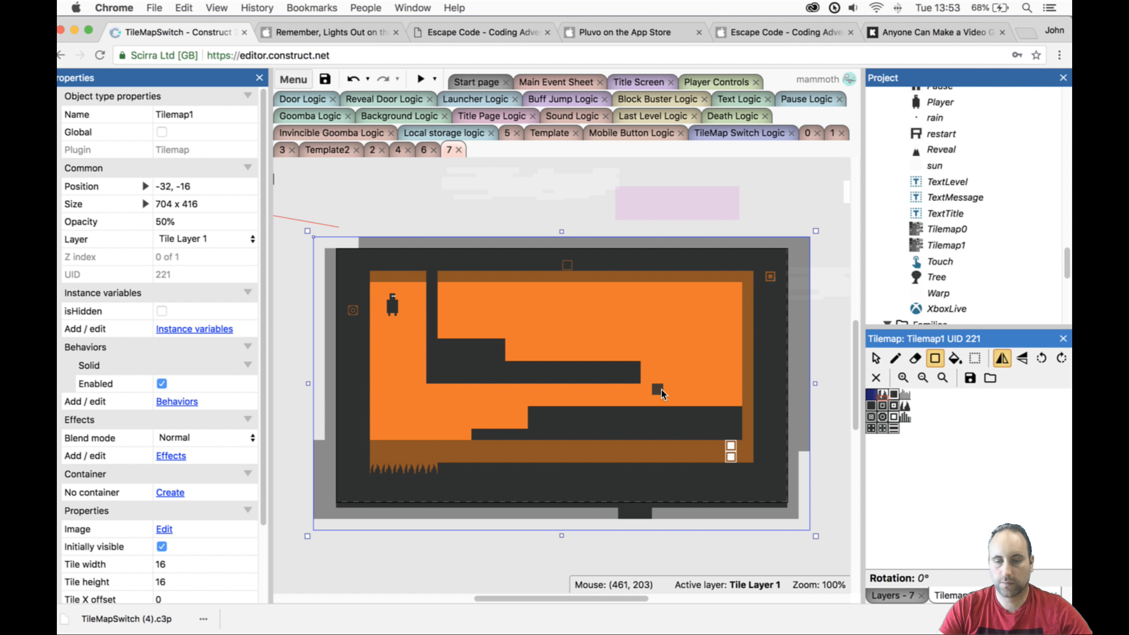
{"action": "left_click_drag", "start_coordinate": [661, 389], "coordinate": [737, 401]}
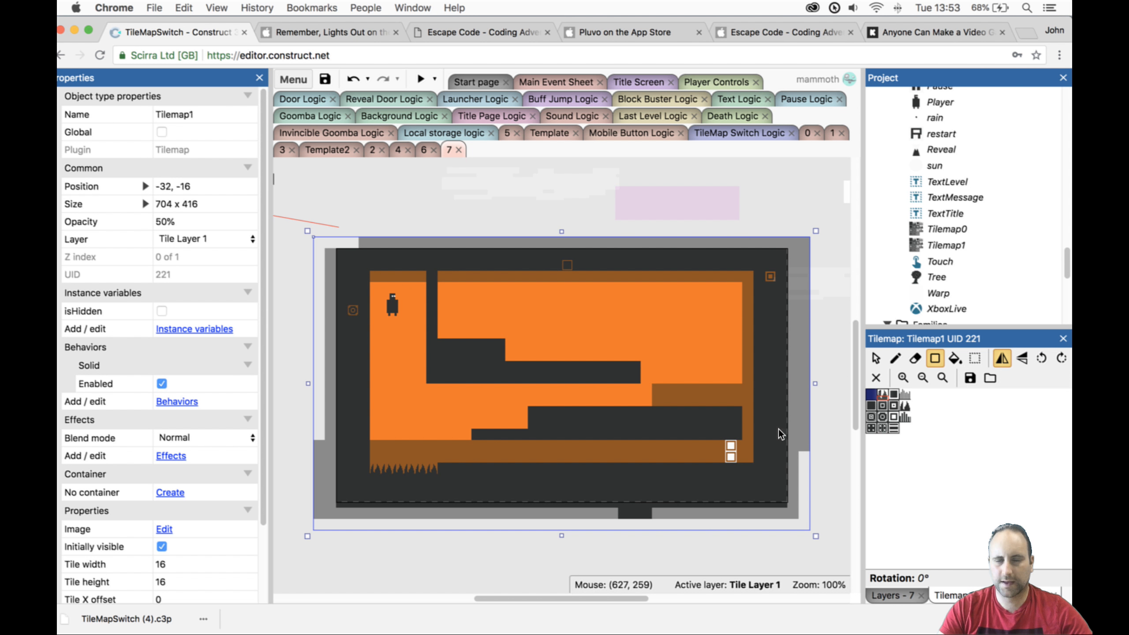
{"action": "left_click_drag", "start_coordinate": [637, 384], "coordinate": [656, 397]}
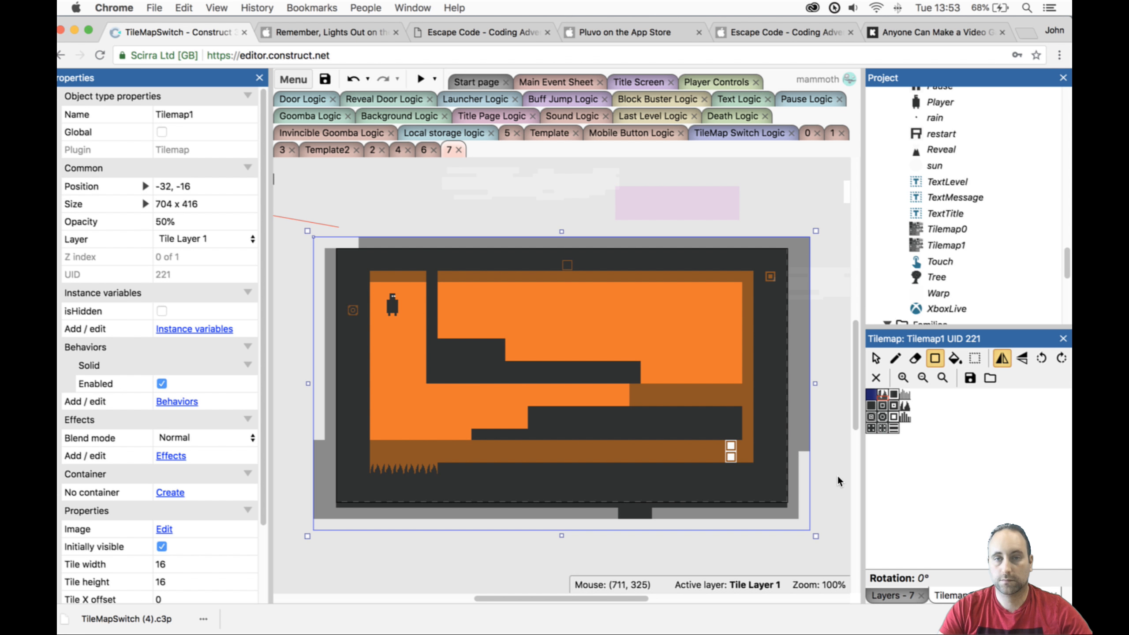
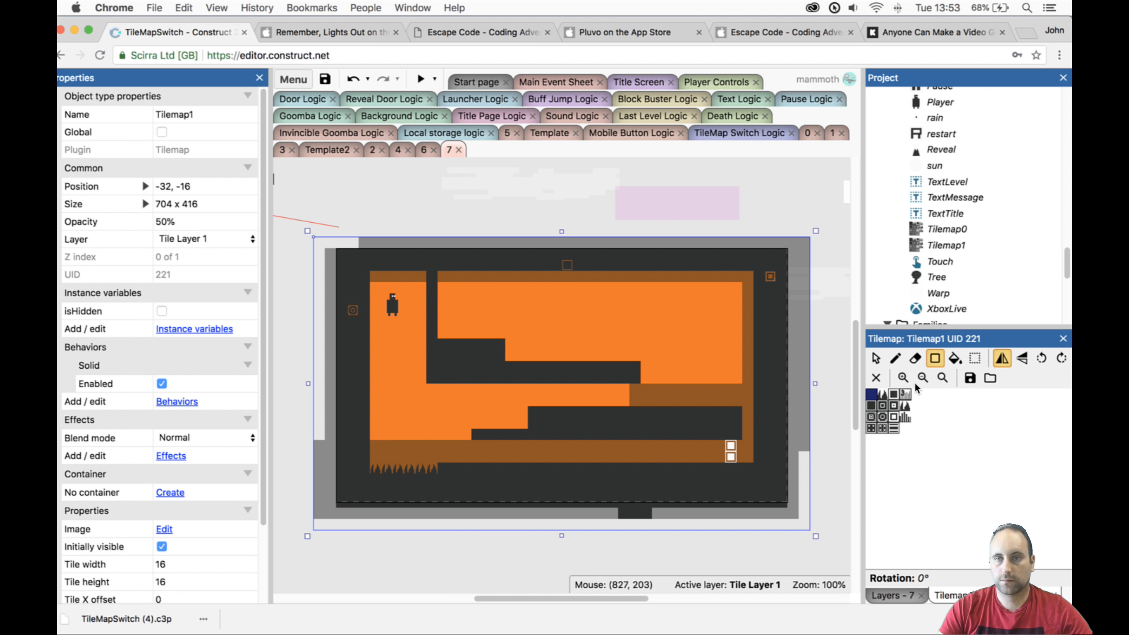
Preview level 7 and playtest climbing the lower steps, switching tilemaps while standing on the steps and while moving right off them.
{"action": "left_click", "coordinate": [420, 79]}
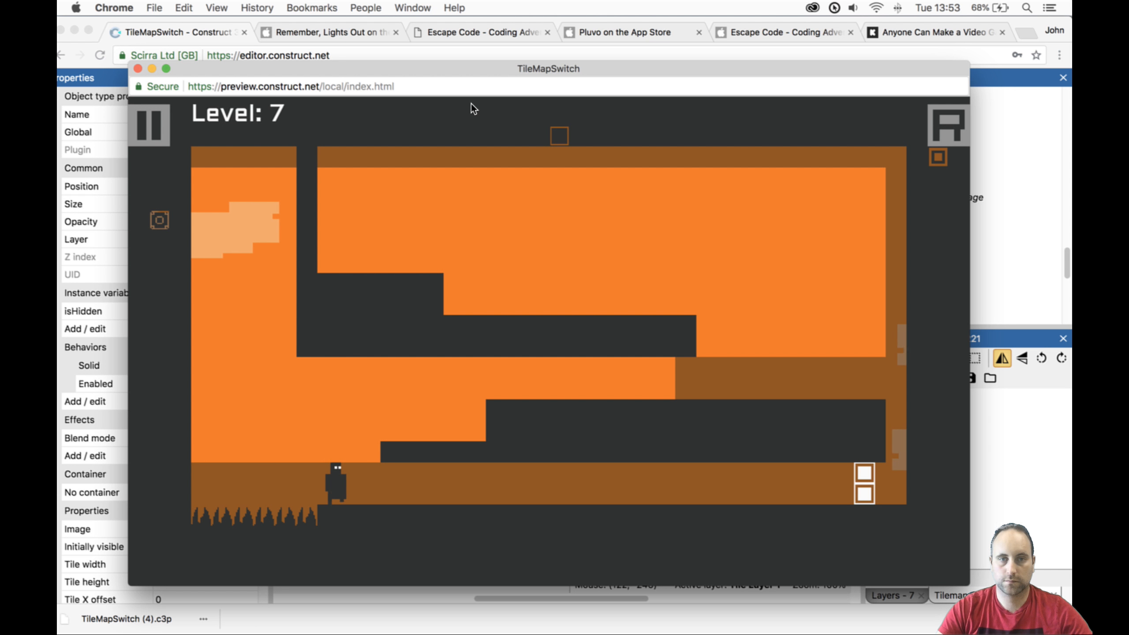
{"action": "key", "text": "space"}
{"action": "key", "text": "Right"}
{"action": "key", "text": "Up"}
{"action": "key", "text": "Up"}
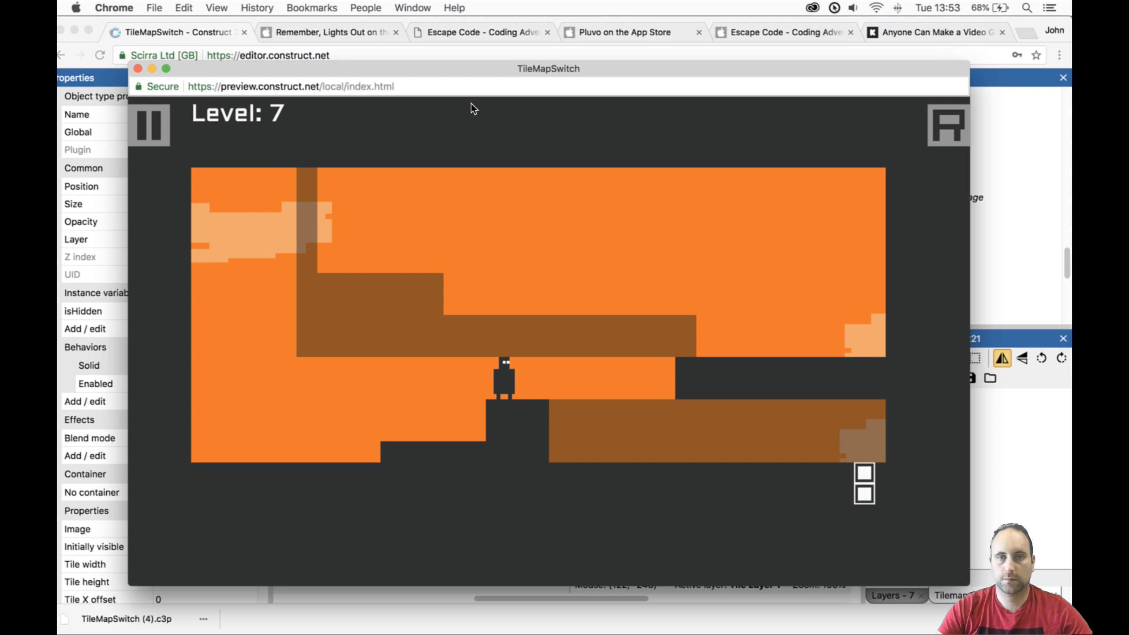
{"action": "key", "text": "Up"}
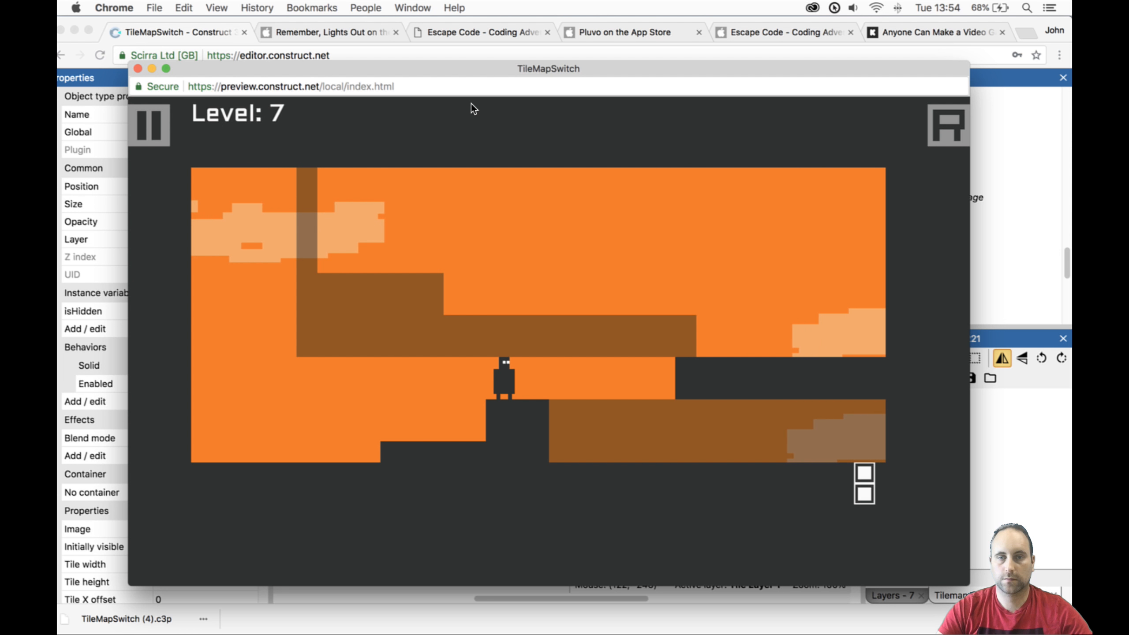
{"action": "key", "text": "Right"}
{"action": "key", "text": "space"}
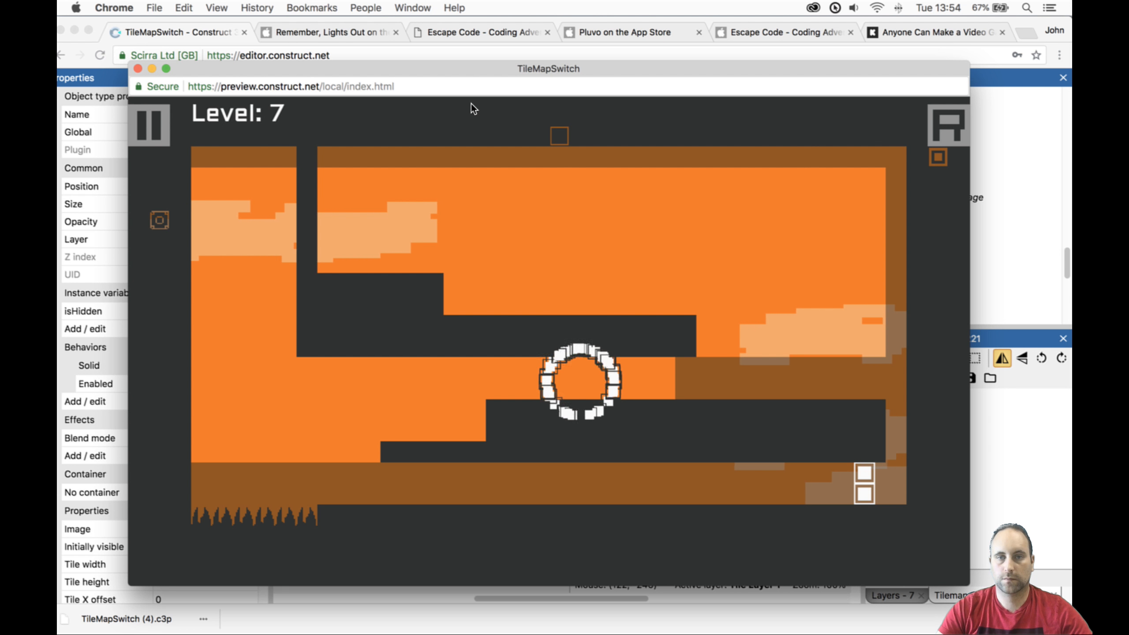
{"action": "key", "text": "Right"}
{"action": "key", "text": "Up"}
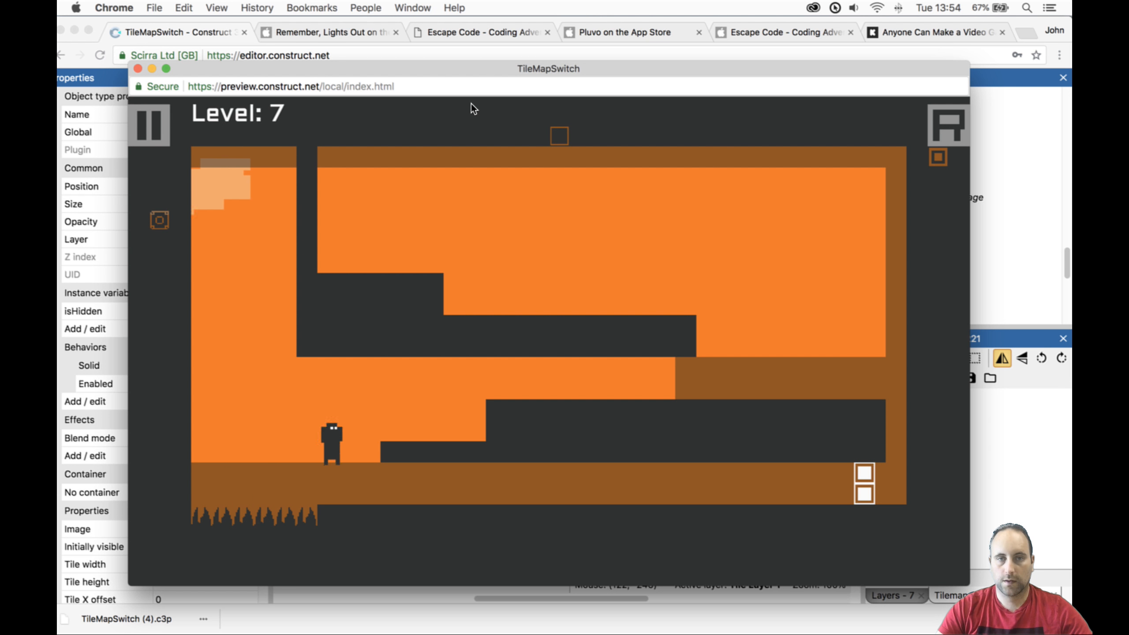
Playtest climbing the lower steps again, dropping into the Tilemap1 passage beneath the new block, and returning to the upper step to switch tilemaps.
{"action": "key", "text": "Left"}
{"action": "key", "text": "Right"}
{"action": "key", "text": "Up"}
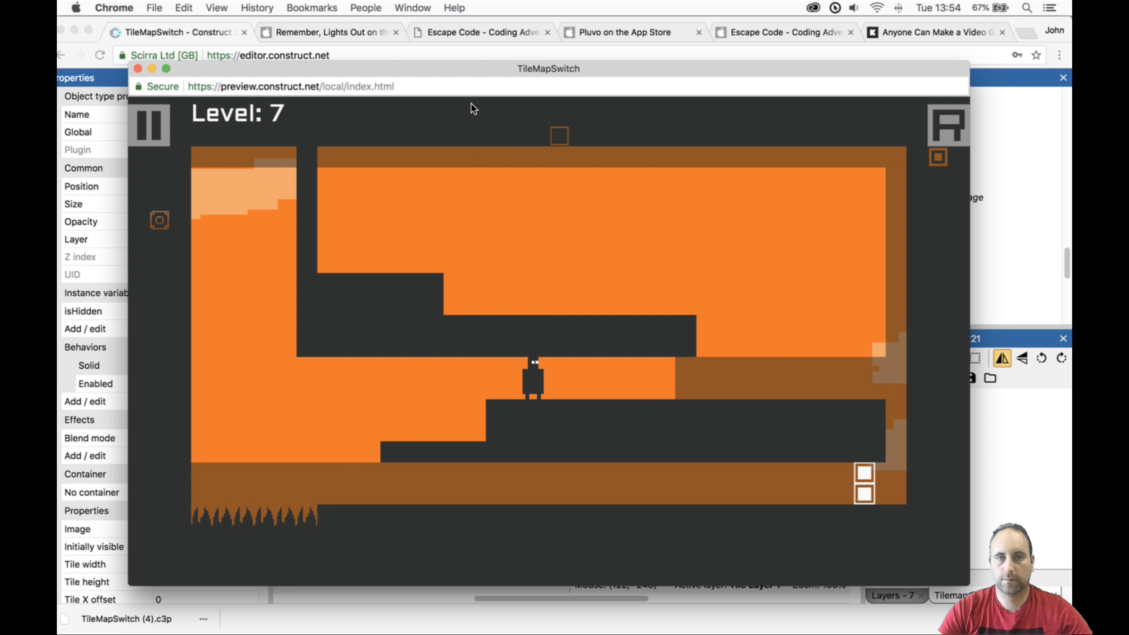
{"action": "key", "text": "space"}
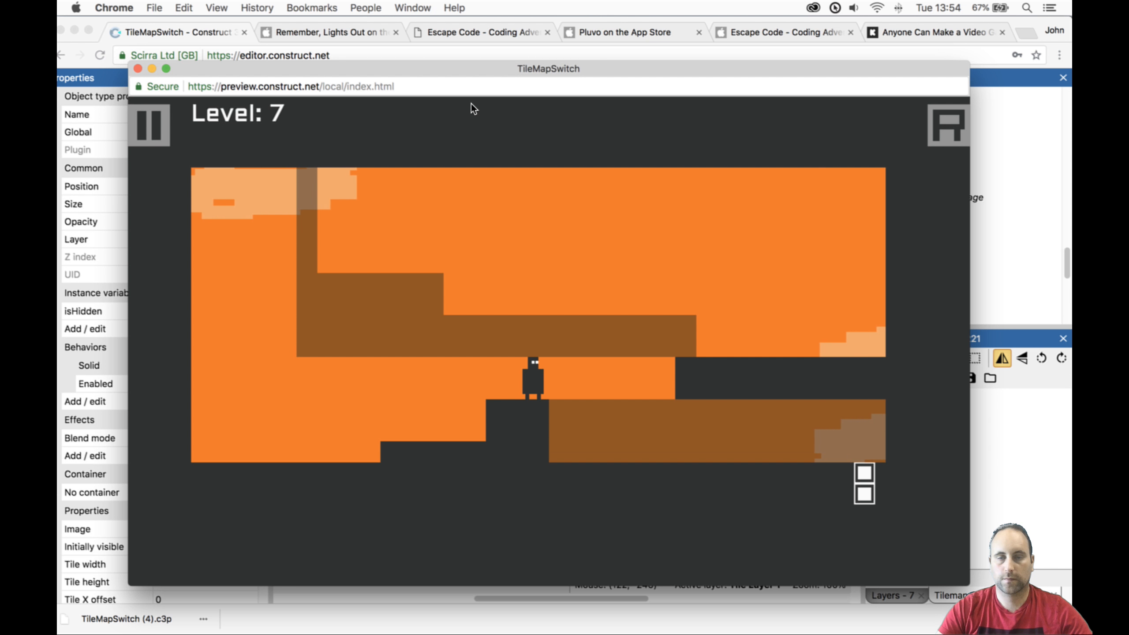
{"action": "key", "text": "Right"}
{"action": "key", "text": "Left"}
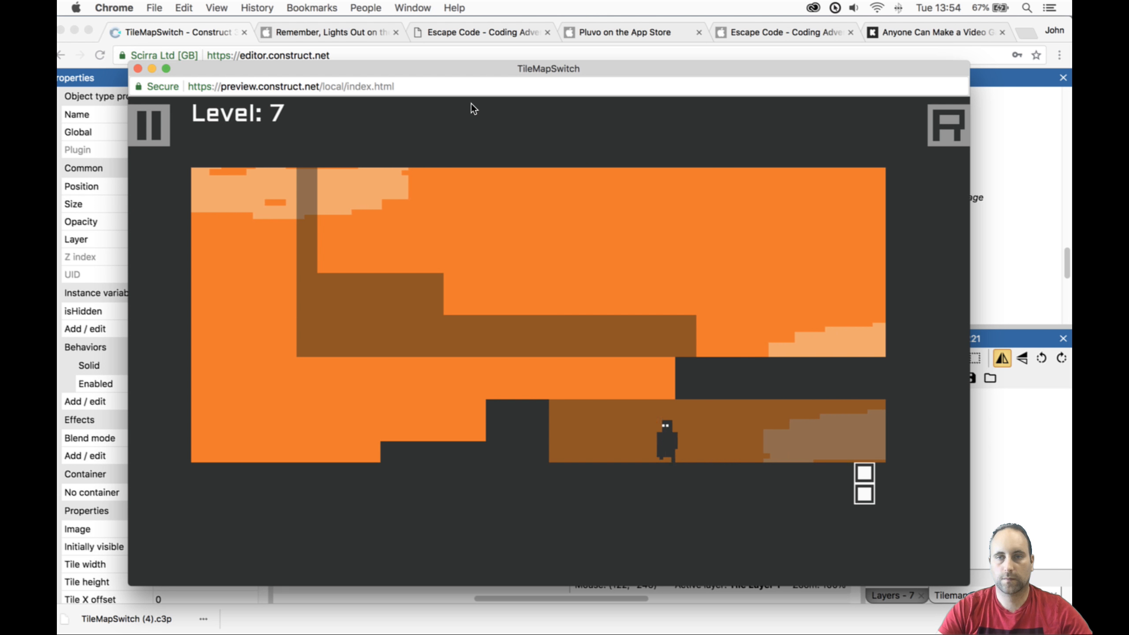
{"action": "key", "text": "Right"}
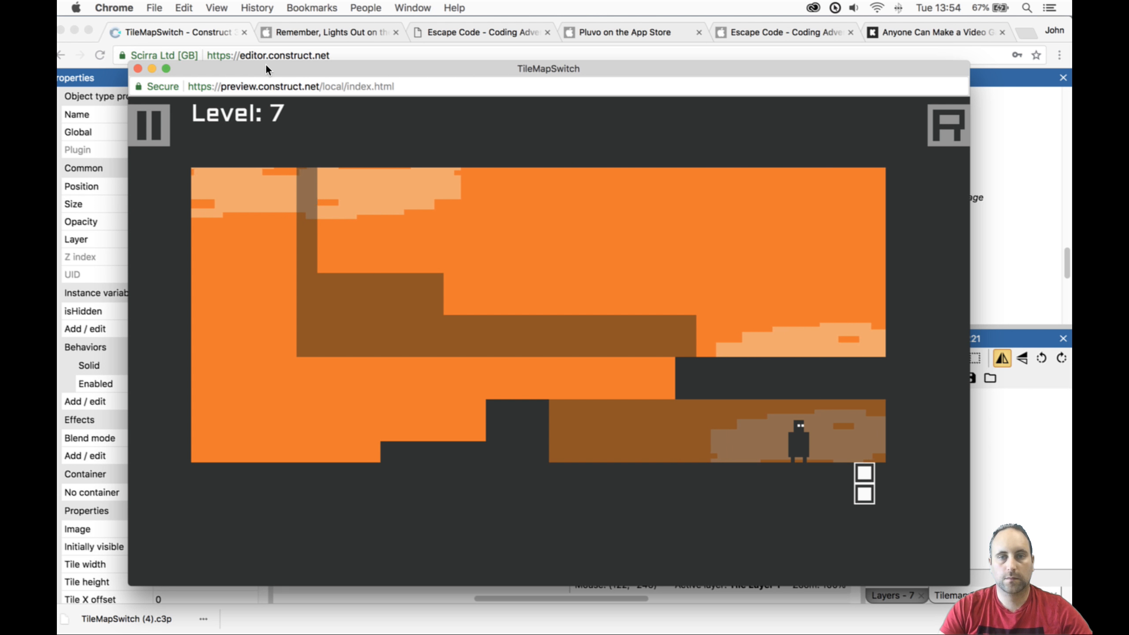
{"action": "key", "text": "Left"}
{"action": "key", "text": "Up"}
{"action": "key", "text": "space"}
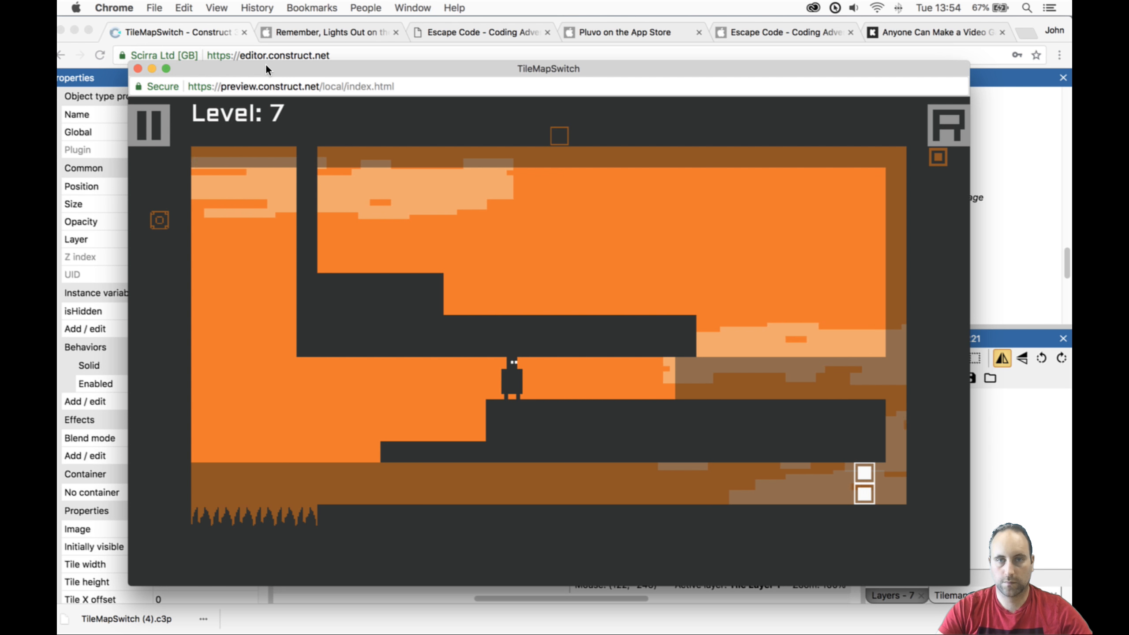
Playtest crossing the lower platform, switching tilemaps in mid-jump onto the new block, climbing the upper ledge, and close the preview.
{"action": "key", "text": "Right"}
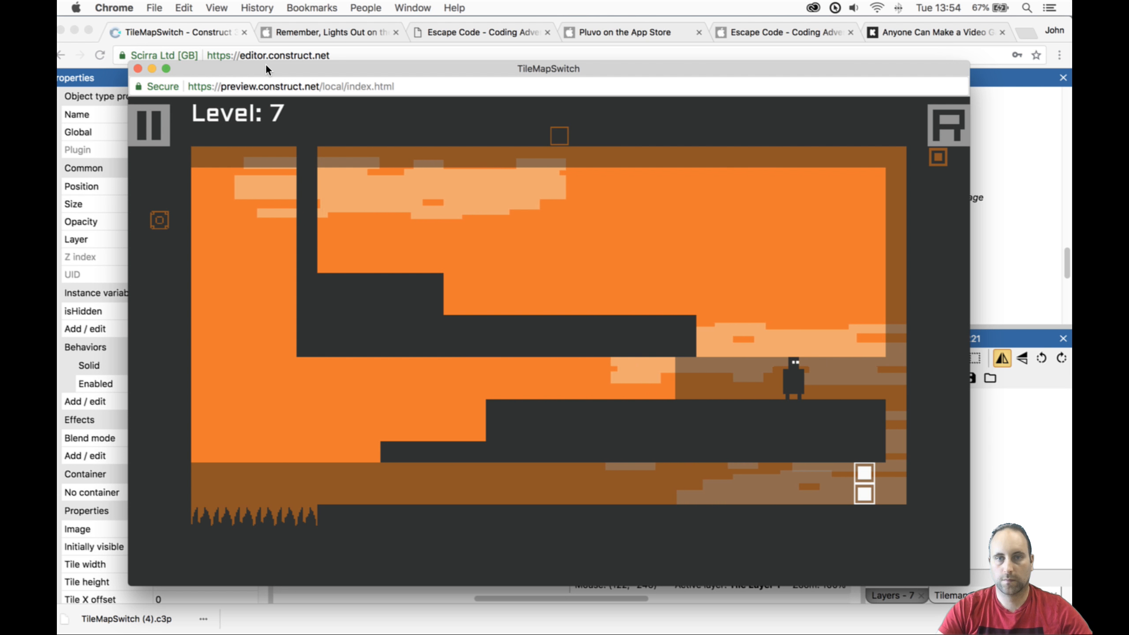
{"action": "key", "text": "Up"}
{"action": "key", "text": "space"}
{"action": "key", "text": "Left"}
{"action": "key", "text": "Up"}
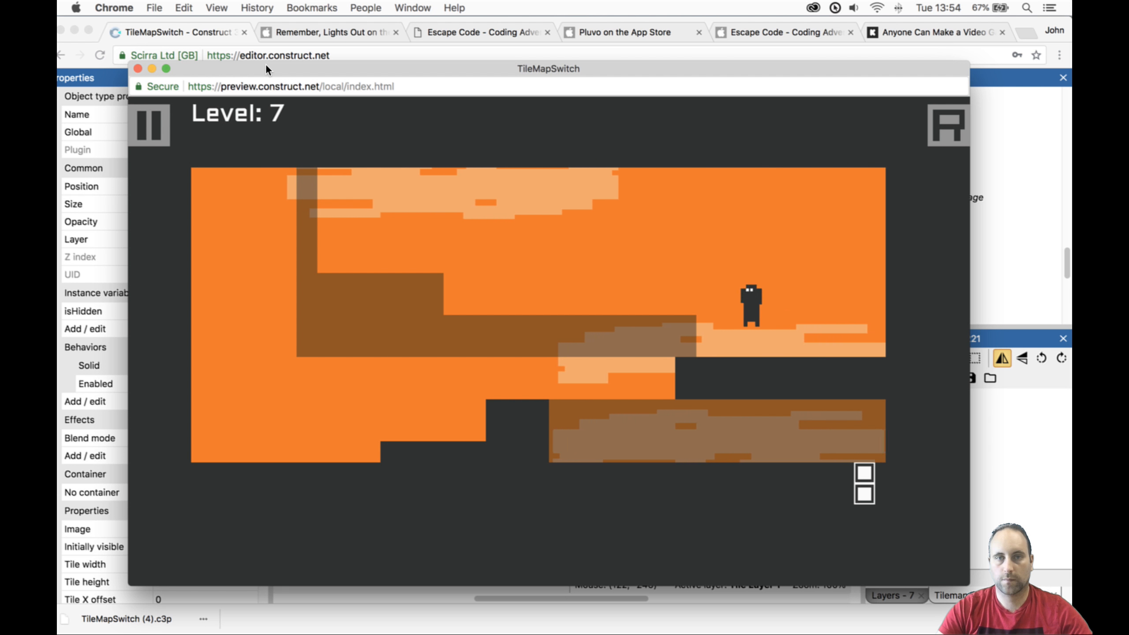
{"action": "key", "text": "space"}
{"action": "key", "text": "Left"}
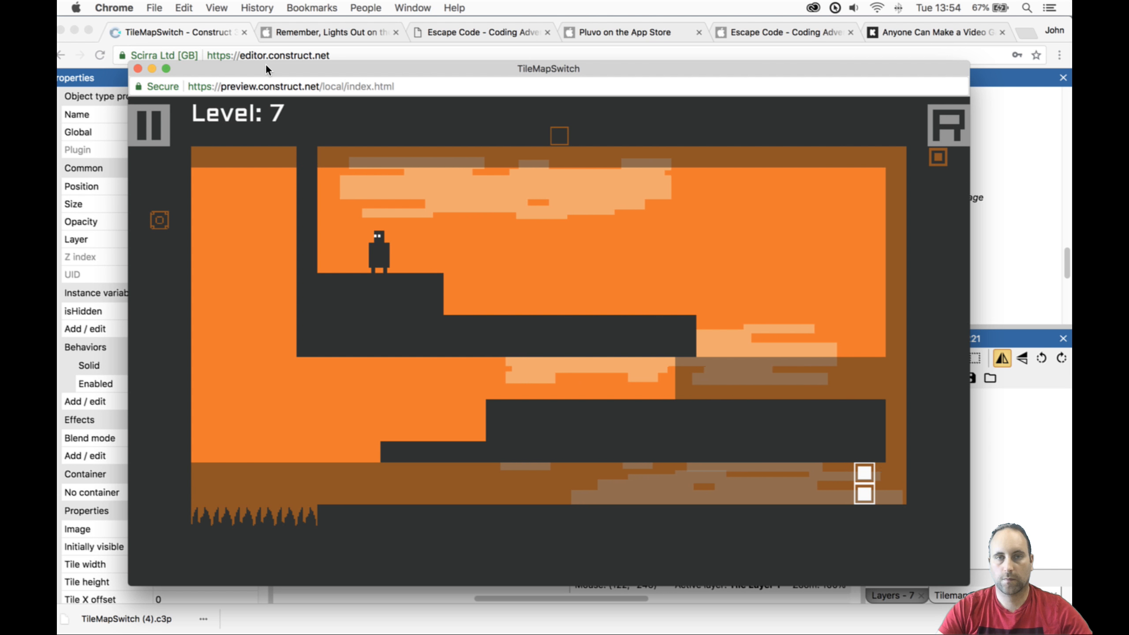
{"action": "key", "text": "Up"}
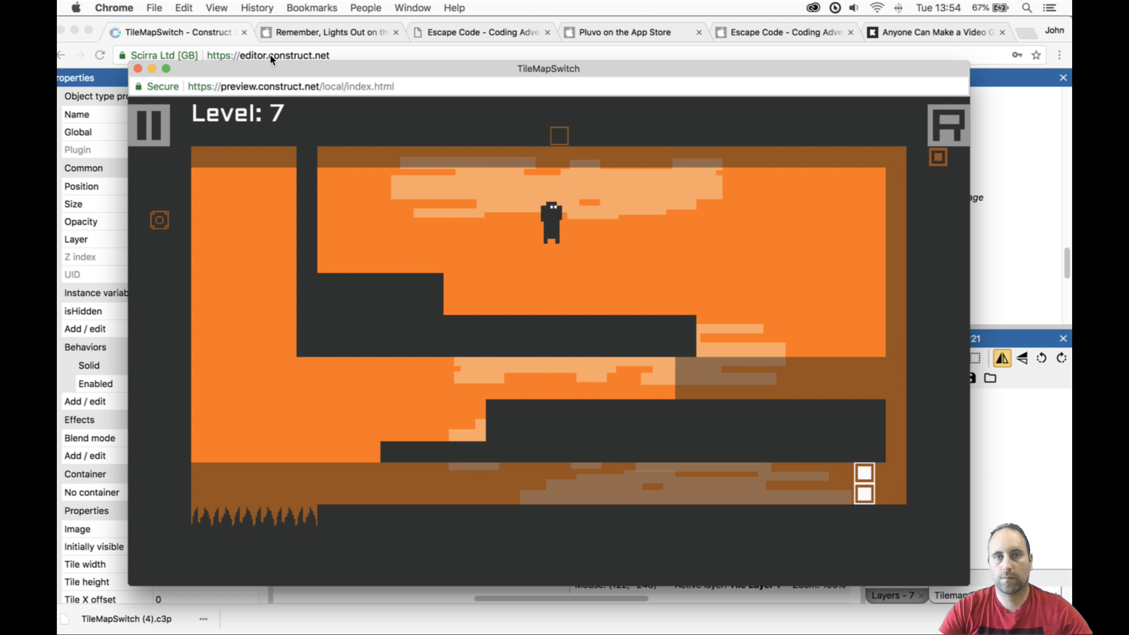
{"action": "left_click", "coordinate": [137, 68]}
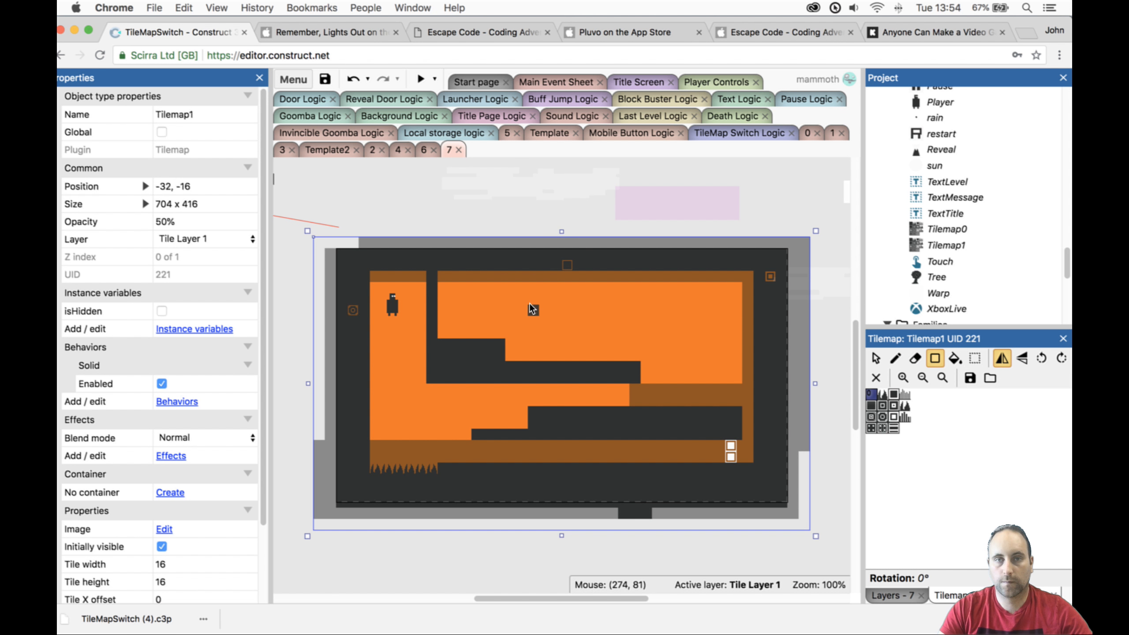
{"action": "left_click_drag", "start_coordinate": [532, 302], "coordinate": [667, 333]}
{"action": "left_click_drag", "start_coordinate": [738, 327], "coordinate": [738, 327]}
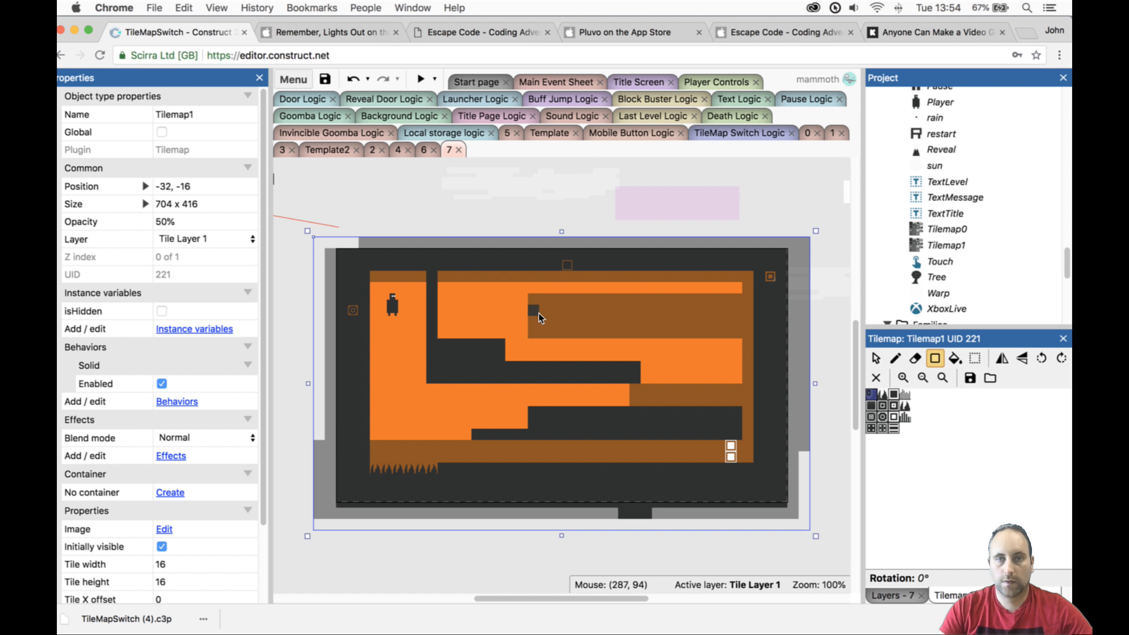
{"action": "key", "text": "super+z"}
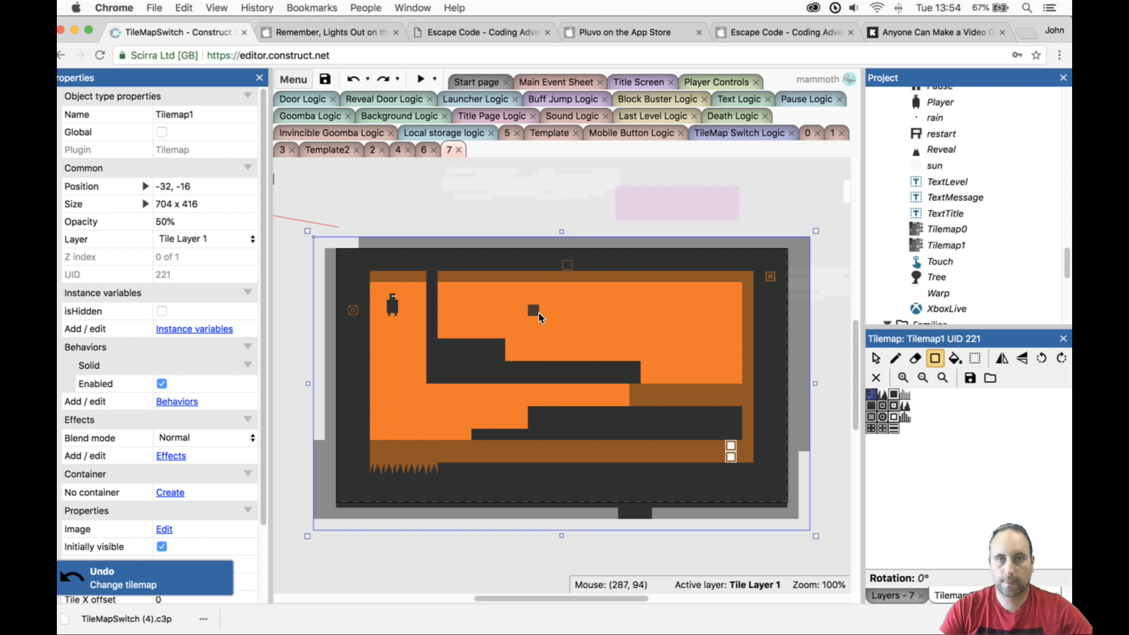
Paint a solid block three tiles high on Tilemap1, from above the upper ledge to the right wall, and move the door on top of it.
{"action": "left_click_drag", "start_coordinate": [538, 312], "coordinate": [737, 330]}
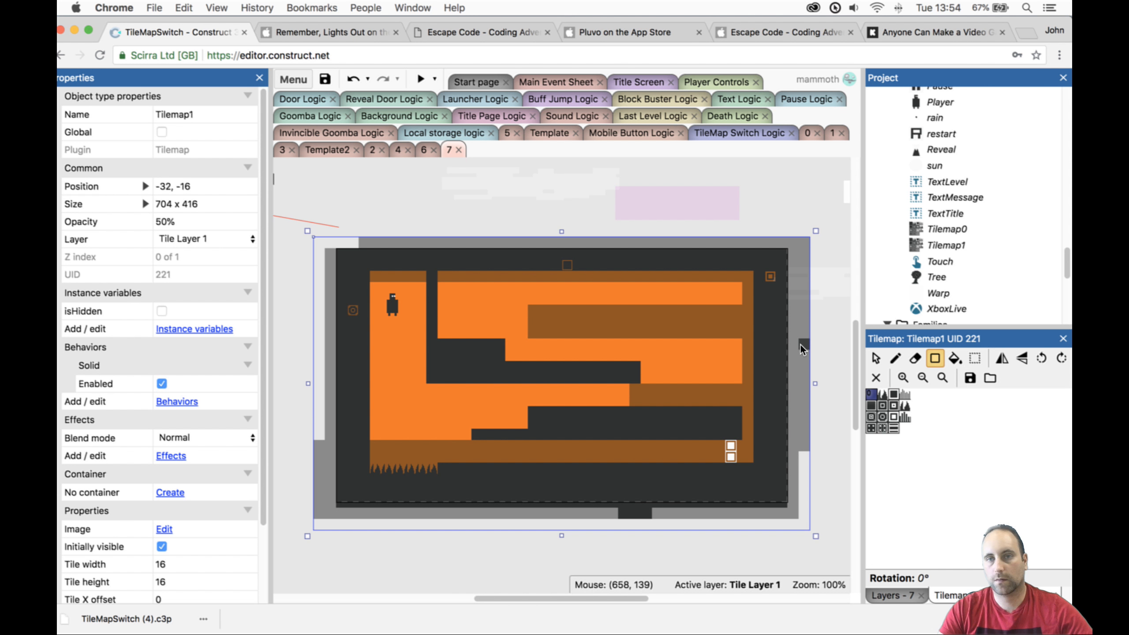
{"action": "left_click", "coordinate": [874, 358]}
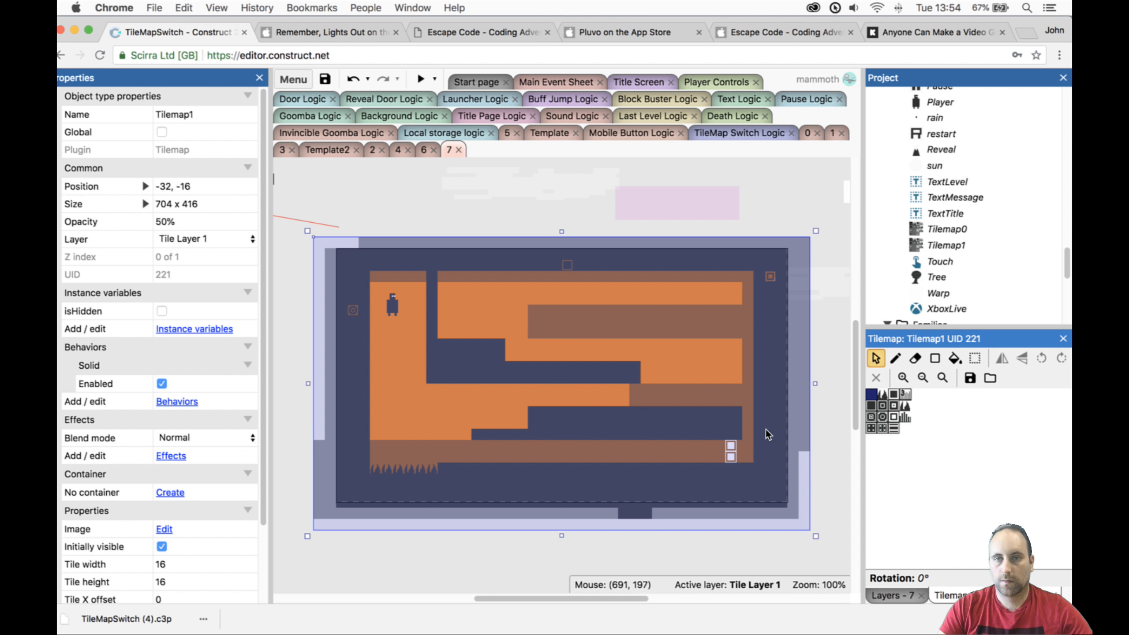
{"action": "left_click_drag", "start_coordinate": [730, 445], "coordinate": [721, 295]}
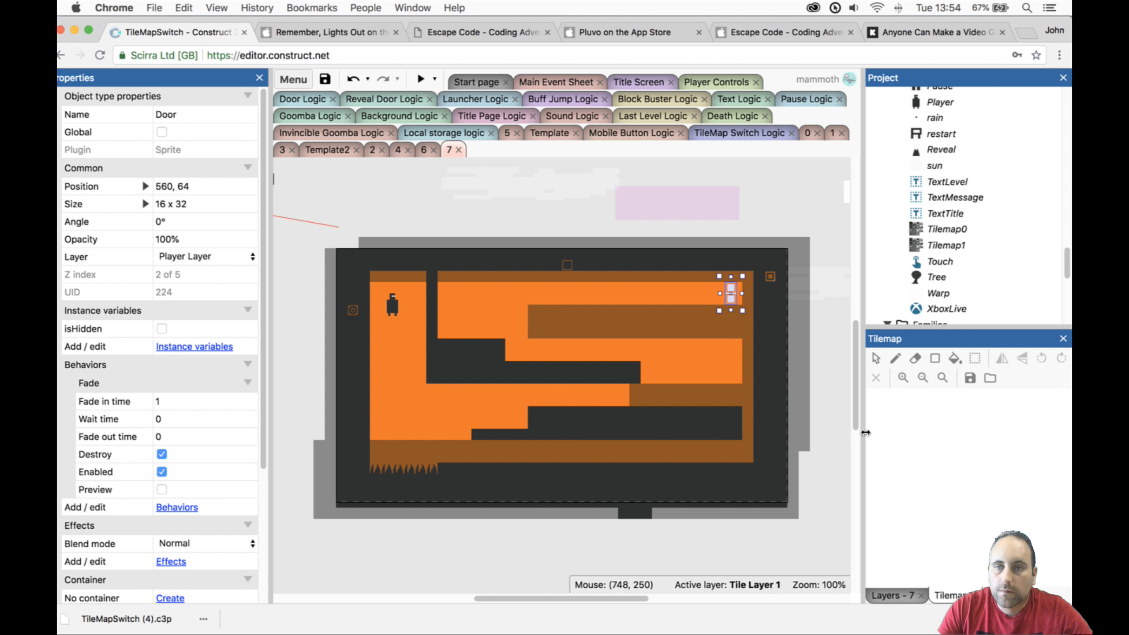
View each tilemap on its own, ending with Tile Layer 1 hidden and Tile Layer0 shown.
{"action": "left_click", "coordinate": [894, 587]}
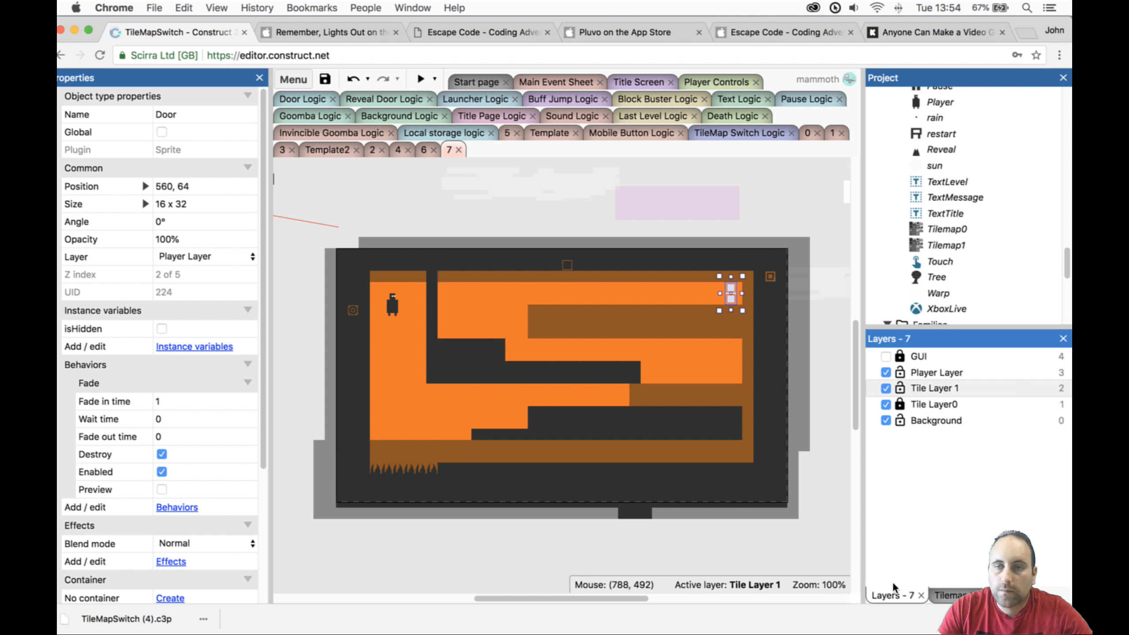
{"action": "left_click", "coordinate": [885, 403]}
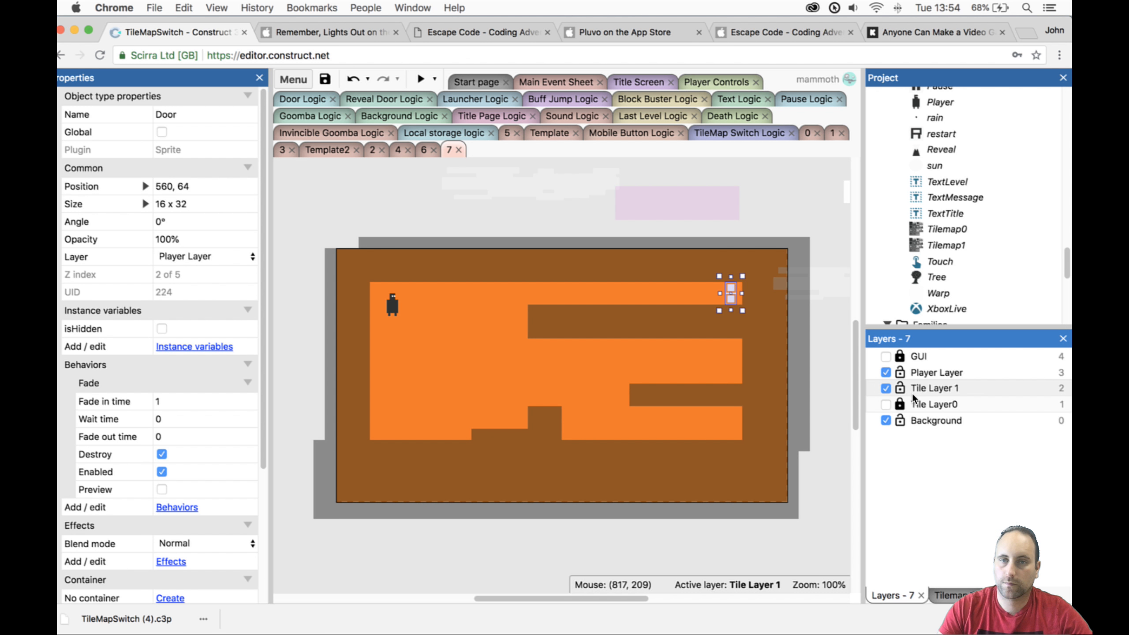
{"action": "left_click", "coordinate": [885, 388]}
{"action": "left_click", "coordinate": [886, 404]}
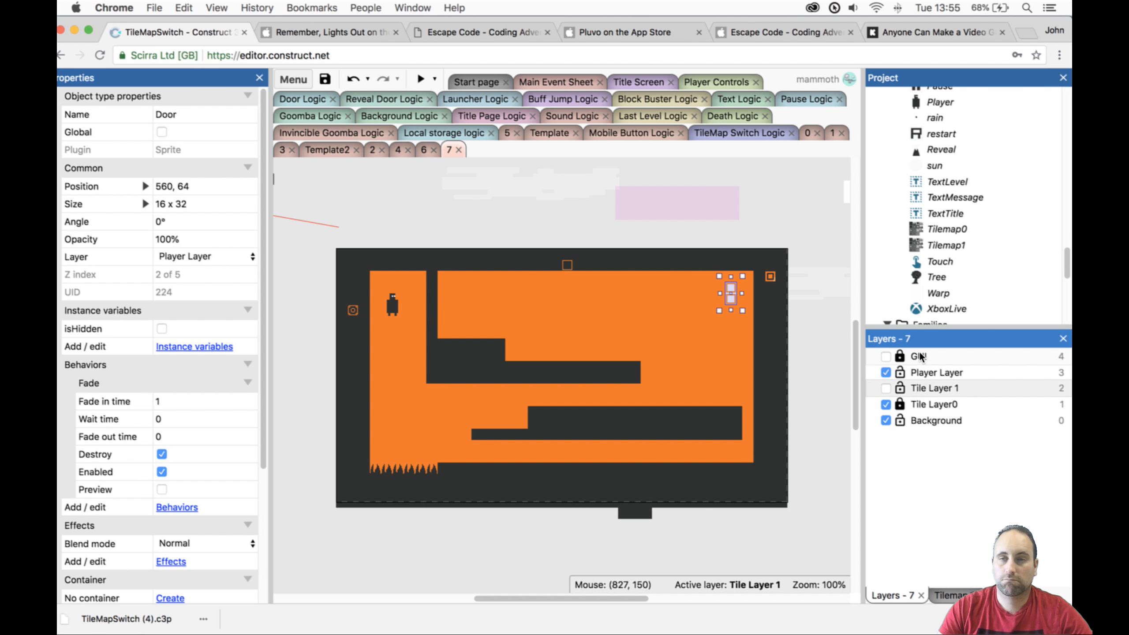
Unlock Tile Layer0 and select Tilemap0 in the layout for tile editing.
{"action": "left_click", "coordinate": [945, 592]}
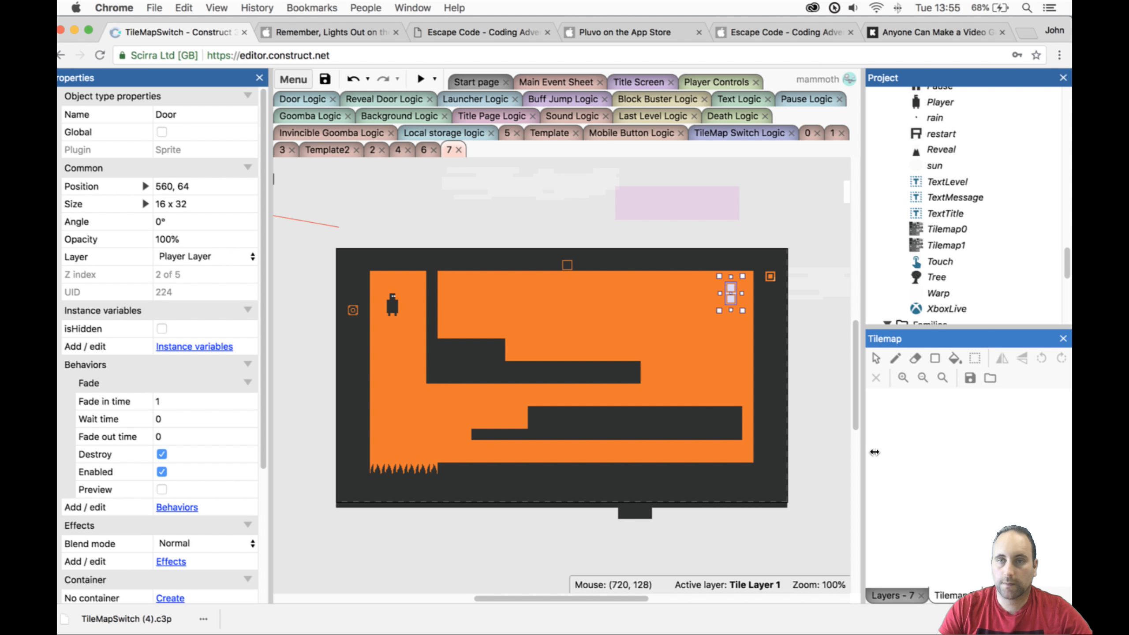
{"action": "left_click", "coordinate": [762, 456]}
{"action": "left_click", "coordinate": [893, 593]}
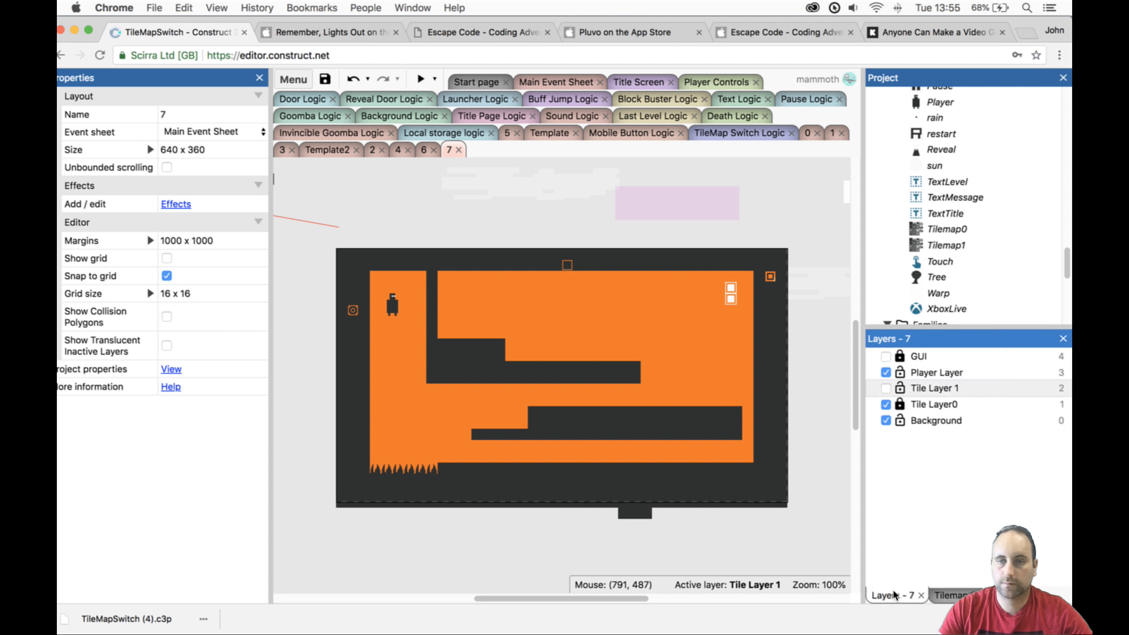
{"action": "left_click", "coordinate": [895, 405]}
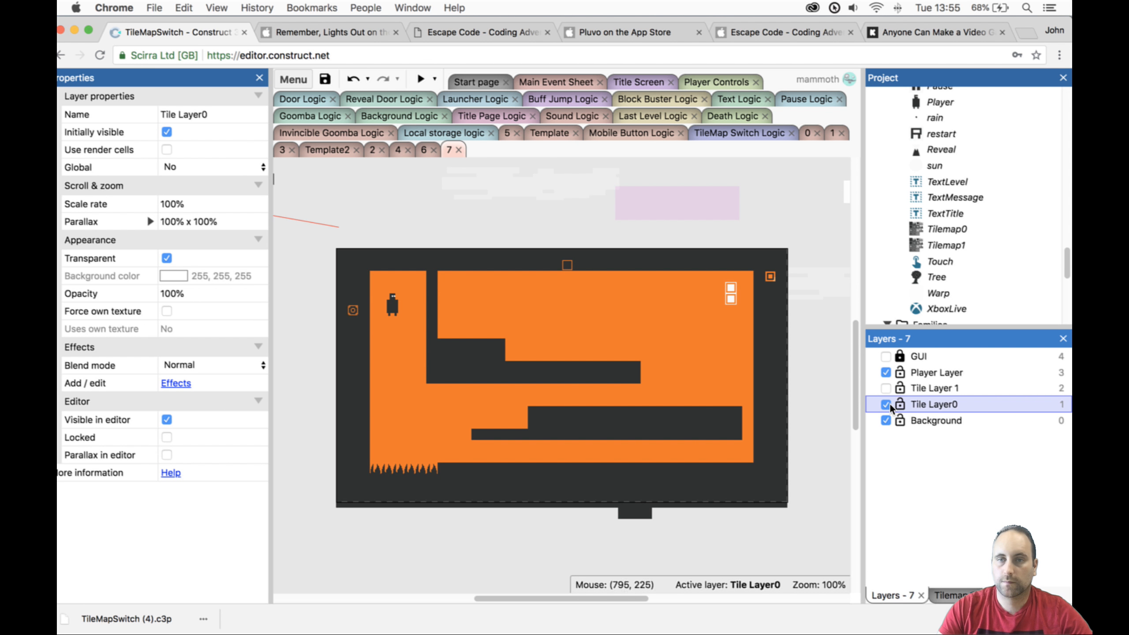
{"action": "left_click", "coordinate": [723, 423]}
{"action": "left_click", "coordinate": [949, 594]}
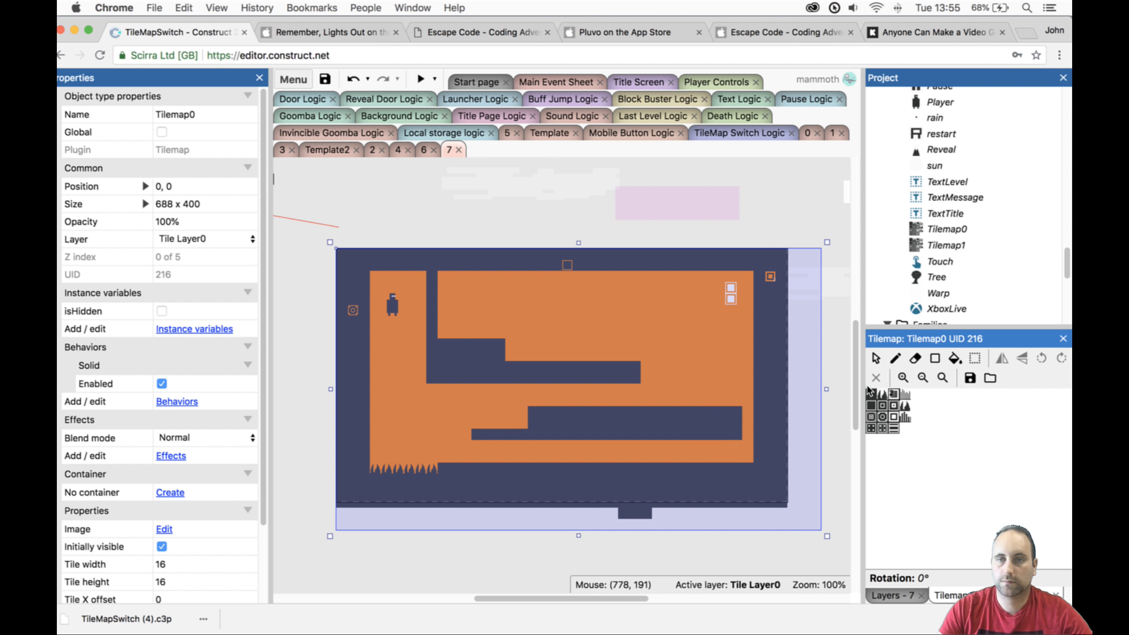
Erase the low step, one tile high and five tiles wide, from the left end of Tilemap0's lower platform.
{"action": "left_click", "coordinate": [915, 359]}
{"action": "left_click", "coordinate": [533, 413]}
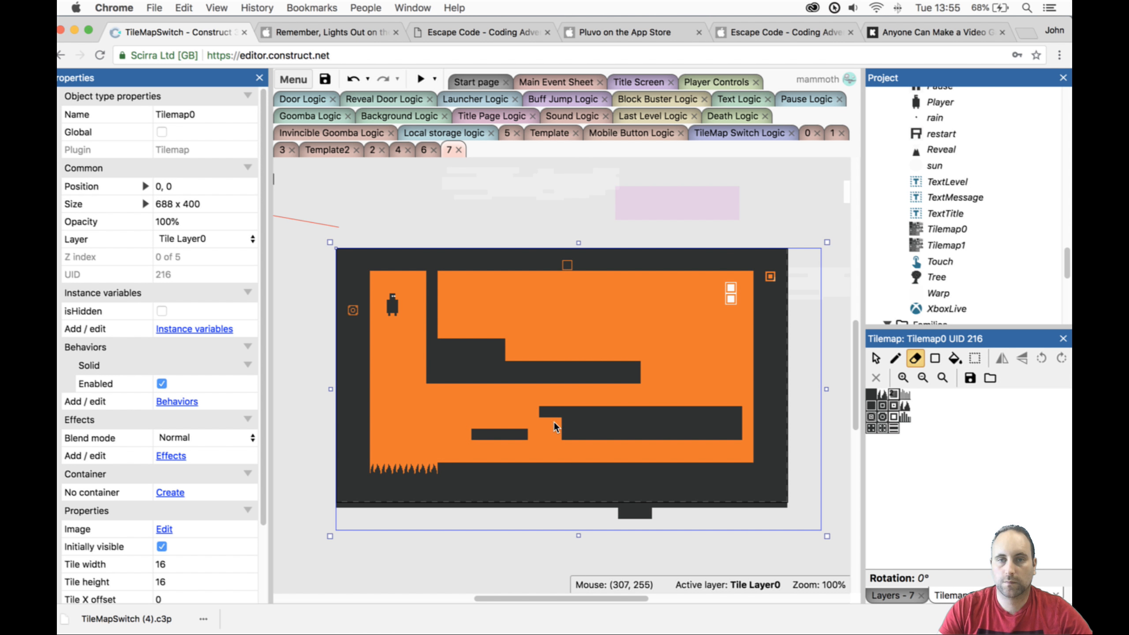
{"action": "key", "text": "super+z"}
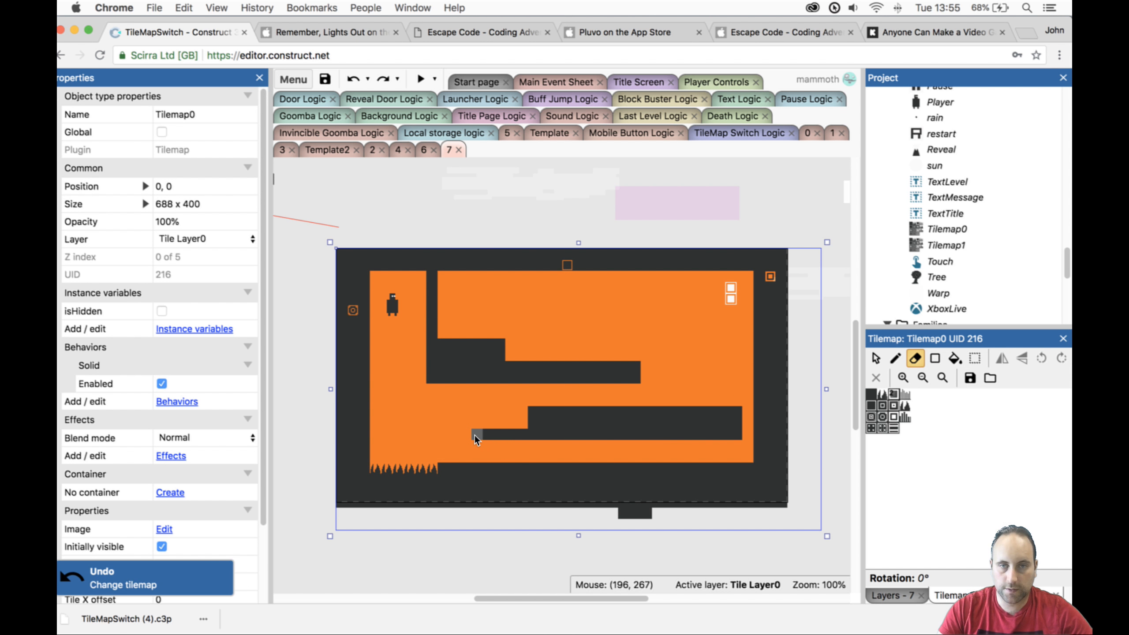
{"action": "left_click_drag", "start_coordinate": [505, 436], "coordinate": [515, 434]}
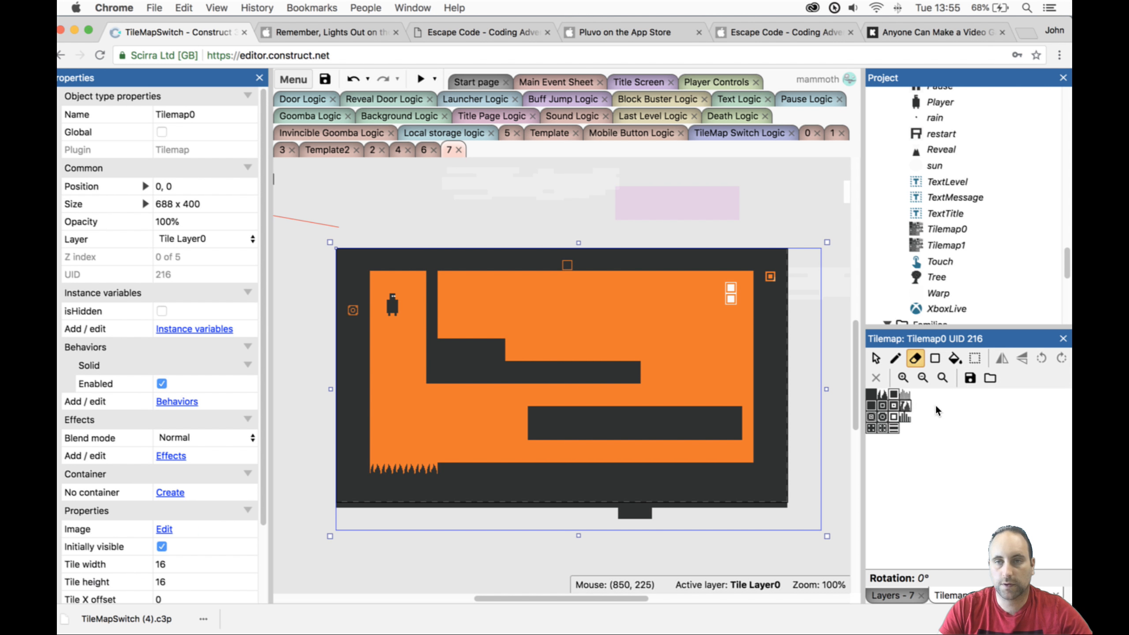
Hide Tile Layer0 and make Tile Layer 1 visible and active.
{"action": "left_click", "coordinate": [884, 594]}
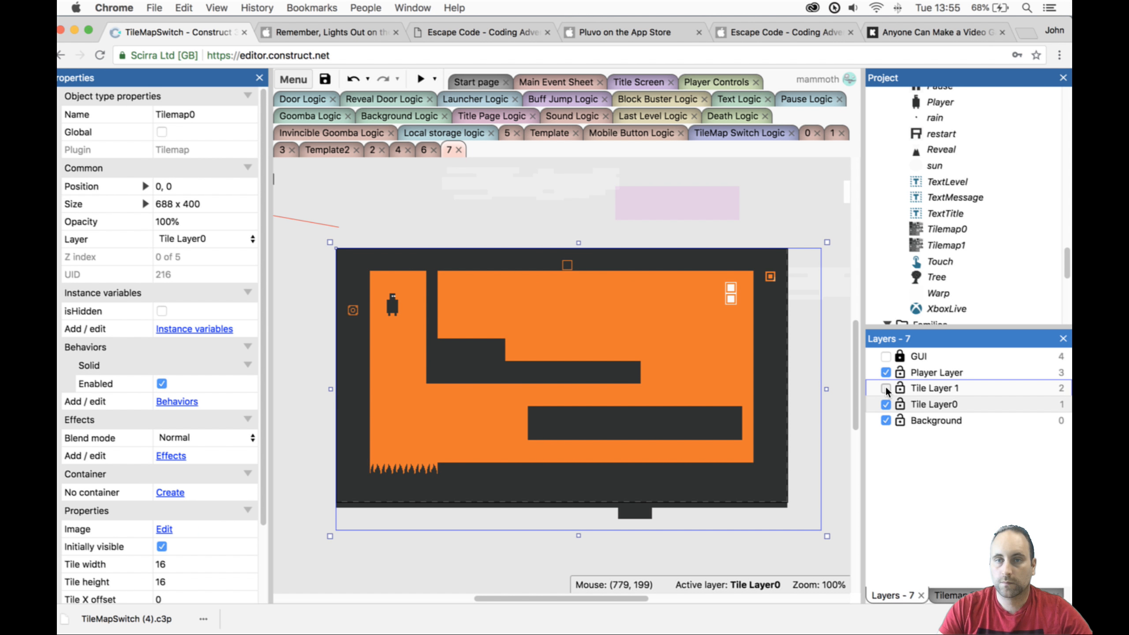
{"action": "left_click", "coordinate": [885, 404]}
{"action": "left_click", "coordinate": [891, 394]}
{"action": "left_click", "coordinate": [899, 388]}
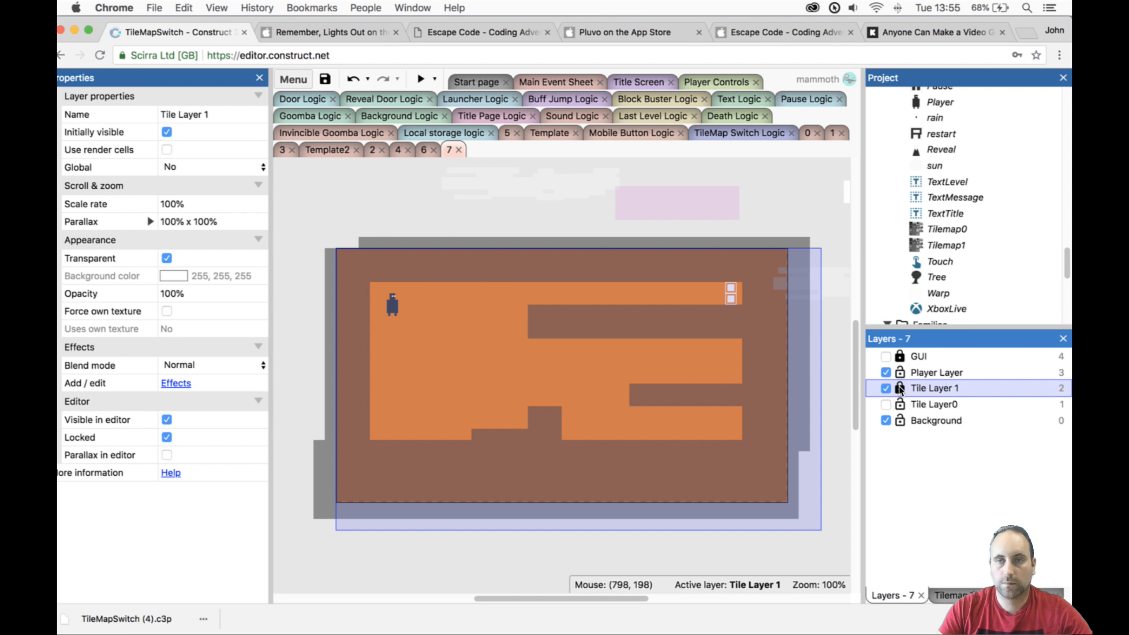
Select Tilemap1 in the layout for tile editing, undoing its accidental move.
{"action": "left_click", "coordinate": [683, 406]}
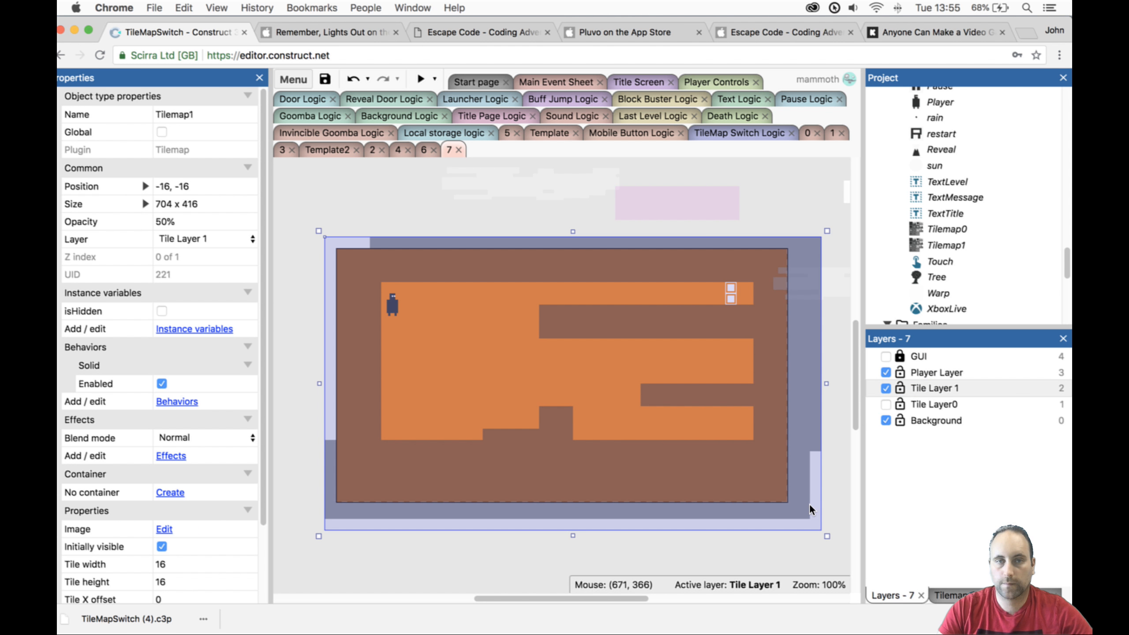
{"action": "key", "text": "Left"}
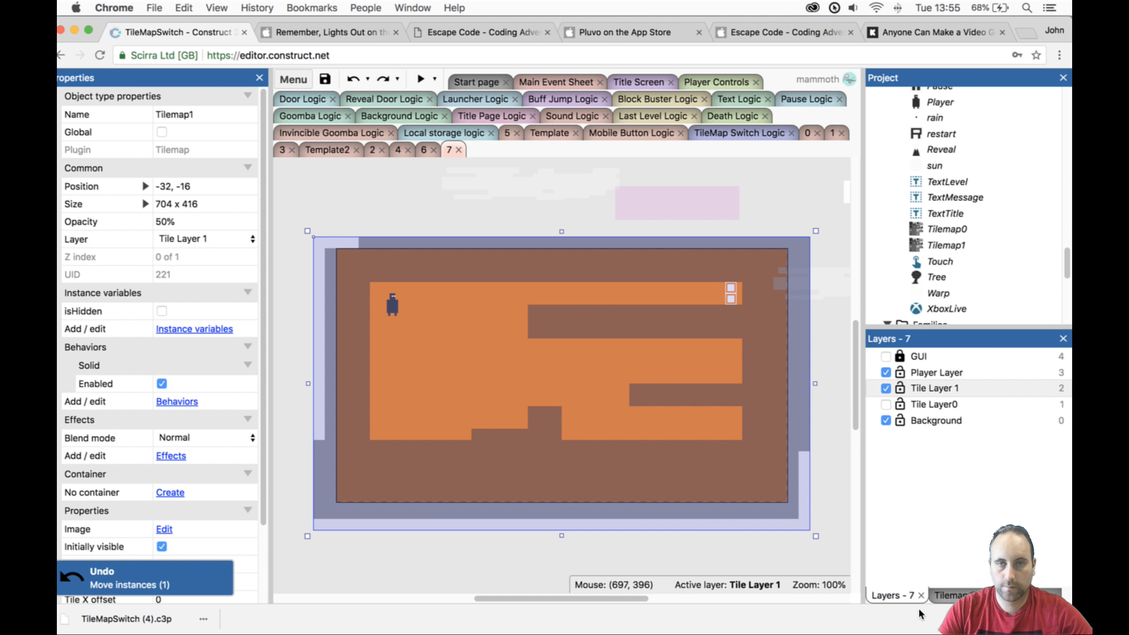
{"action": "left_click", "coordinate": [980, 593]}
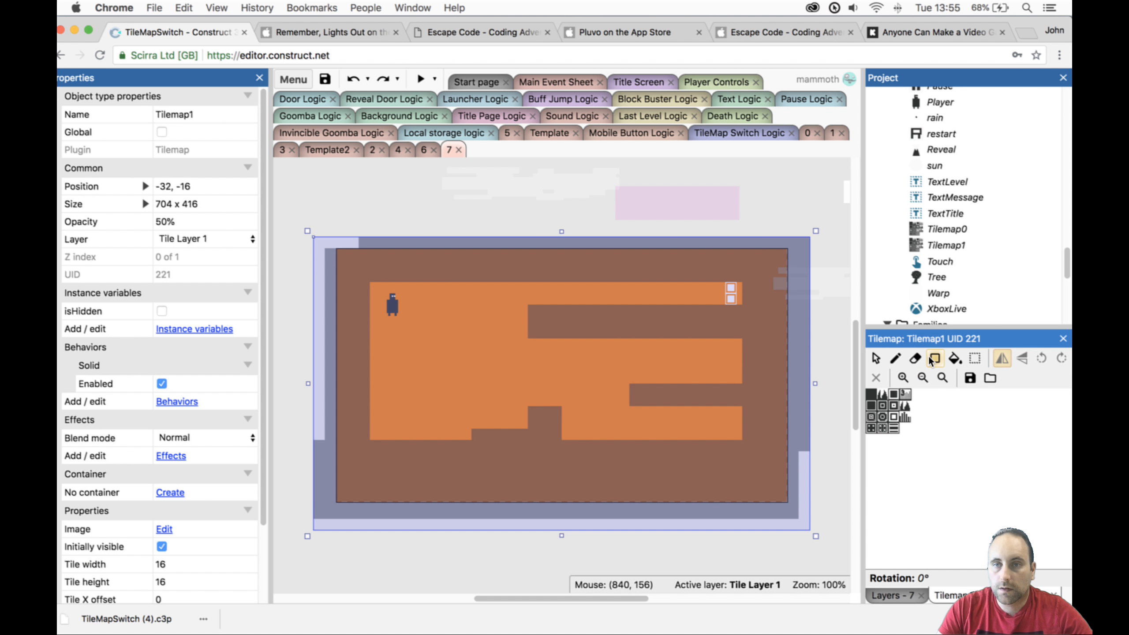
Erase the block three tiles wide and three tiles high beside the low floor step in Tilemap1.
{"action": "left_click", "coordinate": [915, 358]}
{"action": "mouse_move", "coordinate": [538, 411]}
{"action": "left_mouse_down"}
{"action": "mouse_move", "coordinate": [536, 427]}
{"action": "mouse_move", "coordinate": [548, 411]}
{"action": "left_mouse_up"}
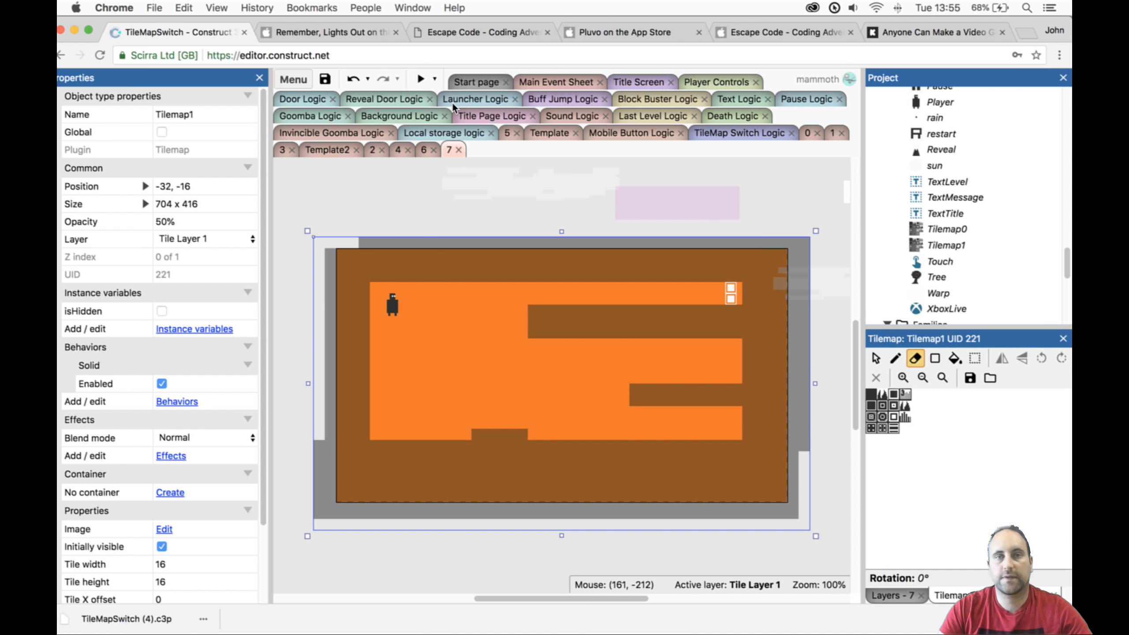
Preview level 7 and move the player past the spikes onto the low floor step, switching tilemaps on the way.
{"action": "left_click", "coordinate": [418, 78]}
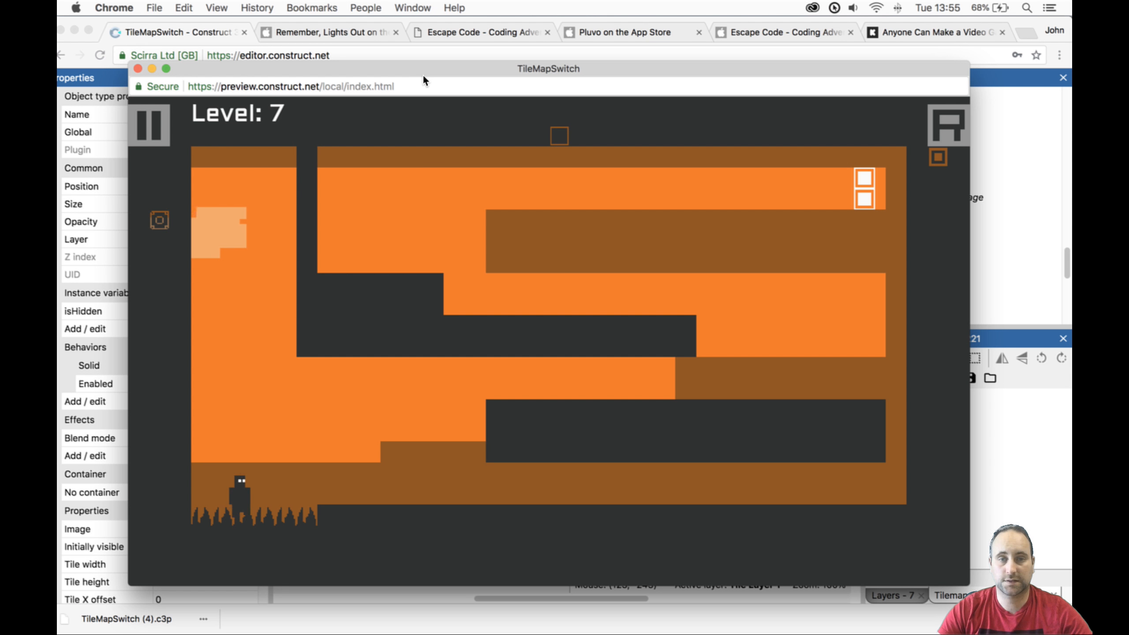
{"action": "key", "text": "Right"}
{"action": "key", "text": "space"}
{"action": "key", "text": "Left"}
{"action": "key", "text": "space"}
{"action": "key", "text": "space"}
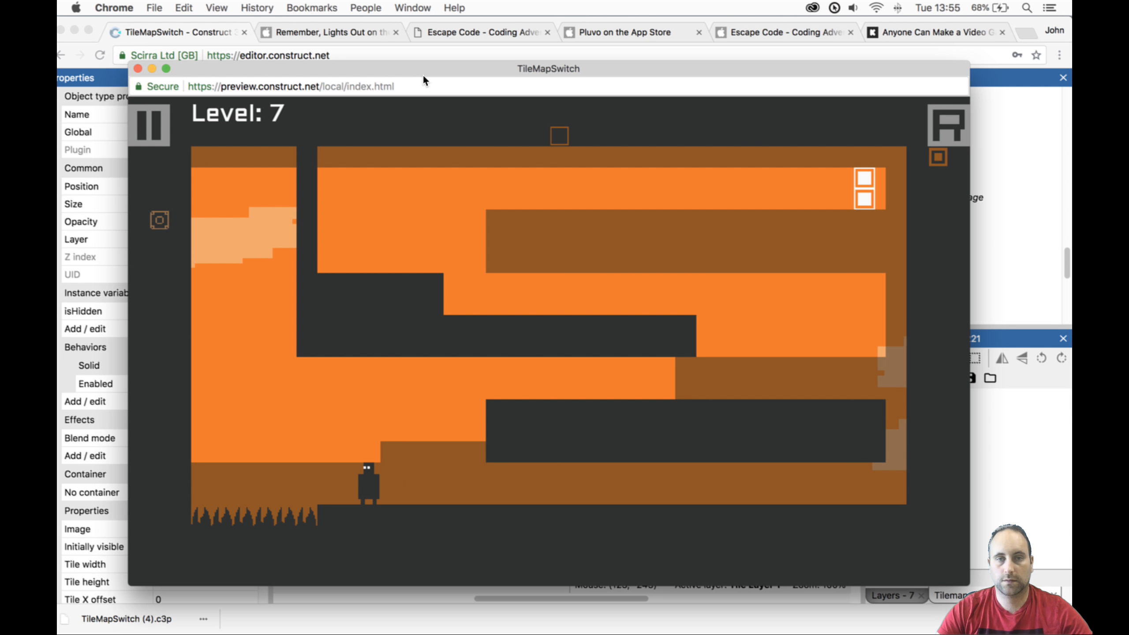
{"action": "key", "text": "Right"}
{"action": "key", "text": "space"}
{"action": "key", "text": "Right"}
{"action": "key", "text": "Up"}
{"action": "key", "text": "space"}
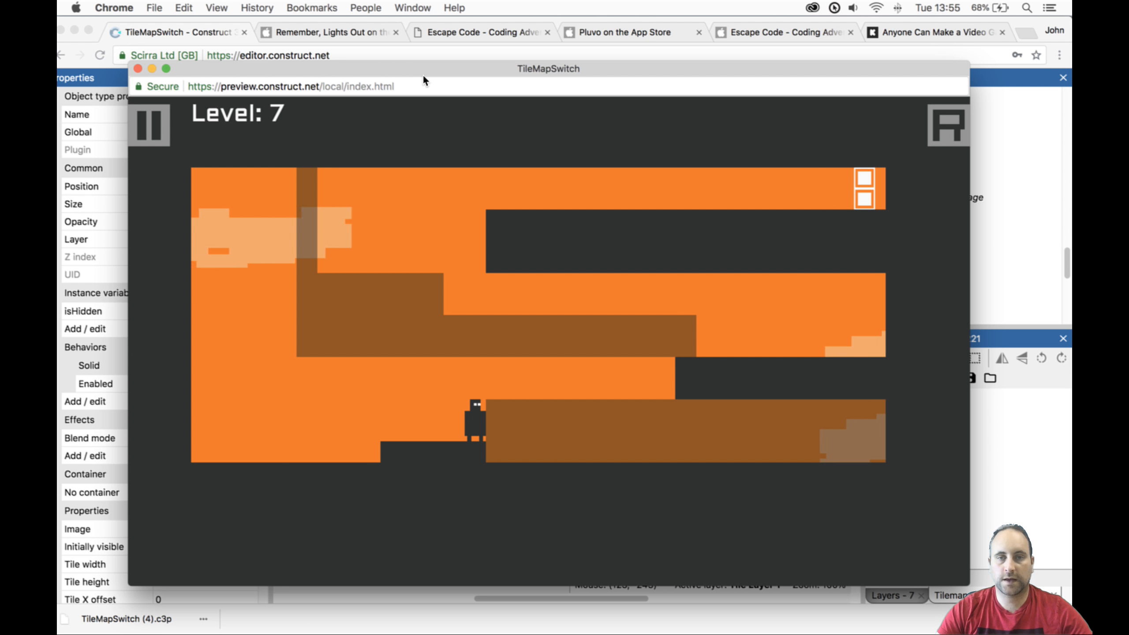
Playtest jumping from the low floor step towards the lower platform while switching tilemaps.
{"action": "key", "text": "Left"}
{"action": "key", "text": "Right"}
{"action": "key", "text": "Up"}
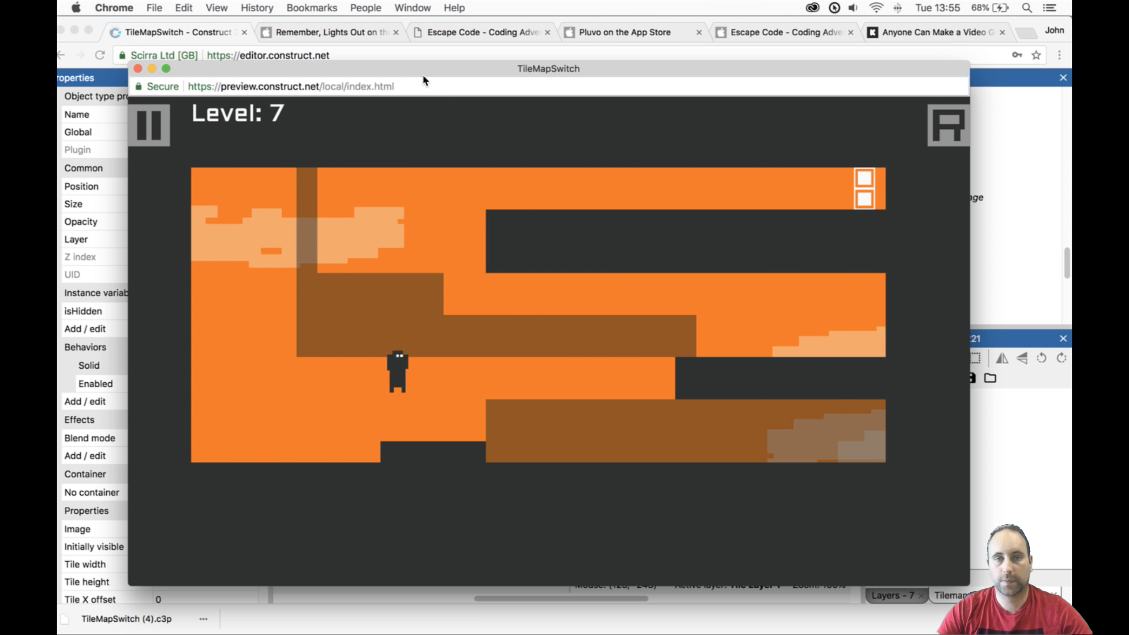
{"action": "key", "text": "space"}
{"action": "key", "text": "Right"}
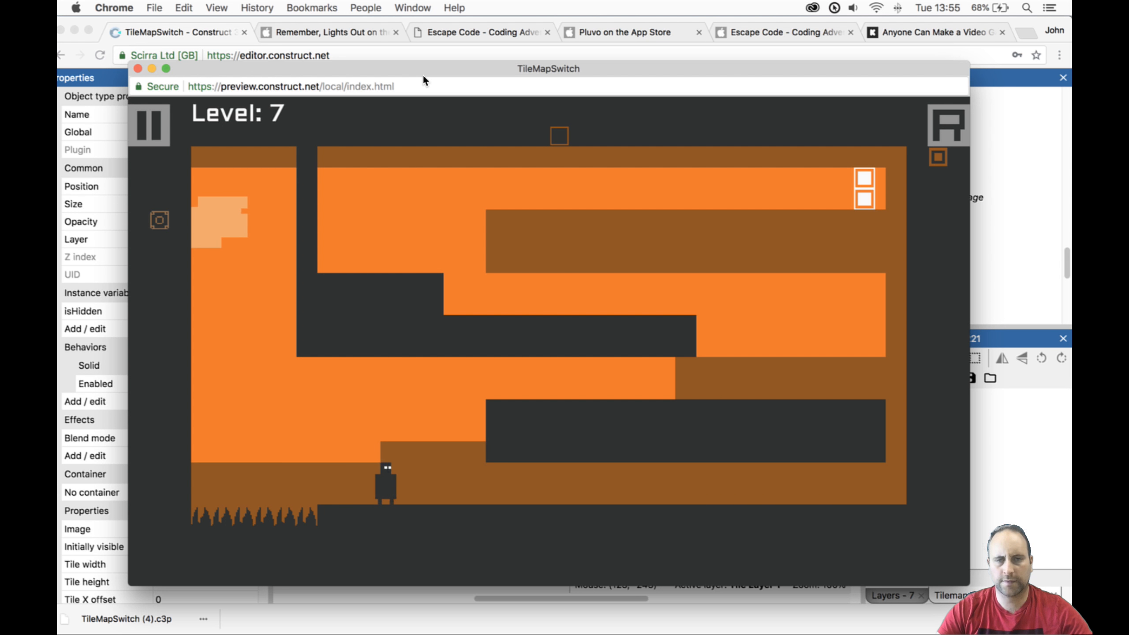
{"action": "key", "text": "Left"}
{"action": "key", "text": "space"}
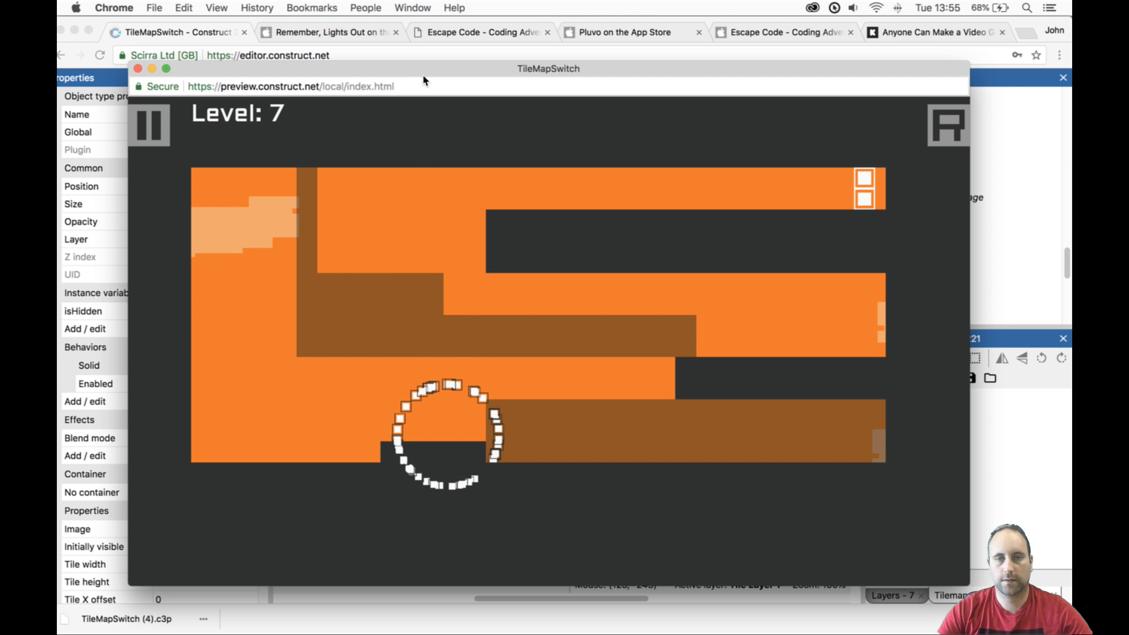
{"action": "key", "text": "Right"}
{"action": "key", "text": "Up"}
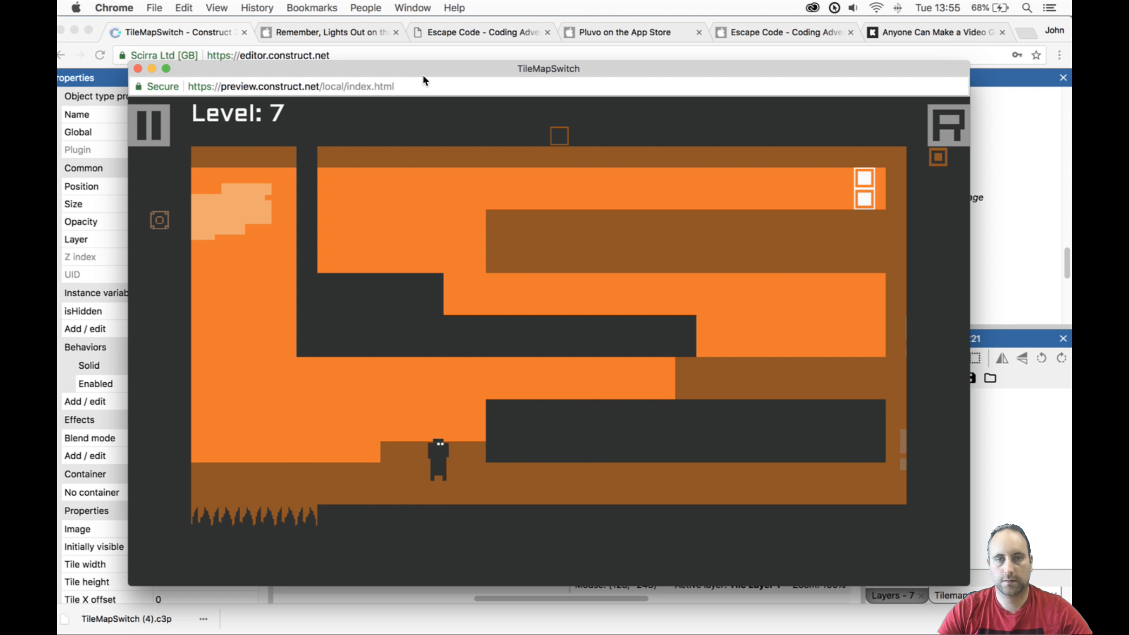
Replay the approach from the floor beneath the middle ledge to the lower platform, and close the preview.
{"action": "key", "text": "space"}
{"action": "key", "text": "Left"}
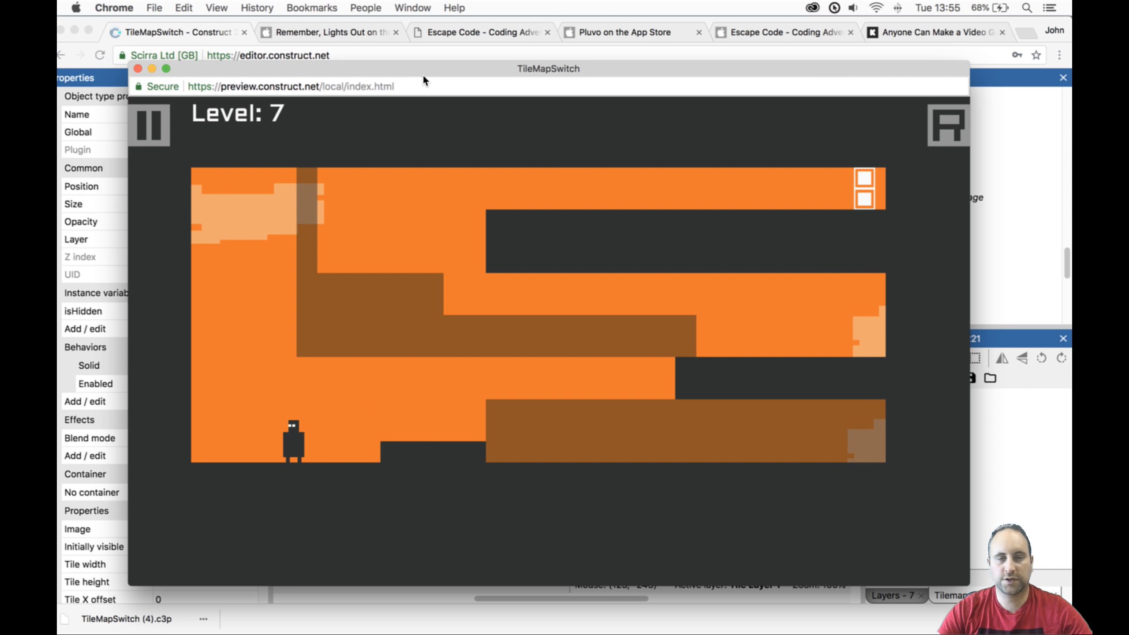
{"action": "key", "text": "space"}
{"action": "key", "text": "Right"}
{"action": "key", "text": "Up"}
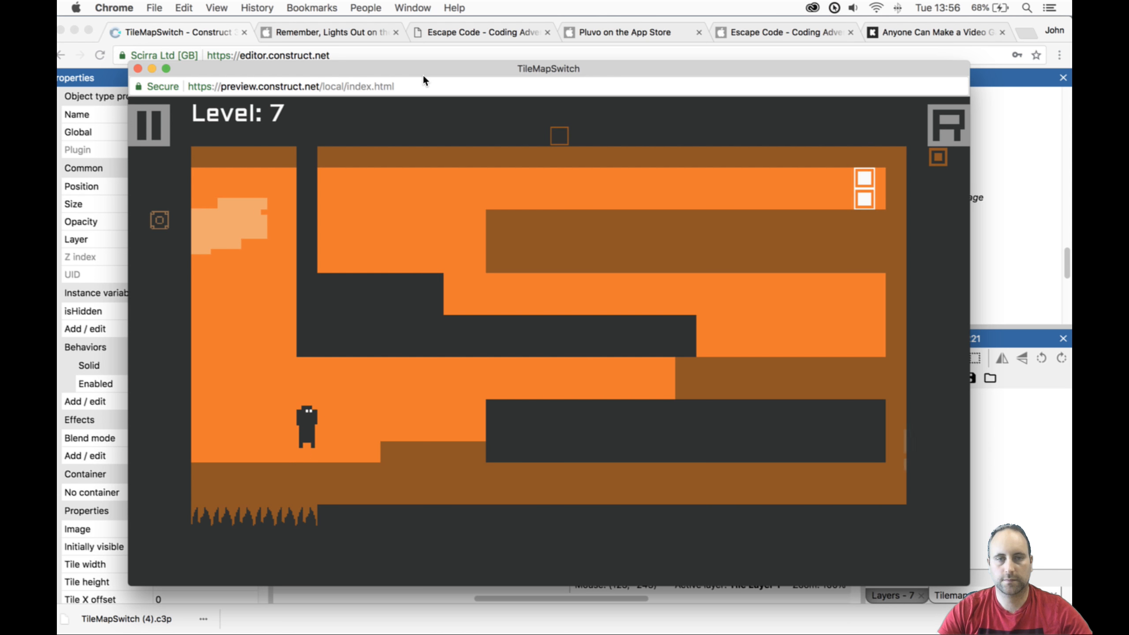
{"action": "key", "text": "Up"}
{"action": "key", "text": "space"}
{"action": "key", "text": "Right"}
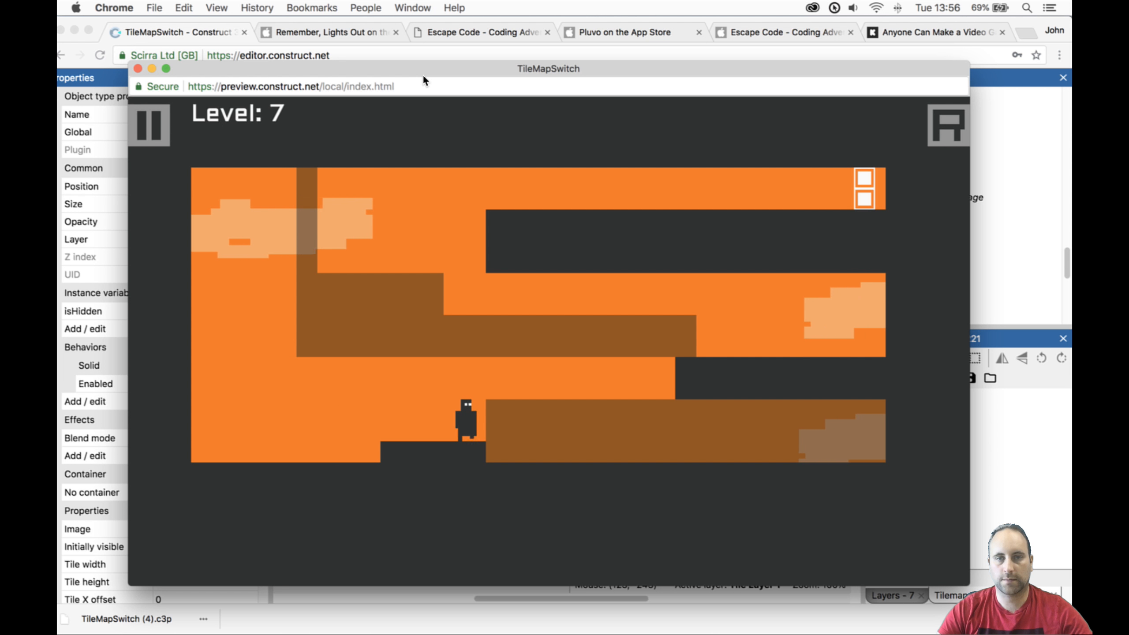
{"action": "key", "text": "Up"}
{"action": "key", "text": "Right"}
{"action": "key", "text": "space"}
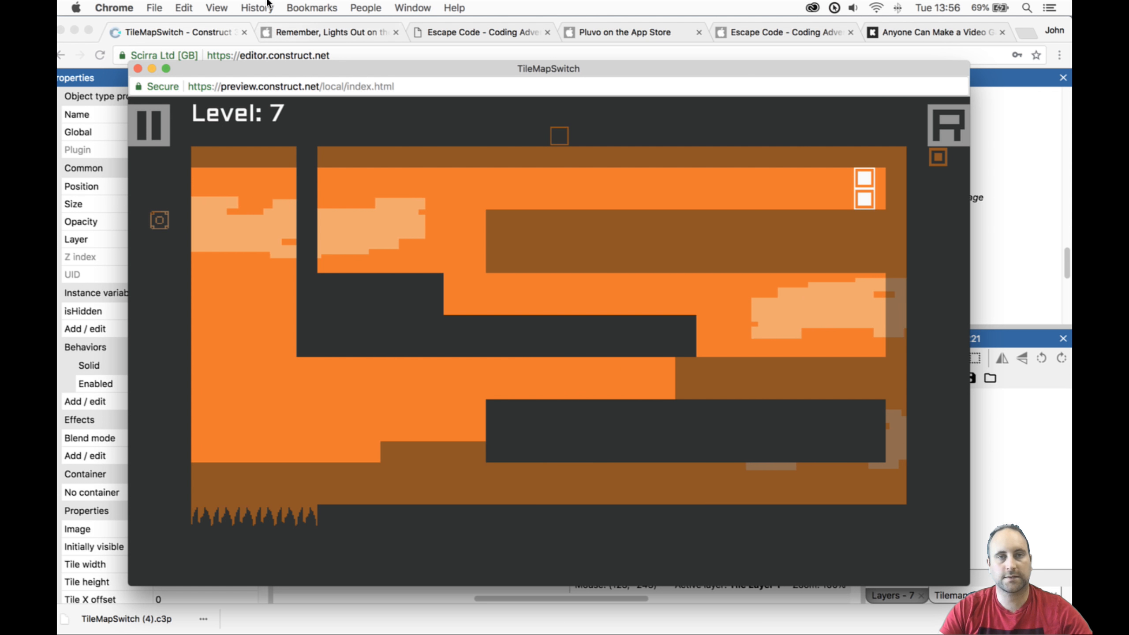
{"action": "left_click", "coordinate": [137, 68]}
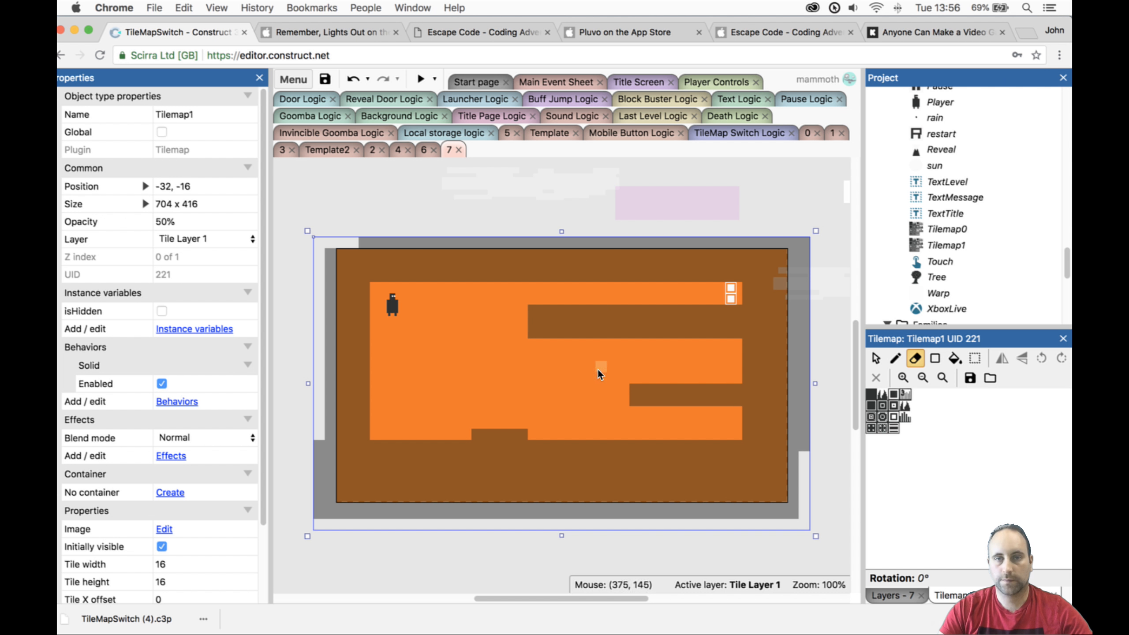
Lock and hide Tile Layer 1, show Tile Layer0, and select Tilemap0 in the layout.
{"action": "left_click", "coordinate": [905, 596]}
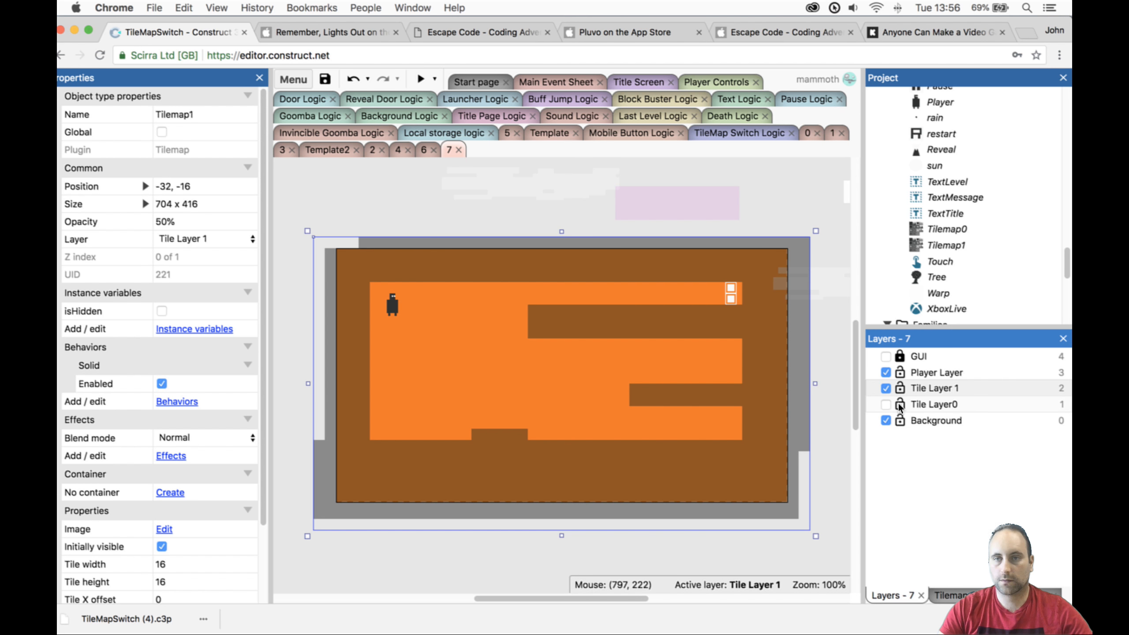
{"action": "left_click", "coordinate": [898, 389]}
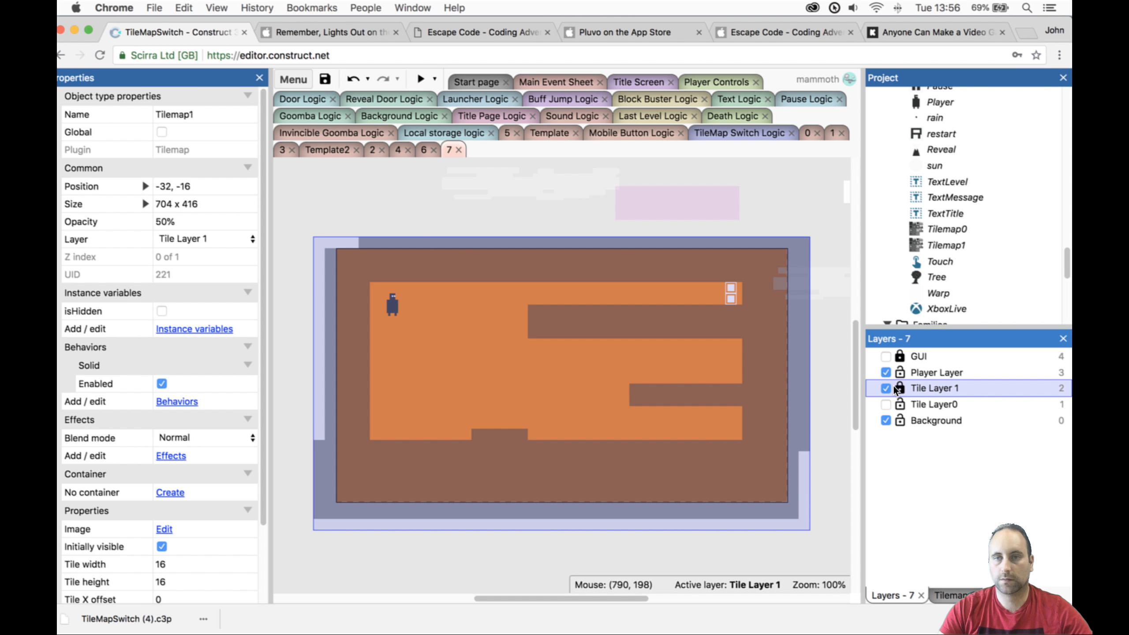
{"action": "left_click", "coordinate": [885, 388]}
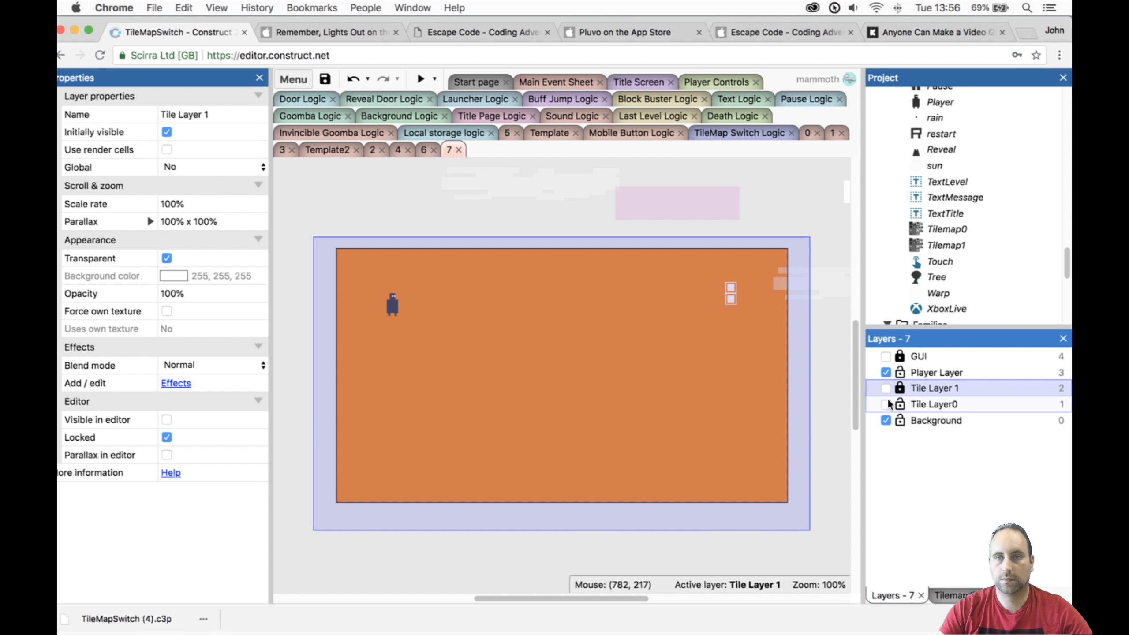
{"action": "left_click", "coordinate": [886, 403]}
{"action": "left_click", "coordinate": [718, 417]}
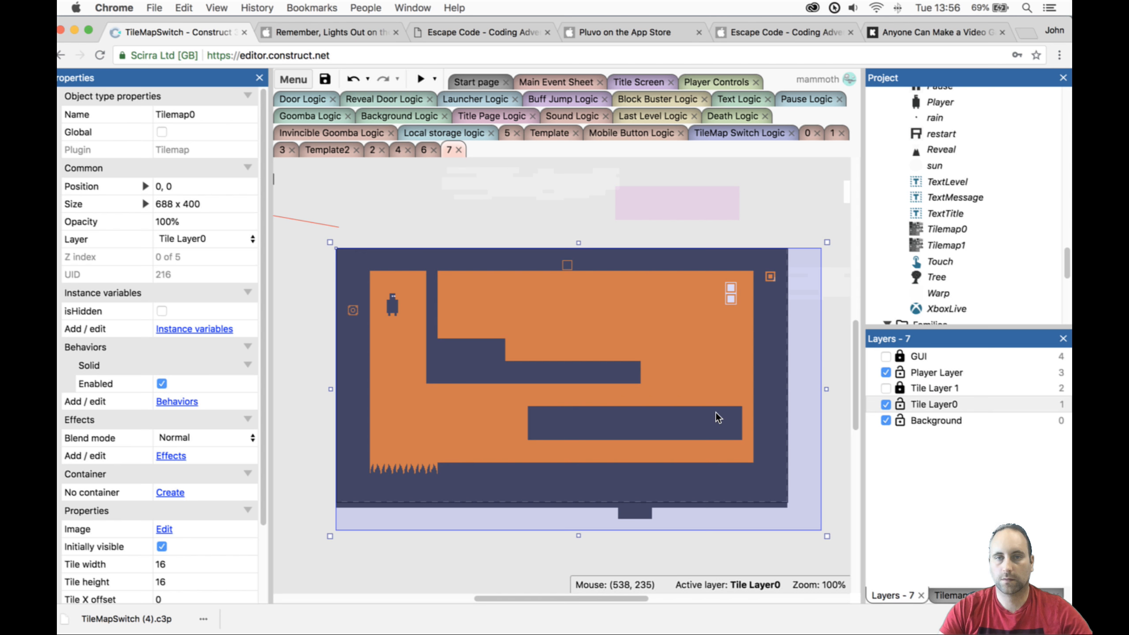
Erase the bottom row of tiles along the full length of Tilemap0's middle ledge.
{"action": "left_click", "coordinate": [933, 594]}
{"action": "left_click", "coordinate": [915, 359]}
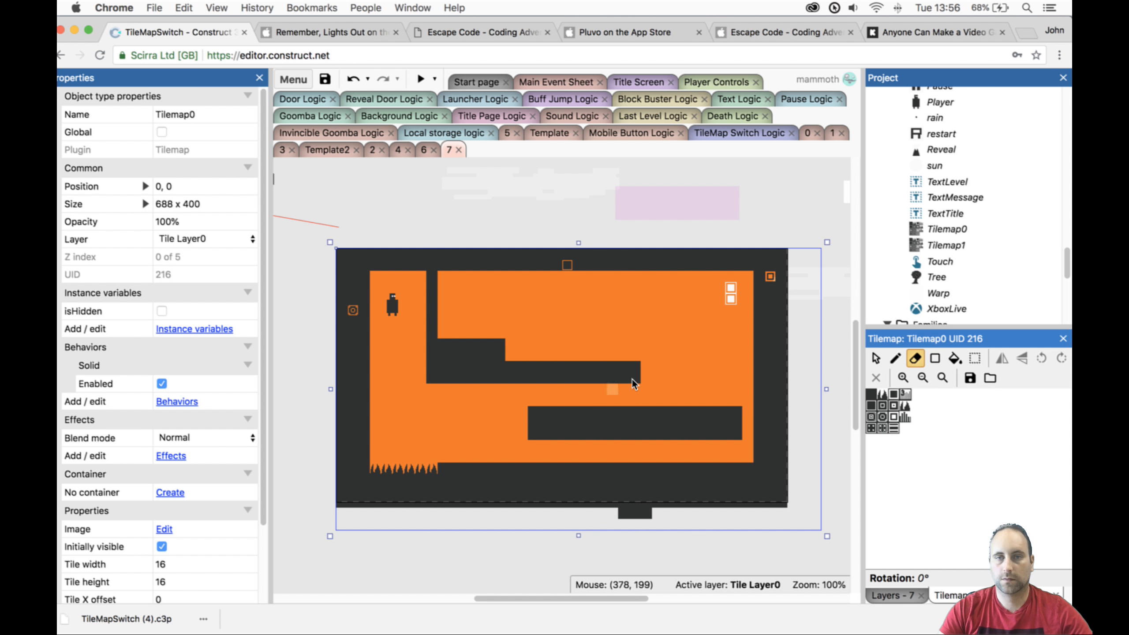
{"action": "left_click_drag", "start_coordinate": [642, 381], "coordinate": [429, 375]}
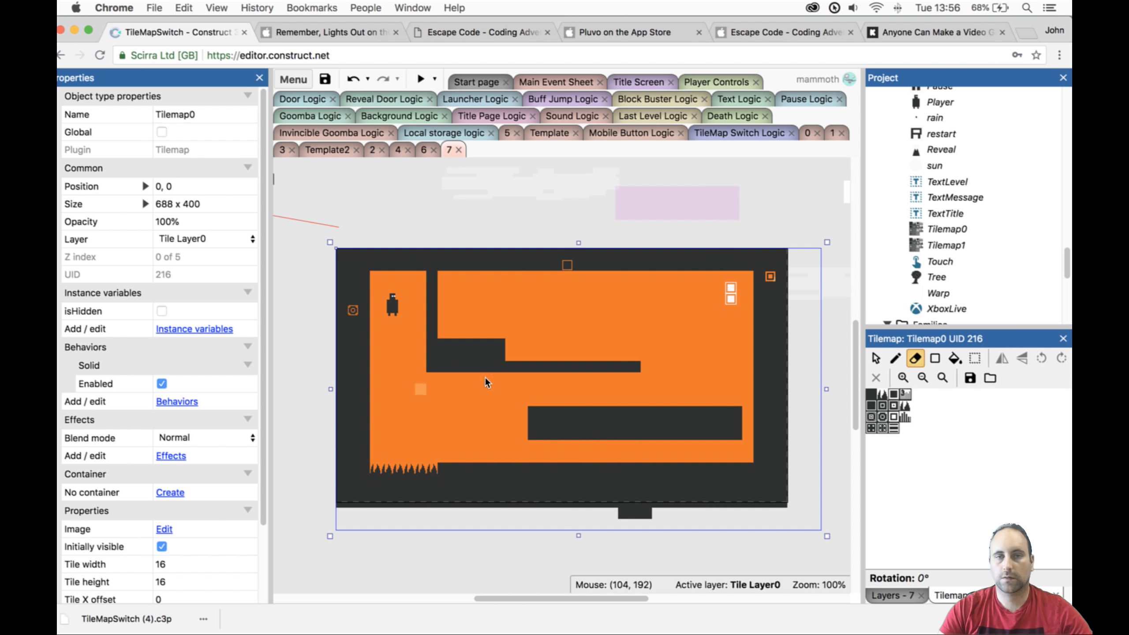
Preview level 7 and bring the player over the low floor step onto the lower platform, switching tilemaps.
{"action": "key", "text": "F5"}
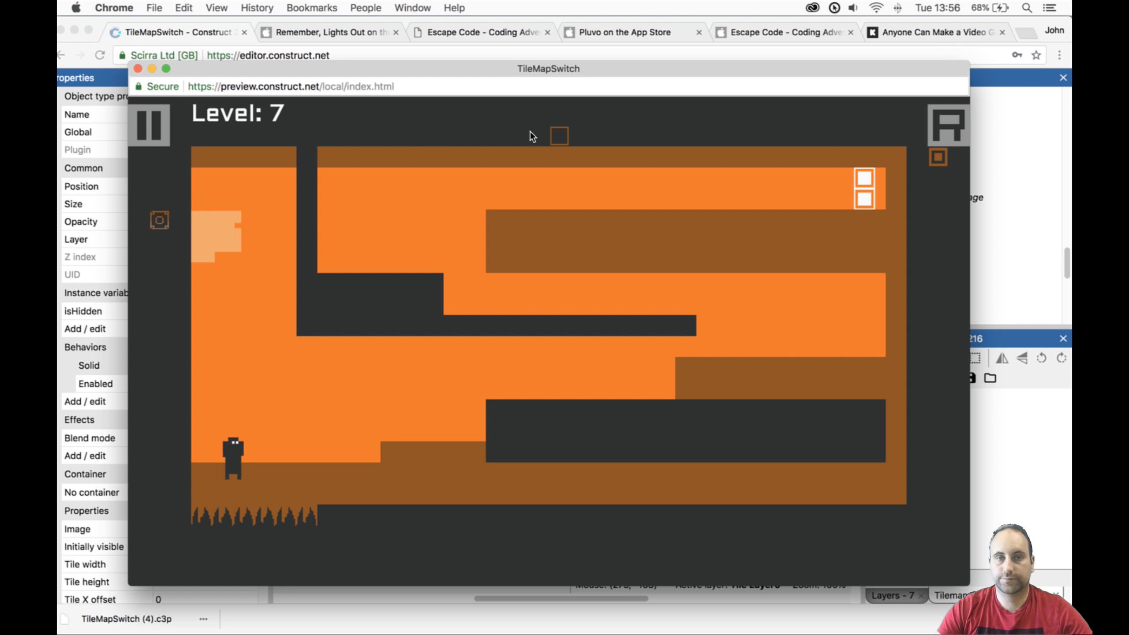
{"action": "key", "text": "Right"}
{"action": "key", "text": "Up"}
{"action": "key", "text": "Up"}
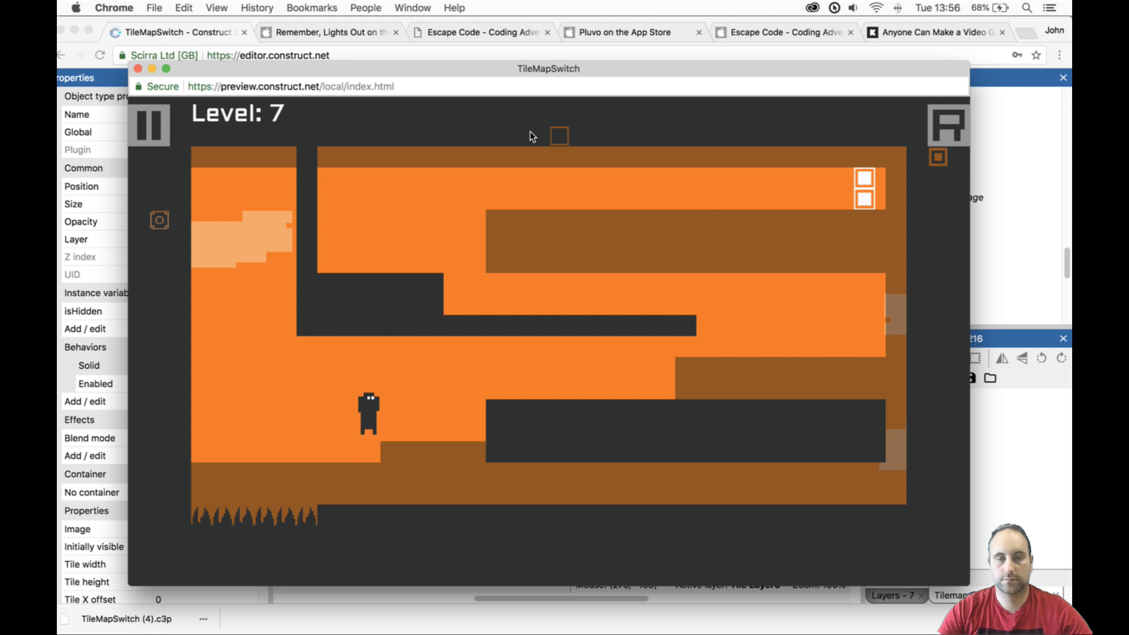
{"action": "key", "text": "space"}
{"action": "key", "text": "Up"}
{"action": "key", "text": "Right"}
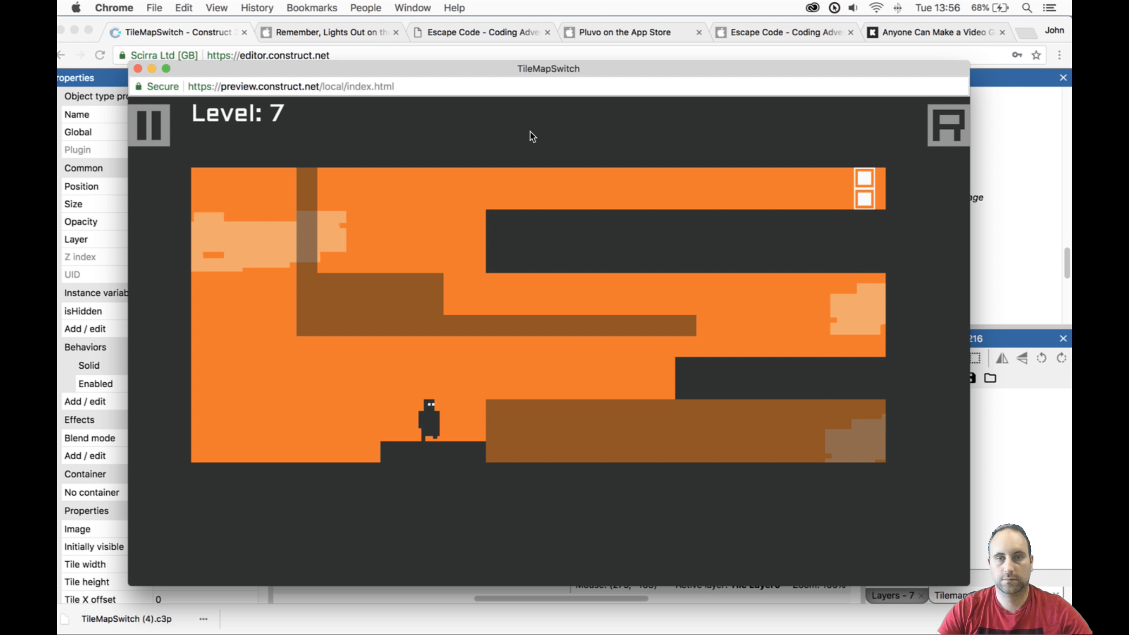
{"action": "key", "text": "space"}
{"action": "key", "text": "Up"}
{"action": "key", "text": "Right"}
{"action": "key", "text": "Right"}
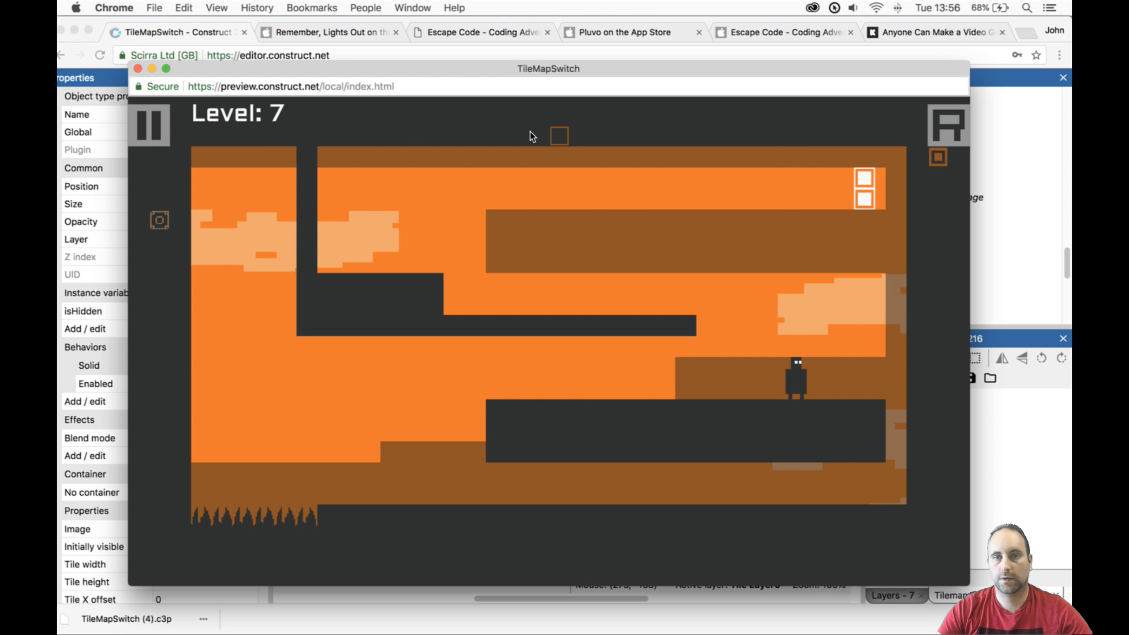
Playtest the climb from the lower platform to the end of the thinned middle ledge, and close the preview.
{"action": "key", "text": "Up"}
{"action": "key", "text": "space"}
{"action": "key", "text": "Left"}
{"action": "key", "text": "Up"}
{"action": "key", "text": "space"}
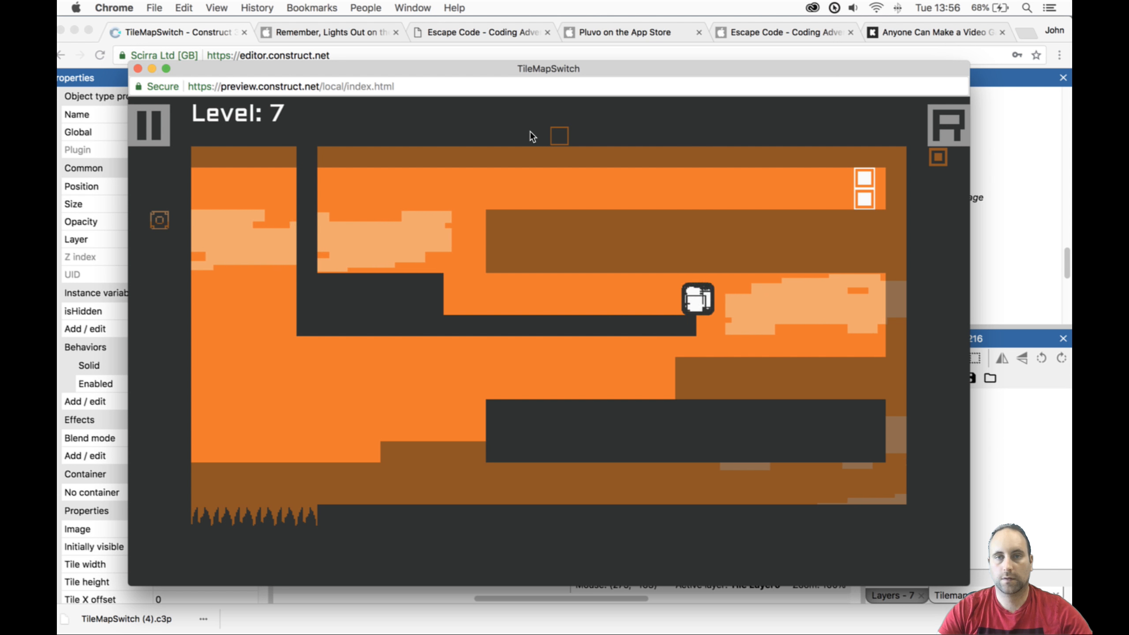
{"action": "left_click", "coordinate": [139, 67]}
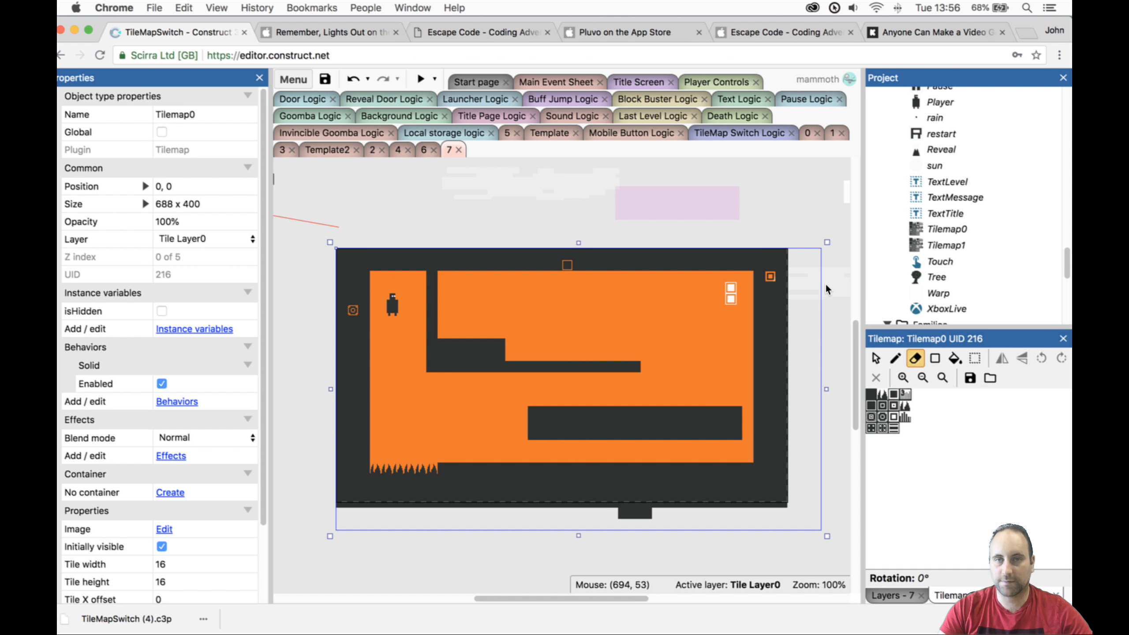
Hide Tile Layer0, show and unlock Tile Layer 1, and select Tilemap1 in the layout.
{"action": "left_click", "coordinate": [888, 593]}
{"action": "left_click", "coordinate": [886, 389]}
{"action": "left_click", "coordinate": [885, 403]}
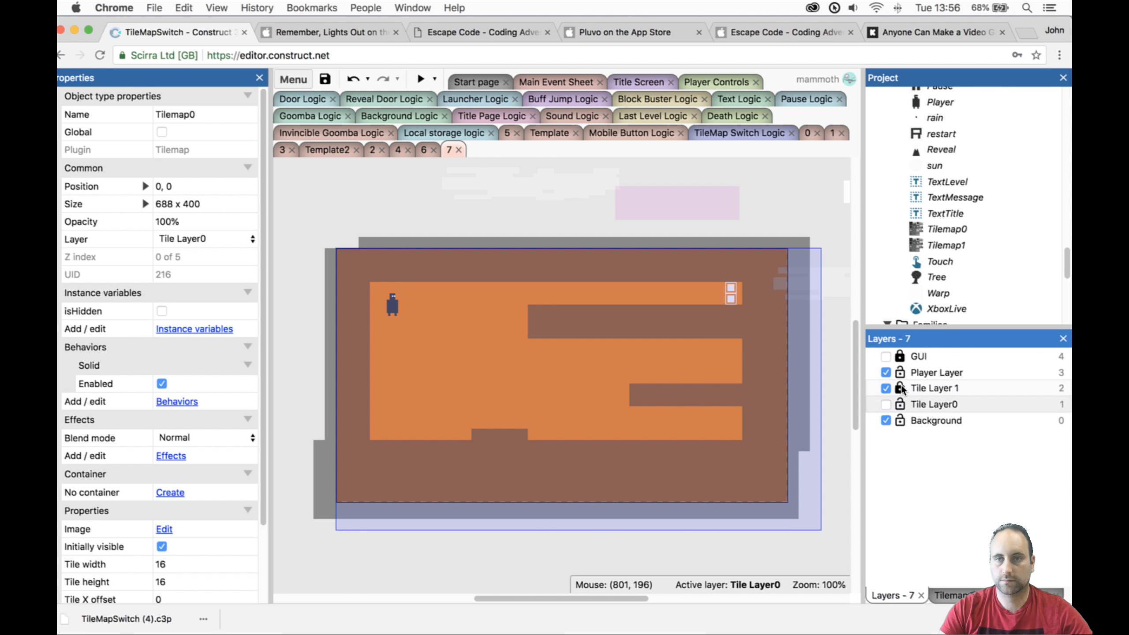
{"action": "left_click", "coordinate": [901, 387]}
{"action": "left_click", "coordinate": [900, 403]}
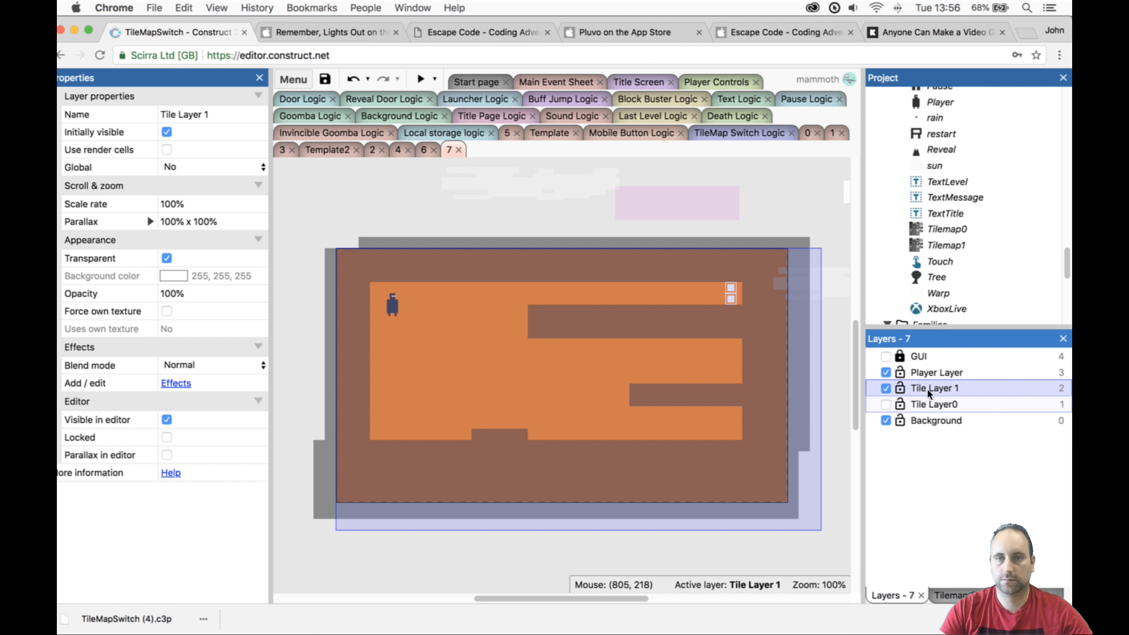
{"action": "left_click", "coordinate": [760, 359]}
Erase the bottom row of tiles from Tilemap1's upper ledge below the door.
{"action": "left_click", "coordinate": [956, 595]}
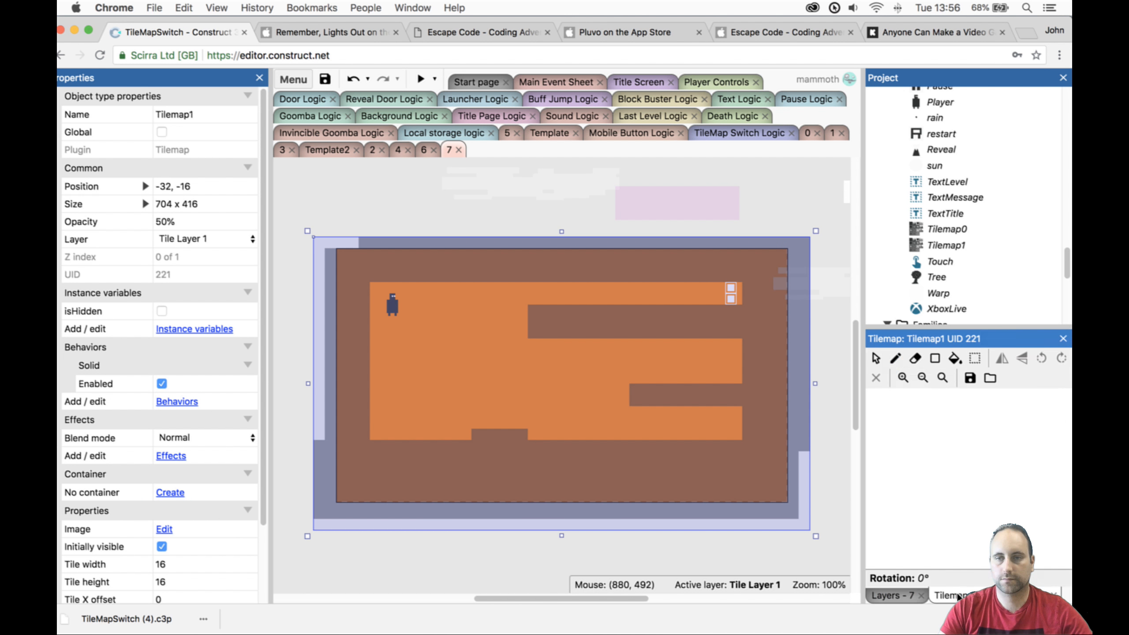
{"action": "left_click", "coordinate": [910, 358]}
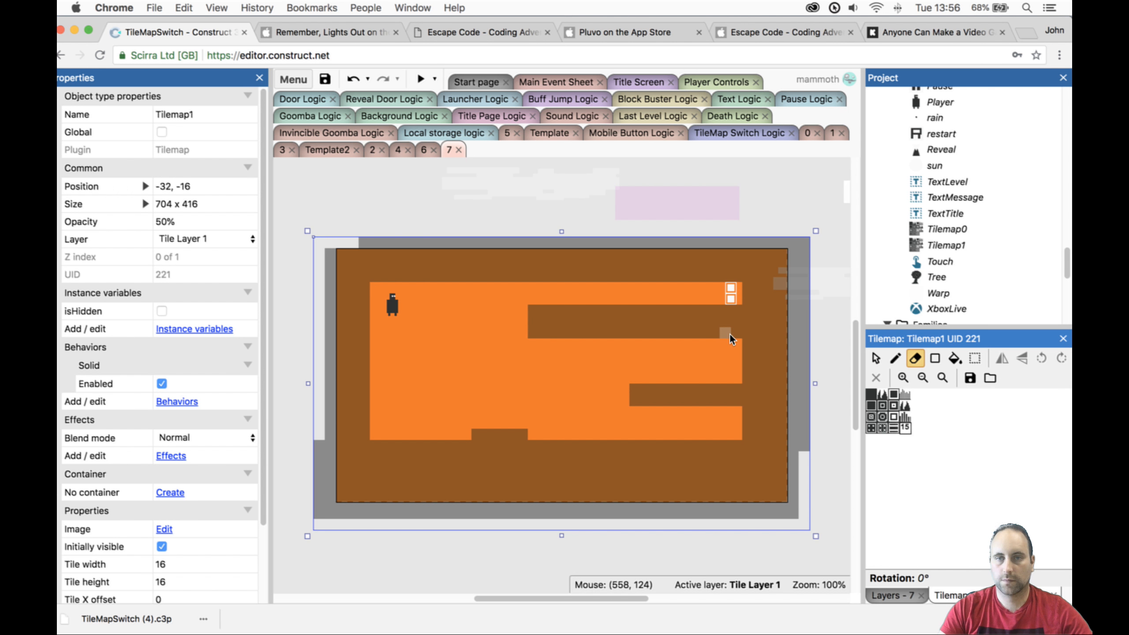
{"action": "left_click_drag", "start_coordinate": [733, 332], "coordinate": [531, 332]}
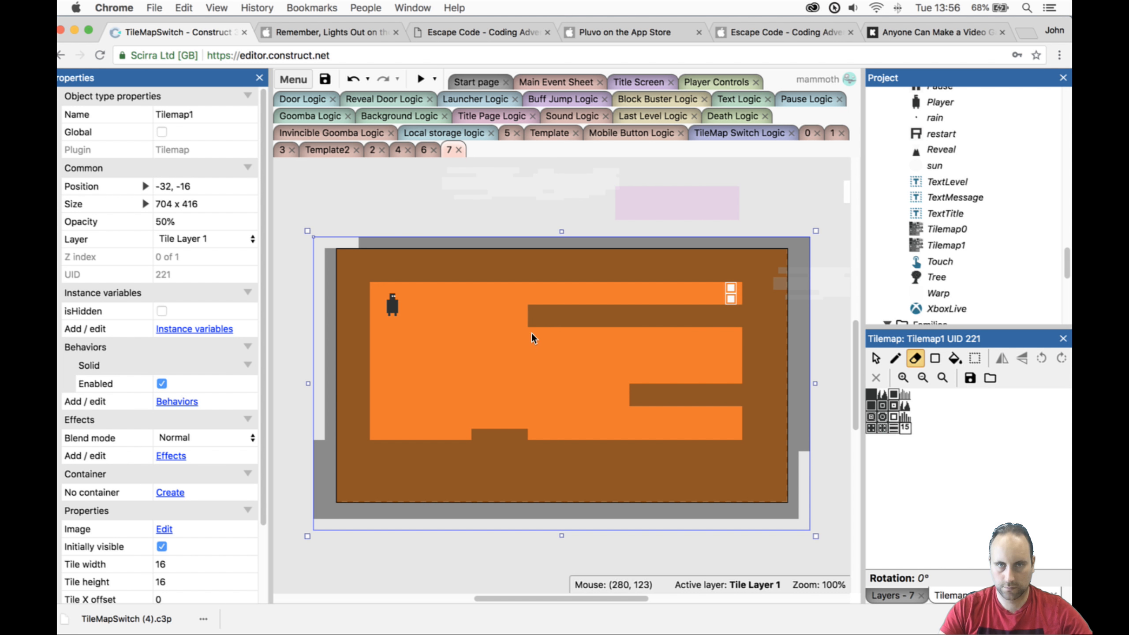
Preview level 7 again and take the player across the low floor step onto the lower platform.
{"action": "left_click", "coordinate": [423, 79]}
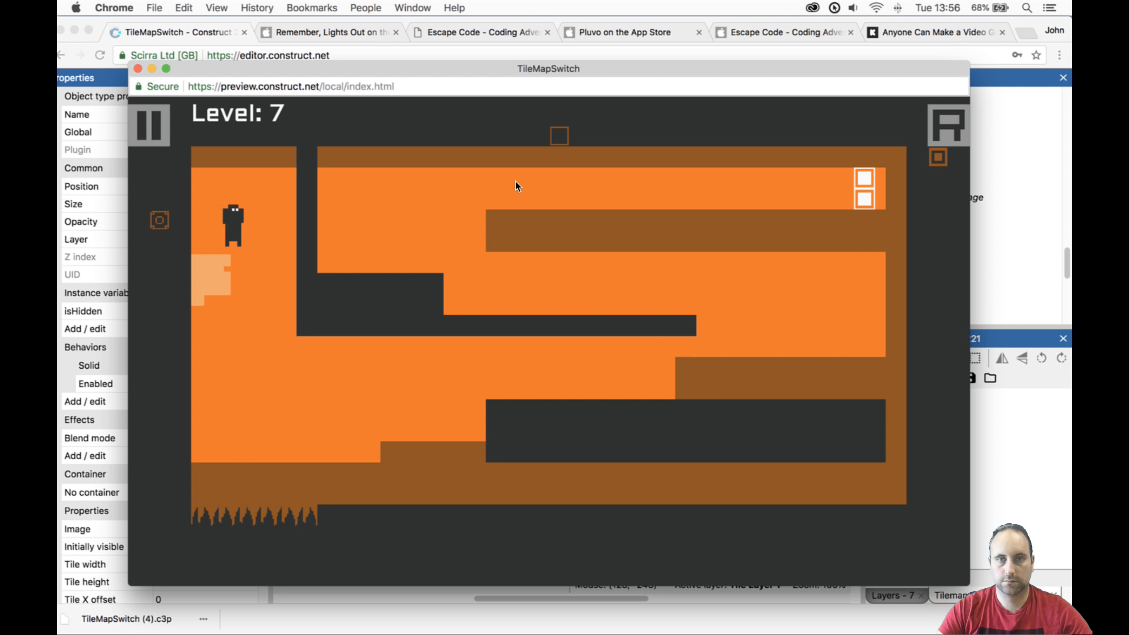
{"action": "key", "text": "space"}
{"action": "key", "text": "Left"}
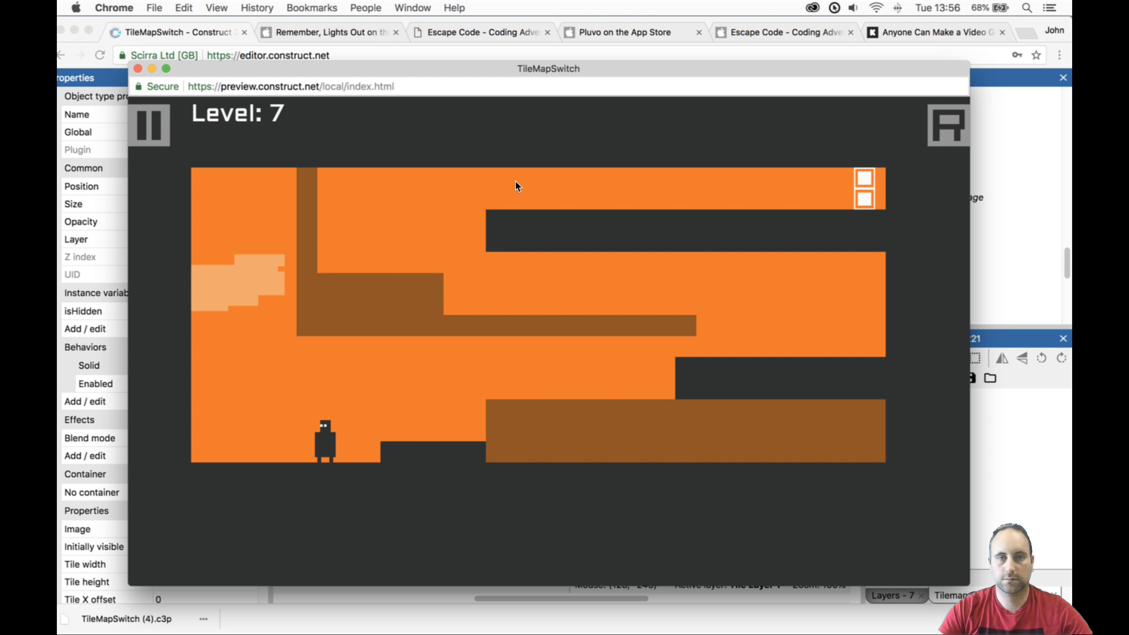
{"action": "key", "text": "Right"}
{"action": "key", "text": "Up"}
{"action": "key", "text": "Up"}
{"action": "key", "text": "space"}
{"action": "key", "text": "Right"}
{"action": "key", "text": "Up"}
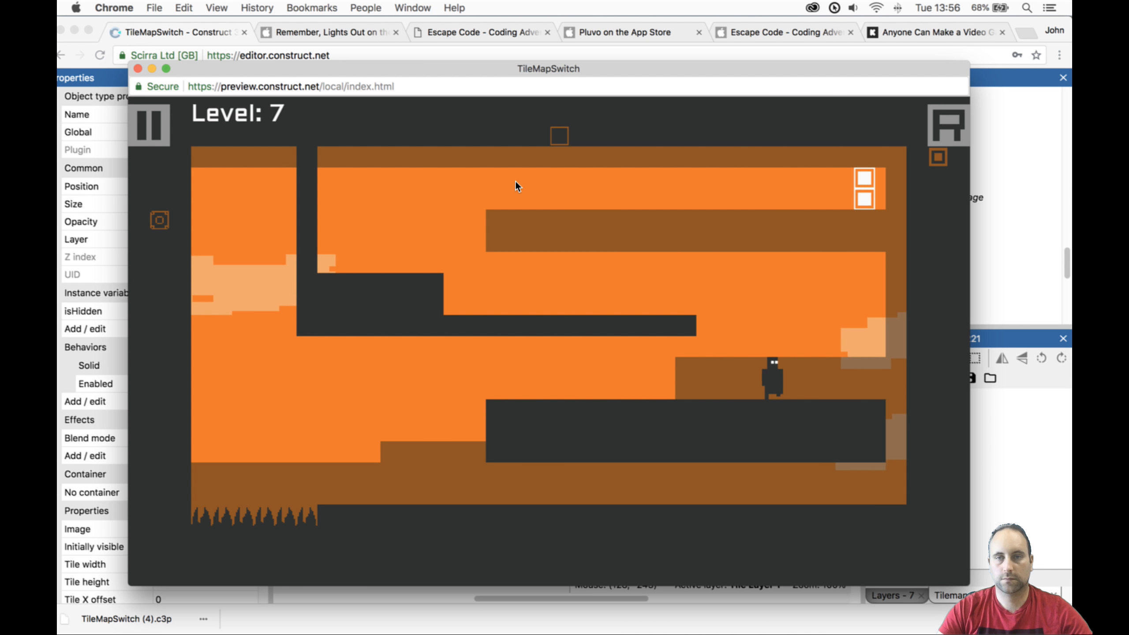
Playtest the climb from the lower platform via the middle ledge onto the upper ledge towards the door, and close the preview.
{"action": "key", "text": "Up"}
{"action": "key", "text": "space"}
{"action": "key", "text": "Left"}
{"action": "key", "text": "Right"}
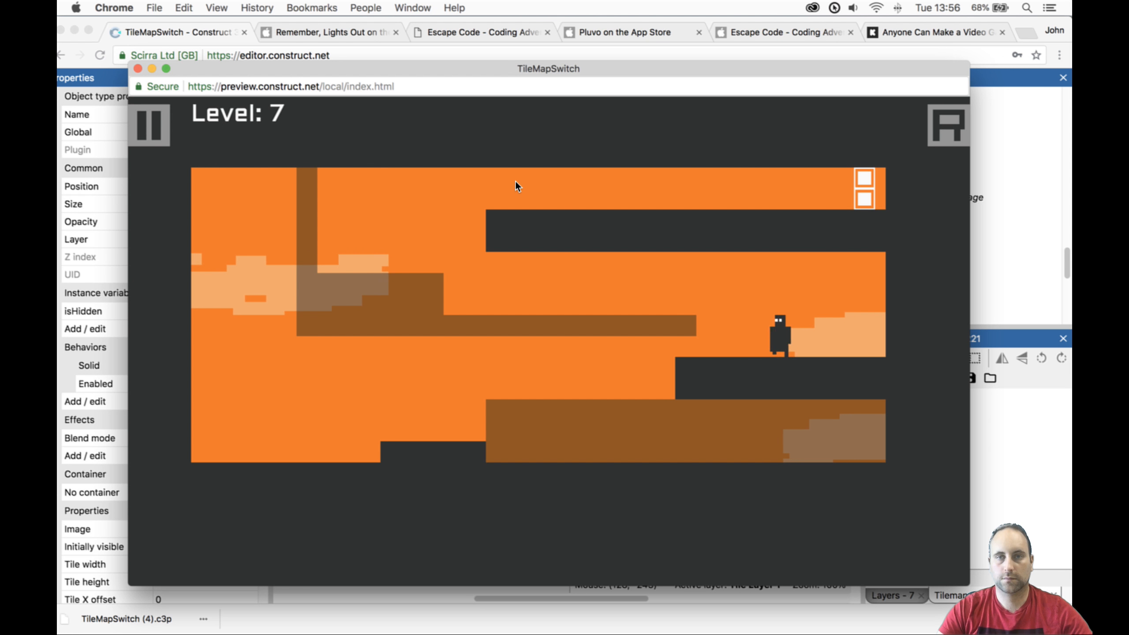
{"action": "key", "text": "Left"}
{"action": "key", "text": "Up"}
{"action": "key", "text": "space"}
{"action": "key", "text": "Up"}
{"action": "key", "text": "Right"}
{"action": "key", "text": "Up"}
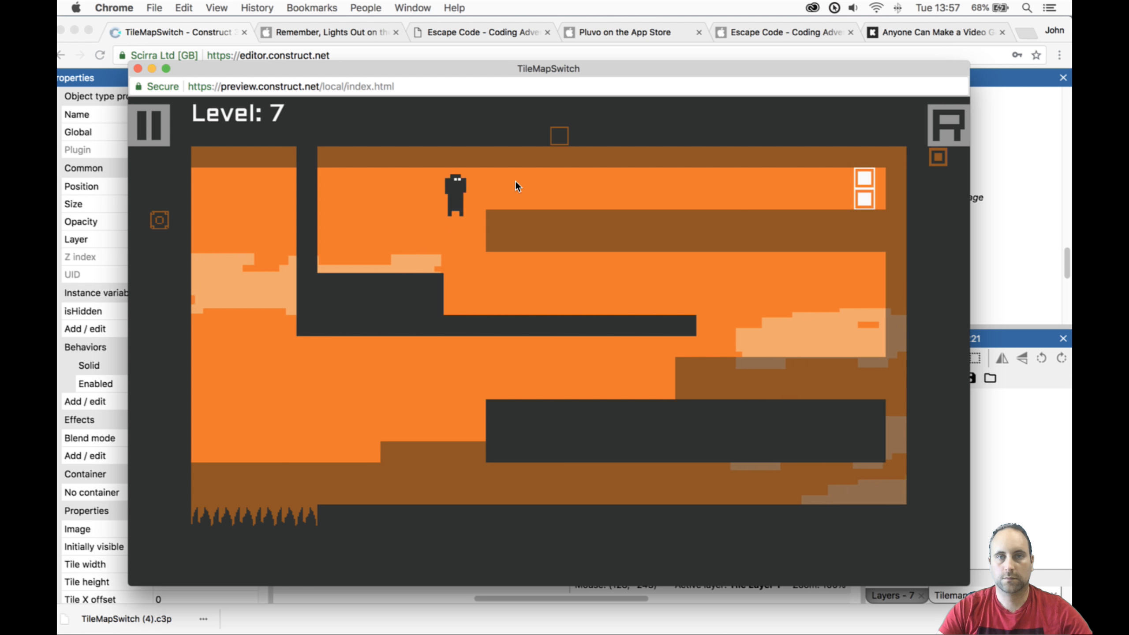
{"action": "key", "text": "space"}
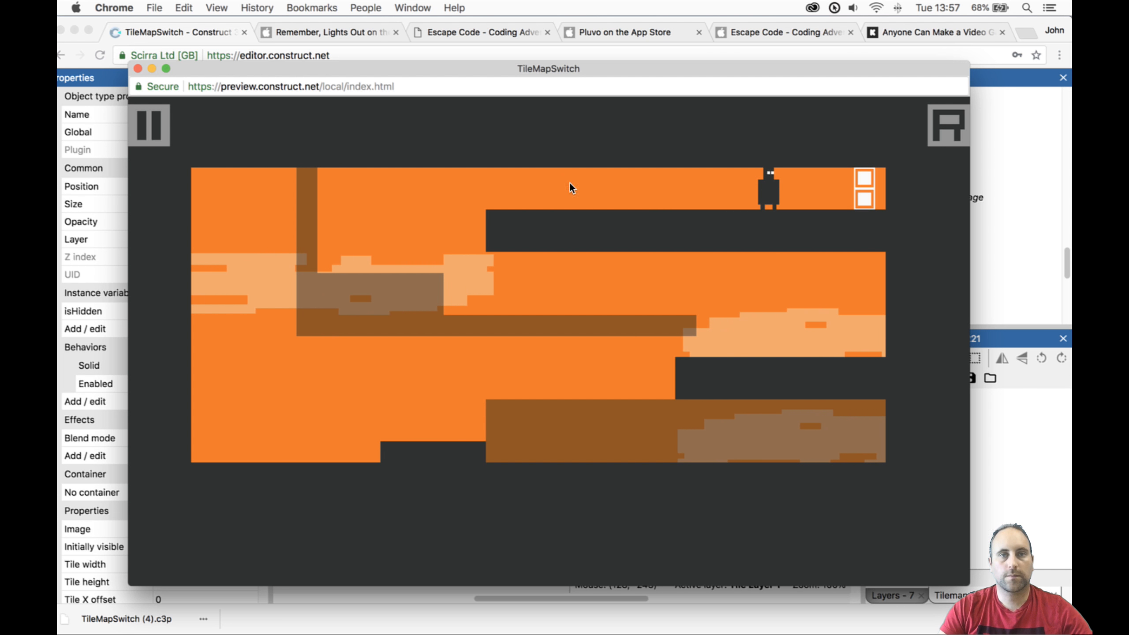
{"action": "left_click", "coordinate": [138, 68]}
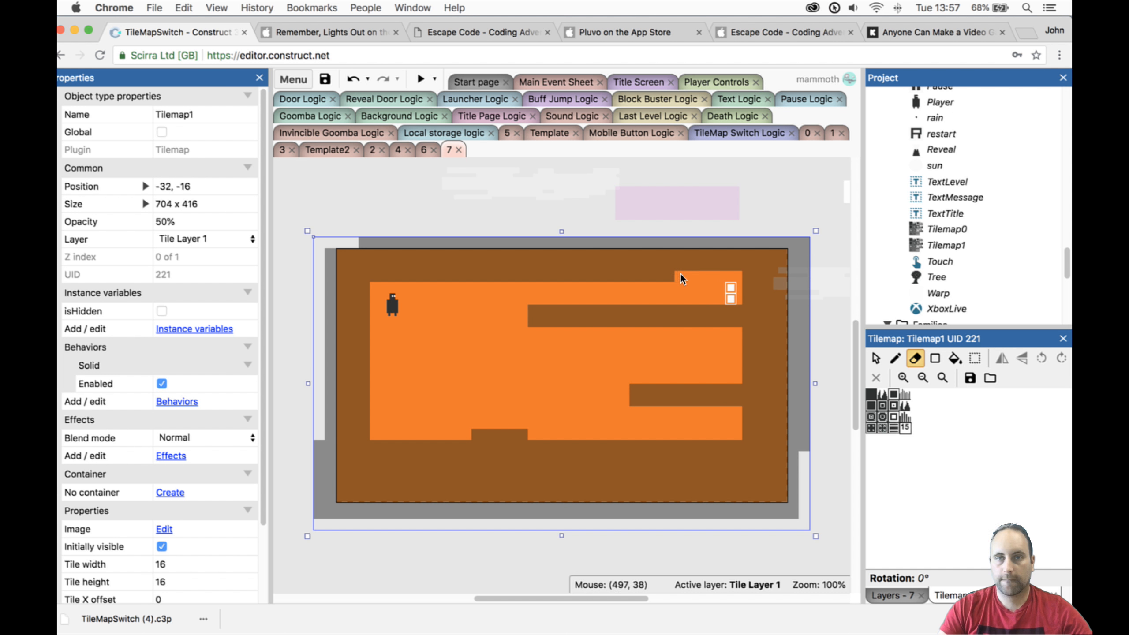
Erase the remaining row of Tilemap1 tiles along the ceiling above the upper ledge, and preview level 7 again.
{"action": "left_click_drag", "start_coordinate": [577, 273], "coordinate": [419, 281]}
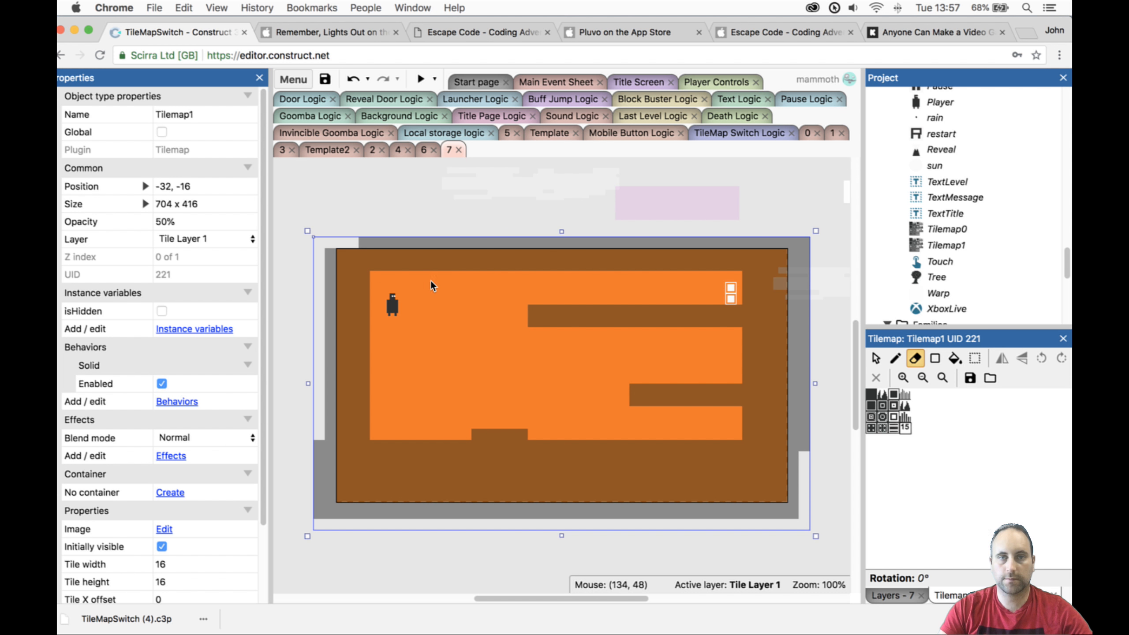
{"action": "left_click", "coordinate": [411, 77]}
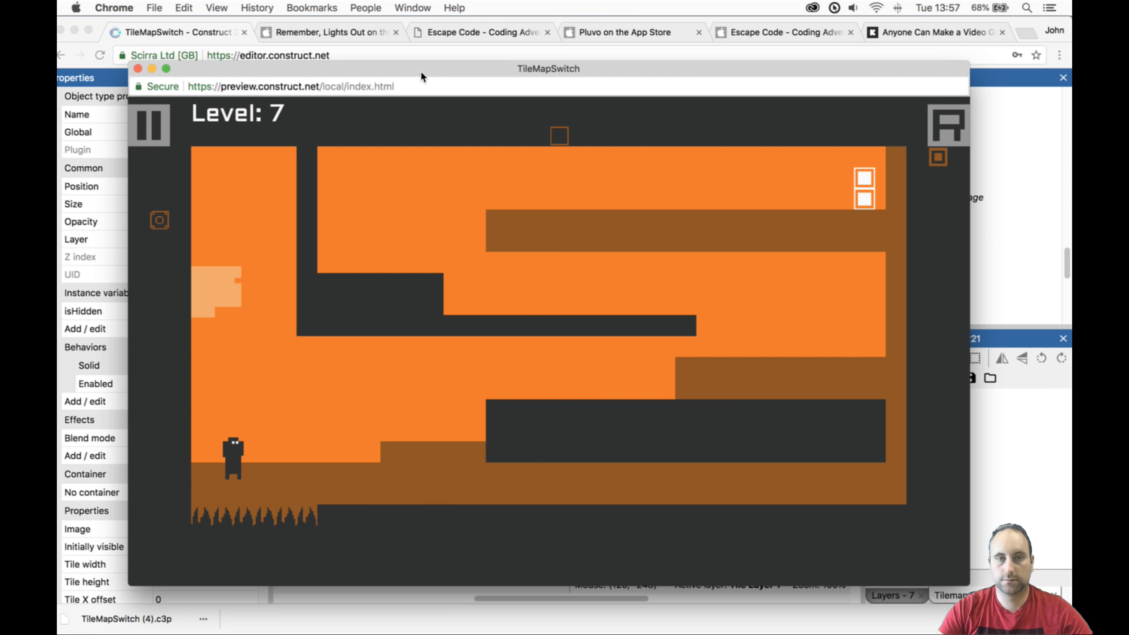
Playtest the lower route, taking the player over the low floor step and onto the lower platform while switching tilemaps.
{"action": "key", "text": "Right"}
{"action": "key", "text": "Up"}
{"action": "key", "text": "Left"}
{"action": "key", "text": "Up"}
{"action": "key", "text": "space"}
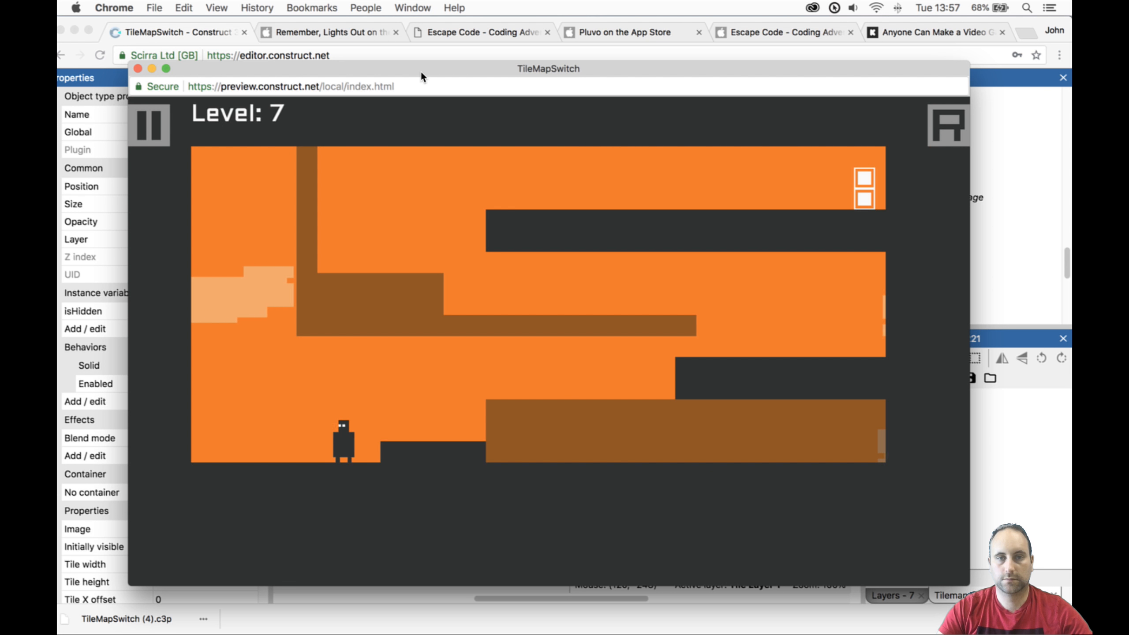
{"action": "key", "text": "Right"}
{"action": "key", "text": "Up"}
{"action": "key", "text": "Up"}
{"action": "key", "text": "space"}
{"action": "key", "text": "Right"}
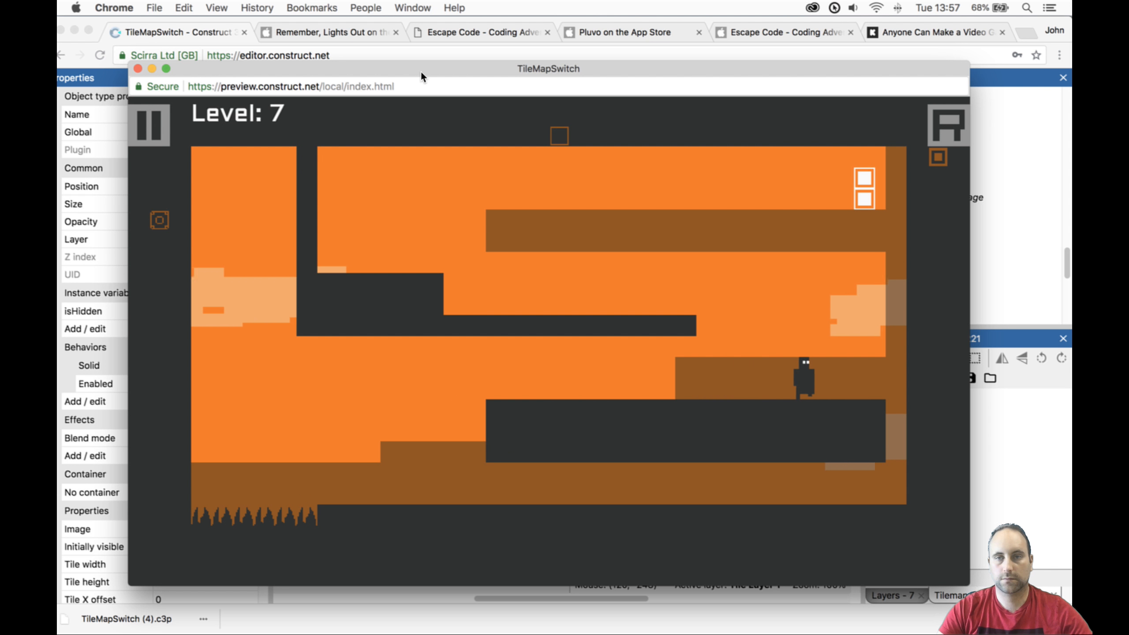
Playtest the climb over the middle ledge and along the upper ledge to the door to finish level 7, and close the preview.
{"action": "key", "text": "Up"}
{"action": "key", "text": "space"}
{"action": "key", "text": "Left"}
{"action": "key", "text": "Right"}
{"action": "key", "text": "Left"}
{"action": "key", "text": "Up"}
{"action": "key", "text": "space"}
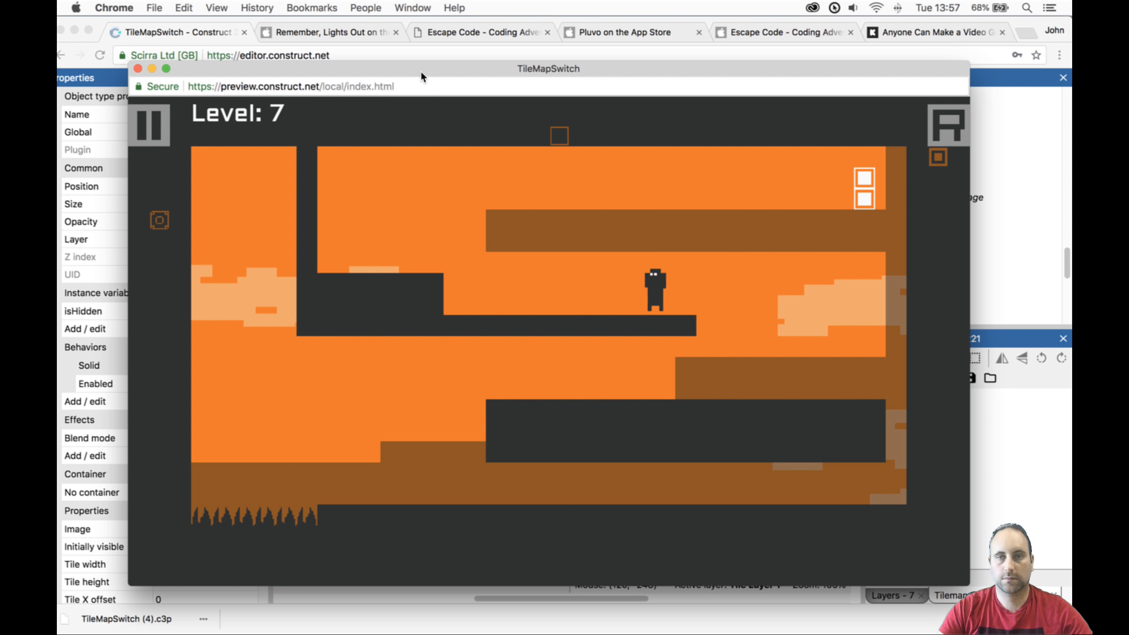
{"action": "key", "text": "Up"}
{"action": "key", "text": "Right"}
{"action": "key", "text": "Up"}
{"action": "key", "text": "space"}
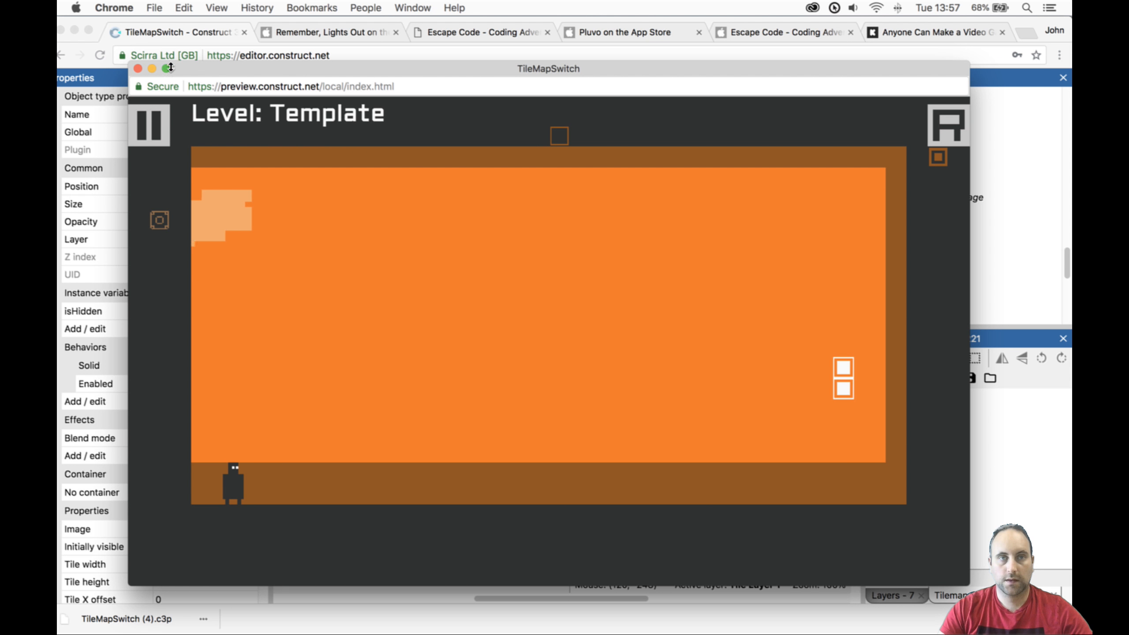
{"action": "left_click", "coordinate": [138, 68]}
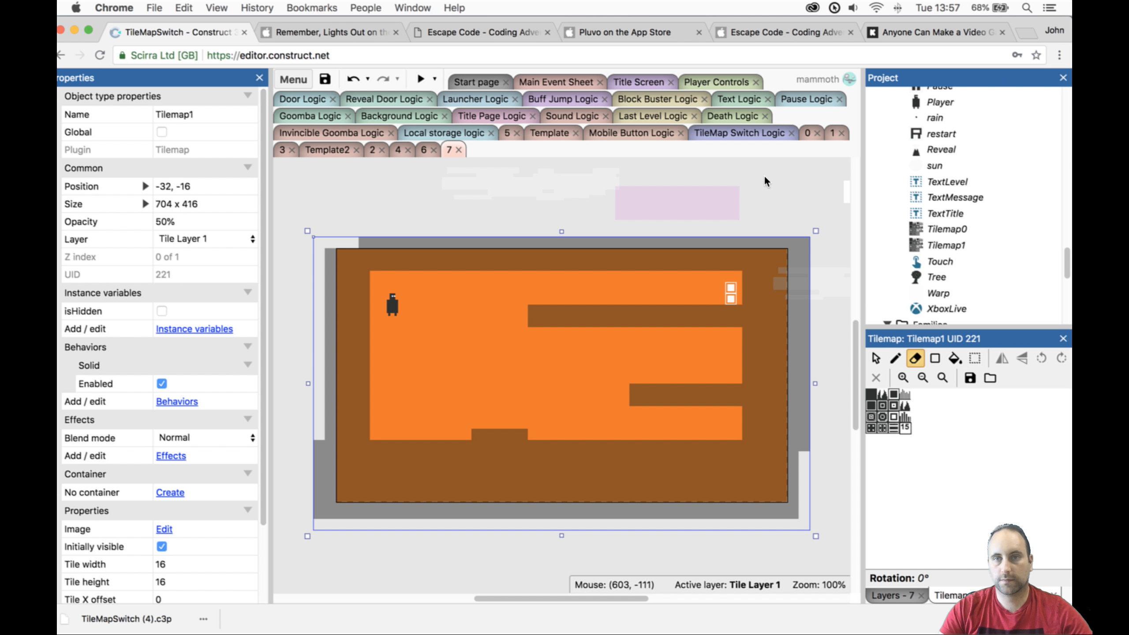
Duplicate the Template2 layout and name the copy 8.
{"action": "scroll", "coordinate": [947, 269], "scroll_direction": "down", "scroll_amount": 5}
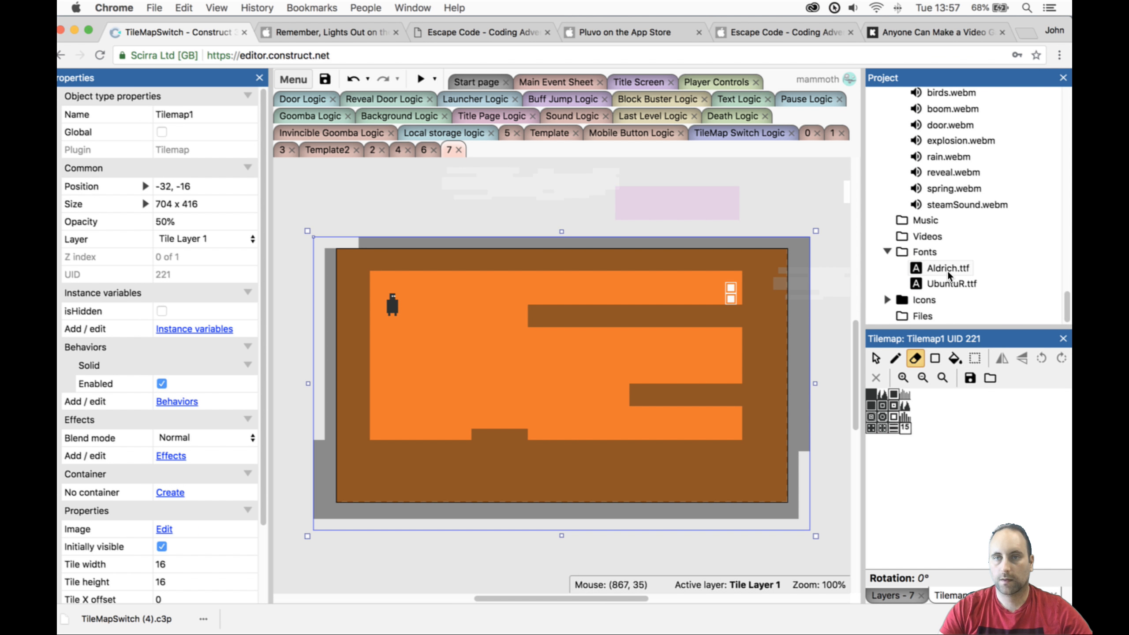
{"action": "scroll", "coordinate": [947, 268], "scroll_direction": "up", "scroll_amount": 20}
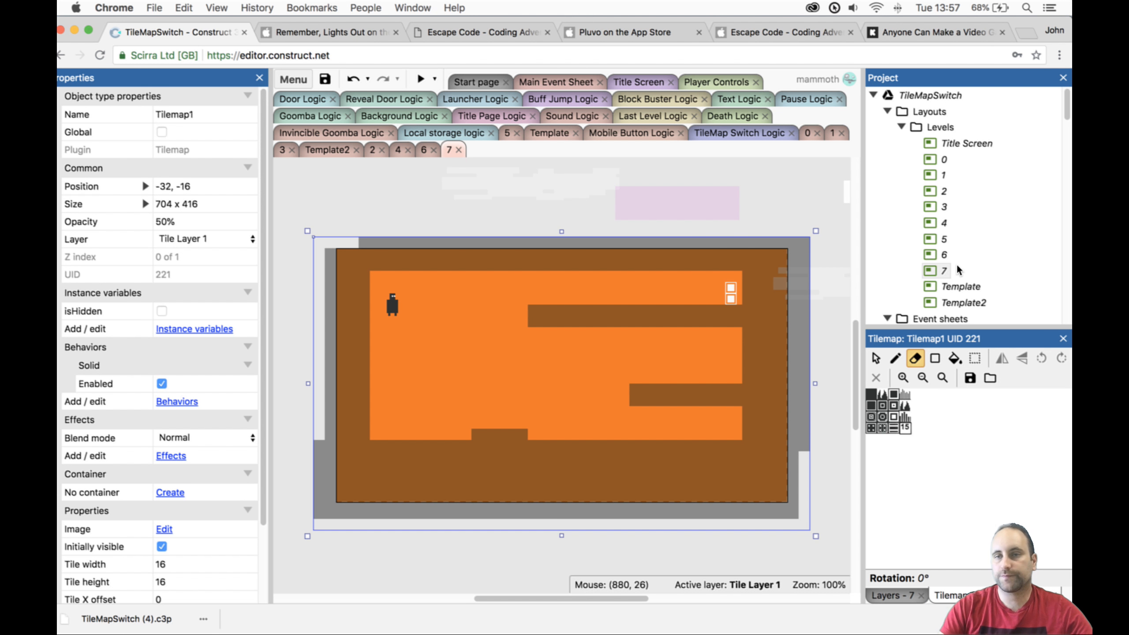
{"action": "scroll", "coordinate": [957, 285], "scroll_direction": "down", "scroll_amount": 1}
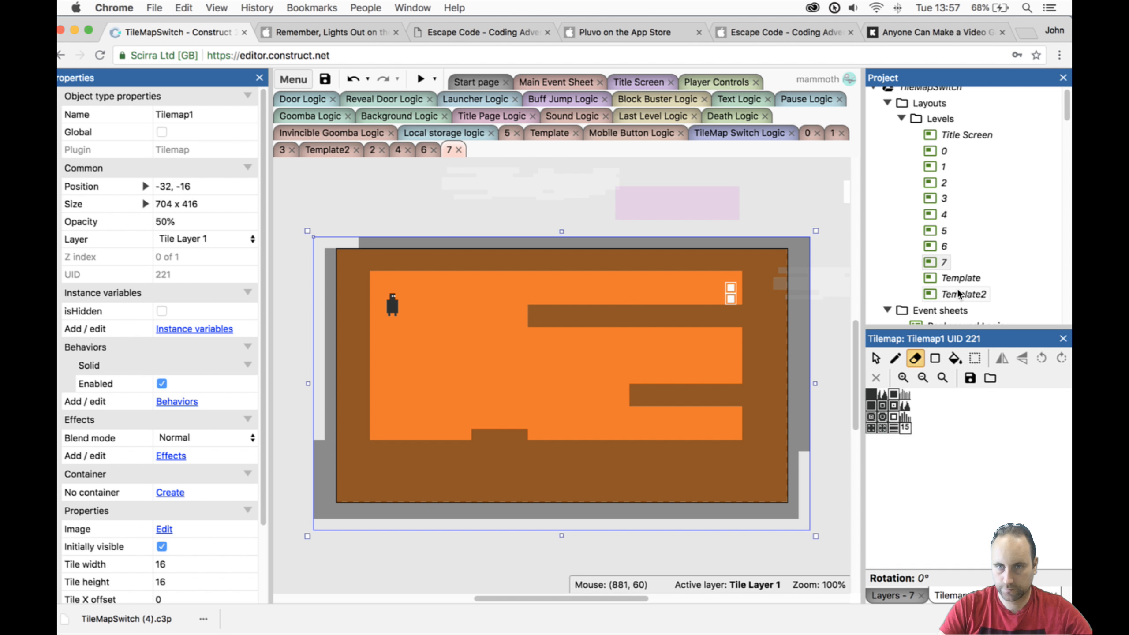
{"action": "right_click", "coordinate": [958, 290]}
{"action": "left_click", "coordinate": [996, 365]}
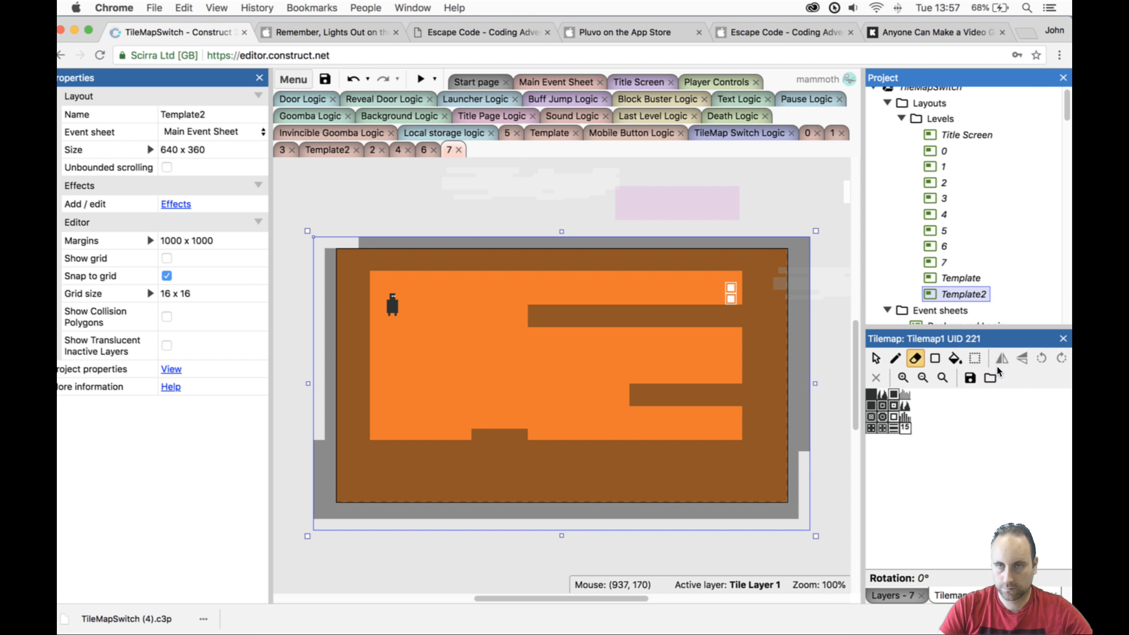
{"action": "type", "text": "8"}
{"action": "key", "text": "Return"}
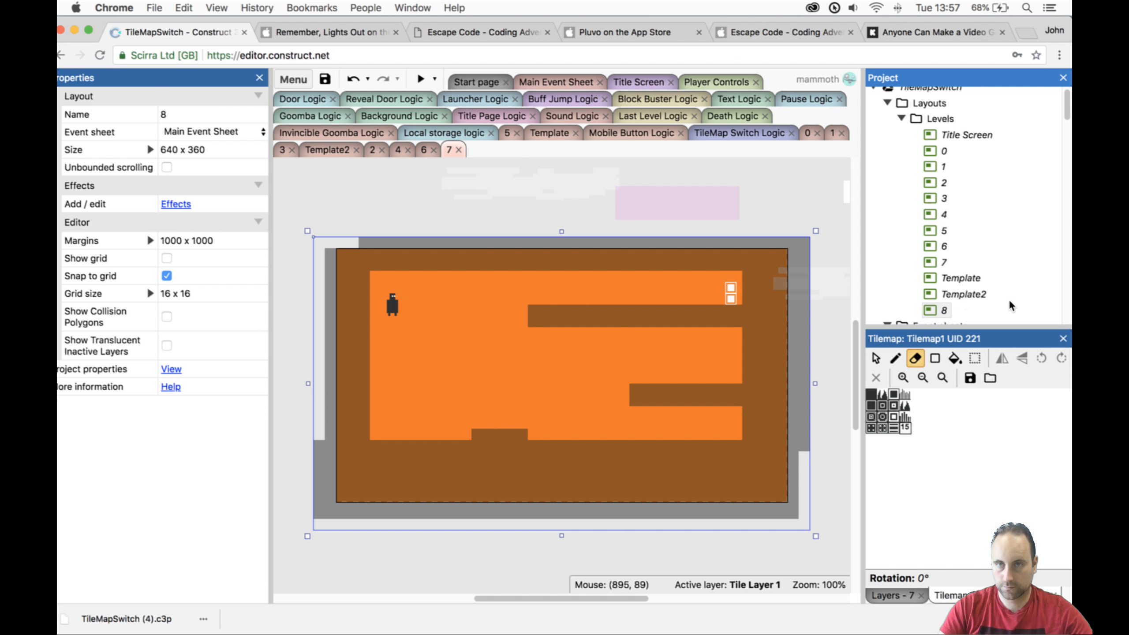
Place layout 8 directly after layout 7 in the Levels folder and open it.
{"action": "left_click_drag", "start_coordinate": [940, 279], "coordinate": [942, 268]}
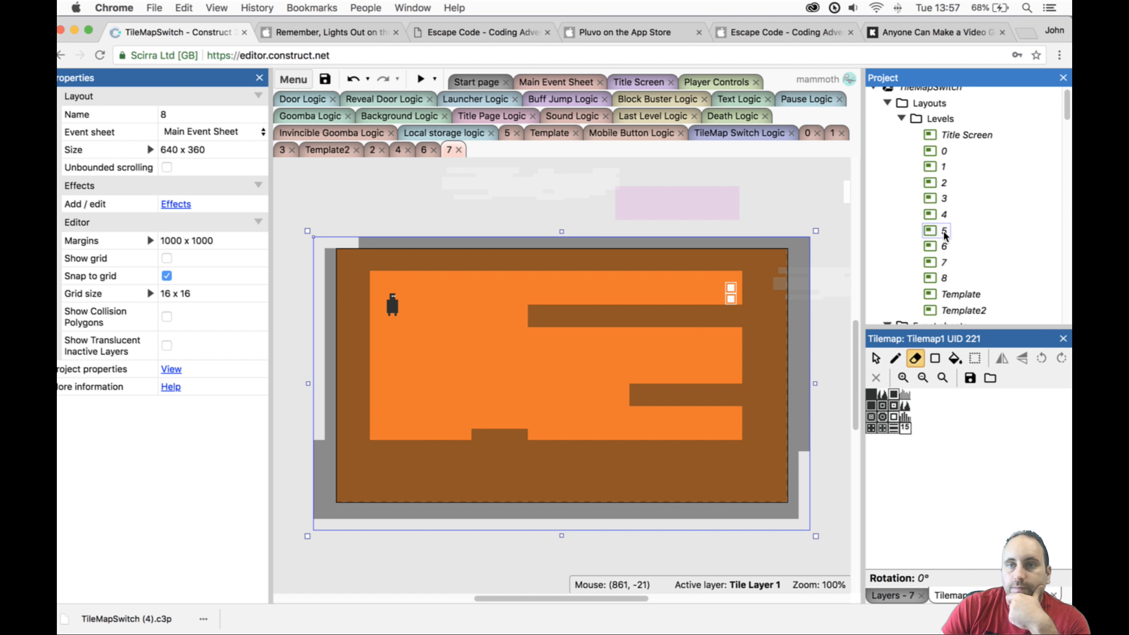
{"action": "double_click", "coordinate": [941, 278]}
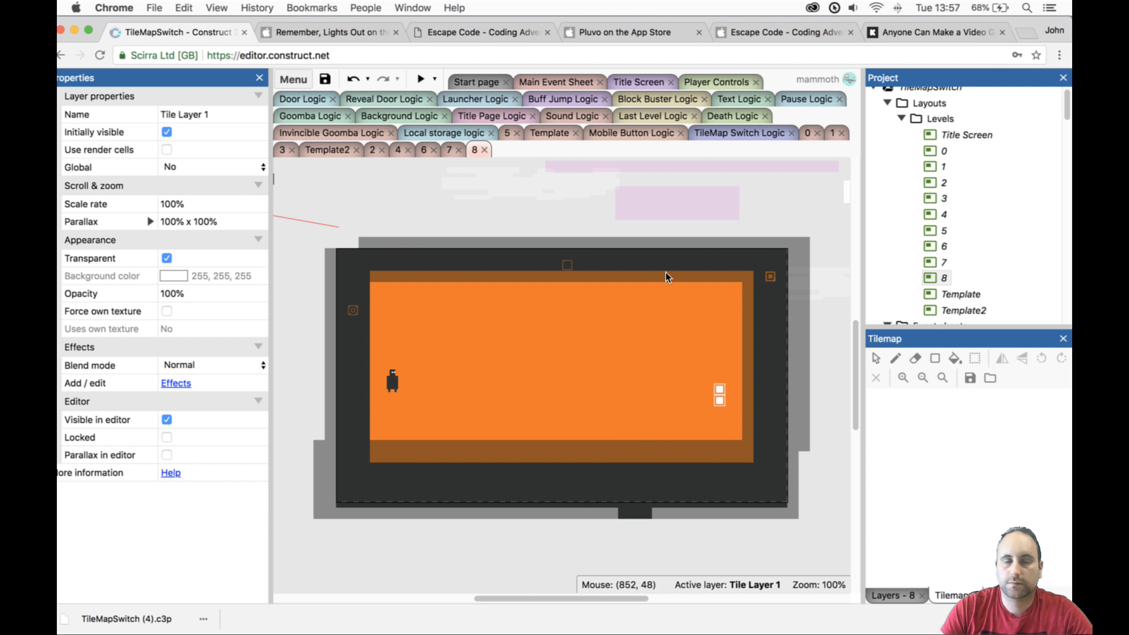
Move level 8's door to 544, 80 near the upper right corner and the player to 320, 80 at the upper centre.
{"action": "left_click_drag", "start_coordinate": [718, 393], "coordinate": [720, 305]}
{"action": "scroll", "coordinate": [1002, 262], "scroll_direction": "down", "scroll_amount": 10}
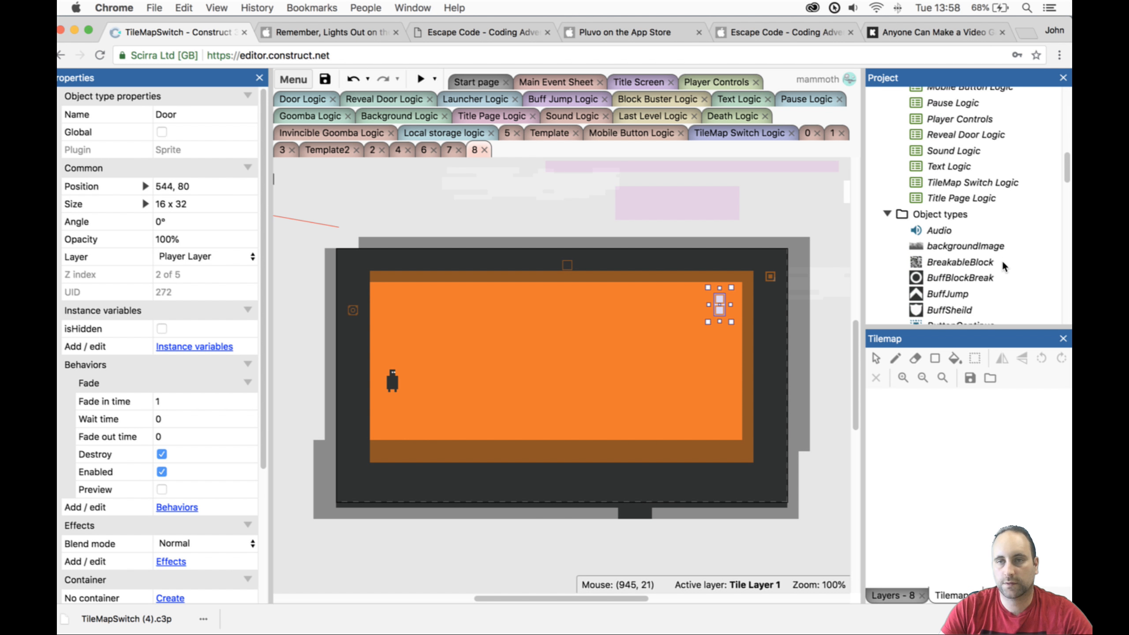
{"action": "scroll", "coordinate": [1002, 265], "scroll_direction": "down", "scroll_amount": 5}
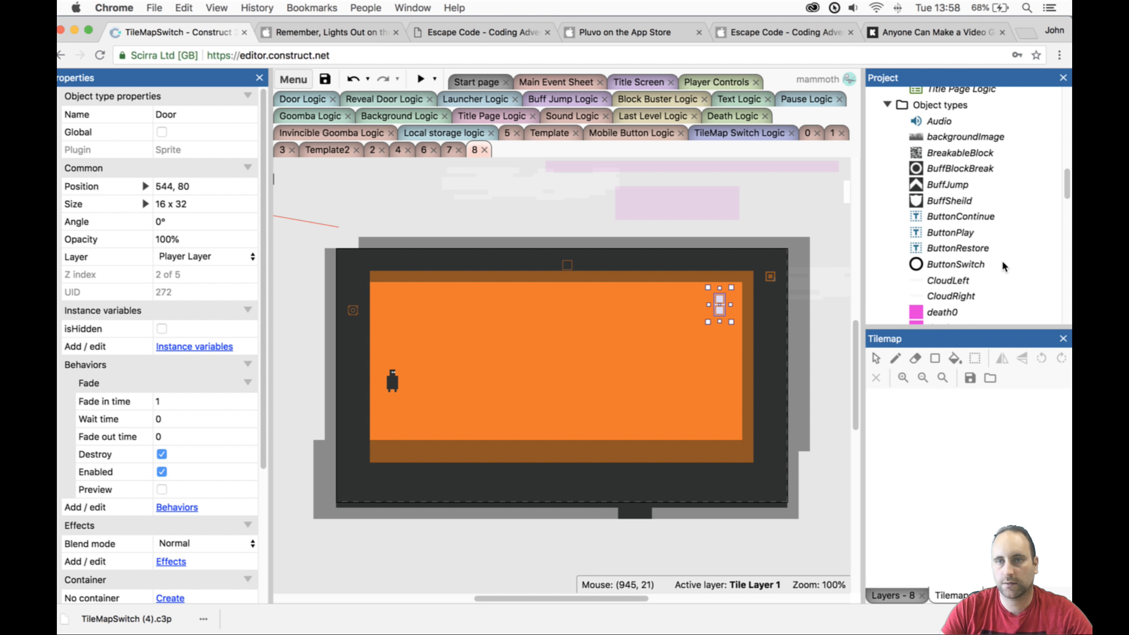
{"action": "scroll", "coordinate": [1012, 274], "scroll_direction": "down", "scroll_amount": 5}
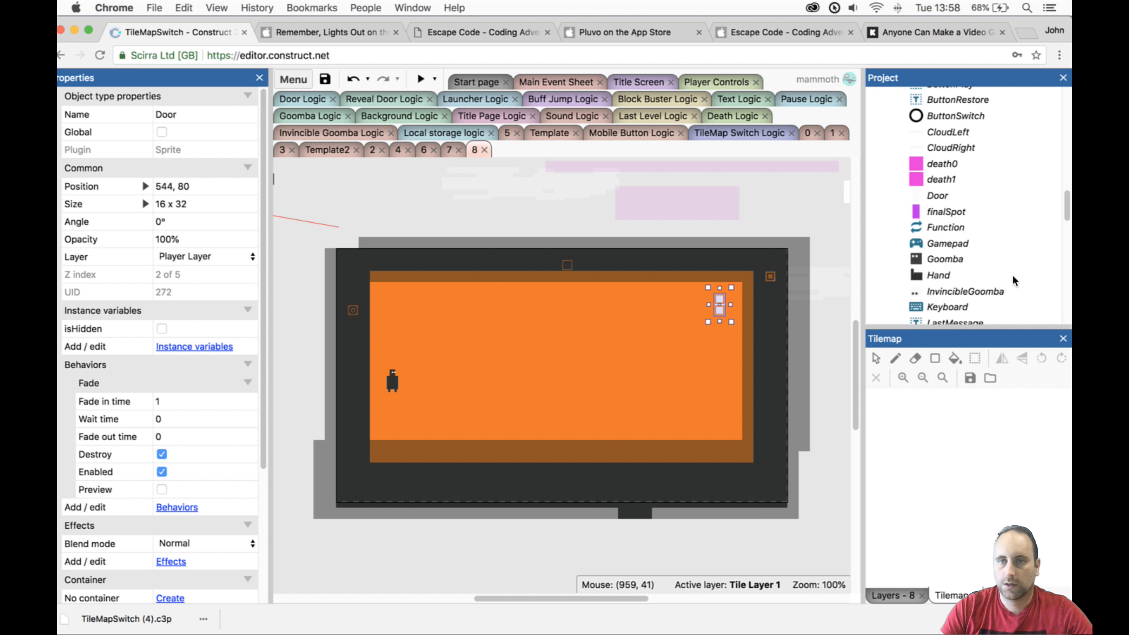
{"action": "scroll", "coordinate": [1013, 278], "scroll_direction": "down", "scroll_amount": 5}
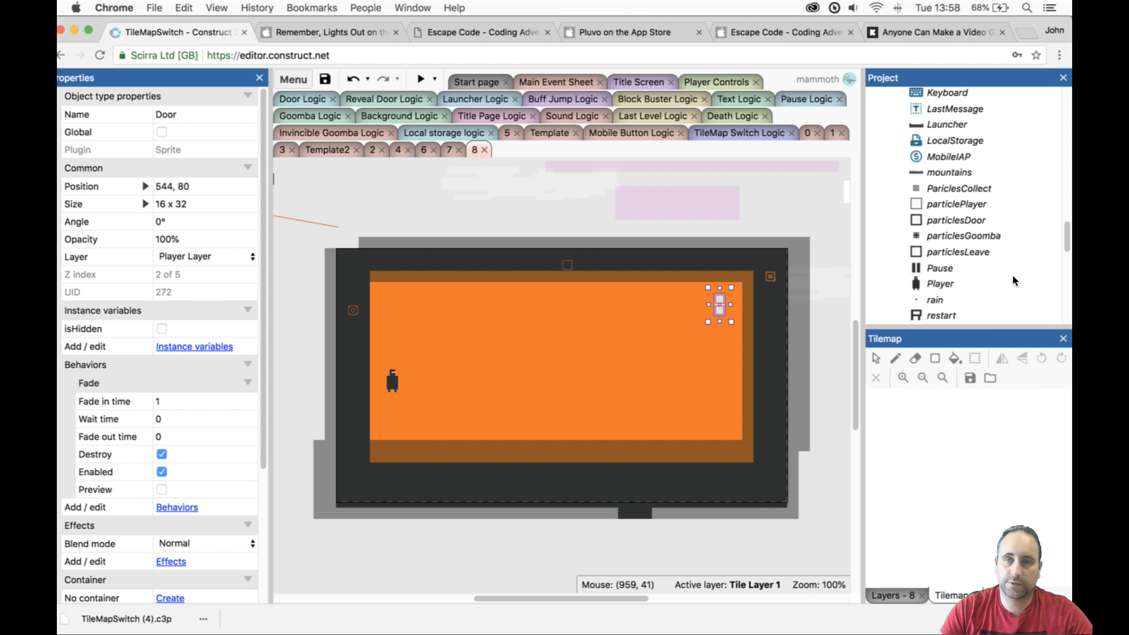
{"action": "scroll", "coordinate": [1012, 278], "scroll_direction": "down", "scroll_amount": 10}
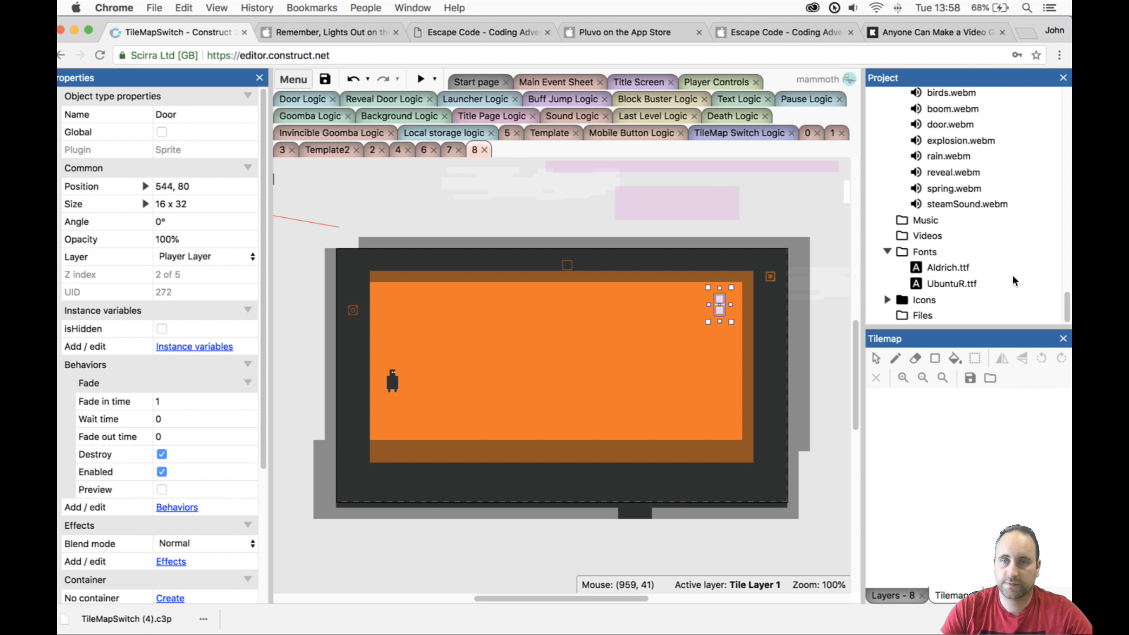
{"action": "scroll", "coordinate": [1012, 274], "scroll_direction": "up", "scroll_amount": 20}
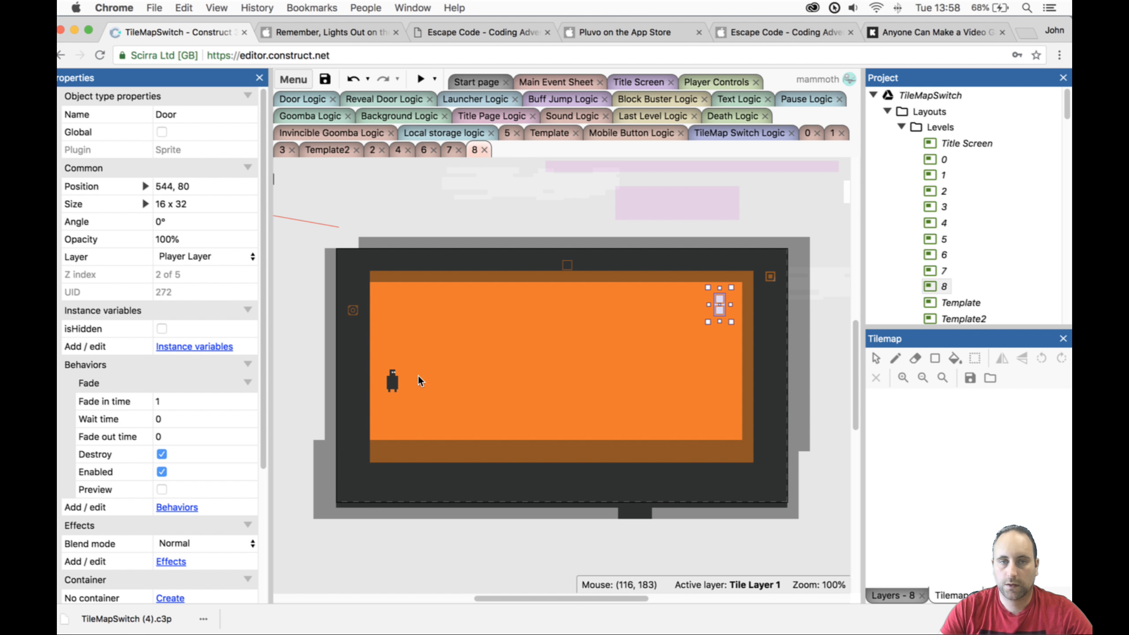
{"action": "left_click_drag", "start_coordinate": [394, 381], "coordinate": [395, 301]}
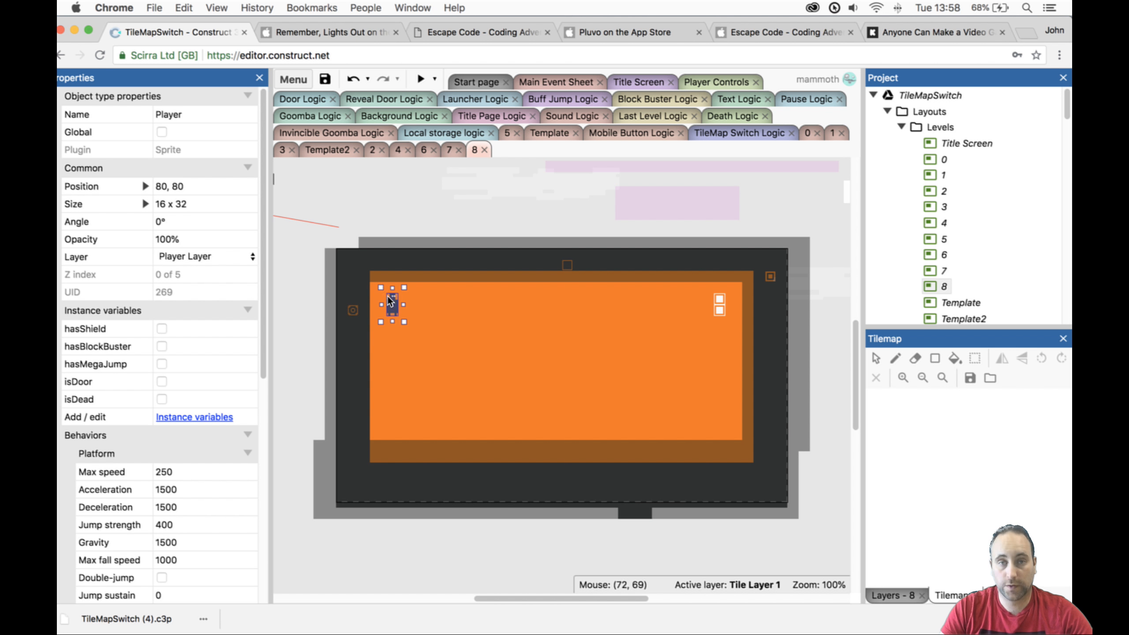
{"action": "left_click_drag", "start_coordinate": [392, 301], "coordinate": [405, 403]}
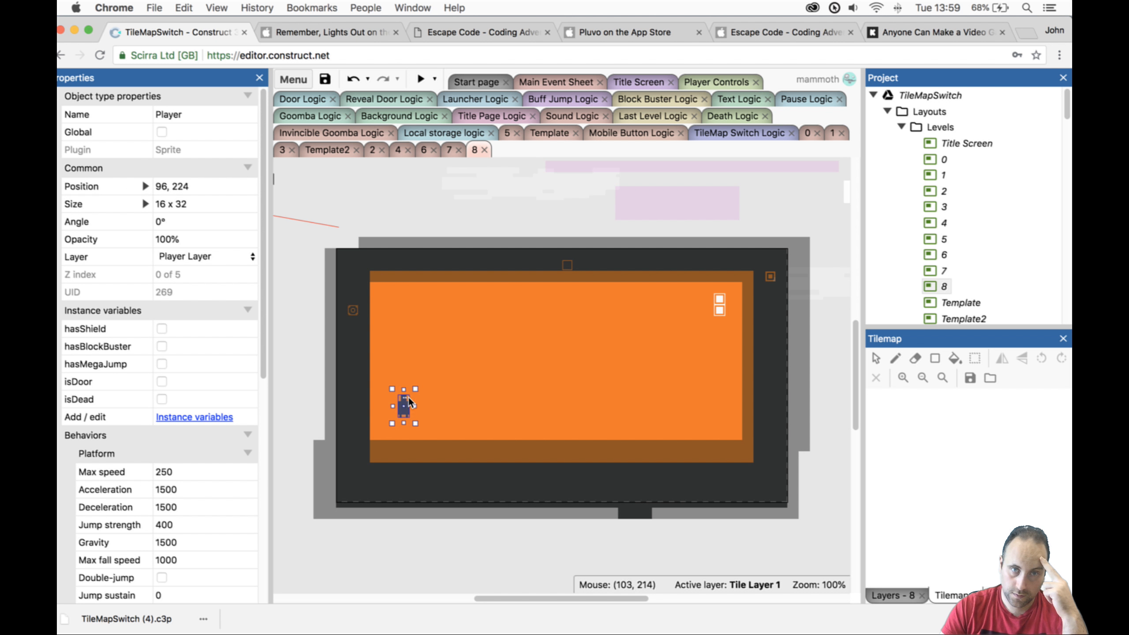
{"action": "left_click_drag", "start_coordinate": [408, 397], "coordinate": [566, 298]}
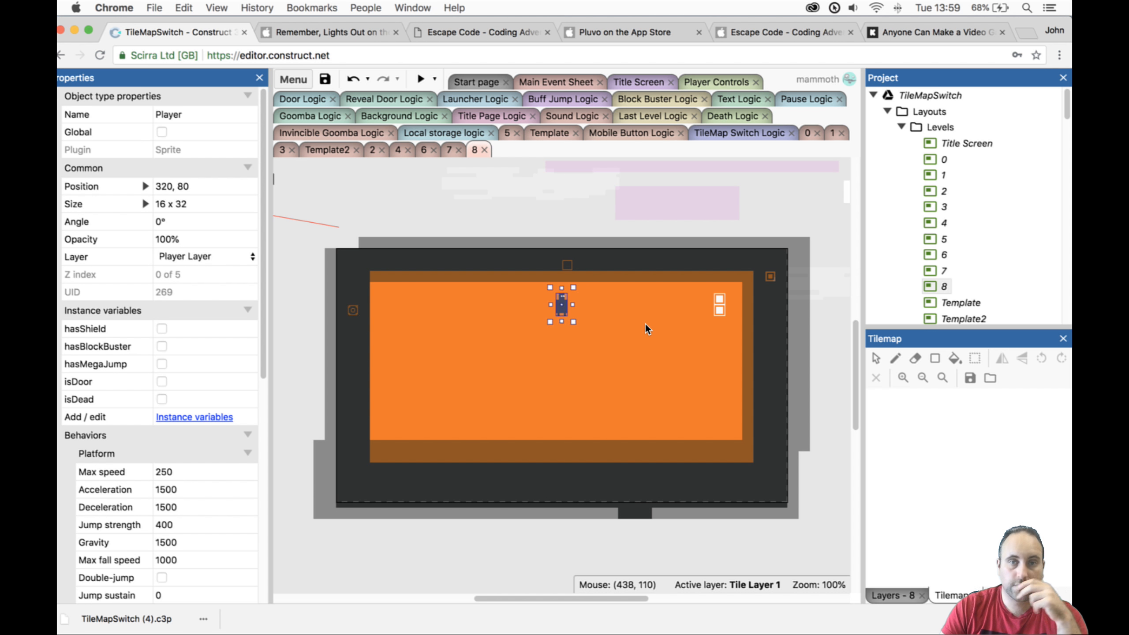
{"action": "left_click", "coordinate": [775, 491]}
{"action": "left_click", "coordinate": [896, 358]}
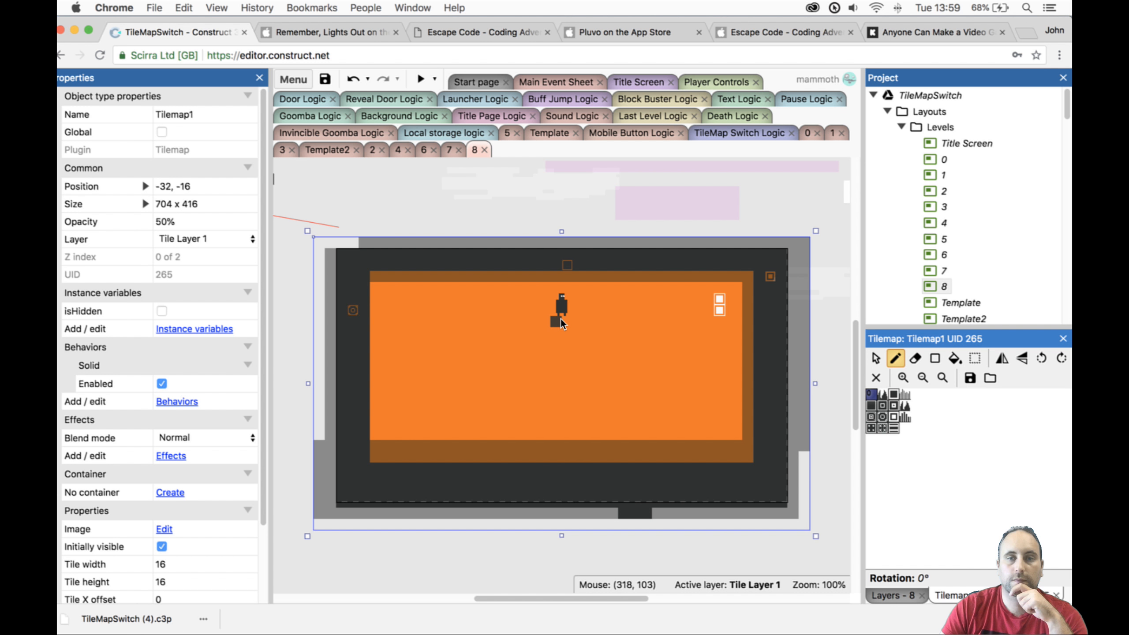
{"action": "left_click", "coordinate": [559, 321]}
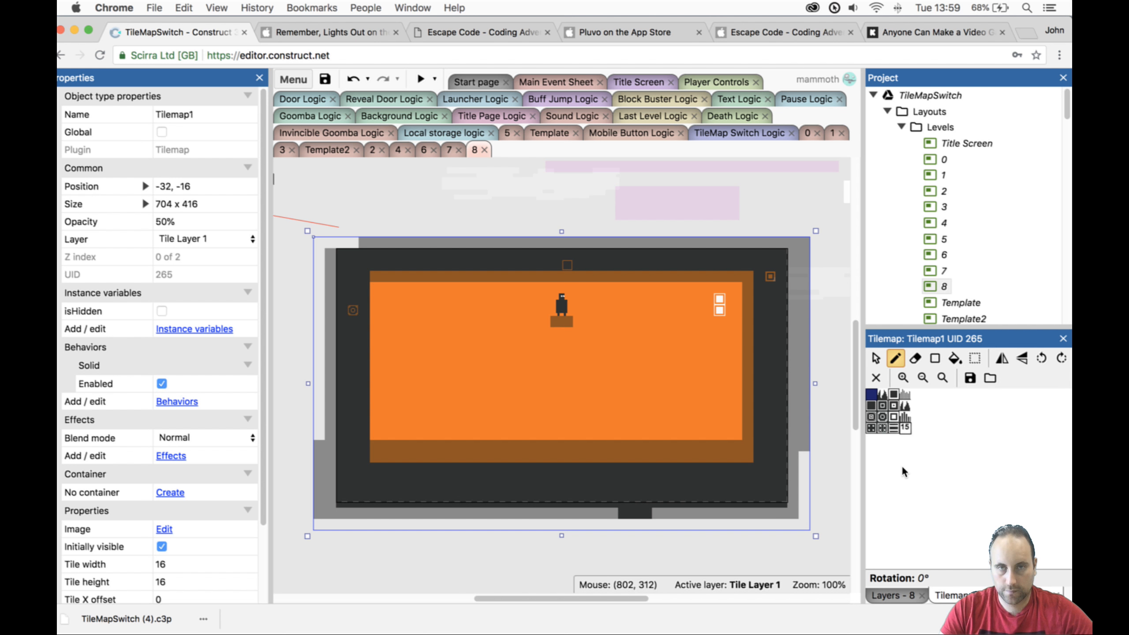
{"action": "key", "text": "super+z"}
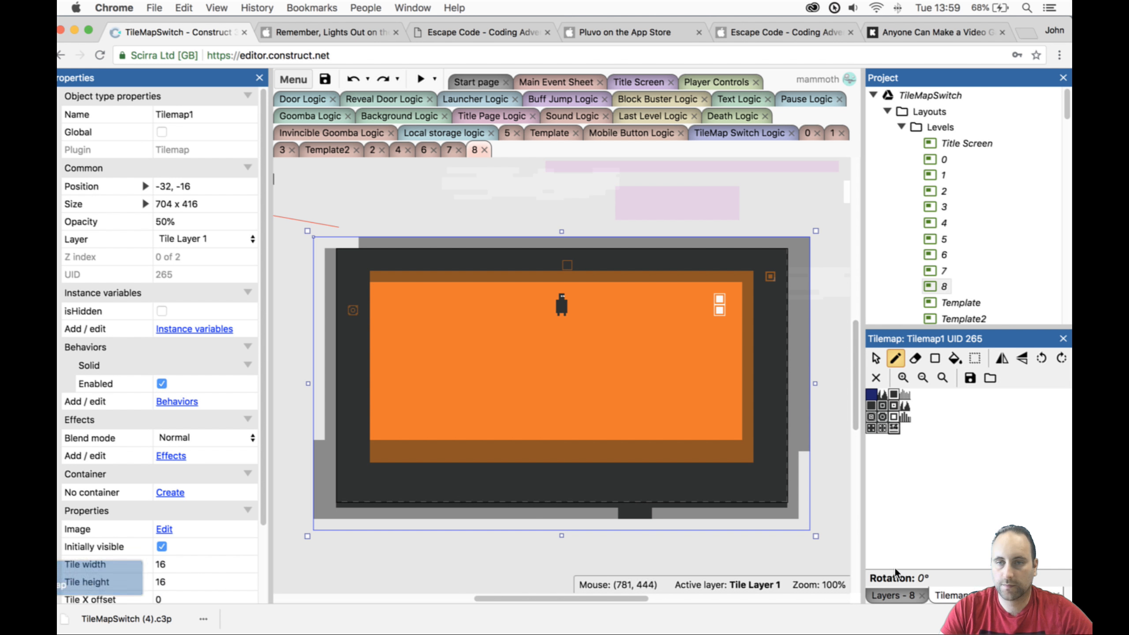
Lock Tile Layer 1 and select Tilemap0 for tile editing.
{"action": "left_click", "coordinate": [895, 593]}
{"action": "left_click", "coordinate": [899, 387]}
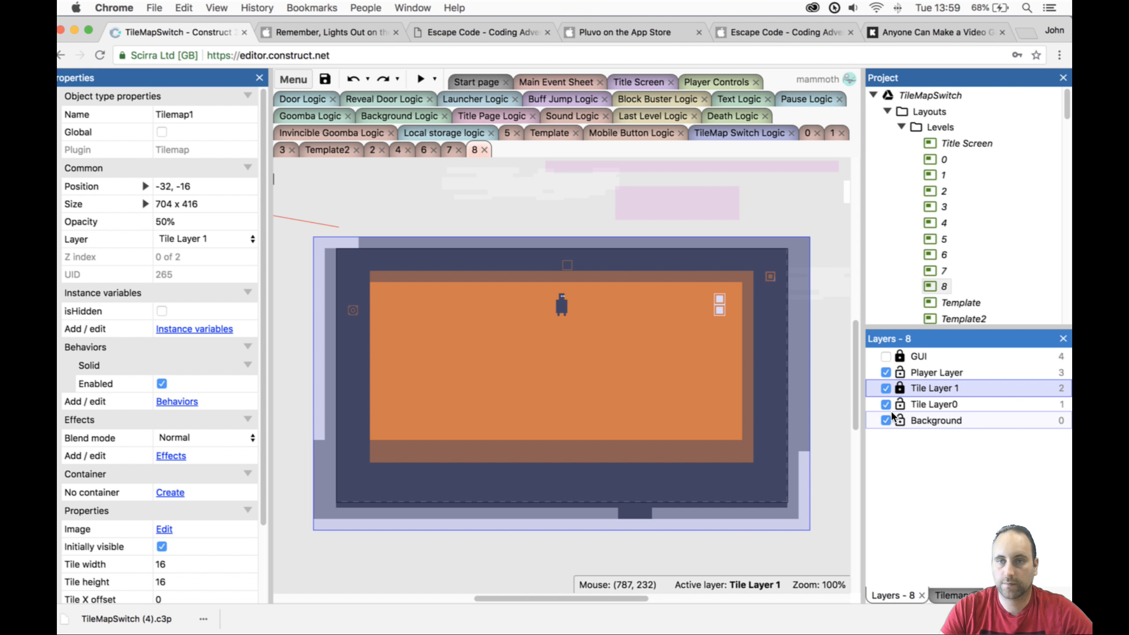
{"action": "left_click", "coordinate": [714, 404]}
{"action": "left_click", "coordinate": [951, 595]}
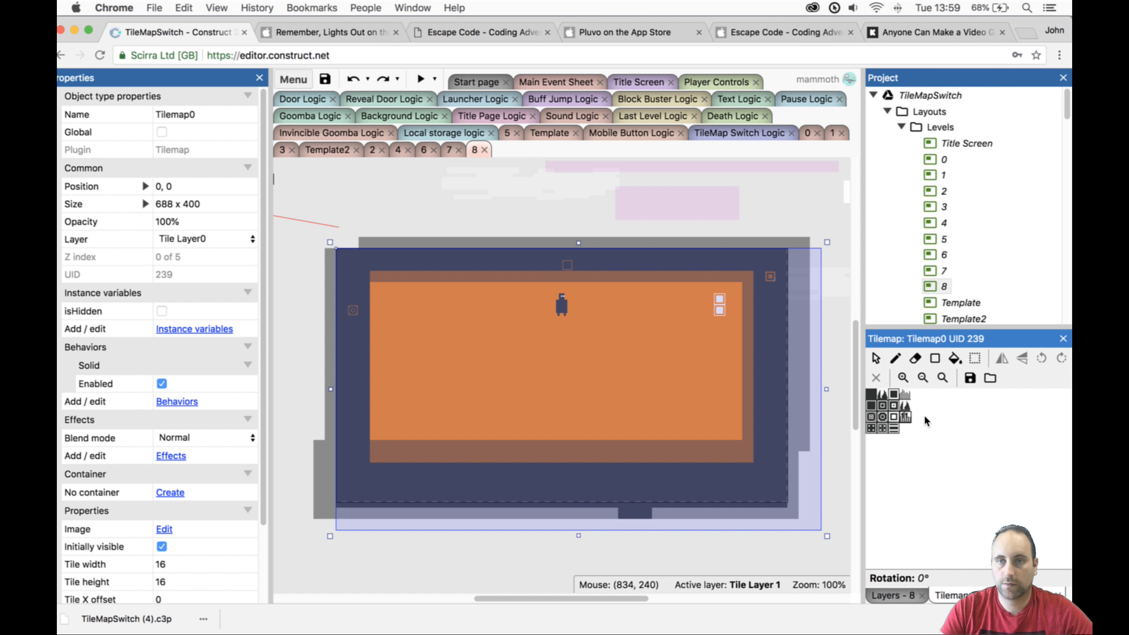
Draw three two-tile solid platforms on Tilemap0: one under the player, one at the upper left, and one below the door.
{"action": "left_click", "coordinate": [897, 358]}
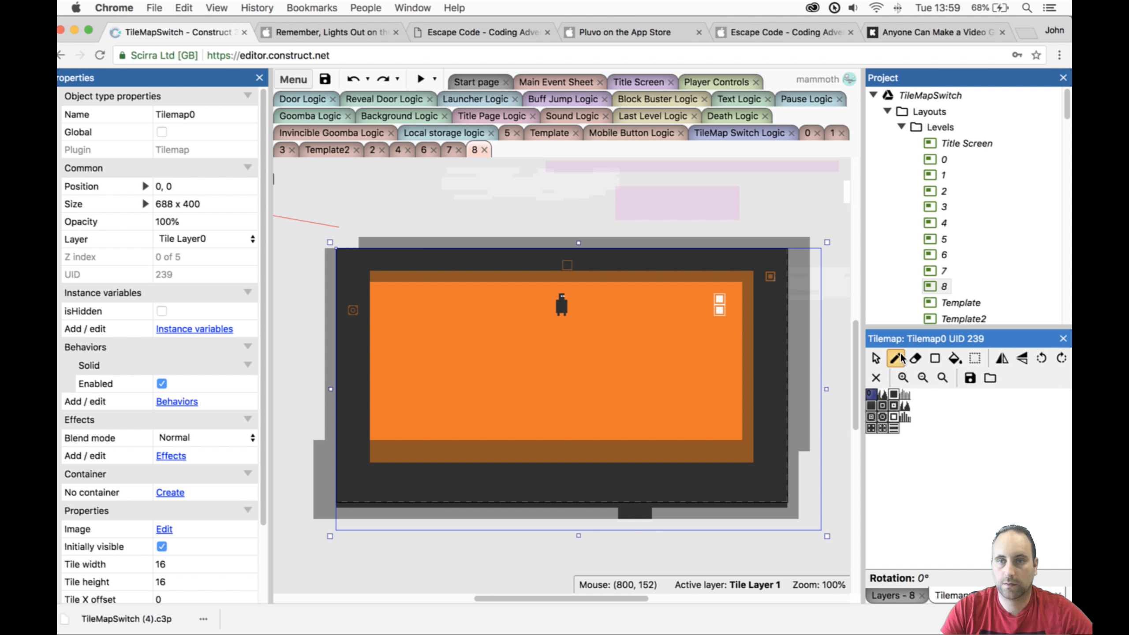
{"action": "left_click", "coordinate": [557, 321]}
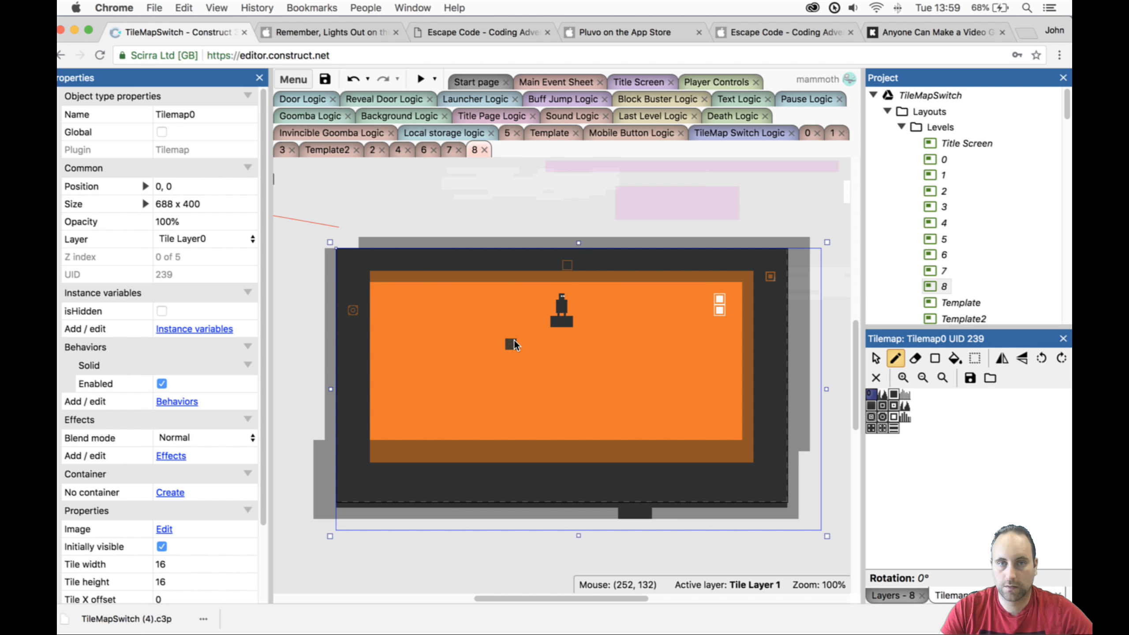
{"action": "left_click", "coordinate": [511, 345]}
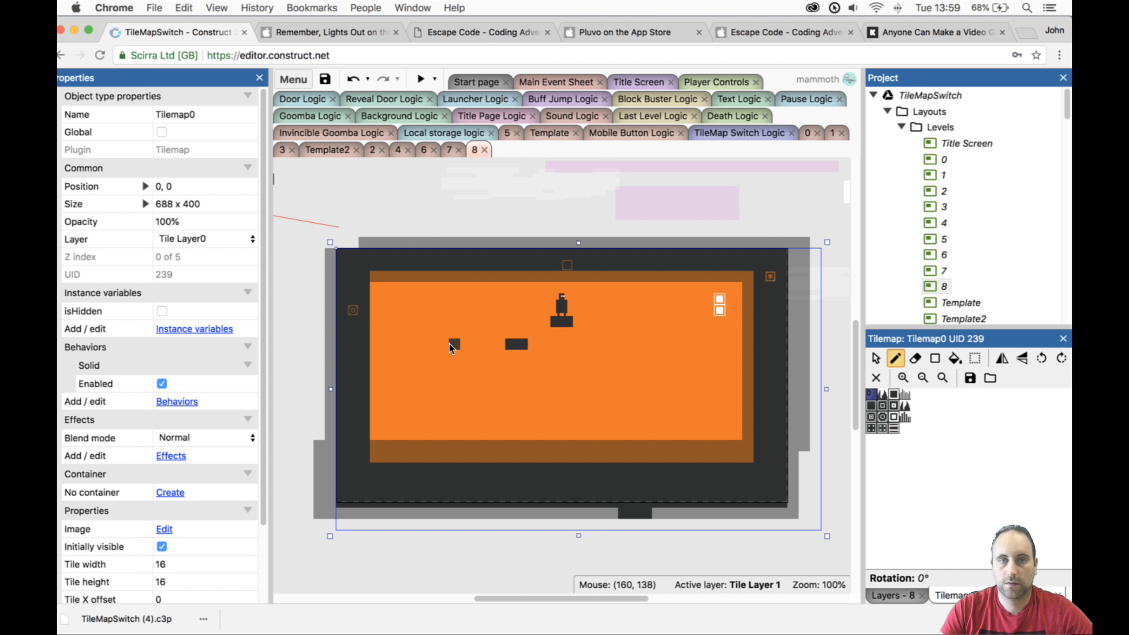
{"action": "key", "text": "ctrl+z"}
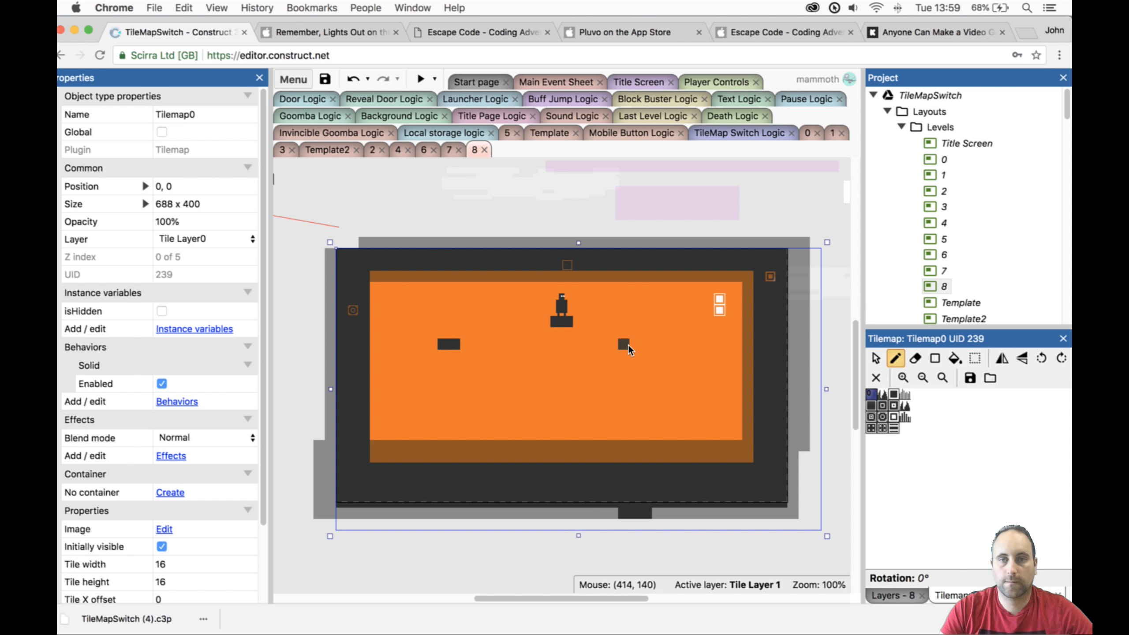
{"action": "left_click_drag", "start_coordinate": [635, 346], "coordinate": [646, 345]}
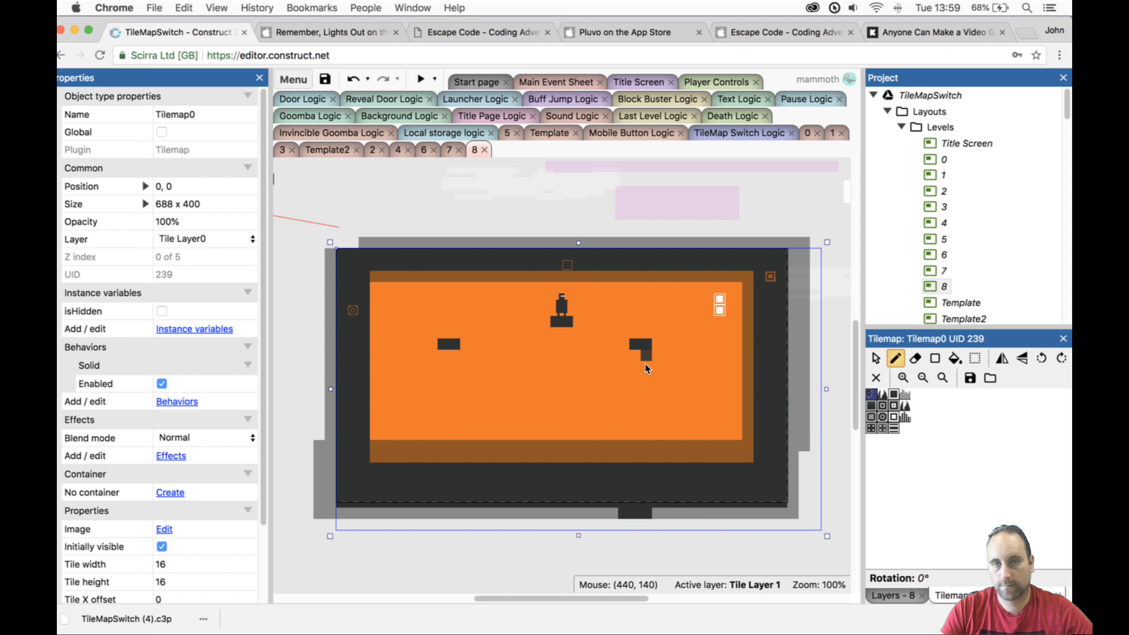
{"action": "key", "text": "ctrl+z"}
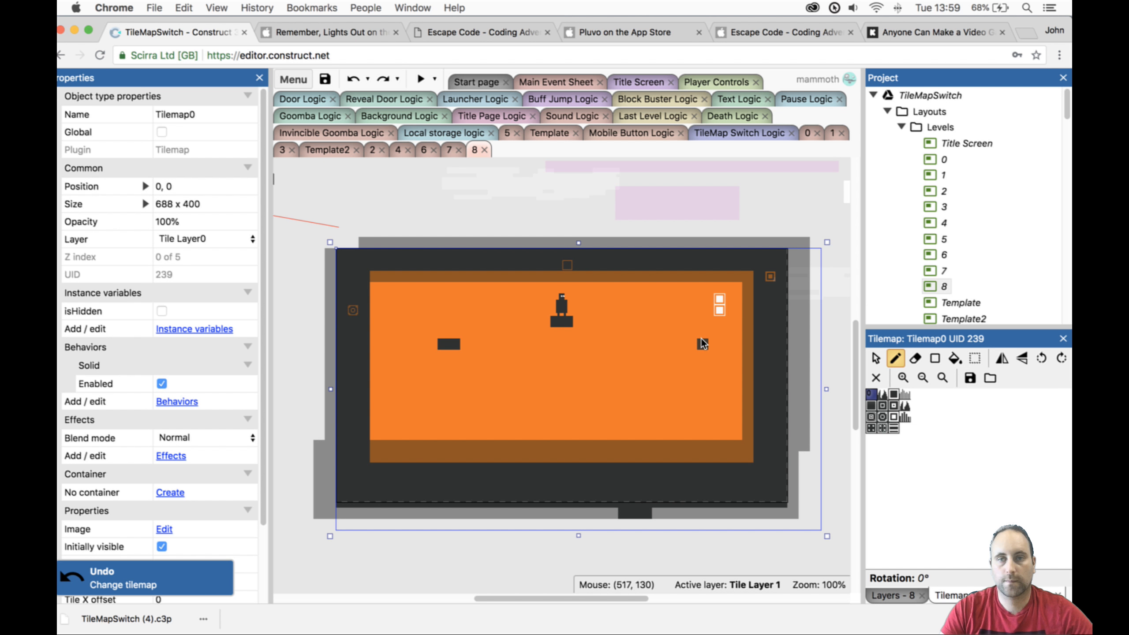
{"action": "left_click_drag", "start_coordinate": [701, 344], "coordinate": [713, 345]}
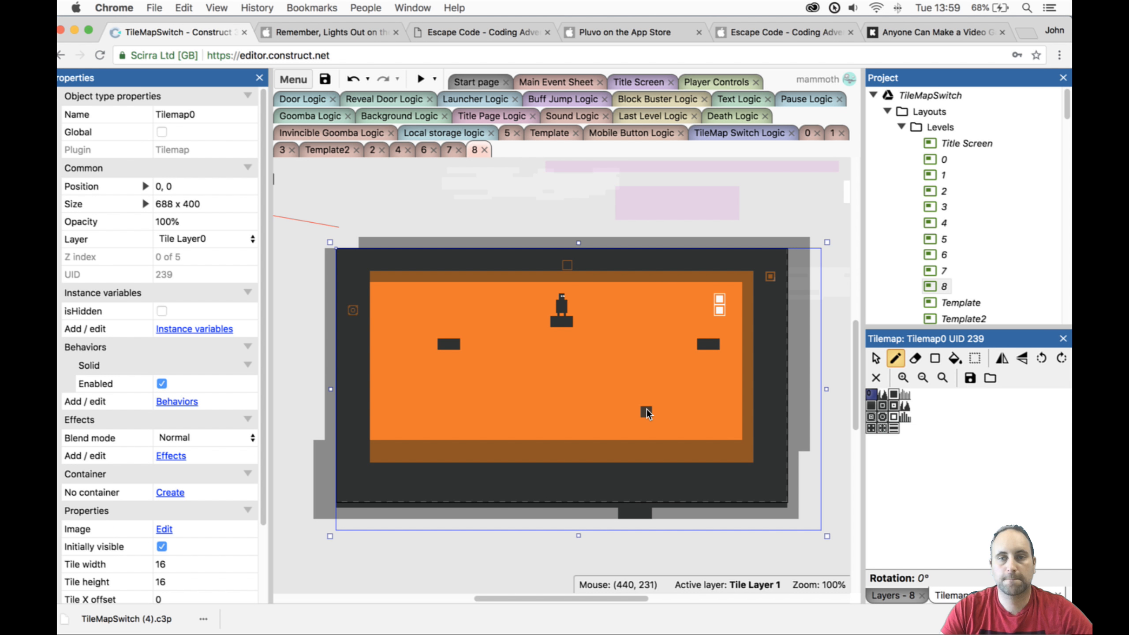
Paint a three-tile platform at the lower right, a four-tile platform at the lower left, and two single-tile blocks mid-level on Tilemap0.
{"action": "left_click_drag", "start_coordinate": [645, 435], "coordinate": [667, 434]}
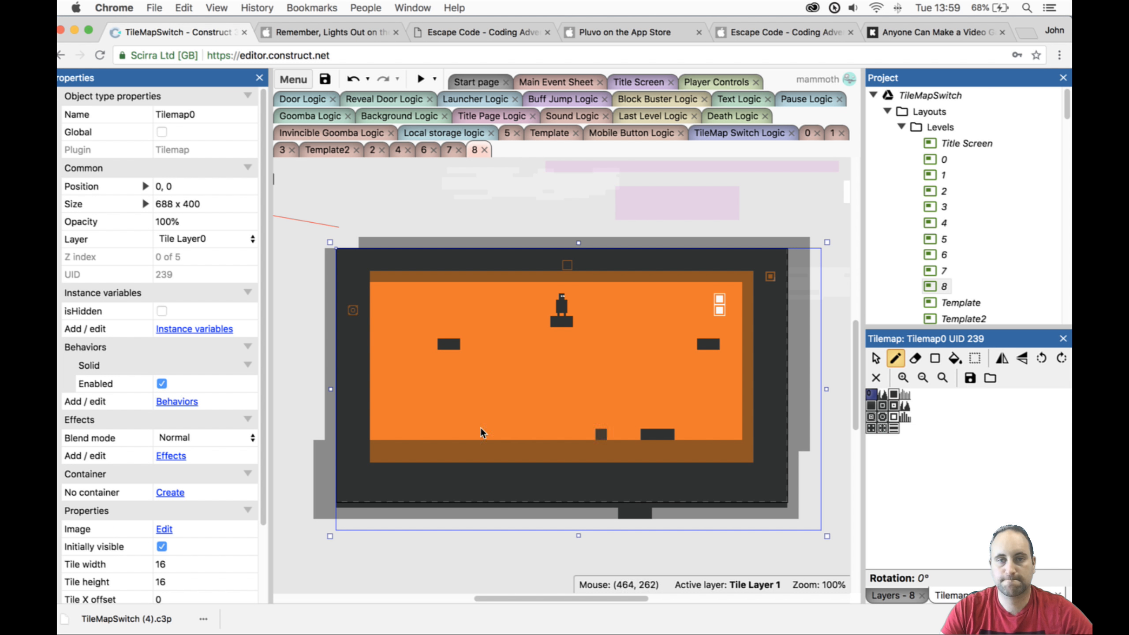
{"action": "left_click_drag", "start_coordinate": [430, 434], "coordinate": [465, 434]}
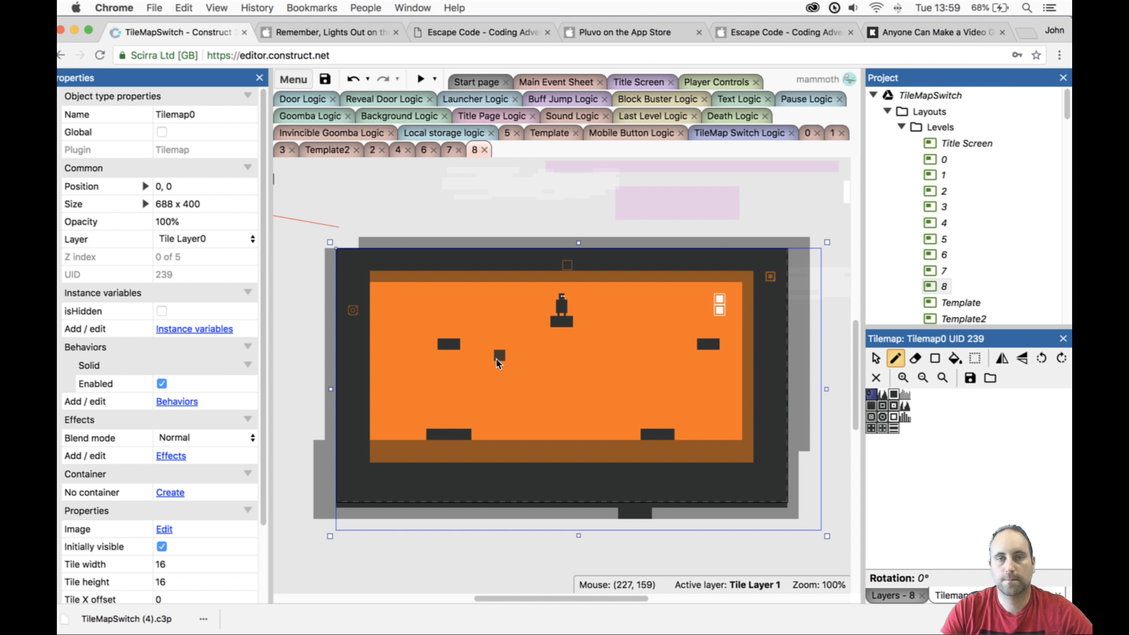
{"action": "left_click", "coordinate": [500, 366]}
{"action": "left_click_drag", "start_coordinate": [398, 324], "coordinate": [370, 323]}
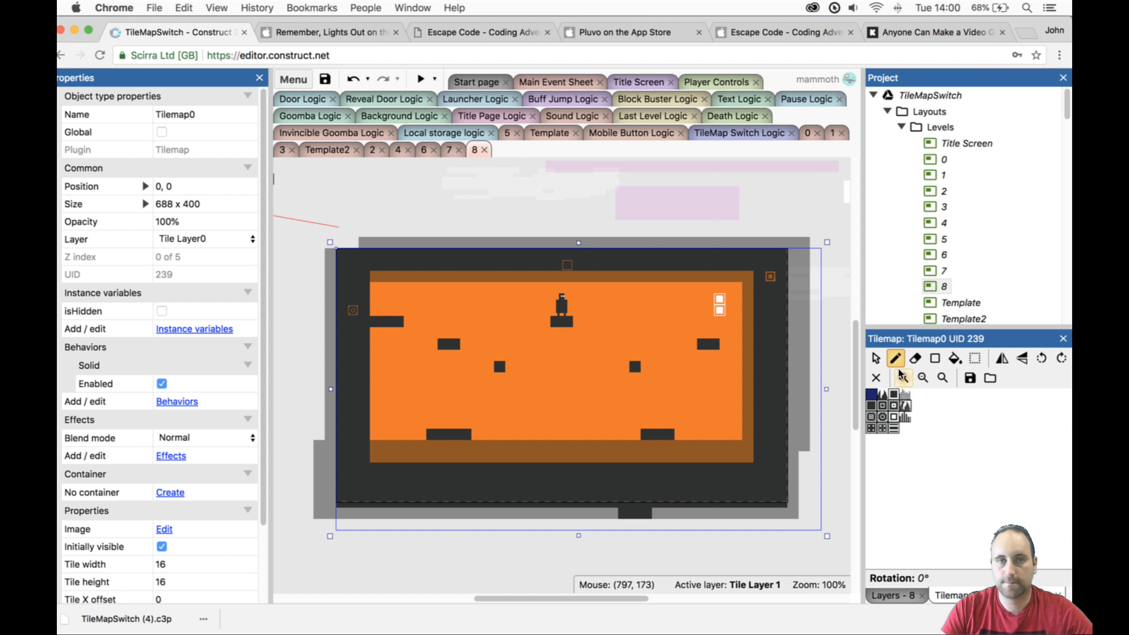
{"action": "key", "text": "super+z"}
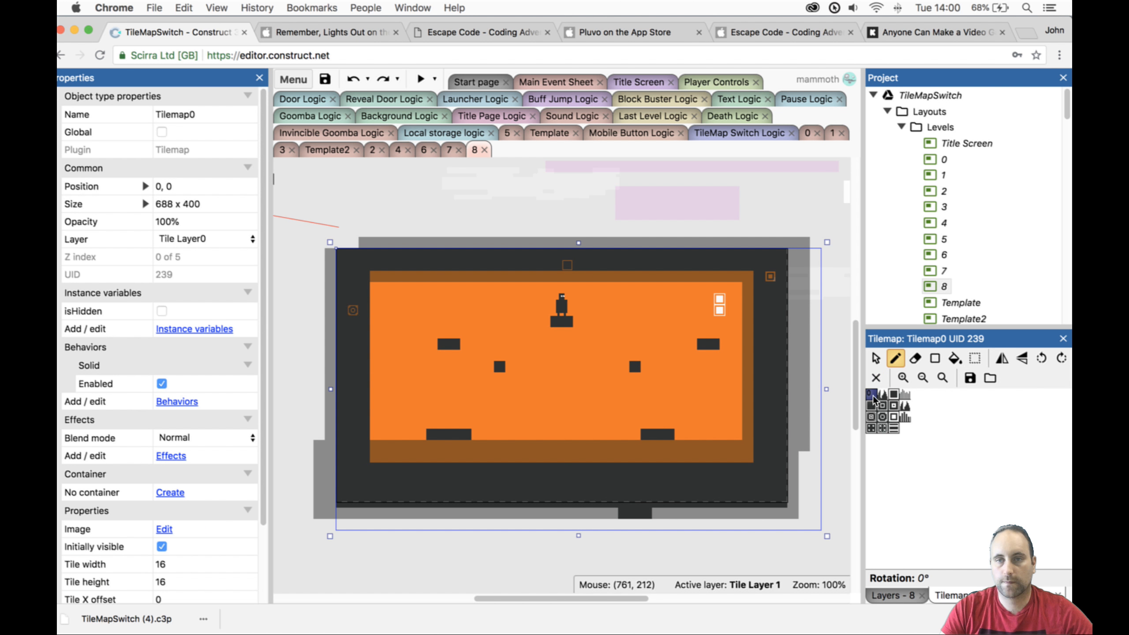
Unlock Tile Layer 1, lock Tile Layer0, and select Tilemap1 for tile editing.
{"action": "left_click", "coordinate": [887, 595]}
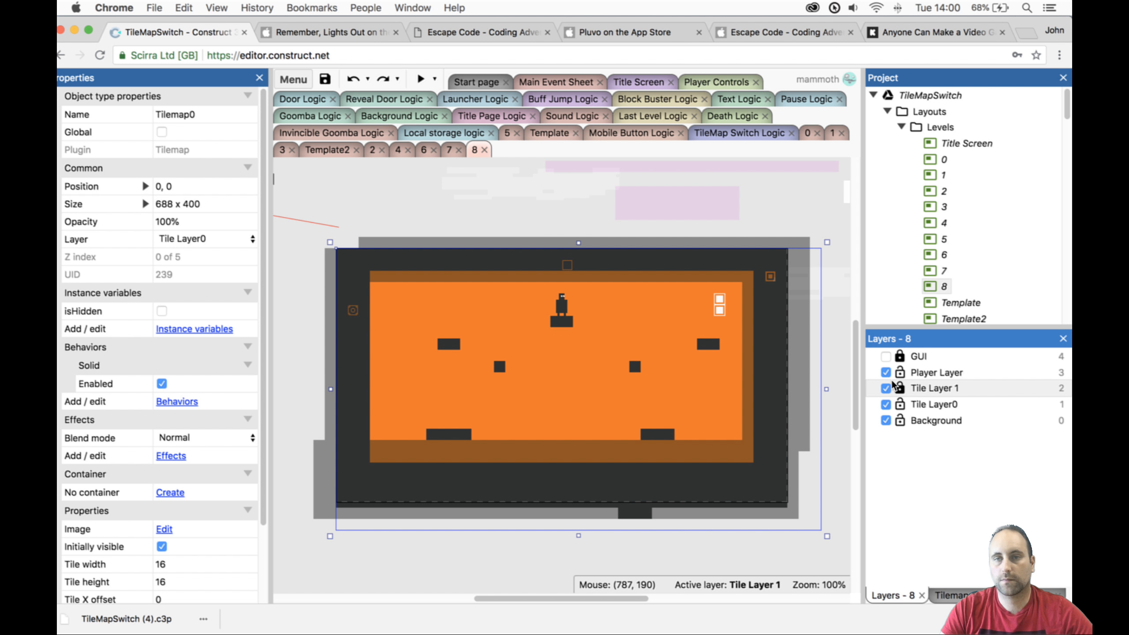
{"action": "left_click", "coordinate": [900, 389]}
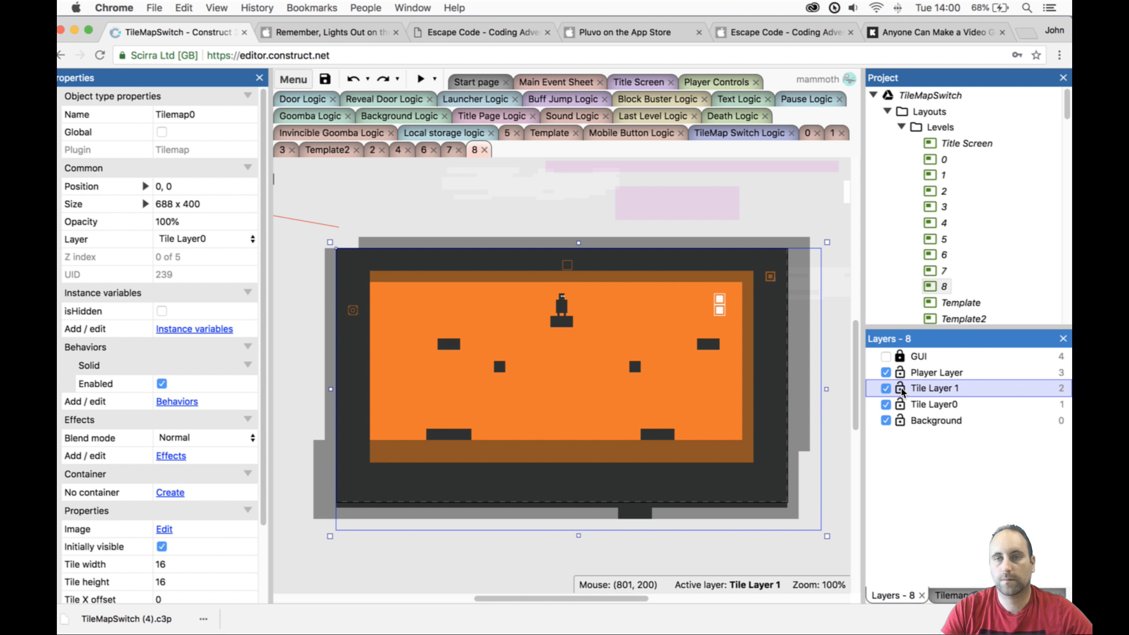
{"action": "left_click", "coordinate": [900, 401]}
{"action": "left_click", "coordinate": [757, 392]}
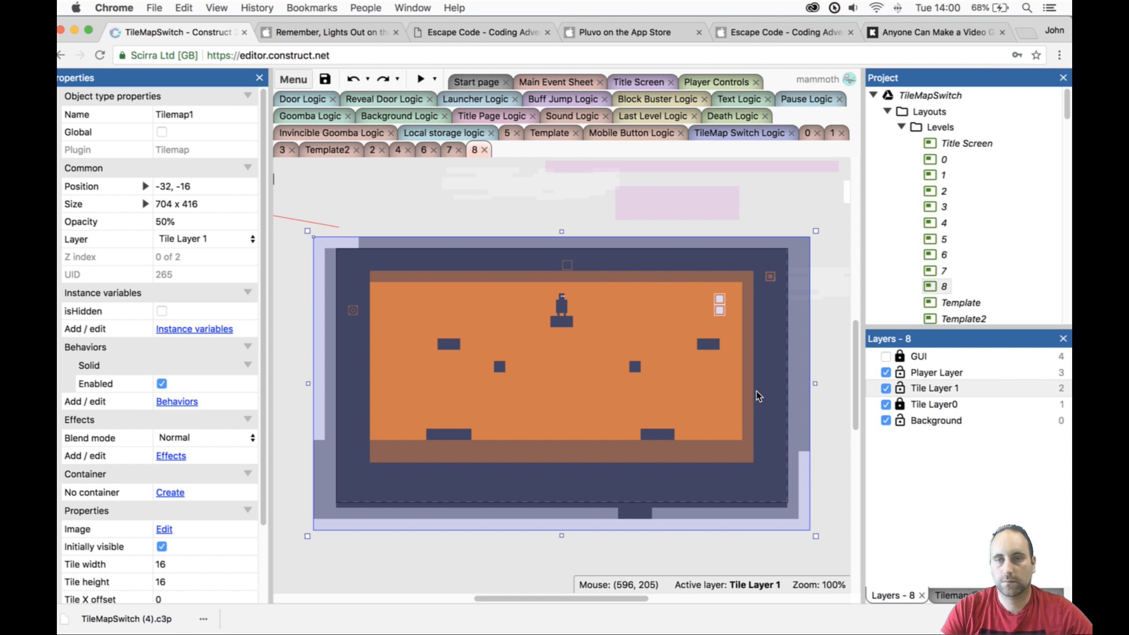
{"action": "left_click", "coordinate": [960, 593]}
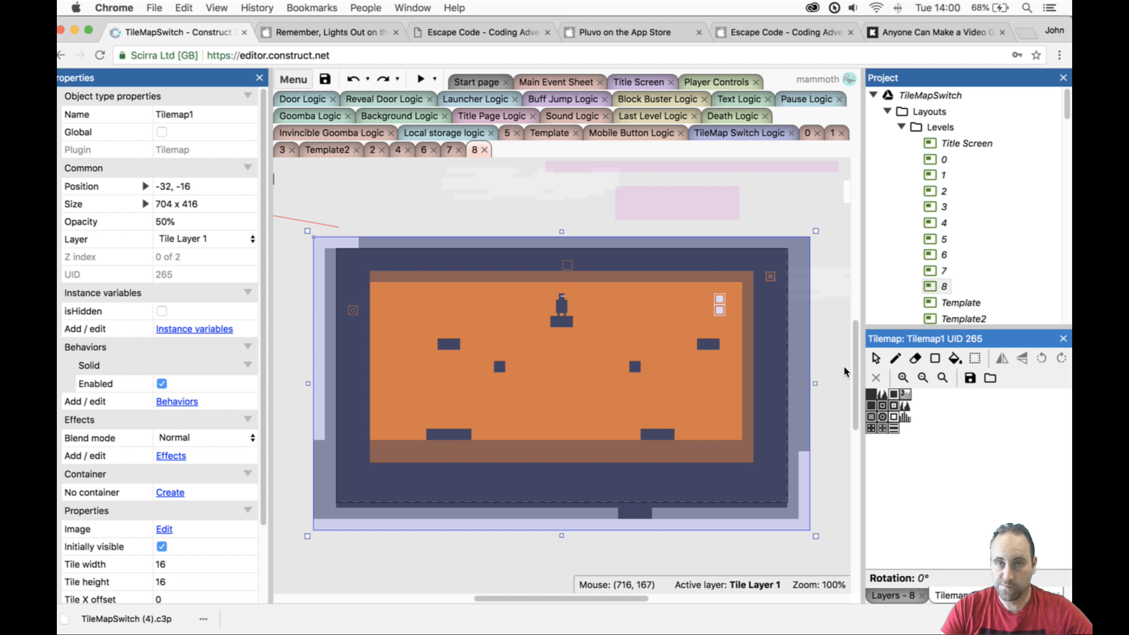
Draw two-tile solid platforms on Tilemap1 on both sides of the player's ledge, plus a three-tile platform at the lower right.
{"action": "left_click", "coordinate": [871, 395]}
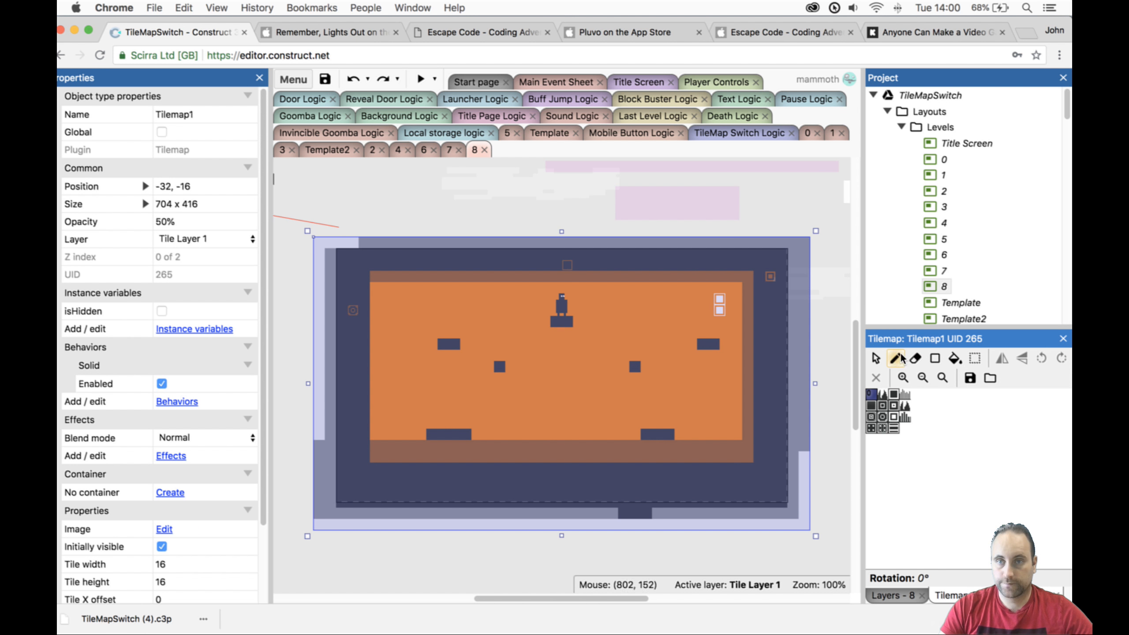
{"action": "left_click", "coordinate": [895, 358]}
{"action": "left_click", "coordinate": [609, 380]}
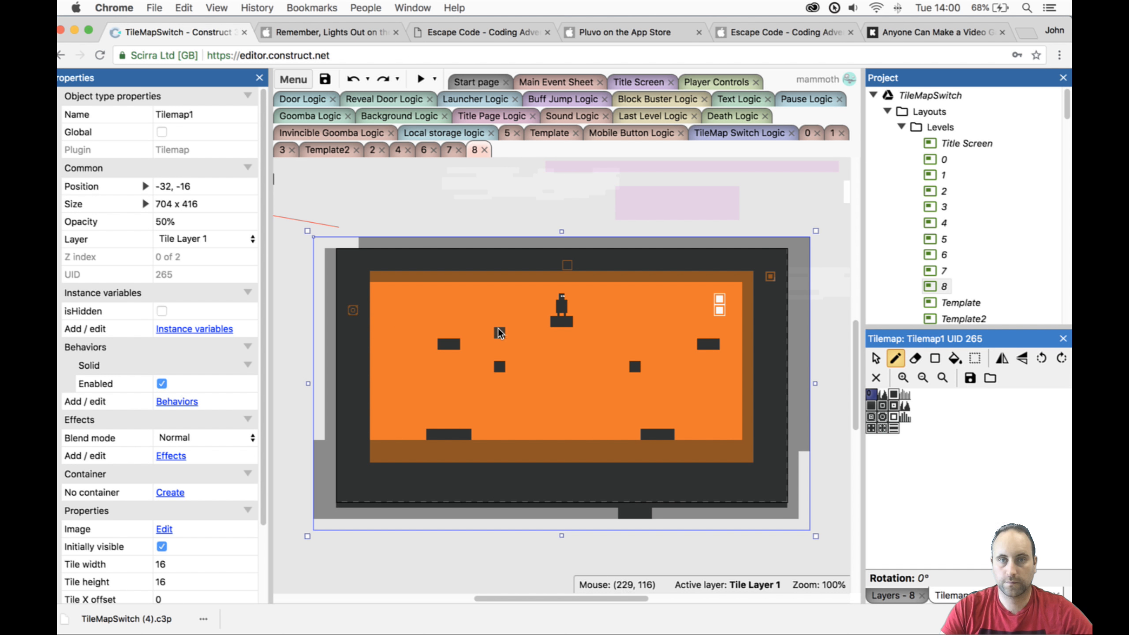
{"action": "left_click_drag", "start_coordinate": [500, 335], "coordinate": [511, 333]}
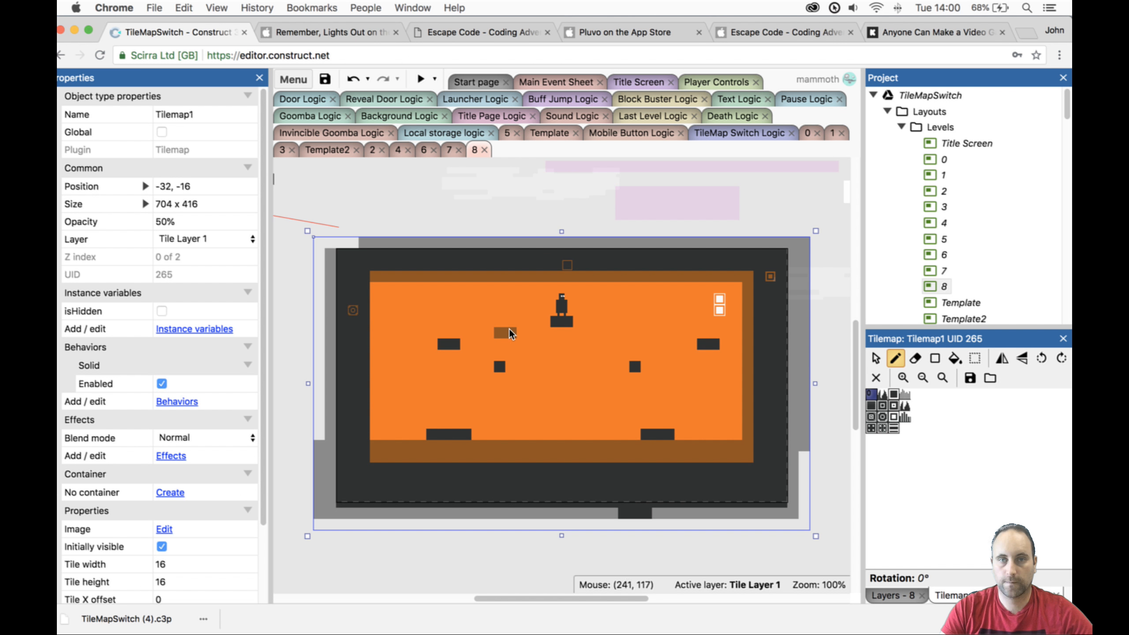
{"action": "left_click_drag", "start_coordinate": [636, 335], "coordinate": [648, 335]}
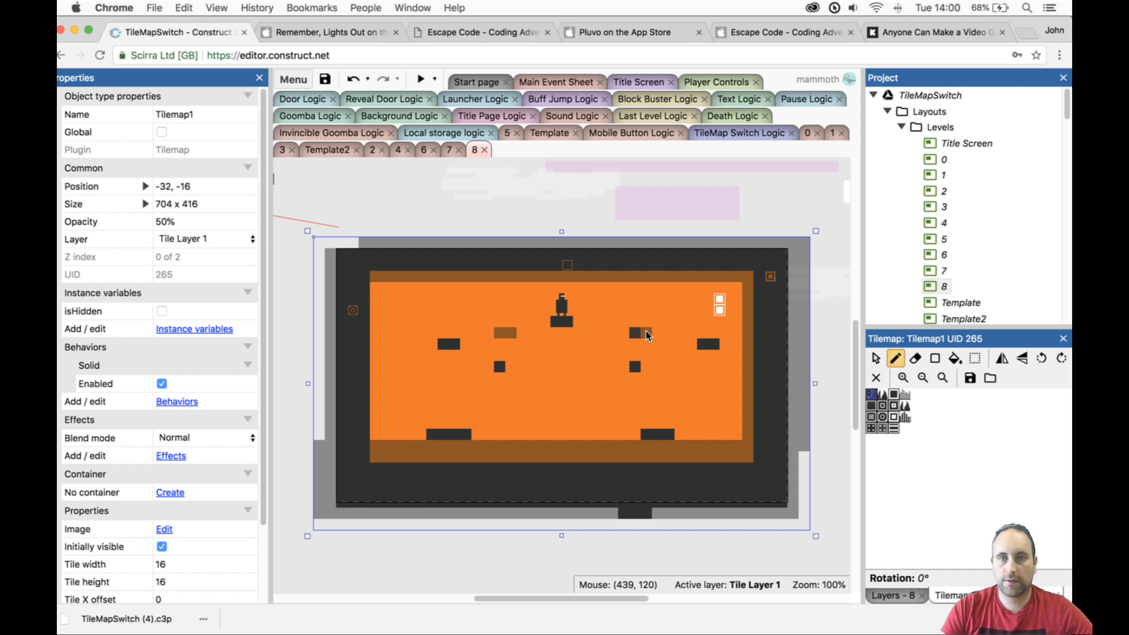
{"action": "key", "text": "super+z"}
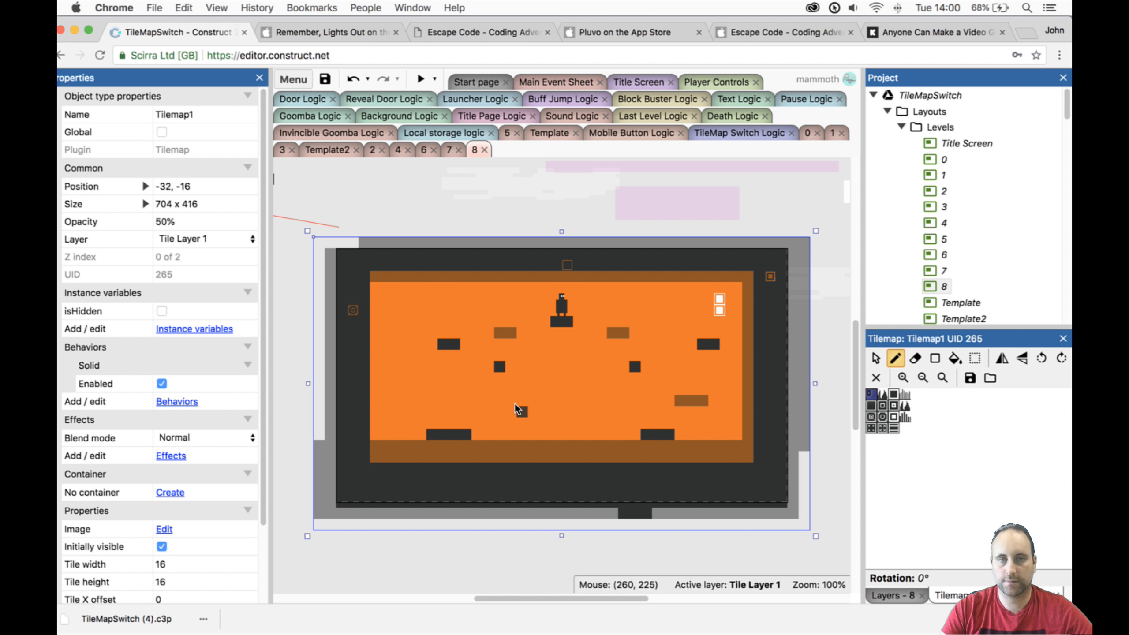
Add a two-tile lower-left platform, a four-tile lower-centre platform and a four-tile ledge against the left wall on Tilemap1.
{"action": "mouse_move", "coordinate": [476, 400]}
{"action": "left_mouse_down"}
{"action": "mouse_move", "coordinate": [463, 401]}
{"action": "mouse_move", "coordinate": [475, 401]}
{"action": "left_mouse_up"}
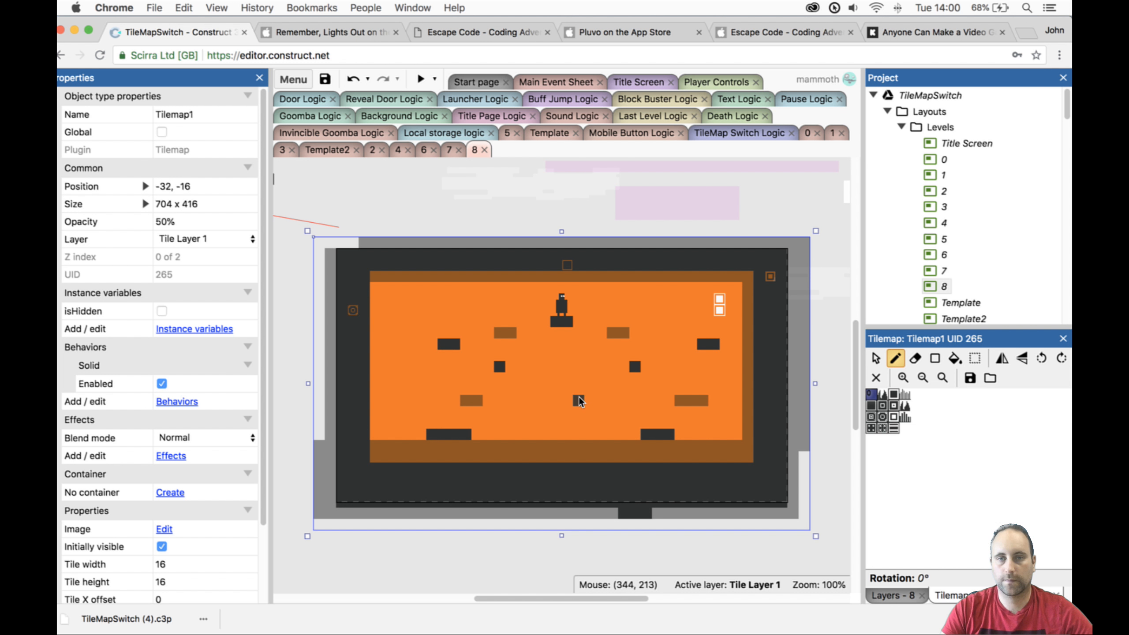
{"action": "mouse_move", "coordinate": [554, 401]}
{"action": "left_mouse_down"}
{"action": "mouse_move", "coordinate": [592, 401]}
{"action": "mouse_move", "coordinate": [555, 401]}
{"action": "left_mouse_up"}
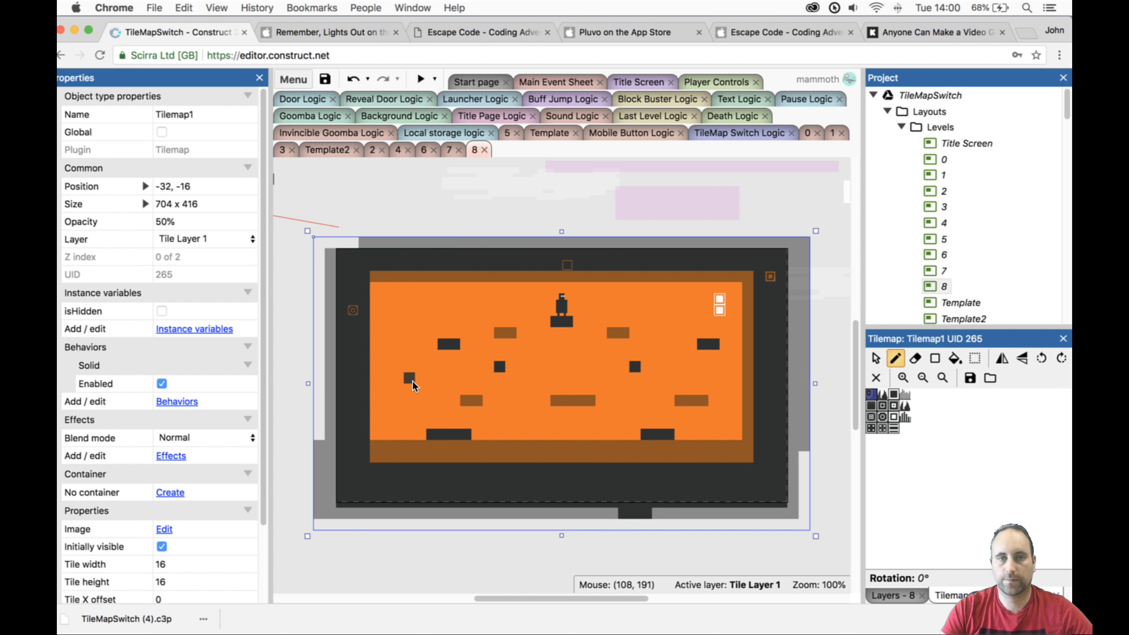
{"action": "left_click_drag", "start_coordinate": [409, 383], "coordinate": [381, 382]}
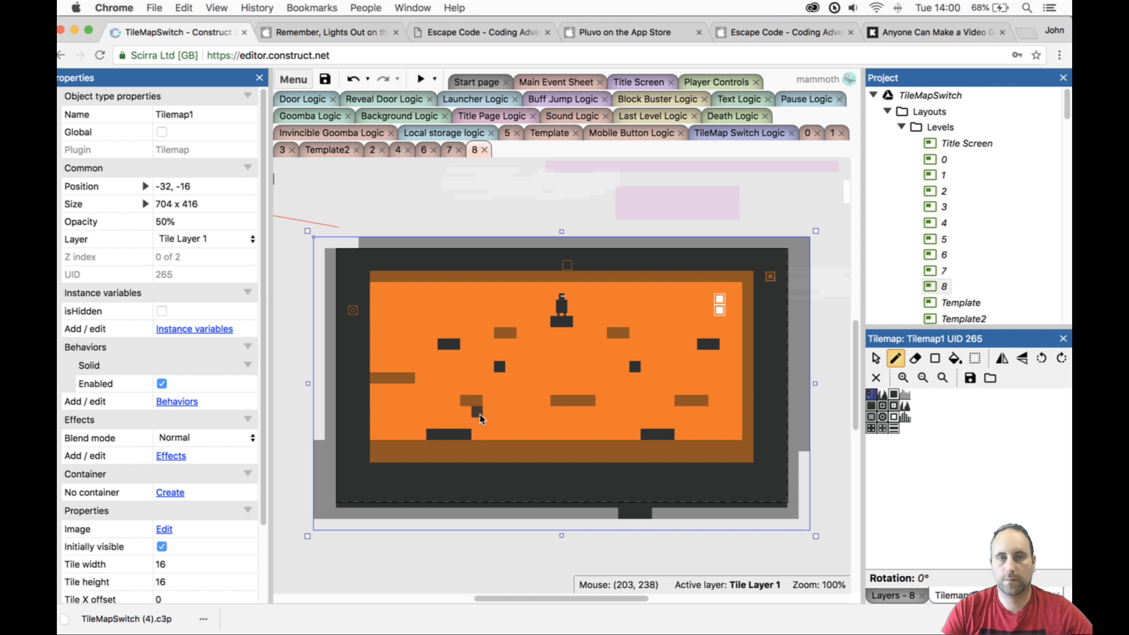
Preview level 8 and playtest the descent from the starting ledge to the lower-left platform by switching tilemaps.
{"action": "left_click", "coordinate": [420, 81]}
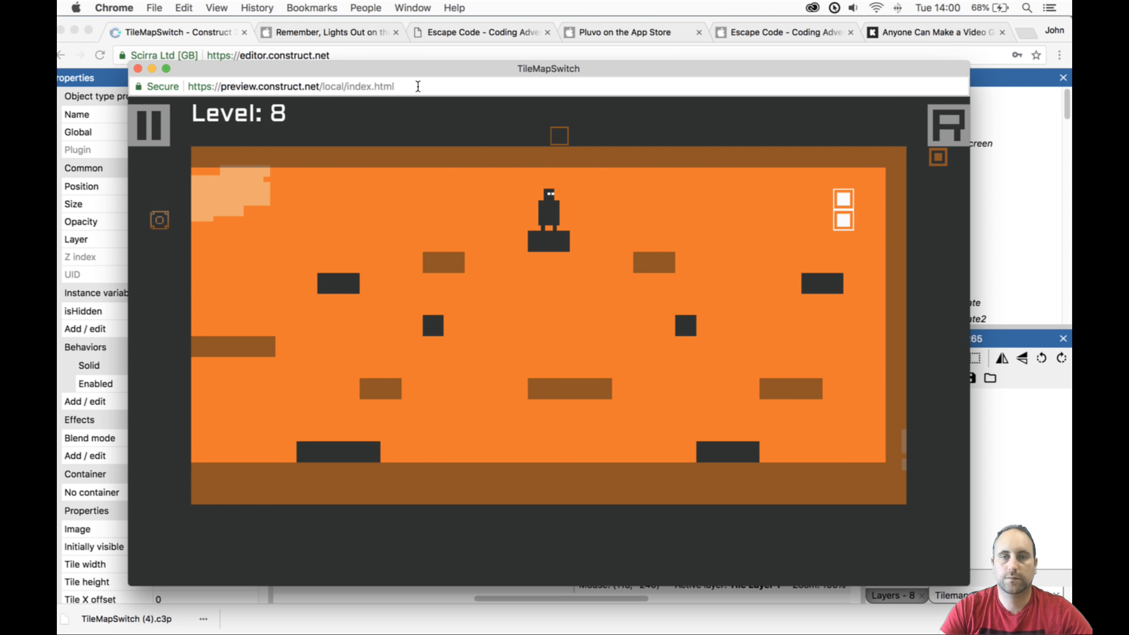
{"action": "key", "text": "space"}
{"action": "key", "text": "Left"}
{"action": "key", "text": "Up"}
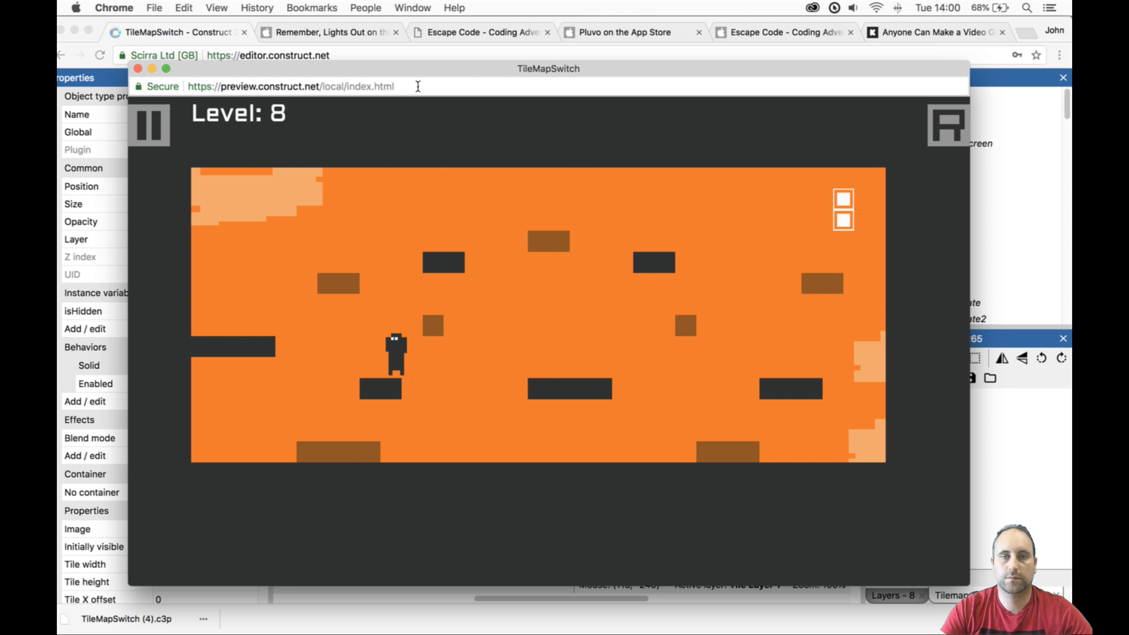
{"action": "key", "text": "Left"}
{"action": "key", "text": "Up"}
{"action": "key", "text": "space"}
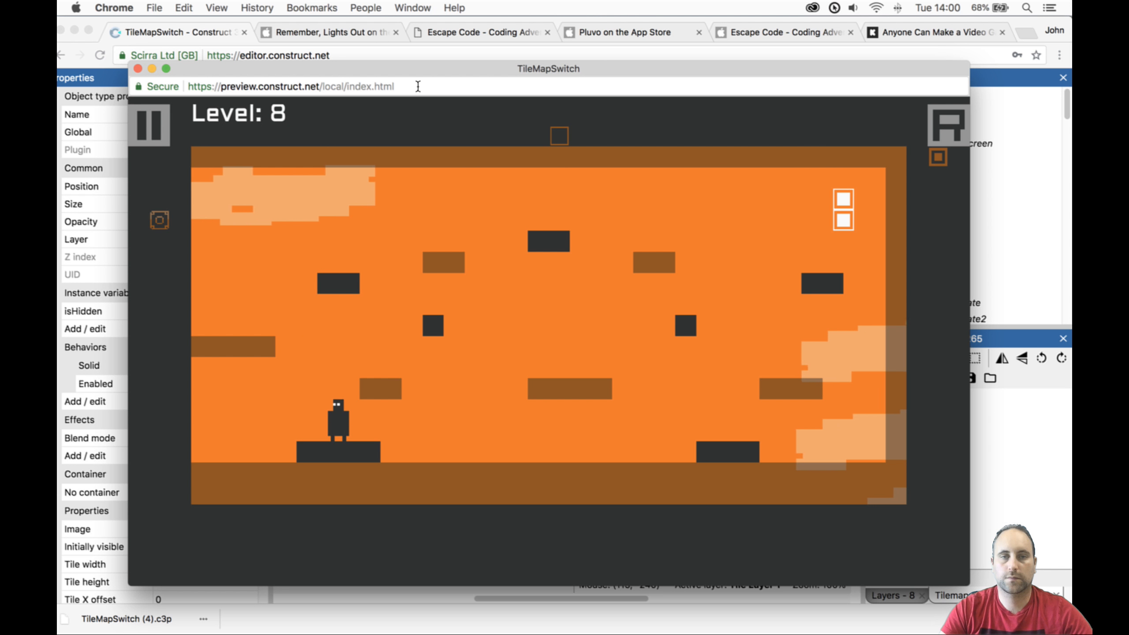
Playtest jumps and tilemap switches around the lower-left platform and the floor of level 8, and close the preview.
{"action": "key", "text": "Left"}
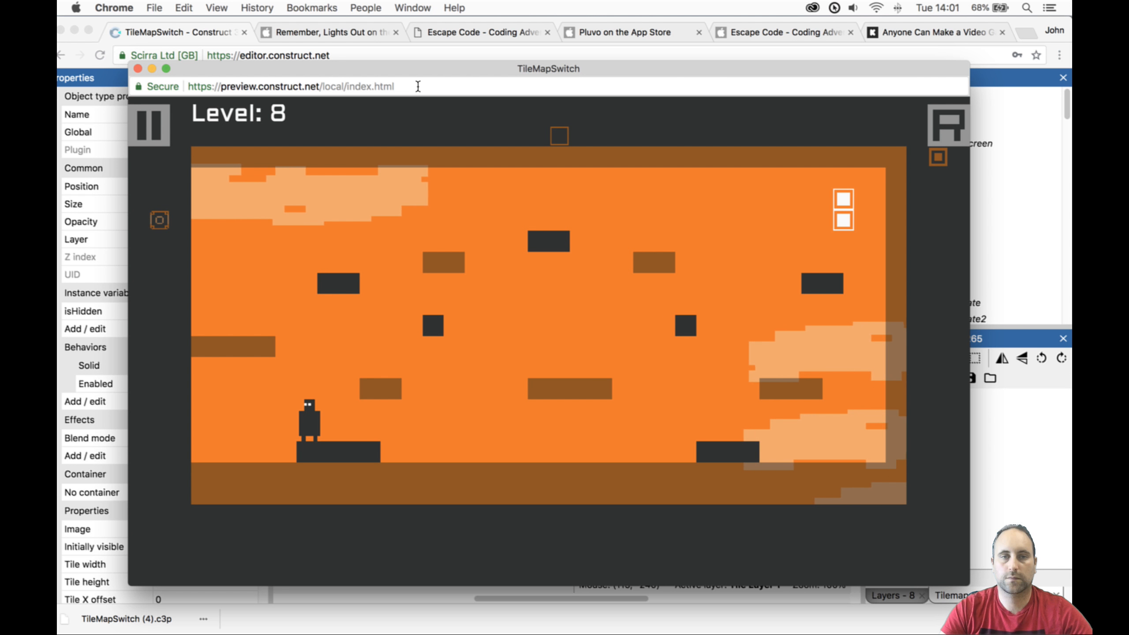
{"action": "key", "text": "space"}
{"action": "key", "text": "Up"}
{"action": "key", "text": "space"}
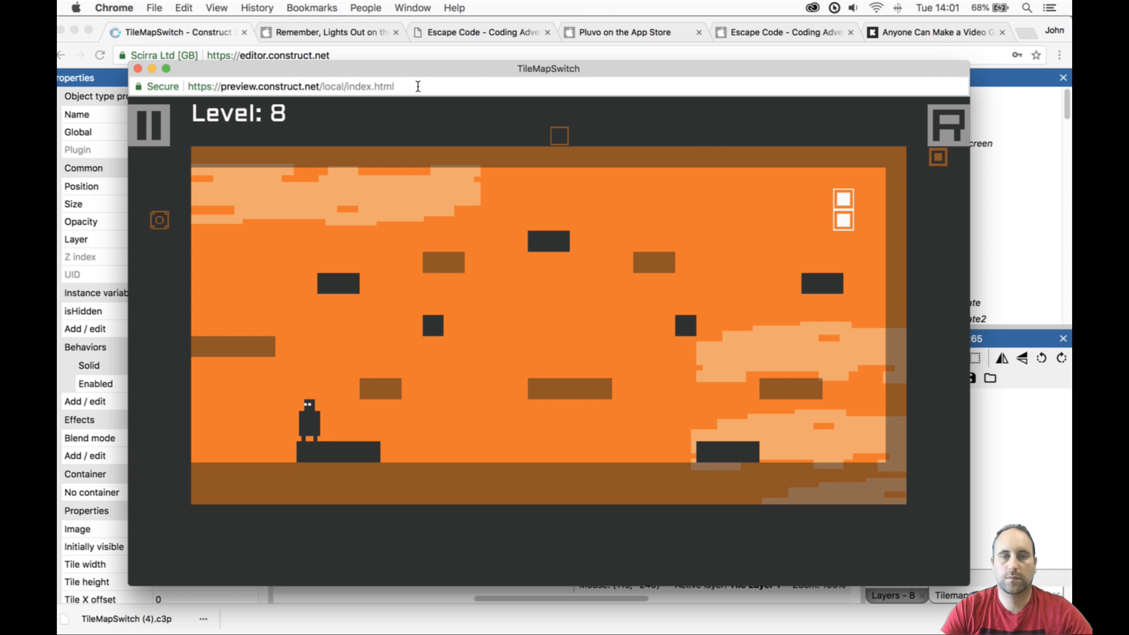
{"action": "key", "text": "Up"}
{"action": "key", "text": "Right"}
{"action": "key", "text": "space"}
{"action": "key", "text": "Up"}
{"action": "key", "text": "Left"}
{"action": "key", "text": "space"}
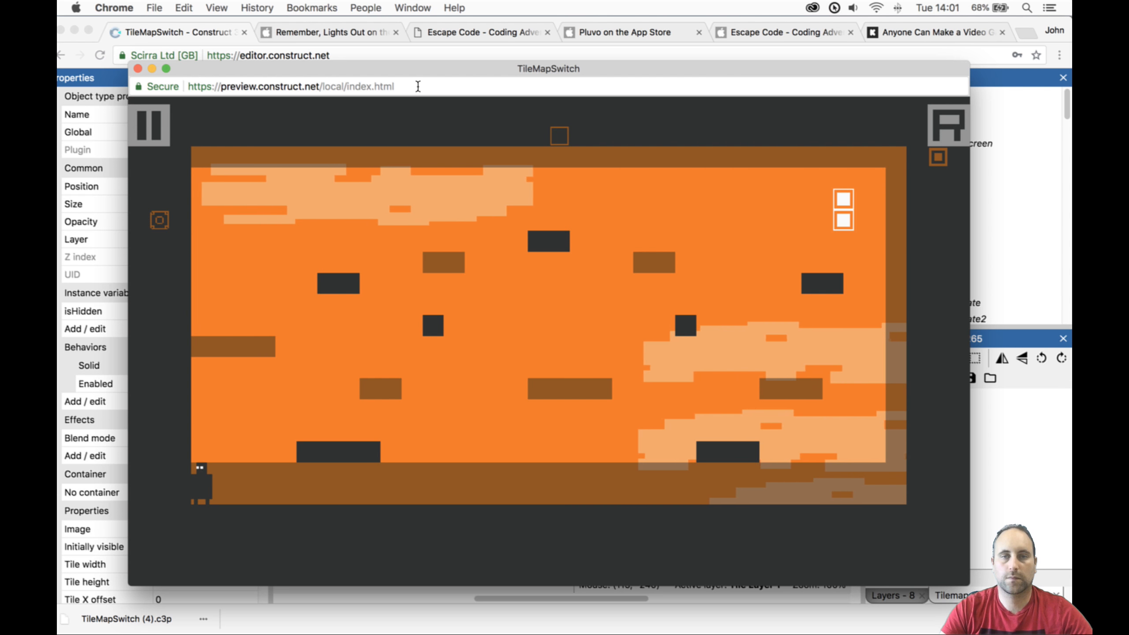
{"action": "key", "text": "Up"}
{"action": "key", "text": "Right"}
{"action": "key", "text": "Right"}
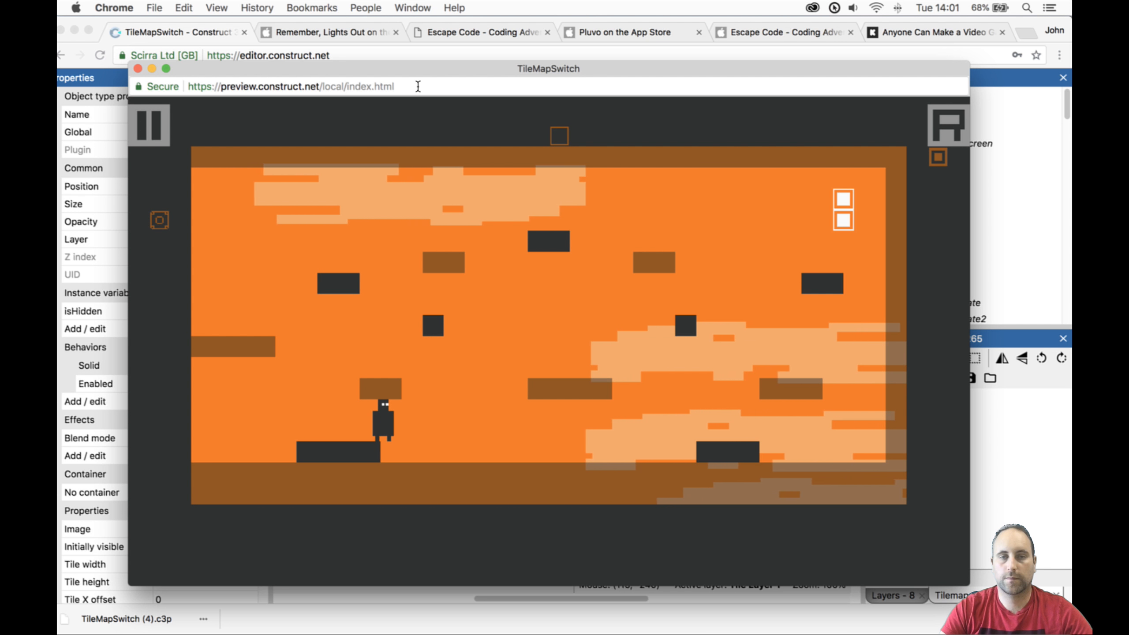
{"action": "key", "text": "Left"}
{"action": "key", "text": "Up"}
{"action": "key", "text": "space"}
{"action": "key", "text": "Right"}
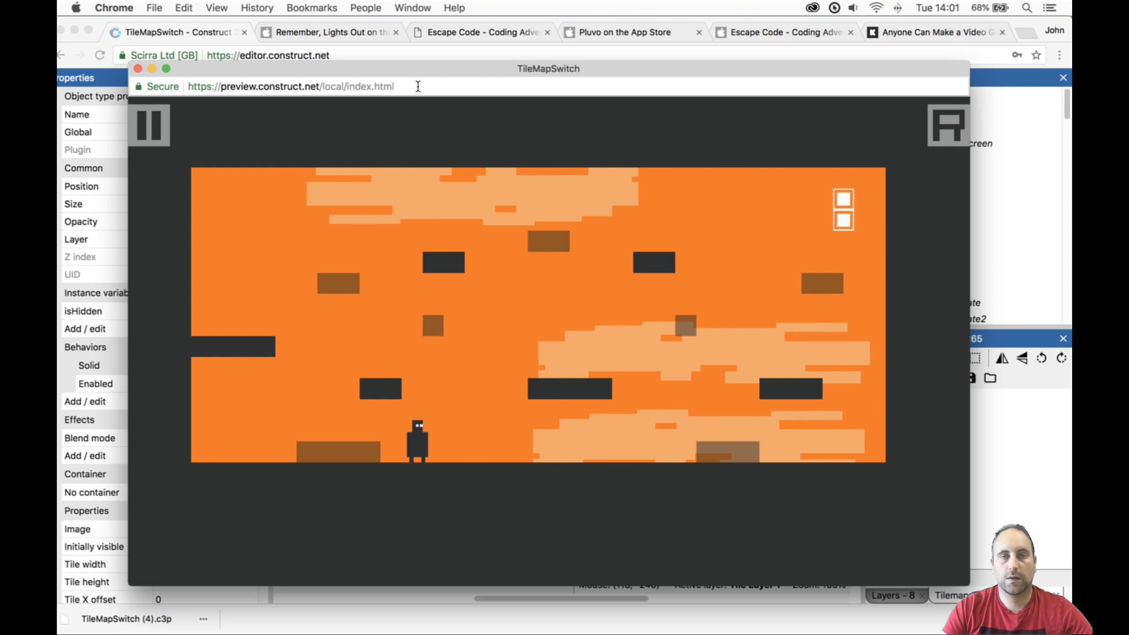
{"action": "left_click", "coordinate": [137, 68]}
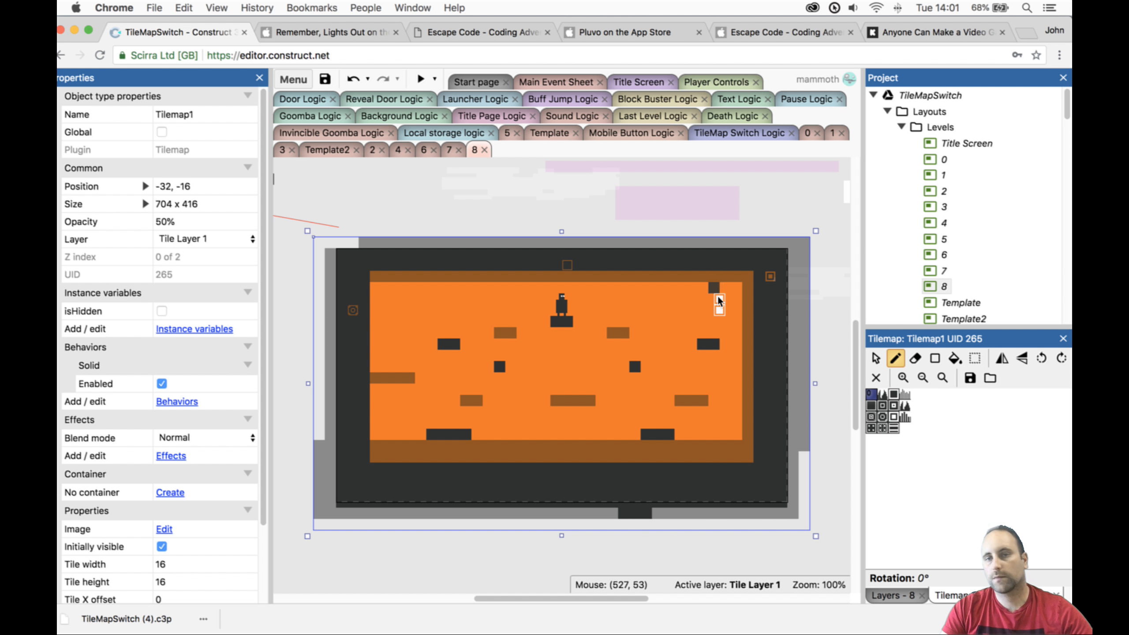
Move the door to 528, 112 on the upper-right platform and the player to 464, 240 on the lower-right platform.
{"action": "key", "text": "Escape"}
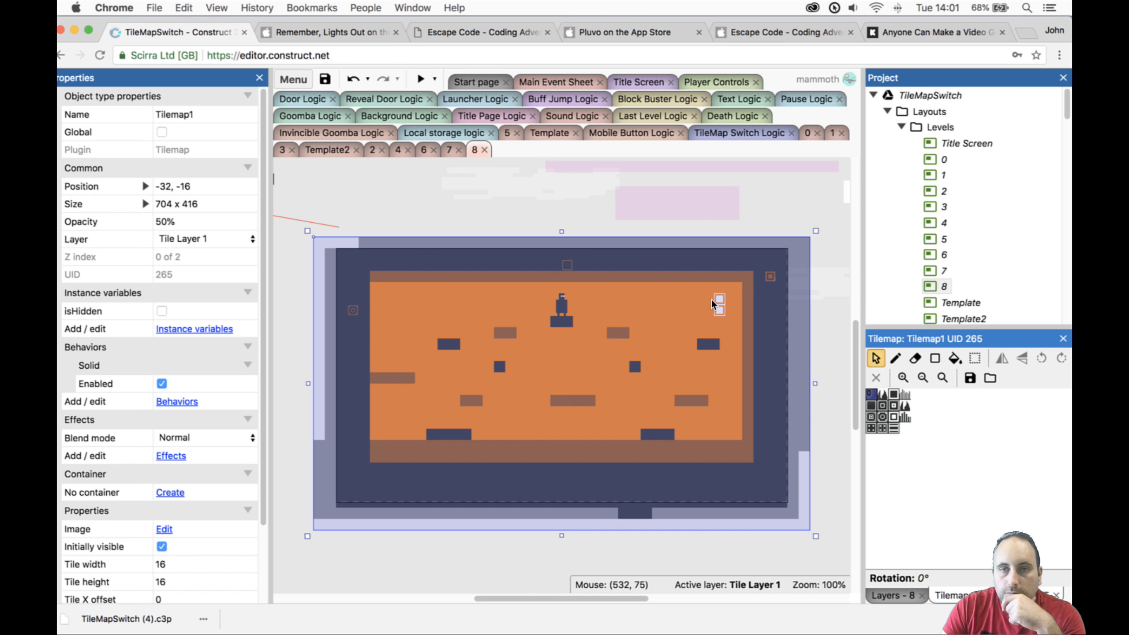
{"action": "left_click_drag", "start_coordinate": [719, 310], "coordinate": [714, 329]}
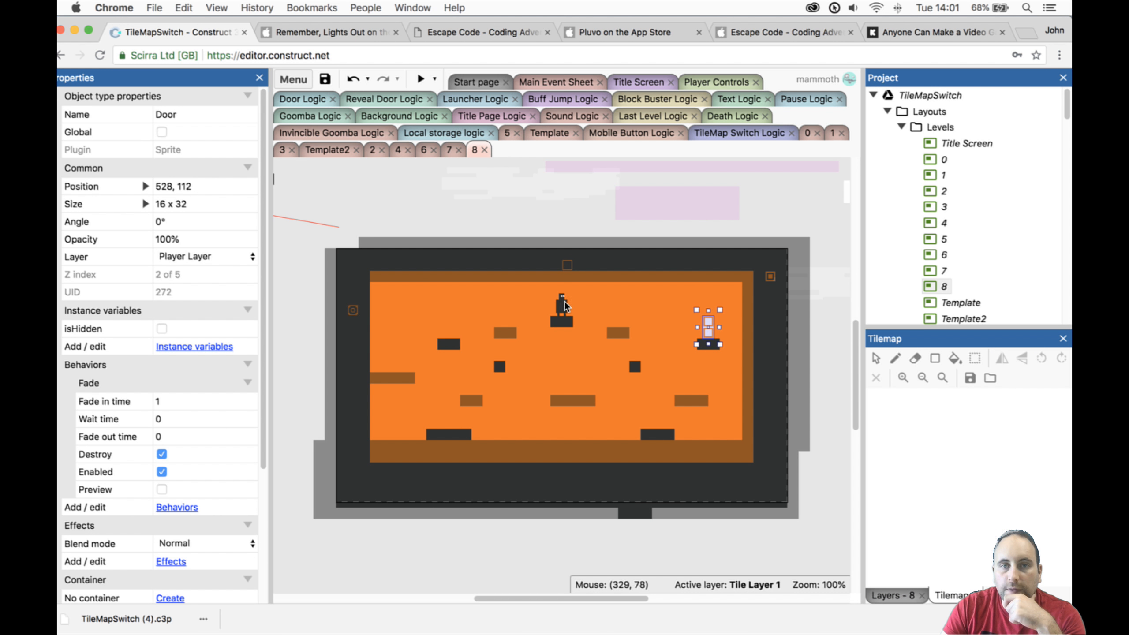
{"action": "left_click_drag", "start_coordinate": [565, 306], "coordinate": [665, 413]}
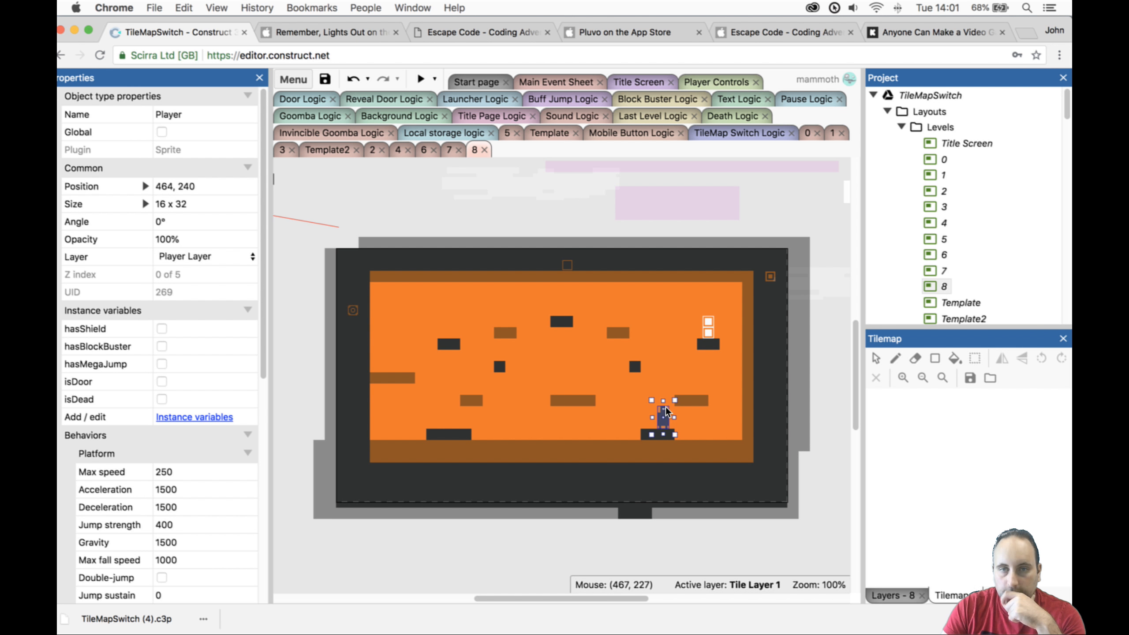
Preview level 8, playtest the route from the lower-right platform to the door by jumping and switching tilemaps, and close the preview.
{"action": "left_click", "coordinate": [419, 79]}
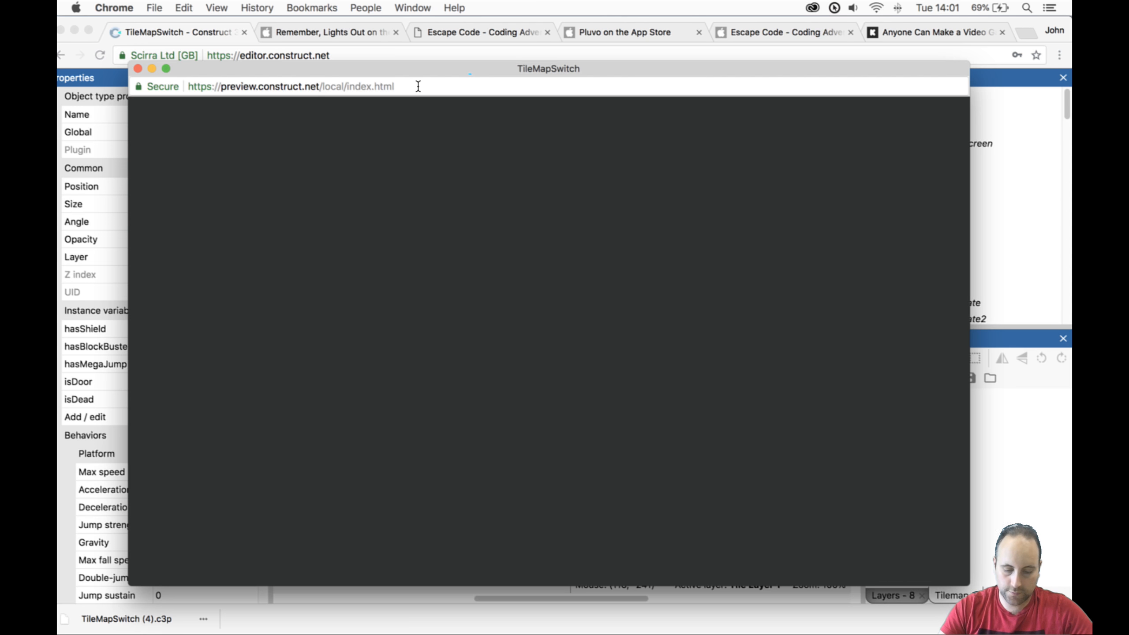
{"action": "key", "text": "Left"}
{"action": "key", "text": "Right"}
{"action": "key", "text": "Up"}
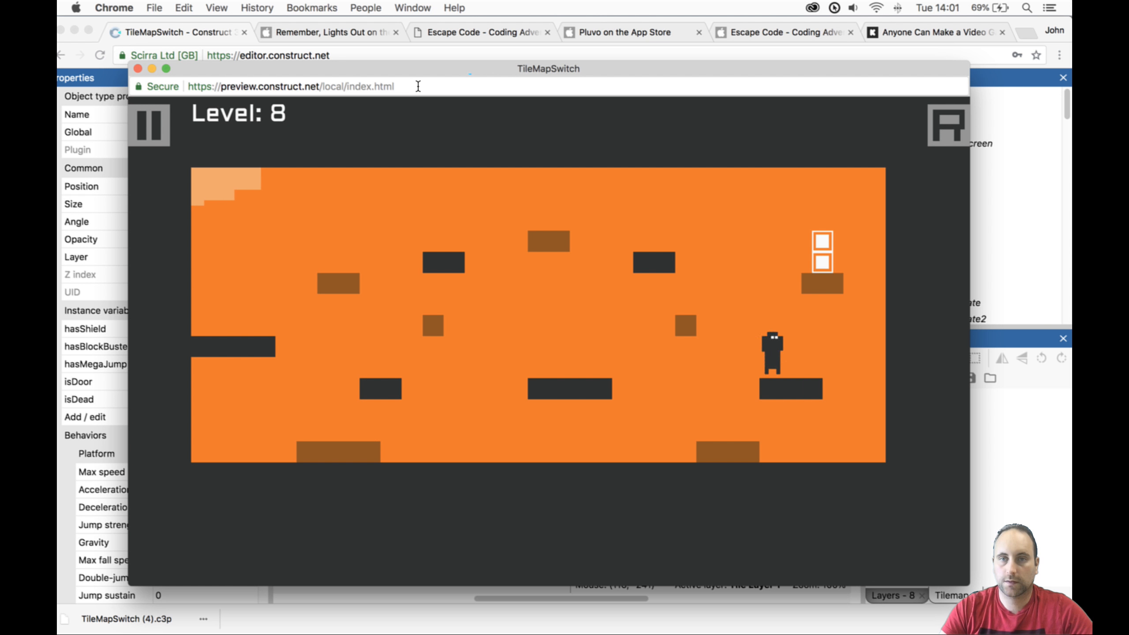
{"action": "key", "text": "Left"}
{"action": "key", "text": "Right"}
{"action": "key", "text": "Up"}
{"action": "key", "text": "Left"}
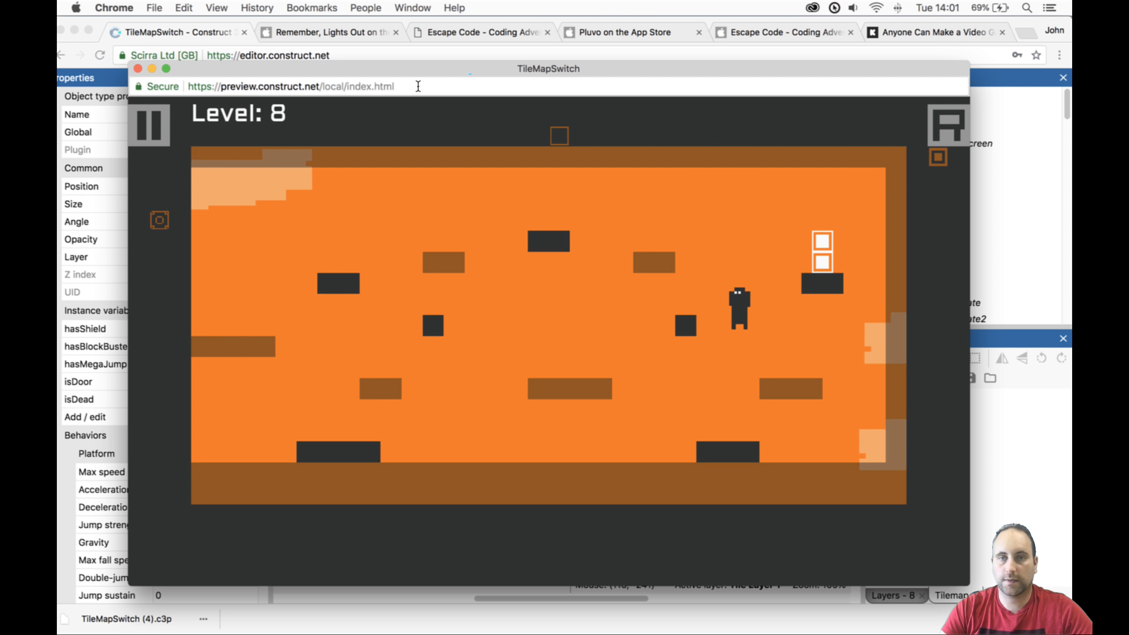
{"action": "key", "text": "Right"}
{"action": "key", "text": "Up"}
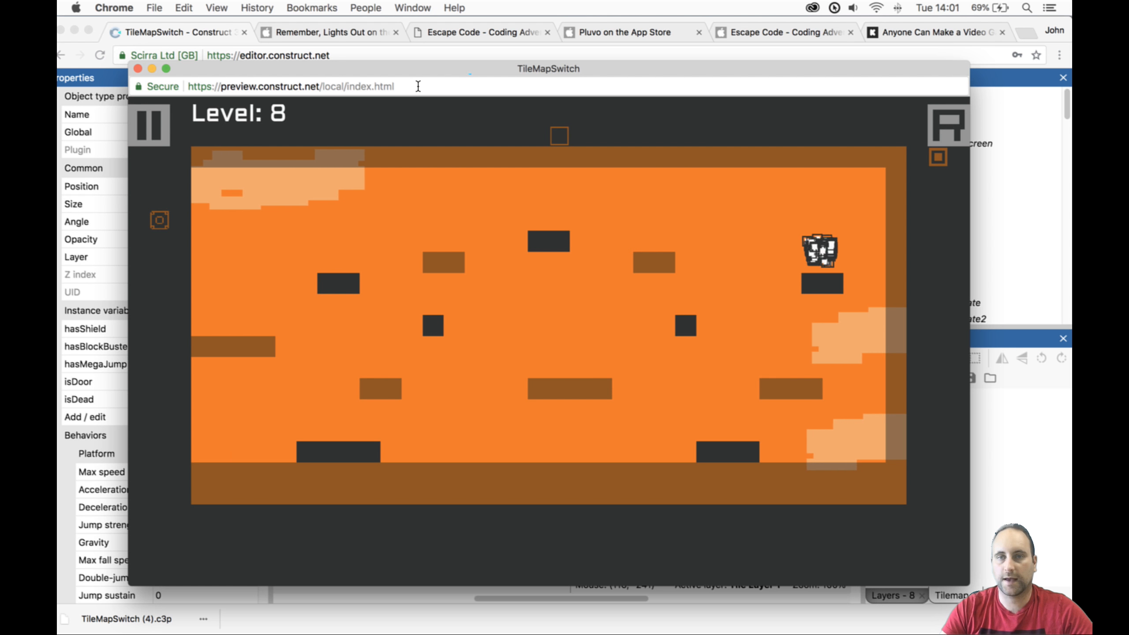
{"action": "left_click", "coordinate": [138, 68]}
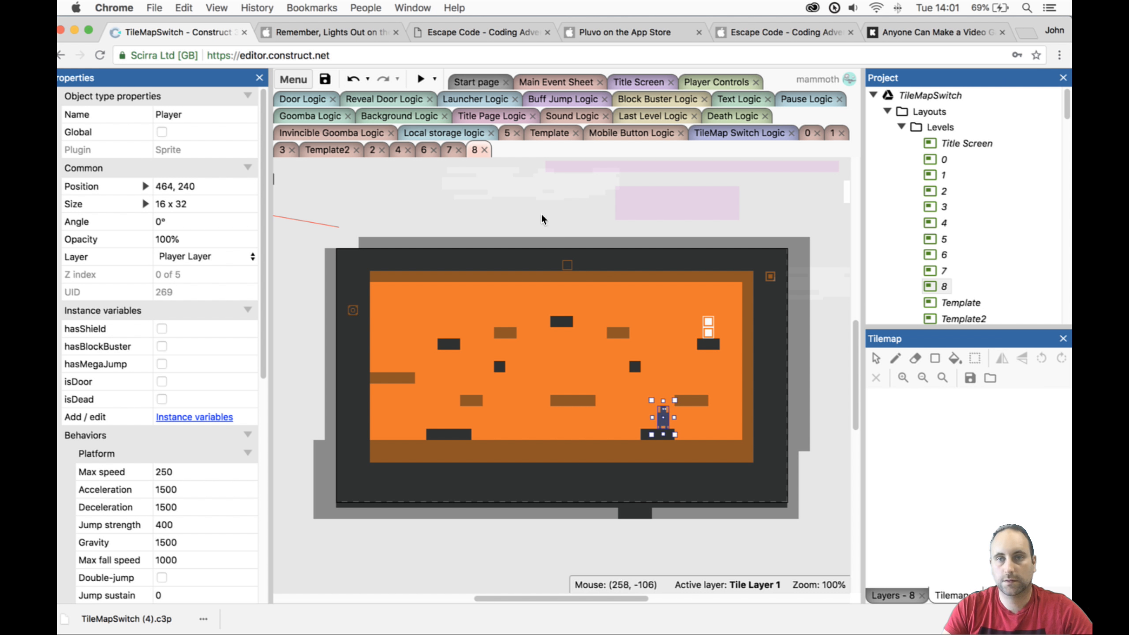
Move the door to 496, 64, make Tile Layer0 the active layer, and erase the two-tile upper-right platform from Tilemap0.
{"action": "left_click_drag", "start_coordinate": [708, 328], "coordinate": [686, 296]}
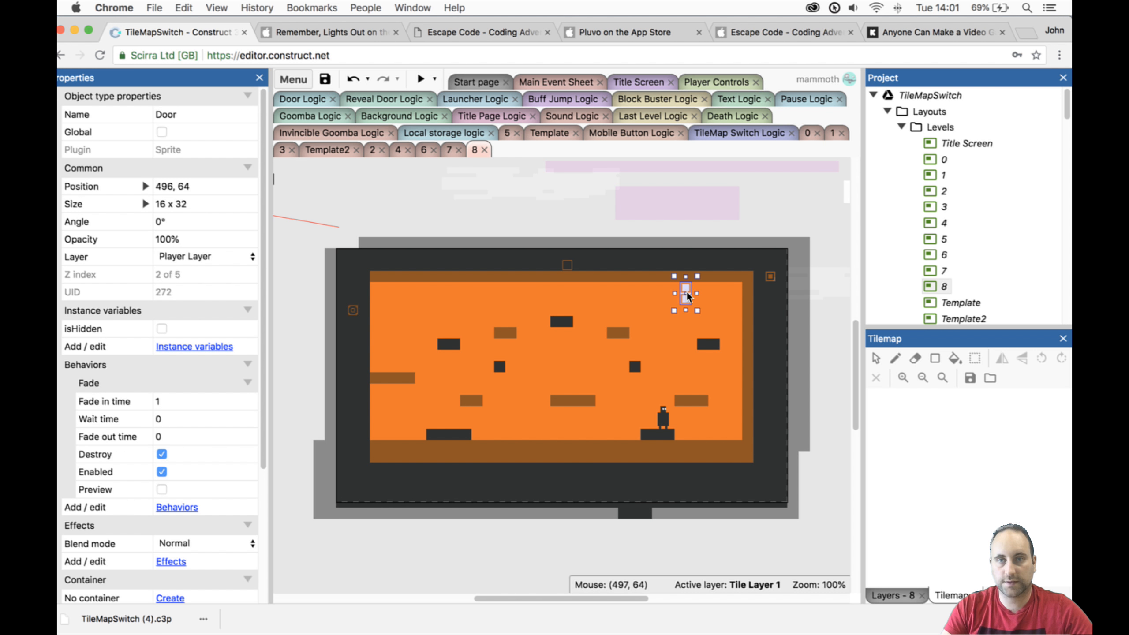
{"action": "left_click", "coordinate": [724, 357]}
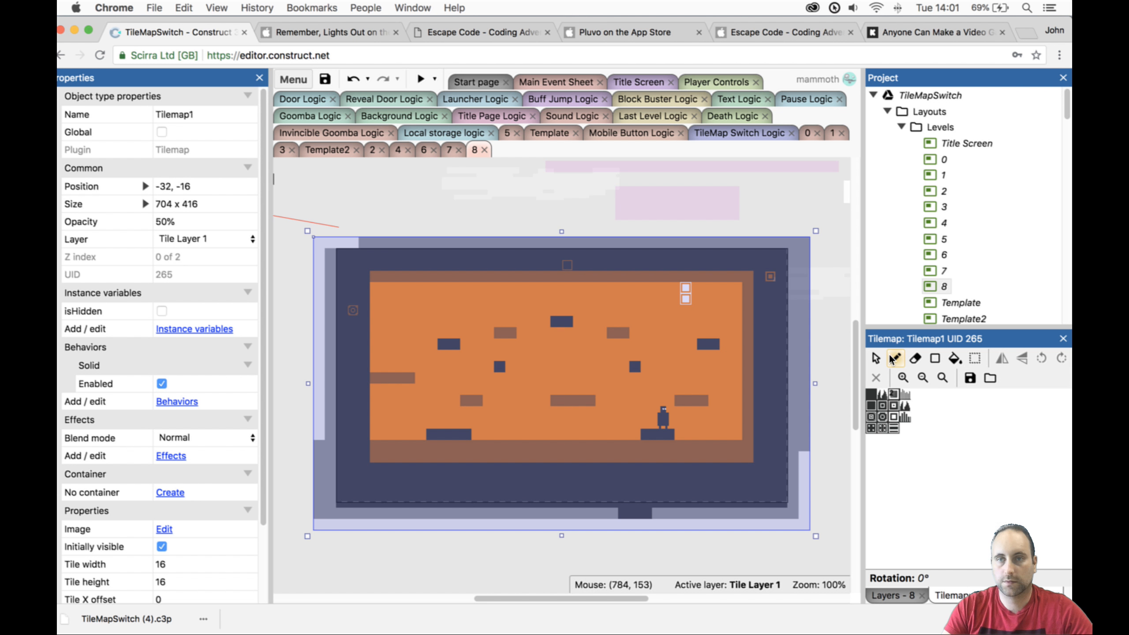
{"action": "left_click", "coordinate": [891, 596]}
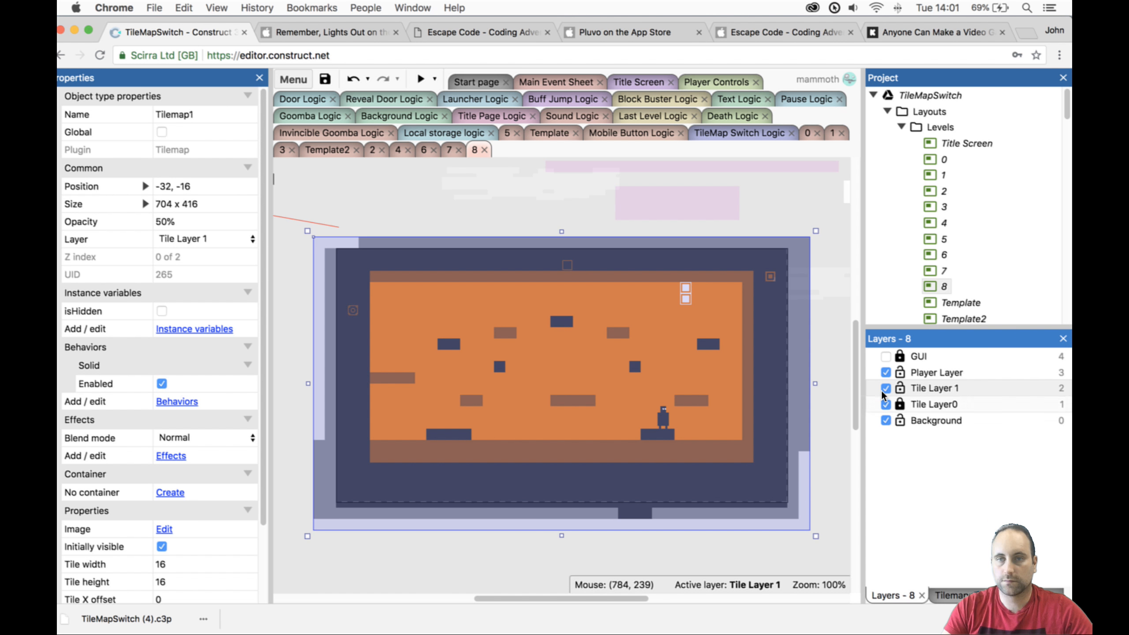
{"action": "left_click", "coordinate": [896, 404]}
{"action": "left_click", "coordinate": [798, 397]}
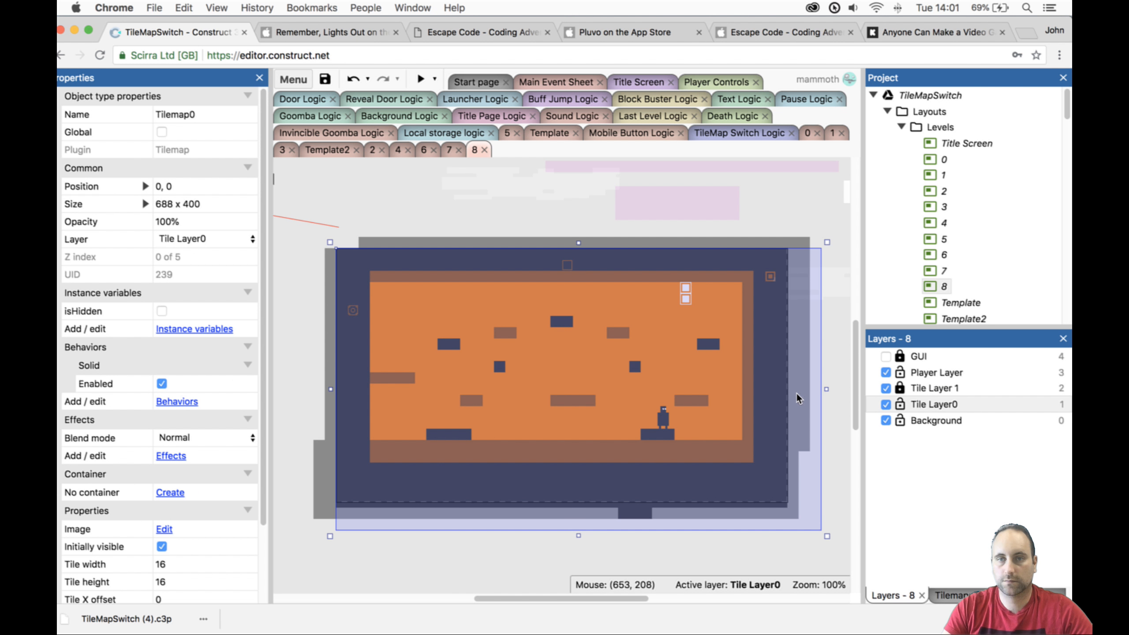
{"action": "left_click", "coordinate": [960, 594]}
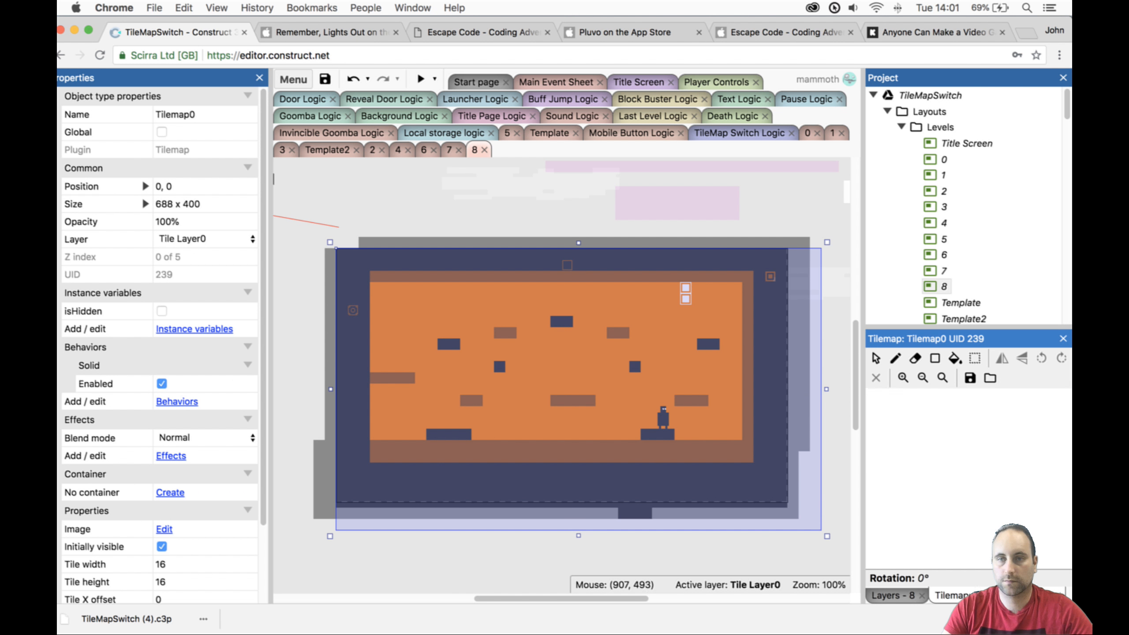
{"action": "left_click", "coordinate": [915, 358]}
{"action": "left_click", "coordinate": [869, 395]}
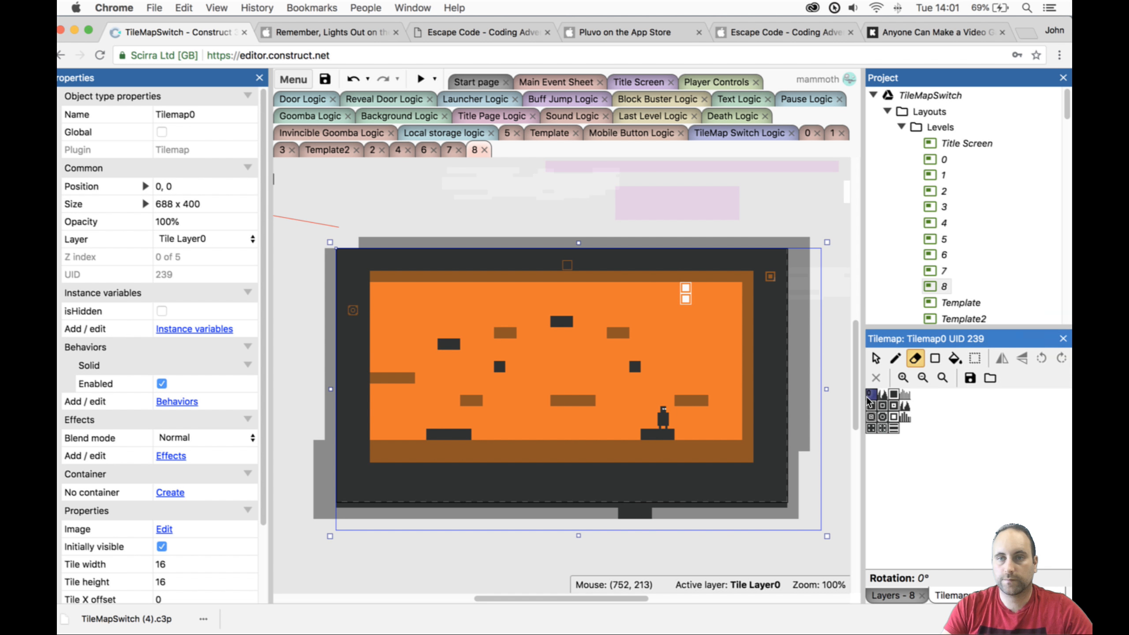
Draw a two-tile platform directly beneath the door on Tilemap0 and erase the single-tile block right of centre.
{"action": "left_click", "coordinate": [890, 358]}
{"action": "left_click", "coordinate": [896, 360]}
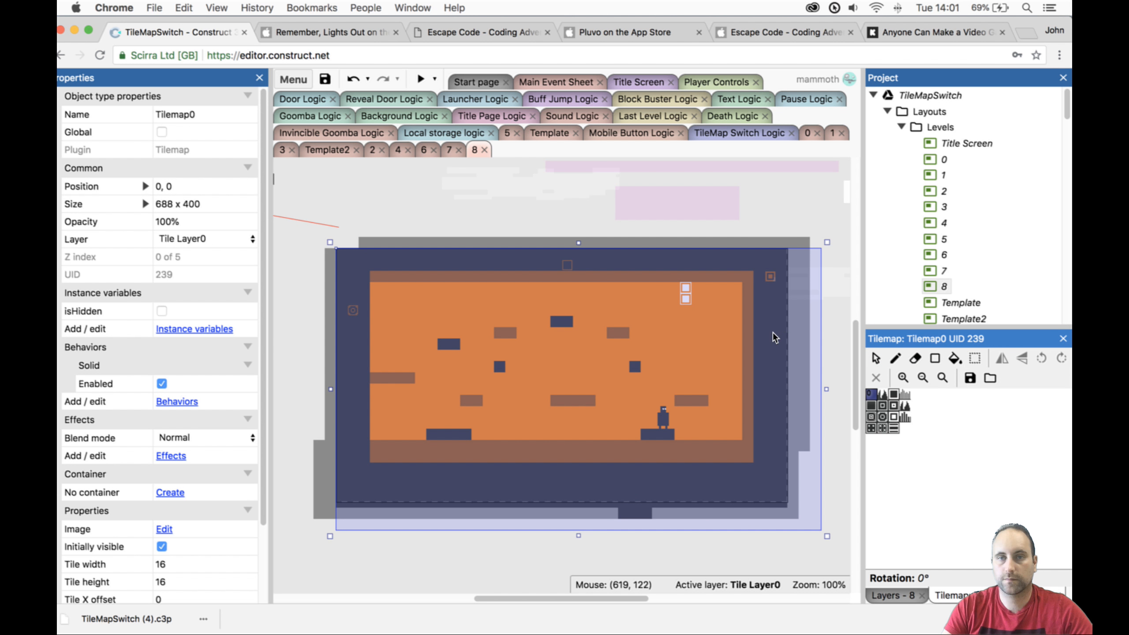
{"action": "left_click", "coordinate": [896, 360]}
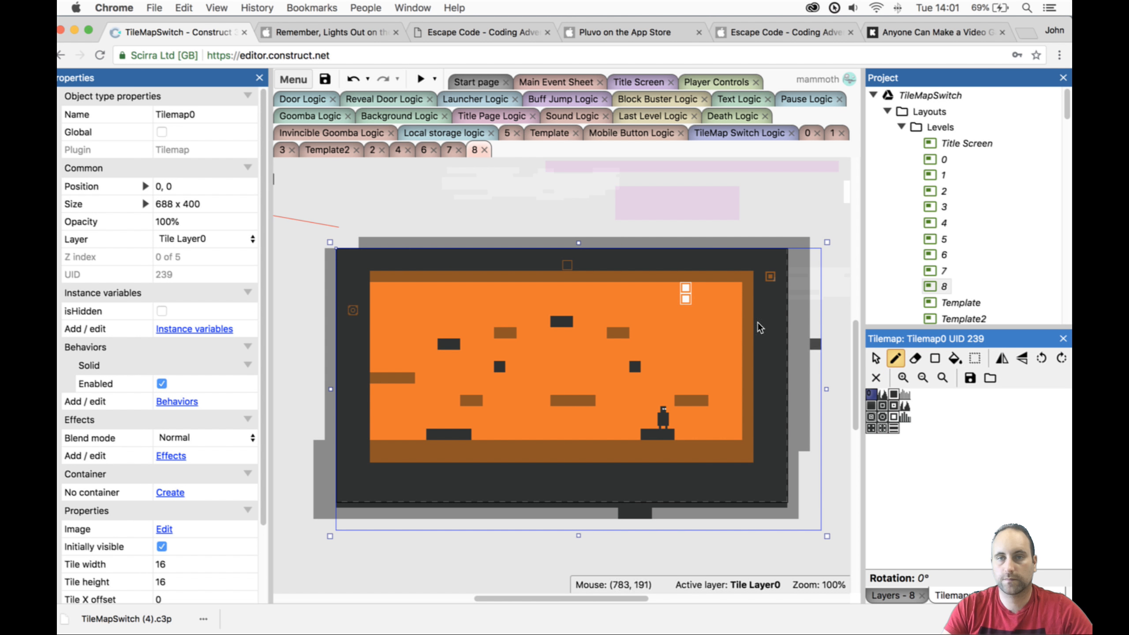
{"action": "left_click_drag", "start_coordinate": [678, 311], "coordinate": [695, 312]}
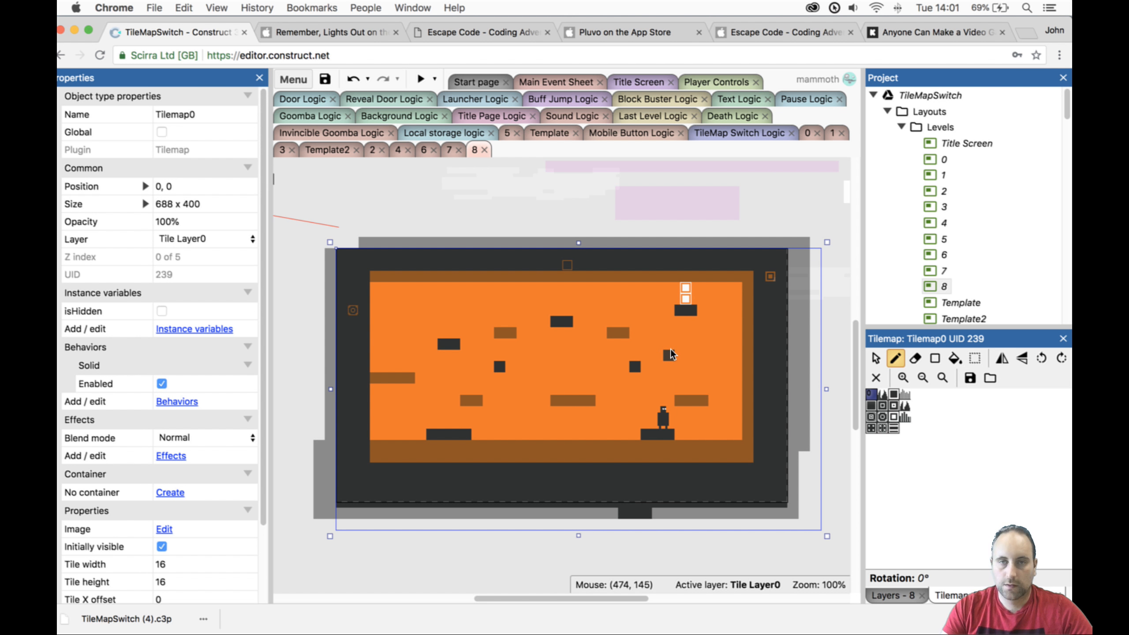
{"action": "left_click", "coordinate": [912, 361]}
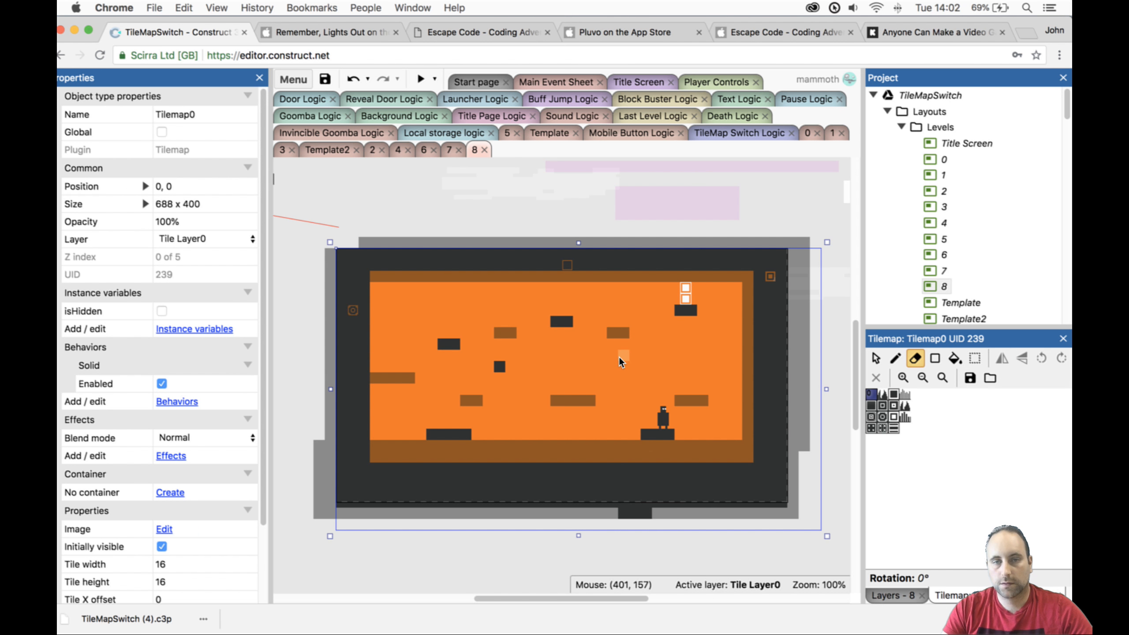
Fill a row of spike tiles along the full width of the pit floor on Tilemap0.
{"action": "left_click", "coordinate": [883, 394]}
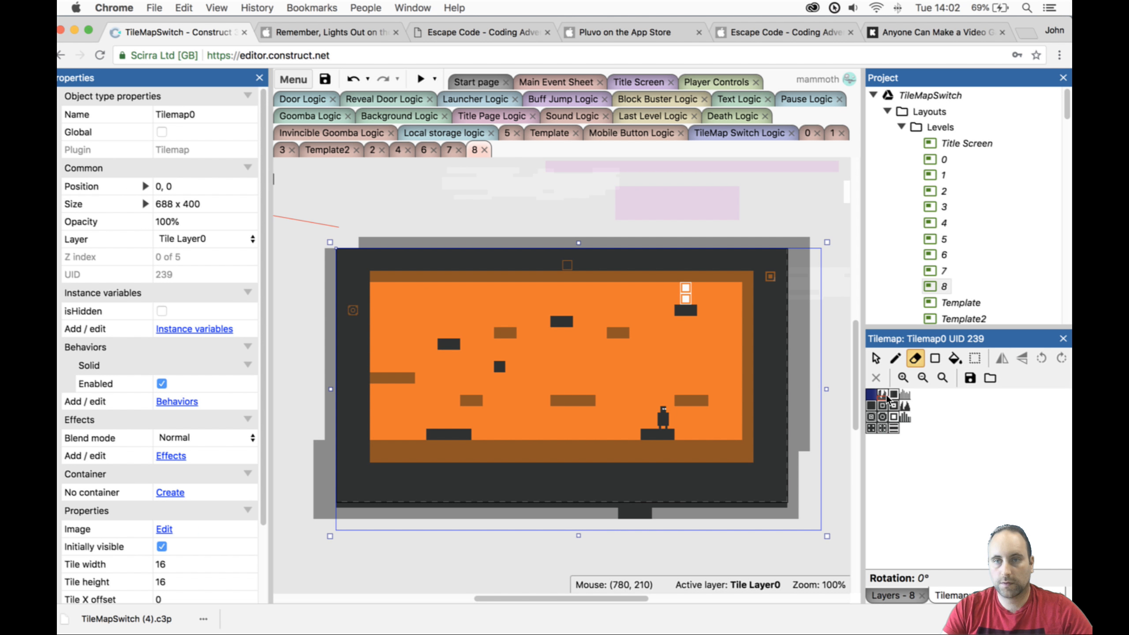
{"action": "left_click_drag", "start_coordinate": [380, 466], "coordinate": [540, 467]}
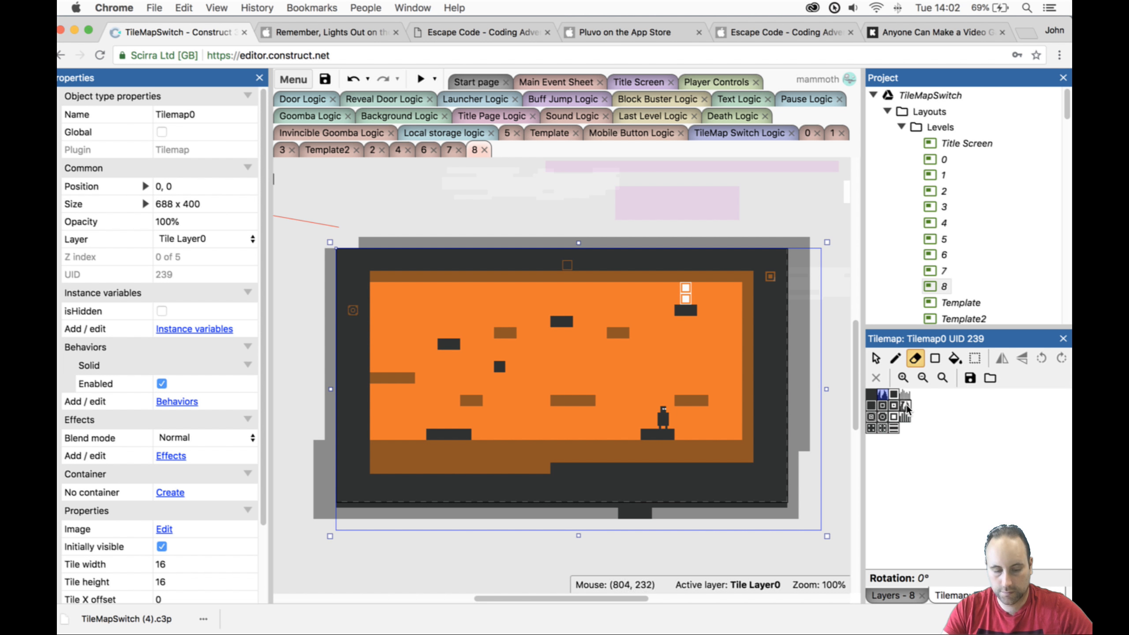
{"action": "key", "text": "super+z"}
{"action": "left_click", "coordinate": [935, 358]}
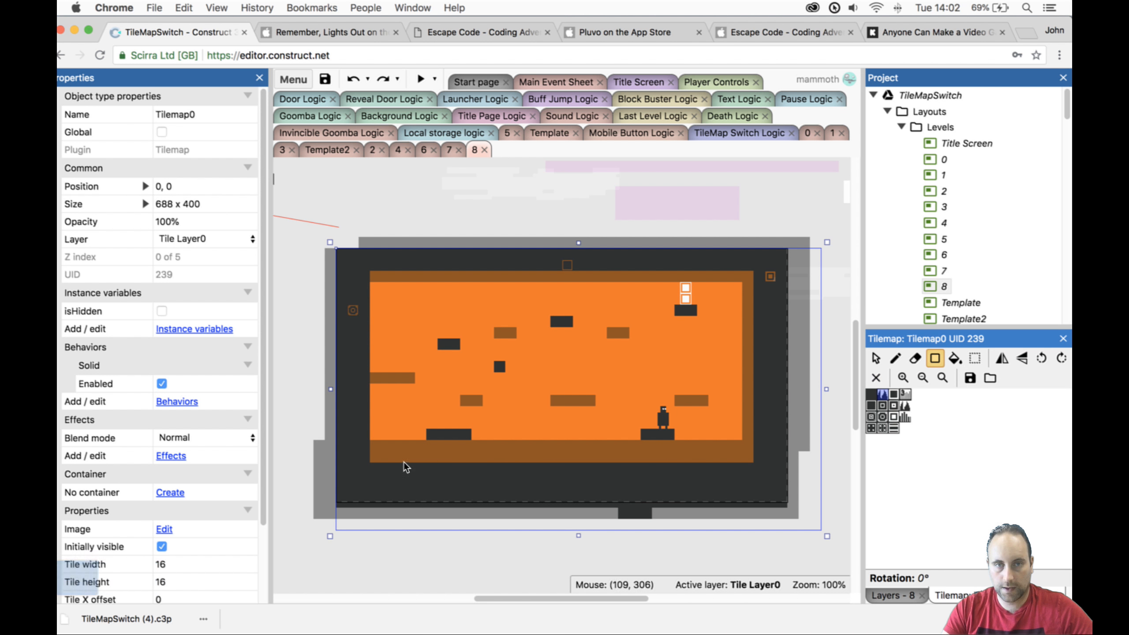
{"action": "left_click_drag", "start_coordinate": [374, 471], "coordinate": [602, 477]}
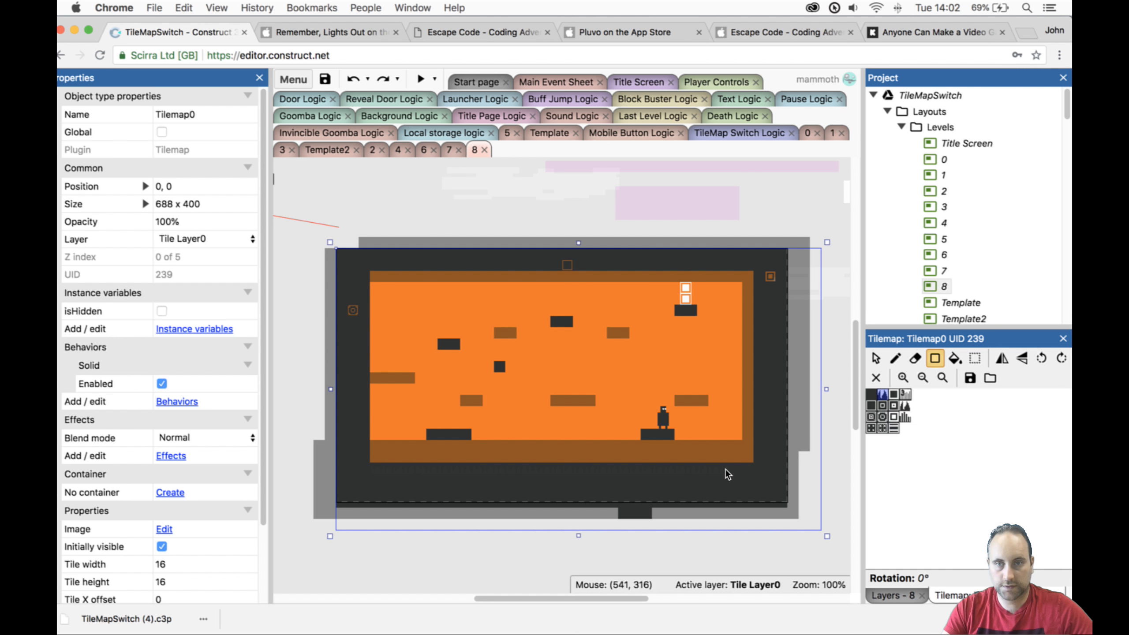
{"action": "left_click_drag", "start_coordinate": [744, 468], "coordinate": [750, 467]}
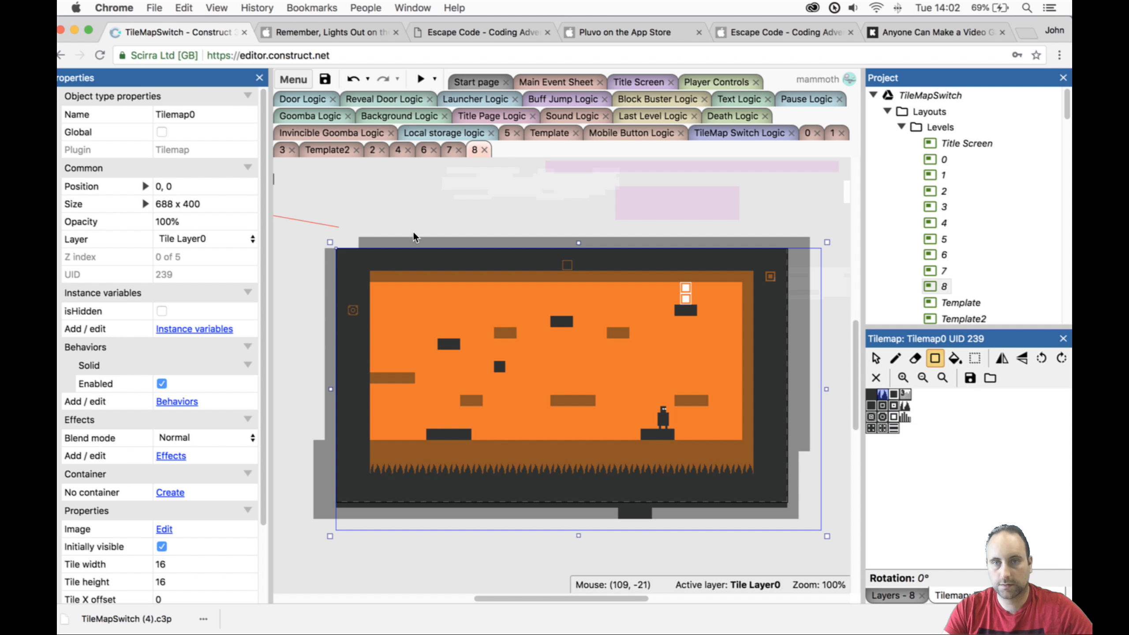
Move the death0 sprite to 304, 336 so it covers the spike row along the pit floor.
{"action": "left_click", "coordinate": [873, 356]}
{"action": "left_click", "coordinate": [695, 203]}
{"action": "left_click_drag", "start_coordinate": [696, 202], "coordinate": [763, 501]}
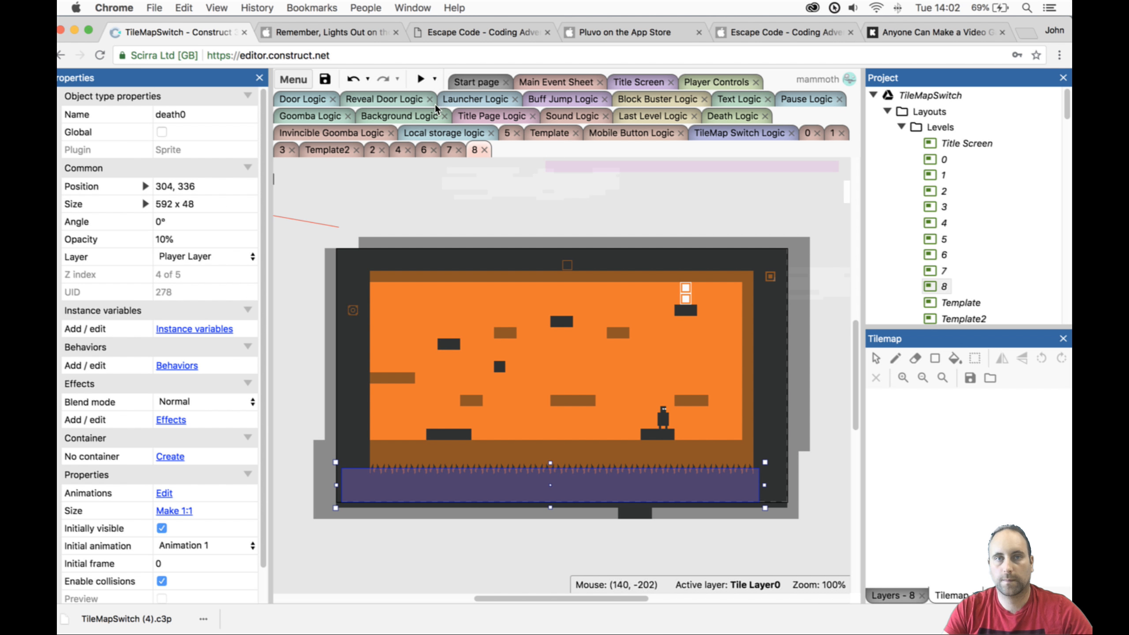
Preview level 8 and playtest moving left across the lower-centre platform and down to the floor beside the lower-left platform.
{"action": "left_click", "coordinate": [419, 78]}
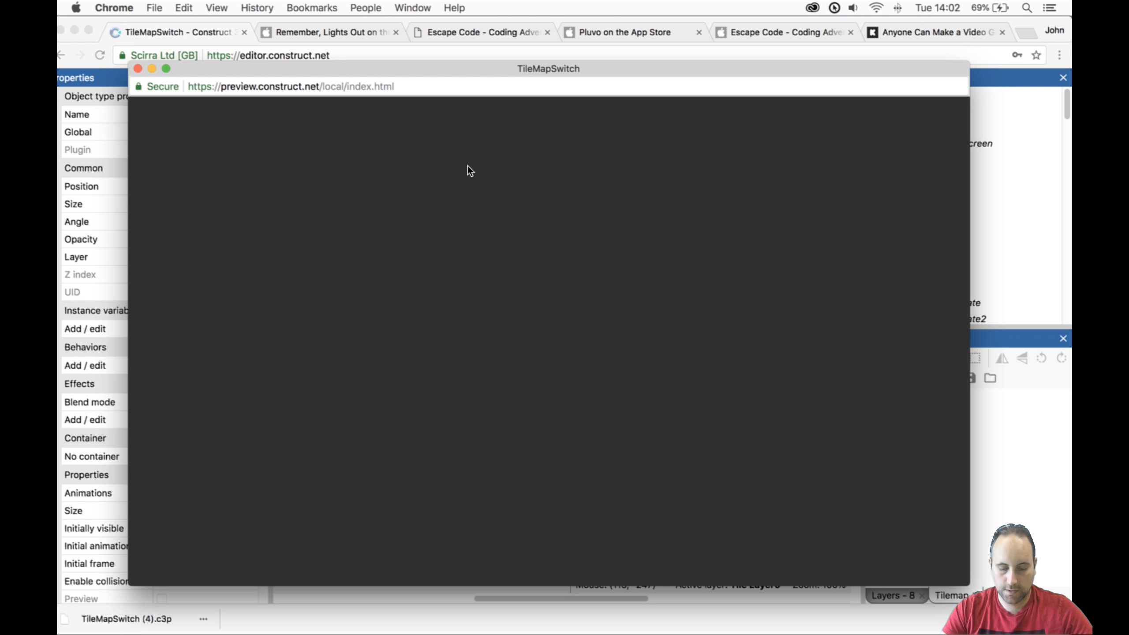
{"action": "key", "text": "Up"}
{"action": "key", "text": "Left"}
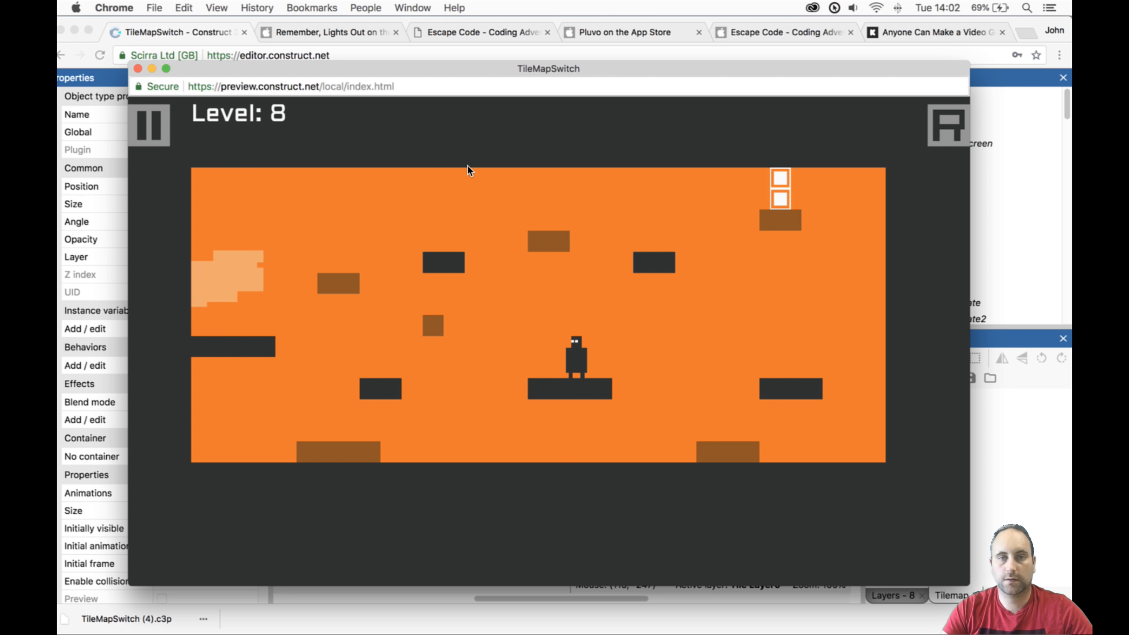
{"action": "key", "text": "Up"}
{"action": "key", "text": "Left"}
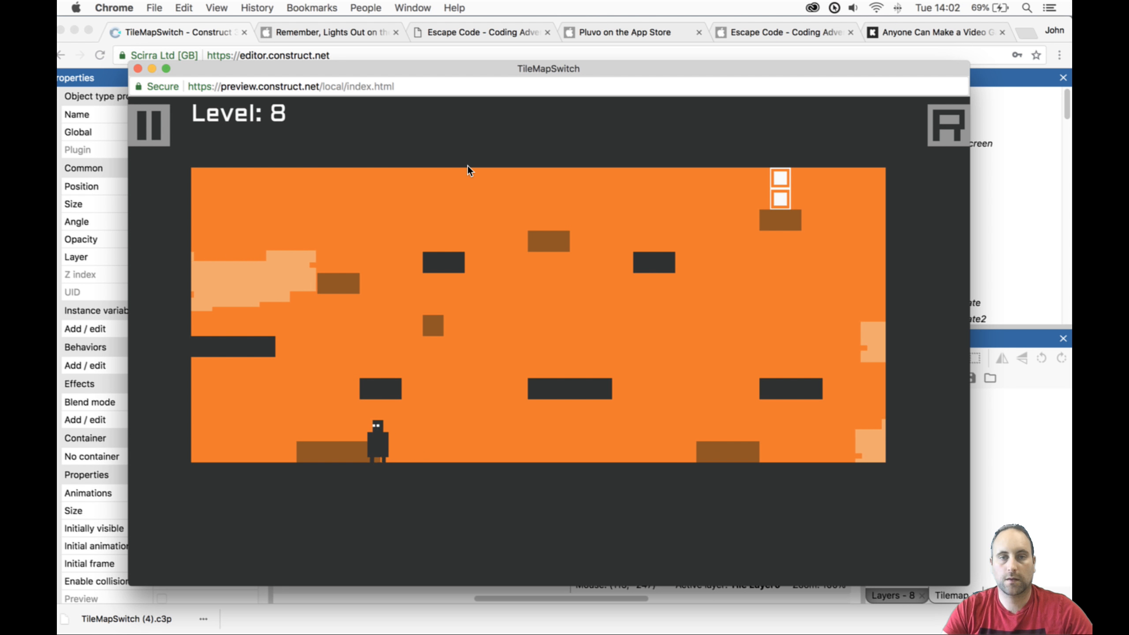
{"action": "key", "text": "Left"}
{"action": "key", "text": "Right"}
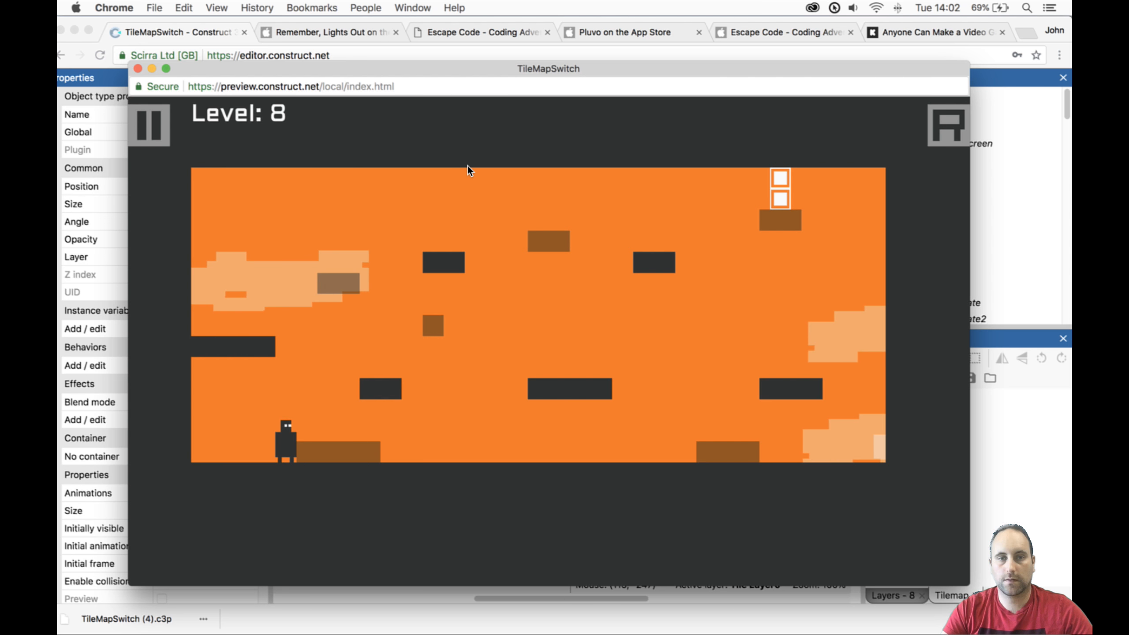
Playtest jumping and switching tilemaps around the lower-left platforms of level 8, and close the preview.
{"action": "key", "text": "Up"}
{"action": "key", "text": "space"}
{"action": "key", "text": "Up"}
{"action": "key", "text": "Right"}
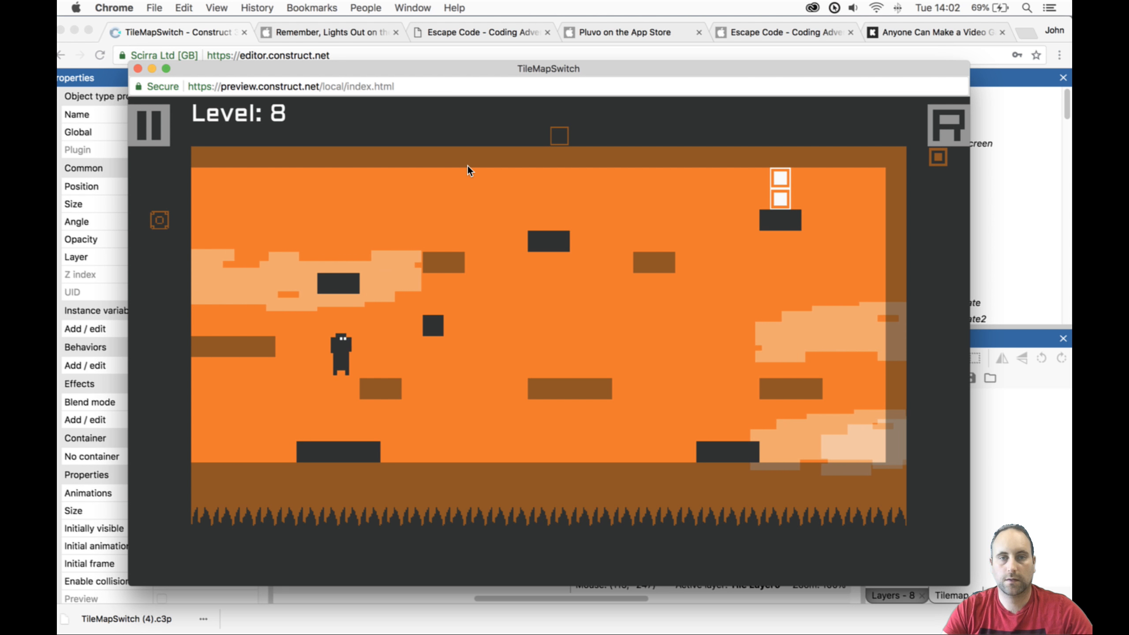
{"action": "key", "text": "space"}
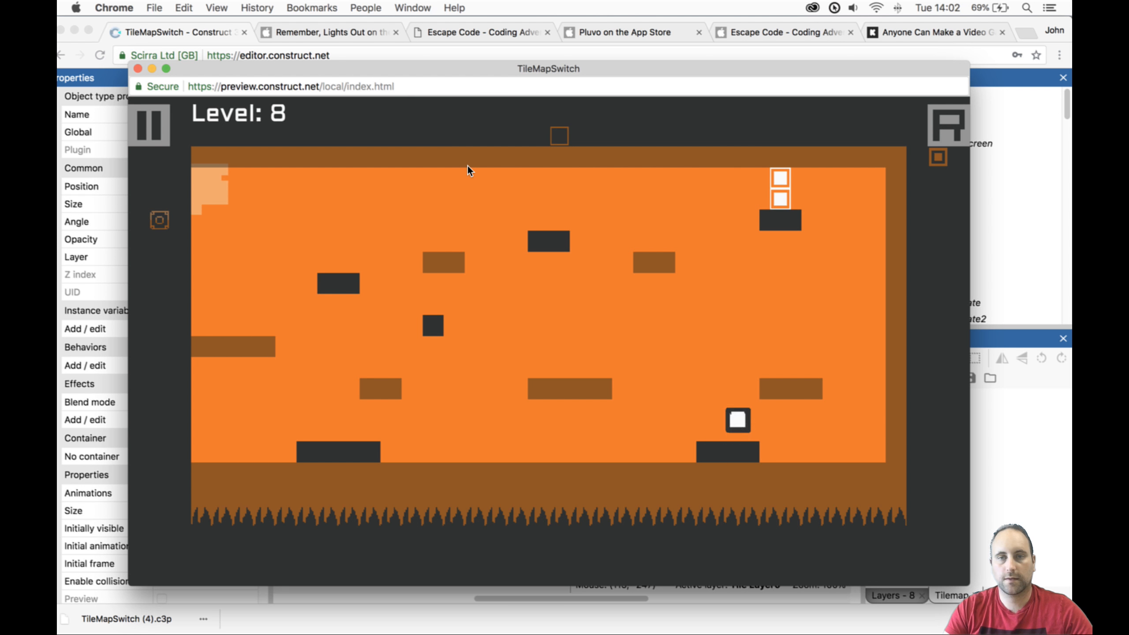
{"action": "left_click", "coordinate": [138, 68]}
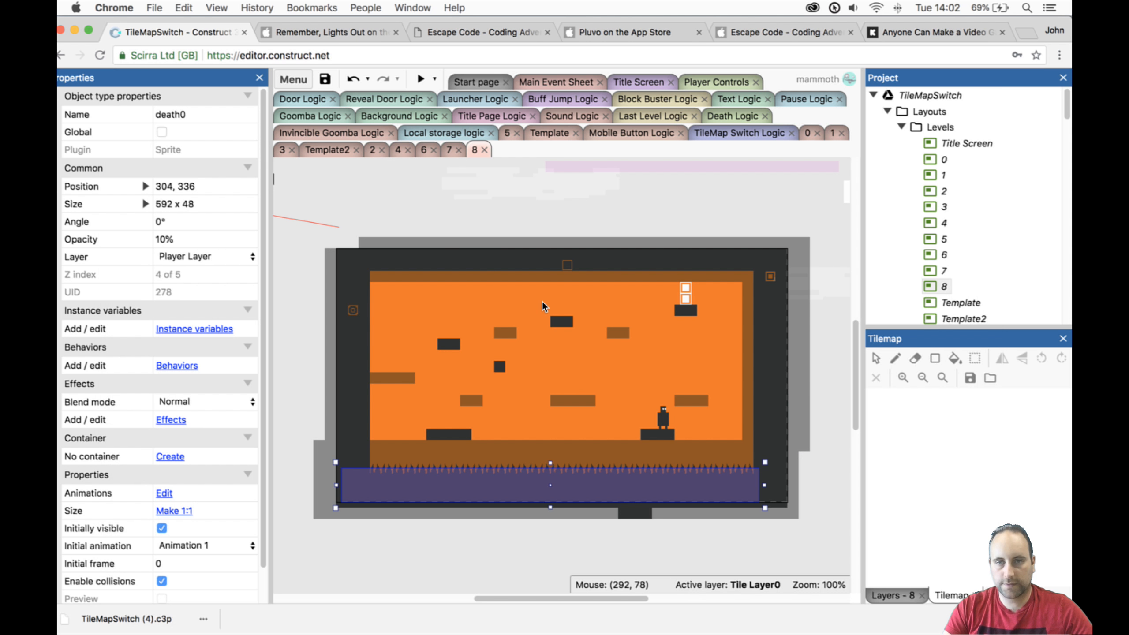
Move the player to 448, 224 above the lower-right platform and preview level 8 from this start position.
{"action": "left_click_drag", "start_coordinate": [667, 403], "coordinate": [653, 403]}
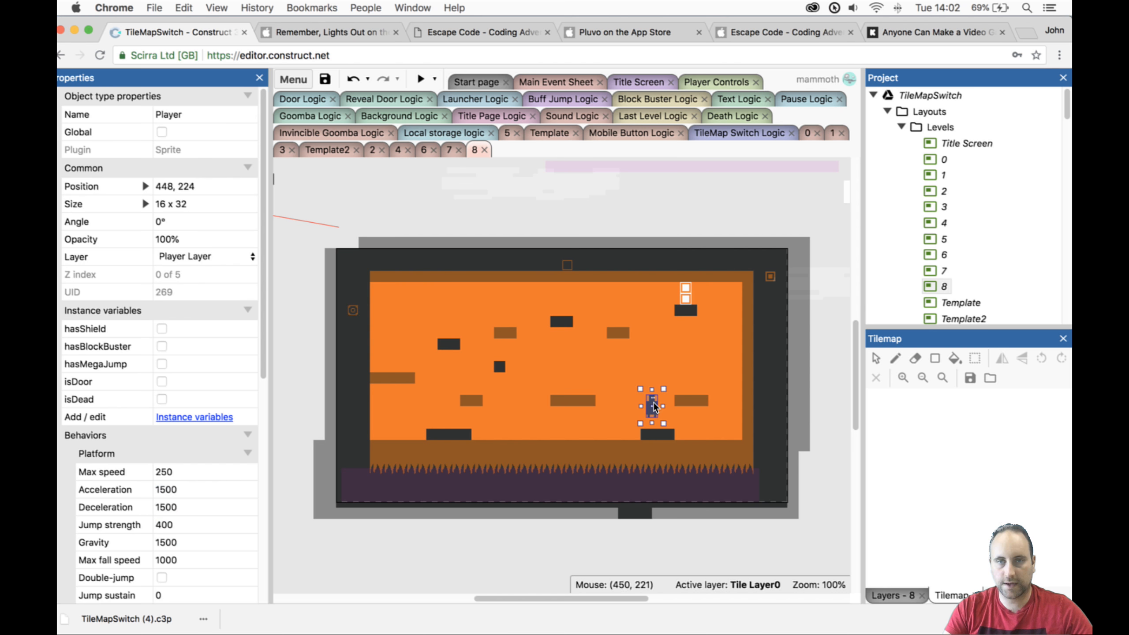
{"action": "left_click", "coordinate": [421, 82]}
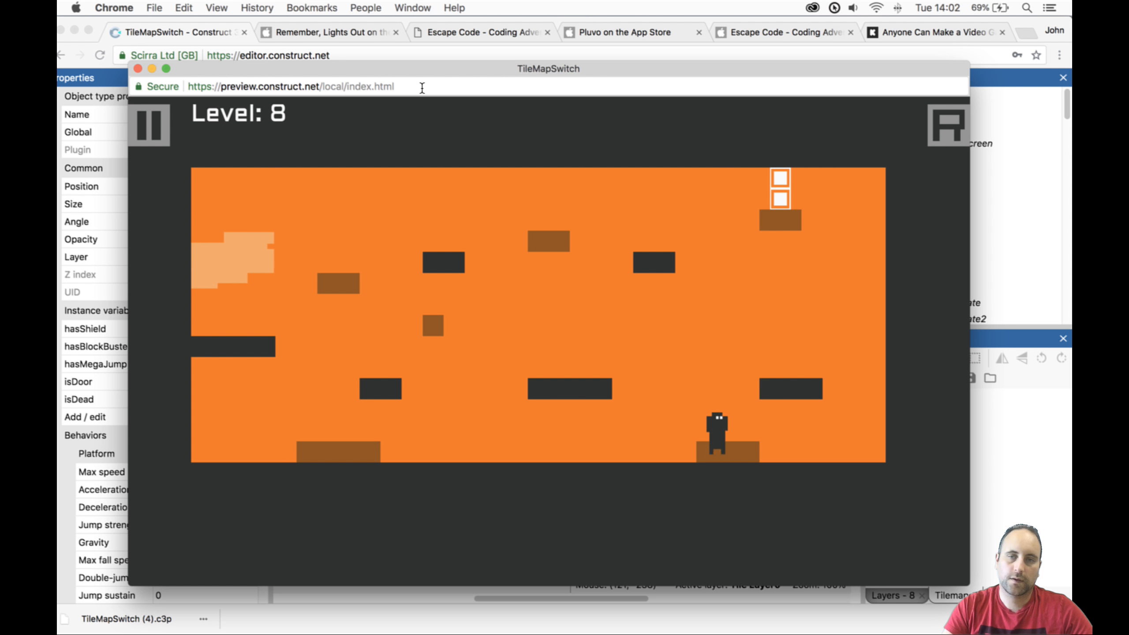
{"action": "key", "text": "Left"}
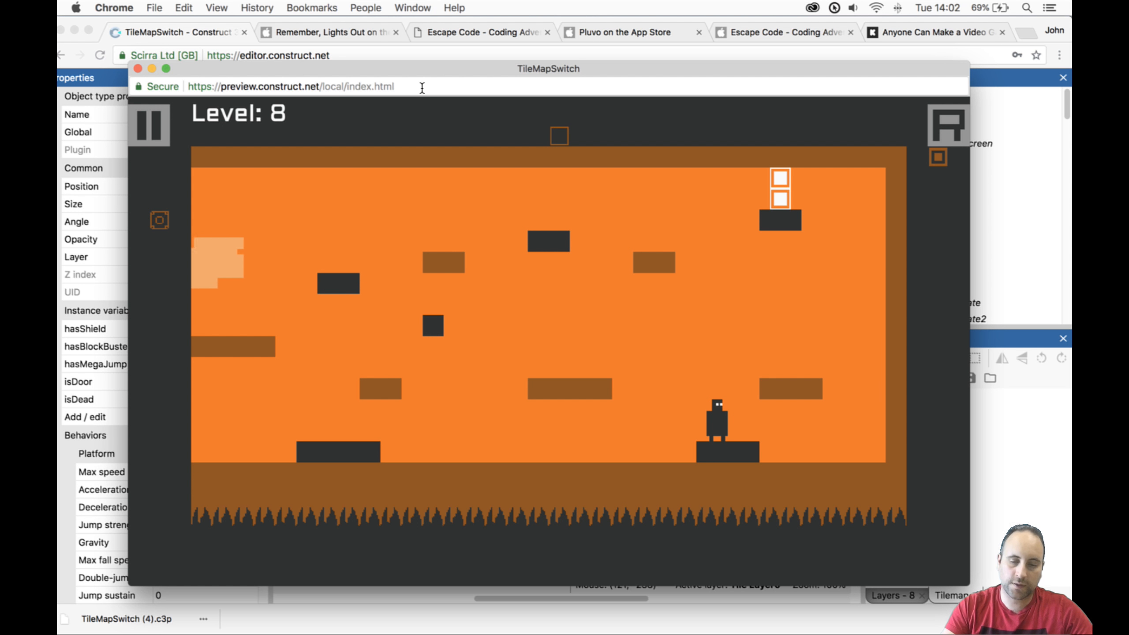
{"action": "key", "text": "Up"}
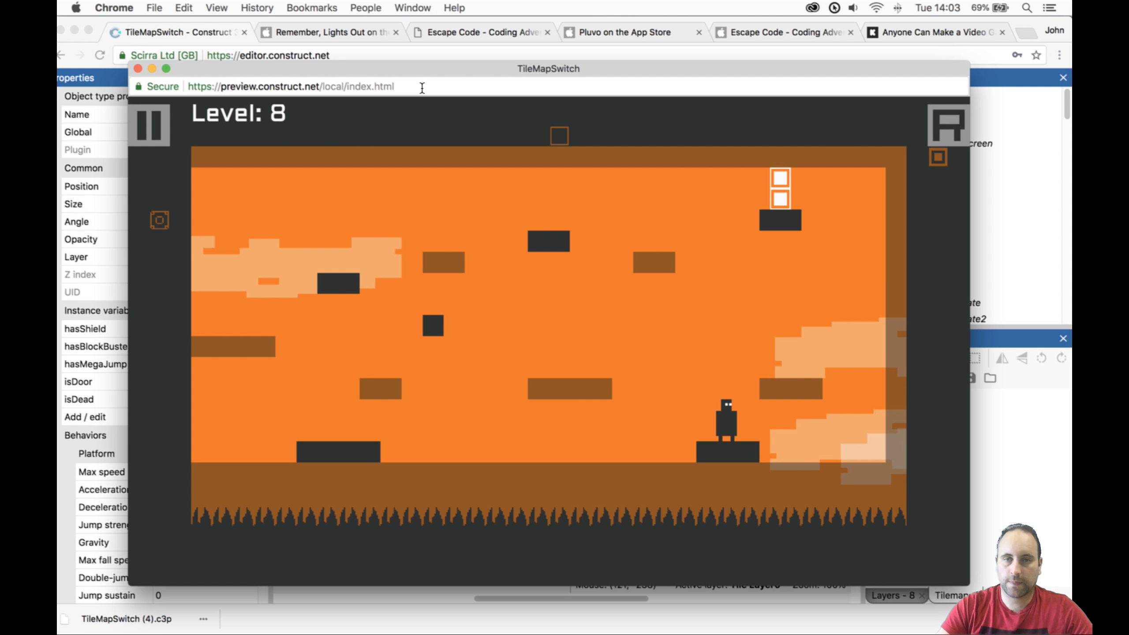
Playtest level 8 from the lower-right platform, jumping left over the centre platform and down to the floor by the left wall.
{"action": "key", "text": "Up"}
{"action": "key", "text": "Left"}
{"action": "key", "text": "Up"}
{"action": "key", "text": "Left"}
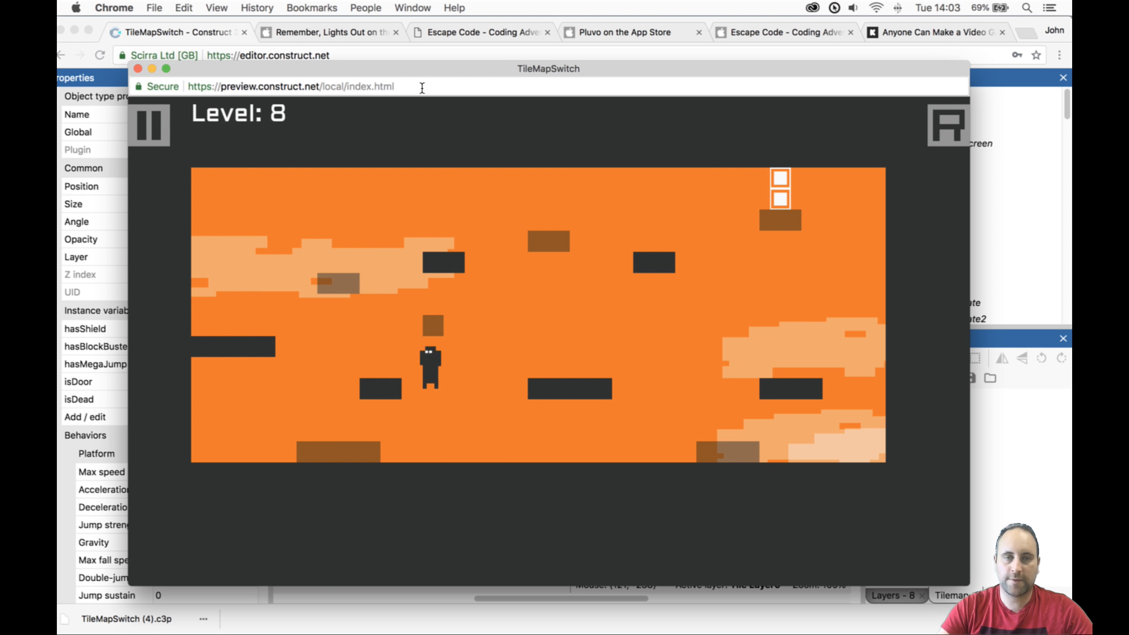
{"action": "key", "text": "Left"}
{"action": "key", "text": "Up"}
{"action": "key", "text": "Right"}
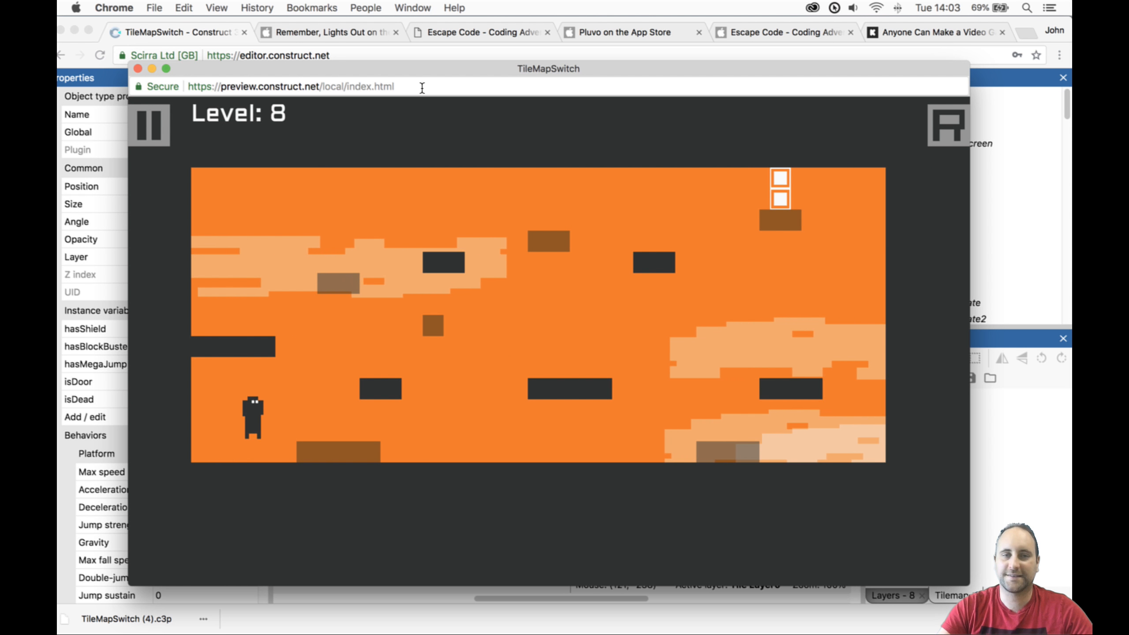
Playtest climbing from the left floor via the small lower-left platform toward the upper-left platform, switching tilemaps between jumps.
{"action": "key", "text": "Up"}
{"action": "key", "text": "space"}
{"action": "key", "text": "Right"}
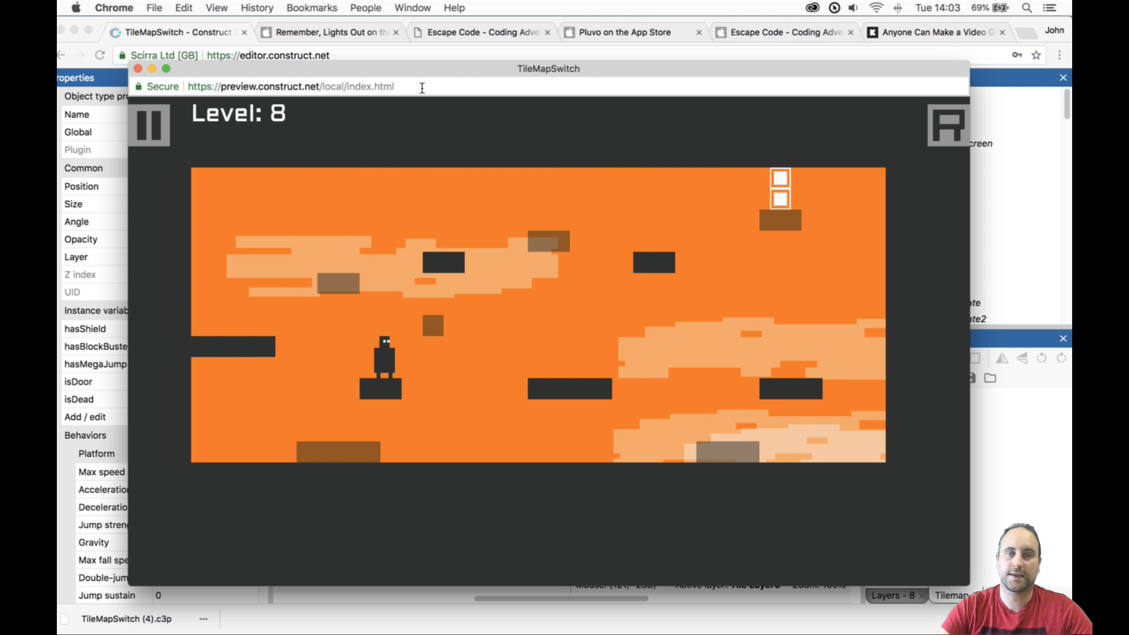
{"action": "key", "text": "Left"}
{"action": "key", "text": "Up"}
{"action": "key", "text": "Up"}
{"action": "key", "text": "Right"}
{"action": "key", "text": "space"}
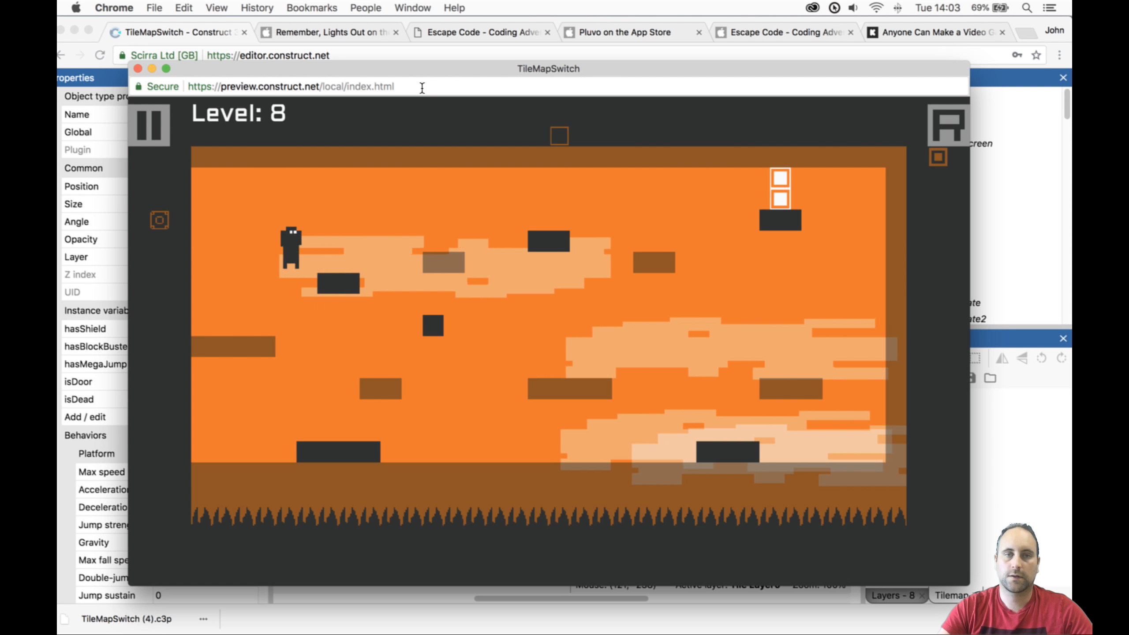
Playtest moving right along the upper platforms while switching tilemaps, and close the preview.
{"action": "key", "text": "Up"}
{"action": "key", "text": "Right"}
{"action": "key", "text": "space"}
{"action": "key", "text": "Right"}
{"action": "key", "text": "Up"}
{"action": "key", "text": "space"}
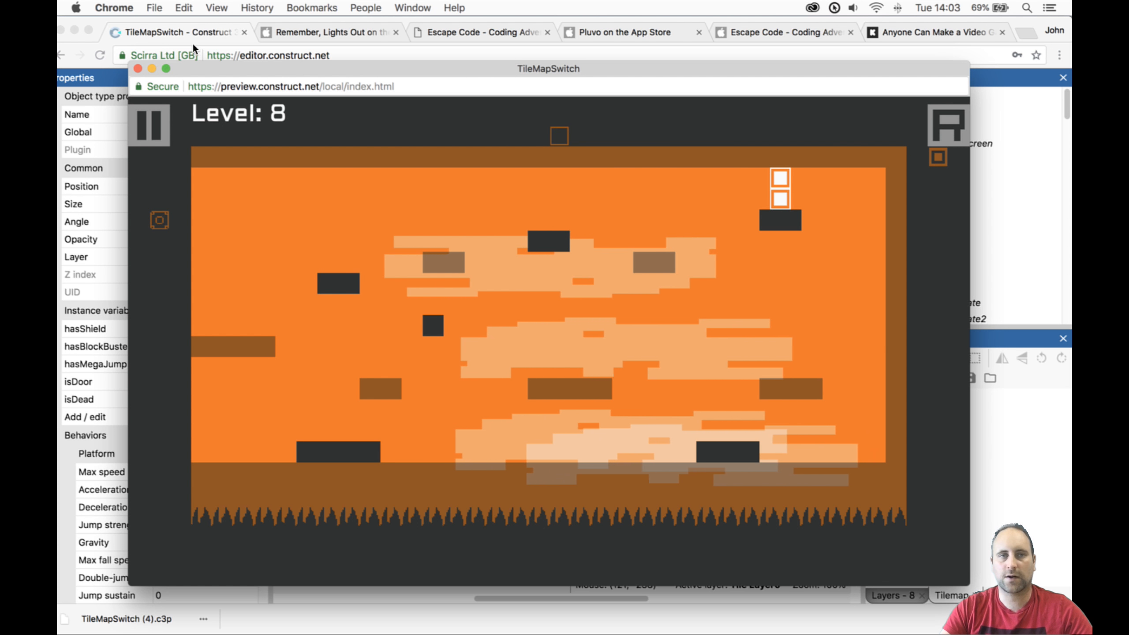
{"action": "left_click", "coordinate": [137, 68]}
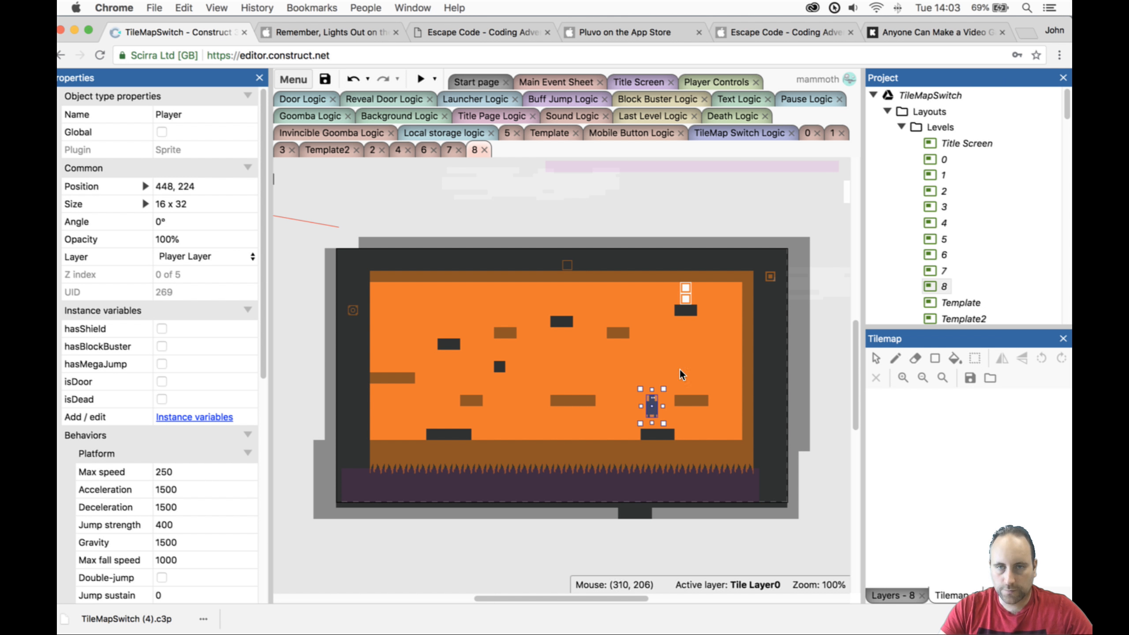
Unlock Tile Layer 1, lock Tile Layer0, and select Tilemap1 with its tile palette open for editing.
{"action": "left_click", "coordinate": [902, 595]}
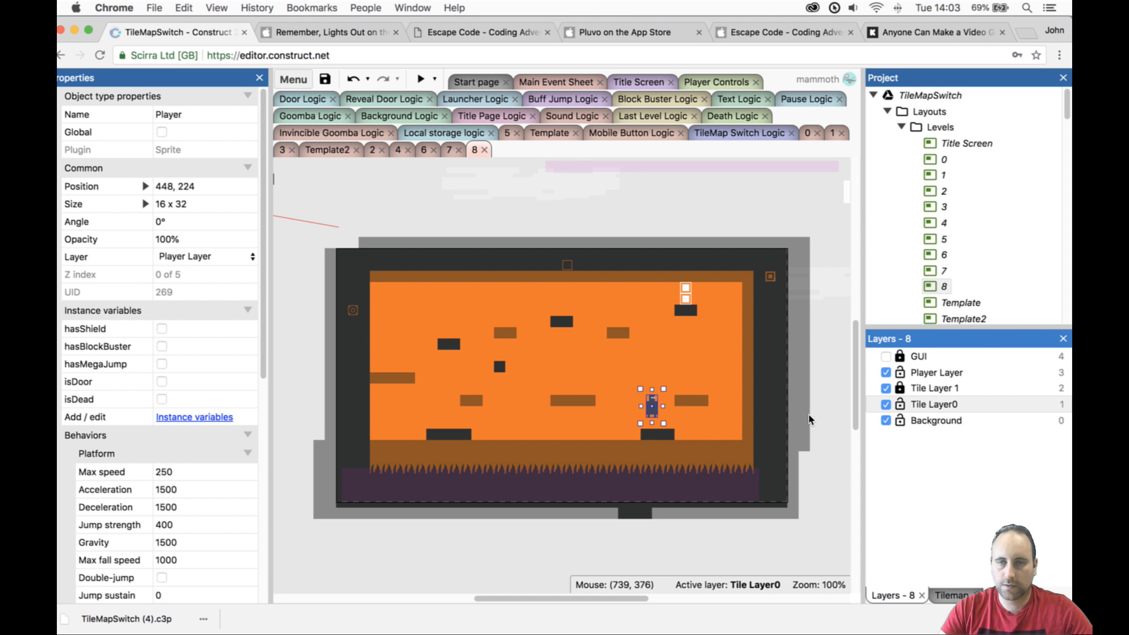
{"action": "left_click", "coordinate": [902, 391]}
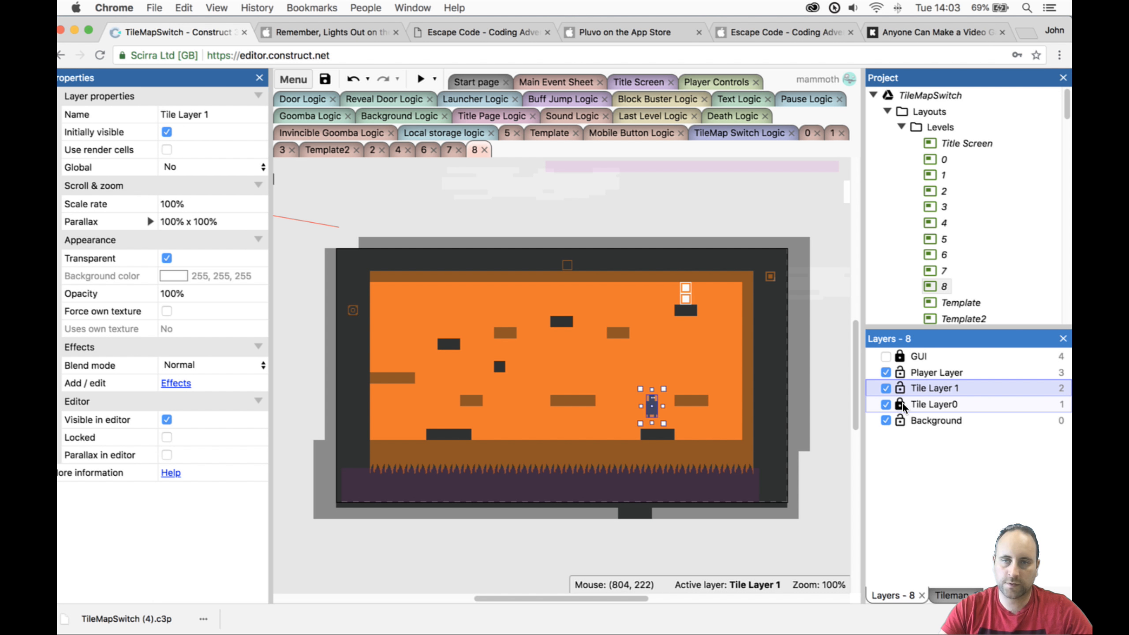
{"action": "left_click", "coordinate": [502, 470]}
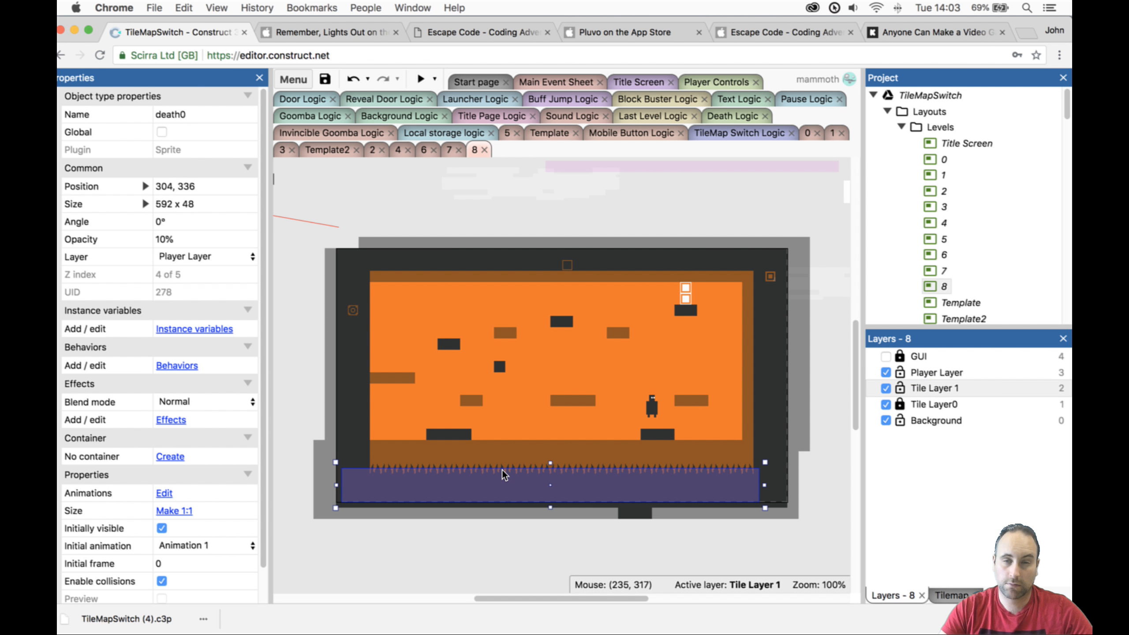
{"action": "left_click", "coordinate": [538, 442]}
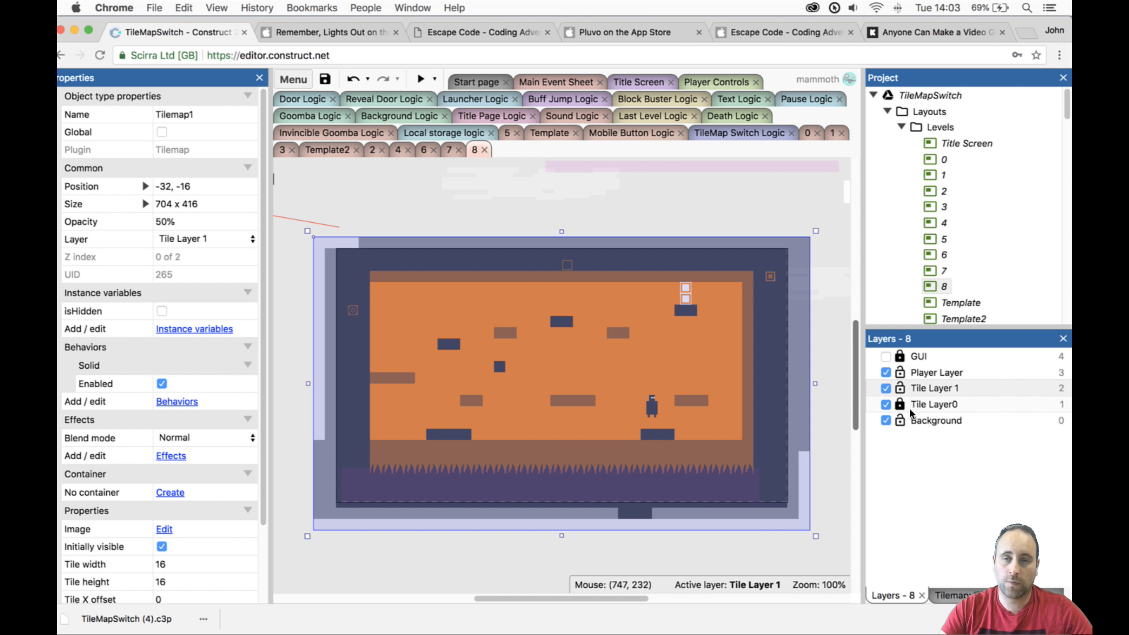
{"action": "left_click", "coordinate": [951, 595]}
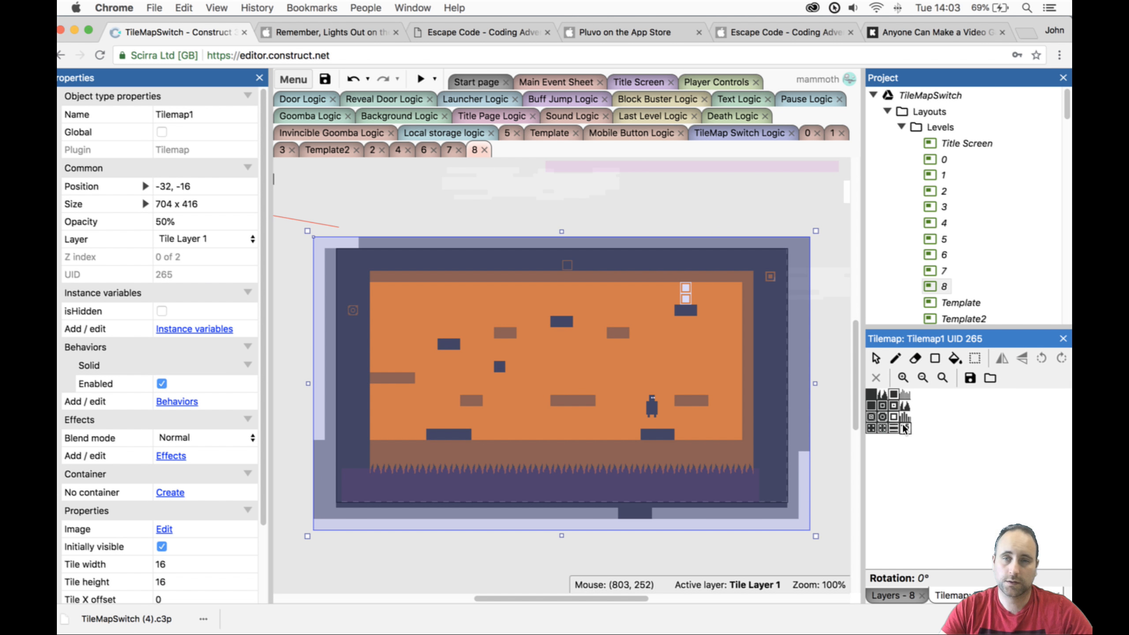
Fill the top floor row between the two lower platforms with spike tiles on Tilemap1, undoing any accidental tilemap move.
{"action": "left_click", "coordinate": [882, 394]}
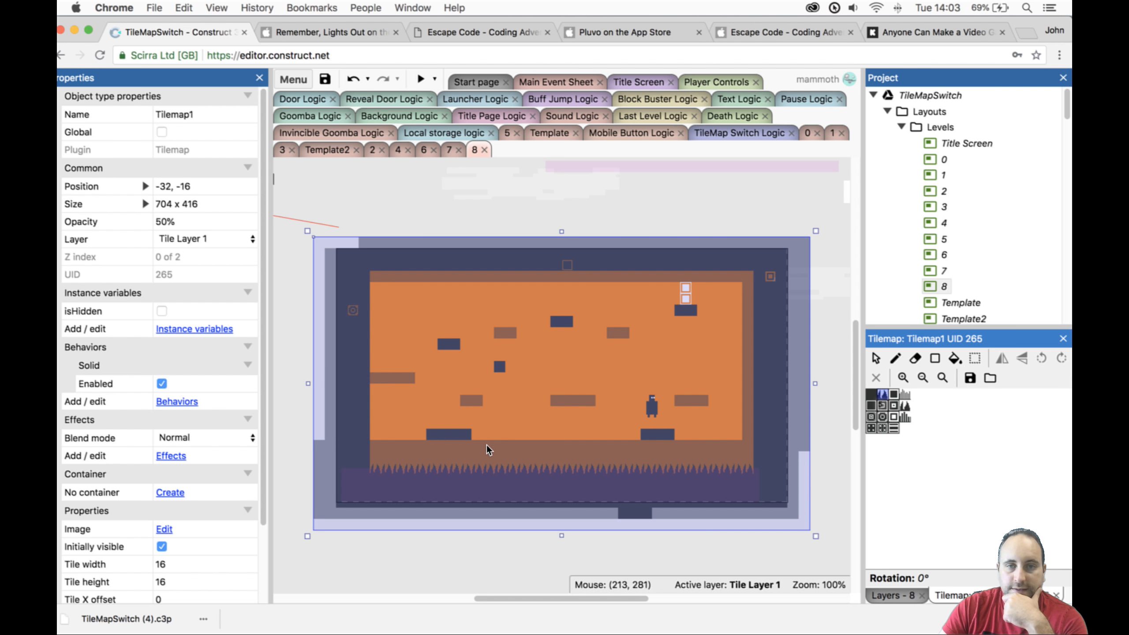
{"action": "left_click_drag", "start_coordinate": [500, 443], "coordinate": [566, 443]}
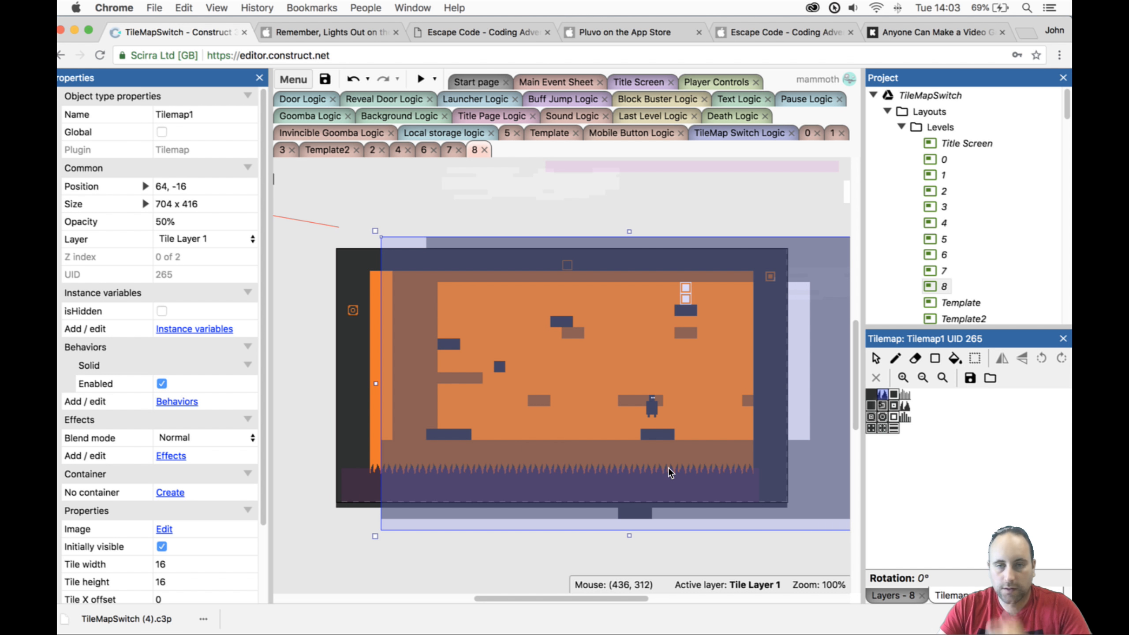
{"action": "key", "text": "ctrl+z"}
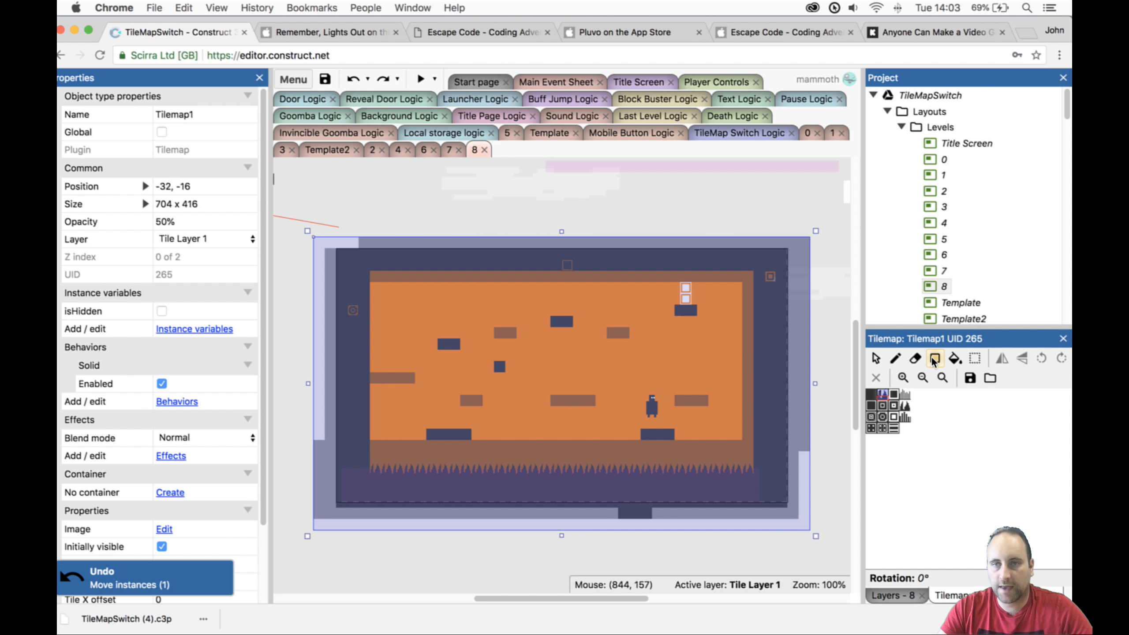
{"action": "left_click", "coordinate": [934, 359]}
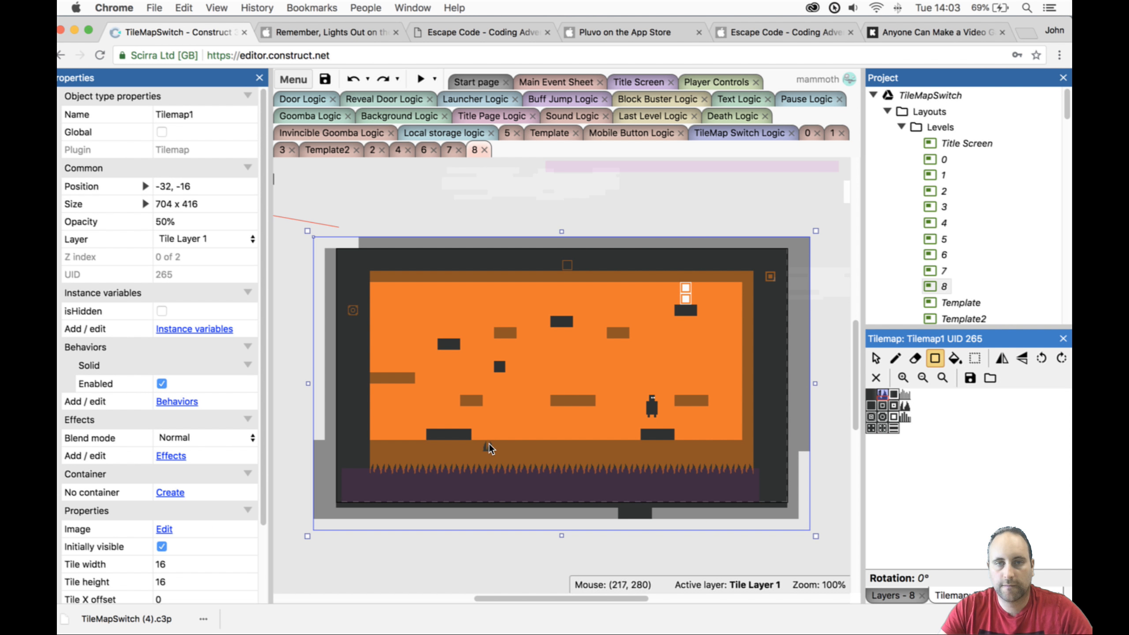
{"action": "left_click_drag", "start_coordinate": [483, 447], "coordinate": [633, 458]}
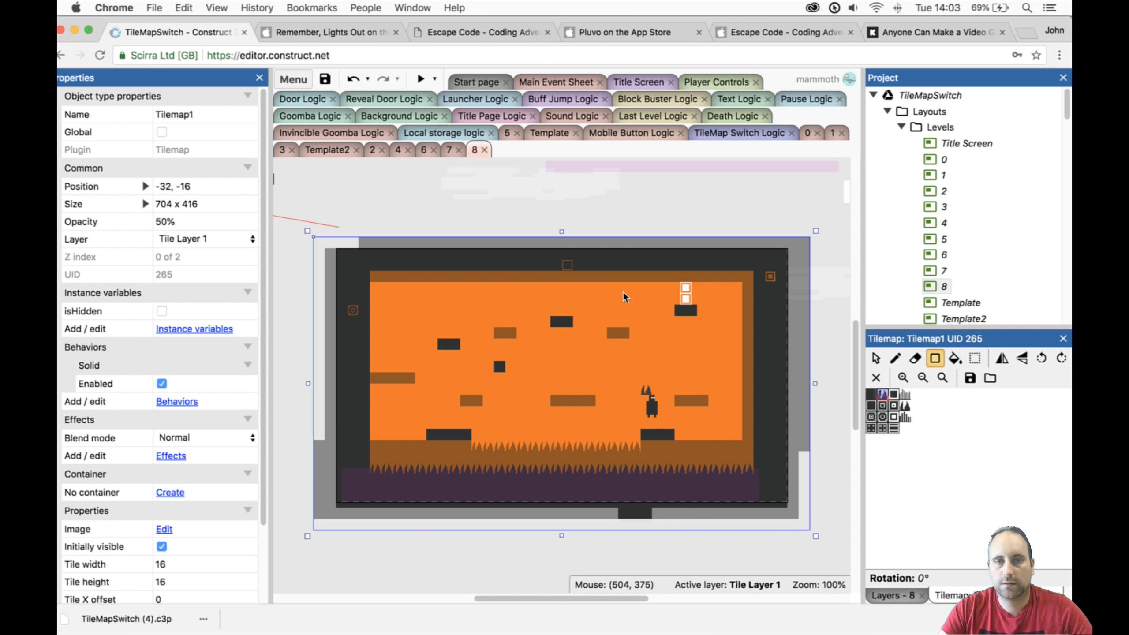
Preview level 8 and playtest jumping left over the spike row to the lower-left platform and the floor beside it.
{"action": "left_click", "coordinate": [419, 78]}
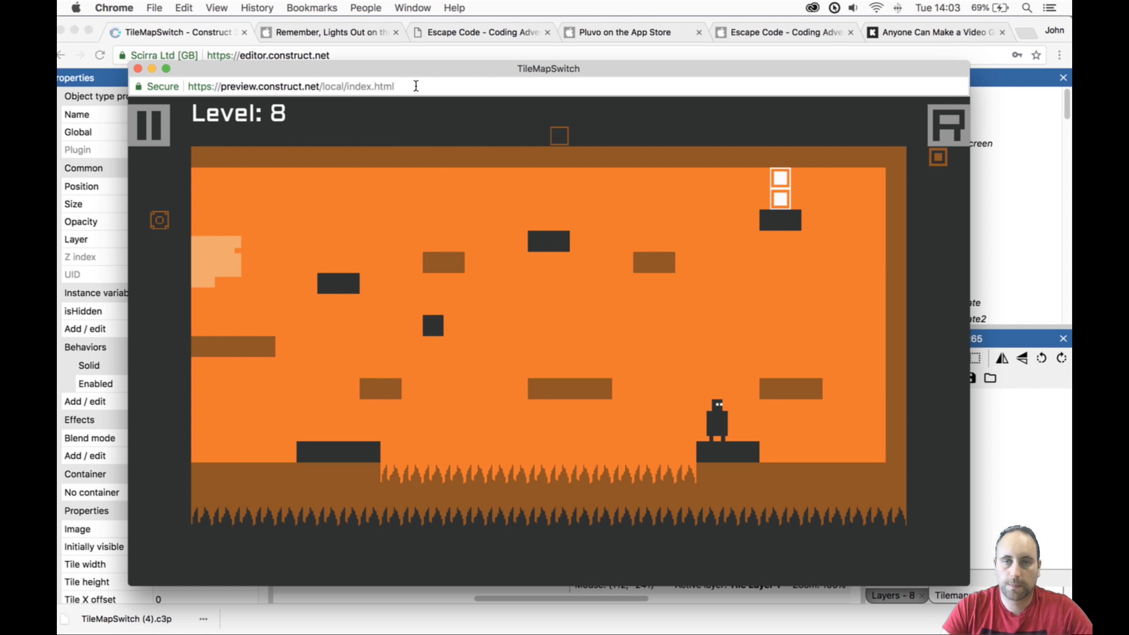
{"action": "key", "text": "Left"}
{"action": "key", "text": "Up"}
{"action": "key", "text": "space"}
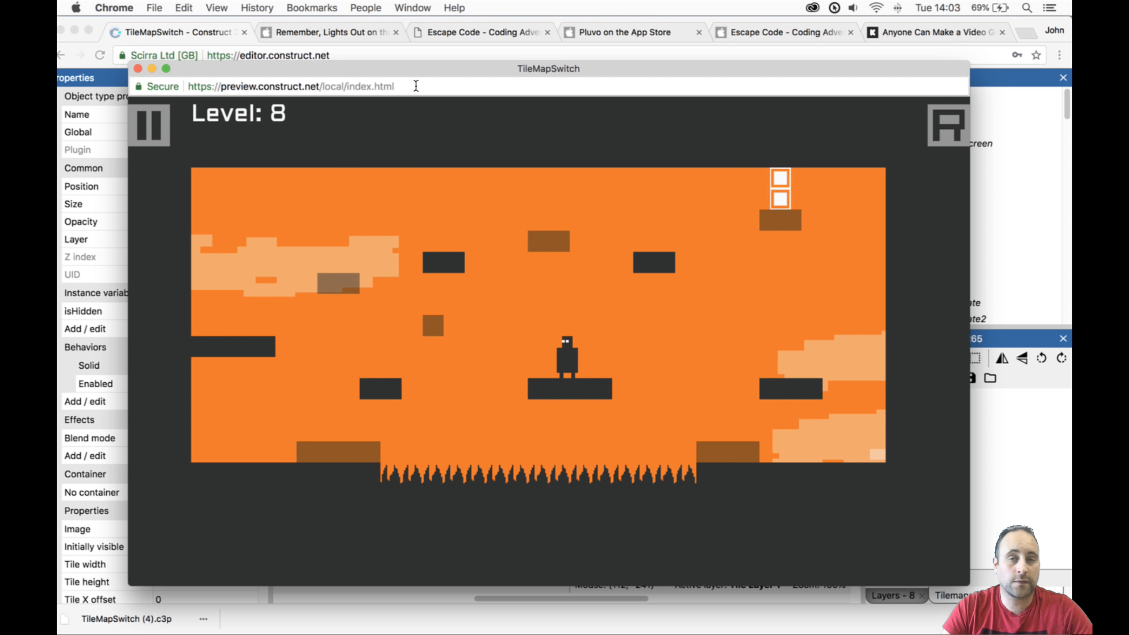
{"action": "key", "text": "Up"}
{"action": "key", "text": "Left"}
{"action": "key", "text": "Left"}
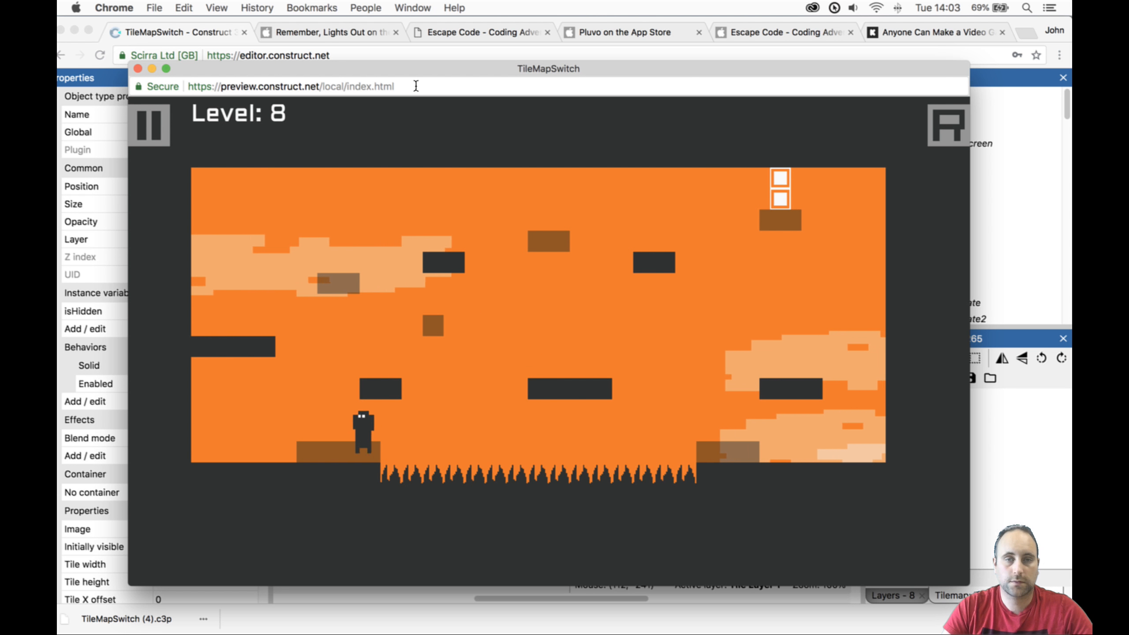
{"action": "key", "text": "Up"}
{"action": "key", "text": "Right"}
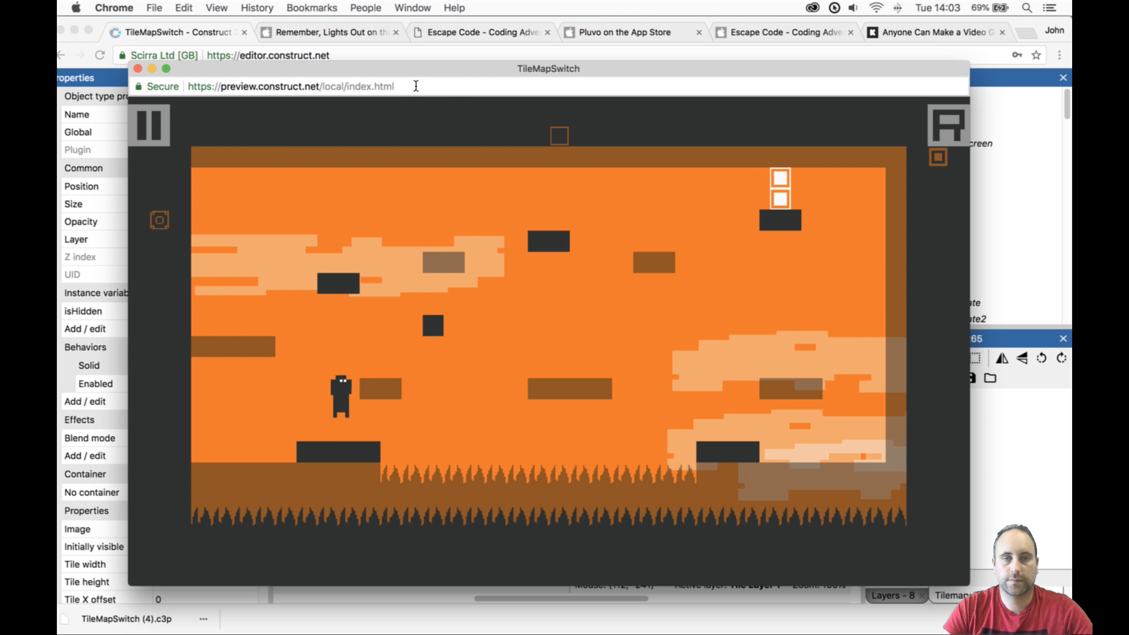
{"action": "key", "text": "Left"}
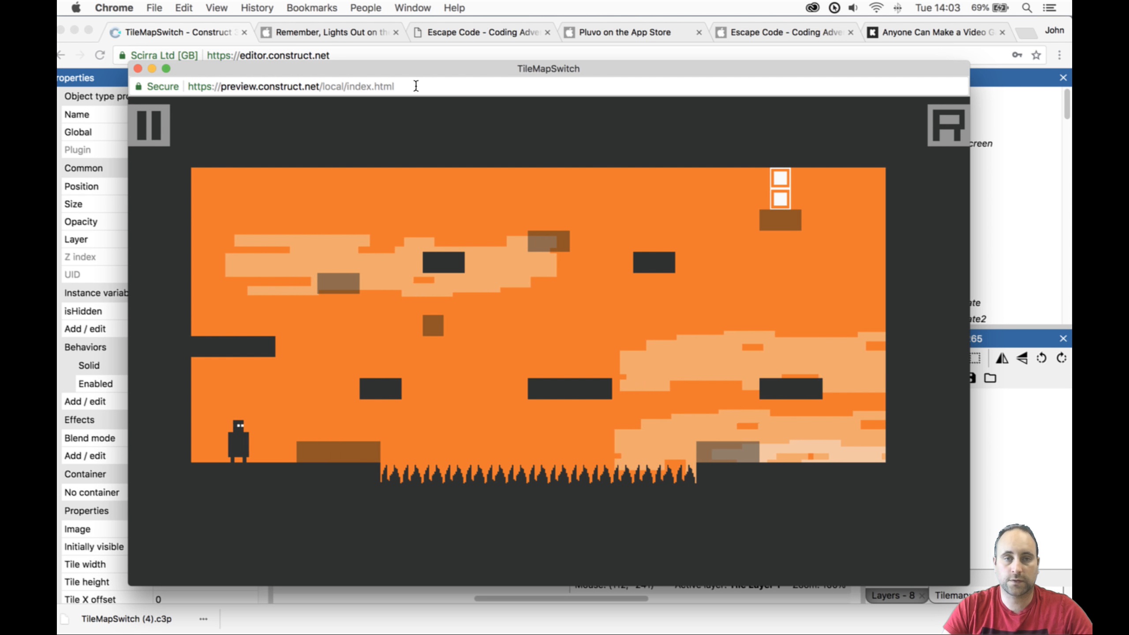
Playtest climbing from the left floor over the lower-left platforms onto the ledge at the left wall, switching tilemaps.
{"action": "key", "text": "Right"}
{"action": "key", "text": "Left"}
{"action": "key", "text": "Right"}
{"action": "key", "text": "Up"}
{"action": "key", "text": "space"}
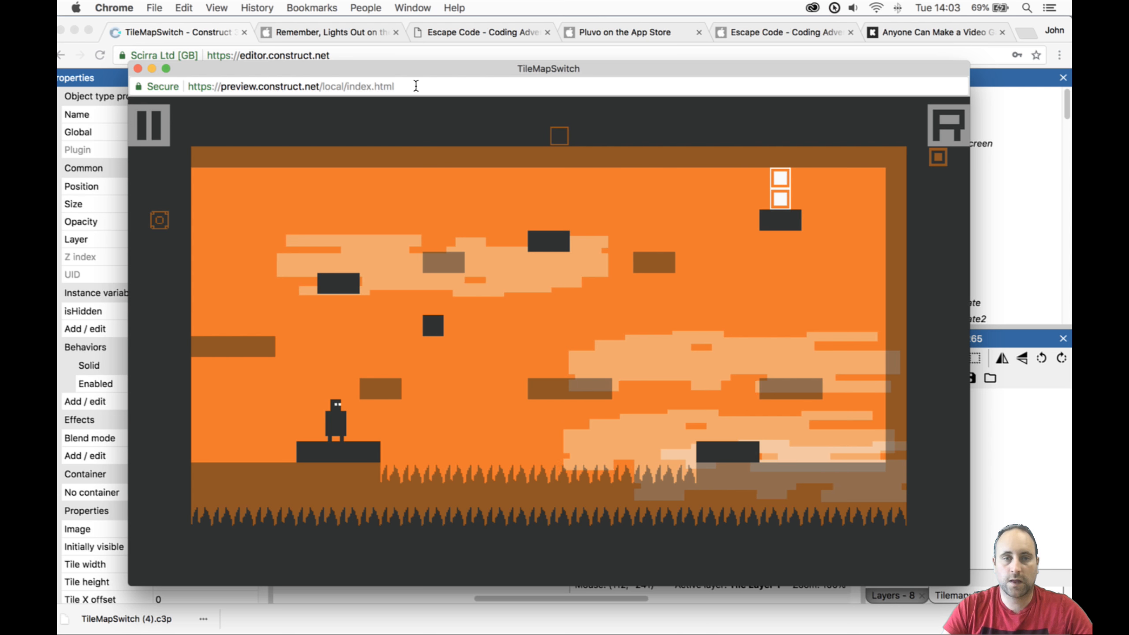
{"action": "key", "text": "Left"}
{"action": "key", "text": "Up"}
{"action": "key", "text": "Right"}
{"action": "key", "text": "space"}
{"action": "key", "text": "Left"}
{"action": "key", "text": "Up"}
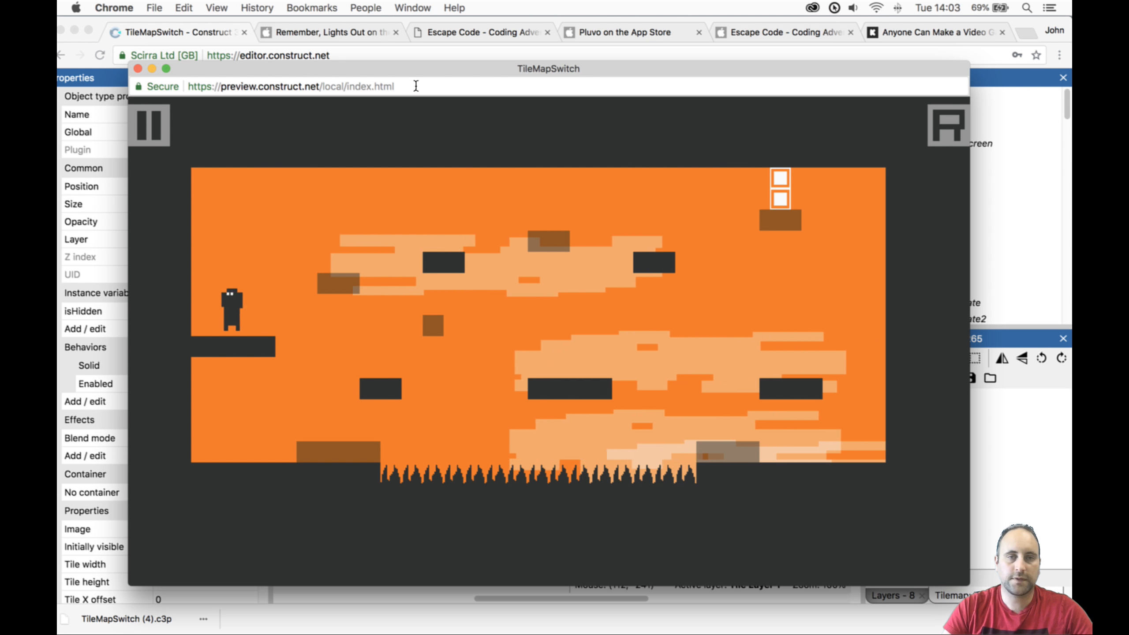
Playtest jumping right from the left-wall ledge across the two upper-left platforms, switching tilemaps between jumps.
{"action": "key", "text": "Right"}
{"action": "key", "text": "Up"}
{"action": "key", "text": "space"}
{"action": "key", "text": "Up"}
{"action": "key", "text": "Right"}
{"action": "key", "text": "space"}
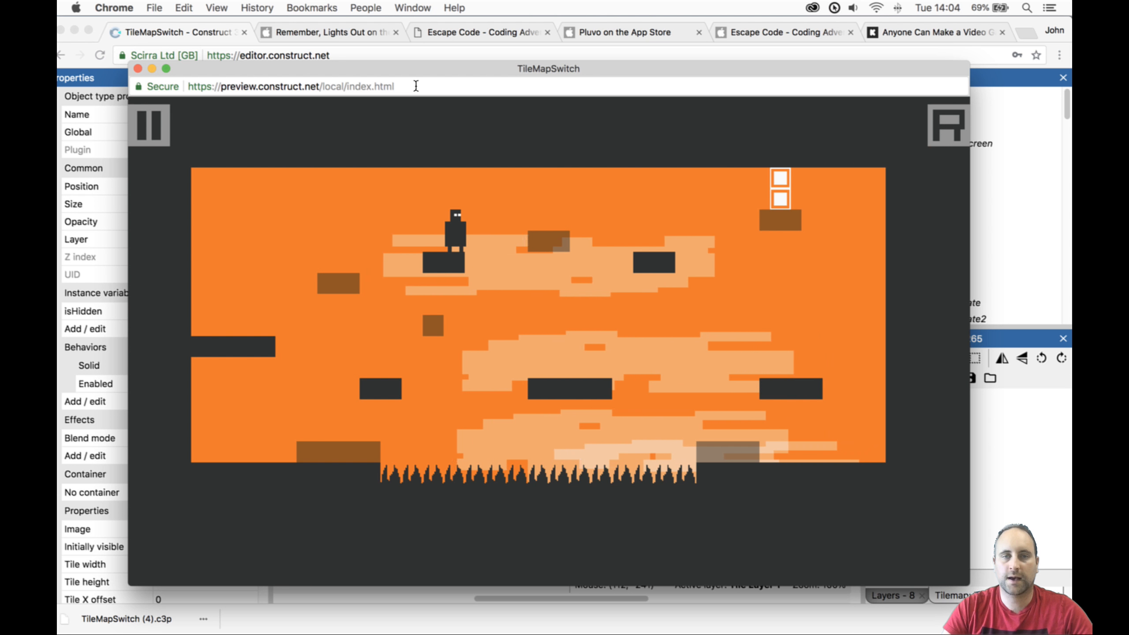
Playtest jumping onto the upper-centre platform and onward toward the door, and close the preview.
{"action": "key", "text": "Up"}
{"action": "key", "text": "Right"}
{"action": "key", "text": "space"}
{"action": "key", "text": "Left"}
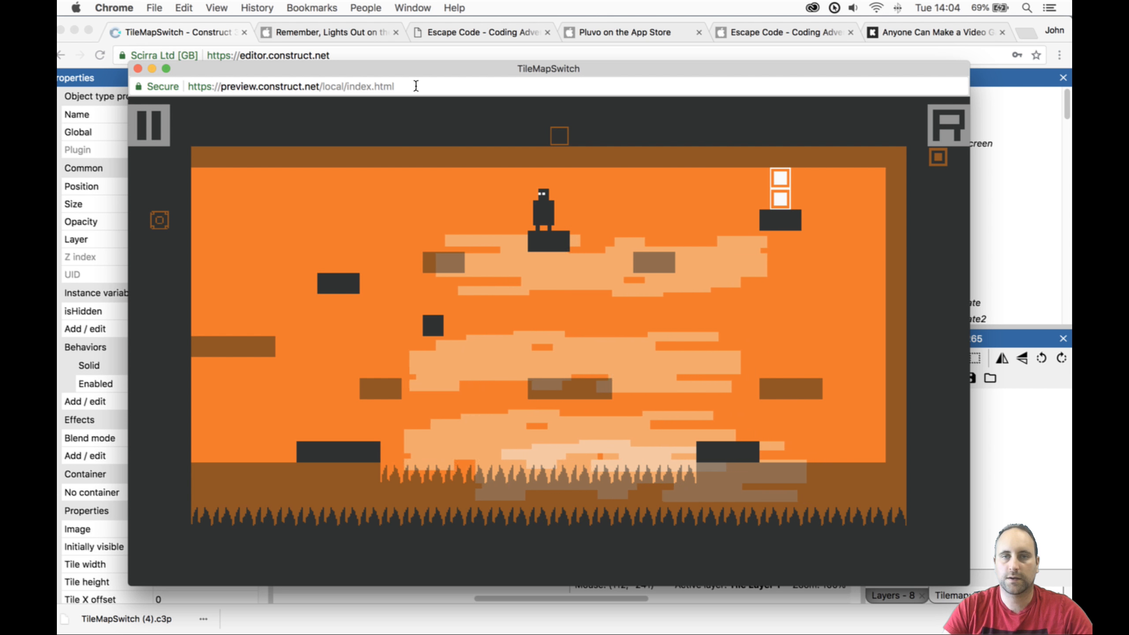
{"action": "key", "text": "Up"}
{"action": "key", "text": "Right"}
{"action": "key", "text": "space"}
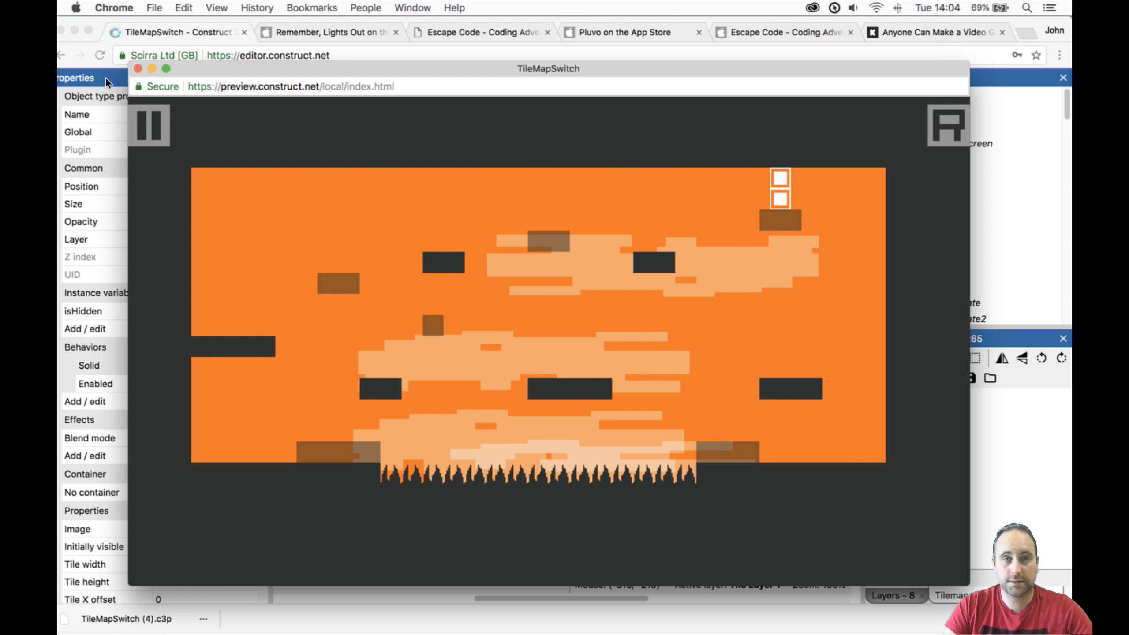
{"action": "left_click", "coordinate": [138, 67]}
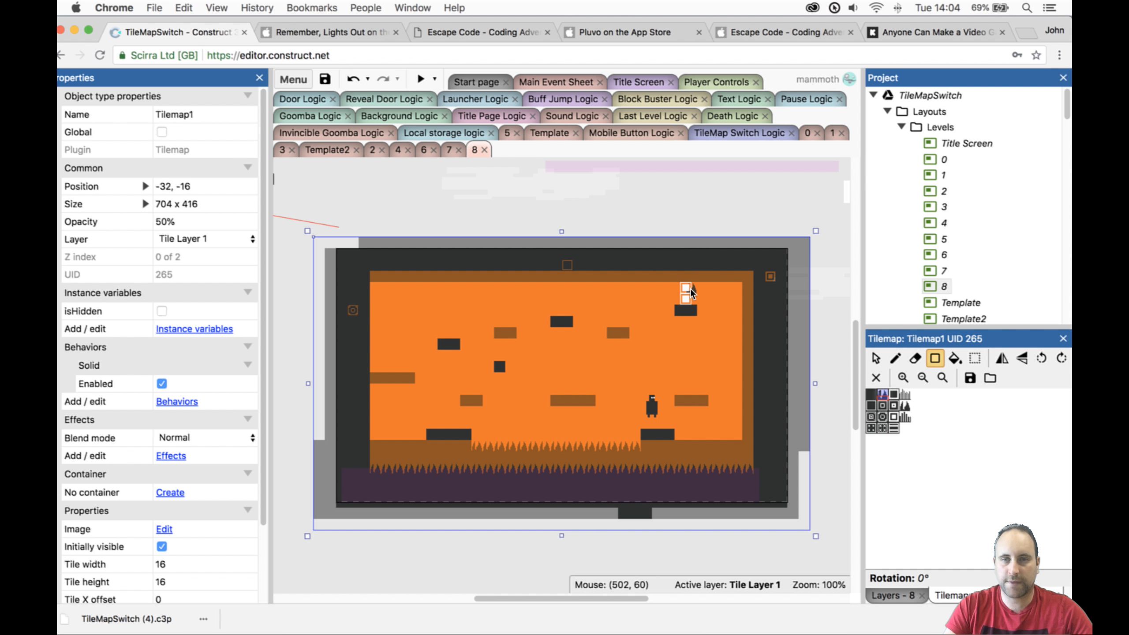
Erase Tilemap1's one-tile border strip along the ceiling and the right wall of the play area.
{"action": "left_click", "coordinate": [871, 395]}
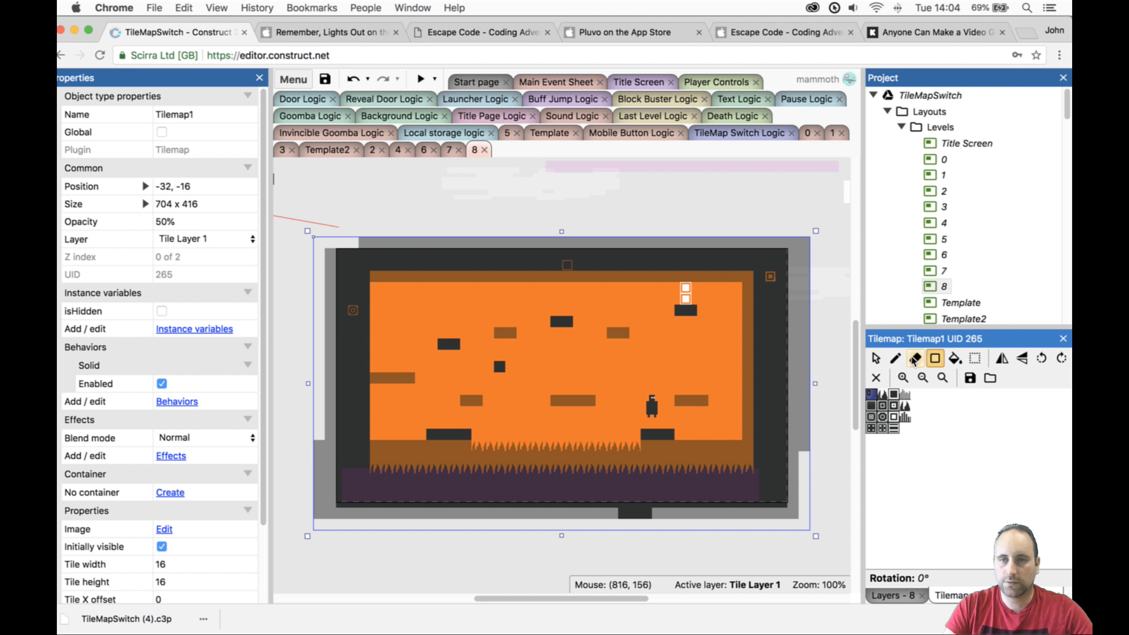
{"action": "left_click", "coordinate": [913, 358]}
{"action": "left_click_drag", "start_coordinate": [749, 276], "coordinate": [487, 284]}
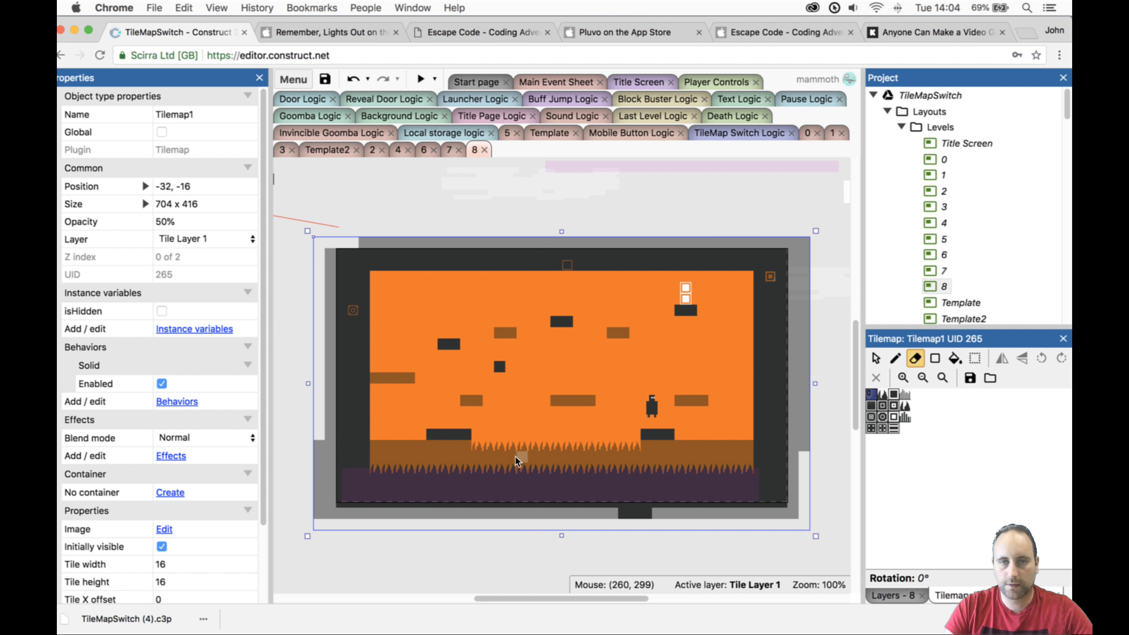
Erase the spike row between the two lower platforms and draw spike tiles one row deeper on Tilemap1.
{"action": "left_click_drag", "start_coordinate": [480, 447], "coordinate": [556, 451]}
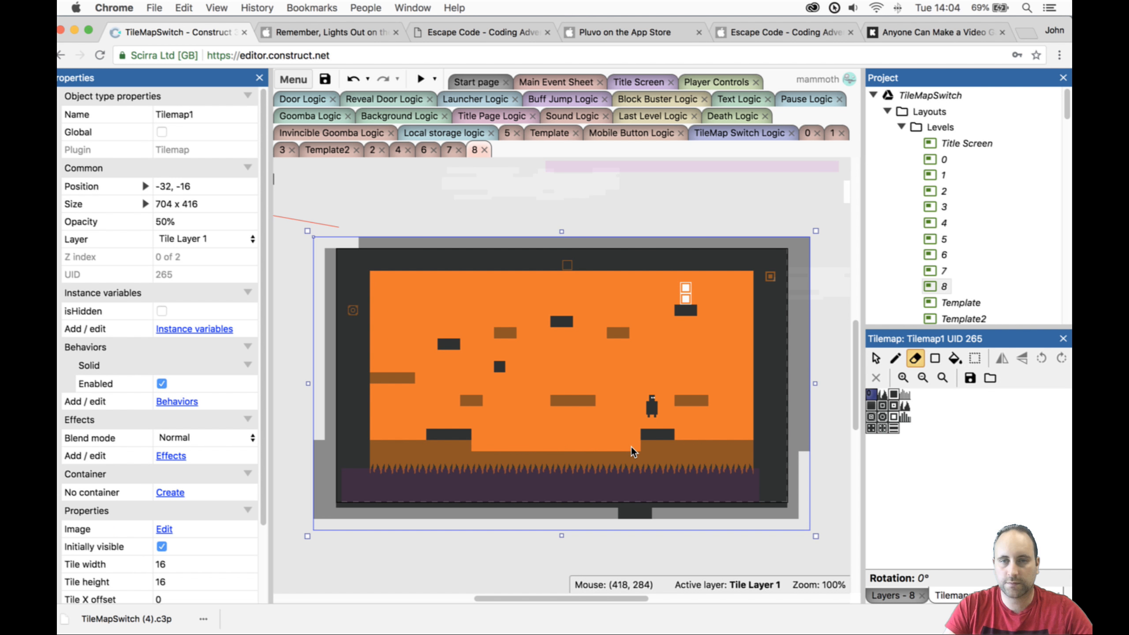
{"action": "left_click", "coordinate": [882, 393]}
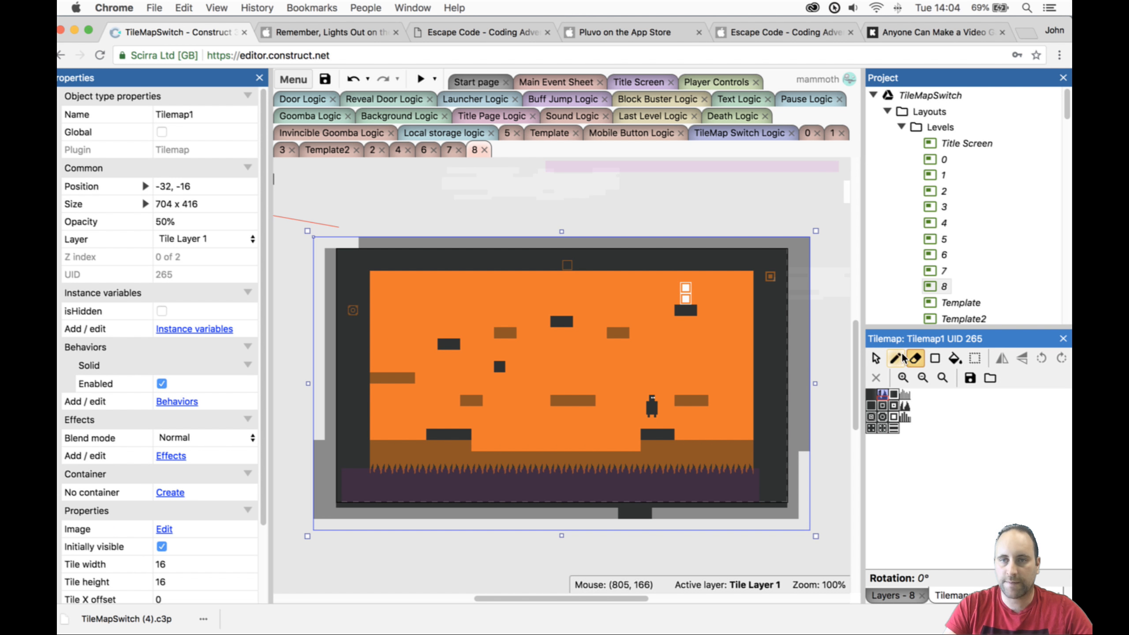
{"action": "left_click_drag", "start_coordinate": [479, 457], "coordinate": [631, 459]}
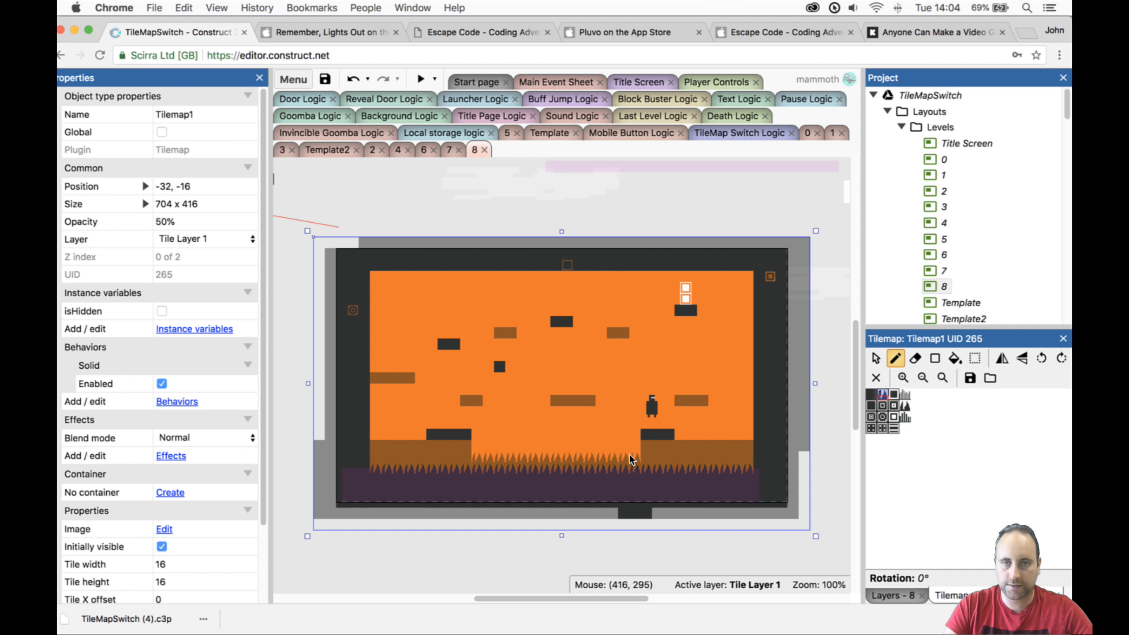
Preview level 8 and playtest crossing the deepened spike pit from the lower-right platform to the lower-left platforms, switching tilemaps.
{"action": "left_click", "coordinate": [418, 80]}
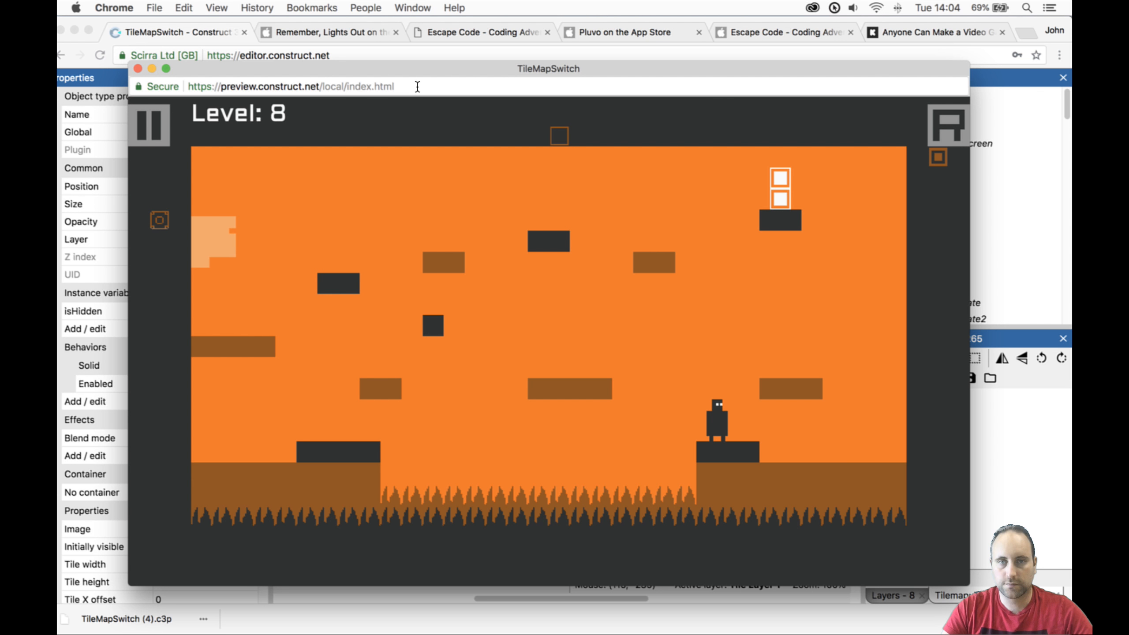
{"action": "key", "text": "Up"}
{"action": "key", "text": "Left"}
{"action": "key", "text": "space"}
{"action": "key", "text": "Up"}
{"action": "key", "text": "Left"}
{"action": "key", "text": "Left"}
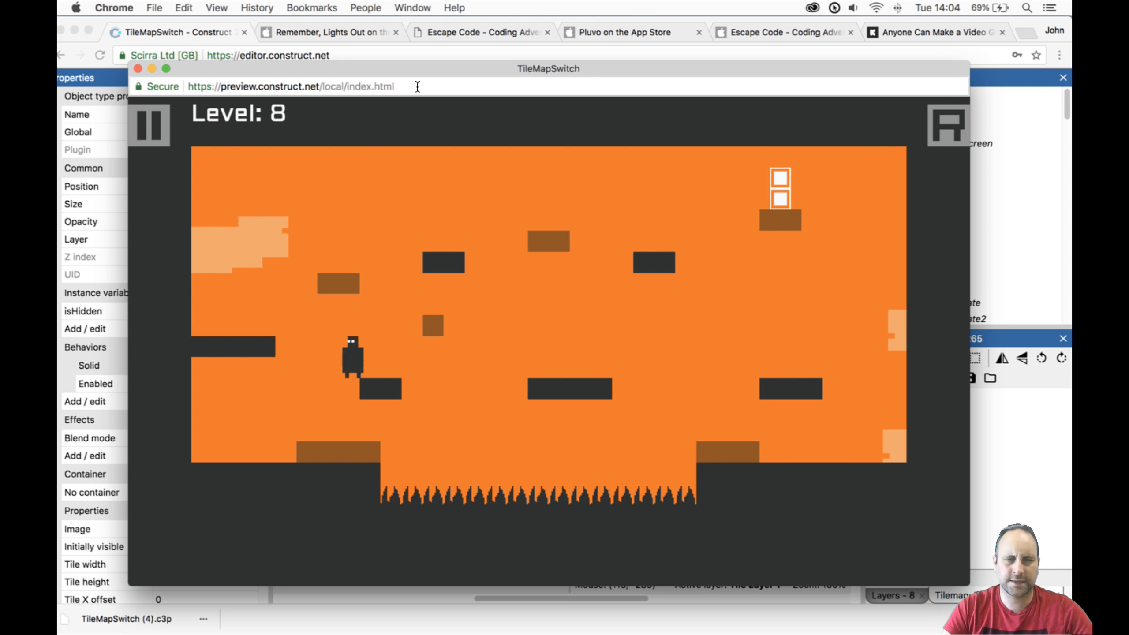
{"action": "key", "text": "Right"}
{"action": "key", "text": "space"}
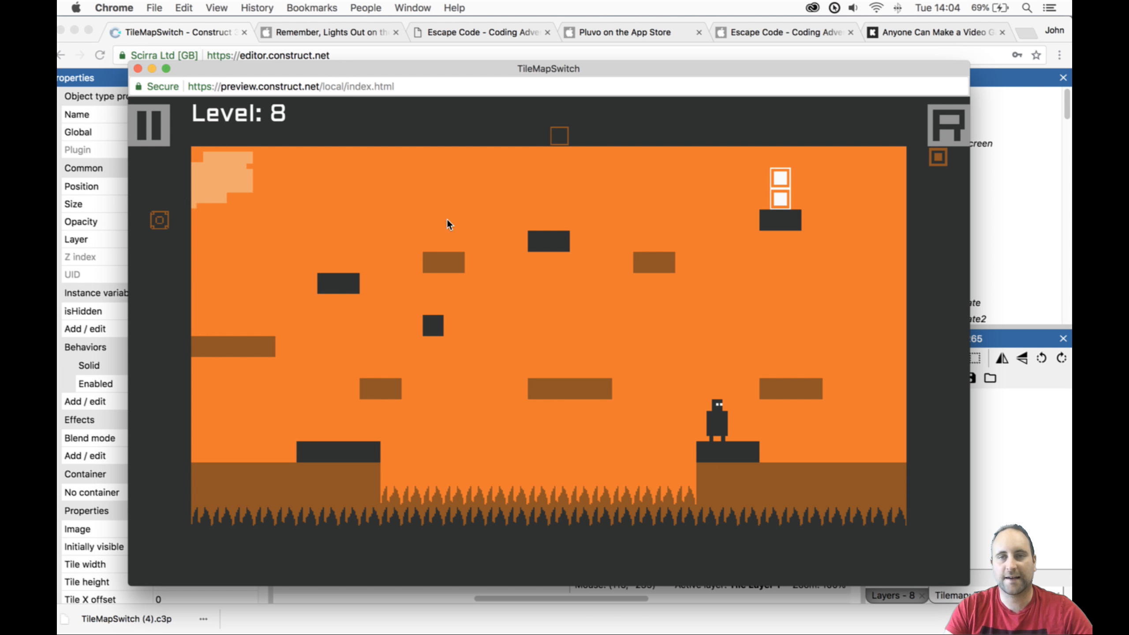
Close the preview, save the project, and save a new version to Google Drive as TileMap Switch p06.c3p.
{"action": "left_click", "coordinate": [136, 69]}
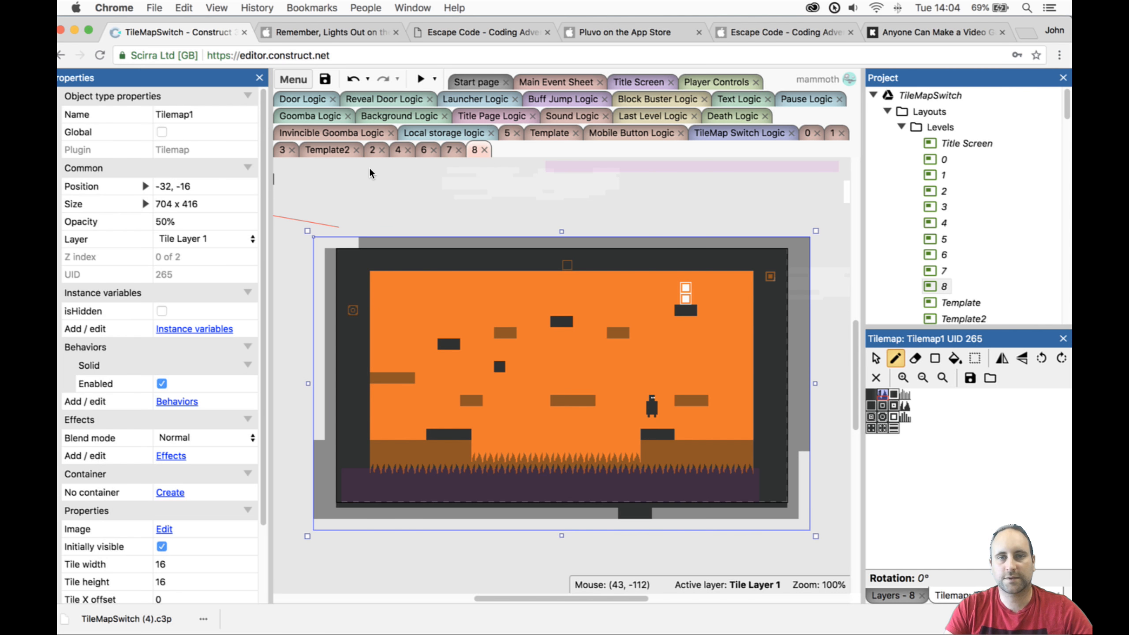
{"action": "left_click", "coordinate": [326, 79]}
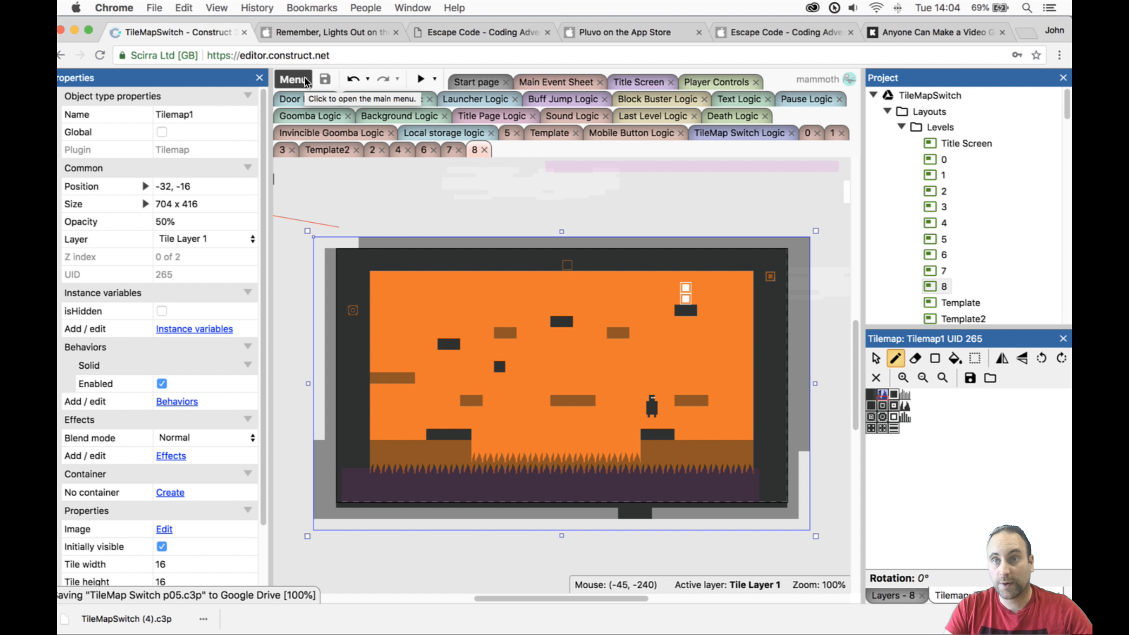
{"action": "left_click", "coordinate": [294, 80]}
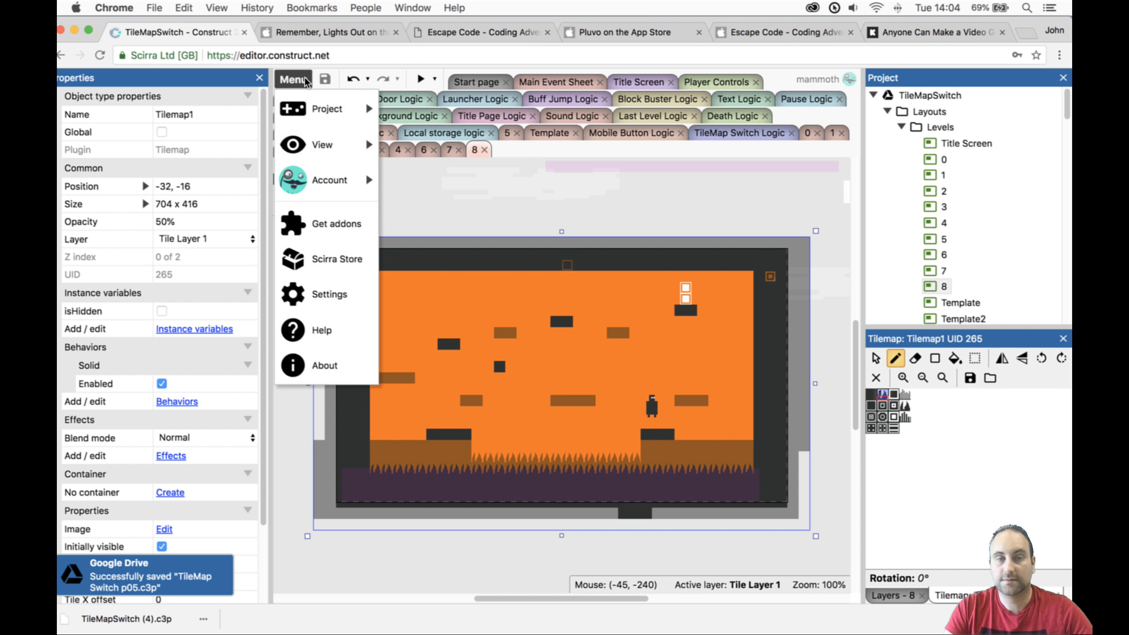
{"action": "mouse_move", "coordinate": [329, 112]}
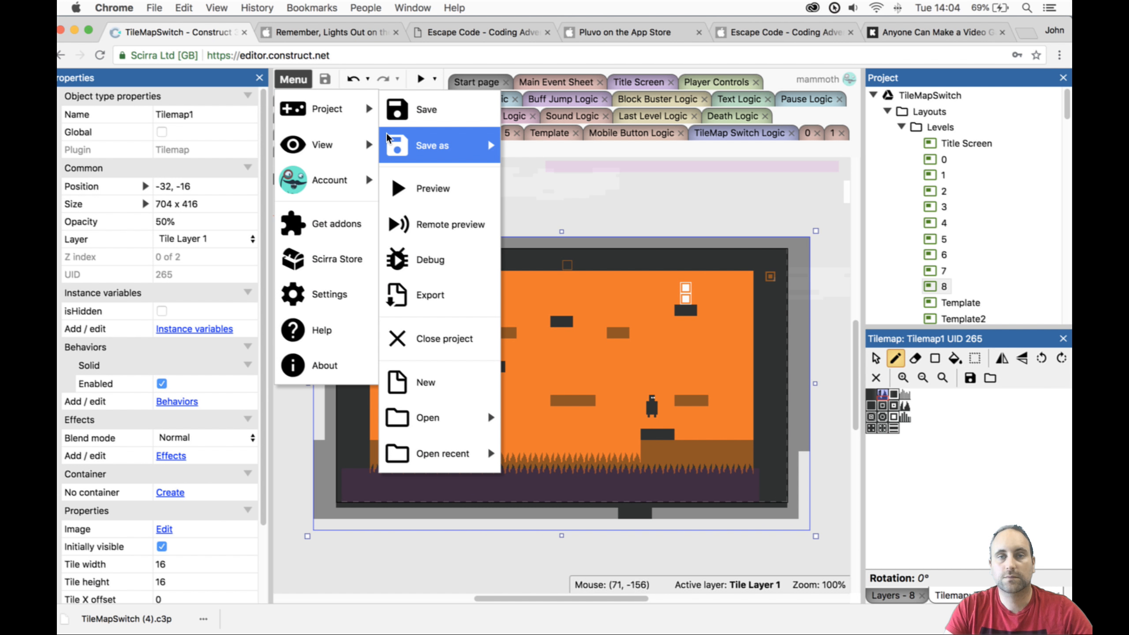
{"action": "mouse_move", "coordinate": [440, 145]}
{"action": "left_click", "coordinate": [547, 143]}
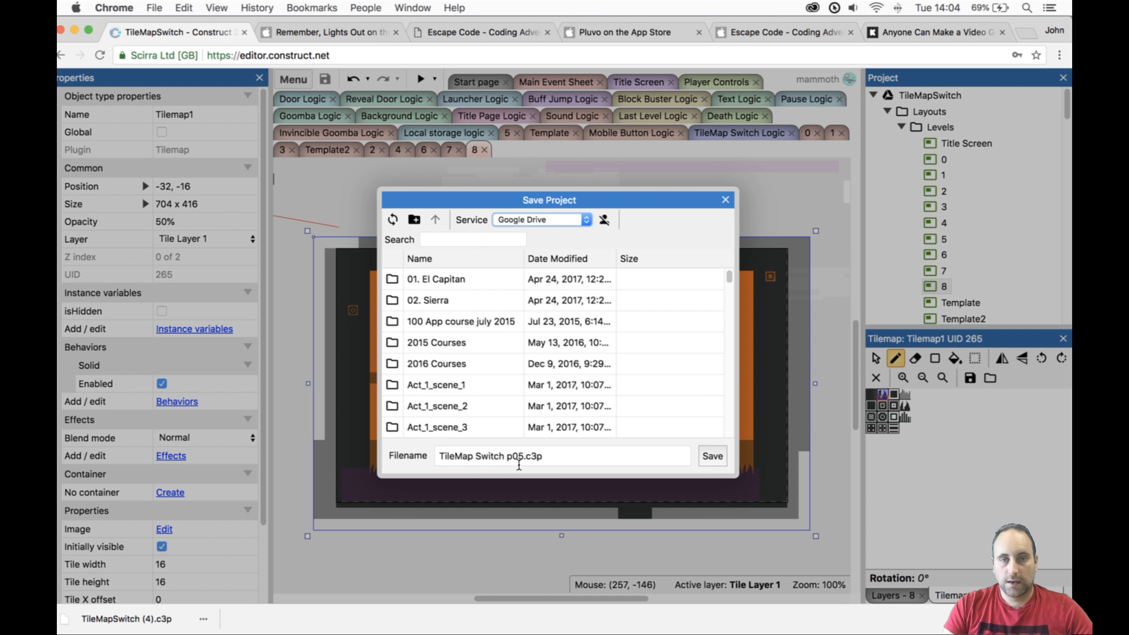
{"action": "left_click", "coordinate": [523, 458]}
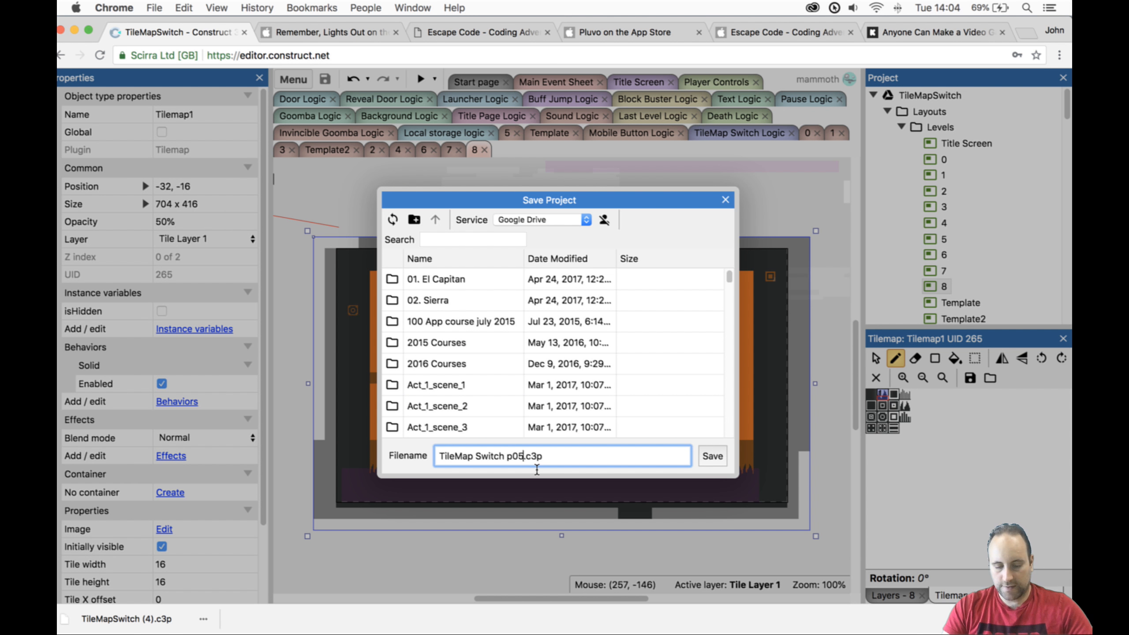
{"action": "key", "text": "BackSpace"}
{"action": "type", "text": "6"}
{"action": "key", "text": "Return"}
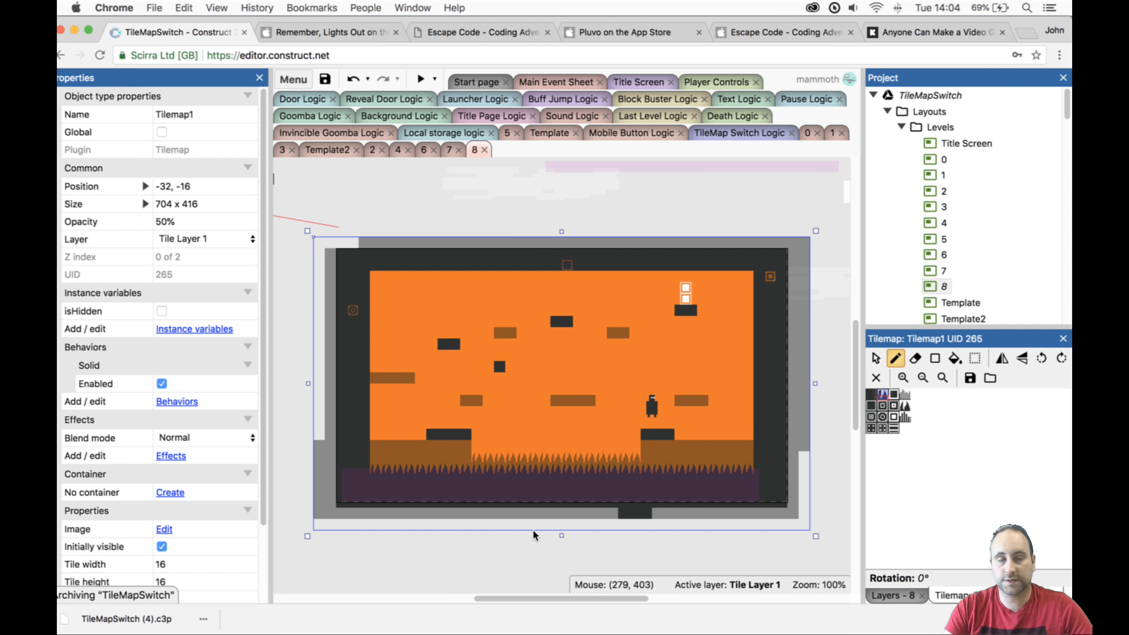
Download a local copy of the project under the default project file name.
{"action": "left_click", "coordinate": [290, 82]}
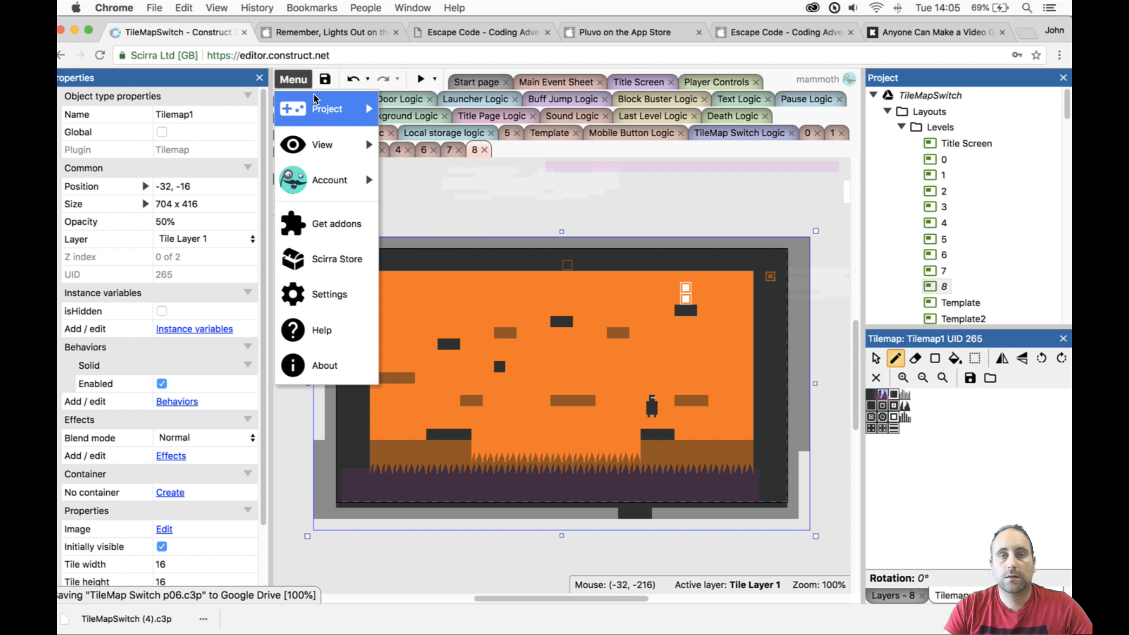
{"action": "mouse_move", "coordinate": [322, 108]}
{"action": "mouse_move", "coordinate": [421, 144]}
{"action": "left_click", "coordinate": [539, 229]}
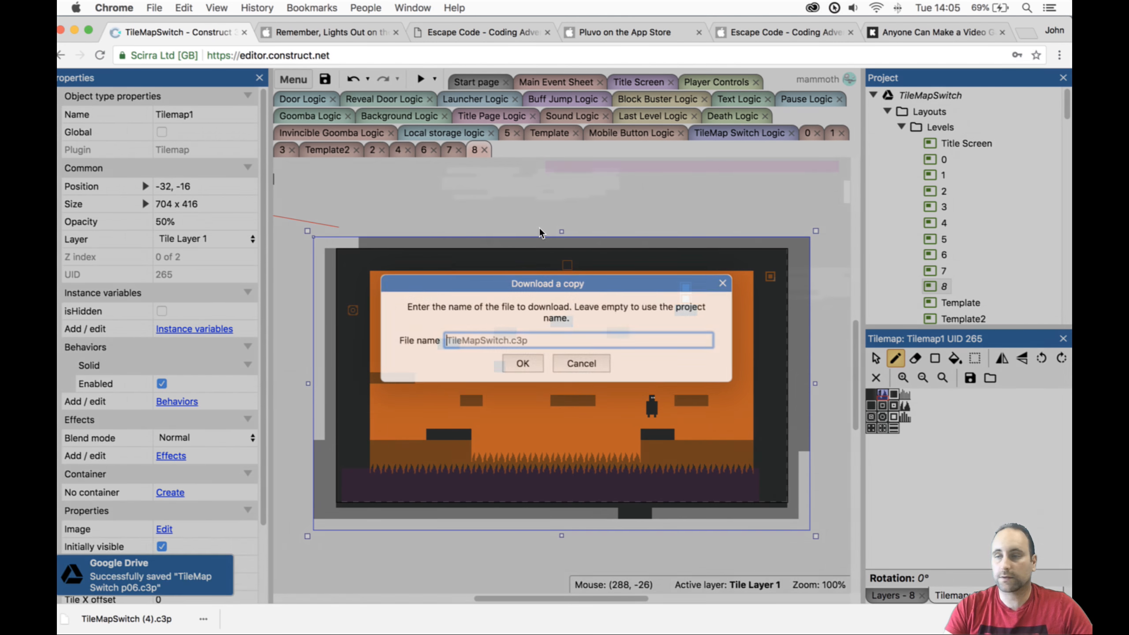
{"action": "key", "text": "Return"}
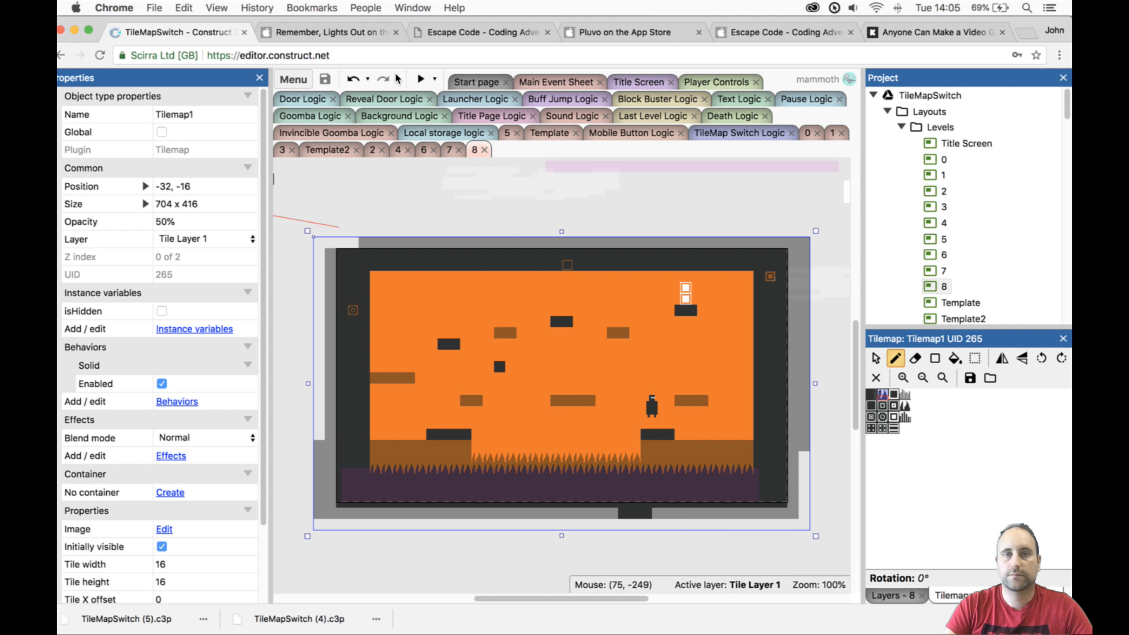
Preview level 8, playtest jumping off the lower-right platform into the spike pit while switching tilemaps, and close the preview.
{"action": "left_click", "coordinate": [413, 81]}
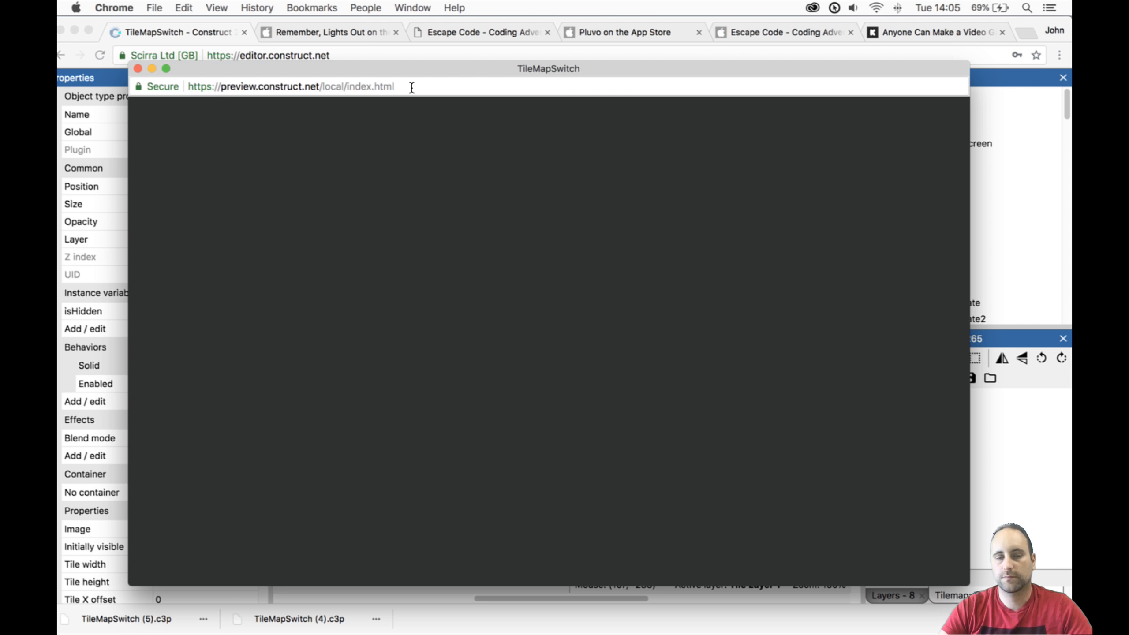
{"action": "key", "text": "Up"}
{"action": "key", "text": "Right"}
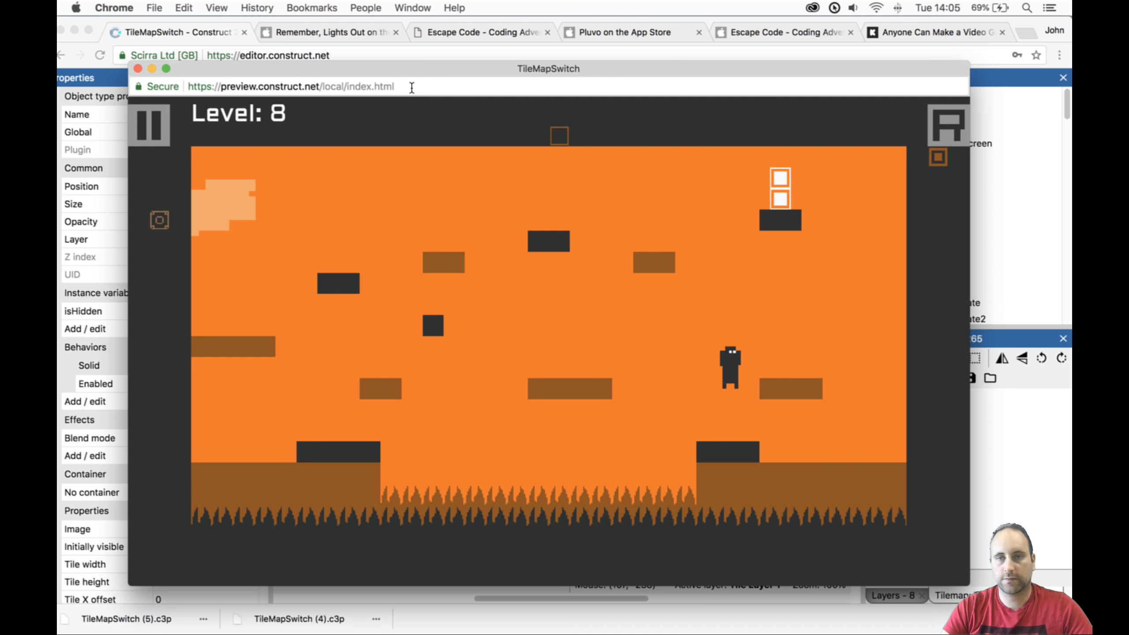
{"action": "key", "text": "space"}
{"action": "key", "text": "Up"}
{"action": "key", "text": "Left"}
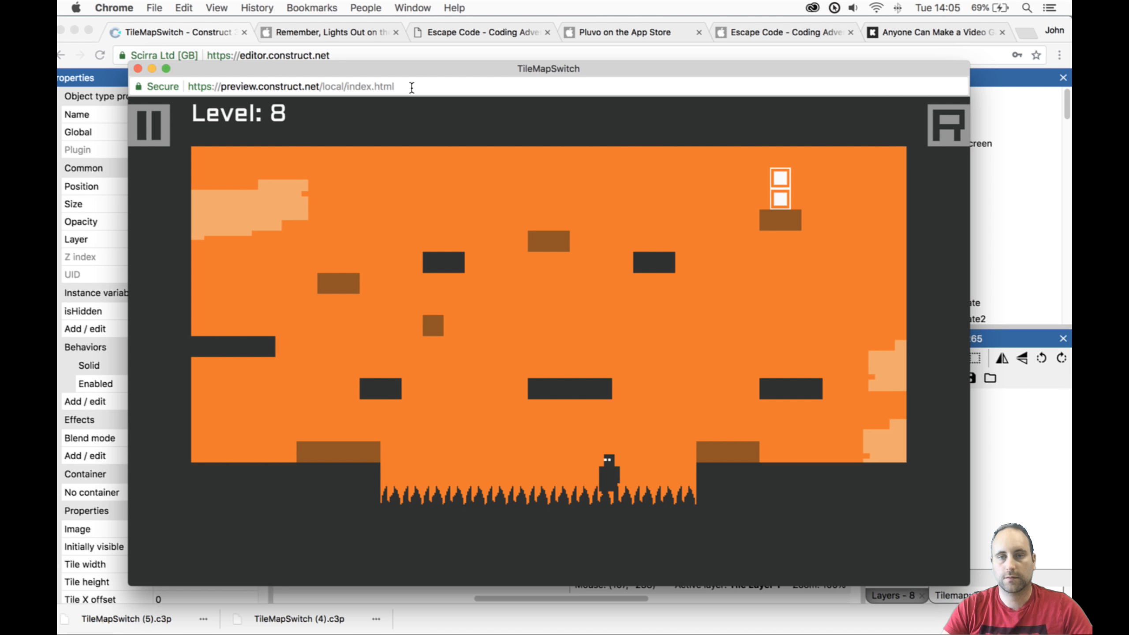
{"action": "left_click", "coordinate": [137, 69]}
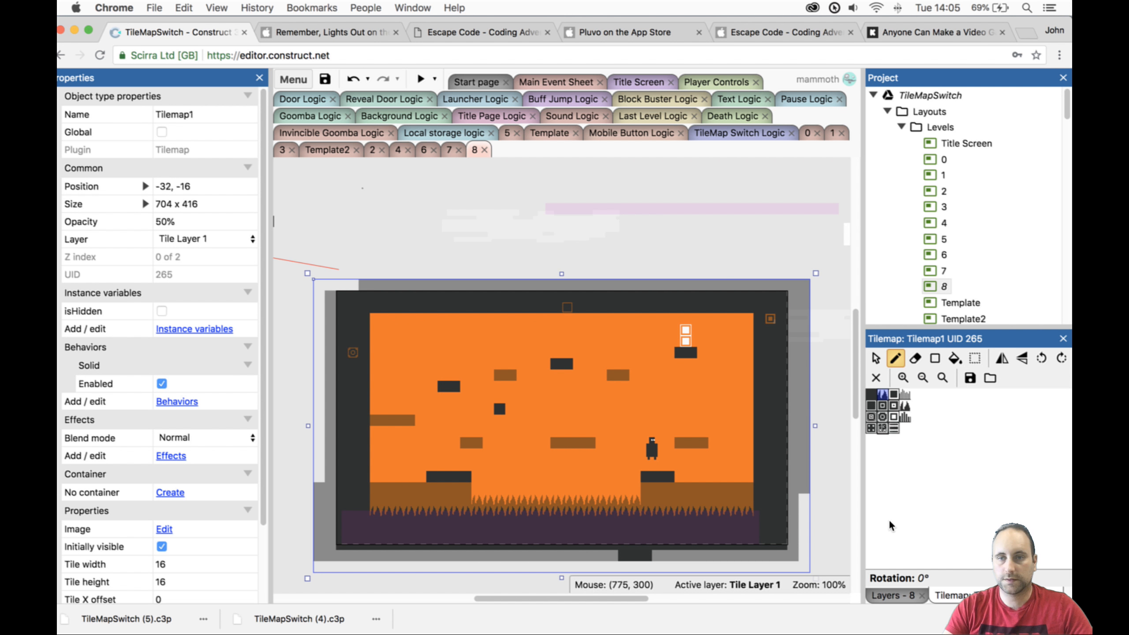
Make Tile Layer0 the active layer of level 8, and close and reopen the level's layout.
{"action": "left_click", "coordinate": [885, 595]}
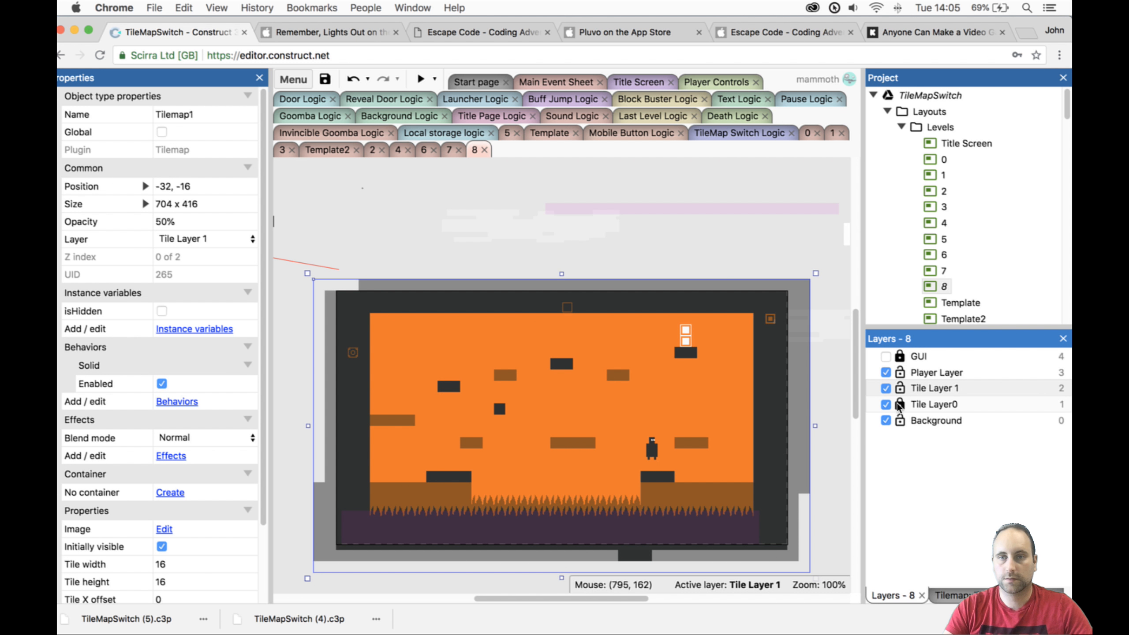
{"action": "left_click", "coordinate": [933, 404]}
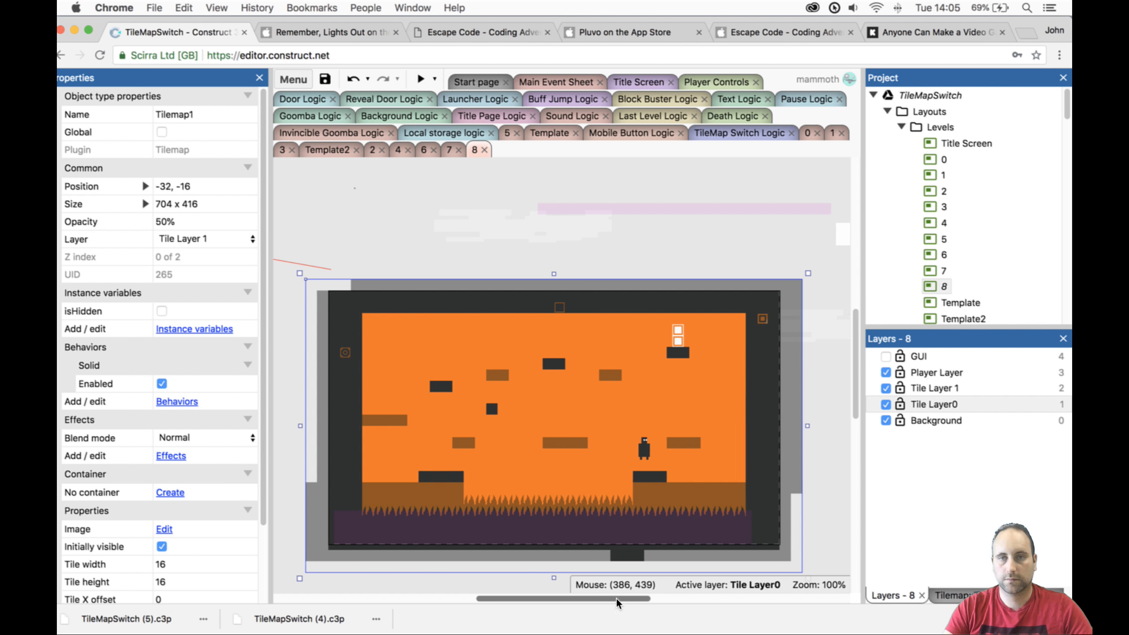
{"action": "scroll", "coordinate": [616, 599], "scroll_direction": "right", "scroll_amount": 2}
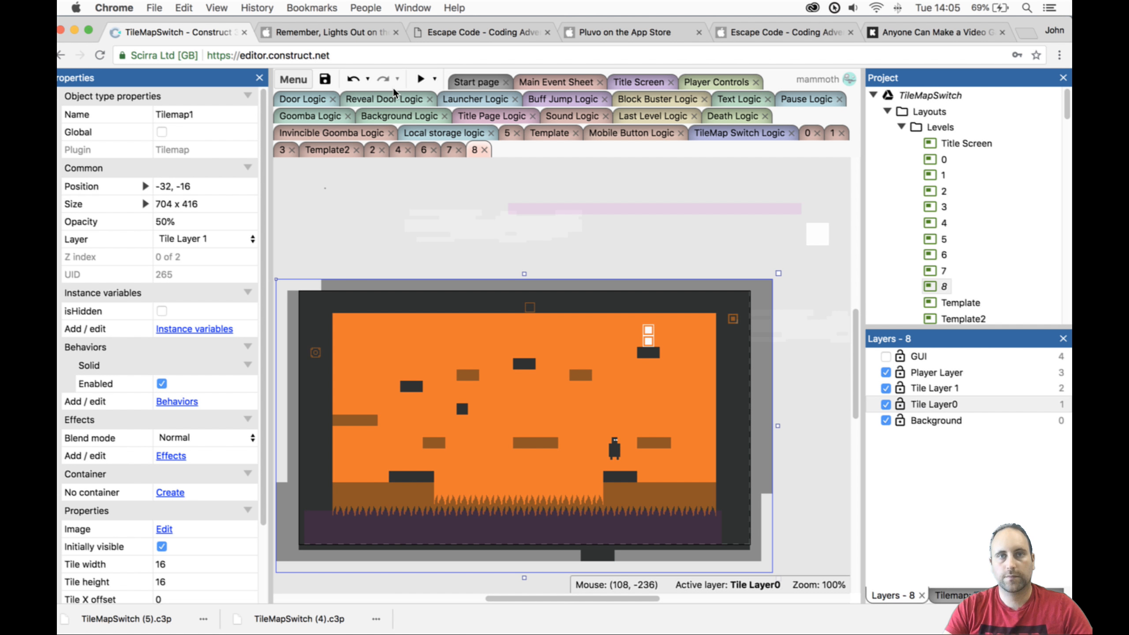
{"action": "left_click", "coordinate": [484, 150]}
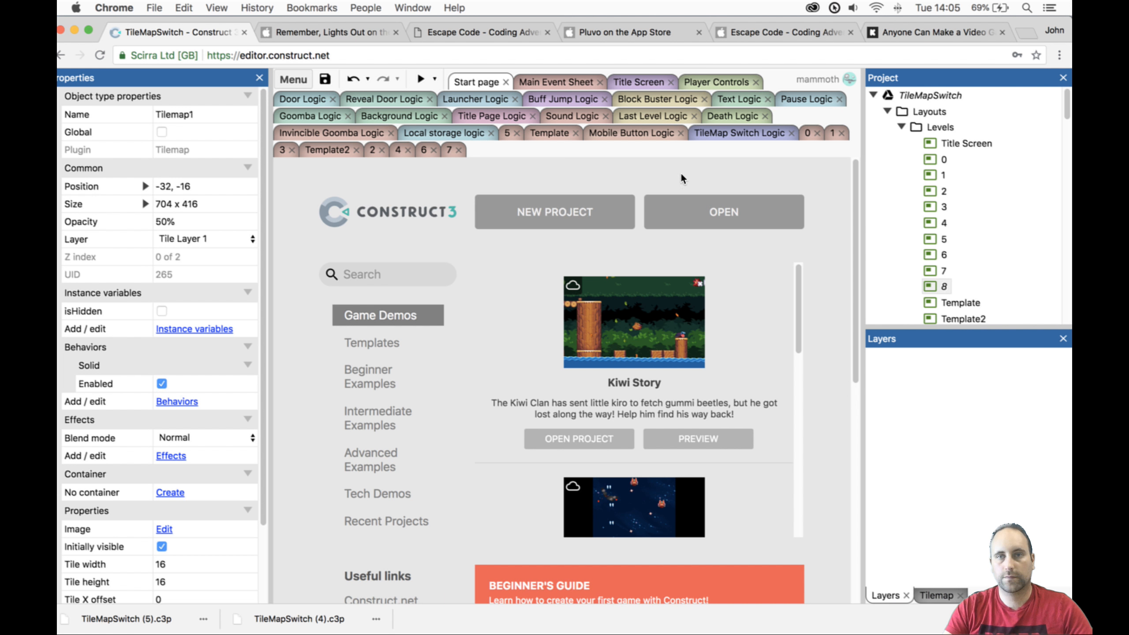
{"action": "double_click", "coordinate": [943, 286]}
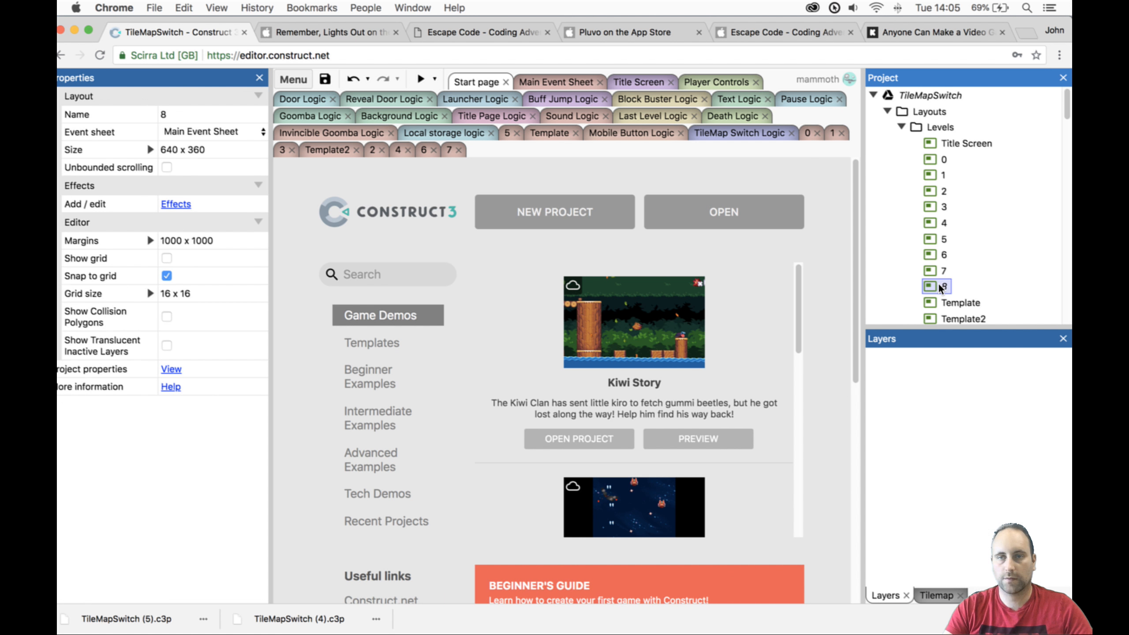
Narrow the death1 sprite from both ends to 240 x 16 so it spans only the spike pit between the lower platforms.
{"action": "left_click_drag", "start_coordinate": [663, 169], "coordinate": [541, 468]}
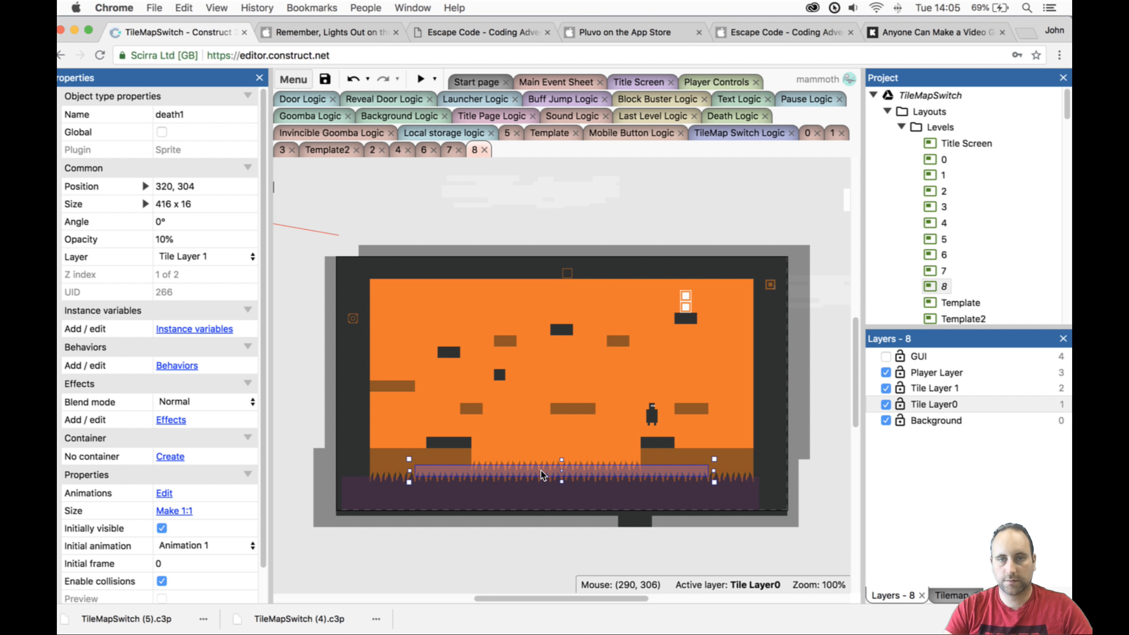
{"action": "left_click_drag", "start_coordinate": [411, 478], "coordinate": [467, 483]}
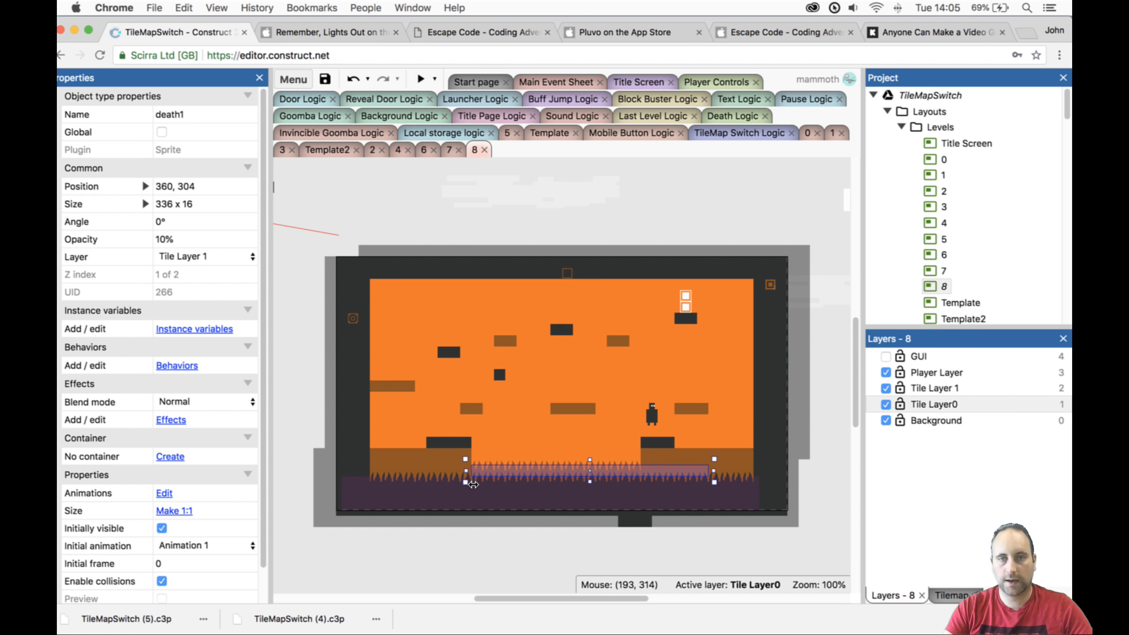
{"action": "left_click_drag", "start_coordinate": [715, 477], "coordinate": [645, 478]}
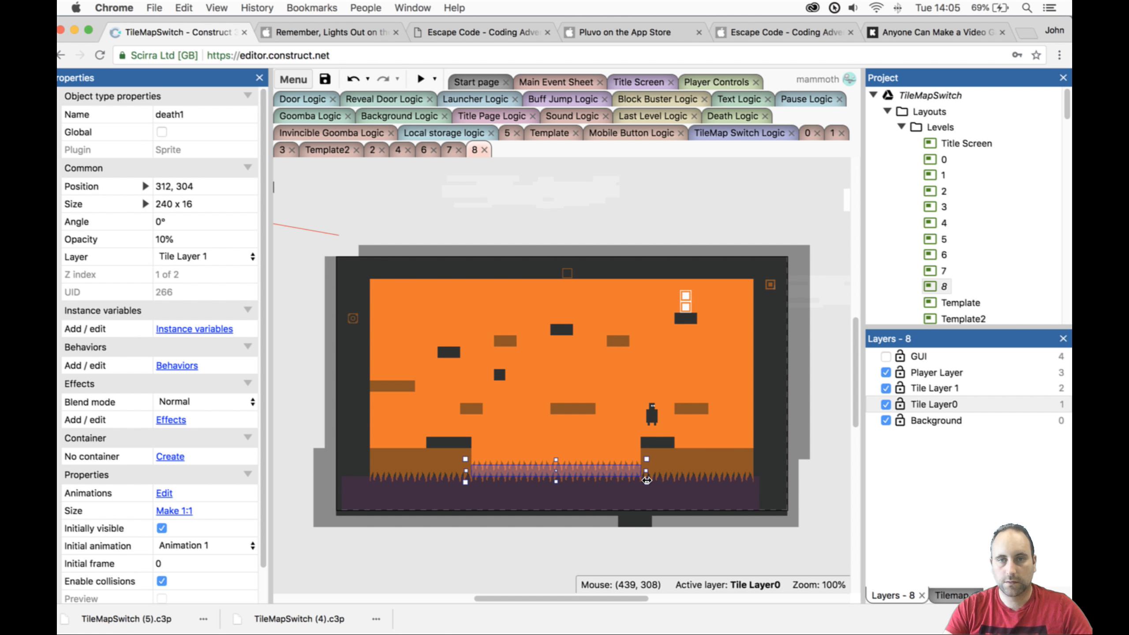
{"action": "left_click", "coordinate": [832, 416]}
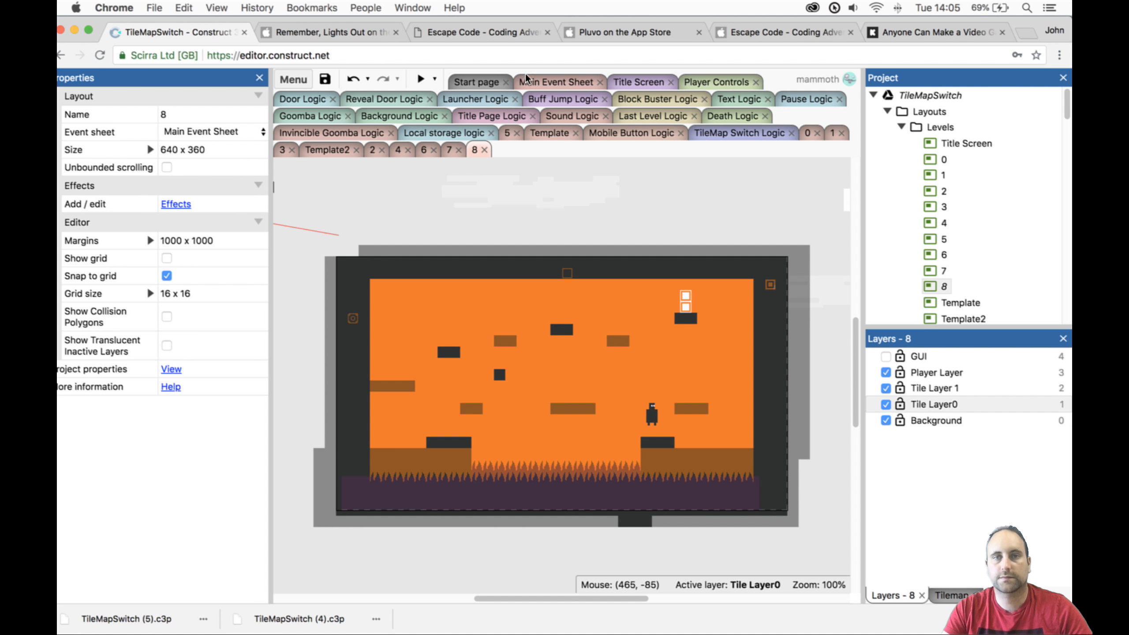
Duplicate the Template2 layout as level 9, open it, and place it directly below layout 8 in the Levels folder.
{"action": "scroll", "coordinate": [964, 288], "scroll_direction": "down", "scroll_amount": 2}
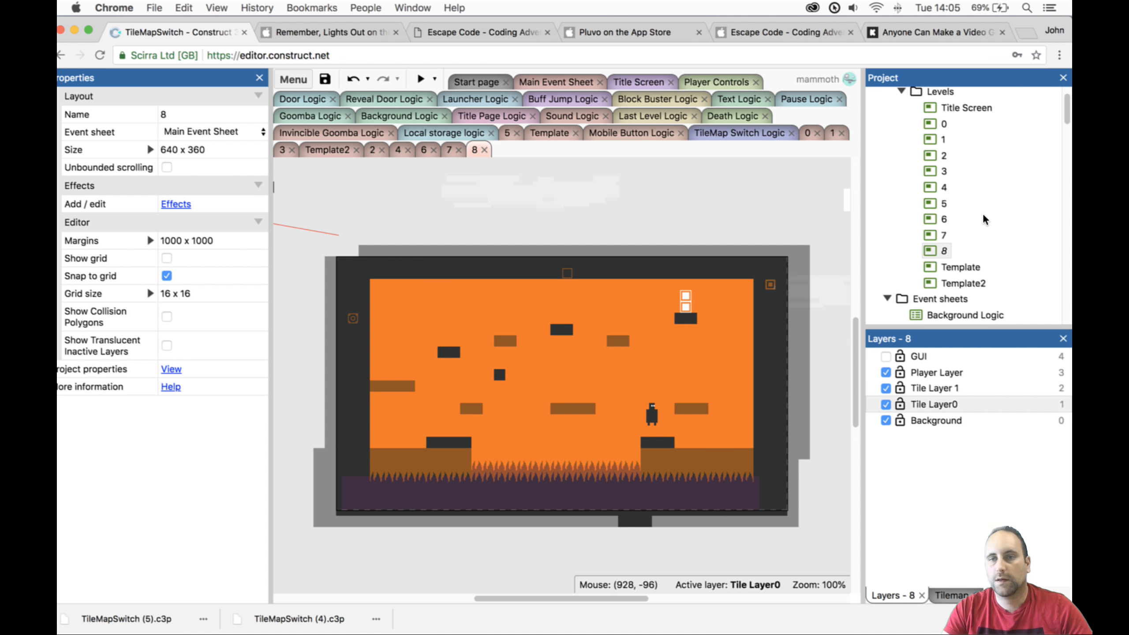
{"action": "right_click", "coordinate": [966, 284]}
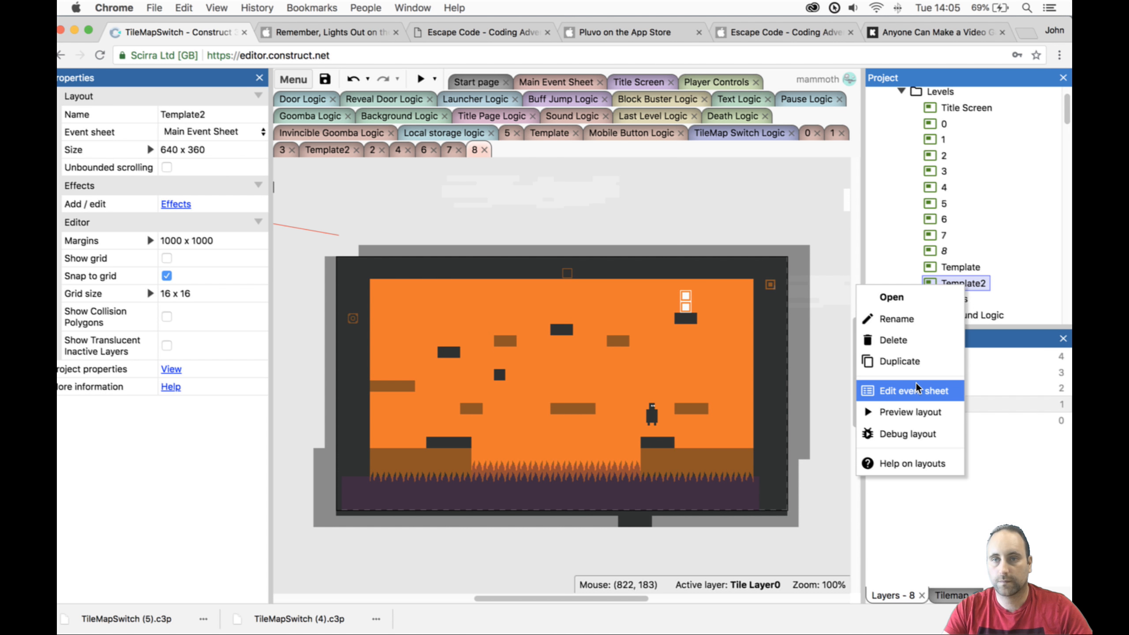
{"action": "left_click", "coordinate": [919, 361]}
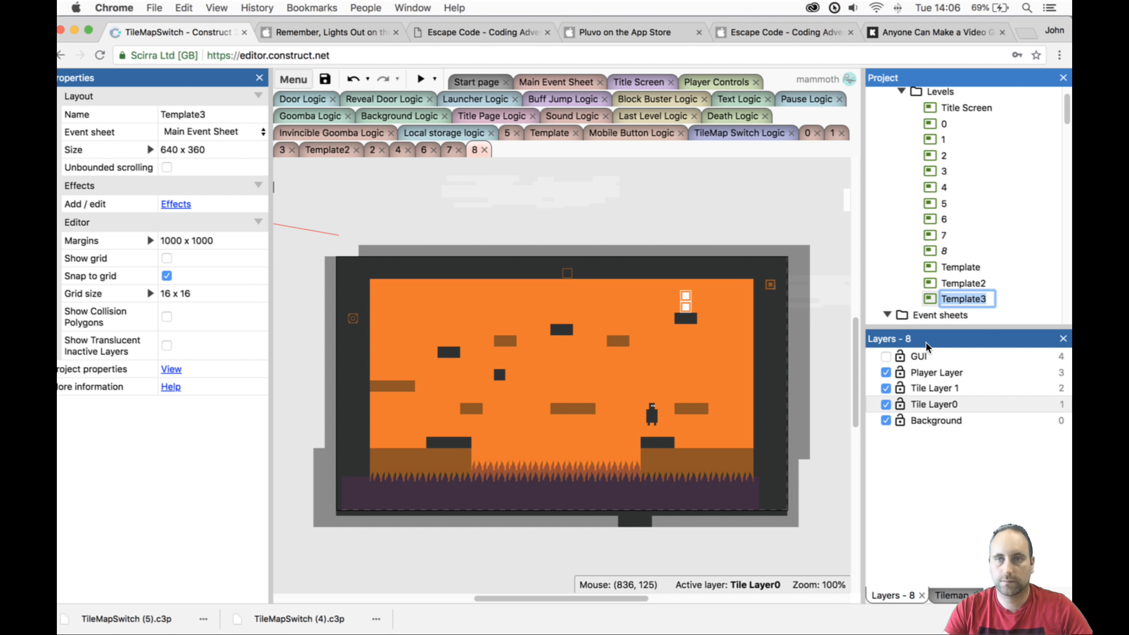
{"action": "type", "text": "9"}
{"action": "key", "text": "Return"}
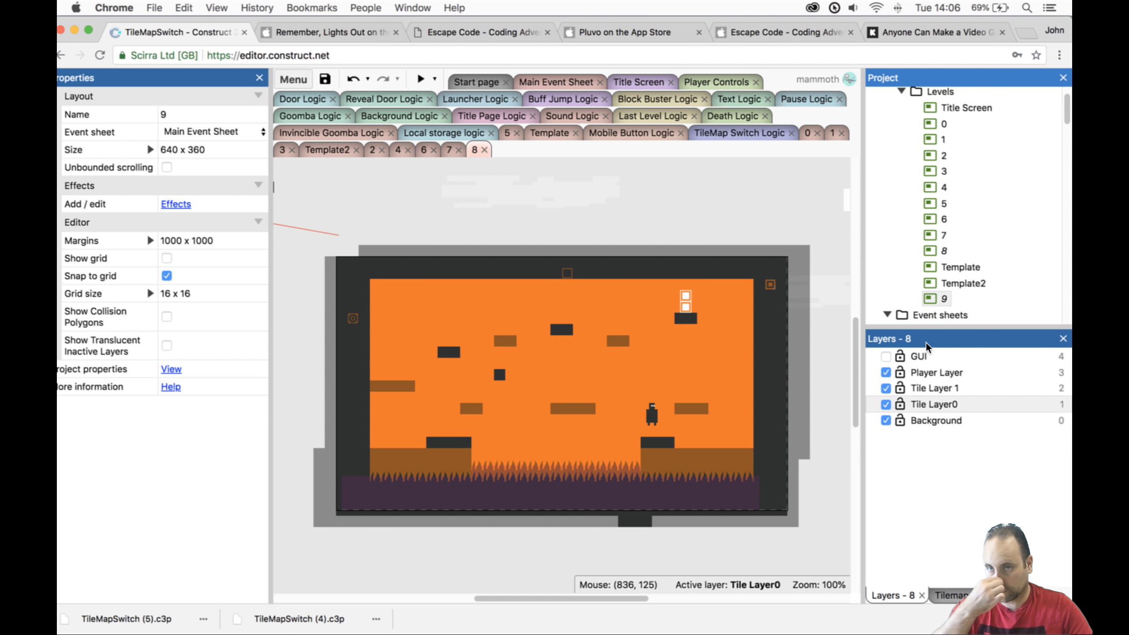
{"action": "double_click", "coordinate": [932, 298]}
{"action": "left_click_drag", "start_coordinate": [944, 299], "coordinate": [937, 262]}
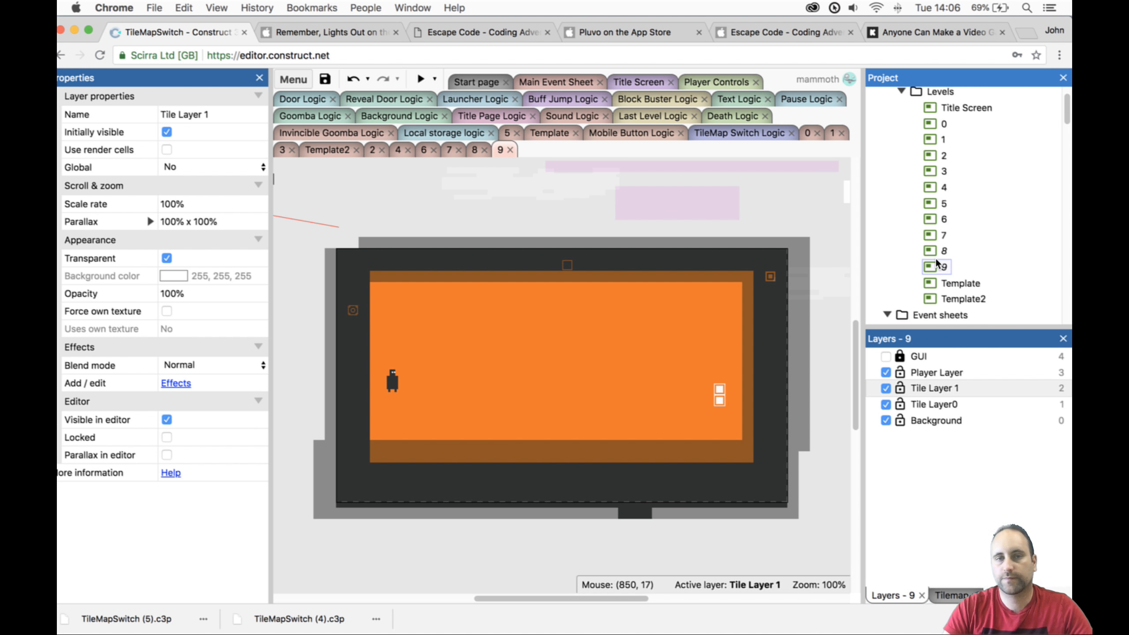
Move the player and the door to the middle of level 9, with the door at 336, 208.
{"action": "left_click", "coordinate": [393, 379]}
{"action": "left_click_drag", "start_coordinate": [395, 381], "coordinate": [524, 394]}
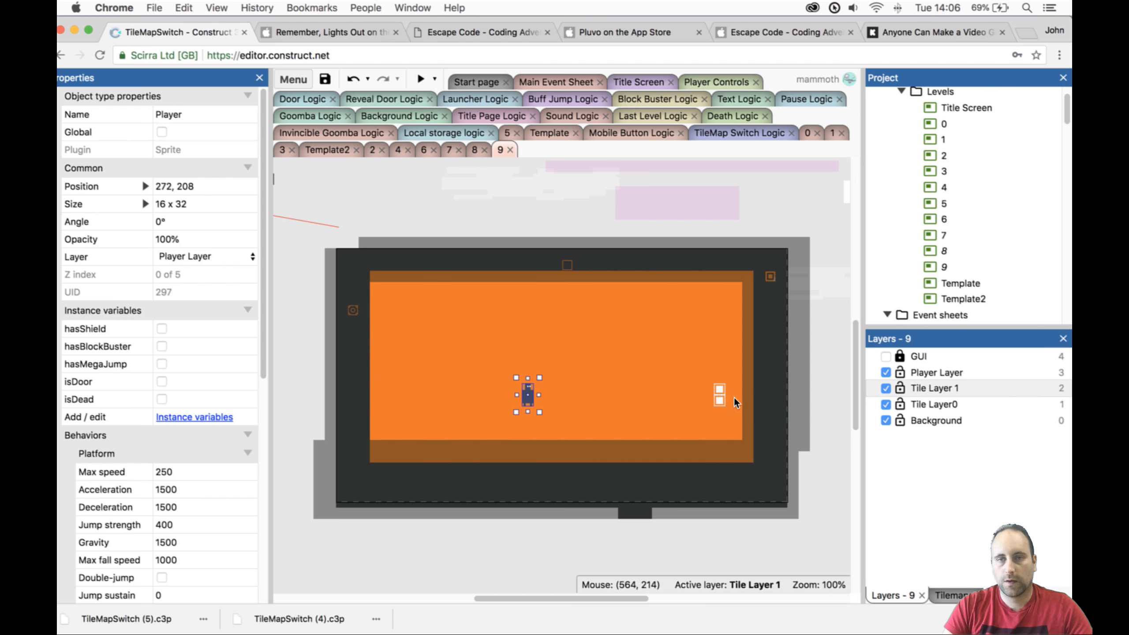
{"action": "left_click_drag", "start_coordinate": [720, 398], "coordinate": [556, 393]}
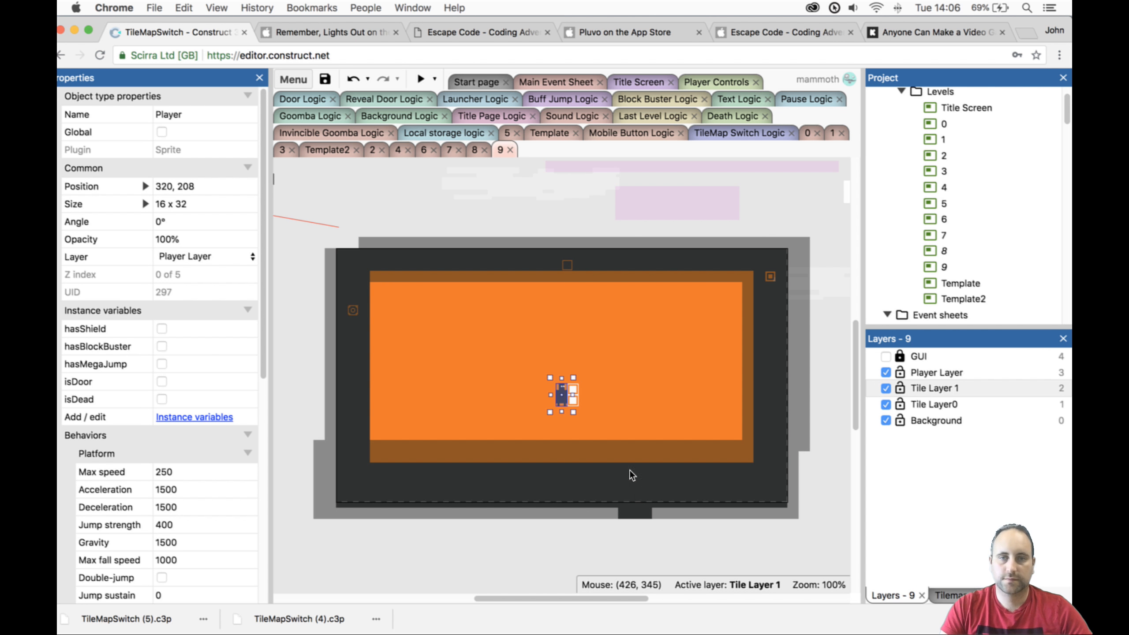
{"action": "left_click_drag", "start_coordinate": [550, 397], "coordinate": [583, 397]}
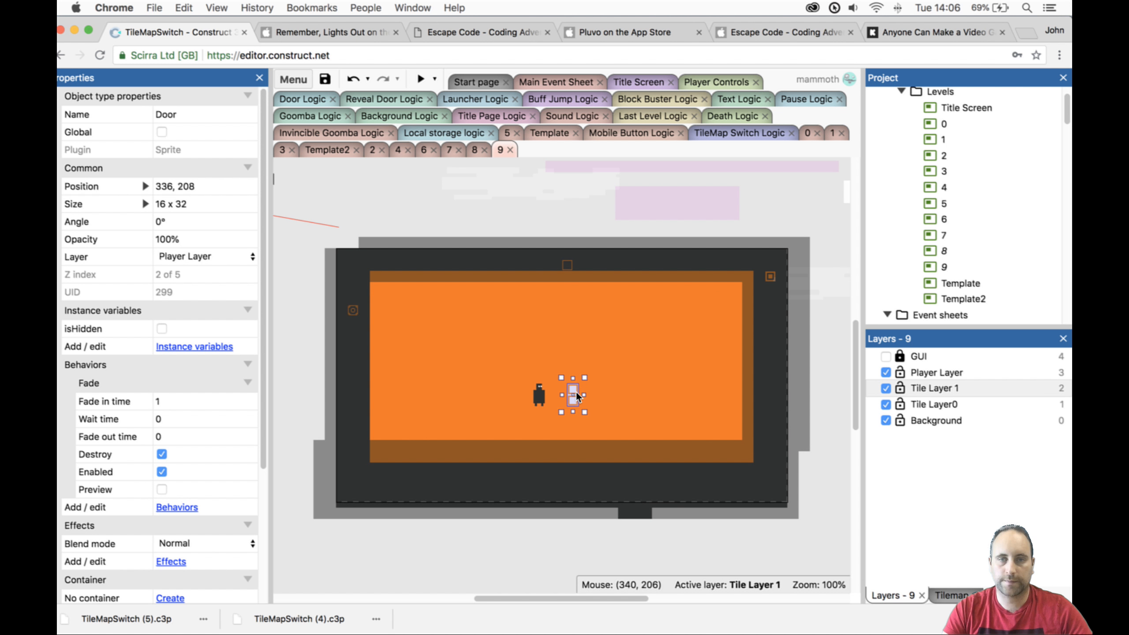
Place the player directly above the door, just below the ceiling of level 9's play area.
{"action": "left_click_drag", "start_coordinate": [533, 394], "coordinate": [550, 321]}
{"action": "key", "text": "ctrl+z"}
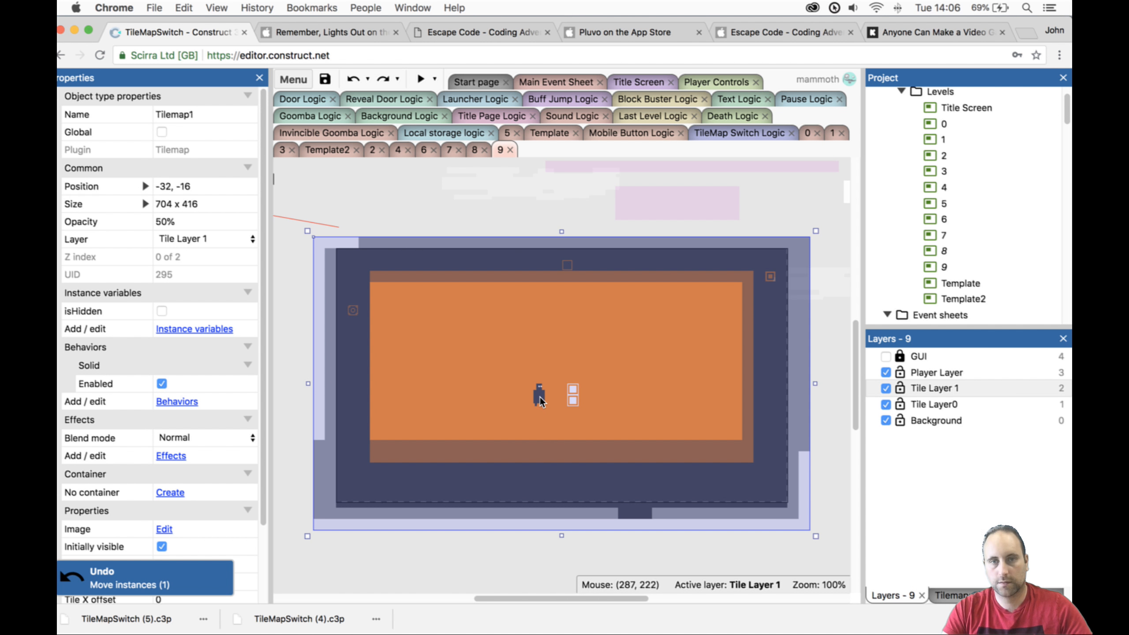
{"action": "left_click_drag", "start_coordinate": [542, 393], "coordinate": [568, 295]}
{"action": "left_click", "coordinate": [626, 356]}
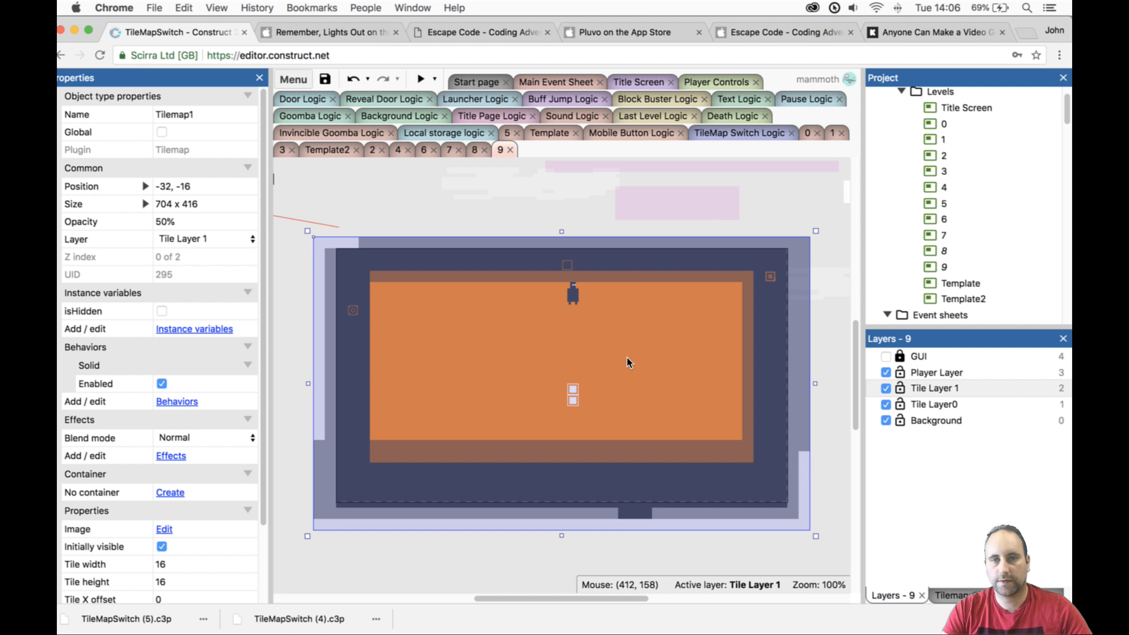
Erase Tilemap1's semi-transparent tile strips along the upper and right edges of the orange play area.
{"action": "left_click", "coordinate": [951, 595]}
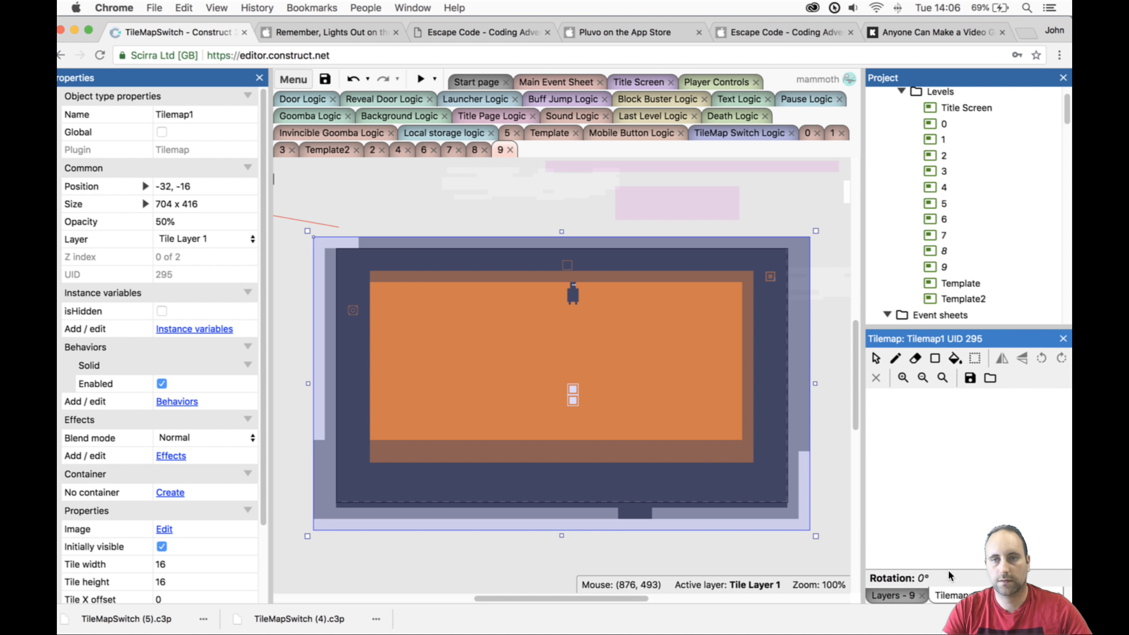
{"action": "left_click", "coordinate": [915, 358]}
{"action": "mouse_move", "coordinate": [753, 277]}
{"action": "left_mouse_down"}
{"action": "mouse_move", "coordinate": [385, 280]}
{"action": "mouse_move", "coordinate": [522, 279]}
{"action": "left_mouse_up"}
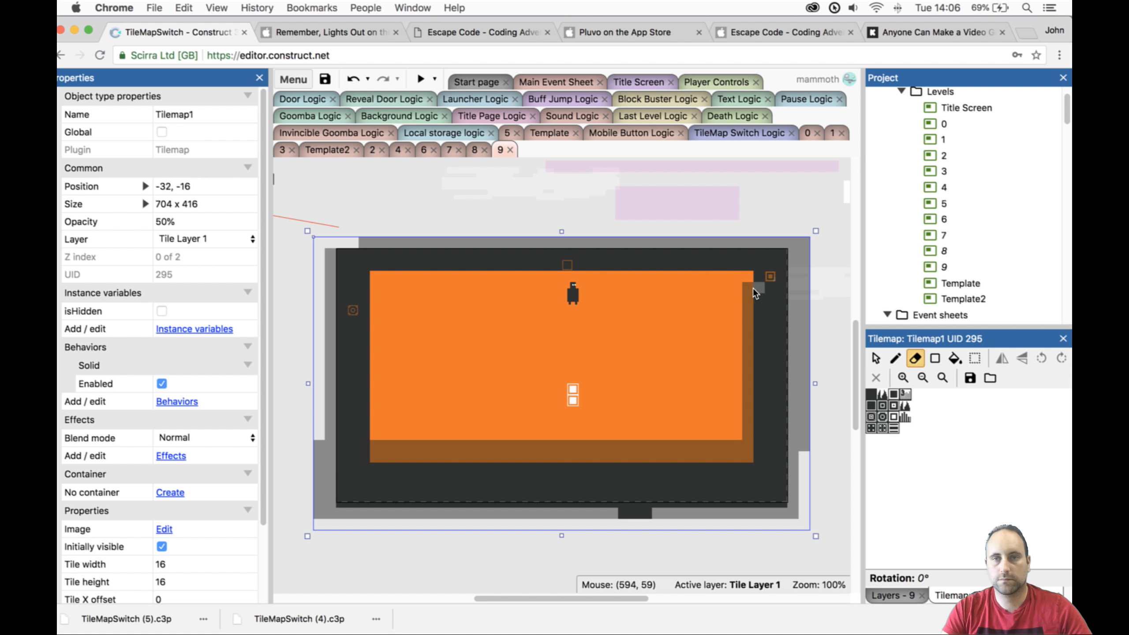
{"action": "left_click_drag", "start_coordinate": [756, 290], "coordinate": [750, 423]}
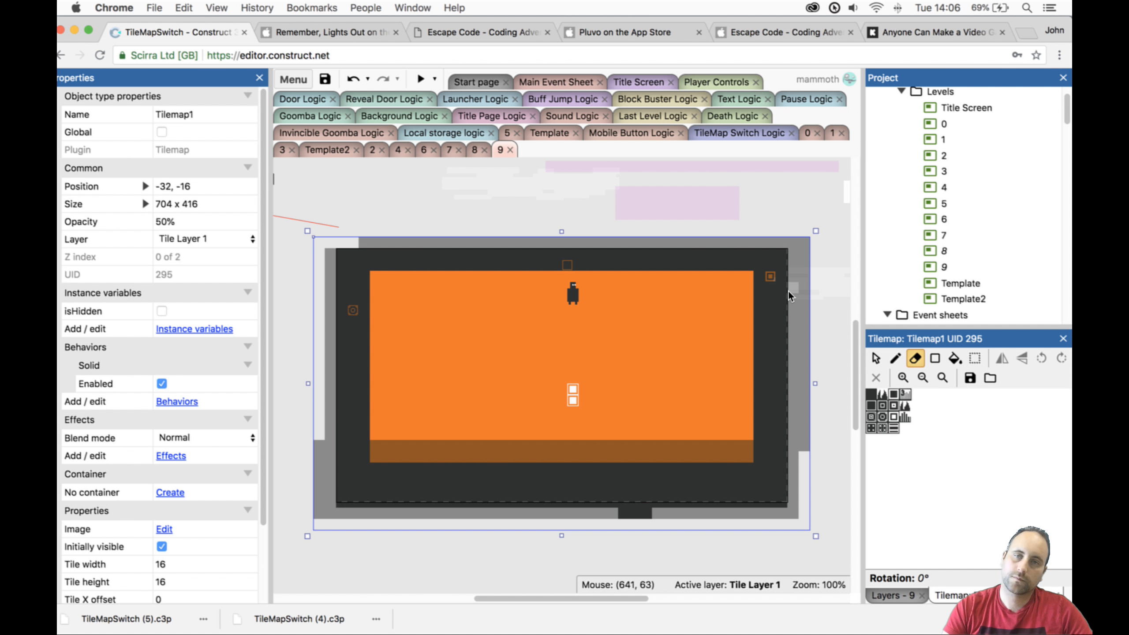
Move the Player sprite to the upper-left corner of the play area, at position 80, 48.
{"action": "left_click", "coordinate": [875, 358]}
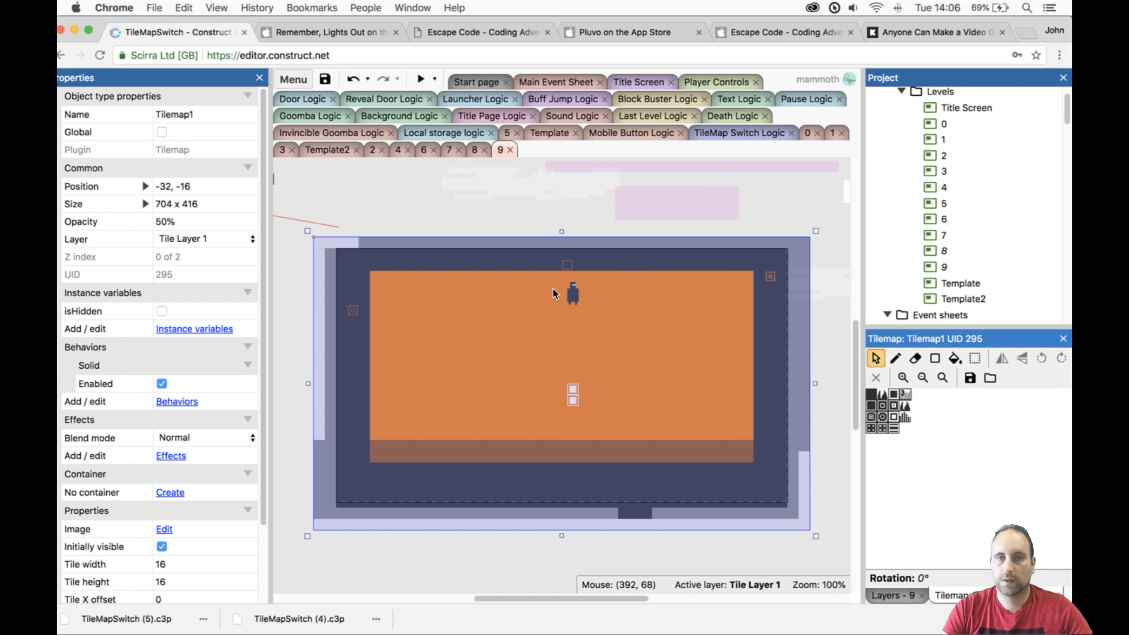
{"action": "left_click", "coordinate": [573, 292]}
{"action": "left_click_drag", "start_coordinate": [573, 292], "coordinate": [481, 281]}
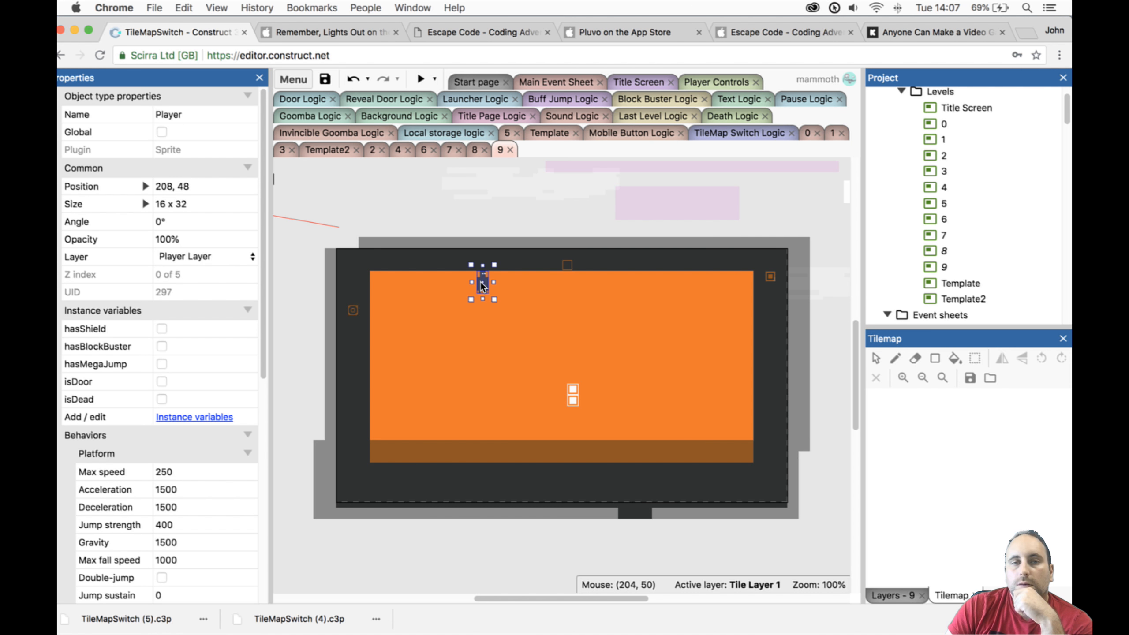
{"action": "left_click_drag", "start_coordinate": [480, 284], "coordinate": [389, 284]}
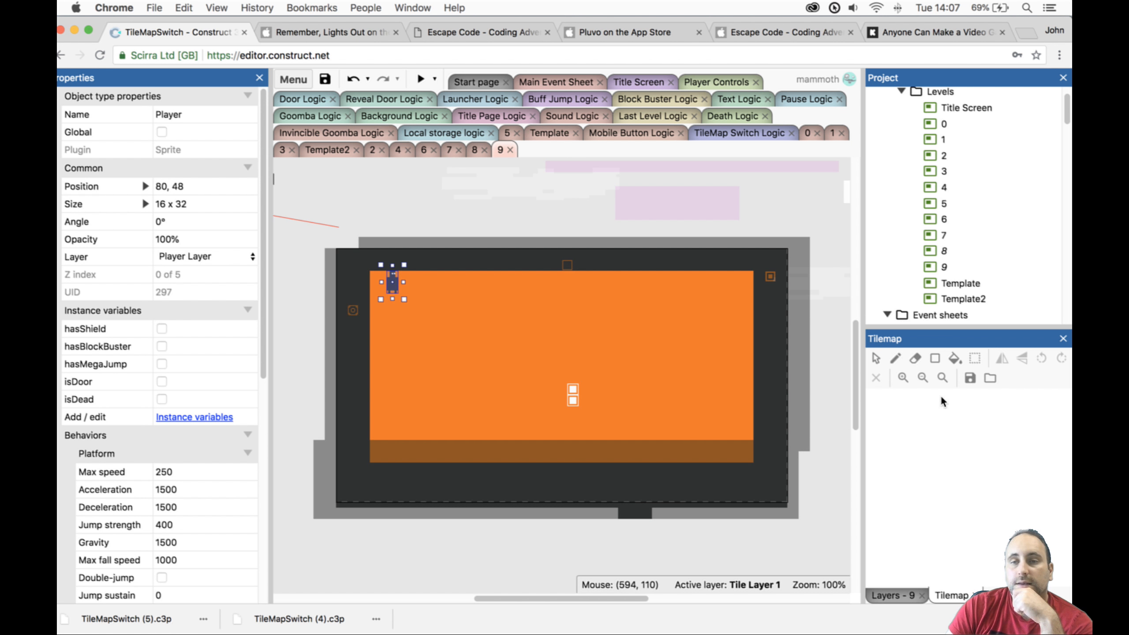
Lock Tile Layer 1 and draw two solid Tilemap0 platforms from the left wall: 4×2 tiles beneath the player and 5×2 tiles lower down.
{"action": "left_click", "coordinate": [902, 593]}
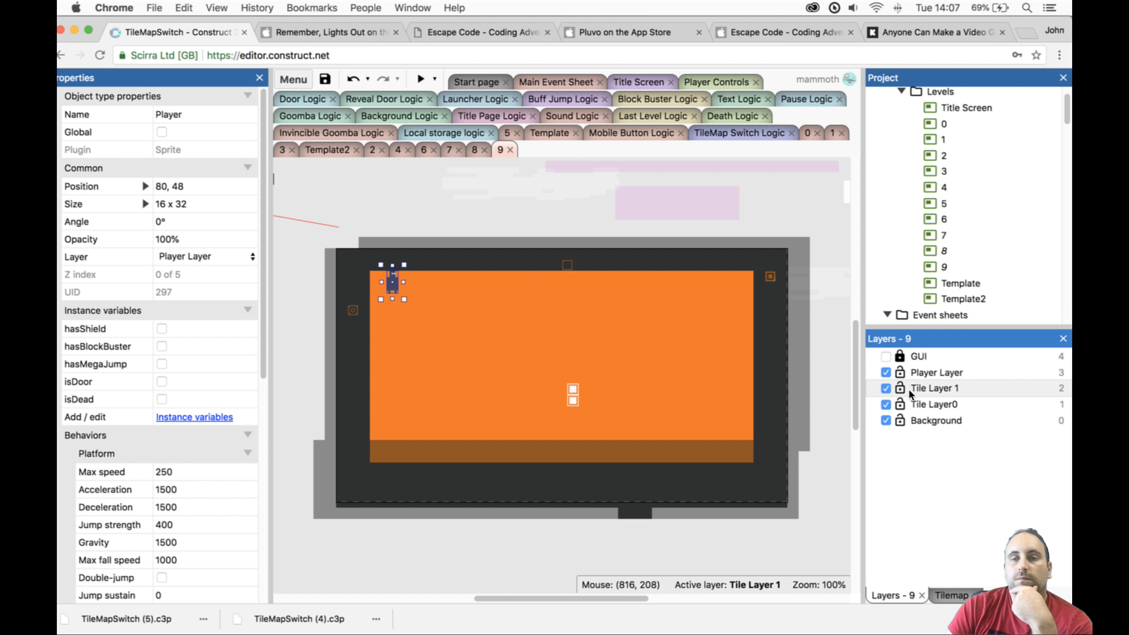
{"action": "left_click", "coordinate": [900, 389]}
{"action": "left_click", "coordinate": [741, 404]}
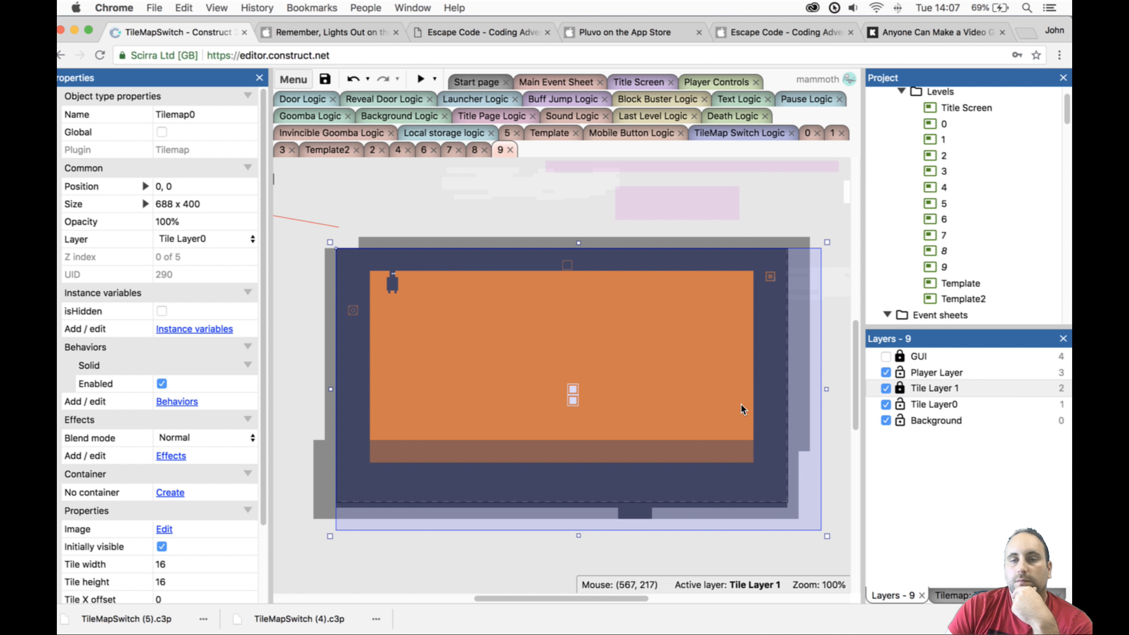
{"action": "left_click", "coordinate": [953, 595]}
{"action": "left_click", "coordinate": [871, 393]}
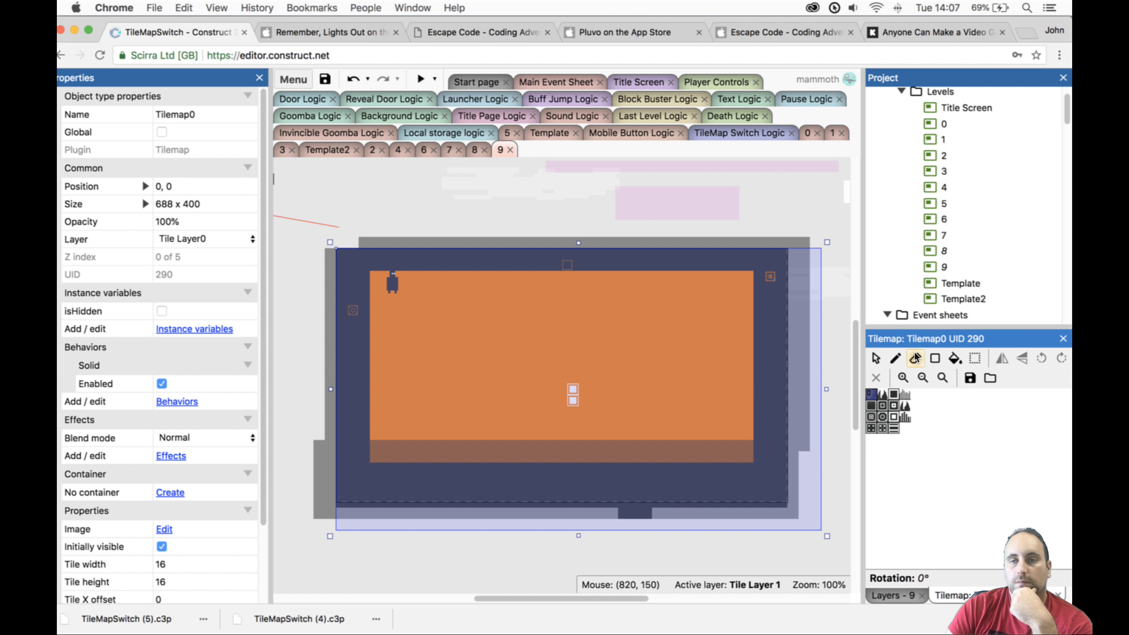
{"action": "left_click", "coordinate": [934, 358]}
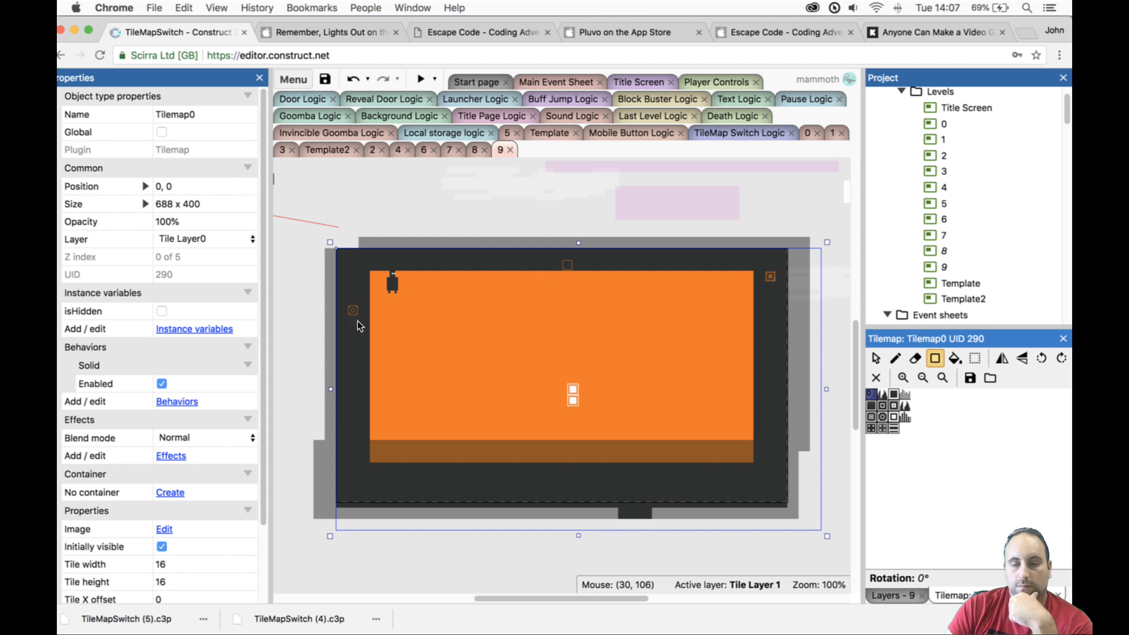
{"action": "left_click_drag", "start_coordinate": [373, 303], "coordinate": [411, 304]}
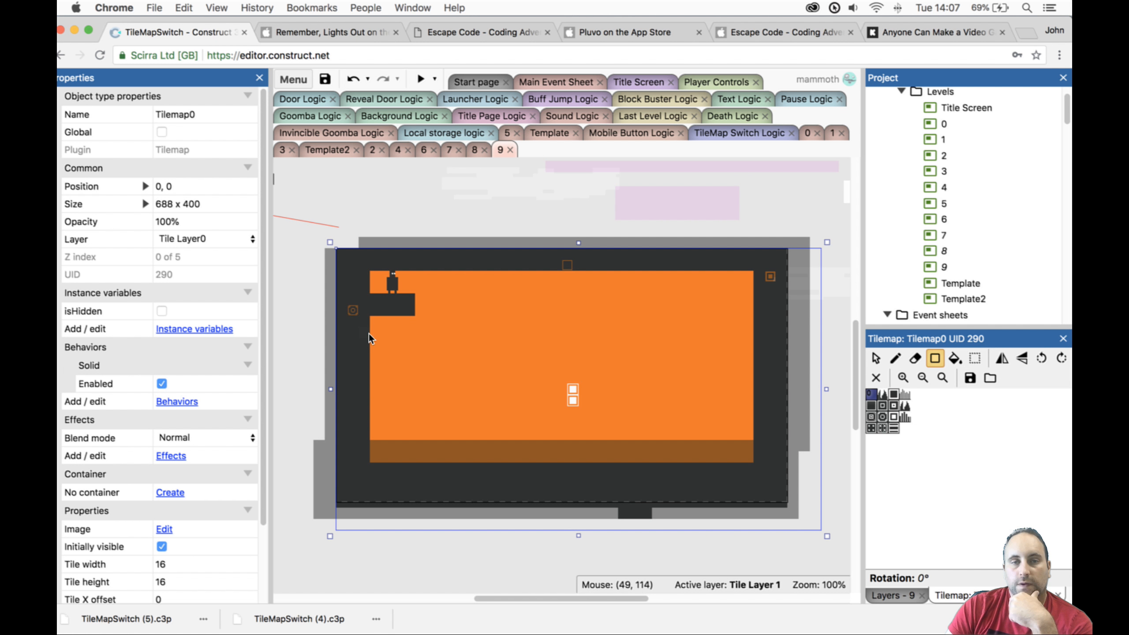
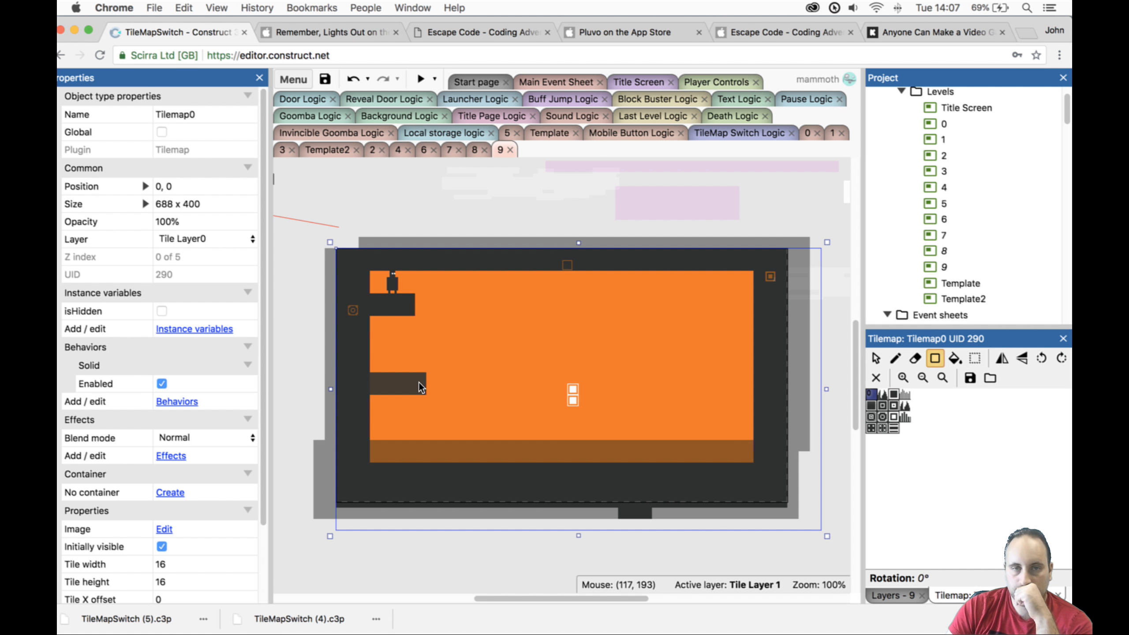
{"action": "left_click_drag", "start_coordinate": [419, 386], "coordinate": [420, 387]}
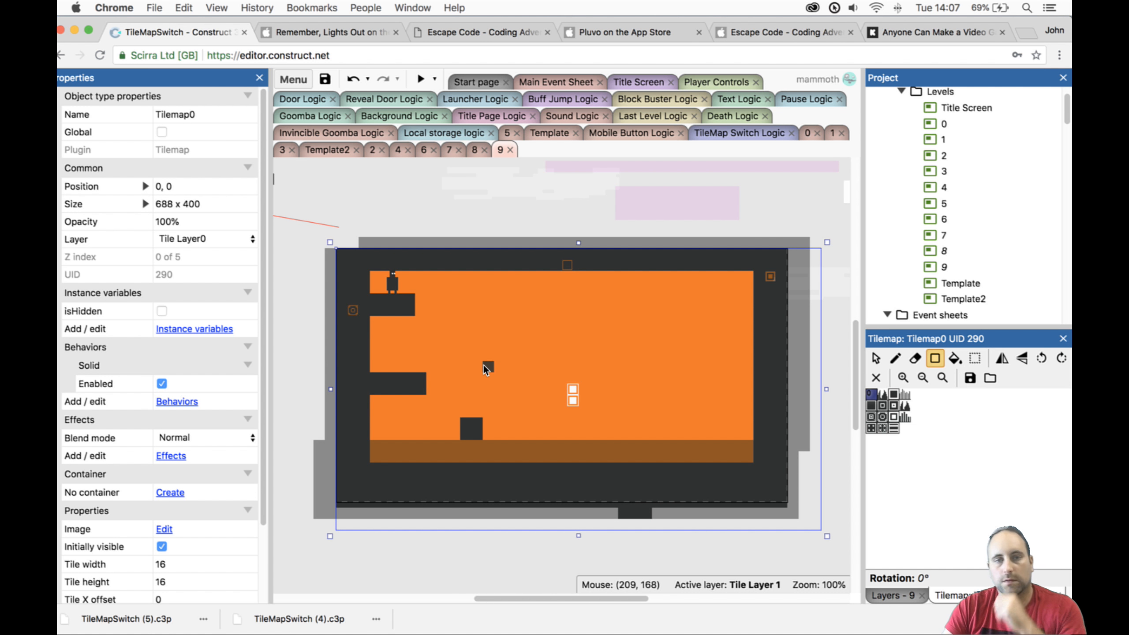
{"action": "key", "text": "super+z"}
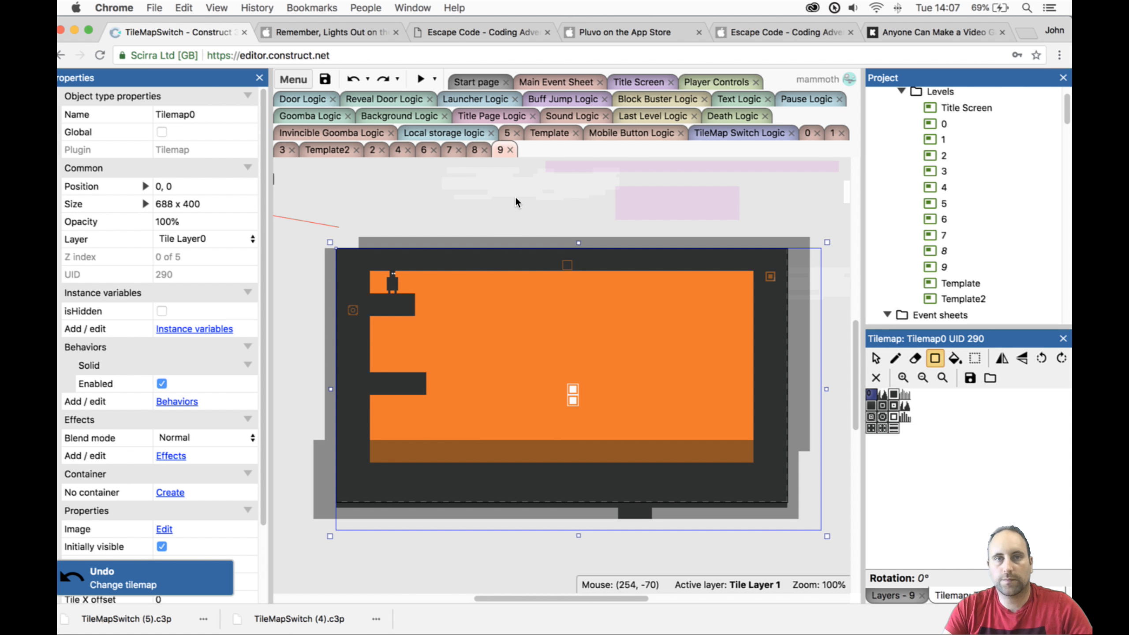
Thin the platform beneath the player by erasing its upper row of tiles, previewing level 9 before and after.
{"action": "left_click", "coordinate": [421, 78]}
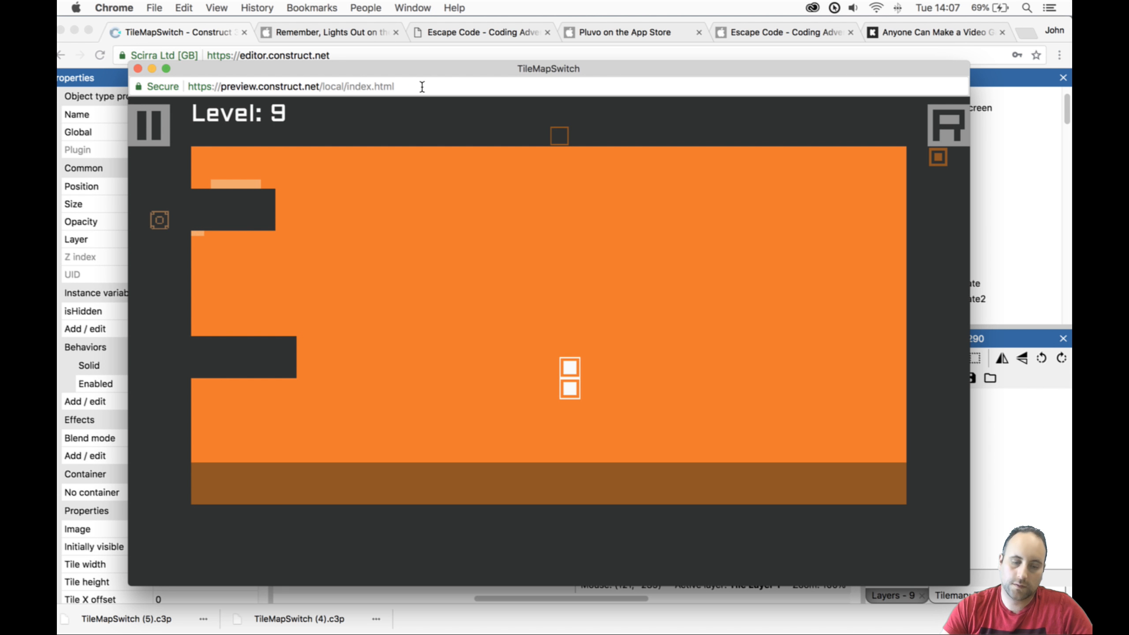
{"action": "left_click", "coordinate": [137, 68]}
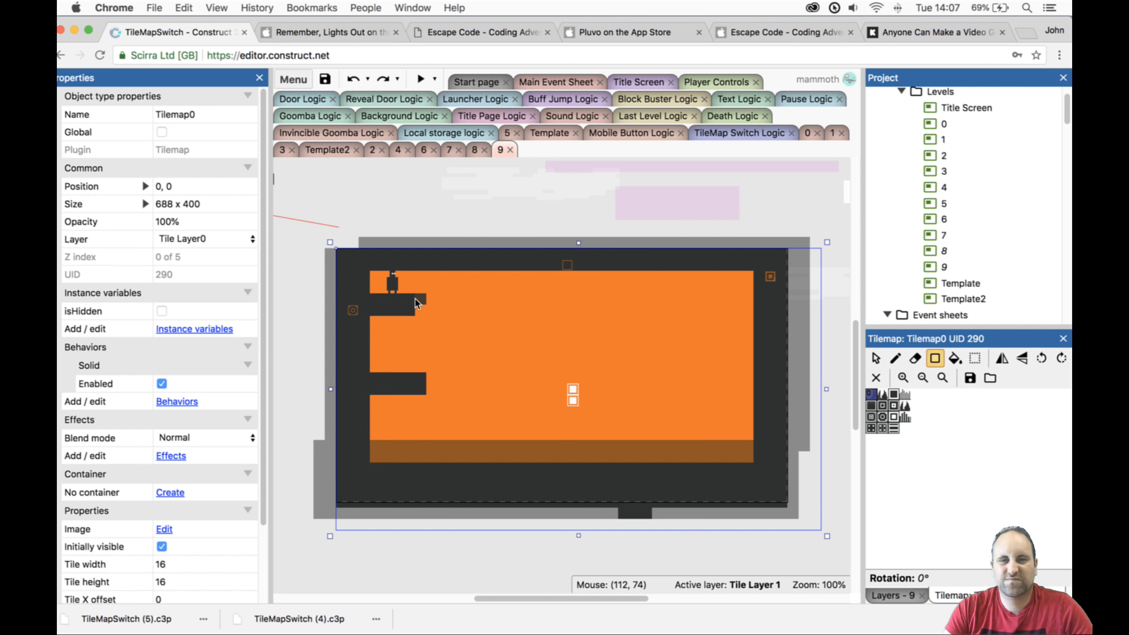
{"action": "left_click", "coordinate": [915, 357]}
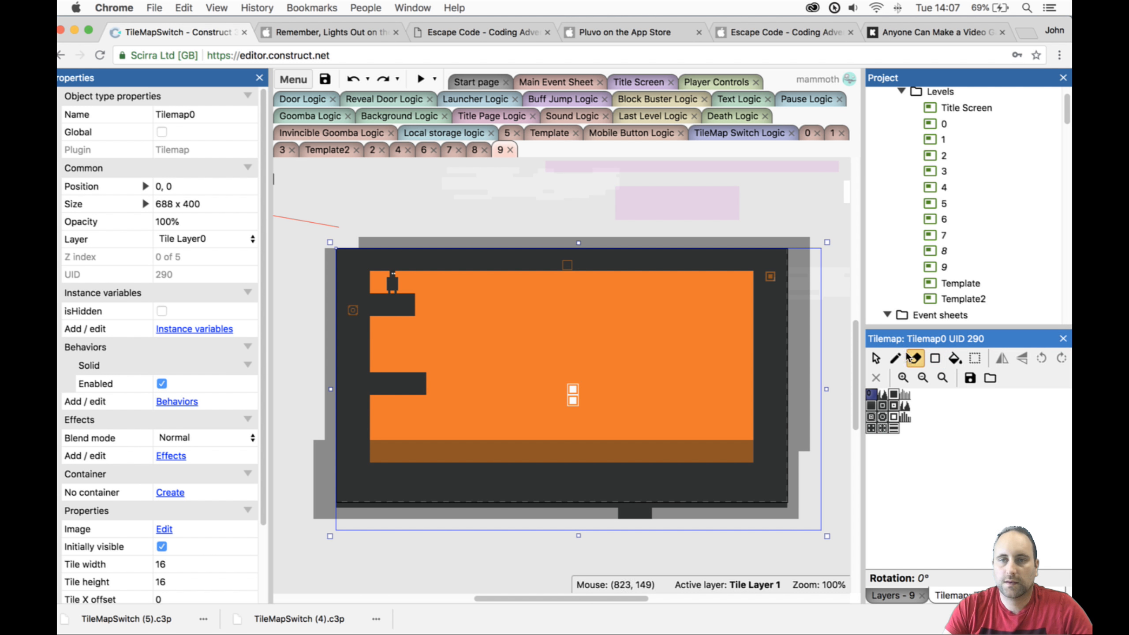
{"action": "left_click_drag", "start_coordinate": [377, 298], "coordinate": [413, 301]}
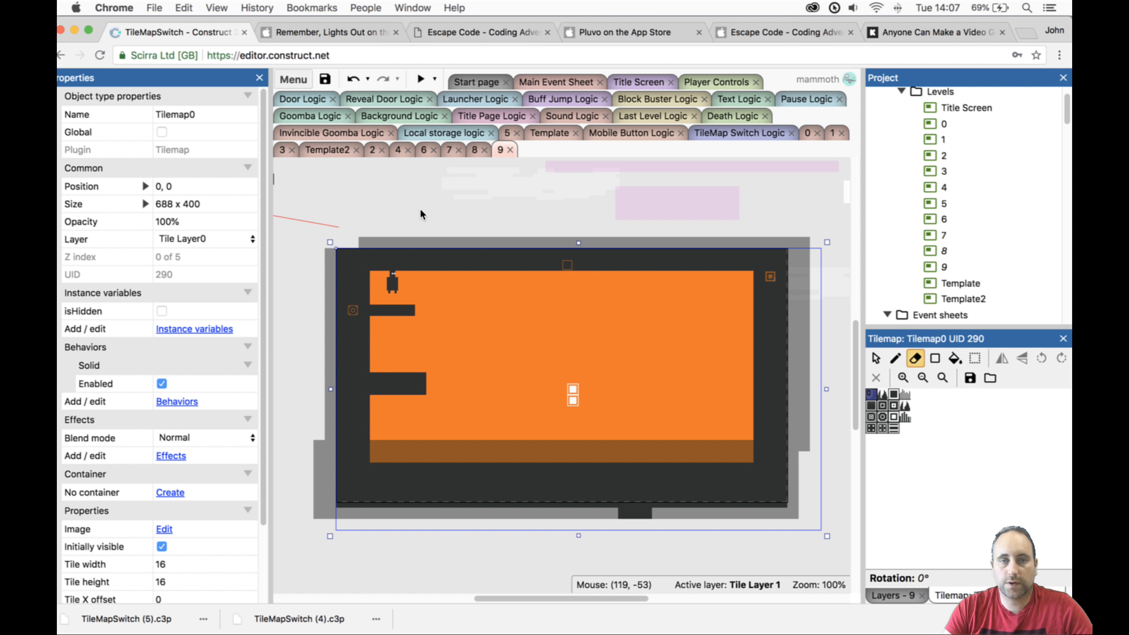
{"action": "left_click", "coordinate": [420, 78]}
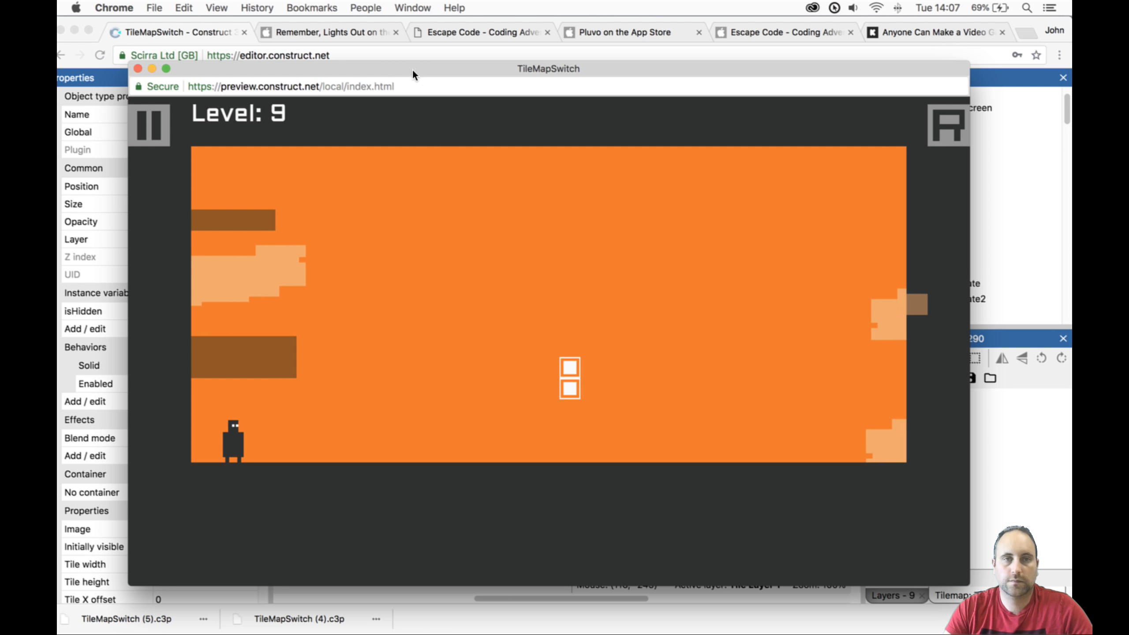
{"action": "left_click", "coordinate": [138, 68]}
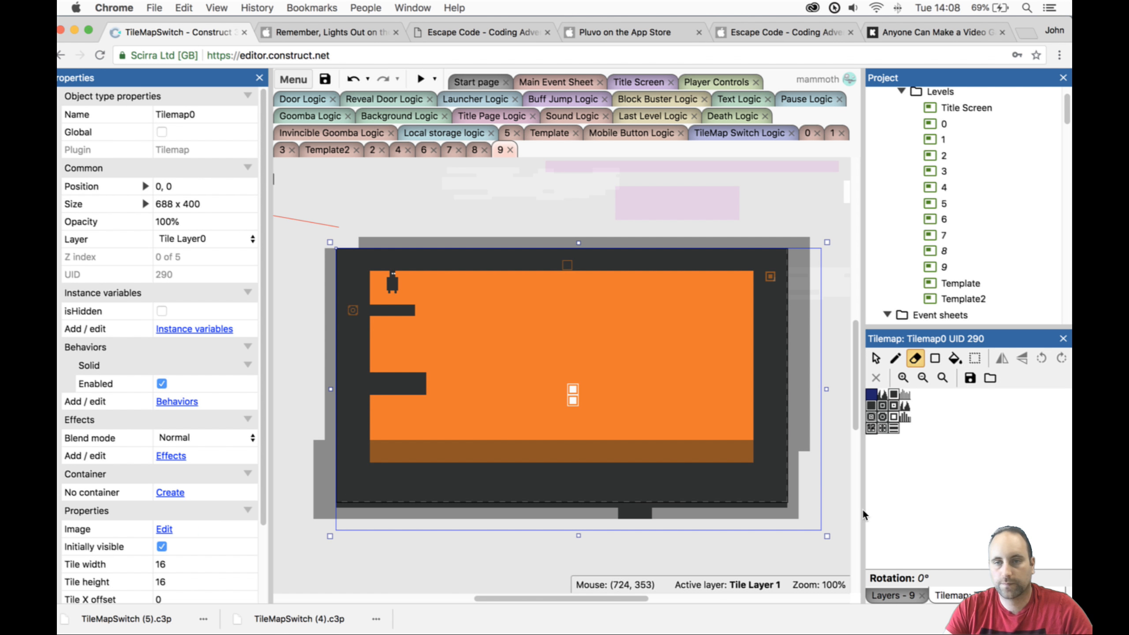
Unlock Tile Layer 1, lock Tile Layer0, and select Tilemap1 with Tile Layer 1 active.
{"action": "left_click", "coordinate": [888, 591]}
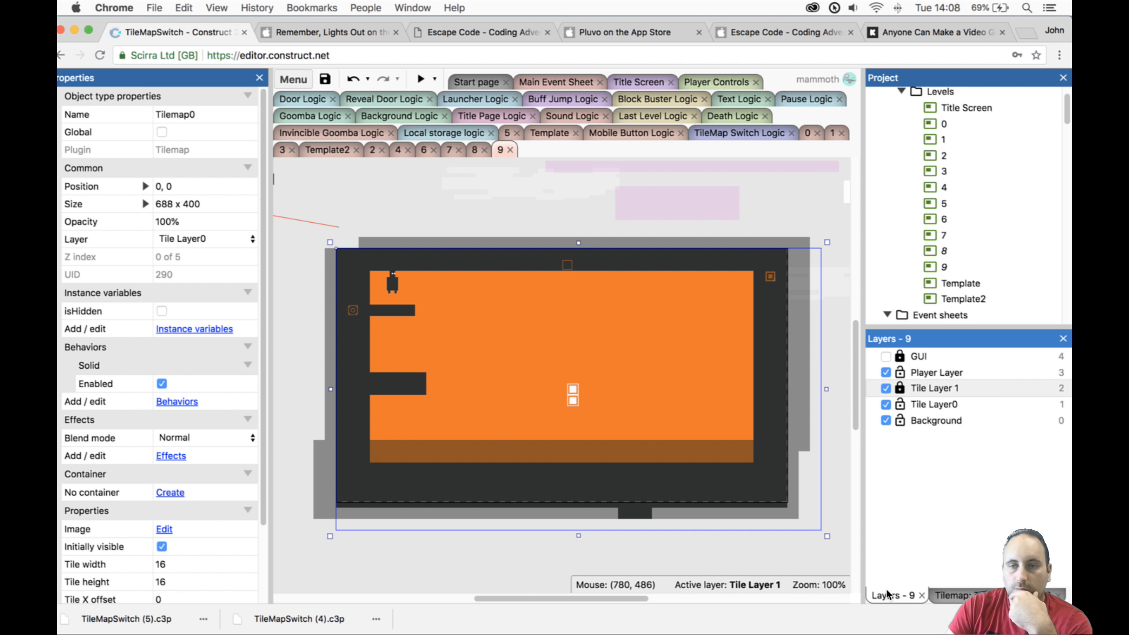
{"action": "left_click", "coordinate": [896, 386]}
{"action": "left_click", "coordinate": [898, 402]}
{"action": "left_click", "coordinate": [732, 397]}
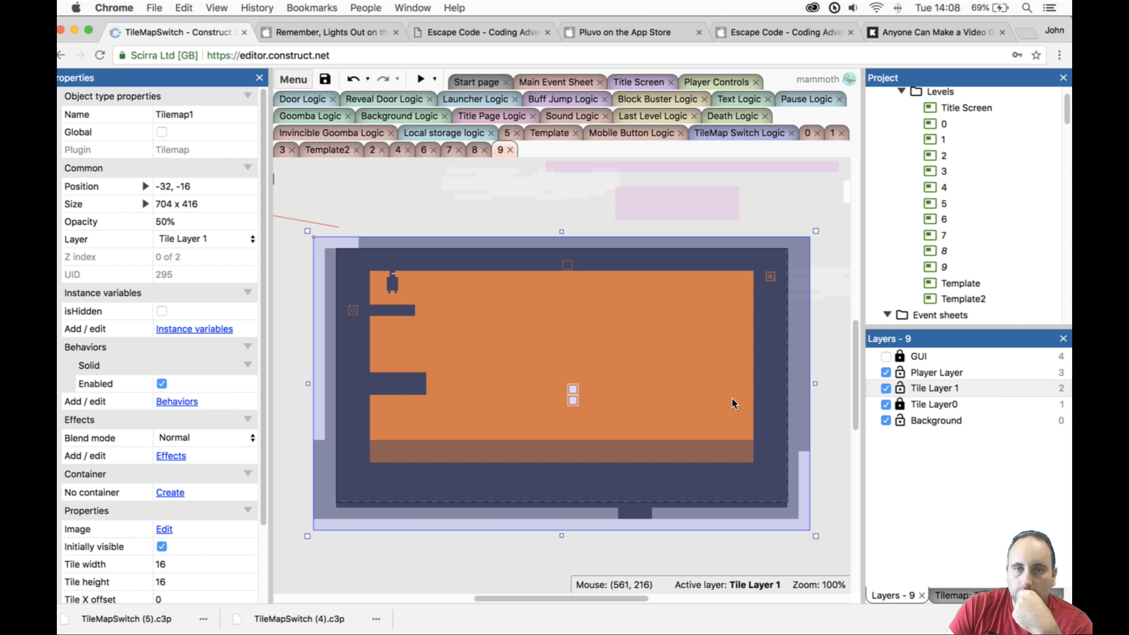
{"action": "left_click", "coordinate": [932, 389]}
Draw a platform 5 tiles wide and 1 tile high on Tilemap1 between the two left-wall platforms.
{"action": "left_click", "coordinate": [970, 593]}
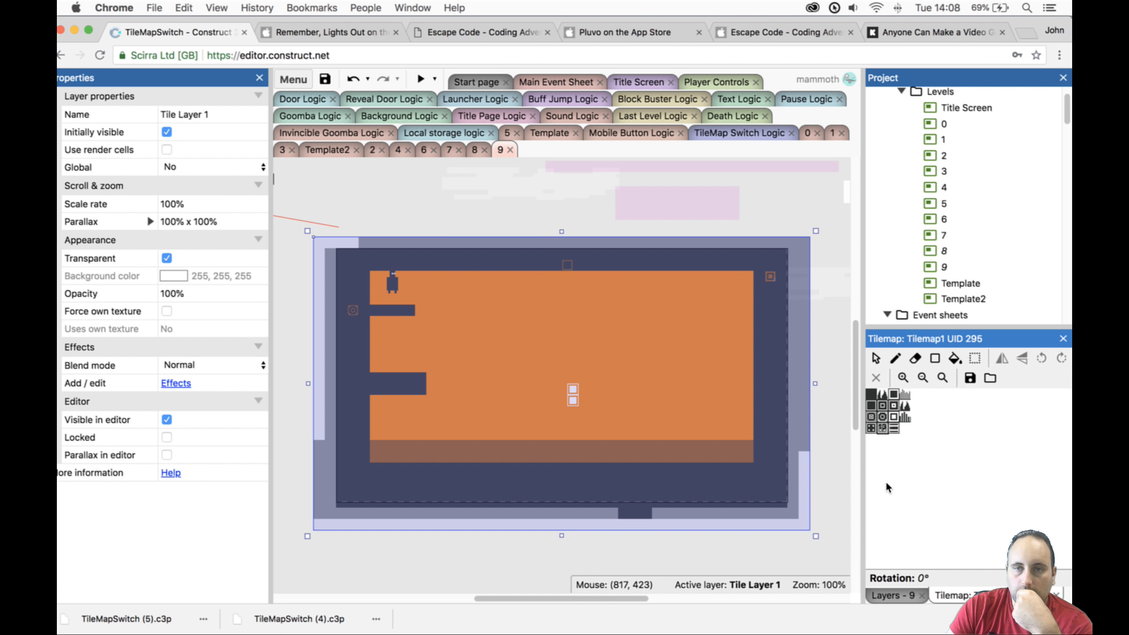
{"action": "left_click", "coordinate": [920, 357]}
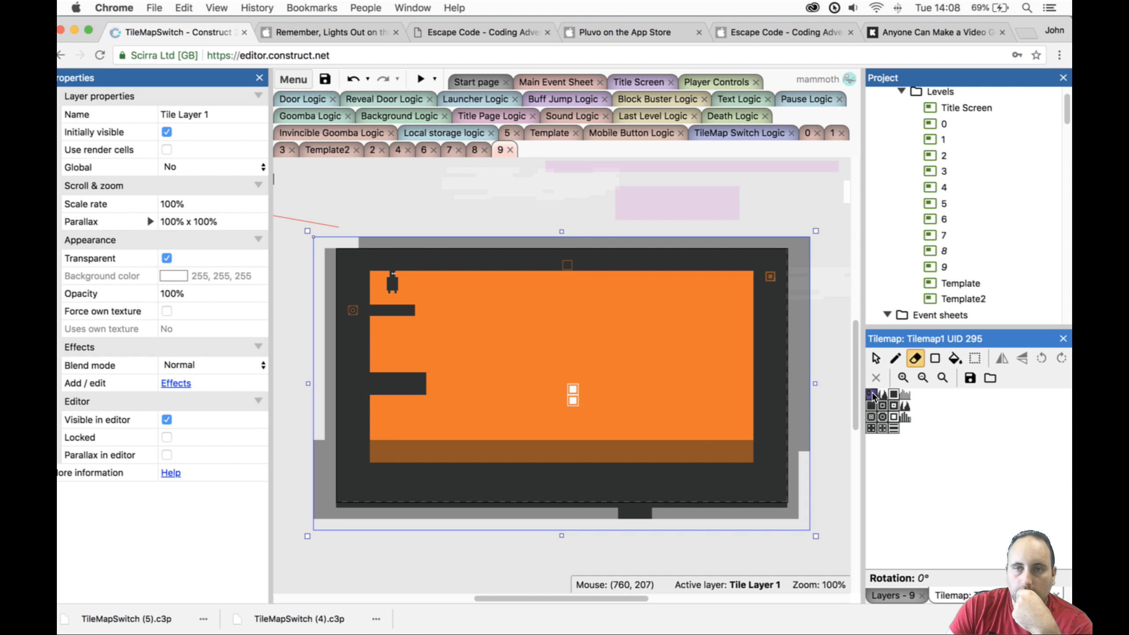
{"action": "left_click", "coordinate": [938, 356]}
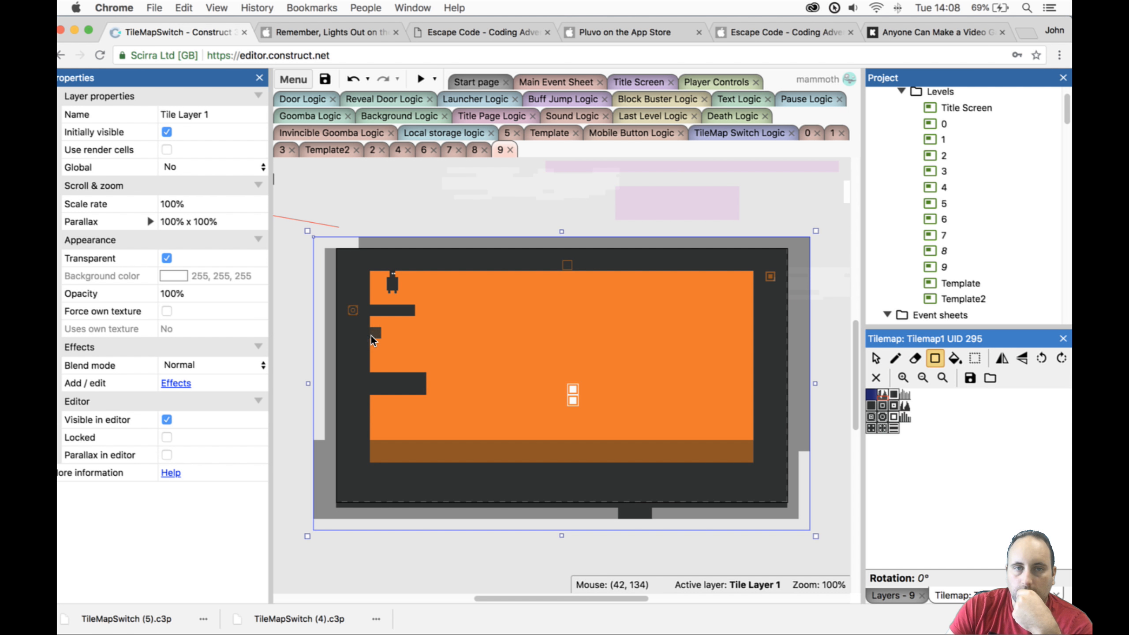
{"action": "left_click_drag", "start_coordinate": [373, 347], "coordinate": [423, 346]}
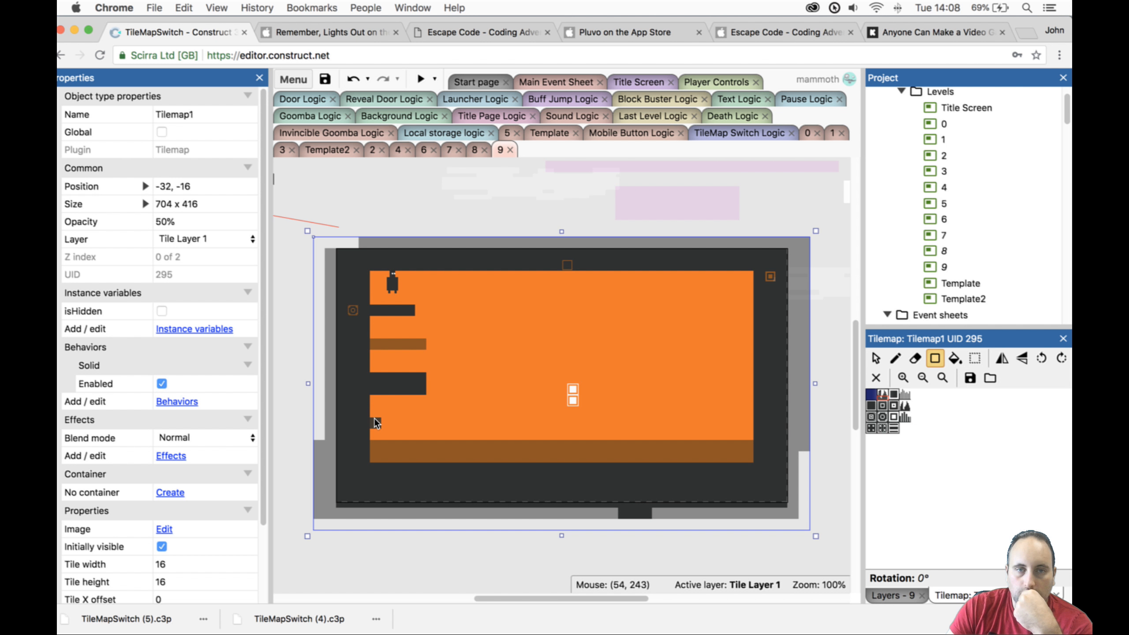
Preview level 9 and drop the player through the left-wall platforms to the floor by switching tilemaps.
{"action": "left_click", "coordinate": [420, 79]}
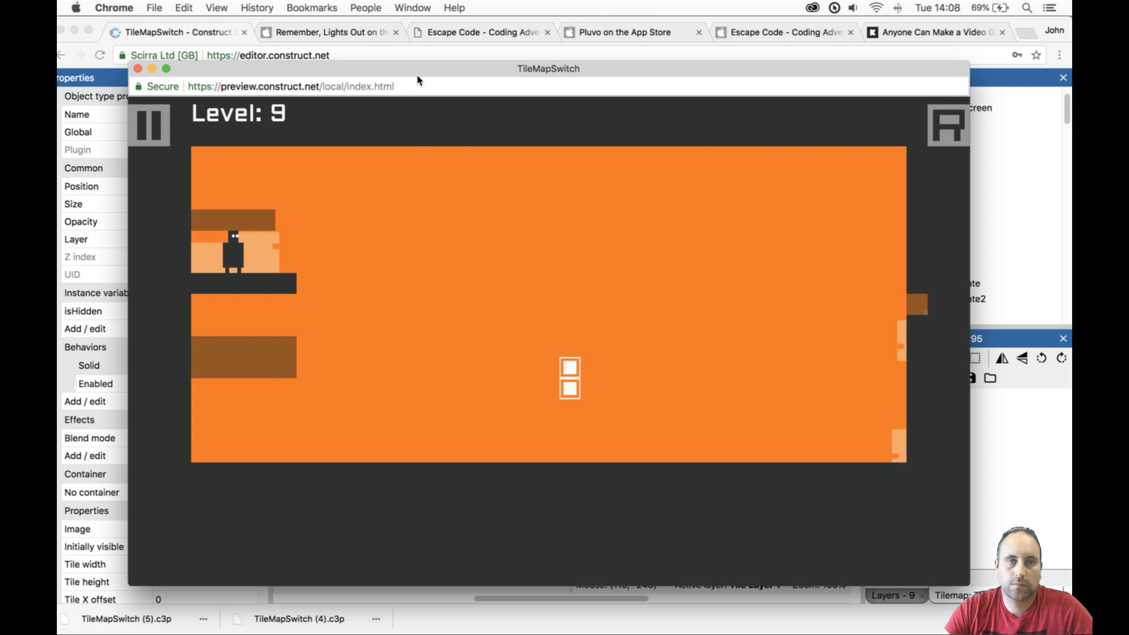
{"action": "key", "text": "space"}
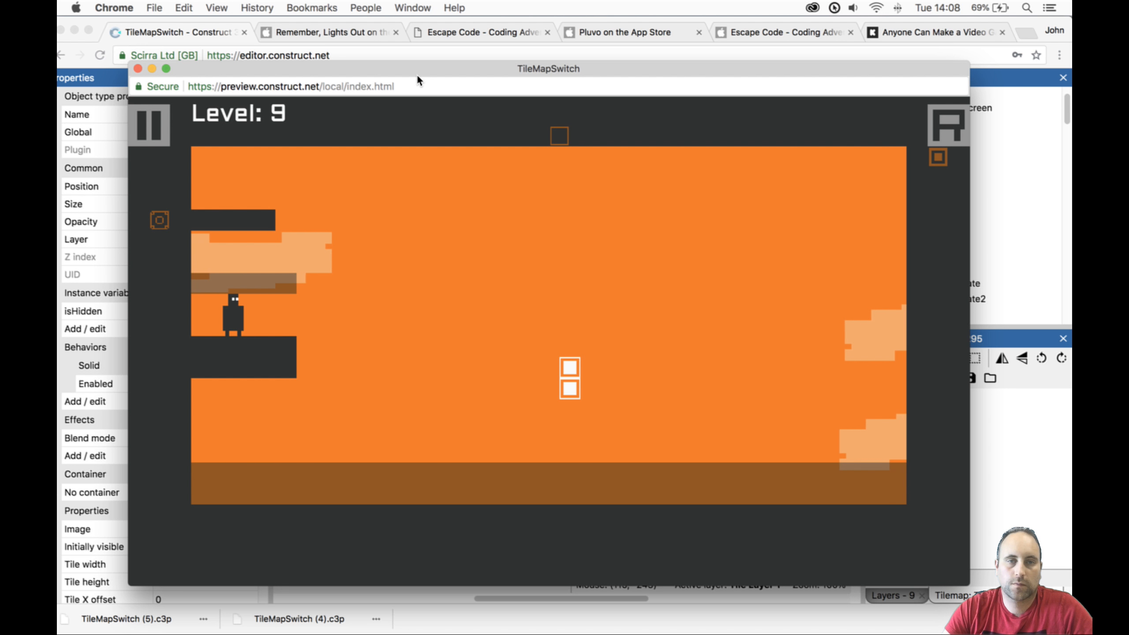
{"action": "key", "text": "space"}
{"action": "key", "text": "space"}
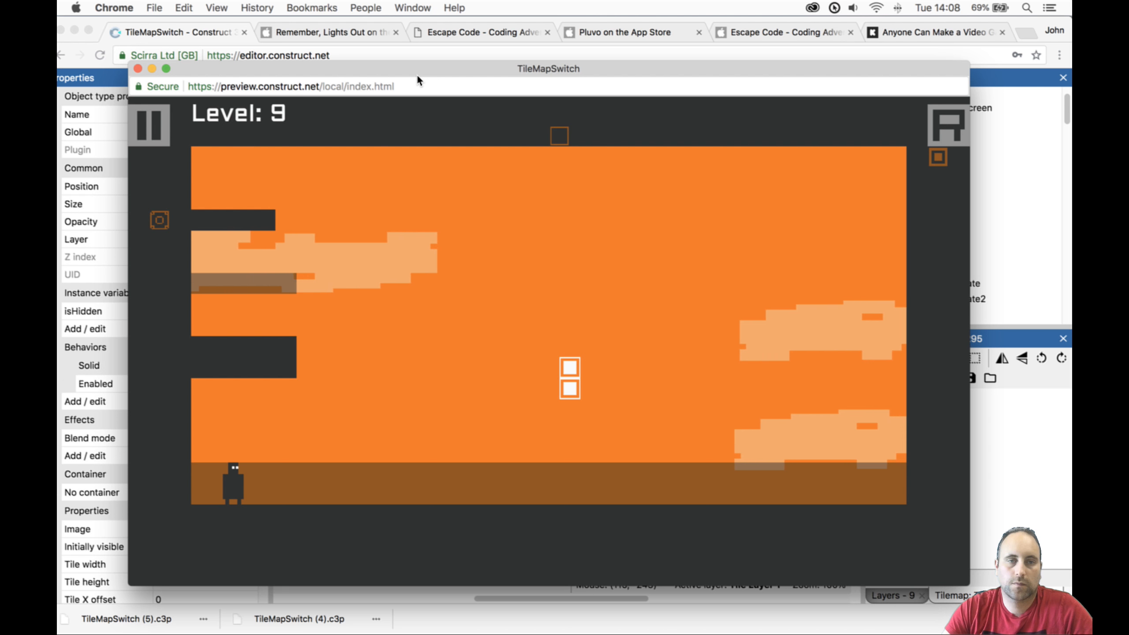
Playtest the floor by walking the player back and forth and switching tilemaps while jumping and while standing in the sunken area.
{"action": "key", "text": "Right"}
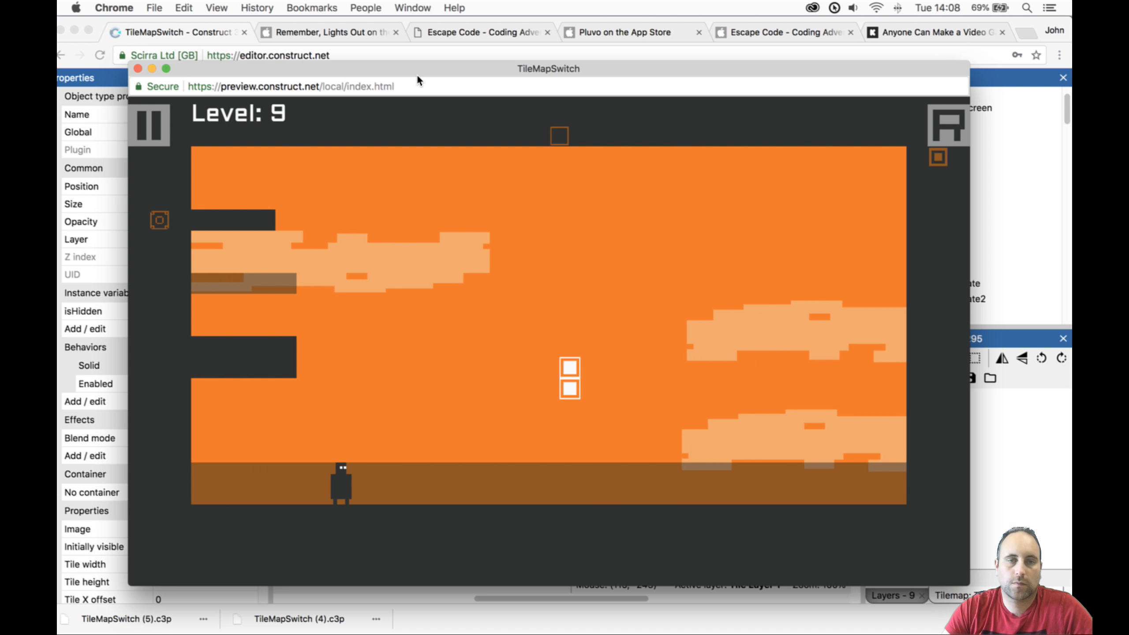
{"action": "key", "text": "Left"}
{"action": "key", "text": "Right"}
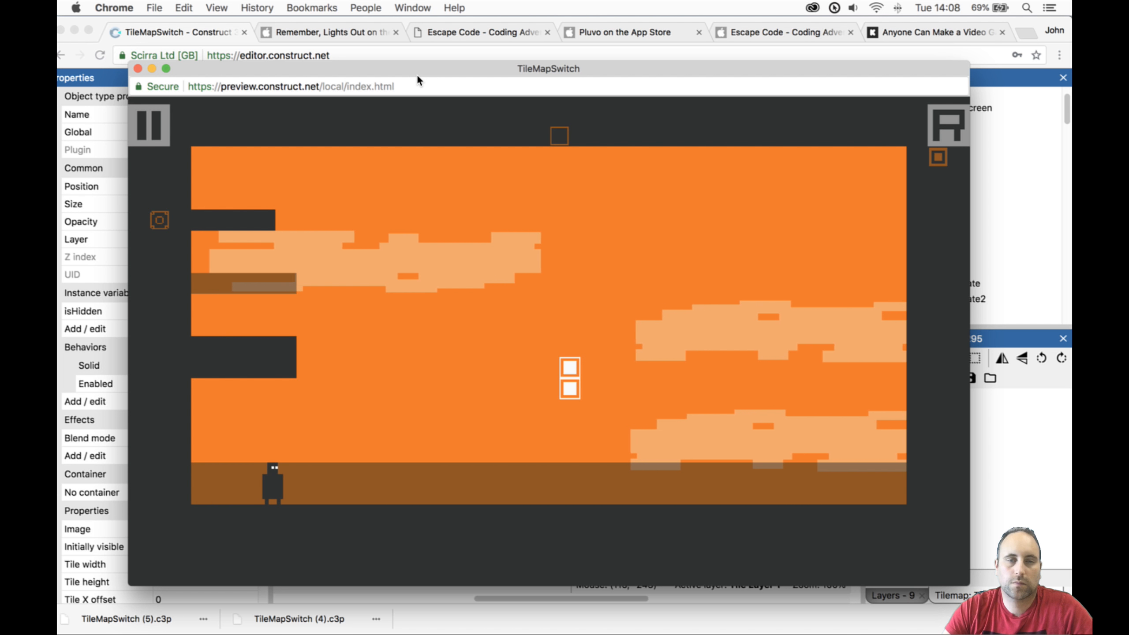
{"action": "key", "text": "Left"}
{"action": "key", "text": "Up"}
{"action": "key", "text": "space"}
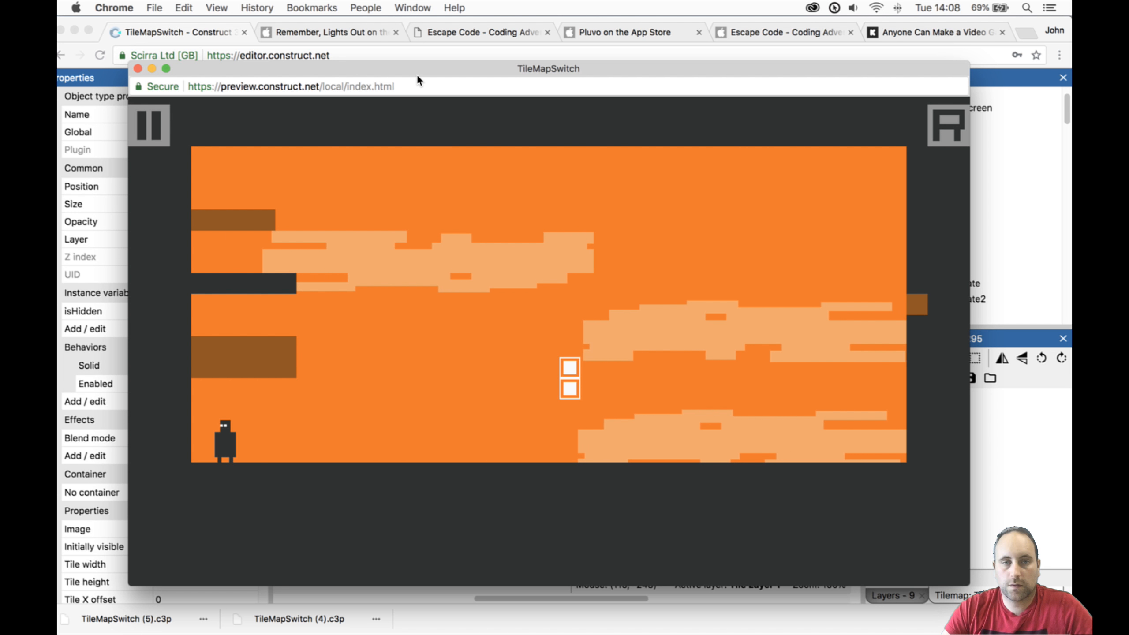
{"action": "key", "text": "Right"}
{"action": "key", "text": "Left"}
{"action": "key", "text": "space"}
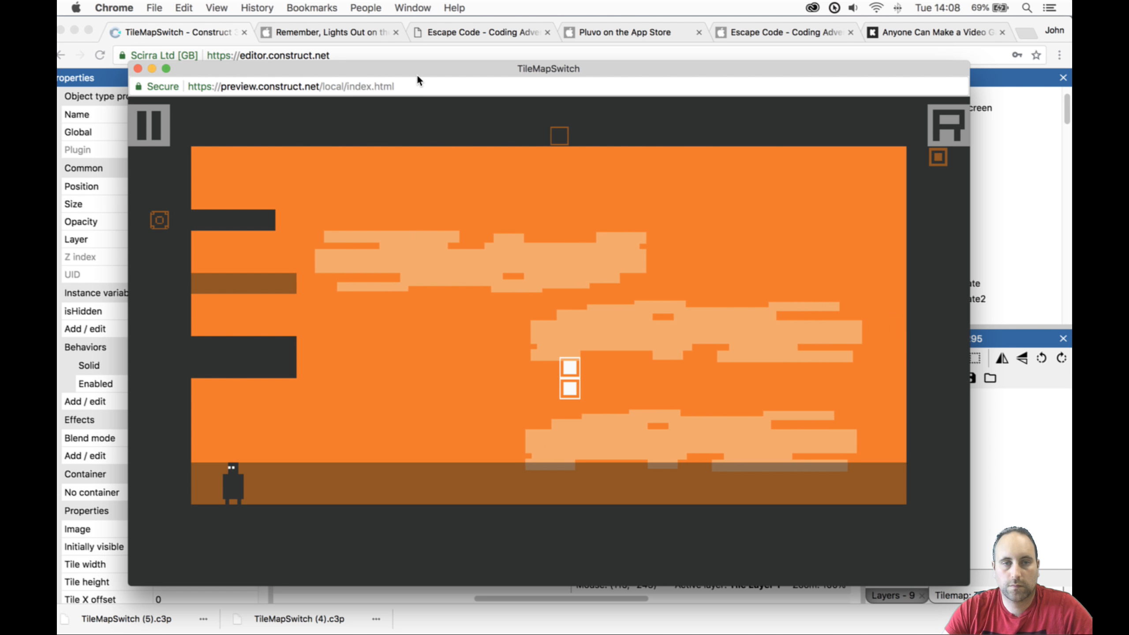
{"action": "key", "text": "space"}
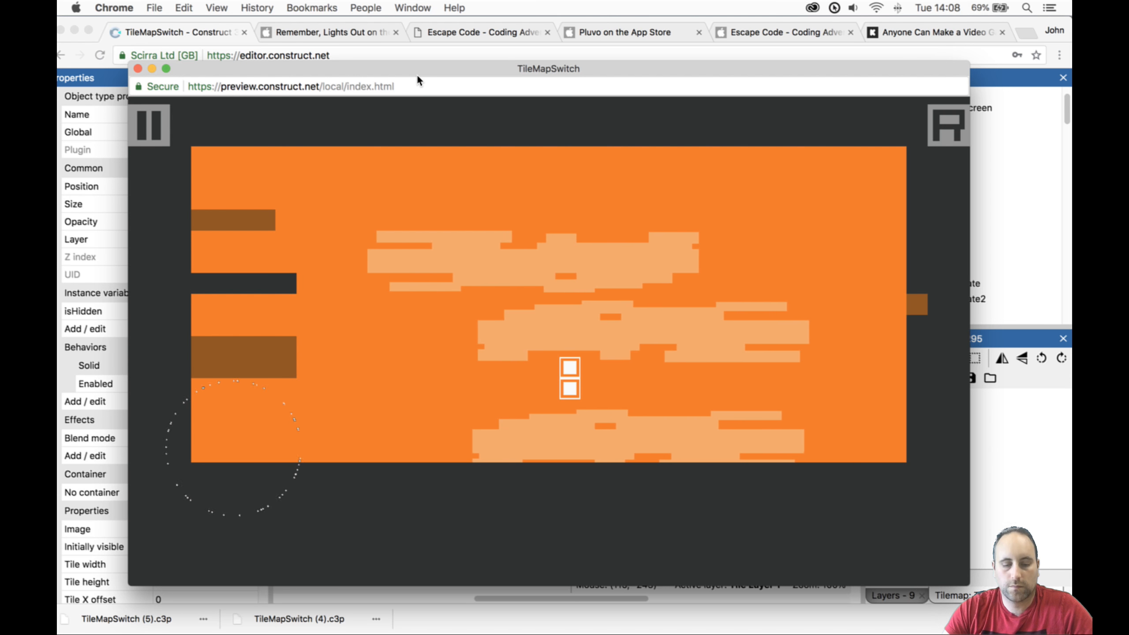
Drop the player from the start to the raised floor once more, walk it towards the open area, and close the preview.
{"action": "key", "text": "space"}
{"action": "key", "text": "space"}
{"action": "key", "text": "space"}
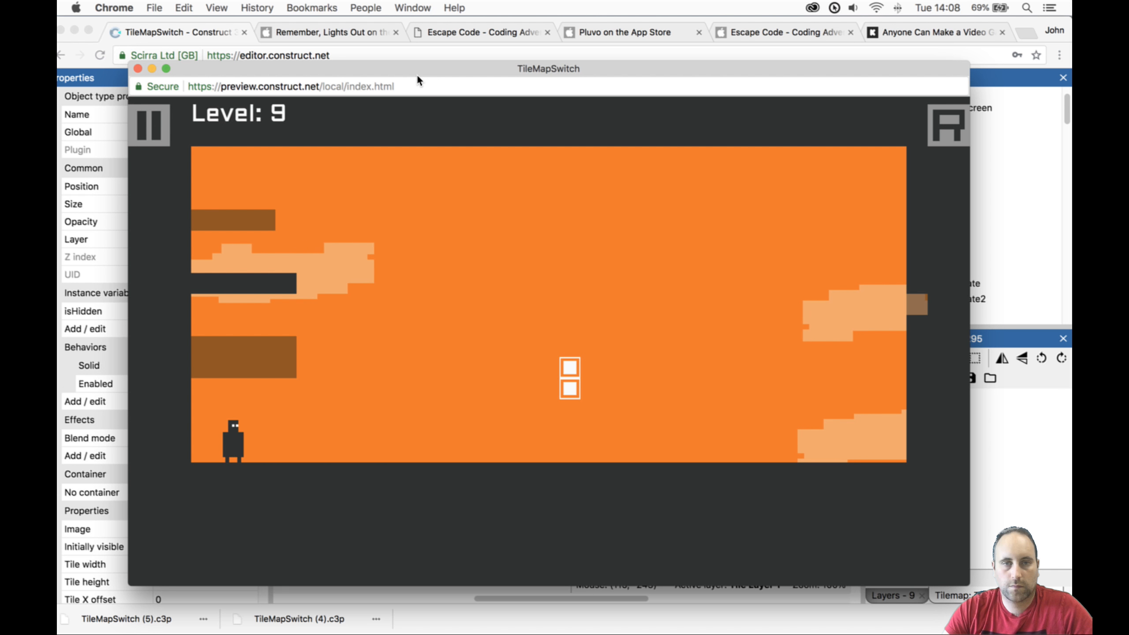
{"action": "key", "text": "Right"}
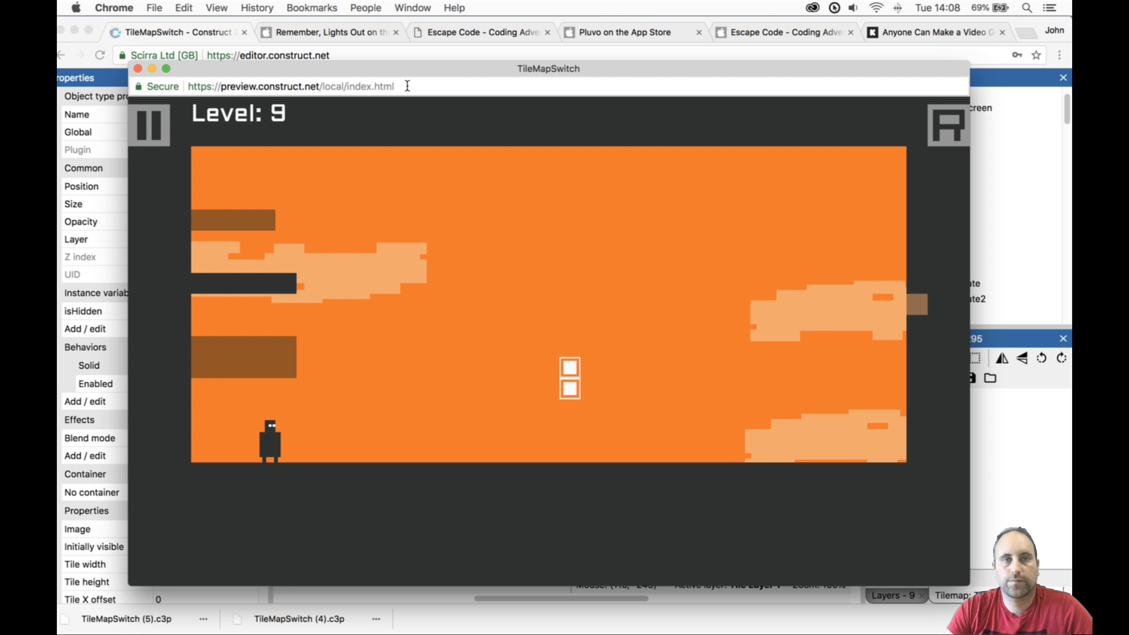
{"action": "left_click", "coordinate": [137, 68]}
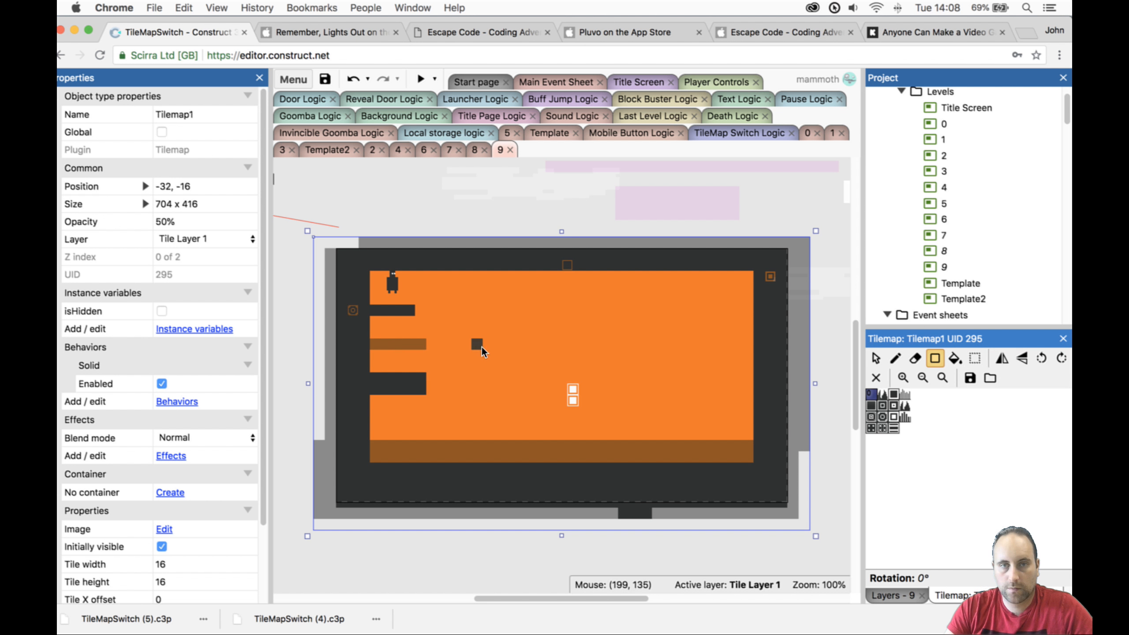
Draw two Tilemap1 walls: 2×4 tiles beneath the lower platform's end and 1×7 tiles from the ceiling to the middle platform's end.
{"action": "left_click_drag", "start_coordinate": [481, 347], "coordinate": [511, 402]}
{"action": "key", "text": "ctrl+z"}
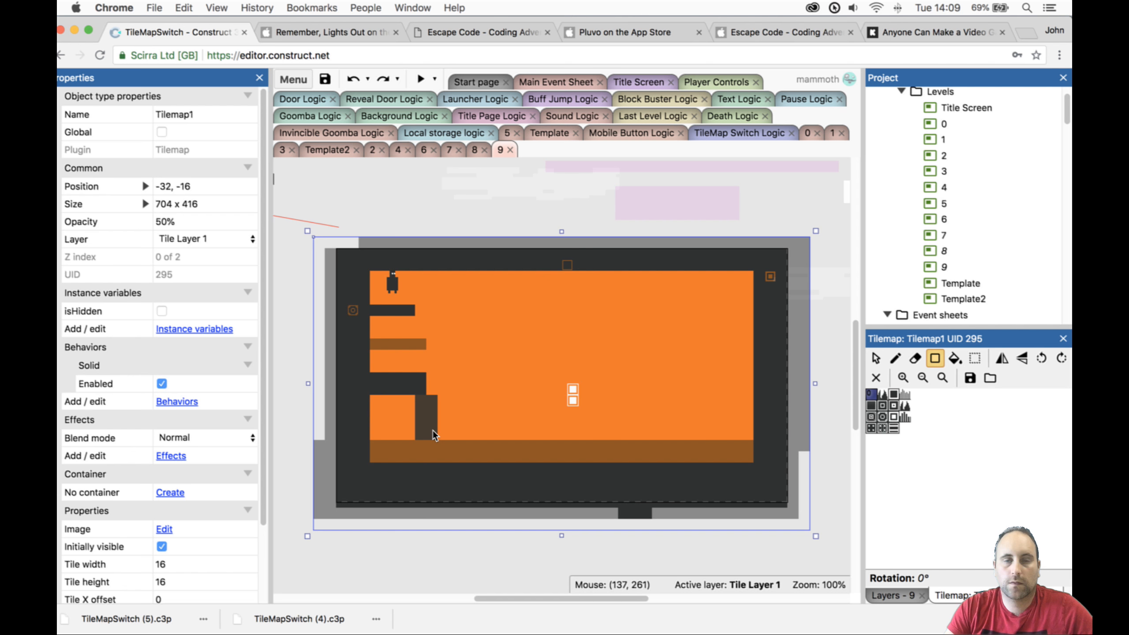
{"action": "left_click_drag", "start_coordinate": [432, 430], "coordinate": [432, 431]}
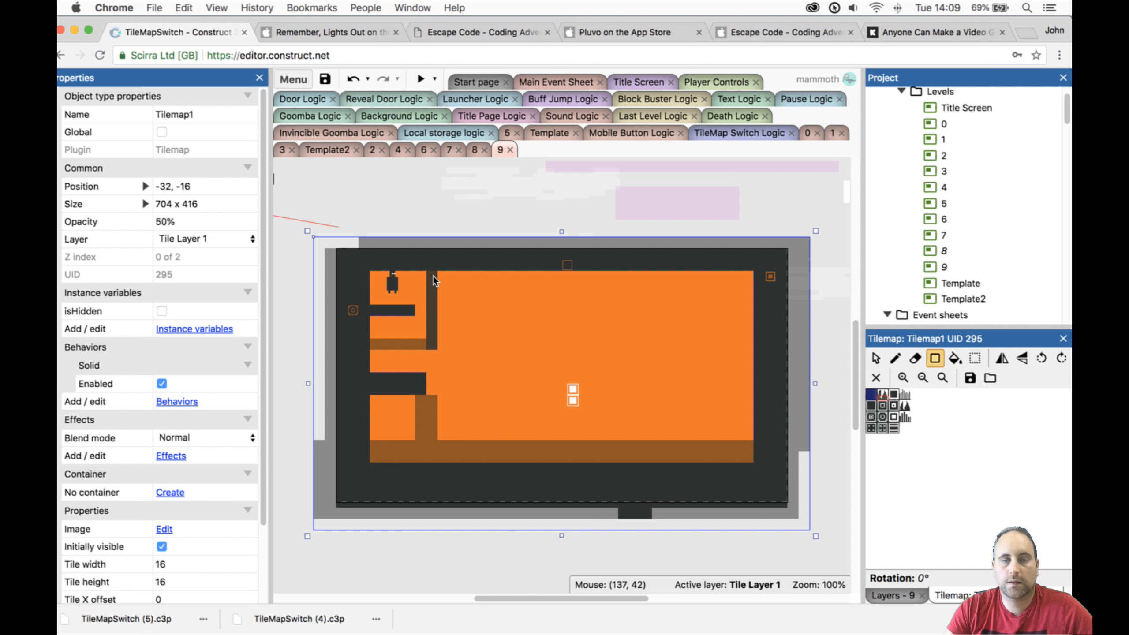
{"action": "left_click_drag", "start_coordinate": [433, 275], "coordinate": [433, 275]}
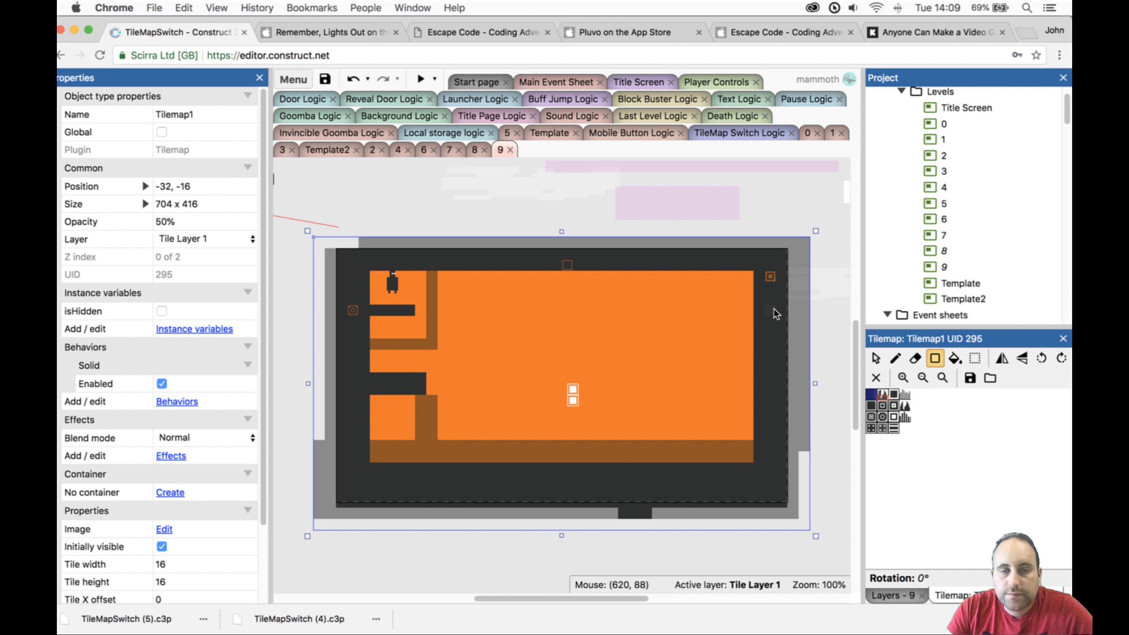
Unlock Tile Layer0 and keep Tile Layer 1 as the active layer.
{"action": "left_click", "coordinate": [891, 595]}
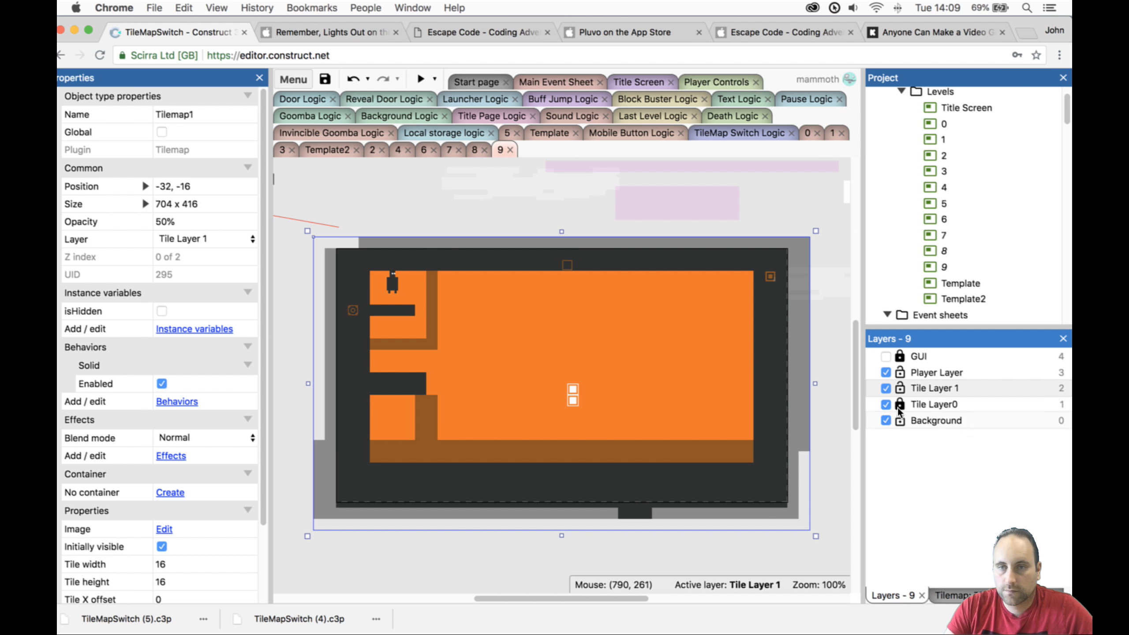
{"action": "left_click", "coordinate": [929, 404]}
{"action": "left_click", "coordinate": [937, 388]}
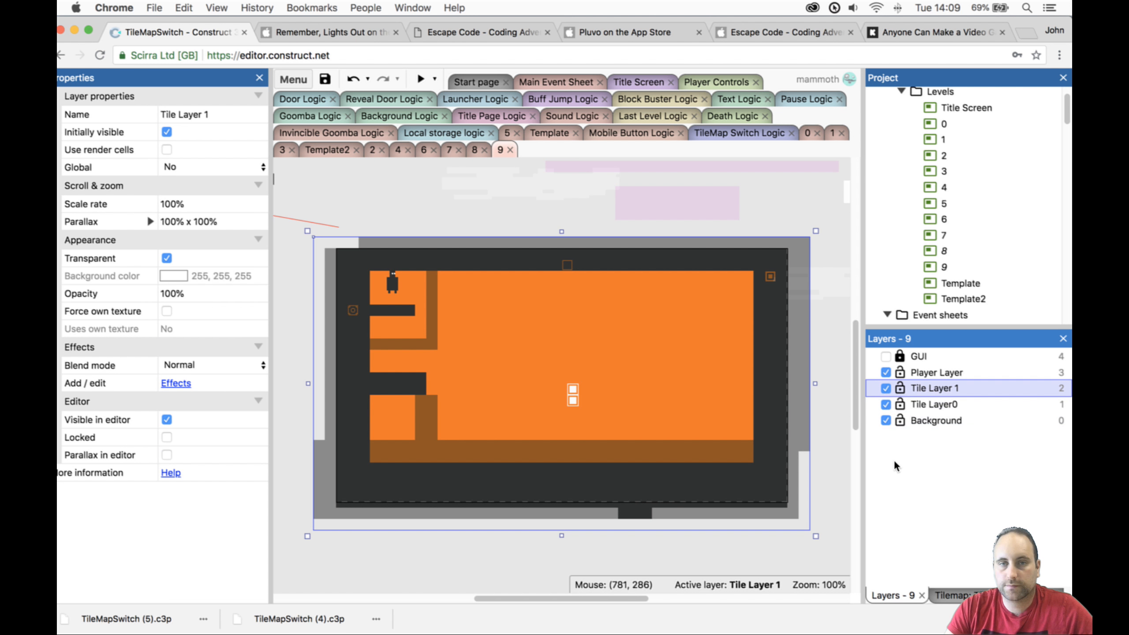
Select Tilemap1 and try to add solid tiles at the lower platform's right end, then undo the change.
{"action": "scroll", "coordinate": [1030, 255], "scroll_direction": "down", "scroll_amount": 10}
{"action": "scroll", "coordinate": [1030, 255], "scroll_direction": "up", "scroll_amount": 3}
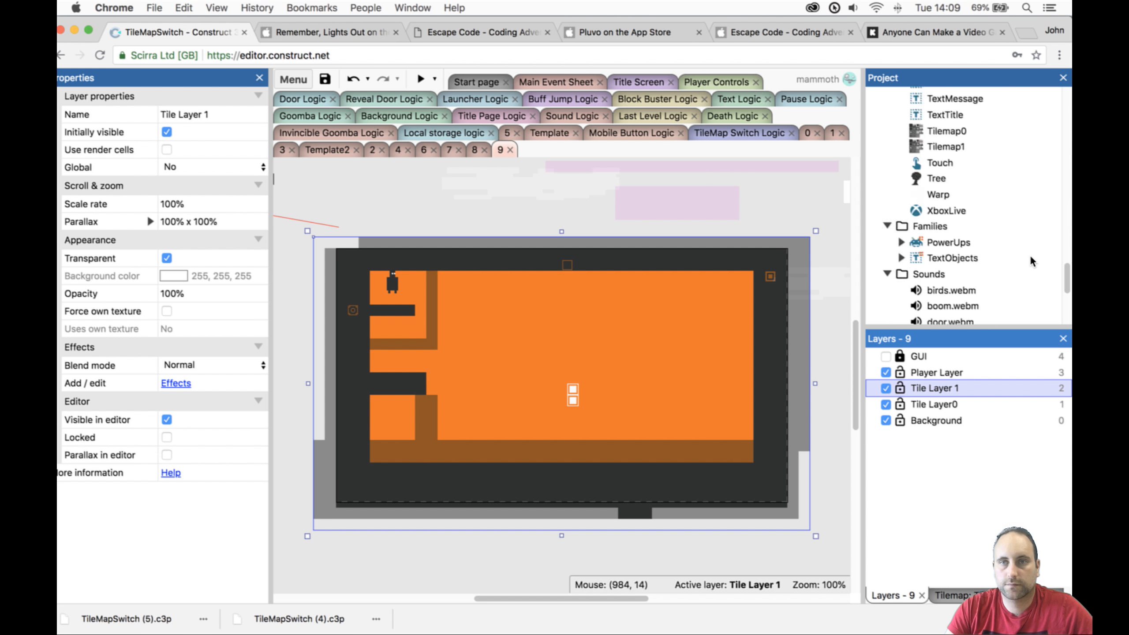
{"action": "scroll", "coordinate": [1030, 255], "scroll_direction": "up", "scroll_amount": 5}
{"action": "left_click", "coordinate": [939, 285]}
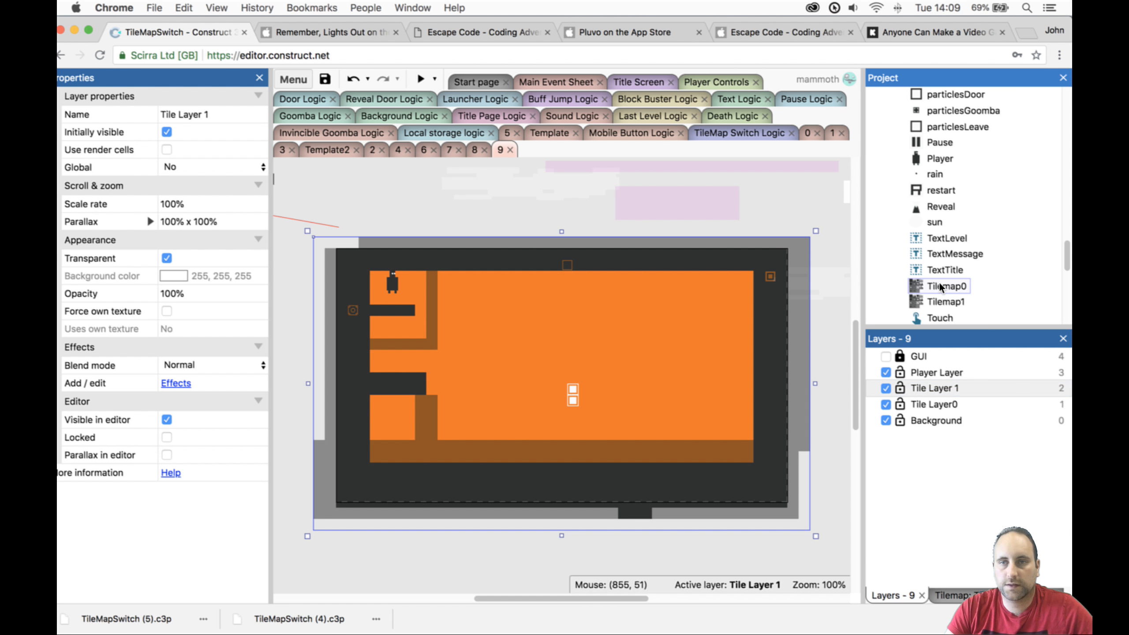
{"action": "left_click", "coordinate": [938, 298]}
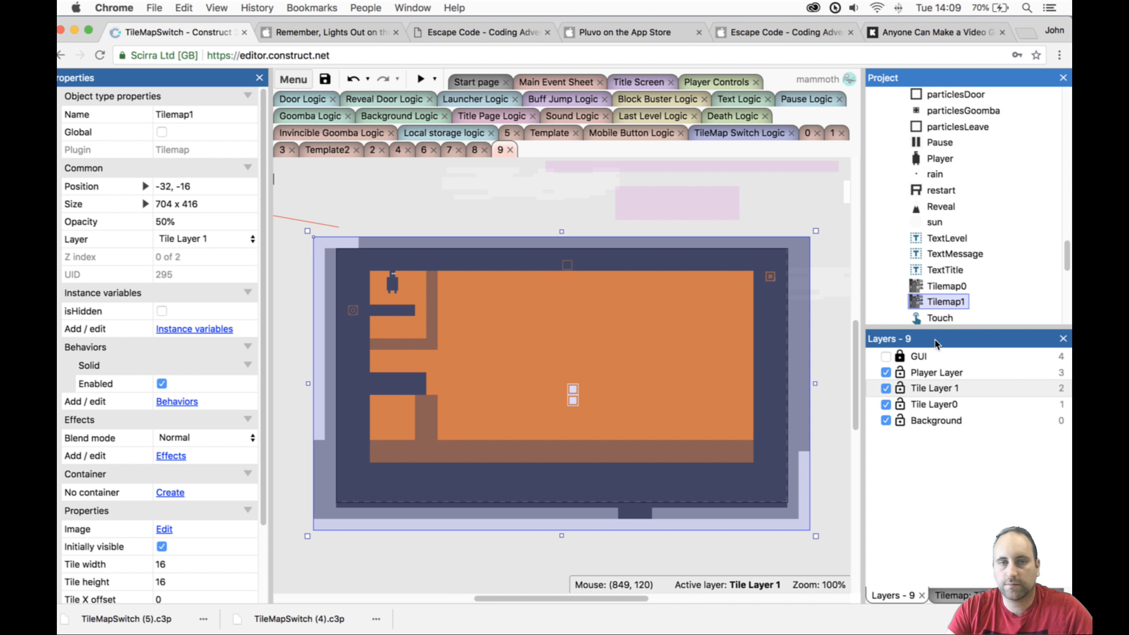
{"action": "left_click", "coordinate": [951, 589]}
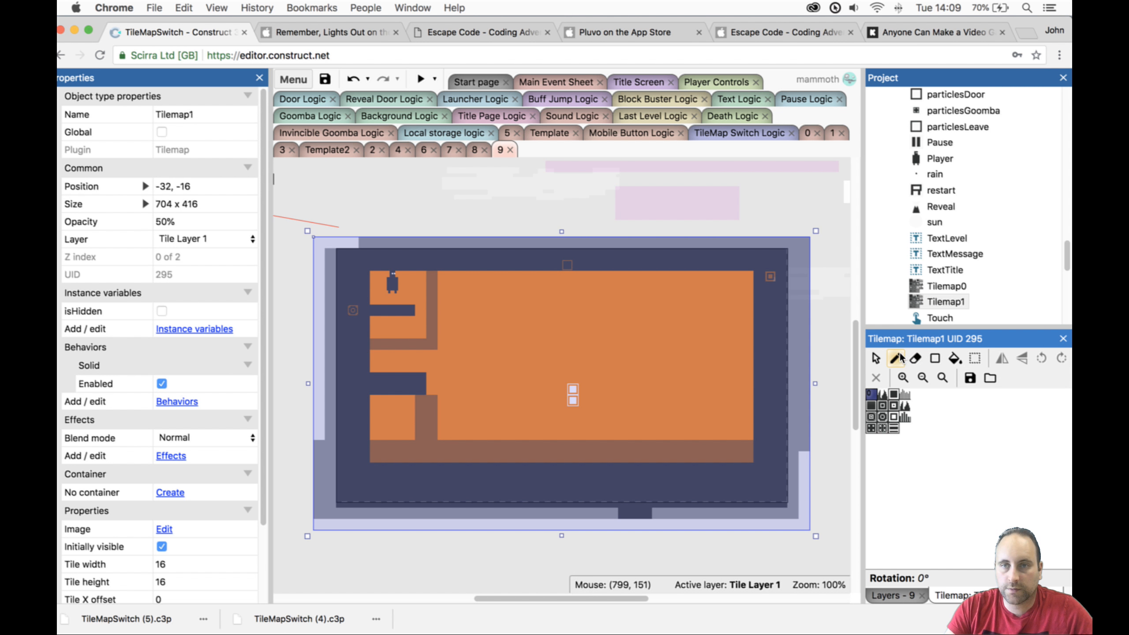
{"action": "left_click", "coordinate": [933, 358]}
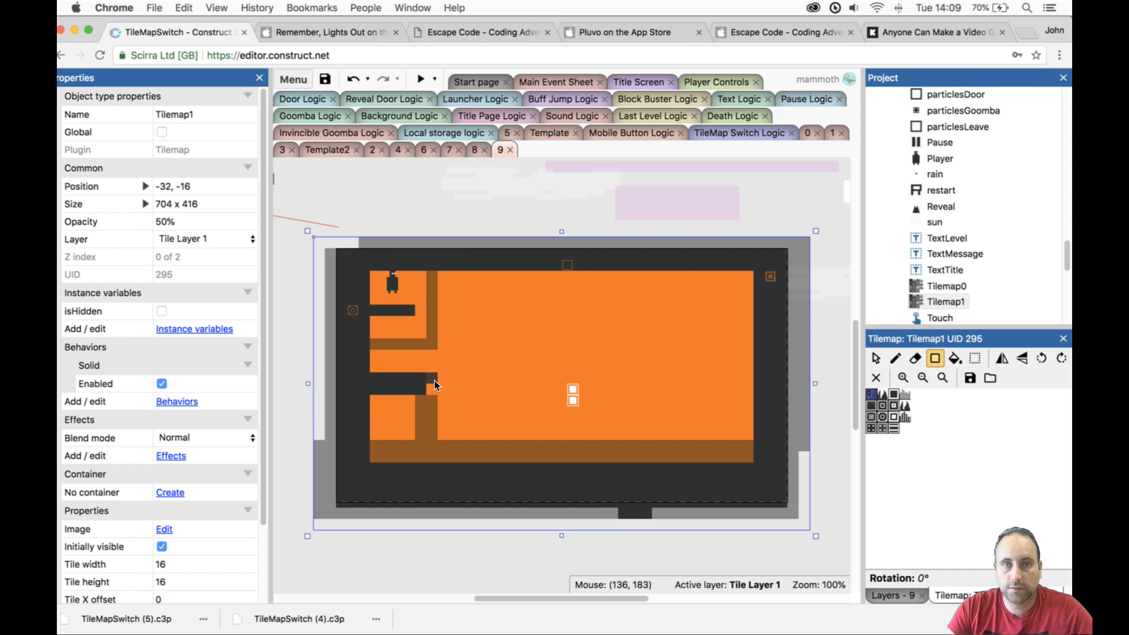
{"action": "key", "text": "super+z"}
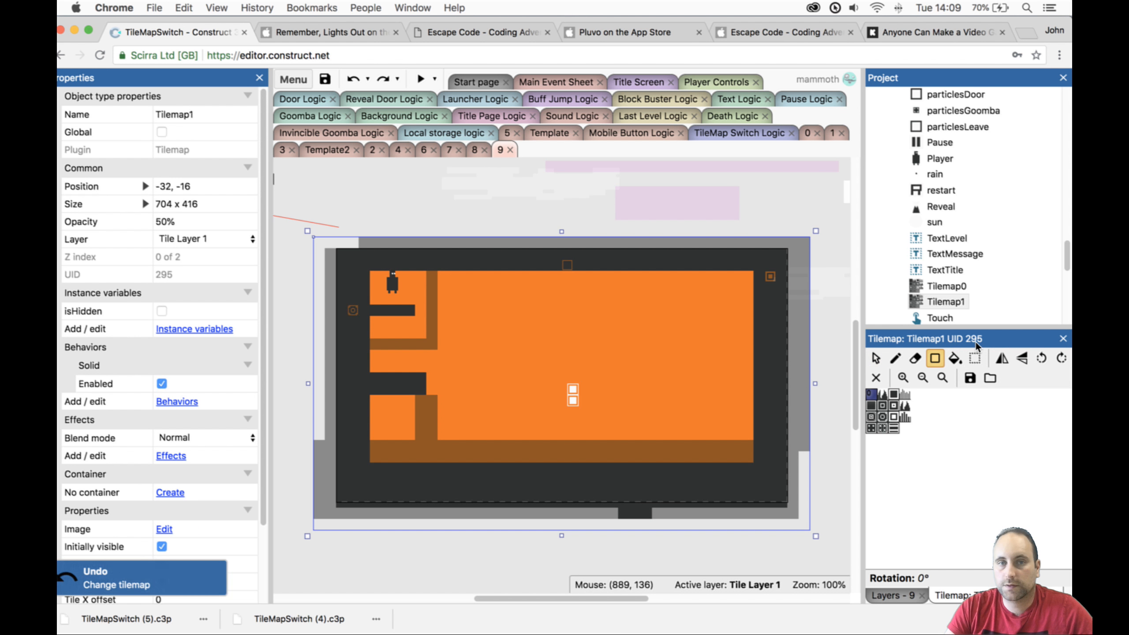
Try to extend the lower Tilemap1 wall upward and add a 1×11-tile column beside it reaching the ceiling, then undo both.
{"action": "left_click", "coordinate": [947, 286]}
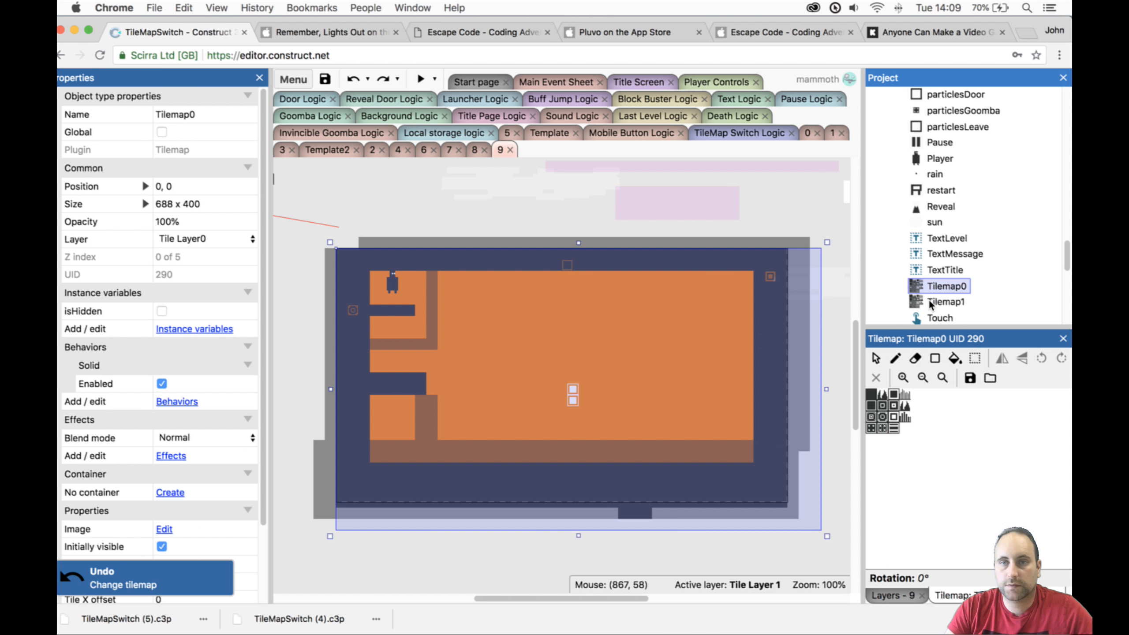
{"action": "left_click", "coordinate": [767, 413]}
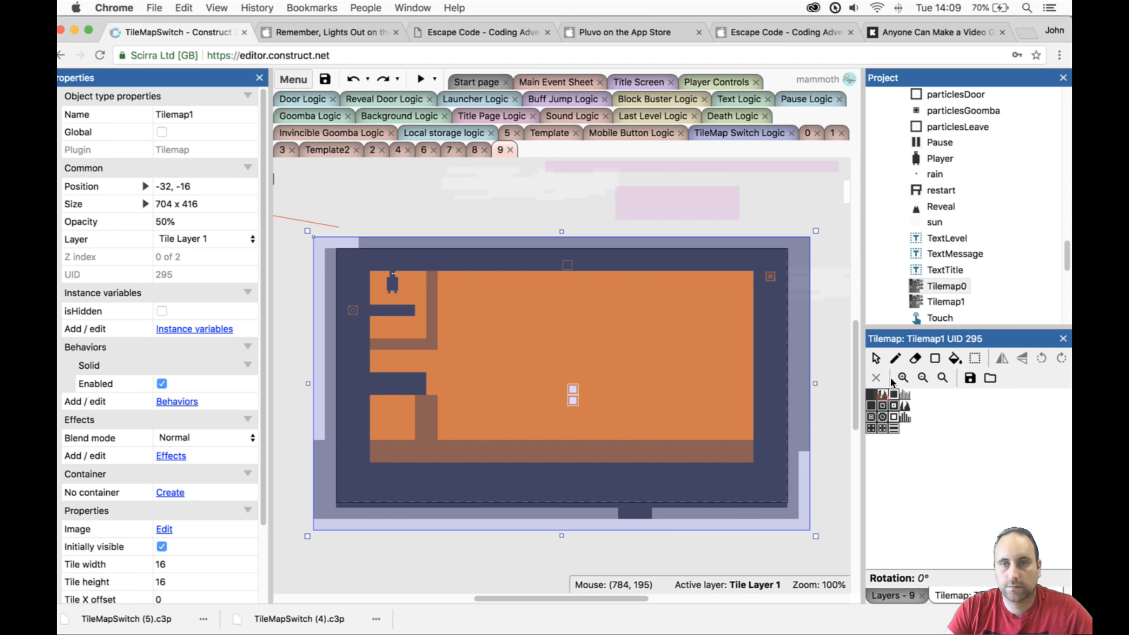
{"action": "left_click", "coordinate": [872, 396]}
{"action": "left_click", "coordinate": [935, 359]}
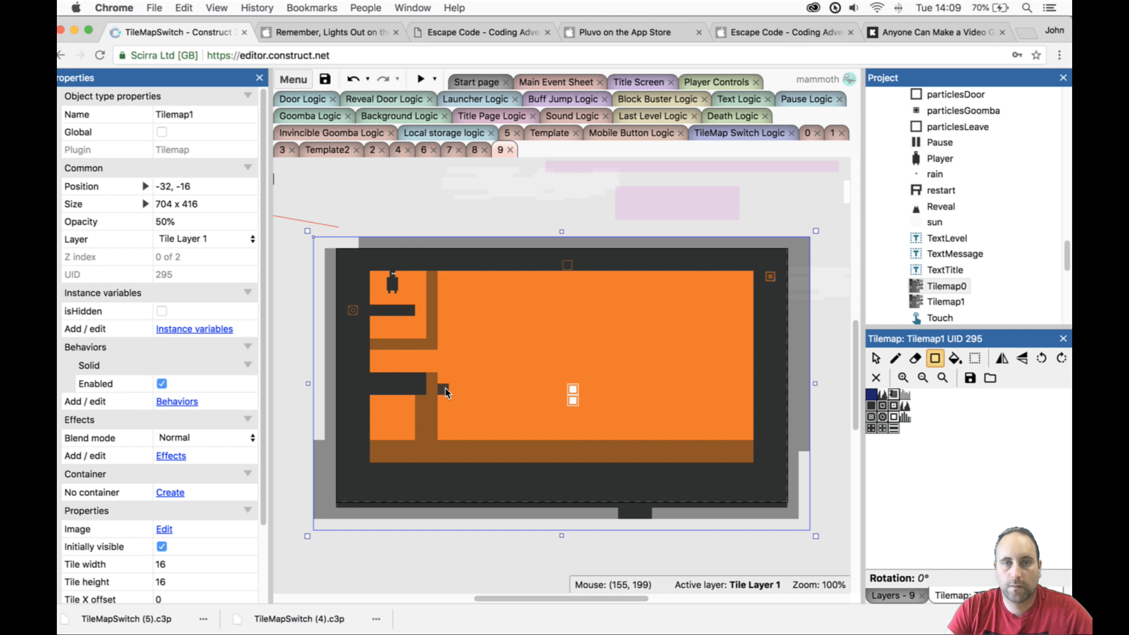
{"action": "left_click_drag", "start_coordinate": [446, 393], "coordinate": [447, 274]}
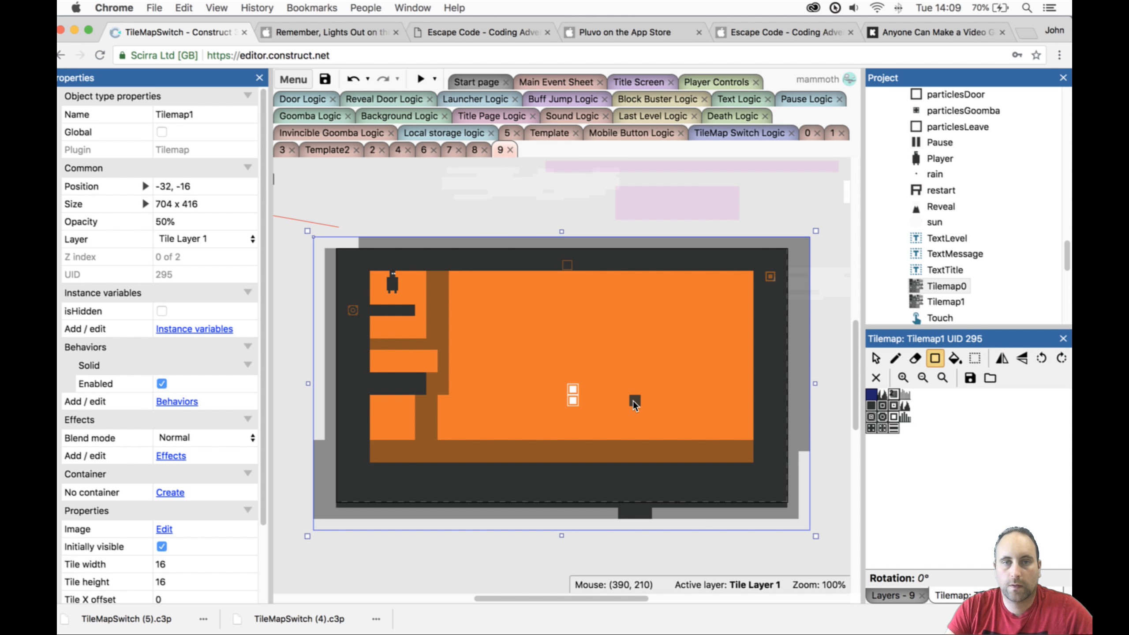
{"action": "key", "text": "super+z"}
{"action": "key", "text": "super+z"}
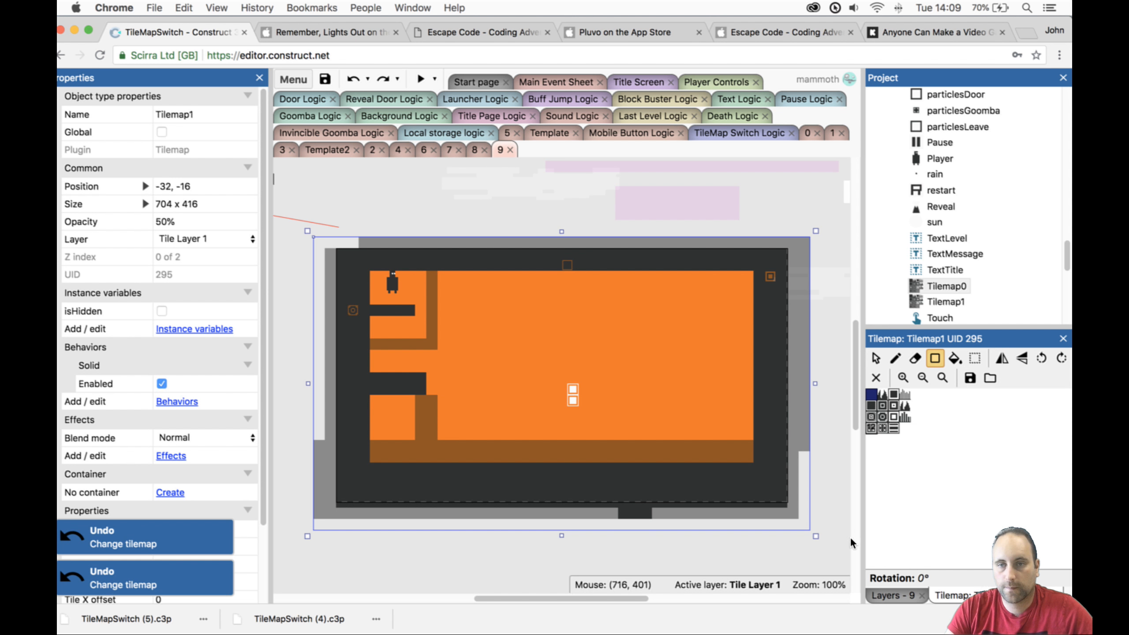
Reselect Tilemap1, try to raise the lower wall by 2 tiles alongside the lower platform's end, and undo it.
{"action": "left_click", "coordinate": [874, 359]}
{"action": "left_click", "coordinate": [831, 389]}
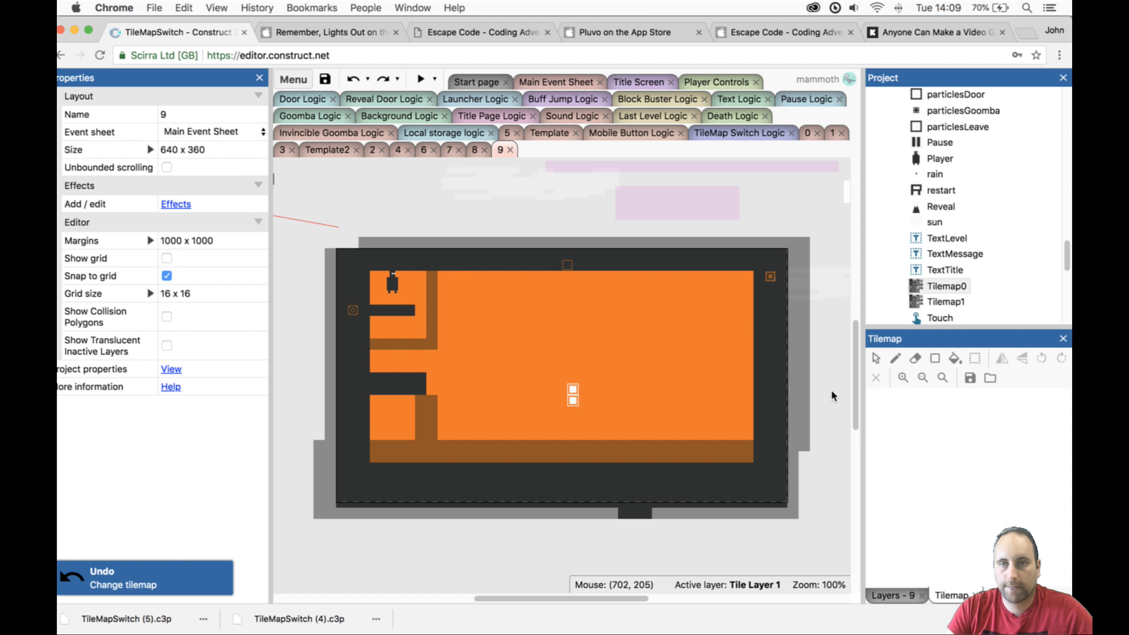
{"action": "left_click", "coordinate": [938, 283]}
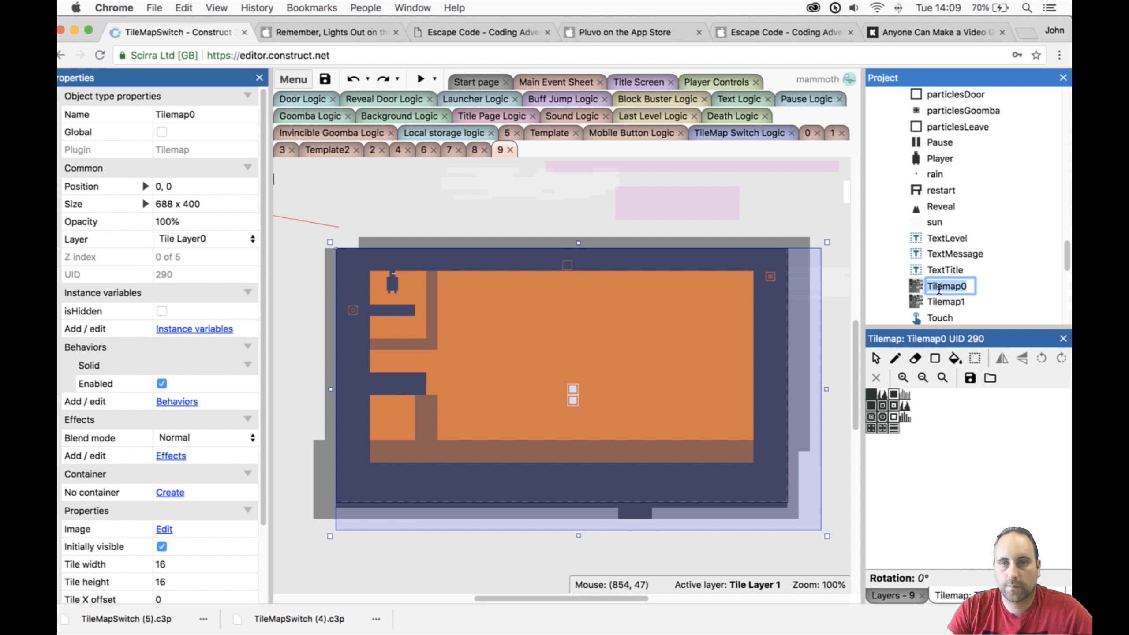
{"action": "left_click", "coordinate": [936, 302]}
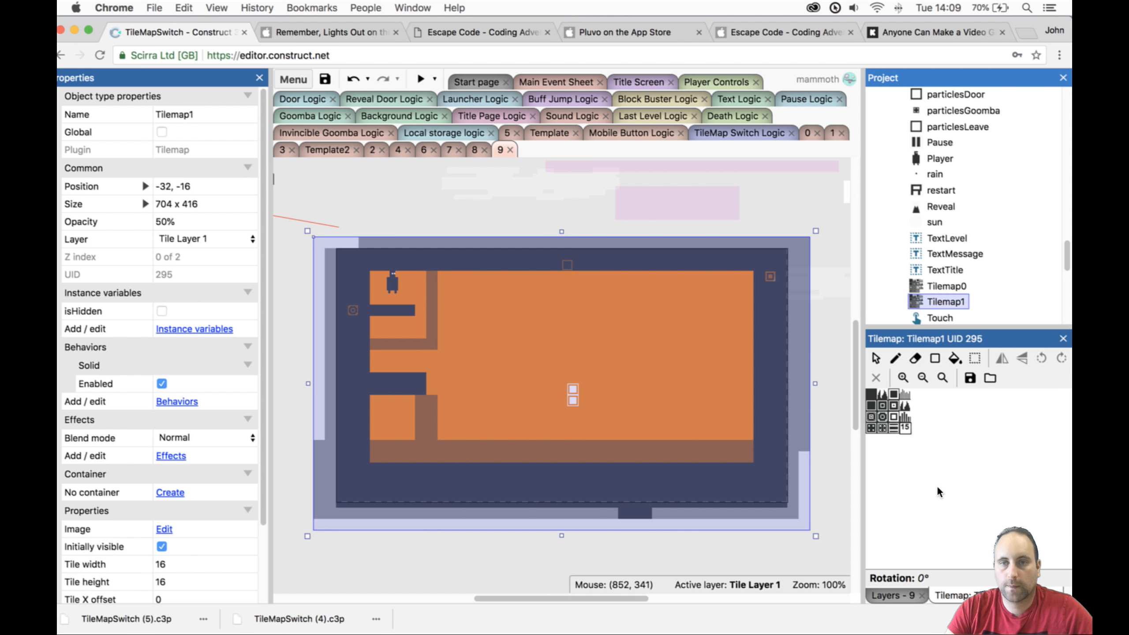
{"action": "left_click", "coordinate": [869, 393]}
{"action": "left_click", "coordinate": [938, 359]}
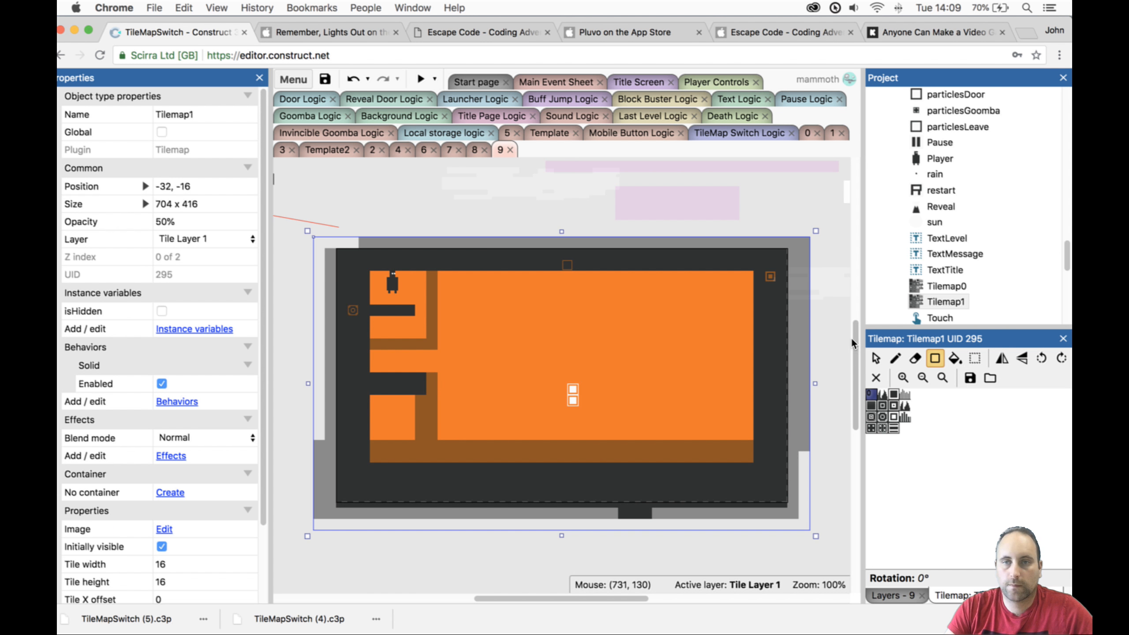
{"action": "key", "text": "x"}
{"action": "key", "text": "ctrl+z"}
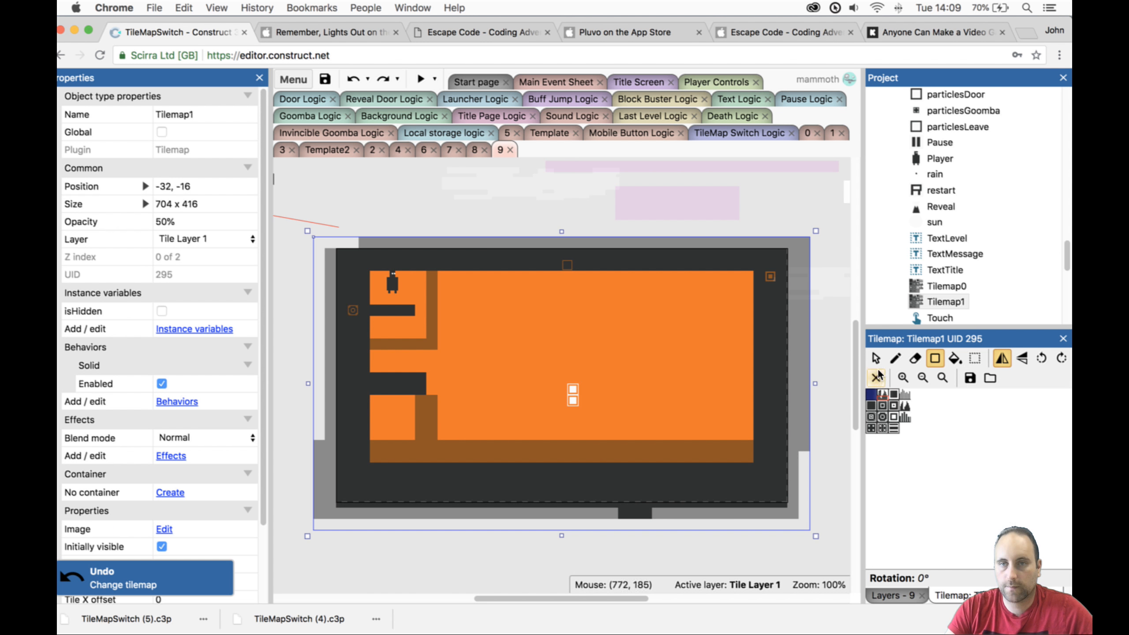
{"action": "left_click", "coordinate": [875, 359]}
{"action": "double_click", "coordinate": [845, 346]}
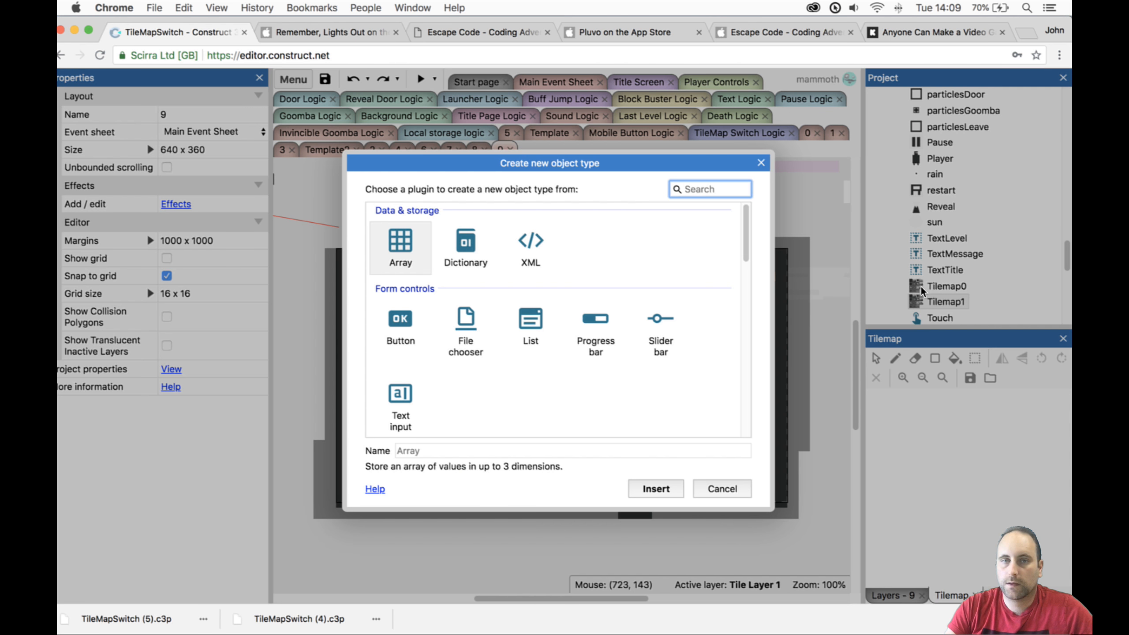
{"action": "key", "text": "Escape"}
Select Tilemap0 and choose a tile for rectangle drawing on it.
{"action": "left_click", "coordinate": [948, 286]}
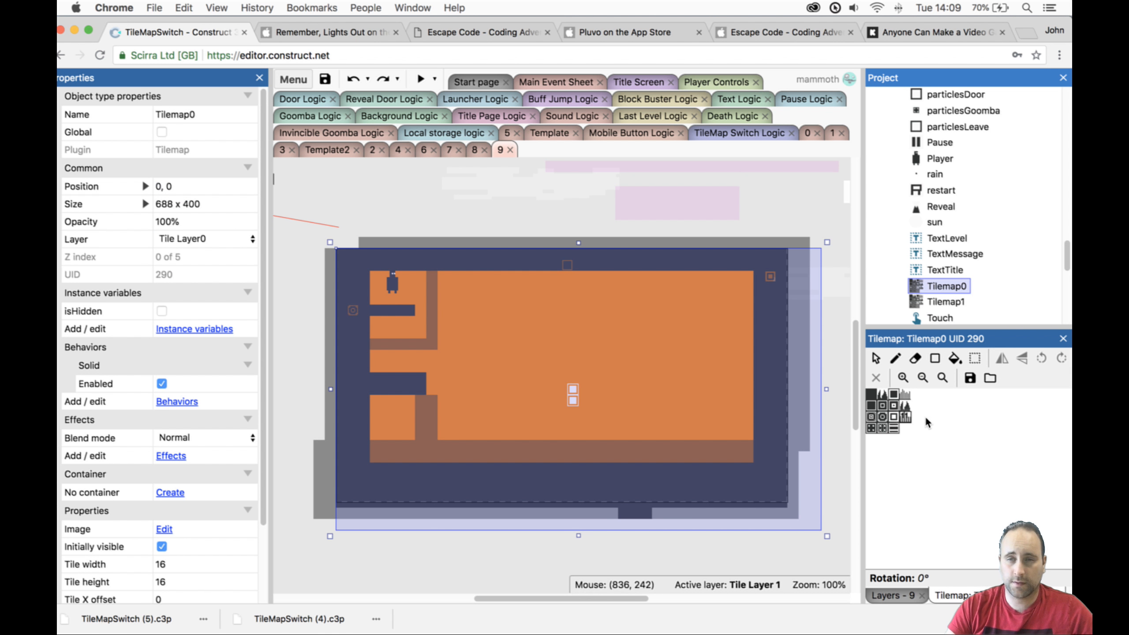
{"action": "left_click", "coordinate": [871, 393]}
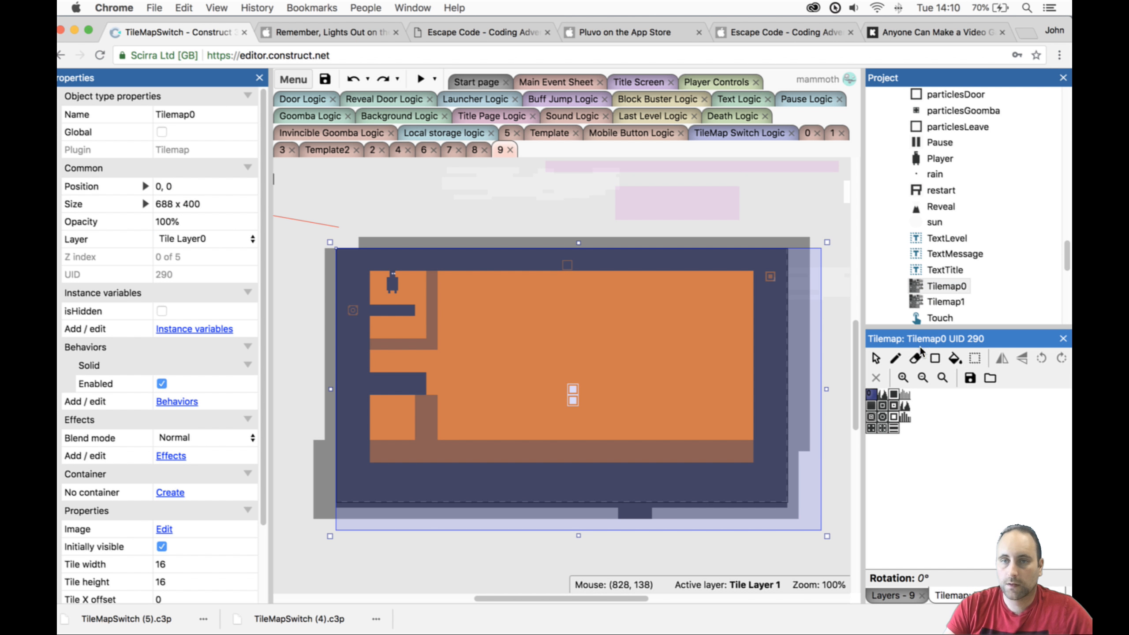
{"action": "left_click", "coordinate": [914, 358]}
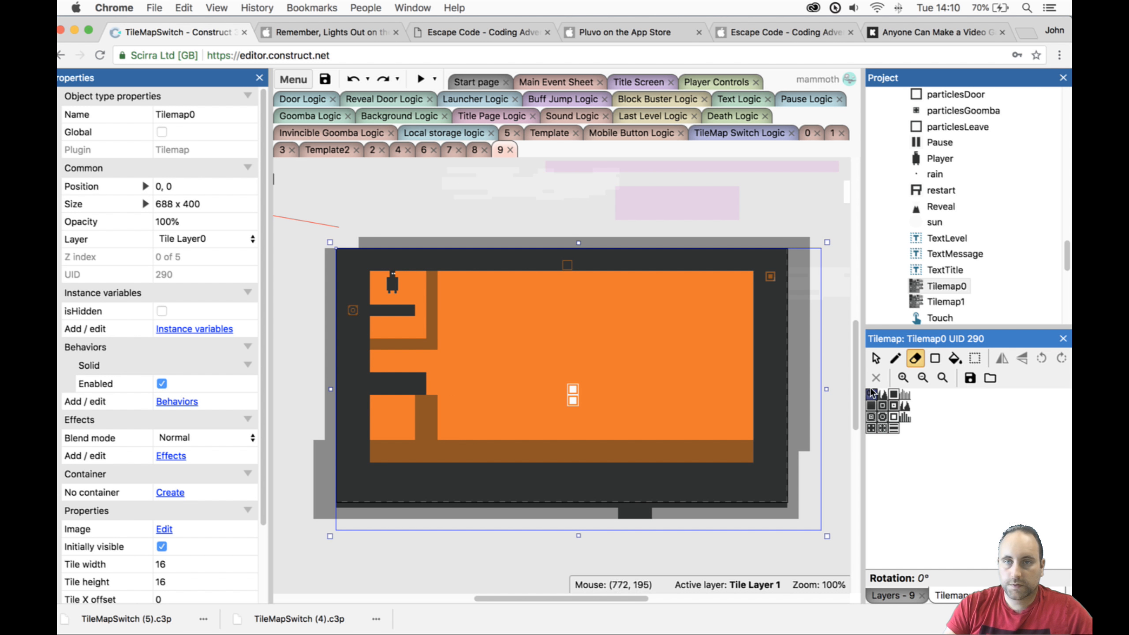
{"action": "left_click", "coordinate": [929, 360]}
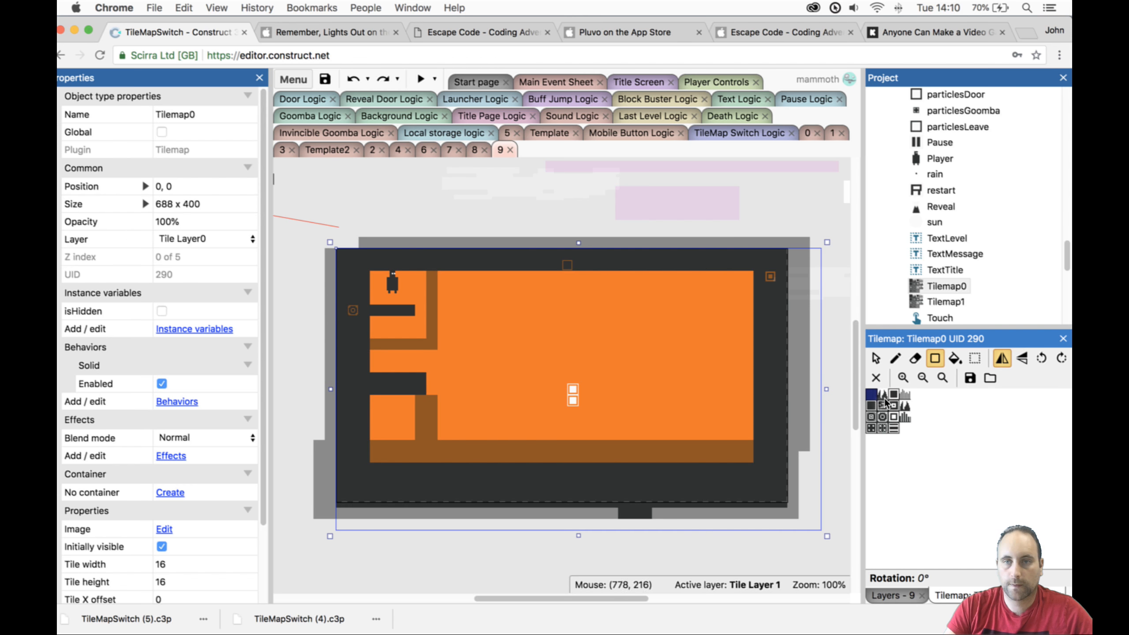
{"action": "left_click", "coordinate": [889, 393]}
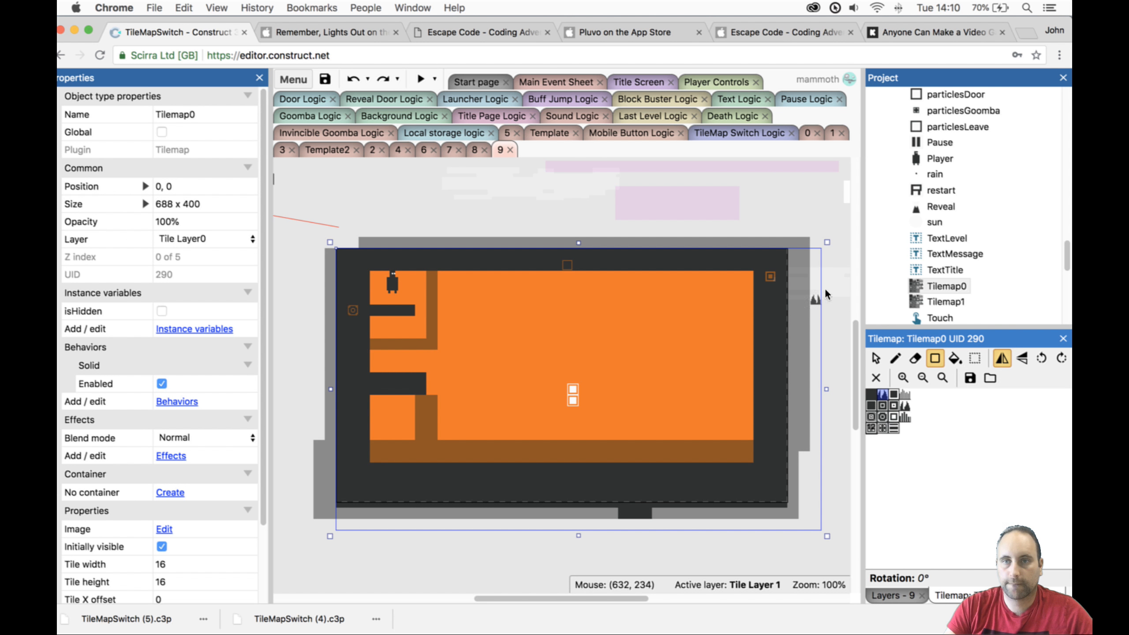
Make Tile Layer0 the active layer, select Tilemap0 with rectangle drawing of the solid tile, and lock Tile Layer 1.
{"action": "left_click", "coordinate": [885, 594]}
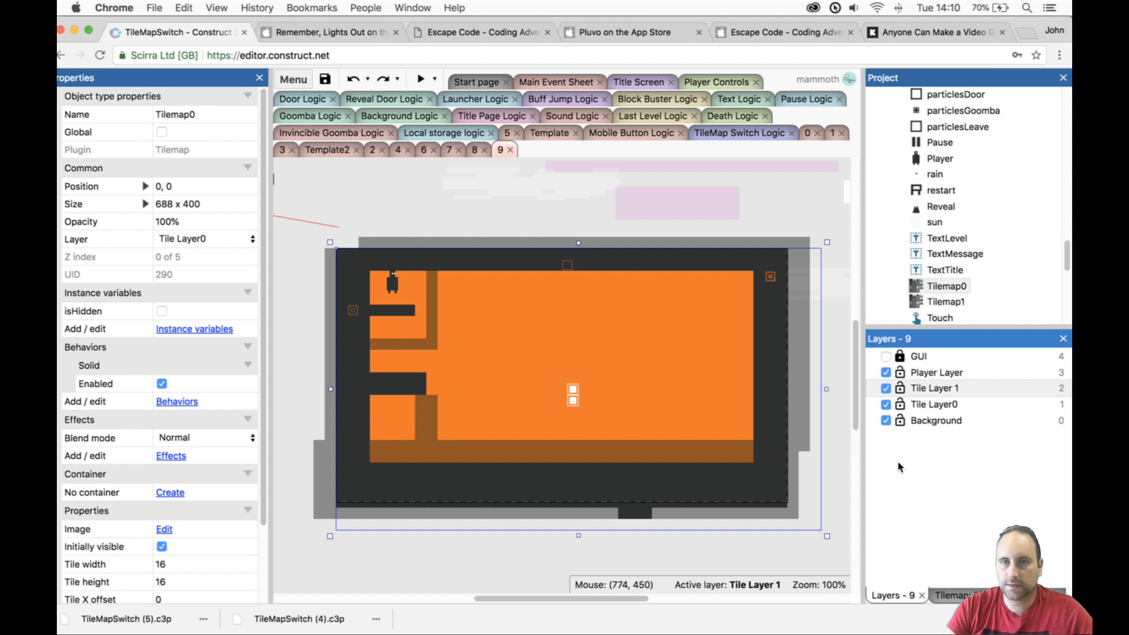
{"action": "left_click", "coordinate": [920, 388]}
{"action": "left_click", "coordinate": [927, 405]}
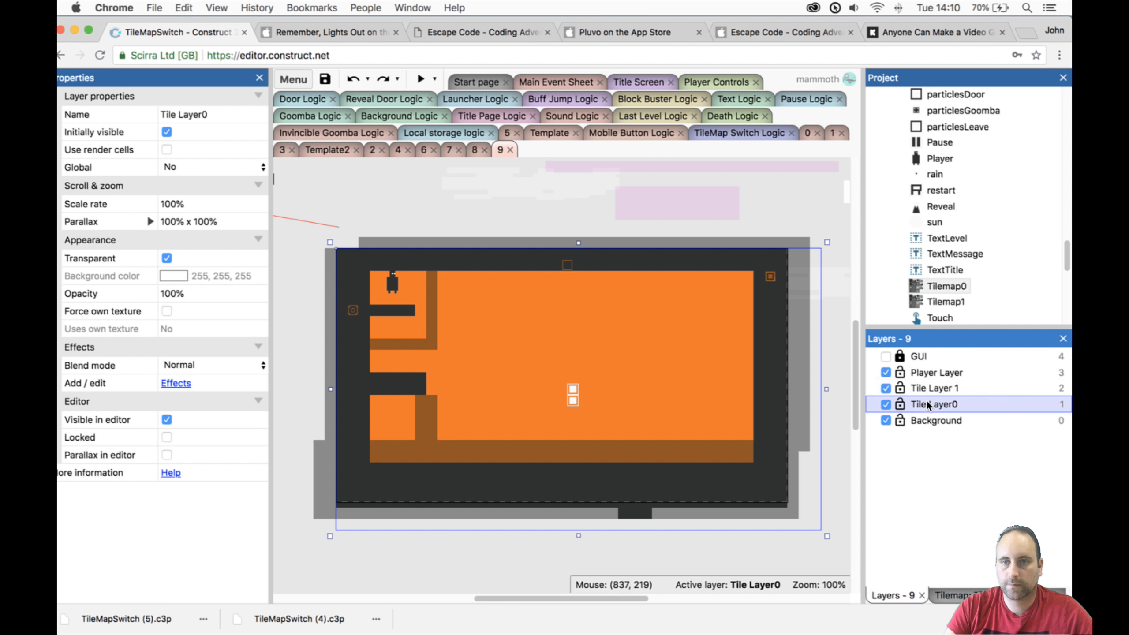
{"action": "left_click", "coordinate": [945, 286]}
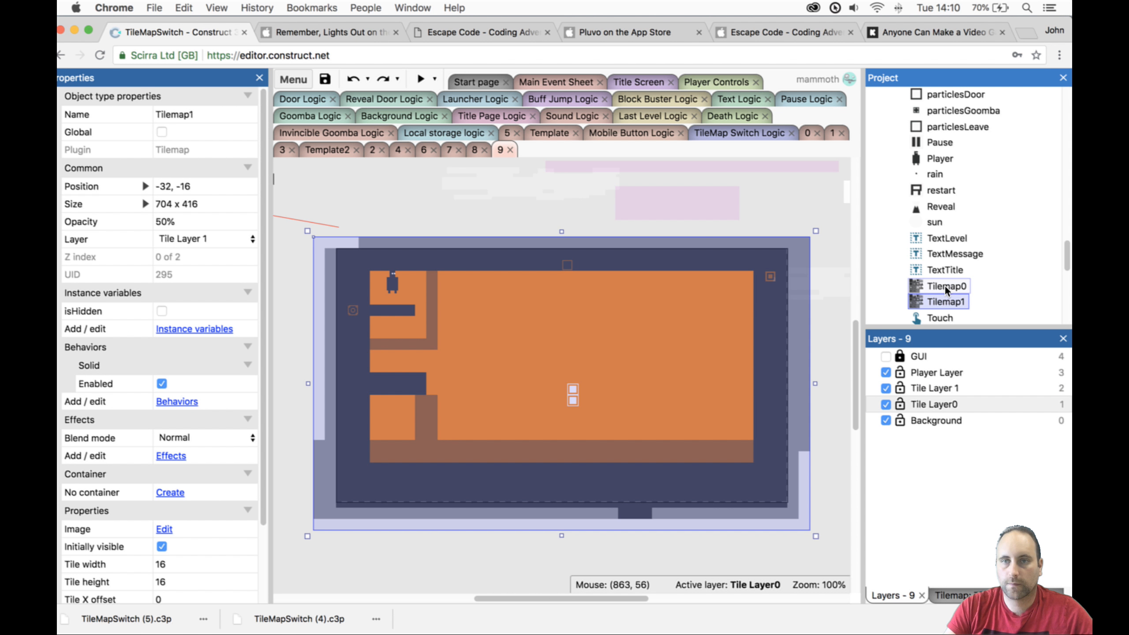
{"action": "left_click", "coordinate": [953, 595]}
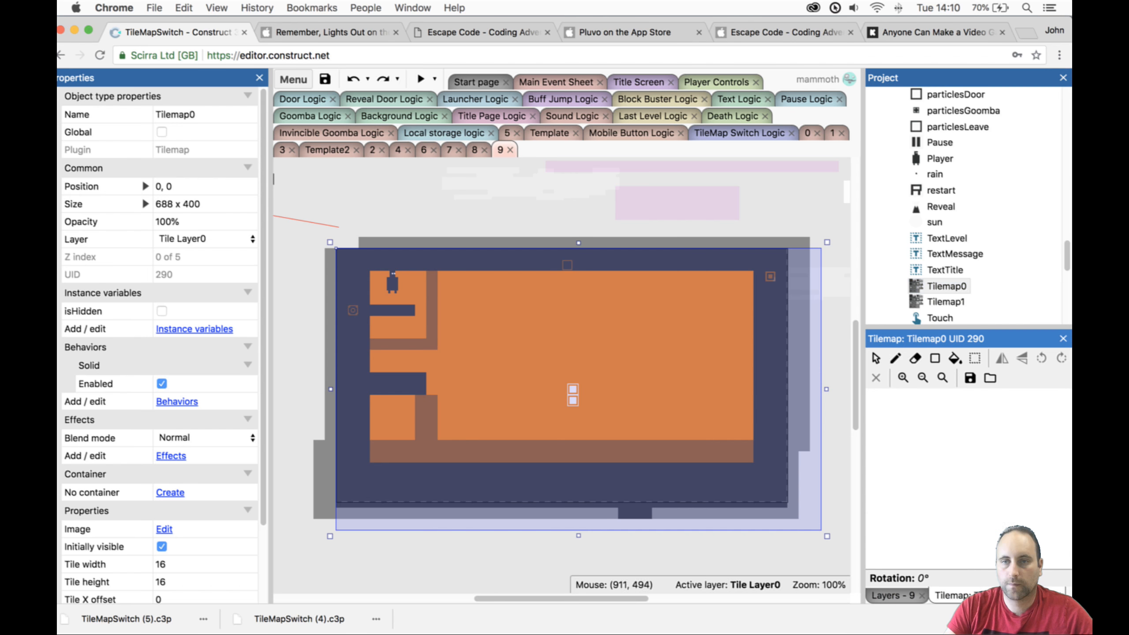
{"action": "left_click", "coordinate": [935, 358]}
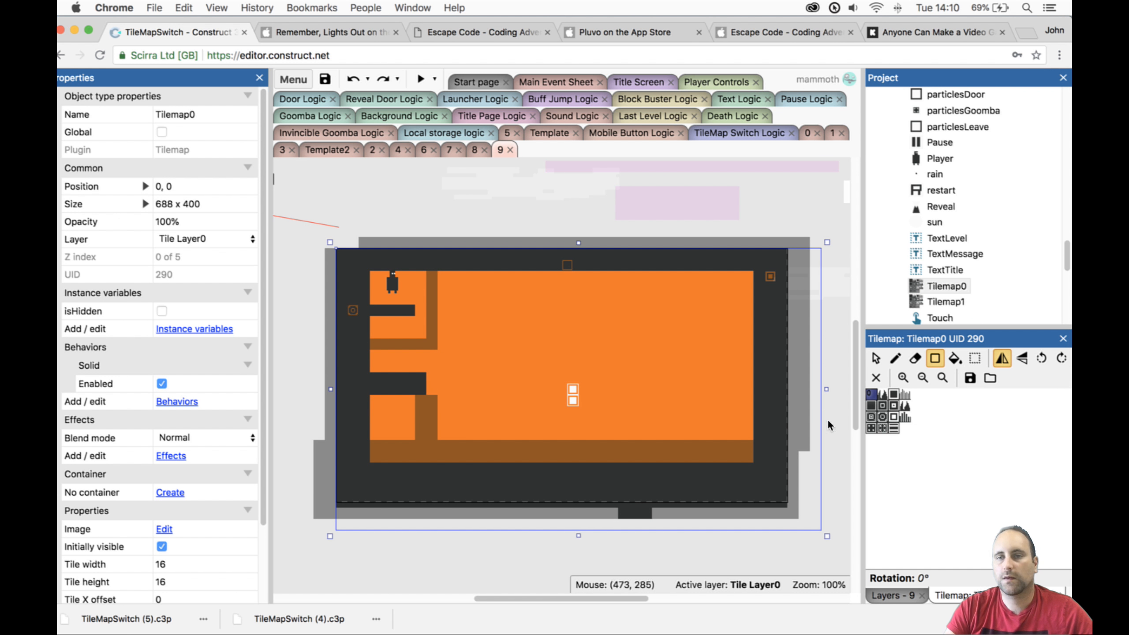
{"action": "left_click", "coordinate": [885, 595]}
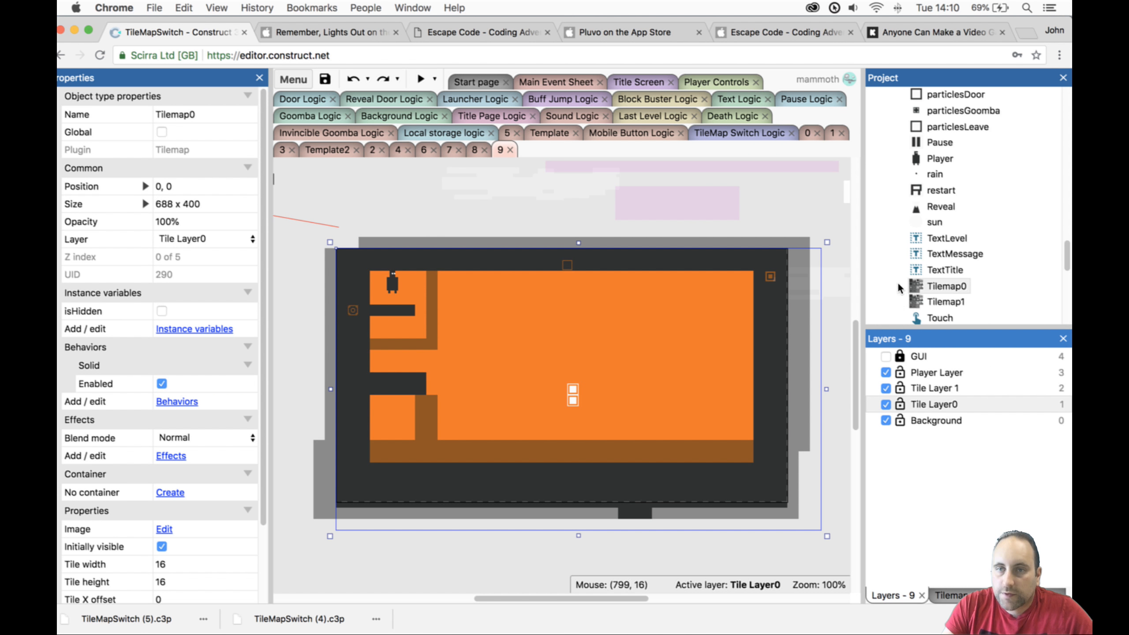
{"action": "left_click", "coordinate": [900, 387]}
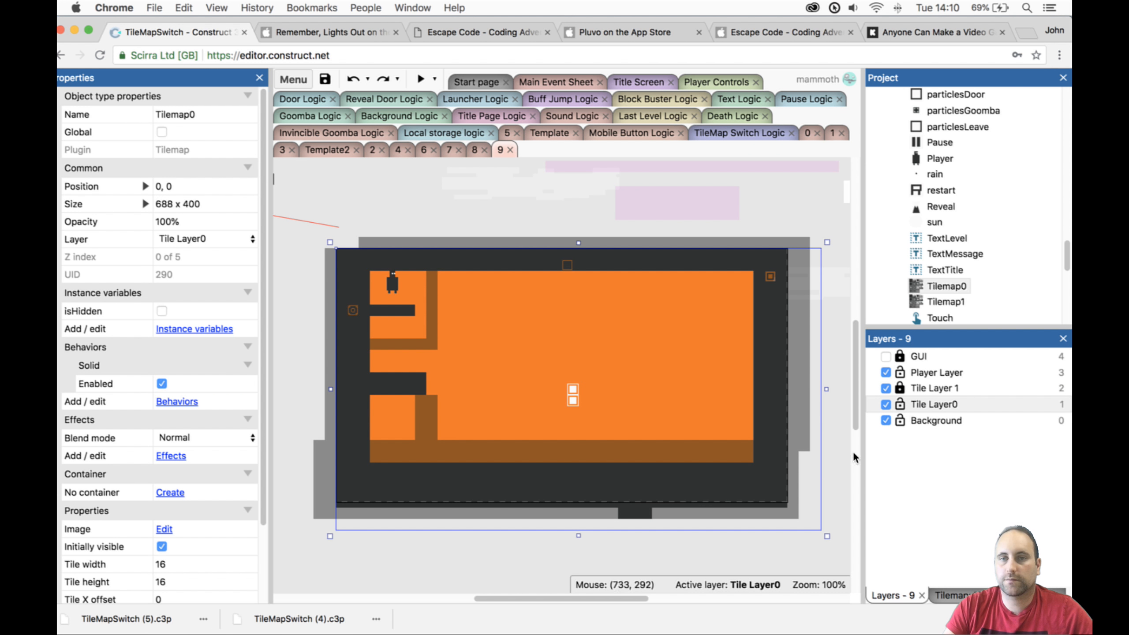
On Tilemap0, extend the lower platform into a 1-tile-wide wall reaching the ceiling and wall off the upper platform's right end up to the ceiling.
{"action": "left_click", "coordinate": [950, 594]}
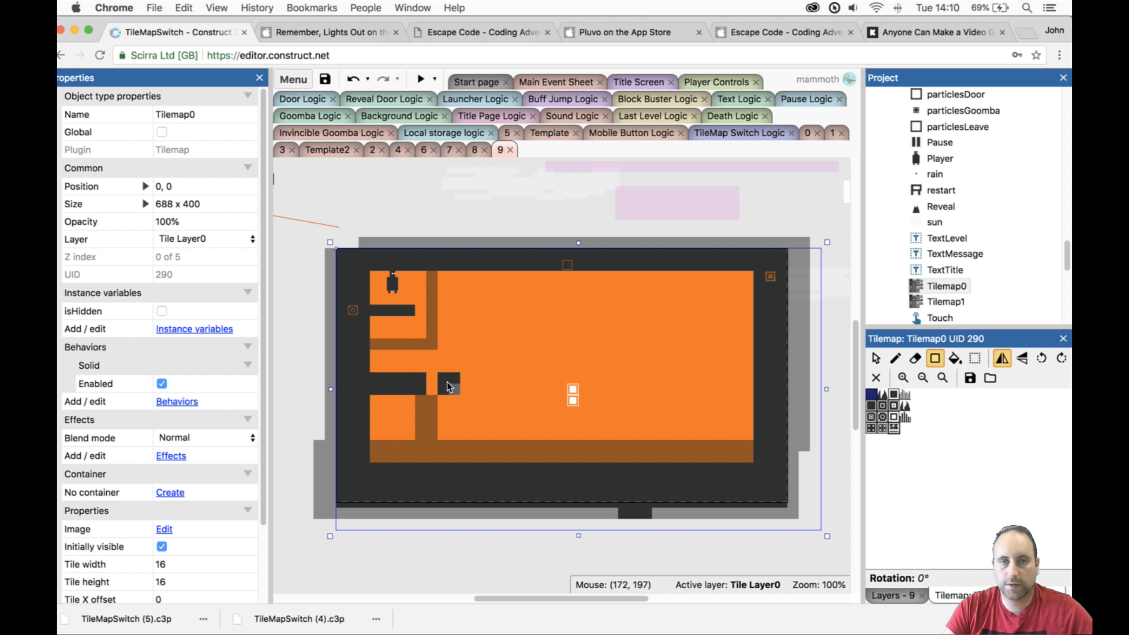
{"action": "left_click", "coordinate": [432, 381]}
{"action": "left_click_drag", "start_coordinate": [446, 273], "coordinate": [441, 321]}
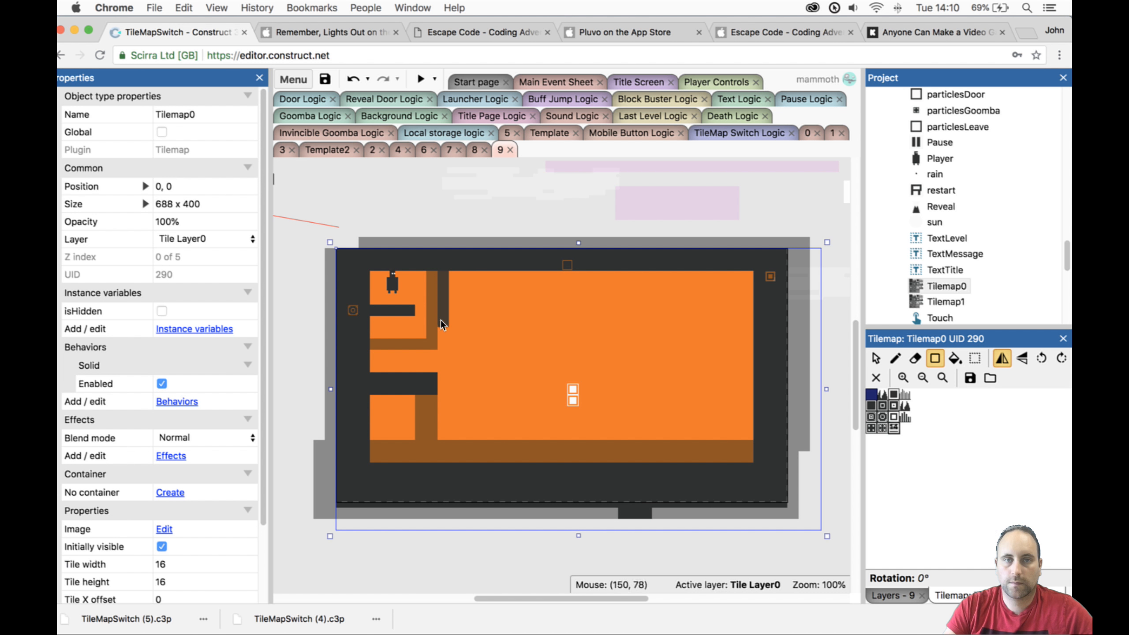
{"action": "left_click_drag", "start_coordinate": [442, 380], "coordinate": [441, 384]}
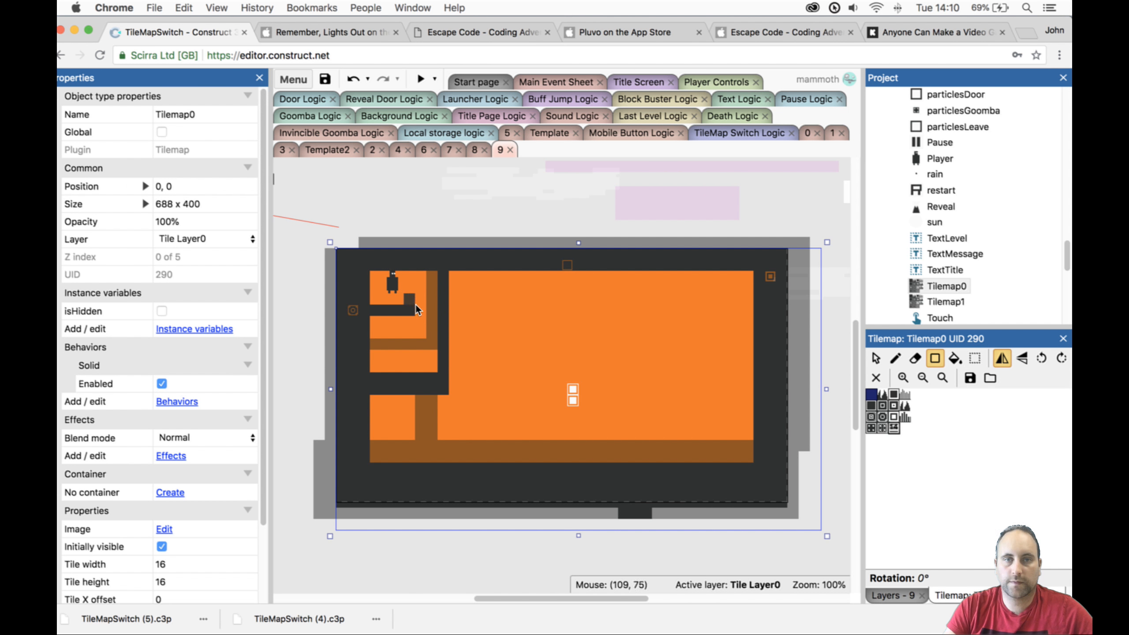
{"action": "left_click_drag", "start_coordinate": [418, 290], "coordinate": [419, 272]}
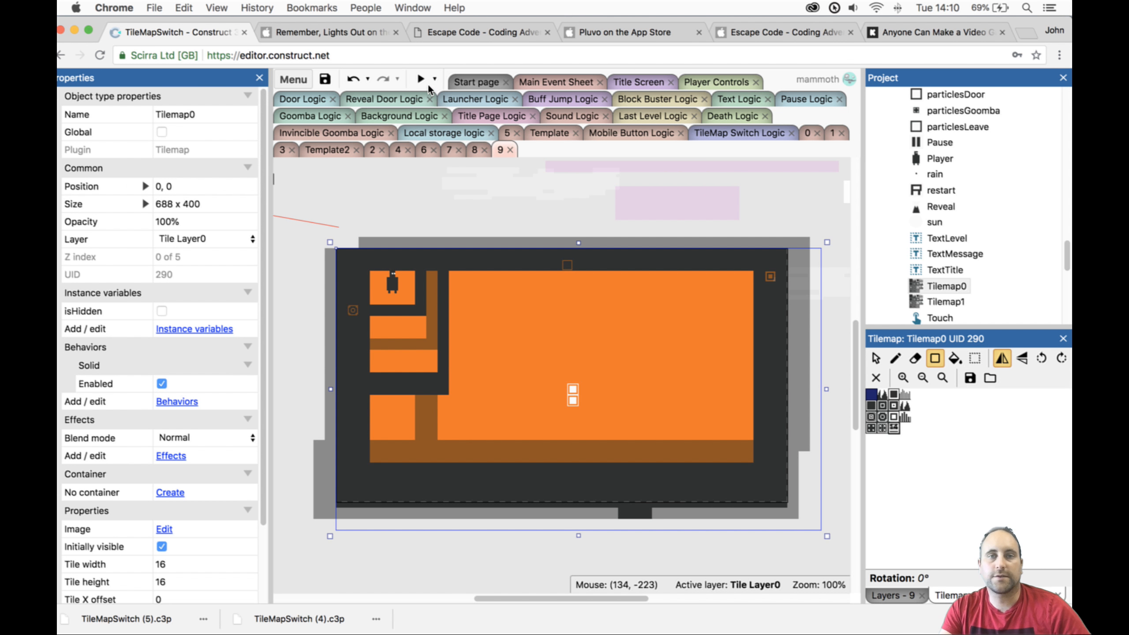
Playtest level 9, switching tilemaps to drop the player through the platforms and move right past the lower wall, and close the preview.
{"action": "left_click", "coordinate": [416, 69]}
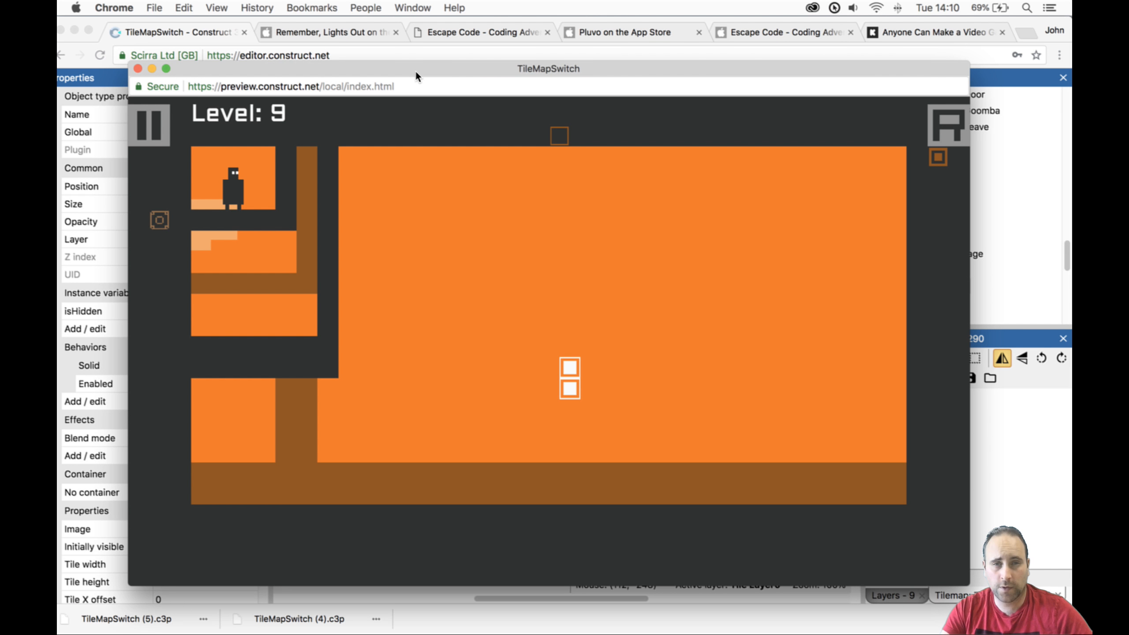
{"action": "key", "text": "space"}
{"action": "key", "text": "space"}
{"action": "key", "text": "space"}
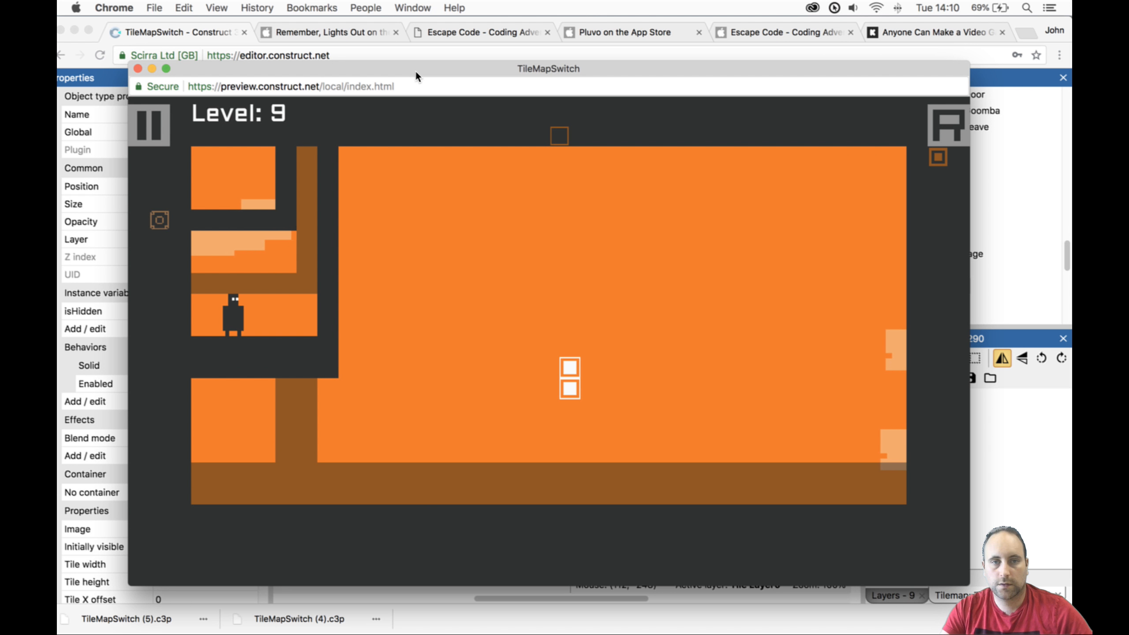
{"action": "key", "text": "Right"}
{"action": "key", "text": "space"}
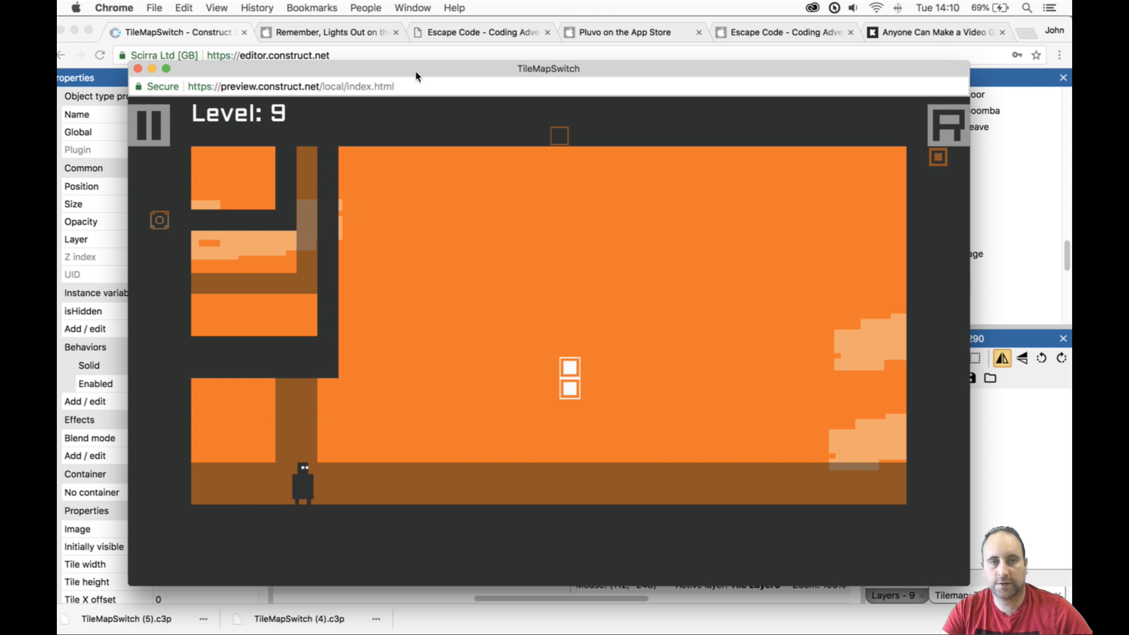
{"action": "key", "text": "space"}
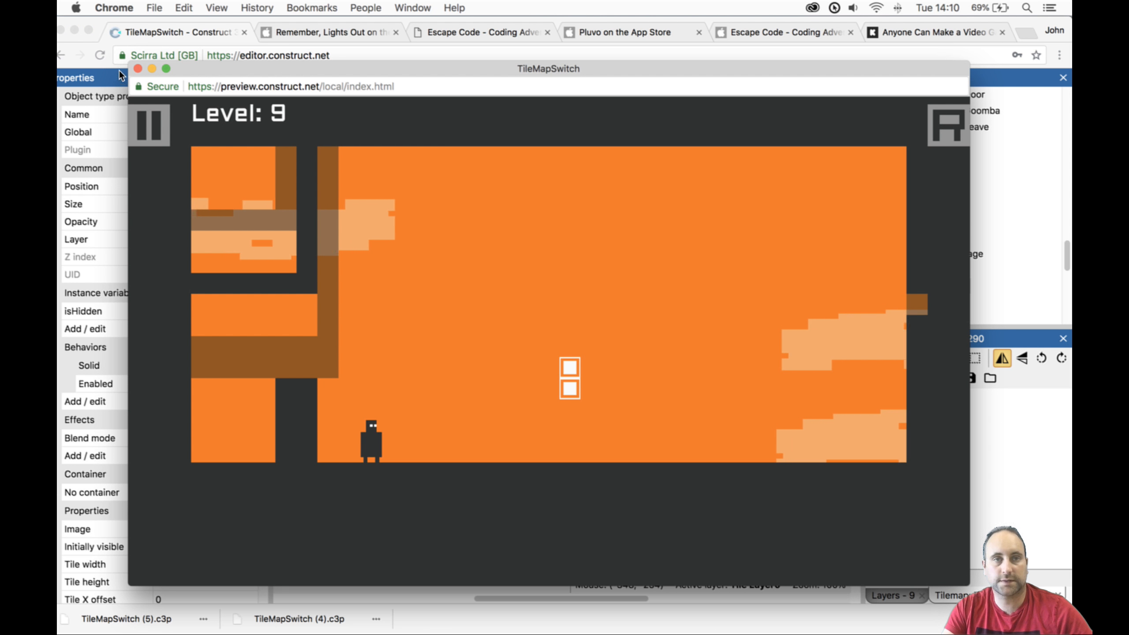
{"action": "left_click", "coordinate": [137, 69]}
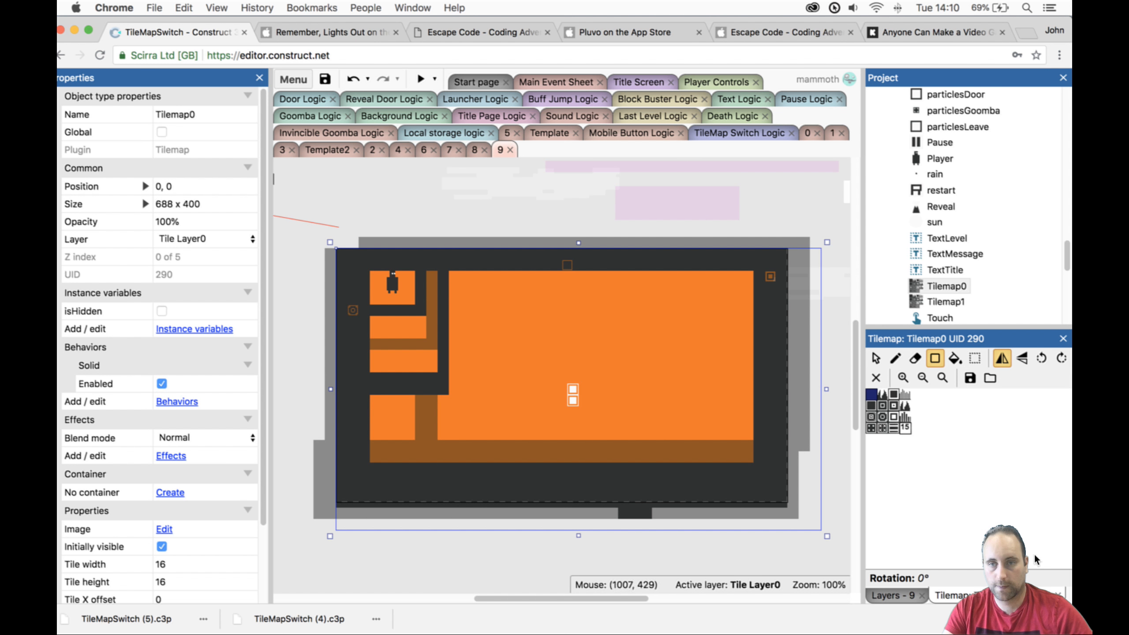
Unlock Tile Layer 1, make it the active layer, and lock Tile Layer0.
{"action": "left_click", "coordinate": [876, 358]}
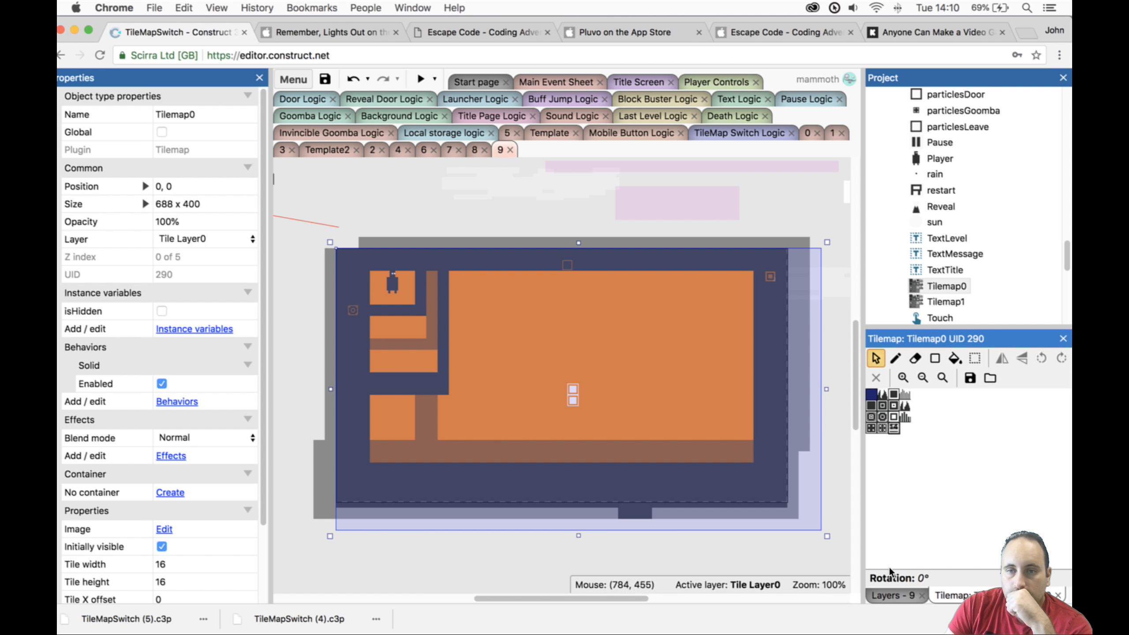
{"action": "left_click", "coordinate": [888, 594]}
{"action": "left_click", "coordinate": [899, 387]}
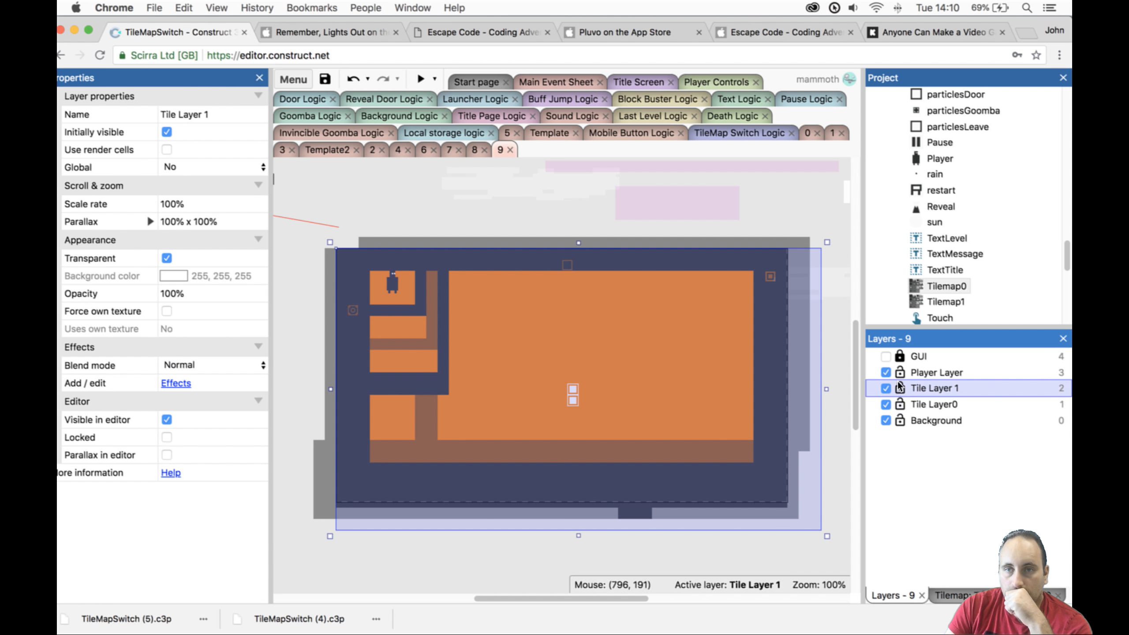
{"action": "left_click", "coordinate": [900, 404]}
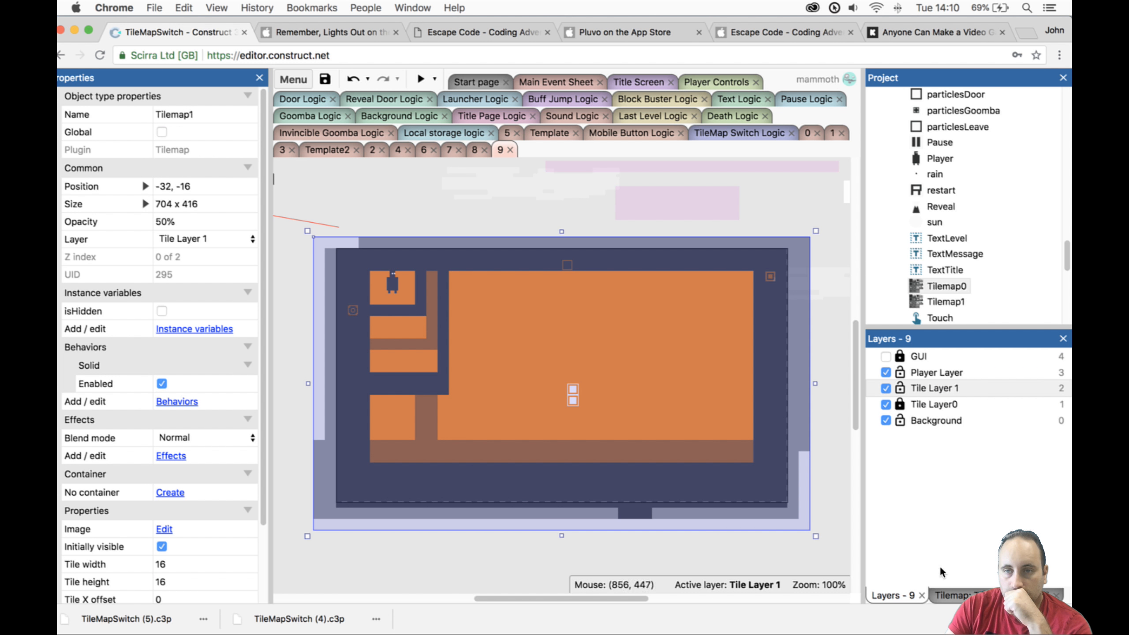
Build a 2-tile-wide floor-to-ceiling Tilemap1 wall right of the lower platform, with single-tile ledges on both sides of the shaft between them.
{"action": "left_click", "coordinate": [937, 593]}
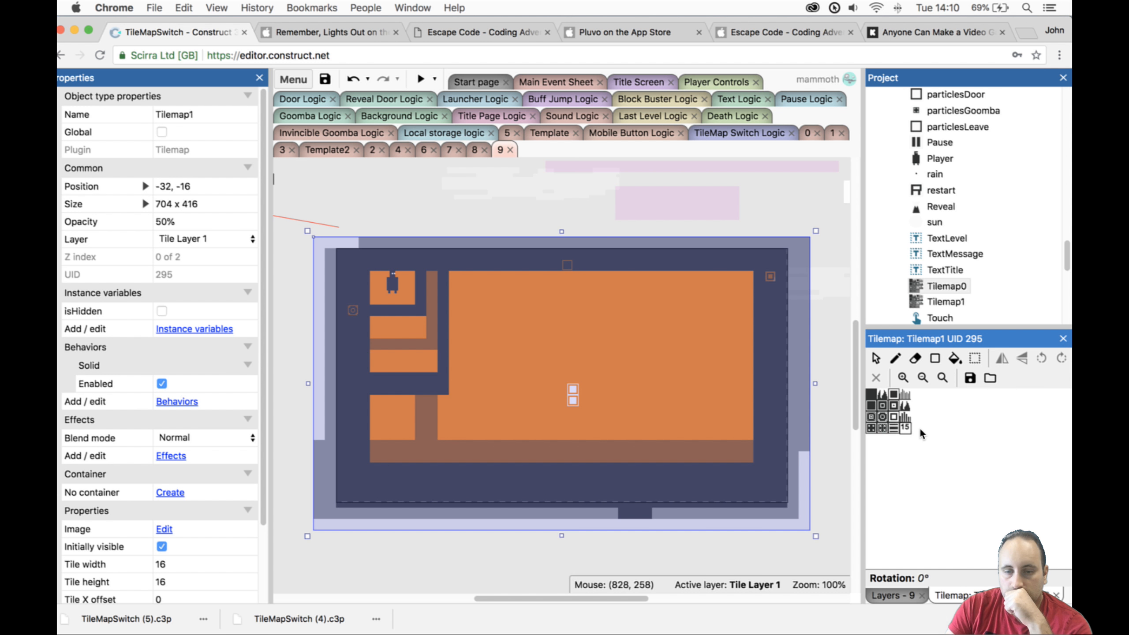
{"action": "left_click", "coordinate": [872, 393]}
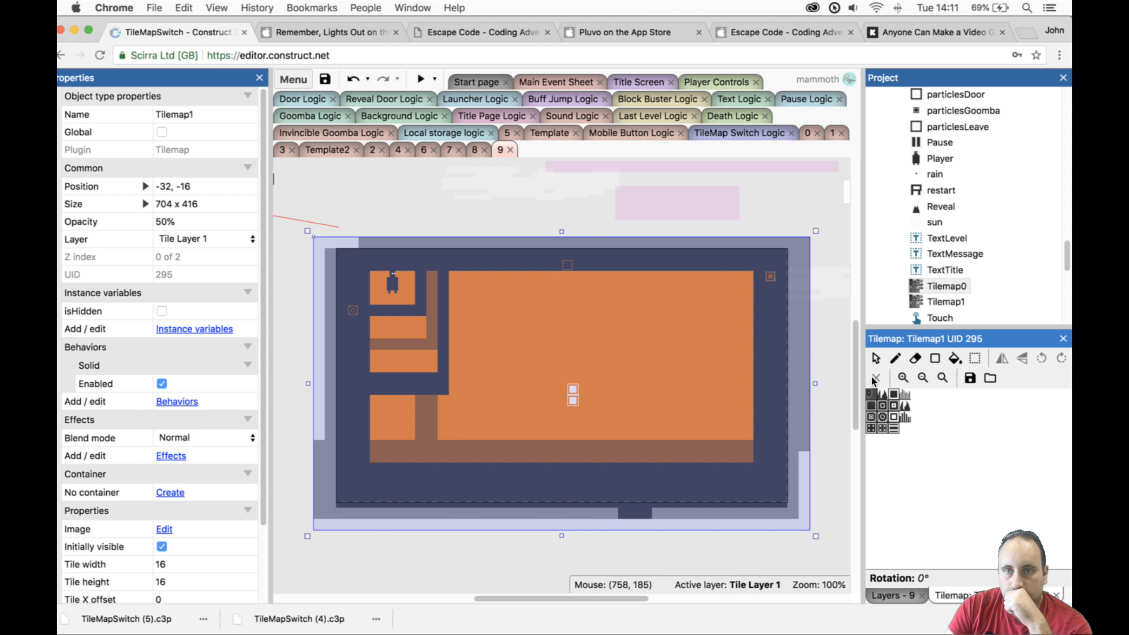
{"action": "left_click", "coordinate": [902, 358]}
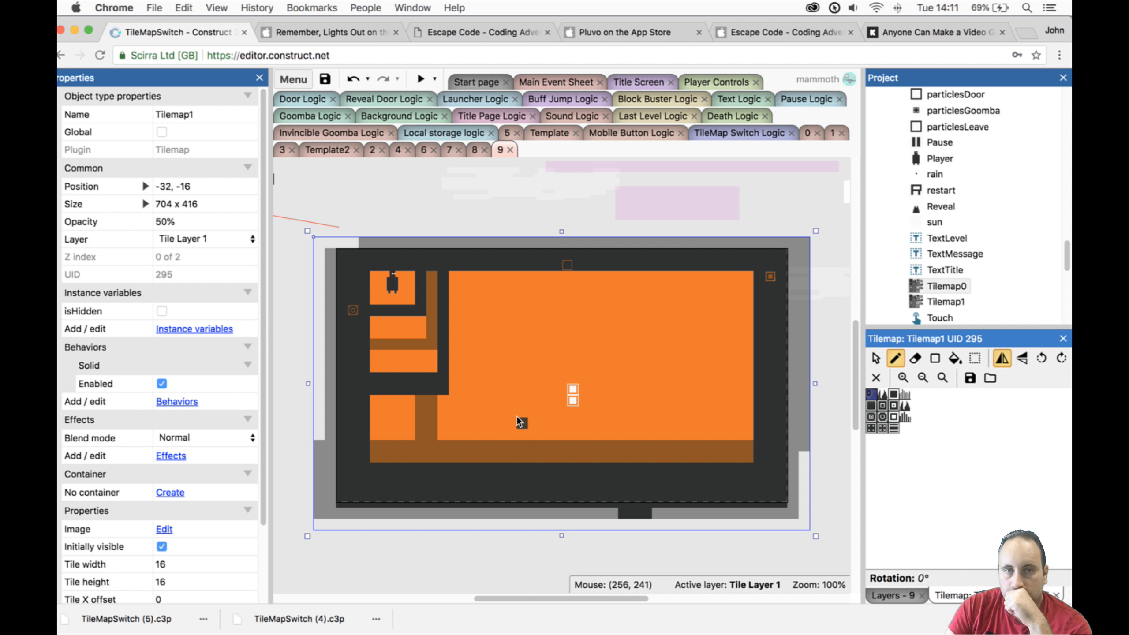
{"action": "left_click", "coordinate": [938, 358]}
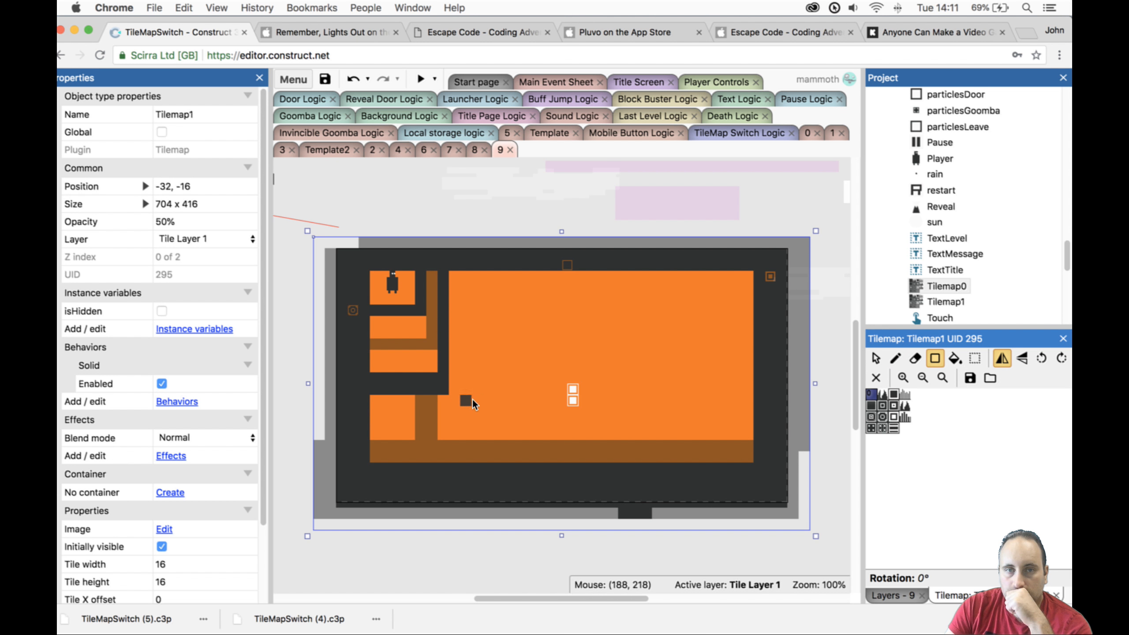
{"action": "left_click_drag", "start_coordinate": [486, 399], "coordinate": [504, 436]}
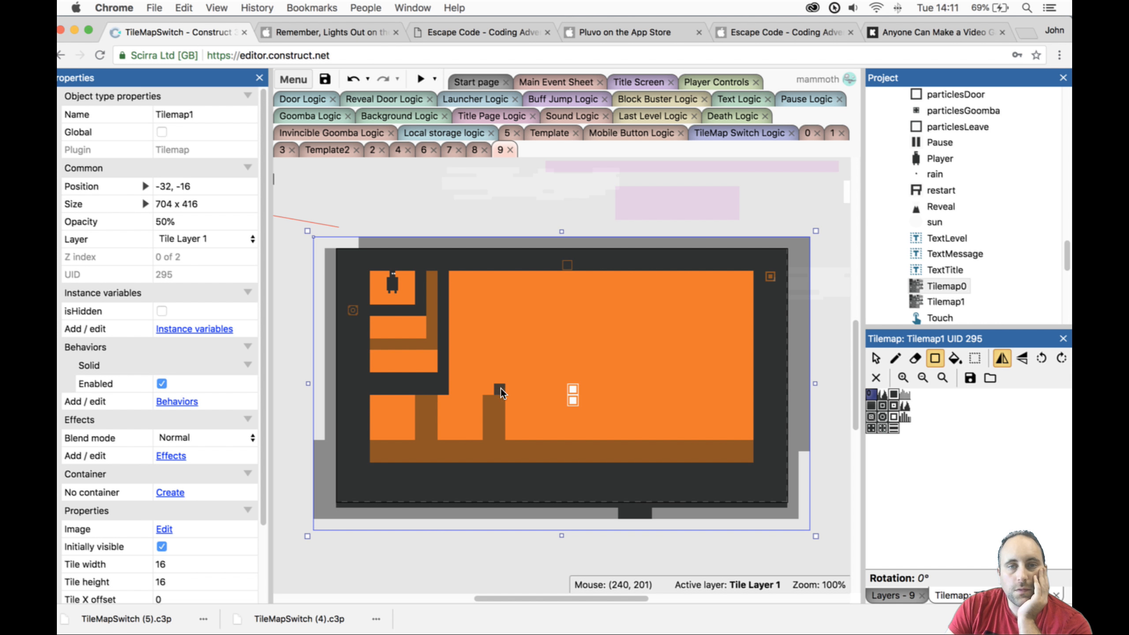
{"action": "left_click_drag", "start_coordinate": [493, 394], "coordinate": [501, 265]}
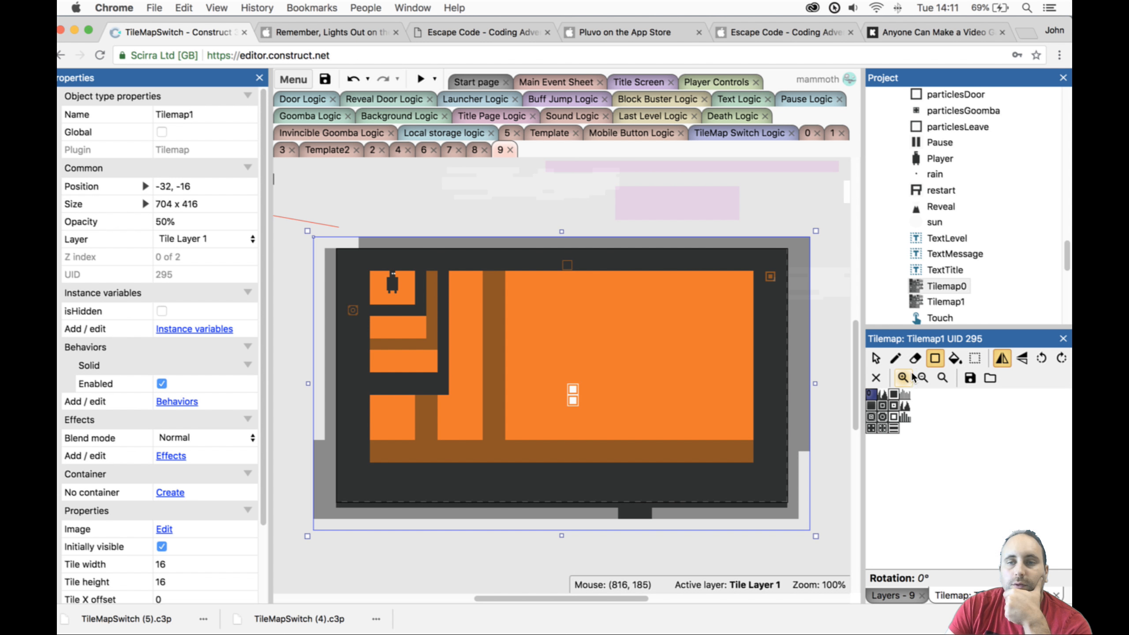
{"action": "left_click", "coordinate": [895, 359]}
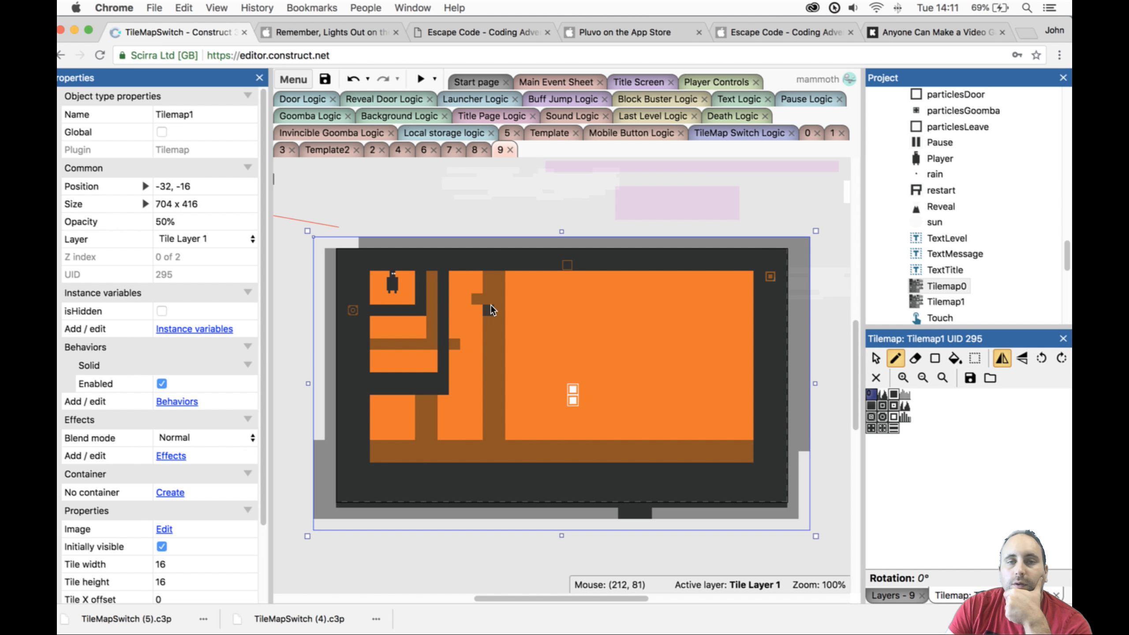
Unlock and activate Tile Layer0, lock Tile Layer 1, and select Tilemap0.
{"action": "left_click", "coordinate": [904, 593]}
{"action": "left_click", "coordinate": [913, 405]}
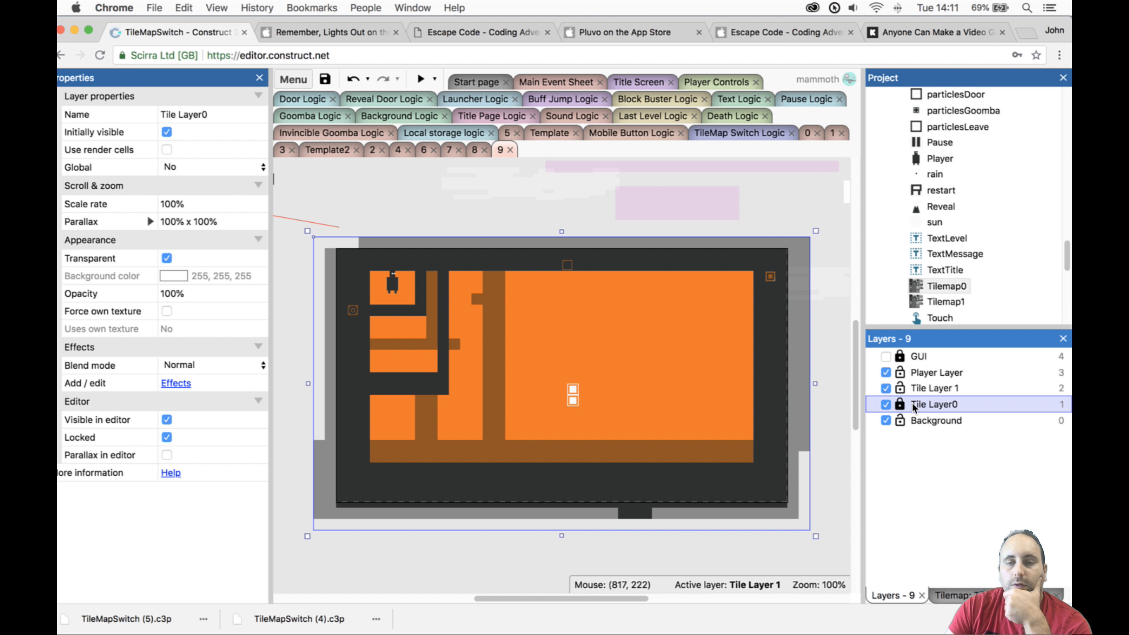
{"action": "left_click", "coordinate": [900, 404]}
{"action": "left_click", "coordinate": [899, 388]}
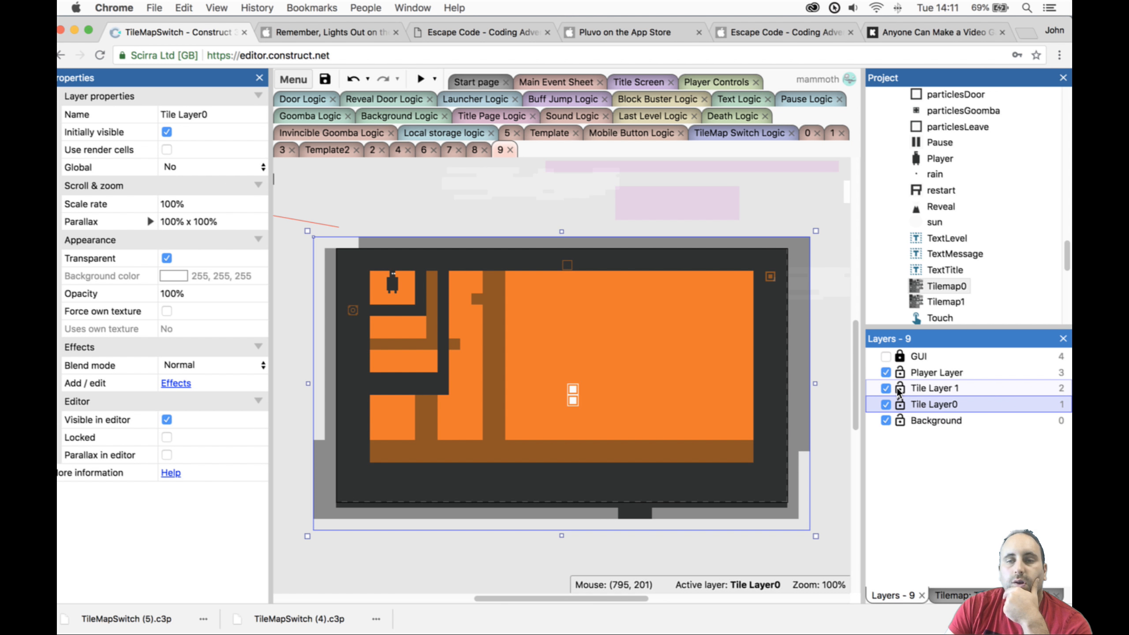
{"action": "left_click", "coordinate": [727, 438]}
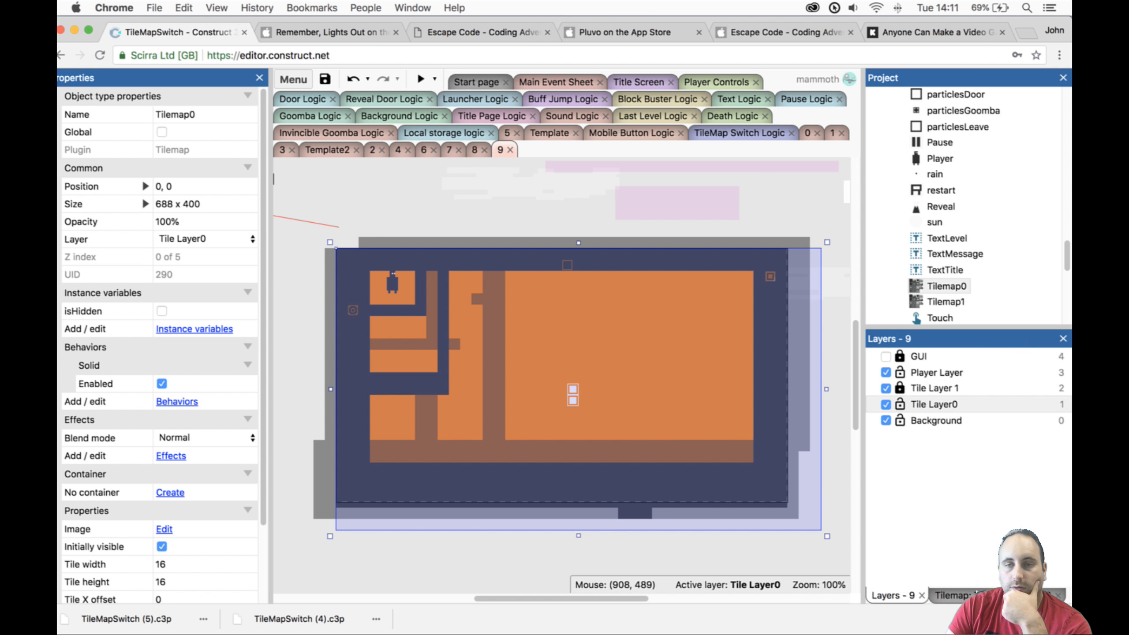
Add three evenly spaced single-tile Tilemap0 ledges along the right side of the shaft, against the floor-to-ceiling wall.
{"action": "left_click", "coordinate": [951, 594]}
{"action": "left_click", "coordinate": [871, 393]}
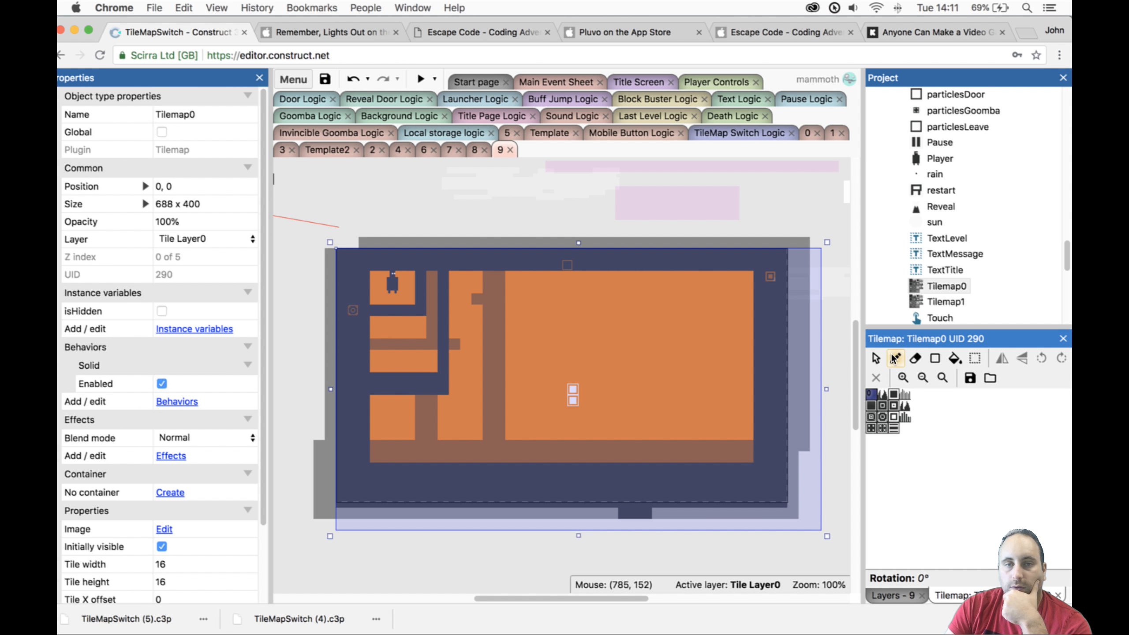
{"action": "left_click", "coordinate": [895, 358]}
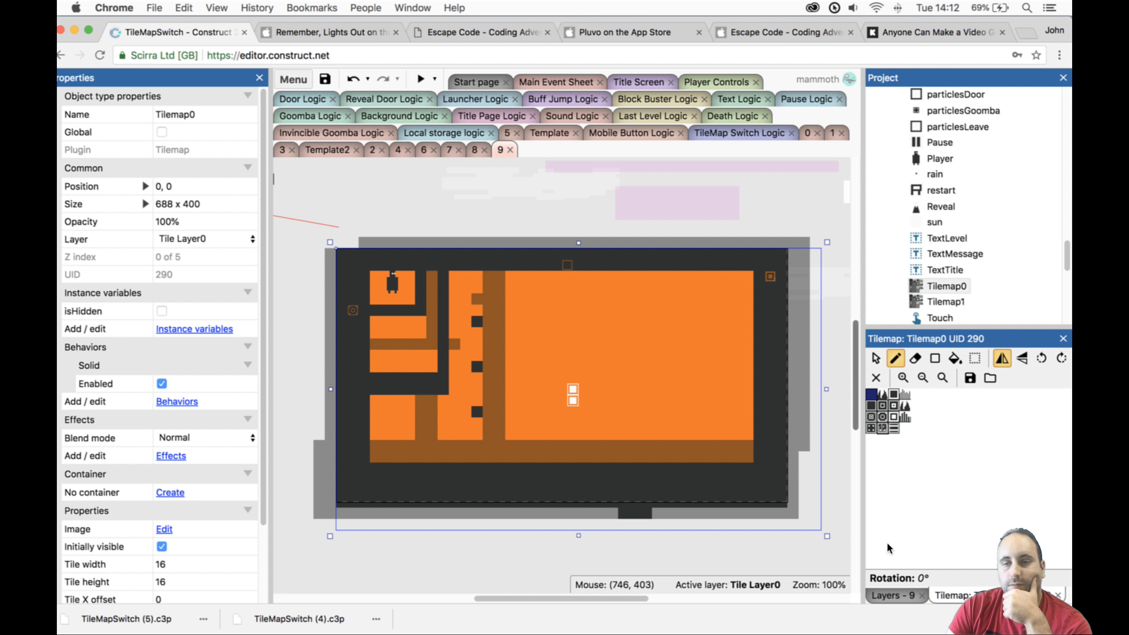
Unlock and activate Tile Layer 1, lock Tile Layer0, and select Tilemap1.
{"action": "left_click", "coordinate": [892, 595]}
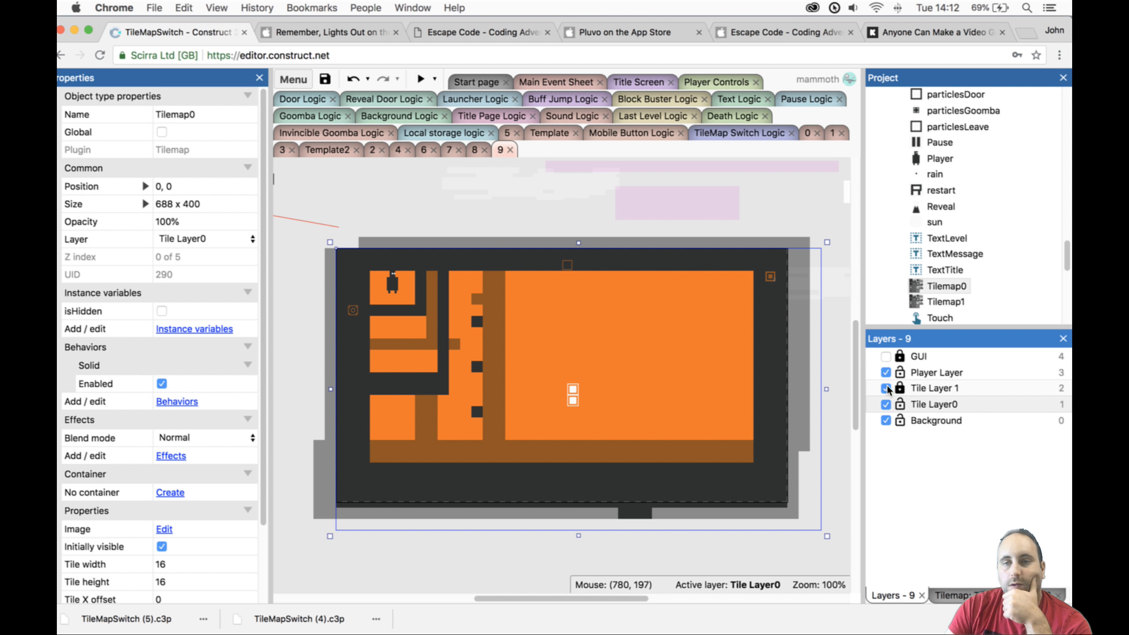
{"action": "left_click", "coordinate": [900, 388]}
{"action": "left_click", "coordinate": [899, 404]}
{"action": "left_click", "coordinate": [574, 401]}
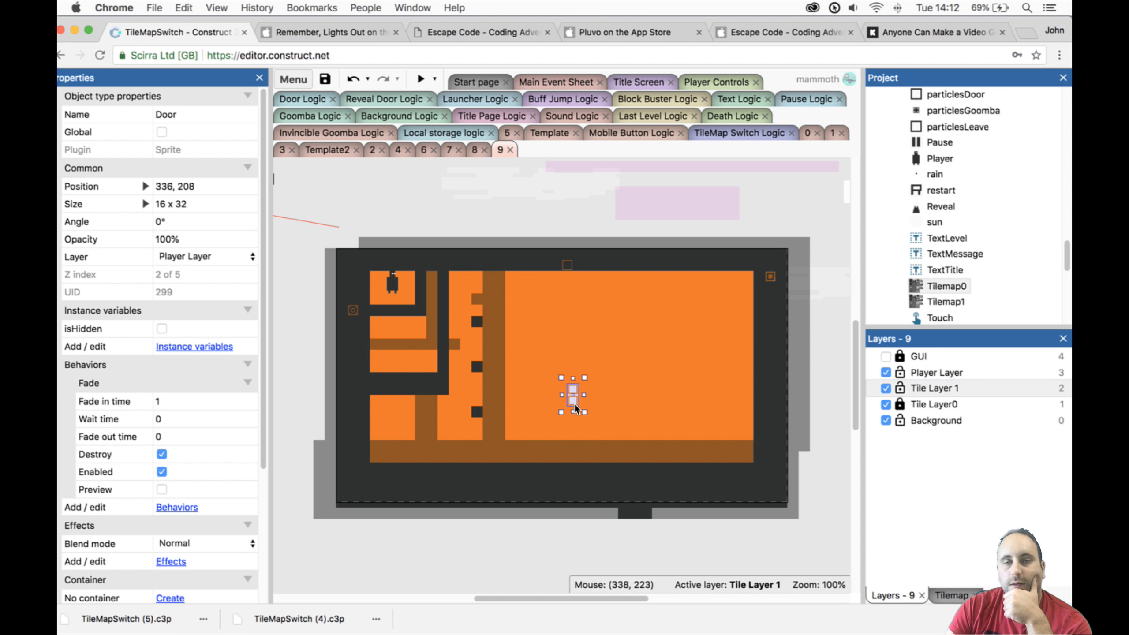
{"action": "left_click", "coordinate": [771, 463]}
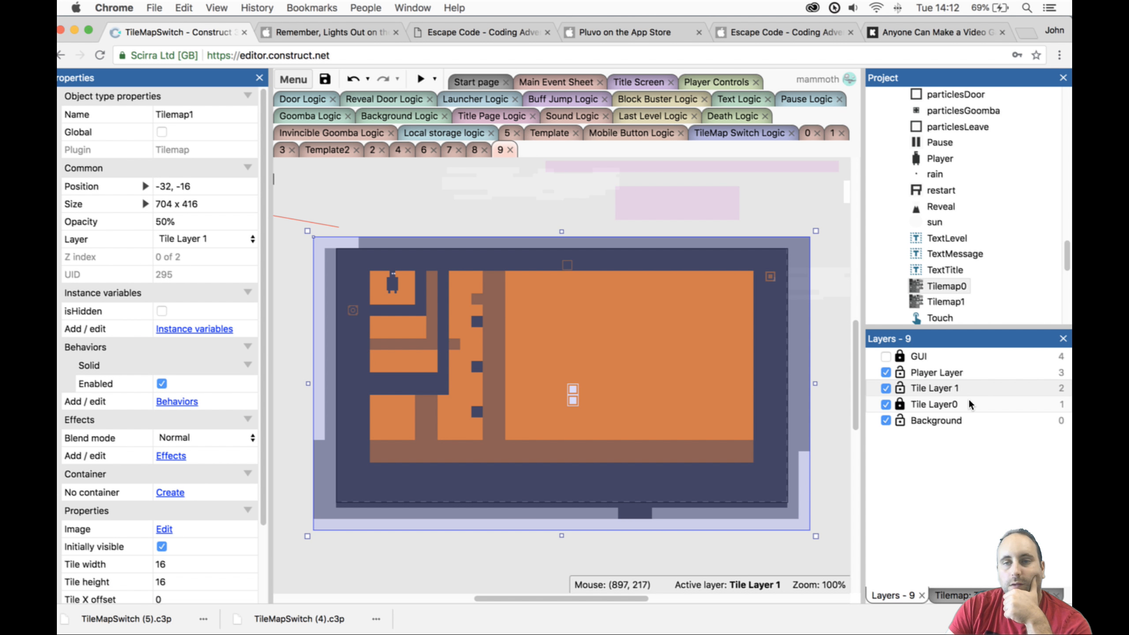
Add a single-tile Tilemap1 ledge on the left side of the shaft, beside the end of the lower platform.
{"action": "left_click", "coordinate": [987, 591]}
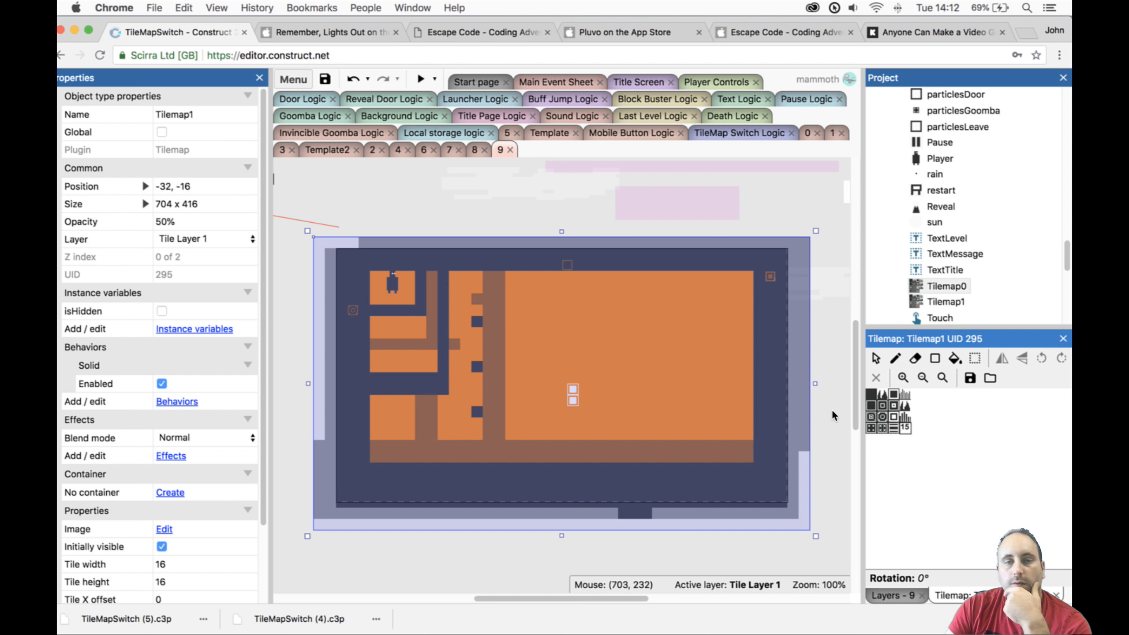
{"action": "left_click", "coordinate": [913, 359]}
{"action": "left_click", "coordinate": [895, 359]}
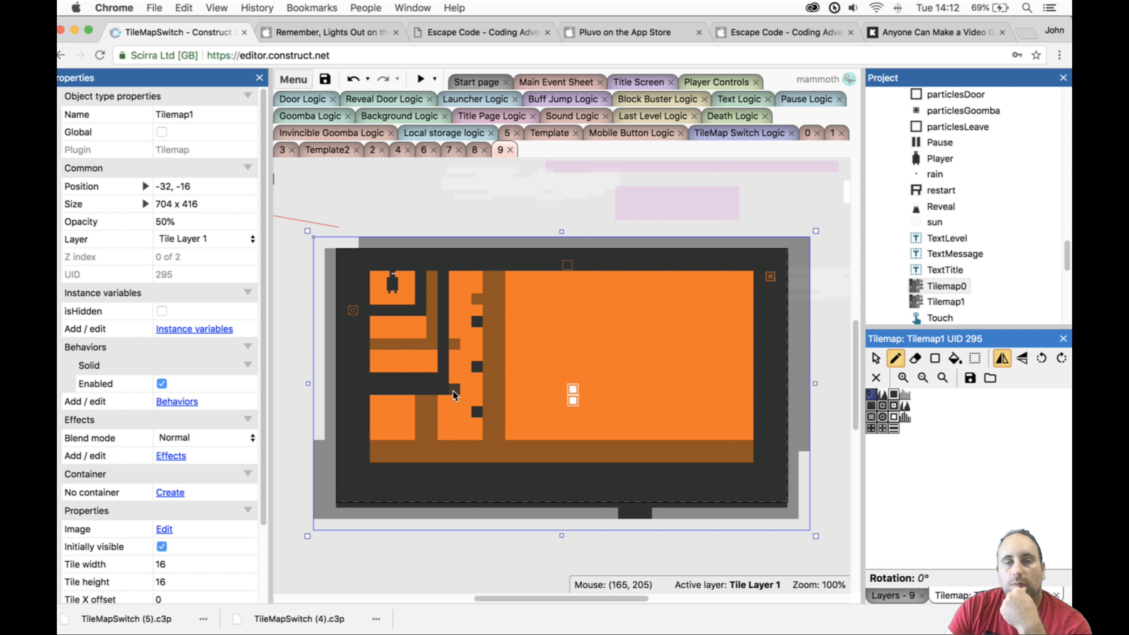
{"action": "left_click", "coordinate": [454, 390]}
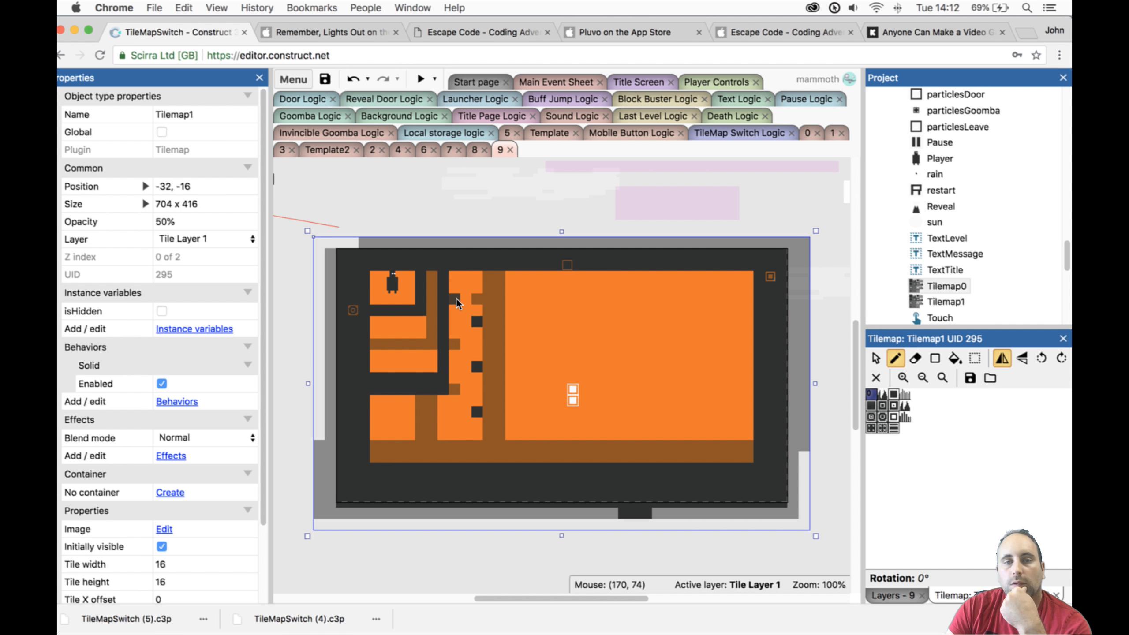
Preview level 9 and switch tilemaps to drop the player through the platforms to the floor of the lower-left chamber.
{"action": "left_click", "coordinate": [420, 79]}
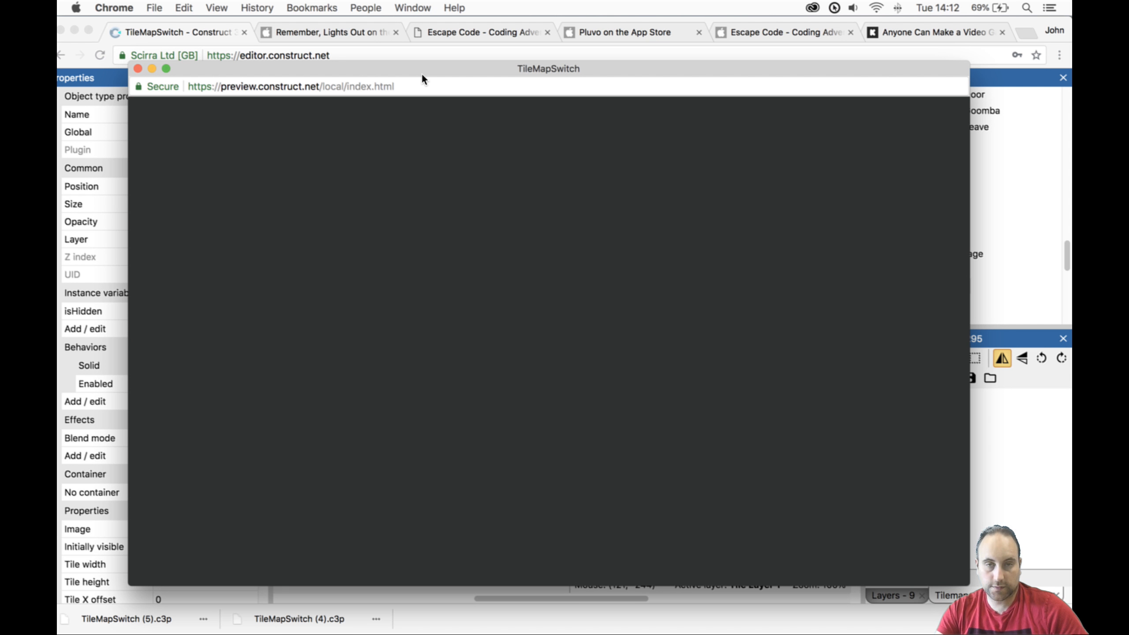
{"action": "key", "text": "space"}
{"action": "key", "text": "space"}
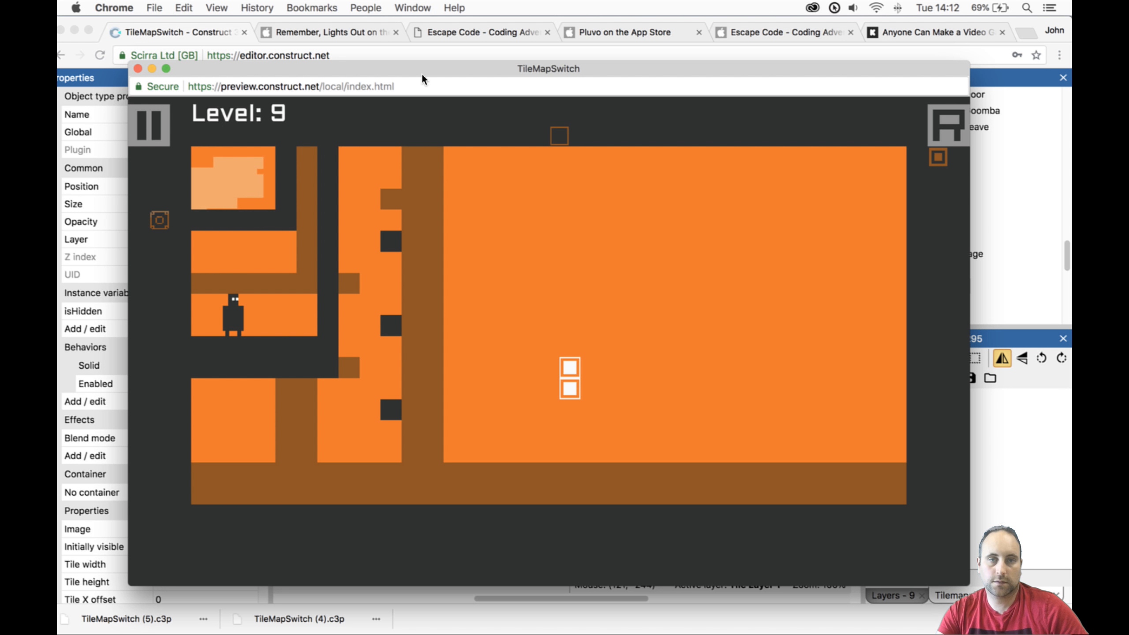
{"action": "key", "text": "Right"}
{"action": "key", "text": "space"}
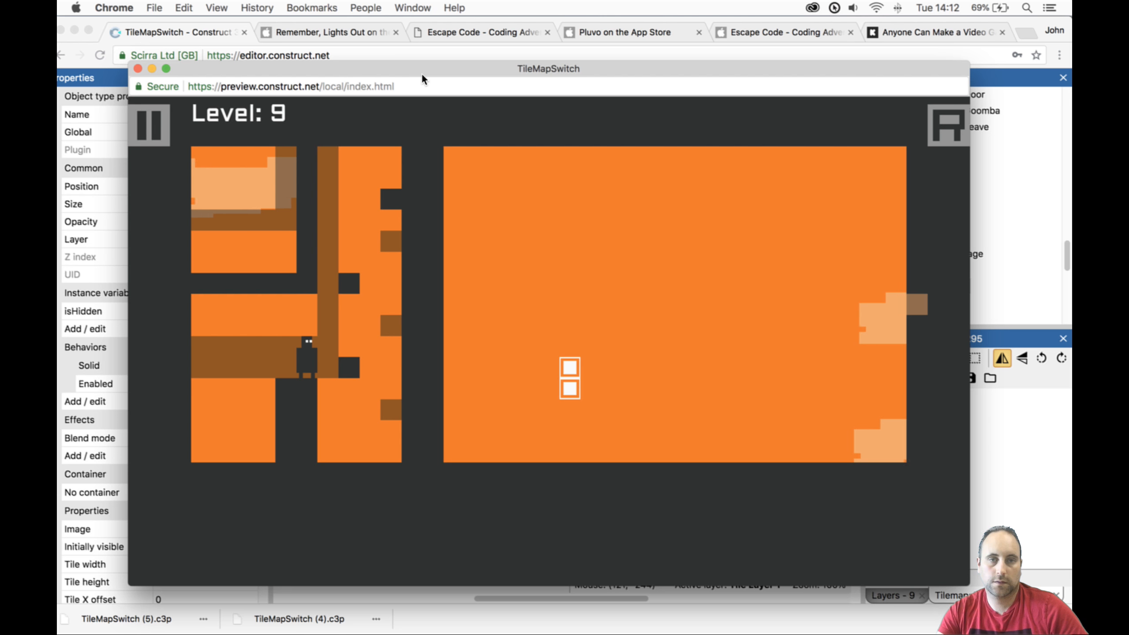
{"action": "key", "text": "Left"}
{"action": "key", "text": "Up"}
{"action": "key", "text": "Right"}
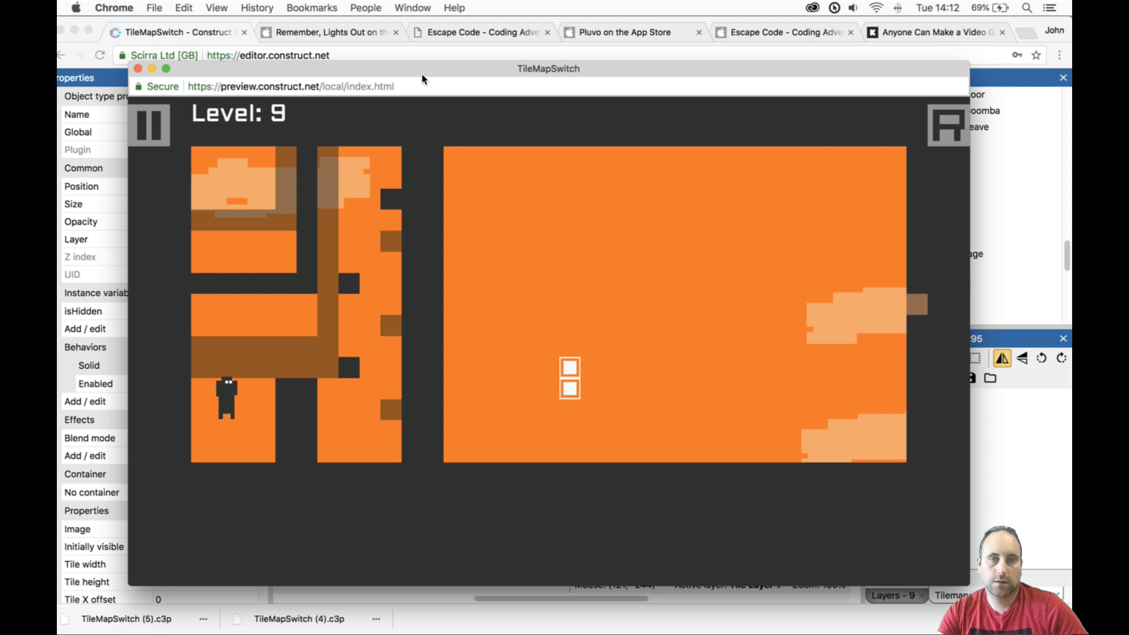
{"action": "key", "text": "Up"}
{"action": "key", "text": "Left"}
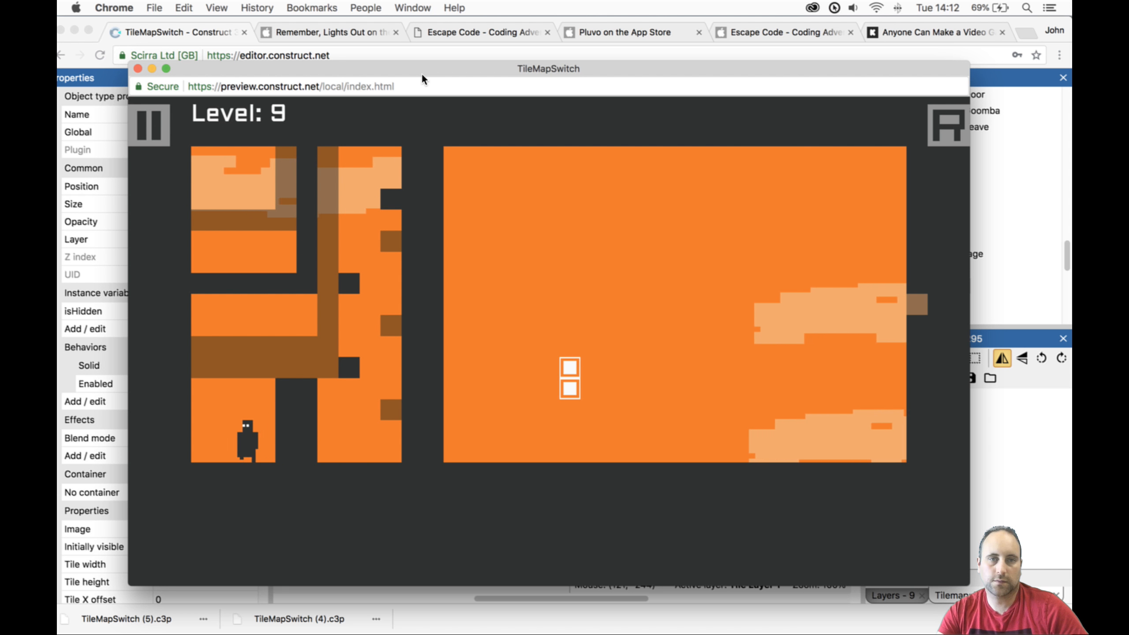
Move the player right past the lower wall into the shaft and try to reach the lowest ledge by switching tilemaps mid-jump.
{"action": "key", "text": "space"}
{"action": "key", "text": "Right"}
{"action": "key", "text": "Up"}
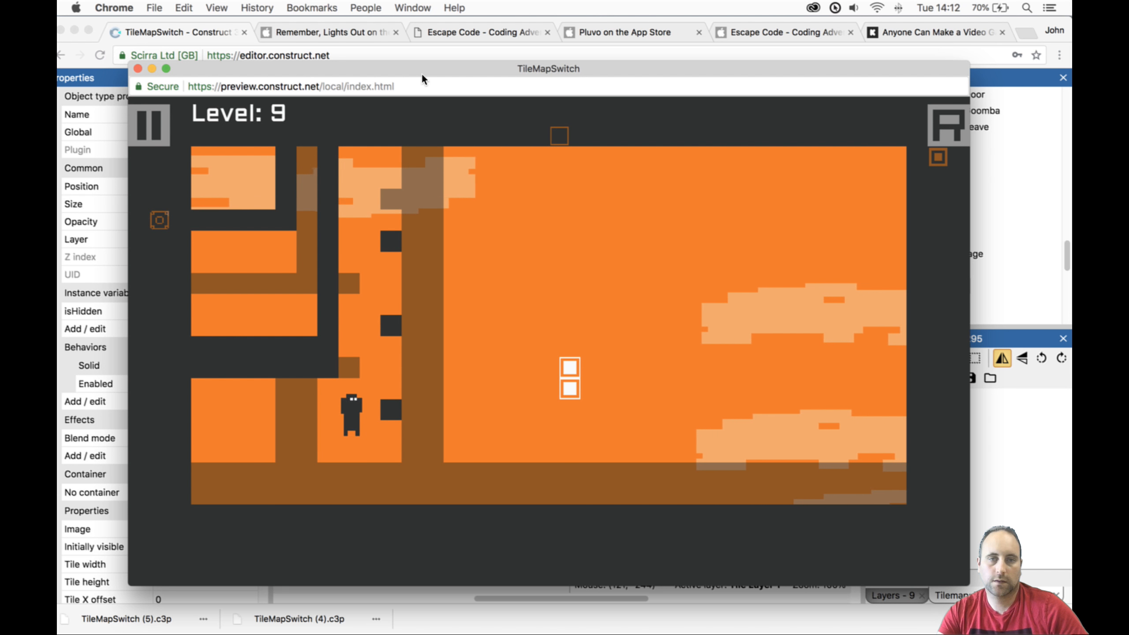
{"action": "key", "text": "space"}
{"action": "key", "text": "Right"}
{"action": "key", "text": "Up"}
{"action": "key", "text": "space"}
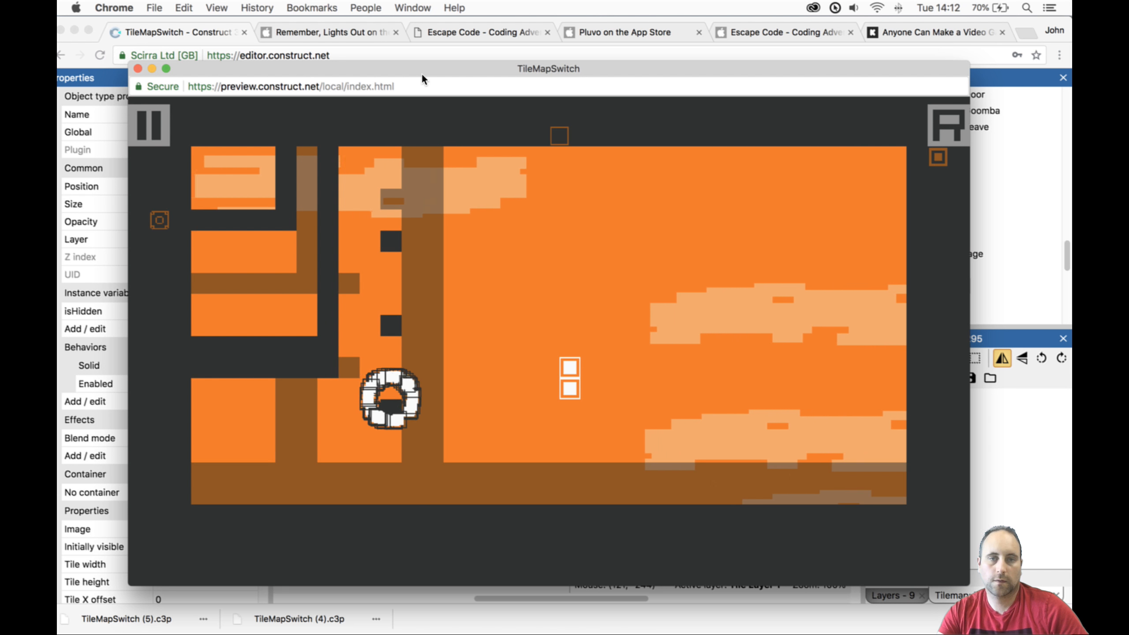
Replay the start of level 9, dropping the player through the platforms and moving right into the shaft.
{"action": "key", "text": "space"}
{"action": "key", "text": "space"}
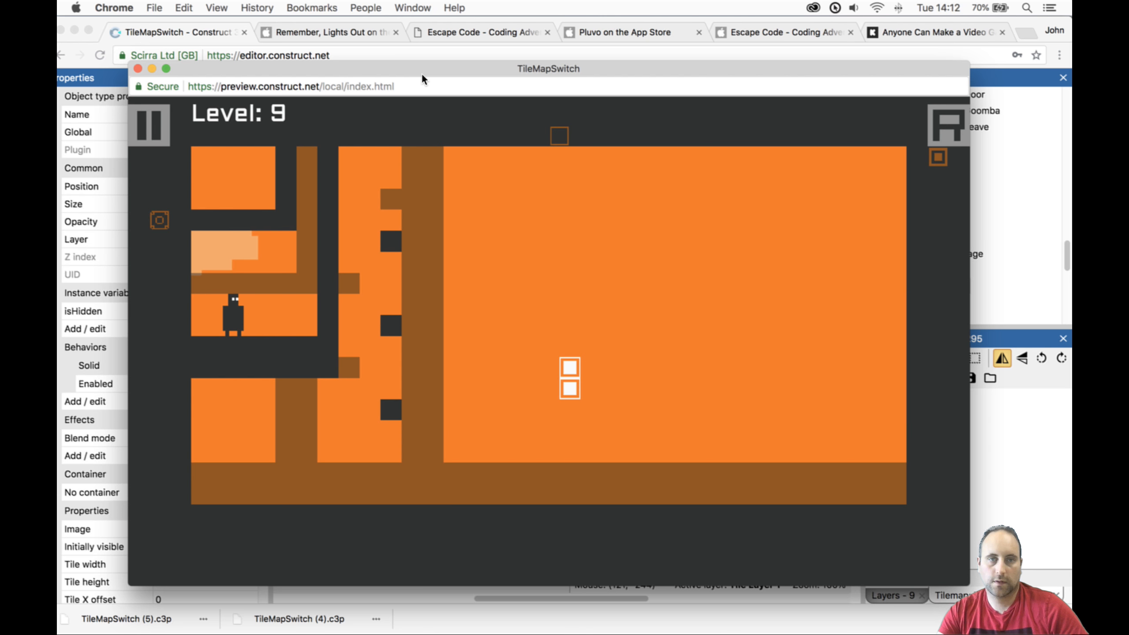
{"action": "key", "text": "space"}
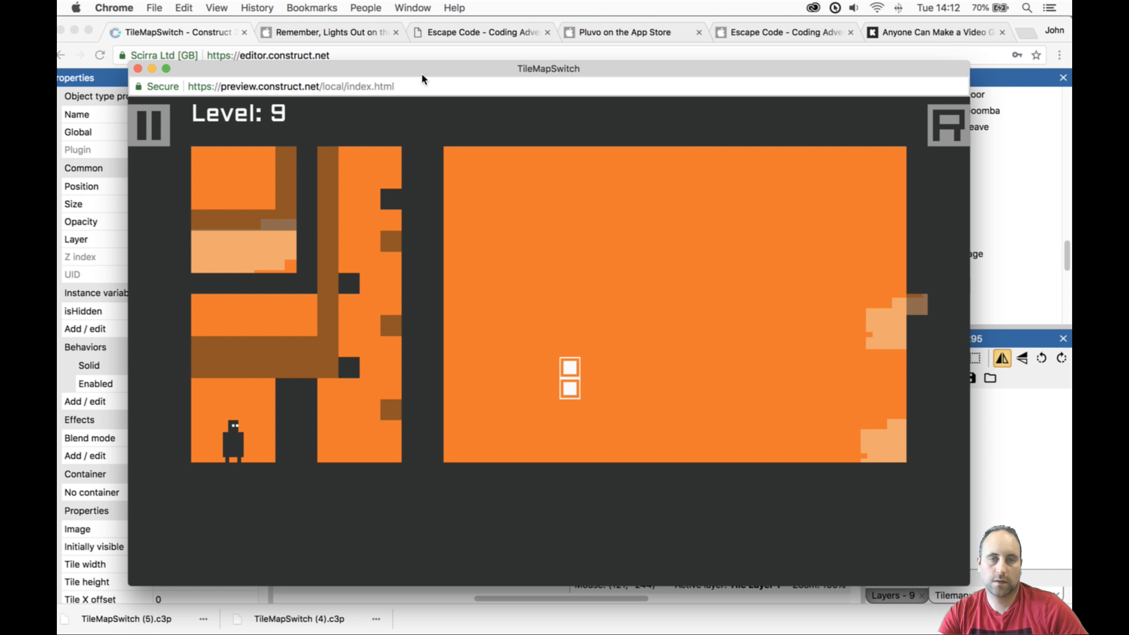
{"action": "key", "text": "space"}
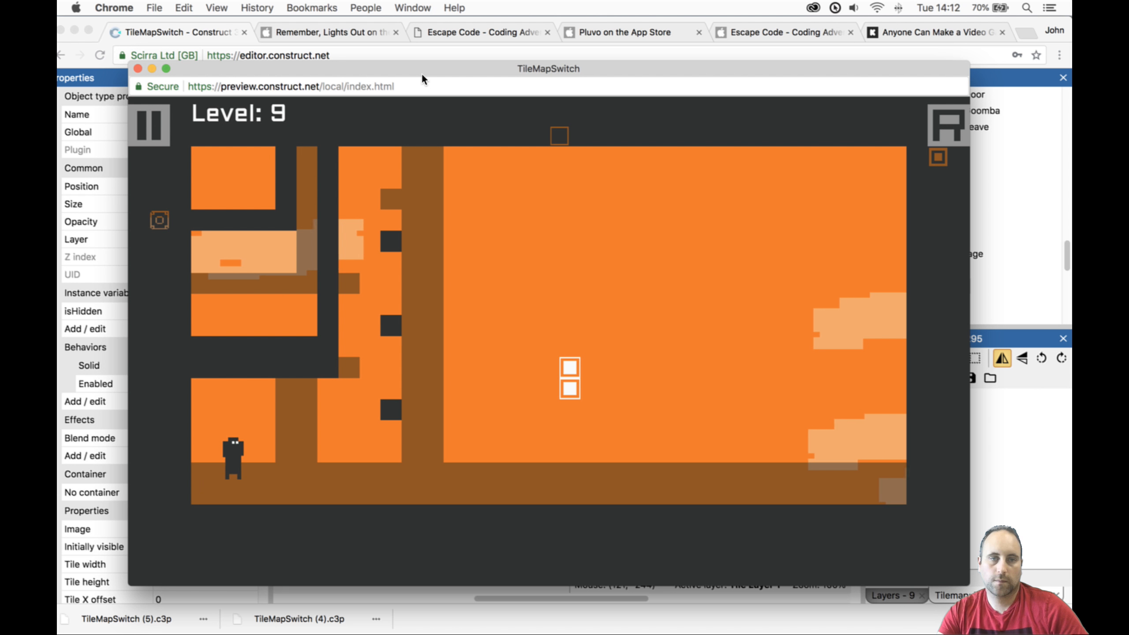
{"action": "key", "text": "Right"}
{"action": "key", "text": "Left"}
{"action": "key", "text": "Right"}
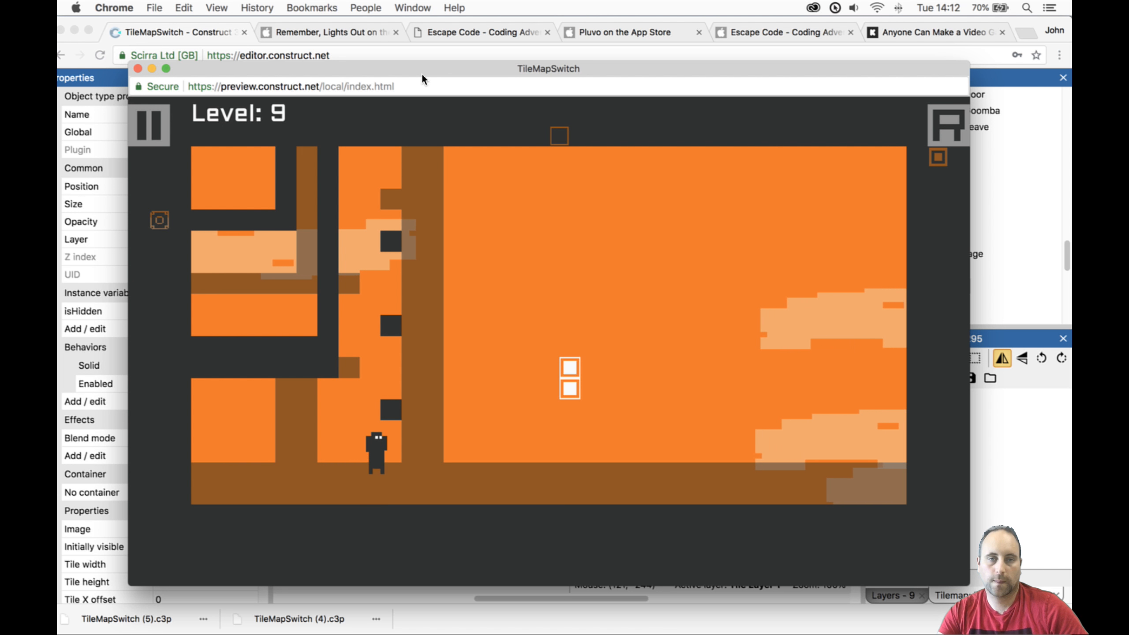
Retry landing the player on the shaft's lowest right-hand ledge, switching tilemaps during the jump.
{"action": "key", "text": "Left"}
{"action": "key", "text": "Right"}
{"action": "key", "text": "Up"}
{"action": "key", "text": "space"}
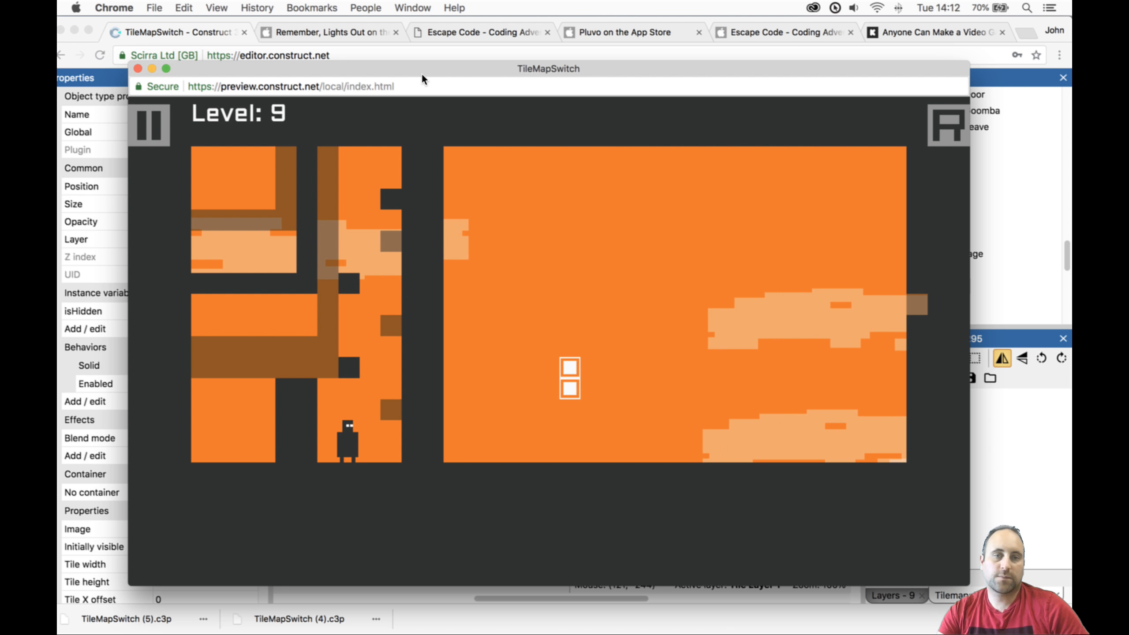
{"action": "key", "text": "Right"}
{"action": "key", "text": "Left"}
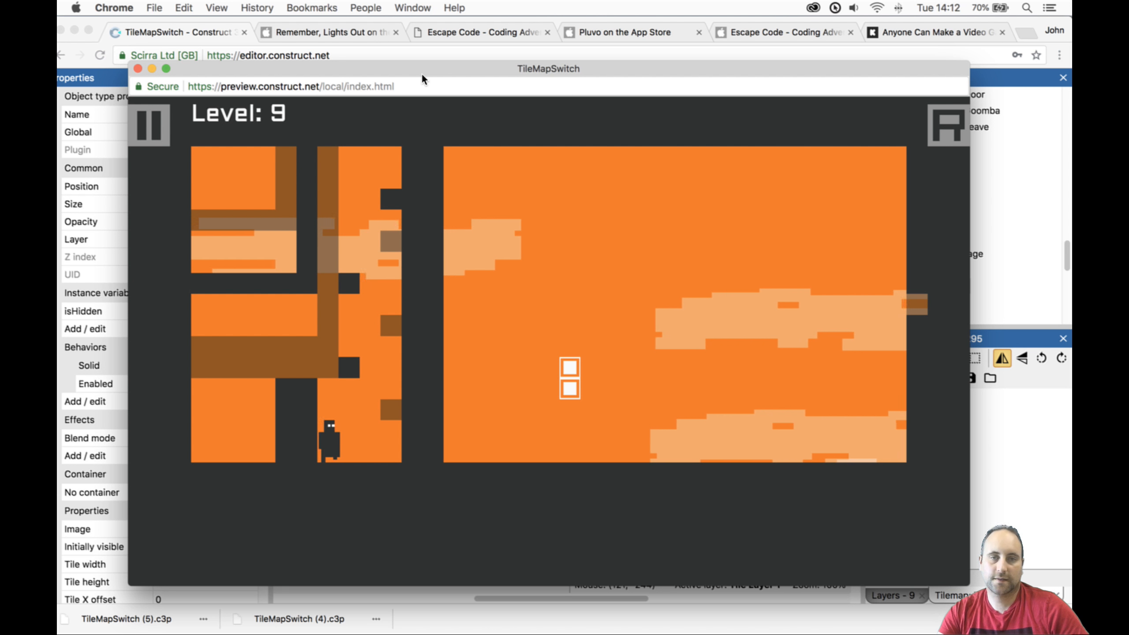
{"action": "key", "text": "Right"}
{"action": "key", "text": "Up"}
{"action": "key", "text": "space"}
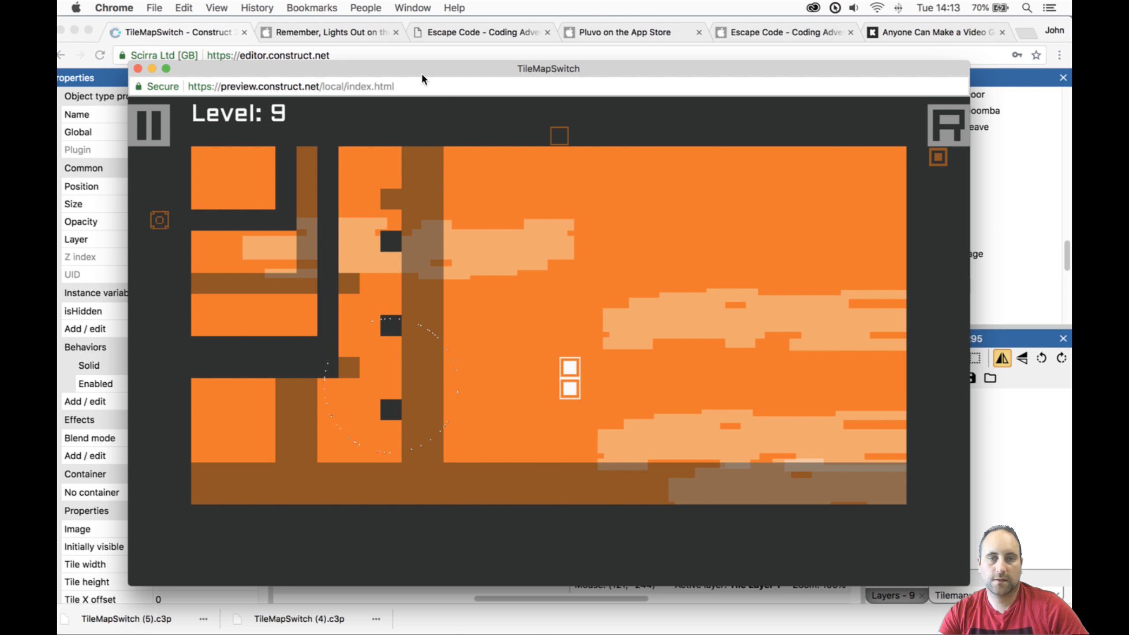
Replay the level from the start and get the player onto the lowest right-hand ledge with a well-timed tilemap switch.
{"action": "key", "text": "space"}
{"action": "key", "text": "space"}
{"action": "key", "text": "space"}
{"action": "key", "text": "space"}
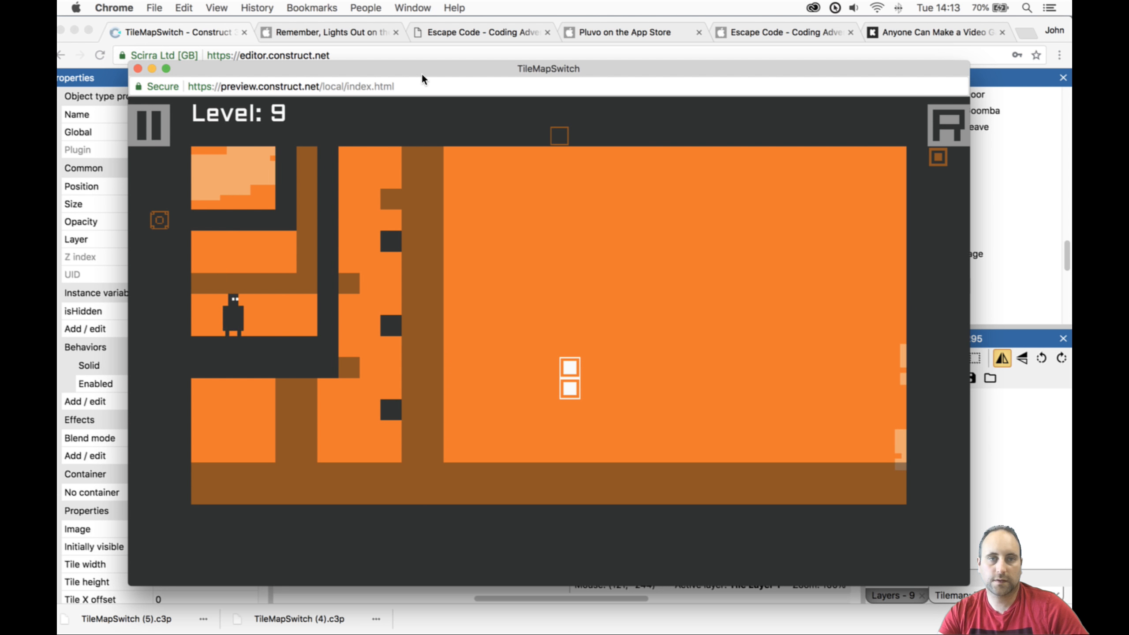
{"action": "key", "text": "Right"}
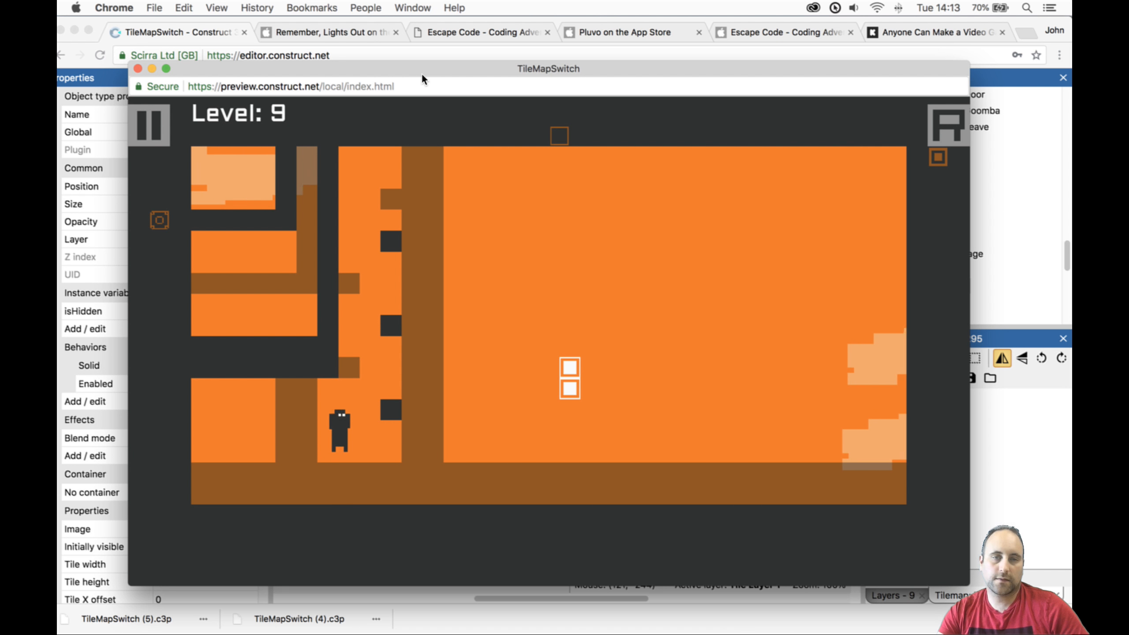
{"action": "key", "text": "space"}
{"action": "key", "text": "Up"}
{"action": "key", "text": "Right"}
{"action": "key", "text": "Up"}
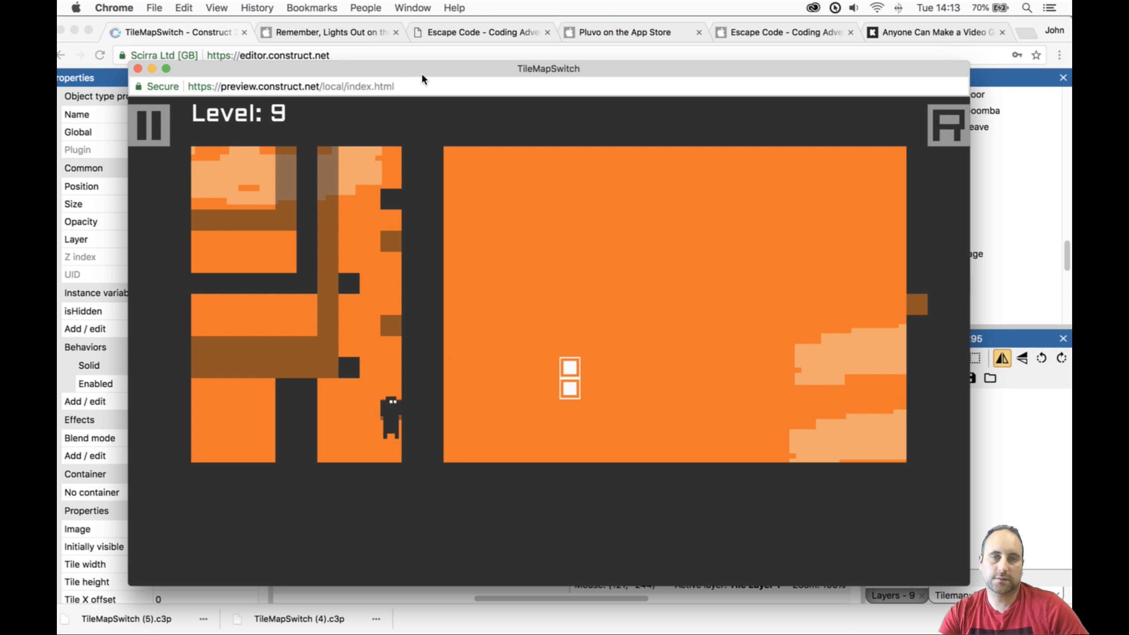
{"action": "key", "text": "Up"}
{"action": "key", "text": "space"}
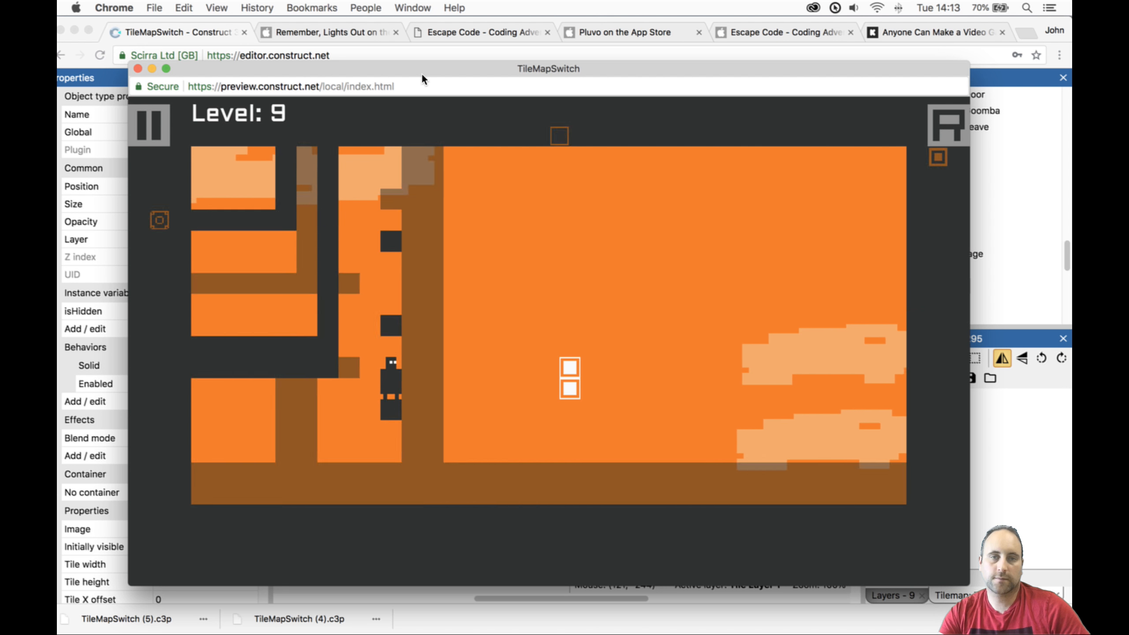
Test jumping up from the lowest ledge, drop back to the floor, and retry the jump with a tilemap switch.
{"action": "key", "text": "Up"}
{"action": "key", "text": "Up"}
{"action": "key", "text": "Up"}
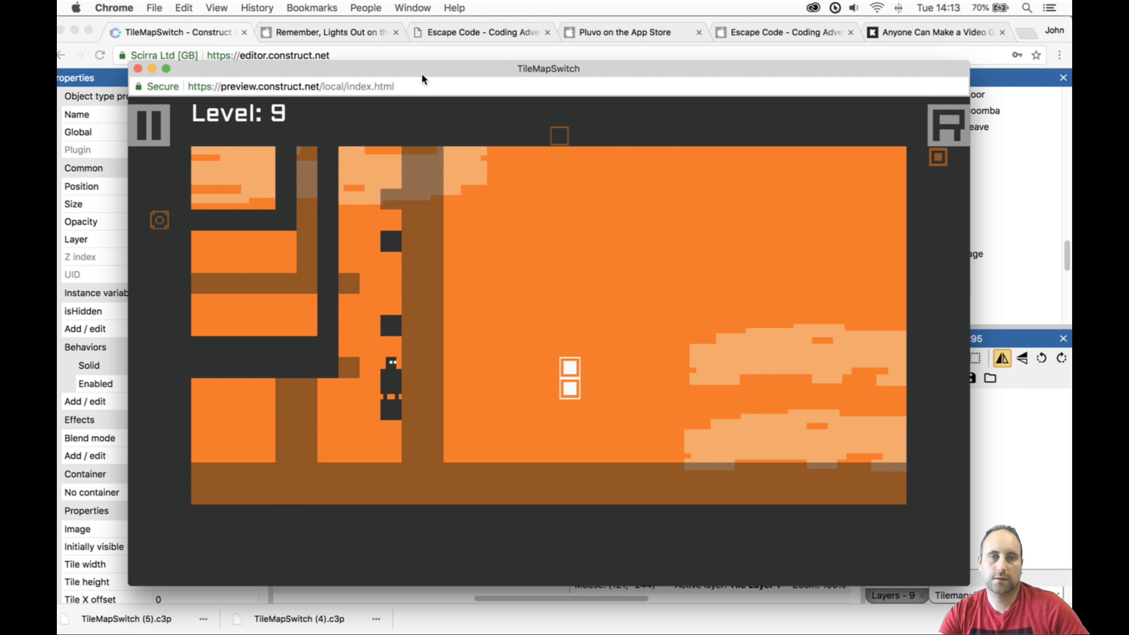
{"action": "key", "text": "Left"}
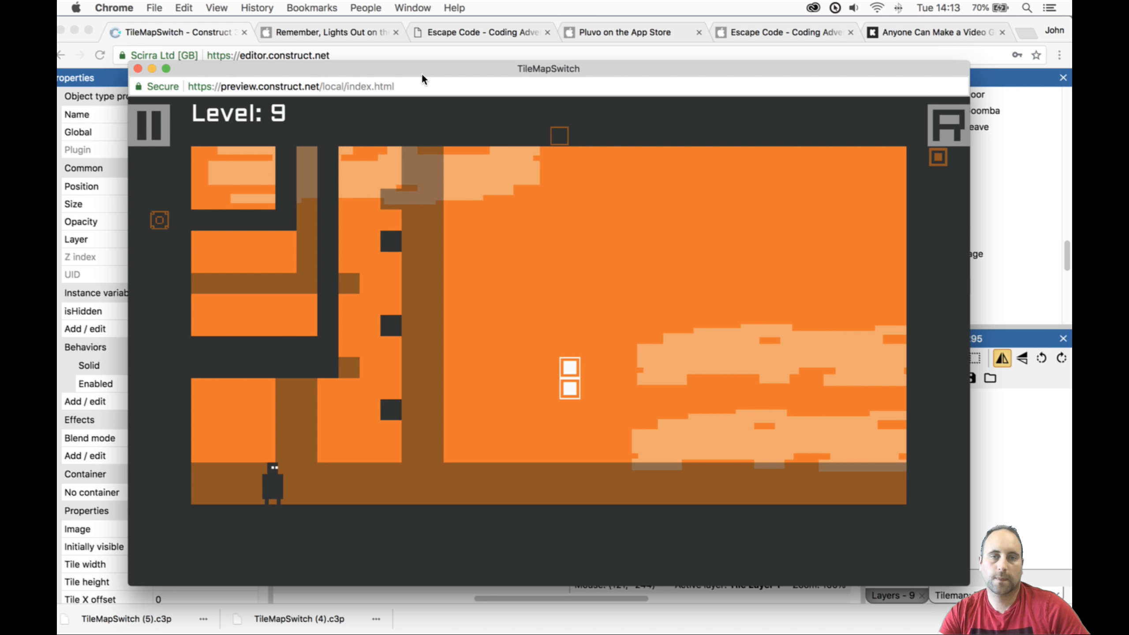
{"action": "key", "text": "Right"}
{"action": "key", "text": "Up"}
{"action": "key", "text": "Left"}
{"action": "key", "text": "Left"}
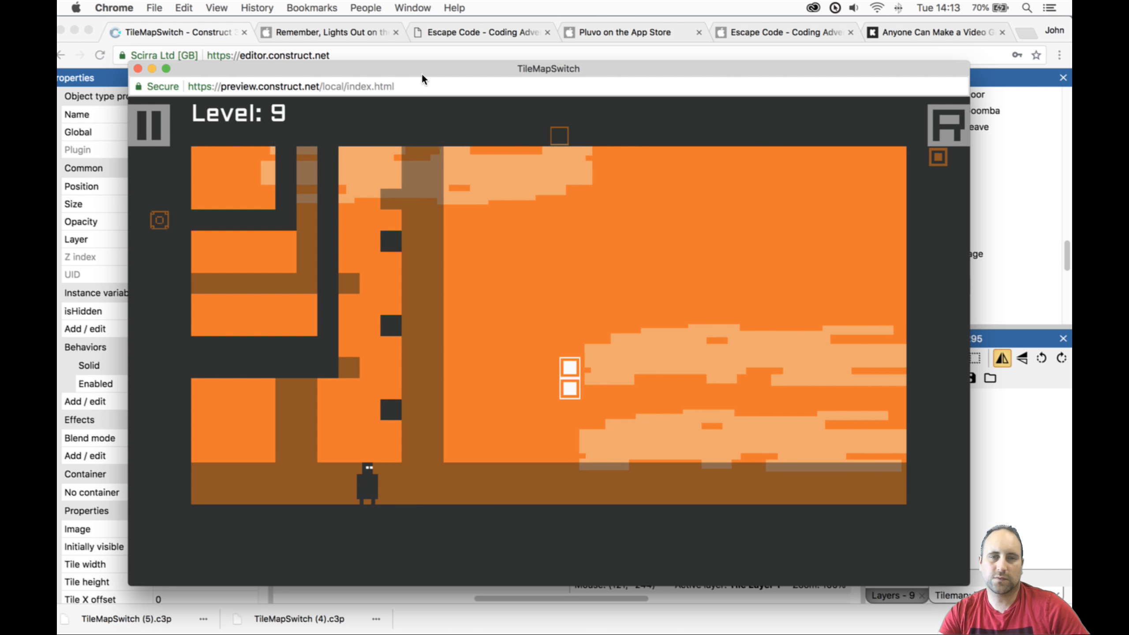
{"action": "key", "text": "Up"}
{"action": "key", "text": "space"}
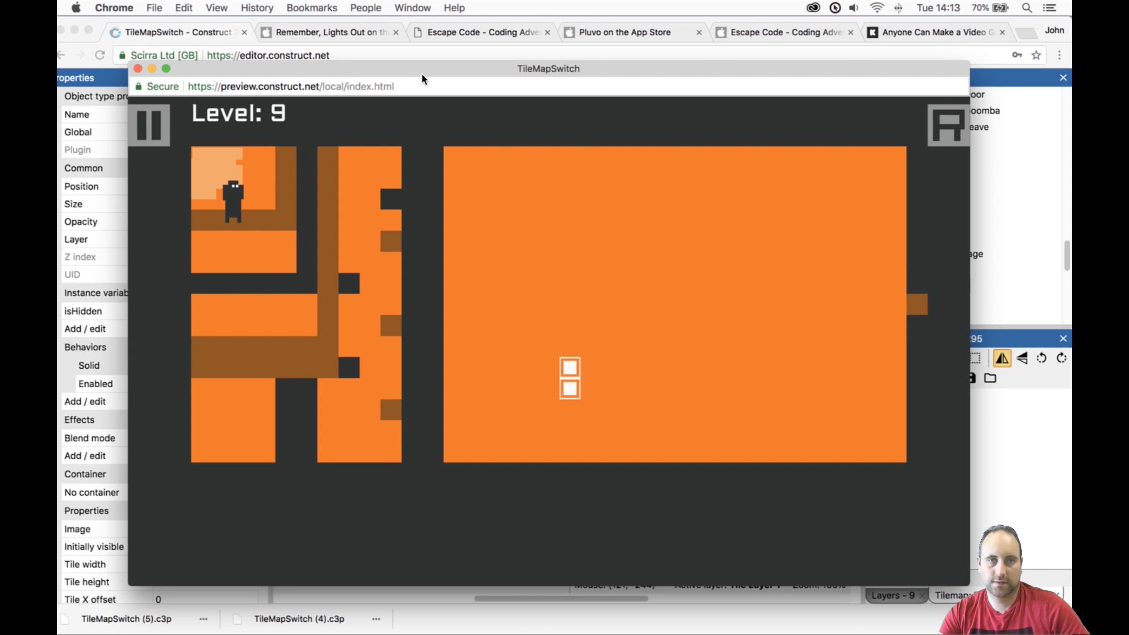
Guide the player from the start through the platforms into the shaft and back onto its lowest right-hand ledge.
{"action": "key", "text": "Right"}
{"action": "key", "text": "space"}
{"action": "key", "text": "Right"}
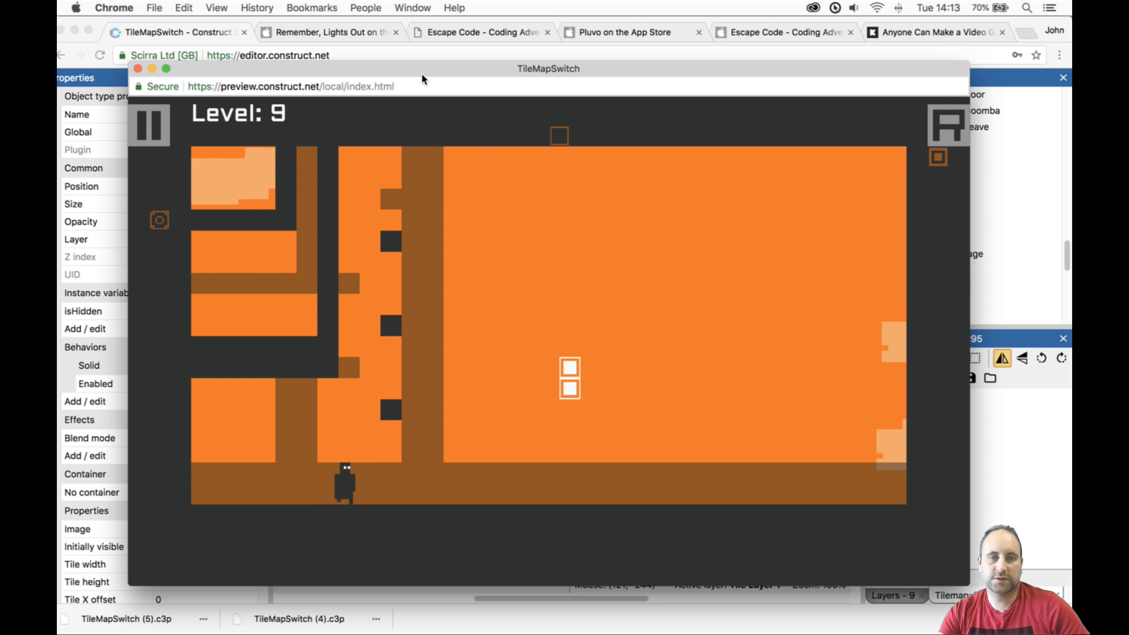
{"action": "key", "text": "Up"}
{"action": "key", "text": "space"}
{"action": "key", "text": "Right"}
{"action": "key", "text": "Up"}
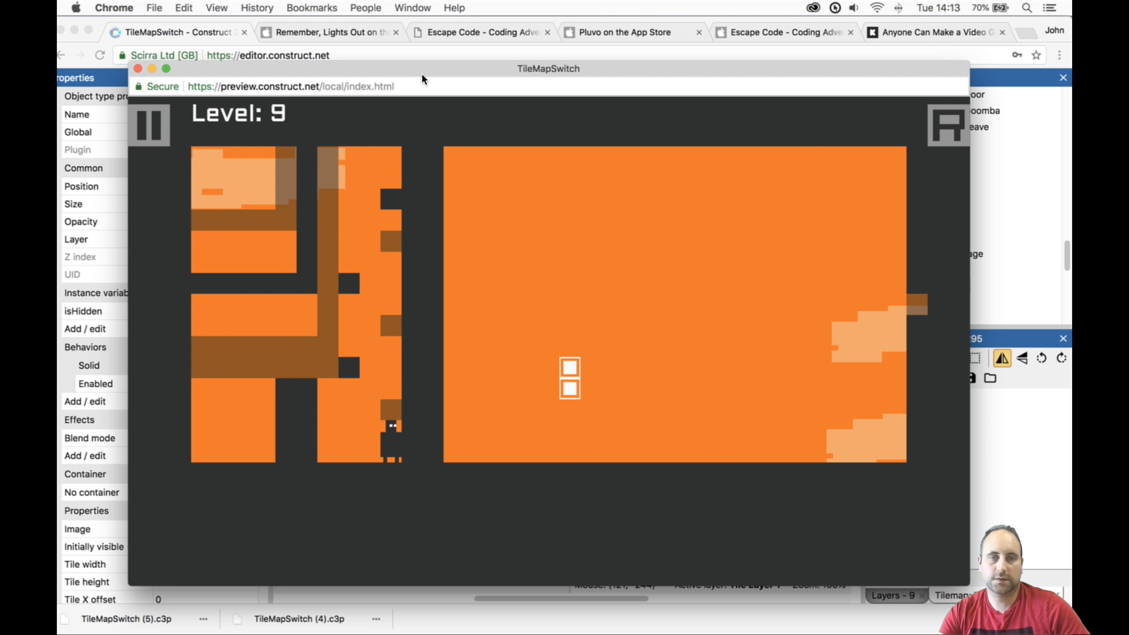
{"action": "key", "text": "space"}
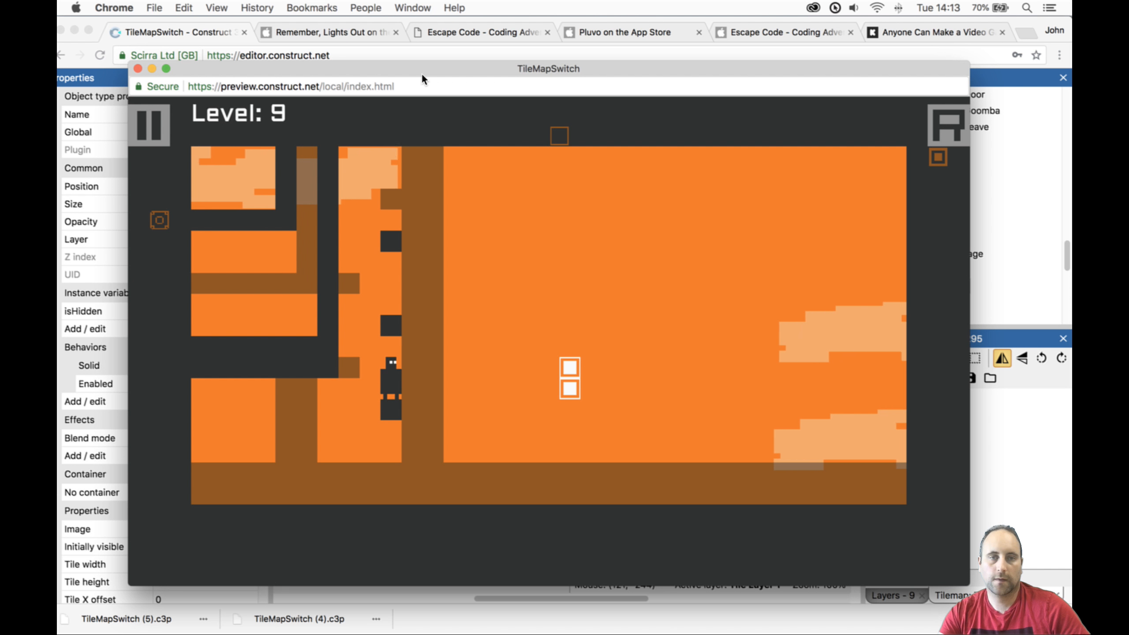
Climb the shaft to the upper left-hand ledge, alternating between sides and switching tilemaps with each jump.
{"action": "key", "text": "Up"}
{"action": "key", "text": "Left"}
{"action": "key", "text": "space"}
{"action": "key", "text": "Up"}
{"action": "key", "text": "Right"}
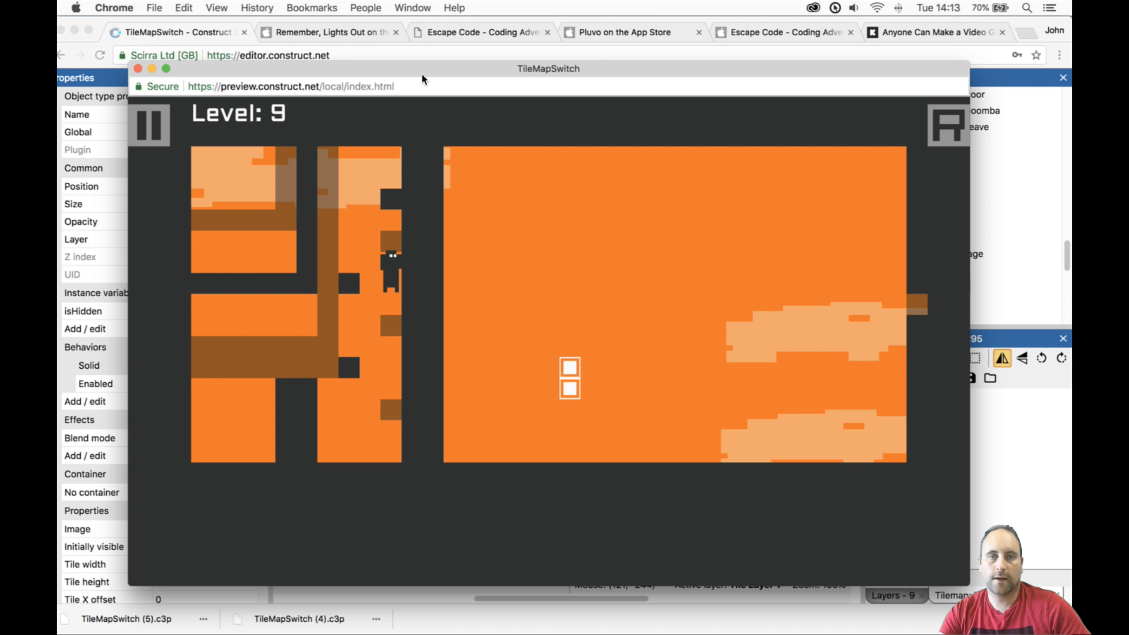
{"action": "key", "text": "space"}
{"action": "key", "text": "Up"}
{"action": "key", "text": "Left"}
{"action": "key", "text": "space"}
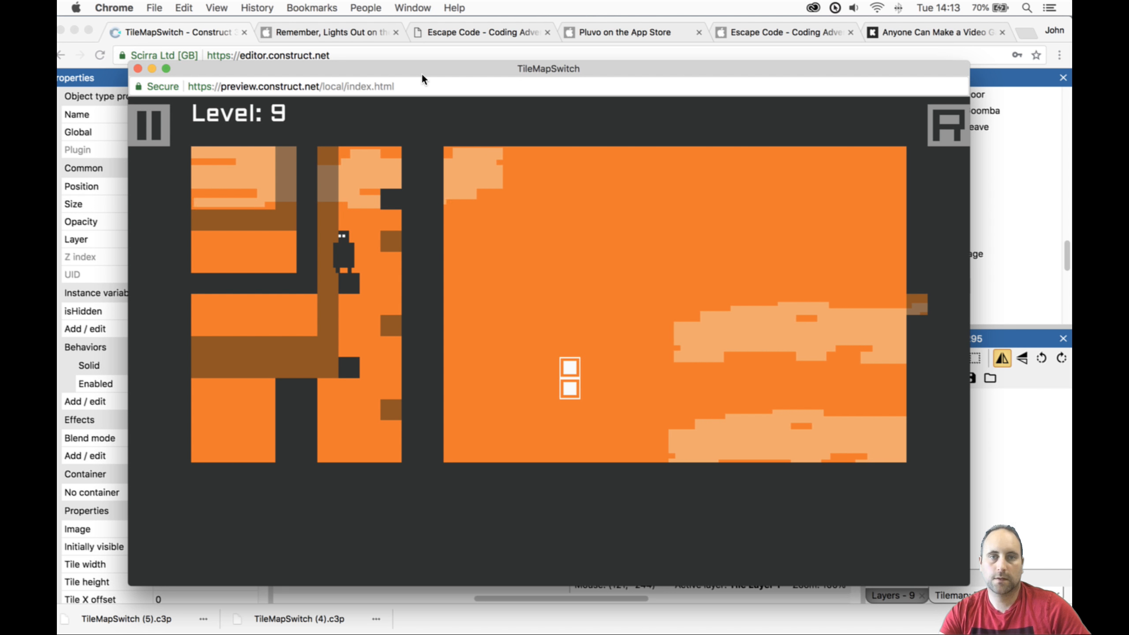
Test a jump with a tilemap switch from the upper left-hand ledge, walk the player right along the floor, and close the preview.
{"action": "key", "text": "Right"}
{"action": "key", "text": "Right"}
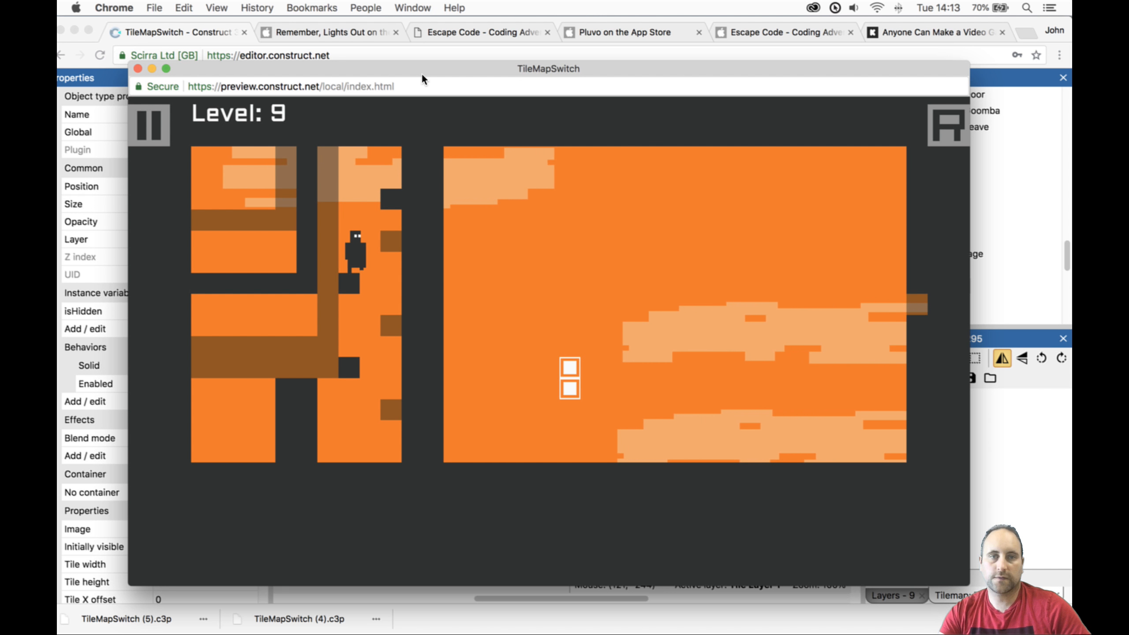
{"action": "key", "text": "Up"}
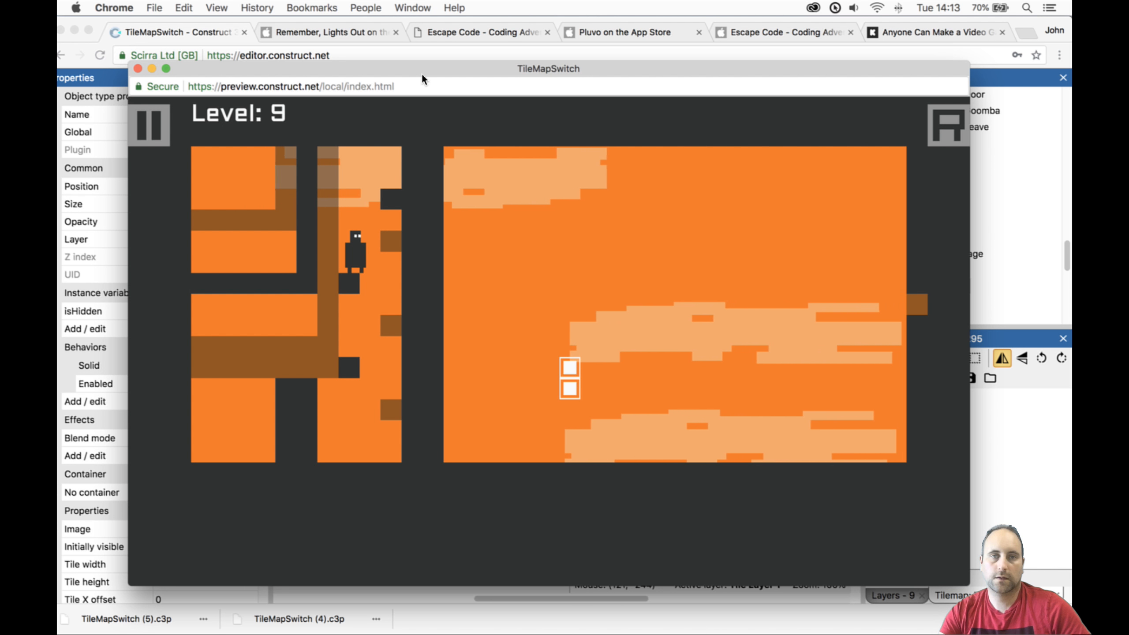
{"action": "key", "text": "space"}
{"action": "key", "text": "Right"}
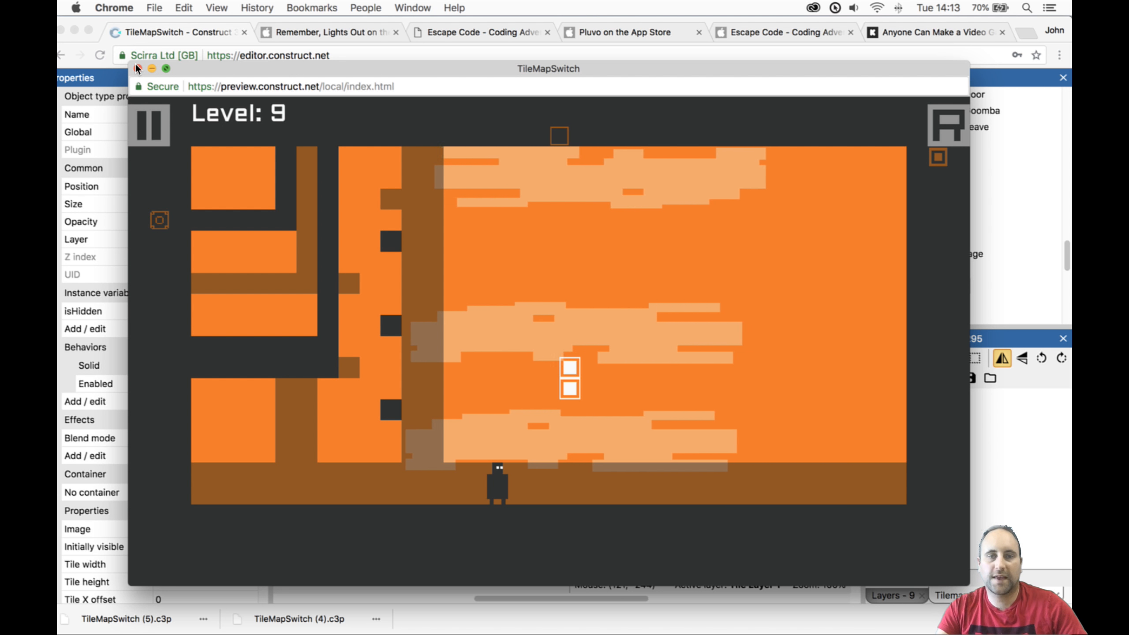
{"action": "key", "text": "space"}
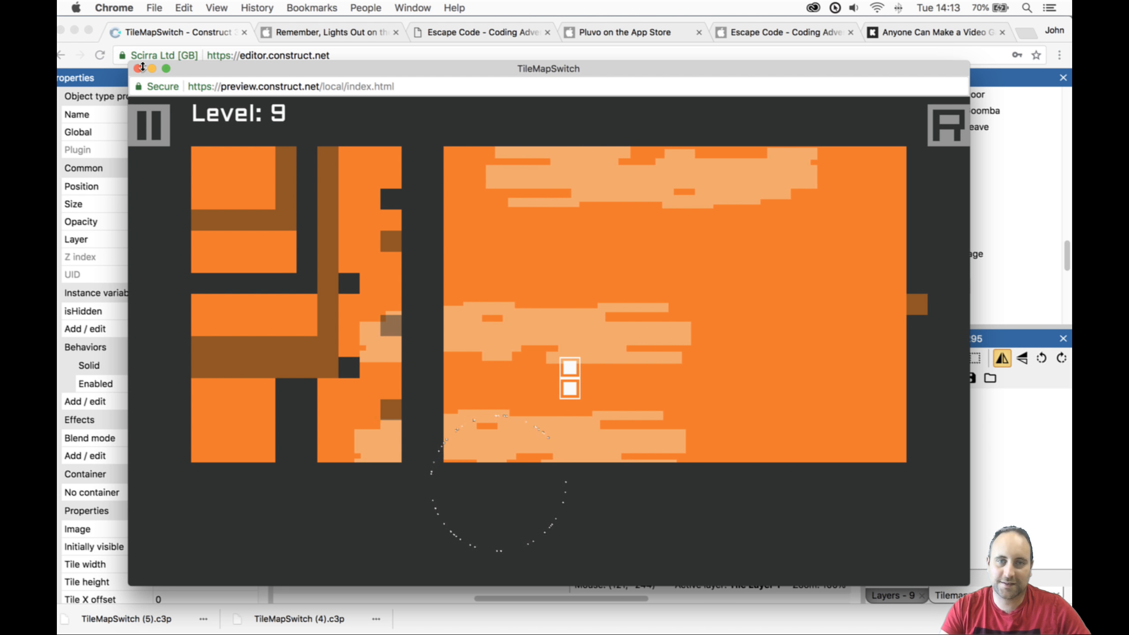
{"action": "left_click", "coordinate": [137, 68]}
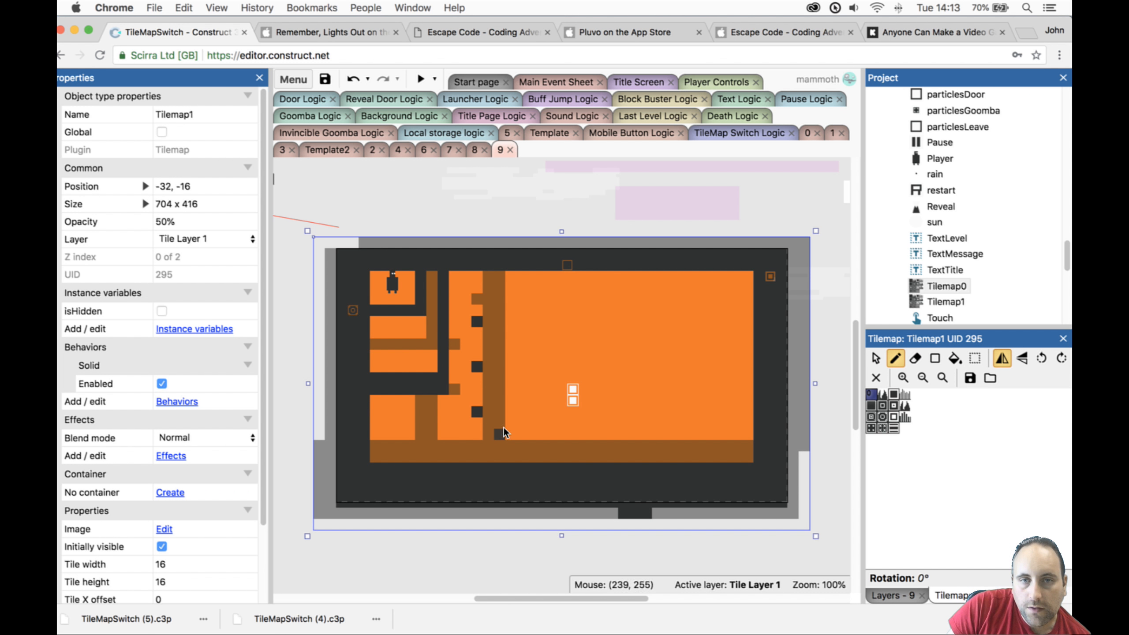
Undo the trial tiles beside the shaft's right wall and erase Tilemap1's top right-hand and lower left-hand ledges.
{"action": "left_click_drag", "start_coordinate": [508, 403], "coordinate": [515, 381]}
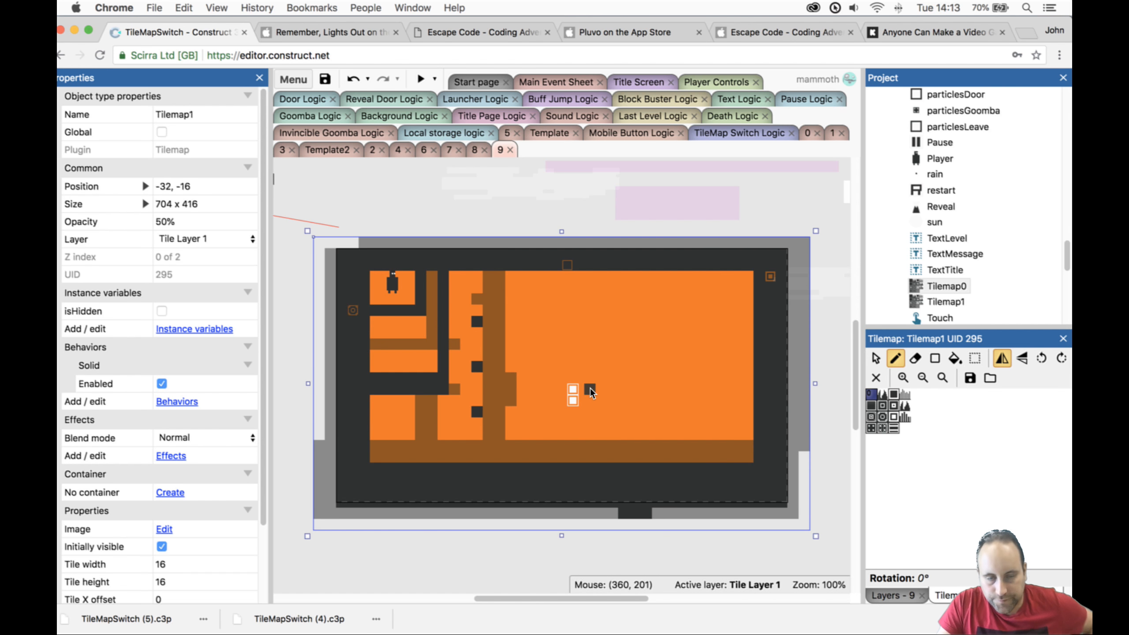
{"action": "key", "text": "super+z"}
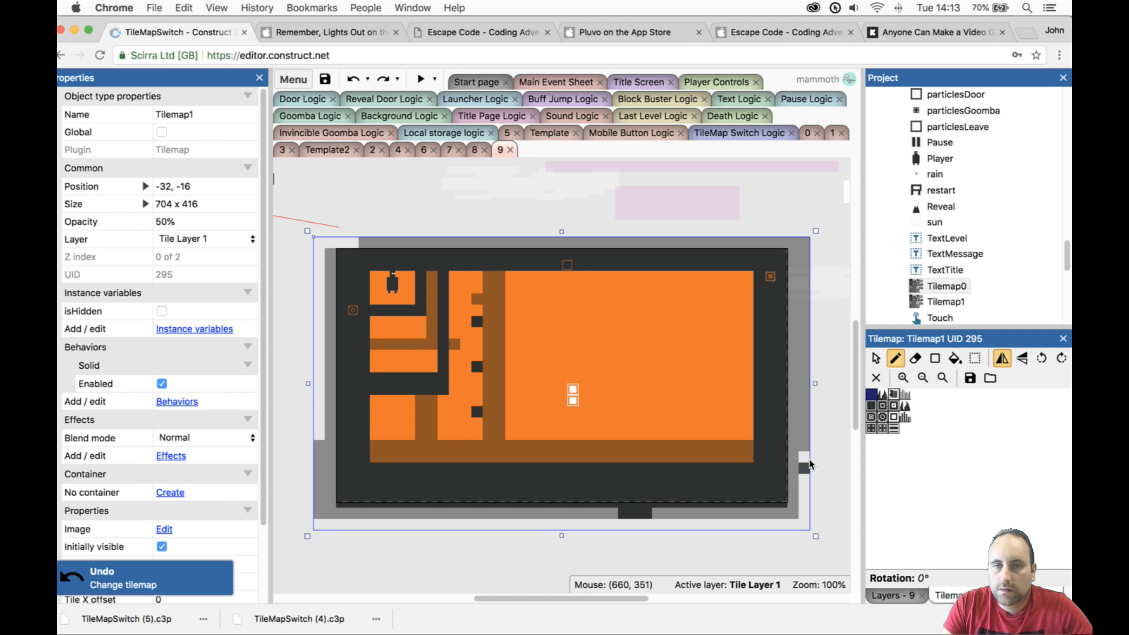
{"action": "left_click", "coordinate": [919, 358]}
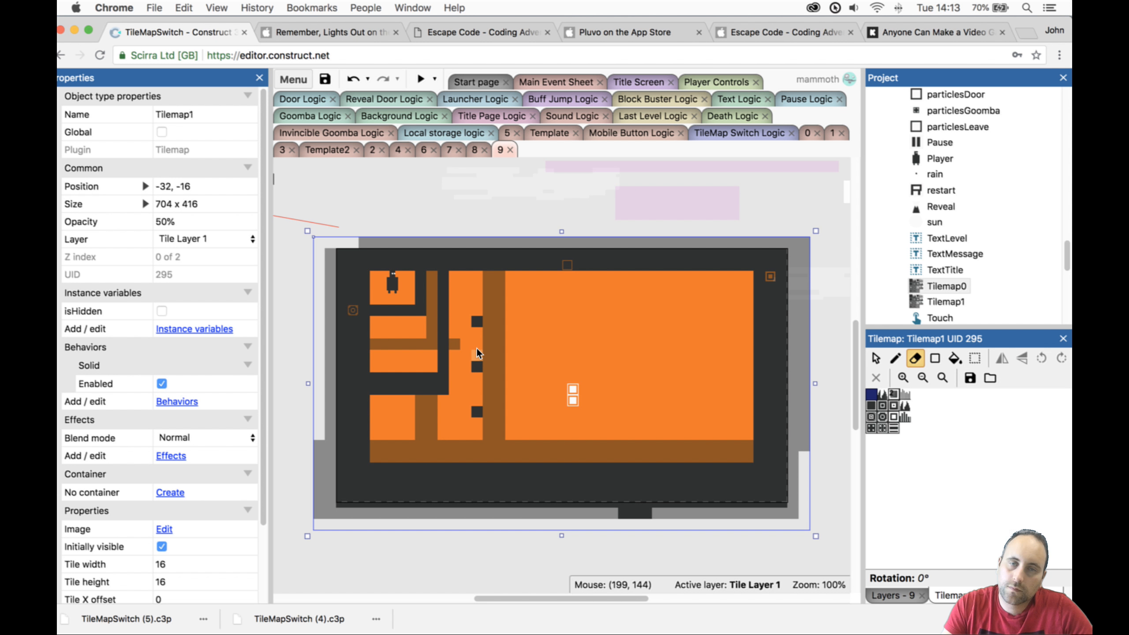
Preview the level, test the player's route down into the lower left-hand compartment, and close the preview.
{"action": "left_click", "coordinate": [419, 79]}
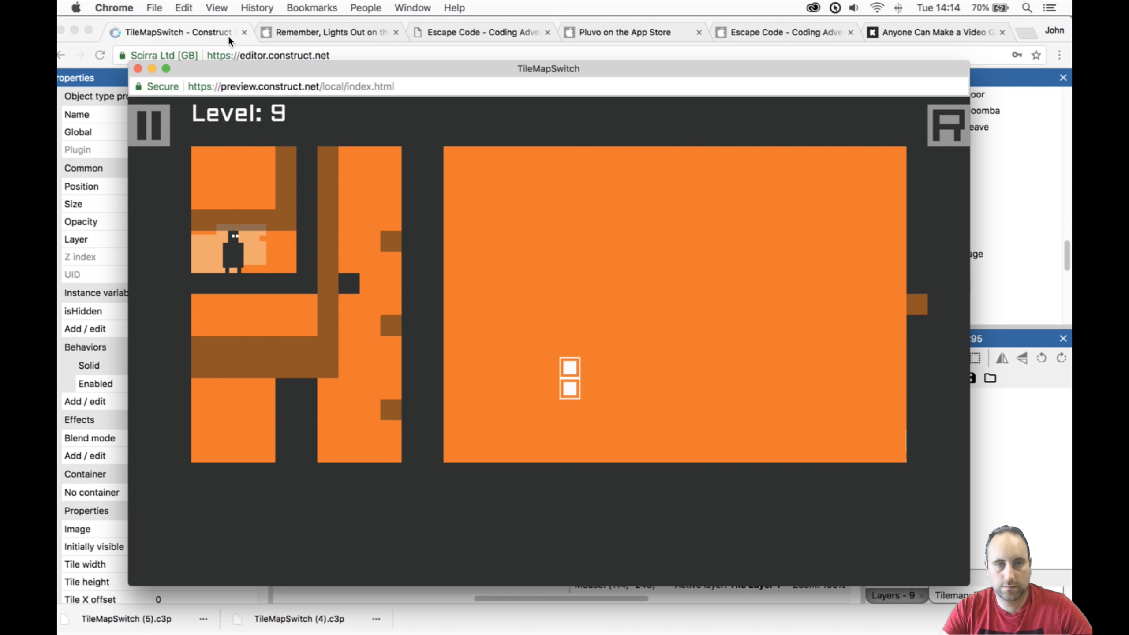
{"action": "key", "text": "Right"}
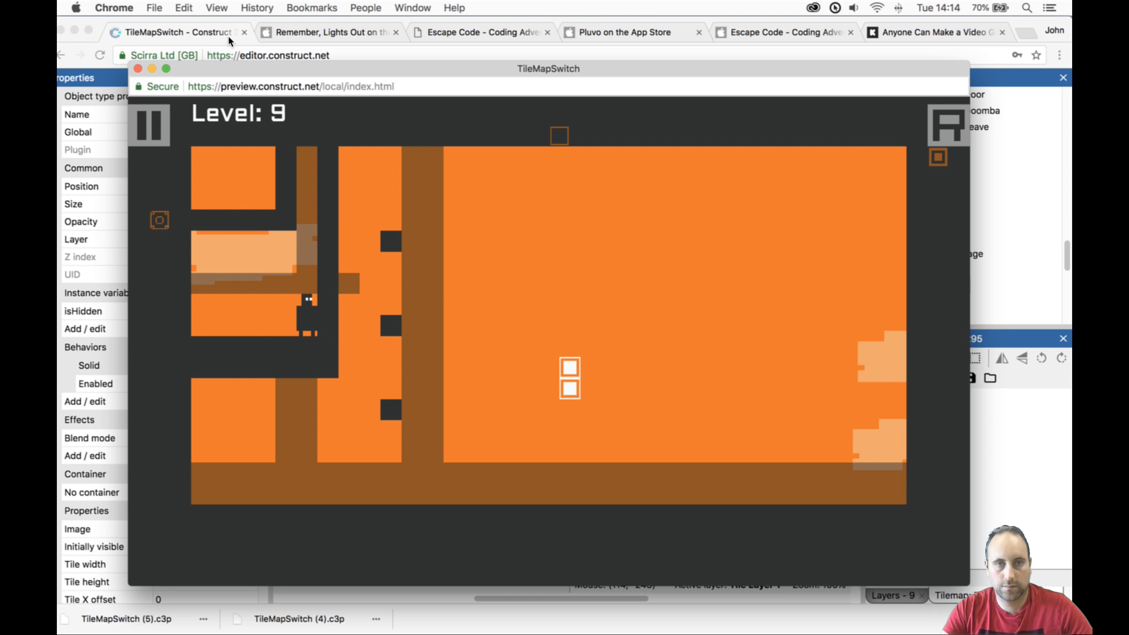
{"action": "key", "text": "space"}
{"action": "left_click", "coordinate": [138, 68]}
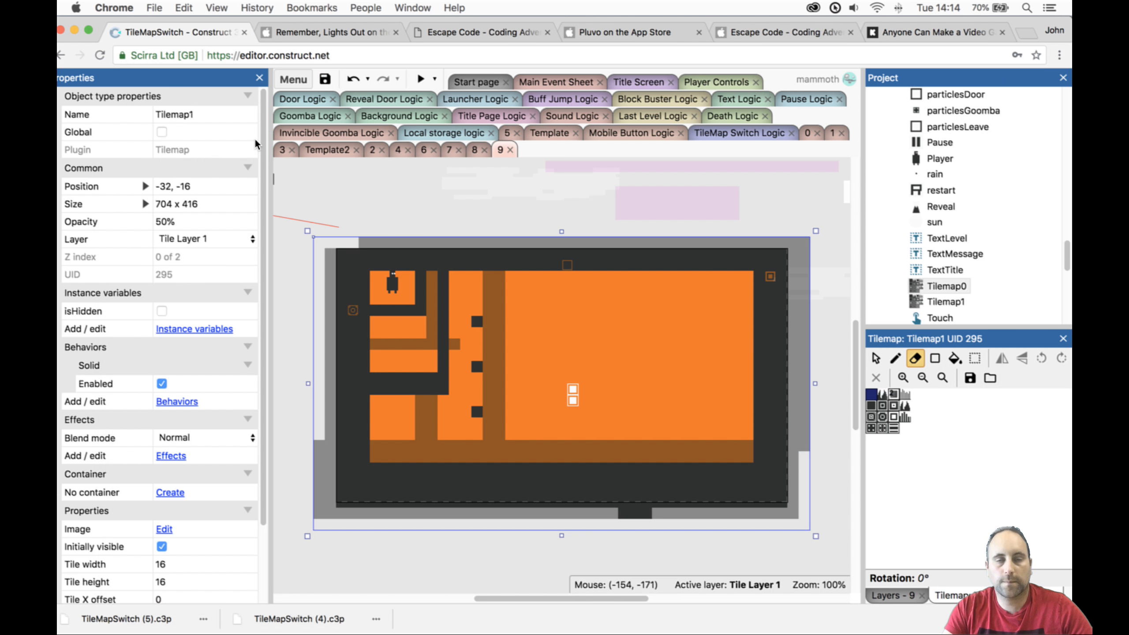
Draw a rectangle of solid tiles on Tilemap1 that extends the inner vertical wall down through the lower left-hand compartment.
{"action": "left_click", "coordinate": [871, 394]}
{"action": "left_click", "coordinate": [936, 358]}
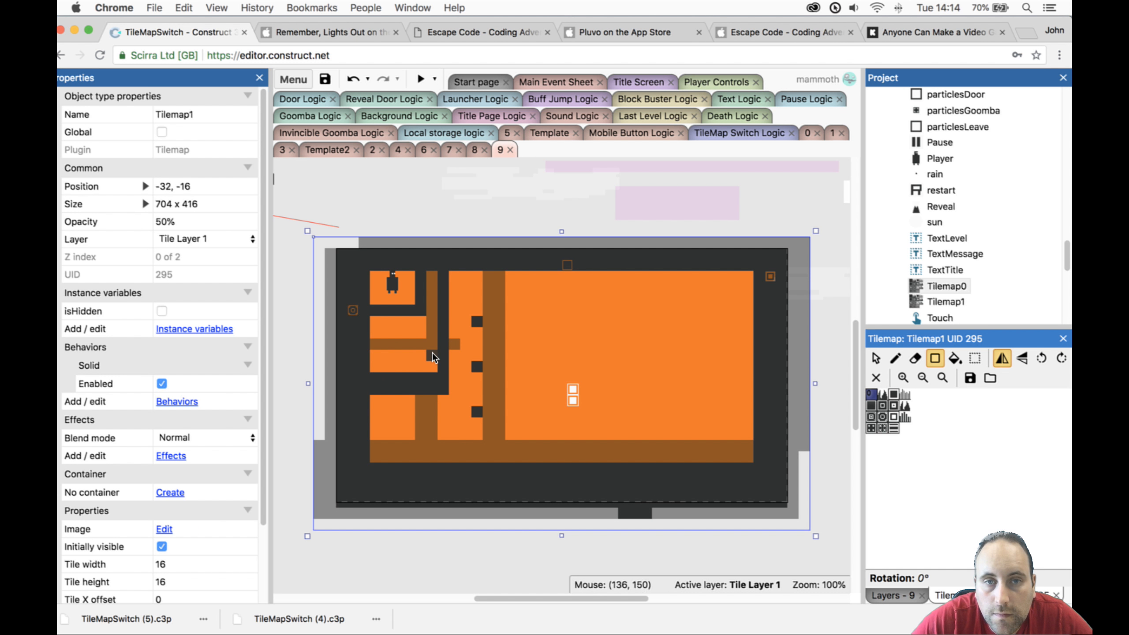
{"action": "left_click_drag", "start_coordinate": [432, 354], "coordinate": [430, 391]}
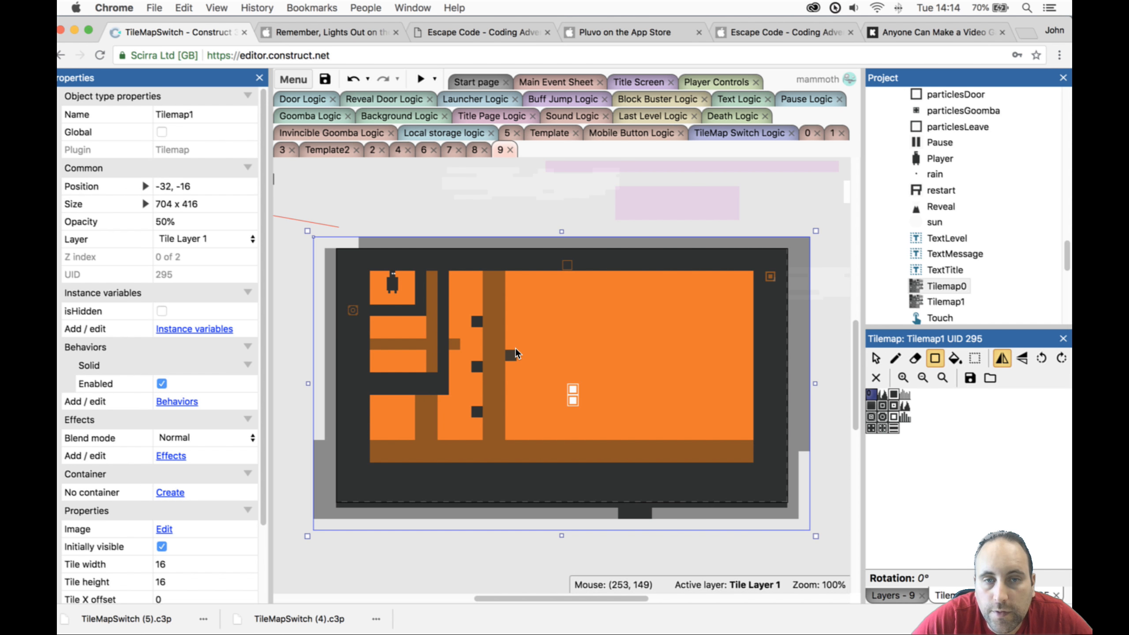
Preview the level, guide the player down through the left-hand compartments to the floor, and try a jump with a tilemap switch.
{"action": "left_click", "coordinate": [421, 81]}
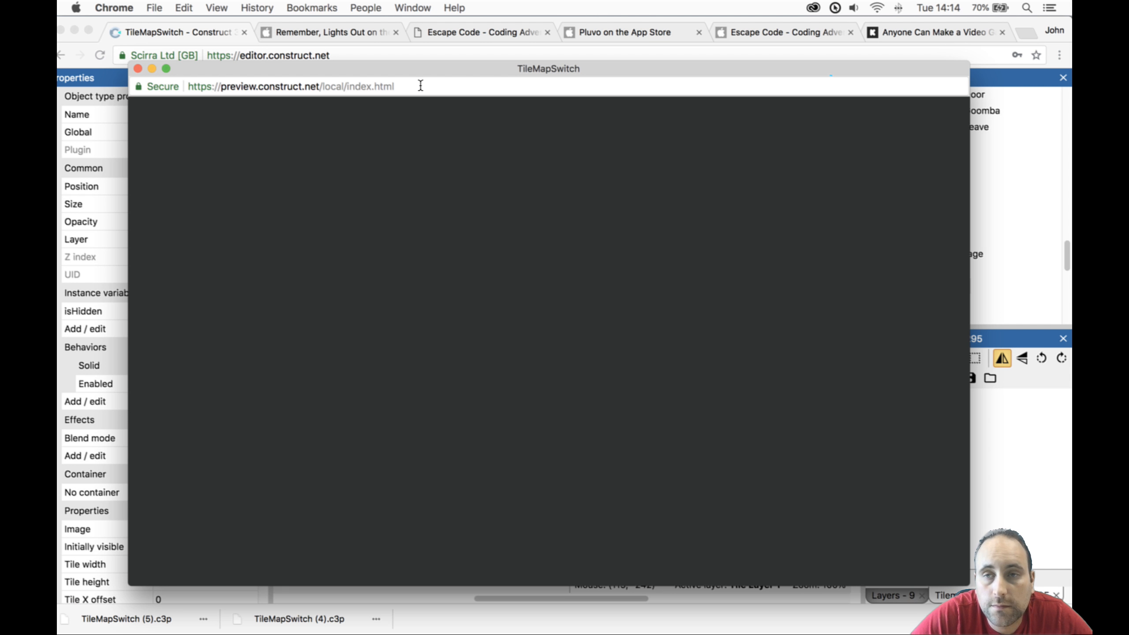
{"action": "key", "text": "Right"}
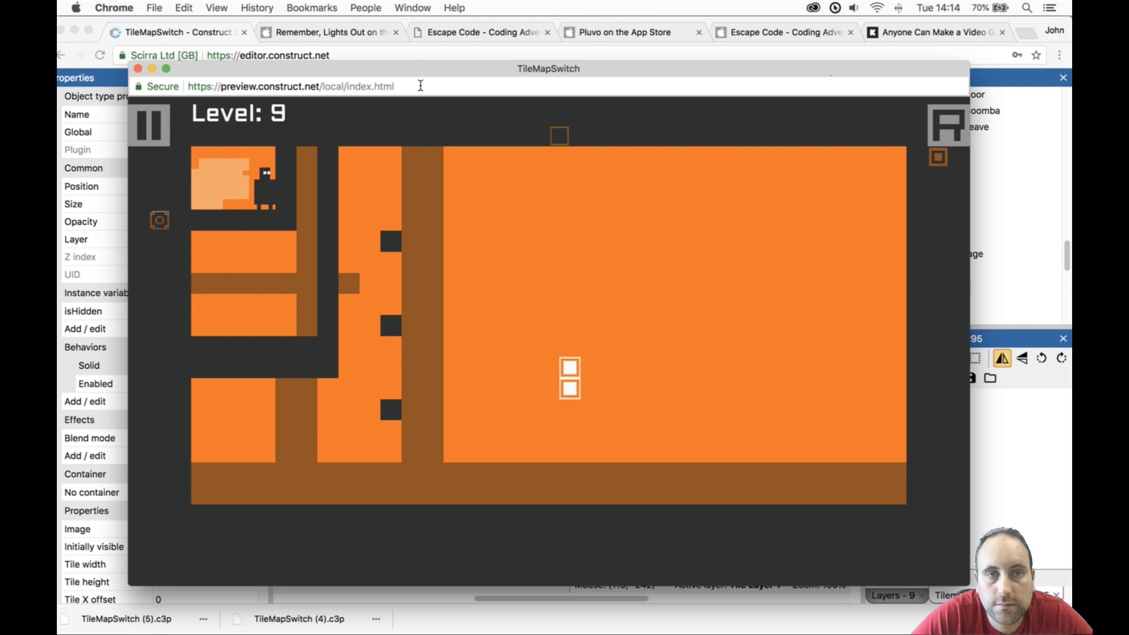
{"action": "key", "text": "space"}
{"action": "key", "text": "Right"}
{"action": "key", "text": "space"}
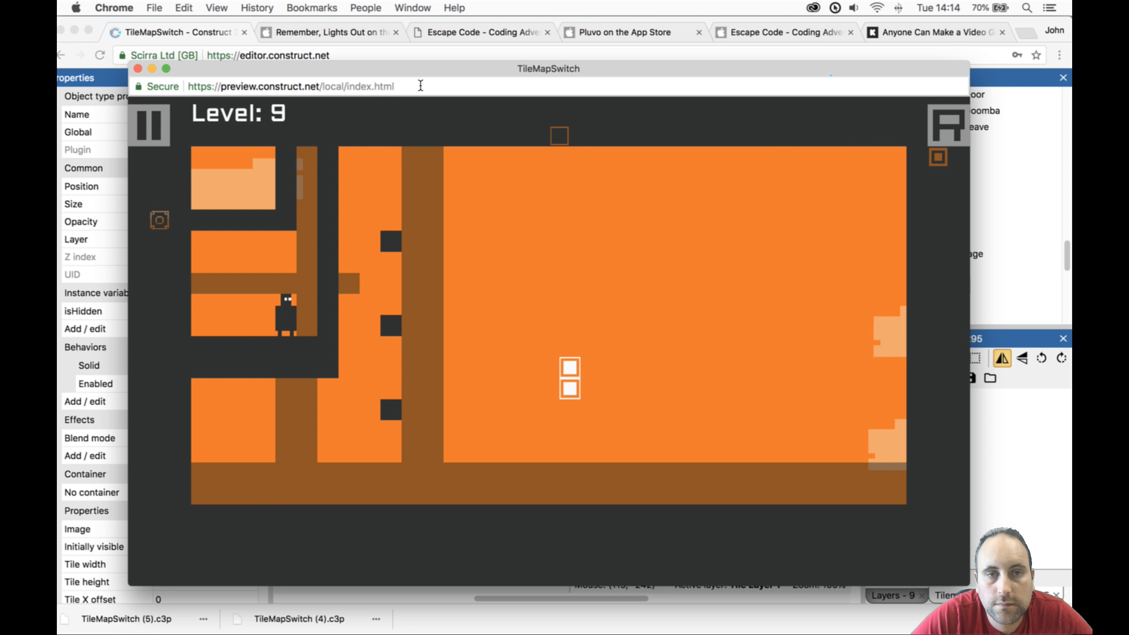
{"action": "key", "text": "space"}
{"action": "key", "text": "Left"}
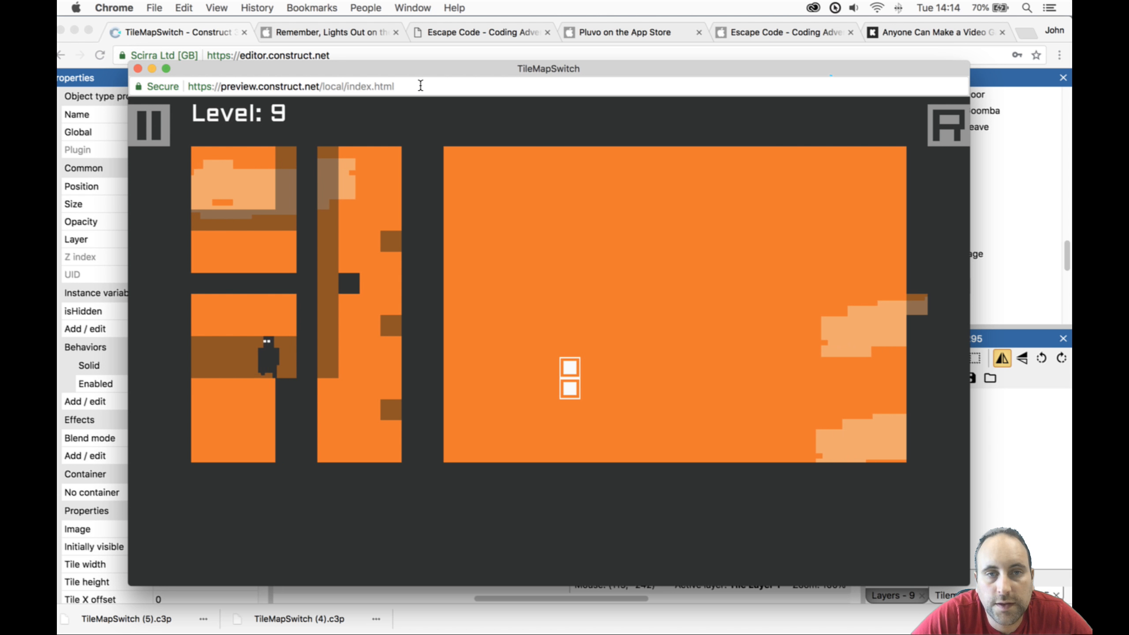
{"action": "key", "text": "space"}
{"action": "key", "text": "Right"}
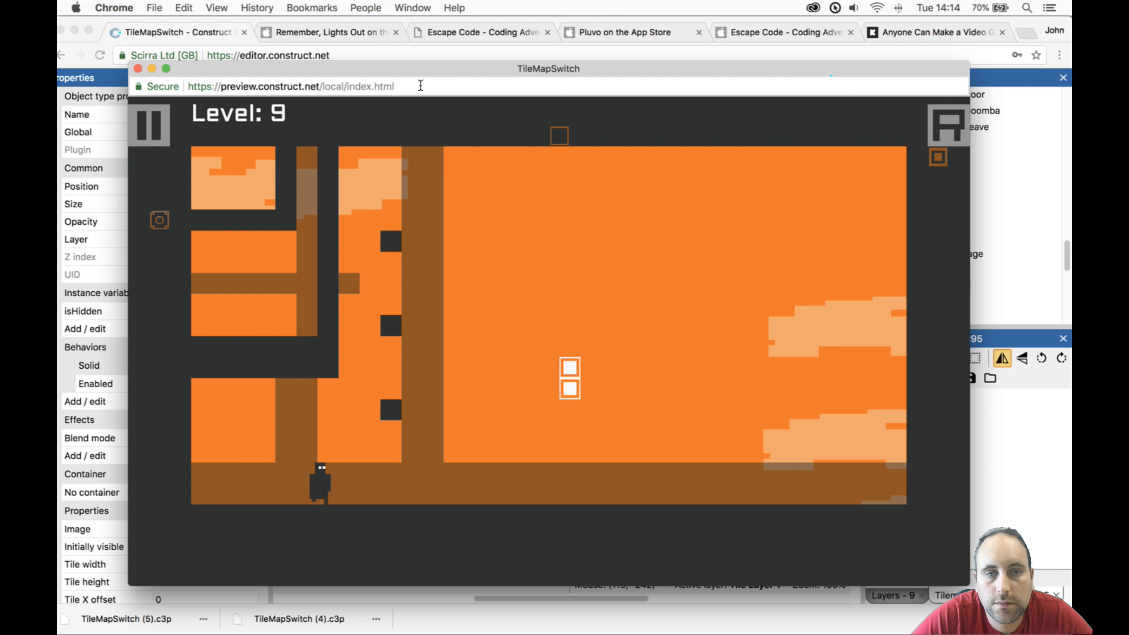
{"action": "key", "text": "Up"}
{"action": "key", "text": "space"}
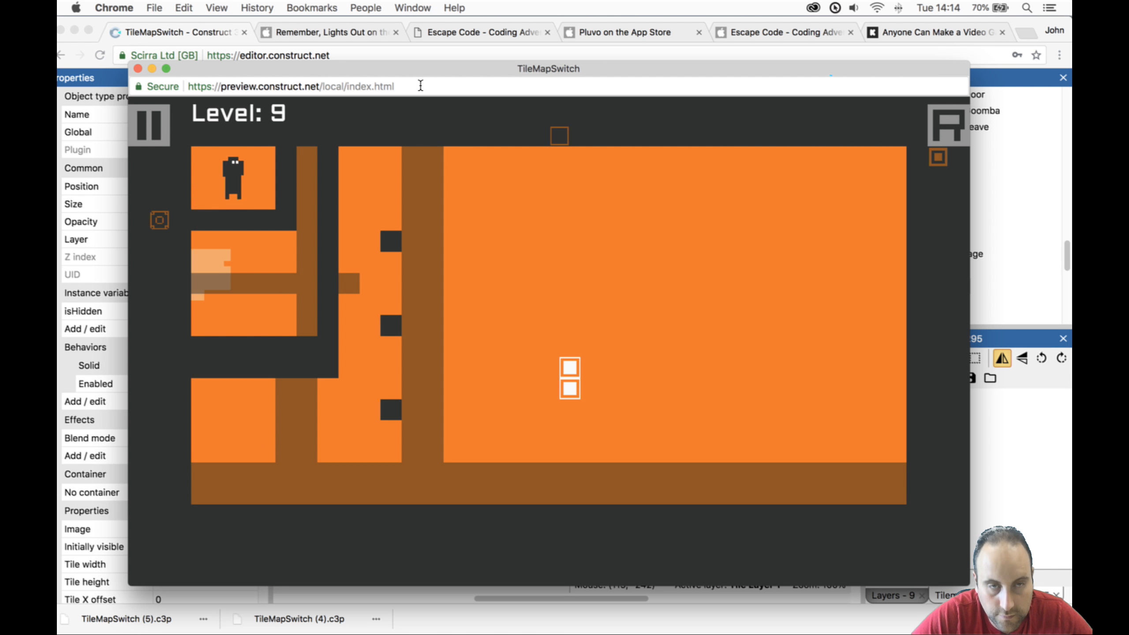
Replay the level from the start, switching tilemaps to drop the player to the floor and bring it into the shaft.
{"action": "key", "text": "space"}
{"action": "key", "text": "space"}
{"action": "key", "text": "space"}
{"action": "key", "text": "space"}
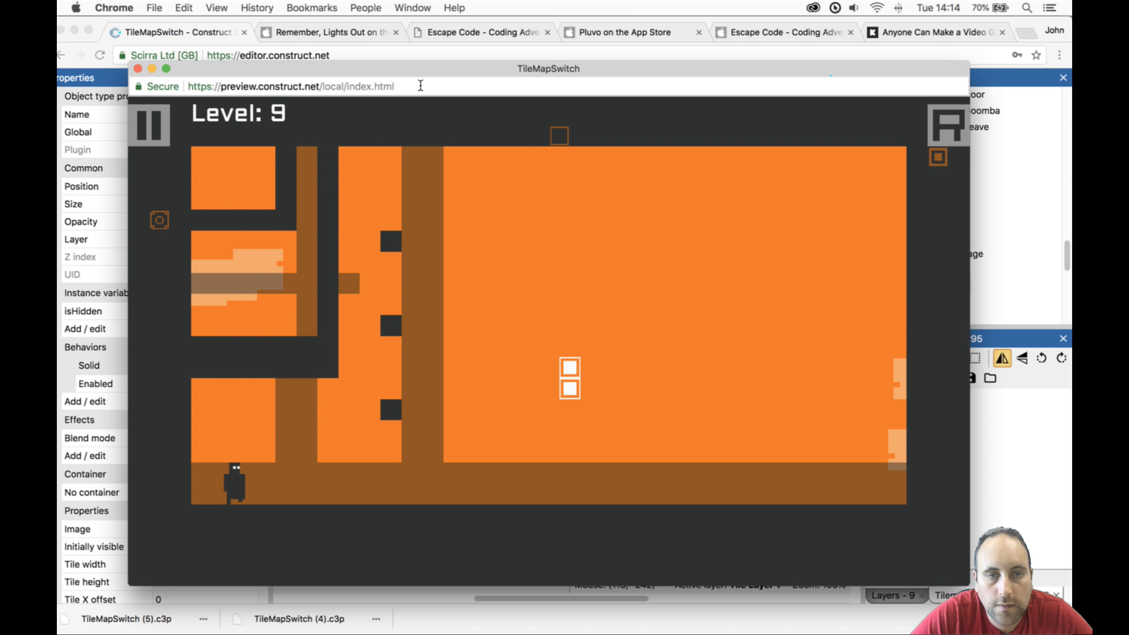
{"action": "key", "text": "Right"}
{"action": "key", "text": "Up"}
{"action": "key", "text": "space"}
{"action": "key", "text": "Right"}
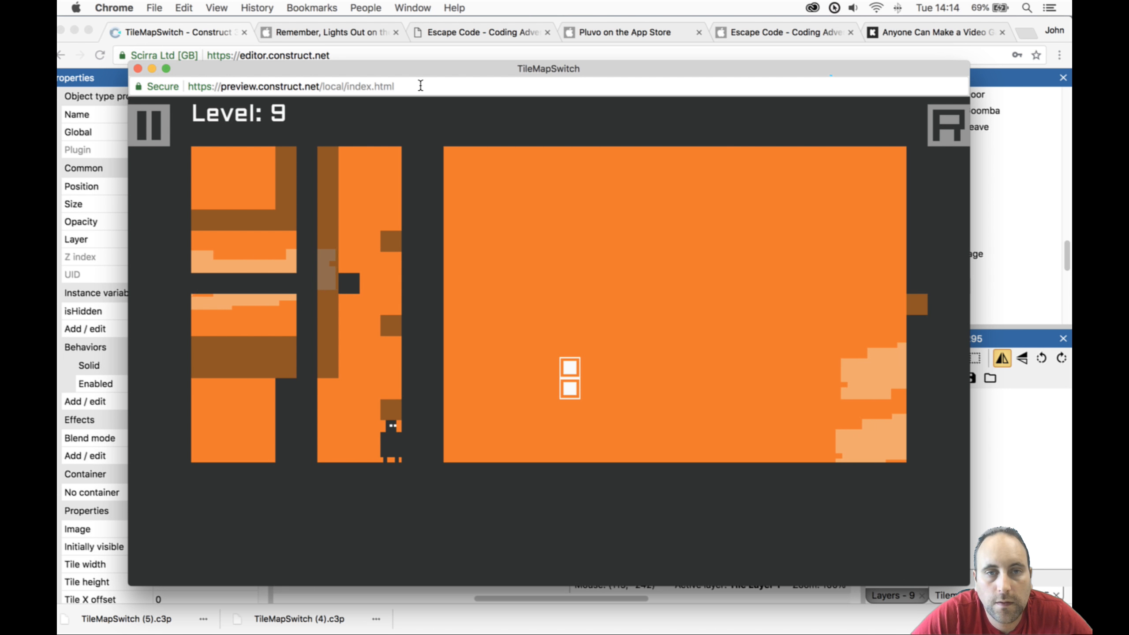
Get the player onto the lowest right-hand ledge, test moving off to the left, and close the preview.
{"action": "key", "text": "Up"}
{"action": "key", "text": "space"}
{"action": "key", "text": "Left"}
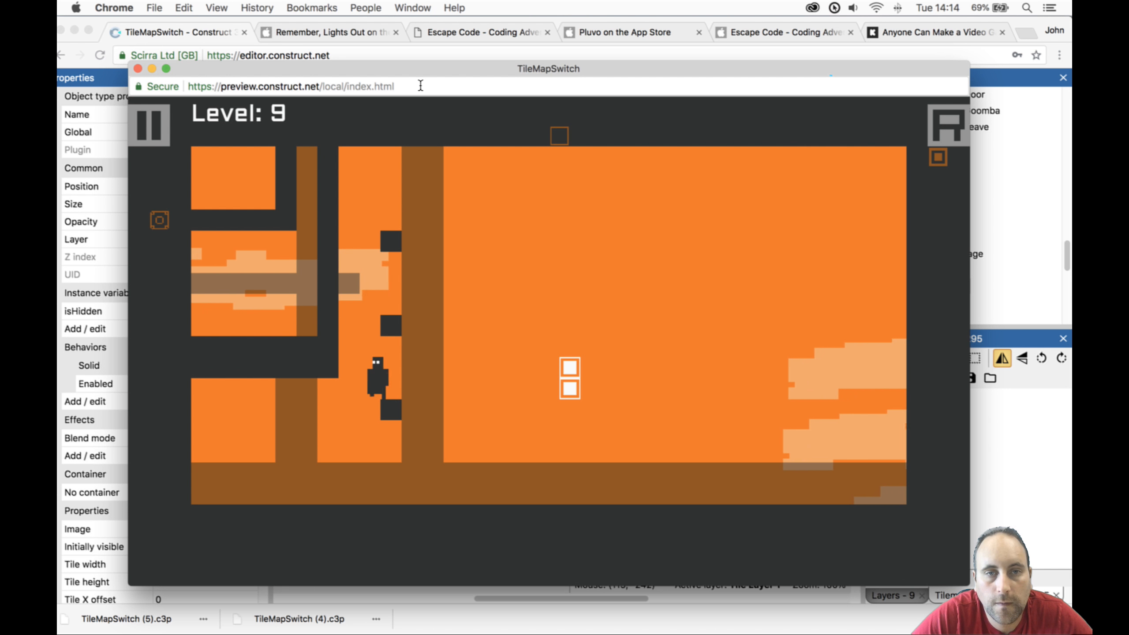
{"action": "key", "text": "Right"}
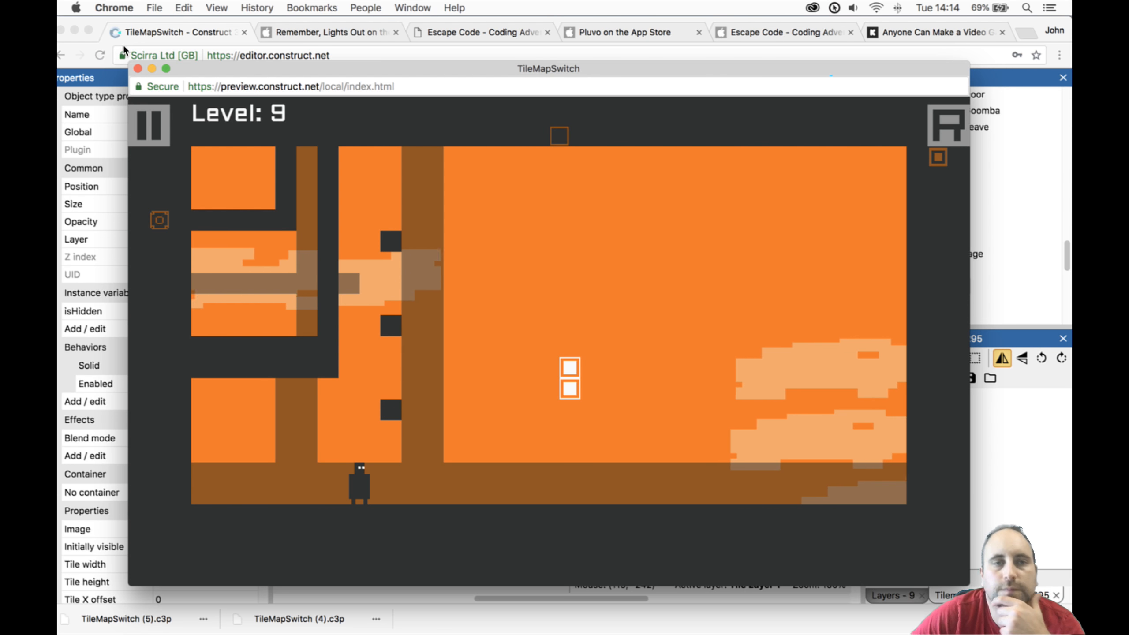
{"action": "left_click", "coordinate": [137, 68]}
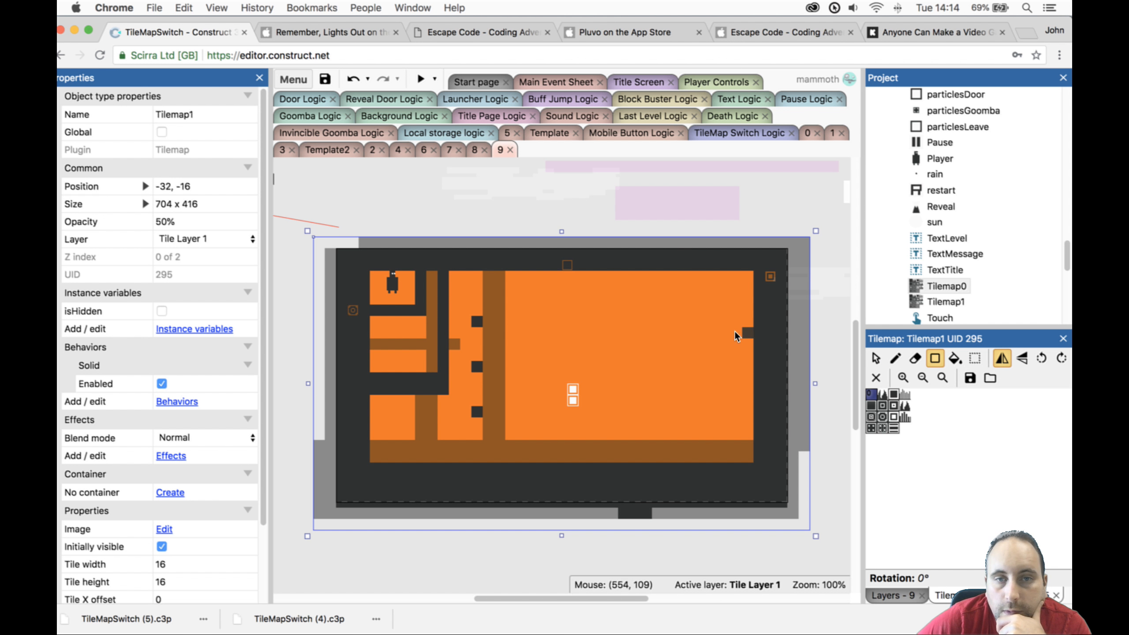
Restore the lower left-hand ledge on Tilemap1 with a square-patterned tile and replace the upper left-hand ledge with a circle-patterned tile.
{"action": "left_click", "coordinate": [895, 359]}
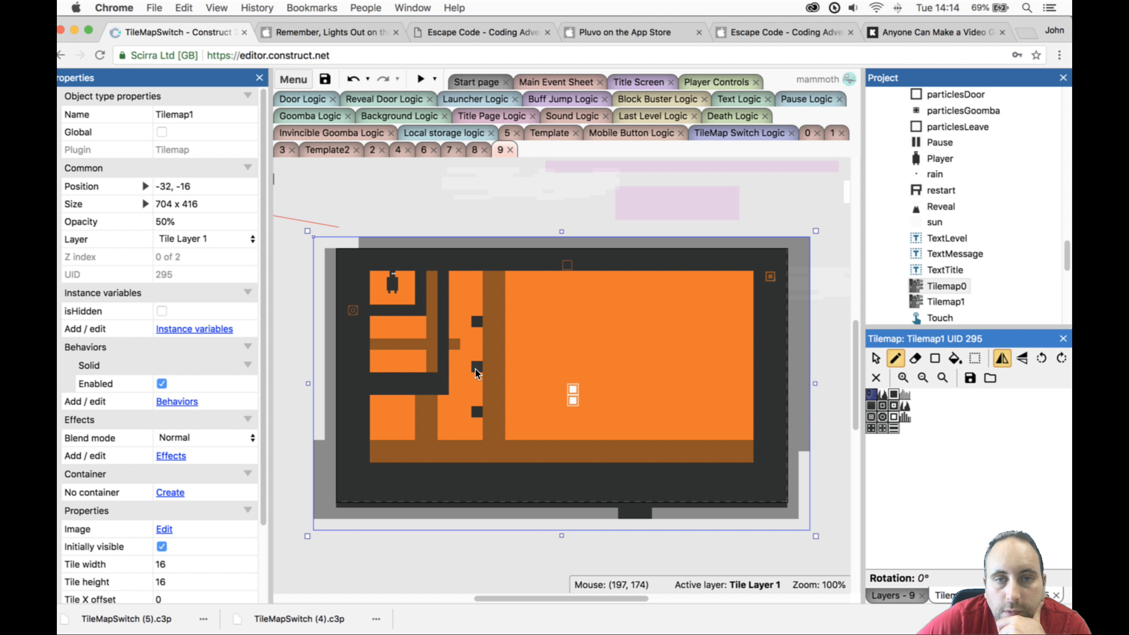
{"action": "left_click", "coordinate": [460, 384]}
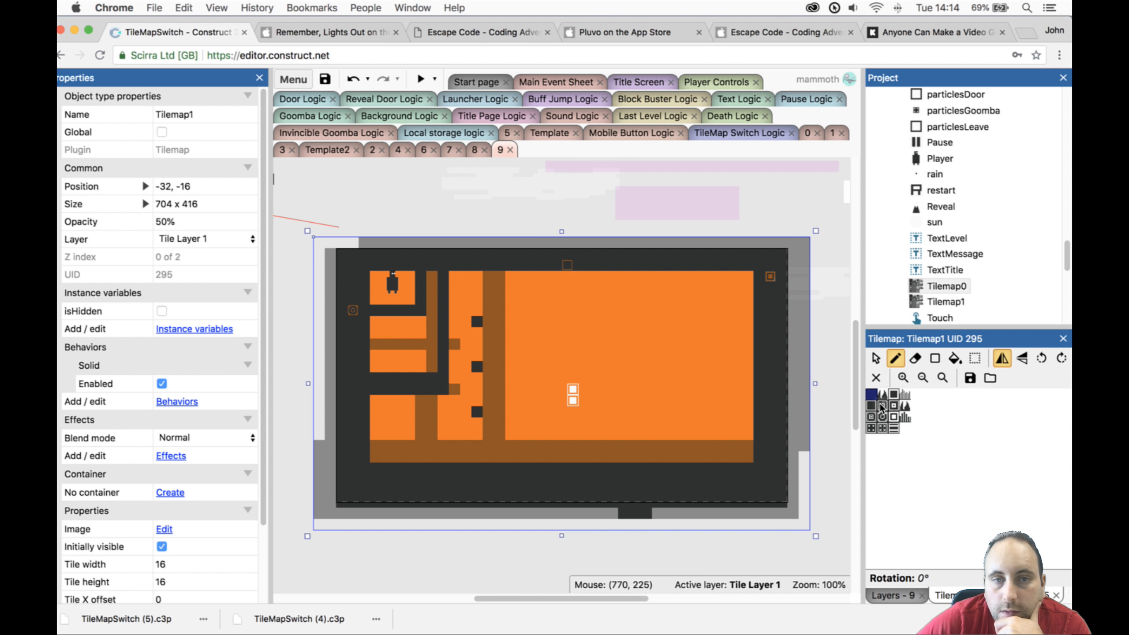
{"action": "left_click", "coordinate": [894, 406]}
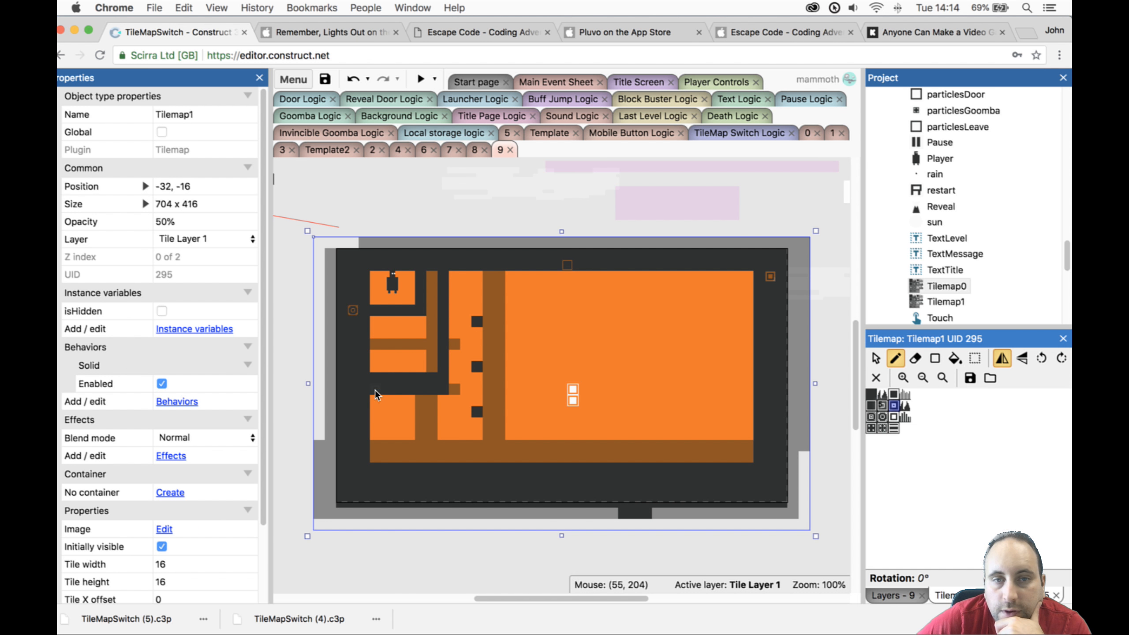
{"action": "left_click", "coordinate": [453, 391]}
{"action": "left_click", "coordinate": [882, 417]}
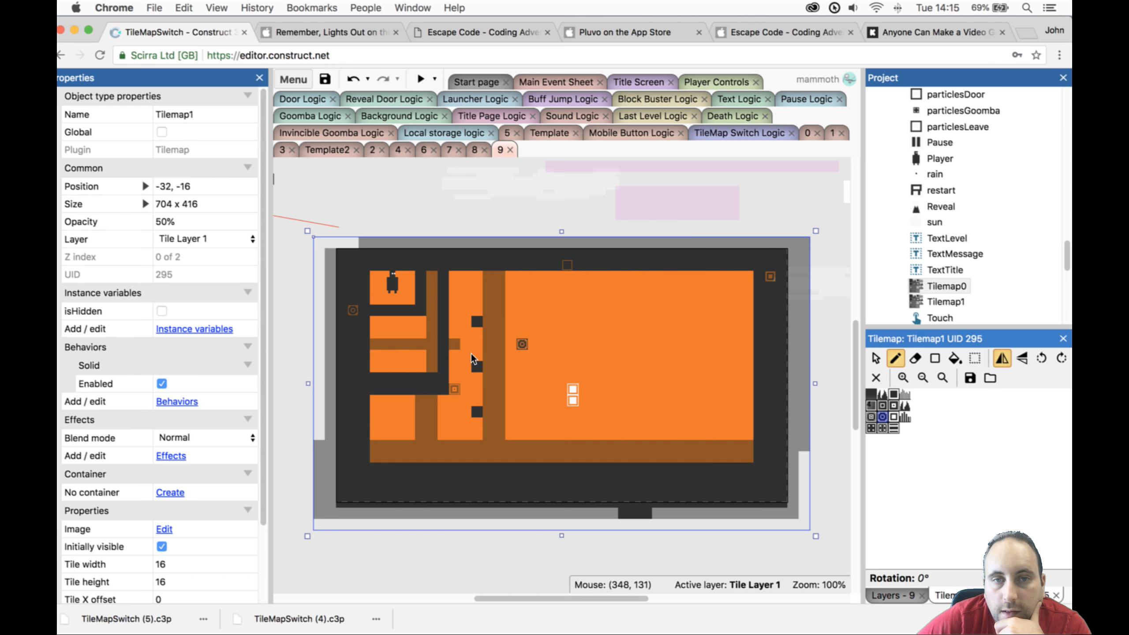
{"action": "left_click", "coordinate": [455, 345]}
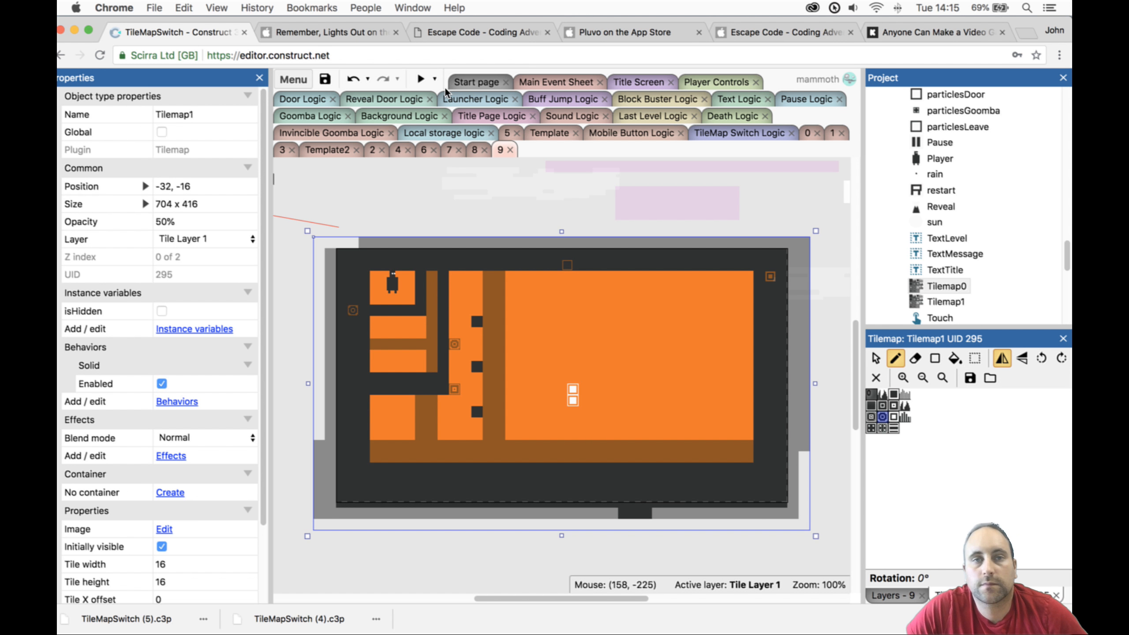
Preview the revised level and take the player through the left-hand compartments to the floor beneath the shaft.
{"action": "left_click", "coordinate": [422, 78]}
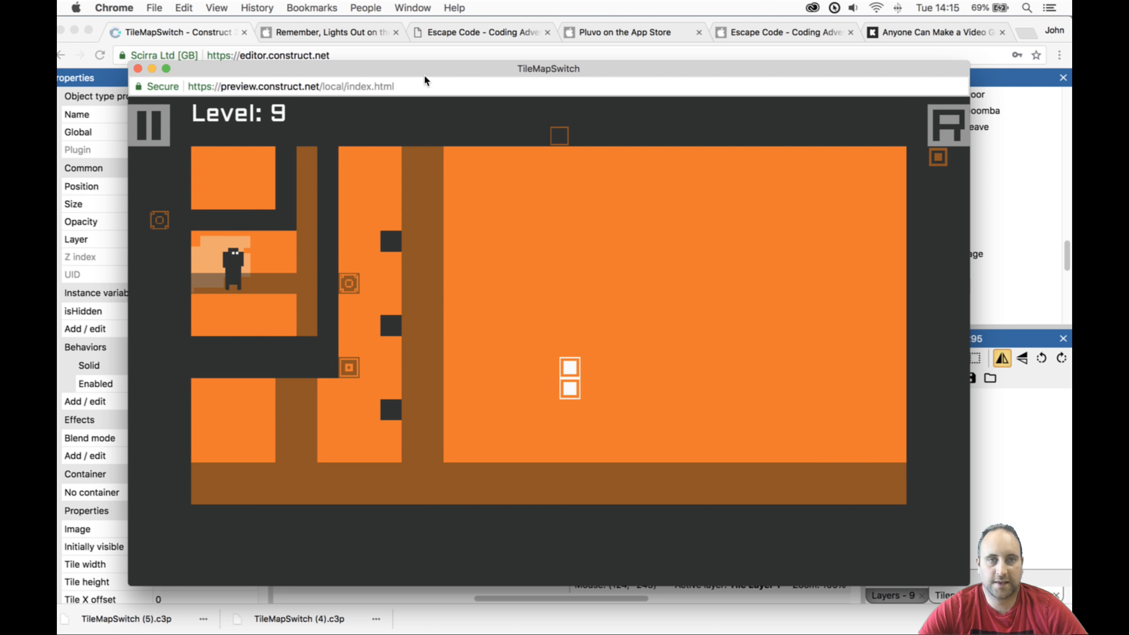
{"action": "key", "text": "Right"}
{"action": "key", "text": "space"}
{"action": "key", "text": "Right"}
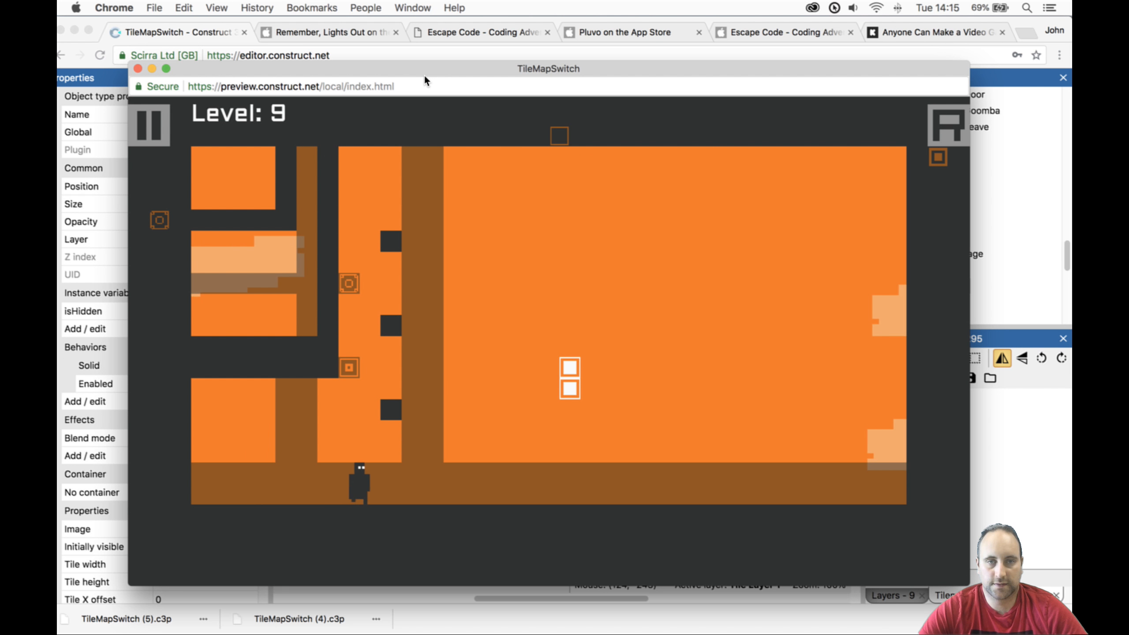
Jump the player up into the shaft and onto its lowest right-hand ledge with timed tilemap switches.
{"action": "key", "text": "Up"}
{"action": "key", "text": "Left"}
{"action": "key", "text": "Right"}
{"action": "key", "text": "Up"}
{"action": "key", "text": "space"}
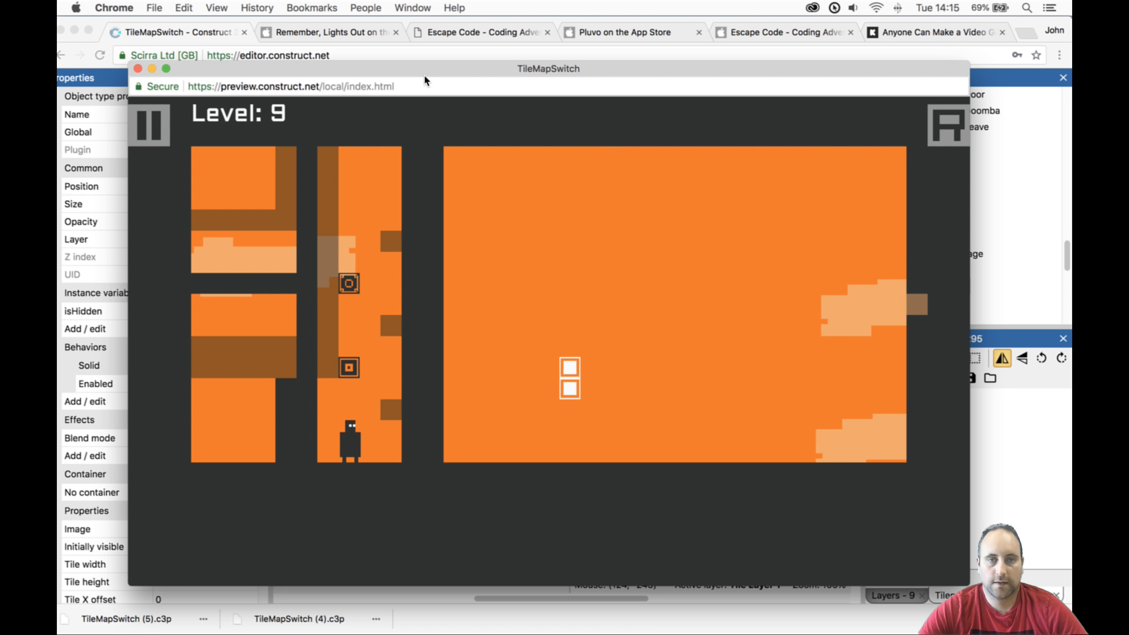
{"action": "key", "text": "Right"}
{"action": "key", "text": "Up"}
{"action": "key", "text": "Up"}
{"action": "key", "text": "space"}
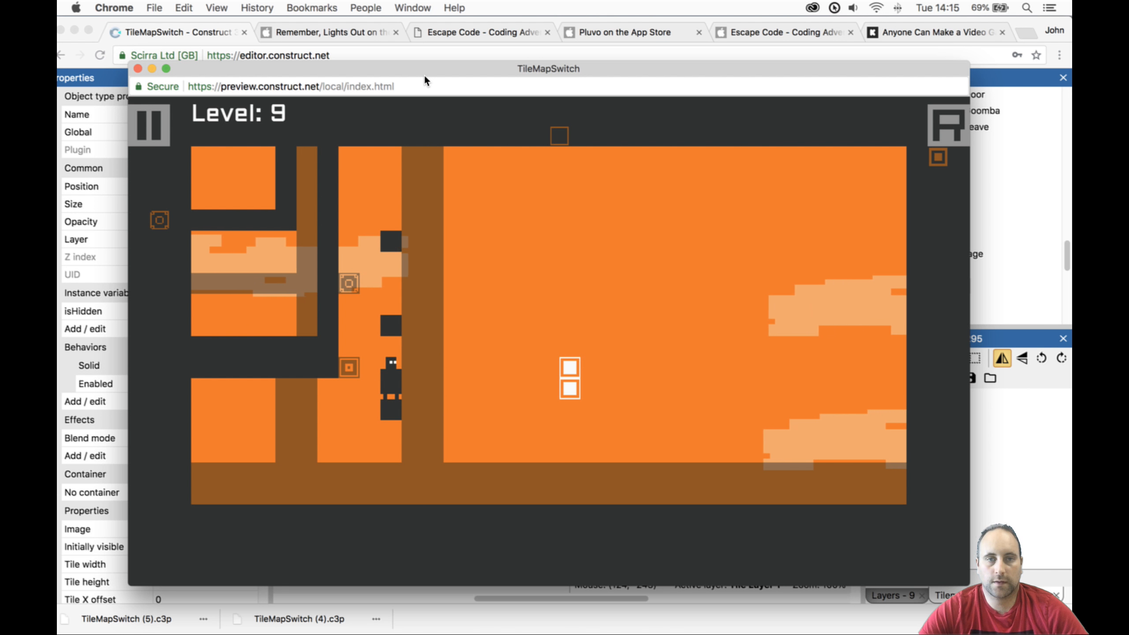
Climb by way of the square-patterned ledge to the middle right-hand ledge and try moving on toward the circle-patterned ledge.
{"action": "key", "text": "Up"}
{"action": "key", "text": "Left"}
{"action": "key", "text": "space"}
{"action": "key", "text": "Up"}
{"action": "key", "text": "Right"}
{"action": "key", "text": "space"}
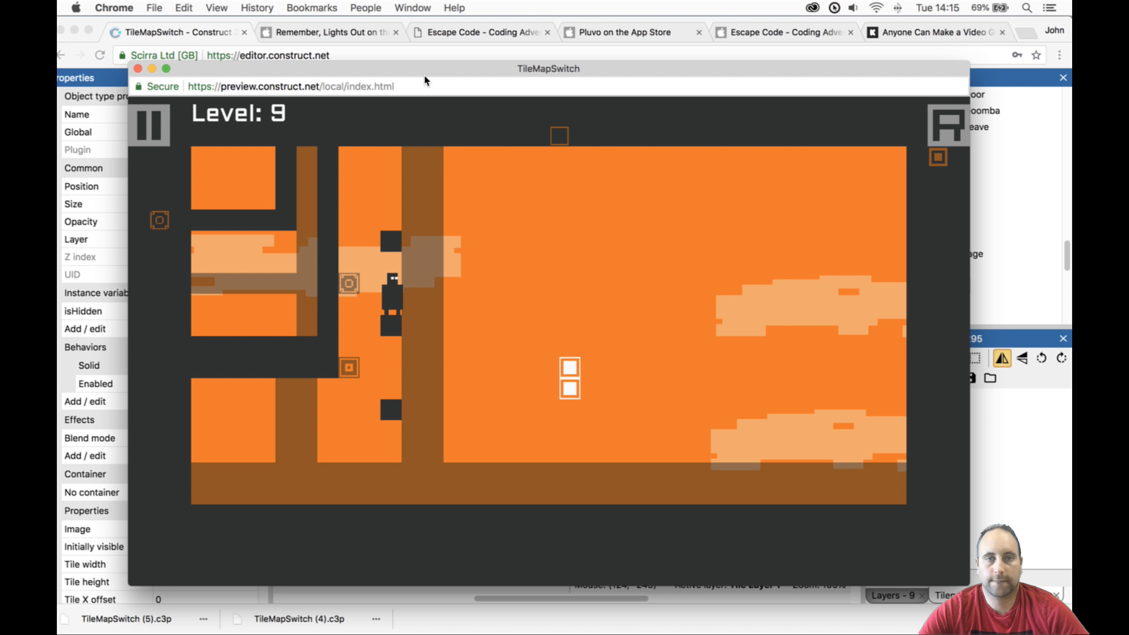
{"action": "key", "text": "Left"}
{"action": "key", "text": "Right"}
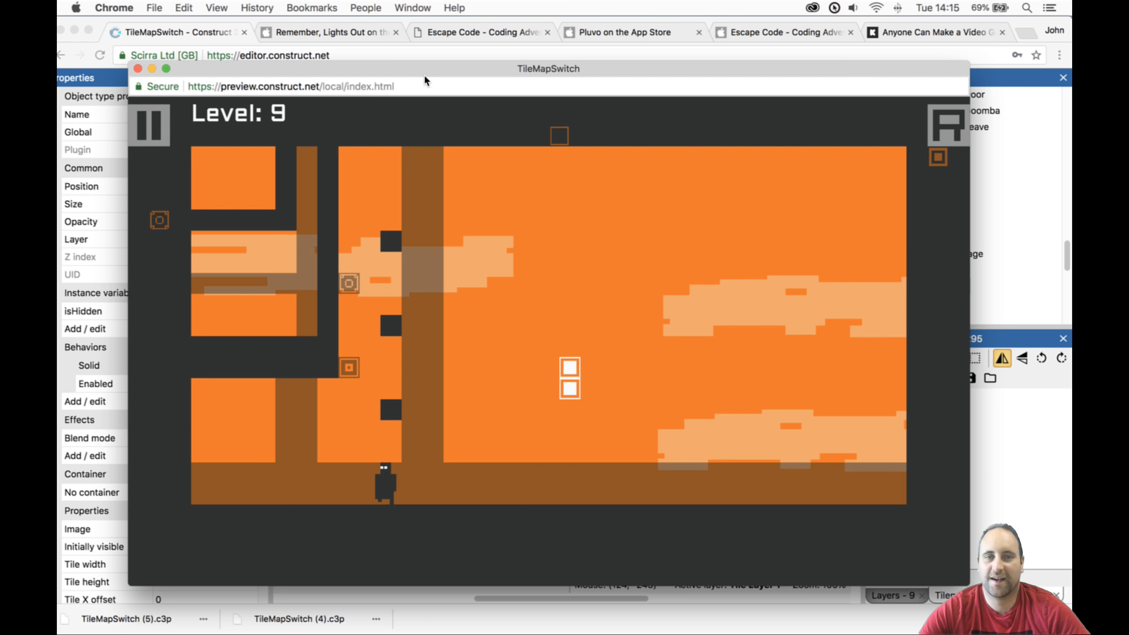
Try another jump from the shaft floor with a tilemap switch, and close the level preview.
{"action": "key", "text": "Left"}
{"action": "key", "text": "Up"}
{"action": "key", "text": "Right"}
{"action": "key", "text": "space"}
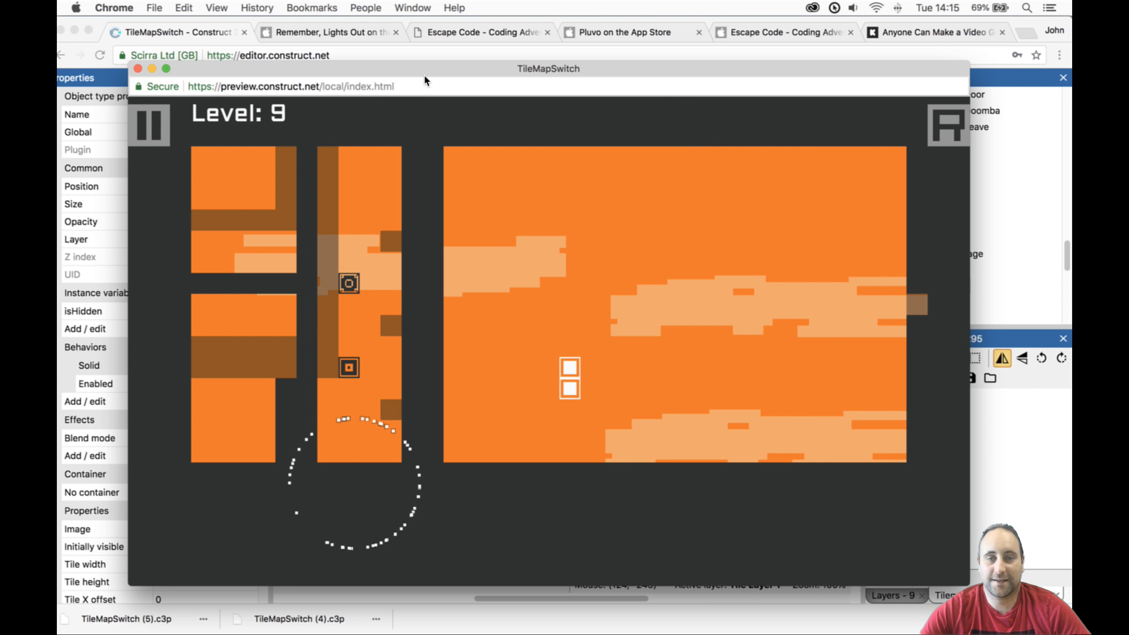
{"action": "left_click", "coordinate": [137, 68]}
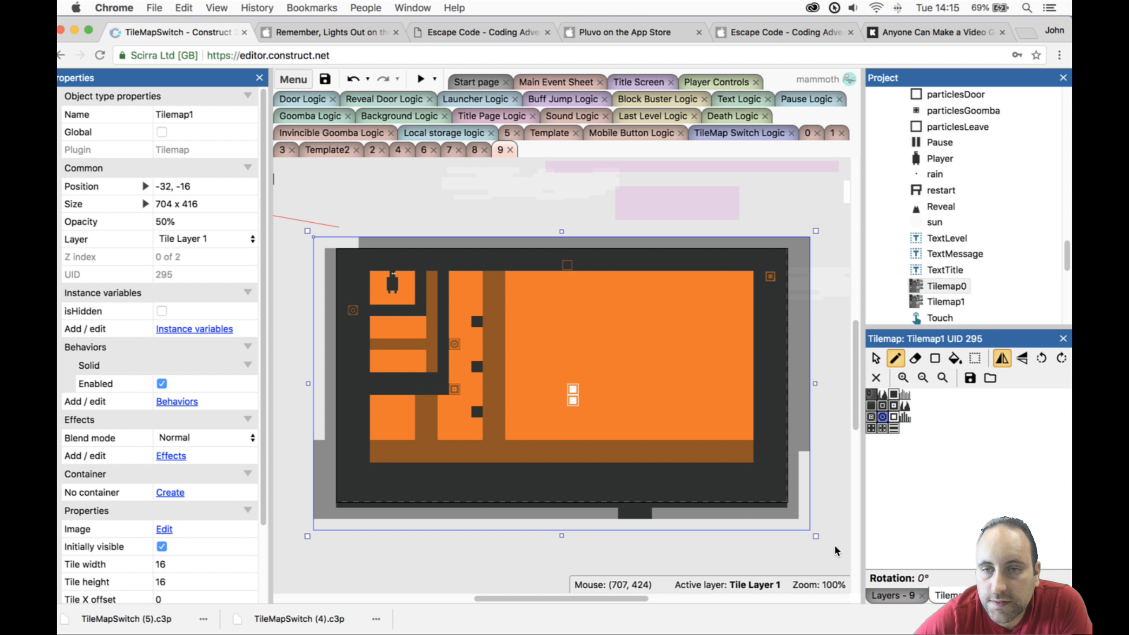
Lock Tile Layer 1, unlock Tile Layer0, and draw a solid floor-to-ceiling wall on Tilemap0 along the shaft's right-hand side, with a two-tile-wide base.
{"action": "left_click", "coordinate": [881, 355]}
{"action": "left_click", "coordinate": [816, 363]}
{"action": "left_click", "coordinate": [890, 597]}
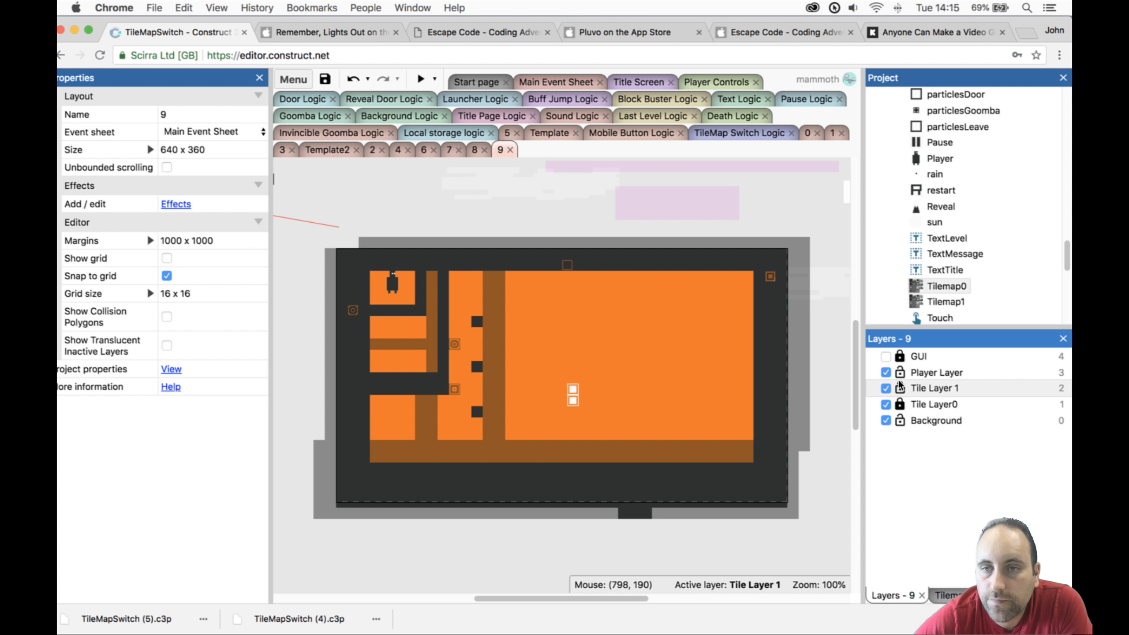
{"action": "left_click", "coordinate": [898, 403]}
{"action": "left_click", "coordinate": [760, 404]}
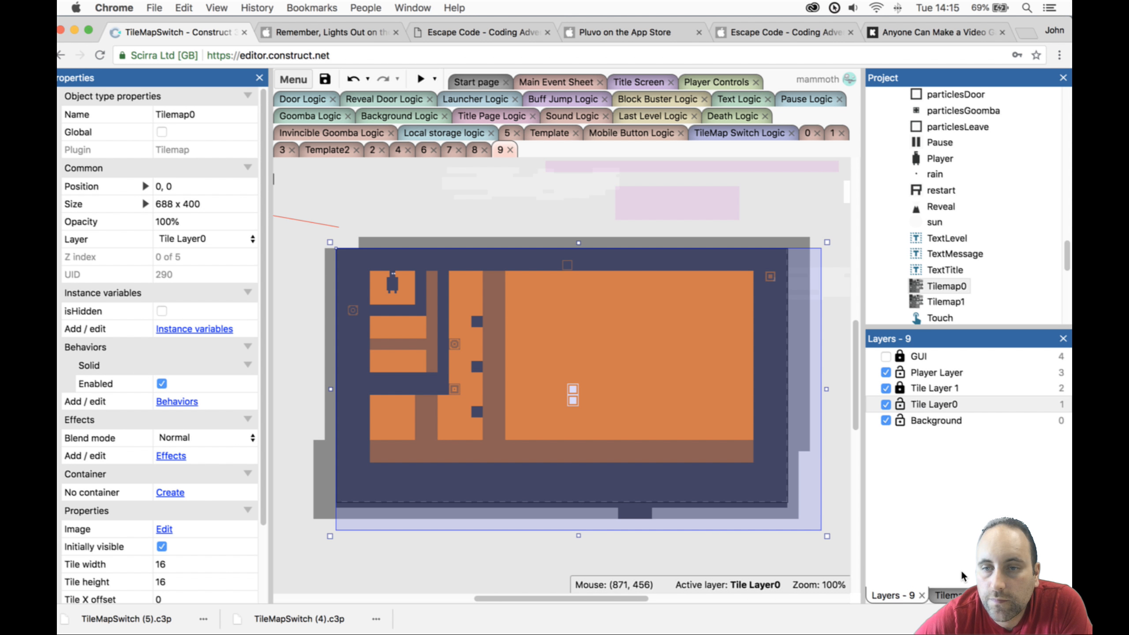
{"action": "left_click", "coordinate": [949, 595]}
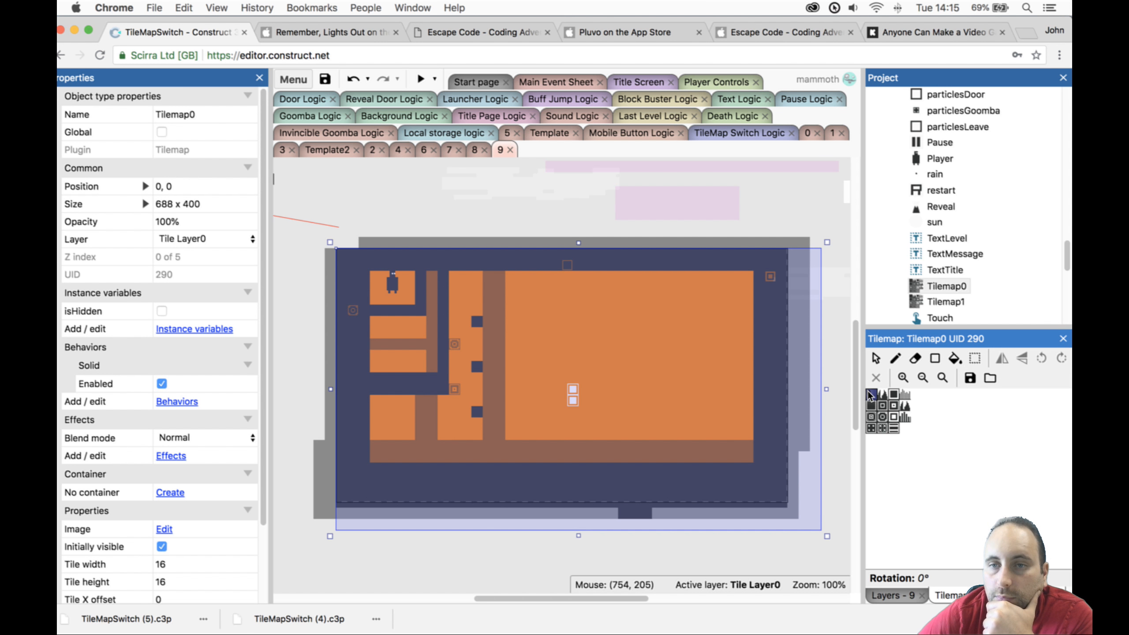
{"action": "left_click", "coordinate": [899, 357]}
{"action": "left_click", "coordinate": [933, 359]}
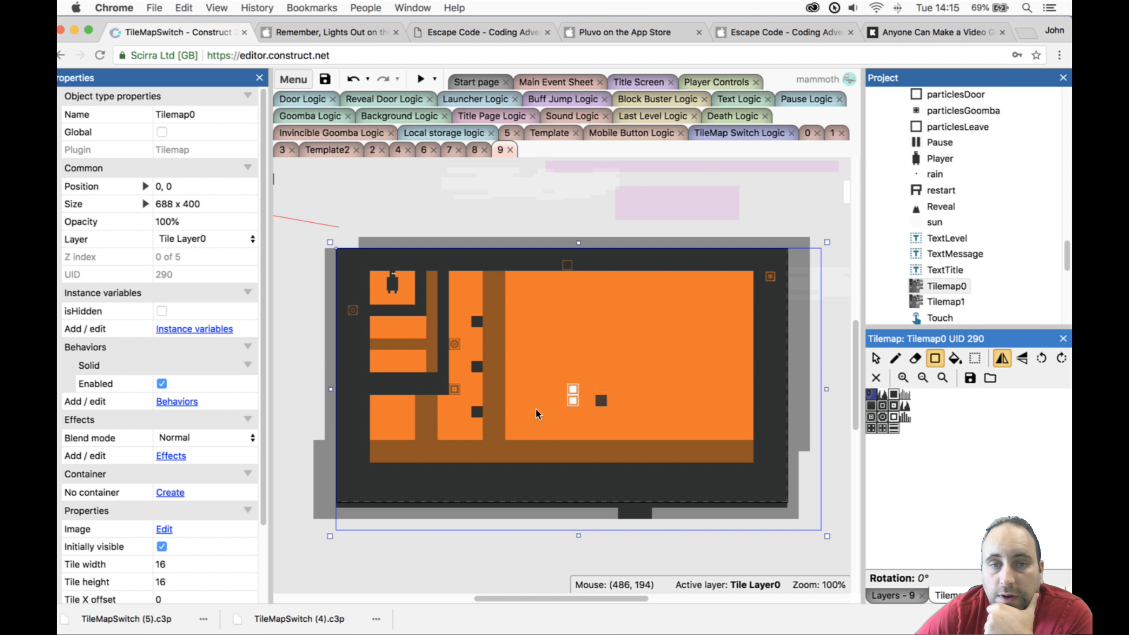
{"action": "left_click_drag", "start_coordinate": [491, 444], "coordinate": [496, 450]}
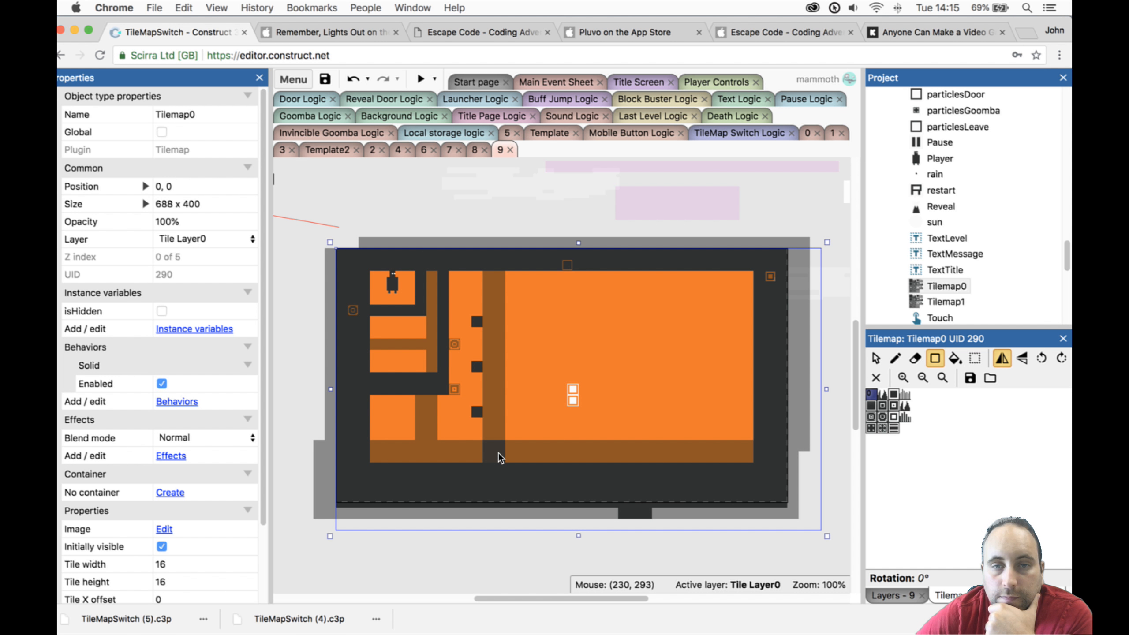
{"action": "left_click", "coordinate": [501, 431]}
{"action": "left_click_drag", "start_coordinate": [501, 313], "coordinate": [498, 276]}
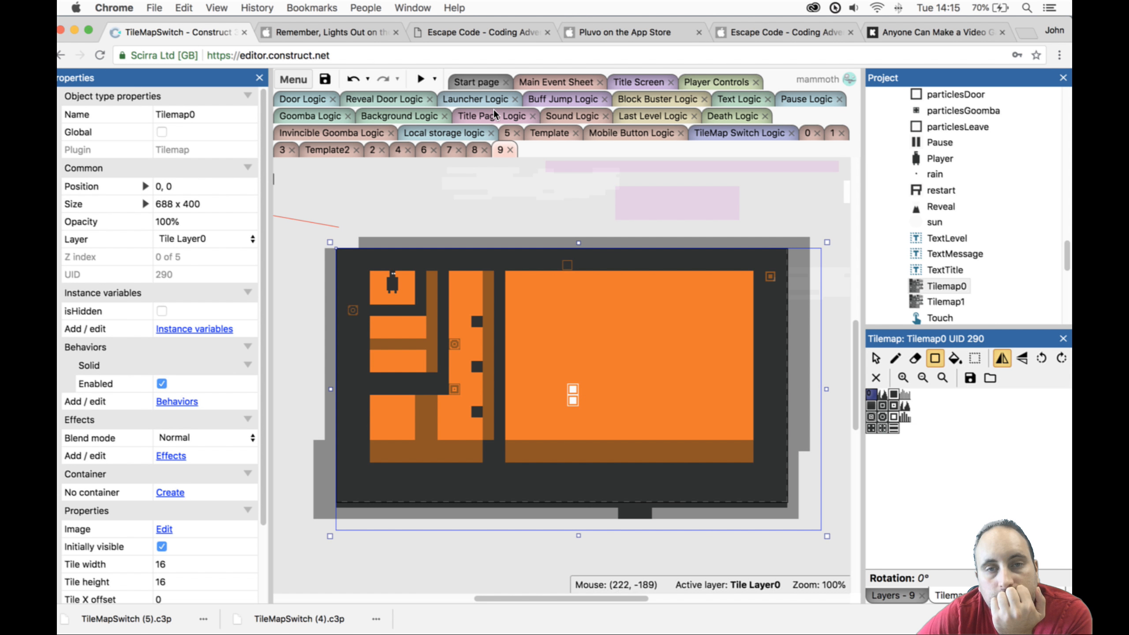
Preview the level with the new wall and take the player through the left-hand compartments to the shaft floor.
{"action": "left_click", "coordinate": [413, 78]}
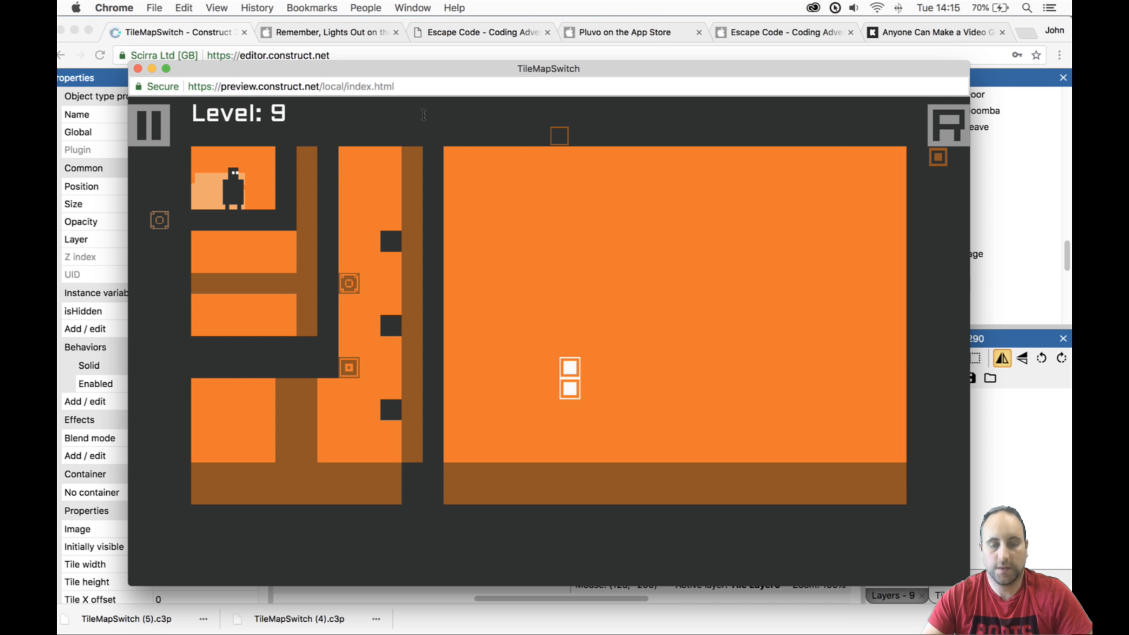
{"action": "key", "text": "space"}
{"action": "key", "text": "space"}
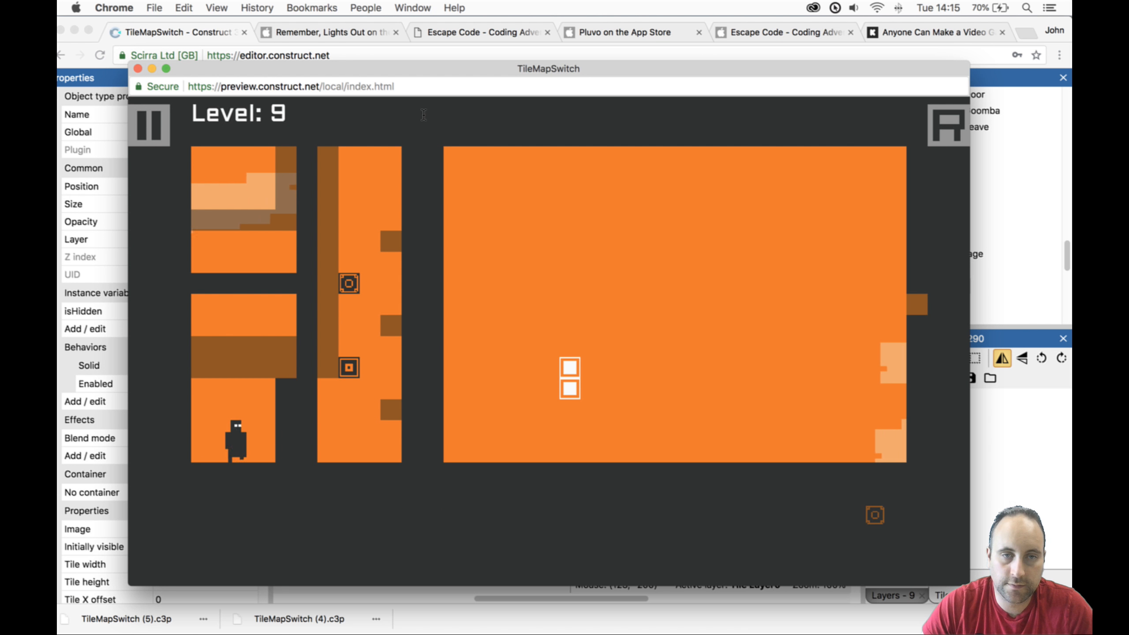
{"action": "key", "text": "Right"}
{"action": "key", "text": "space"}
{"action": "key", "text": "Right"}
{"action": "key", "text": "Up"}
{"action": "key", "text": "space"}
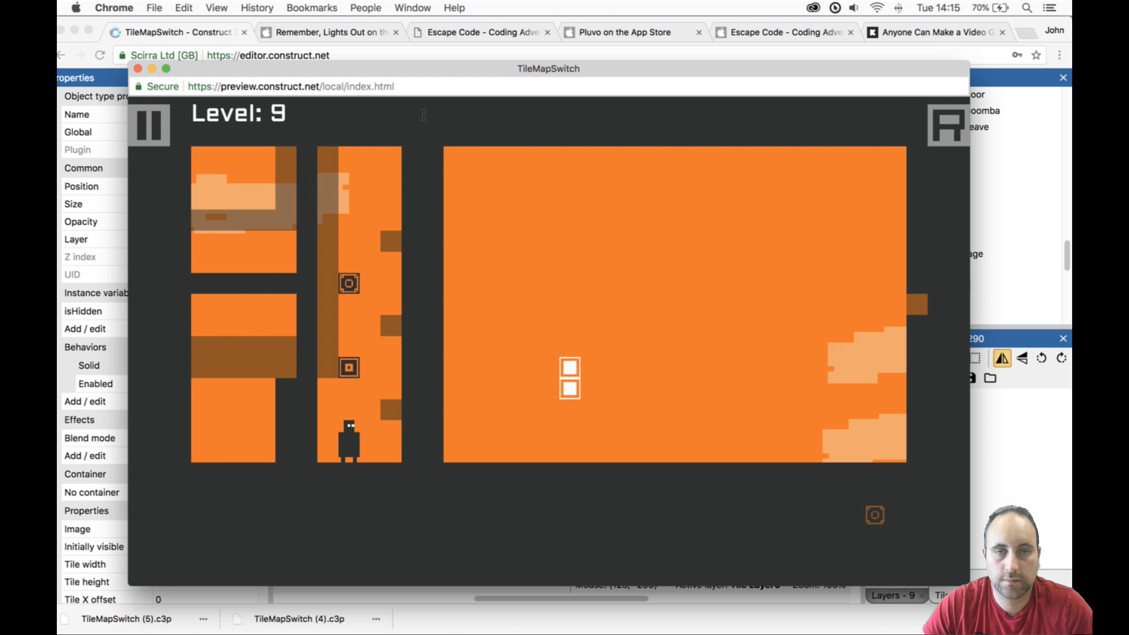
Try to climb from the shaft floor by way of the lowest right-hand ledge and the square-patterned ledge, switching tilemaps in mid-jump.
{"action": "key", "text": "Up"}
{"action": "key", "text": "Right"}
{"action": "key", "text": "Up"}
{"action": "key", "text": "space"}
{"action": "key", "text": "Up"}
{"action": "key", "text": "Left"}
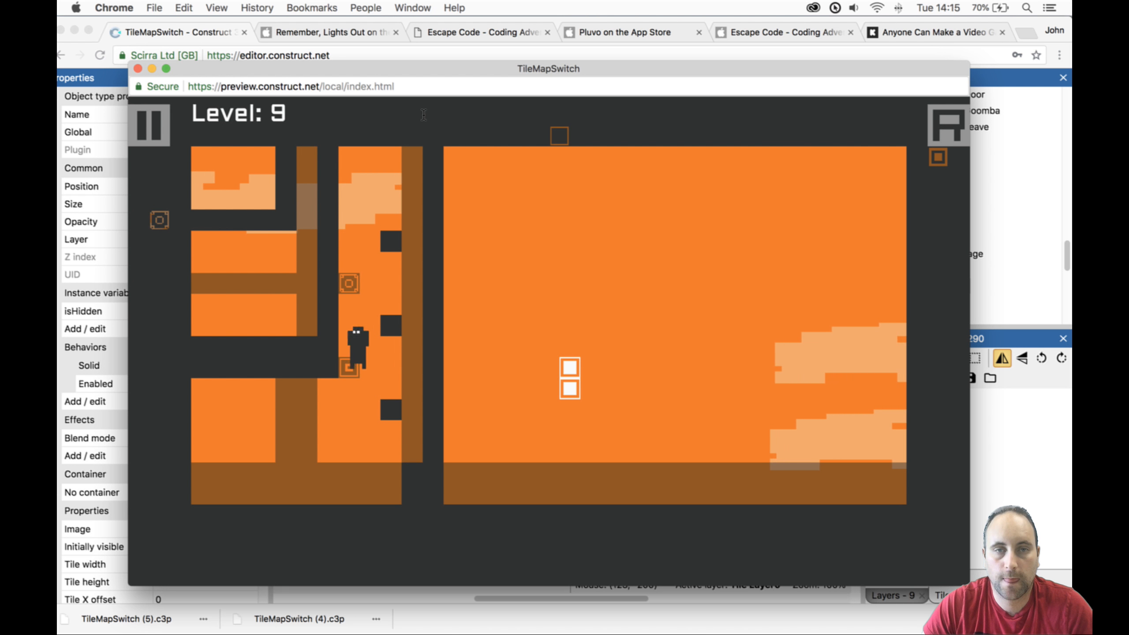
{"action": "key", "text": "space"}
{"action": "key", "text": "Up"}
{"action": "key", "text": "Right"}
{"action": "key", "text": "Left"}
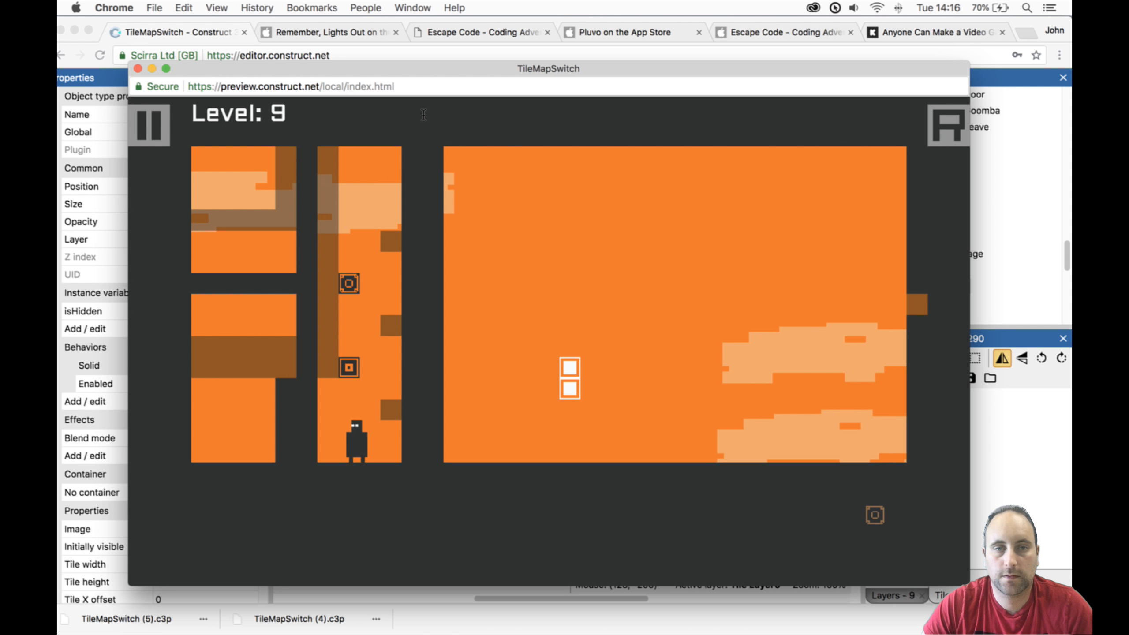
Jump back onto the lowest right-hand ledge and try the switch jump toward the square-patterned ledge again.
{"action": "key", "text": "Right"}
{"action": "key", "text": "Right"}
{"action": "key", "text": "Up"}
{"action": "key", "text": "space"}
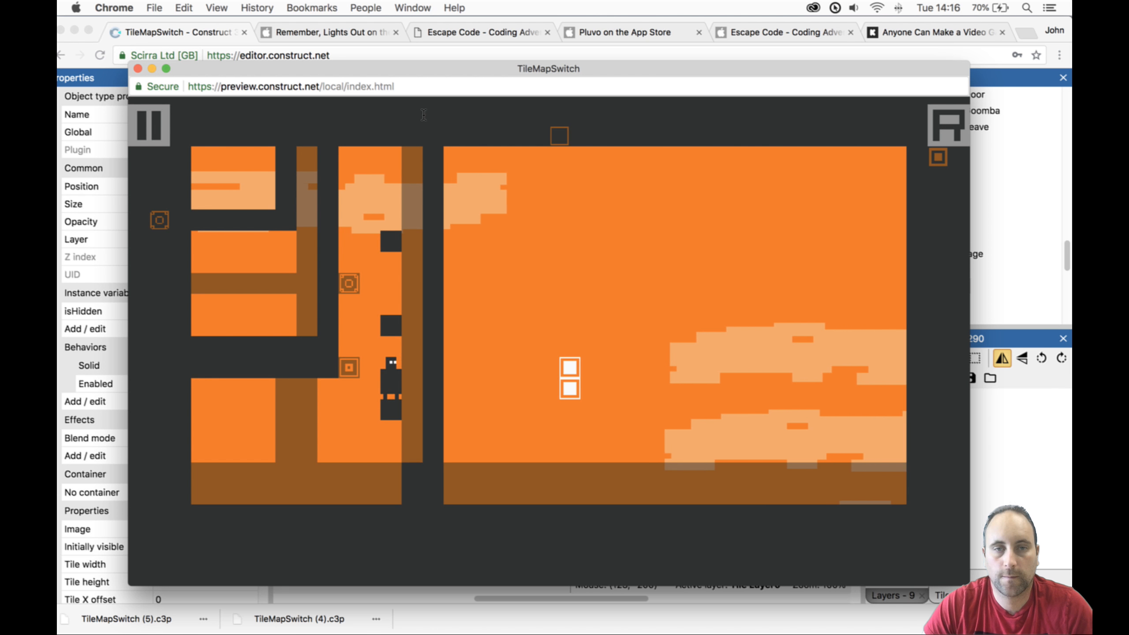
{"action": "key", "text": "Up"}
{"action": "key", "text": "Left"}
{"action": "key", "text": "space"}
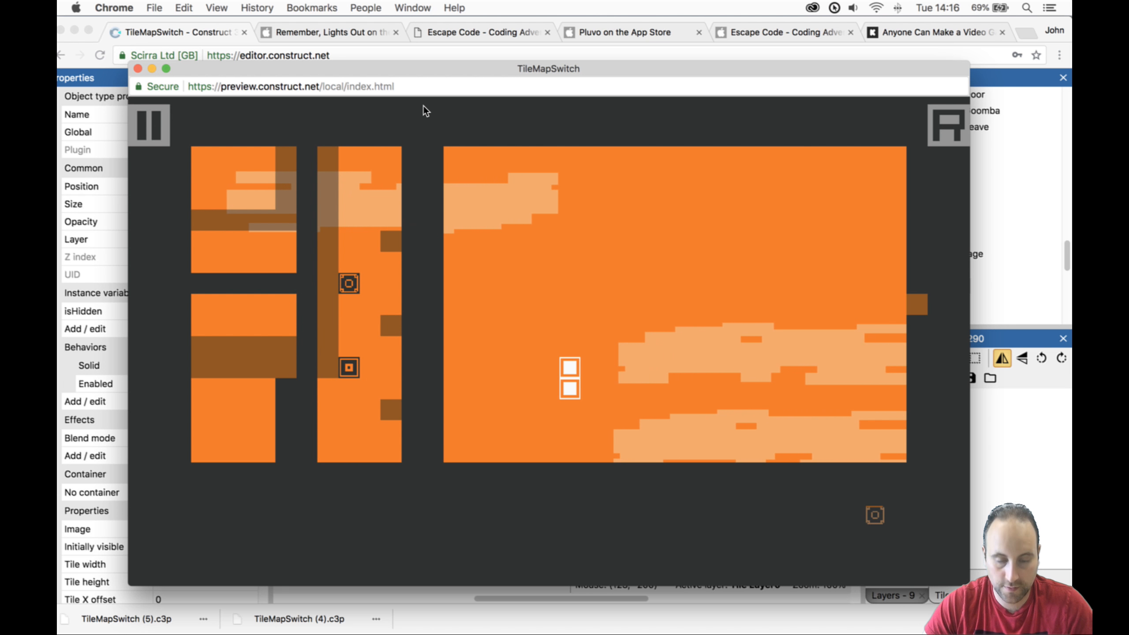
Replay the level from the start and bring the player onto the shaft's lowest right-hand ledge.
{"action": "key", "text": "space"}
{"action": "key", "text": "space"}
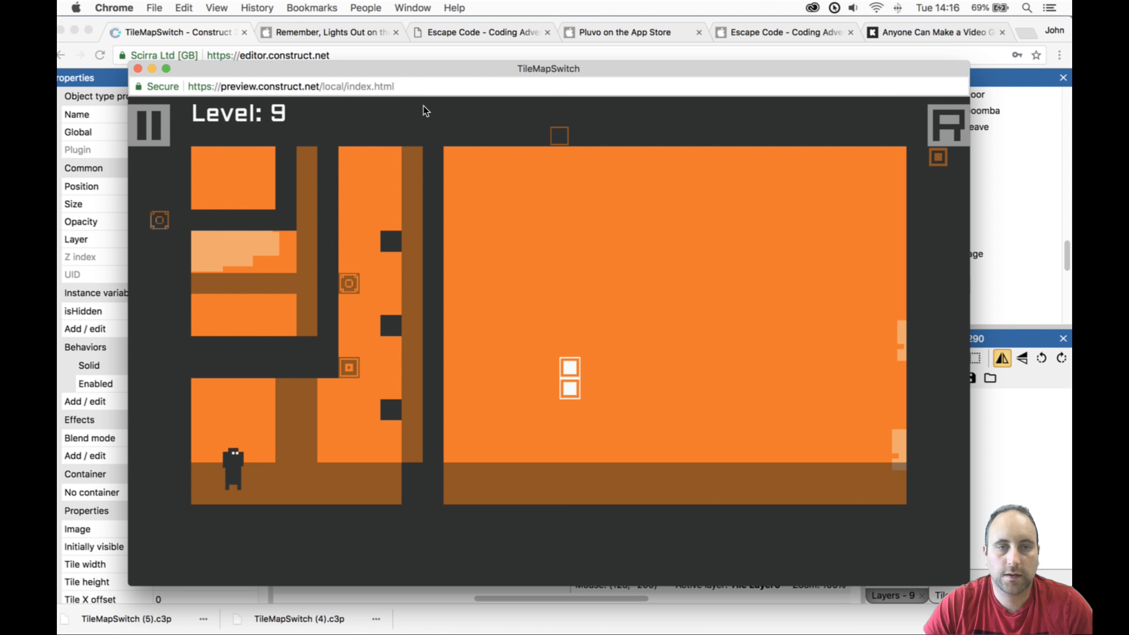
{"action": "key", "text": "Right"}
{"action": "key", "text": "Up"}
{"action": "key", "text": "space"}
{"action": "key", "text": "Right"}
{"action": "key", "text": "Up"}
{"action": "key", "text": "space"}
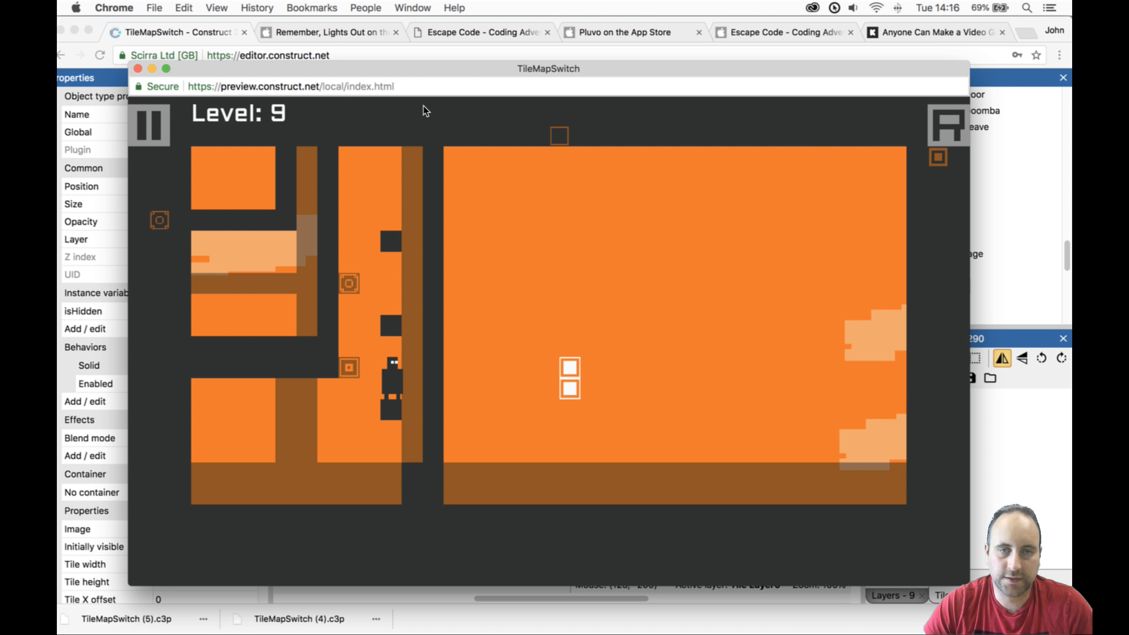
Drop to the shaft floor, regain the lowest ledge and try a switch jump onto the square-patterned ledge.
{"action": "key", "text": "Left"}
{"action": "key", "text": "space"}
{"action": "key", "text": "Right"}
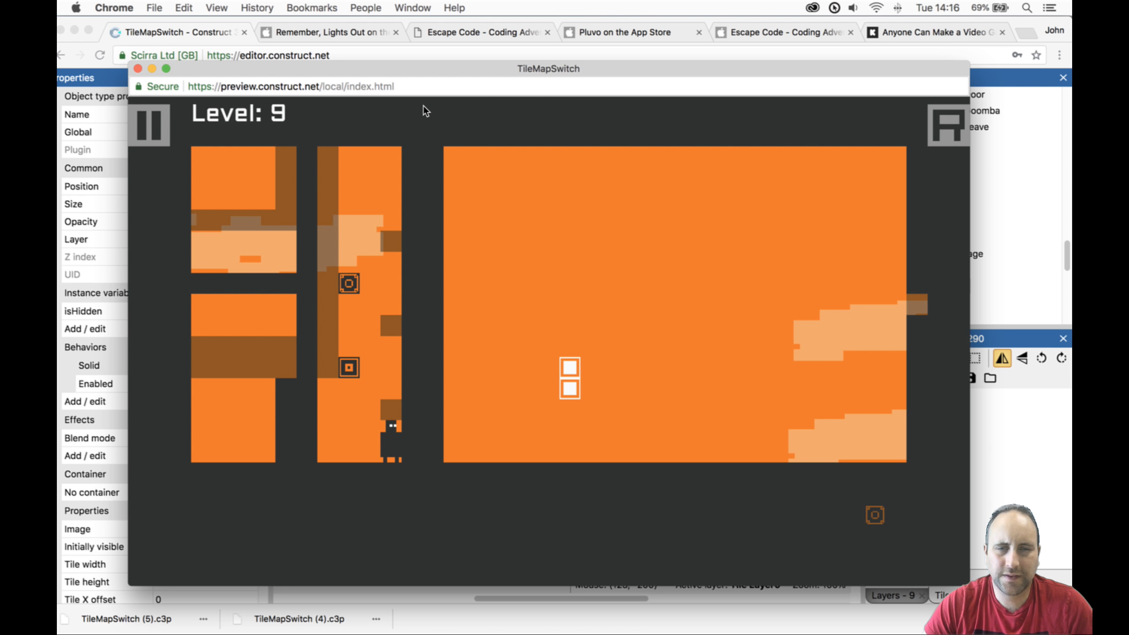
{"action": "key", "text": "Left"}
{"action": "key", "text": "Right"}
{"action": "key", "text": "Up"}
{"action": "key", "text": "space"}
{"action": "key", "text": "Up"}
{"action": "key", "text": "Left"}
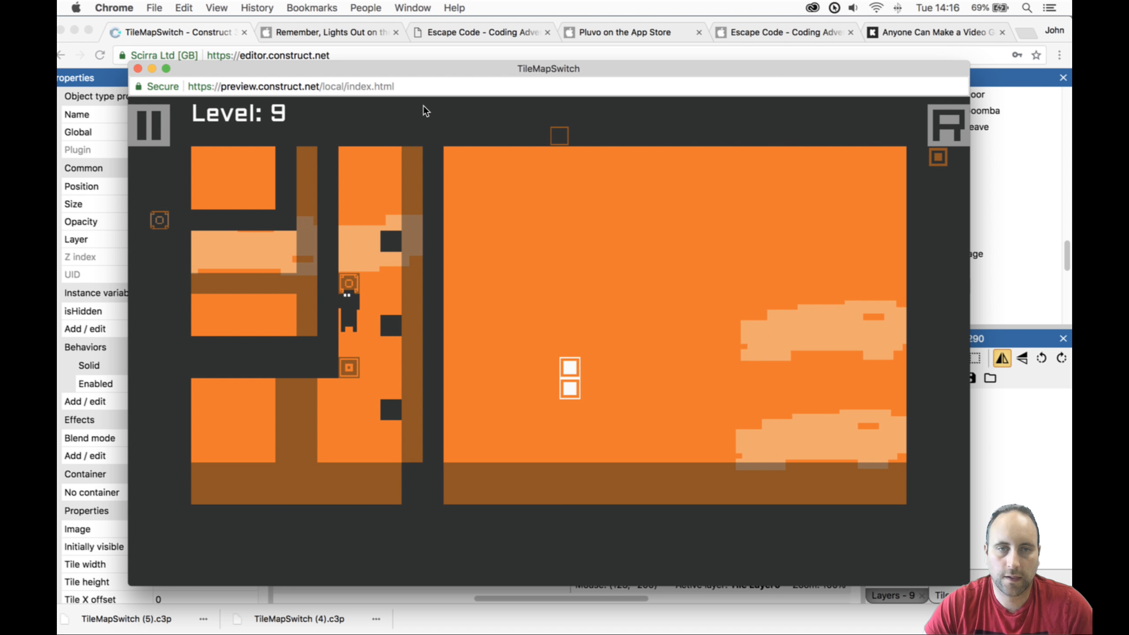
{"action": "key", "text": "space"}
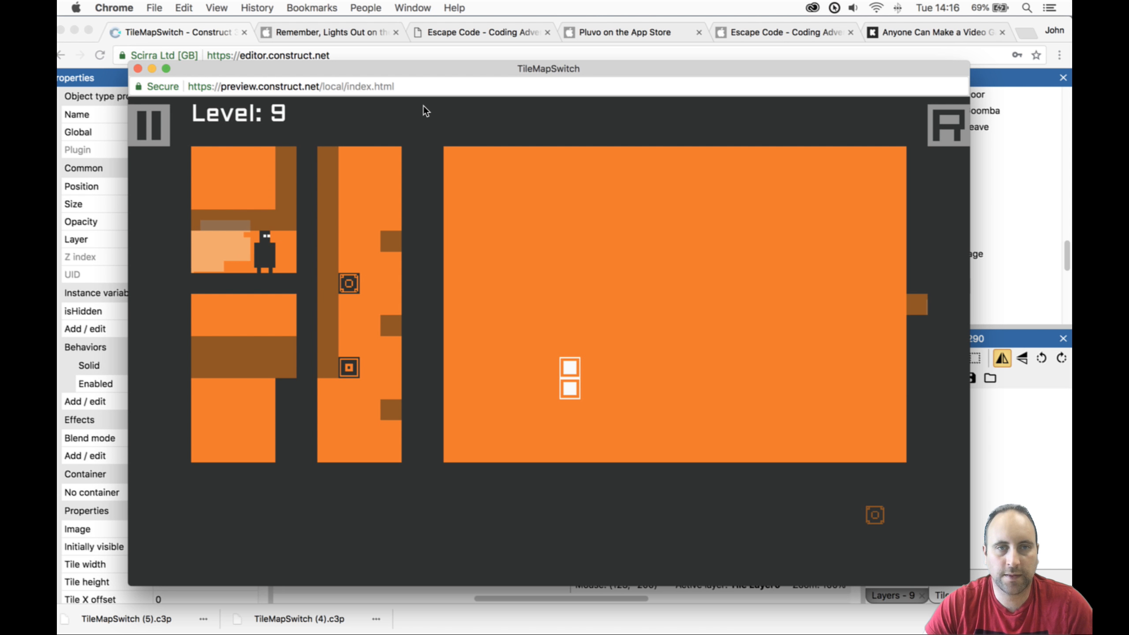
Run the player once more to the lowest right-hand ledge, test a tilemap switch there and close the preview.
{"action": "key", "text": "Right"}
{"action": "key", "text": "Up"}
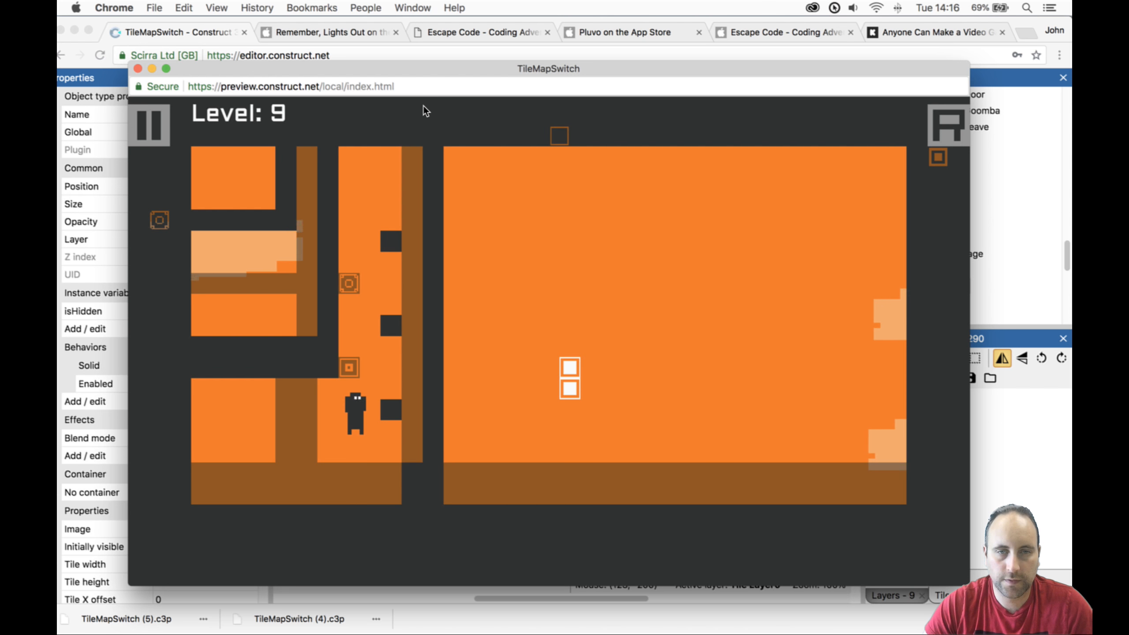
{"action": "key", "text": "space"}
{"action": "key", "text": "space"}
{"action": "key", "text": "Left"}
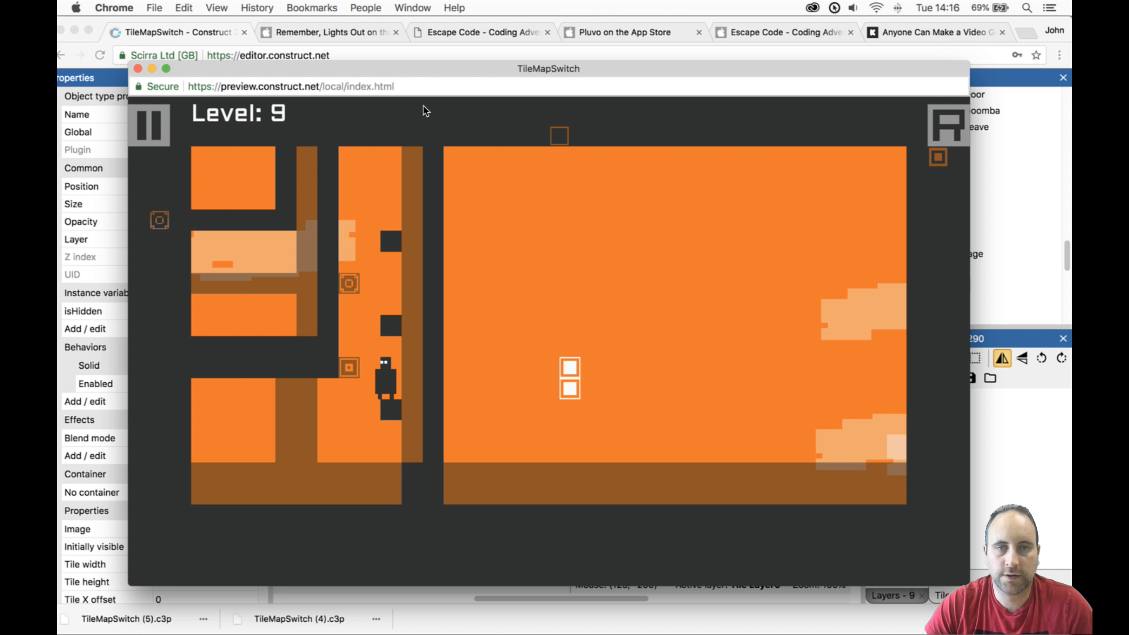
{"action": "key", "text": "space"}
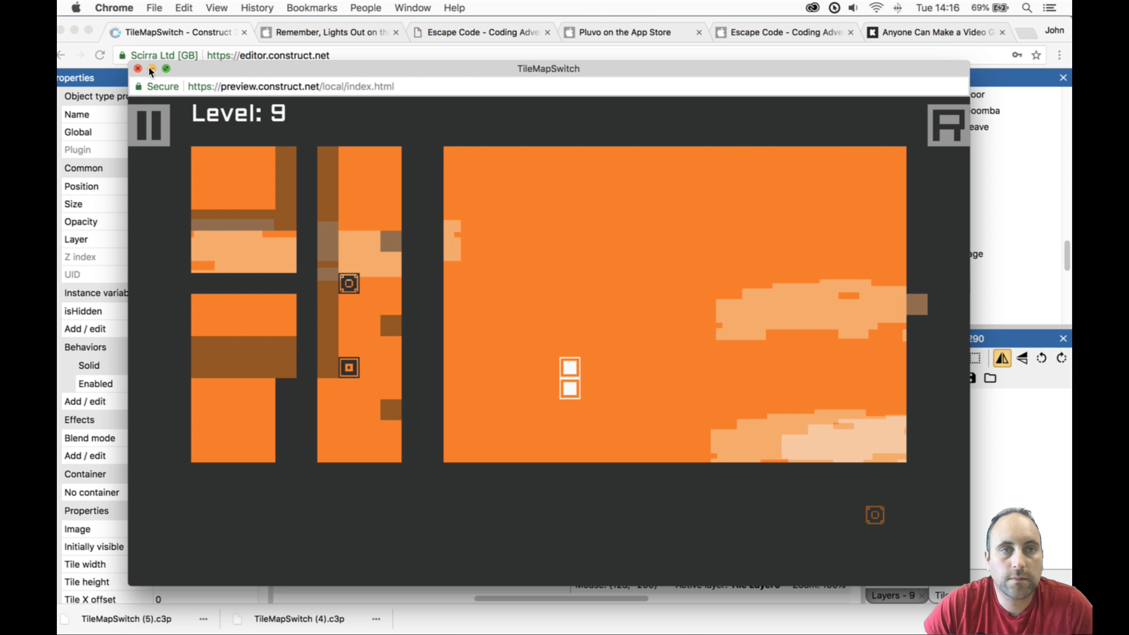
{"action": "left_click", "coordinate": [137, 68]}
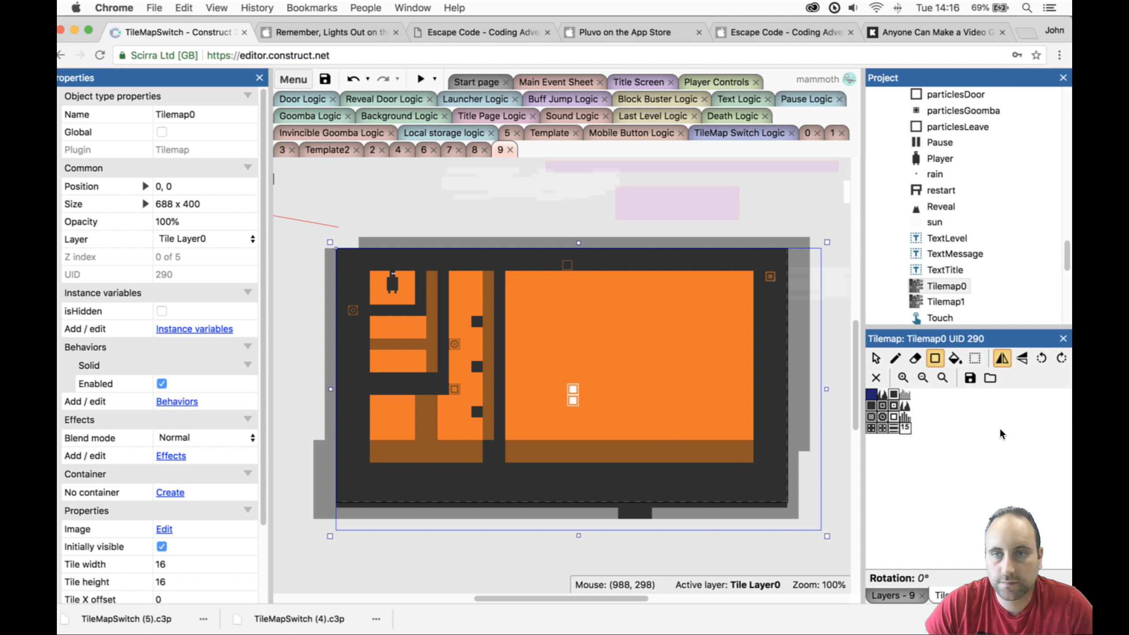
Move the player's start position to 192, 48 at the top of the shaft and preview the level.
{"action": "left_click", "coordinate": [875, 359]}
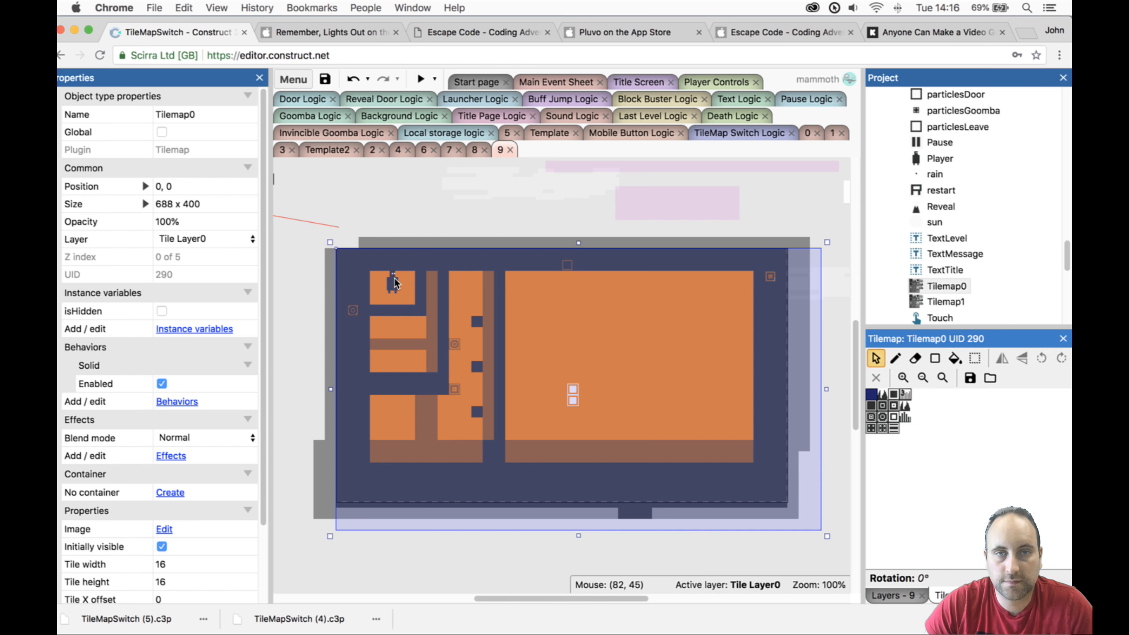
{"action": "left_click_drag", "start_coordinate": [400, 277], "coordinate": [478, 294]}
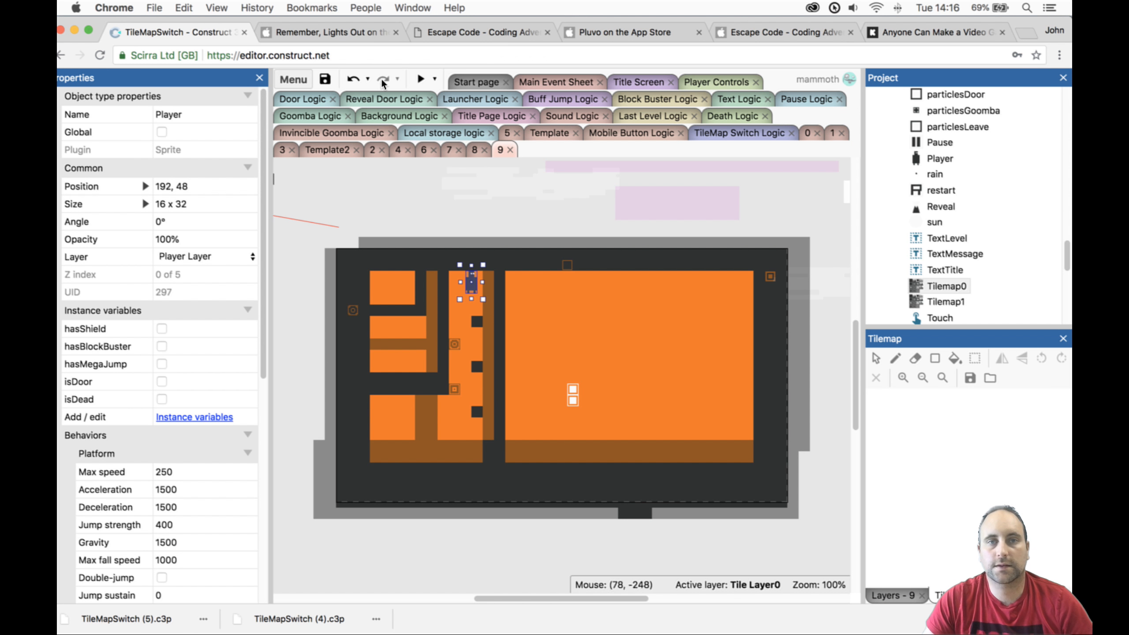
{"action": "left_click", "coordinate": [420, 80]}
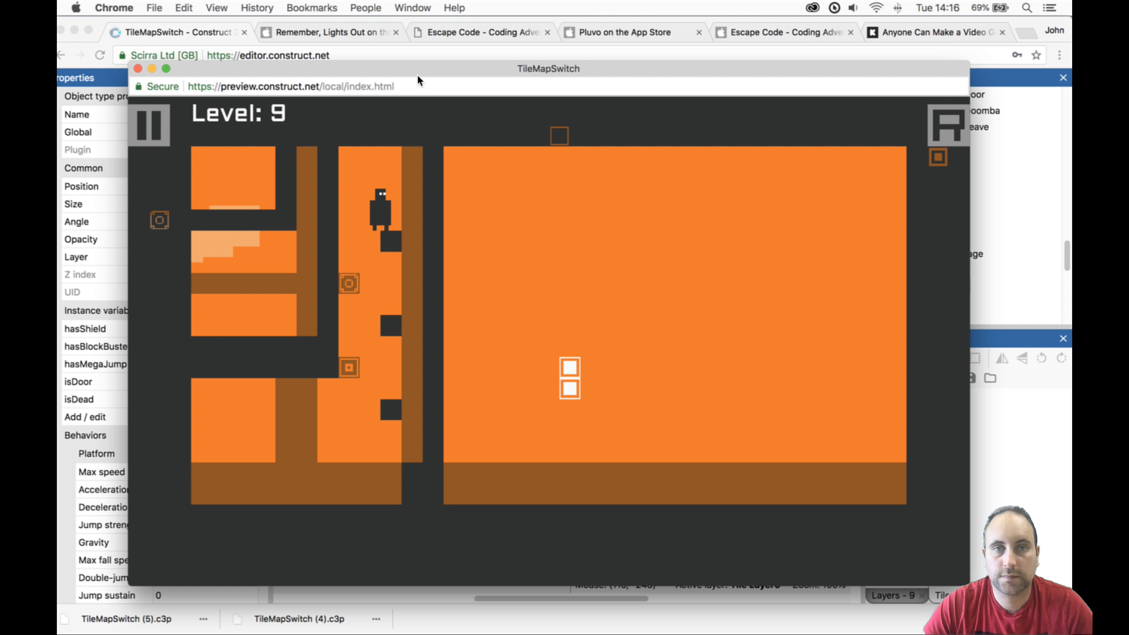
Test a jump with a tilemap switch from the topmost right-hand ledge toward the wall, and close the preview.
{"action": "key", "text": "Right"}
{"action": "key", "text": "Left"}
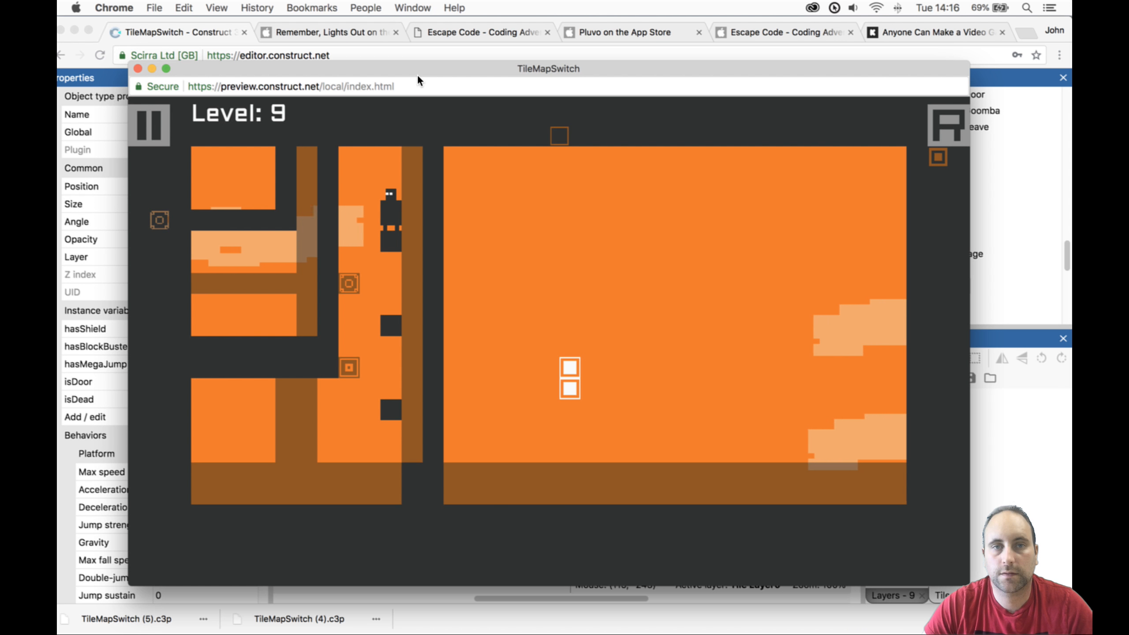
{"action": "key", "text": "Up"}
{"action": "key", "text": "Right"}
{"action": "key", "text": "space"}
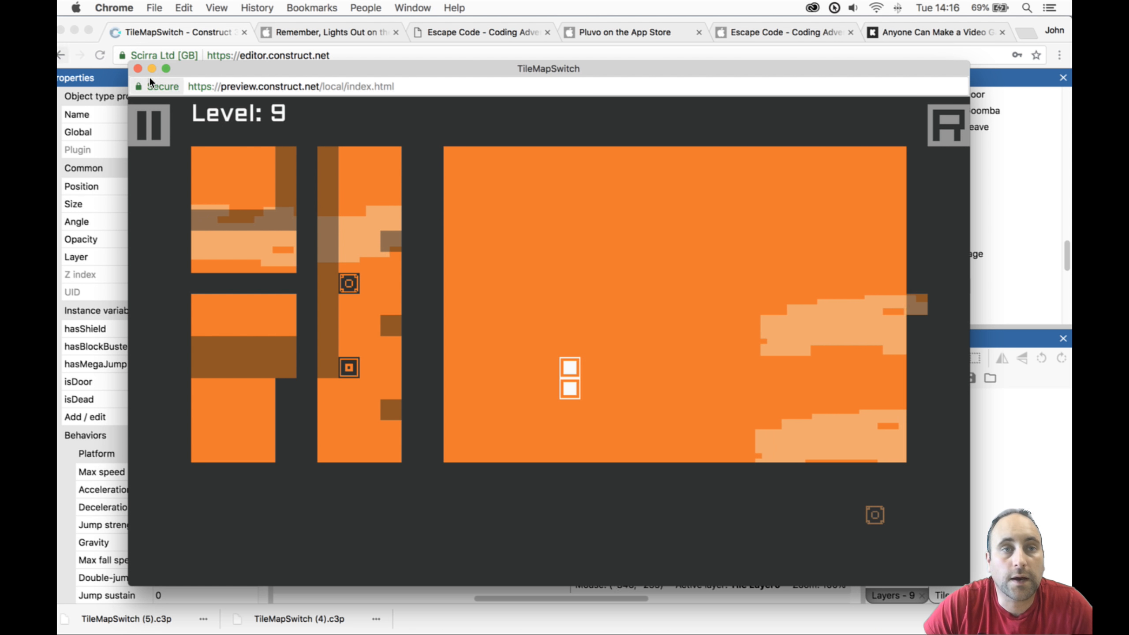
{"action": "left_click", "coordinate": [137, 68]}
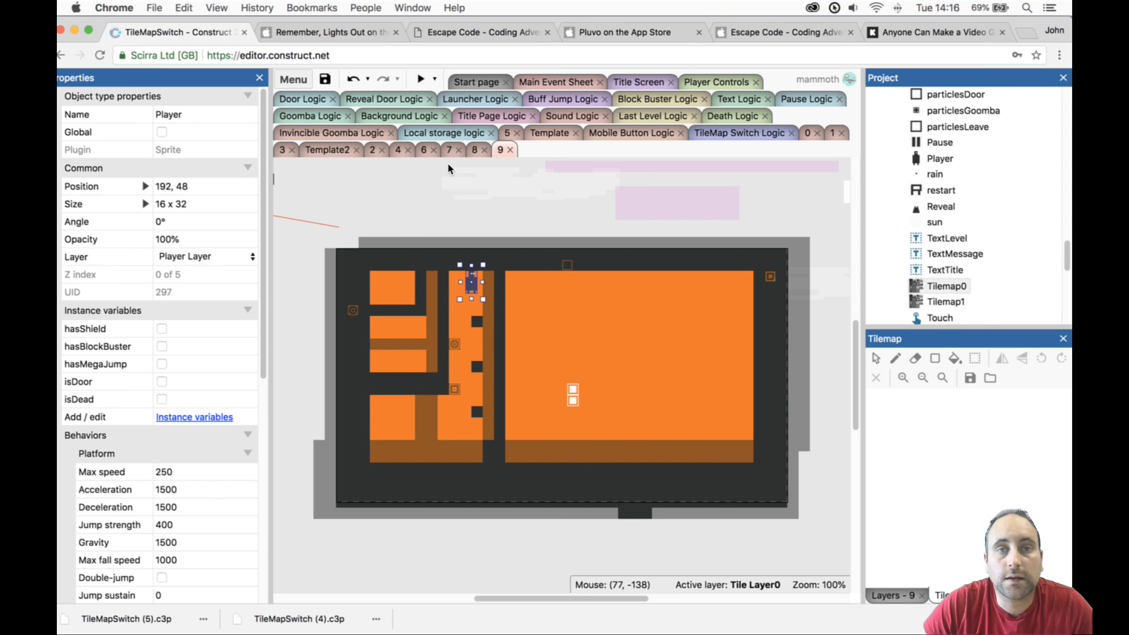
Lock Tile Layer0, unlock Tile Layer 1, and erase the Tilemap1 wall section above the shaft's topmost right-hand ledge.
{"action": "left_click", "coordinate": [540, 310]}
{"action": "left_click", "coordinate": [893, 595]}
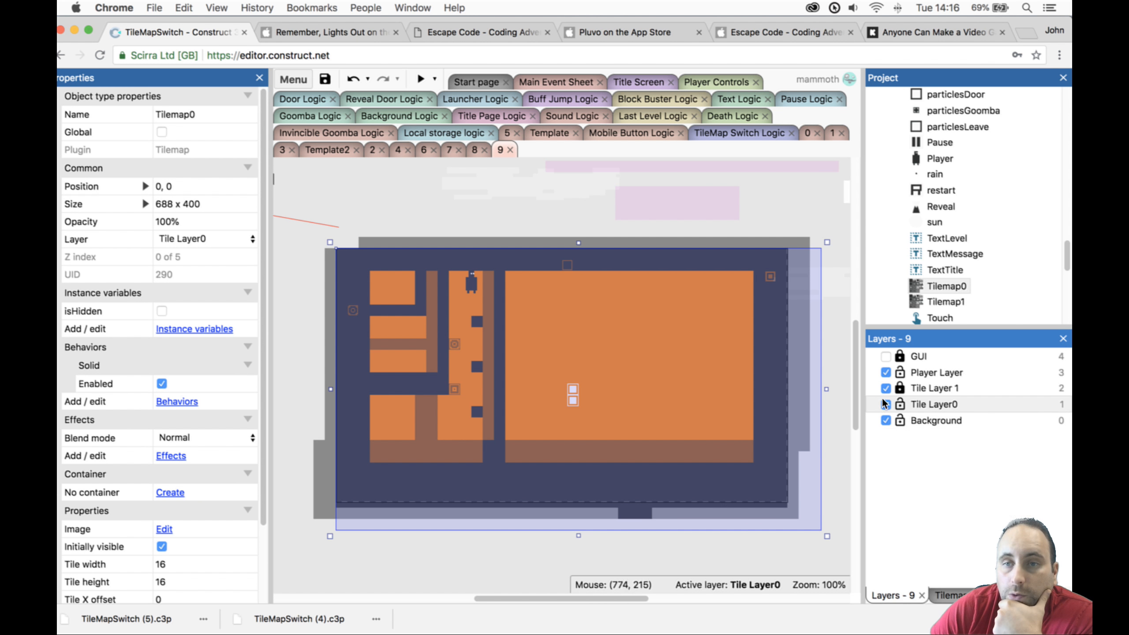
{"action": "left_click", "coordinate": [929, 388]}
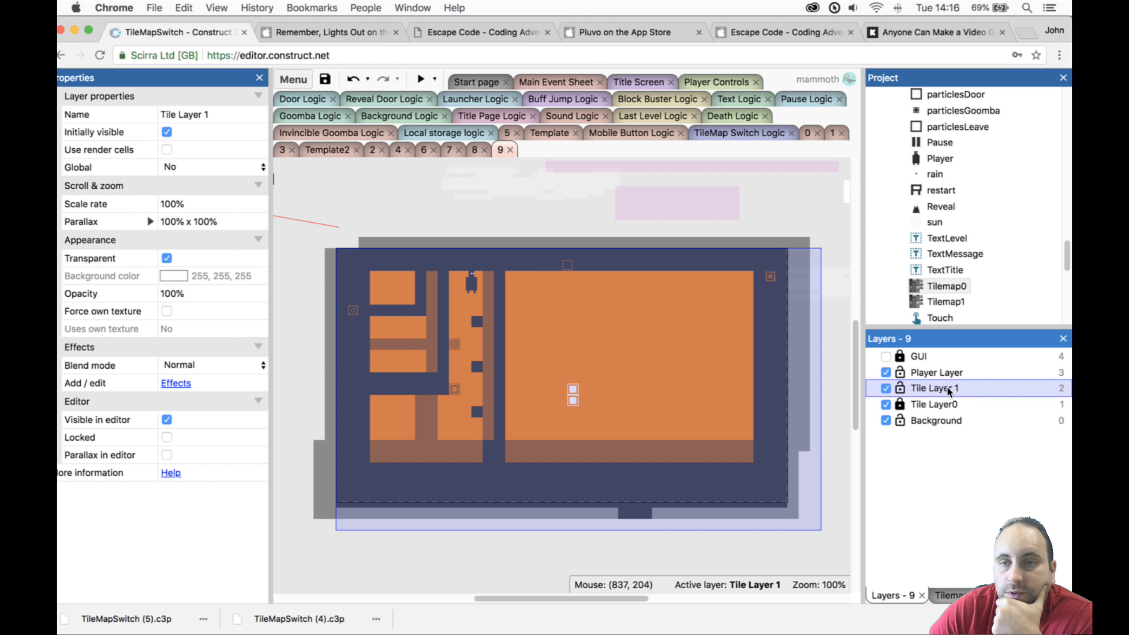
{"action": "left_click", "coordinate": [494, 348]}
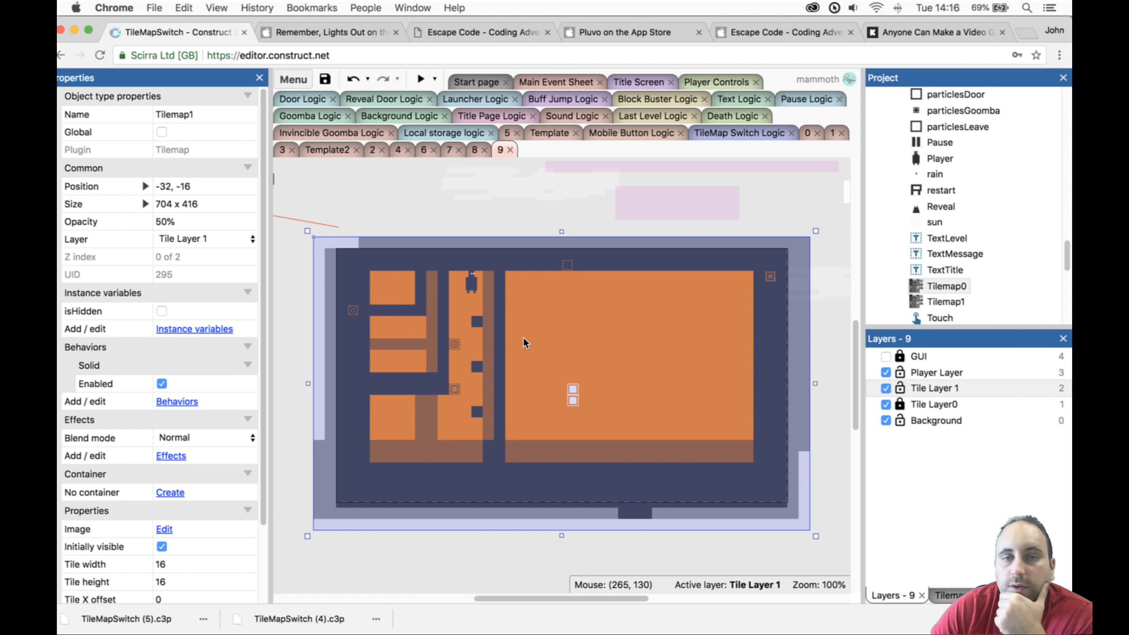
{"action": "left_click", "coordinate": [954, 593]}
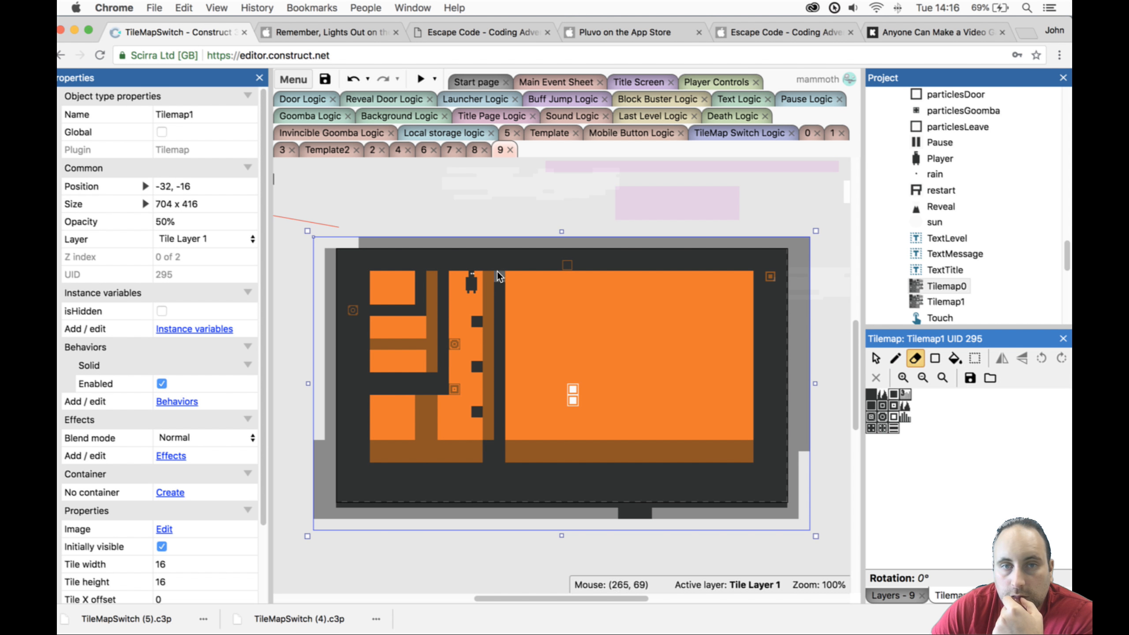
{"action": "left_click_drag", "start_coordinate": [491, 270], "coordinate": [490, 303]}
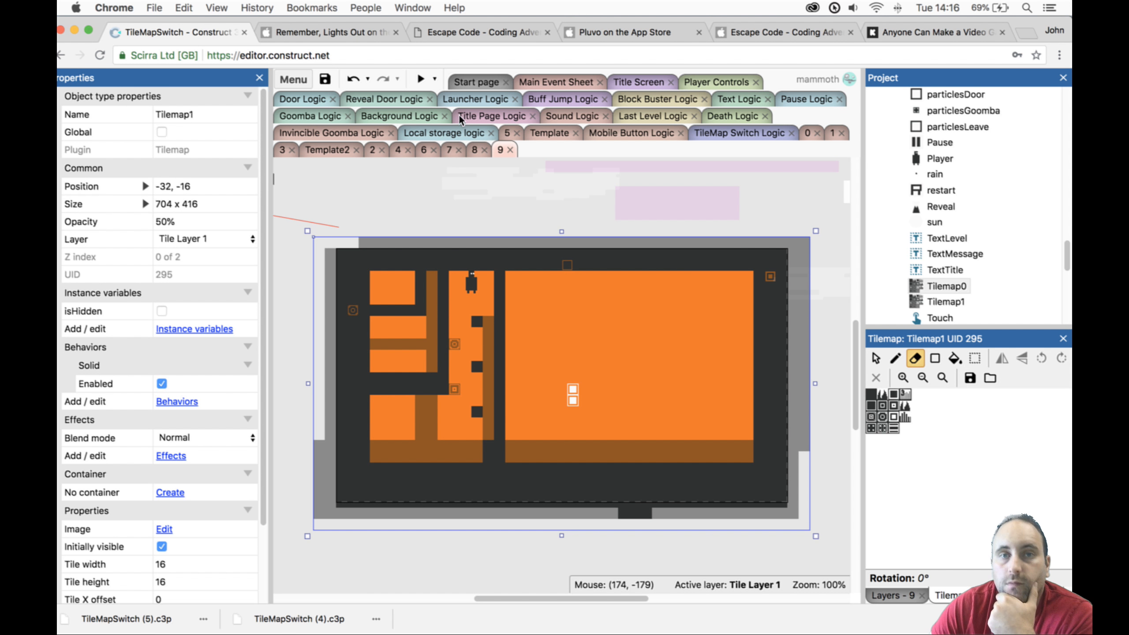
Preview level 9, test a jump and tilemap switch from the topmost right-hand ledge toward the wall, and restart the level.
{"action": "left_click", "coordinate": [419, 78]}
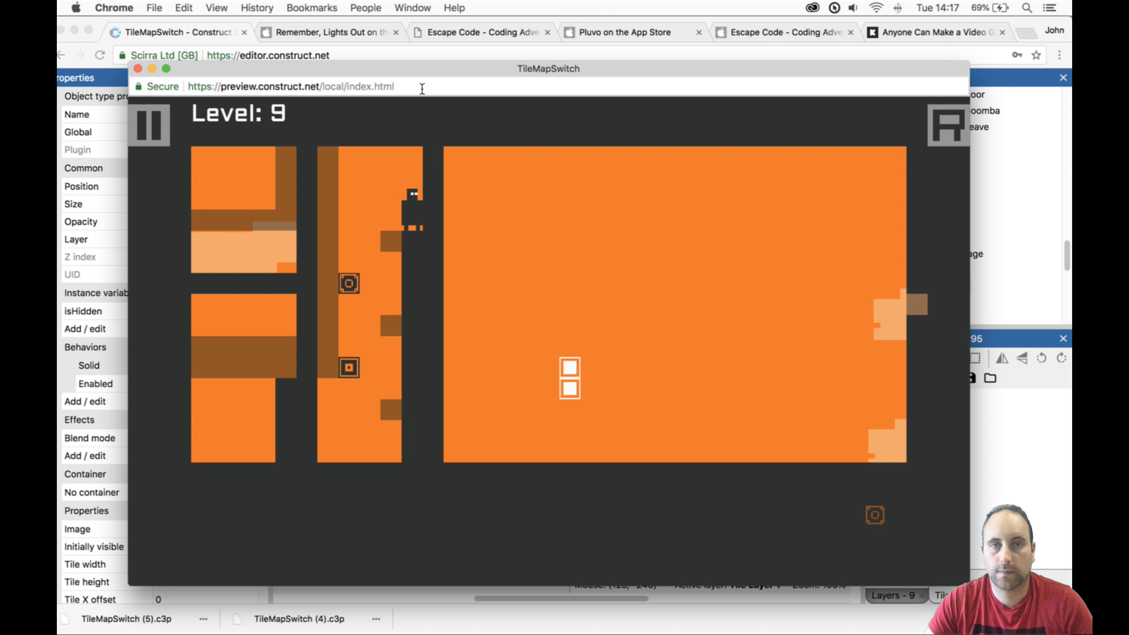
{"action": "key", "text": "Up"}
{"action": "key", "text": "Left"}
{"action": "key", "text": "space"}
{"action": "key", "text": "Right"}
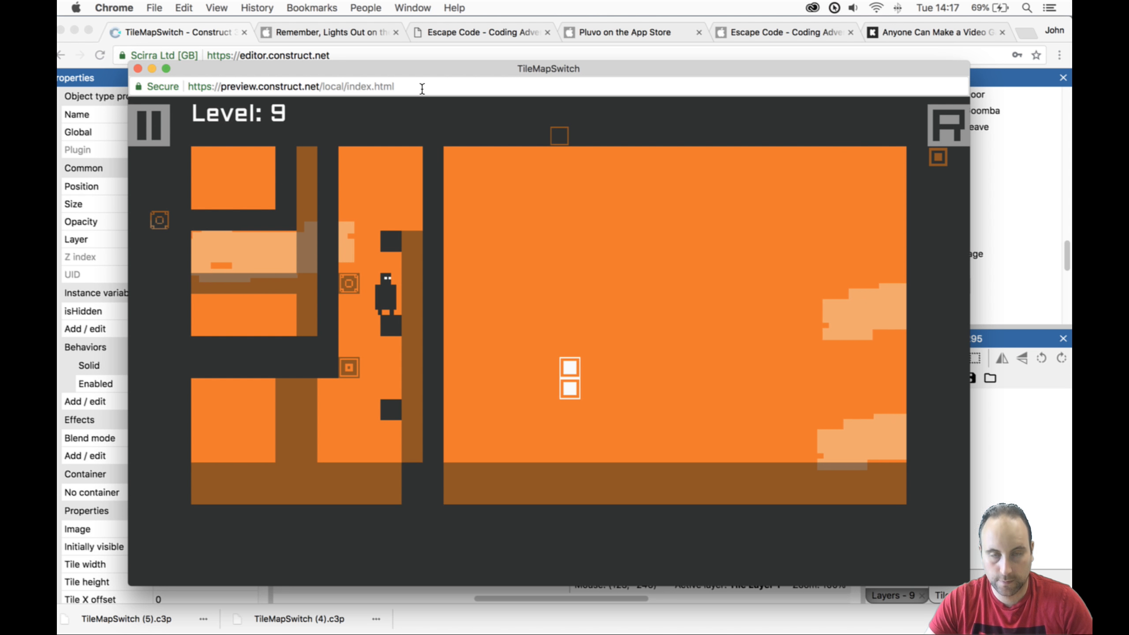
{"action": "key", "text": "r"}
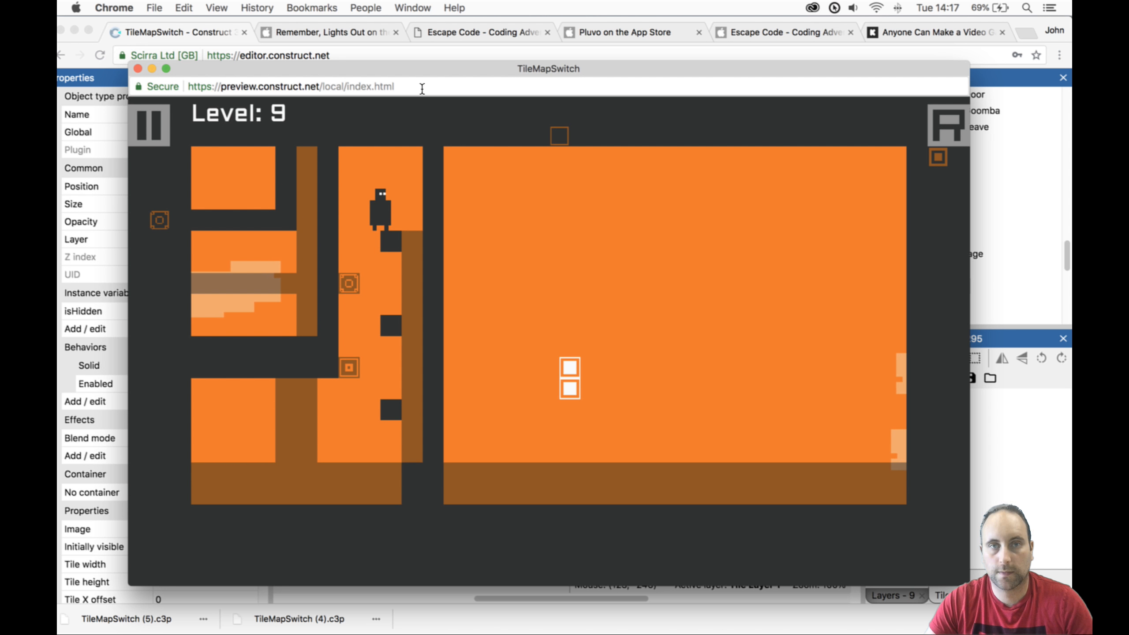
Test repeated tilemap switches with the player dropping through the shaft from its start position, and close the preview.
{"action": "key", "text": "space"}
{"action": "key", "text": "Right"}
{"action": "key", "text": "Left"}
{"action": "key", "text": "space"}
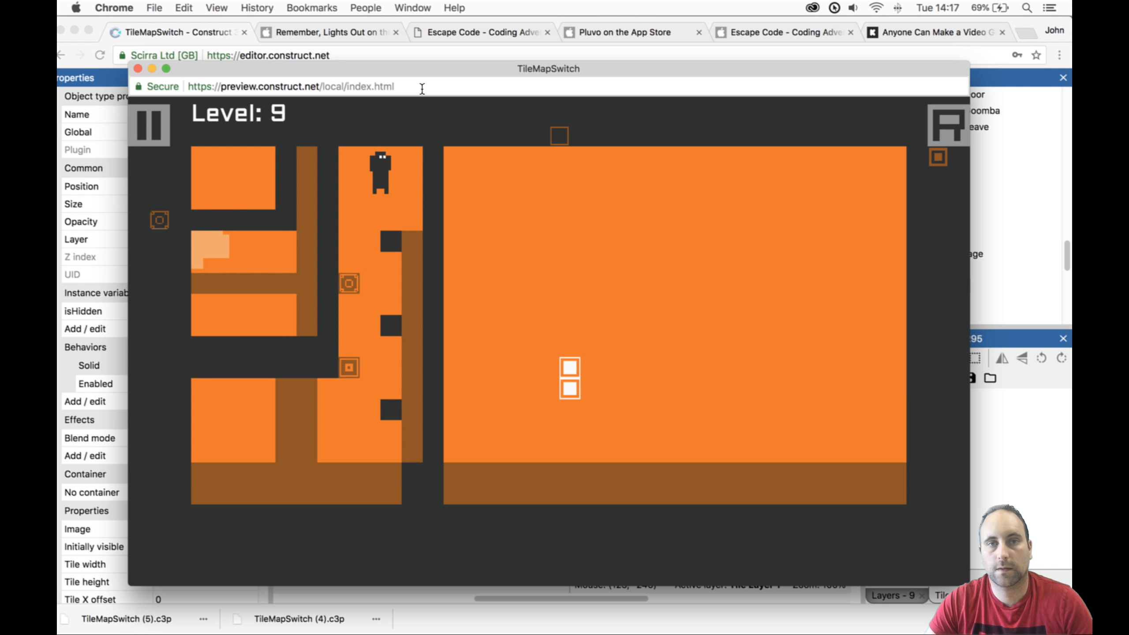
{"action": "key", "text": "space"}
{"action": "key", "text": "space"}
{"action": "key", "text": "space"}
{"action": "key", "text": "space"}
{"action": "key", "text": "space"}
{"action": "key", "text": "space"}
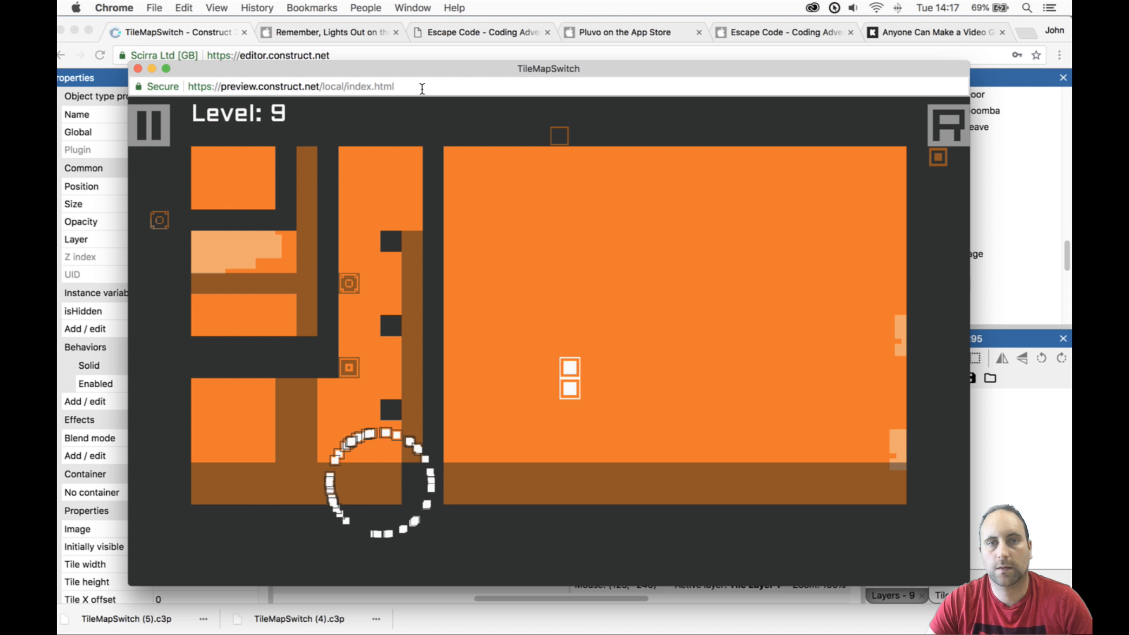
{"action": "left_click", "coordinate": [138, 68]}
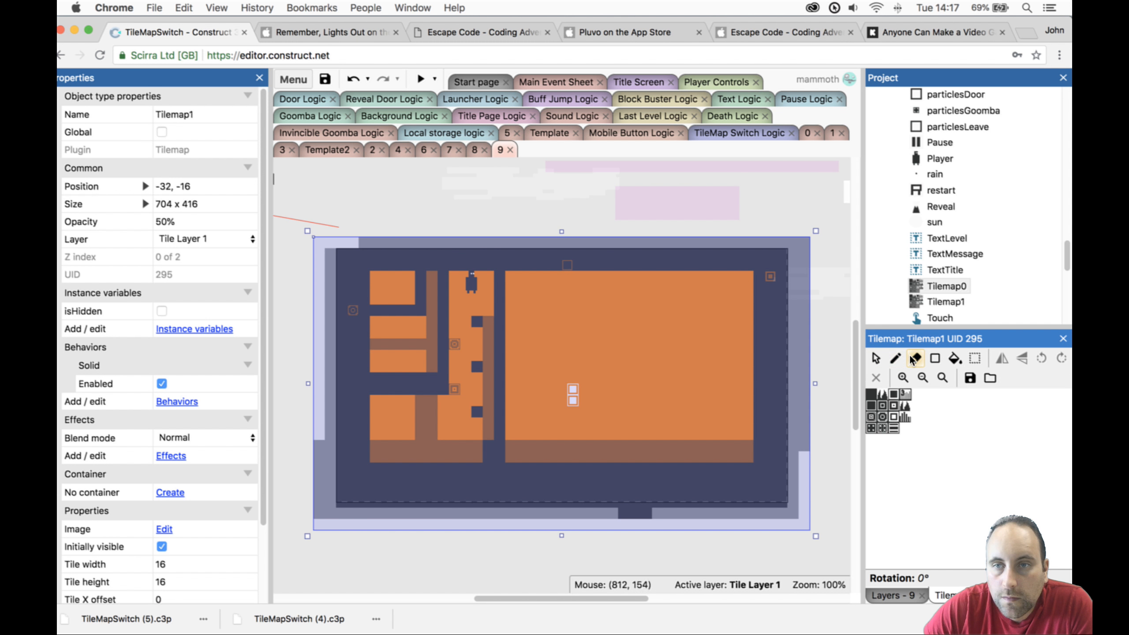
Erase the Tilemap1 tiles overlapping the full-height wall right of the shaft, and playtest switching through that wall toward the door.
{"action": "left_click", "coordinate": [913, 358]}
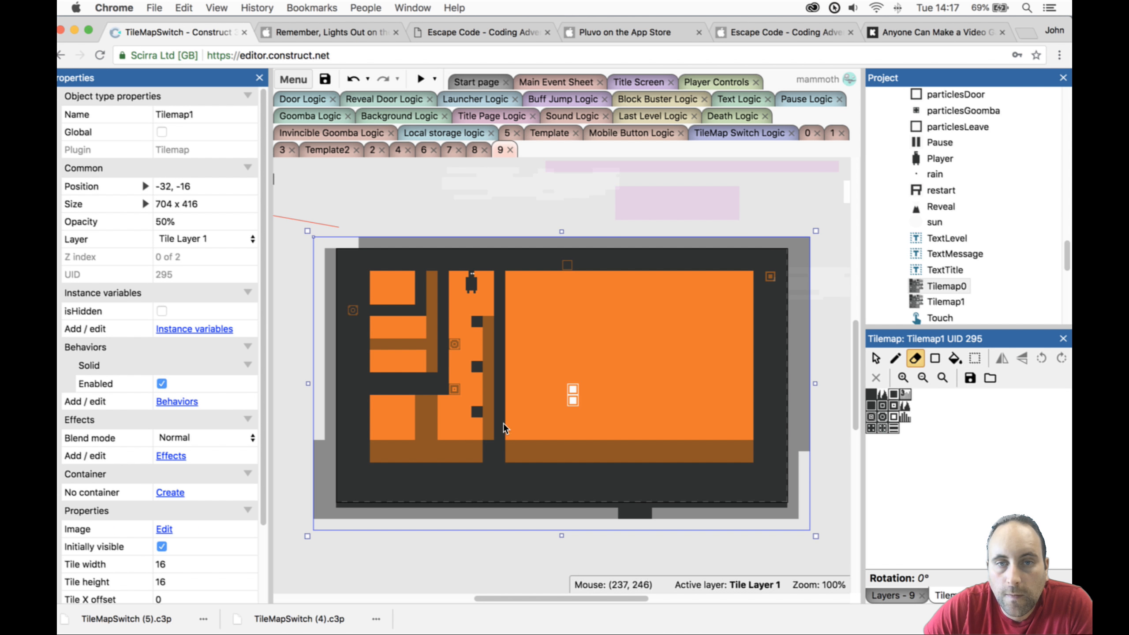
{"action": "left_click", "coordinate": [417, 79]}
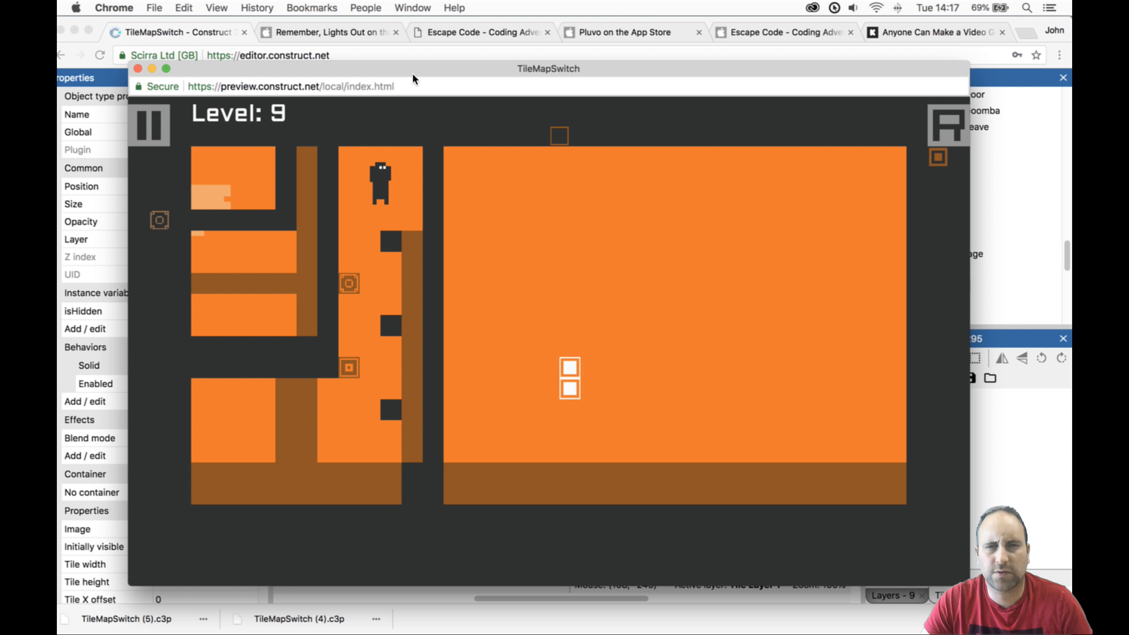
{"action": "key", "text": "r"}
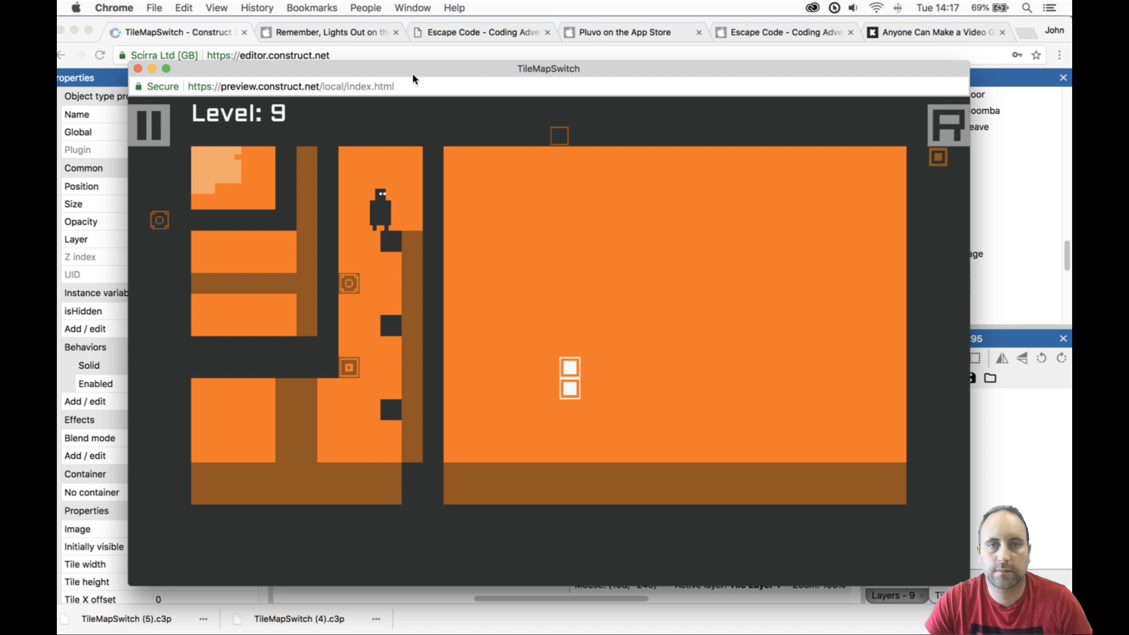
{"action": "key", "text": "Right"}
{"action": "key", "text": "Up"}
{"action": "key", "text": "space"}
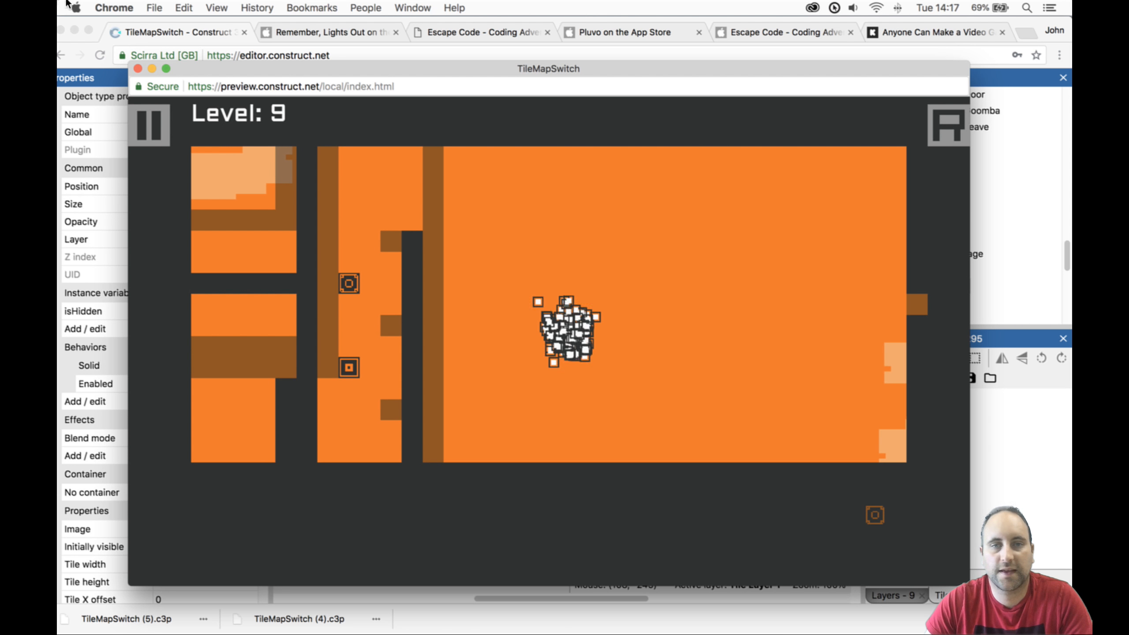
{"action": "left_click", "coordinate": [138, 68]}
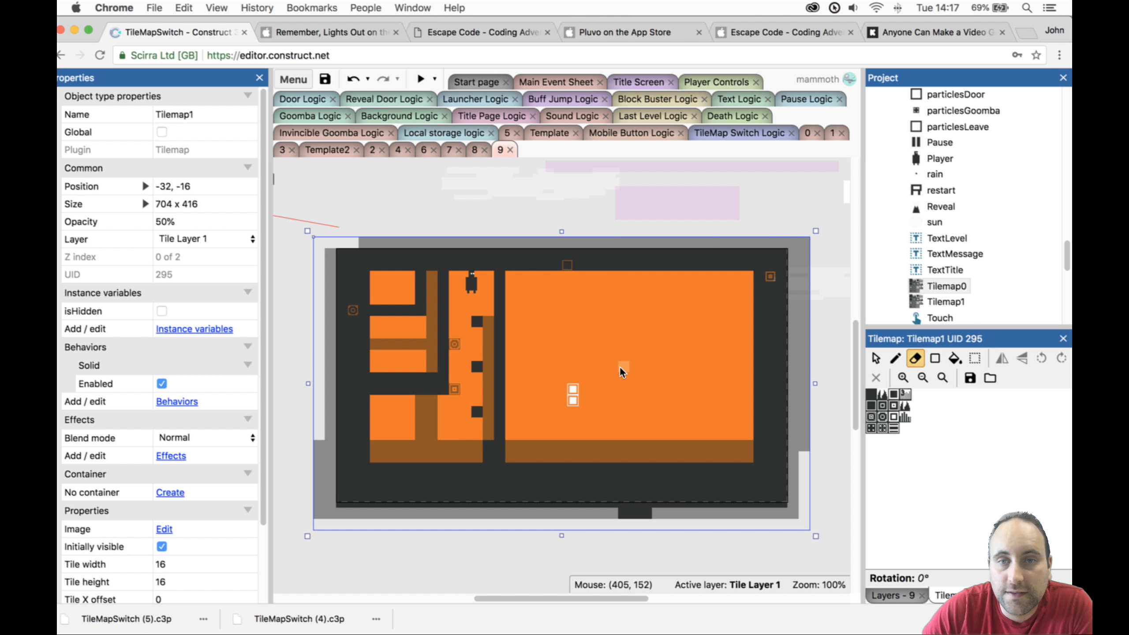
Move the door to 576, 48 in the level's upper right corner.
{"action": "left_click", "coordinate": [882, 361]}
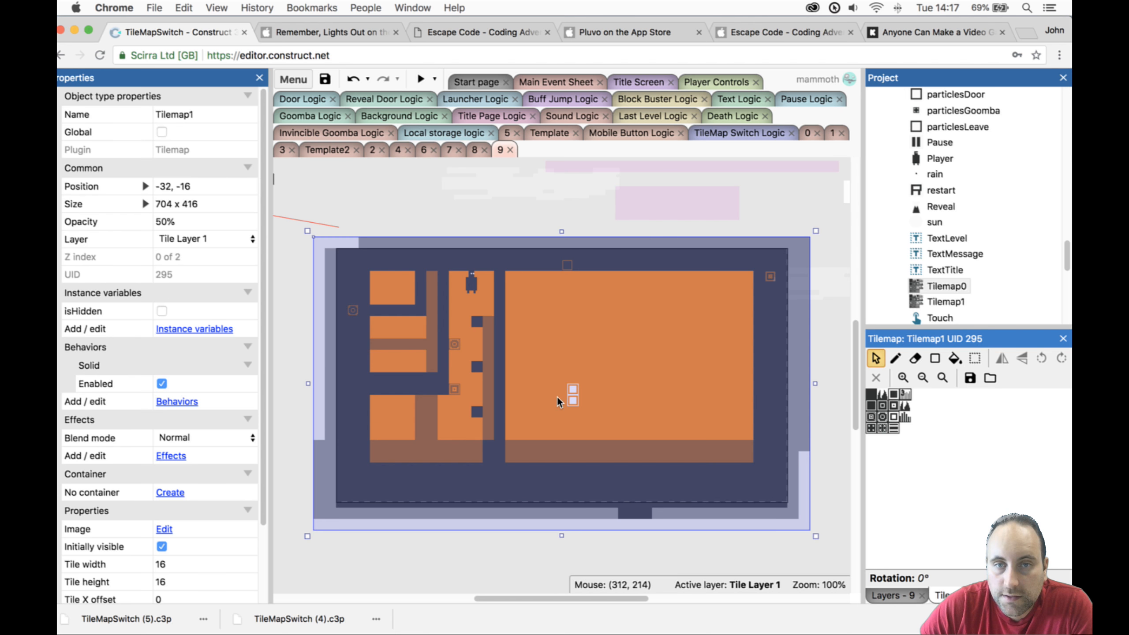
{"action": "left_click", "coordinate": [573, 400]}
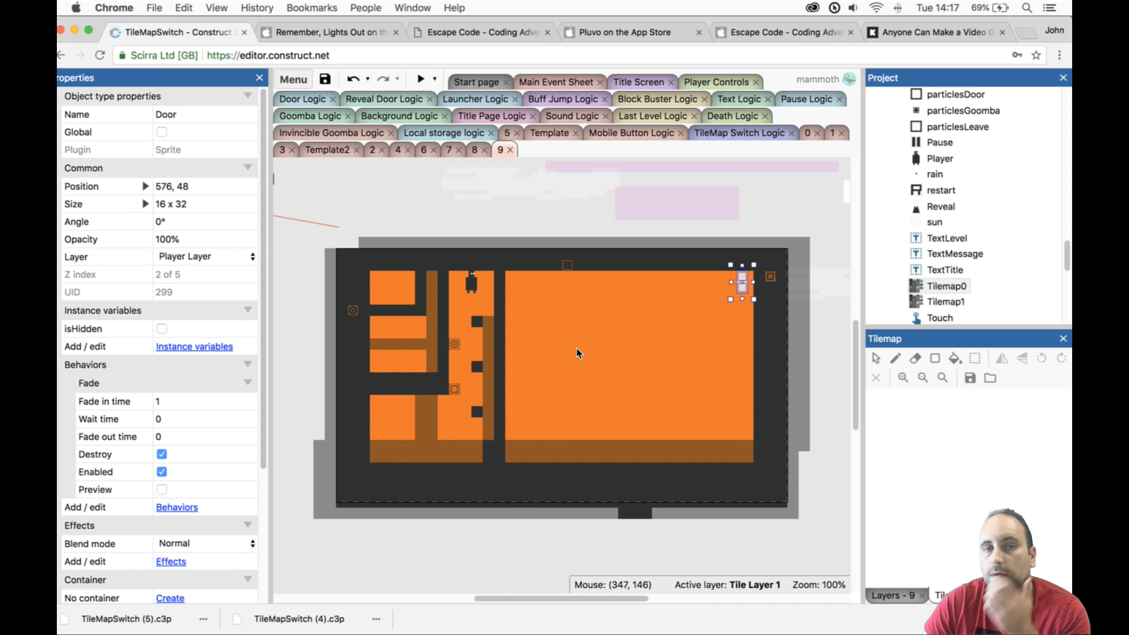
Draw two nested one-tile-thick L-shaped barriers on Tilemap1, running from the shaft's outer wall up to the ceiling.
{"action": "left_click", "coordinate": [514, 329]}
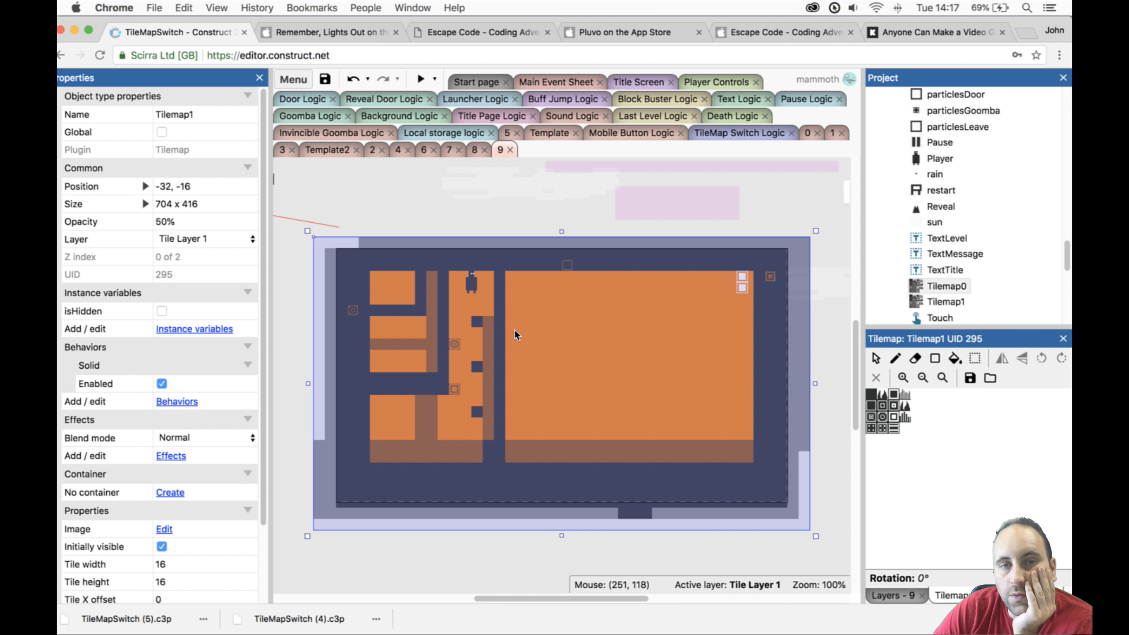
{"action": "left_click", "coordinate": [914, 360]}
{"action": "left_click", "coordinate": [934, 360]}
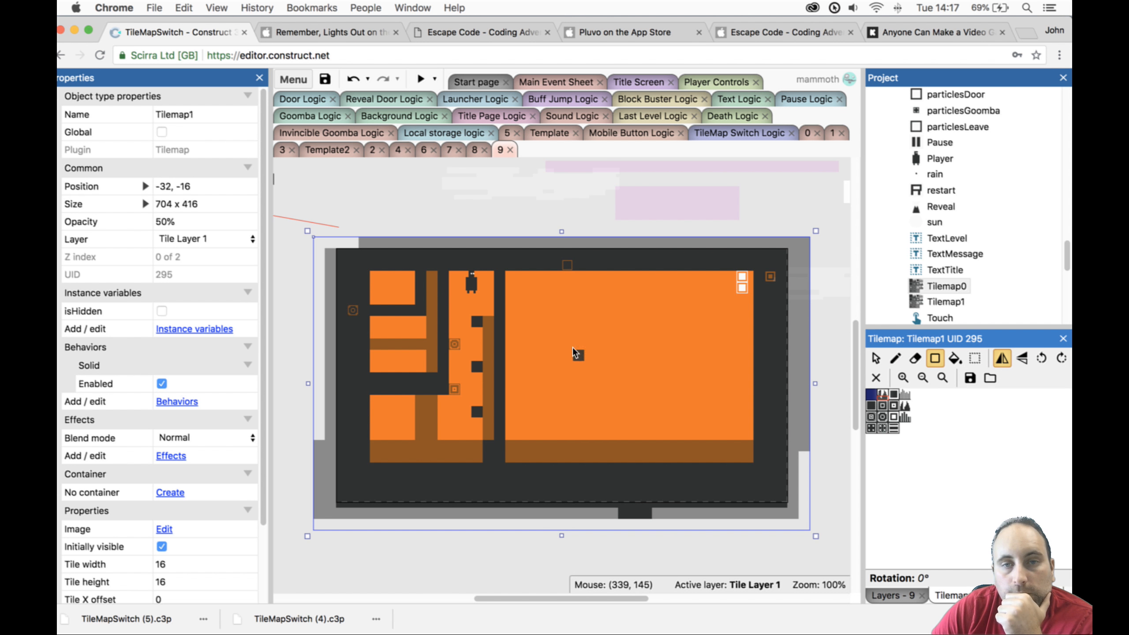
{"action": "mouse_move", "coordinate": [512, 320]}
{"action": "left_mouse_down"}
{"action": "mouse_move", "coordinate": [571, 320]}
{"action": "mouse_move", "coordinate": [533, 322]}
{"action": "left_mouse_up"}
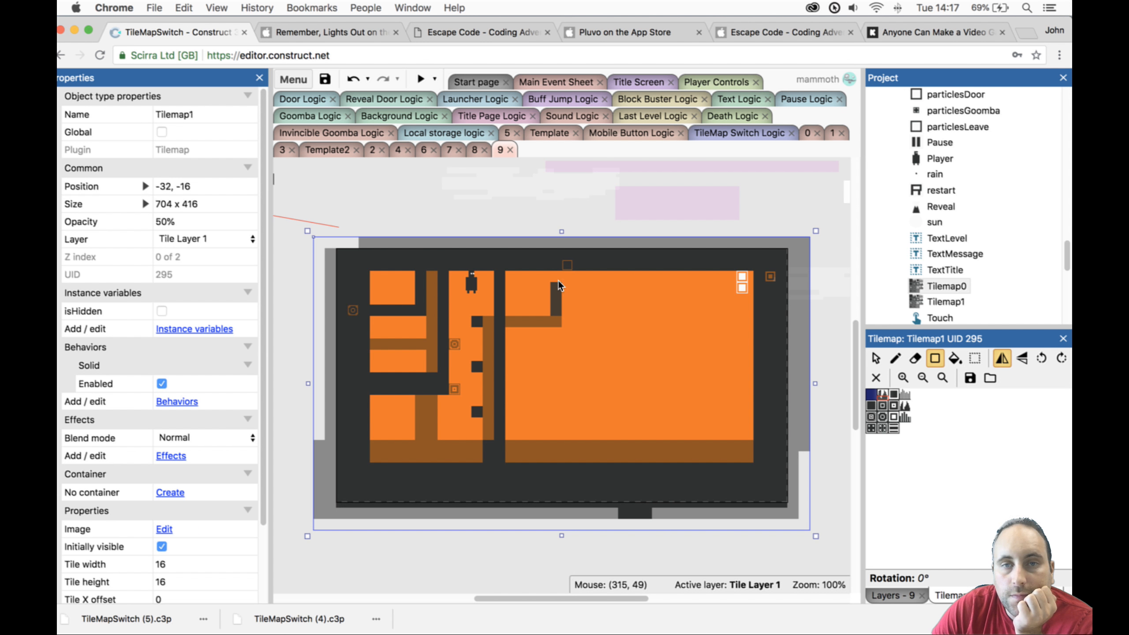
{"action": "left_click_drag", "start_coordinate": [558, 280], "coordinate": [559, 277]}
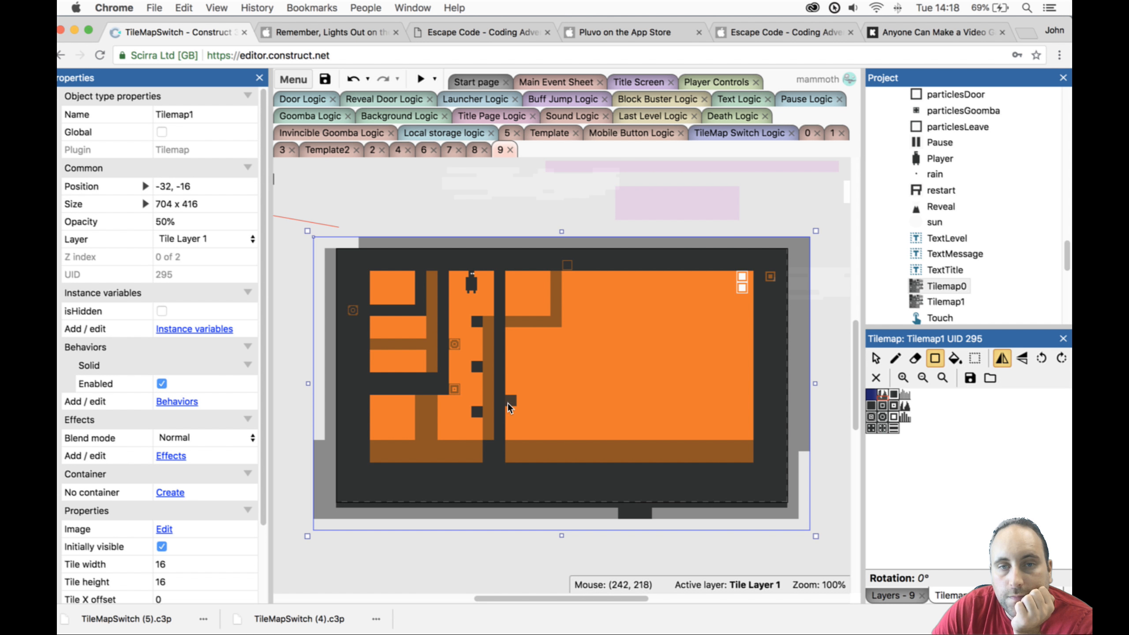
{"action": "left_click_drag", "start_coordinate": [574, 393], "coordinate": [625, 283]}
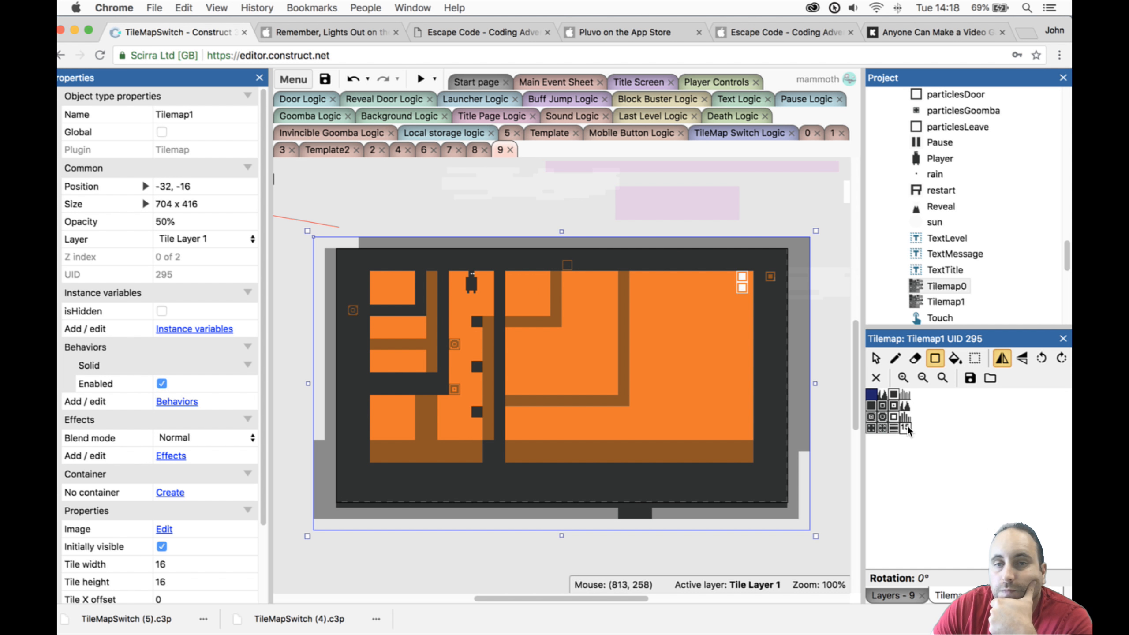
On Tilemap0 in Tile Layer0, draw an L-shaped barrier between the two Tilemap1 ones and a full-height wall beside the larger one.
{"action": "left_click", "coordinate": [872, 359]}
{"action": "left_click", "coordinate": [471, 285]}
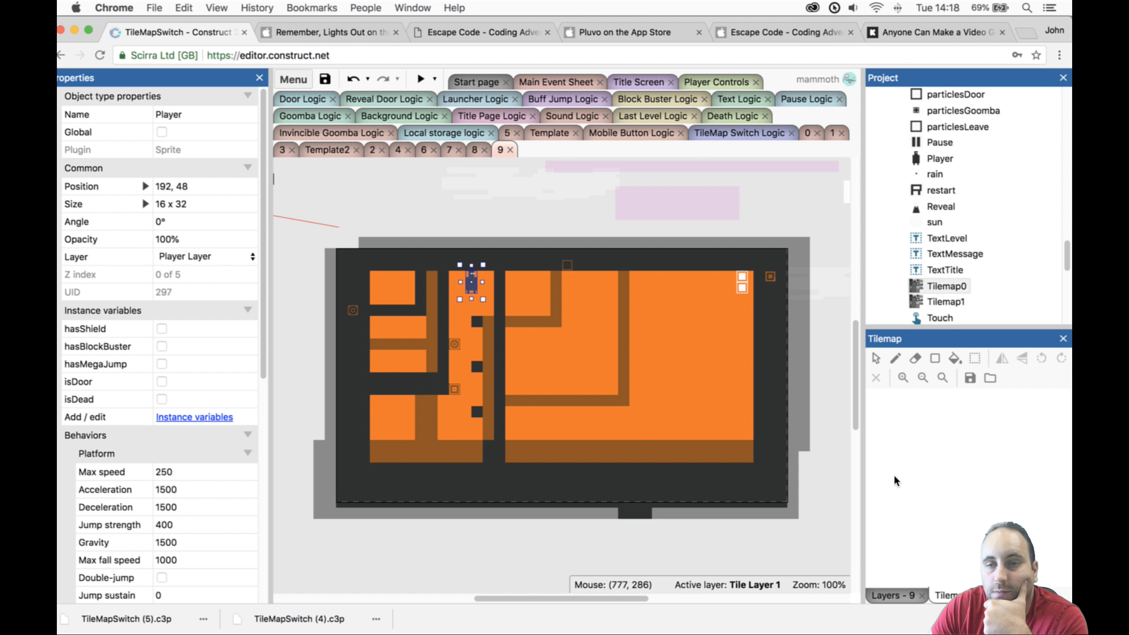
{"action": "left_click", "coordinate": [887, 588]}
{"action": "left_click", "coordinate": [916, 403]}
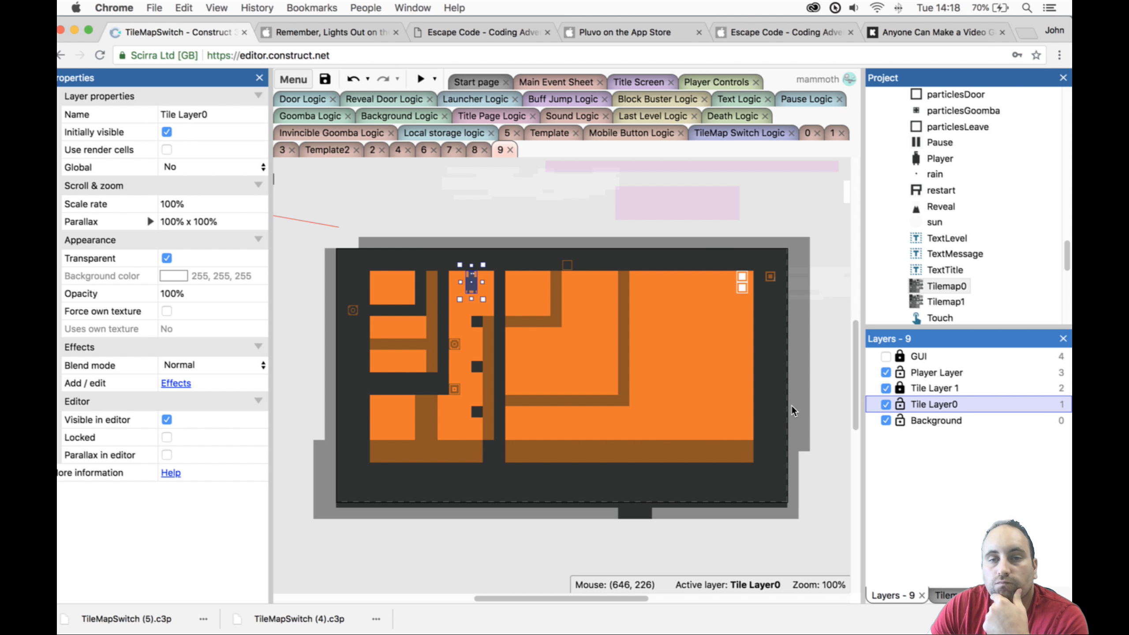
{"action": "left_click", "coordinate": [738, 400]}
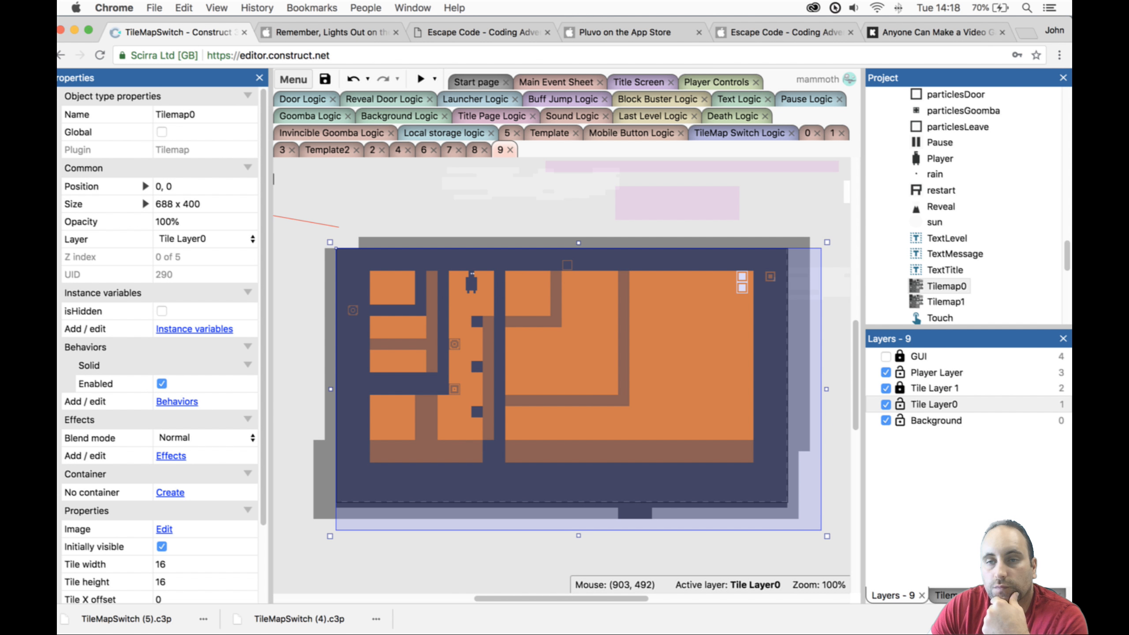
{"action": "left_click", "coordinate": [969, 597]}
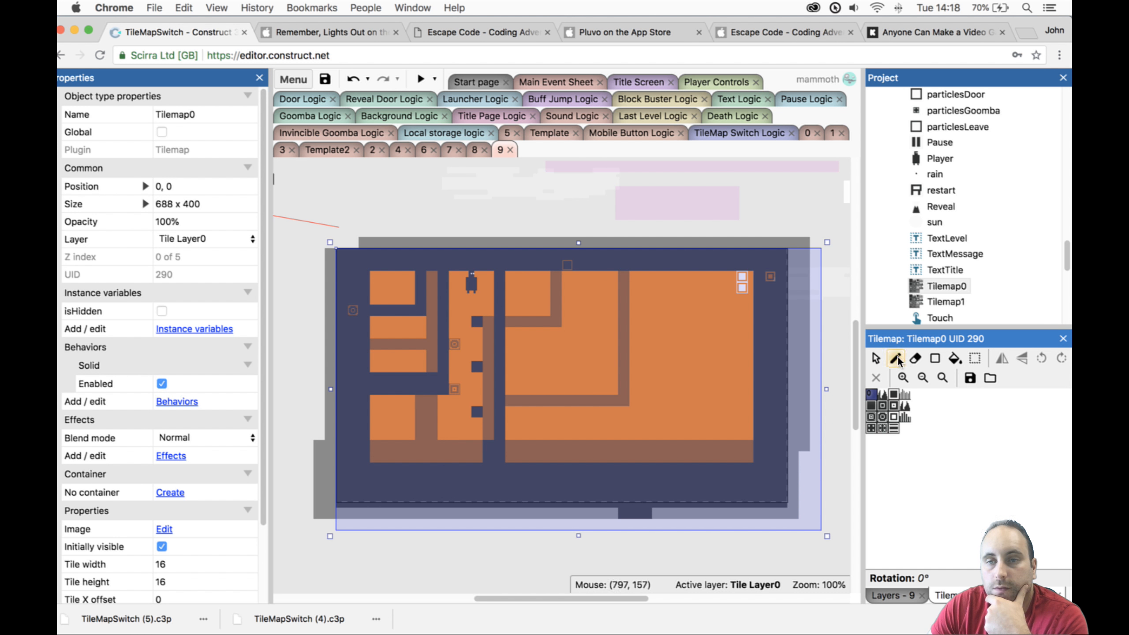
{"action": "left_click", "coordinate": [935, 359]}
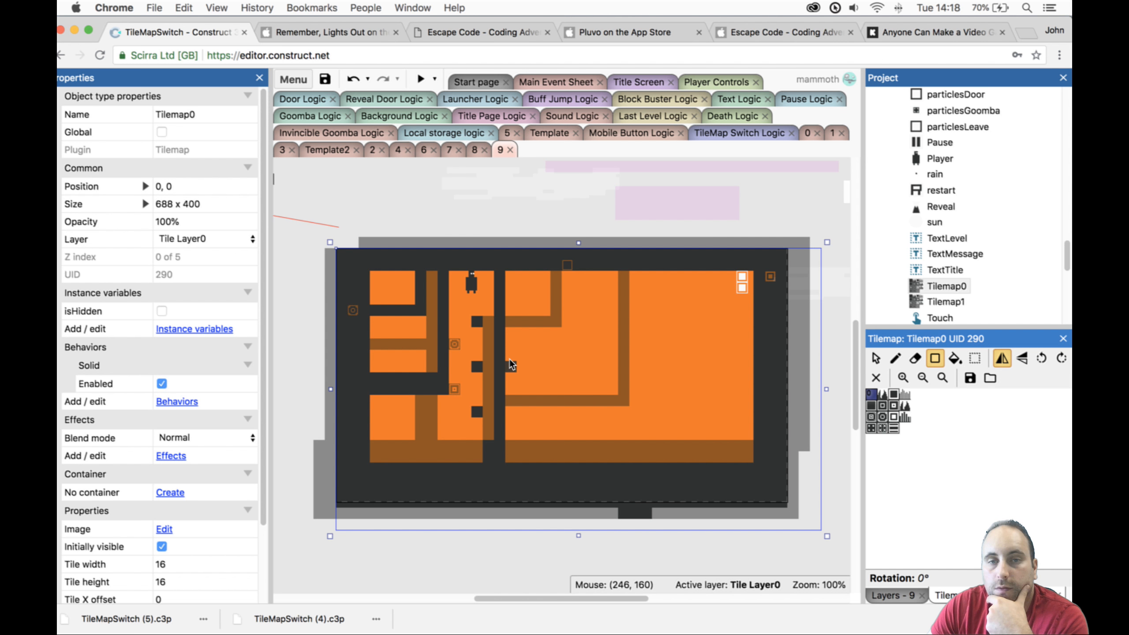
{"action": "mouse_move", "coordinate": [509, 360]}
{"action": "left_mouse_down"}
{"action": "mouse_move", "coordinate": [570, 366]}
{"action": "mouse_move", "coordinate": [582, 267]}
{"action": "left_mouse_up"}
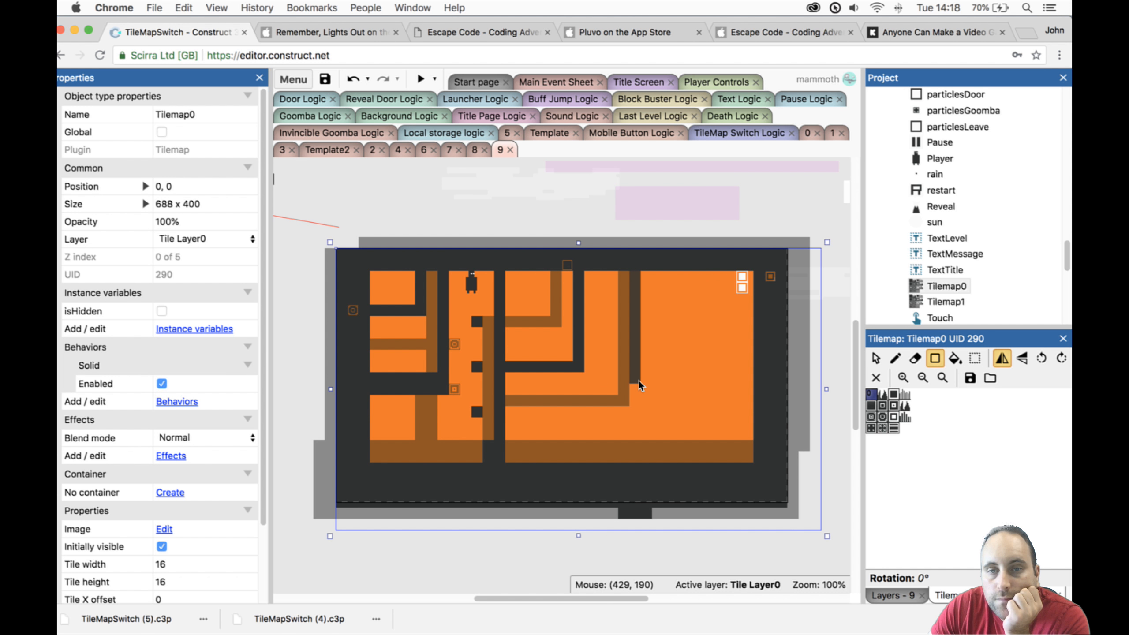
{"action": "left_click_drag", "start_coordinate": [636, 408], "coordinate": [640, 451]}
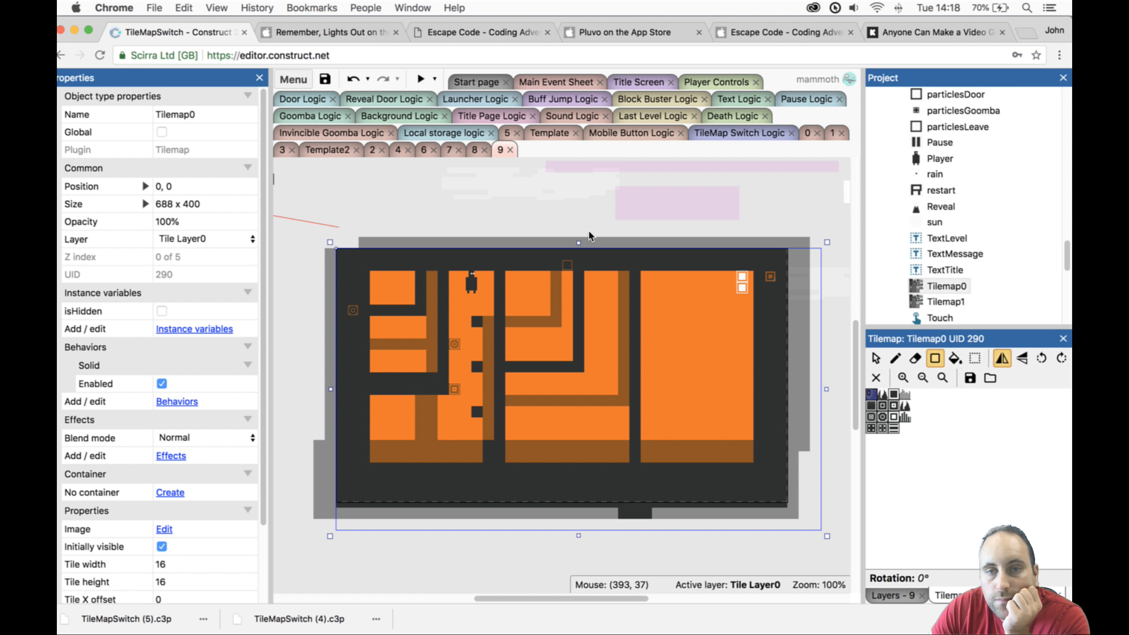
Preview the level and switch tilemaps to drop the player through the L-shaped barriers, ending with a switch at the full-height wall.
{"action": "left_click", "coordinate": [421, 79]}
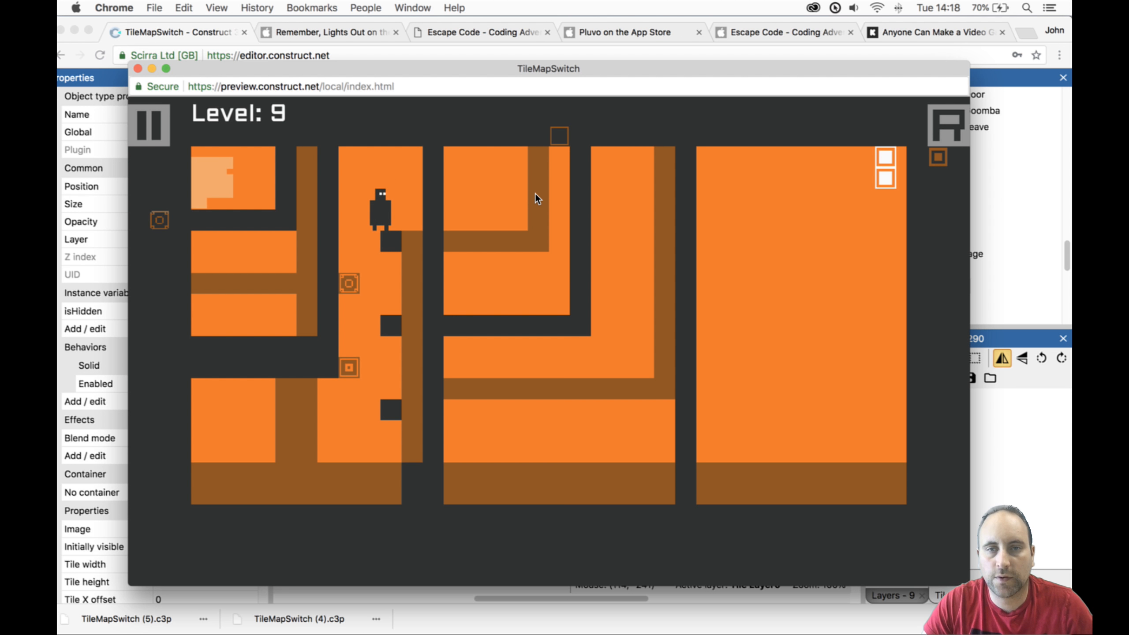
{"action": "key", "text": "Right"}
{"action": "key", "text": "space"}
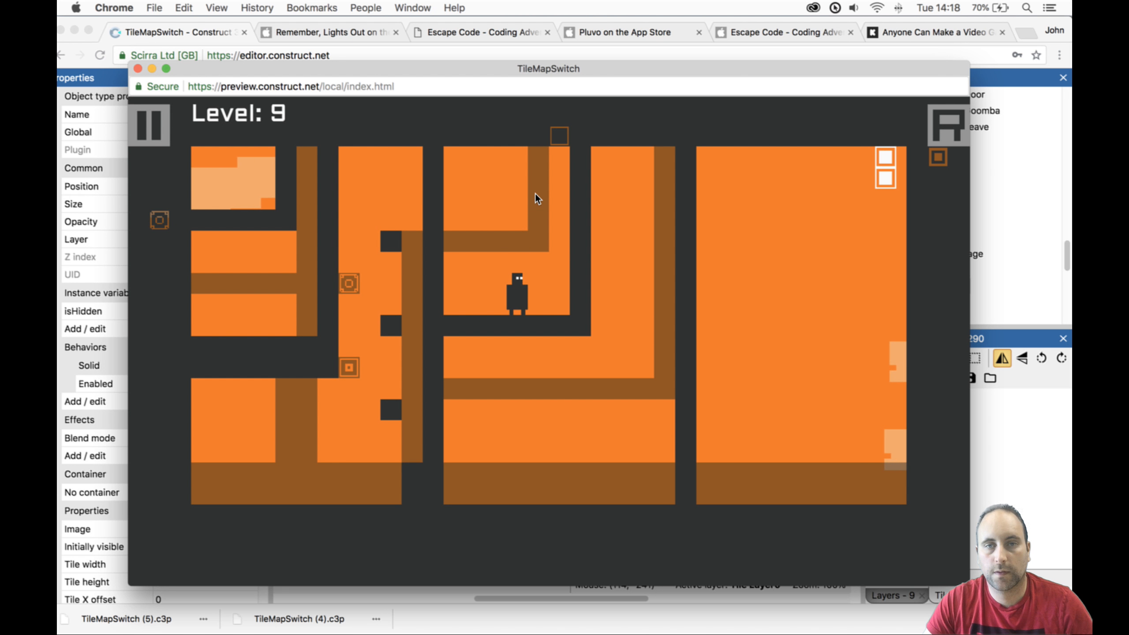
{"action": "key", "text": "space"}
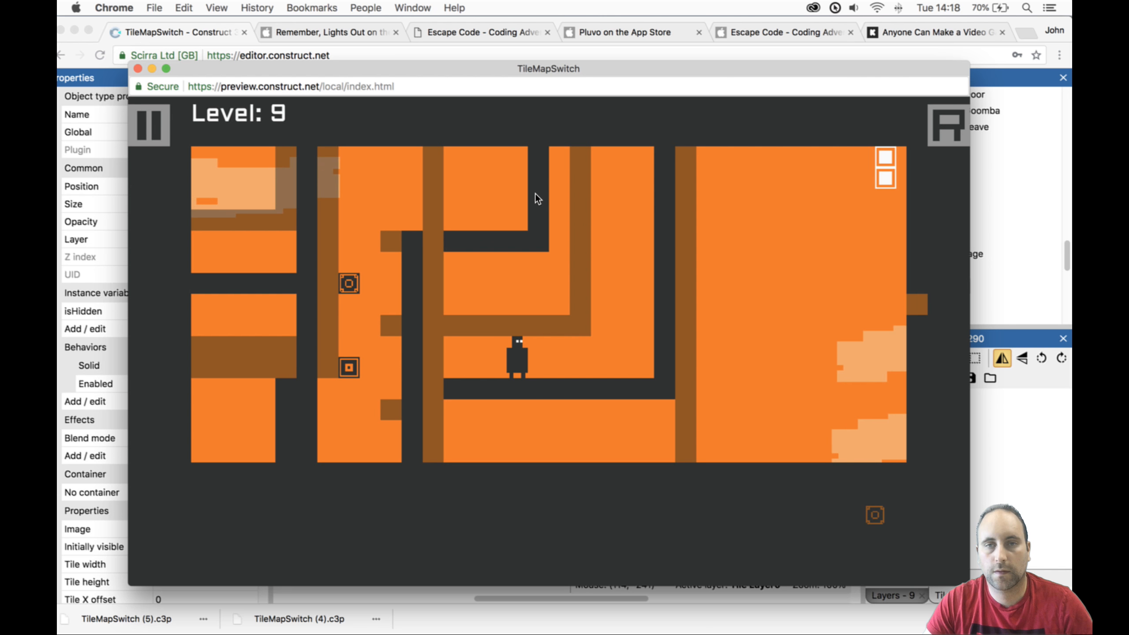
{"action": "key", "text": "space"}
{"action": "key", "text": "Right"}
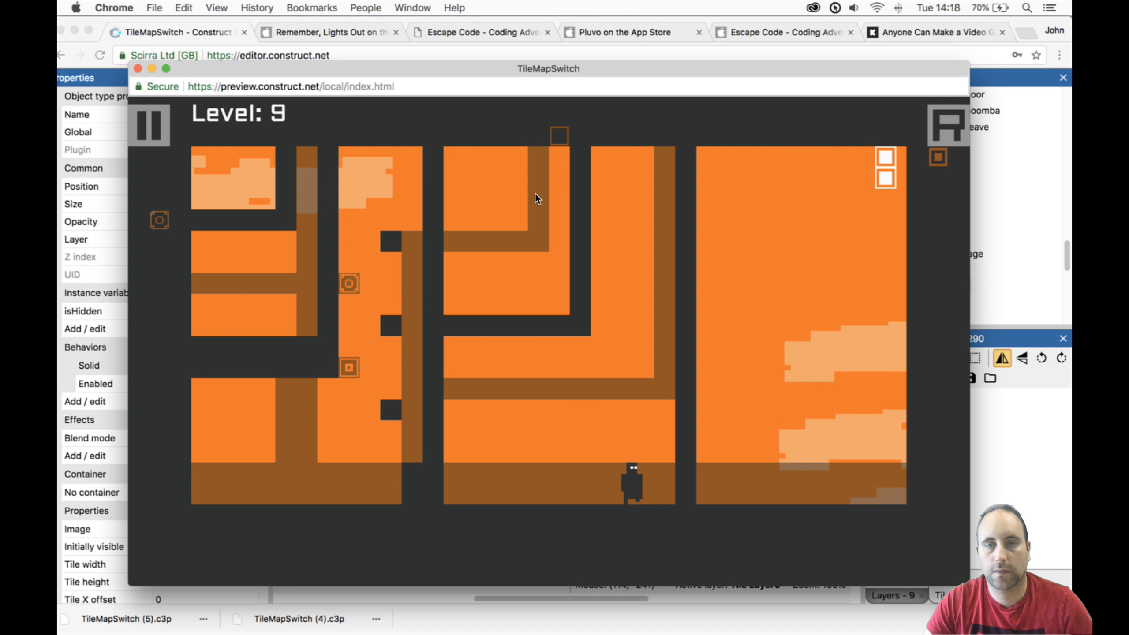
{"action": "key", "text": "space"}
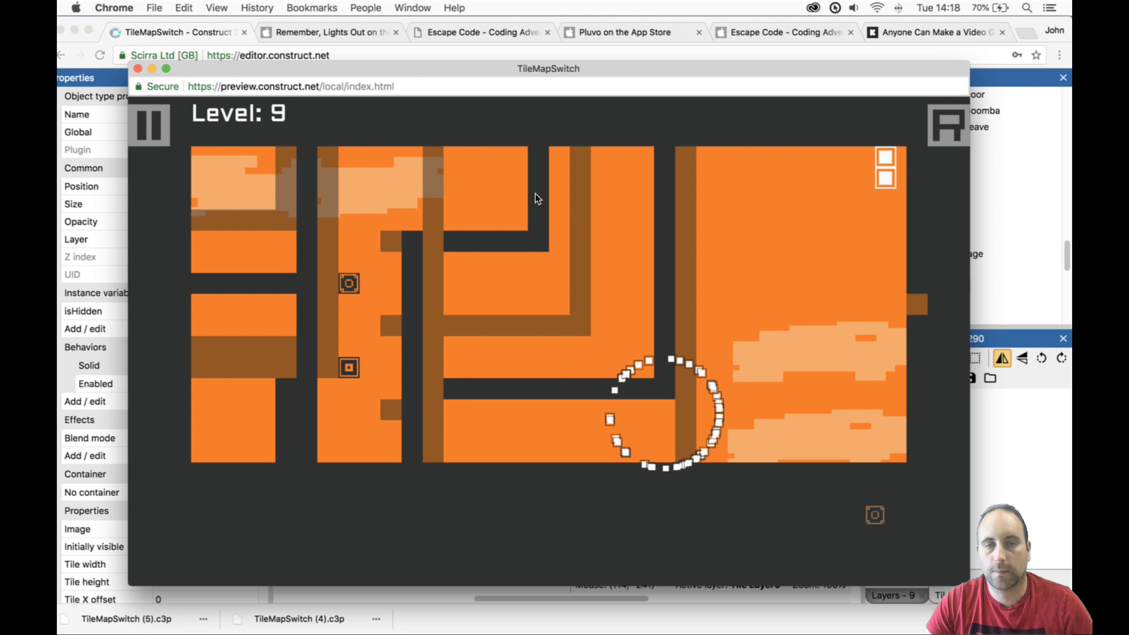
Replay the route through the L-shaped barriers to the floor, and test a jump with a tilemap switch at the full-height wall.
{"action": "key", "text": "Right"}
{"action": "key", "text": "Up"}
{"action": "key", "text": "space"}
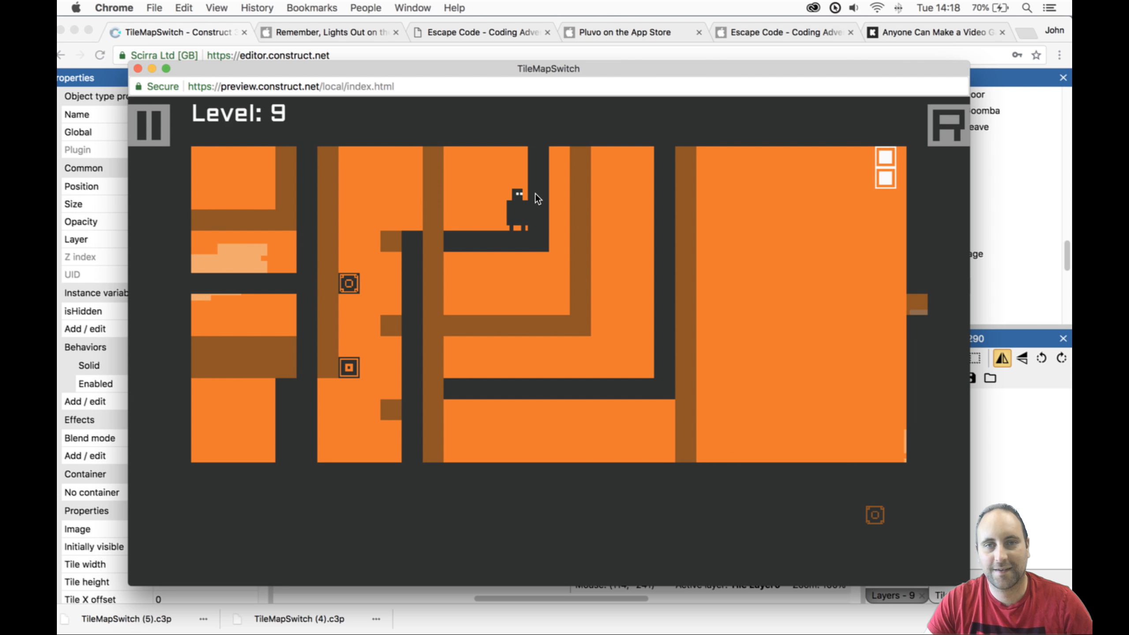
{"action": "key", "text": "space"}
{"action": "key", "text": "space"}
{"action": "key", "text": "space"}
{"action": "key", "text": "Right"}
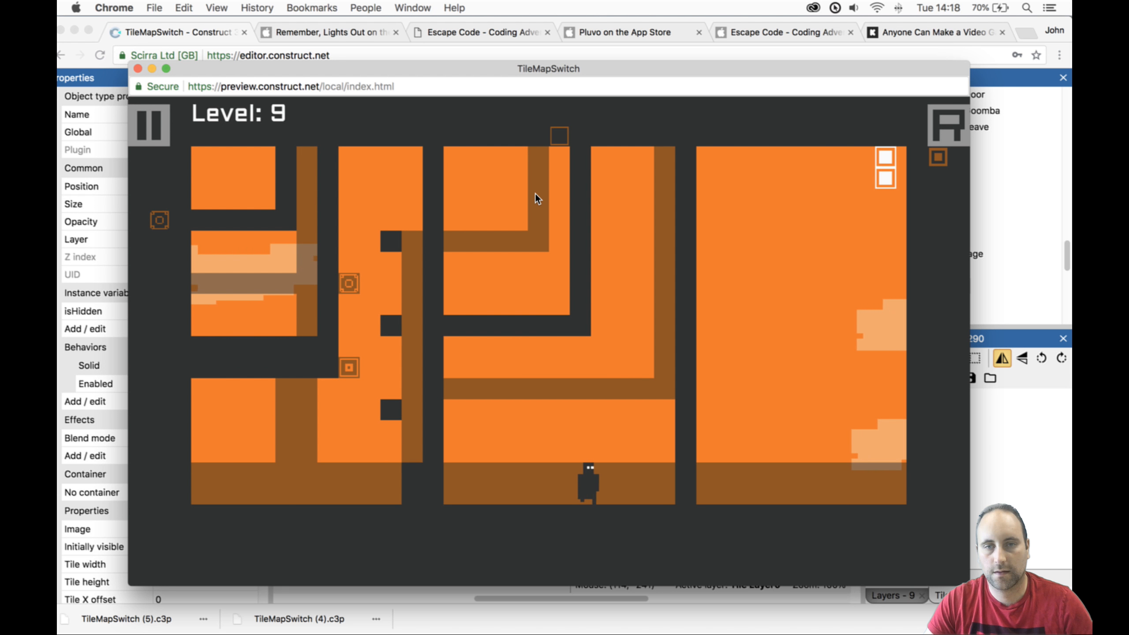
{"action": "key", "text": "Up"}
{"action": "key", "text": "space"}
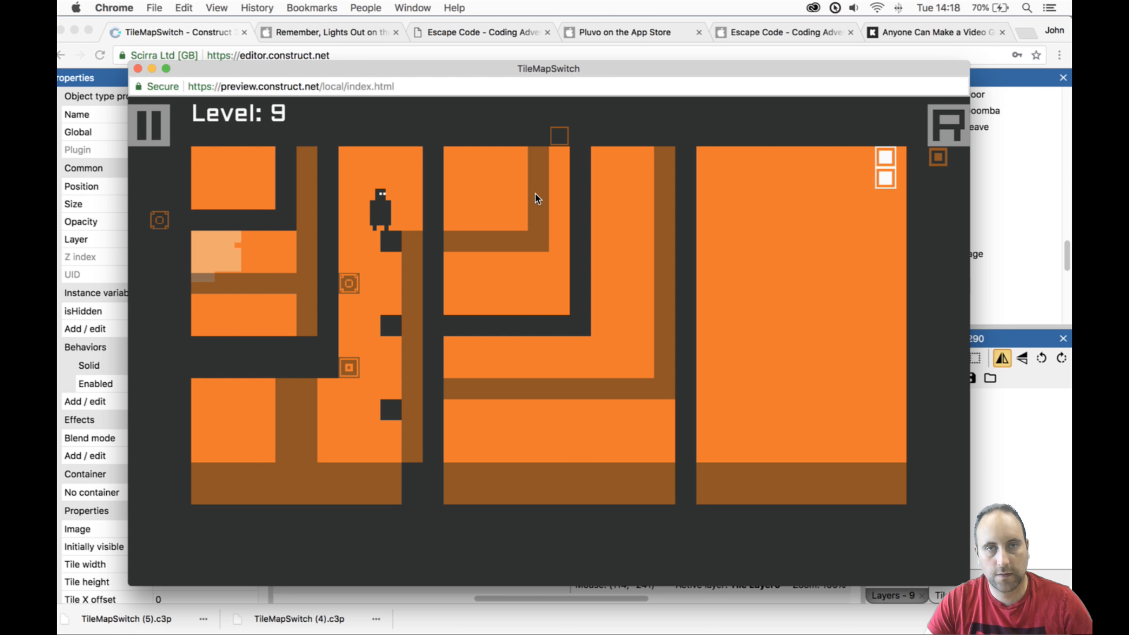
Run the L-shaped barrier route once more, switching tilemaps to drop to the floor and pass the full-height wall, and close the preview.
{"action": "key", "text": "Right"}
{"action": "key", "text": "space"}
{"action": "key", "text": "space"}
{"action": "key", "text": "space"}
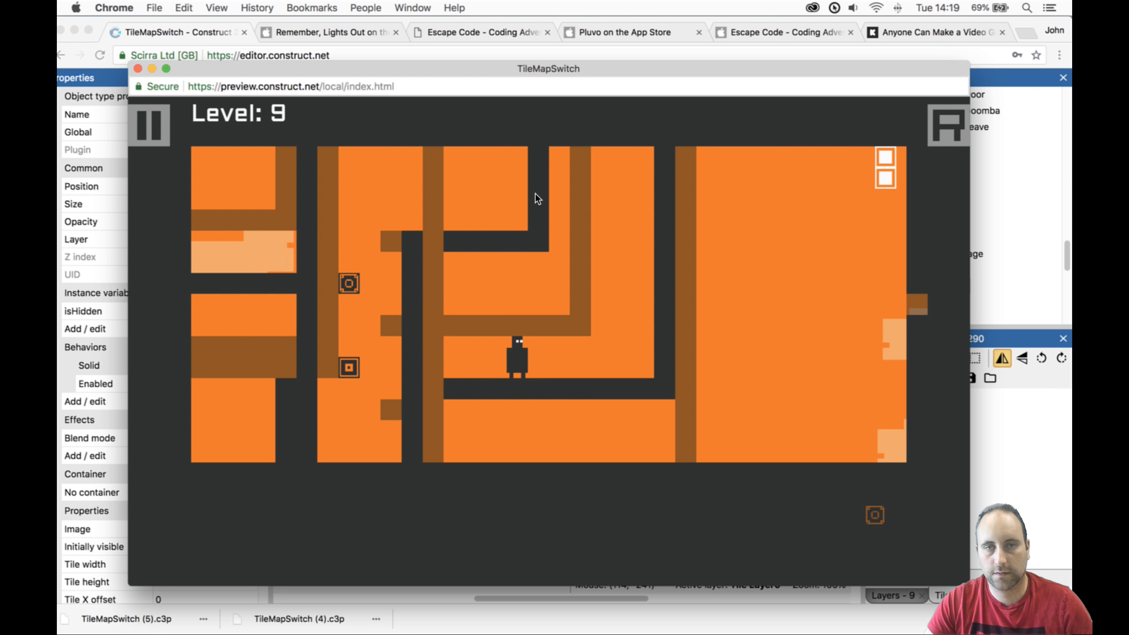
{"action": "key", "text": "space"}
{"action": "key", "text": "Right"}
{"action": "key", "text": "Up"}
{"action": "key", "text": "space"}
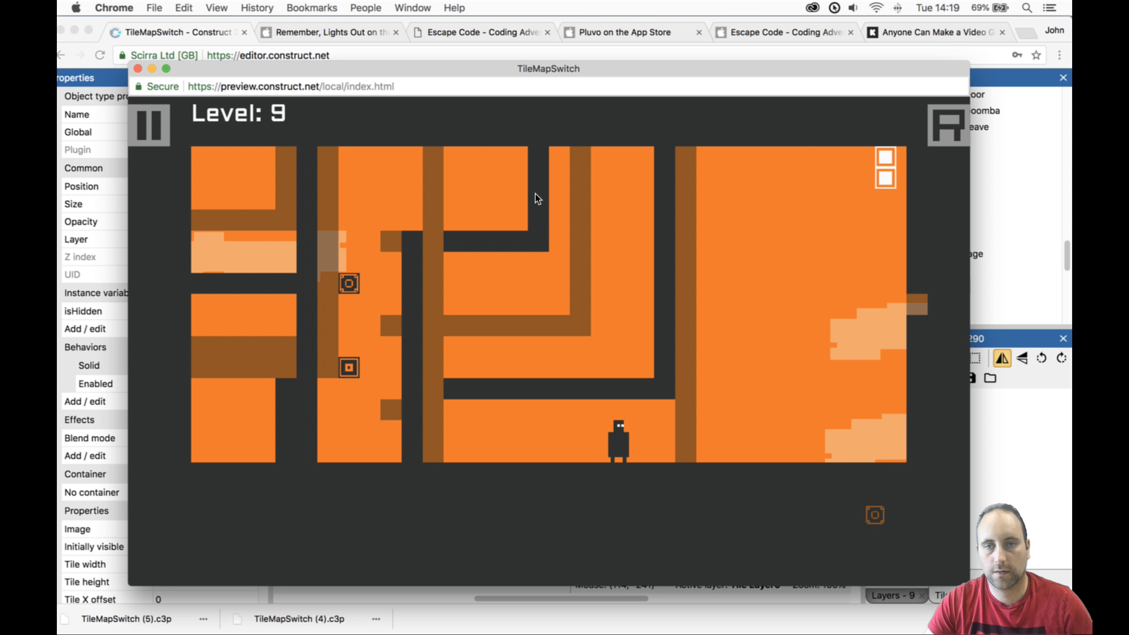
{"action": "key", "text": "Right"}
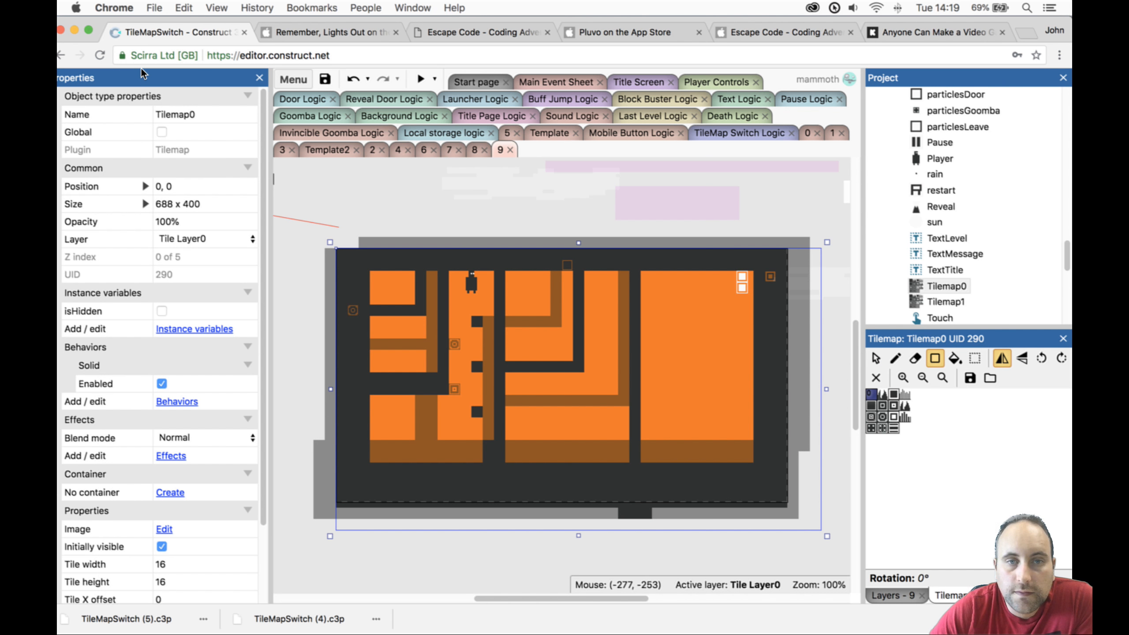
{"action": "left_click", "coordinate": [140, 69]}
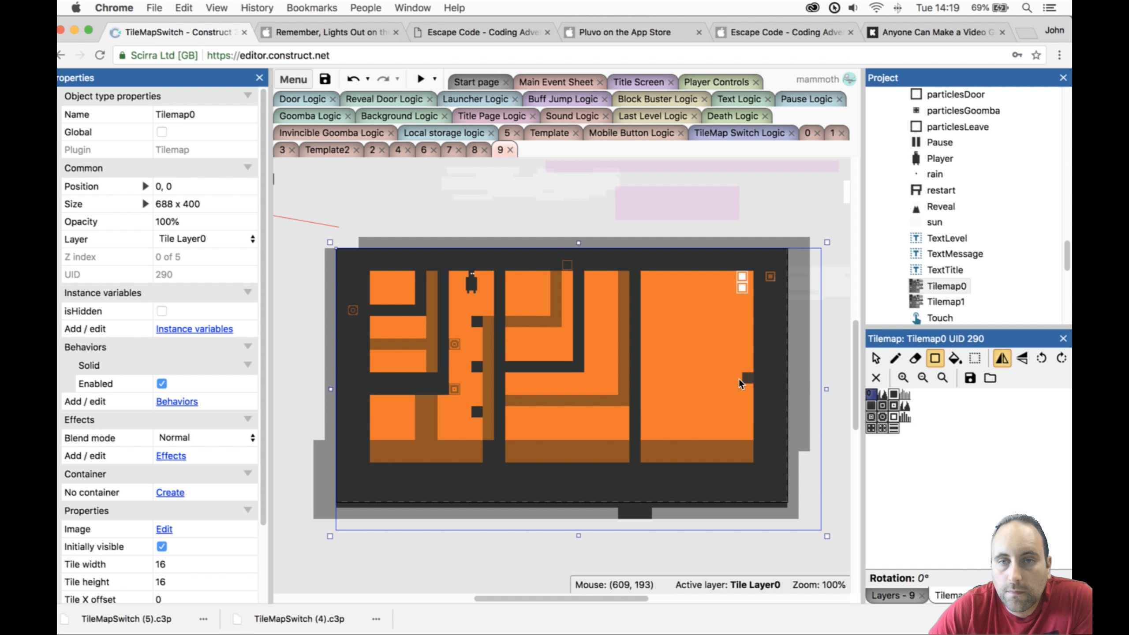
On Tilemap0, draw three one-tile-thick ledges from the outer wall into the final room, 7, 4 and 3 tiles long from lowest to highest.
{"action": "left_click_drag", "start_coordinate": [725, 378], "coordinate": [725, 400]}
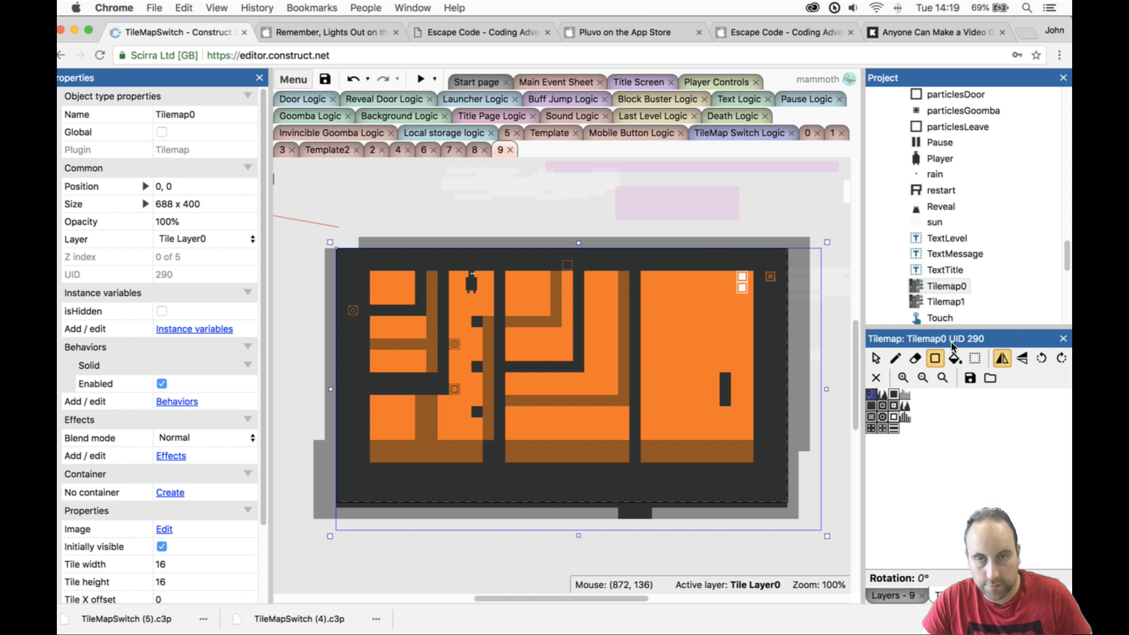
{"action": "key", "text": "super+z"}
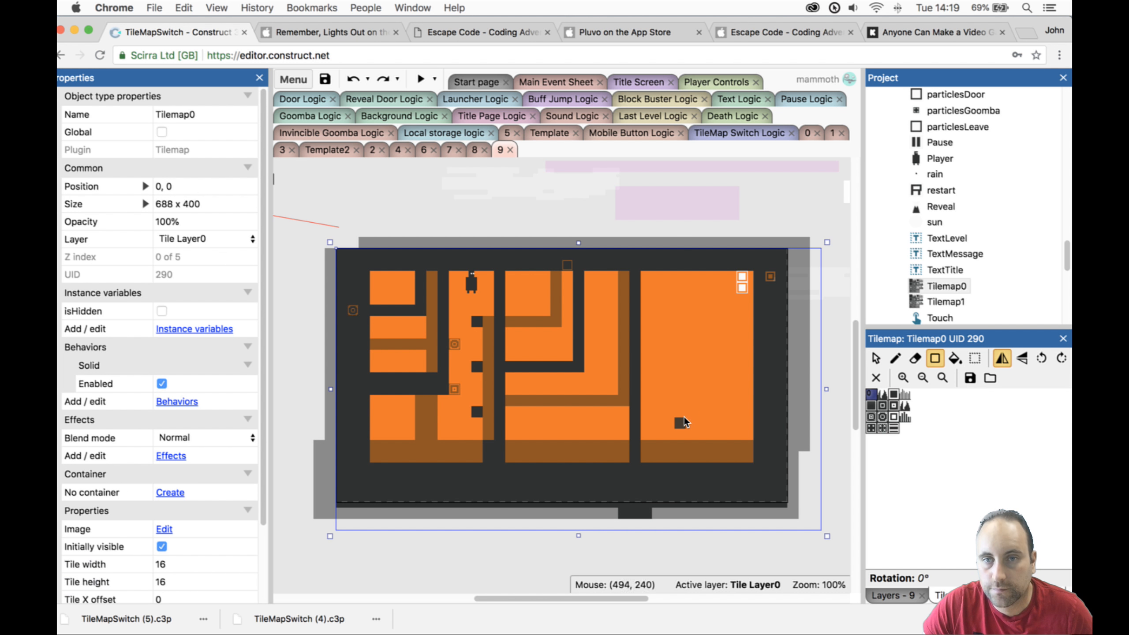
{"action": "left_click_drag", "start_coordinate": [684, 413], "coordinate": [744, 410]}
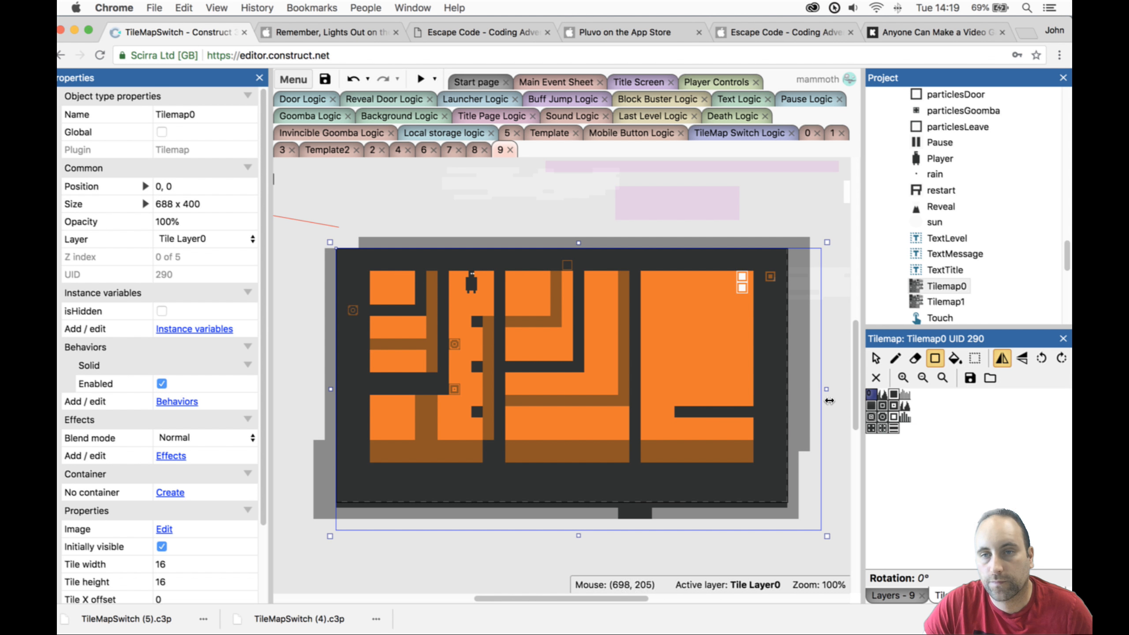
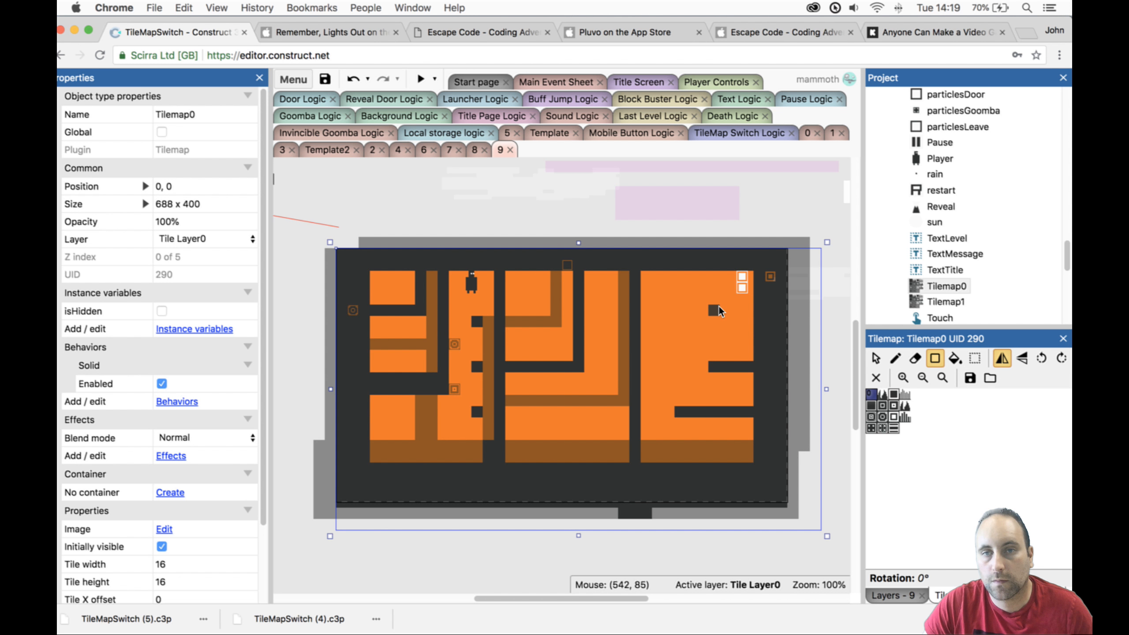
{"action": "left_click_drag", "start_coordinate": [743, 308], "coordinate": [747, 308]}
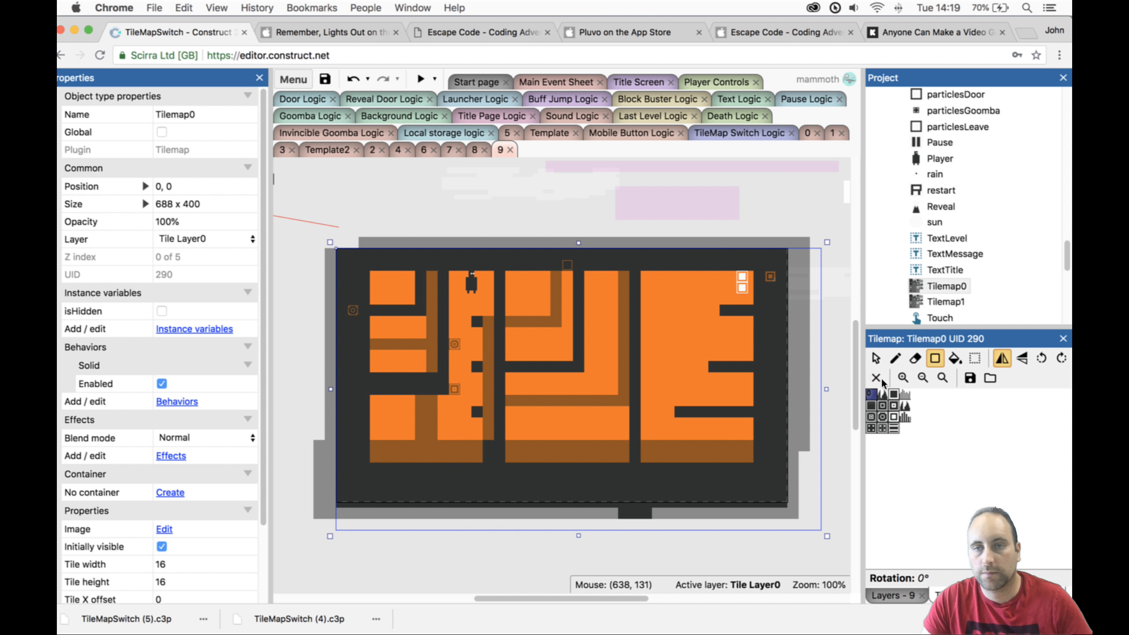
Lock Tile Layer0, unlock Tile Layer 1, and draw 4-tile and 5-tile ledges on Tilemap1 from the full-height wall, the longer one higher up.
{"action": "left_click", "coordinate": [904, 596]}
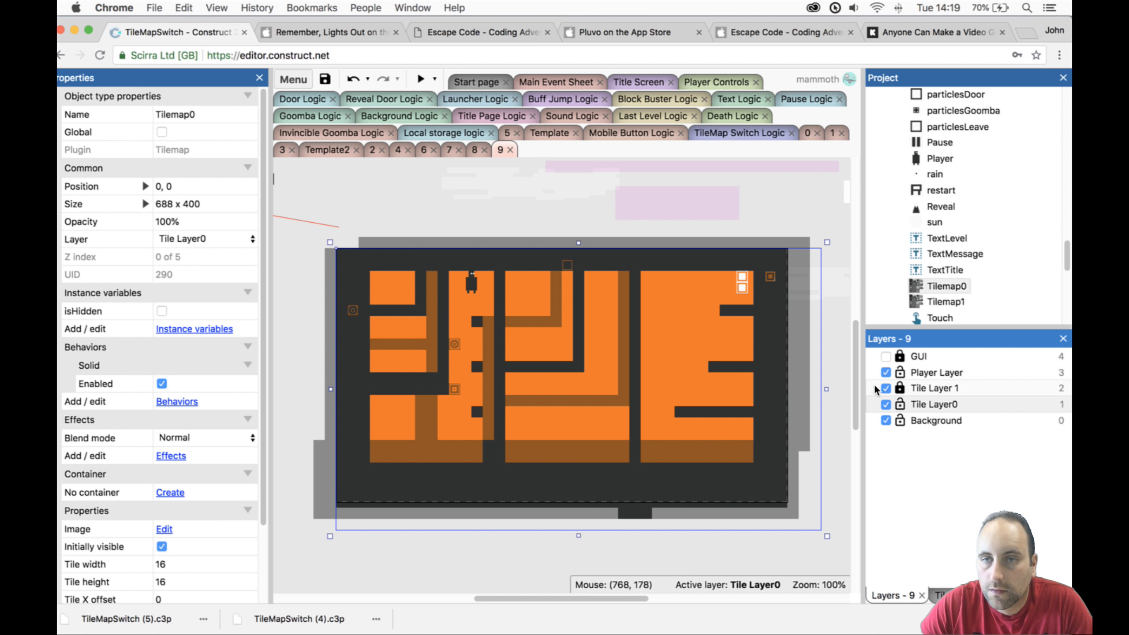
{"action": "left_click", "coordinate": [903, 387]}
{"action": "left_click", "coordinate": [899, 403]}
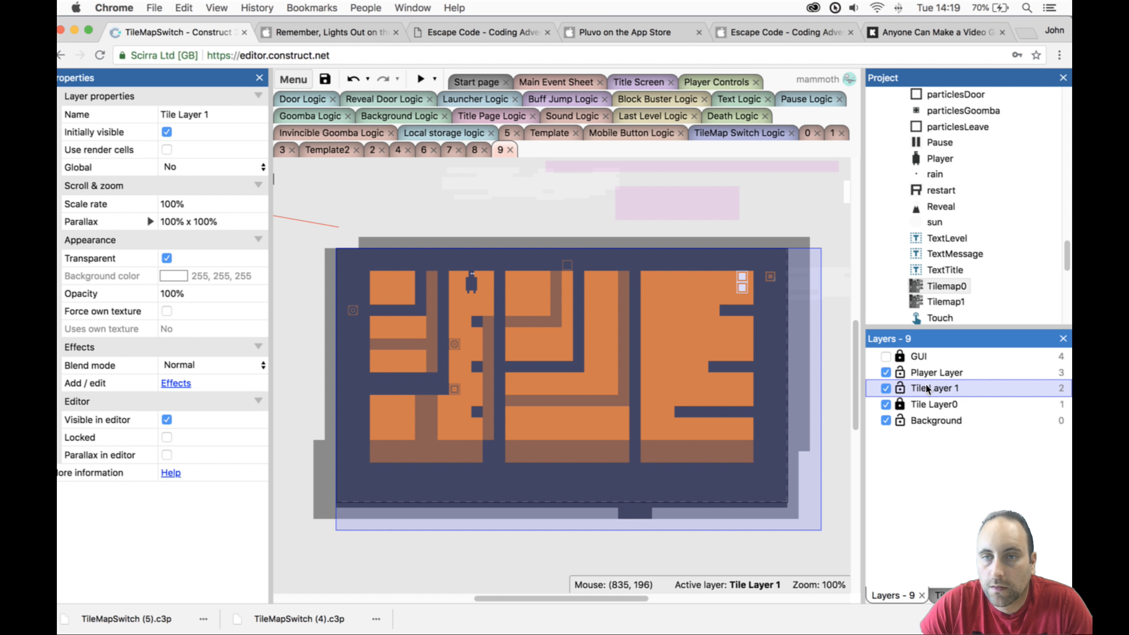
{"action": "left_click", "coordinate": [760, 394]}
{"action": "left_click", "coordinate": [837, 451]}
{"action": "left_click", "coordinate": [774, 428]}
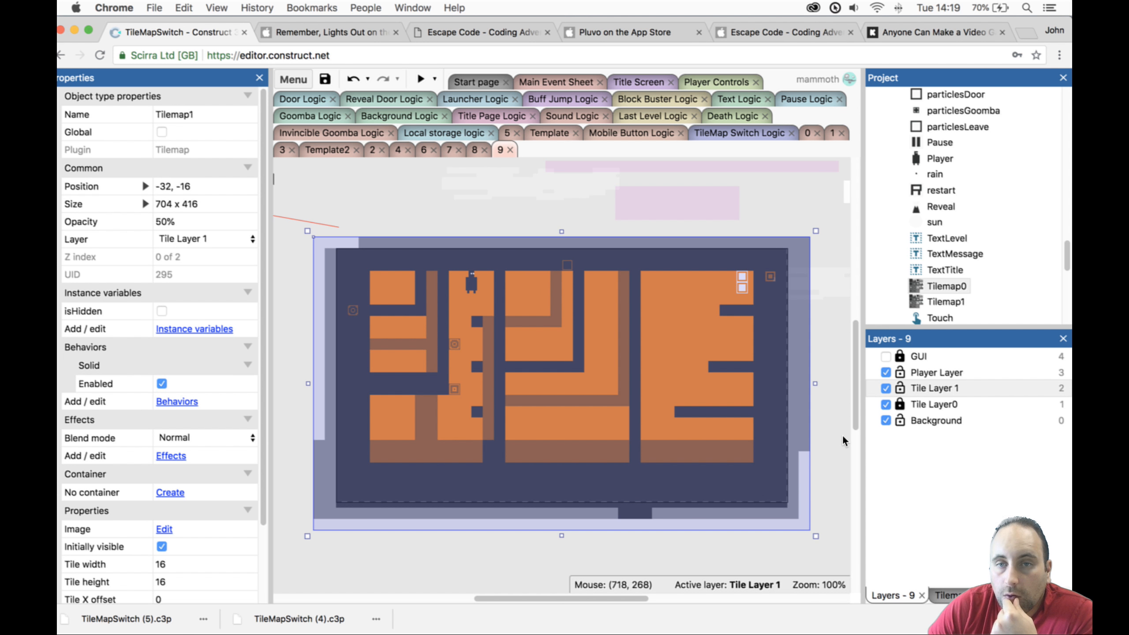
{"action": "left_click", "coordinate": [949, 595]}
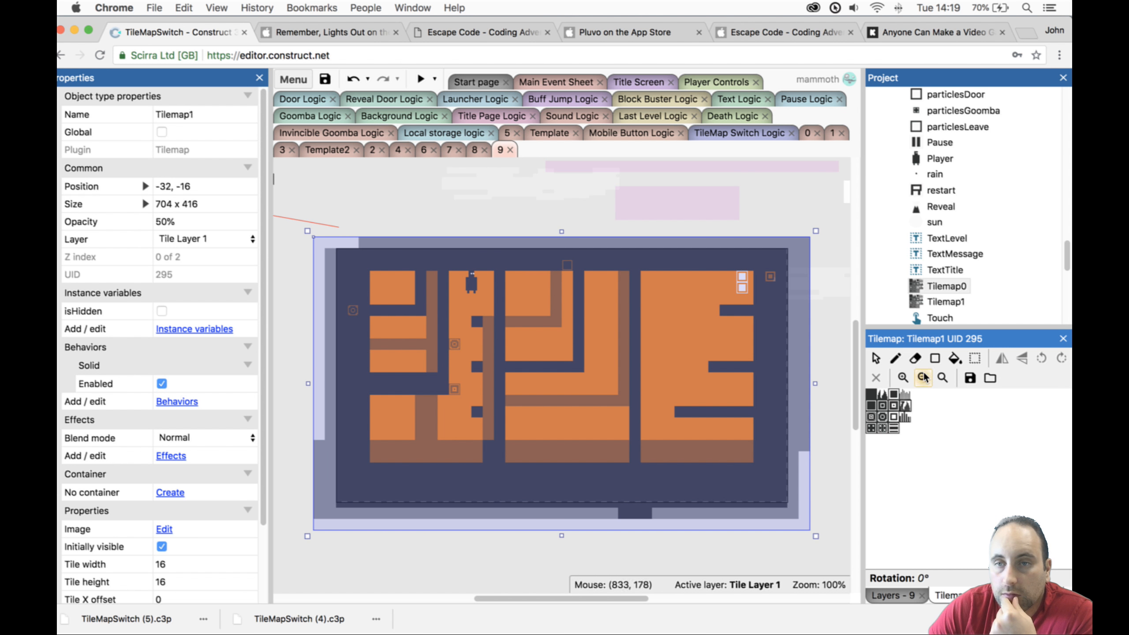
{"action": "left_click", "coordinate": [935, 359]}
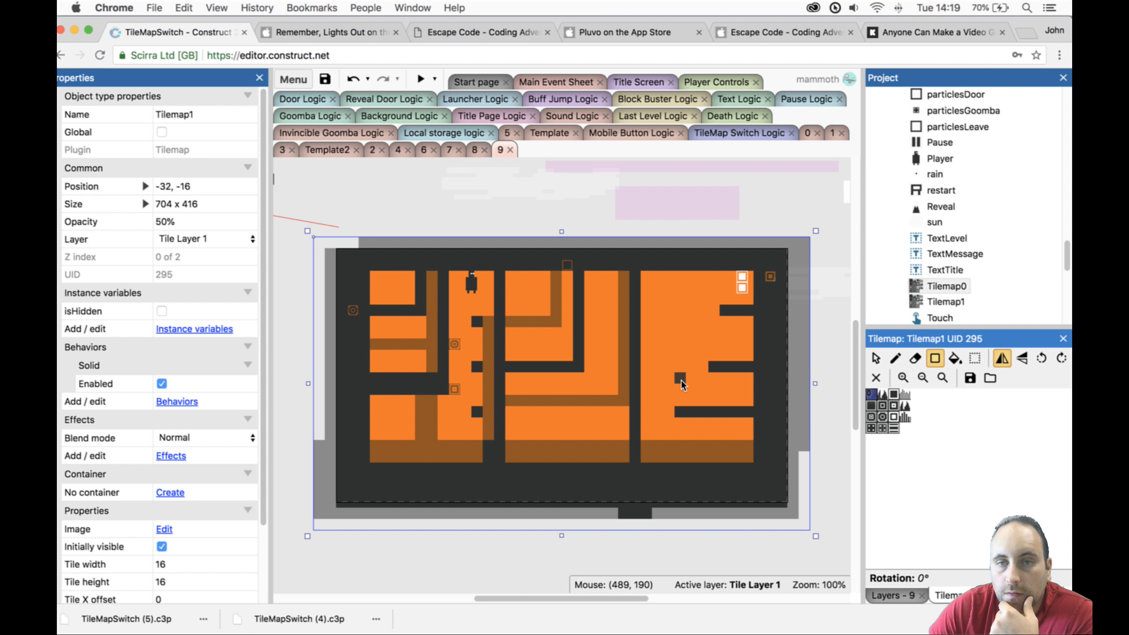
{"action": "left_click_drag", "start_coordinate": [683, 385], "coordinate": [638, 383]}
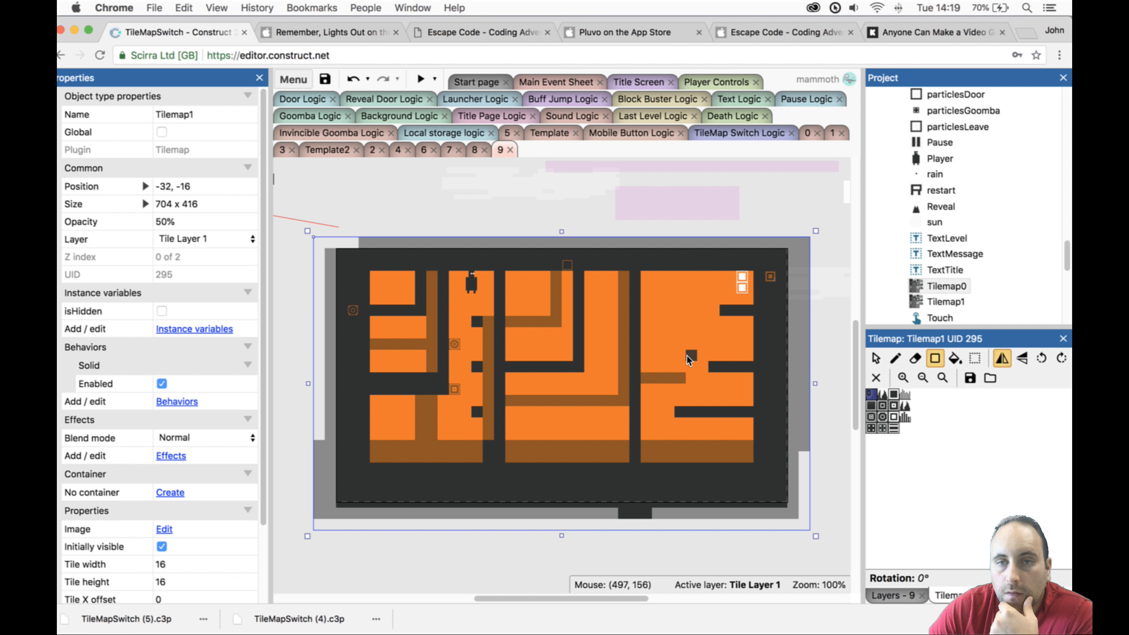
{"action": "left_click_drag", "start_coordinate": [661, 334], "coordinate": [644, 333]}
Preview the level and run the player from the shaft through the L-shaped barriers to the floor, switching tilemaps on the way.
{"action": "left_click", "coordinate": [419, 78]}
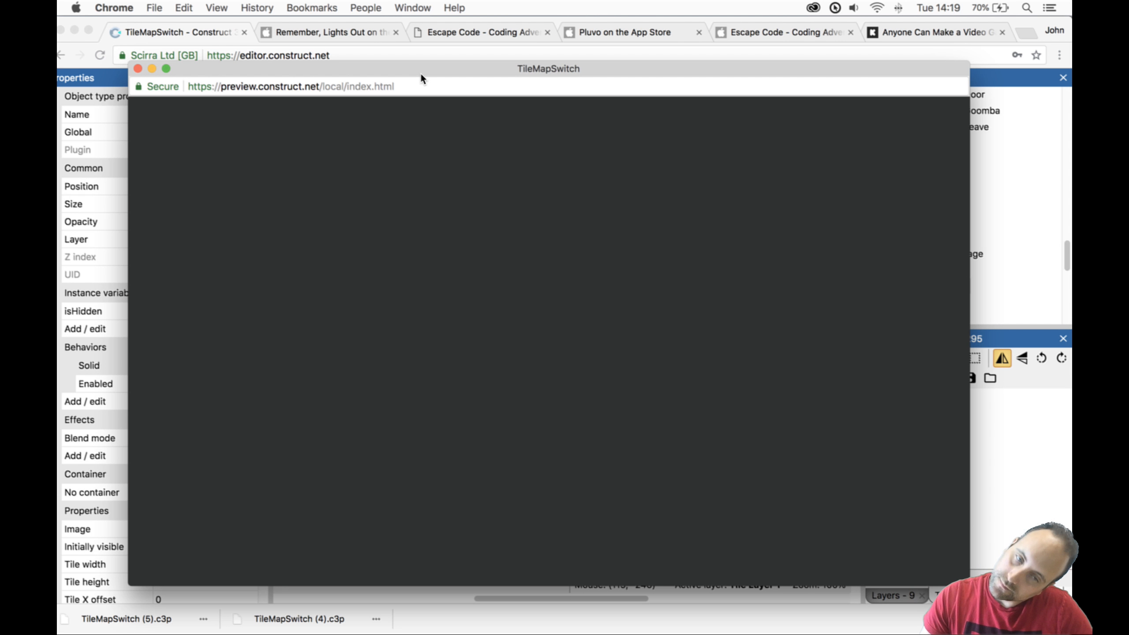
{"action": "key", "text": "Right"}
{"action": "key", "text": "Up"}
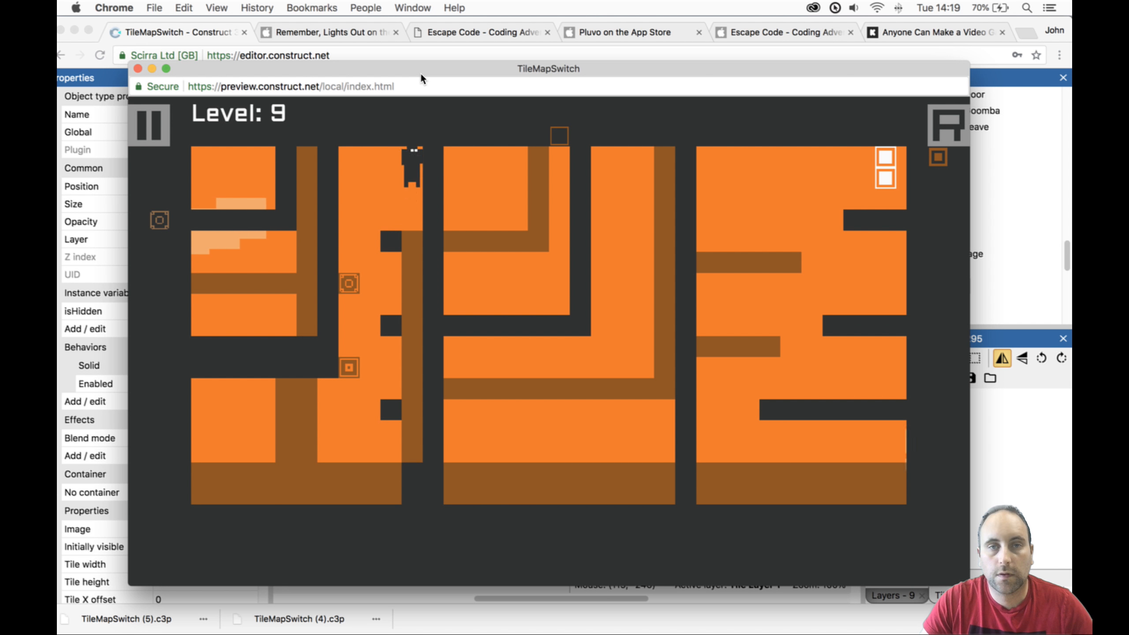
{"action": "key", "text": "space"}
{"action": "key", "text": "space"}
{"action": "key", "text": "space"}
{"action": "key", "text": "space"}
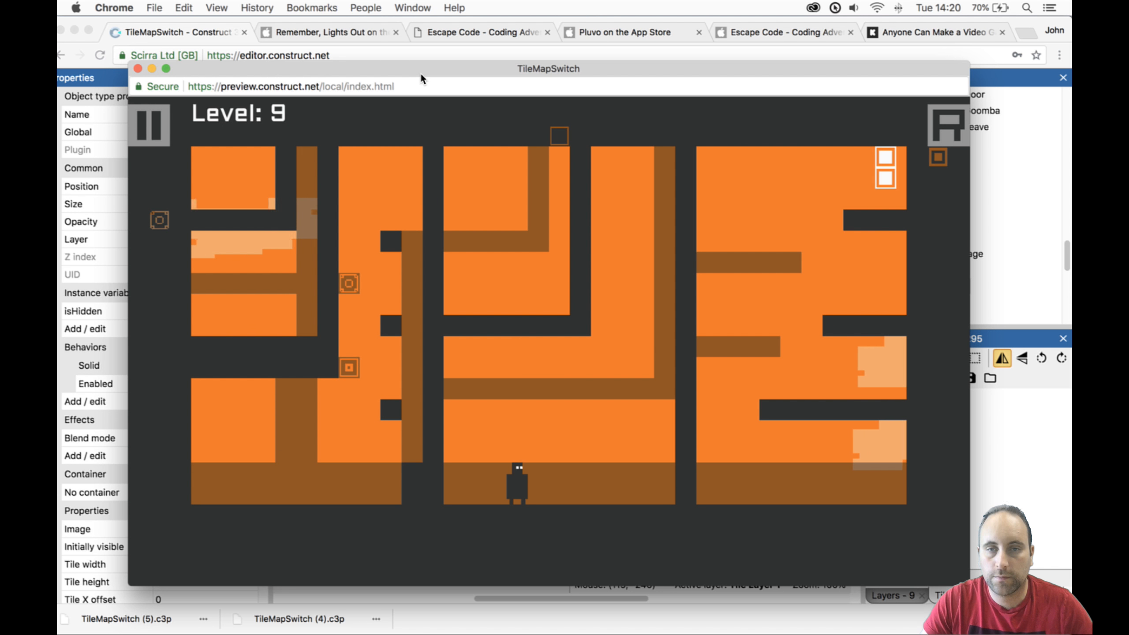
{"action": "key", "text": "Right"}
{"action": "key", "text": "space"}
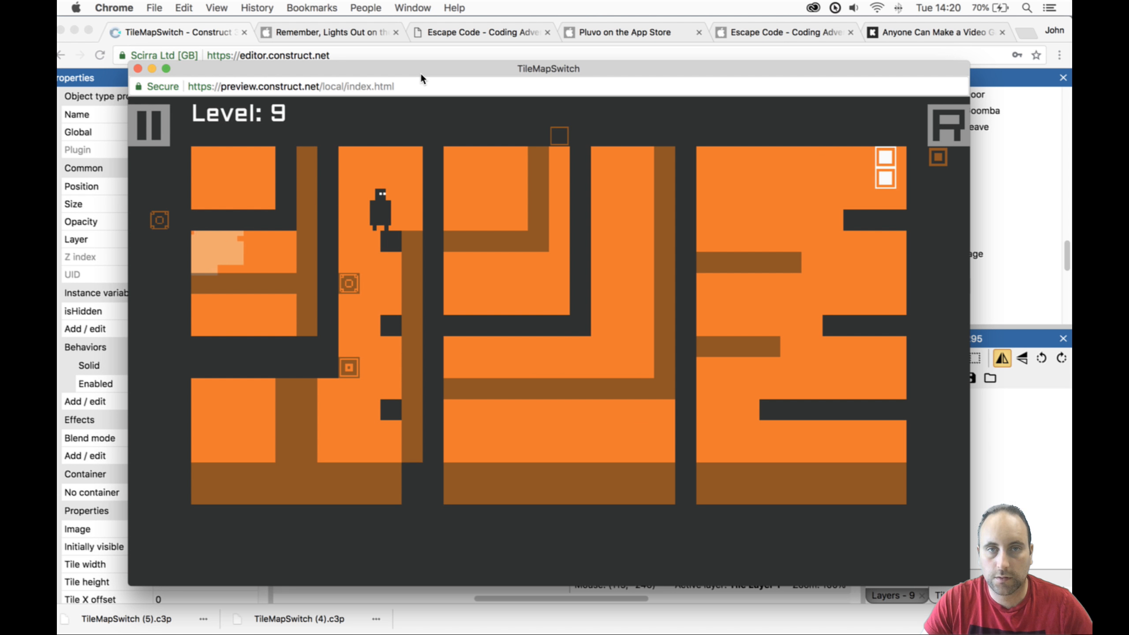
Replay the L-shaped barrier route and cross the full-height wall into the final room with a jump and a tilemap switch.
{"action": "key", "text": "Right"}
{"action": "key", "text": "space"}
{"action": "key", "text": "space"}
{"action": "key", "text": "space"}
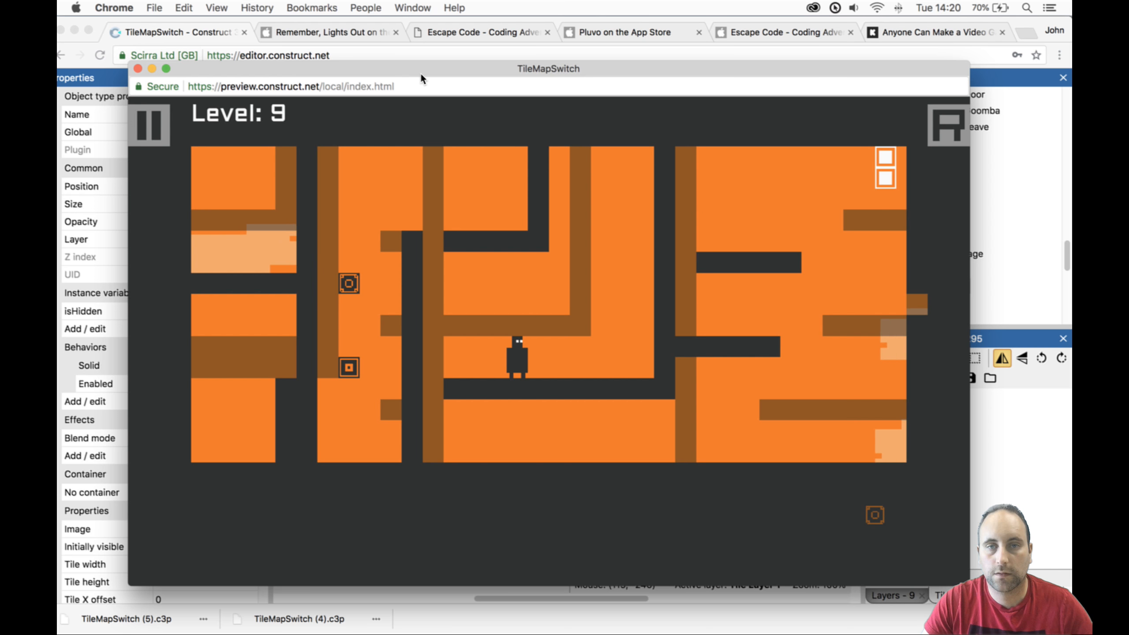
{"action": "key", "text": "space"}
{"action": "key", "text": "Right"}
{"action": "key", "text": "space"}
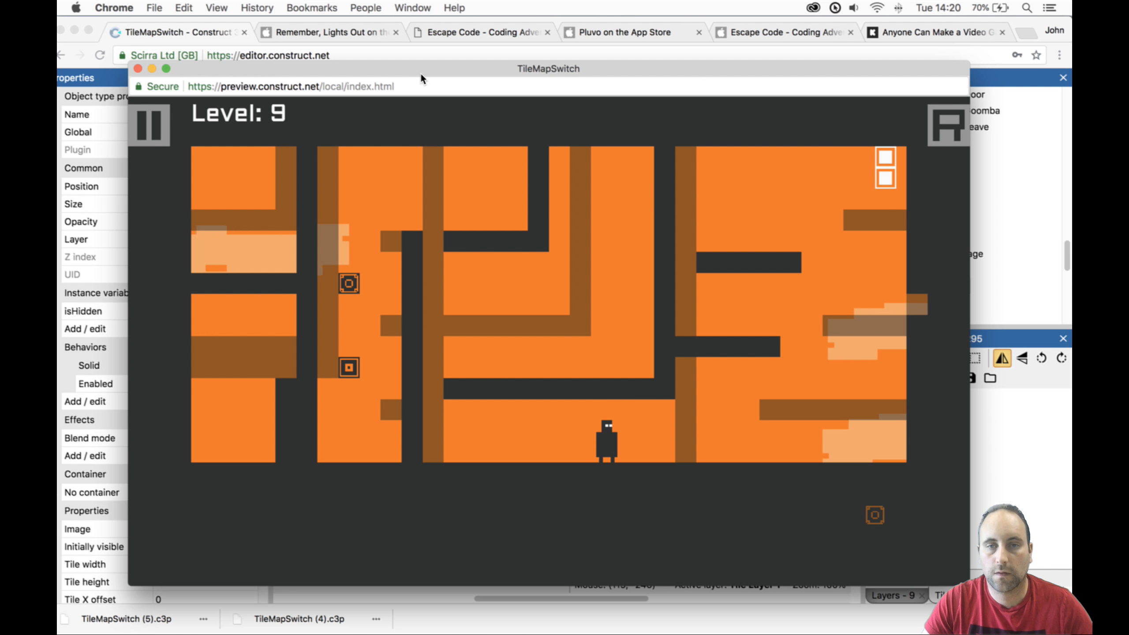
{"action": "key", "text": "Right"}
{"action": "key", "text": "space"}
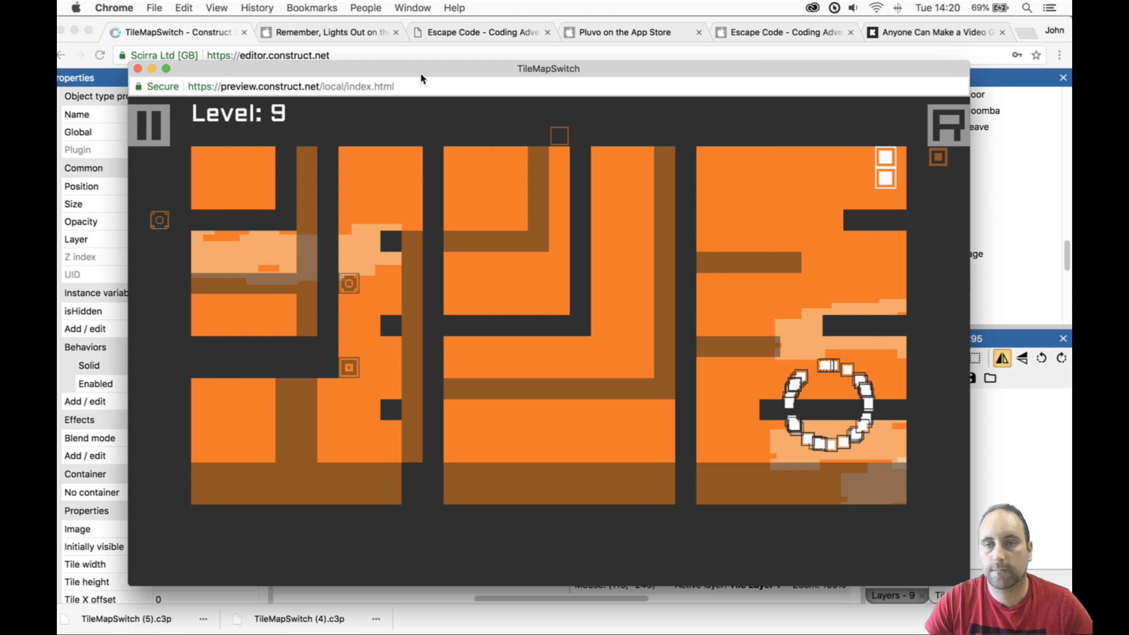
Replay the route from the shaft to the full-height wall, testing another jump with a tilemap switch, and close the preview.
{"action": "key", "text": "Right"}
{"action": "key", "text": "space"}
{"action": "key", "text": "Right"}
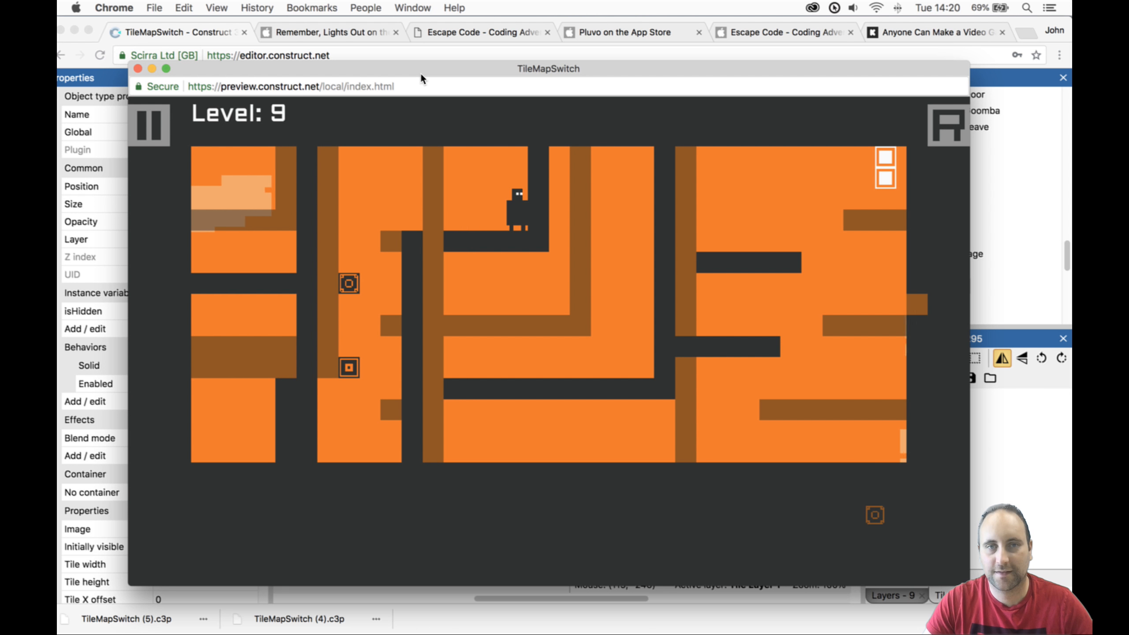
{"action": "key", "text": "space"}
{"action": "key", "text": "space"}
{"action": "key", "text": "space"}
{"action": "key", "text": "Right"}
{"action": "key", "text": "Up"}
{"action": "key", "text": "space"}
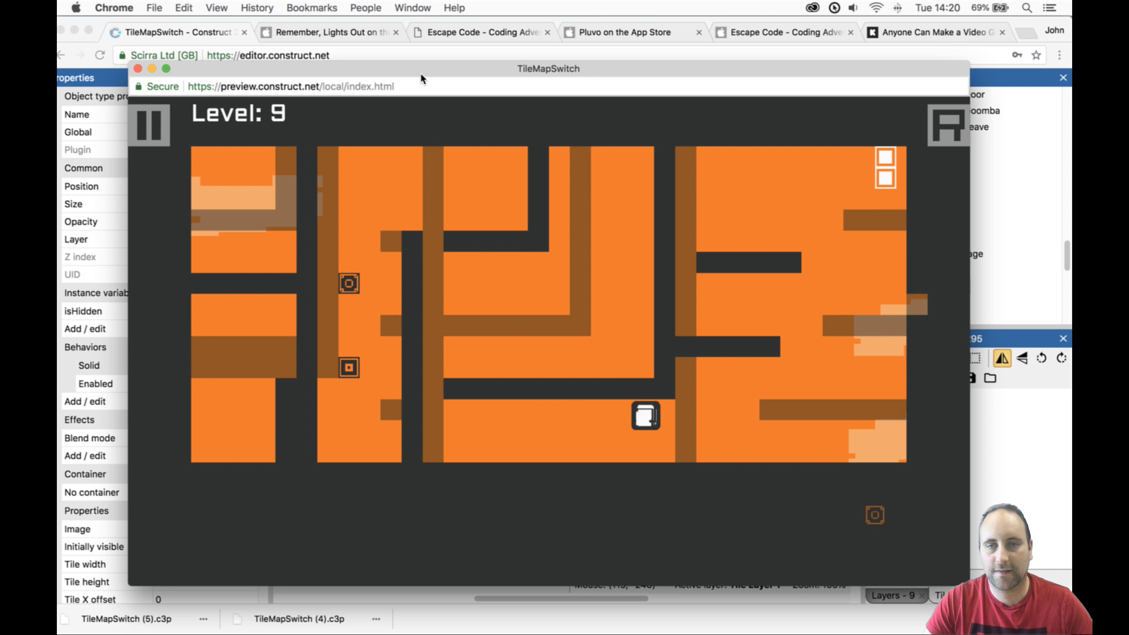
{"action": "left_click", "coordinate": [138, 68]}
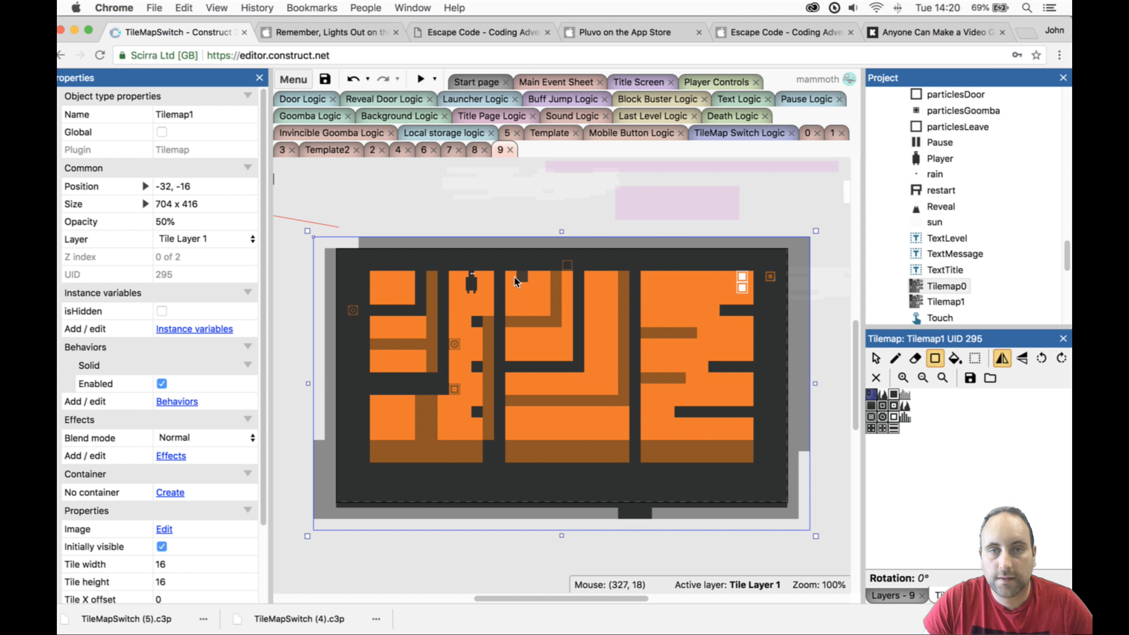
Move the Player to 448, 224 in the final room beside the full-height wall and preview the level from there.
{"action": "left_click", "coordinate": [874, 358]}
{"action": "left_click_drag", "start_coordinate": [474, 286], "coordinate": [662, 394]}
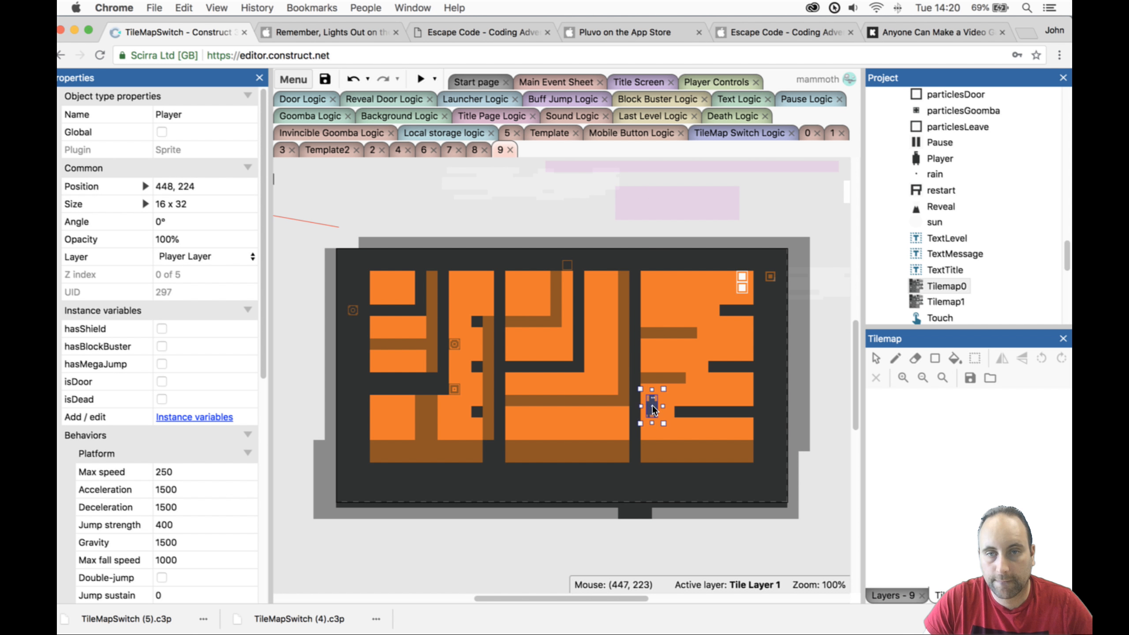
{"action": "left_click", "coordinate": [422, 78]}
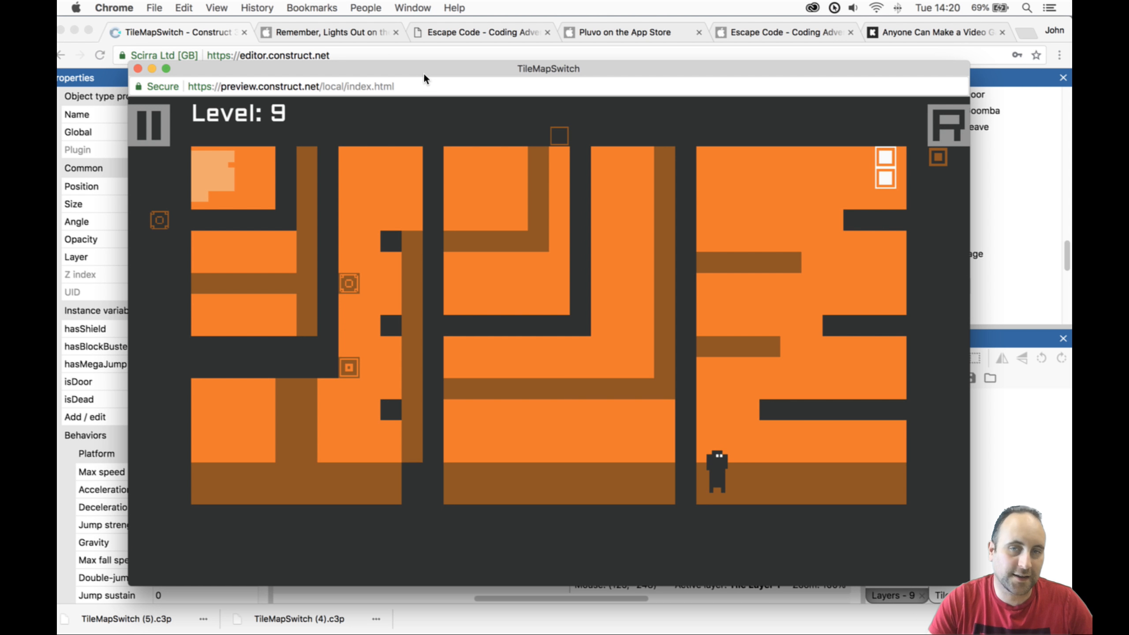
Test jumps and tilemap switches around the lowest Tilemap0 ledge in the final room.
{"action": "key", "text": "Up"}
{"action": "key", "text": "Right"}
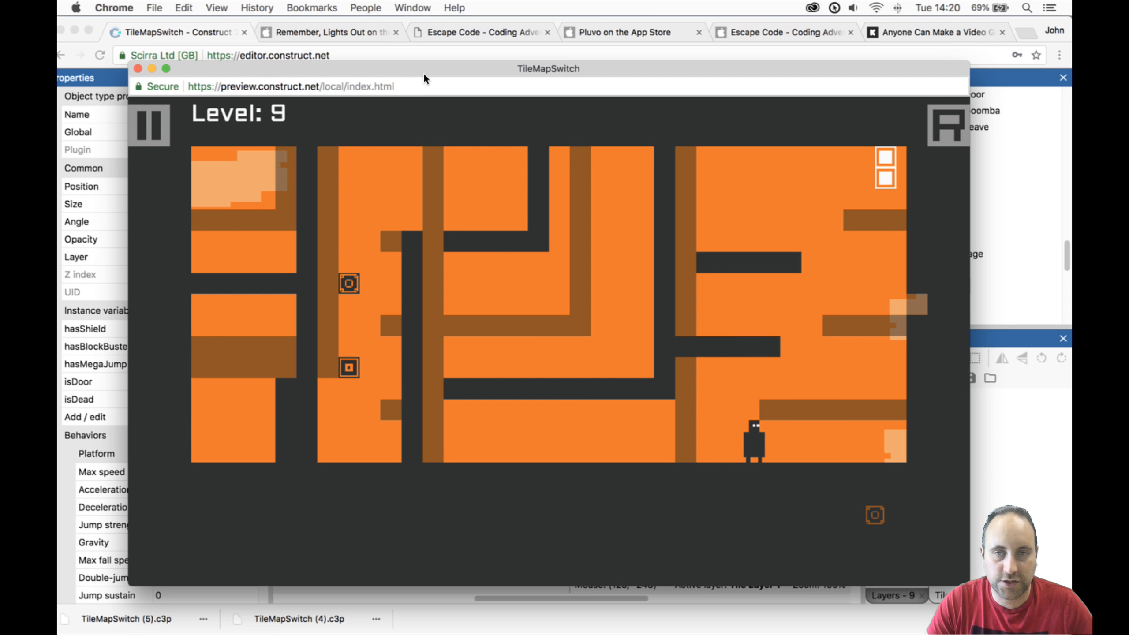
{"action": "key", "text": "Left"}
{"action": "key", "text": "Right"}
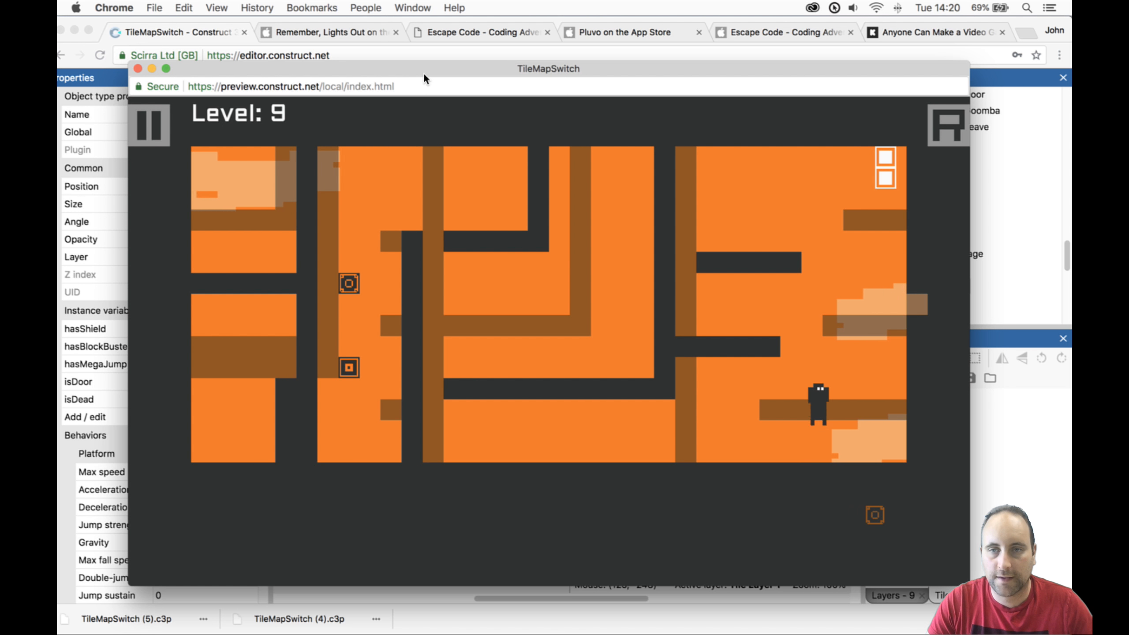
{"action": "key", "text": "Left"}
{"action": "key", "text": "Right"}
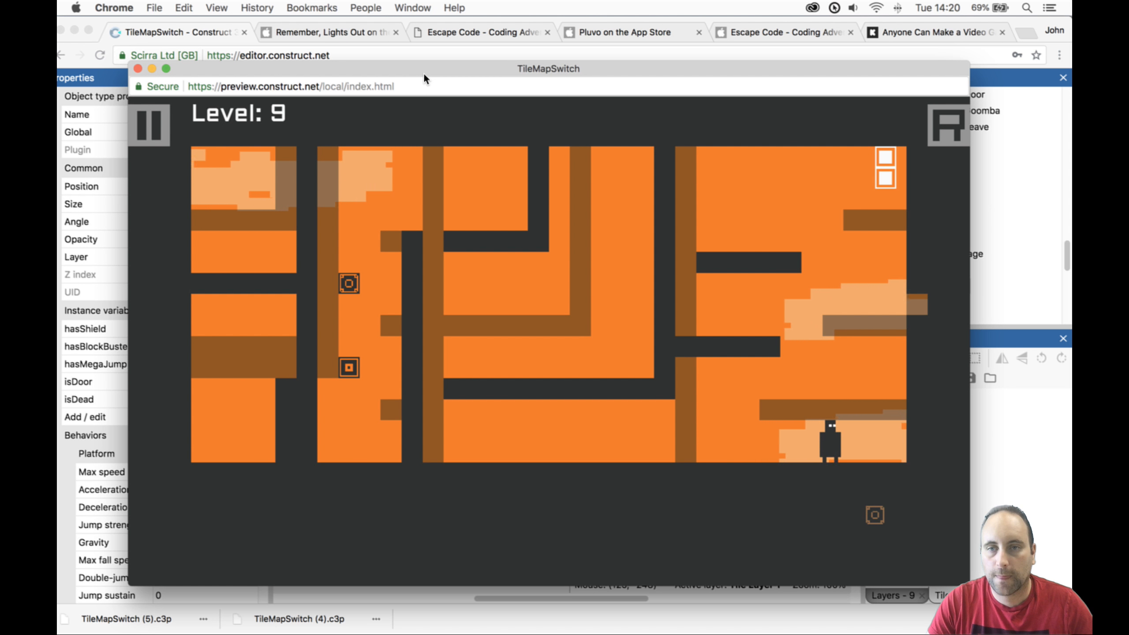
Test climbing to the lower Tilemap1 ledge and jumping from it toward the middle Tilemap0 ledge, and close the preview.
{"action": "key", "text": "Up"}
{"action": "key", "text": "Left"}
{"action": "key", "text": "Up"}
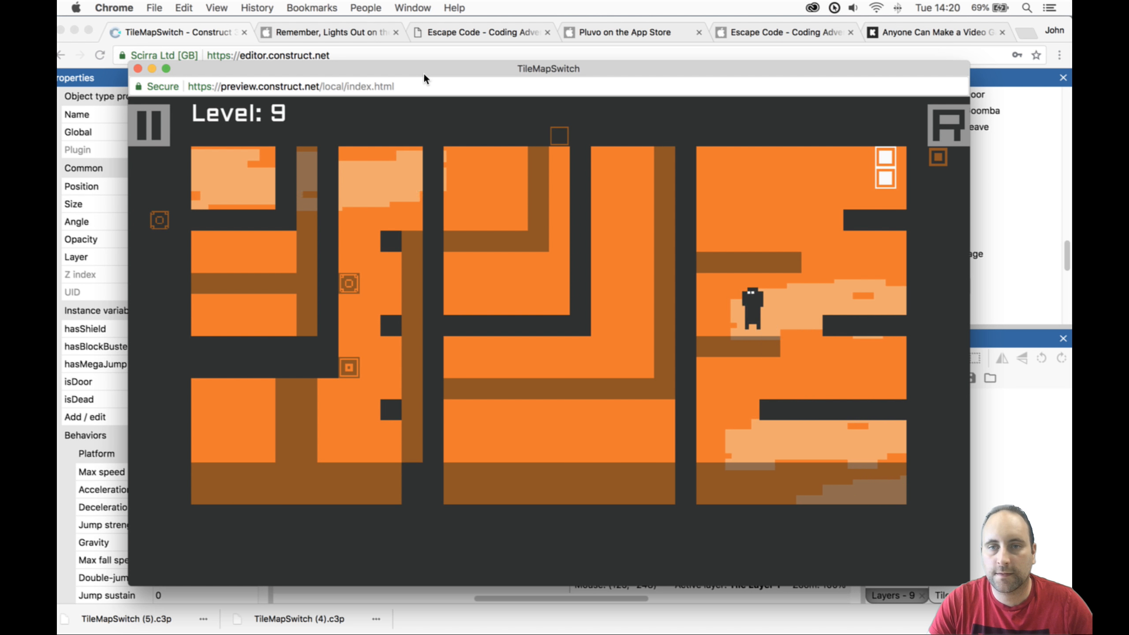
{"action": "key", "text": "Right"}
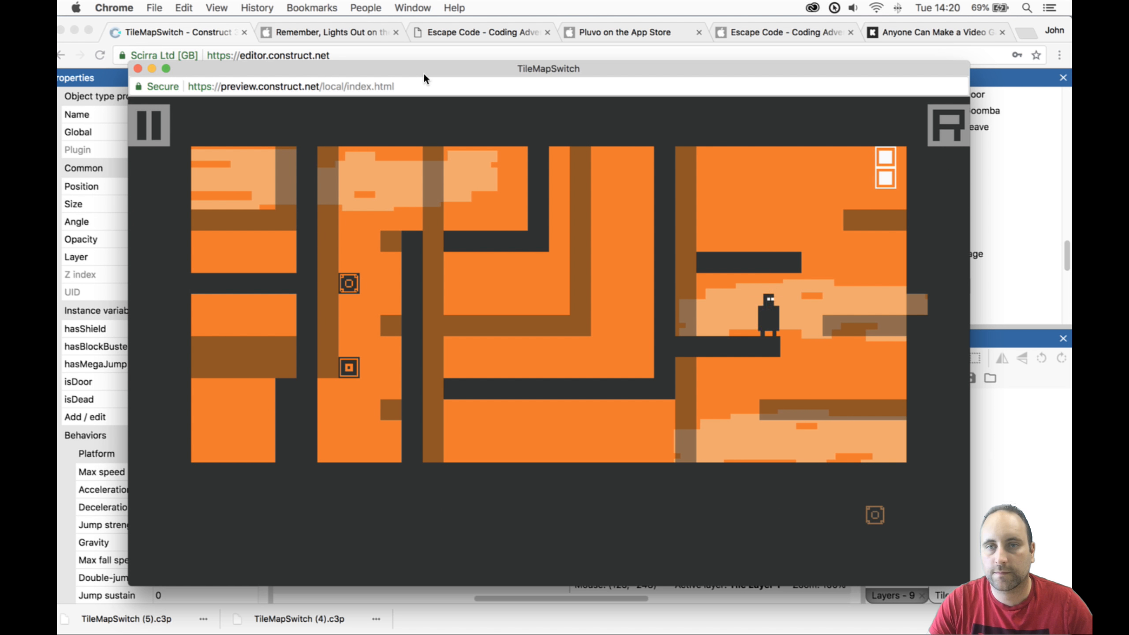
{"action": "key", "text": "Up"}
{"action": "key", "text": "Right"}
{"action": "key", "text": "Right"}
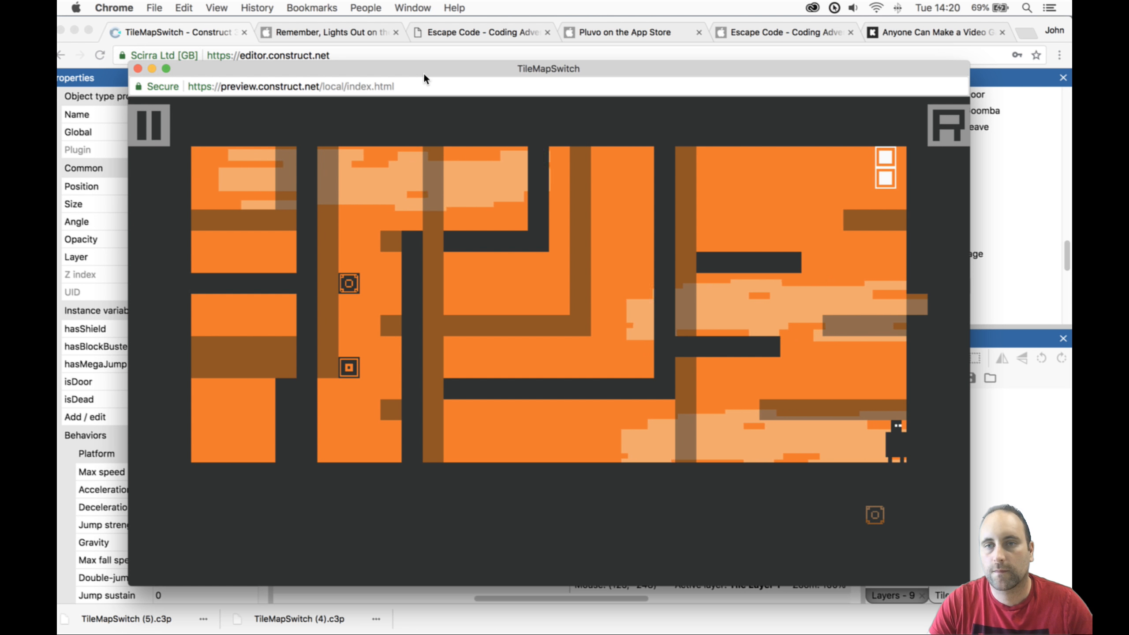
{"action": "key", "text": "Left"}
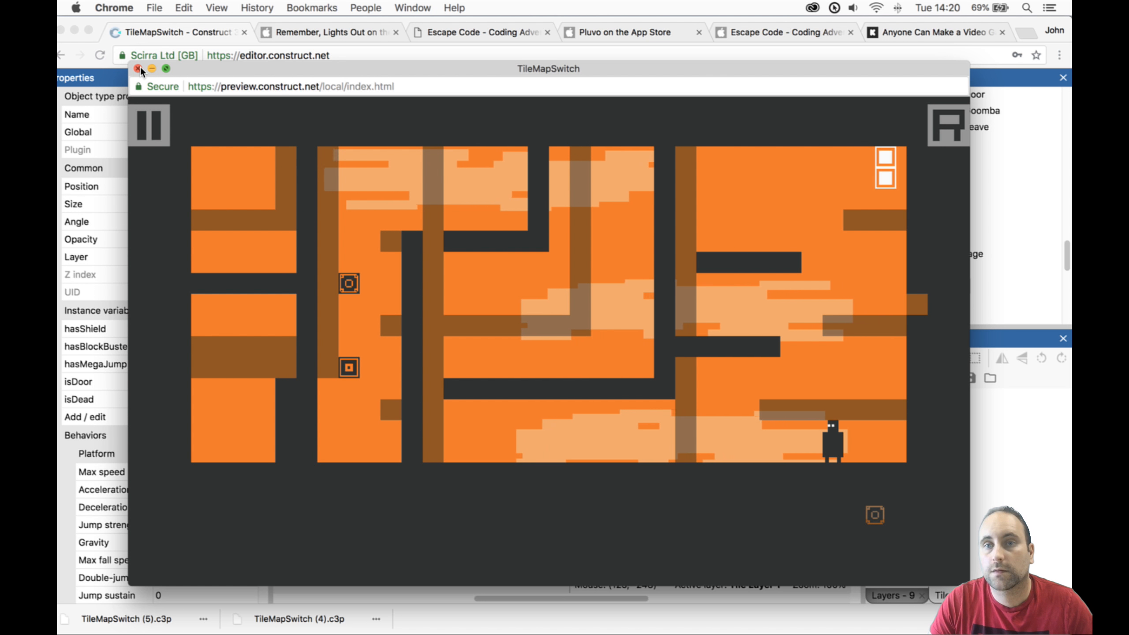
{"action": "left_click", "coordinate": [140, 68]}
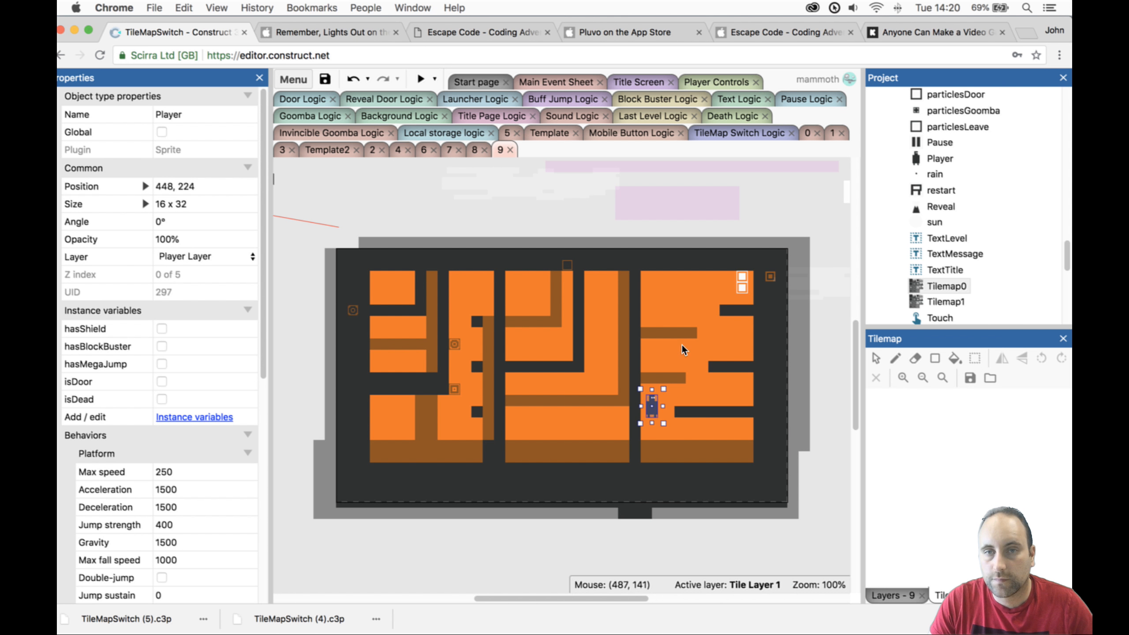
Shorten the upper Tilemap1 ledge in the final room to three tiles and preview the level.
{"action": "left_click", "coordinate": [683, 332]}
{"action": "left_click", "coordinate": [915, 358]}
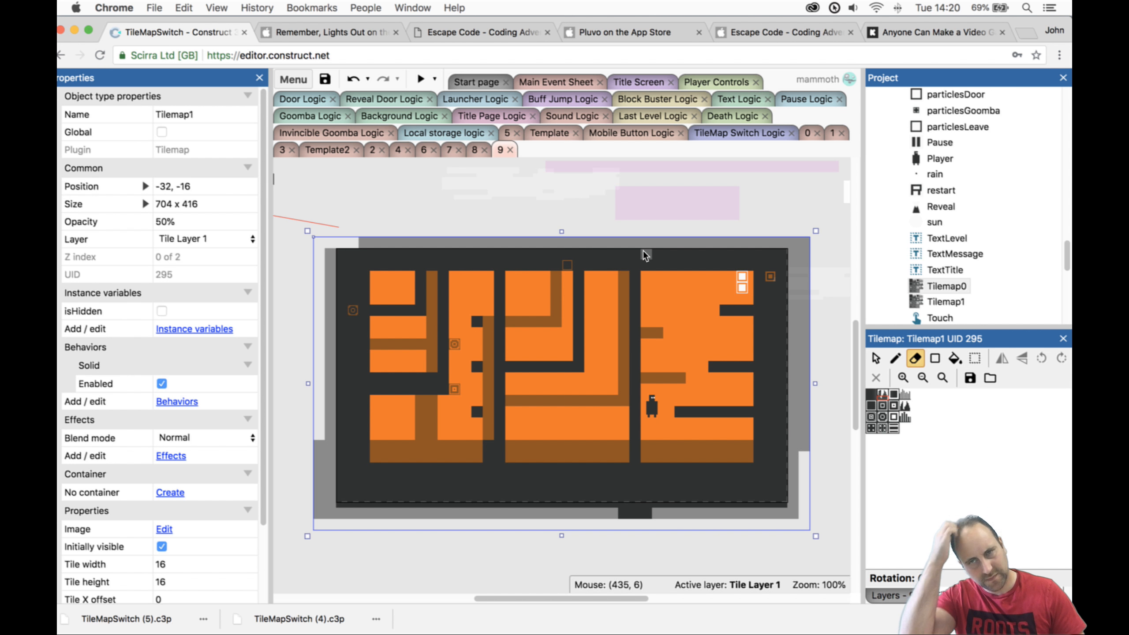
{"action": "left_click_drag", "start_coordinate": [693, 333], "coordinate": [667, 333]}
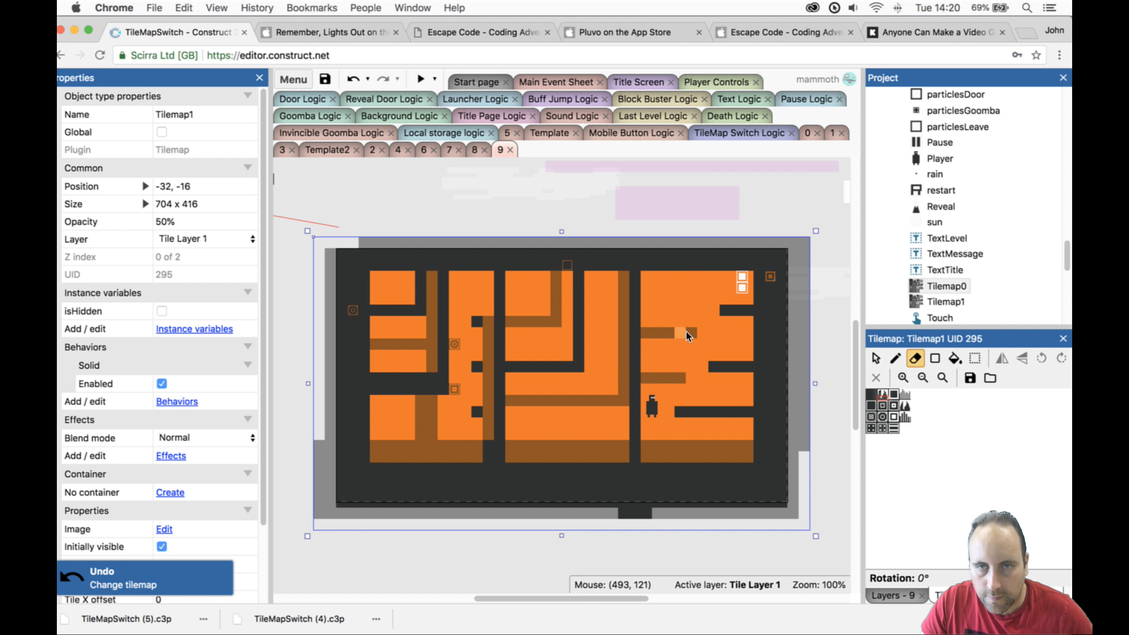
{"action": "left_click", "coordinate": [425, 75]}
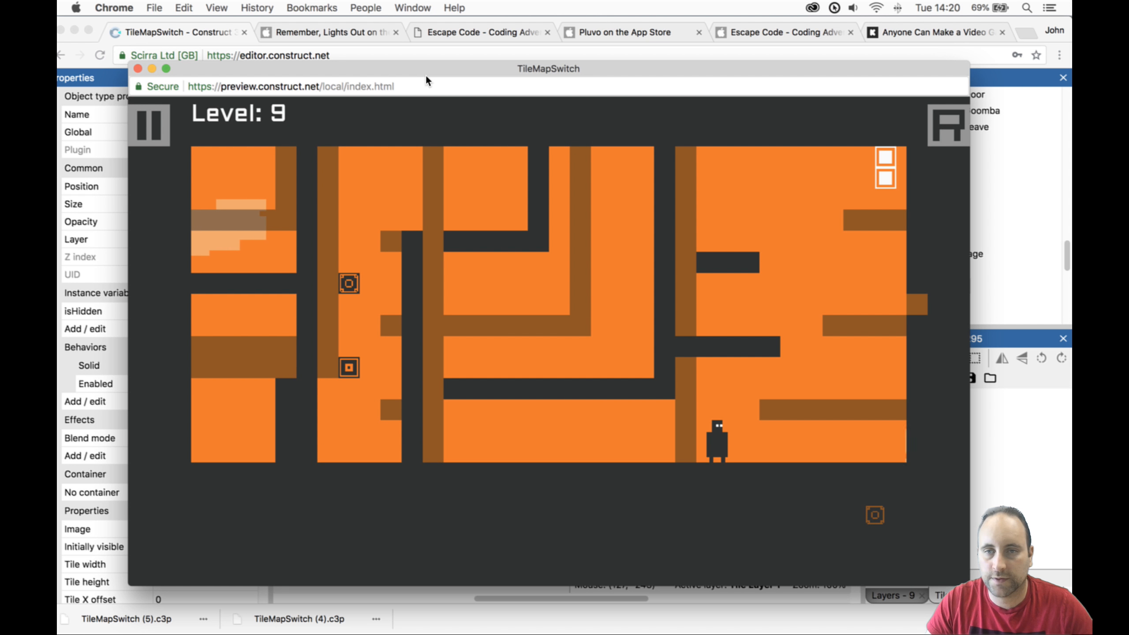
Playtest the jump from the final room's floor onto the lowest Tilemap0 ledge and back to the wall.
{"action": "key", "text": "Right"}
{"action": "key", "text": "Up"}
{"action": "key", "text": "space"}
{"action": "key", "text": "Left"}
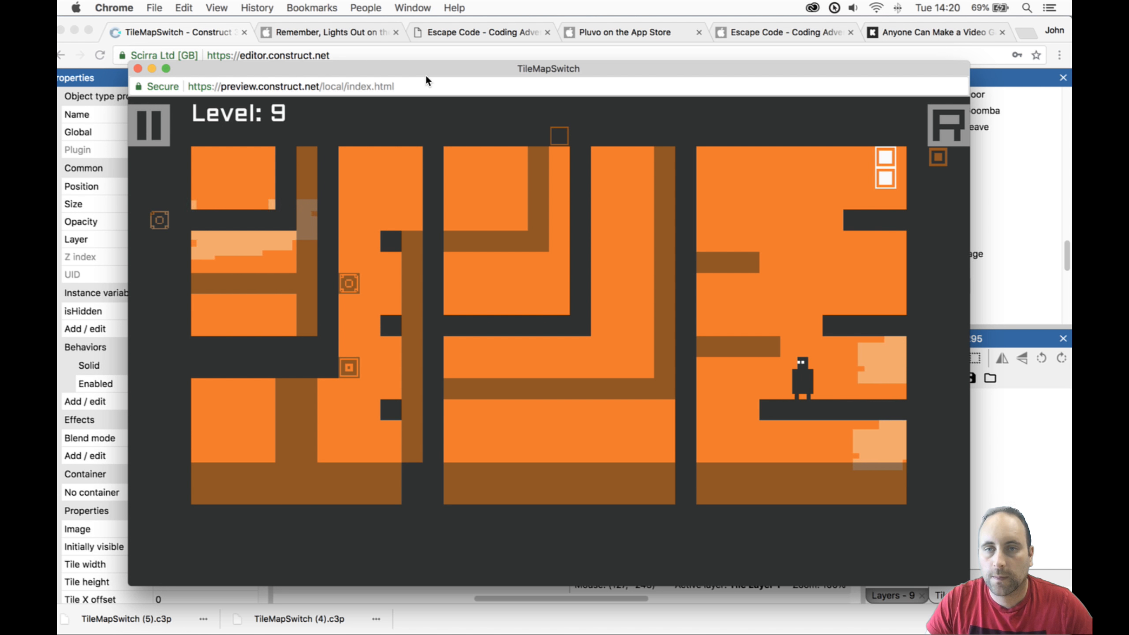
{"action": "key", "text": "Up"}
{"action": "key", "text": "Left"}
{"action": "key", "text": "Right"}
{"action": "key", "text": "Left"}
{"action": "key", "text": "Up"}
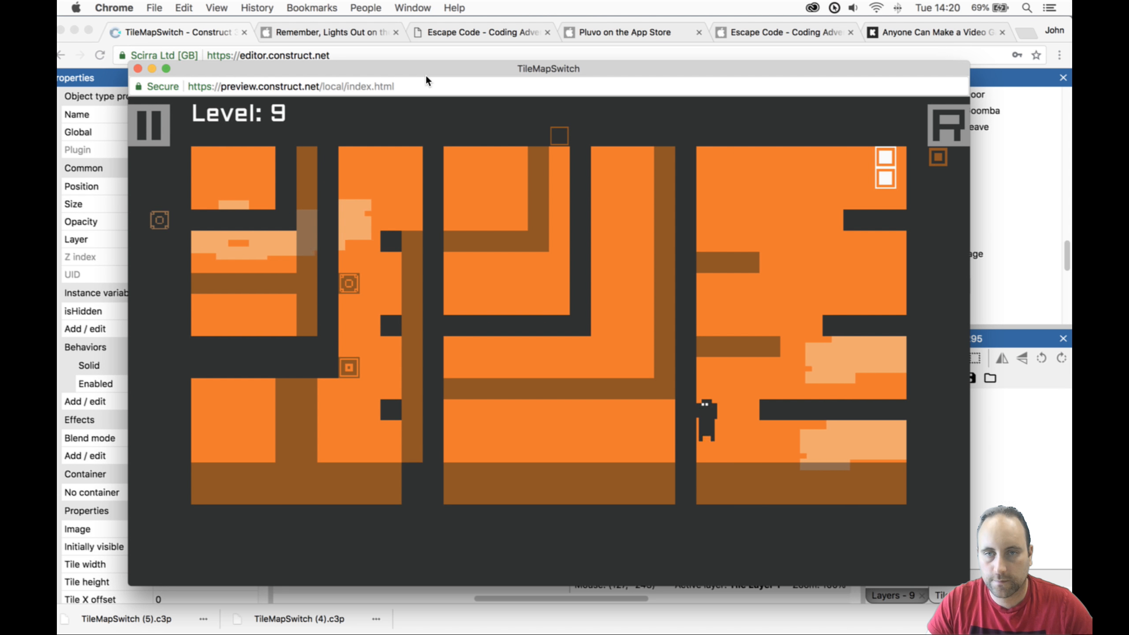
Test climbing to the lower Tilemap1 ledge and jumping onward to the middle Tilemap0 ledge with tilemap switches.
{"action": "key", "text": "Up"}
{"action": "key", "text": "space"}
{"action": "key", "text": "Right"}
{"action": "key", "text": "Up"}
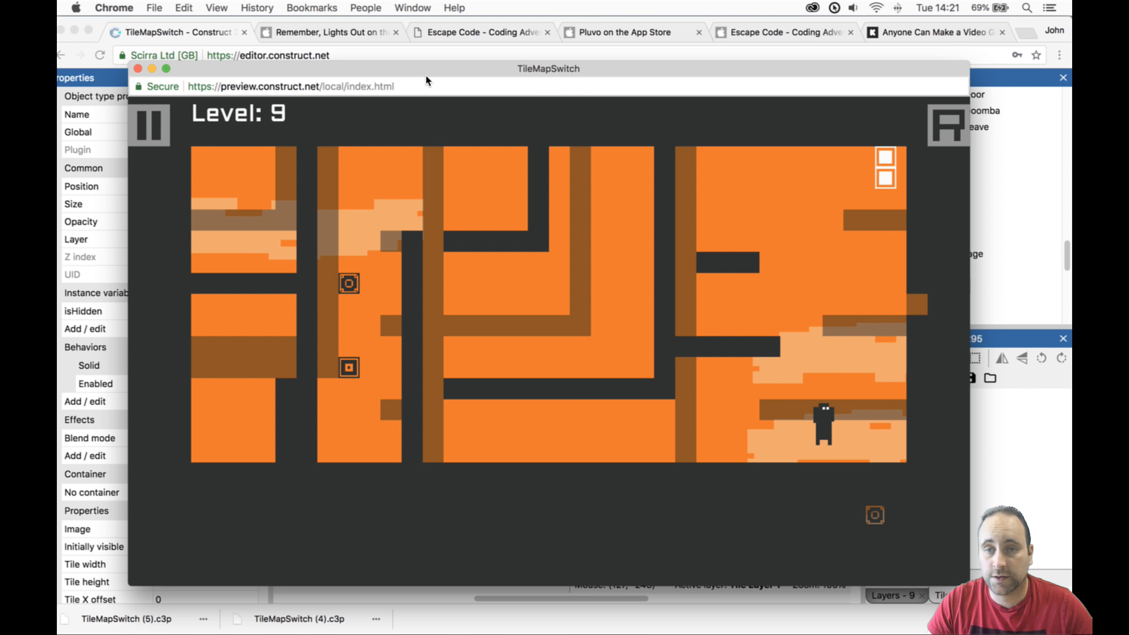
{"action": "key", "text": "Up"}
{"action": "key", "text": "space"}
{"action": "key", "text": "Up"}
{"action": "key", "text": "Left"}
{"action": "key", "text": "space"}
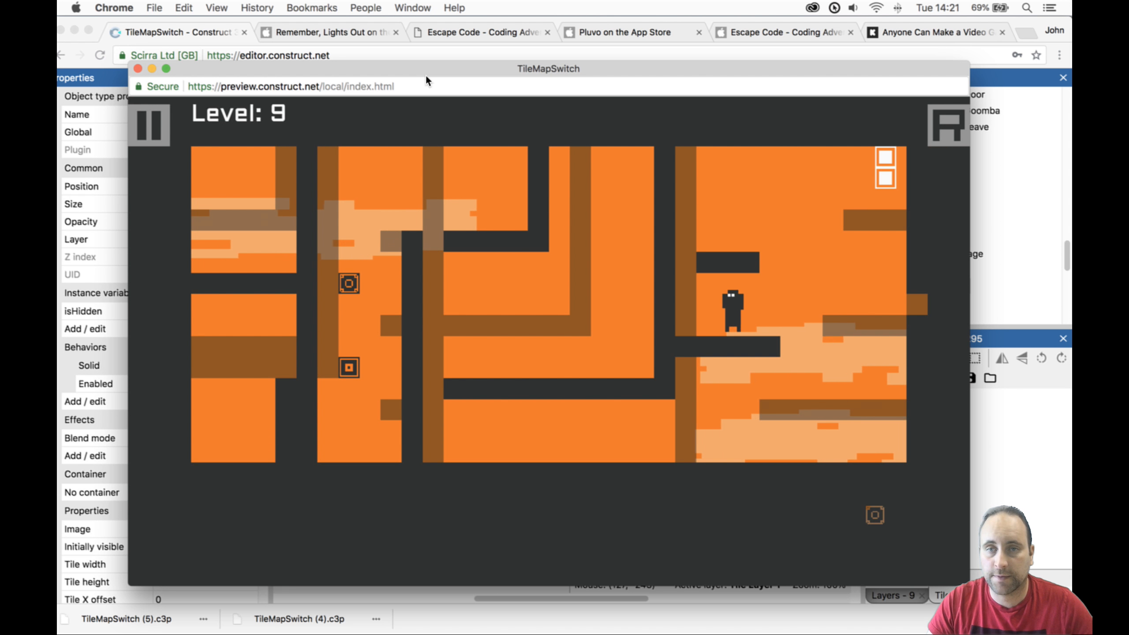
{"action": "key", "text": "Right"}
{"action": "key", "text": "Up"}
{"action": "key", "text": "space"}
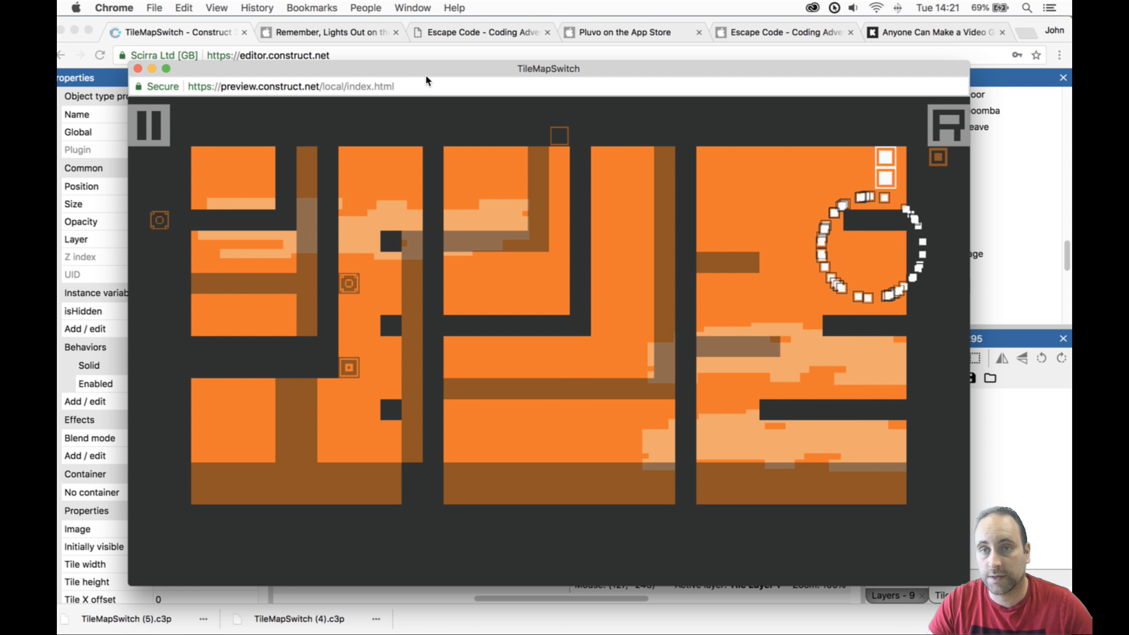
Retry the climb from the floor past the middle Tilemap0 ledge toward the upper Tilemap1 ledge.
{"action": "key", "text": "Left"}
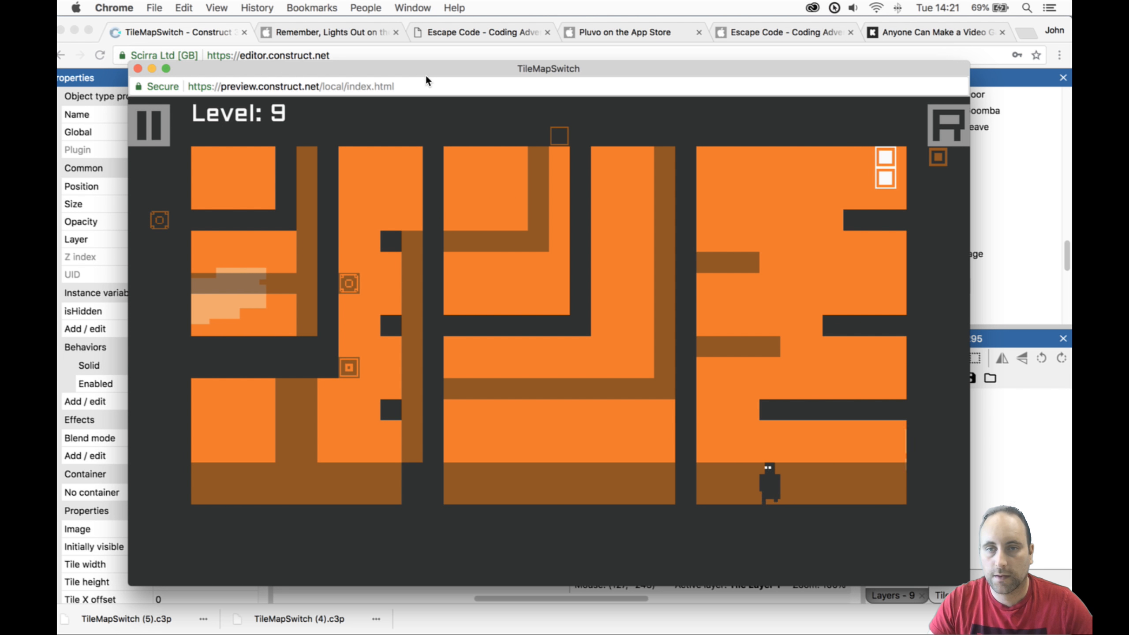
{"action": "key", "text": "Up"}
{"action": "key", "text": "space"}
{"action": "key", "text": "Right"}
{"action": "key", "text": "Up"}
{"action": "key", "text": "space"}
{"action": "key", "text": "Left"}
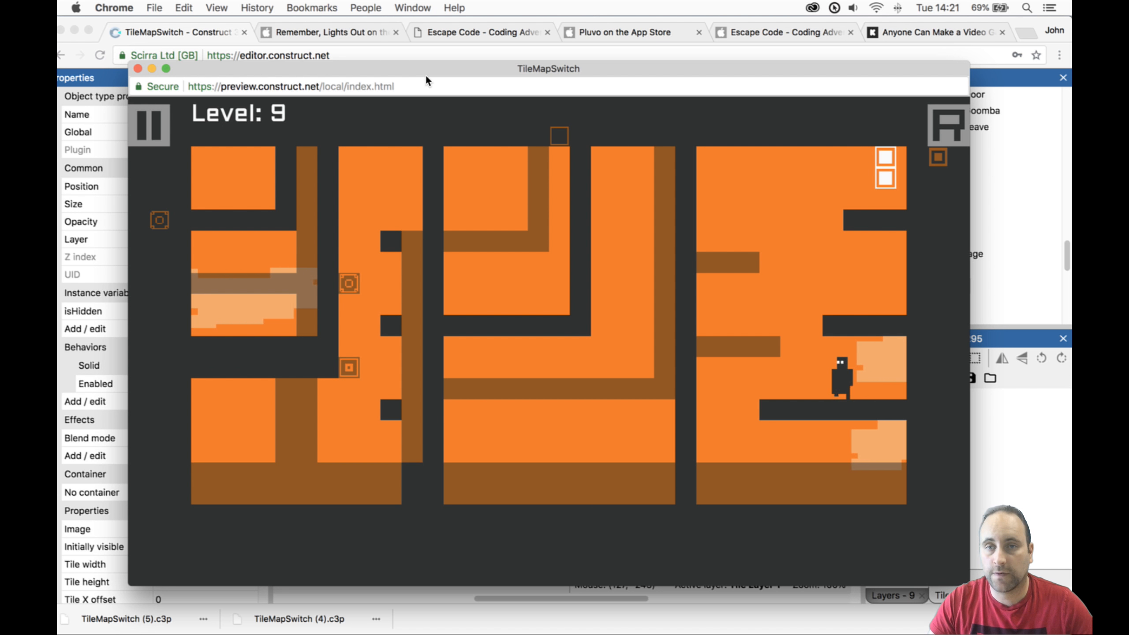
{"action": "key", "text": "Up"}
{"action": "key", "text": "space"}
{"action": "key", "text": "Right"}
{"action": "key", "text": "Right"}
{"action": "key", "text": "Up"}
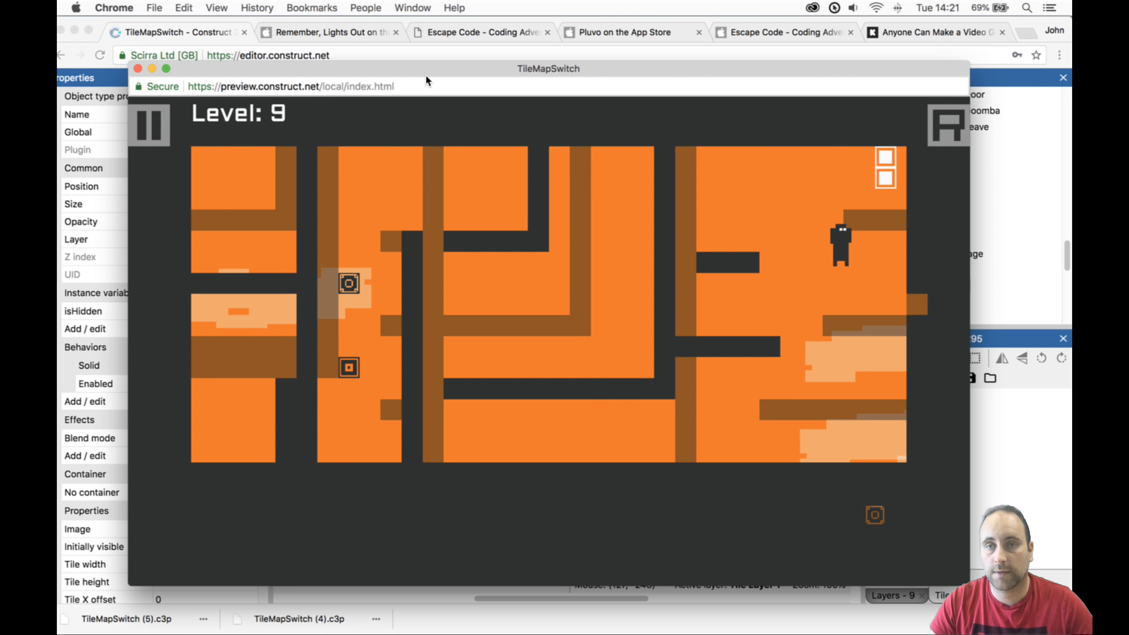
{"action": "key", "text": "space"}
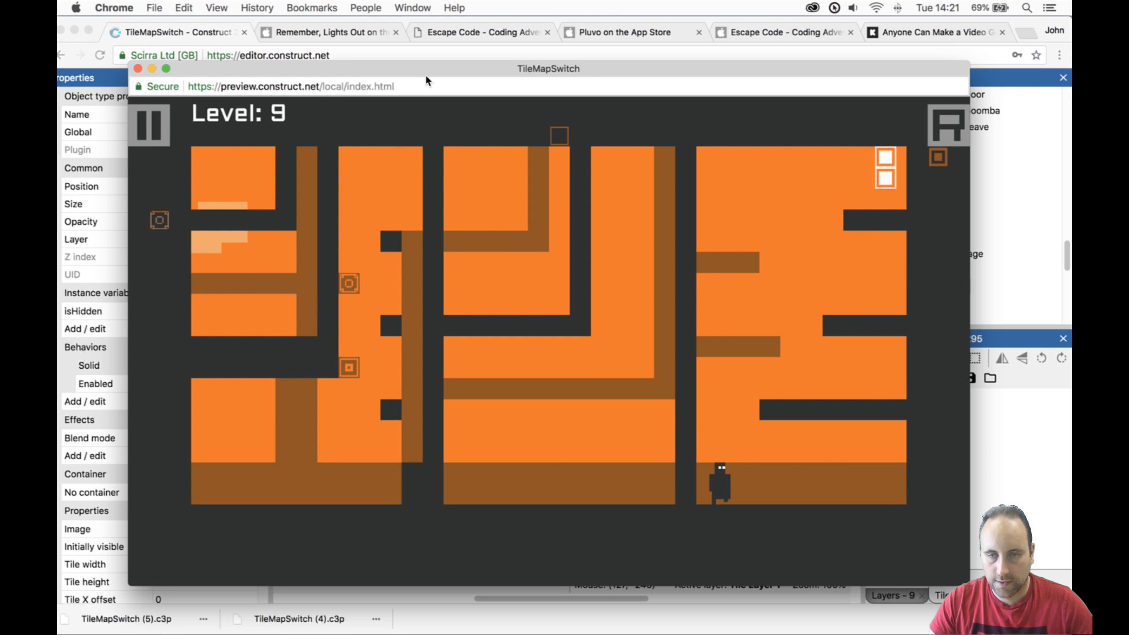
Repeat the opening jumps around the lowest Tilemap0 ledge, switching tilemaps between jumps.
{"action": "key", "text": "space"}
{"action": "key", "text": "Up"}
{"action": "key", "text": "Right"}
{"action": "key", "text": "space"}
{"action": "key", "text": "Left"}
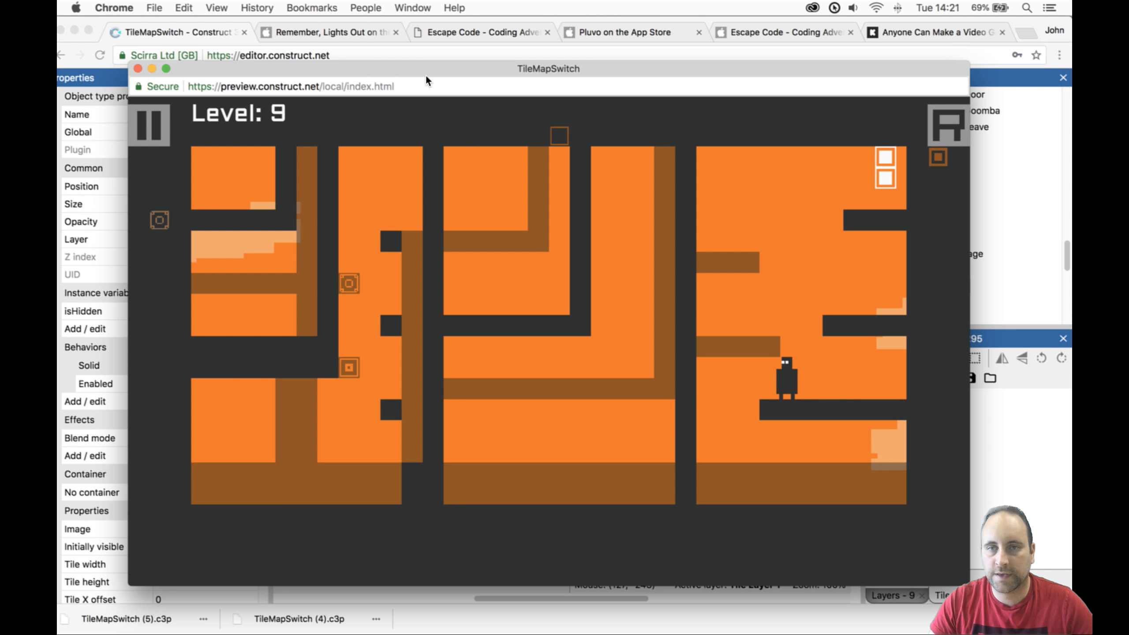
{"action": "key", "text": "Right"}
{"action": "key", "text": "Up"}
{"action": "key", "text": "space"}
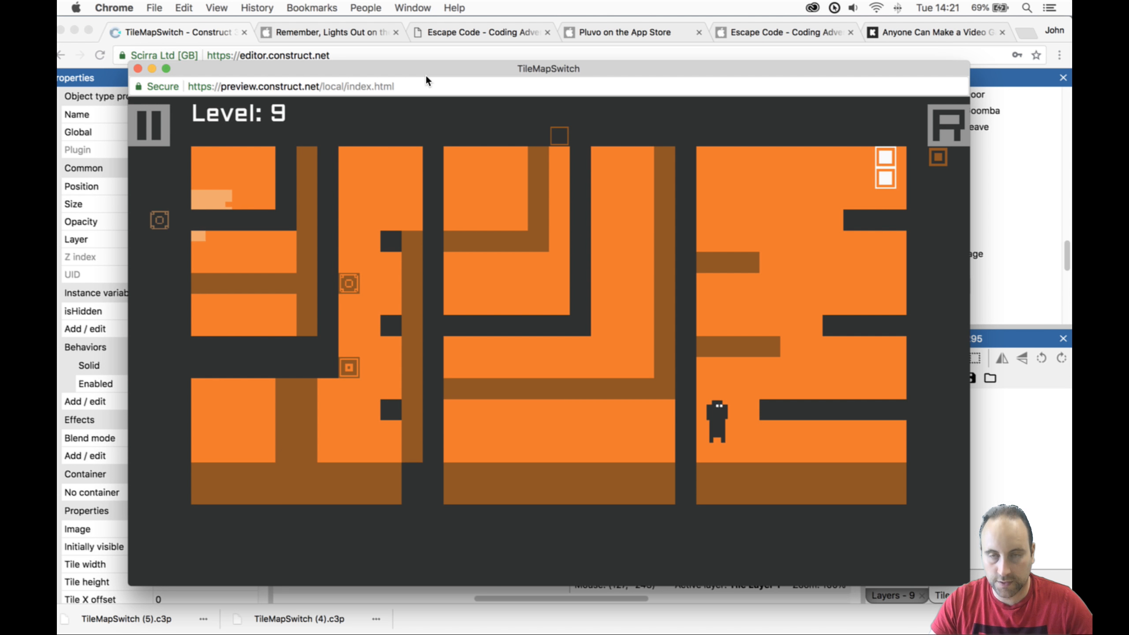
{"action": "key", "text": "Right"}
{"action": "key", "text": "Up"}
{"action": "key", "text": "space"}
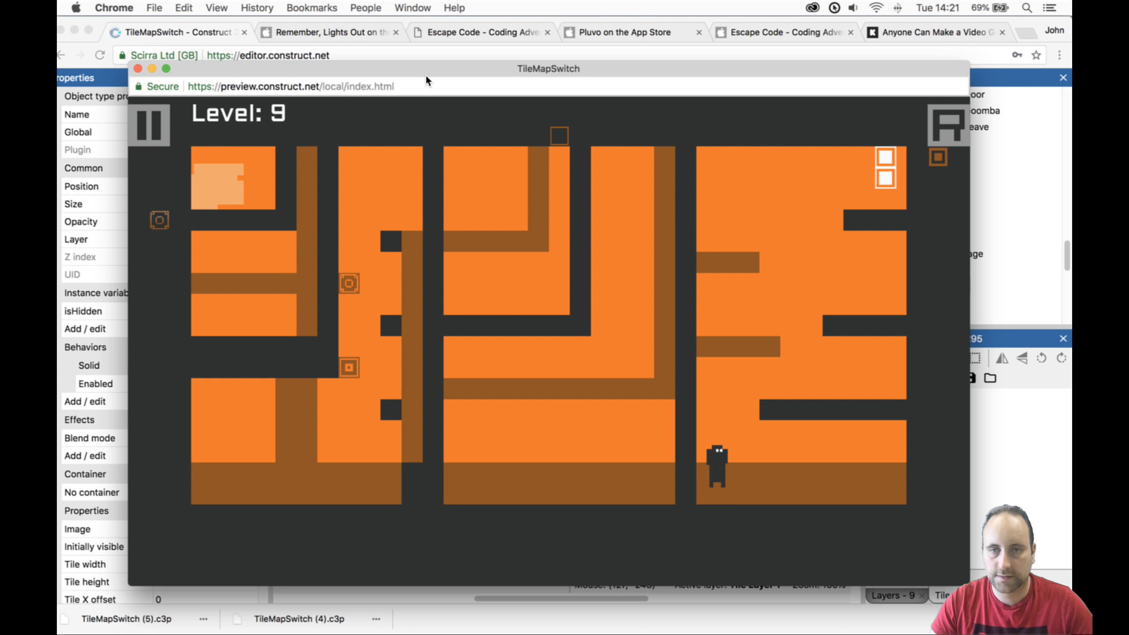
Climb by the lowest Tilemap0 ledge to the lower Tilemap1 ledge, switching tilemaps in mid-jump.
{"action": "key", "text": "space"}
{"action": "key", "text": "Right"}
{"action": "key", "text": "Up"}
{"action": "key", "text": "space"}
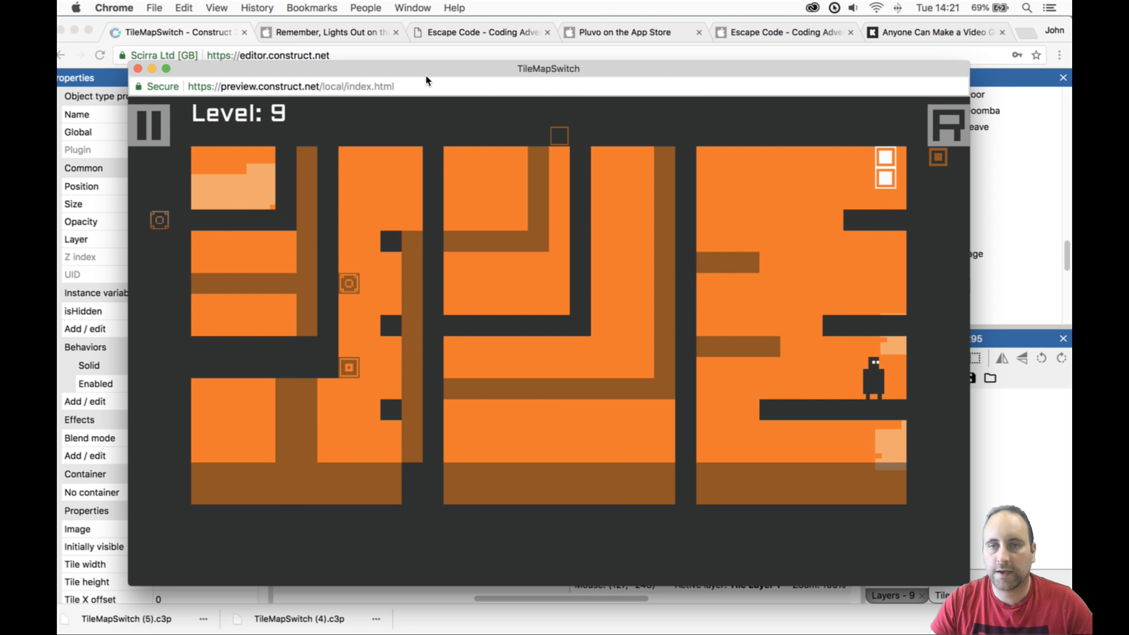
{"action": "key", "text": "Left"}
{"action": "key", "text": "Up"}
{"action": "key", "text": "space"}
{"action": "key", "text": "Right"}
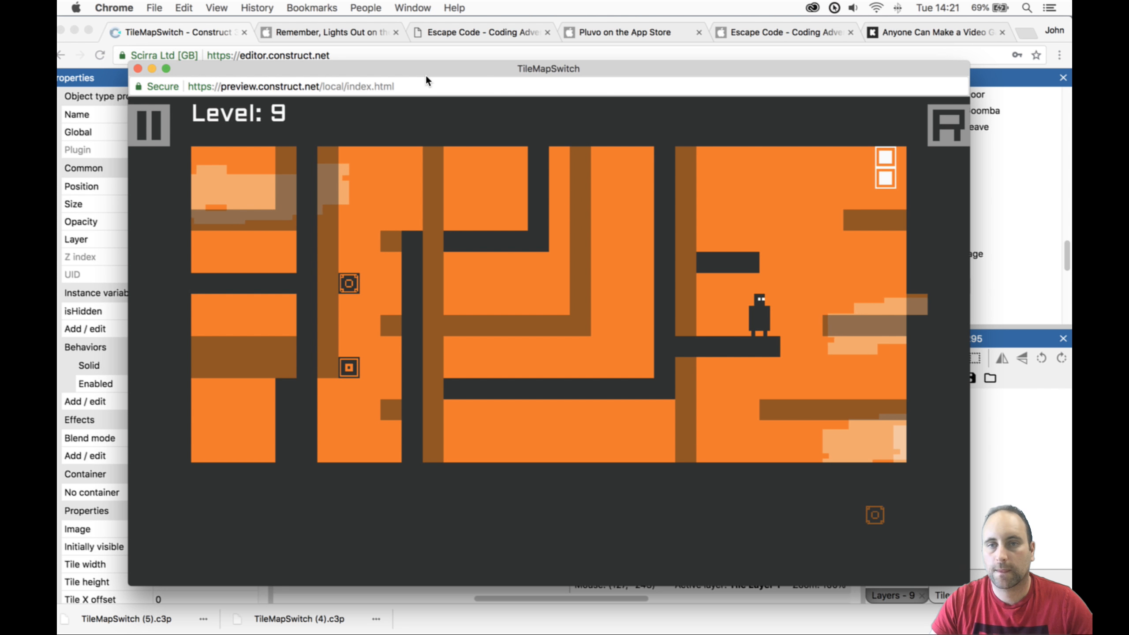
Playtest the climb by the middle Tilemap0 ledge and shortened upper Tilemap1 ledge to the door, and close the preview.
{"action": "key", "text": "Up"}
{"action": "key", "text": "space"}
{"action": "key", "text": "Left"}
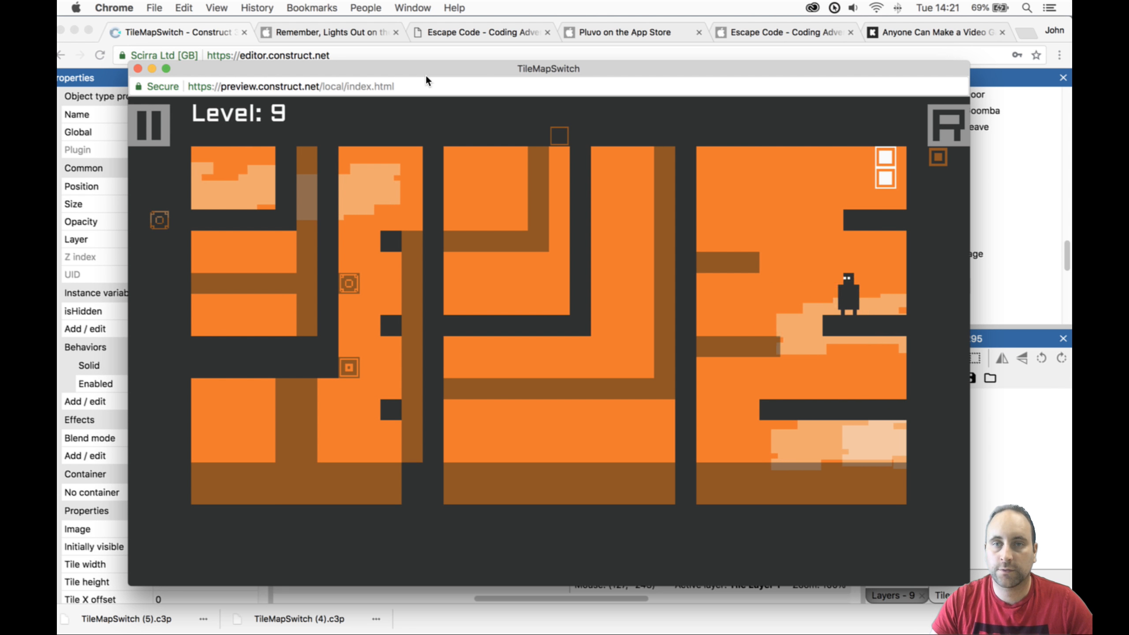
{"action": "key", "text": "Up"}
{"action": "key", "text": "space"}
{"action": "key", "text": "Right"}
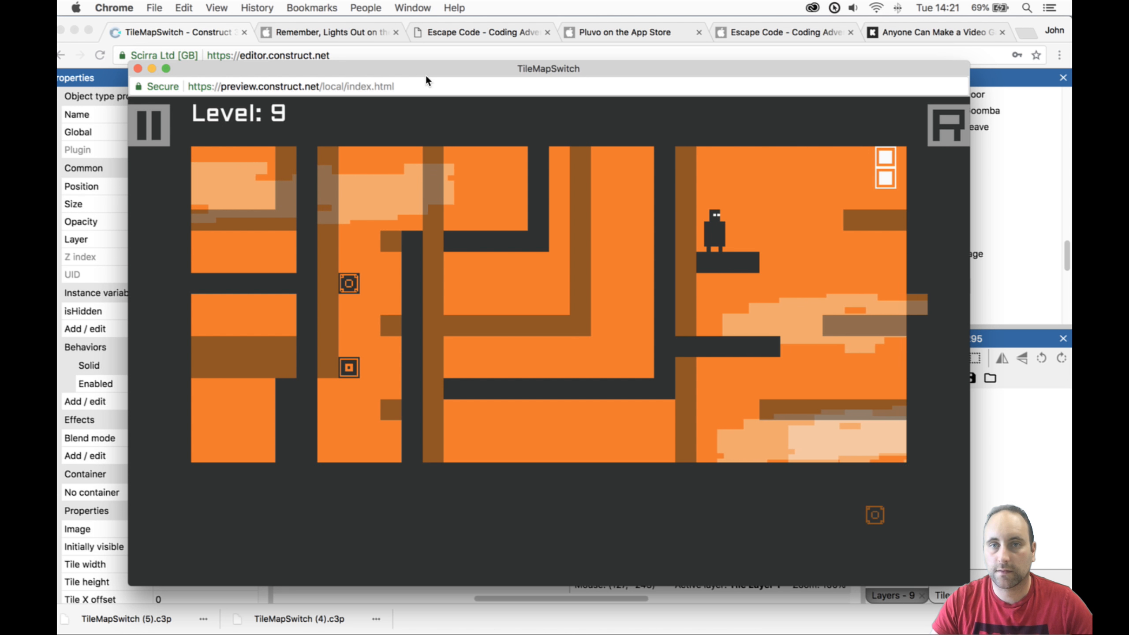
{"action": "key", "text": "Right"}
{"action": "key", "text": "Up"}
{"action": "key", "text": "space"}
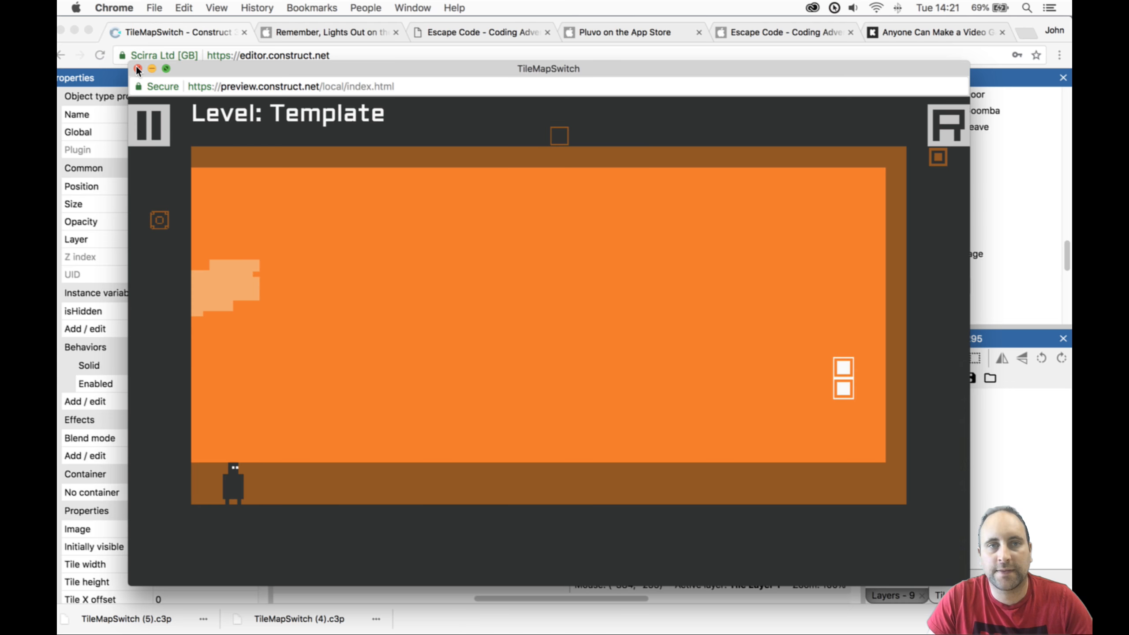
{"action": "left_click", "coordinate": [137, 67]}
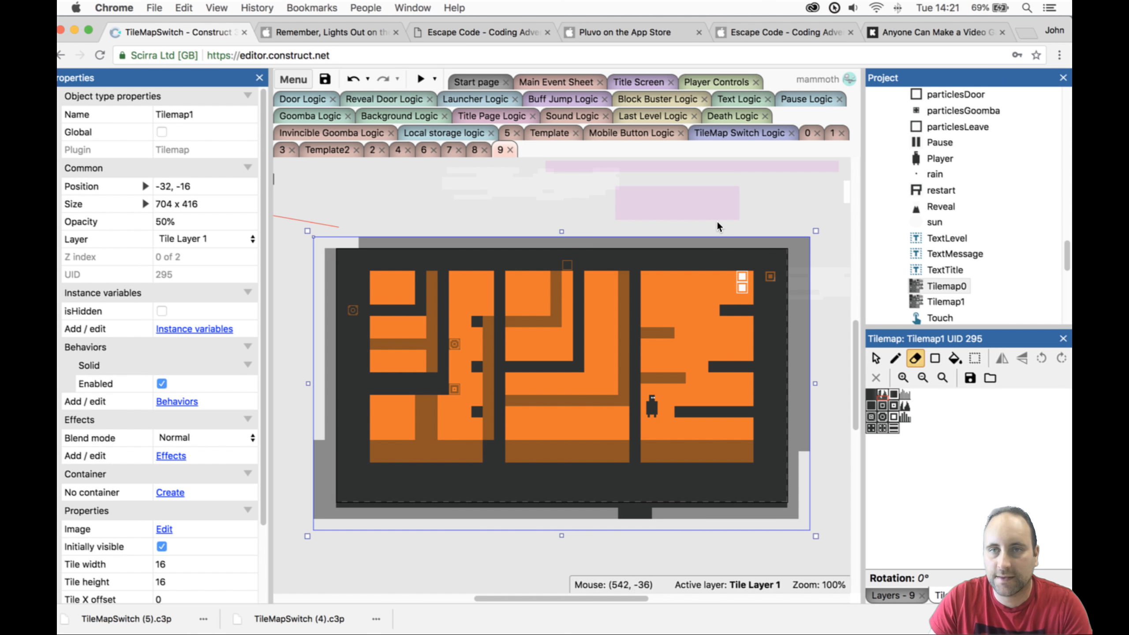
Lower the Door to 576, 64 onto the highest ledge, return the Player to the starting room, and preview the level.
{"action": "left_click", "coordinate": [876, 357]}
{"action": "left_click", "coordinate": [744, 286]}
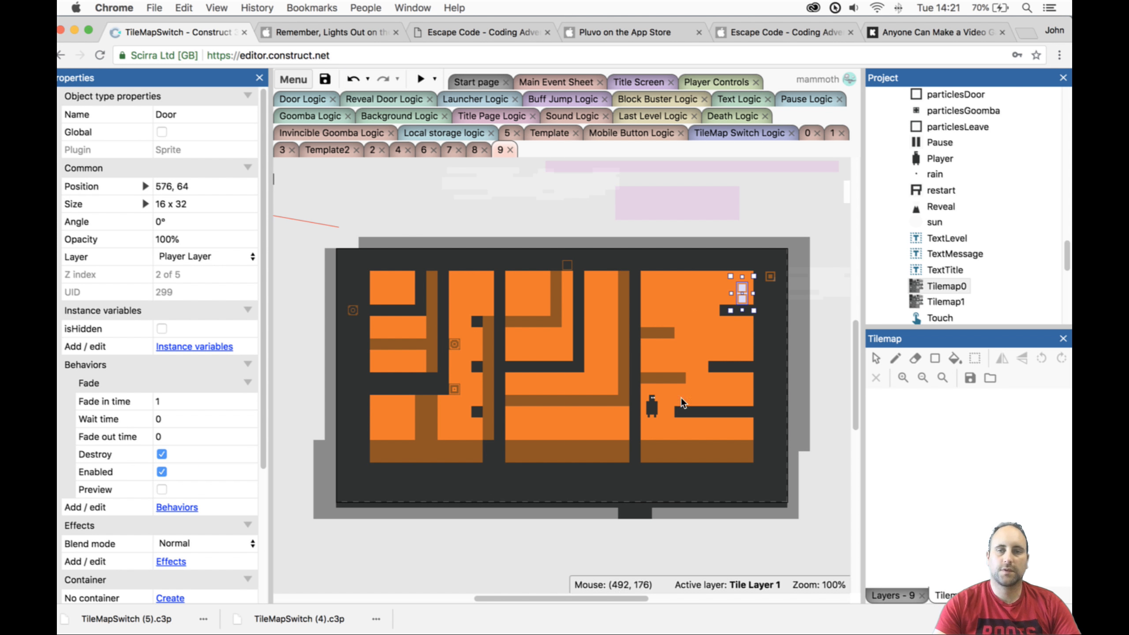
{"action": "left_click", "coordinate": [646, 403]}
{"action": "left_click", "coordinate": [652, 407]}
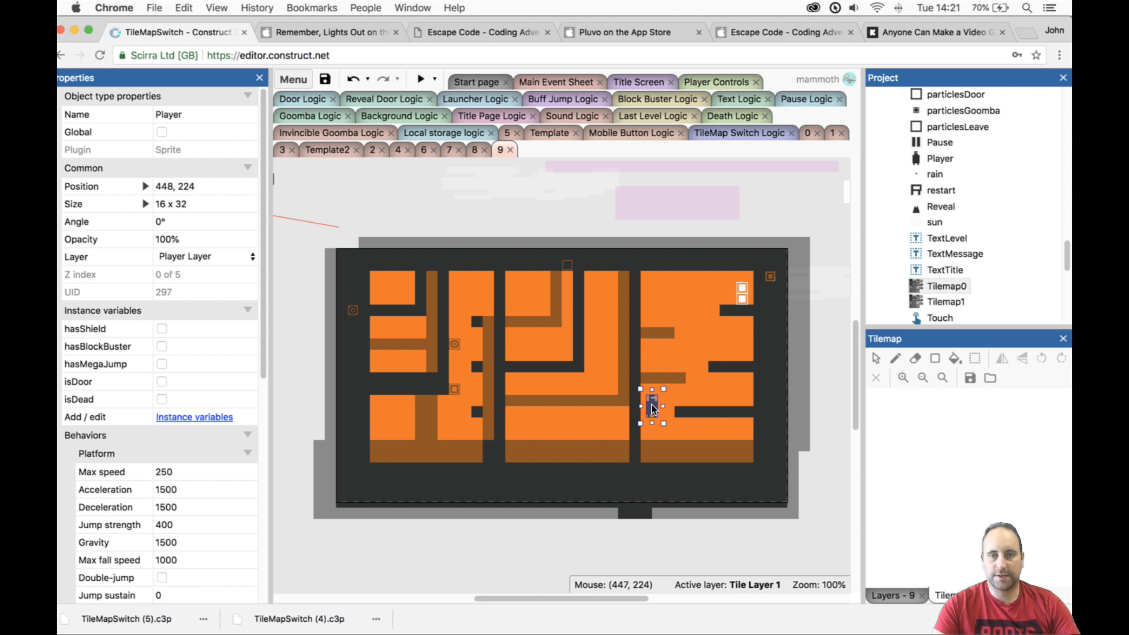
{"action": "left_click", "coordinate": [425, 75]}
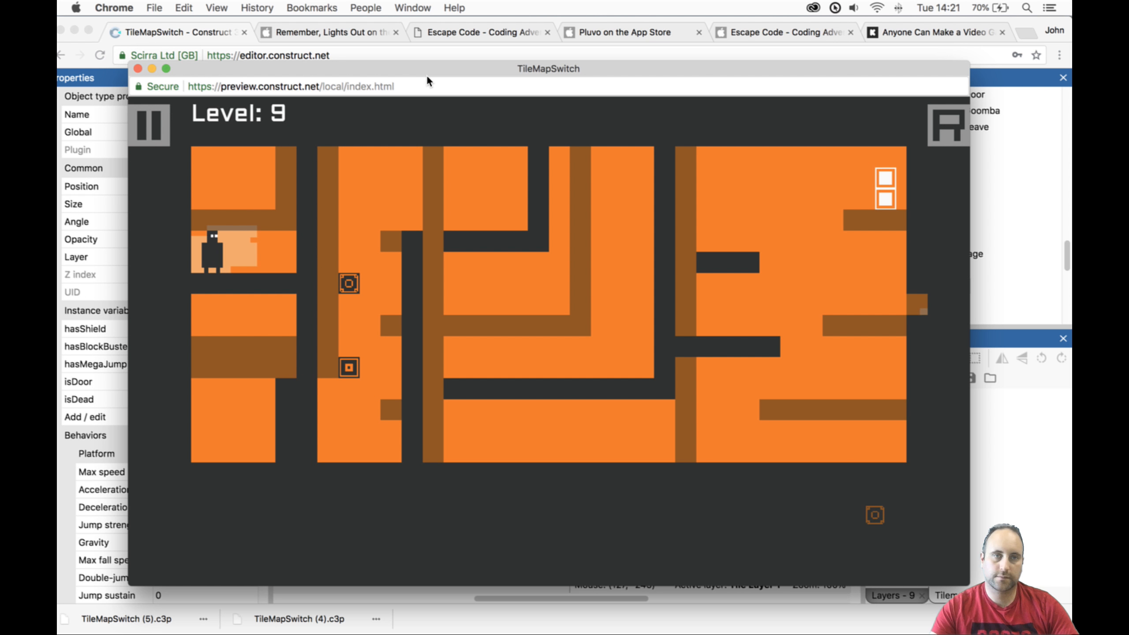
Playtest the route from the starting room to the shaft and jump toward its lowest small ledge.
{"action": "key", "text": "Right"}
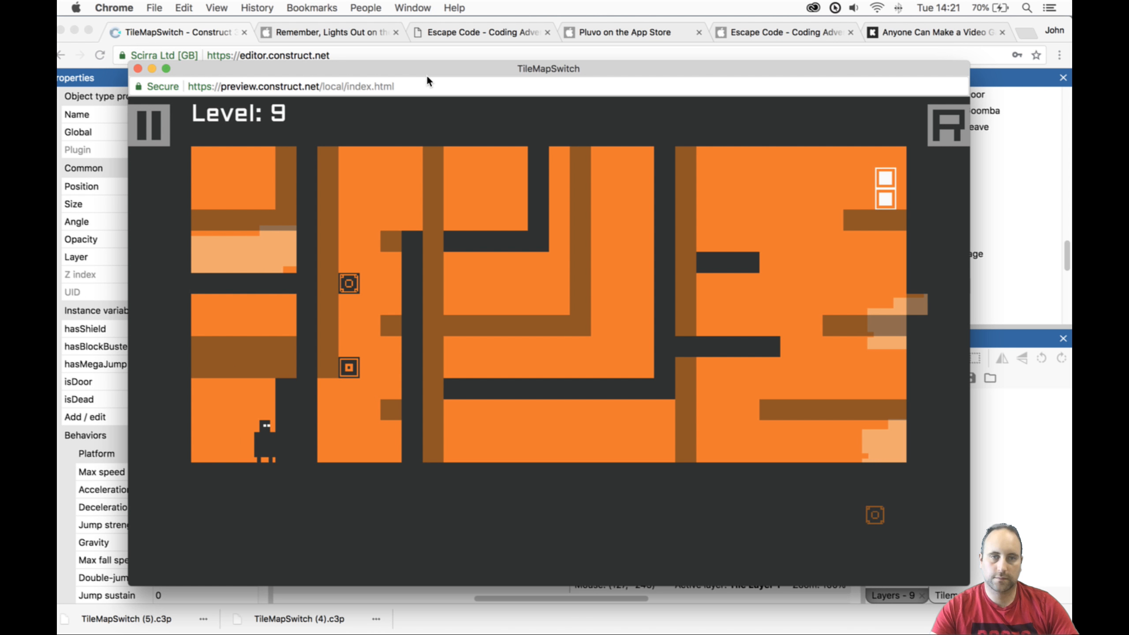
{"action": "key", "text": "Left"}
{"action": "key", "text": "Up"}
{"action": "key", "text": "space"}
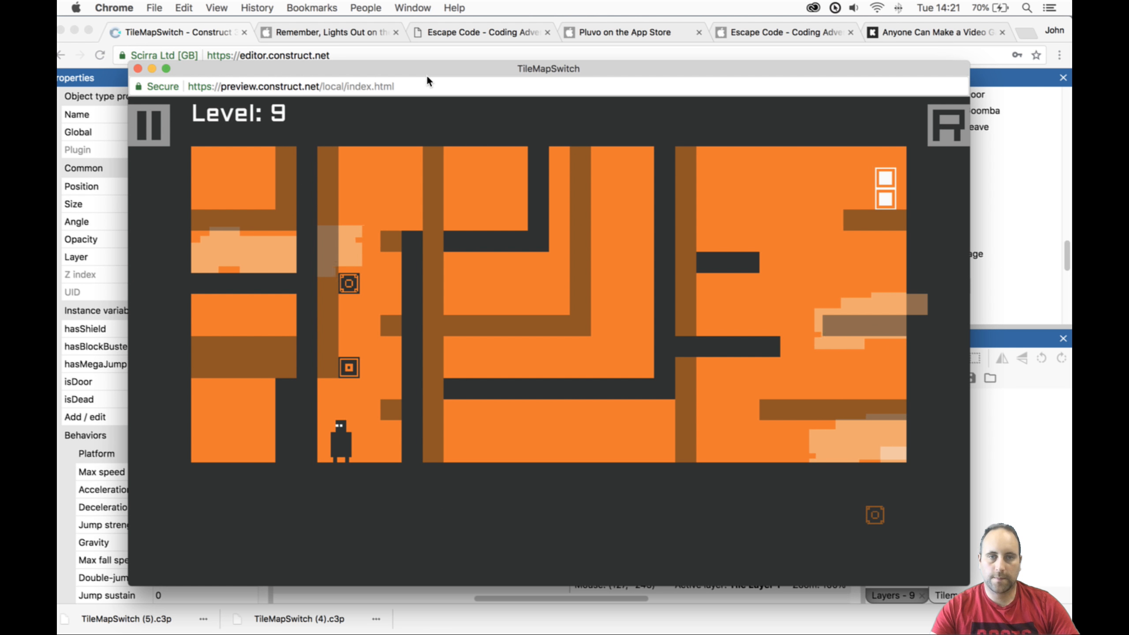
{"action": "key", "text": "Right"}
{"action": "key", "text": "Up"}
{"action": "key", "text": "Right"}
{"action": "key", "text": "Up"}
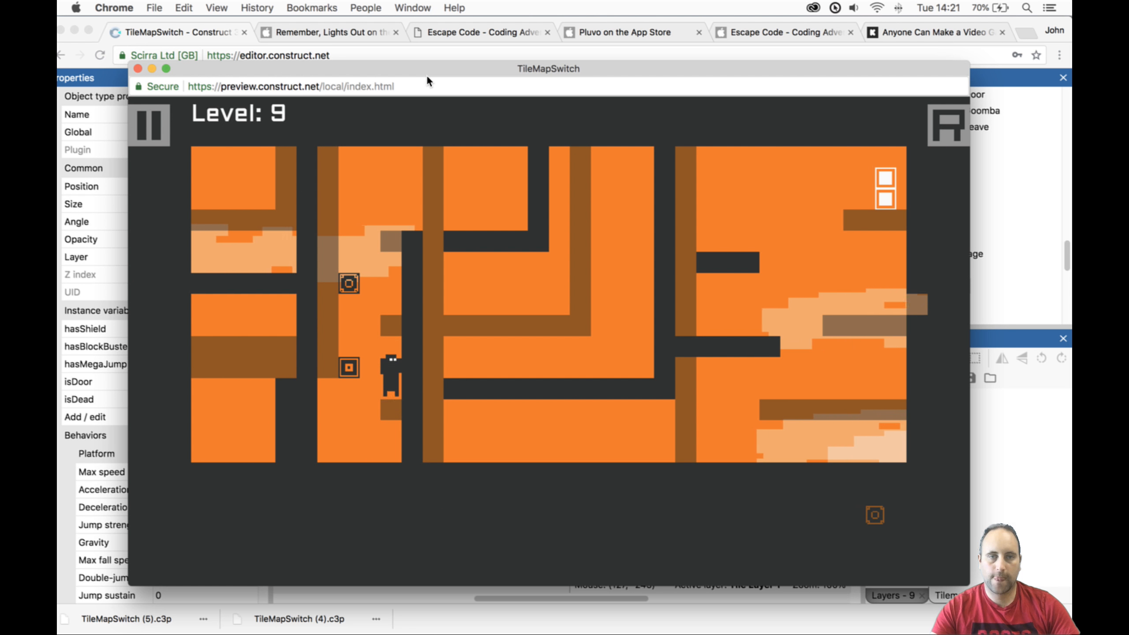
Try climbing the shaft's small ledges from the floor, switching tilemaps between jumps.
{"action": "key", "text": "space"}
{"action": "key", "text": "Left"}
{"action": "key", "text": "Right"}
{"action": "key", "text": "Left"}
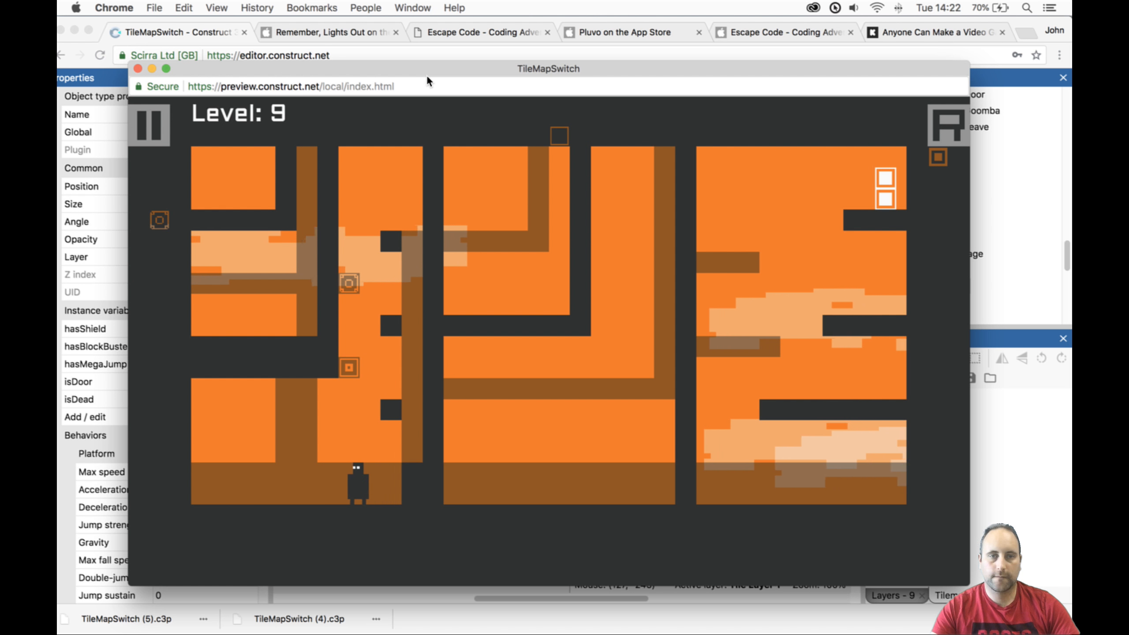
{"action": "key", "text": "Up"}
{"action": "key", "text": "Right"}
{"action": "key", "text": "Up"}
{"action": "key", "text": "space"}
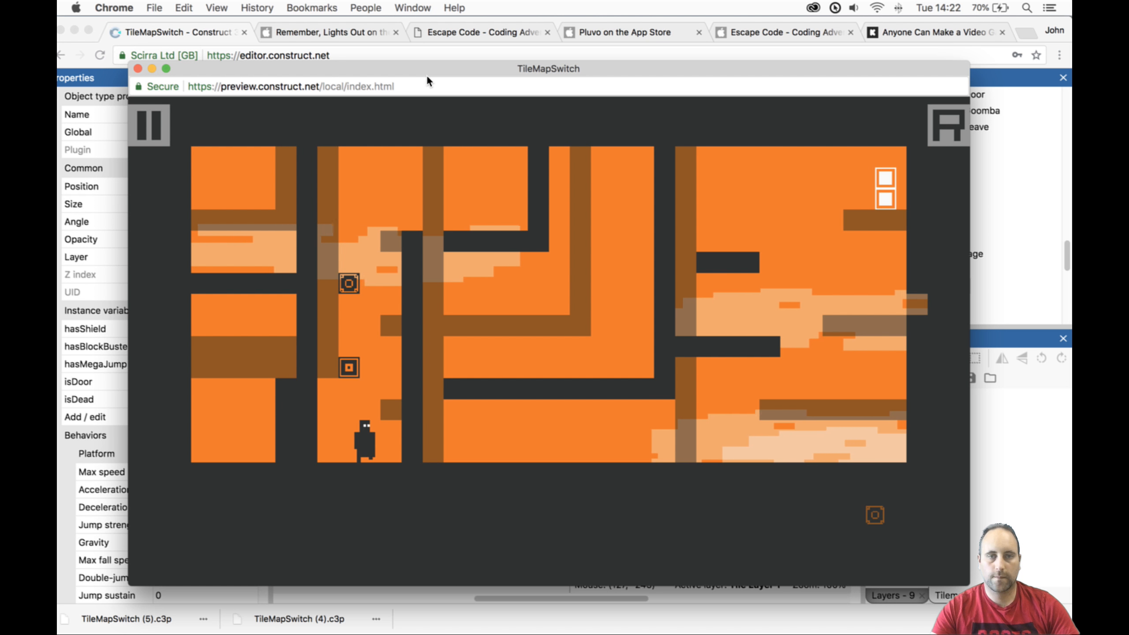
{"action": "key", "text": "Right"}
{"action": "key", "text": "Up"}
{"action": "key", "text": "space"}
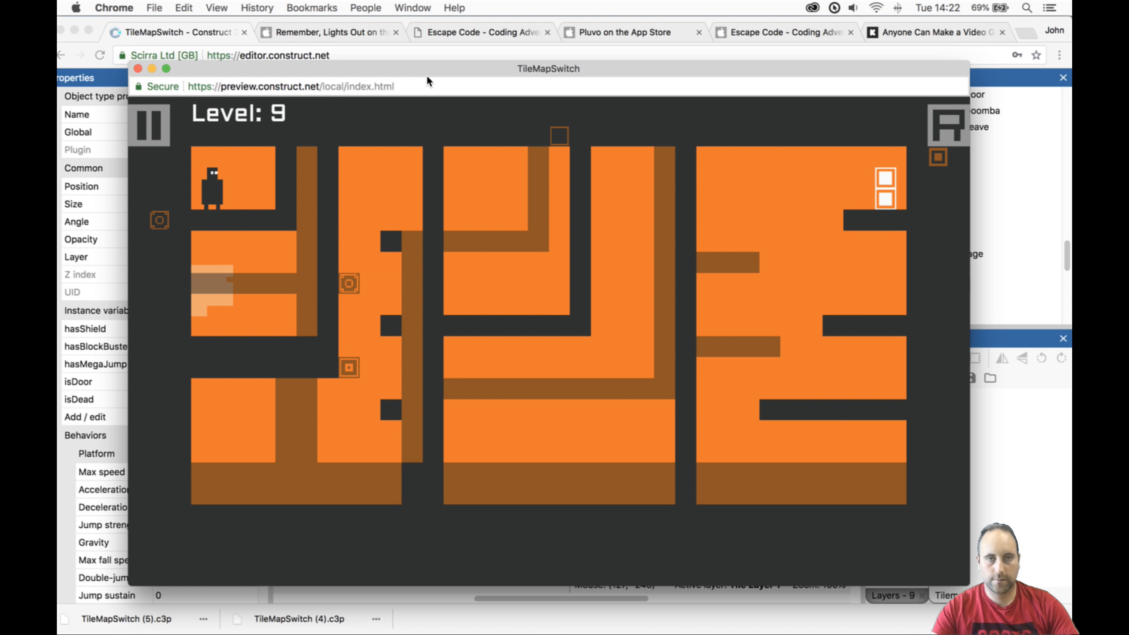
Replay the route from the starting room down to the bottom of the shaft using tilemap switches.
{"action": "key", "text": "space"}
{"action": "key", "text": "space"}
{"action": "key", "text": "space"}
{"action": "key", "text": "Right"}
{"action": "key", "text": "space"}
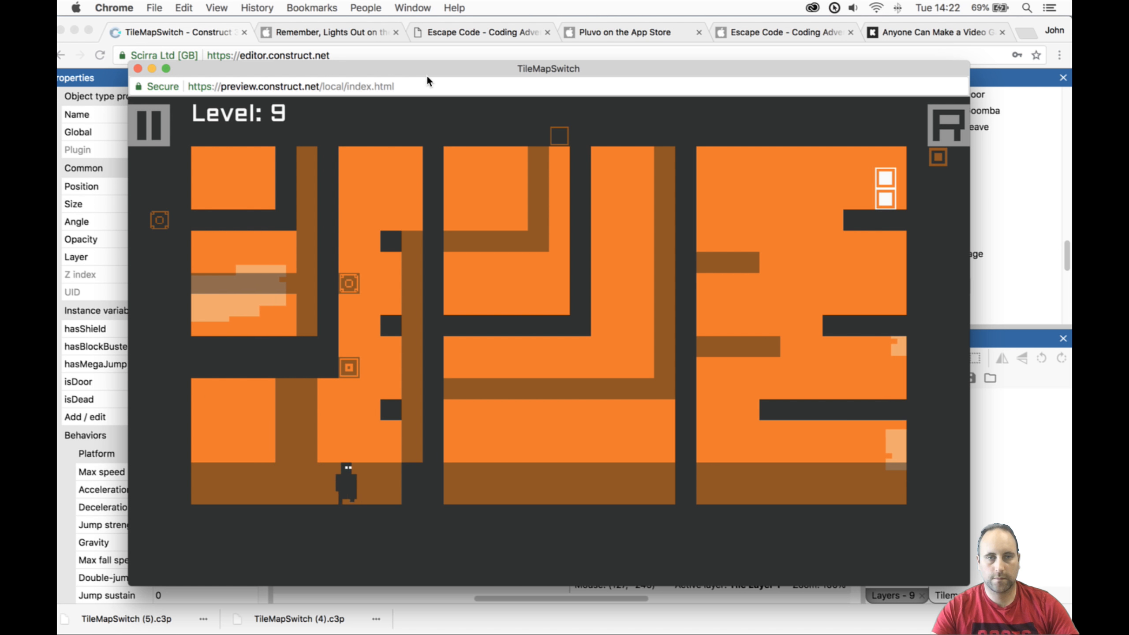
{"action": "key", "text": "Left"}
{"action": "key", "text": "Up"}
{"action": "key", "text": "space"}
{"action": "key", "text": "Right"}
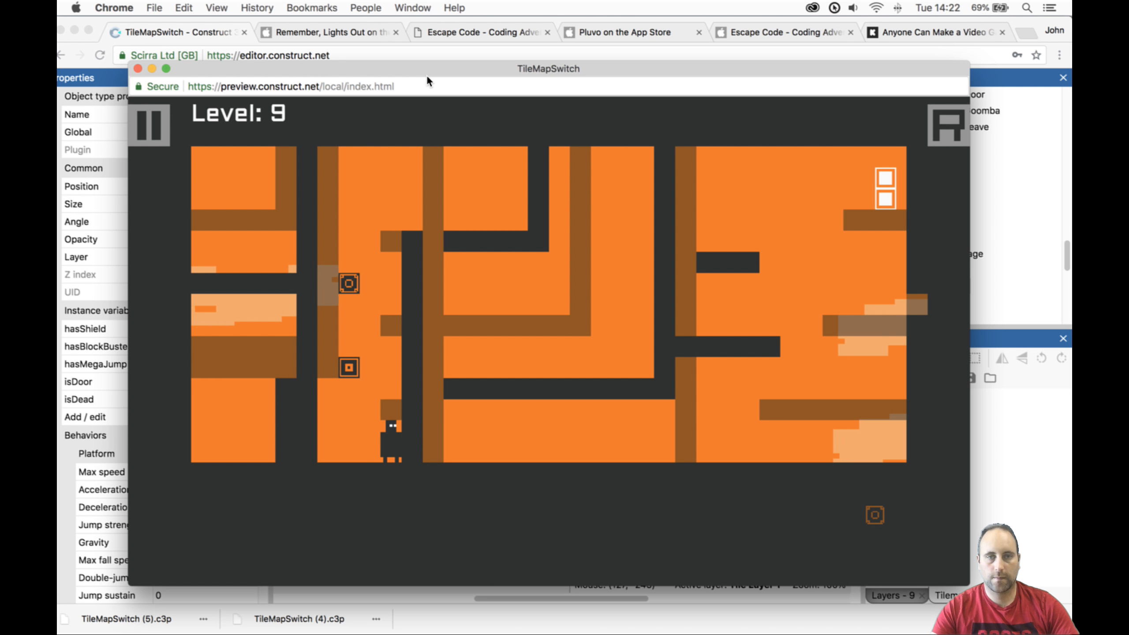
Try climbing the shaft from its floor using the two switchable blocks, switching tilemaps between jumps.
{"action": "key", "text": "Up"}
{"action": "key", "text": "space"}
{"action": "key", "text": "Left"}
{"action": "key", "text": "Up"}
{"action": "key", "text": "space"}
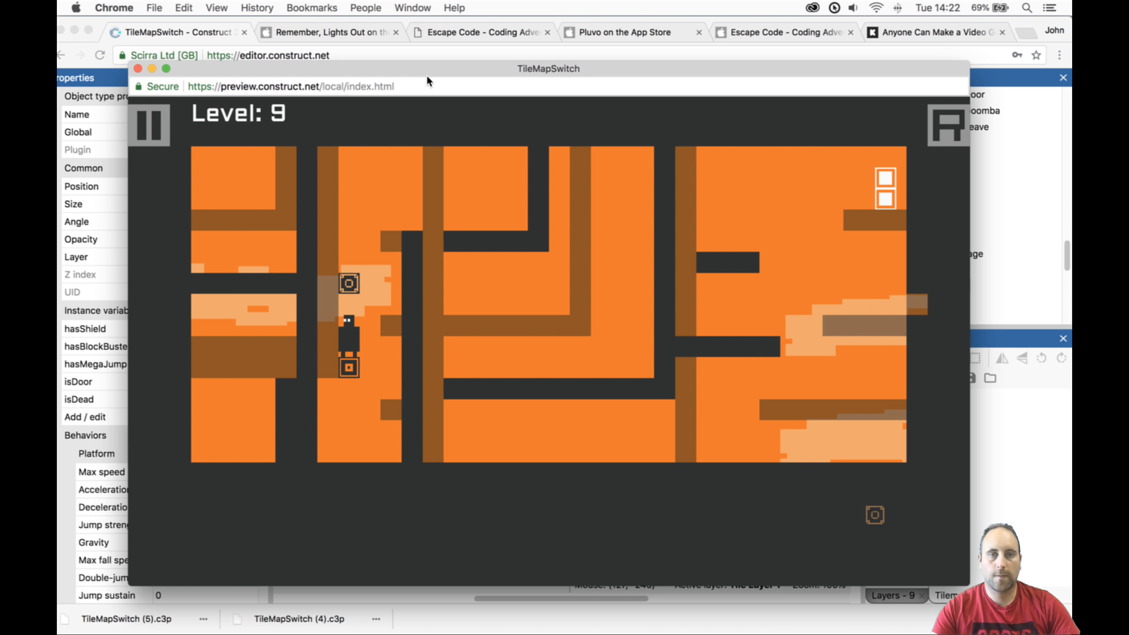
{"action": "key", "text": "Right"}
{"action": "key", "text": "Up"}
{"action": "key", "text": "space"}
{"action": "key", "text": "Left"}
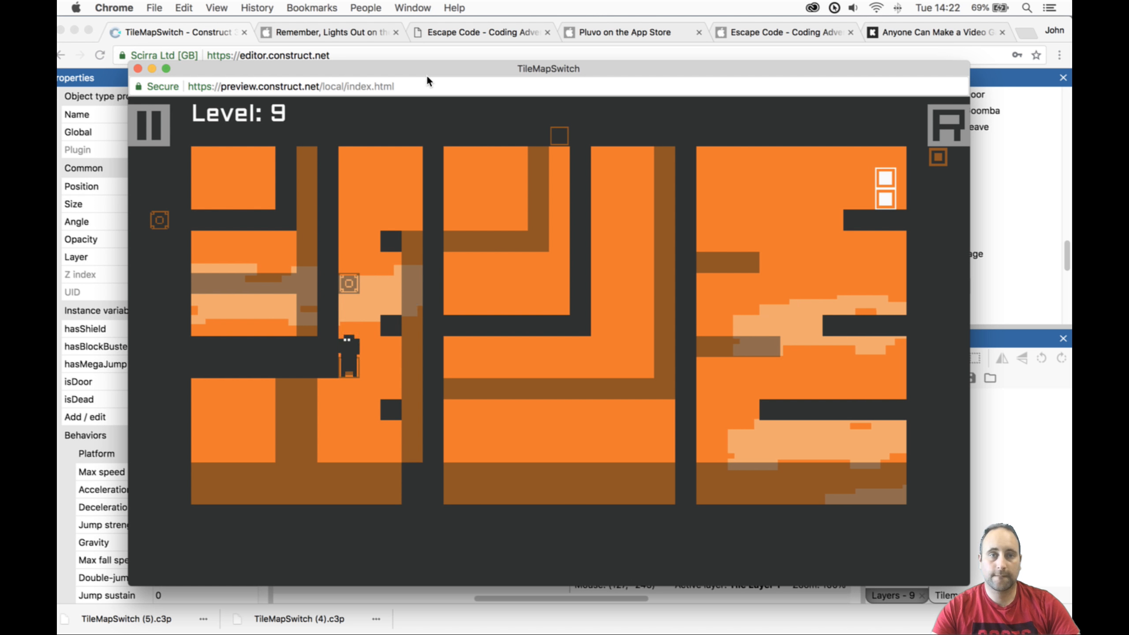
{"action": "key", "text": "Right"}
{"action": "key", "text": "Up"}
{"action": "key", "text": "space"}
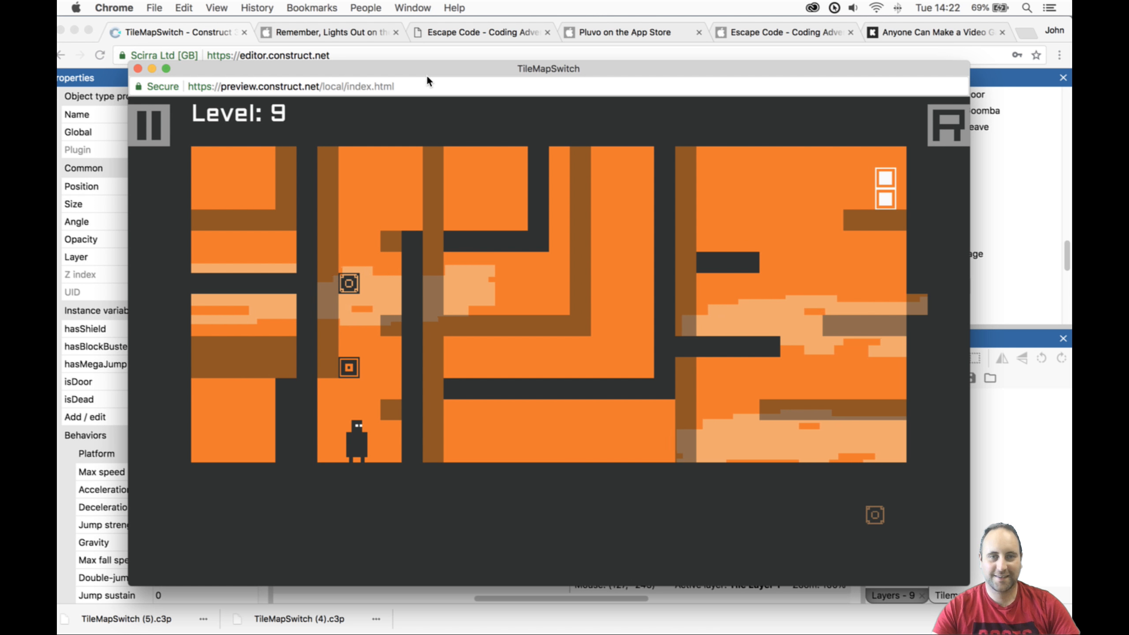
Replay the level from the starting room to the shaft floor and approach the lowest small ledge.
{"action": "key", "text": "space"}
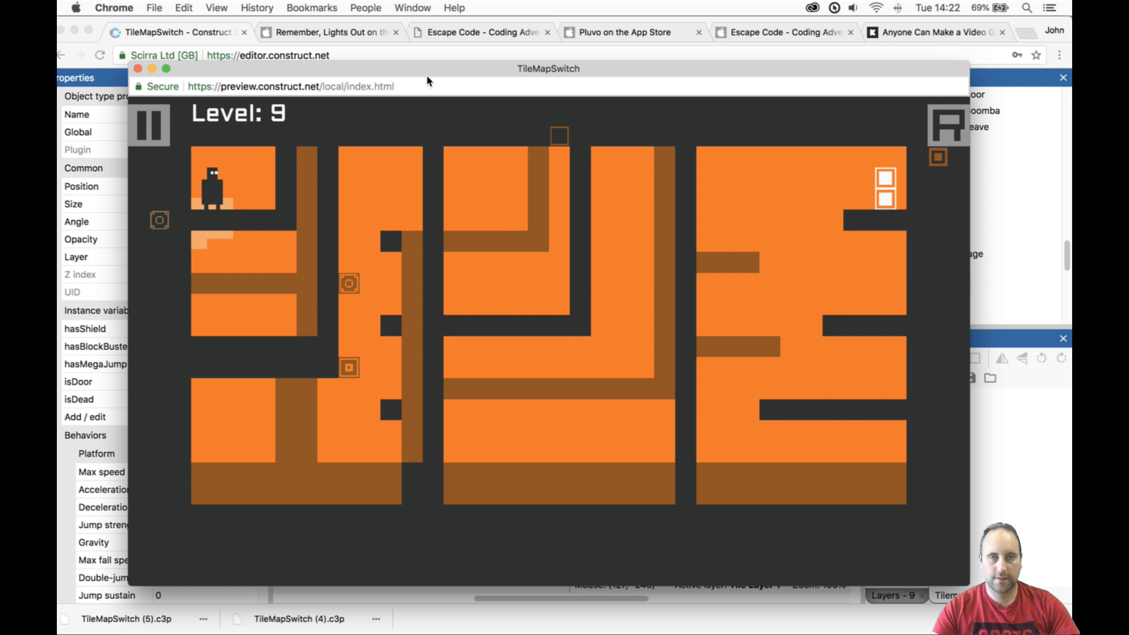
{"action": "key", "text": "space"}
{"action": "key", "text": "space"}
{"action": "key", "text": "space"}
{"action": "key", "text": "Right"}
{"action": "key", "text": "space"}
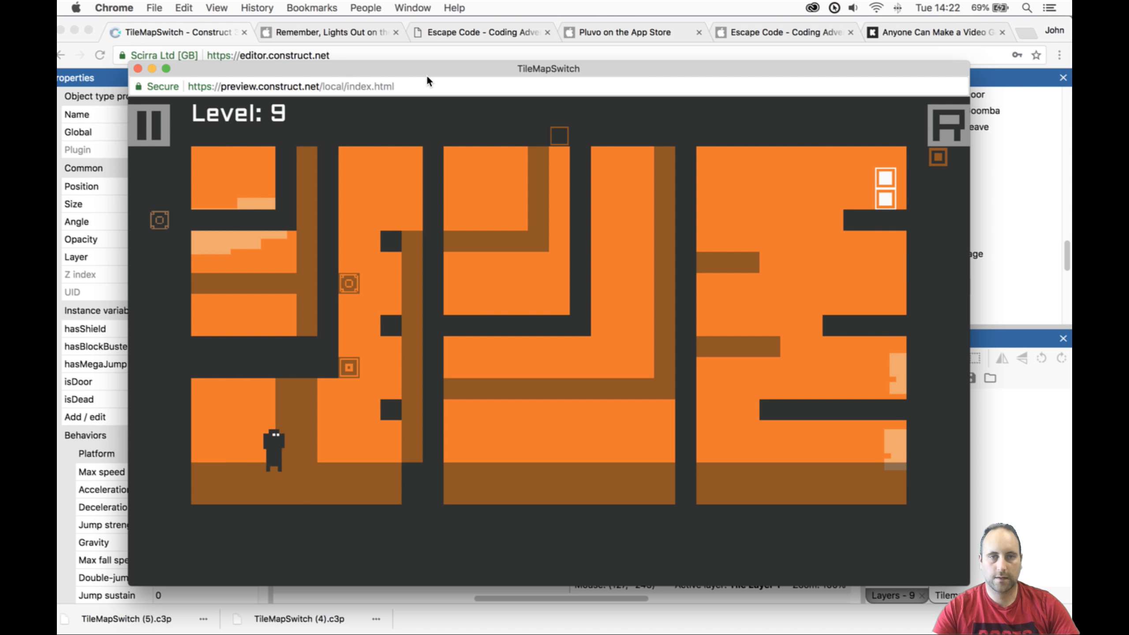
{"action": "key", "text": "Left"}
{"action": "key", "text": "Up"}
{"action": "key", "text": "Right"}
{"action": "key", "text": "Up"}
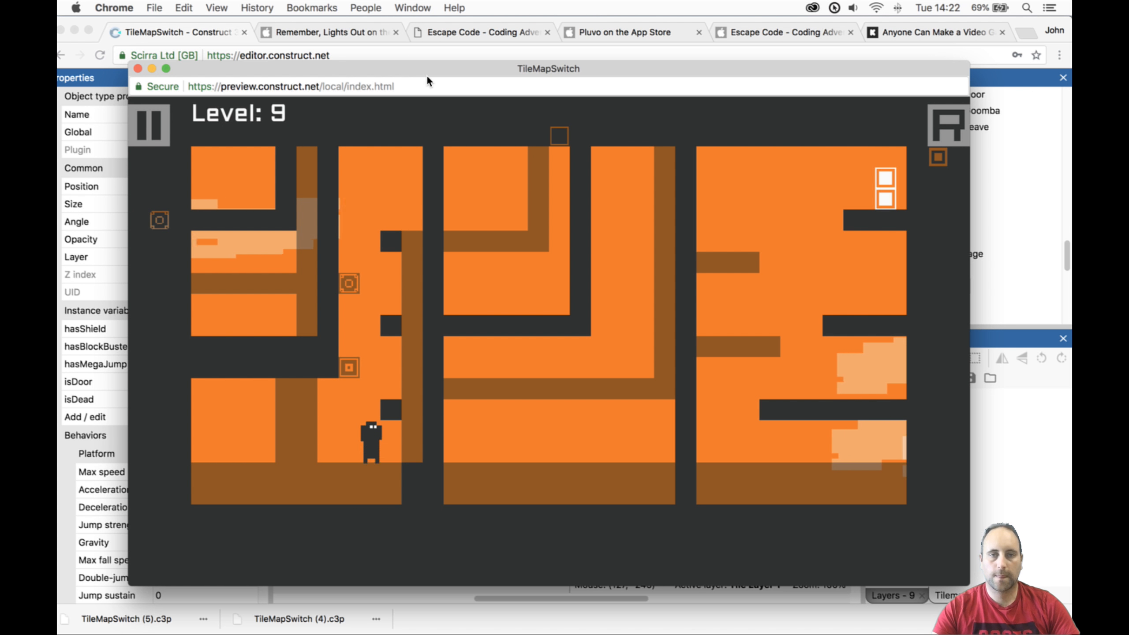
Run the route from the starting room again and jump above the shaft's lowest small ledge with a tilemap switch.
{"action": "key", "text": "space"}
{"action": "key", "text": "space"}
{"action": "key", "text": "space"}
{"action": "key", "text": "space"}
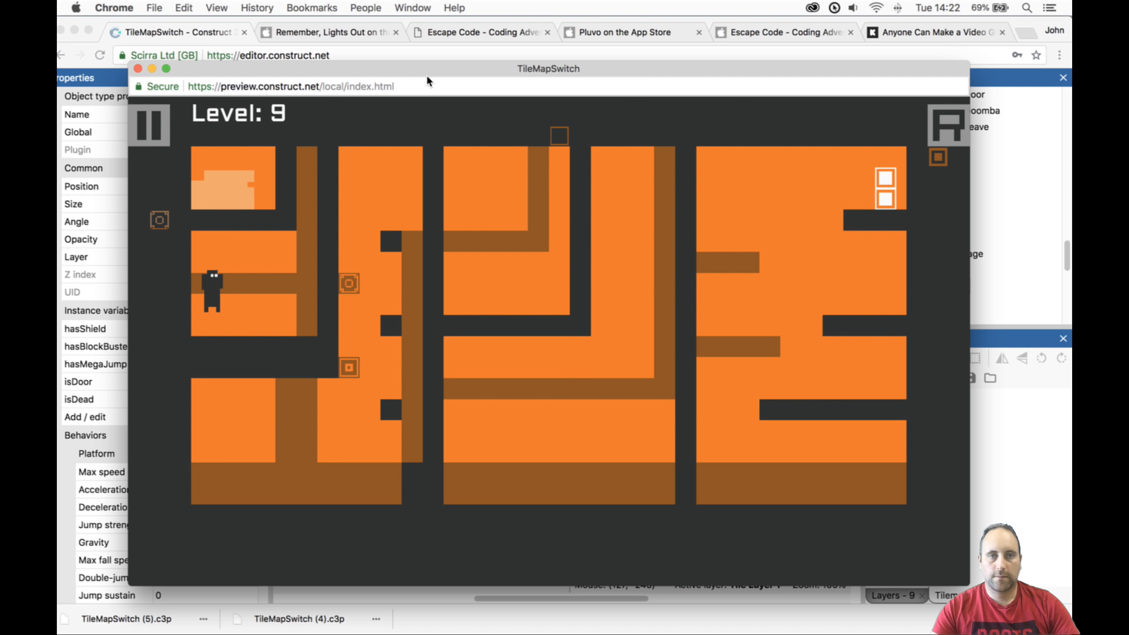
{"action": "key", "text": "Right"}
{"action": "key", "text": "space"}
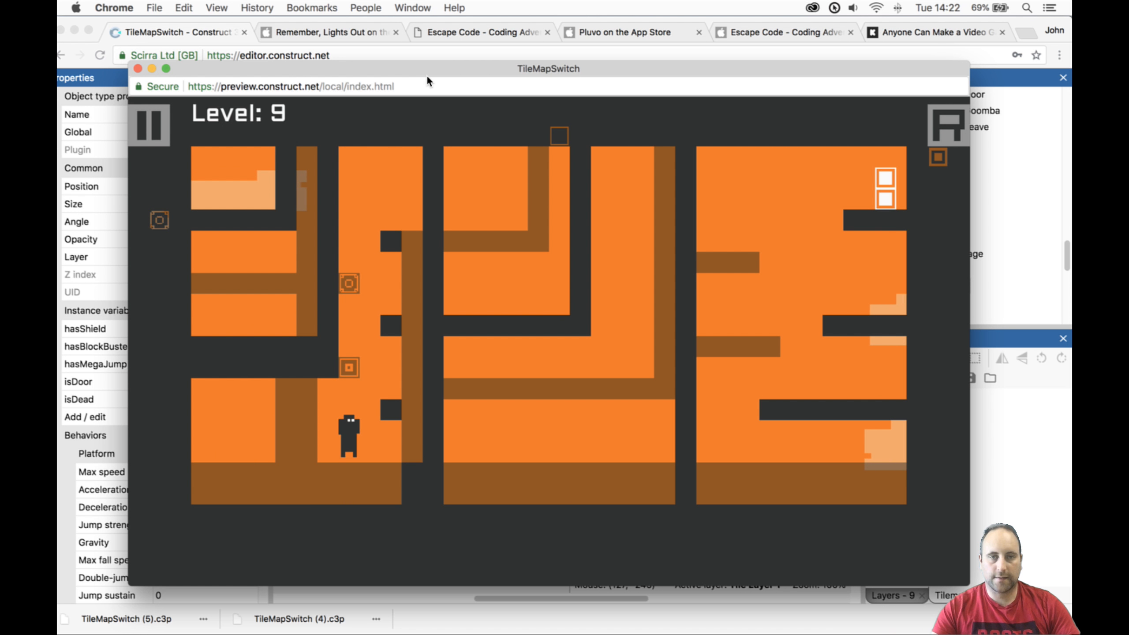
{"action": "key", "text": "space"}
{"action": "key", "text": "Right"}
{"action": "key", "text": "Up"}
{"action": "key", "text": "space"}
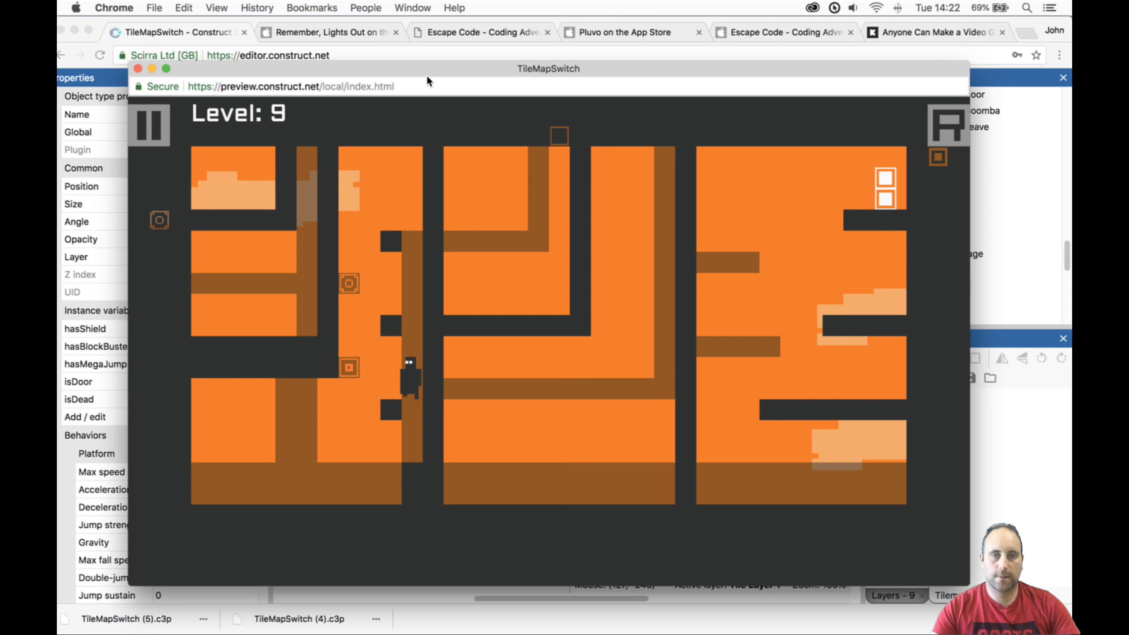
Drop back to the shaft floor, try reaching the upper switchable block with tilemap switches, and close the preview.
{"action": "key", "text": "Left"}
{"action": "key", "text": "Left"}
{"action": "key", "text": "Right"}
{"action": "key", "text": "Left"}
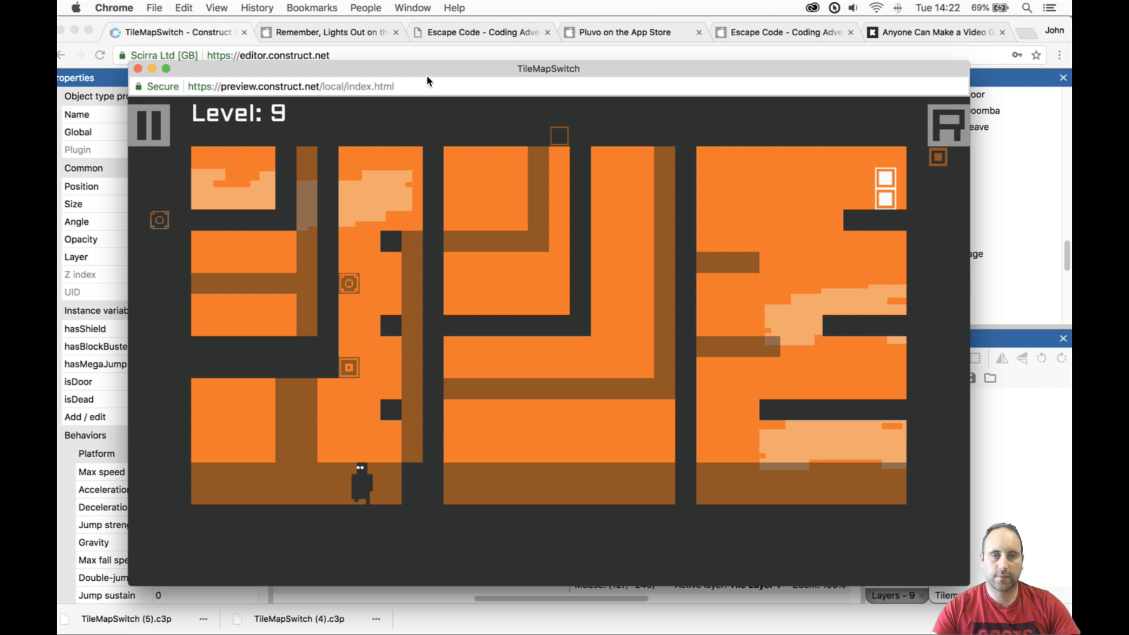
{"action": "key", "text": "Up"}
{"action": "key", "text": "Right"}
{"action": "key", "text": "Up"}
{"action": "key", "text": "space"}
{"action": "key", "text": "Right"}
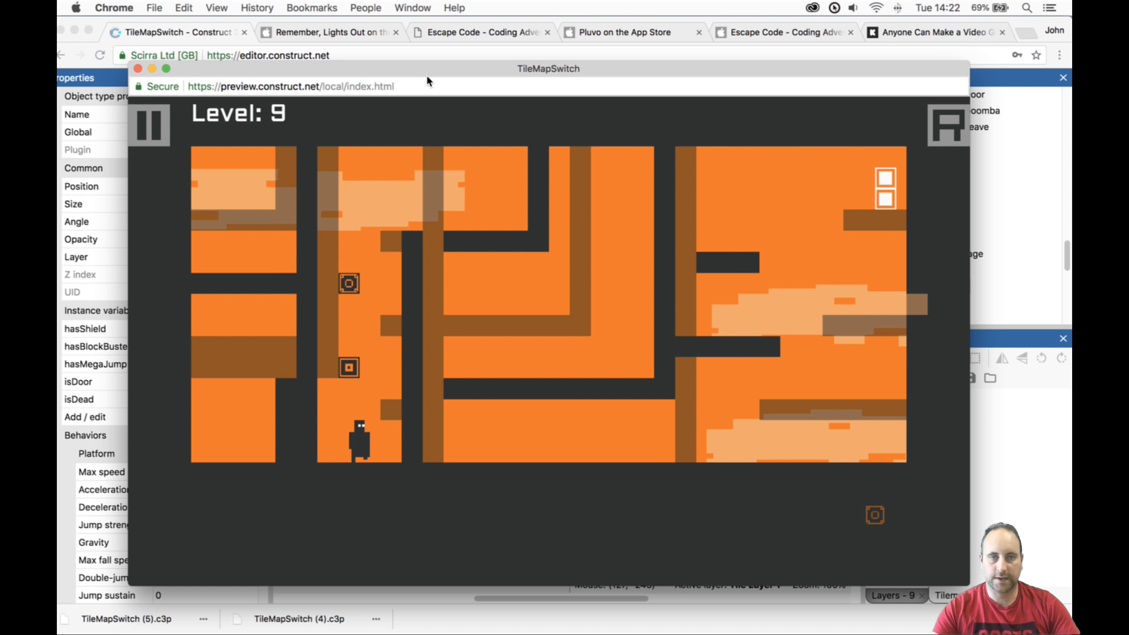
{"action": "key", "text": "Up"}
{"action": "key", "text": "space"}
{"action": "key", "text": "Left"}
{"action": "key", "text": "Up"}
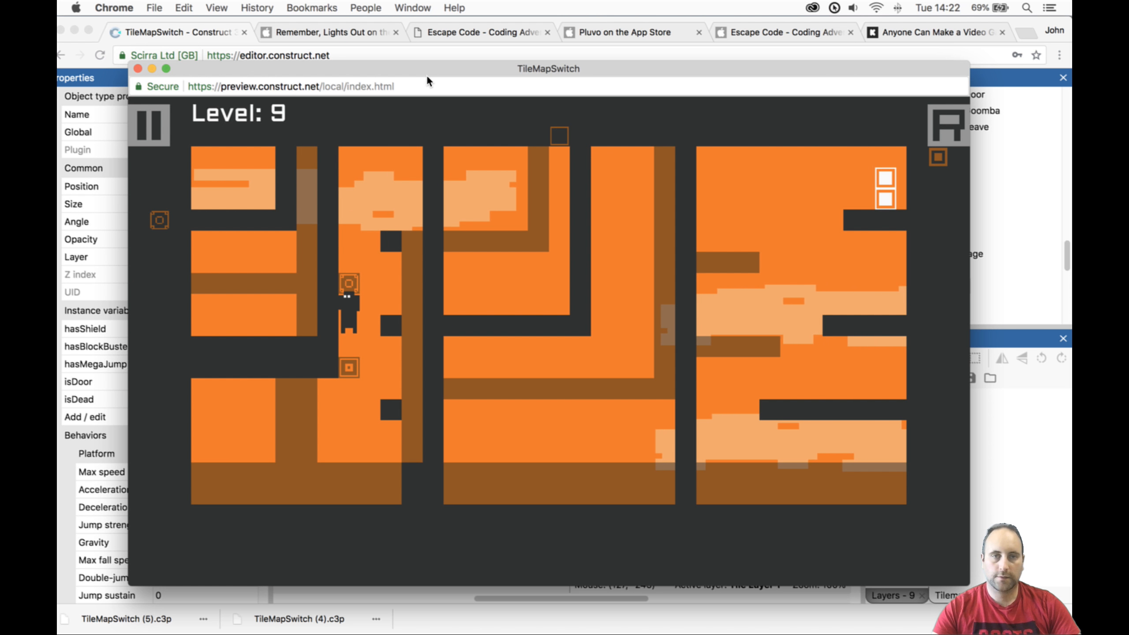
{"action": "key", "text": "space"}
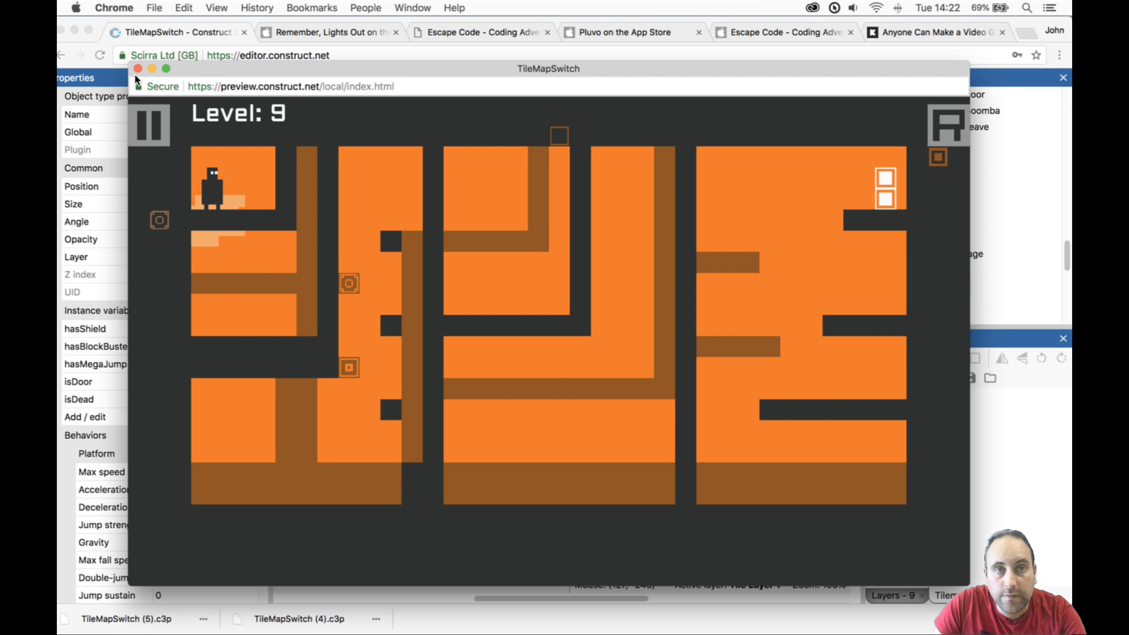
{"action": "left_click", "coordinate": [139, 67]}
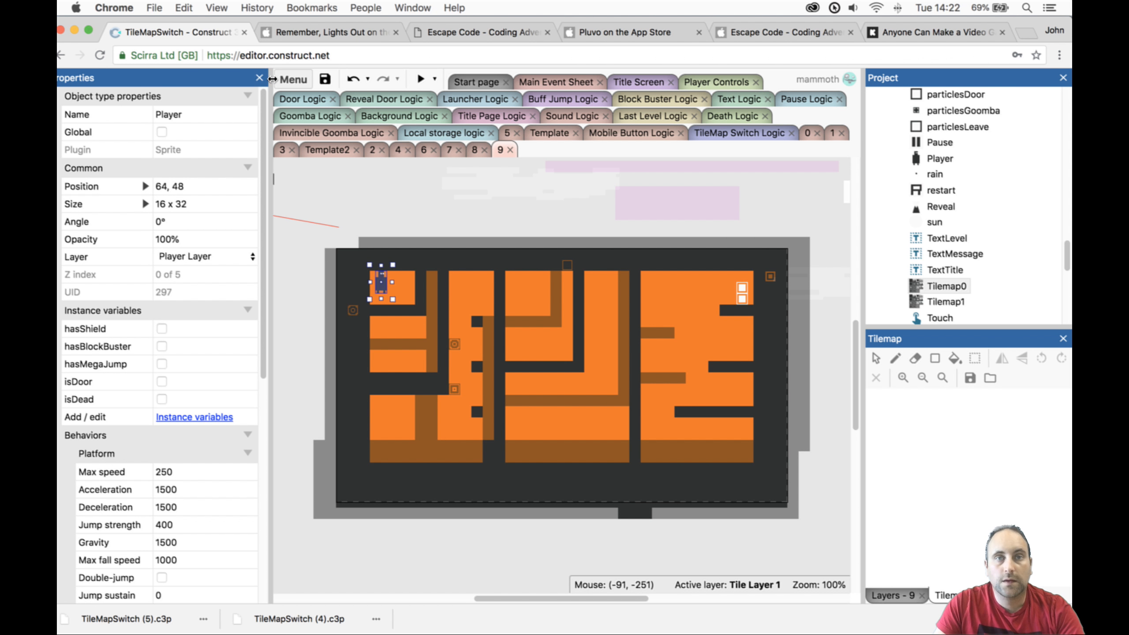
Move the Player to 80, 48 in the starting room and save the project.
{"action": "left_click", "coordinate": [323, 79]}
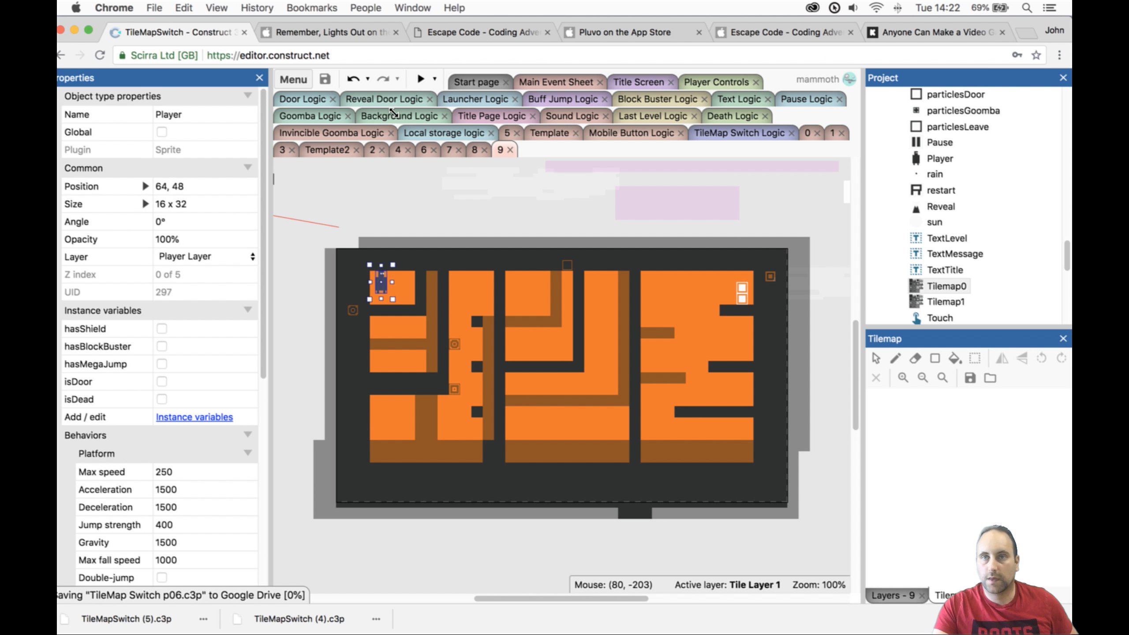
{"action": "scroll", "coordinate": [425, 218], "scroll_direction": "up", "scroll_amount": 2}
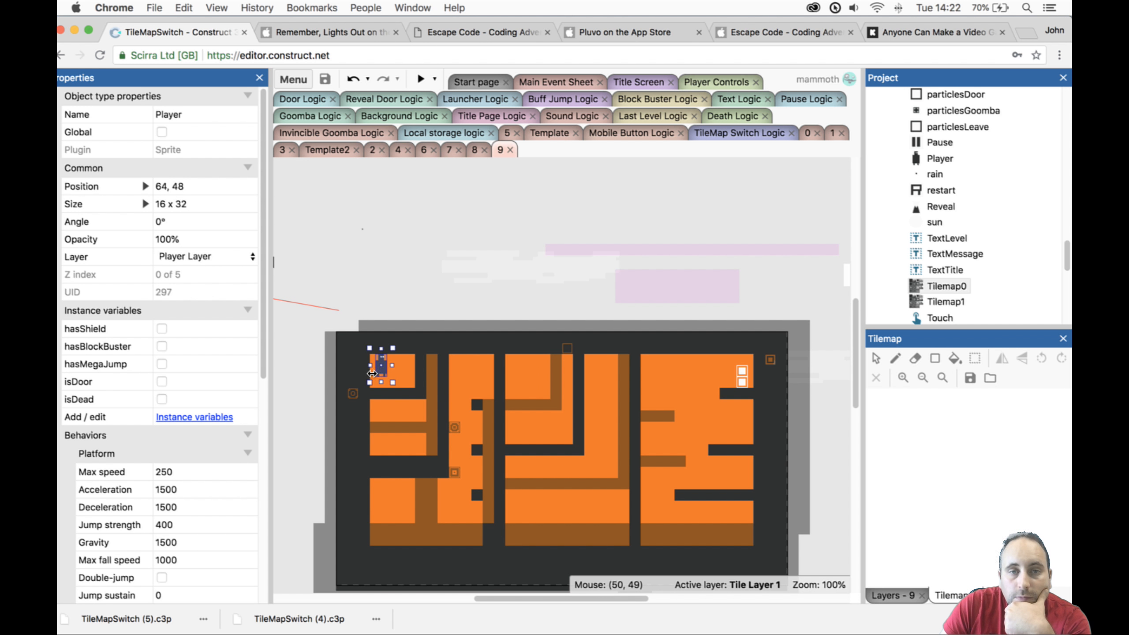
{"action": "left_click_drag", "start_coordinate": [380, 368], "coordinate": [390, 370]}
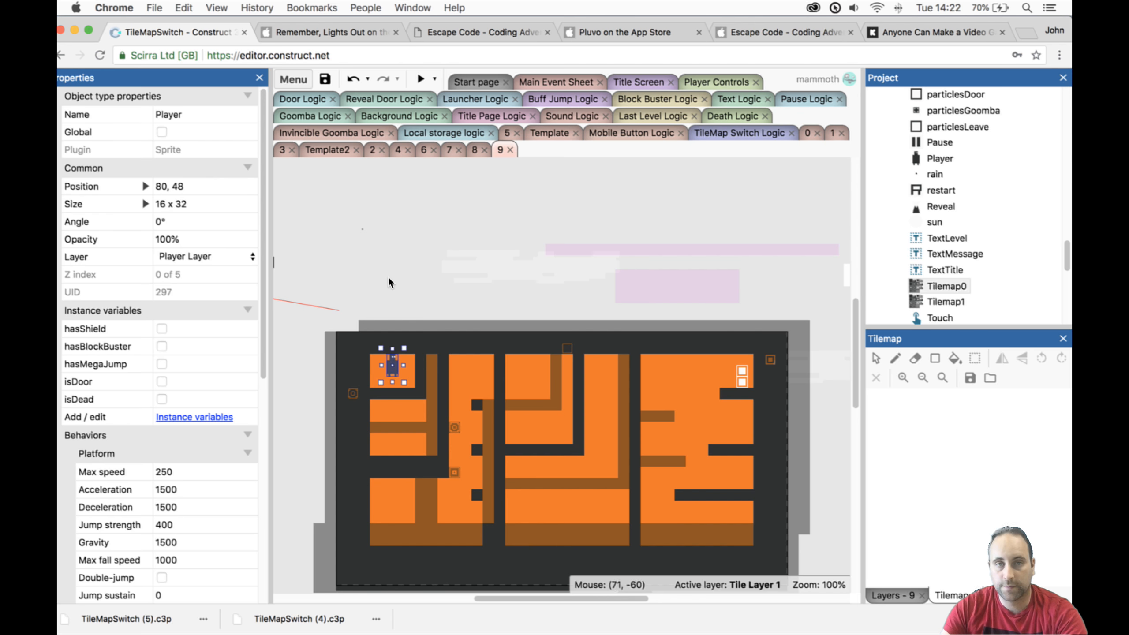
{"action": "left_click", "coordinate": [328, 79]}
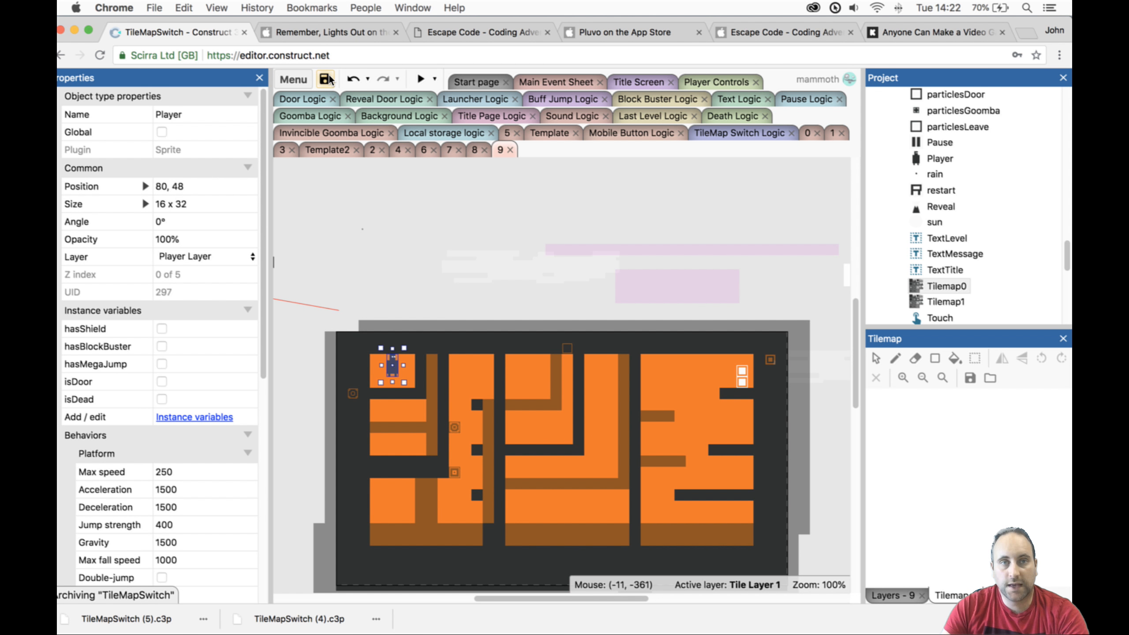
Download a copy of the TileMapSwitch project.
{"action": "left_click", "coordinate": [294, 79]}
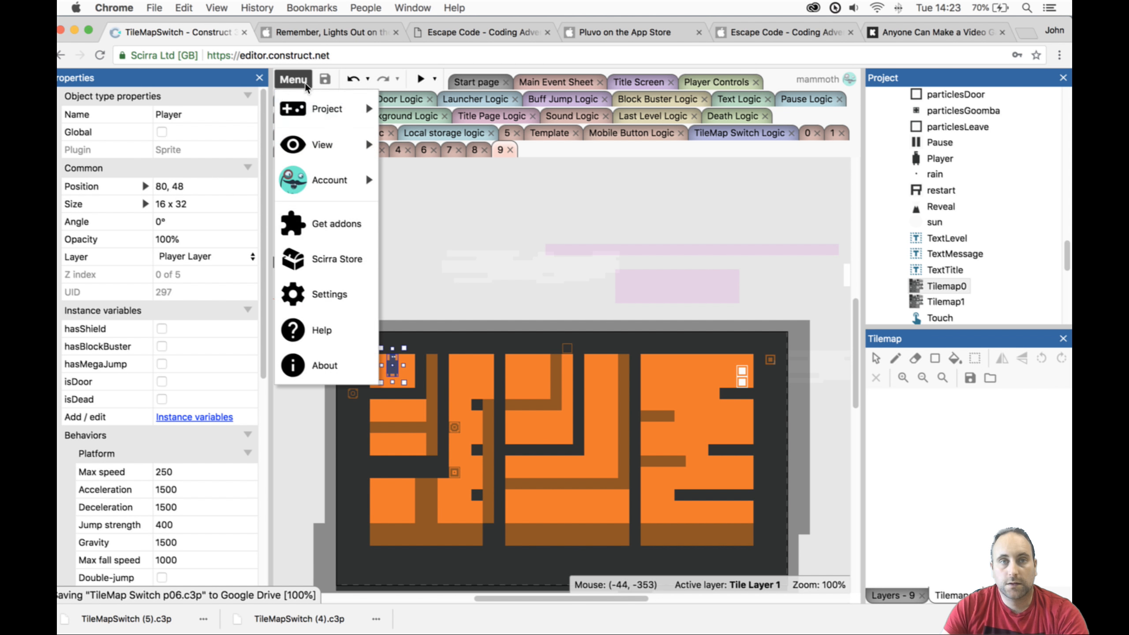
{"action": "mouse_move", "coordinate": [365, 102]}
{"action": "mouse_move", "coordinate": [402, 138]}
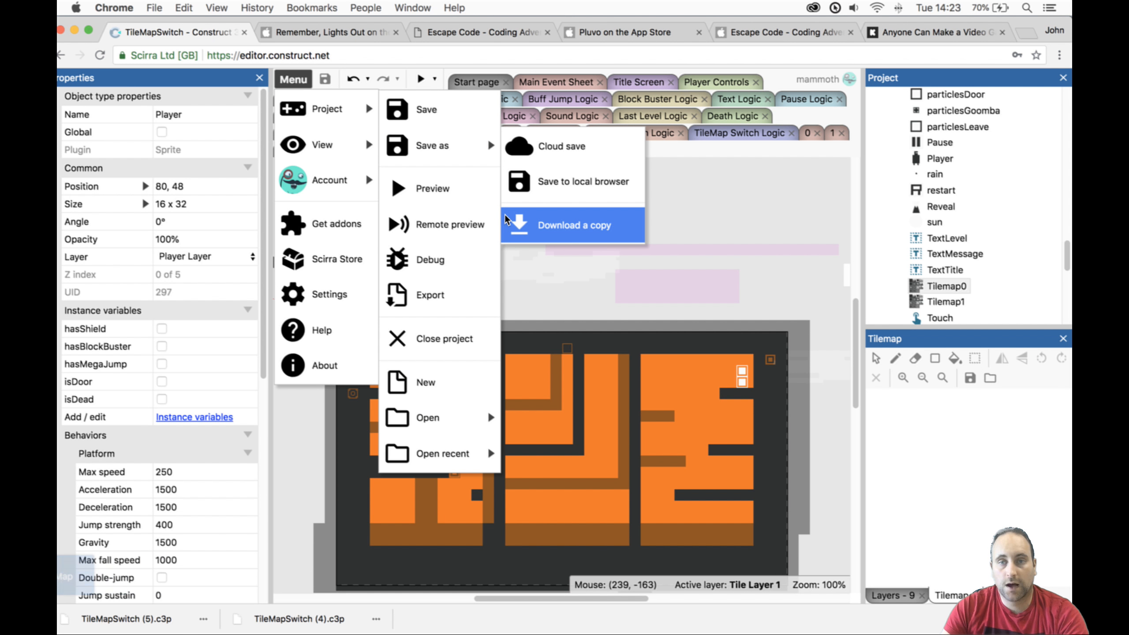
{"action": "left_click", "coordinate": [551, 224]}
{"action": "left_click", "coordinate": [529, 364]}
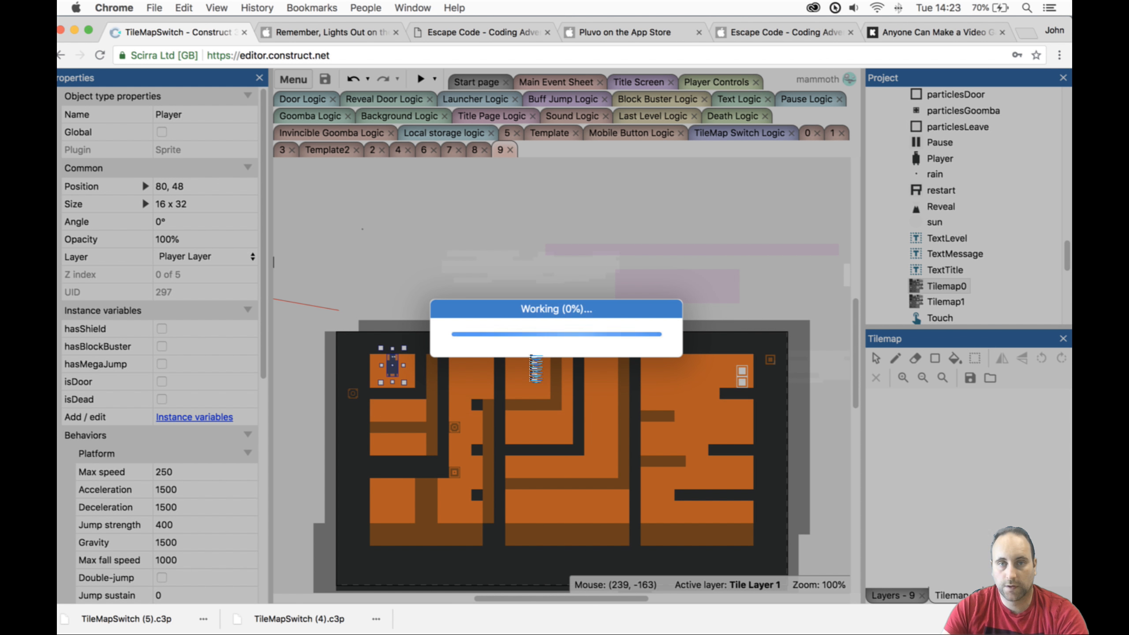
Review the project's level layouts from 0 to 9 and look over the finished level 9 layout.
{"action": "scroll", "coordinate": [959, 207], "scroll_direction": "up", "scroll_amount": 15}
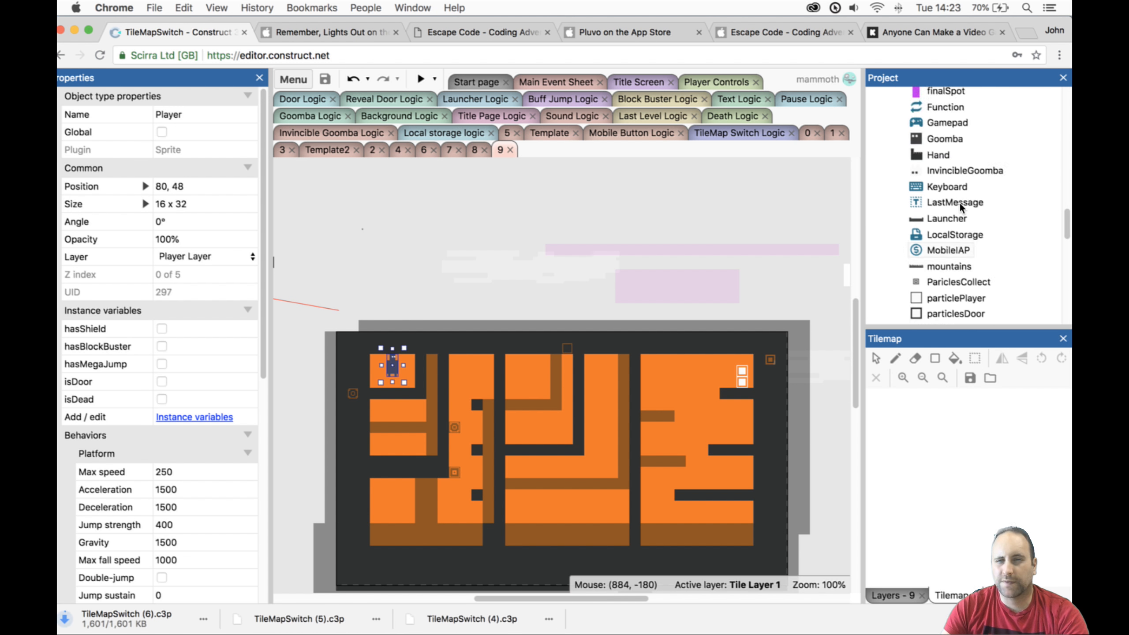
{"action": "scroll", "coordinate": [960, 207], "scroll_direction": "up", "scroll_amount": 10}
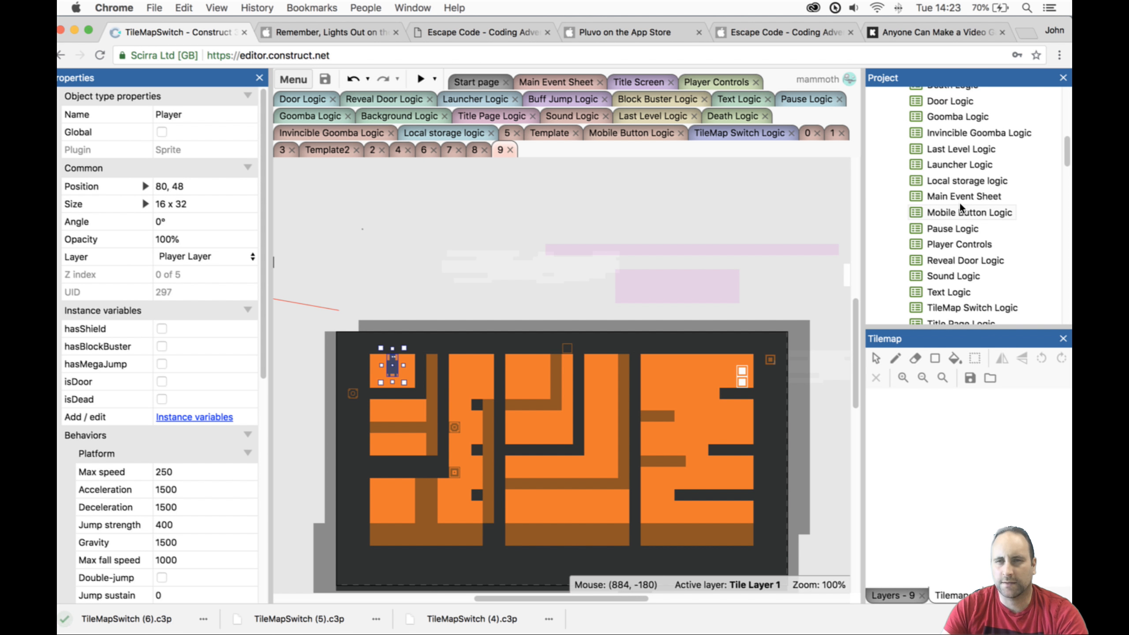
{"action": "scroll", "coordinate": [959, 207], "scroll_direction": "down", "scroll_amount": 8}
{"action": "scroll", "coordinate": [959, 207], "scroll_direction": "up", "scroll_amount": 6}
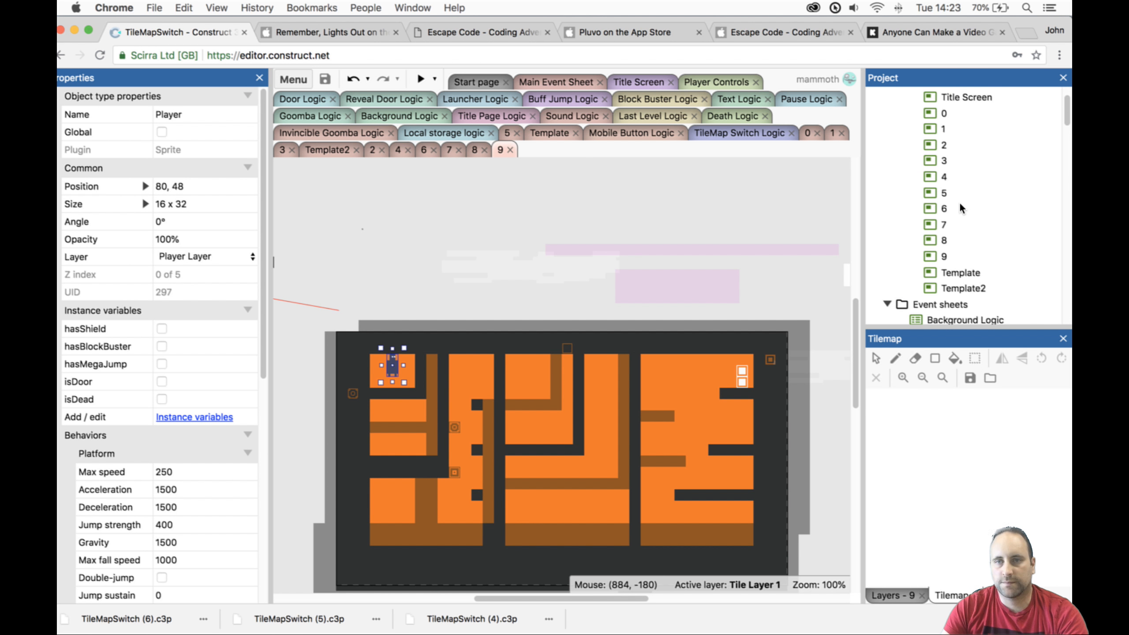
{"action": "scroll", "coordinate": [960, 208], "scroll_direction": "up", "scroll_amount": 3}
{"action": "left_click", "coordinate": [943, 160]}
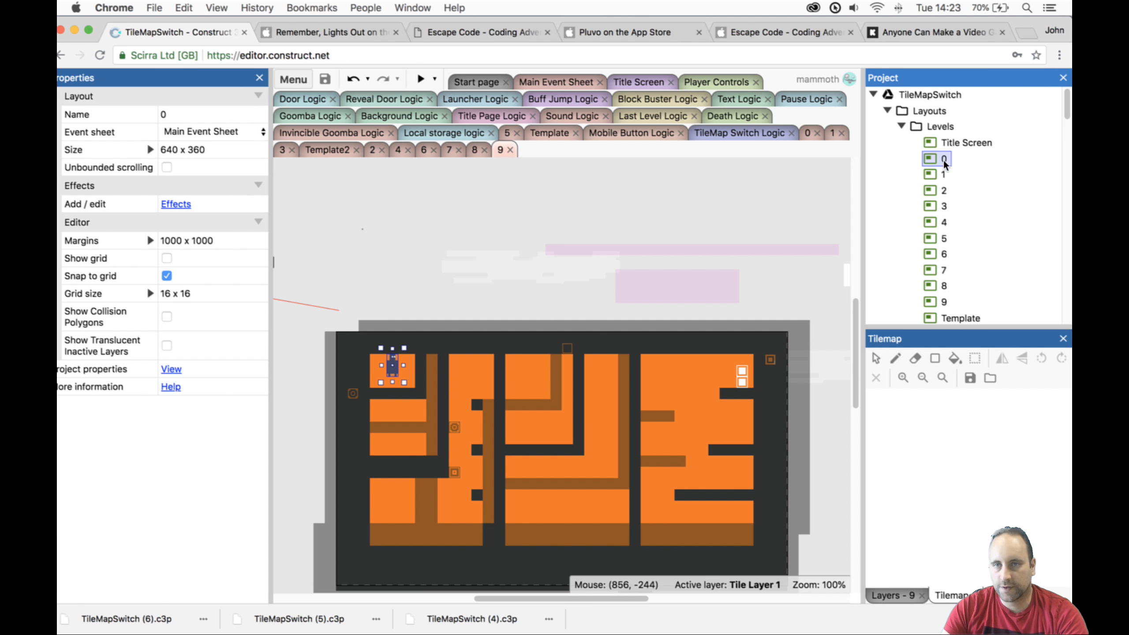
{"action": "key", "text": "Down"}
{"action": "key", "text": "Down"}
{"action": "key", "text": "Down"}
{"action": "key", "text": "Down"}
{"action": "key", "text": "Down"}
{"action": "key", "text": "Down"}
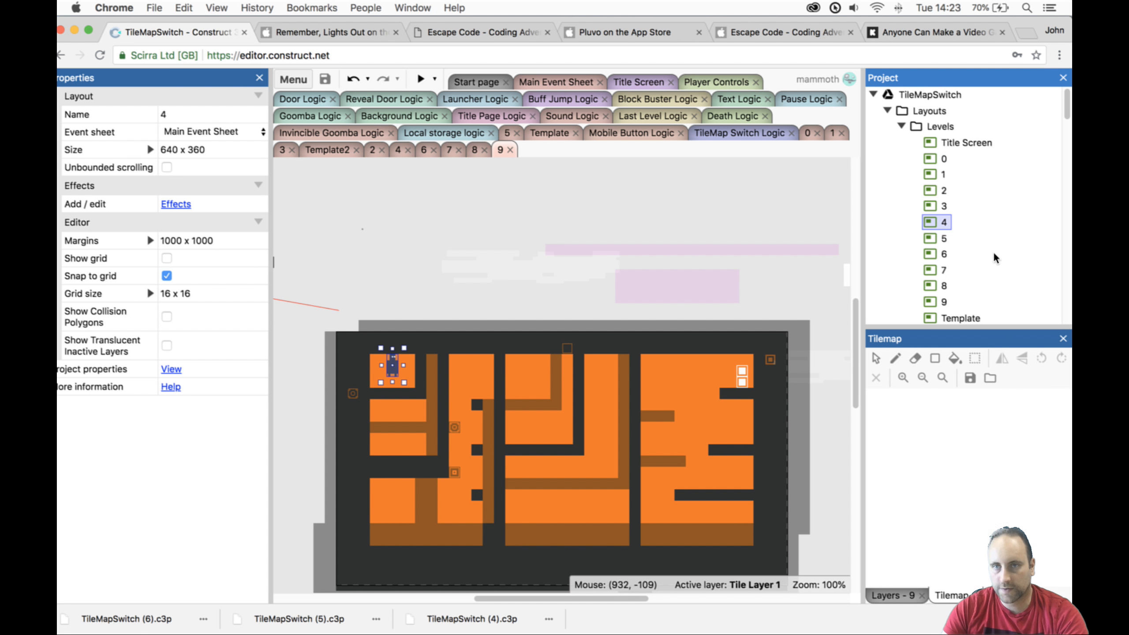
{"action": "key", "text": "Down"}
{"action": "key", "text": "Down"}
{"action": "key", "text": "Down"}
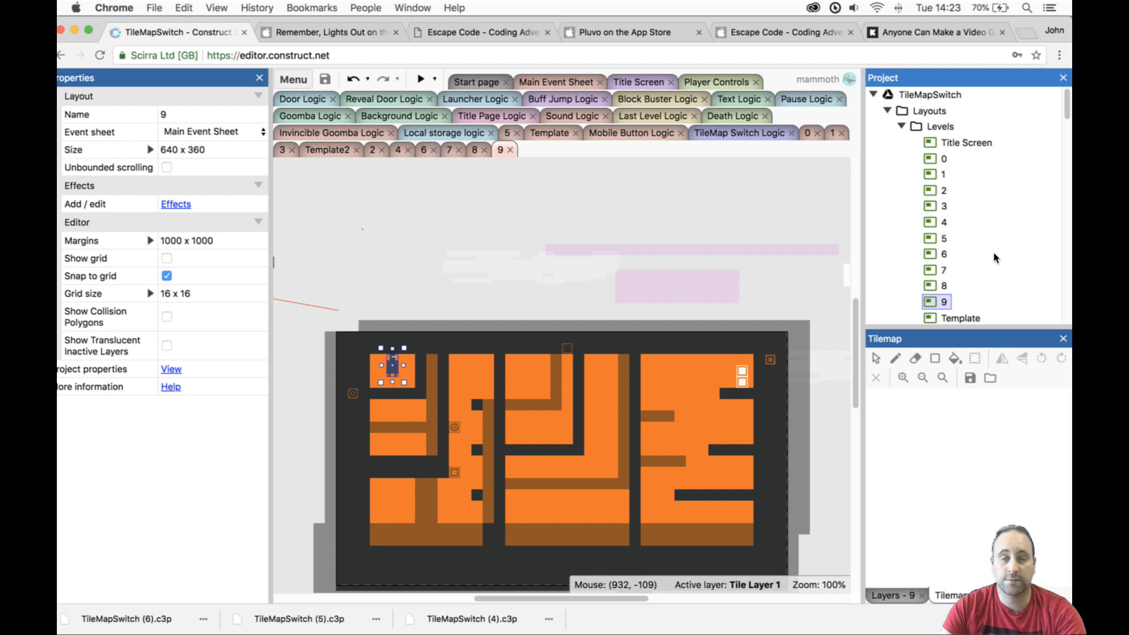
{"action": "scroll", "coordinate": [884, 265], "scroll_direction": "down", "scroll_amount": 2}
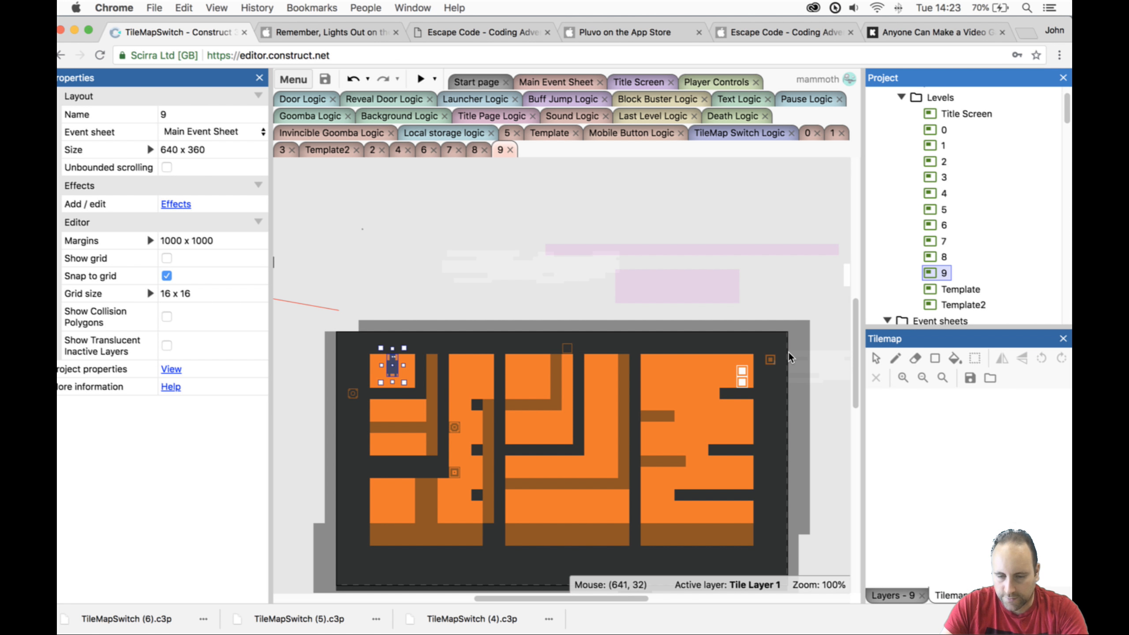
{"action": "scroll", "coordinate": [707, 339], "scroll_direction": "down", "scroll_amount": 5}
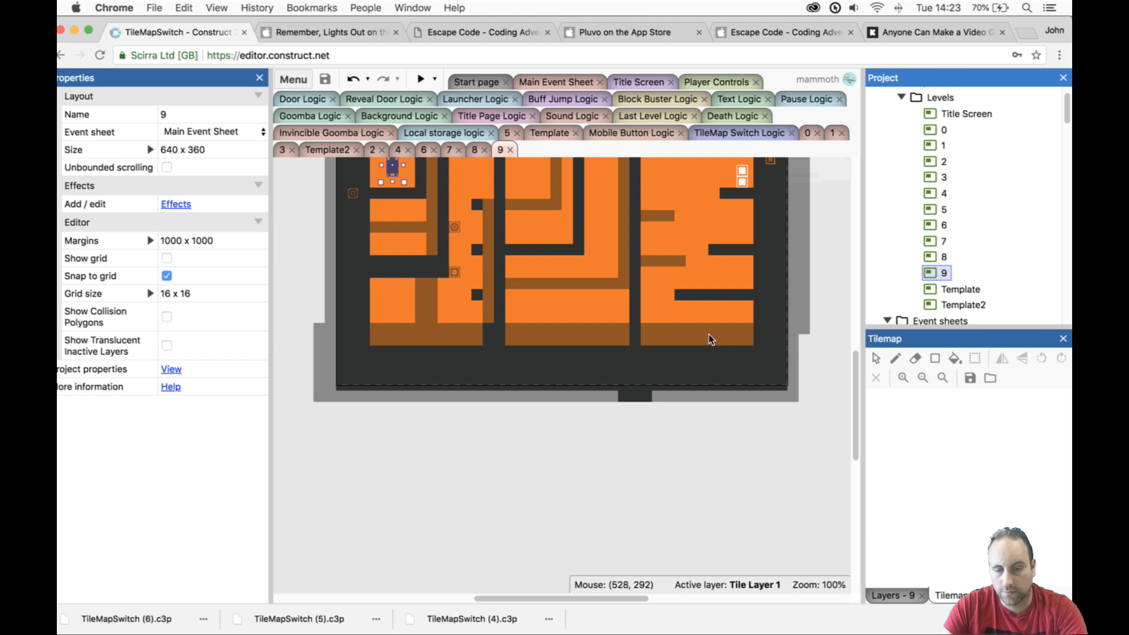
{"action": "scroll", "coordinate": [682, 306], "scroll_direction": "up", "scroll_amount": 2}
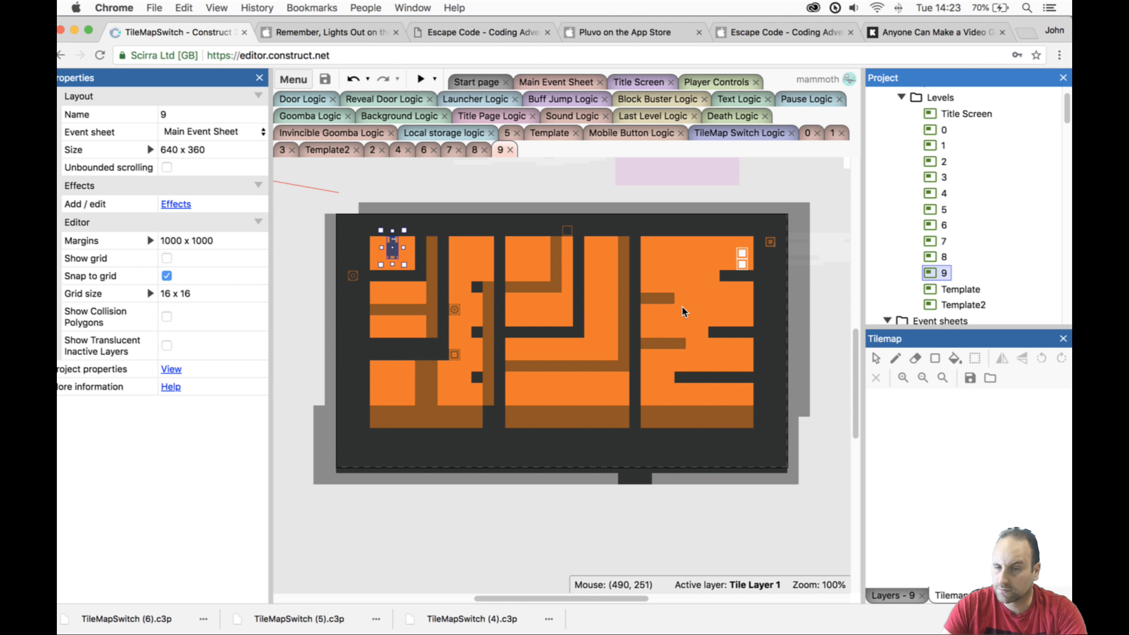
View the Remember, Lights Out and Escape Code store pages and the Battle Royale Kickstarter campaign, and return to the level 9 layout.
{"action": "left_click", "coordinate": [386, 34]}
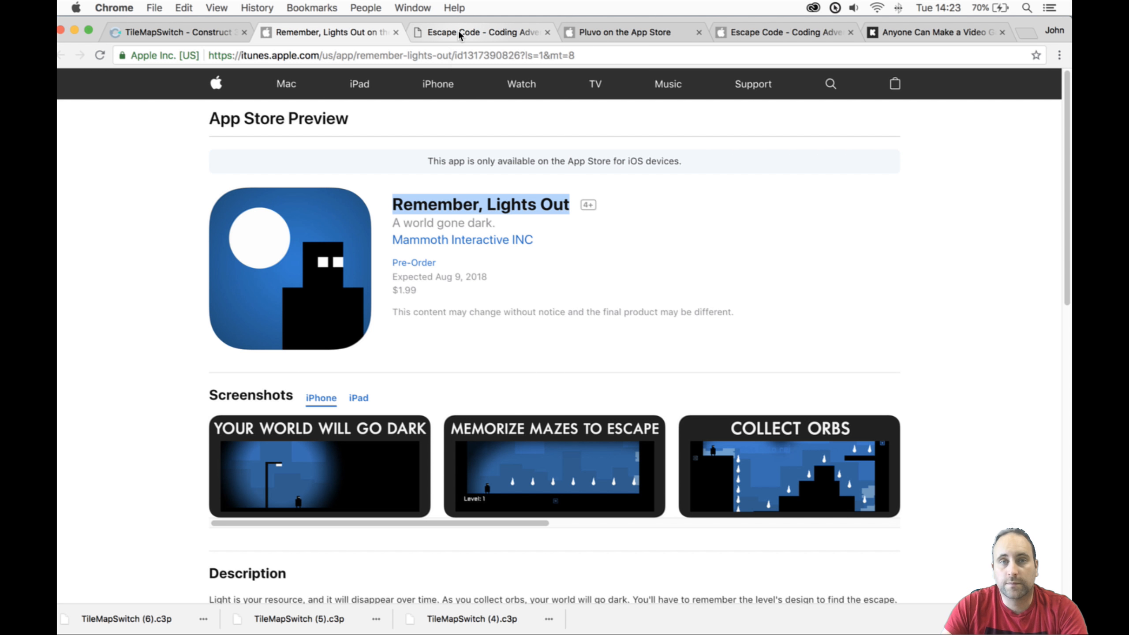
{"action": "left_click", "coordinate": [459, 32]}
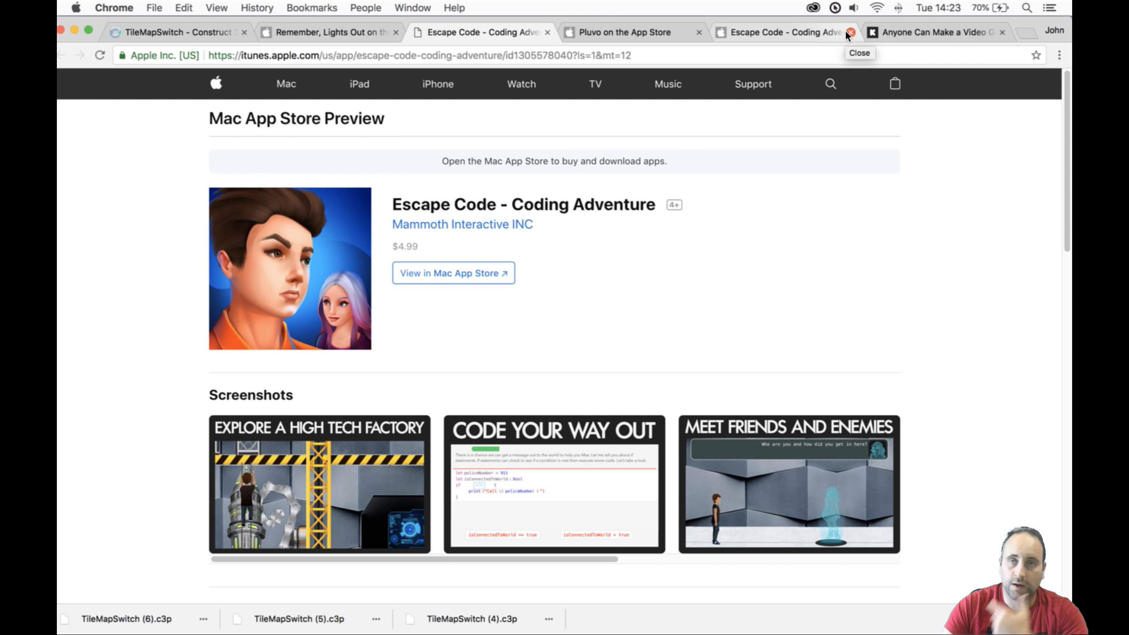
{"action": "left_click", "coordinate": [886, 33]}
{"action": "scroll", "coordinate": [697, 236], "scroll_direction": "up", "scroll_amount": 10}
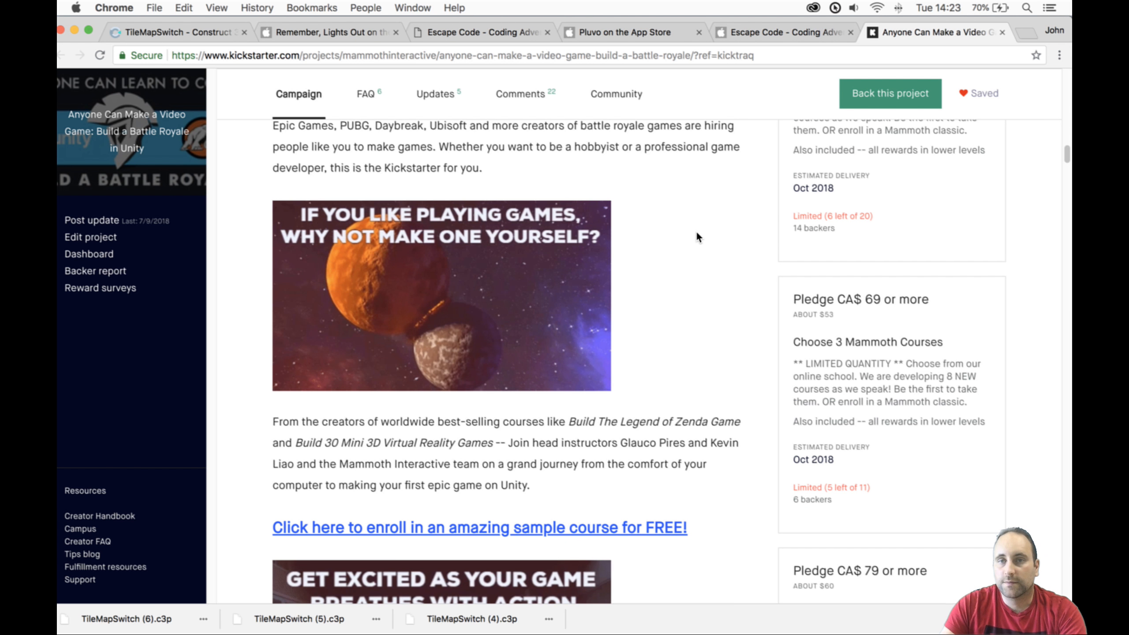
{"action": "scroll", "coordinate": [696, 237], "scroll_direction": "up", "scroll_amount": 10}
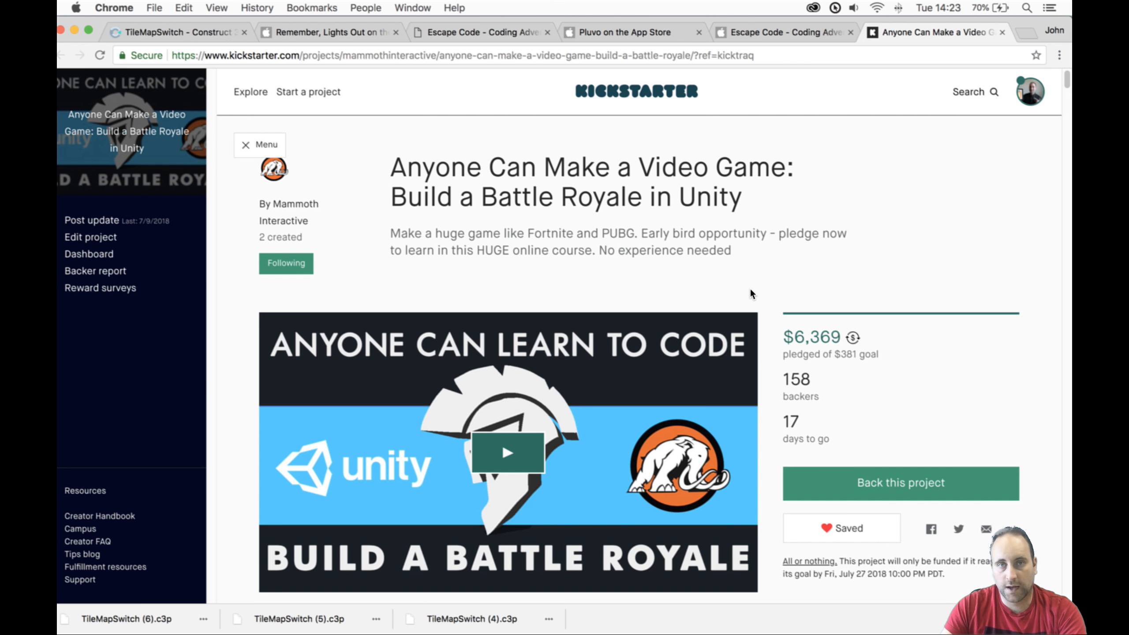
{"action": "left_click", "coordinate": [161, 30]}
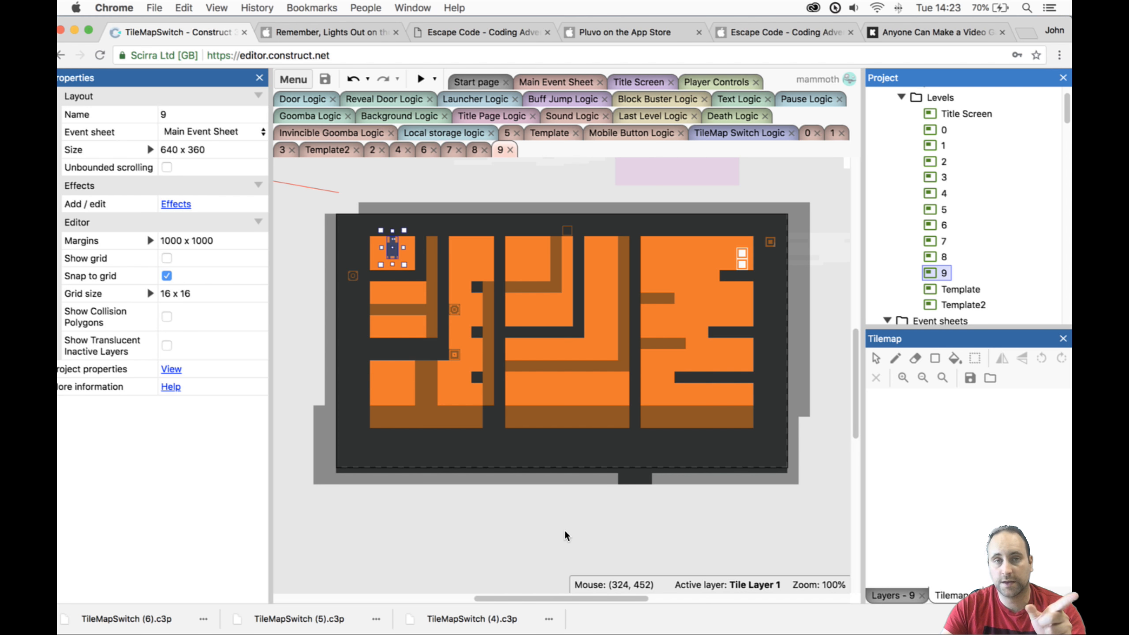
{"action": "mouse_move", "coordinate": [537, 623]}
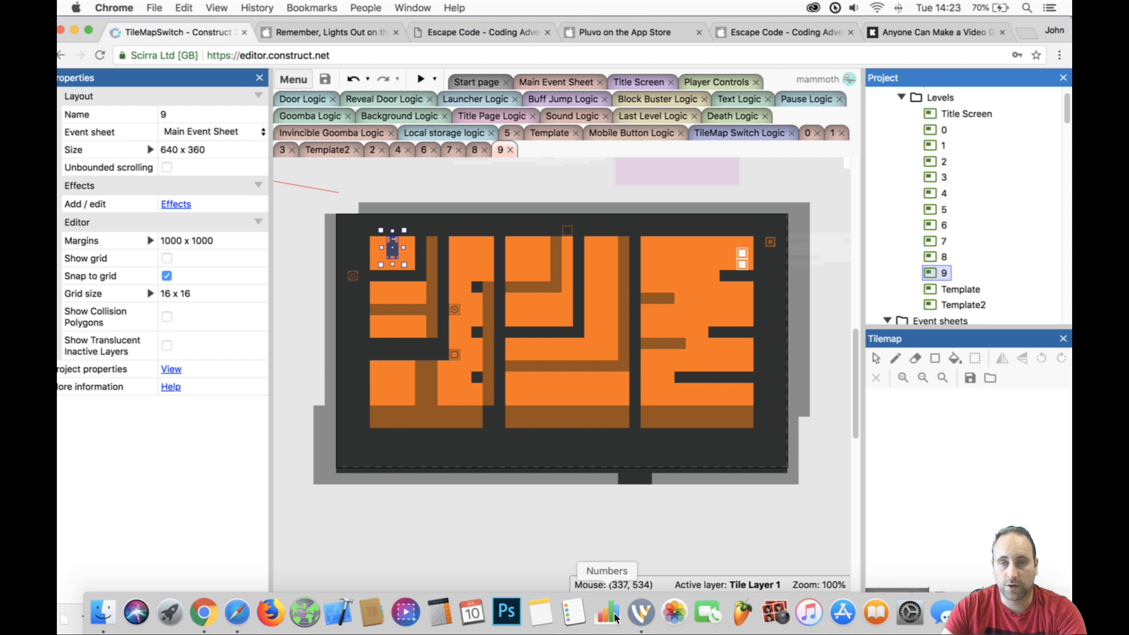